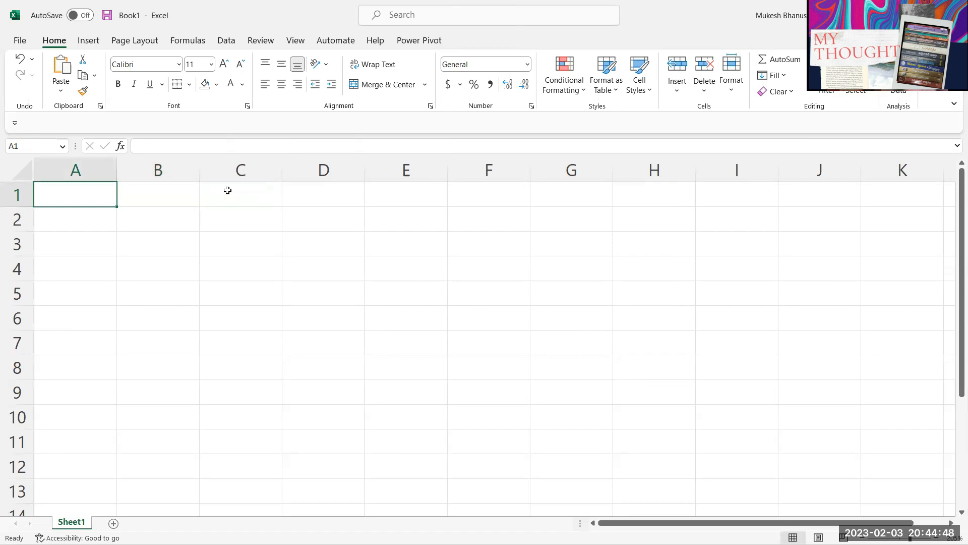
Step: Enter 'validations' in A1 and widen column A slightly
{"action": "scroll", "coordinate": [269, 222], "scroll_direction": "up", "scroll_amount": 4}
{"action": "left_click", "coordinate": [201, 262]}
{"action": "left_click", "coordinate": [187, 214]}
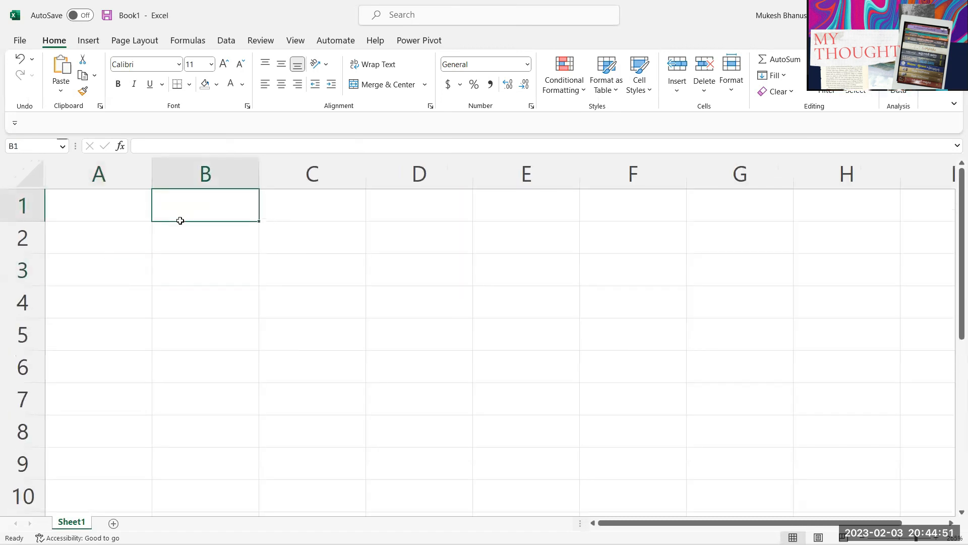
{"action": "left_click", "coordinate": [94, 211]}
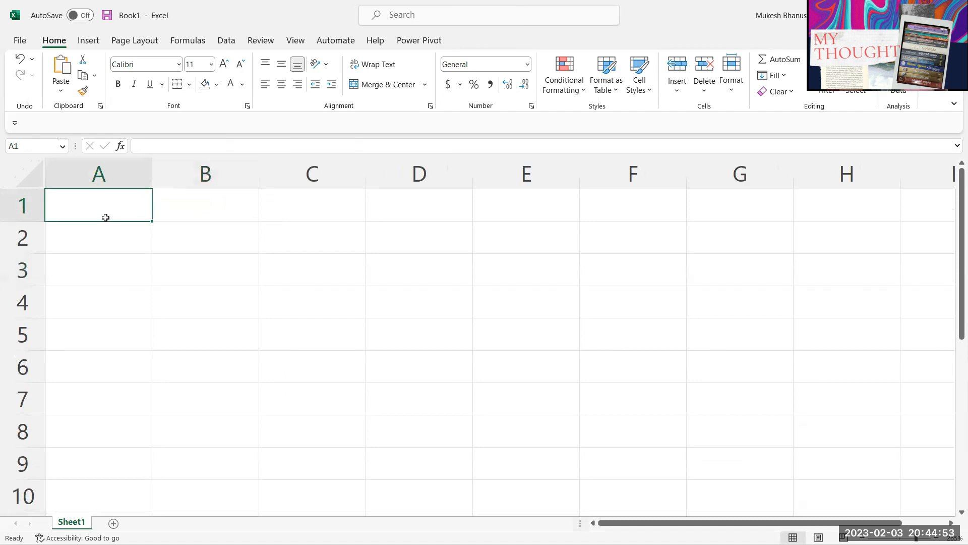
{"action": "left_click", "coordinate": [187, 222]}
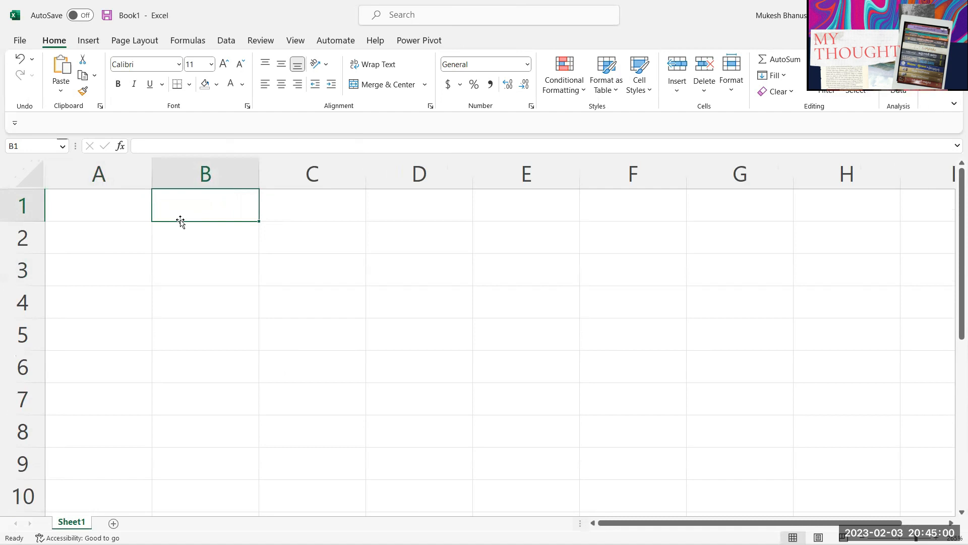
{"action": "key", "text": "Left"}
{"action": "type", "text": "vali"}
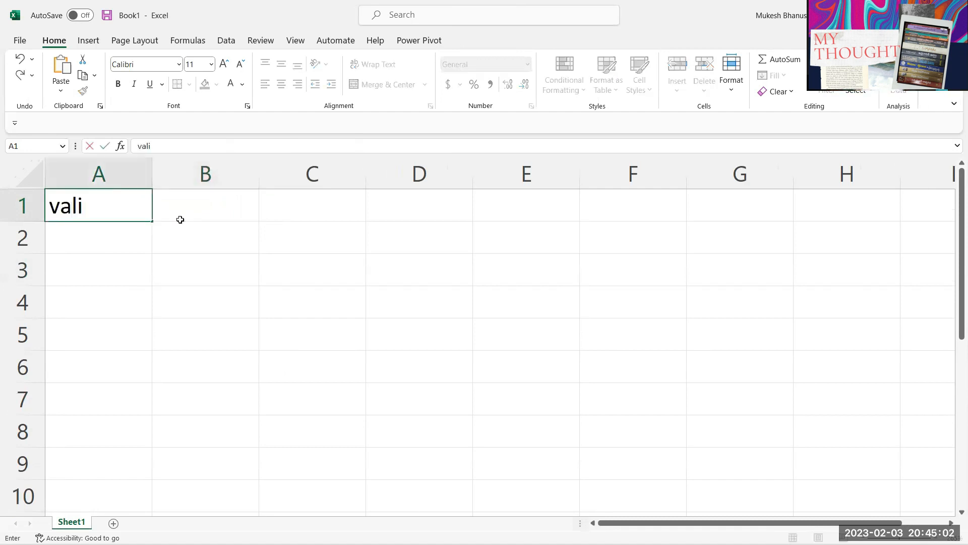
{"action": "type", "text": "dations"}
{"action": "key", "text": "Return"}
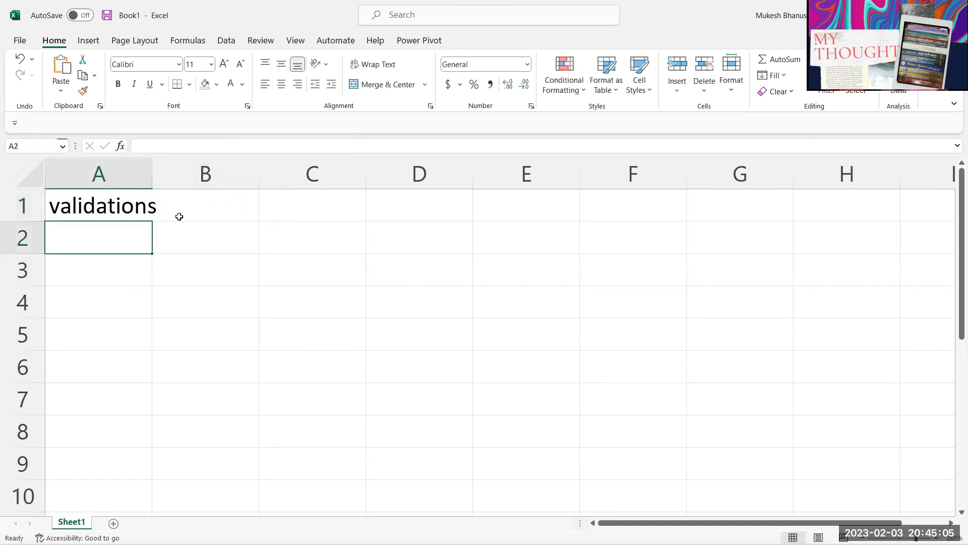
{"action": "left_click_drag", "start_coordinate": [157, 185], "coordinate": [173, 185]}
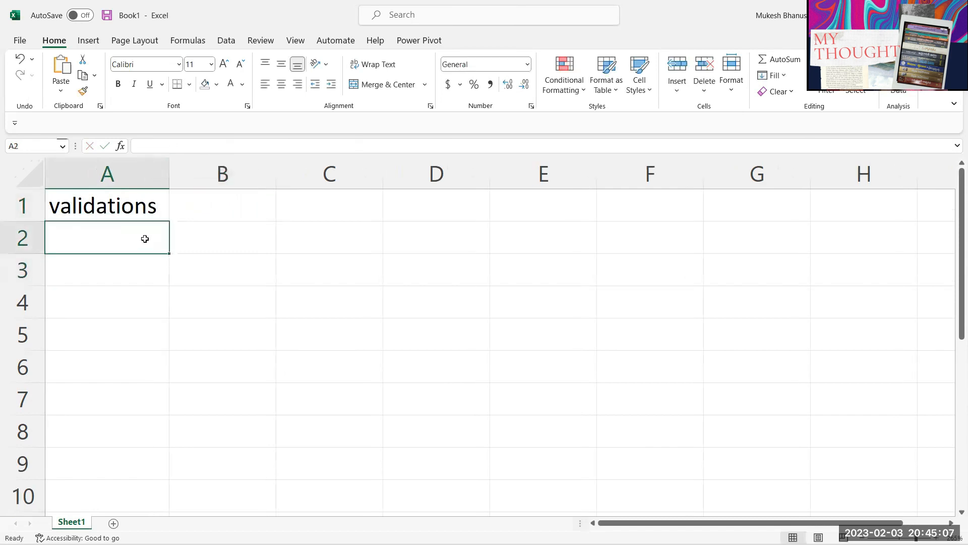
Step: Fill A2:A5 with security/protection, Pivots, Charts and Data Model
{"action": "type", "text": "secu"}
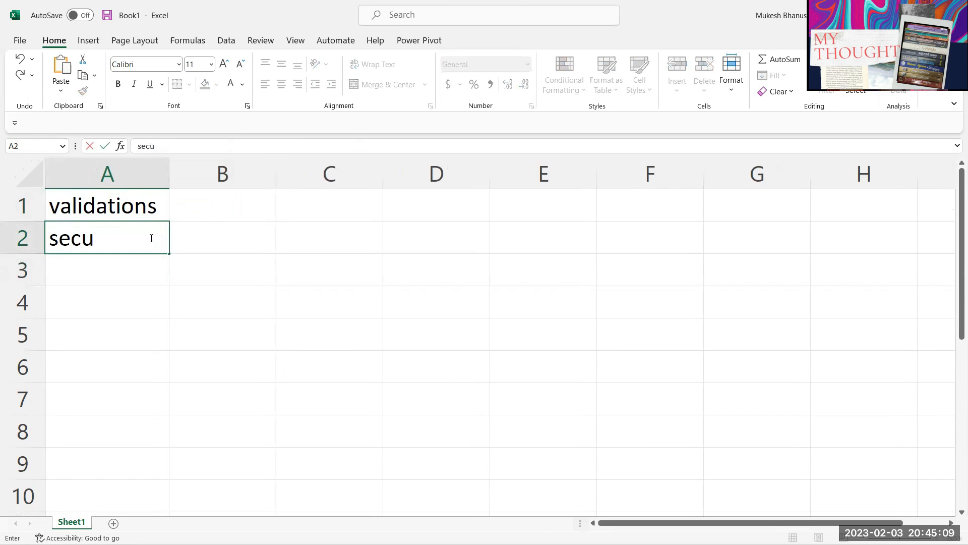
{"action": "type", "text": "rity/pro"}
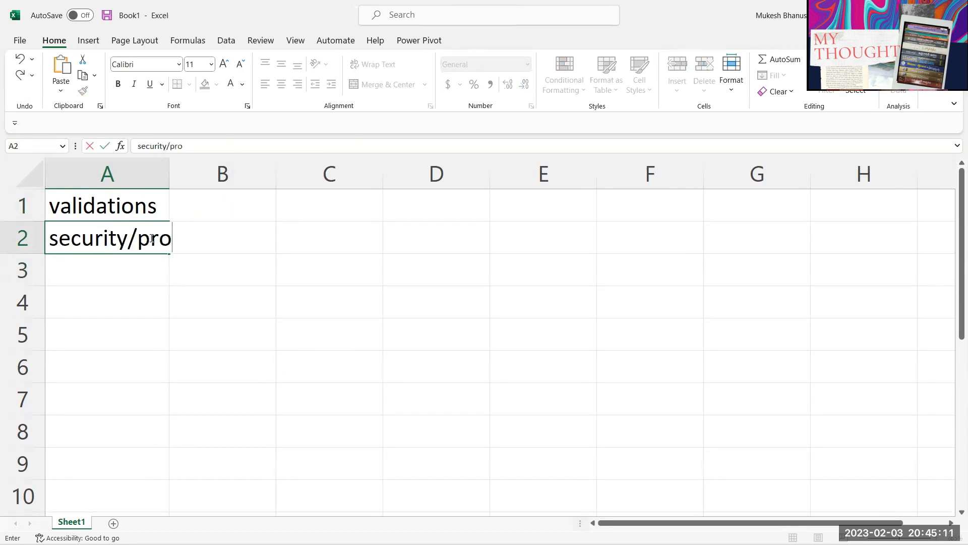
{"action": "type", "text": "tection"}
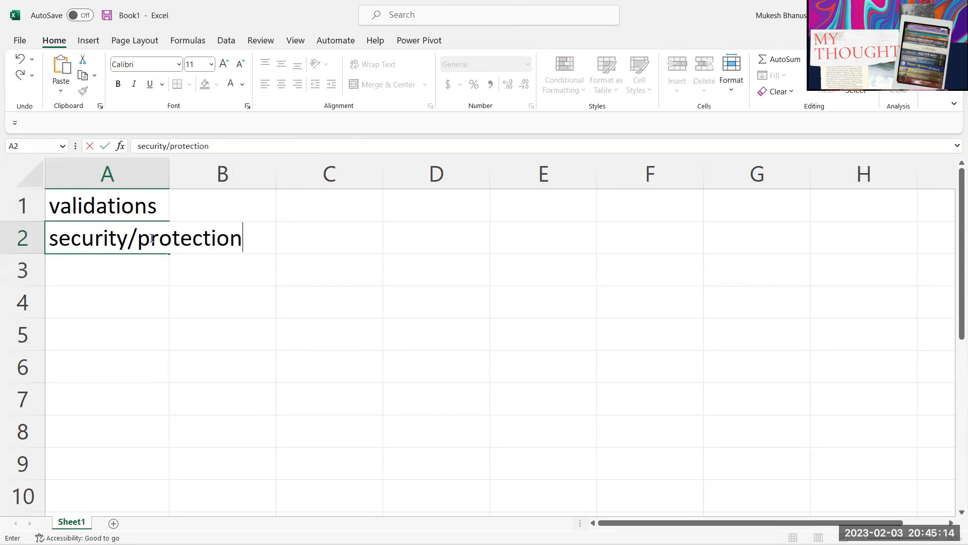
{"action": "key", "text": "Return"}
{"action": "left_click", "coordinate": [57, 333]}
{"action": "left_click", "coordinate": [90, 275]}
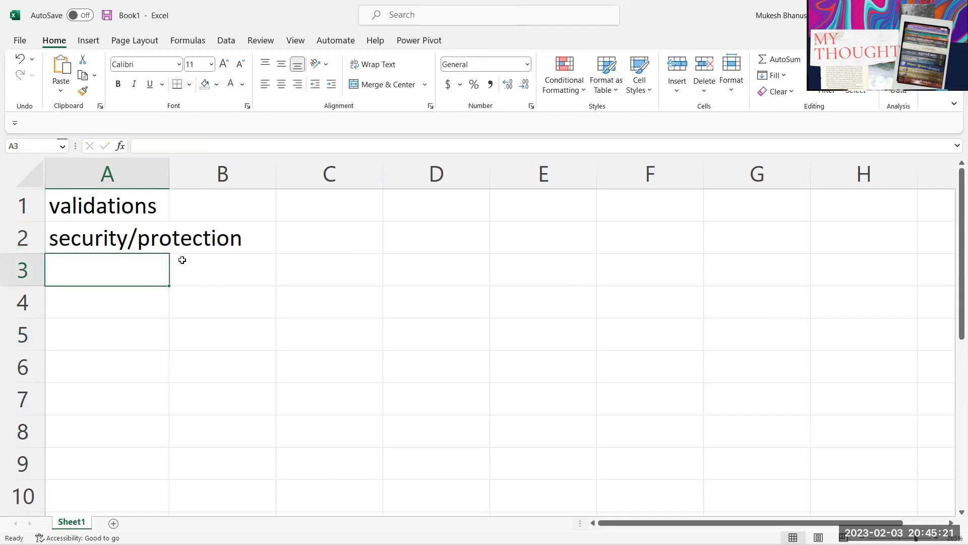
{"action": "type", "text": "P"}
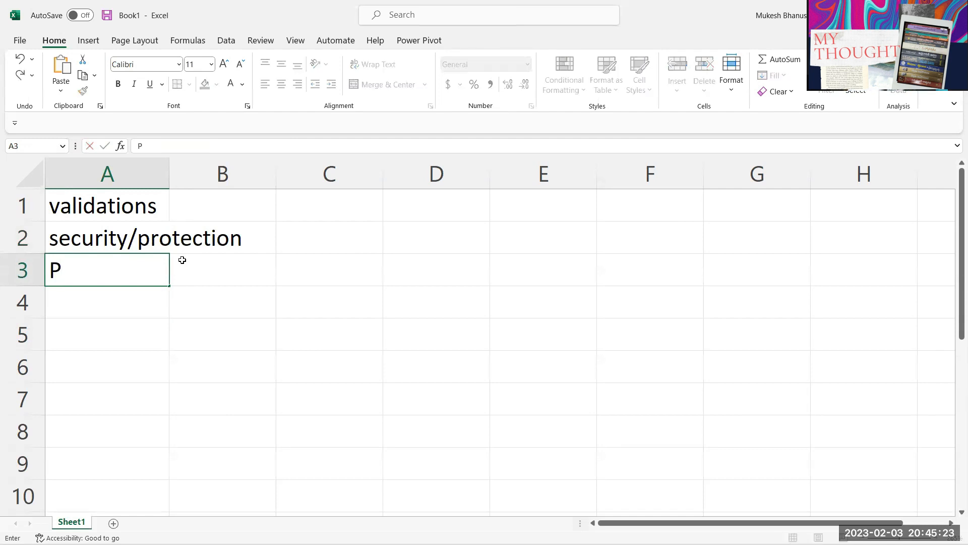
{"action": "type", "text": "ivots"}
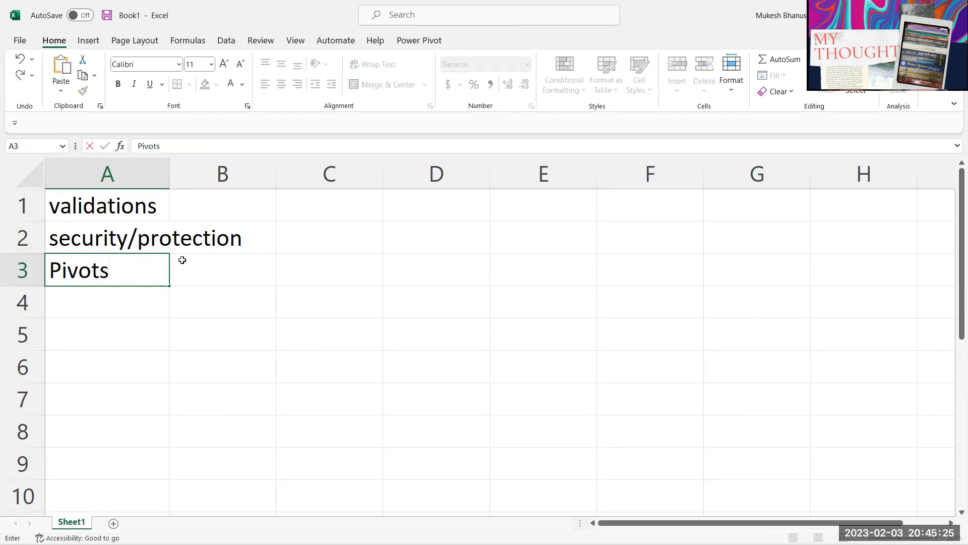
{"action": "key", "text": "Return"}
{"action": "type", "text": "Charts"}
{"action": "key", "text": "Return"}
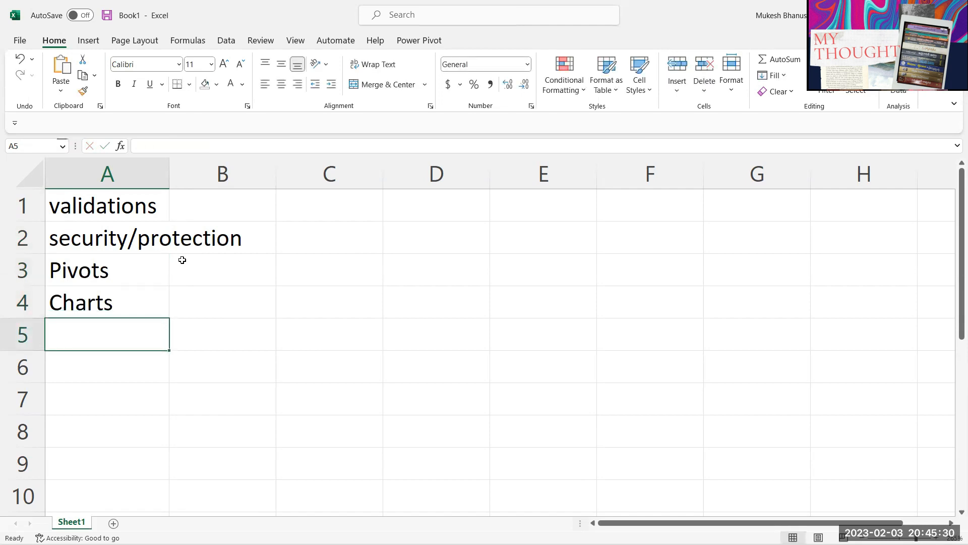
{"action": "type", "text": "Data Model"}
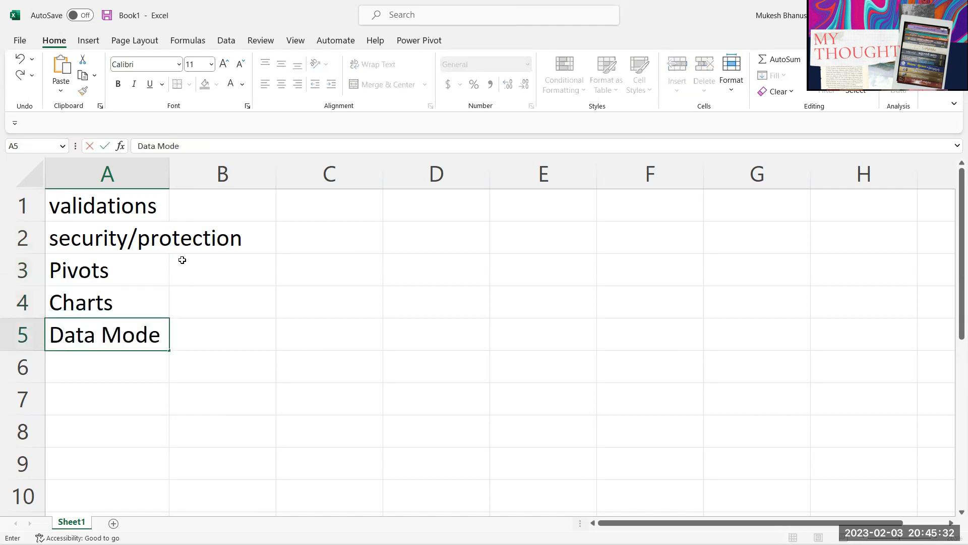
{"action": "key", "text": "Return"}
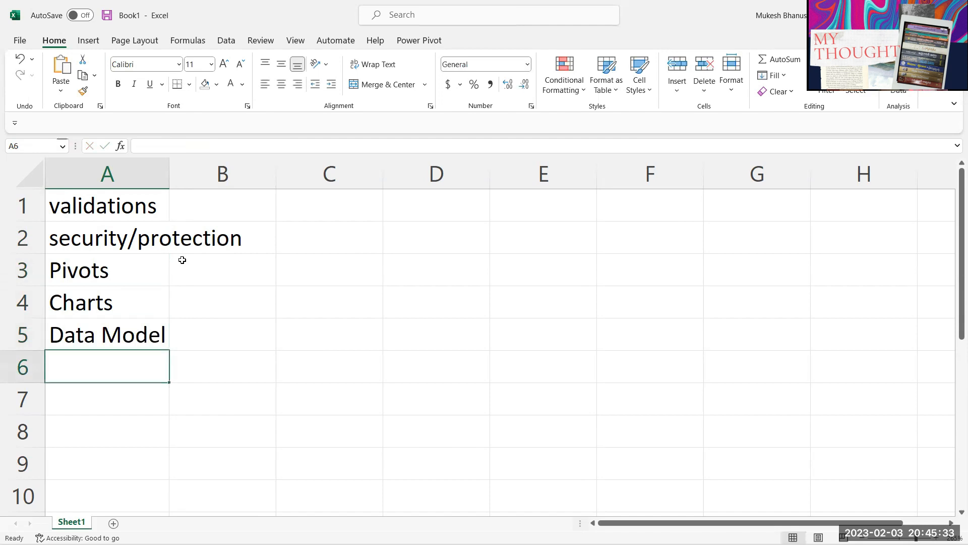
Step: Autofit column A to its longest entry
{"action": "double_click", "coordinate": [171, 177]}
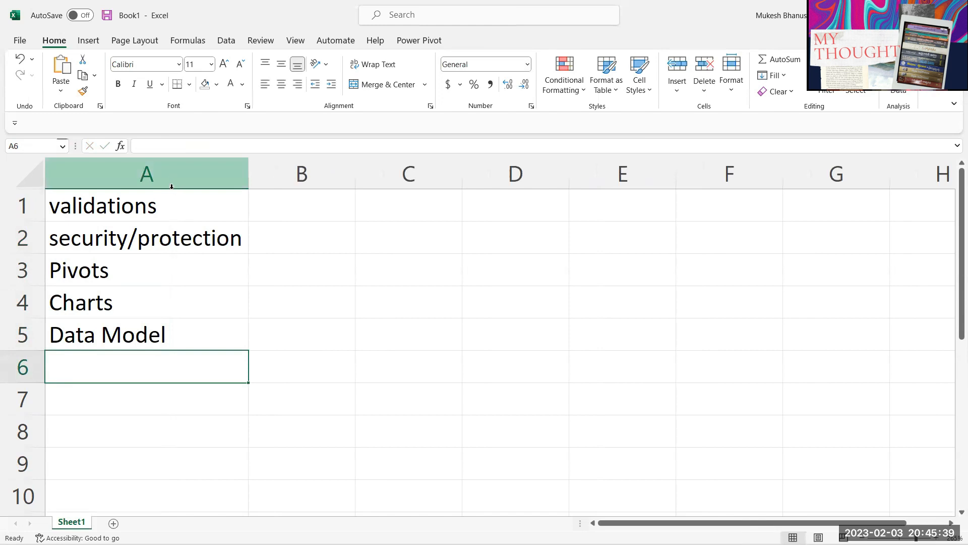
{"action": "left_click_drag", "start_coordinate": [137, 205], "coordinate": [135, 301]}
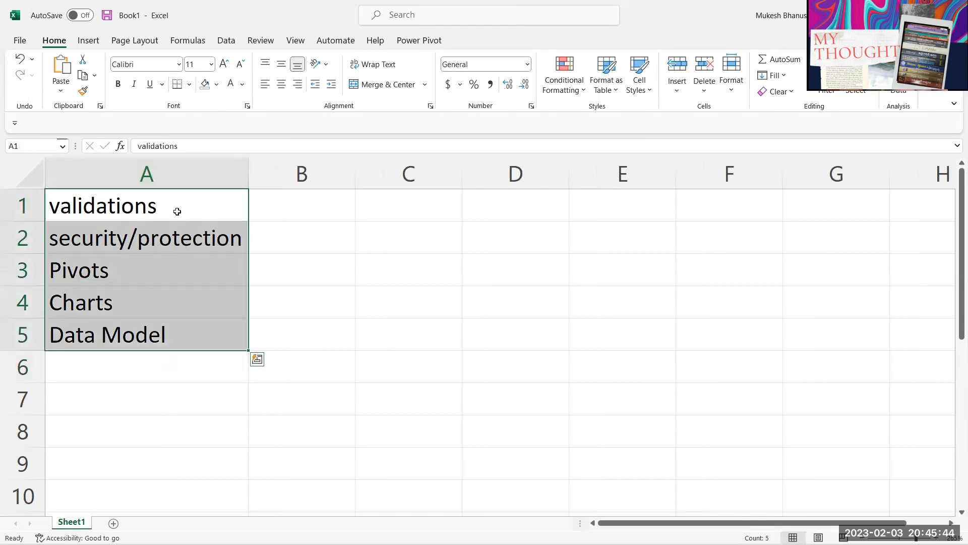
{"action": "left_click", "coordinate": [162, 217]}
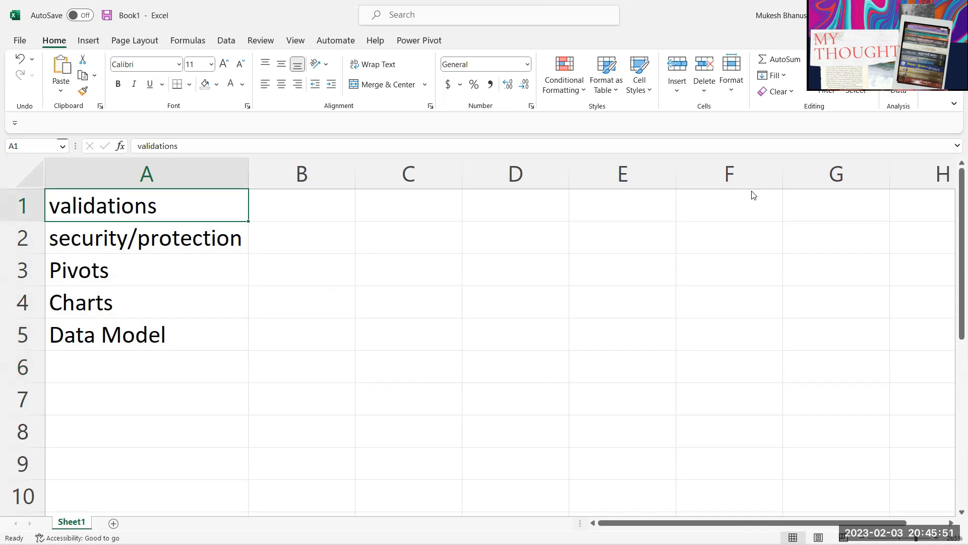
Step: Add the heading 'sales' in C1 and select C2 below it
{"action": "left_click", "coordinate": [396, 214]}
{"action": "mouse_move", "coordinate": [400, 201]}
{"action": "left_mouse_down"}
{"action": "mouse_move", "coordinate": [388, 328]}
{"action": "mouse_move", "coordinate": [399, 202]}
{"action": "mouse_move", "coordinate": [425, 339]}
{"action": "mouse_move", "coordinate": [408, 201]}
{"action": "left_mouse_up"}
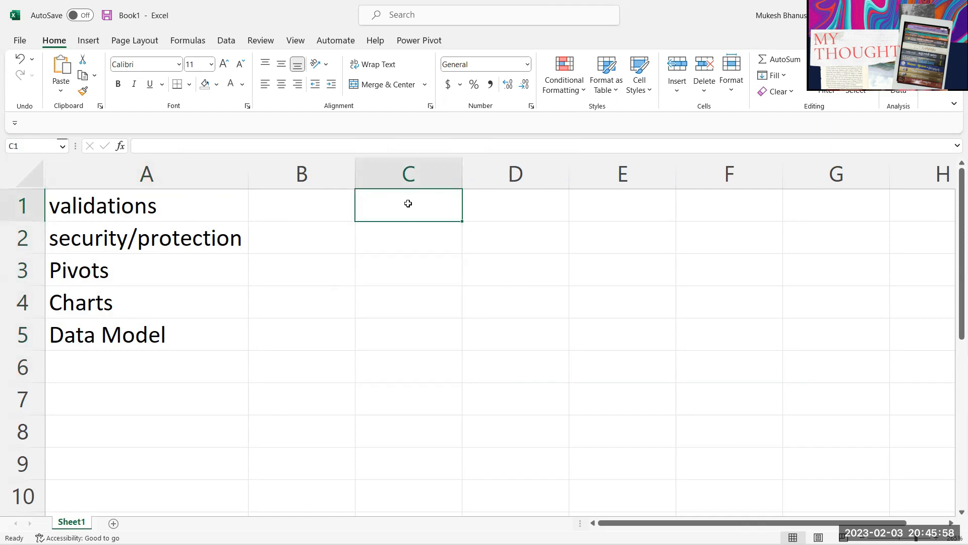
{"action": "type", "text": "sales"}
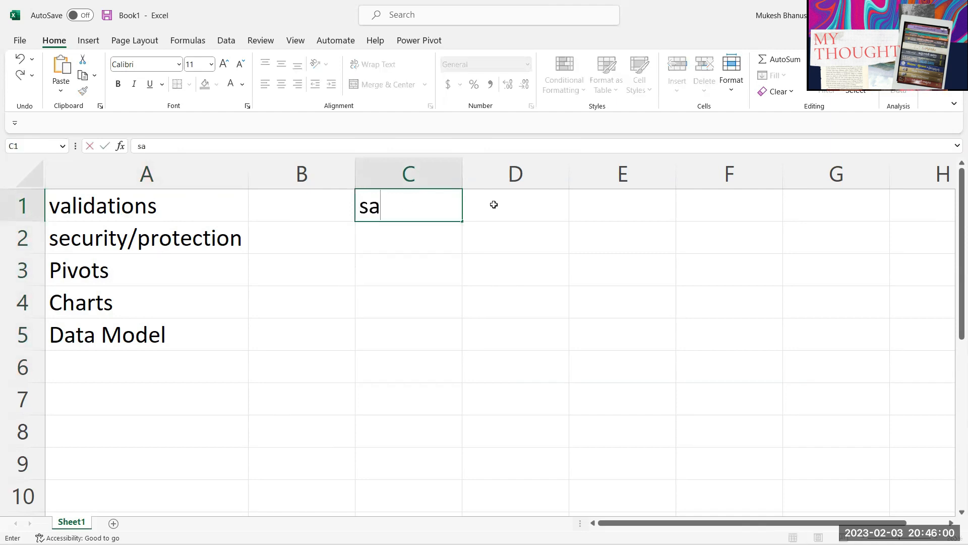
{"action": "key", "text": "Return"}
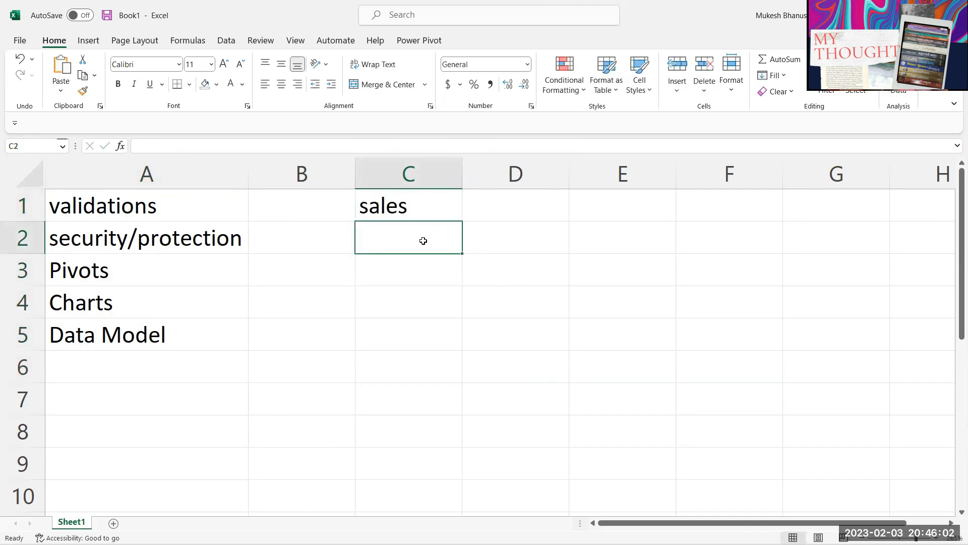
{"action": "left_click_drag", "start_coordinate": [424, 240], "coordinate": [433, 326]}
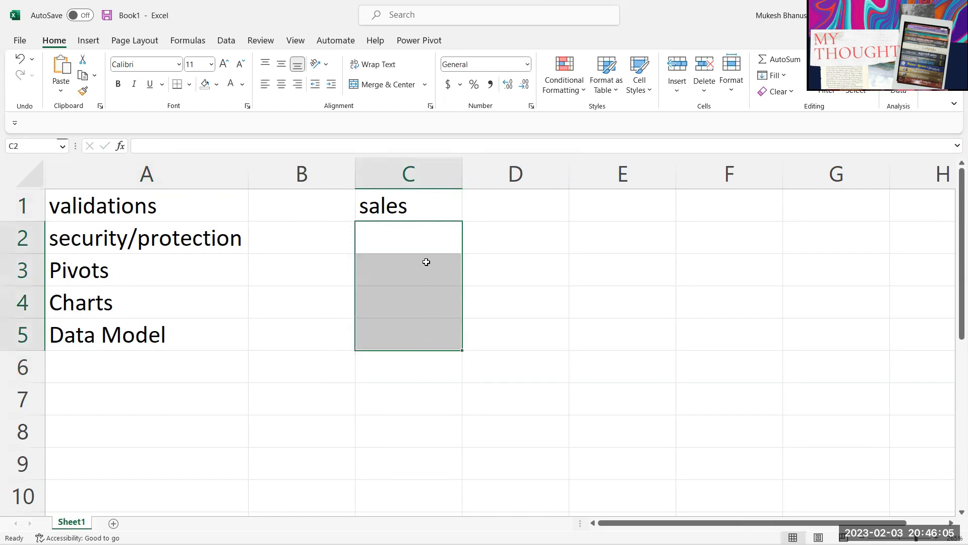
{"action": "left_click_drag", "start_coordinate": [425, 252], "coordinate": [423, 257]}
{"action": "left_click", "coordinate": [413, 236]}
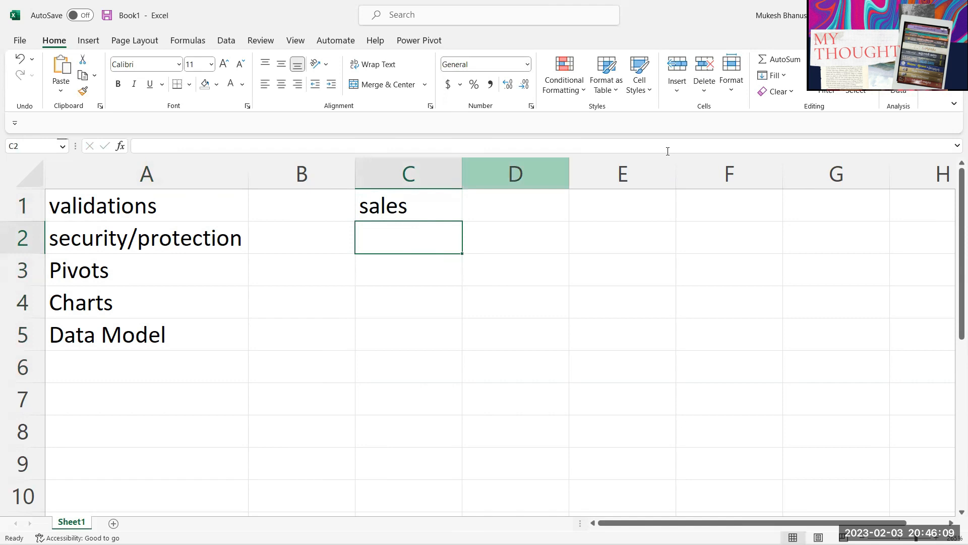
{"action": "left_click", "coordinate": [228, 43]}
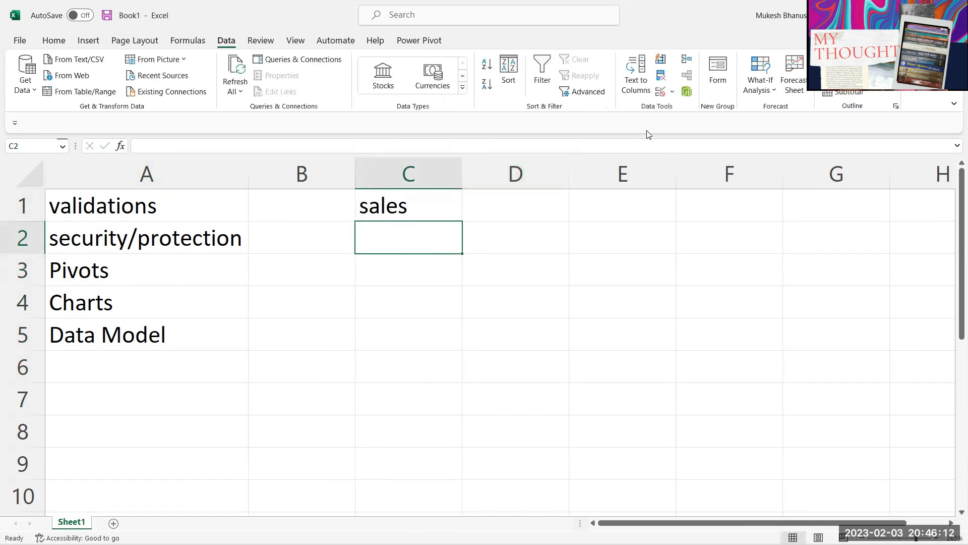
Step: Restrict C2 with a Whole number validation rule between 10 and 100
{"action": "left_click", "coordinate": [660, 91]}
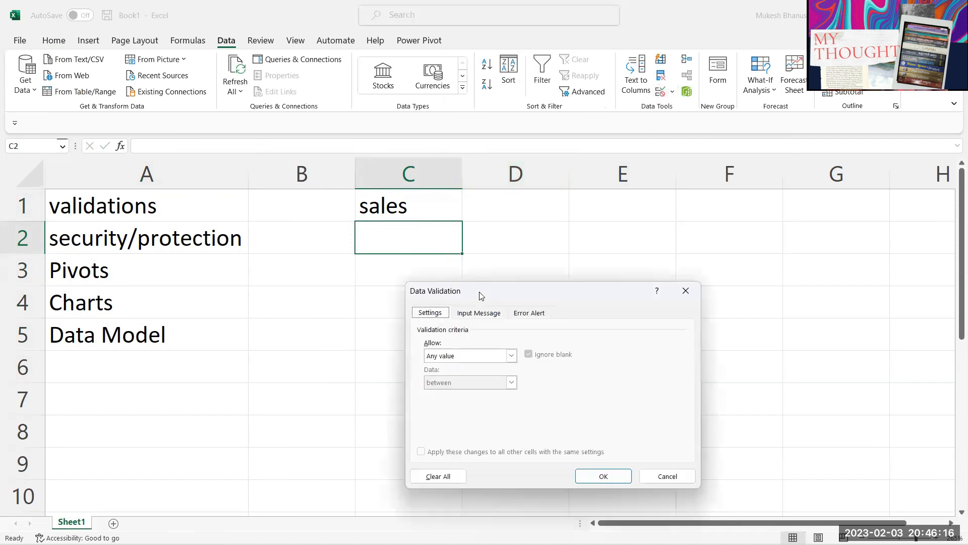
{"action": "left_click_drag", "start_coordinate": [480, 295], "coordinate": [623, 134]}
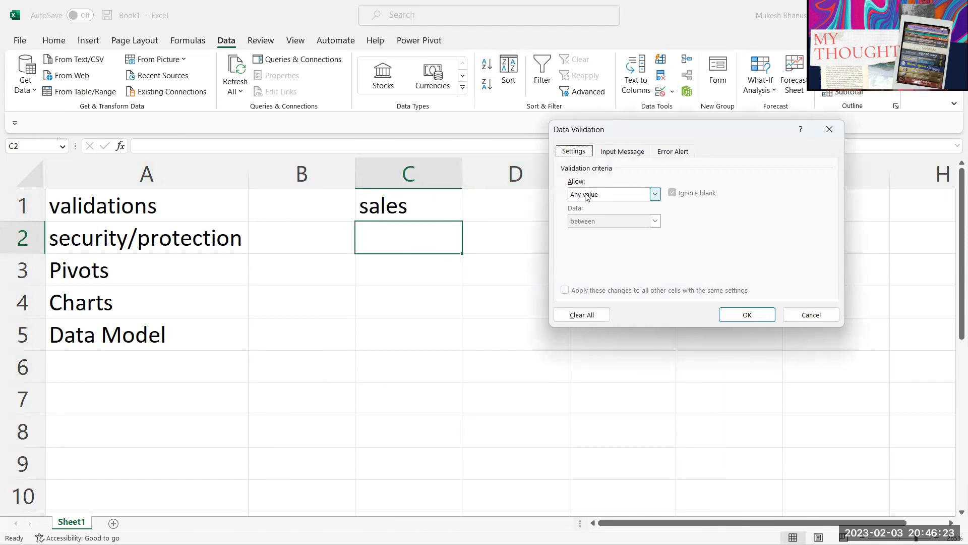
{"action": "left_click", "coordinate": [605, 197]}
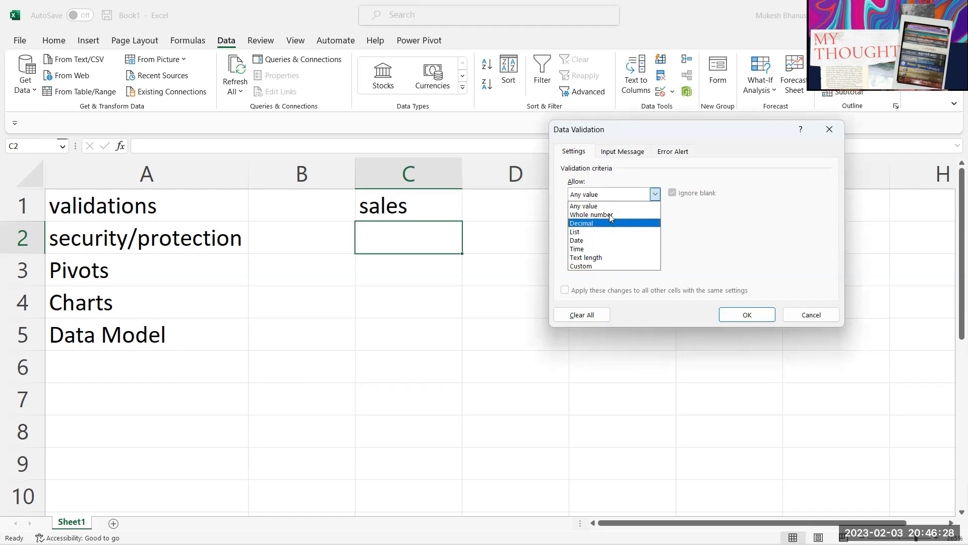
{"action": "left_click", "coordinate": [596, 215]}
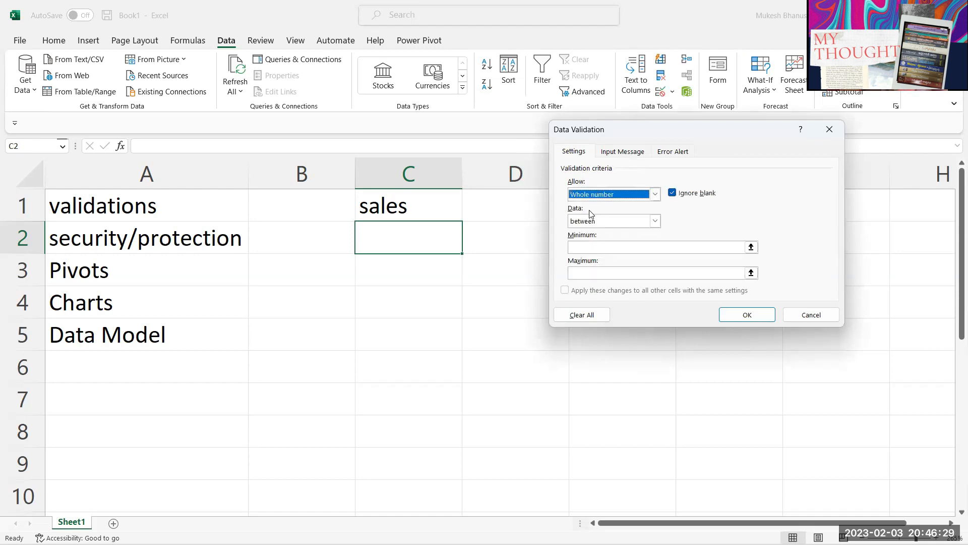
{"action": "left_click", "coordinate": [602, 246]}
{"action": "type", "text": "10"}
{"action": "key", "text": "Tab"}
{"action": "type", "text": "100"}
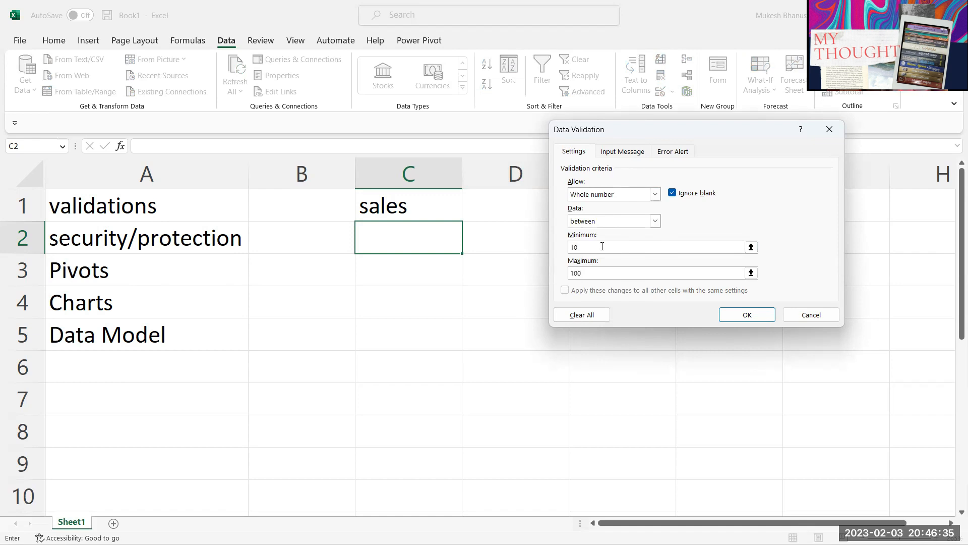
{"action": "left_click", "coordinate": [734, 313]}
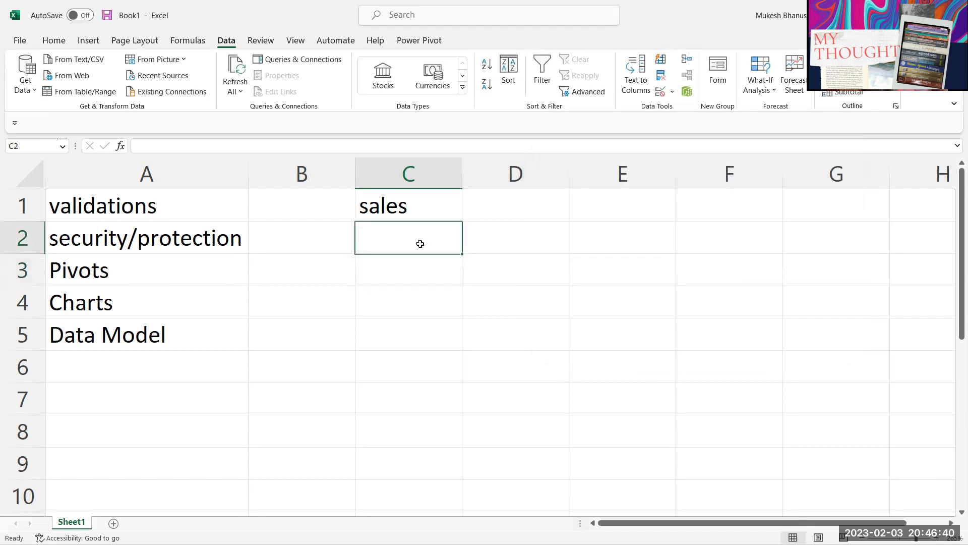
Step: Try 1 in C2 (rejected), cancel it, then enter 11 (accepted)
{"action": "type", "text": "1"}
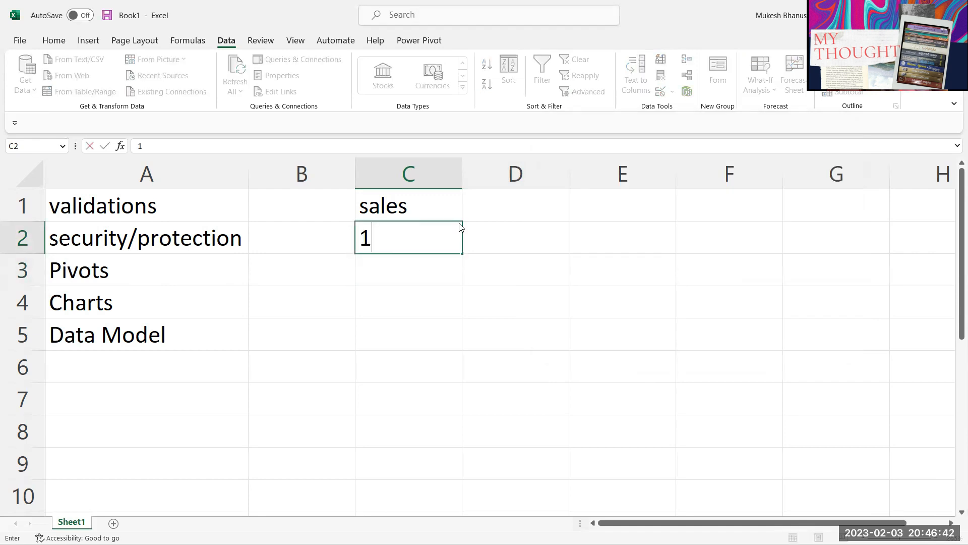
{"action": "key", "text": "Return"}
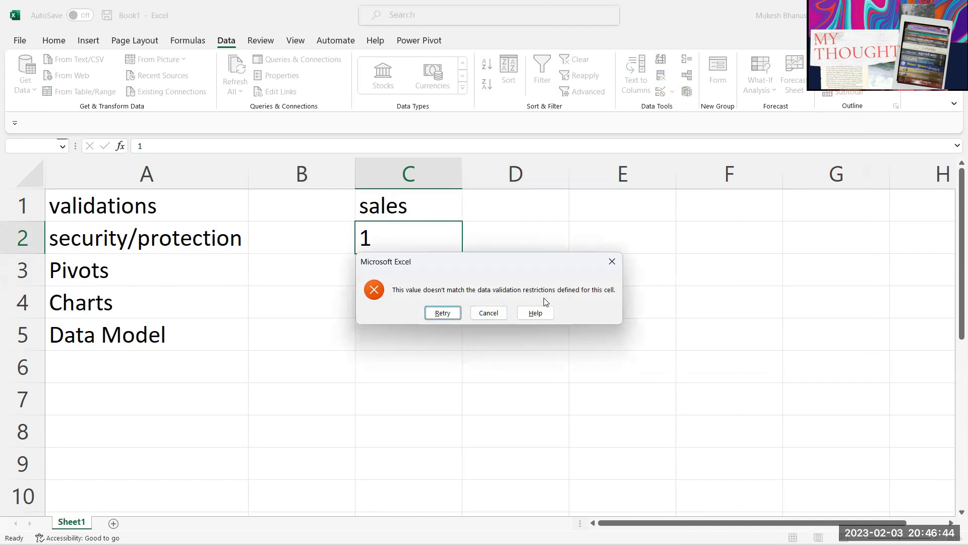
{"action": "key", "text": "Escape"}
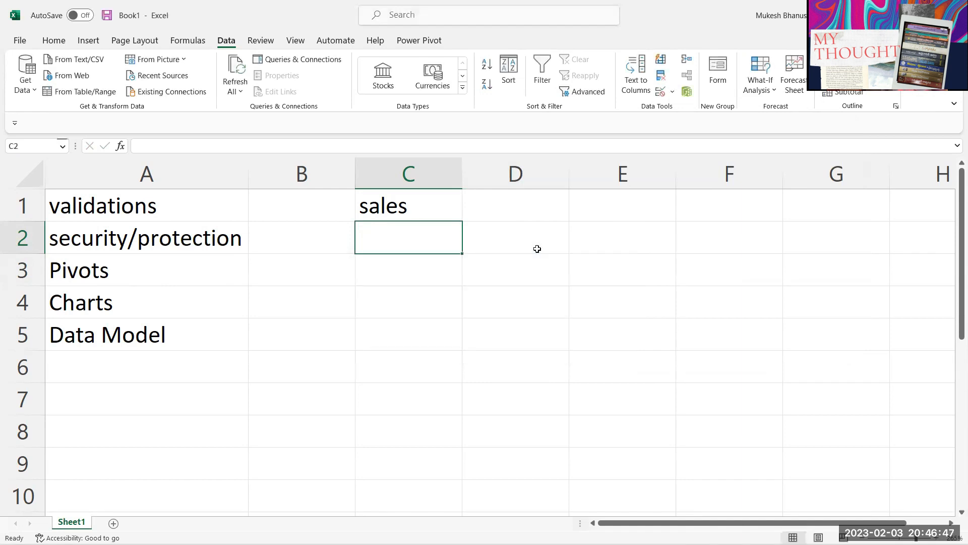
{"action": "type", "text": "11"}
{"action": "key", "text": "Return"}
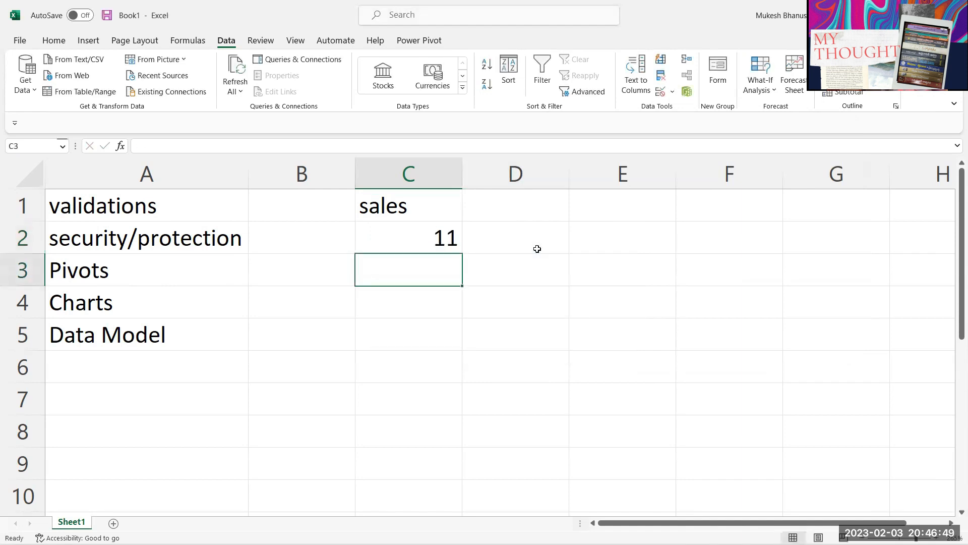
Step: Enter 100 in C2 (accepted), then 101 (rejected) and dismiss the error
{"action": "key", "text": "Up"}
{"action": "type", "text": "100"}
{"action": "key", "text": "Return"}
{"action": "key", "text": "Up"}
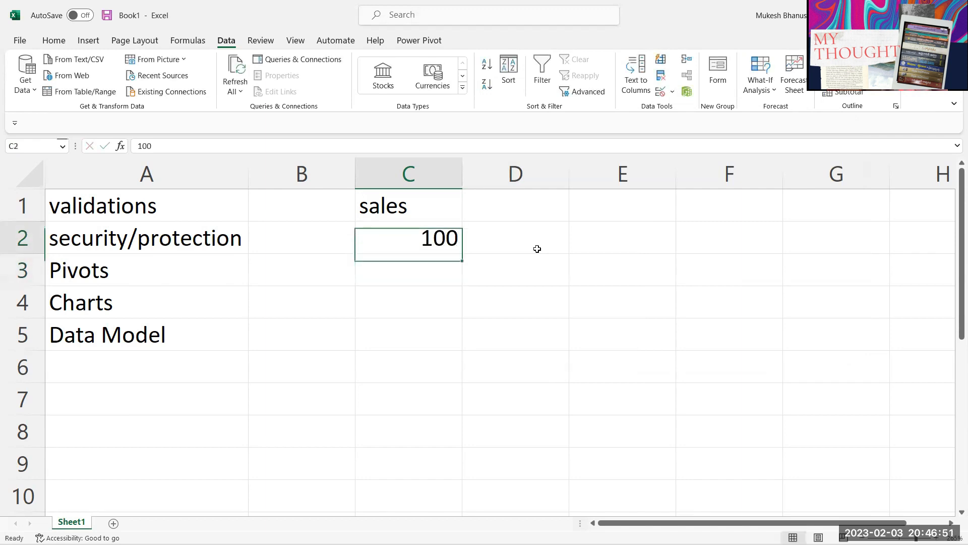
{"action": "type", "text": "101"}
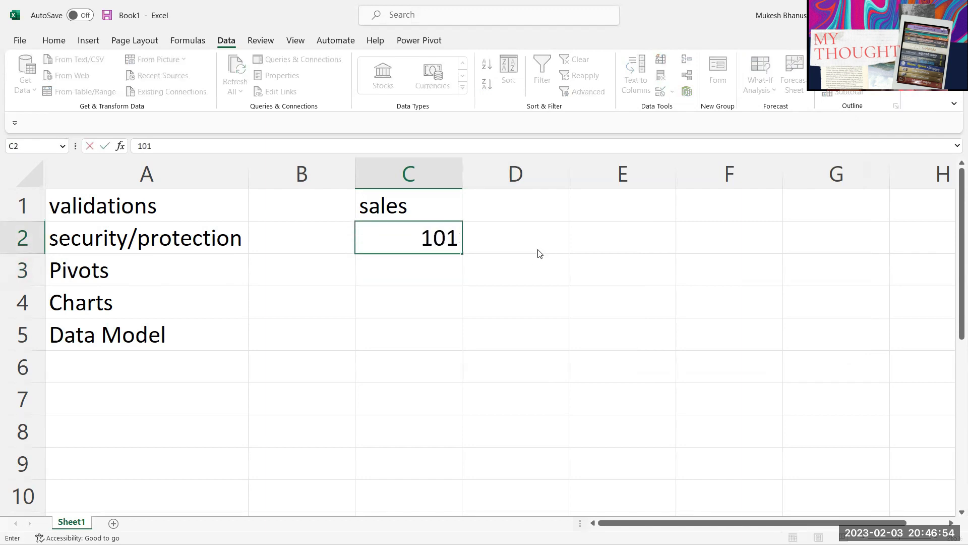
{"action": "key", "text": "Return"}
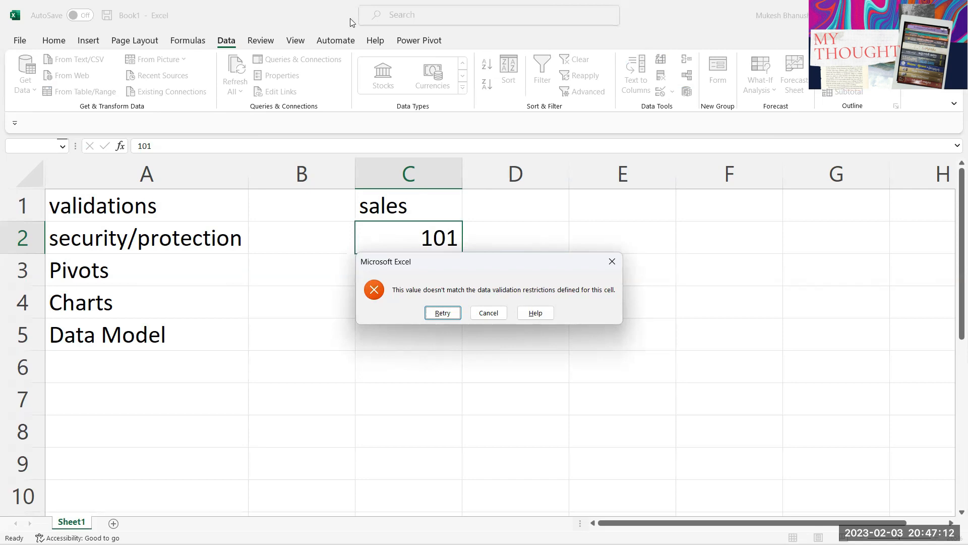
{"action": "key", "text": "Escape"}
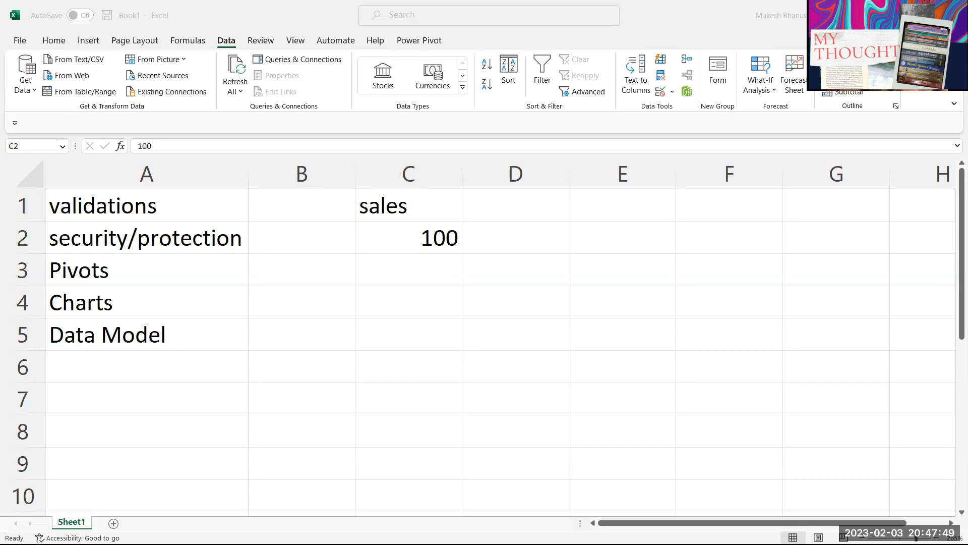
Step: Switch away from the workbook and back, with C2 still holding 100
{"action": "key", "text": "alt+Tab"}
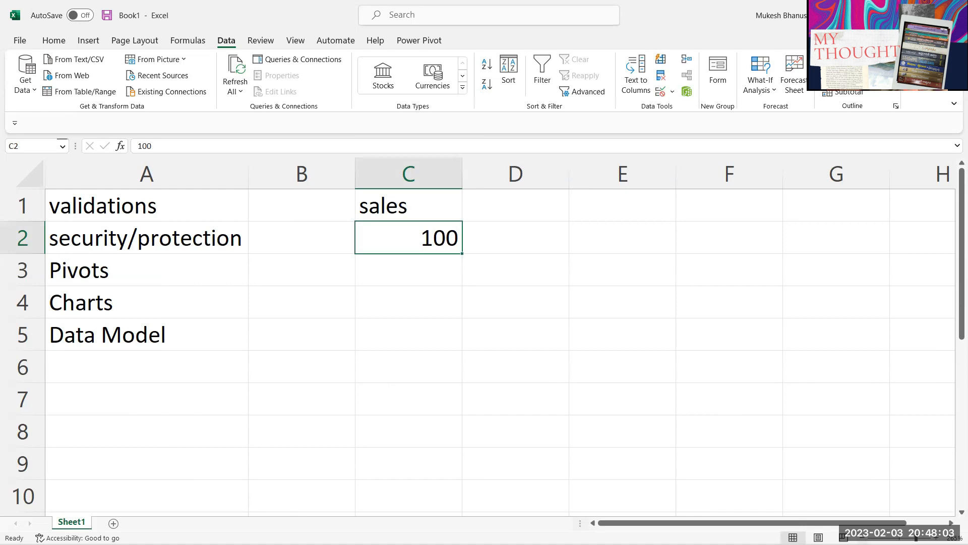
{"action": "key", "text": "alt+Tab"}
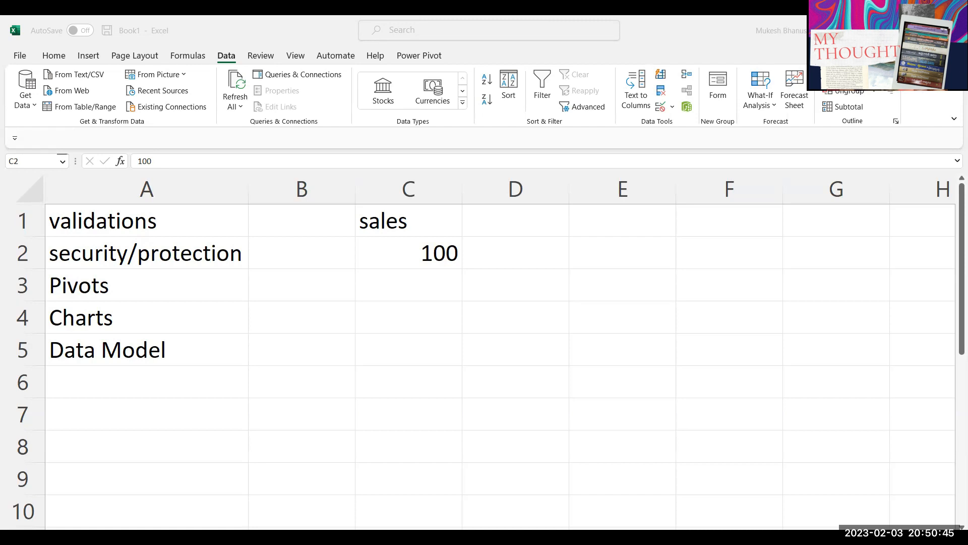
{"action": "key", "text": "alt+Tab"}
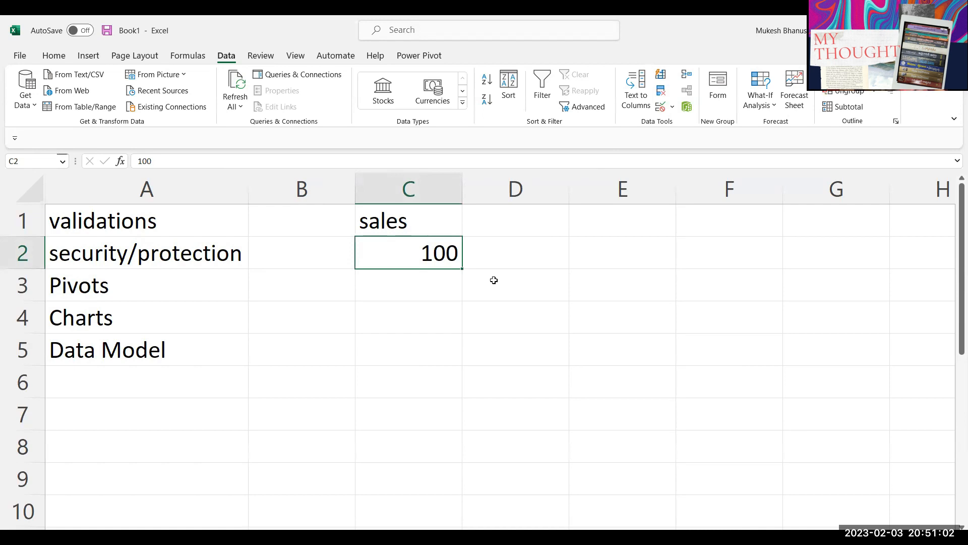
{"action": "left_click", "coordinate": [437, 275]}
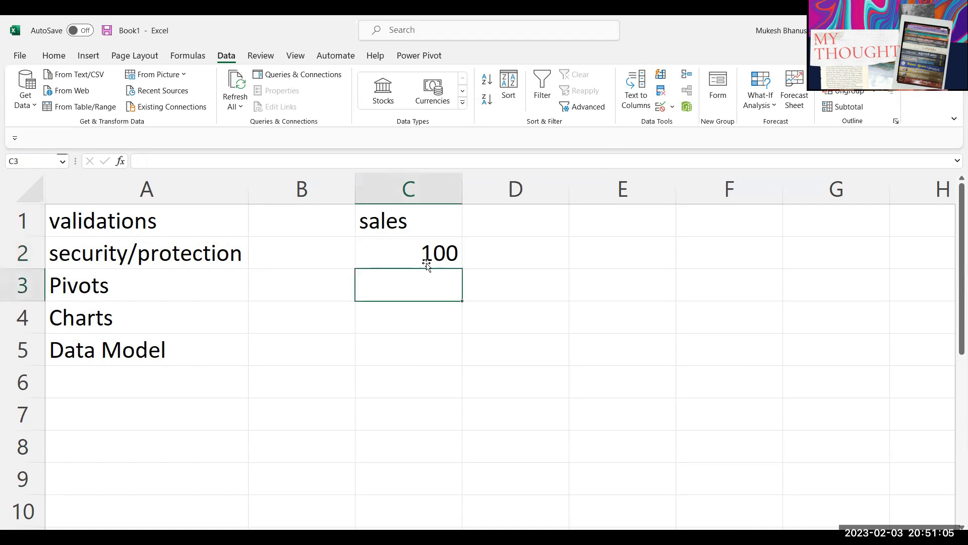
{"action": "left_click", "coordinate": [428, 262]}
{"action": "left_click", "coordinate": [437, 277]}
{"action": "left_click", "coordinate": [424, 256]}
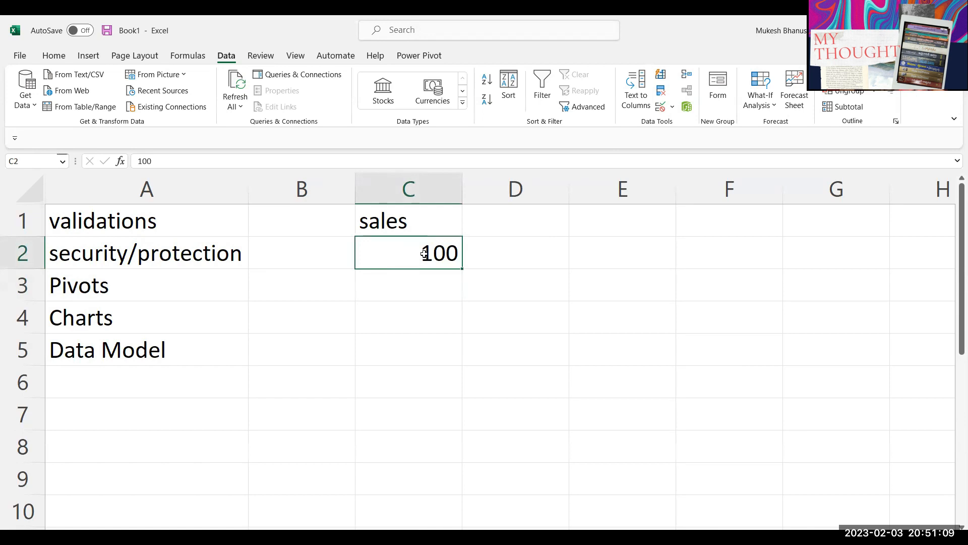
{"action": "type", "text": "500"}
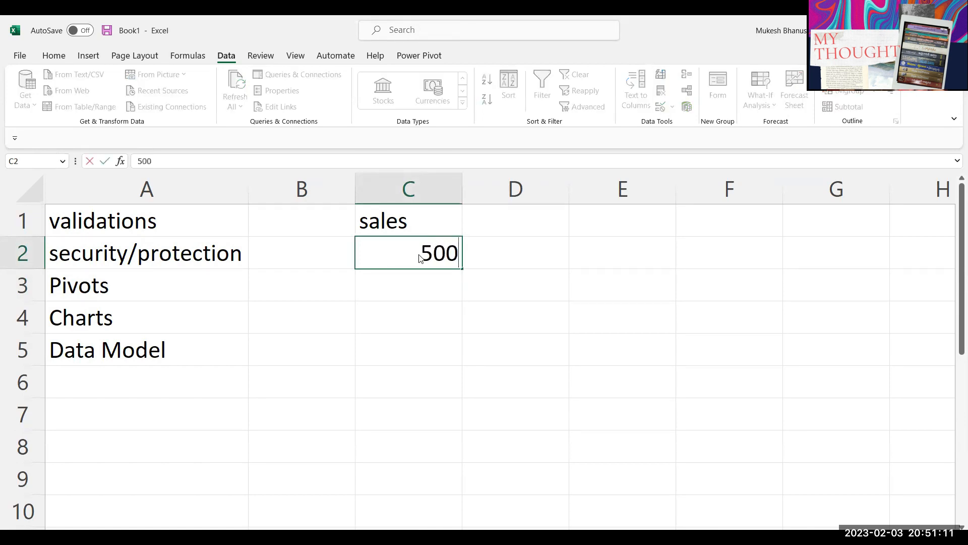
{"action": "key", "text": "Return"}
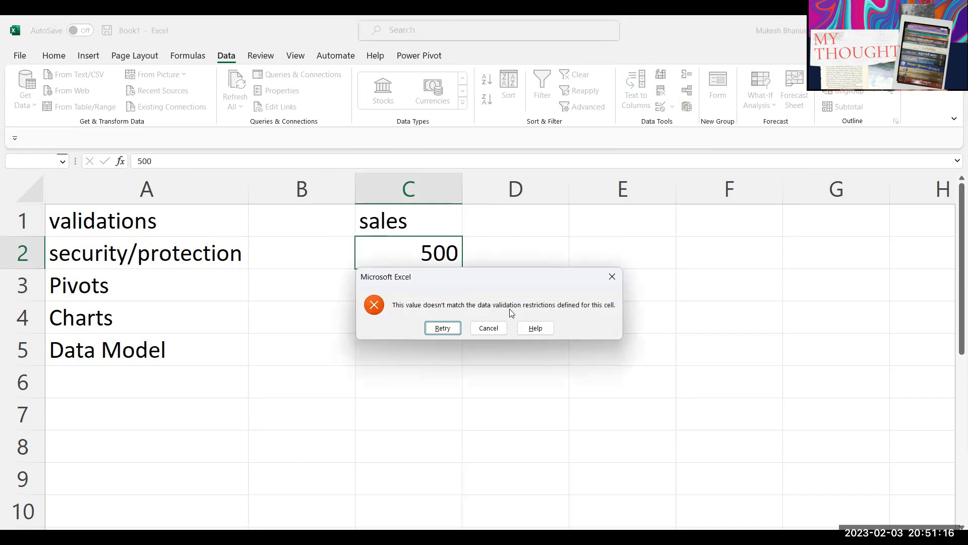
{"action": "key", "text": "Escape"}
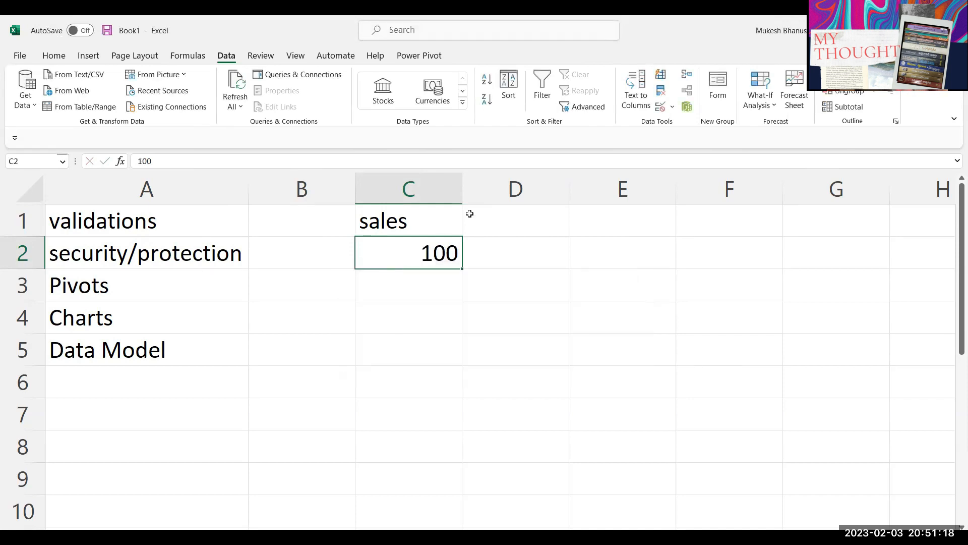
{"action": "left_click", "coordinate": [661, 107]}
Step: Set C2's error alert message to 'PLease enter the values between 10-100Thankyou'
{"action": "left_click", "coordinate": [666, 169]}
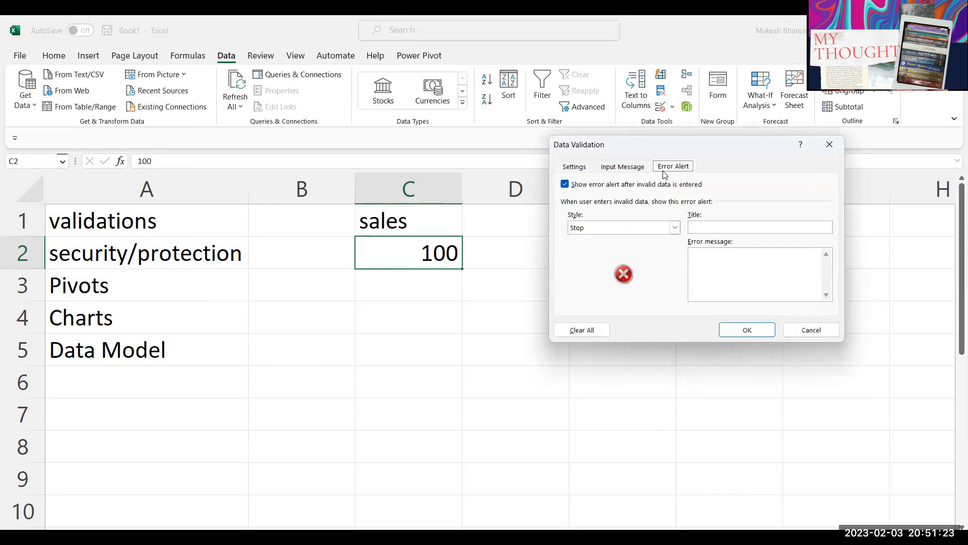
{"action": "left_click_drag", "start_coordinate": [666, 145], "coordinate": [216, 148]}
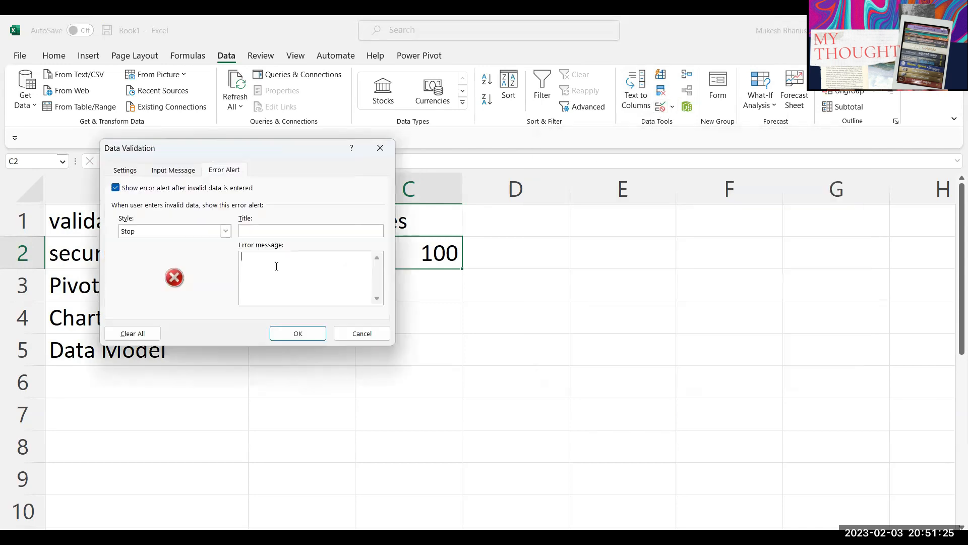
{"action": "type", "text": "PLease enter the values between "}
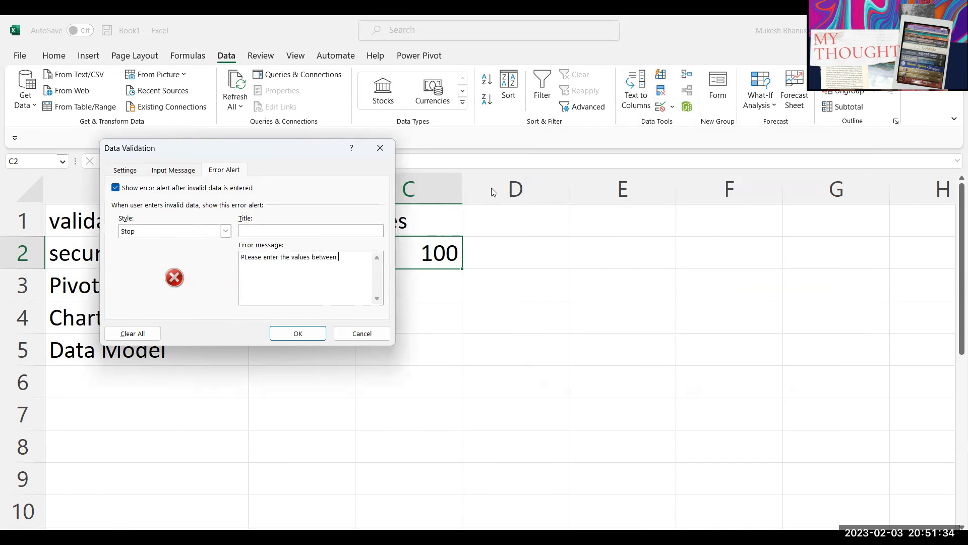
{"action": "type", "text": "10"}
{"action": "type", "text": "-100"}
{"action": "type", "text": "Thankyou"}
{"action": "left_click", "coordinate": [303, 336]}
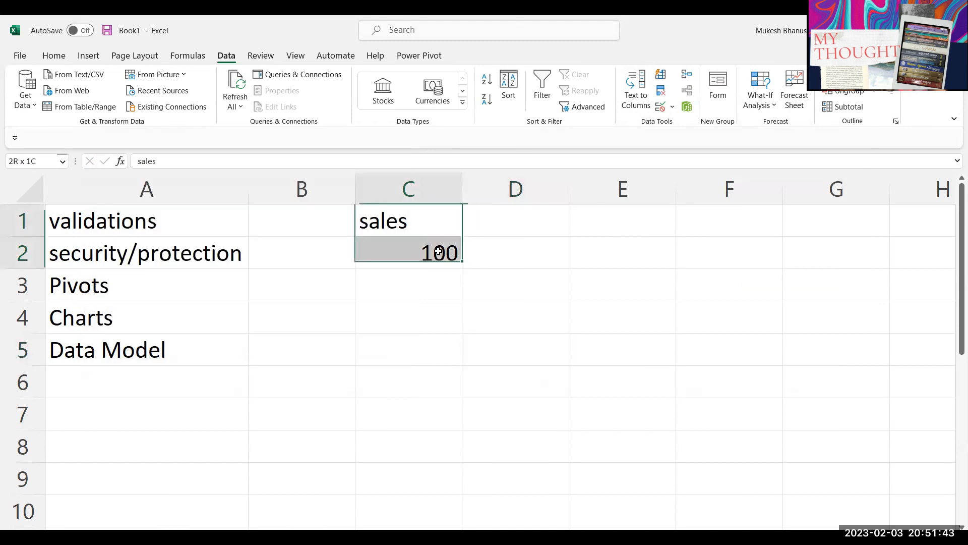
Step: Enter 500 in C2, cancel the custom error, and reopen C2's validation settings
{"action": "type", "text": "500"}
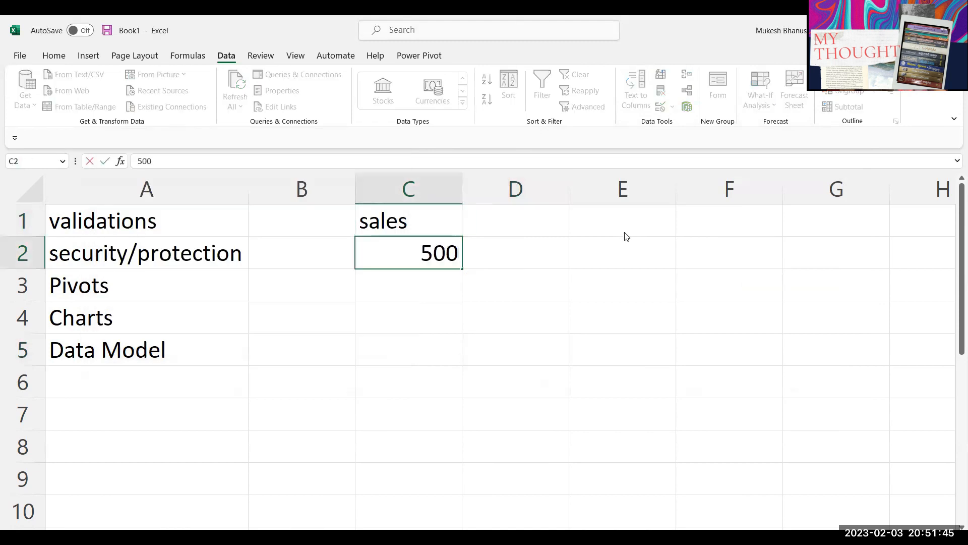
{"action": "key", "text": "Return"}
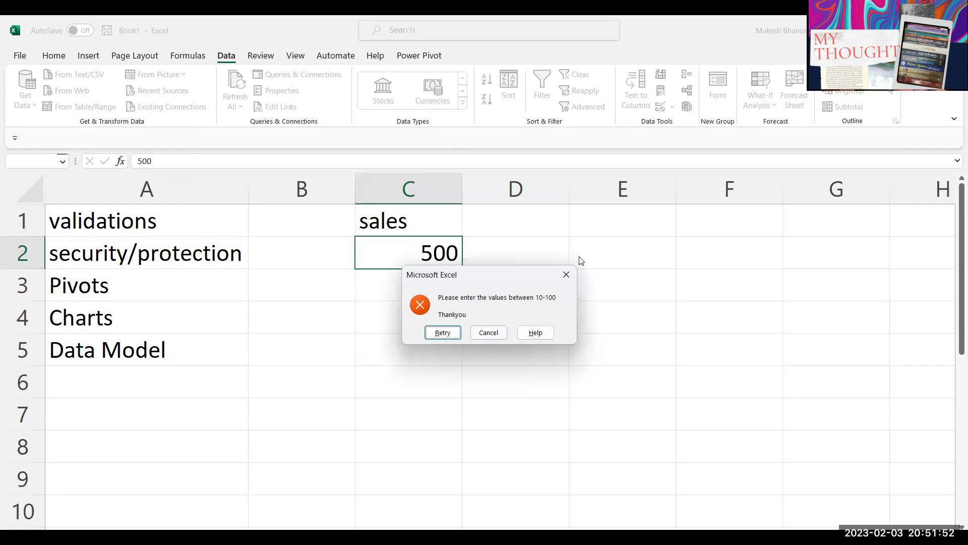
{"action": "left_click", "coordinate": [492, 333]}
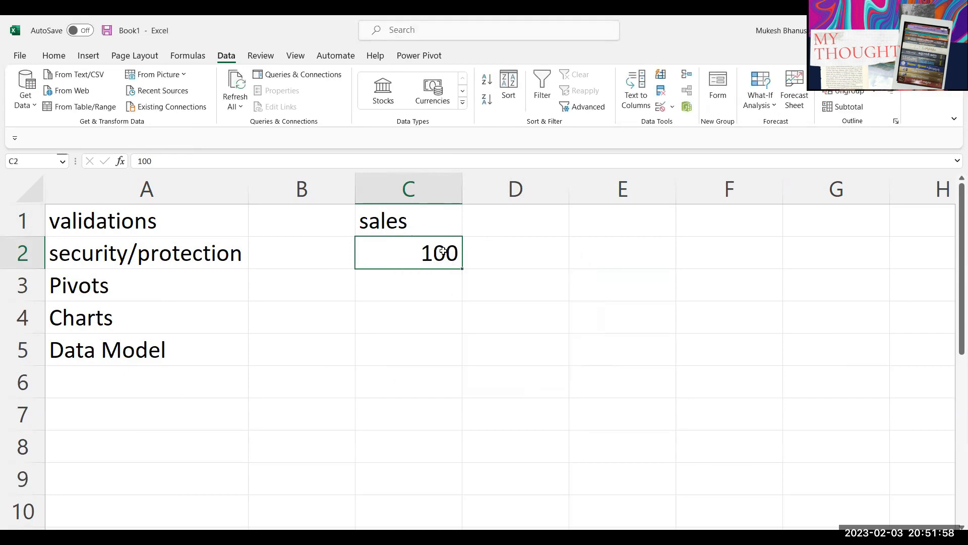
{"action": "left_click", "coordinate": [661, 106]}
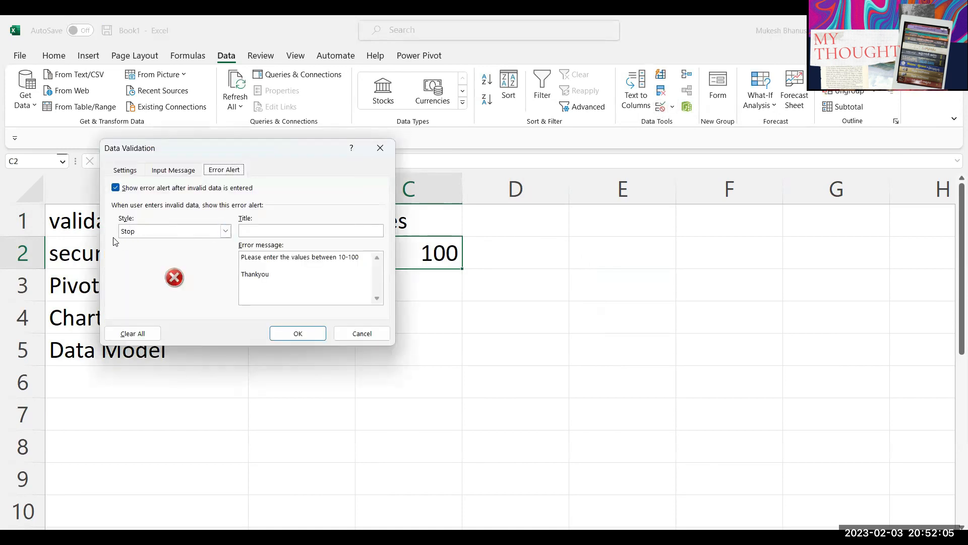
Step: Change C2's alert style to Warning and keep 500 after the warning prompt
{"action": "left_click", "coordinate": [146, 233]}
{"action": "left_click", "coordinate": [142, 249]}
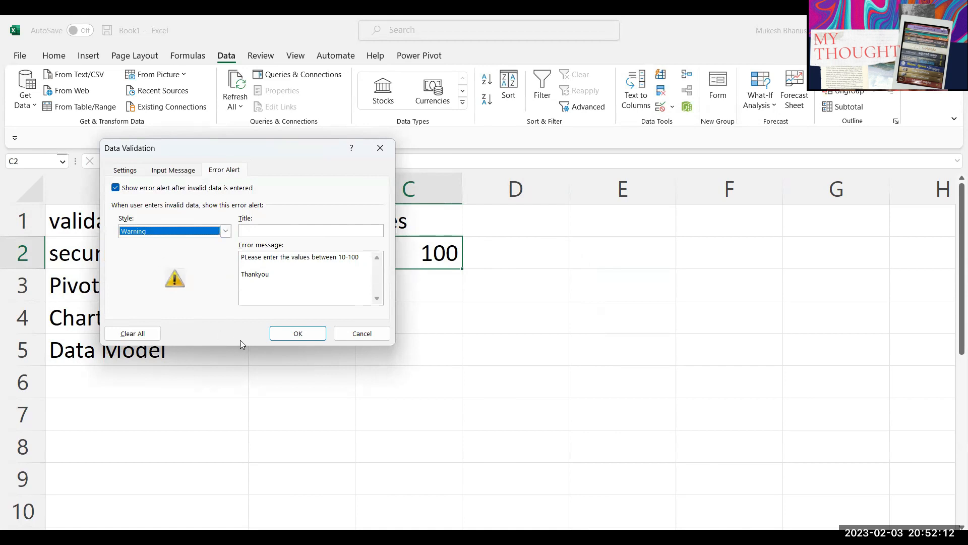
{"action": "left_click", "coordinate": [283, 332]}
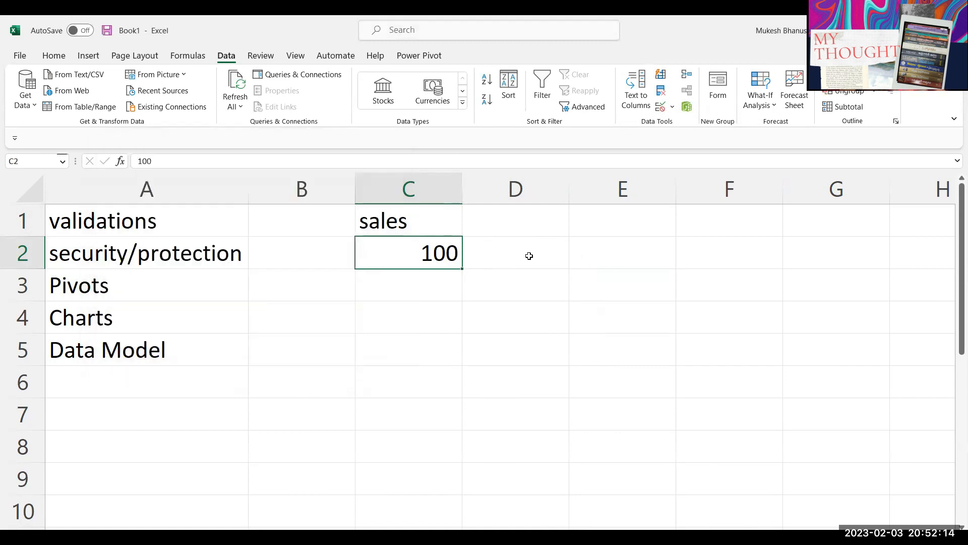
{"action": "type", "text": "500"}
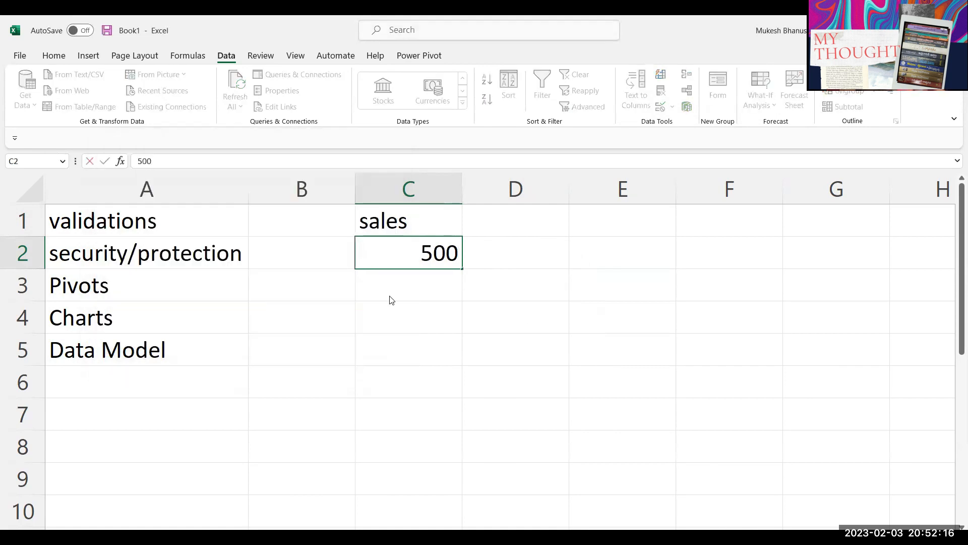
{"action": "key", "text": "Return"}
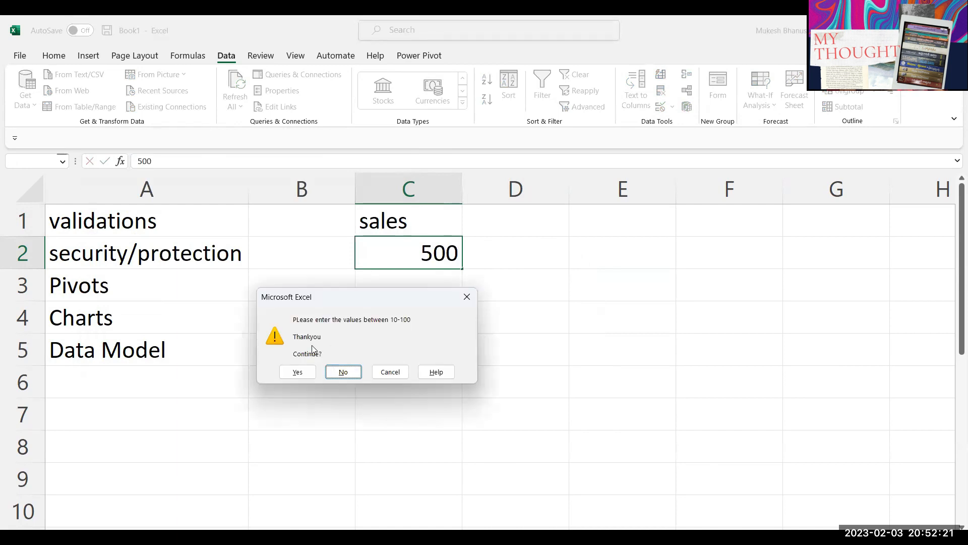
{"action": "left_click", "coordinate": [296, 370]}
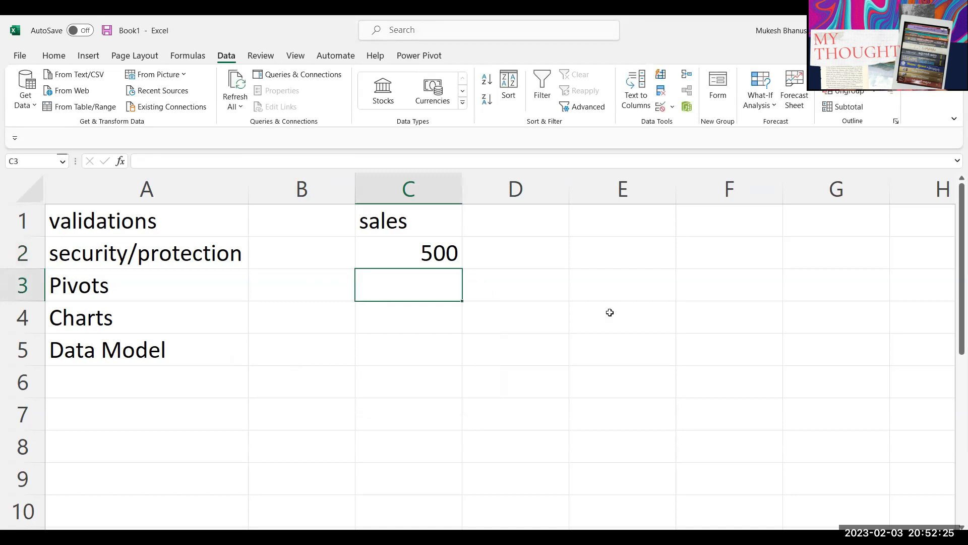
Step: Change C2's alert style to Information and accept an out-of-range 5
{"action": "left_click", "coordinate": [449, 256]}
{"action": "left_click", "coordinate": [660, 107]}
{"action": "left_click", "coordinate": [172, 231]}
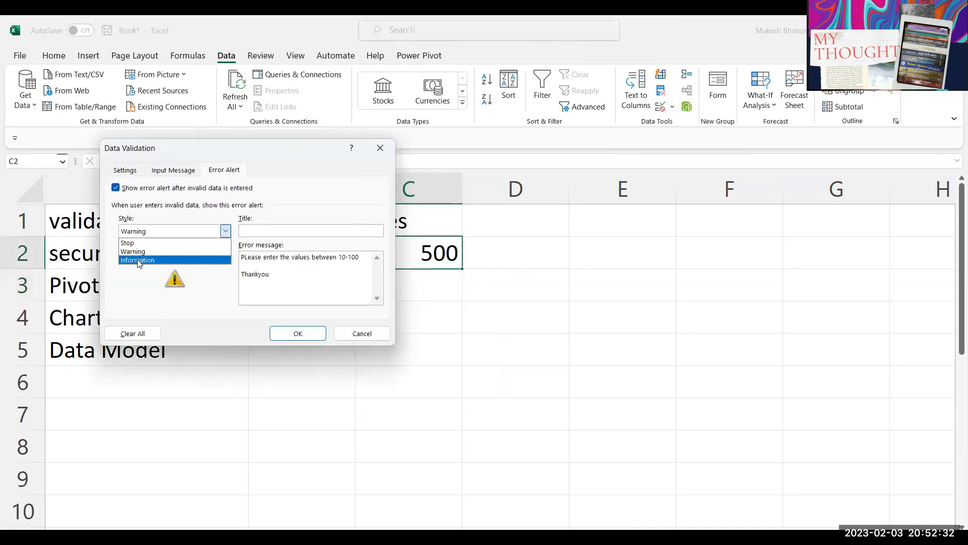
{"action": "left_click", "coordinate": [144, 259]}
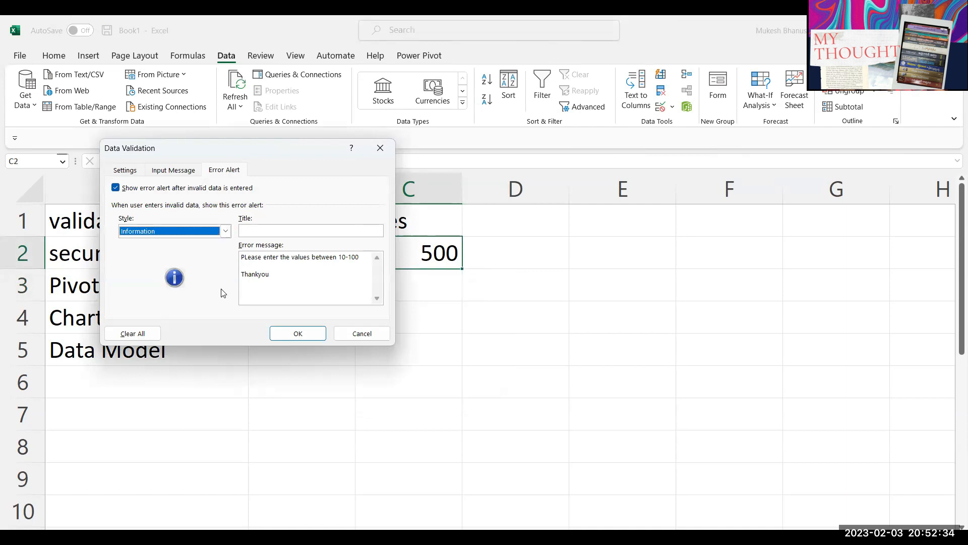
{"action": "left_click", "coordinate": [303, 336]}
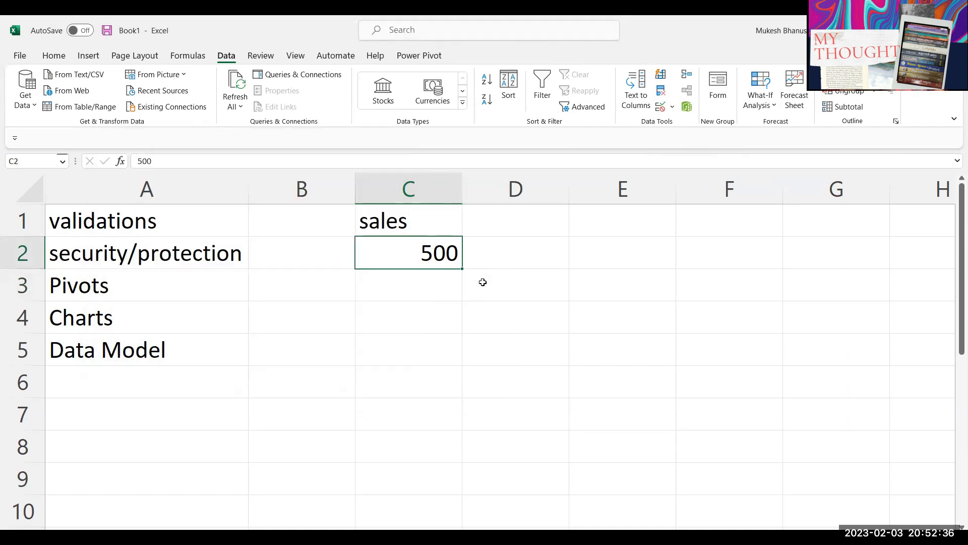
{"action": "type", "text": "5"}
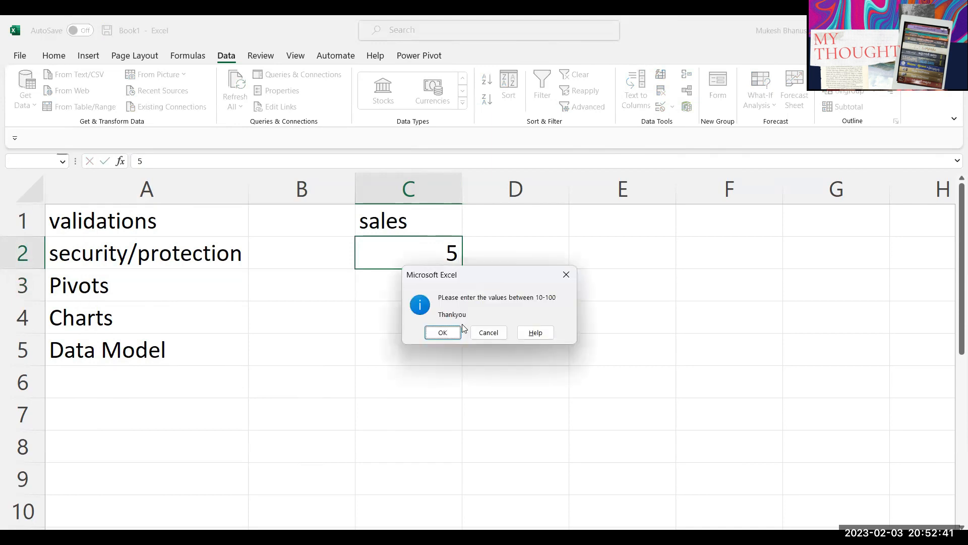
{"action": "left_click", "coordinate": [442, 332]}
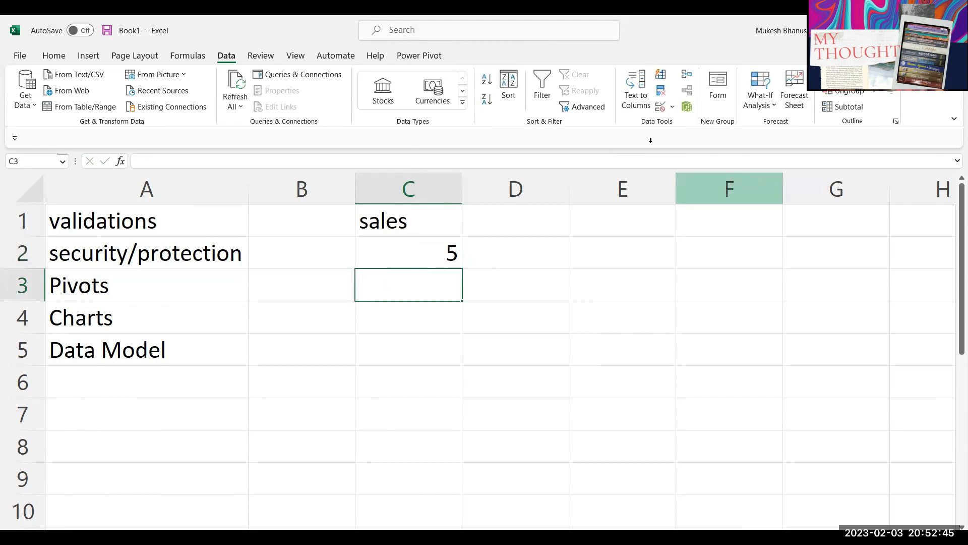
{"action": "key", "text": "Up"}
Step: Clear C2, then paste only its validation rule onto C3:C7
{"action": "key", "text": "Delete"}
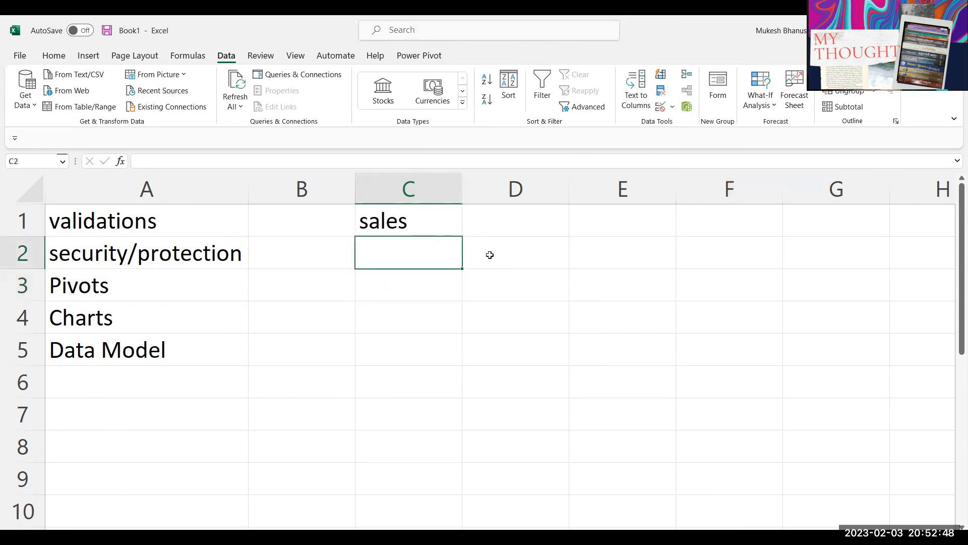
{"action": "left_click", "coordinate": [432, 291]}
{"action": "left_click", "coordinate": [436, 255]}
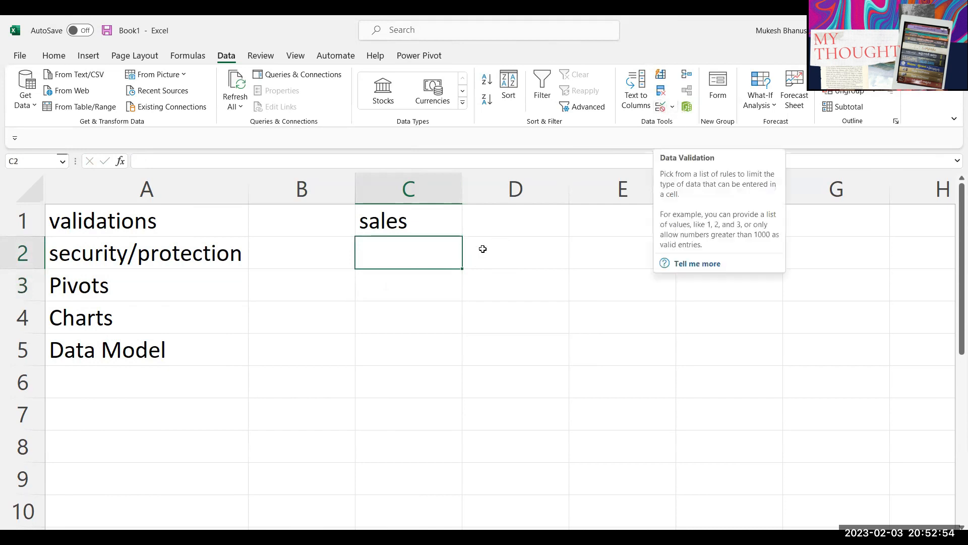
{"action": "left_click", "coordinate": [429, 293]}
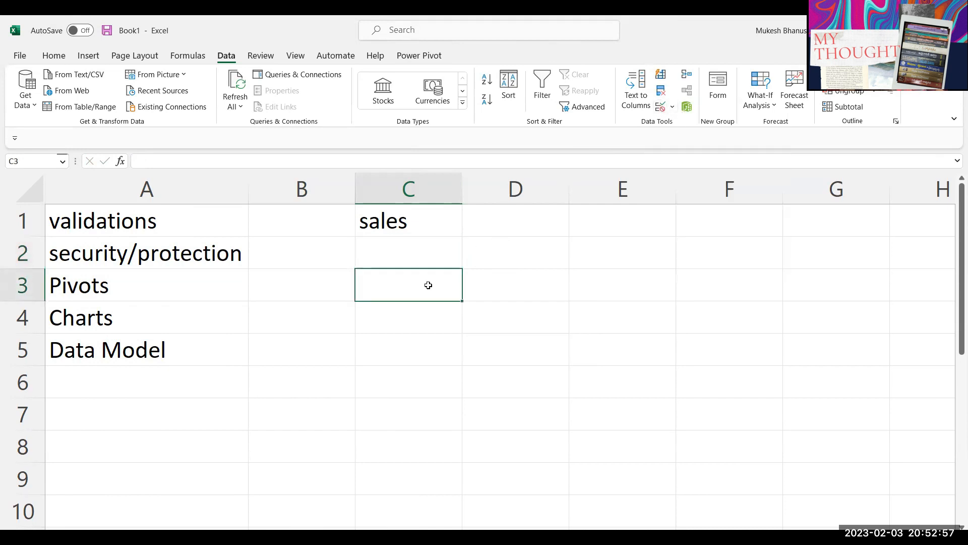
{"action": "left_click", "coordinate": [418, 249]}
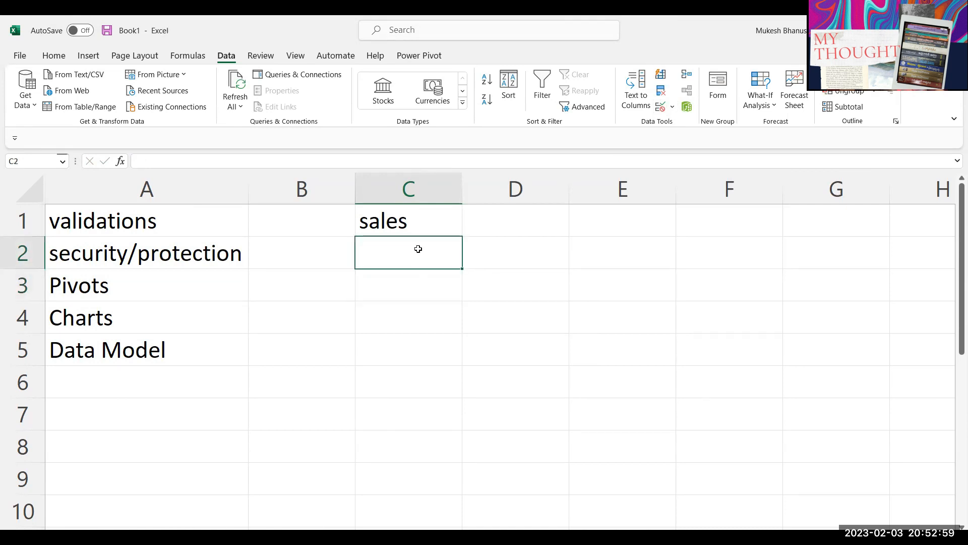
{"action": "key", "text": "ctrl+c"}
{"action": "left_click_drag", "start_coordinate": [423, 275], "coordinate": [437, 411]}
{"action": "key", "text": "ctrl+alt+v"}
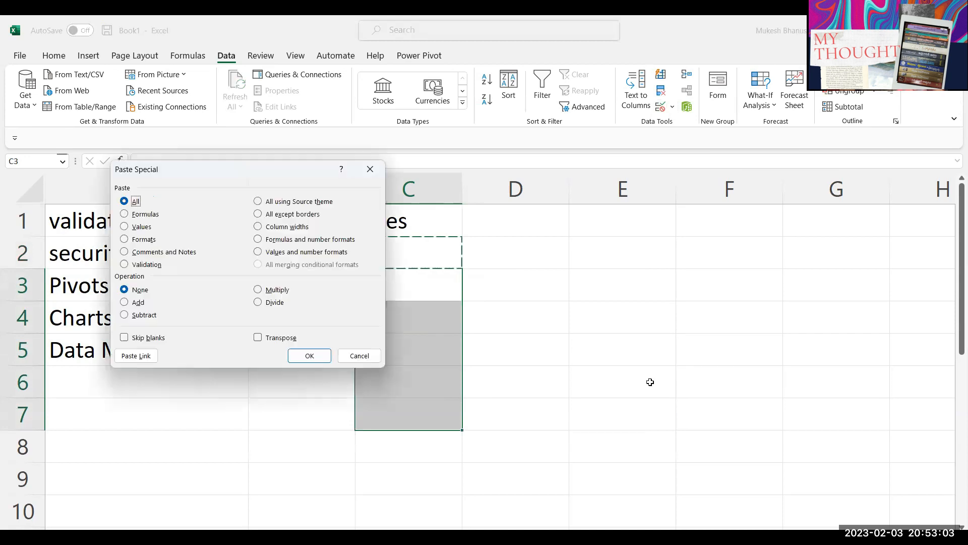
{"action": "left_click", "coordinate": [146, 264]}
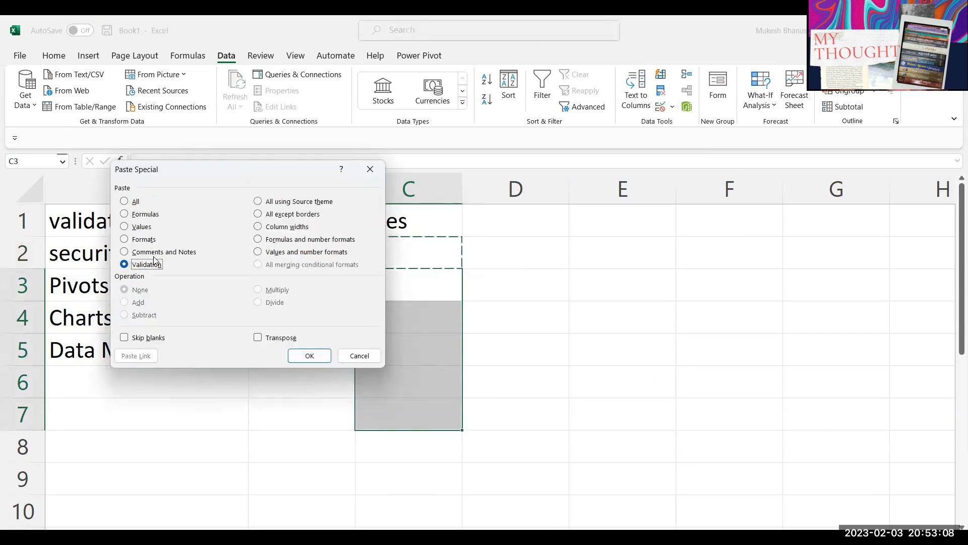
{"action": "left_click", "coordinate": [309, 356]}
Step: Test C3's rule by entering 5, then clear the cell
{"action": "left_click", "coordinate": [409, 296]}
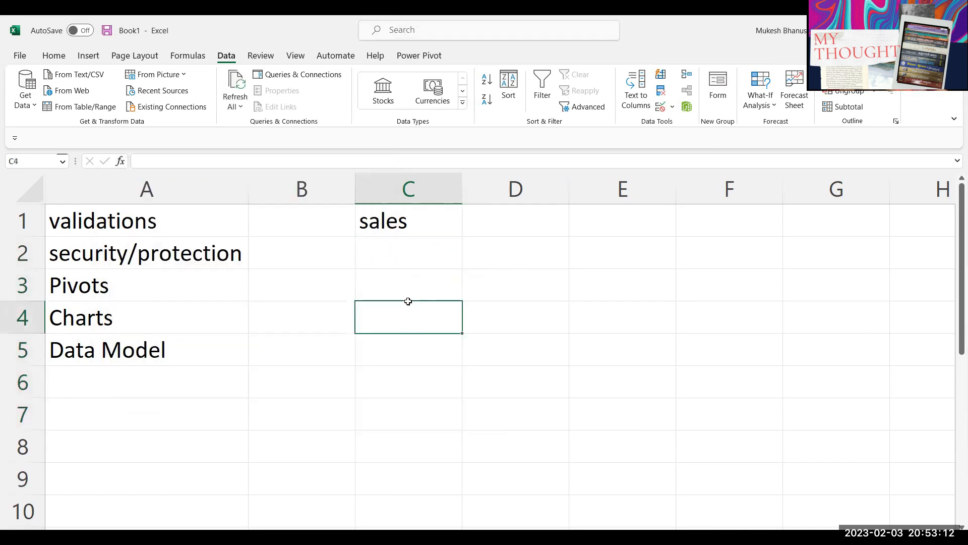
{"action": "type", "text": "5"}
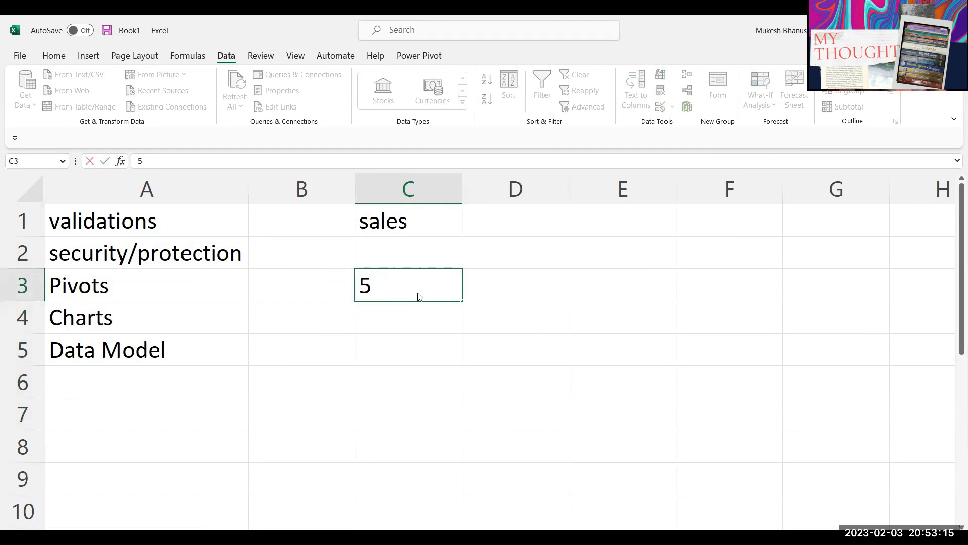
{"action": "key", "text": "Return"}
{"action": "left_click", "coordinate": [413, 288]}
{"action": "key", "text": "Delete"}
Step: Remove the existing validation rule from C2:C6 using Clear All
{"action": "left_click_drag", "start_coordinate": [412, 257], "coordinate": [423, 380]}
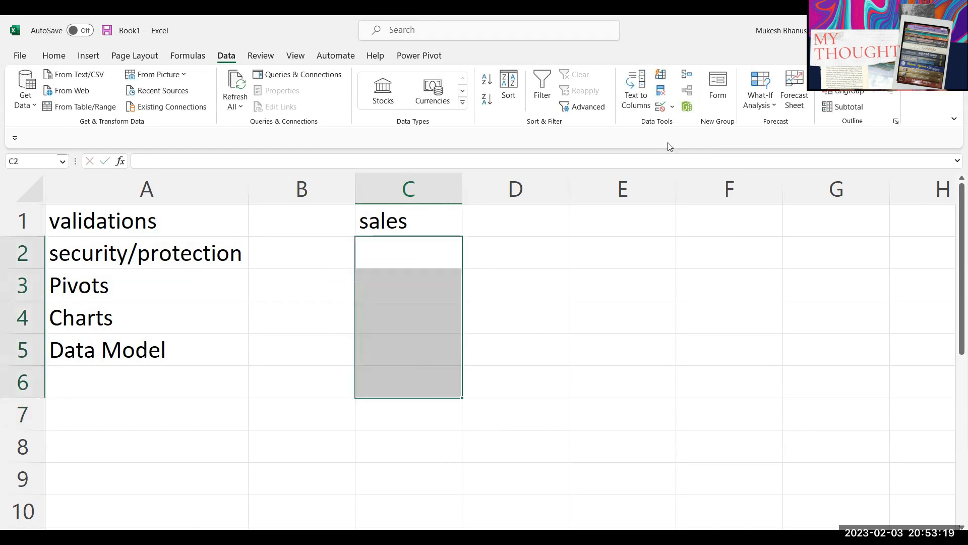
{"action": "left_click", "coordinate": [671, 110]}
{"action": "left_click", "coordinate": [685, 124]}
{"action": "left_click", "coordinate": [114, 334]}
{"action": "left_click", "coordinate": [297, 332]}
Step: Restrict C2:C6 to dates between =E1 and =F1
{"action": "left_click", "coordinate": [660, 109]}
{"action": "left_click", "coordinate": [225, 231]}
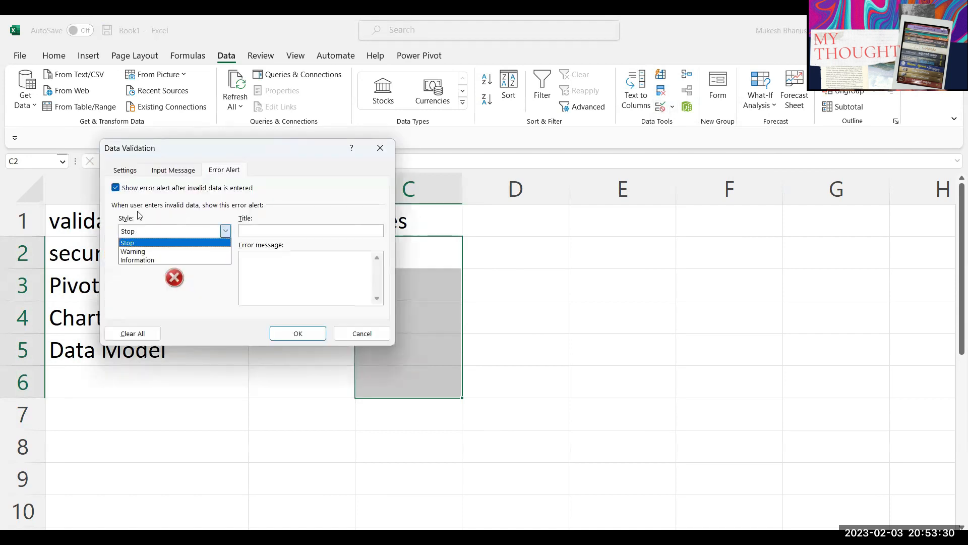
{"action": "left_click", "coordinate": [124, 170]}
{"action": "left_click", "coordinate": [205, 213]}
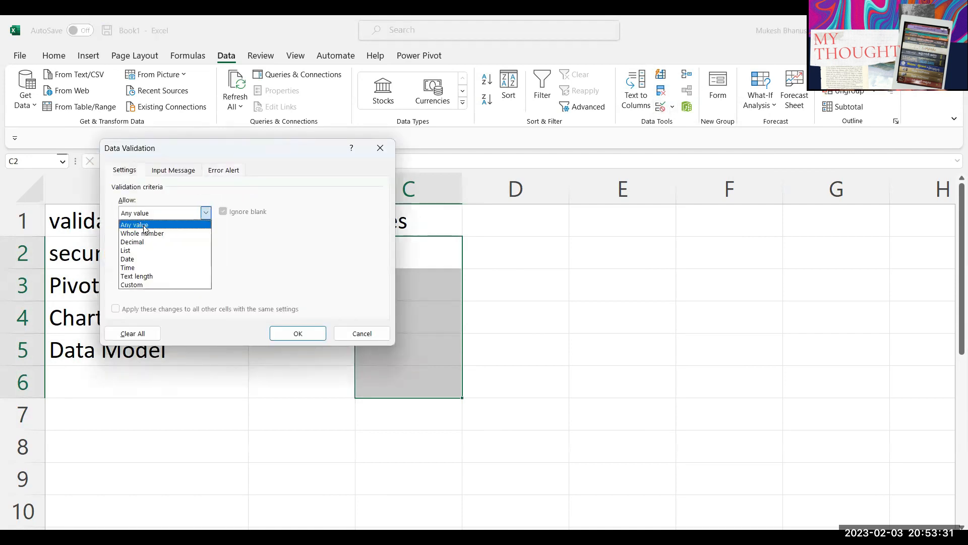
{"action": "left_click", "coordinate": [132, 258]}
{"action": "left_click", "coordinate": [263, 266]}
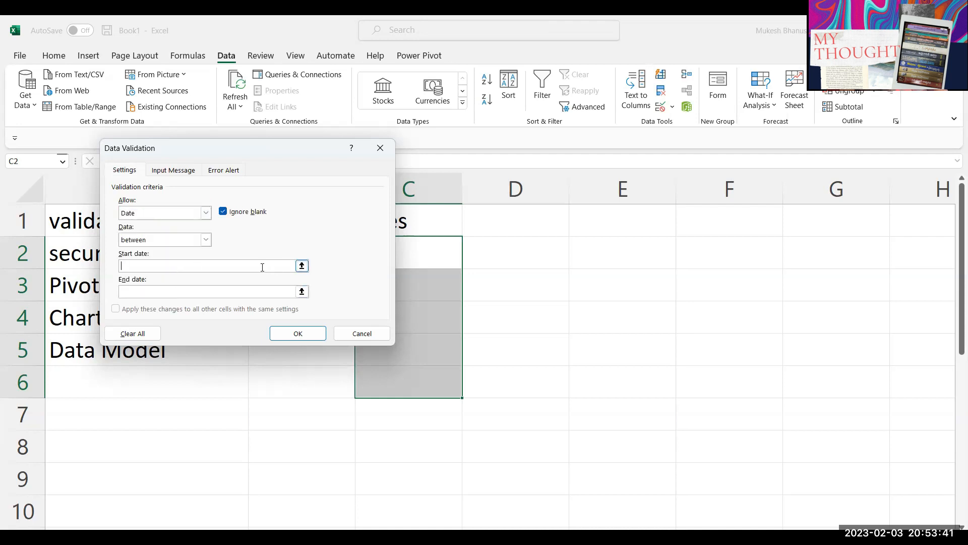
{"action": "left_click", "coordinate": [621, 216]}
{"action": "left_click", "coordinate": [161, 292]}
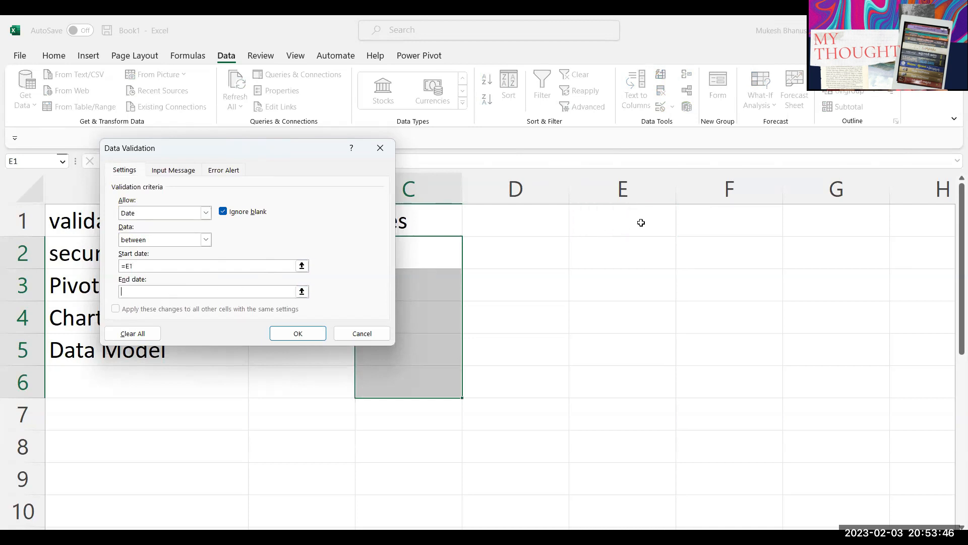
{"action": "left_click", "coordinate": [726, 220]}
{"action": "left_click", "coordinate": [313, 335]}
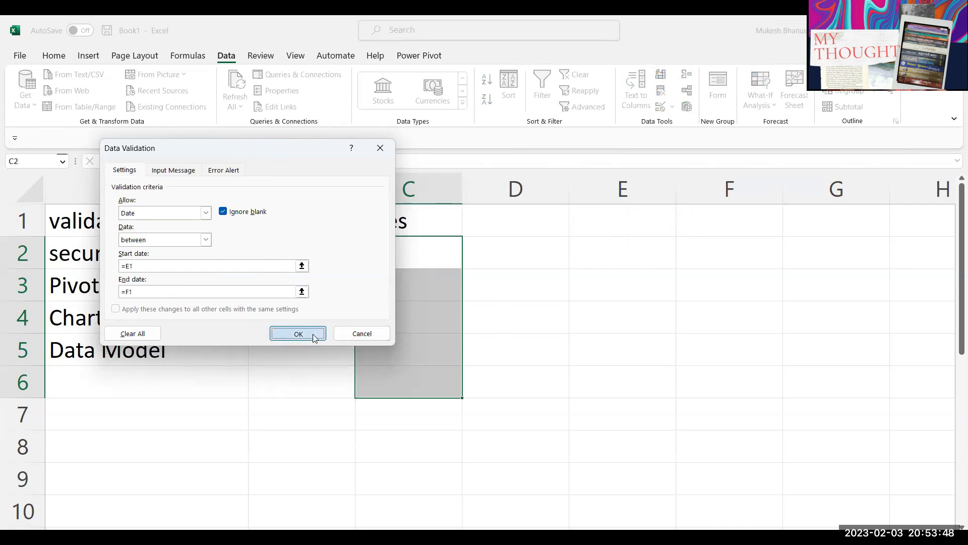
{"action": "left_click", "coordinate": [632, 221]}
Step: Enter the date bounds 1-Jan in E1 and 1-31 in F1
{"action": "type", "text": "1-jan"}
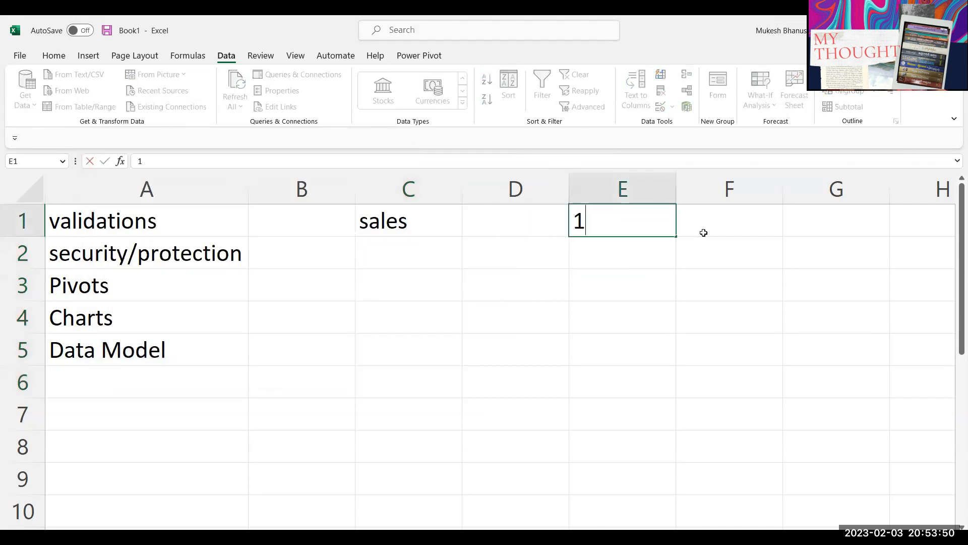
{"action": "key", "text": "Return"}
{"action": "left_click", "coordinate": [704, 233]}
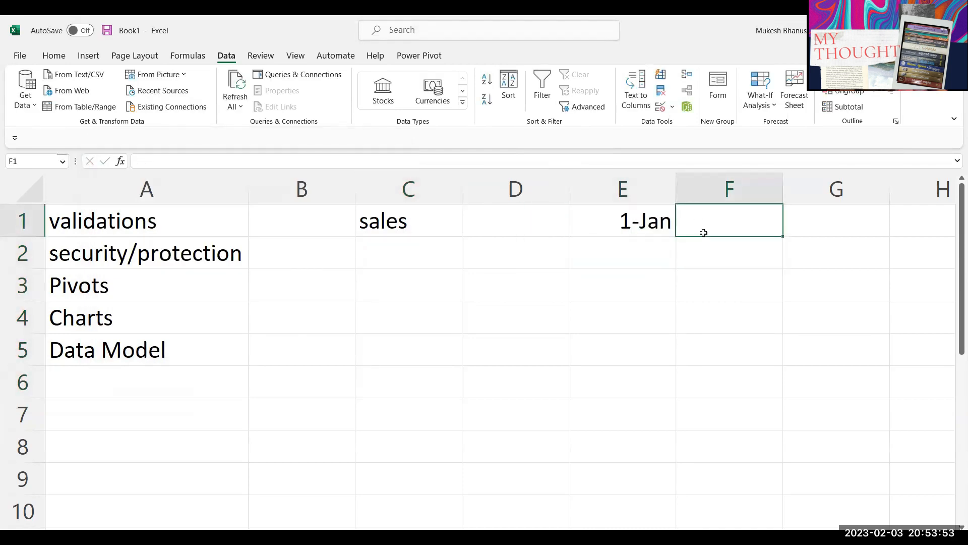
{"action": "type", "text": "1-31"}
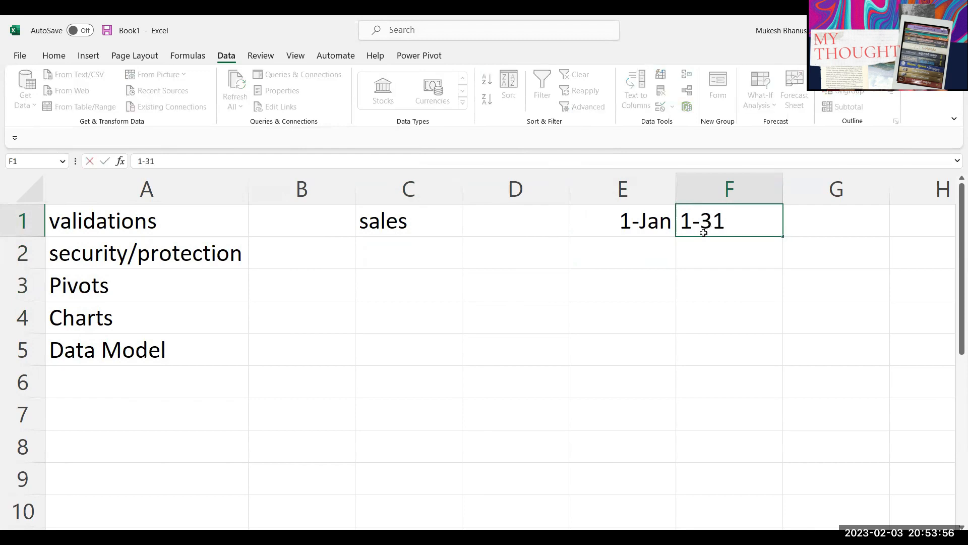
{"action": "key", "text": "Return"}
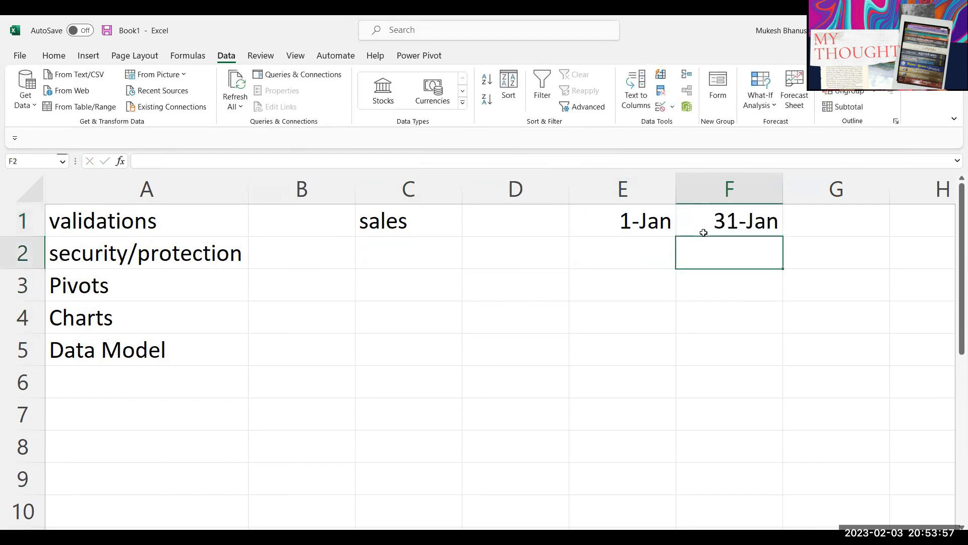
Step: Enter 1/1/2024 in D1 and review the full dates in E1 and F1
{"action": "left_click", "coordinate": [499, 226]}
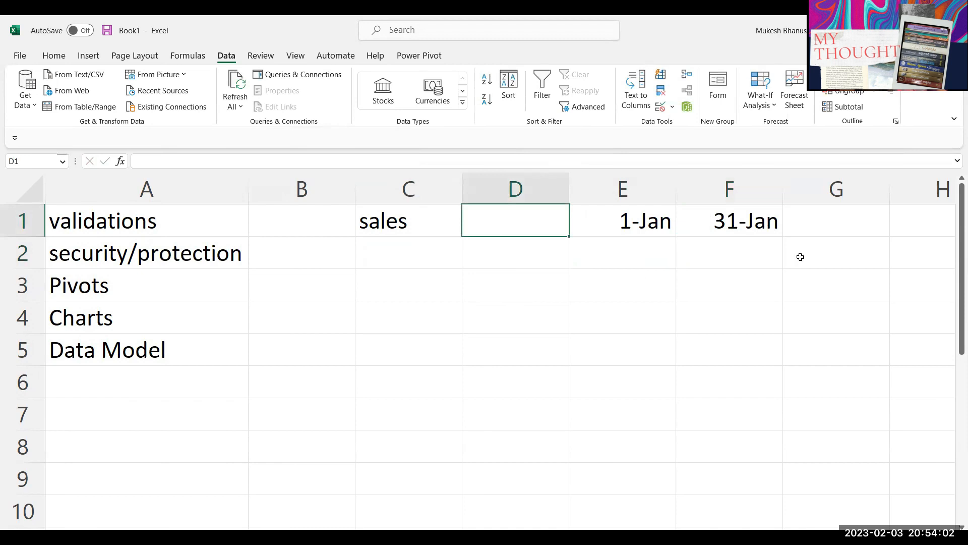
{"action": "type", "text": "1-1-2024"}
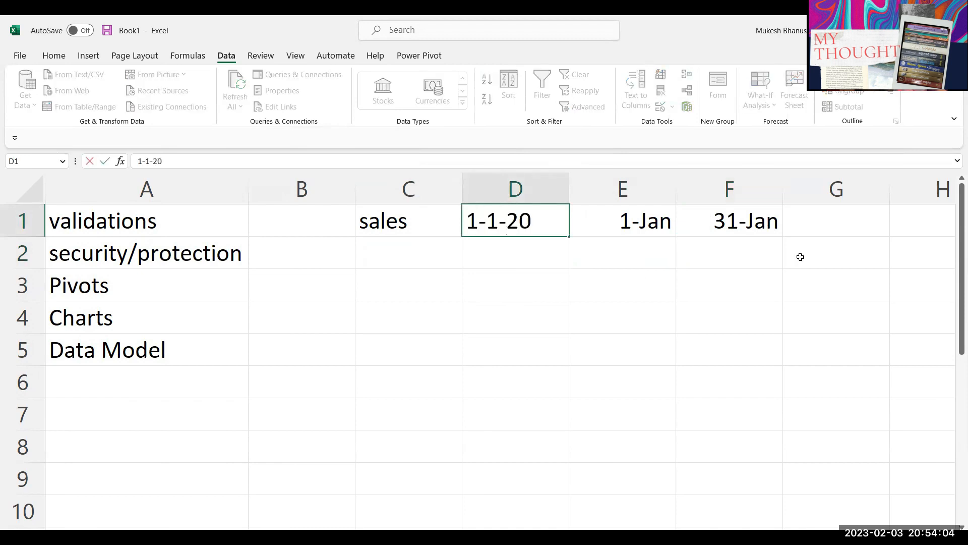
{"action": "key", "text": "Return"}
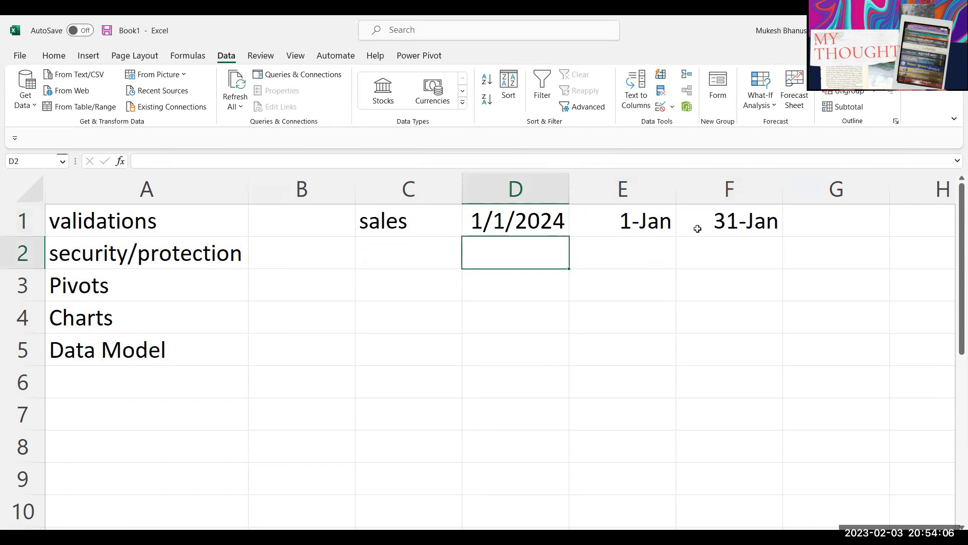
{"action": "double_click", "coordinate": [656, 220]}
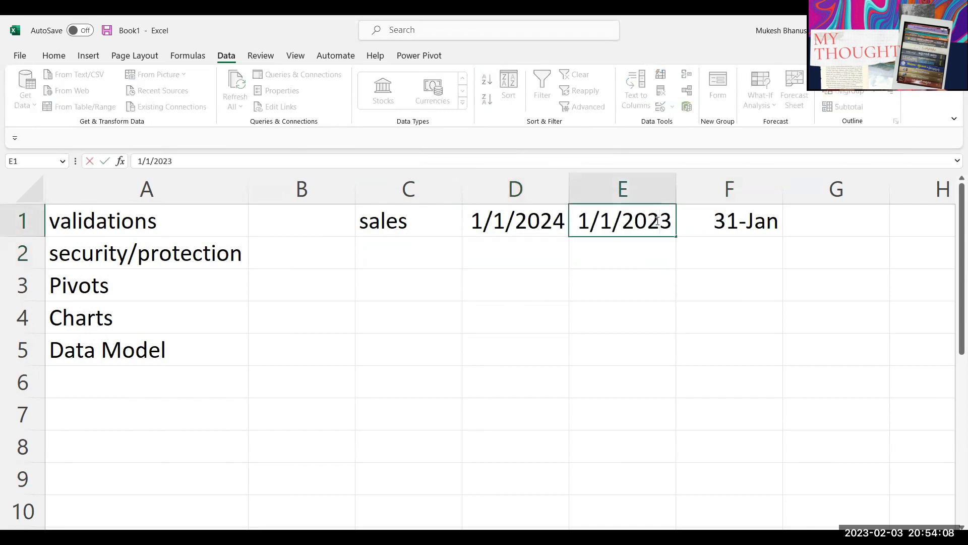
{"action": "key", "text": "Return"}
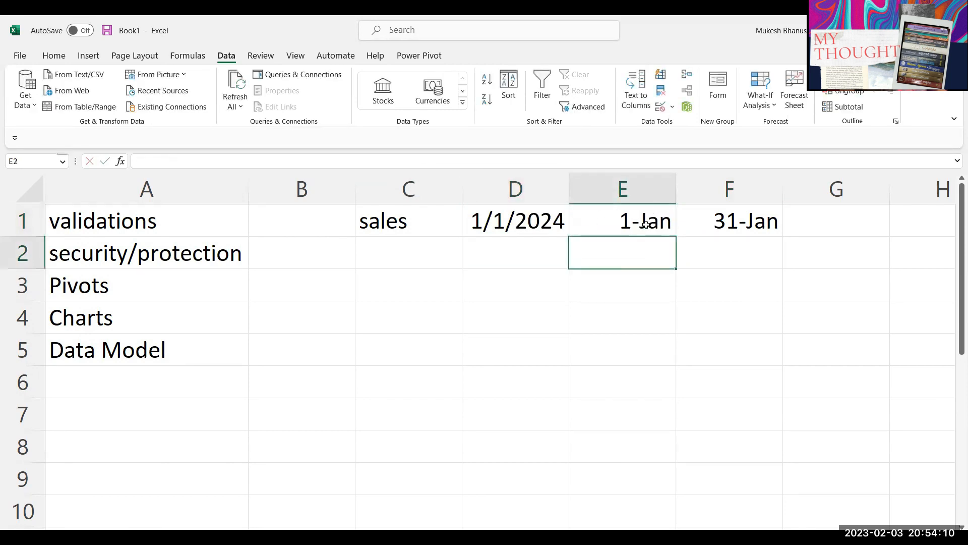
{"action": "double_click", "coordinate": [744, 228]}
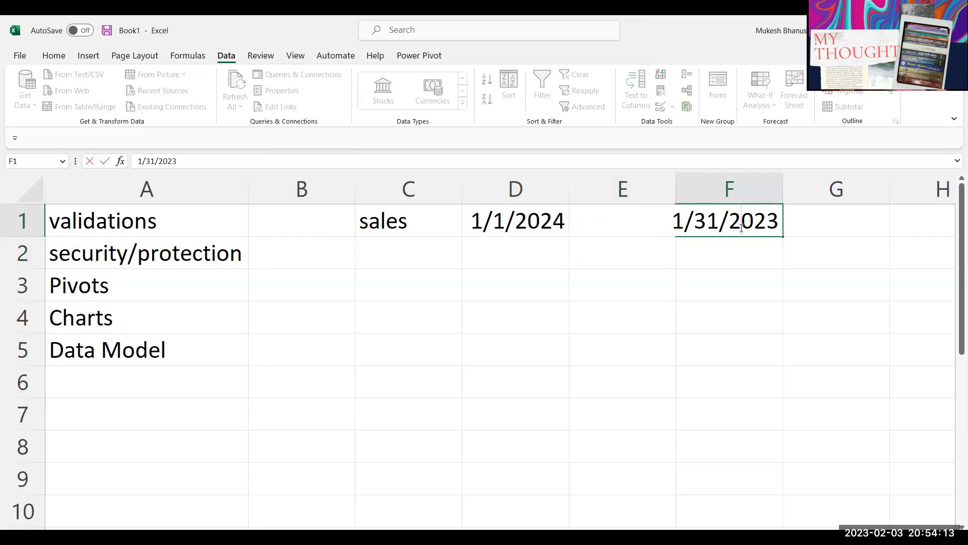
{"action": "key", "text": "Return"}
Step: Delete the 1/1/2024 date from D1, leaving it empty
{"action": "left_click", "coordinate": [517, 220]}
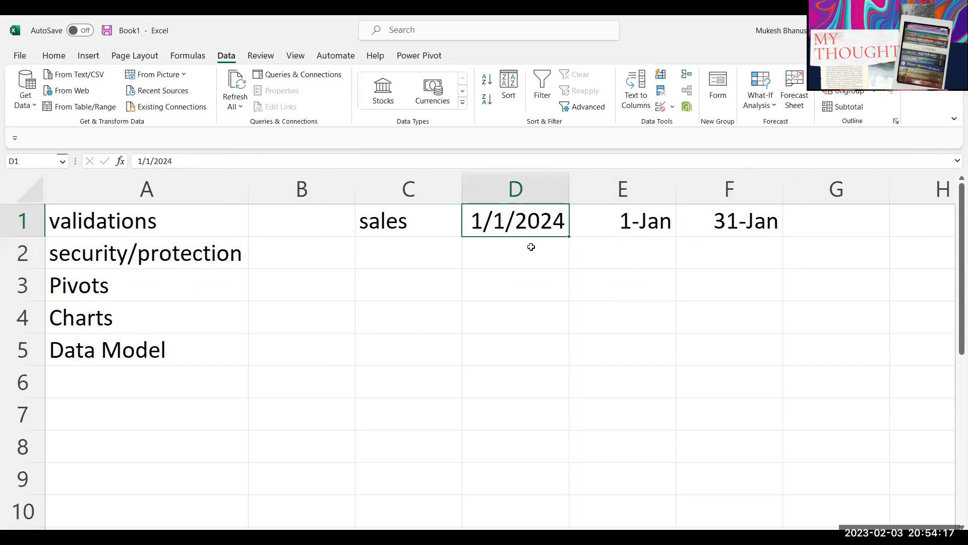
{"action": "left_click", "coordinate": [531, 246]}
{"action": "left_click", "coordinate": [546, 223]}
{"action": "key", "text": "Delete"}
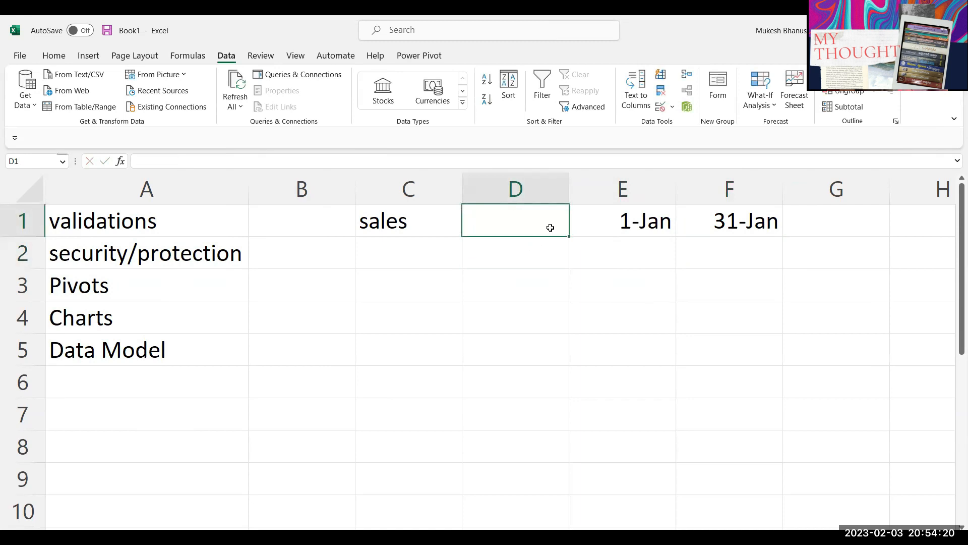
Step: Give D1 date validation between =E1 and =F1
{"action": "left_click", "coordinate": [530, 249]}
{"action": "left_click", "coordinate": [531, 220]}
{"action": "left_click", "coordinate": [660, 106]}
{"action": "left_click", "coordinate": [135, 213]}
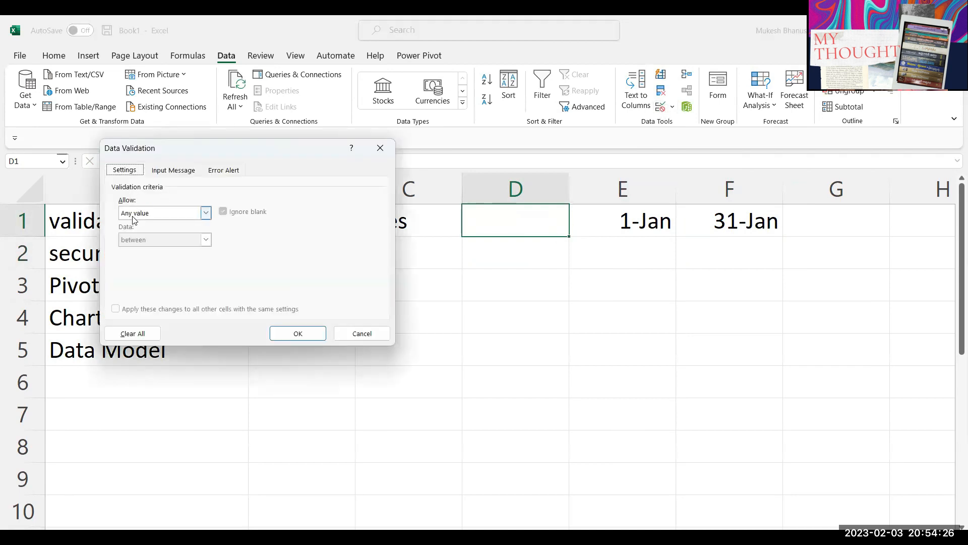
{"action": "left_click", "coordinate": [134, 261]}
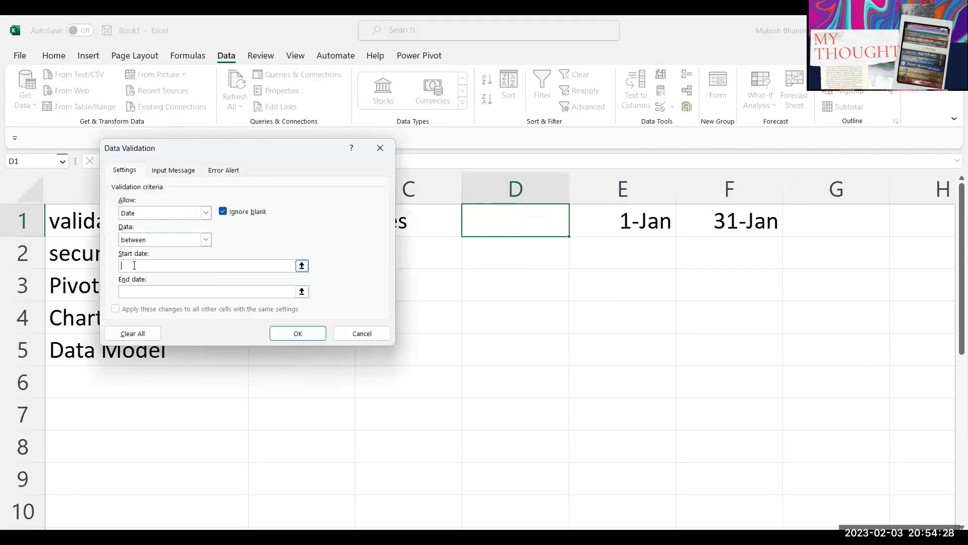
{"action": "left_click", "coordinate": [639, 221]}
{"action": "left_click", "coordinate": [151, 291]}
{"action": "left_click", "coordinate": [737, 220]}
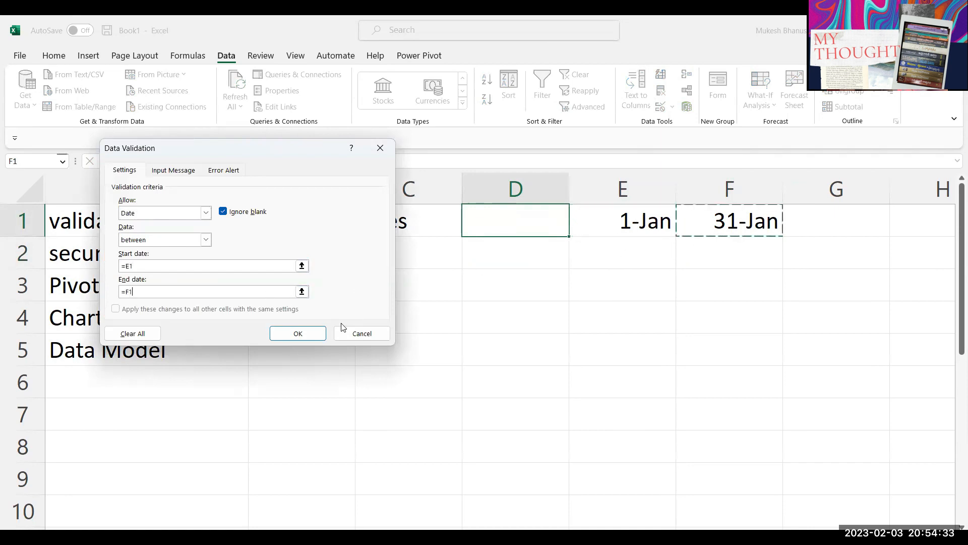
{"action": "left_click", "coordinate": [290, 334]}
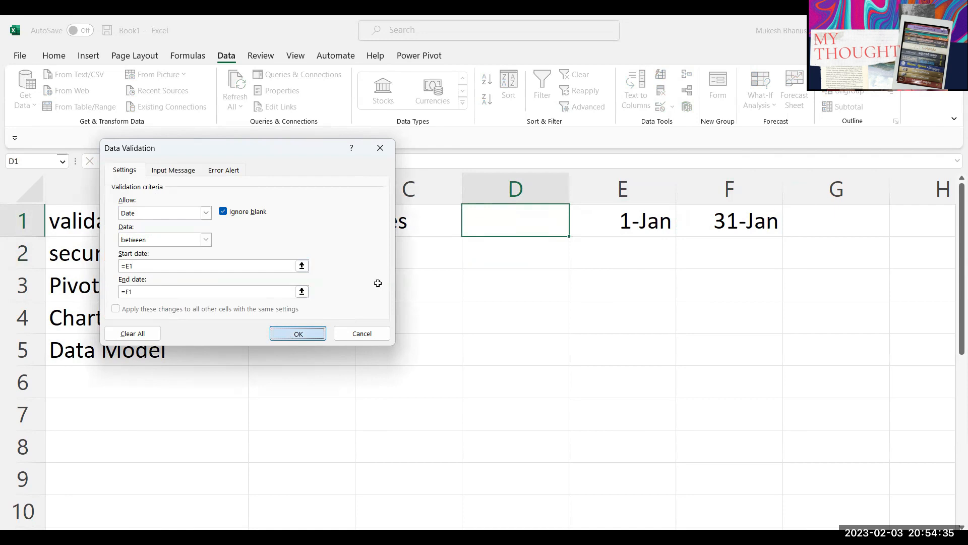
Step: Try test entries 1-1-2024 and 4-1-2023 in D1, then cancel so it stays empty
{"action": "type", "text": "1-1-"}
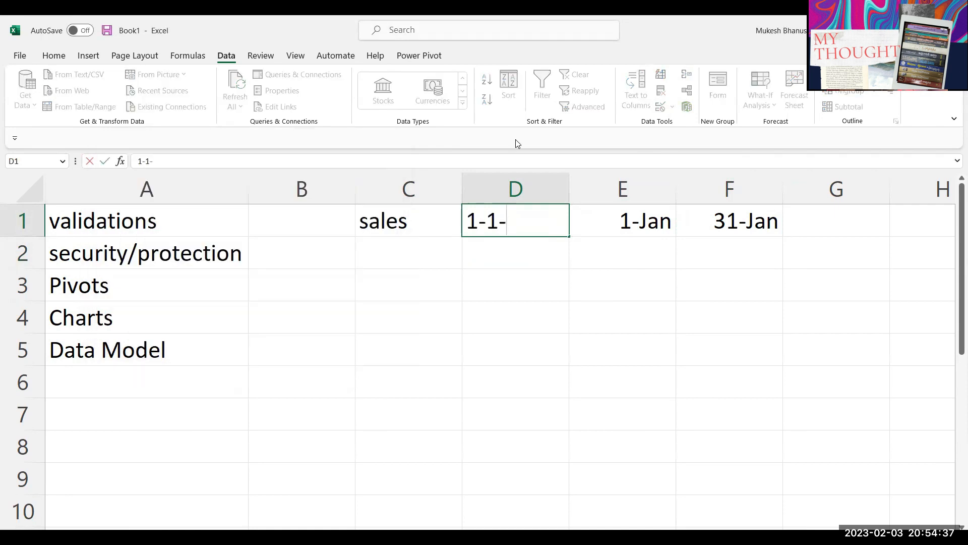
{"action": "type", "text": "2024"}
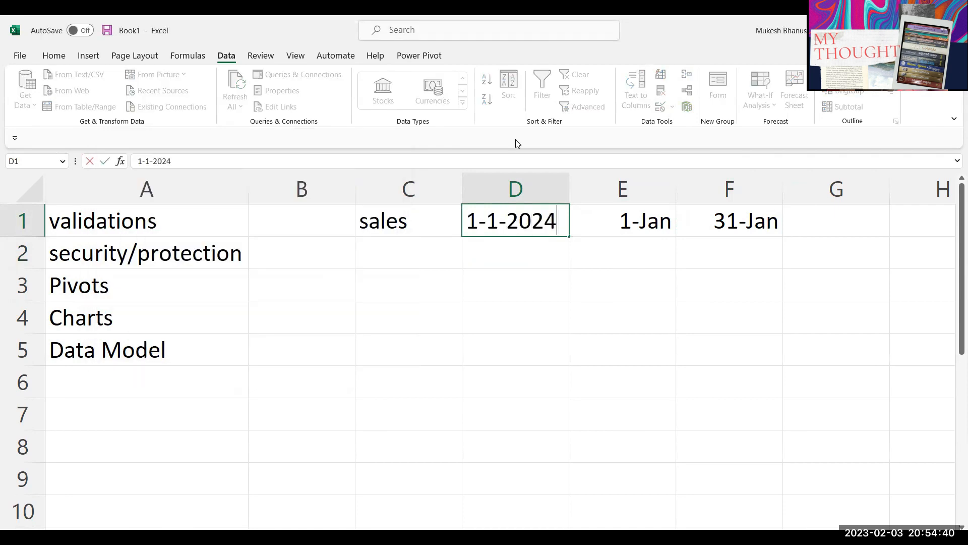
{"action": "key", "text": "shift+Home"}
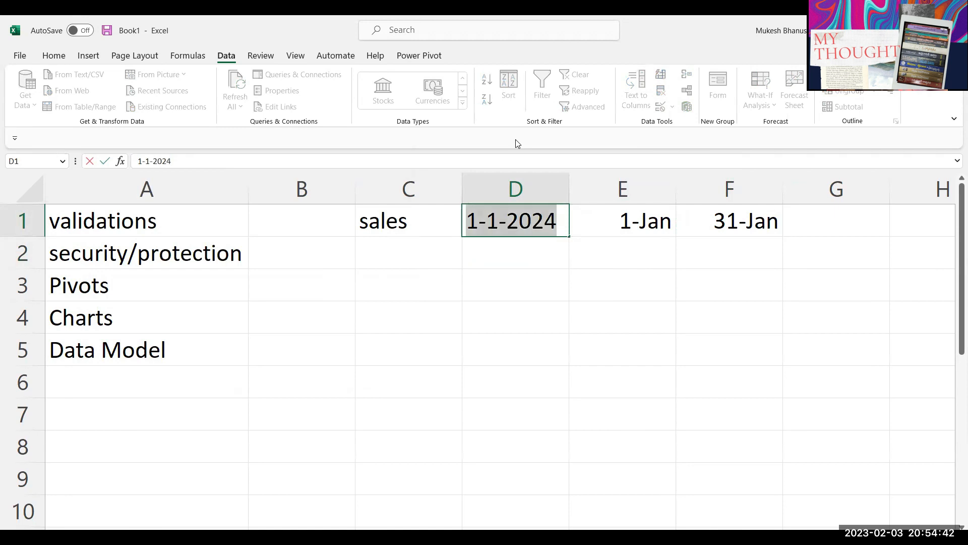
{"action": "type", "text": "4-"}
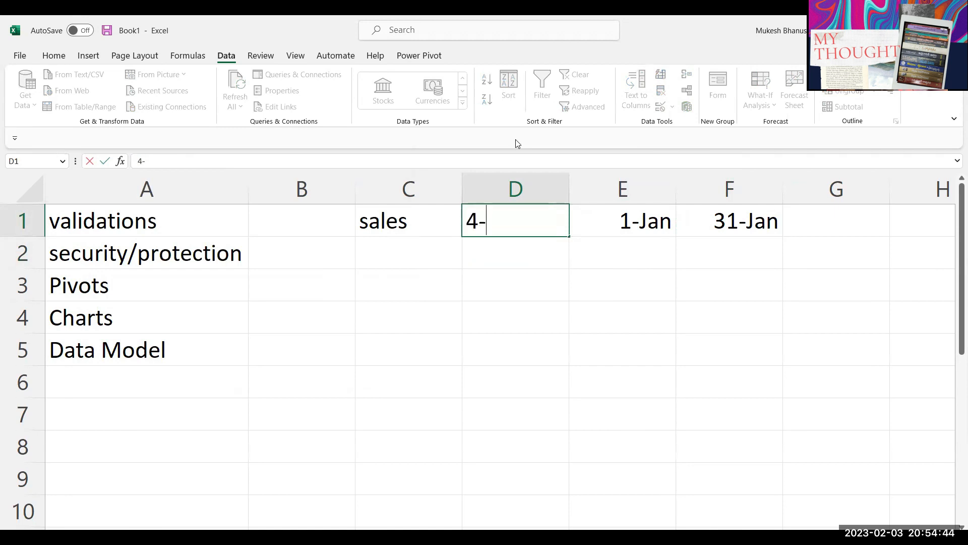
{"action": "type", "text": "1"}
{"action": "key", "text": "ctrl+a"}
{"action": "key", "text": "Right"}
{"action": "type", "text": "-2023"}
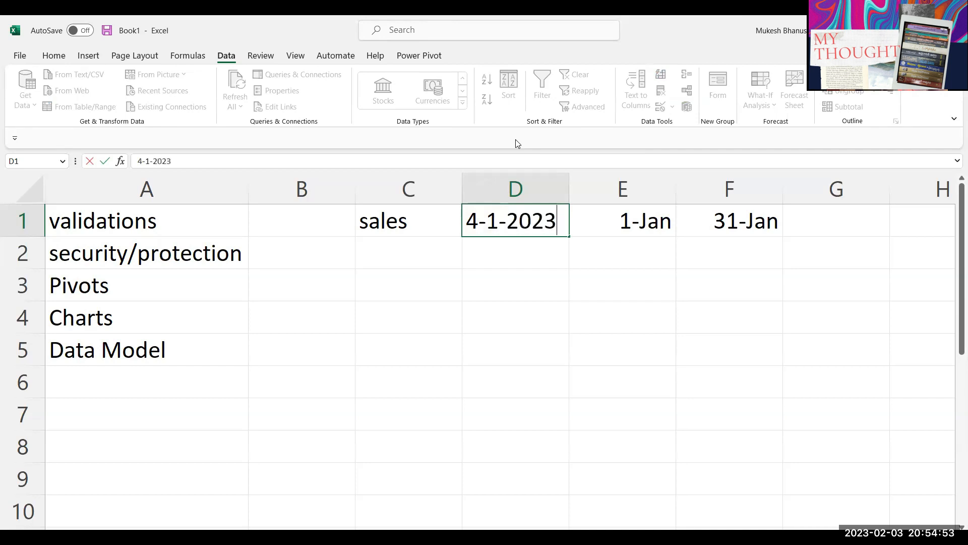
{"action": "key", "text": "ctrl+a"}
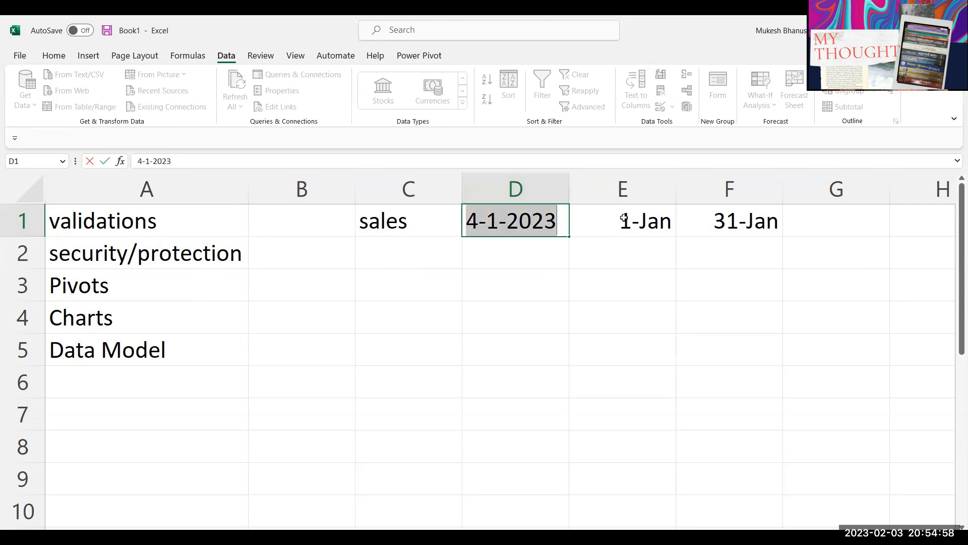
{"action": "key", "text": "Escape"}
{"action": "left_click", "coordinate": [529, 189]}
{"action": "left_click", "coordinate": [519, 222]}
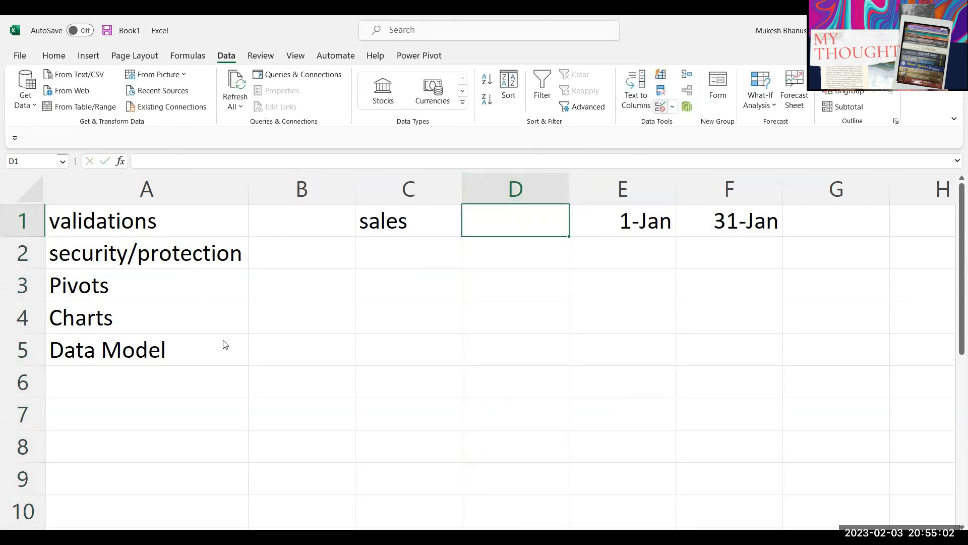
Step: Change D1's allowed range to fixed dates 1-1-2023 through 12-31-2023
{"action": "left_click", "coordinate": [136, 265]}
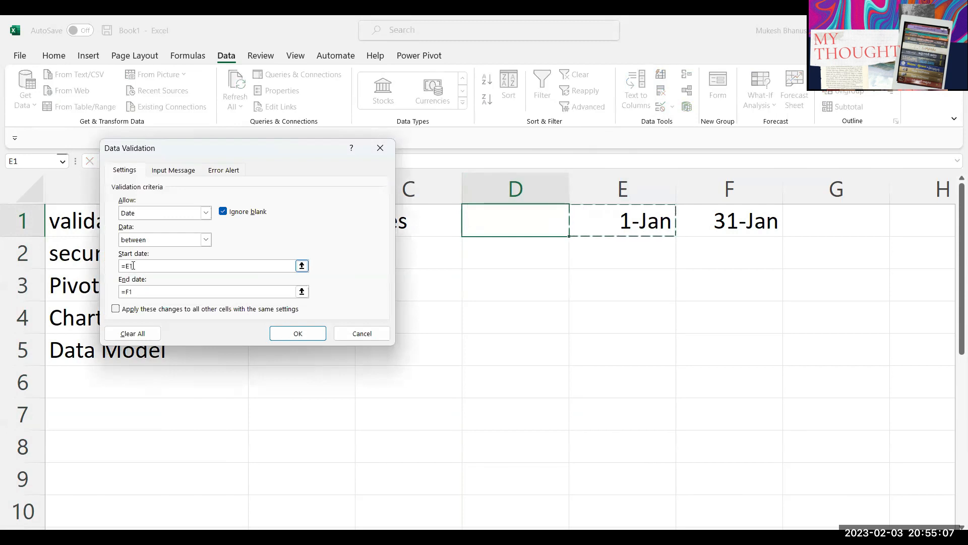
{"action": "left_click_drag", "start_coordinate": [134, 265], "coordinate": [77, 259]}
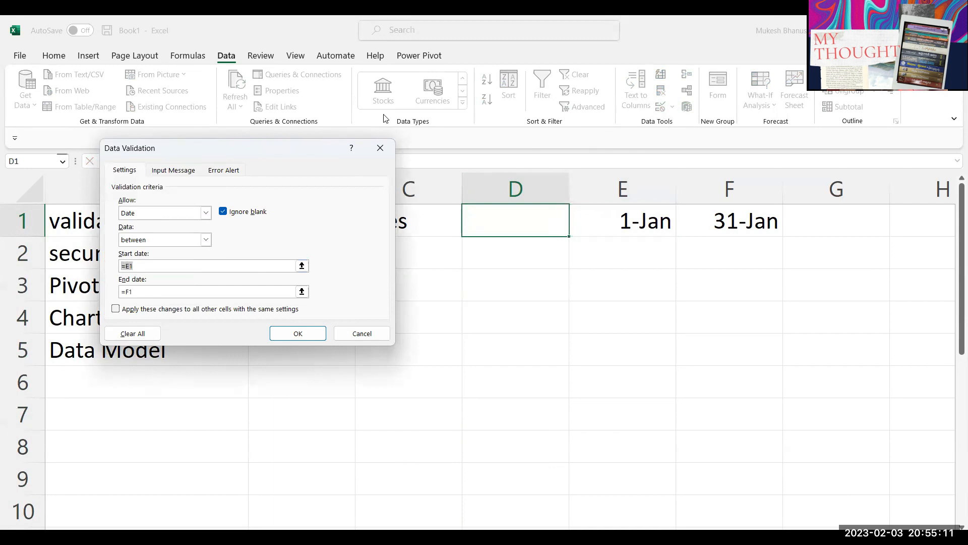
{"action": "type", "text": "1-1-2023"}
{"action": "left_click_drag", "start_coordinate": [158, 291], "coordinate": [57, 251]}
{"action": "key", "text": "BackSpace"}
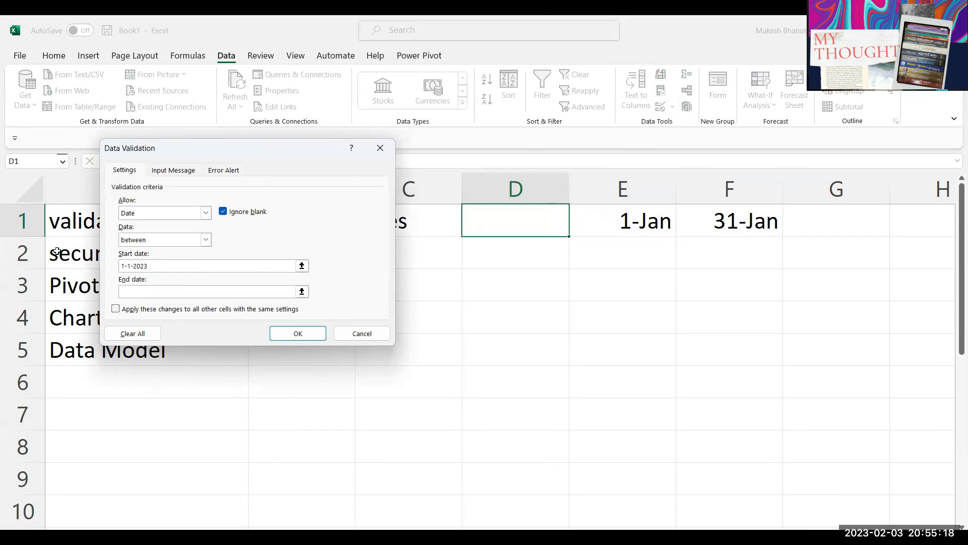
{"action": "type", "text": "12-31-2023"}
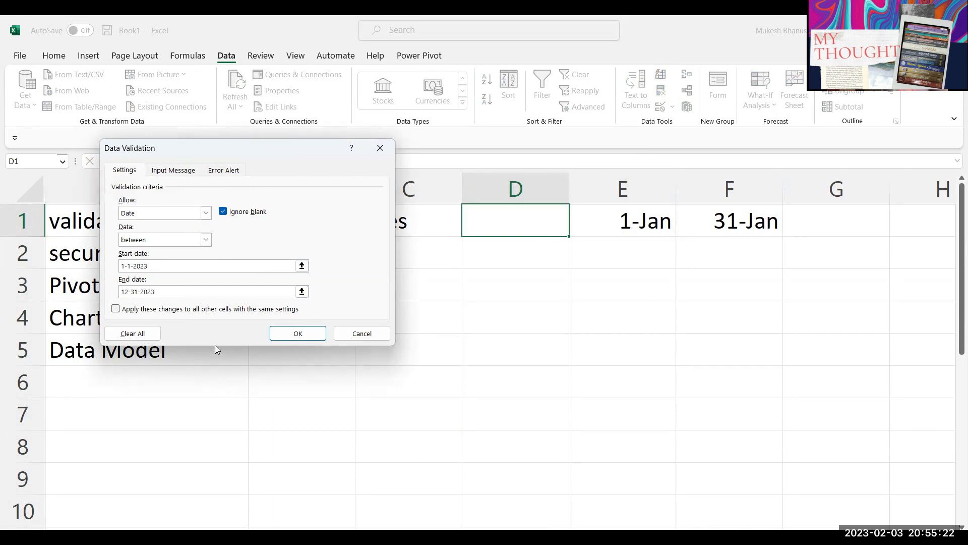
{"action": "left_click", "coordinate": [288, 332]}
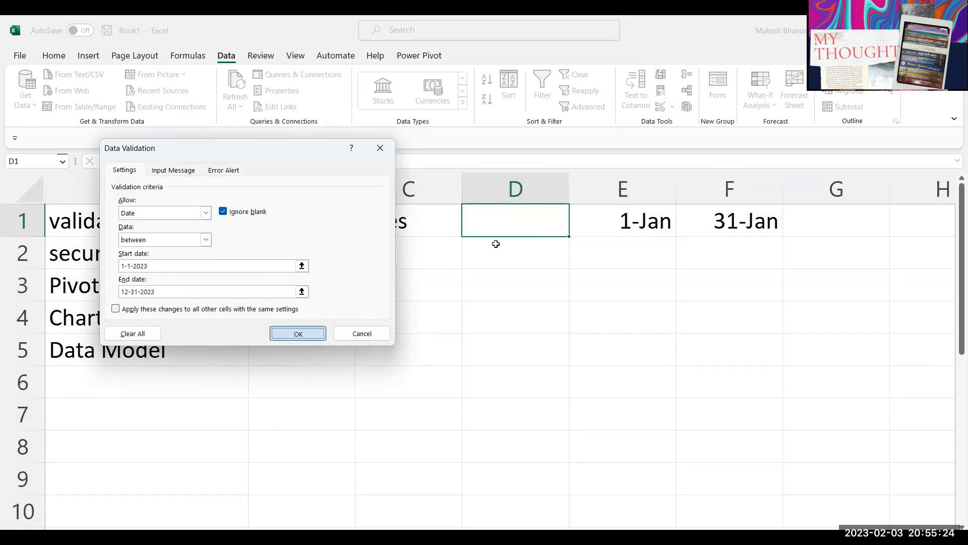
Step: Test D1 by entering 2-1-2023, then delete it
{"action": "type", "text": "1-1-2024"}
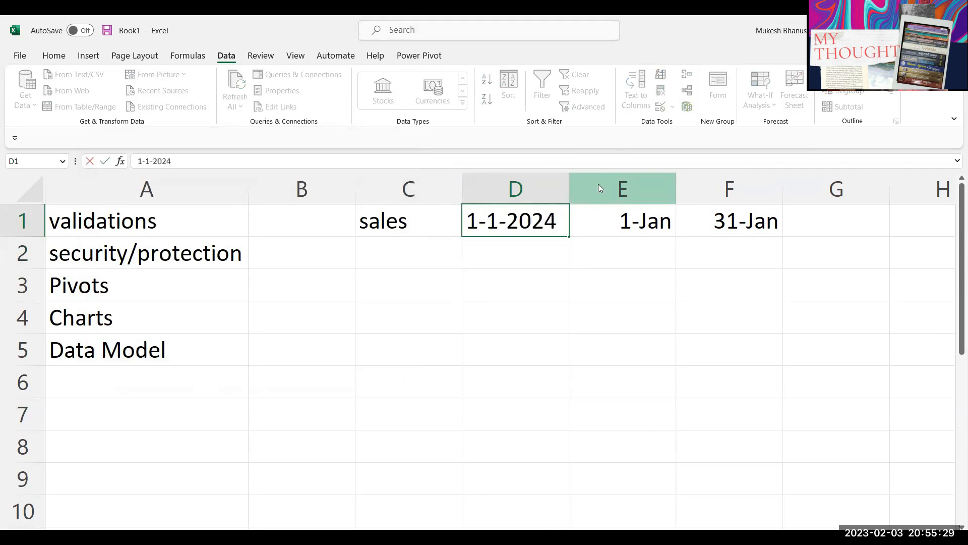
{"action": "key", "text": "Escape"}
{"action": "type", "text": "2-1"}
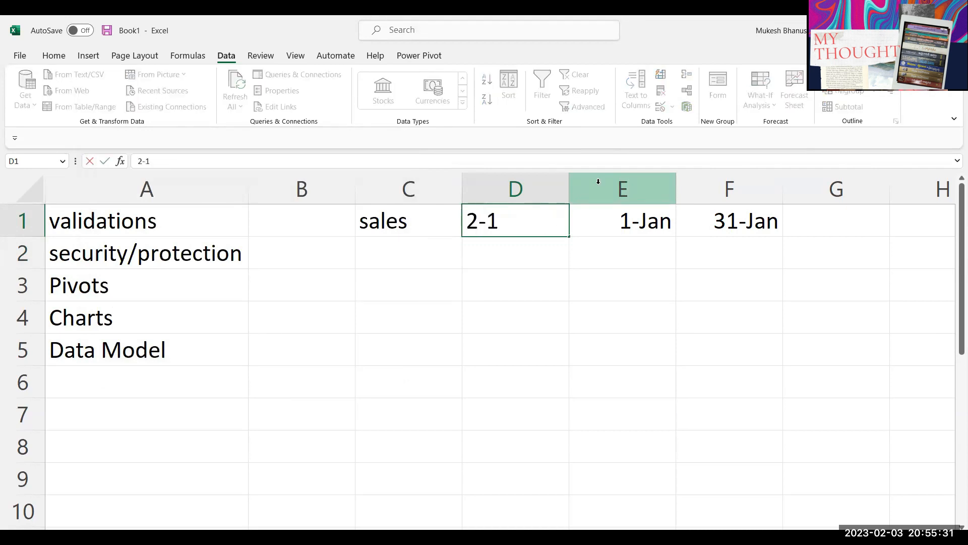
{"action": "type", "text": "-2023"}
{"action": "key", "text": "Return"}
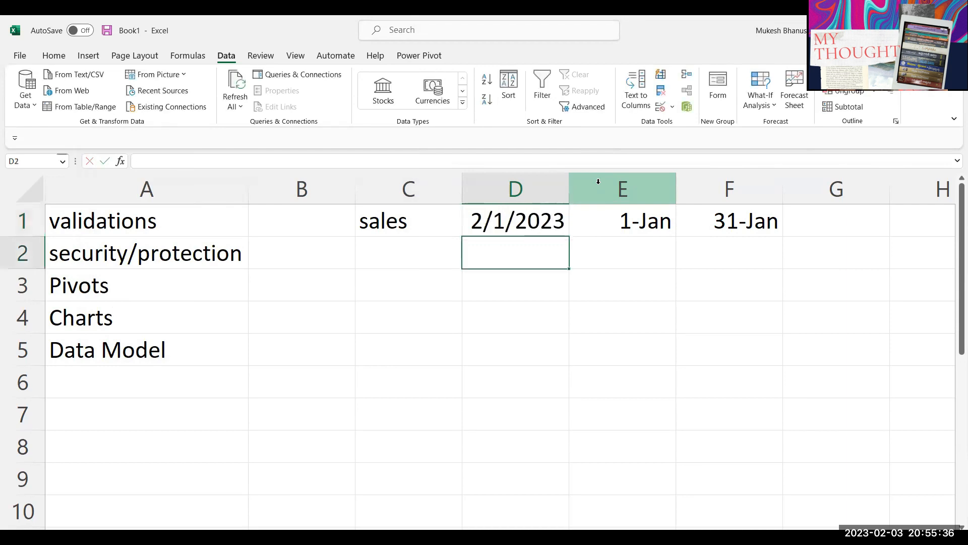
{"action": "key", "text": "Up"}
{"action": "key", "text": "Delete"}
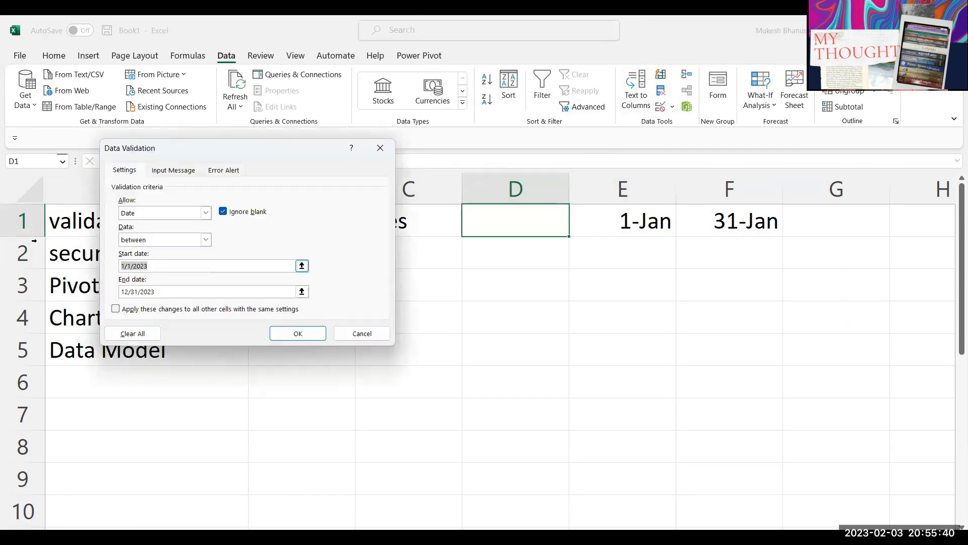
Step: Replace the fixed start and end dates with references to E1 and F1
{"action": "key", "text": "BackSpace"}
{"action": "left_click", "coordinate": [634, 228]}
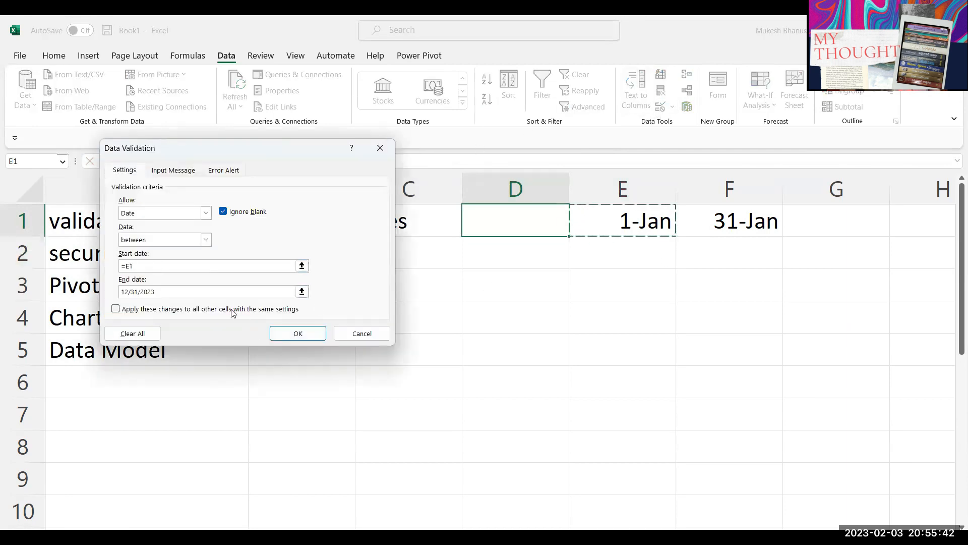
{"action": "left_click", "coordinate": [160, 292]}
{"action": "double_click", "coordinate": [160, 292]}
{"action": "key", "text": "BackSpace"}
{"action": "left_click", "coordinate": [126, 264]}
{"action": "key", "text": "BackSpace"}
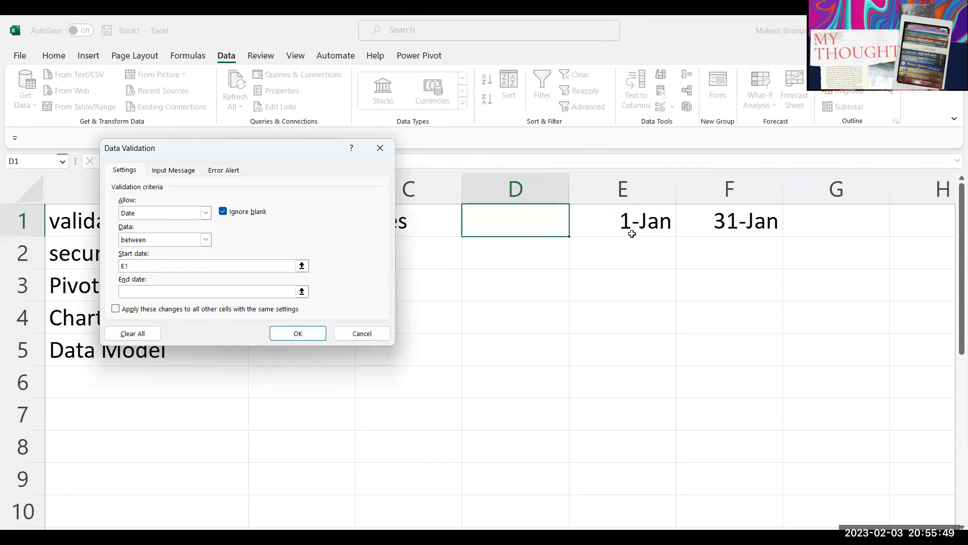
{"action": "left_click", "coordinate": [684, 231]}
{"action": "left_click", "coordinate": [125, 292]}
{"action": "key", "text": "BackSpace"}
{"action": "left_click", "coordinate": [297, 332]}
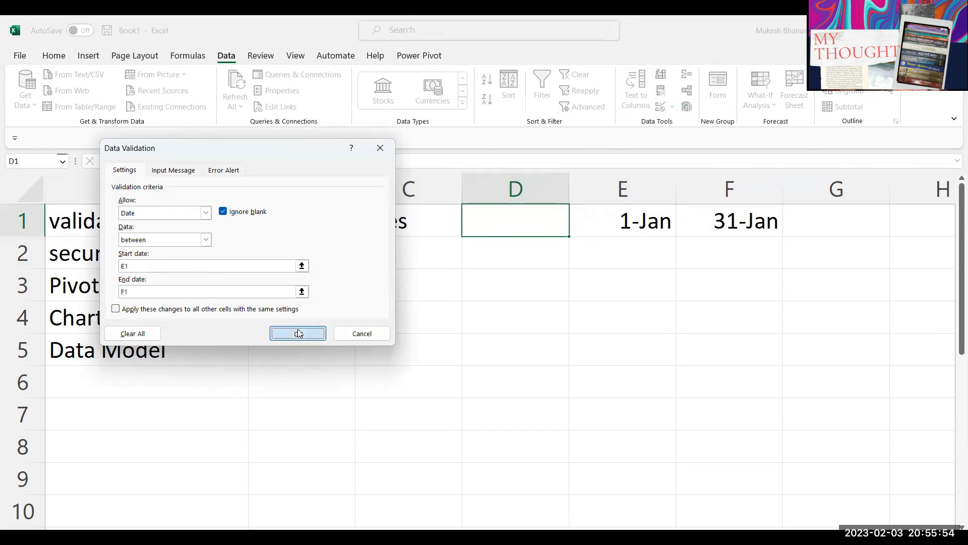
Step: After the invalid-date warning, re-enter =E1 and =F1 as the bounds and apply
{"action": "left_click", "coordinate": [485, 332]}
{"action": "left_click", "coordinate": [585, 233]}
{"action": "left_click", "coordinate": [148, 297]}
{"action": "left_click", "coordinate": [711, 219]}
{"action": "left_click", "coordinate": [275, 334]}
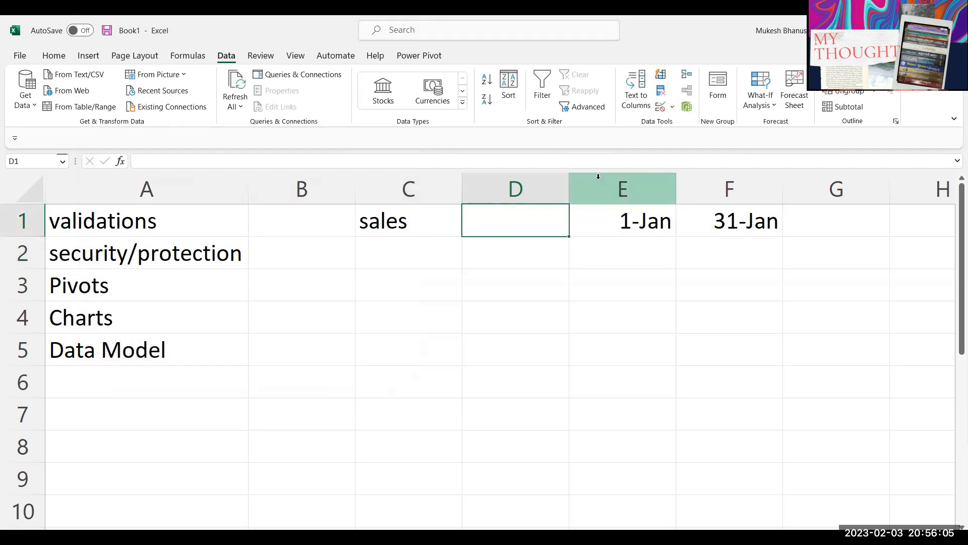
Step: Test D1 with 2-1-2023, which is rejected, then enter 1/2/2023
{"action": "type", "text": "2-1-2024"}
{"action": "key", "text": "shift+Home"}
{"action": "type", "text": "2-1-2"}
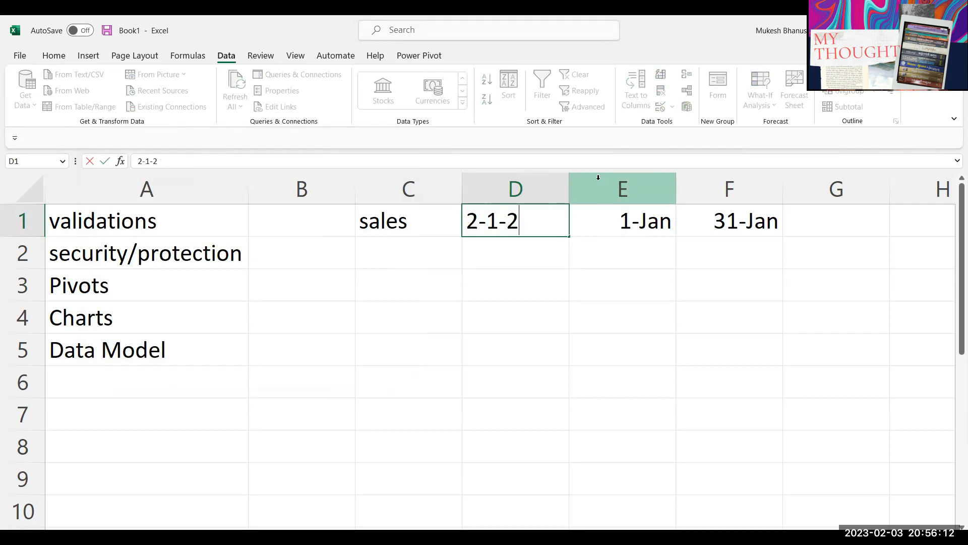
{"action": "type", "text": "023"}
{"action": "key", "text": "Return"}
{"action": "key", "text": "Return"}
{"action": "type", "text": "1-1-2023"}
{"action": "key", "text": "Return"}
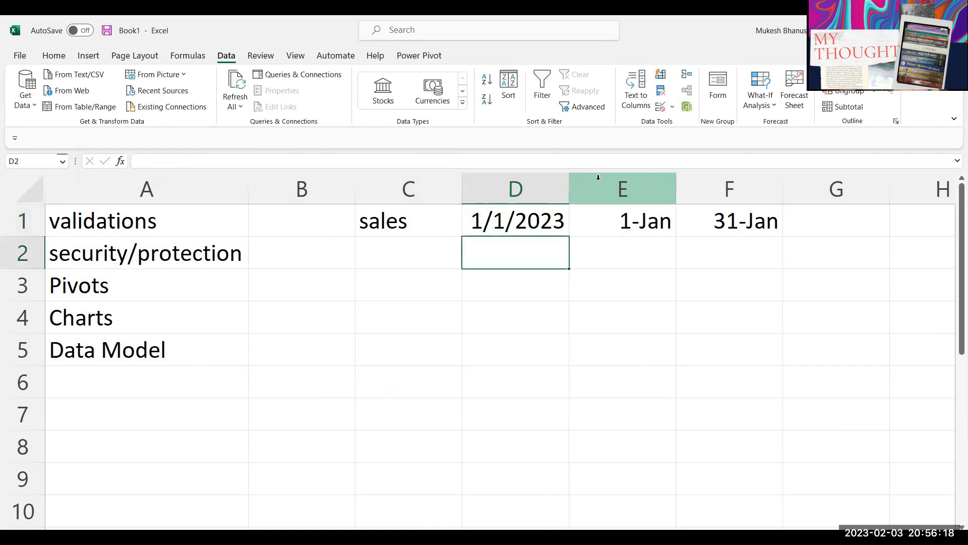
{"action": "key", "text": "Up"}
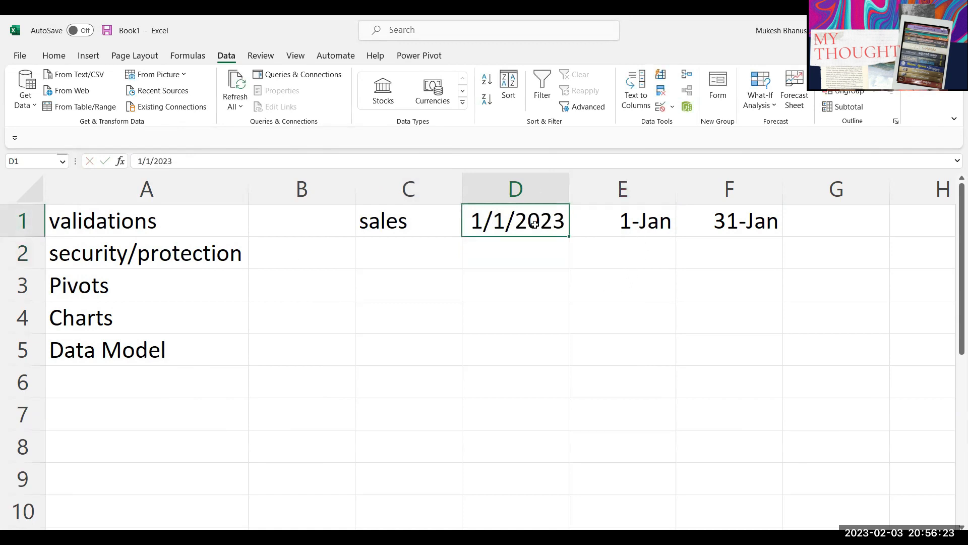
{"action": "type", "text": "/2/2023"}
{"action": "key", "text": "Return"}
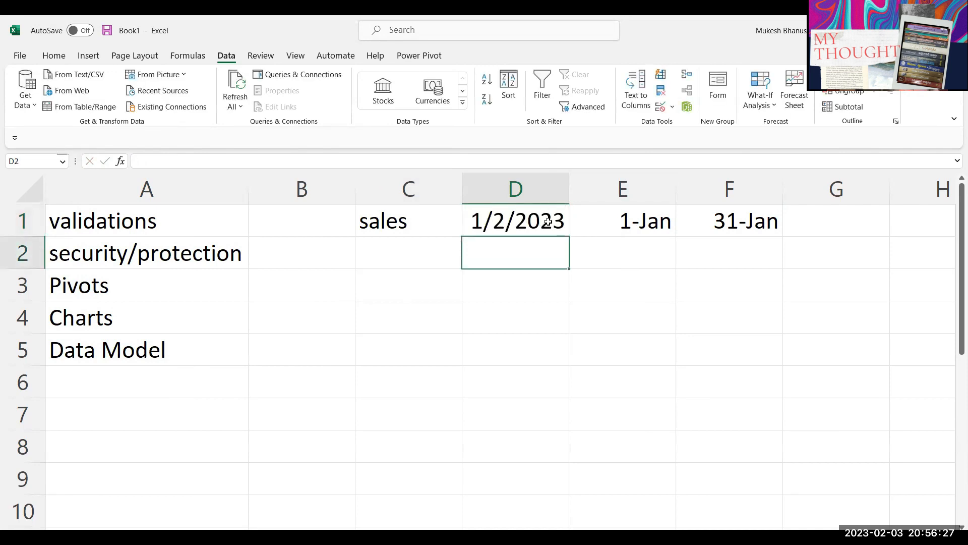
{"action": "left_click", "coordinate": [548, 222]}
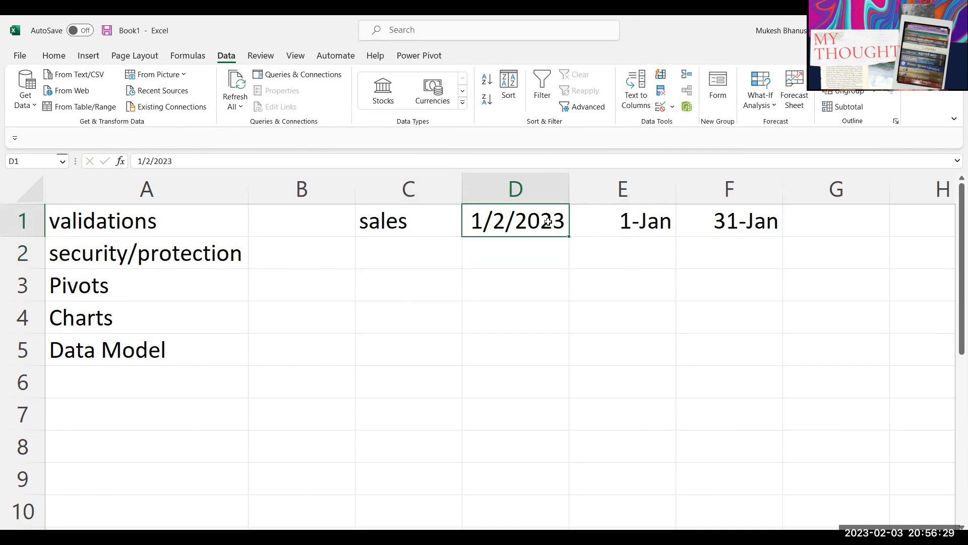
Step: Try 2-2 in D1, cancel after the validation error, and enter 1-3 instead
{"action": "type", "text": "2-2"}
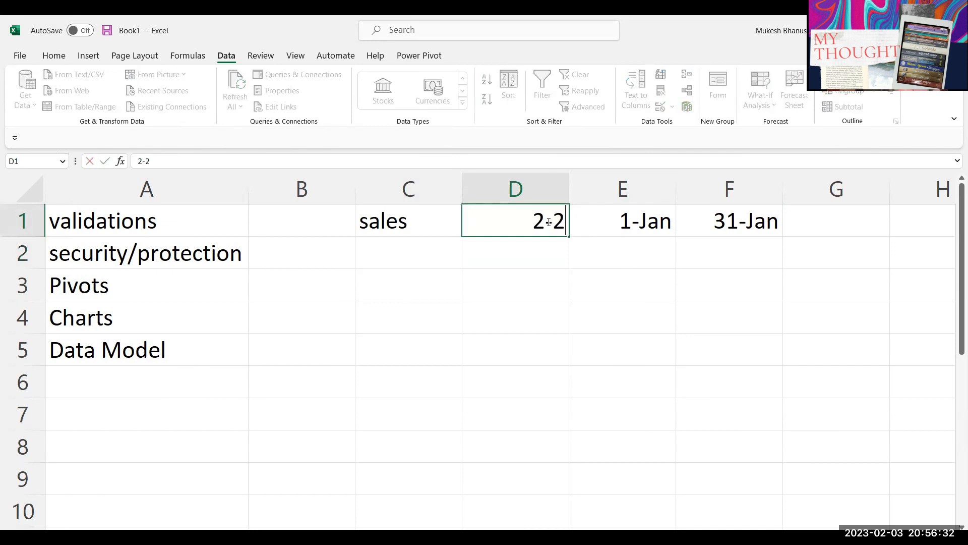
{"action": "double_click", "coordinate": [549, 223]}
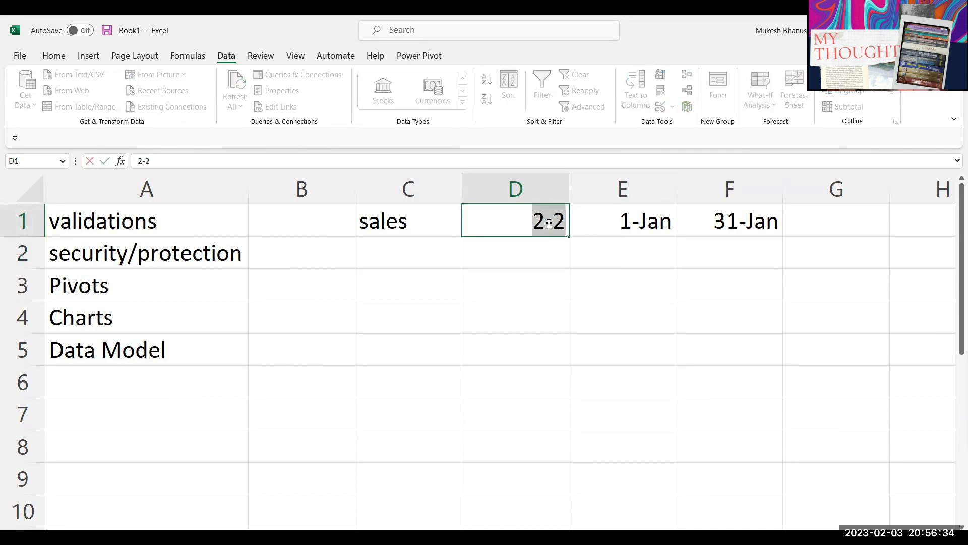
{"action": "key", "text": "Right"}
{"action": "left_click_drag", "start_coordinate": [533, 222], "coordinate": [654, 283]}
{"action": "key", "text": "Return"}
{"action": "key", "text": "Escape"}
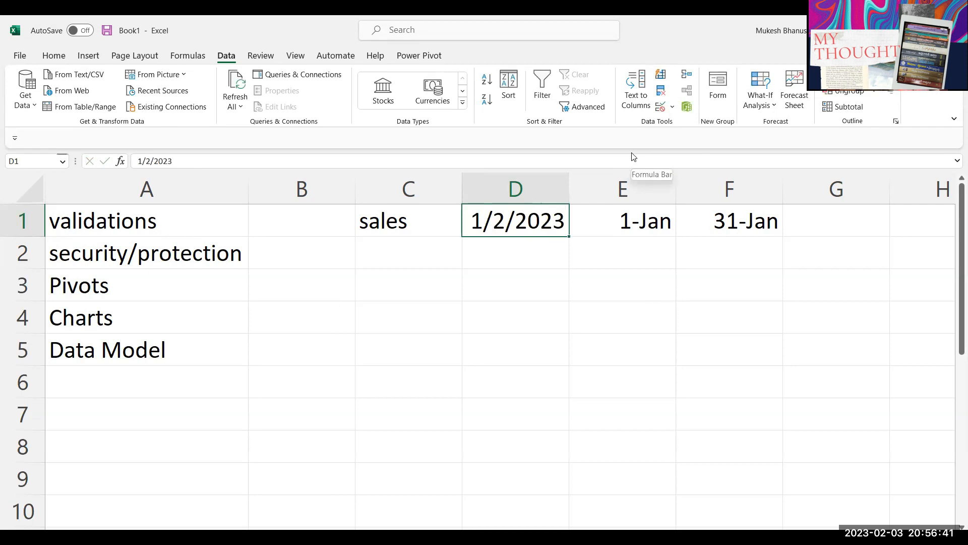
{"action": "type", "text": "1-3"}
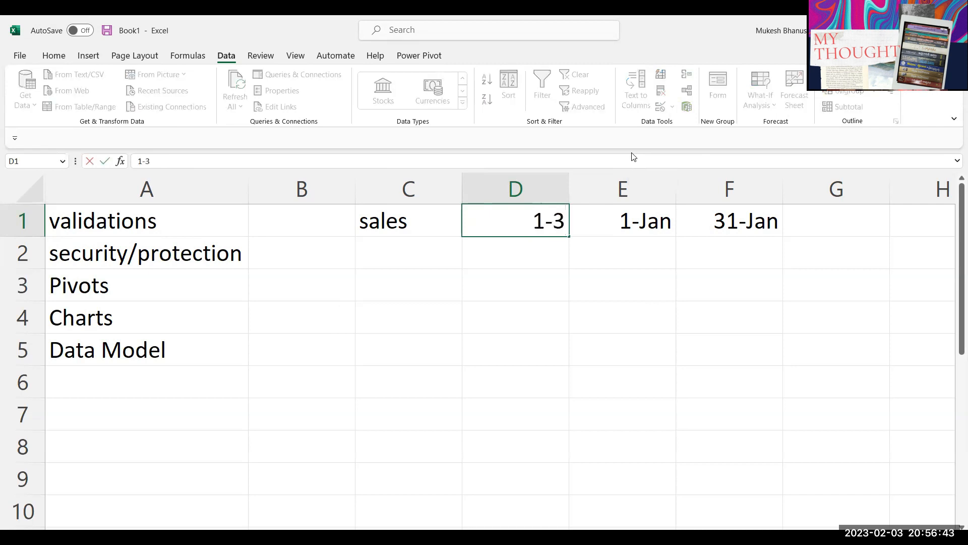
{"action": "key", "text": "Return"}
{"action": "key", "text": "Up"}
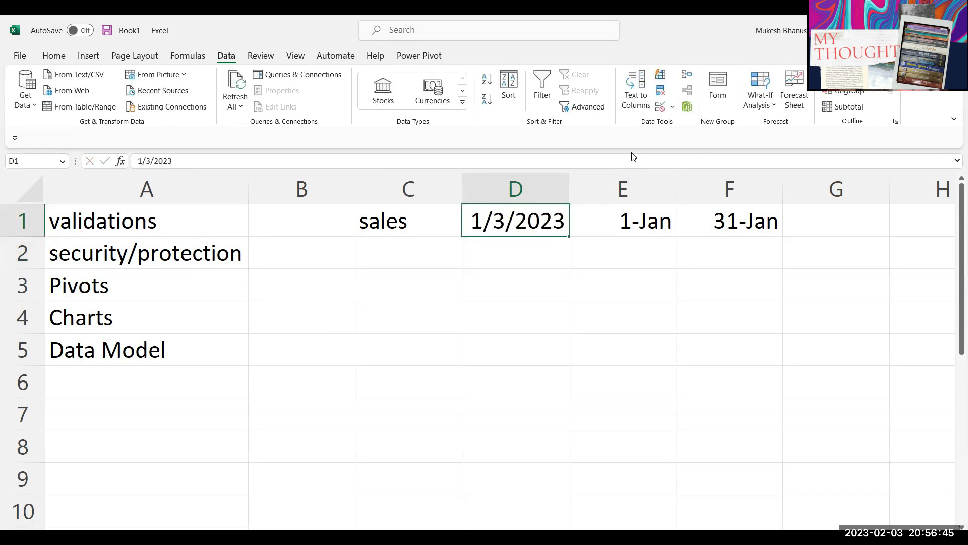
{"action": "left_click", "coordinate": [743, 221]}
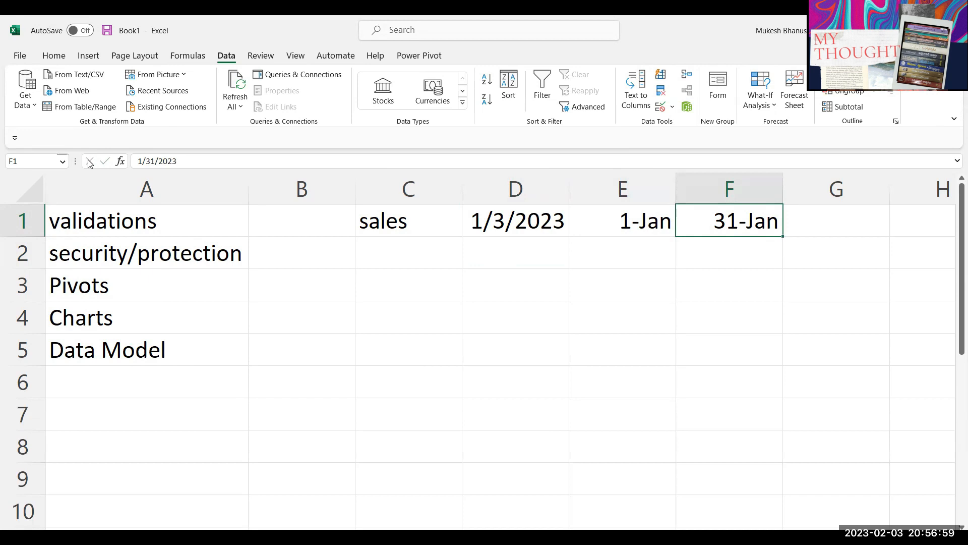
Step: Change F1's end date to a December date (31-Dec)
{"action": "left_click", "coordinate": [637, 220]}
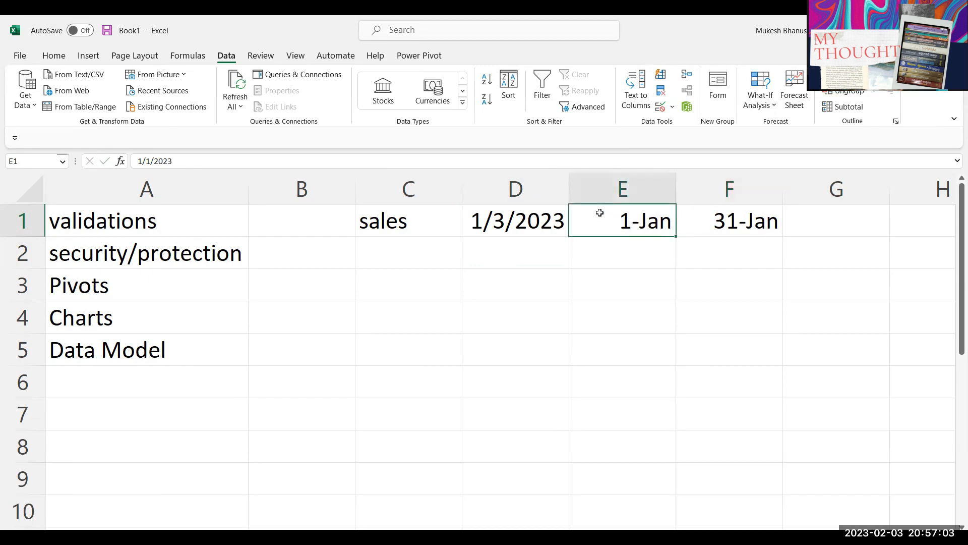
{"action": "left_click", "coordinate": [542, 220]}
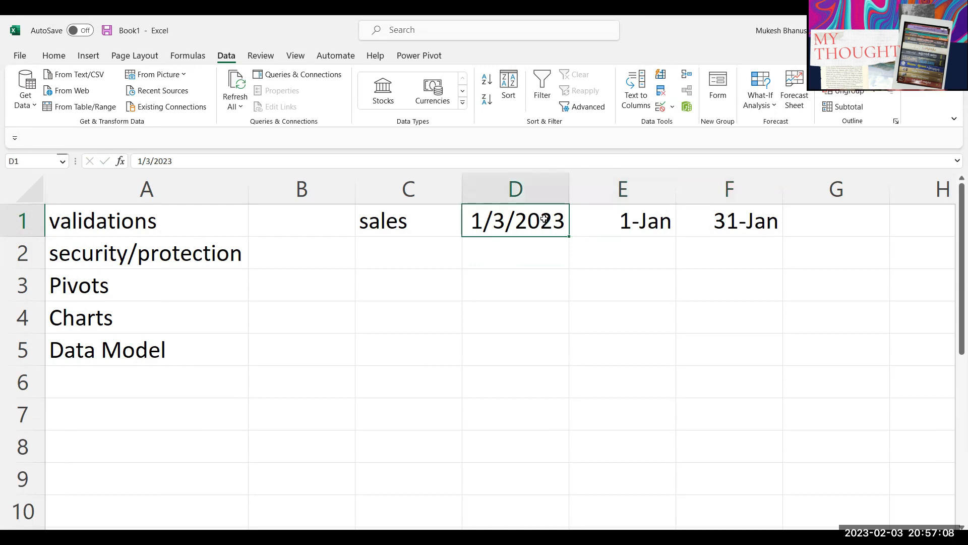
{"action": "left_click", "coordinate": [729, 222]}
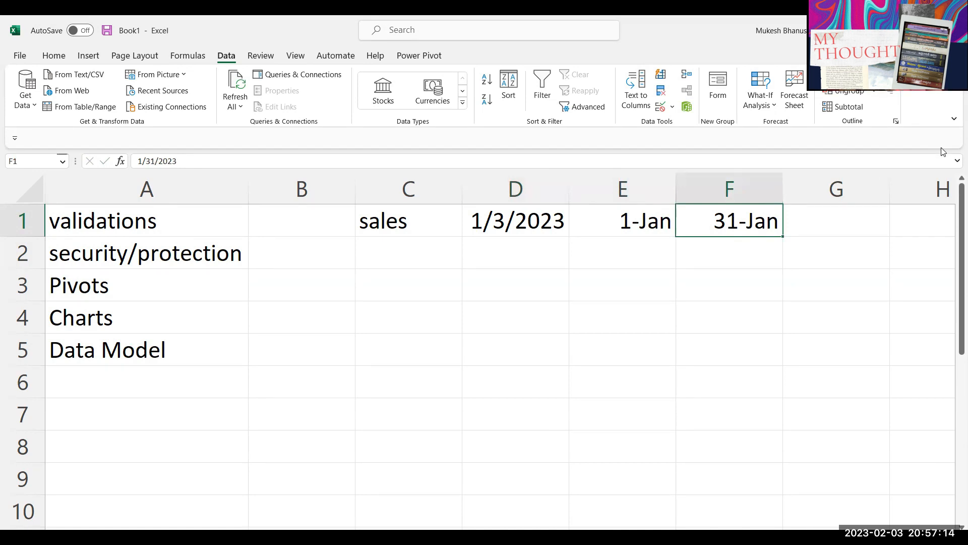
{"action": "type", "text": "12-1"}
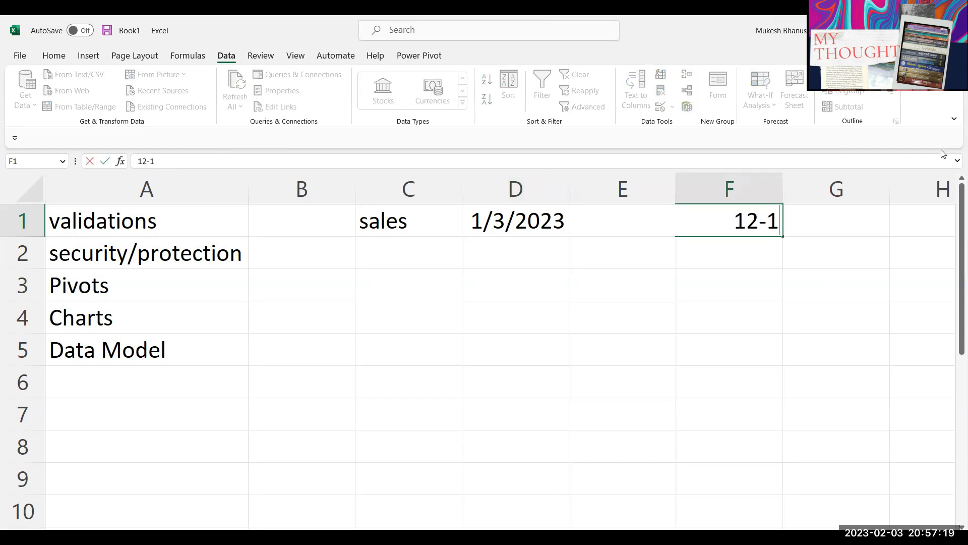
{"action": "key", "text": "BackSpace"}
{"action": "key", "text": "BackSpace"}
{"action": "key", "text": "BackSpace"}
{"action": "key", "text": "BackSpace"}
{"action": "type", "text": "12-3"}
{"action": "key", "text": "Return"}
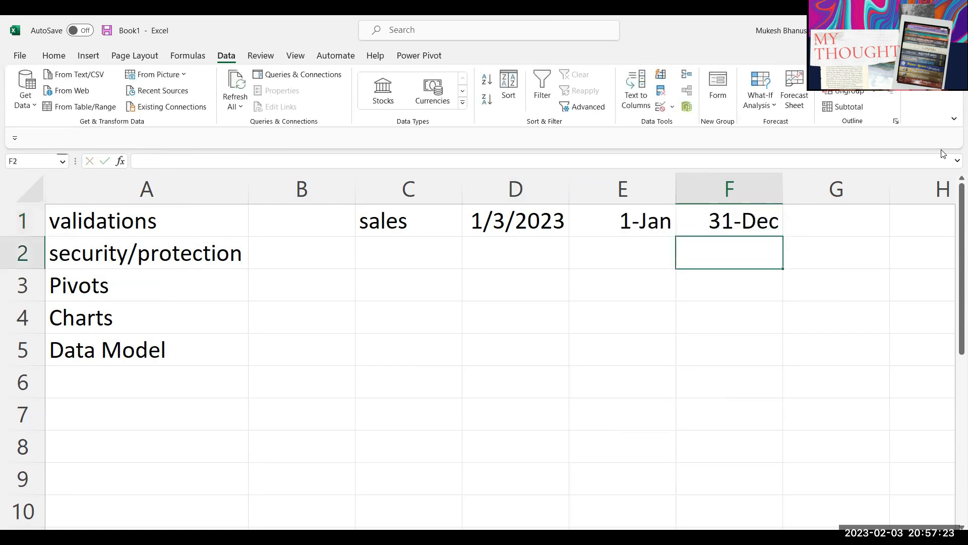
Step: Enter 2-2 and then 4-5 in D1, both now accepted
{"action": "key", "text": "Up"}
{"action": "key", "text": "Left"}
{"action": "key", "text": "Left"}
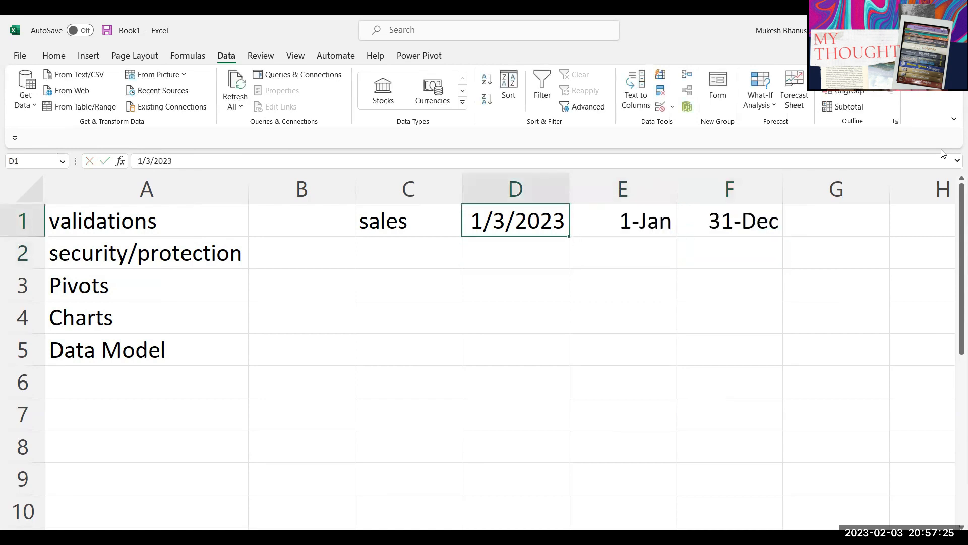
{"action": "type", "text": "2-2"}
{"action": "key", "text": "Return"}
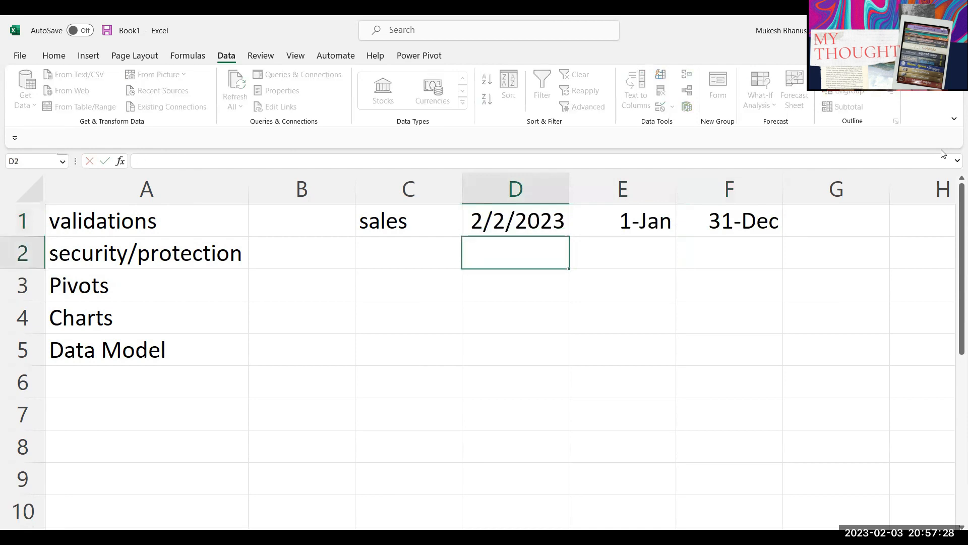
{"action": "key", "text": "Up"}
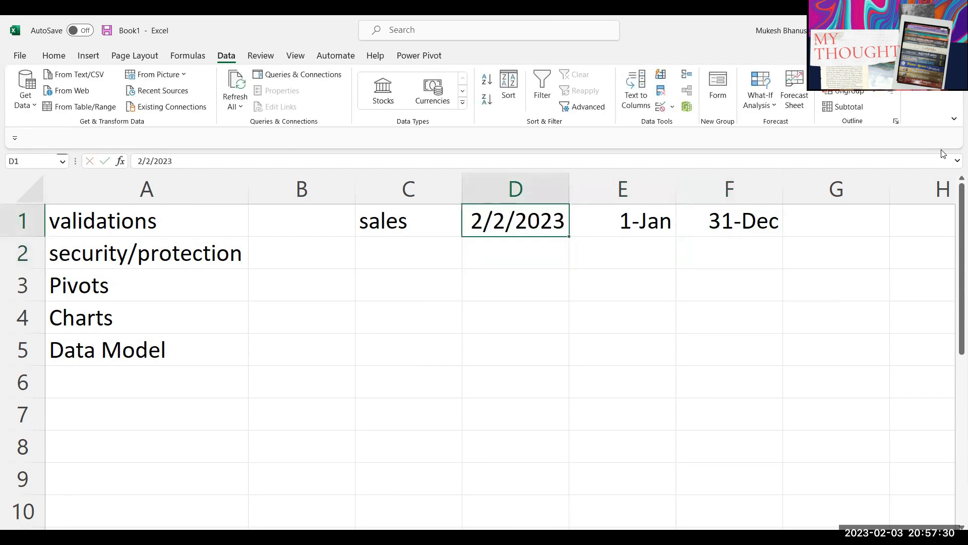
{"action": "type", "text": "4-5"}
{"action": "key", "text": "Return"}
{"action": "key", "text": "Up"}
{"action": "left_click", "coordinate": [428, 252]}
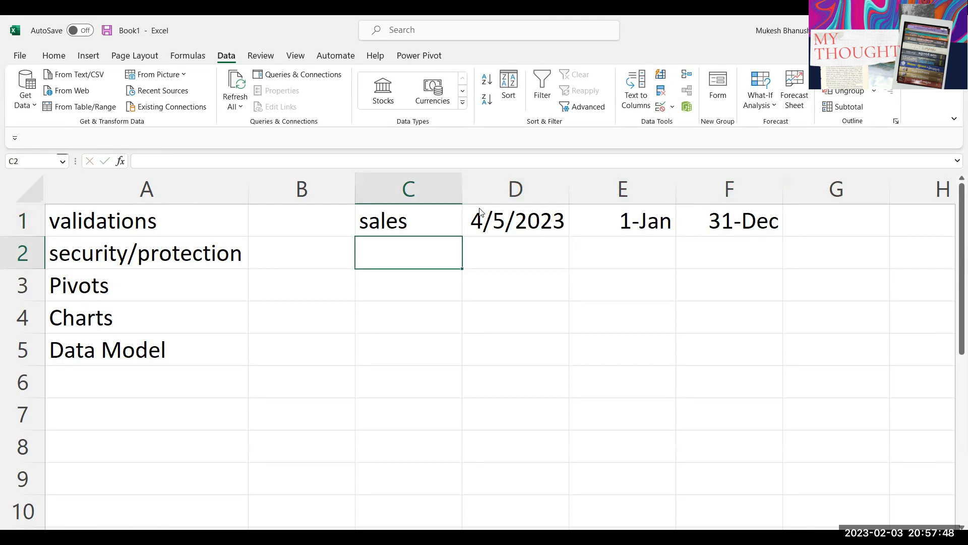
Step: View the Account page in File backstage, then return to the worksheet
{"action": "left_click", "coordinate": [21, 58]}
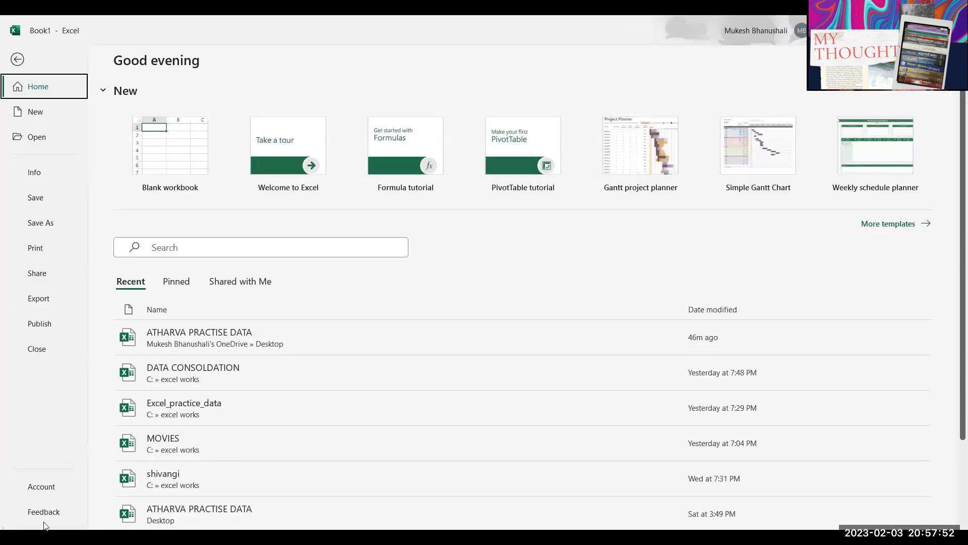
{"action": "left_click", "coordinate": [39, 486]}
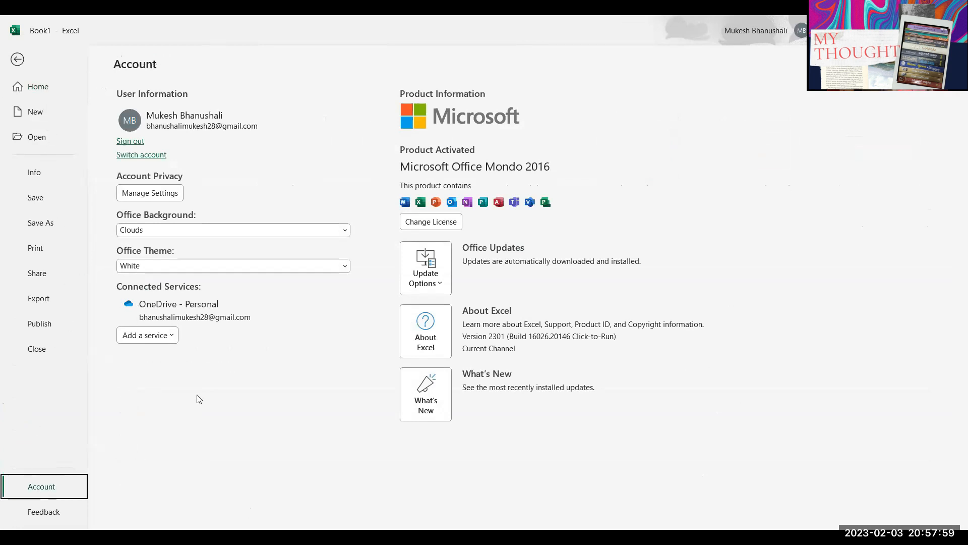
{"action": "key", "text": "Escape"}
{"action": "left_click", "coordinate": [245, 284]}
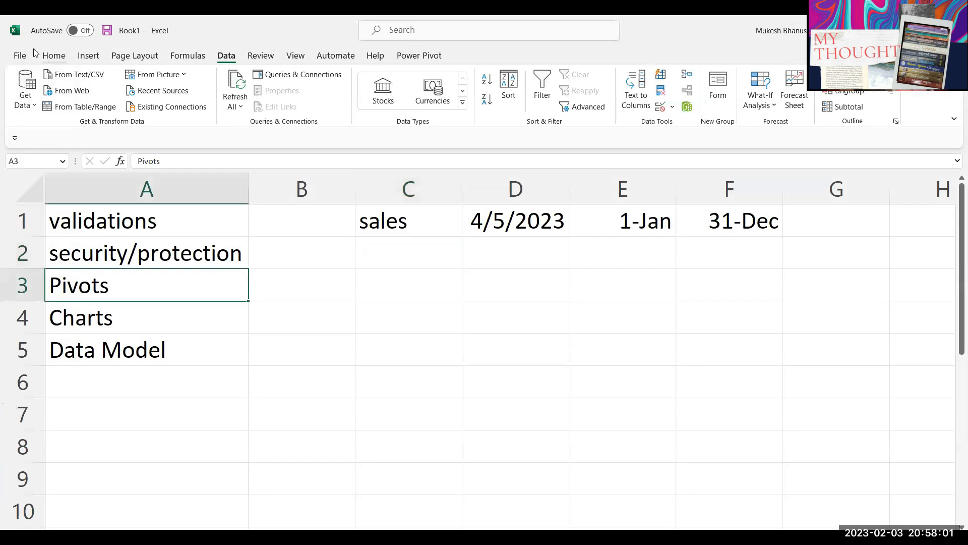
Step: Reopen the File backstage and show its More commands
{"action": "left_click", "coordinate": [20, 56]}
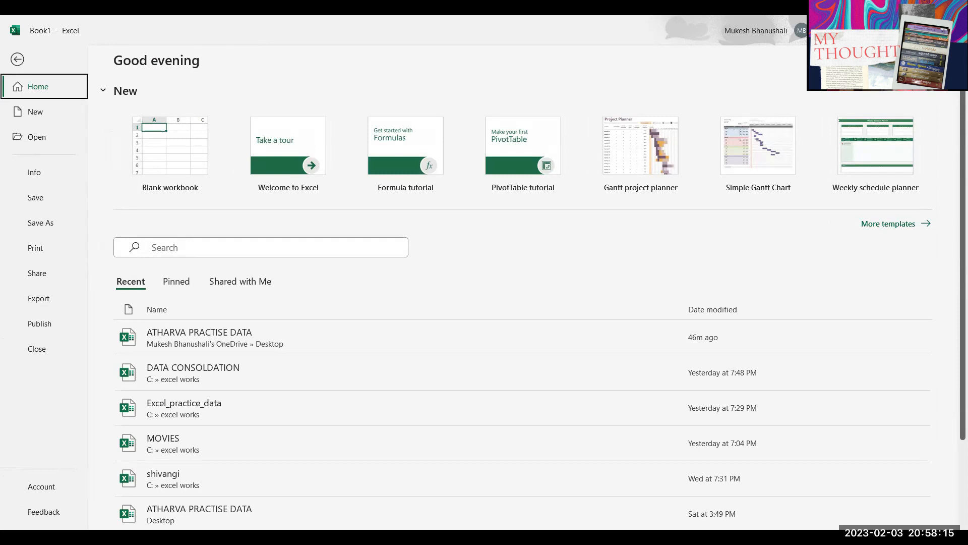
{"action": "left_click", "coordinate": [232, 422]}
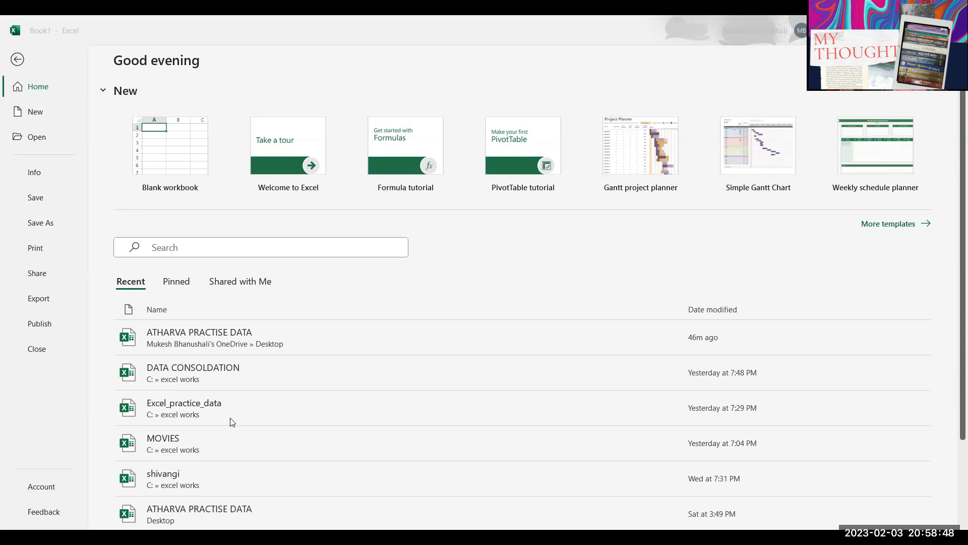
{"action": "left_click", "coordinate": [418, 458]}
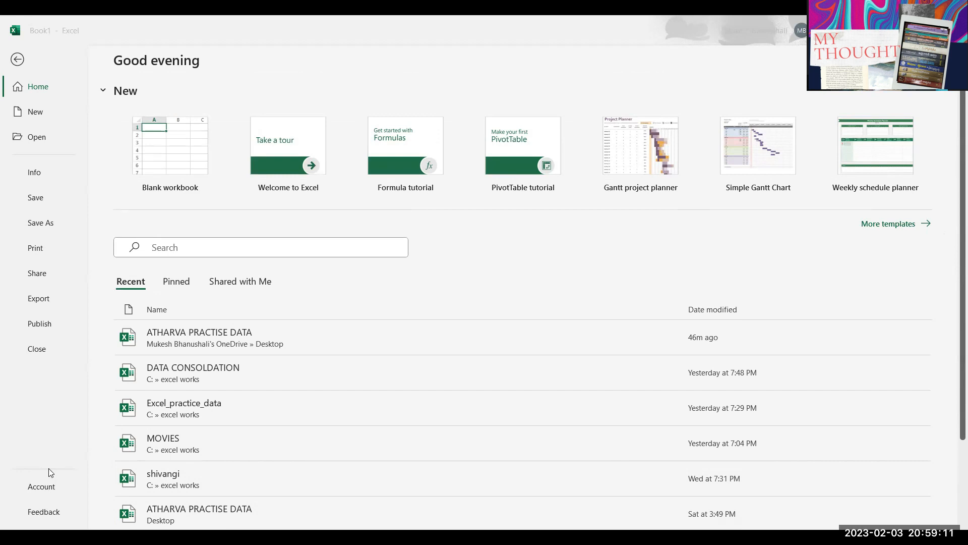
{"action": "left_click", "coordinate": [46, 430]}
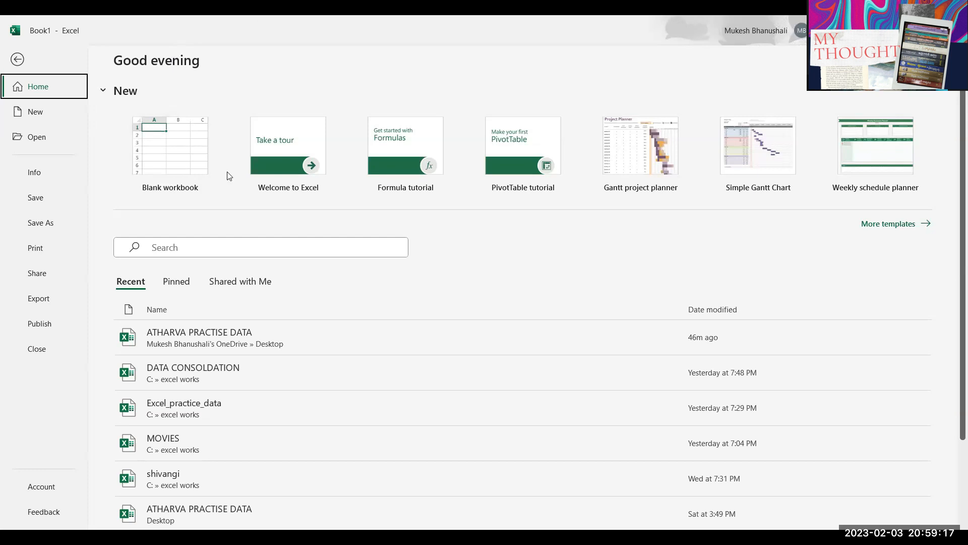
{"action": "left_click", "coordinate": [59, 464]}
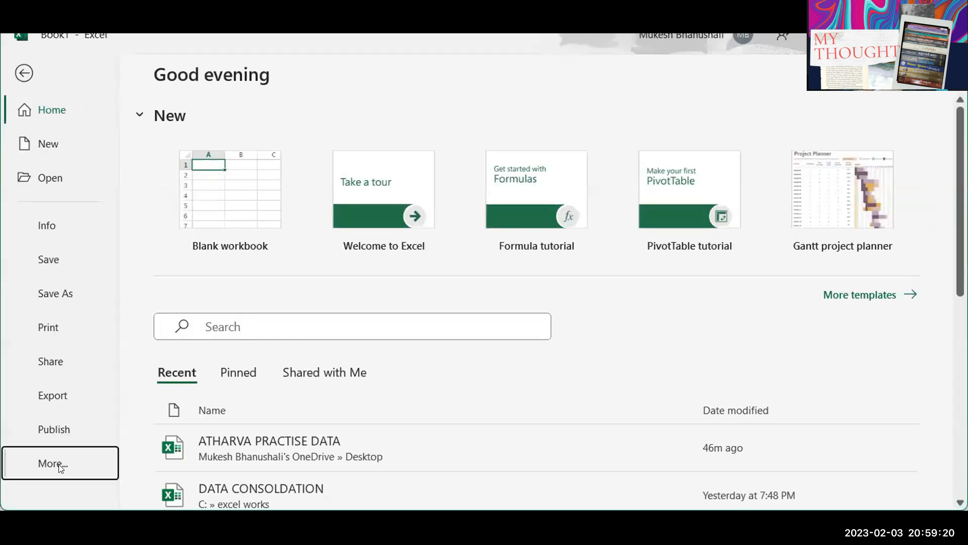
Step: Review the Formulas page of Excel Options, close it, maximize the window and select the whole sheet
{"action": "left_click", "coordinate": [177, 526]}
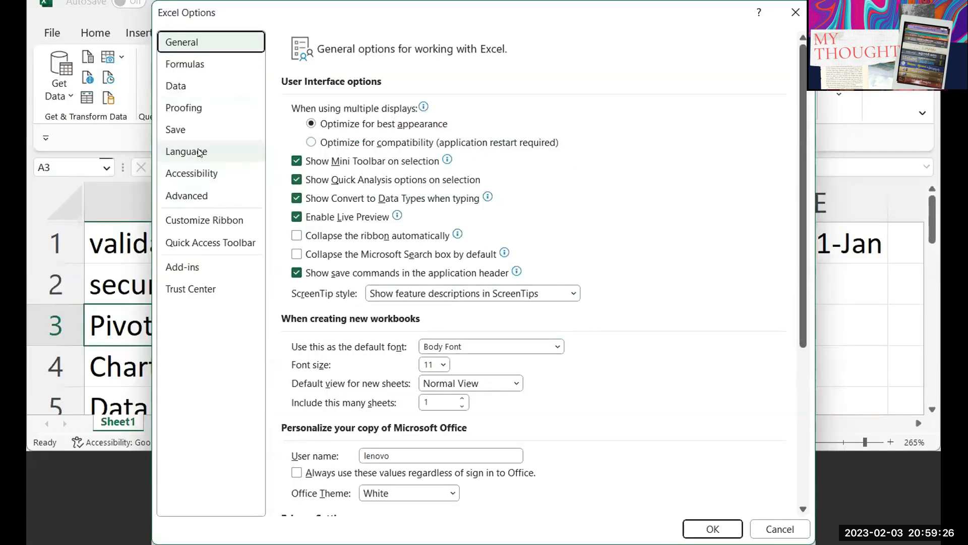
{"action": "left_click", "coordinate": [188, 65]}
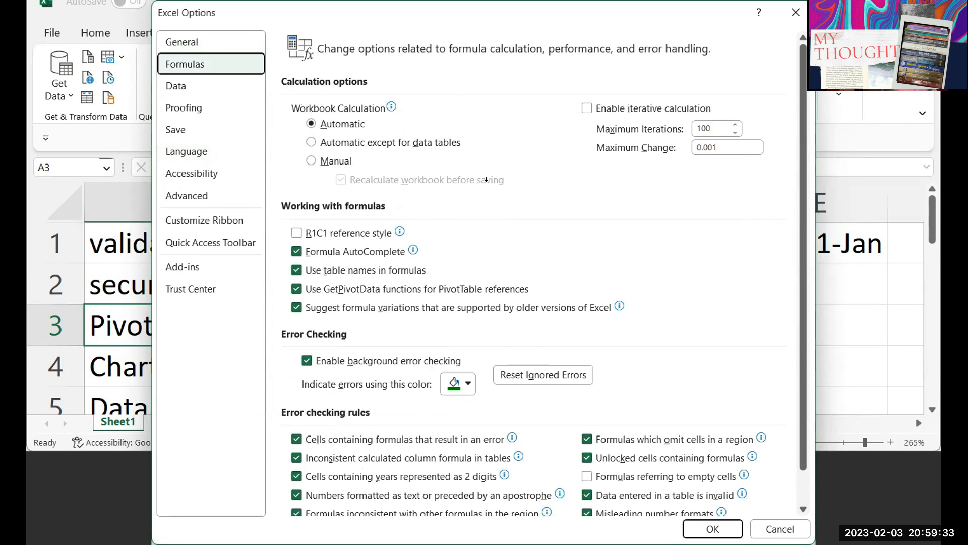
{"action": "key", "text": "Escape"}
{"action": "double_click", "coordinate": [268, 38]}
{"action": "left_click", "coordinate": [37, 193]}
Step: Apply the custom number format dd-mm-yy to all of column B
{"action": "left_click", "coordinate": [387, 316]}
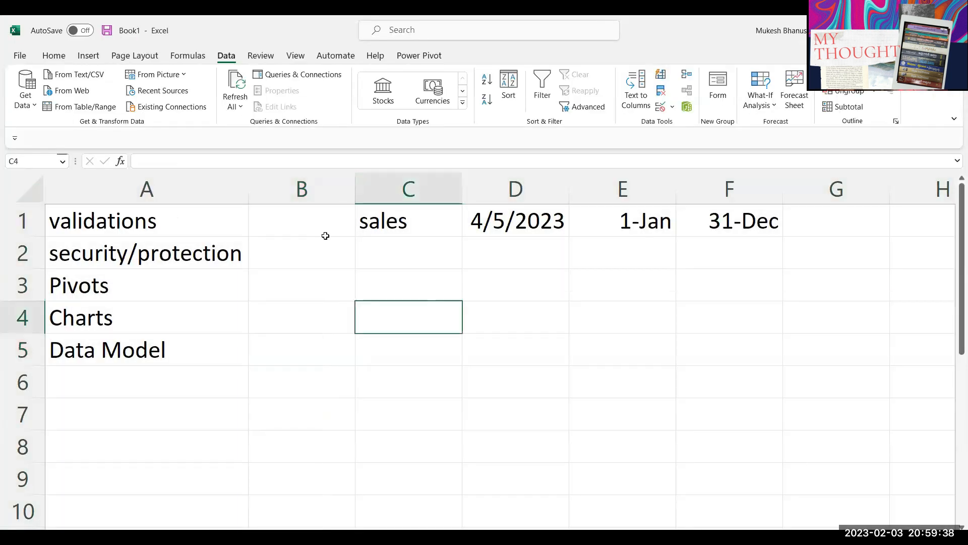
{"action": "left_click", "coordinate": [314, 192]}
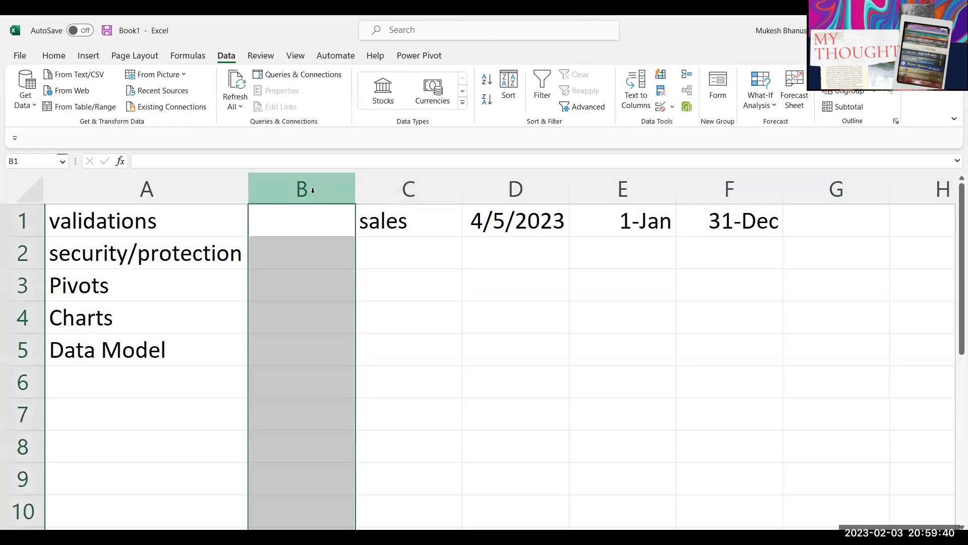
{"action": "key", "text": "ctrl+1"}
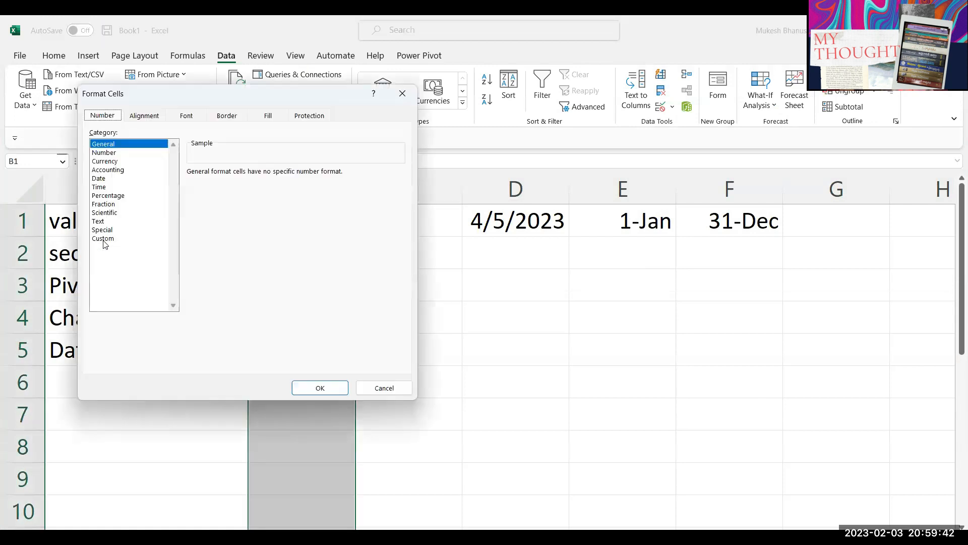
{"action": "left_click", "coordinate": [104, 238]}
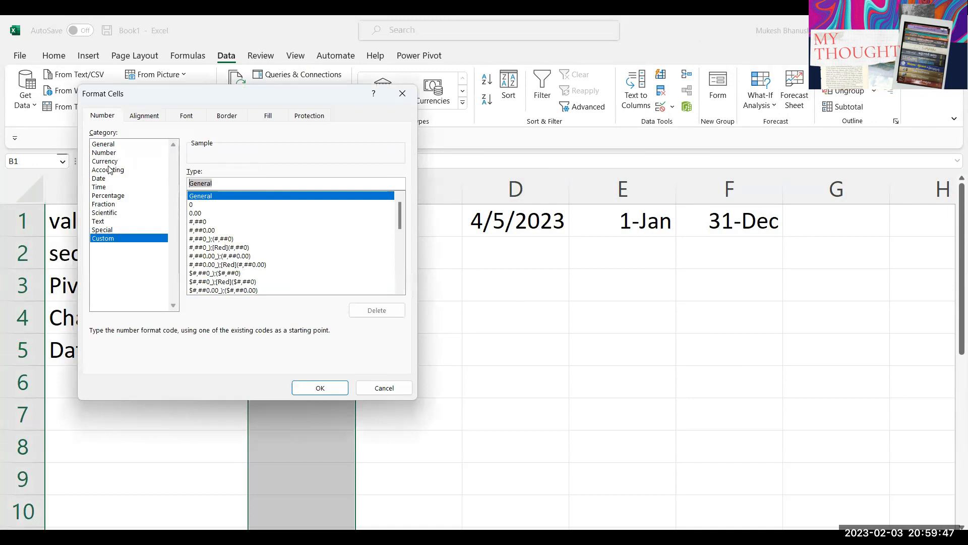
{"action": "type", "text": "dd-mm-yy"}
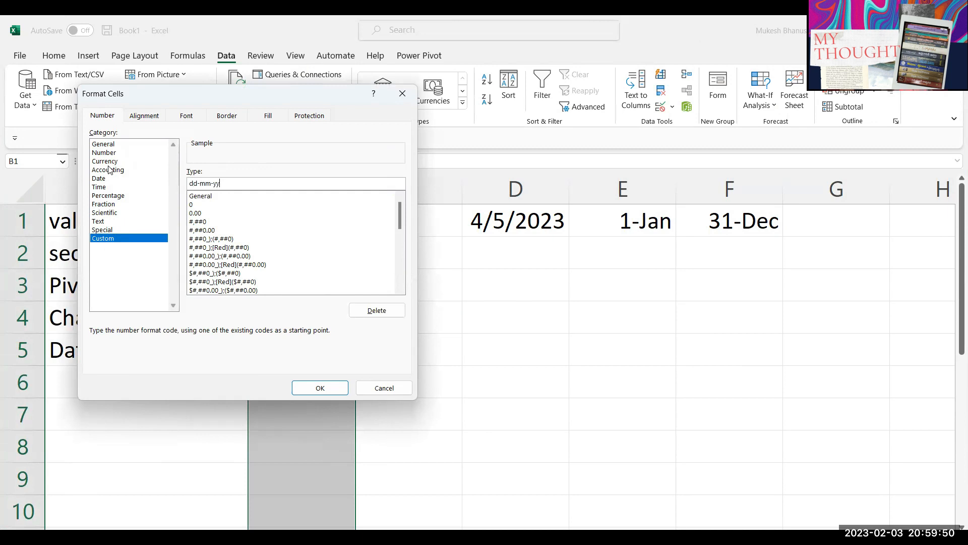
{"action": "key", "text": "Return"}
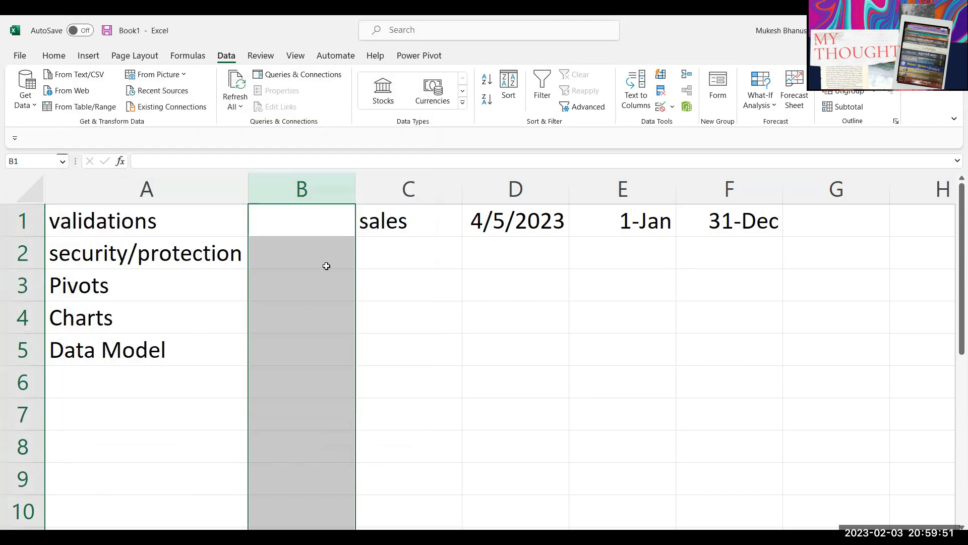
Step: Enter trial dates 1-01 and 1-2 in B1:B2 and check how they display
{"action": "type", "text": "1-01"}
{"action": "key", "text": "Return"}
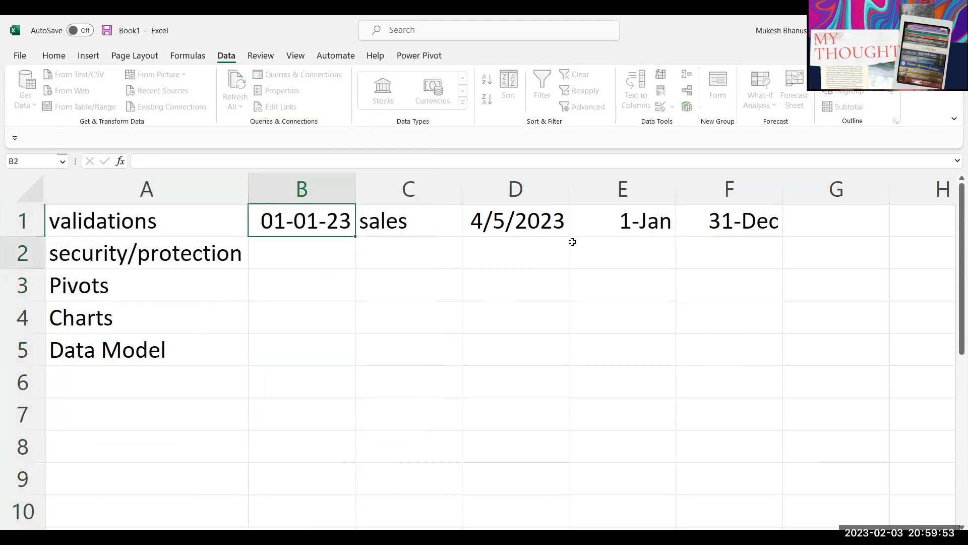
{"action": "type", "text": "1-2"}
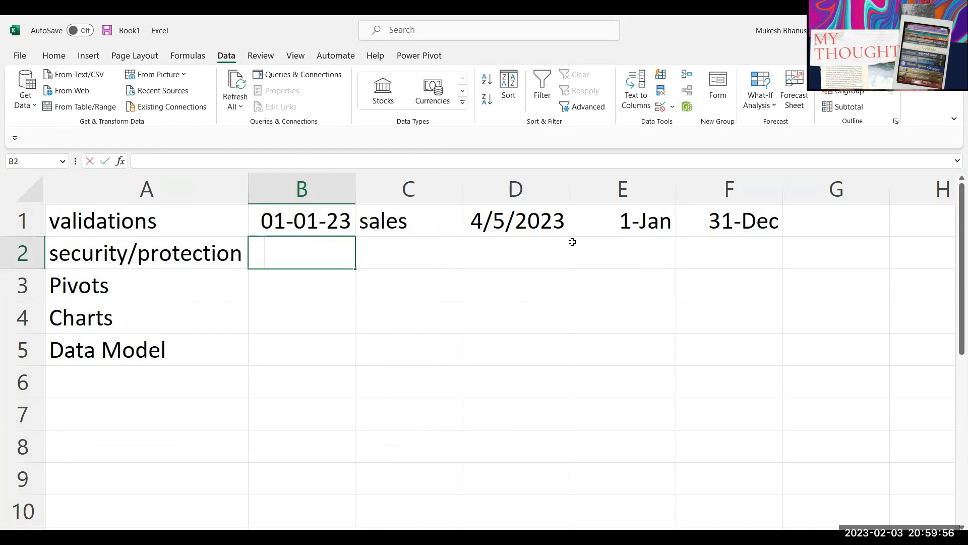
{"action": "key", "text": "Return"}
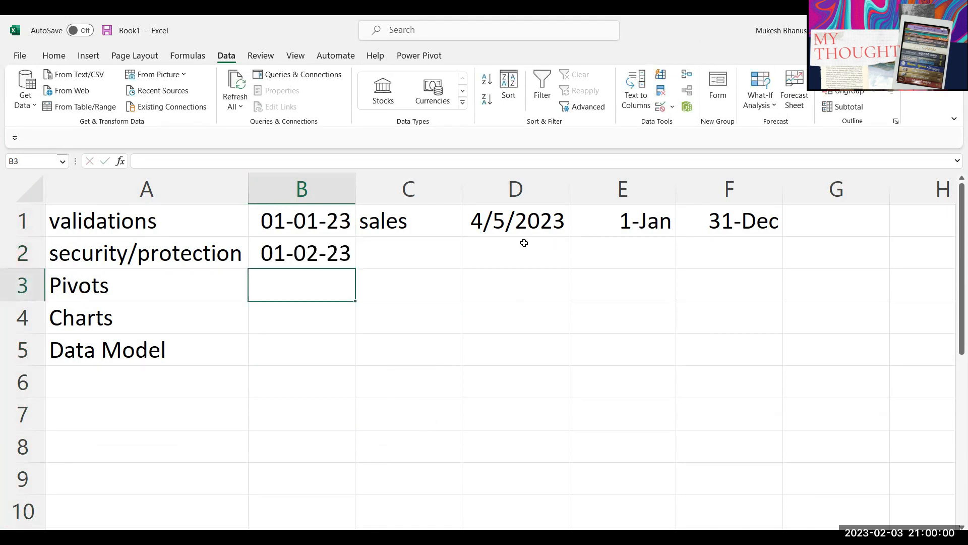
{"action": "left_click", "coordinate": [281, 252]}
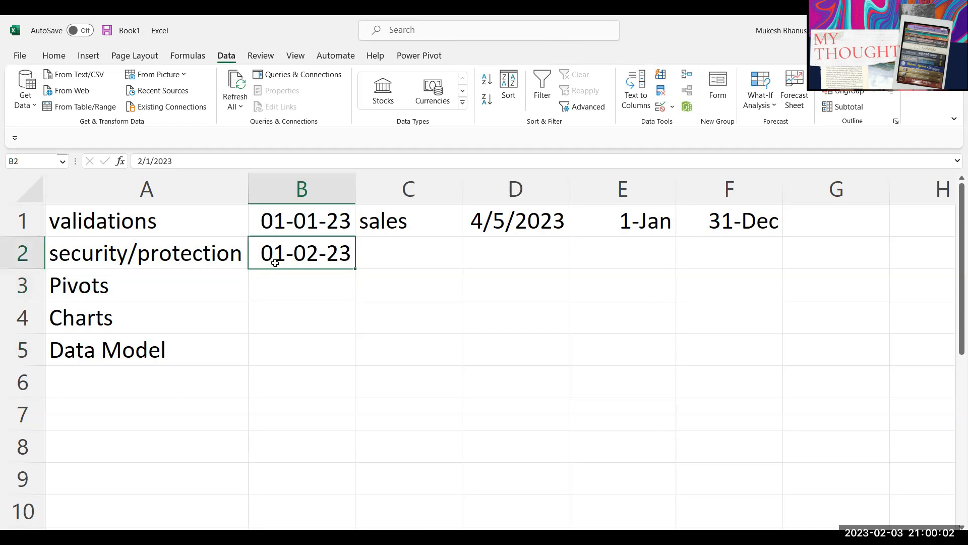
{"action": "key", "text": "Return"}
{"action": "left_click", "coordinate": [286, 257]}
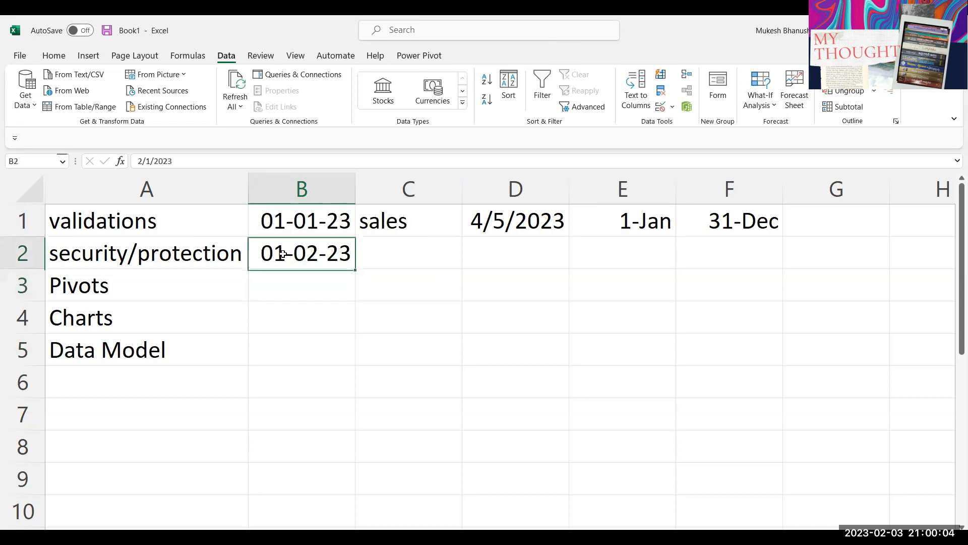
{"action": "key", "text": "Return"}
{"action": "left_click", "coordinate": [287, 256]}
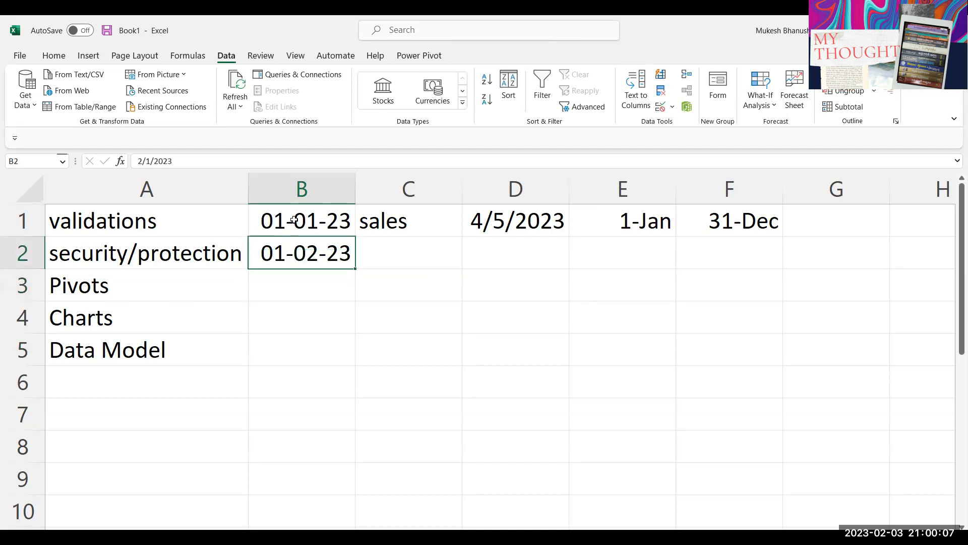
Step: Clear the trial dates from B1:B2, leaving column B empty
{"action": "left_click", "coordinate": [312, 233]}
{"action": "key", "text": "Delete"}
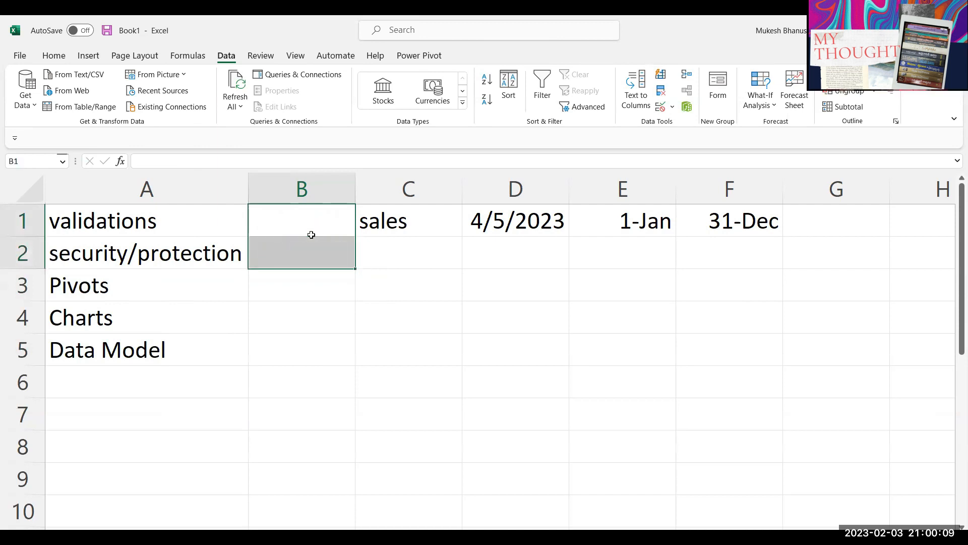
{"action": "left_click", "coordinate": [421, 336]}
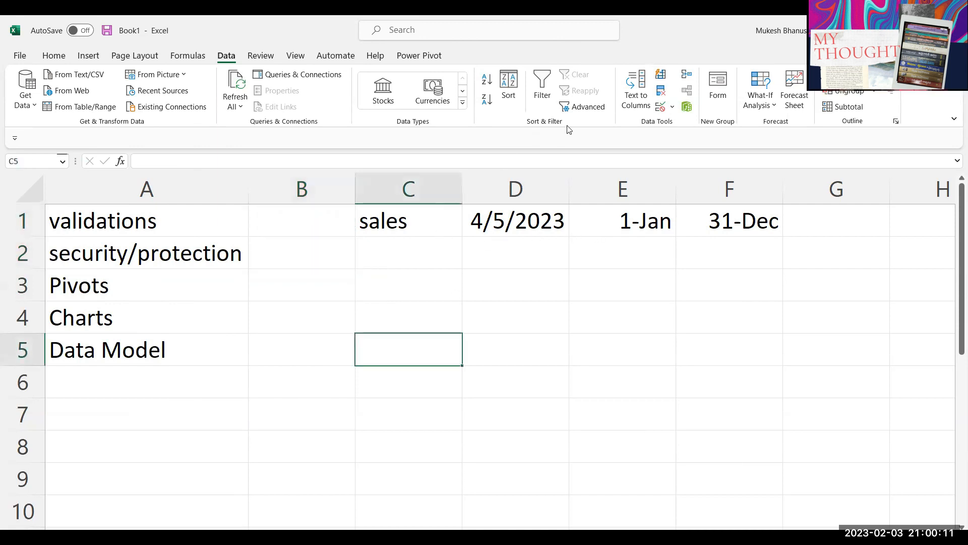
Step: Inspect C5's validation rule without changes, then delete the sales and date entries in C1:F1
{"action": "left_click", "coordinate": [660, 107]}
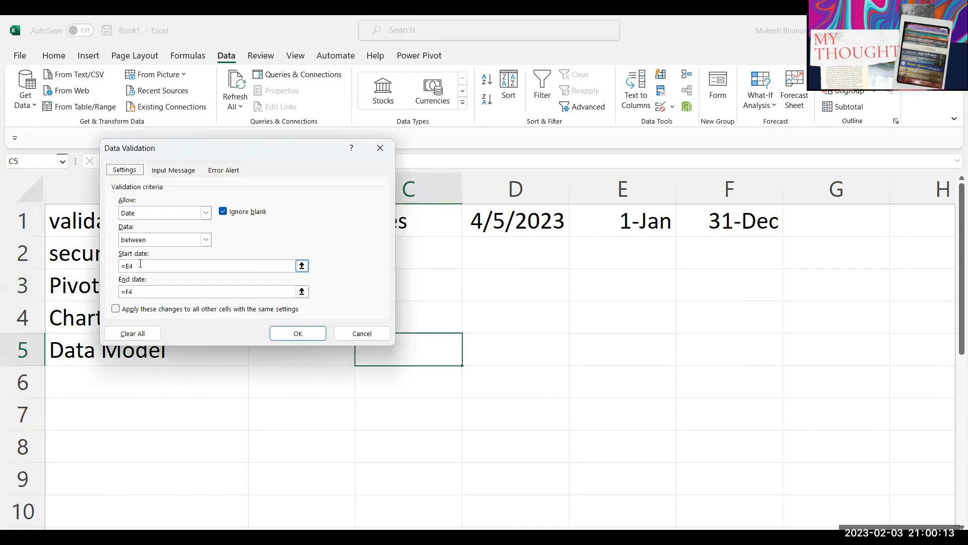
{"action": "left_click", "coordinate": [146, 240]}
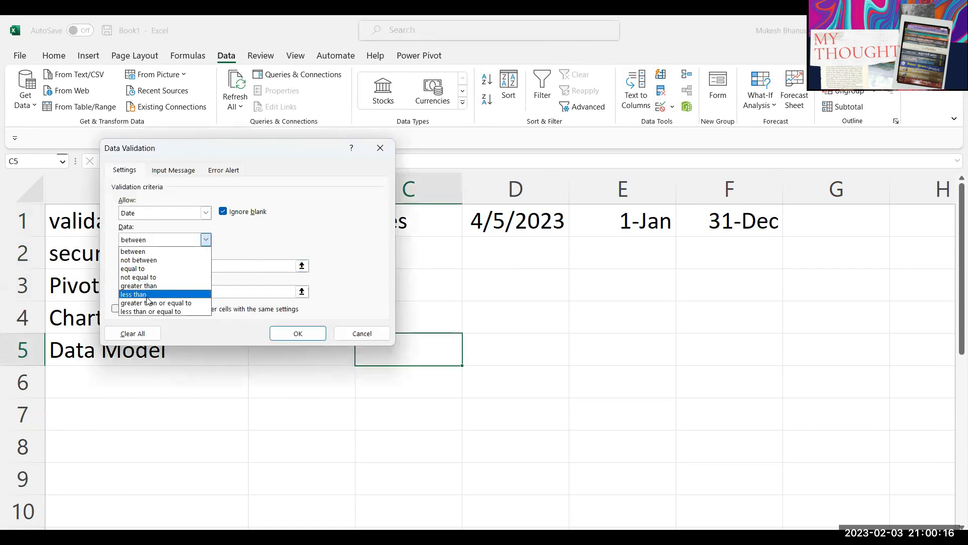
{"action": "key", "text": "Escape"}
{"action": "key", "text": "Escape"}
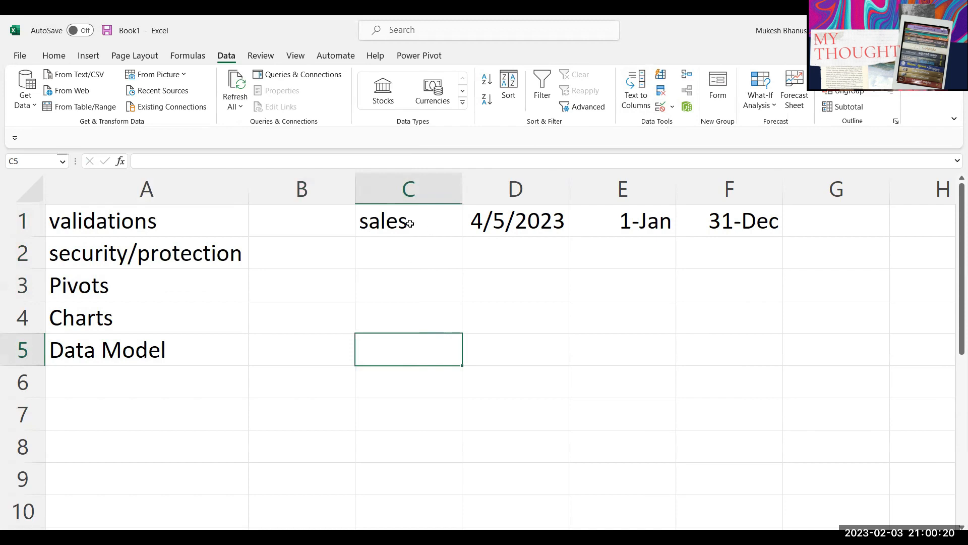
{"action": "left_click_drag", "start_coordinate": [410, 224], "coordinate": [751, 221]}
{"action": "key", "text": "Delete"}
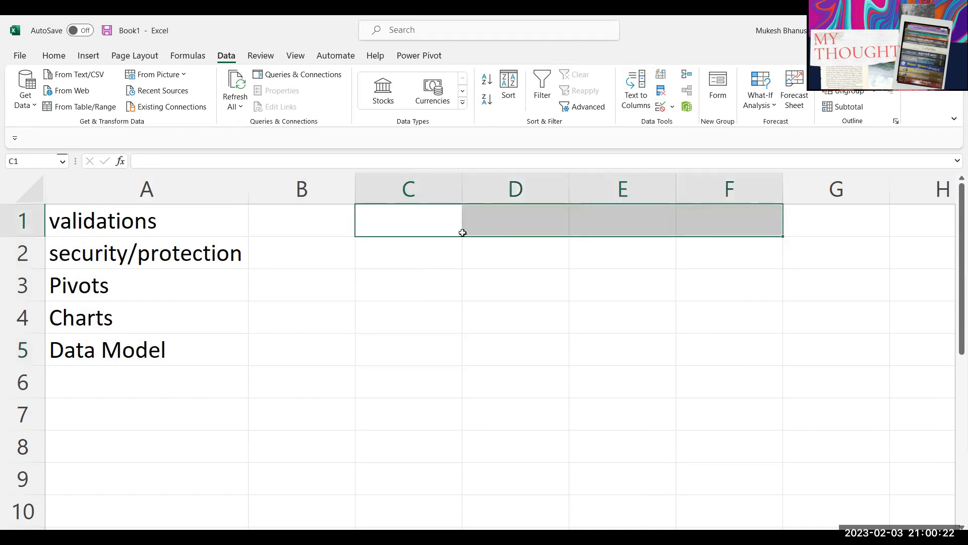
Step: Erase all data validation settings from columns C through E
{"action": "left_click", "coordinate": [409, 221]}
{"action": "left_click_drag", "start_coordinate": [397, 202], "coordinate": [625, 203]}
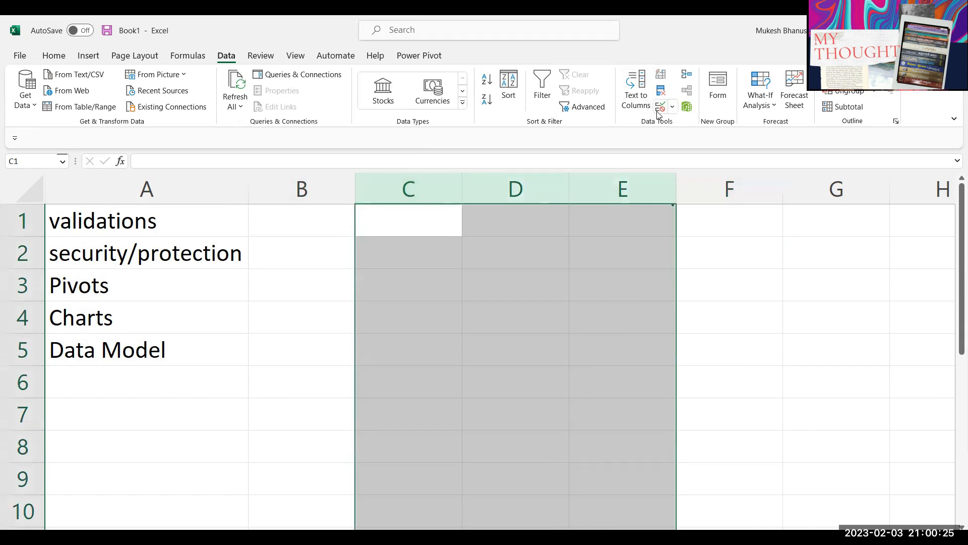
{"action": "key", "text": "alt+a"}
{"action": "key", "text": "v"}
{"action": "key", "text": "v"}
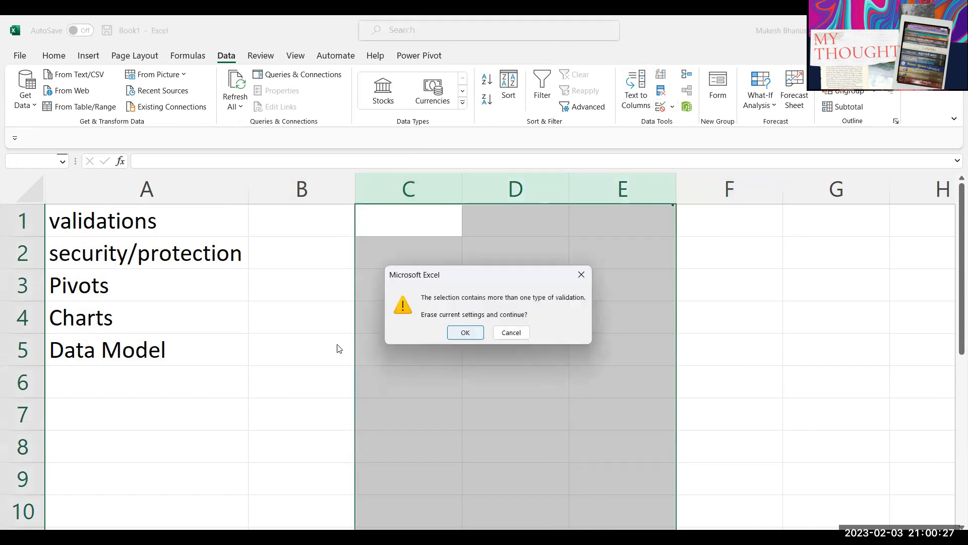
{"action": "key", "text": "Return"}
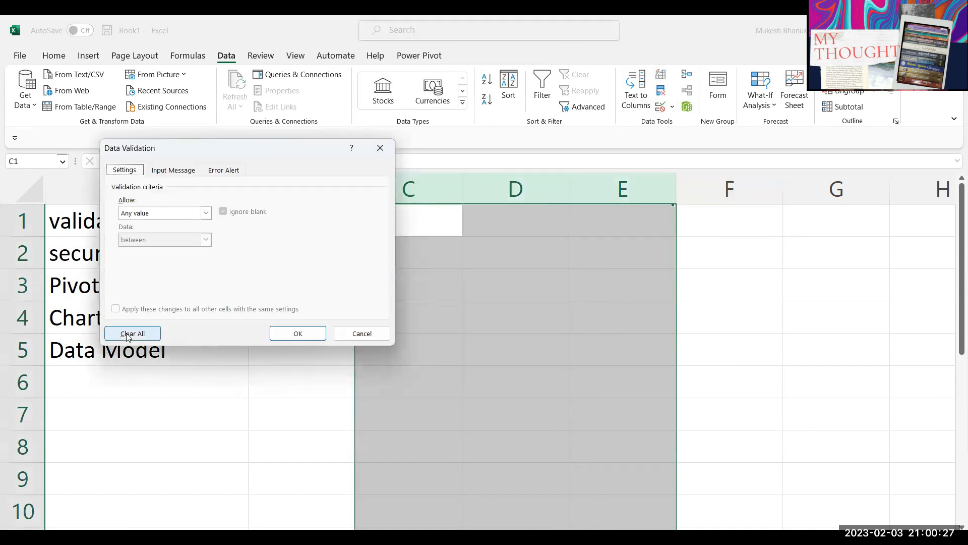
{"action": "left_click", "coordinate": [293, 334]}
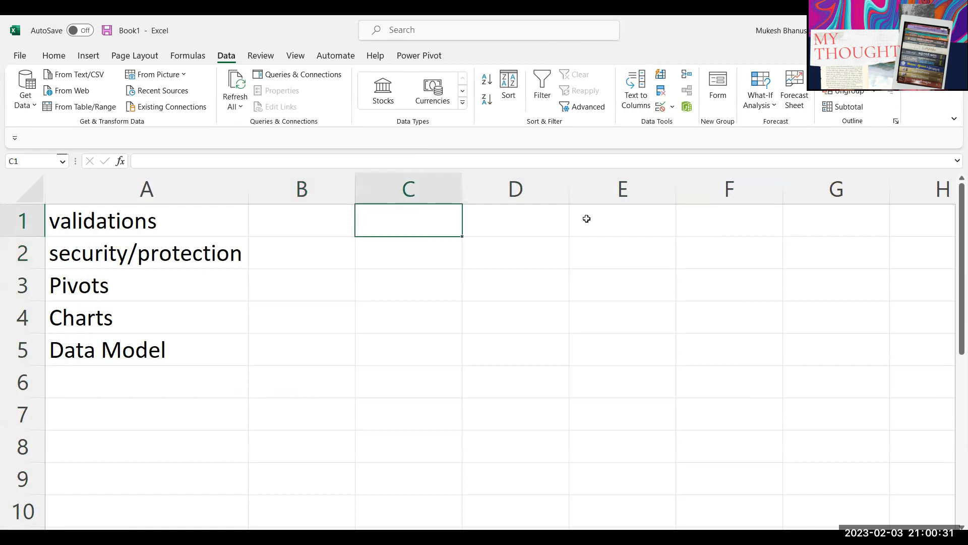
Step: Enter the heading Post in cell C1
{"action": "type", "text": "POS"}
{"action": "key", "text": "BackSpace"}
{"action": "key", "text": "BackSpace"}
{"action": "type", "text": "os"}
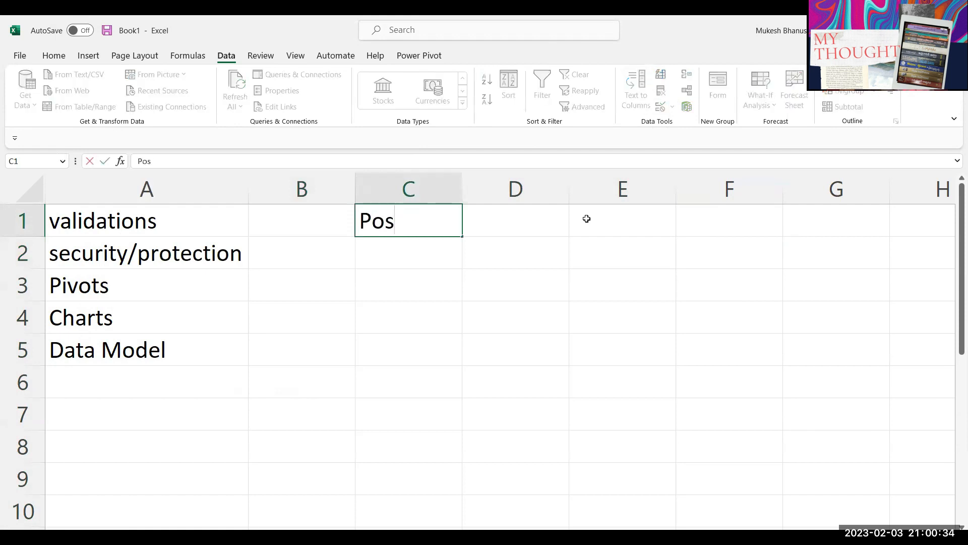
{"action": "type", "text": "t"}
{"action": "key", "text": "Return"}
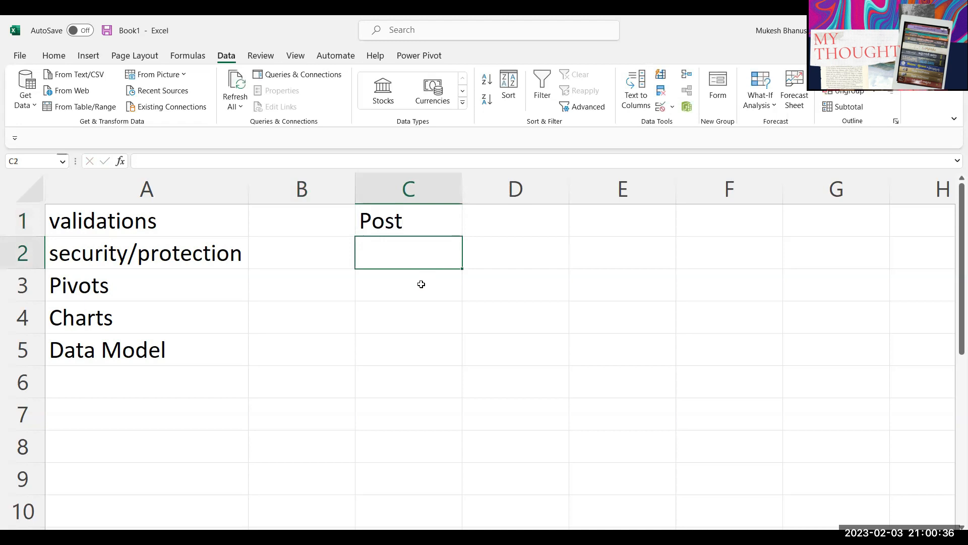
Step: Try the entries manager in C2 and operations in C3 below the heading
{"action": "left_click", "coordinate": [420, 314]}
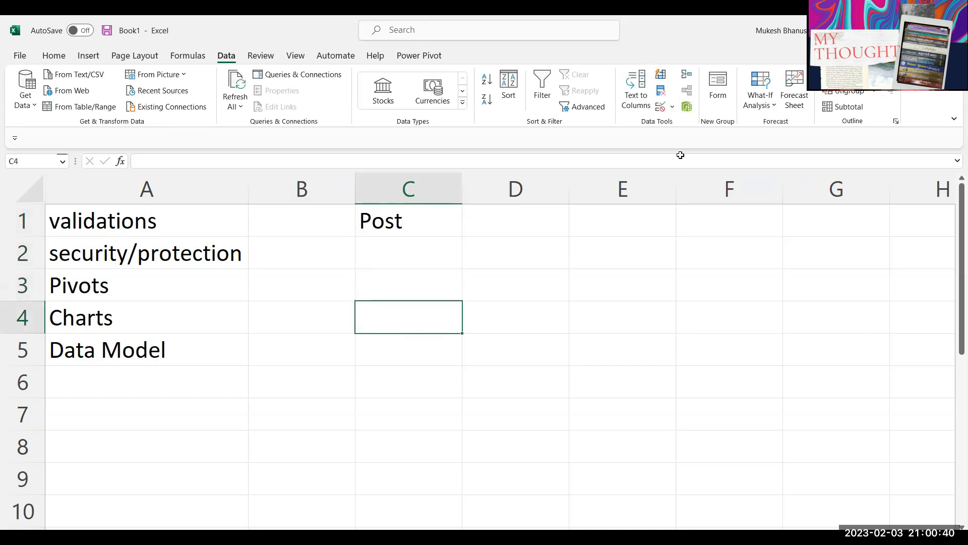
{"action": "key", "text": "Up"}
{"action": "key", "text": "Up"}
{"action": "type", "text": "manager"}
{"action": "key", "text": "Return"}
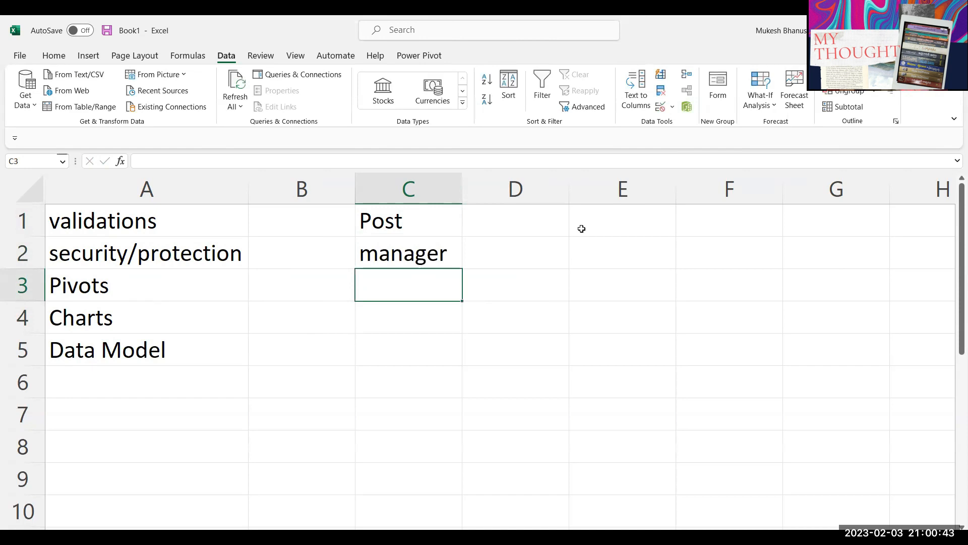
{"action": "type", "text": "operations"}
{"action": "key", "text": "Return"}
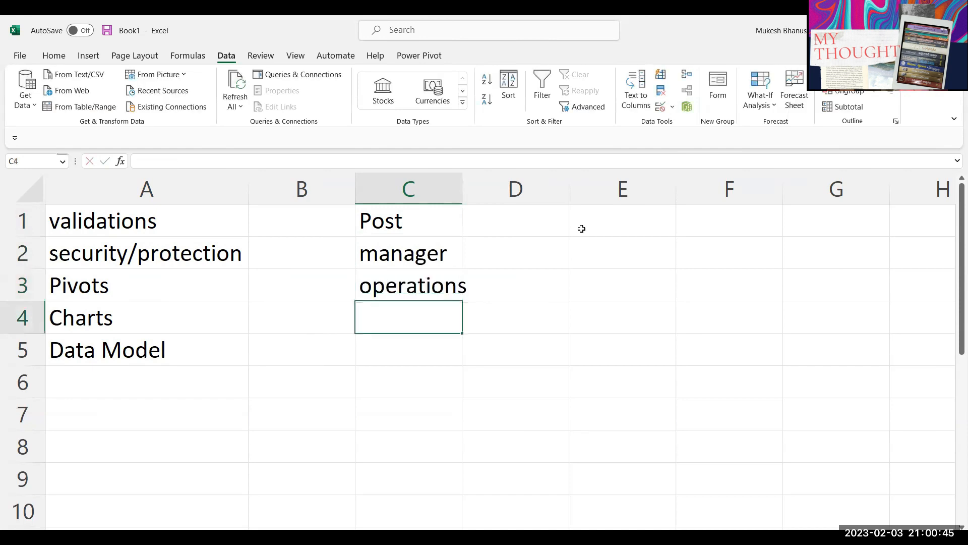
{"action": "key", "text": "Up"}
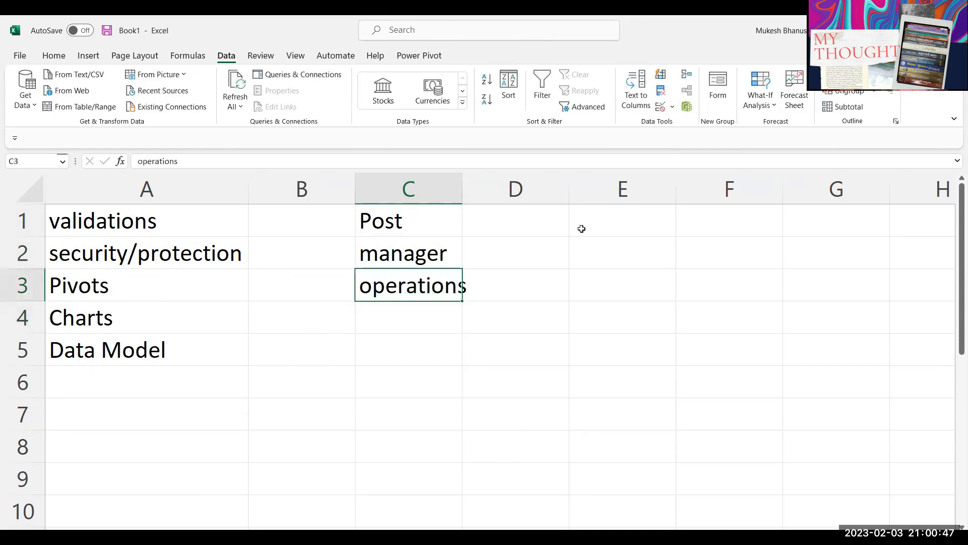
{"action": "type", "text": "opraration"}
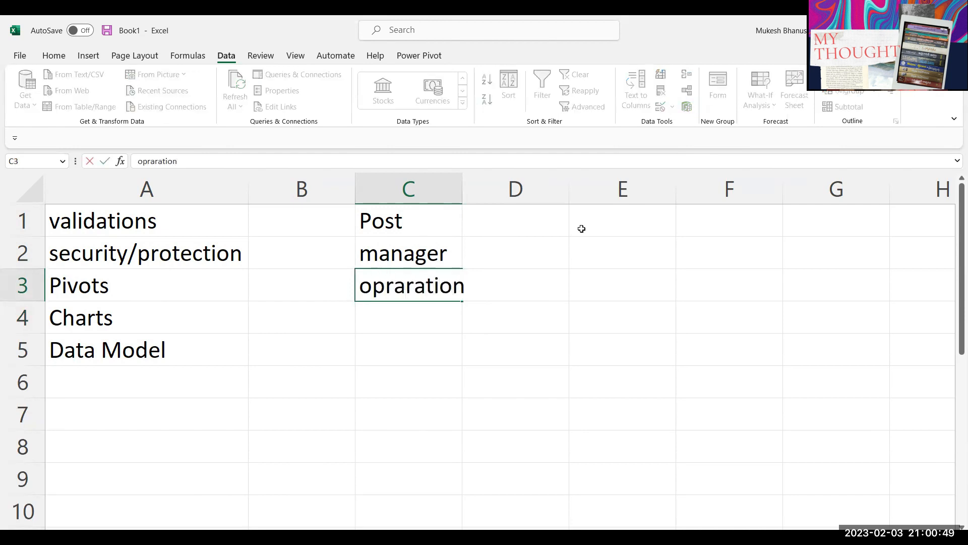
{"action": "key", "text": "Return"}
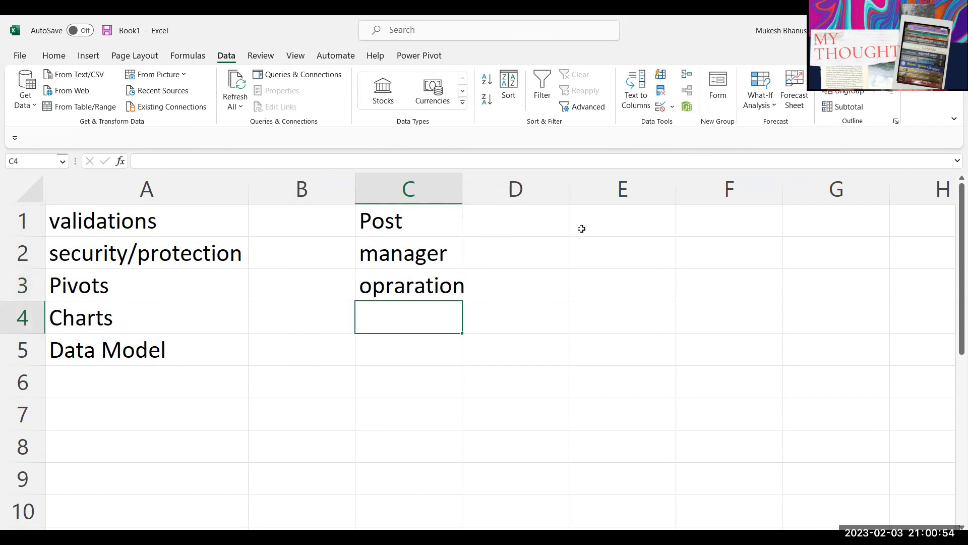
Step: Clear the trial entries from C3 and C2
{"action": "left_click", "coordinate": [402, 296]}
{"action": "key", "text": "Delete"}
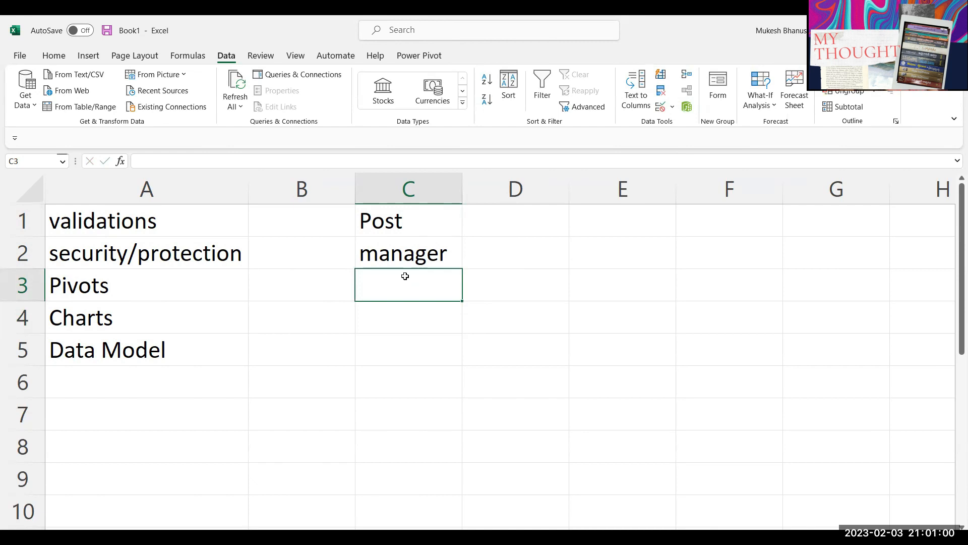
{"action": "left_click", "coordinate": [395, 262]}
{"action": "key", "text": "Delete"}
Step: Set C2's validation to List with source Manager,HR,Operations,Sales
{"action": "left_click", "coordinate": [662, 107]}
{"action": "left_click", "coordinate": [155, 213]}
{"action": "left_click", "coordinate": [139, 246]}
{"action": "type", "text": "MaNAG"}
{"action": "key", "text": "BackSpace"}
{"action": "key", "text": "BackSpace"}
{"action": "key", "text": "BackSpace"}
{"action": "type", "text": "NAGE"}
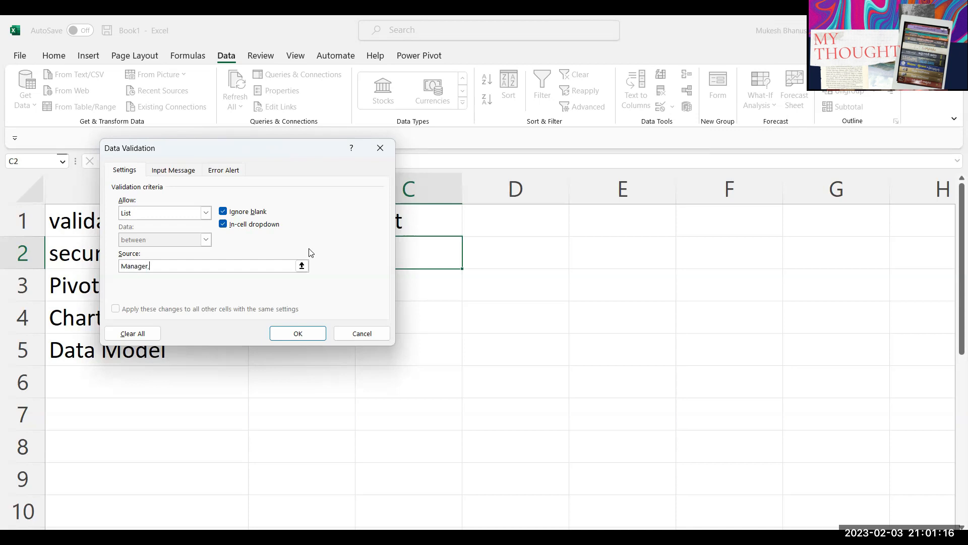
{"action": "type", "text": "R,Opera"}
{"action": "left_click", "coordinate": [313, 335]}
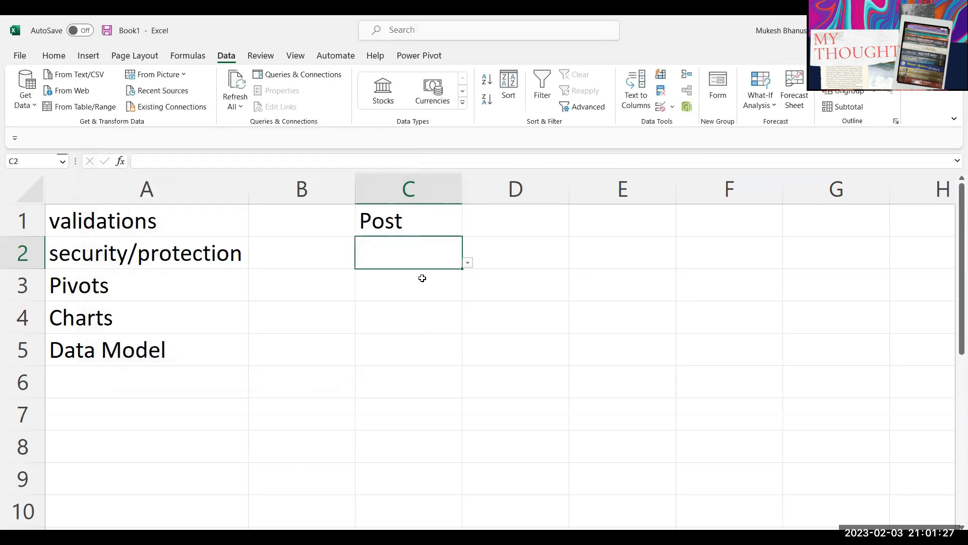
Step: Use C2's dropdown to browse the posts and pick HR
{"action": "left_click", "coordinate": [466, 264]}
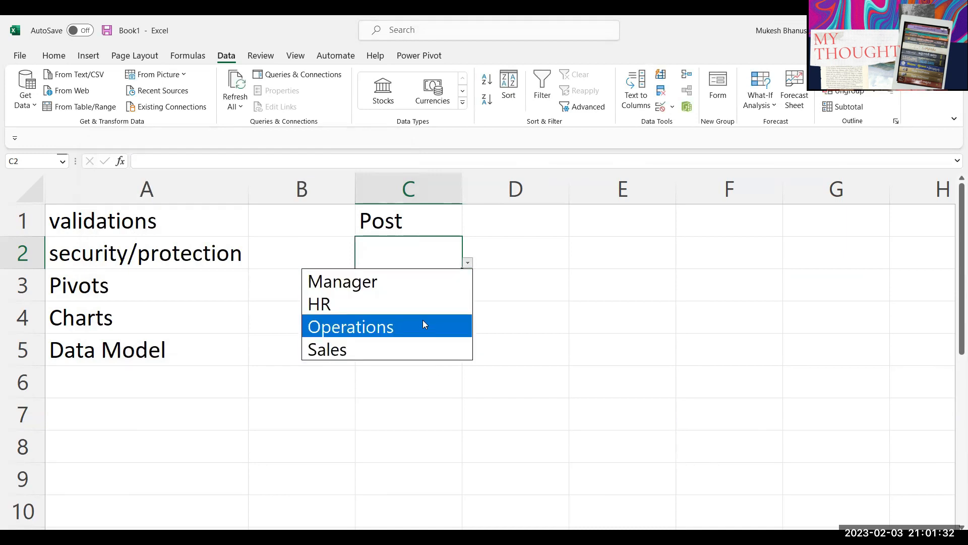
{"action": "left_click", "coordinate": [421, 255]}
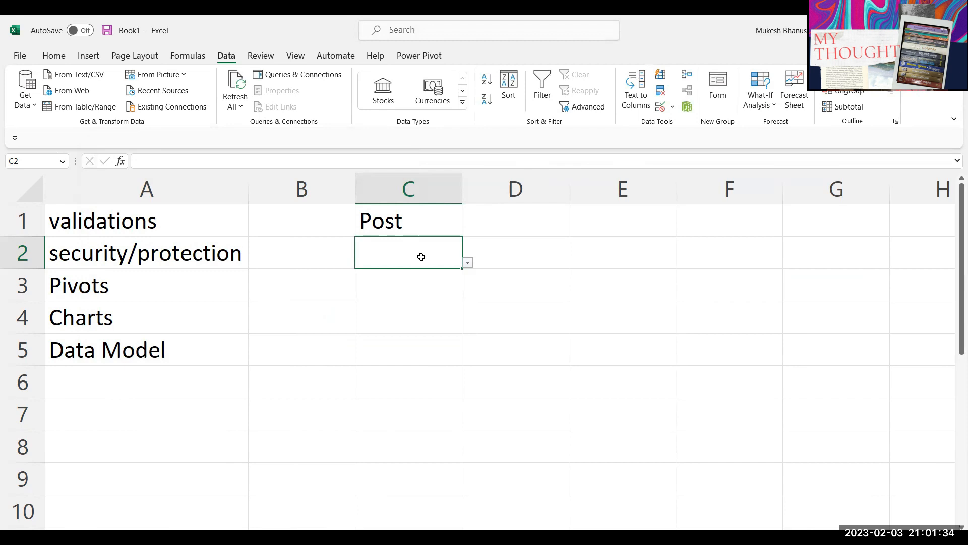
{"action": "left_click", "coordinate": [467, 263]}
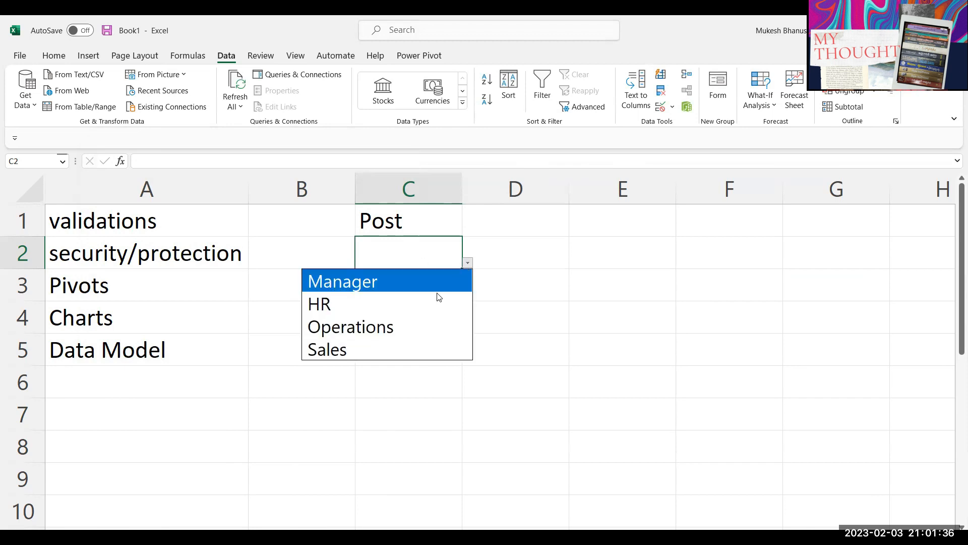
{"action": "left_click", "coordinate": [430, 301]}
{"action": "left_click", "coordinate": [438, 282]}
{"action": "left_click", "coordinate": [430, 254]}
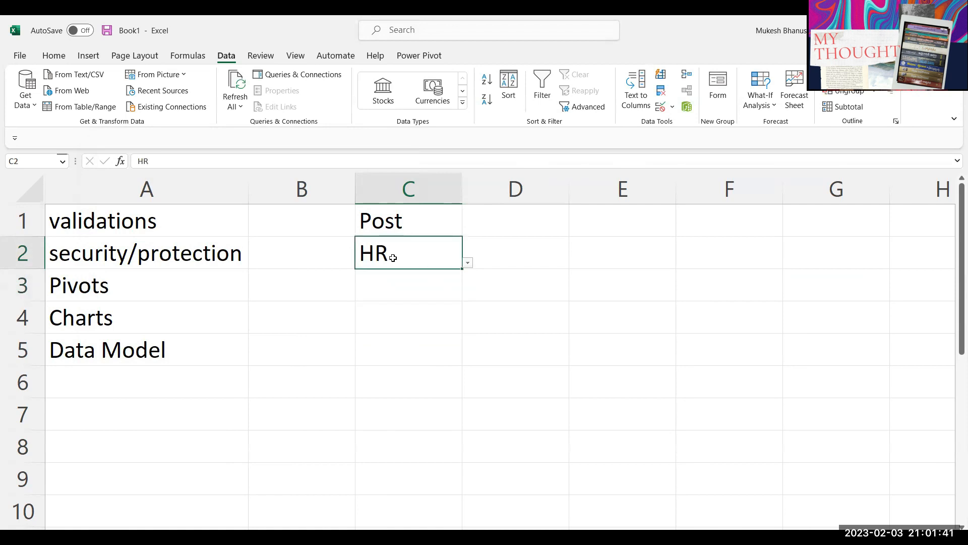
{"action": "left_click", "coordinate": [468, 263]}
{"action": "left_click", "coordinate": [438, 250]}
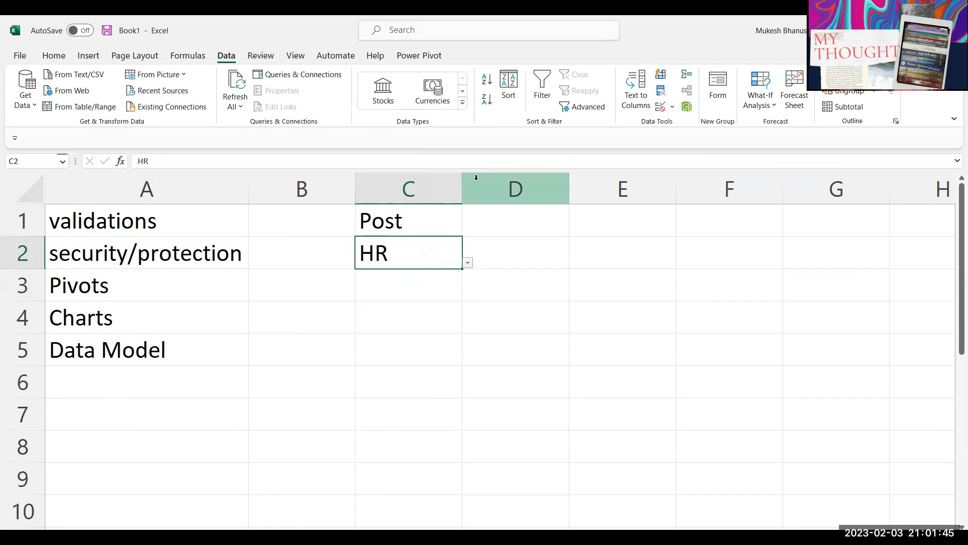
Step: Type Manager into C2, then confirm the off-list entry MAn is rejected
{"action": "type", "text": "Managewr"}
{"action": "key", "text": "BackSpace"}
{"action": "key", "text": "BackSpace"}
{"action": "type", "text": "r"}
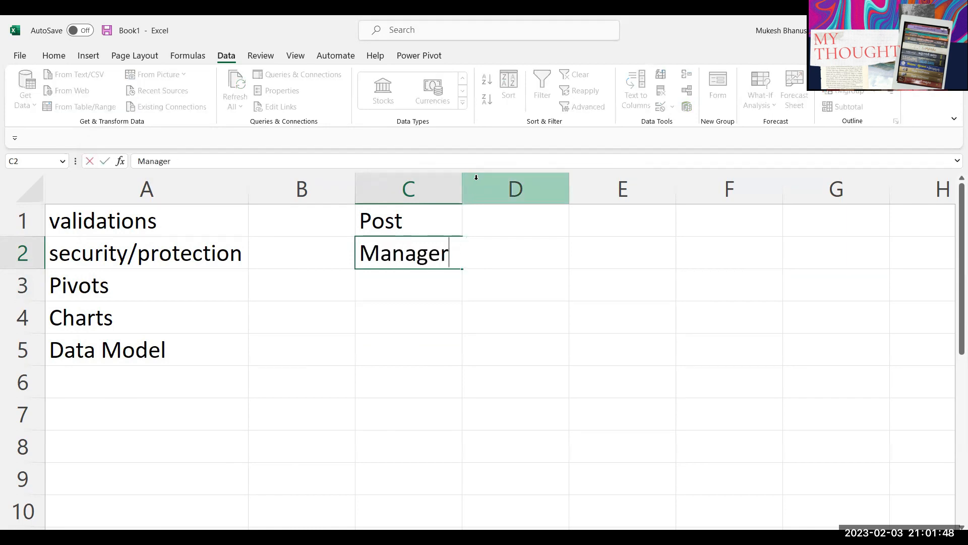
{"action": "key", "text": "Return"}
{"action": "key", "text": "Up"}
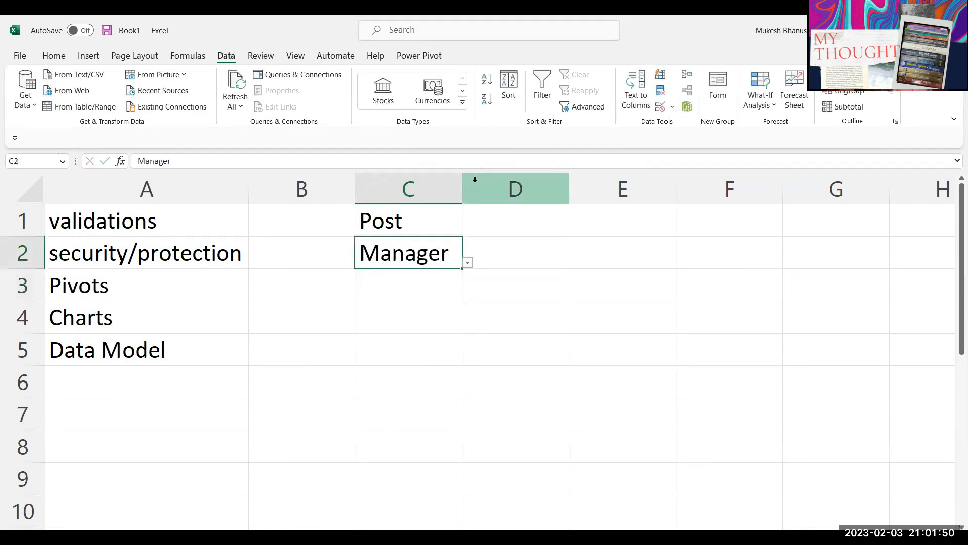
{"action": "type", "text": "MAn"}
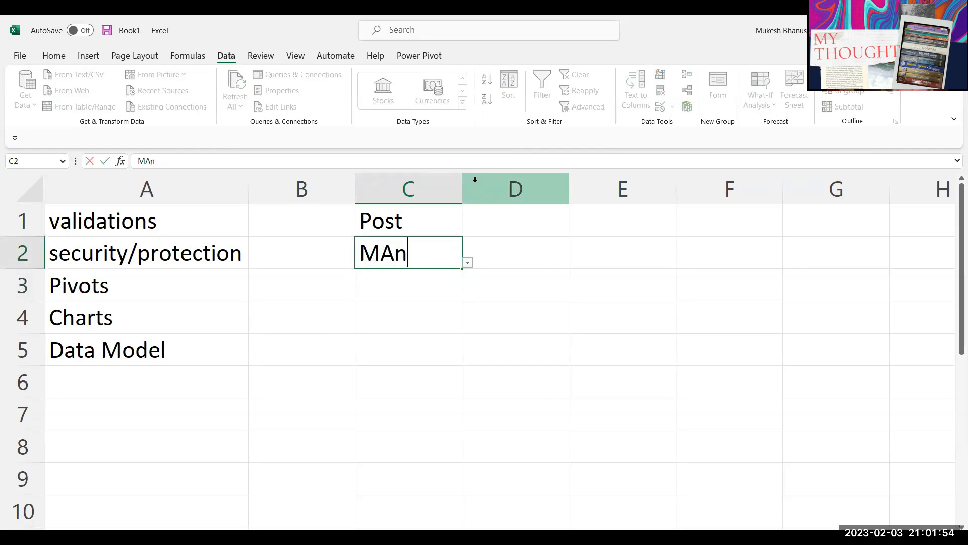
{"action": "key", "text": "Return"}
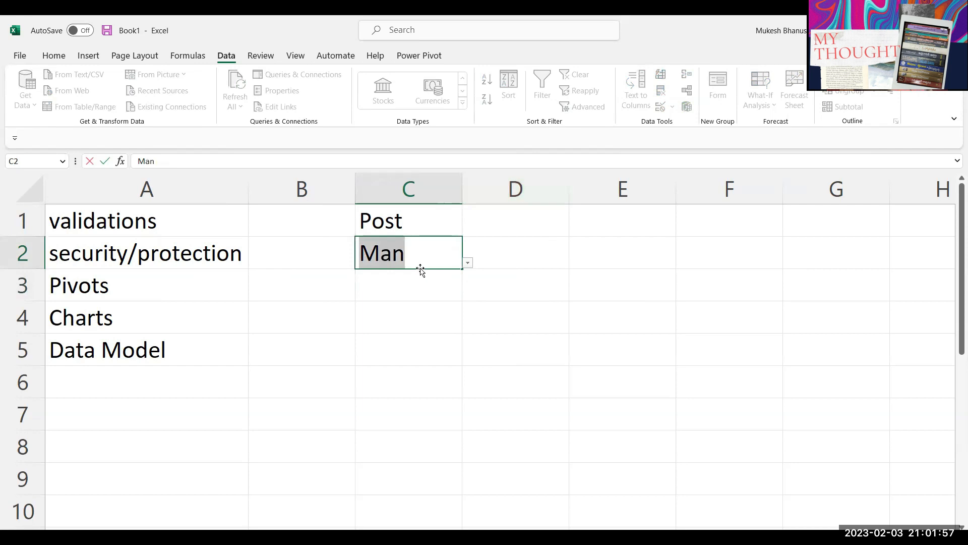
{"action": "key", "text": "Escape"}
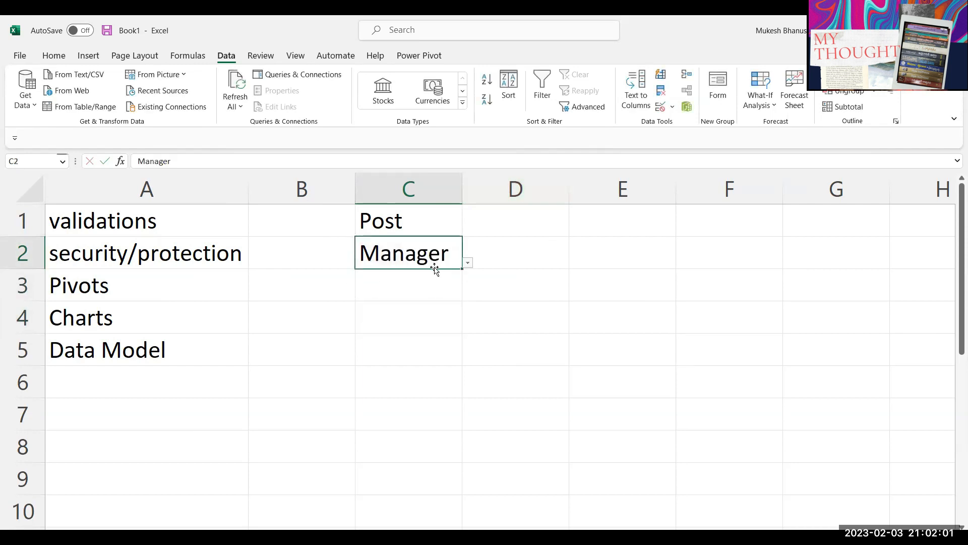
Step: Choose Operations for C2 from its dropdown list
{"action": "key", "text": "alt+Down"}
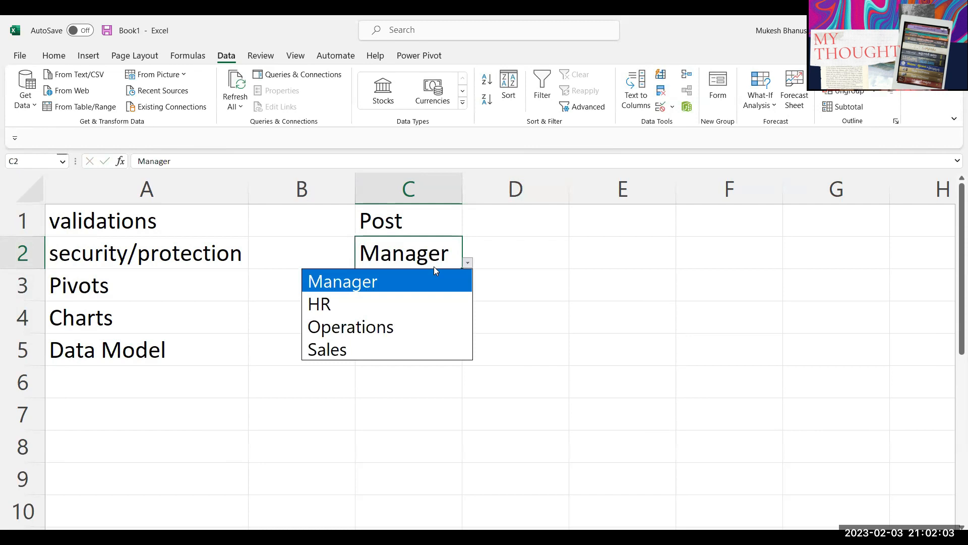
{"action": "key", "text": "Escape"}
{"action": "key", "text": "alt+Down"}
{"action": "key", "text": "Down"}
{"action": "key", "text": "Down"}
{"action": "key", "text": "Down"}
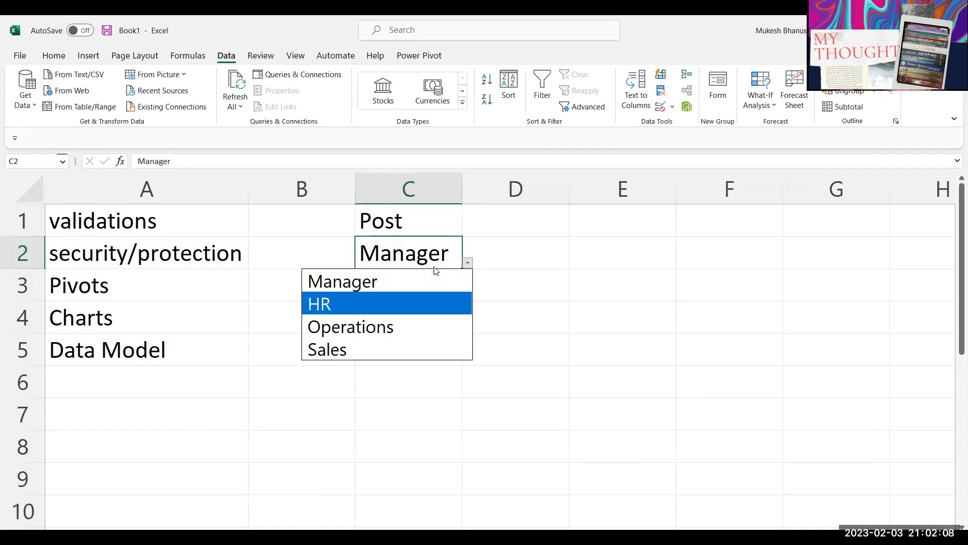
{"action": "key", "text": "Up"}
{"action": "key", "text": "Return"}
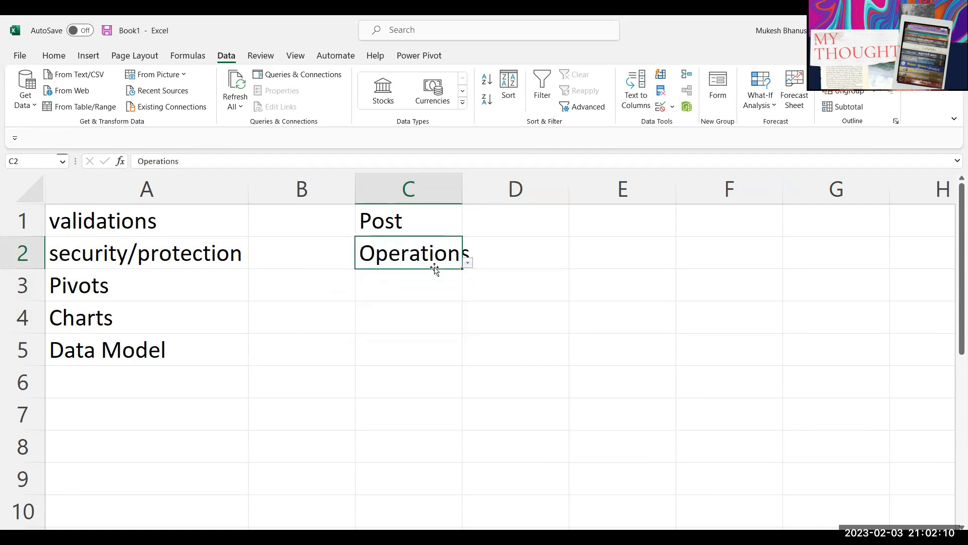
Step: Copy C2 and select C3:C6 as the paste target
{"action": "left_click", "coordinate": [409, 296]}
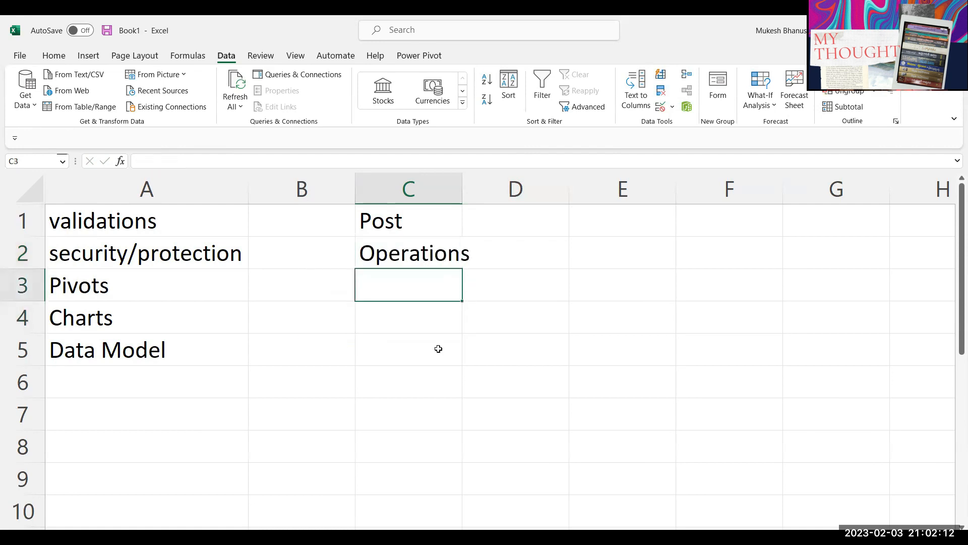
{"action": "left_click", "coordinate": [423, 258]}
{"action": "key", "text": "ctrl+c"}
{"action": "left_click_drag", "start_coordinate": [422, 283], "coordinate": [430, 377]}
Step: Paste only C2's validation into C3:C6 and verify C4 has the dropdown
{"action": "key", "text": "ctrl+alt+v"}
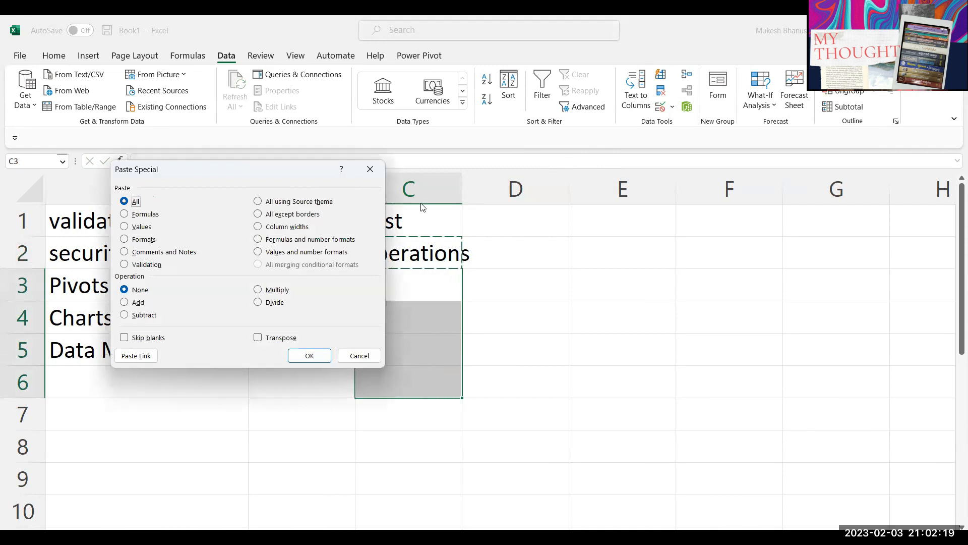
{"action": "left_click", "coordinate": [126, 264]}
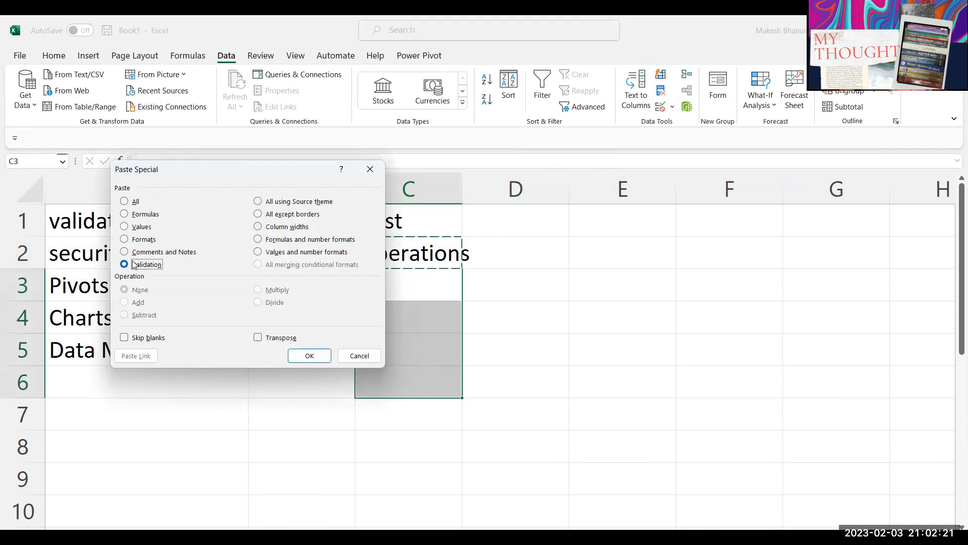
{"action": "left_click", "coordinate": [300, 355]}
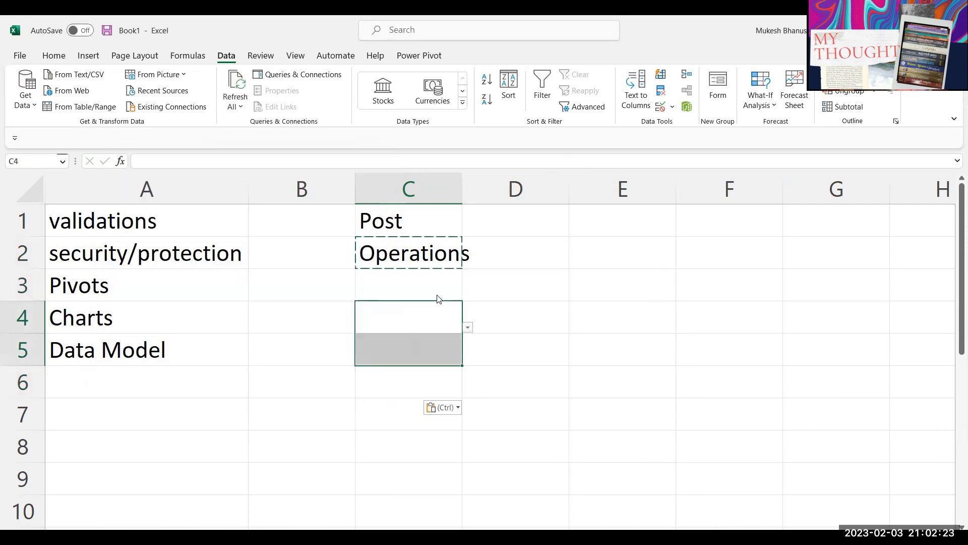
{"action": "left_click", "coordinate": [434, 282]}
{"action": "left_click", "coordinate": [433, 314]}
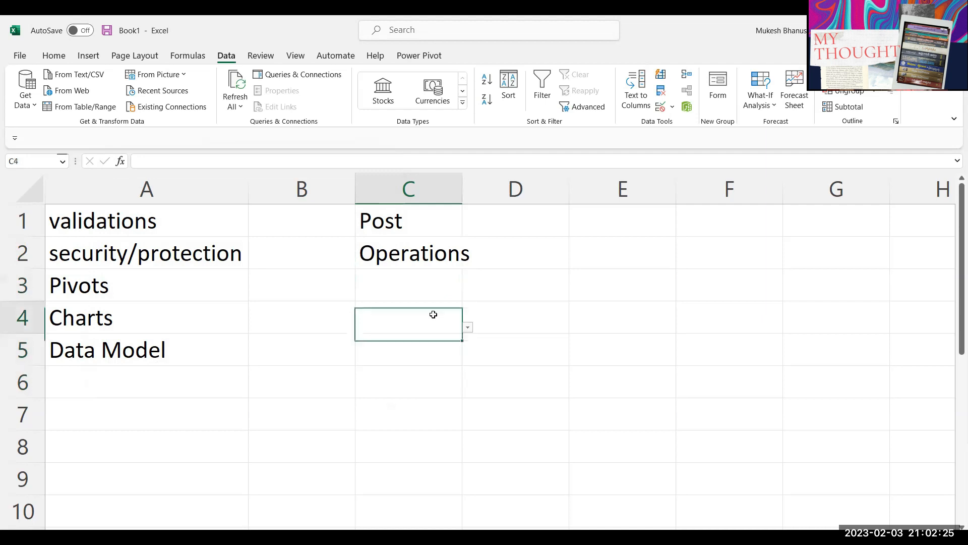
{"action": "left_click", "coordinate": [468, 328]}
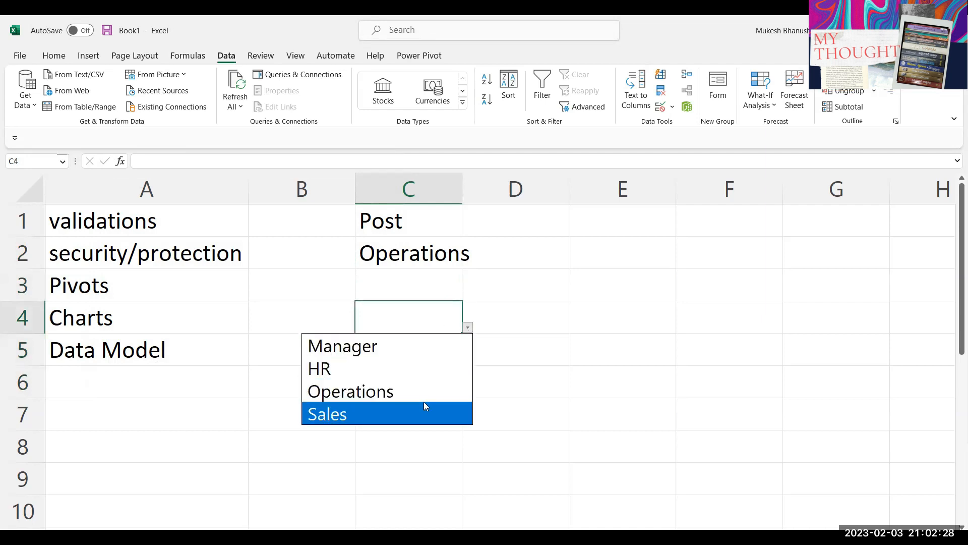
{"action": "key", "text": "Escape"}
Step: Try filling Operations down from C2, then undo the fill
{"action": "left_click", "coordinate": [411, 252]}
{"action": "left_click_drag", "start_coordinate": [460, 269], "coordinate": [428, 353]}
{"action": "key", "text": "ctrl+z"}
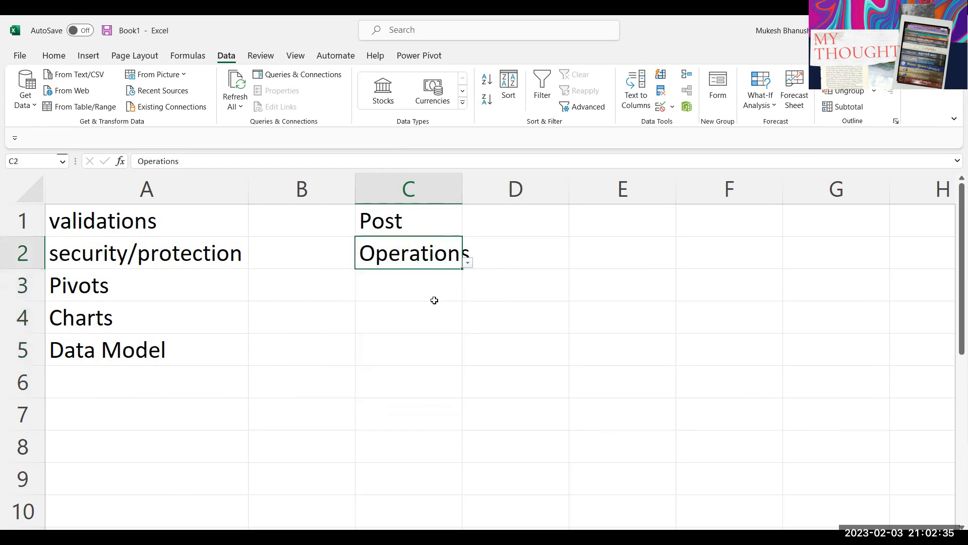
{"action": "left_click", "coordinate": [541, 244]}
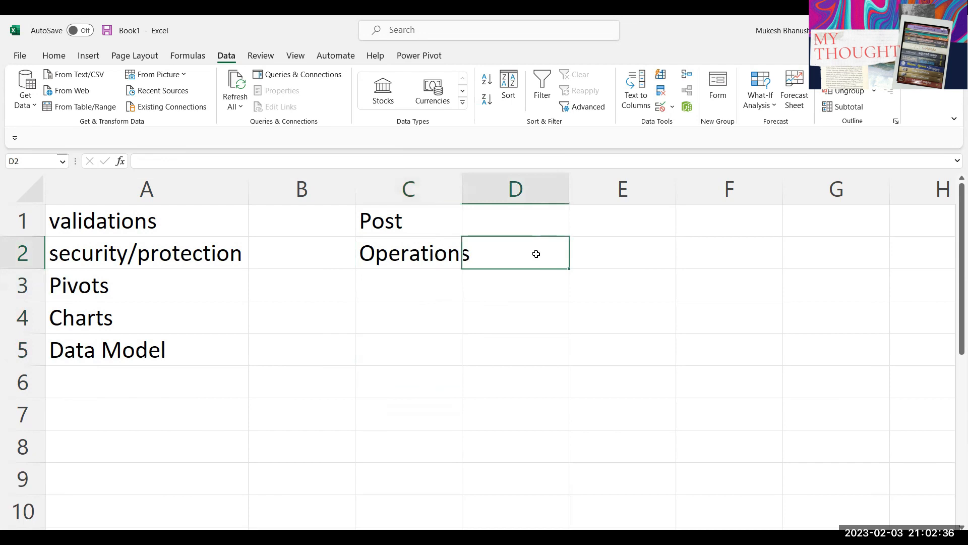
{"action": "left_click", "coordinate": [537, 280], "text": "shift"}
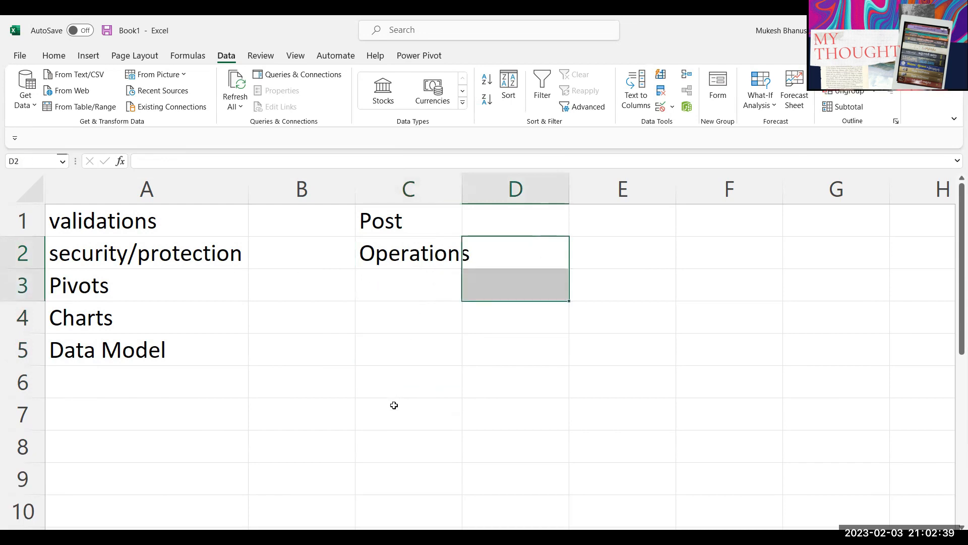
{"action": "left_click_drag", "start_coordinate": [395, 419], "coordinate": [410, 499]}
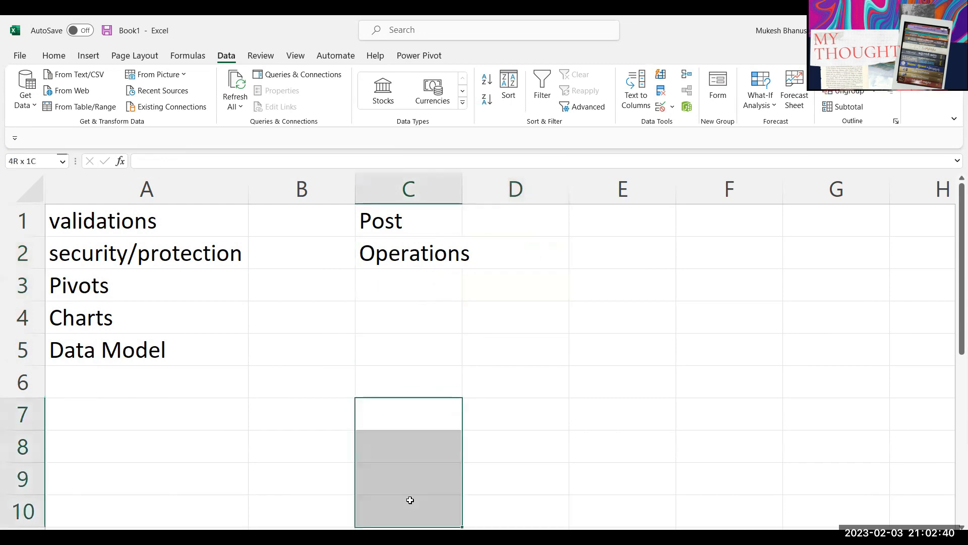
{"action": "left_click", "coordinate": [402, 383]}
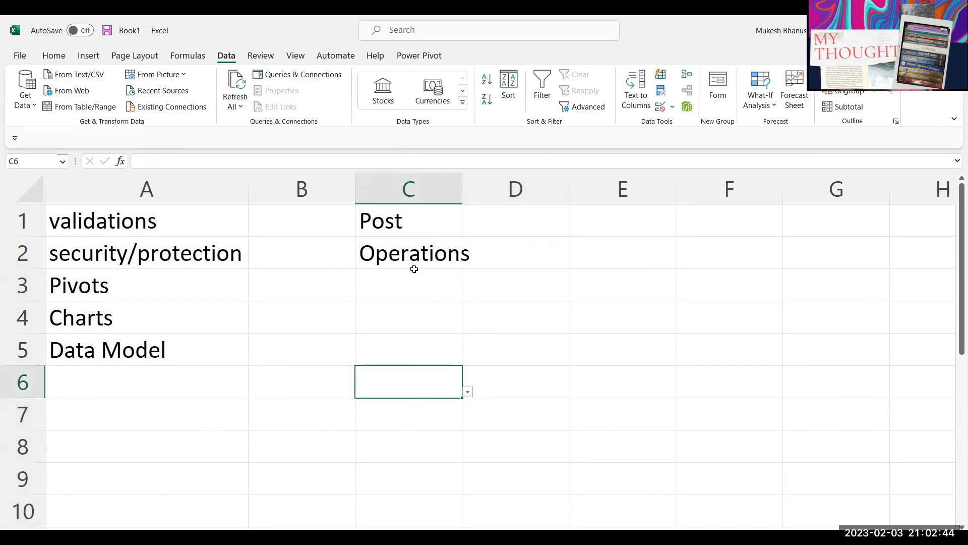
{"action": "left_click", "coordinate": [415, 254]}
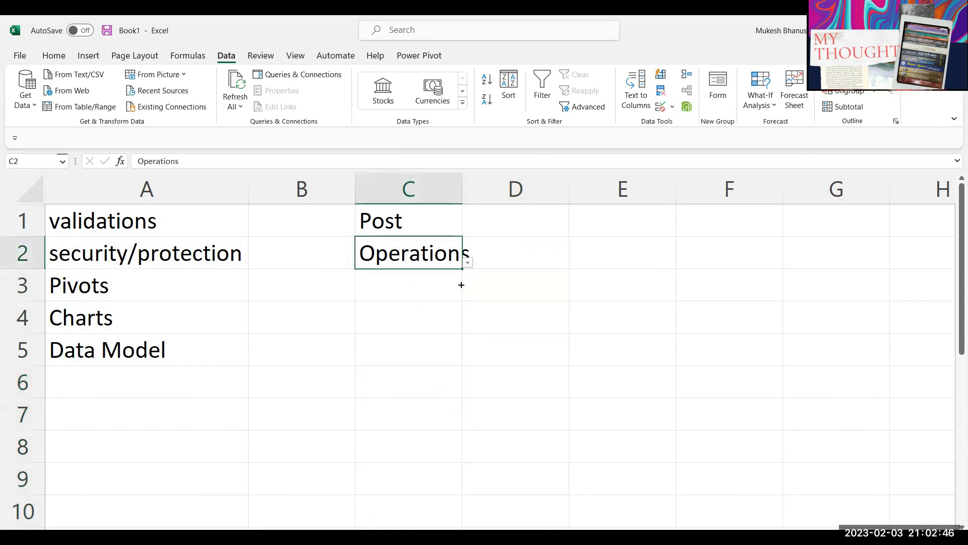
{"action": "left_click_drag", "start_coordinate": [462, 269], "coordinate": [434, 384]}
{"action": "key", "text": "ctrl+z"}
{"action": "left_click", "coordinate": [427, 385]}
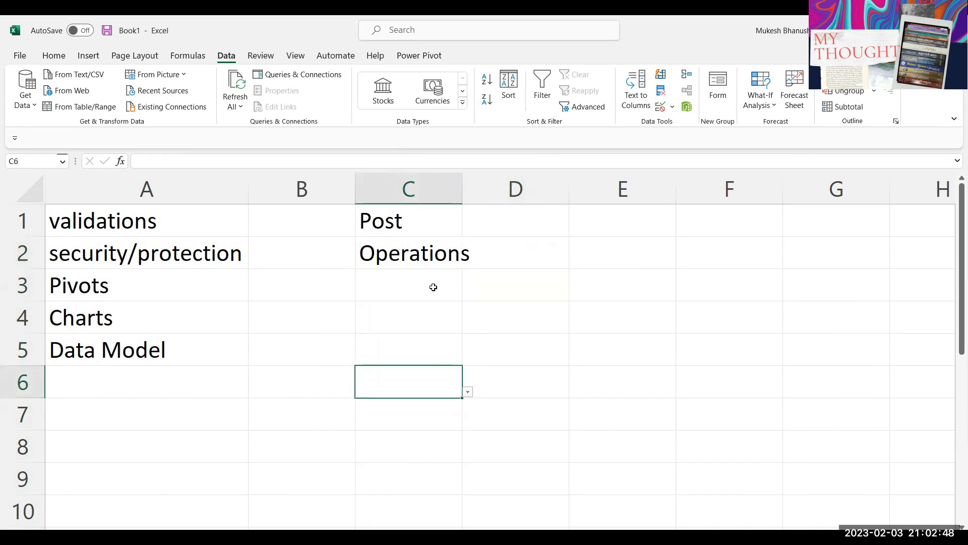
Step: Autofit column C so Operations fits
{"action": "double_click", "coordinate": [462, 188]}
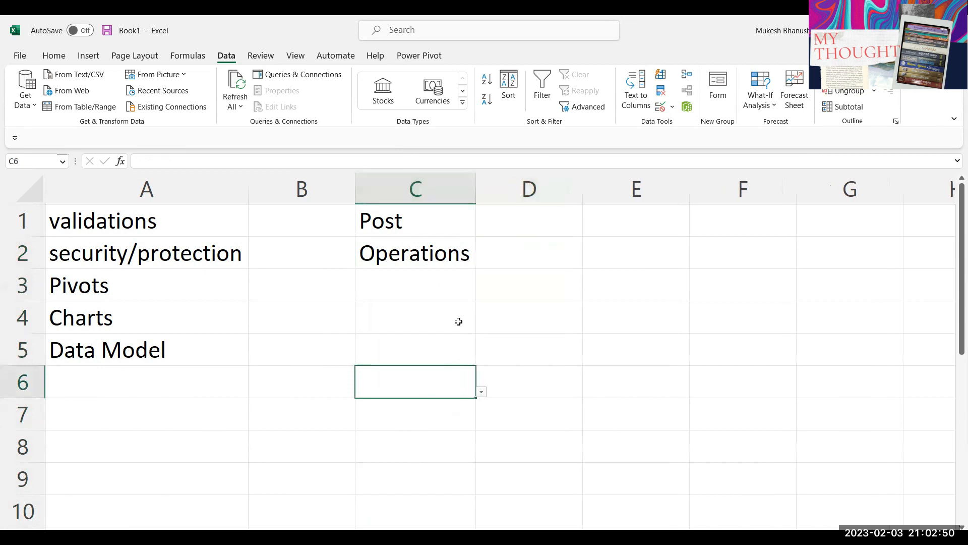
{"action": "left_click", "coordinate": [458, 321]}
{"action": "left_click", "coordinate": [445, 263]}
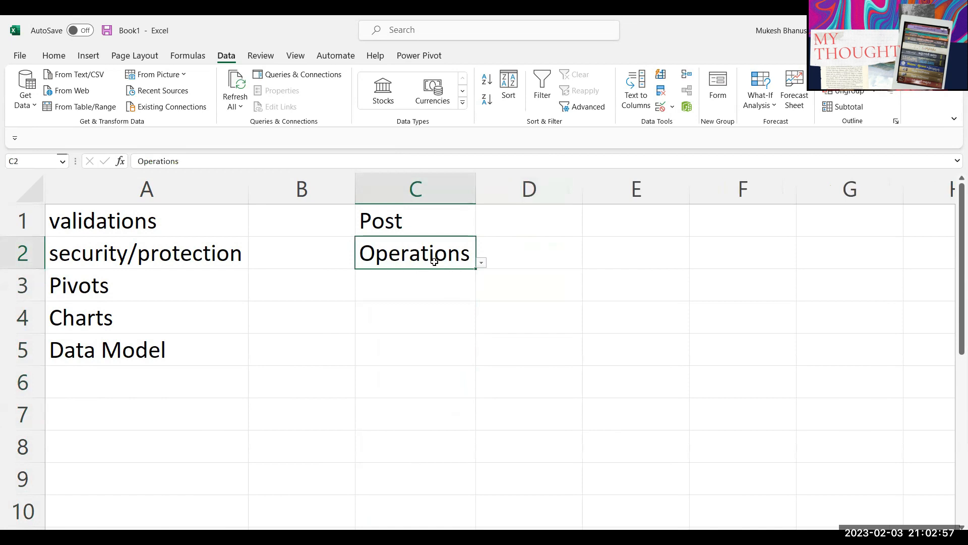
Step: Clear column A and delete the Post heading from C1
{"action": "left_click", "coordinate": [164, 190]}
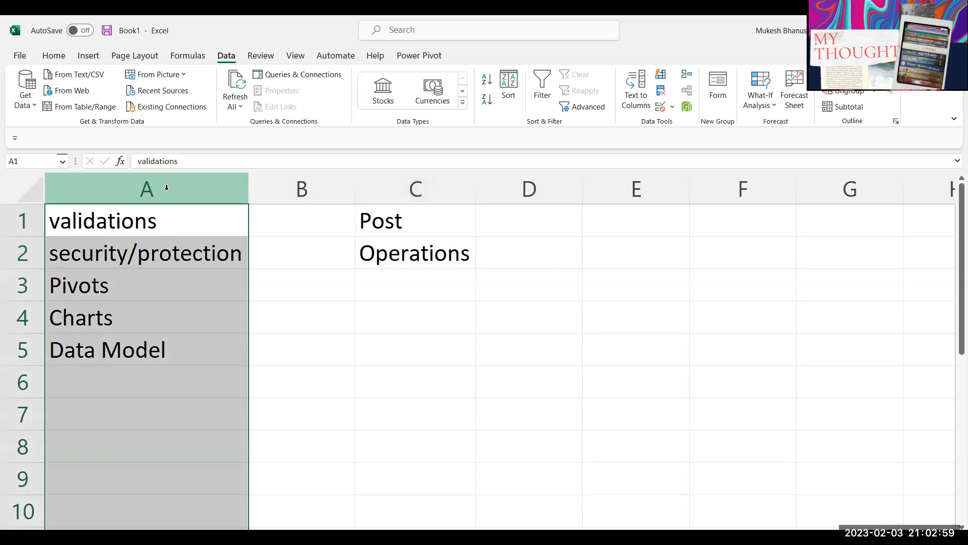
{"action": "key", "text": "Delete"}
{"action": "left_click", "coordinate": [162, 218]}
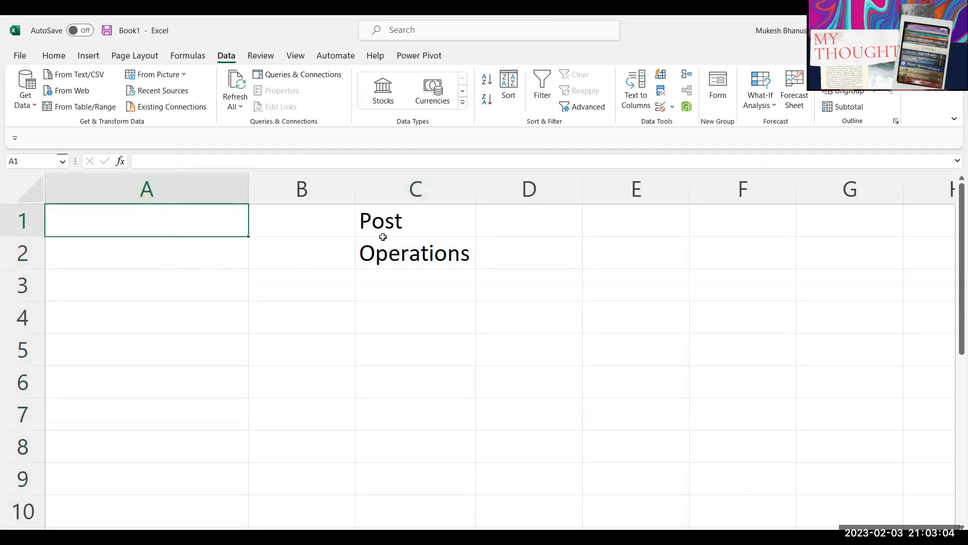
{"action": "left_click", "coordinate": [400, 230]}
{"action": "key", "text": "Delete"}
{"action": "key", "text": "Down"}
{"action": "key", "text": "Up"}
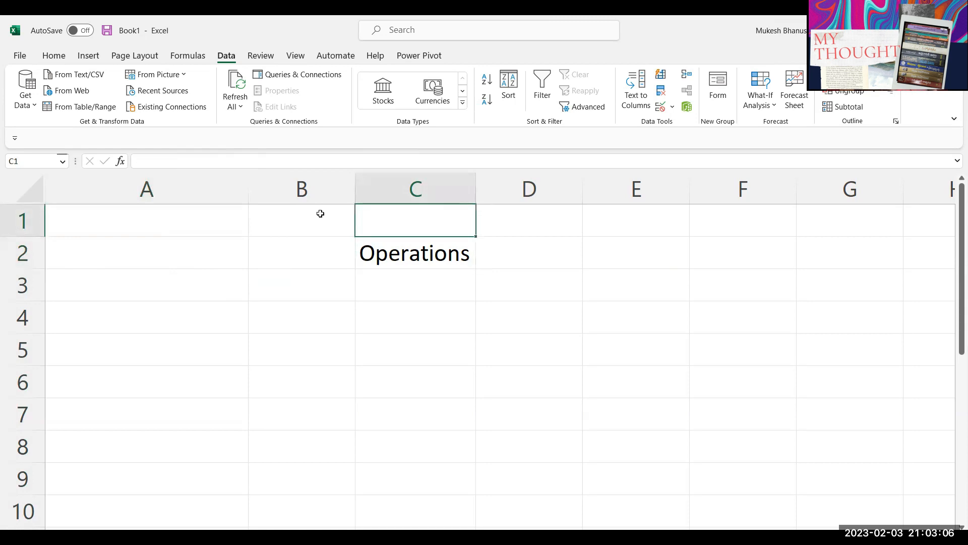
{"action": "left_click", "coordinate": [243, 231]}
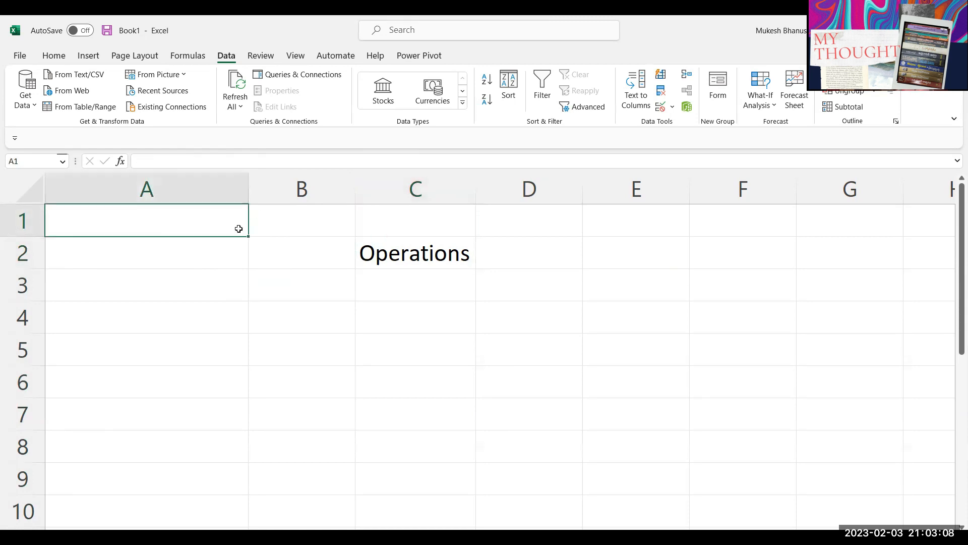
Step: Type Vegetables in A1 followed by Cabbage, Potato, Bringjal and Onion in A2:A5
{"action": "type", "text": "V"}
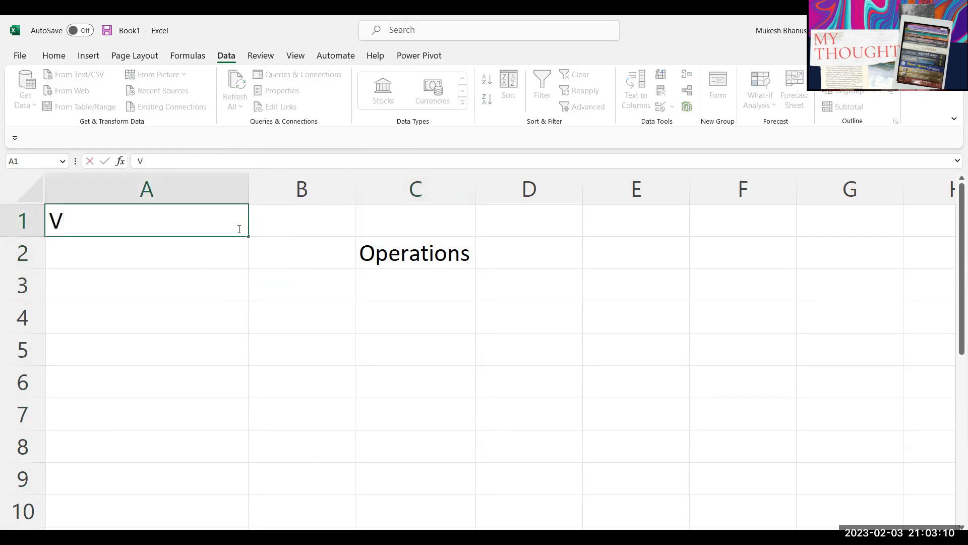
{"action": "type", "text": "egetables"}
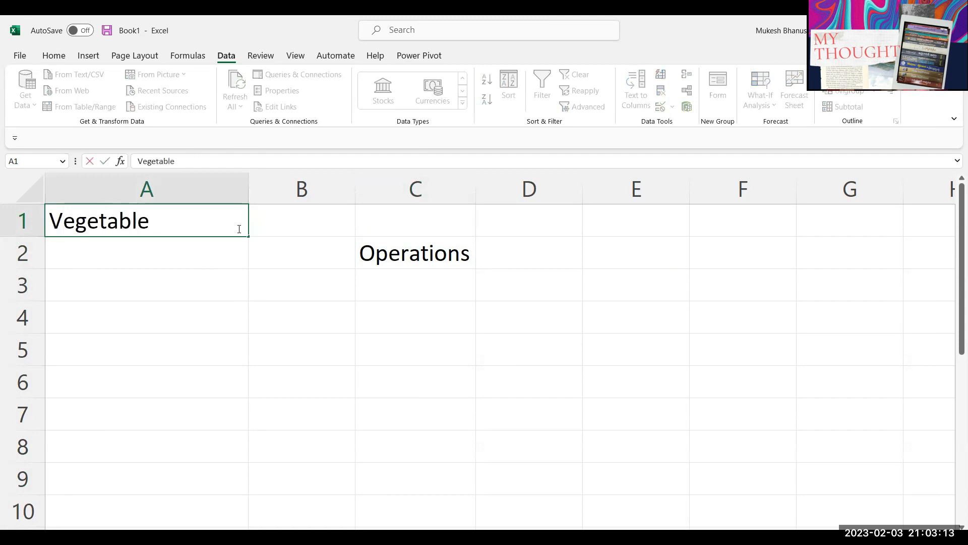
{"action": "key", "text": "Return"}
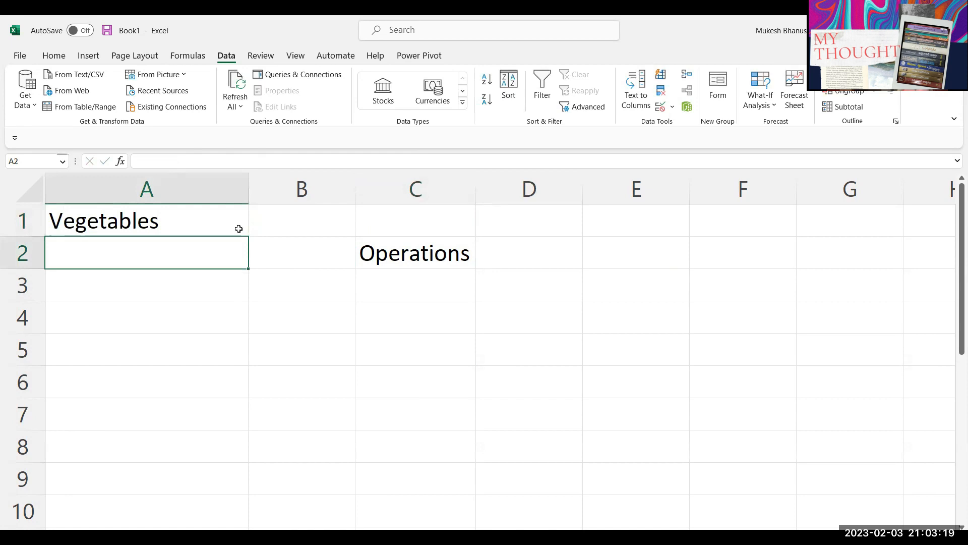
{"action": "type", "text": "Cabbage"}
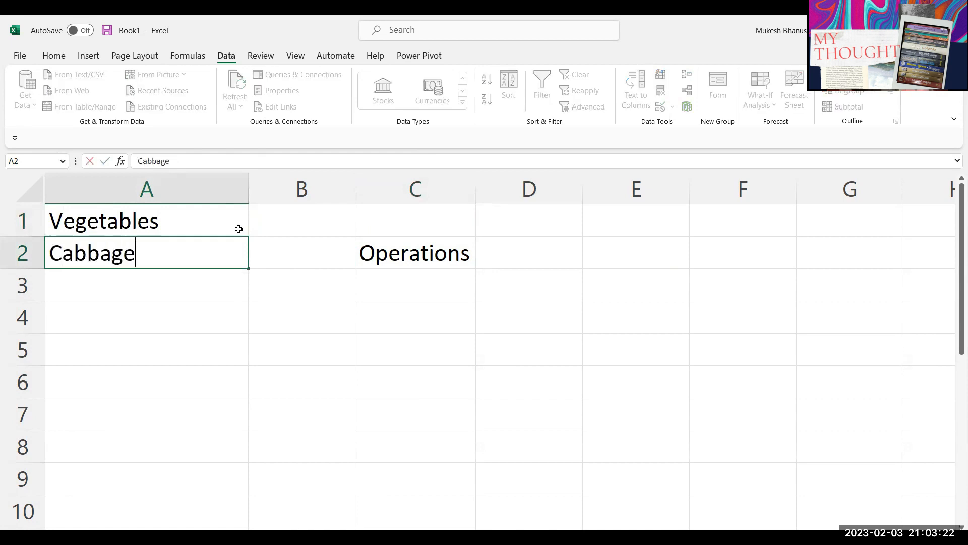
{"action": "key", "text": "Return"}
{"action": "type", "text": "Potat"}
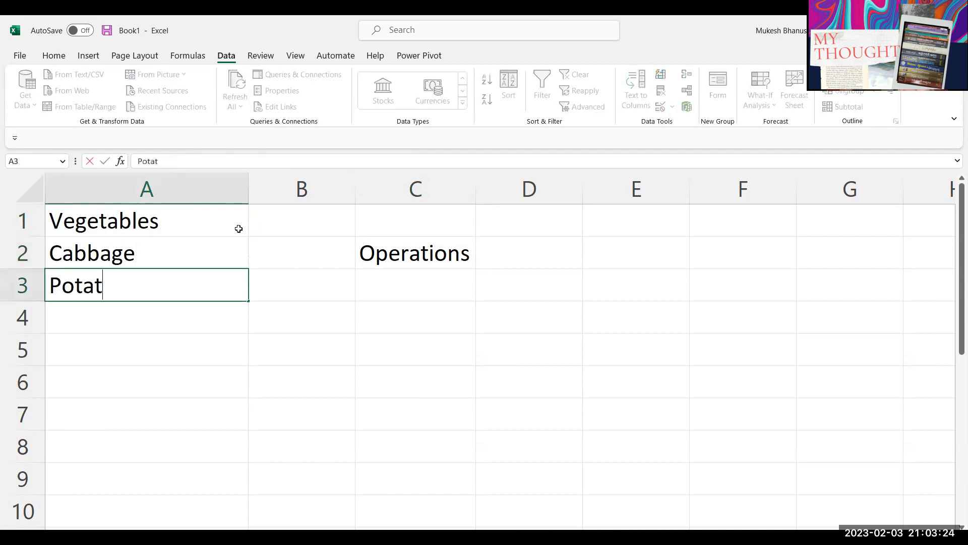
{"action": "type", "text": "to"}
{"action": "key", "text": "BackSpace"}
{"action": "key", "text": "BackSpace"}
{"action": "type", "text": "o"}
{"action": "key", "text": "Return"}
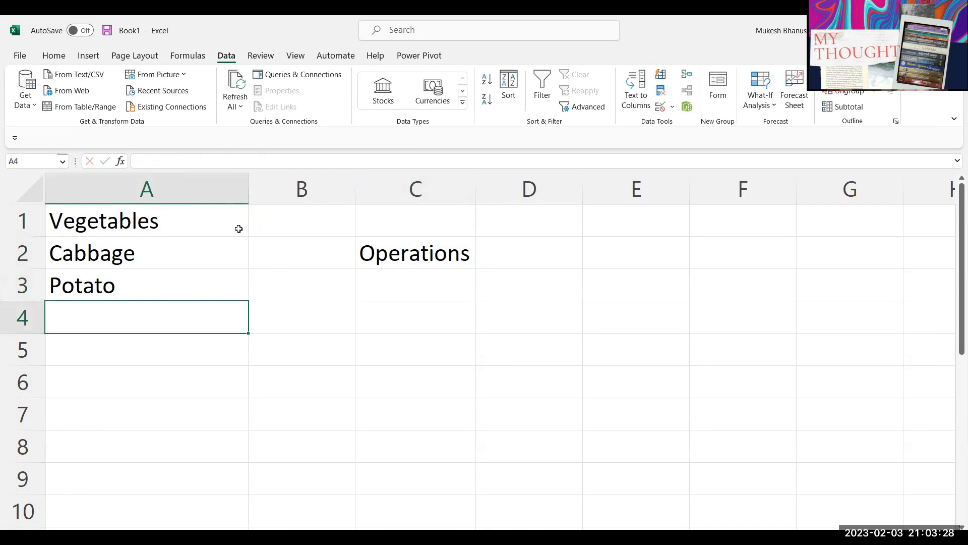
{"action": "type", "text": "Bringjal"}
{"action": "key", "text": "Return"}
{"action": "type", "text": "Omn"}
{"action": "key", "text": "BackSpace"}
{"action": "key", "text": "BackSpace"}
{"action": "key", "text": "BackSpace"}
{"action": "type", "text": "Onion"}
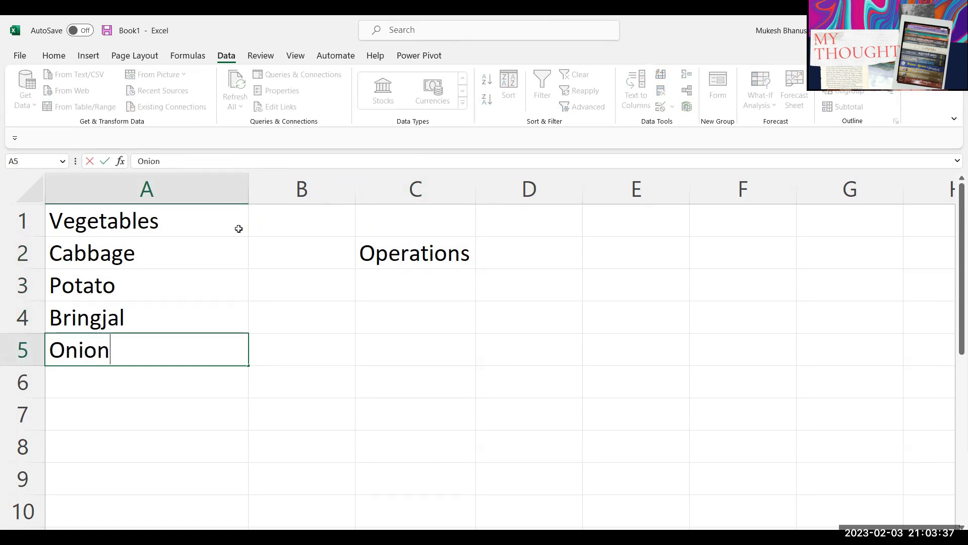
{"action": "key", "text": "Return"}
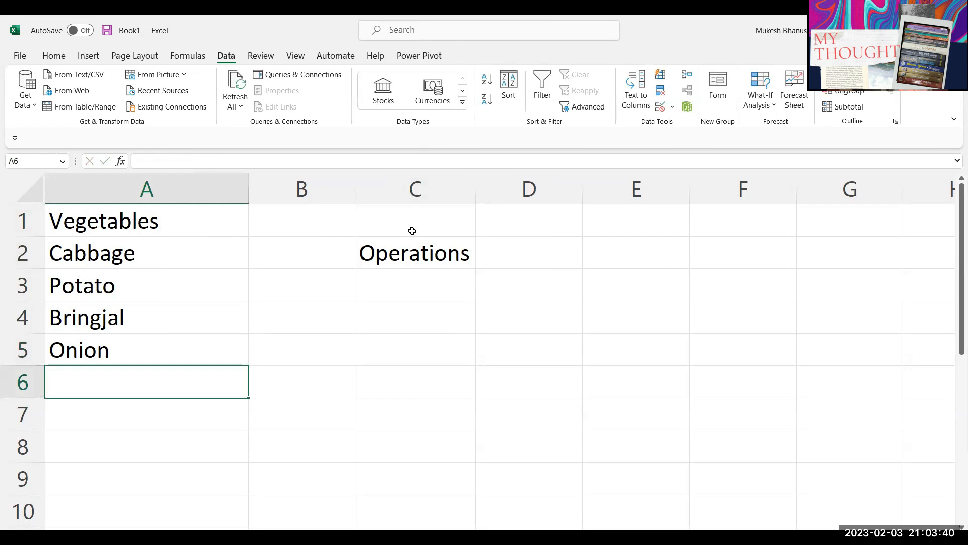
Step: Enter the heading Veg in cell C1
{"action": "left_click", "coordinate": [419, 257]}
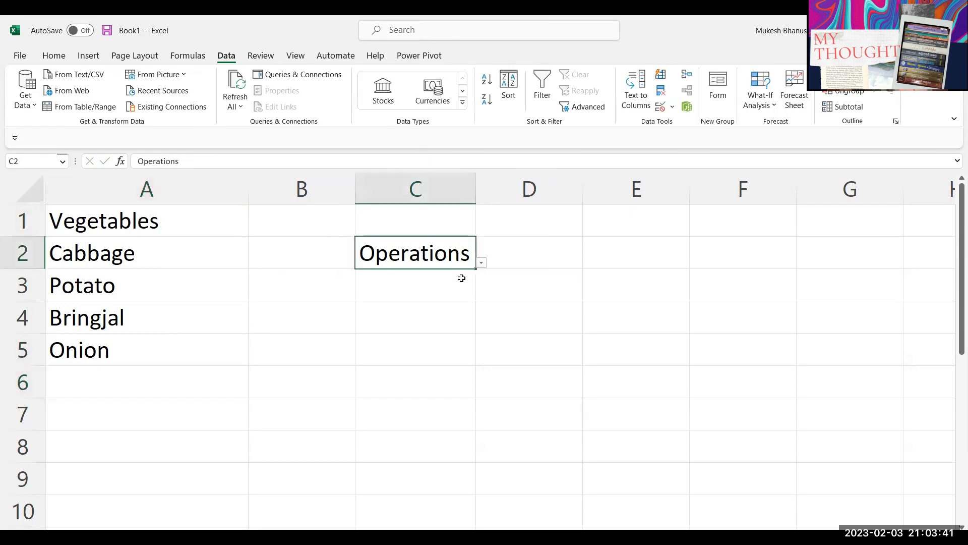
{"action": "left_click", "coordinate": [426, 232]}
{"action": "left_click", "coordinate": [421, 256]}
{"action": "left_click", "coordinate": [426, 229]}
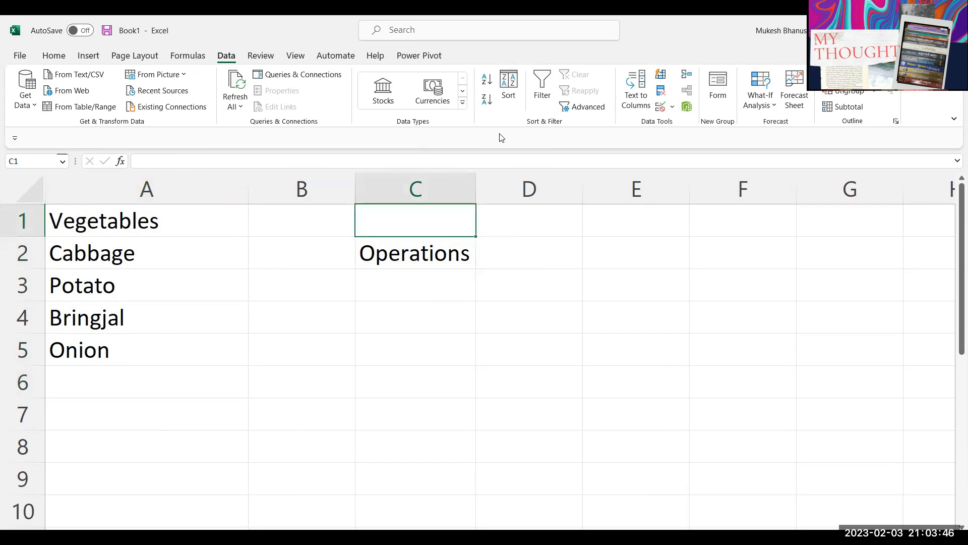
{"action": "type", "text": "B"}
{"action": "type", "text": "eg"}
{"action": "key", "text": "BackSpace"}
{"action": "key", "text": "BackSpace"}
{"action": "key", "text": "BackSpace"}
{"action": "type", "text": "Veg"}
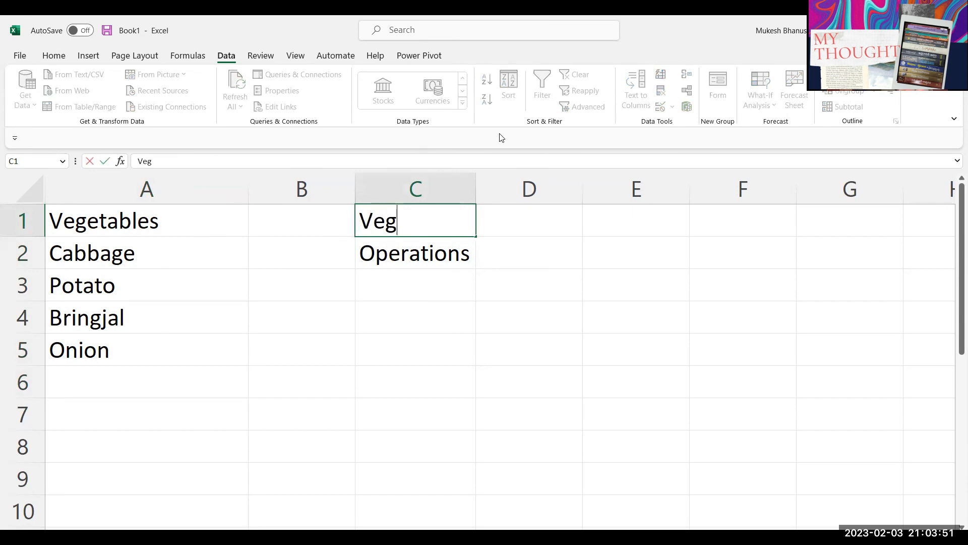
{"action": "key", "text": "Return"}
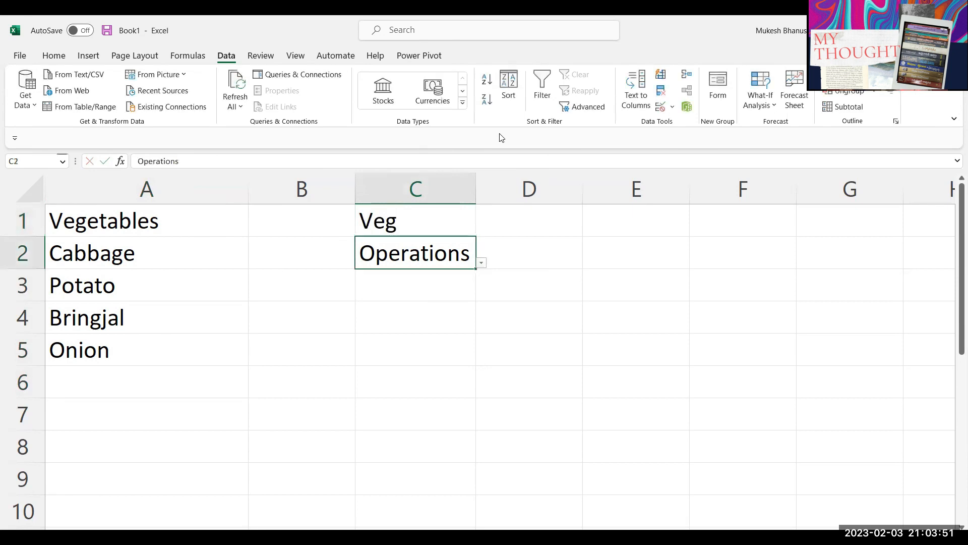
Step: Give C2 a List validation sourced from $A$2:$A$5, then delete its old Operations text
{"action": "left_click", "coordinate": [660, 109]}
{"action": "left_click", "coordinate": [132, 333]}
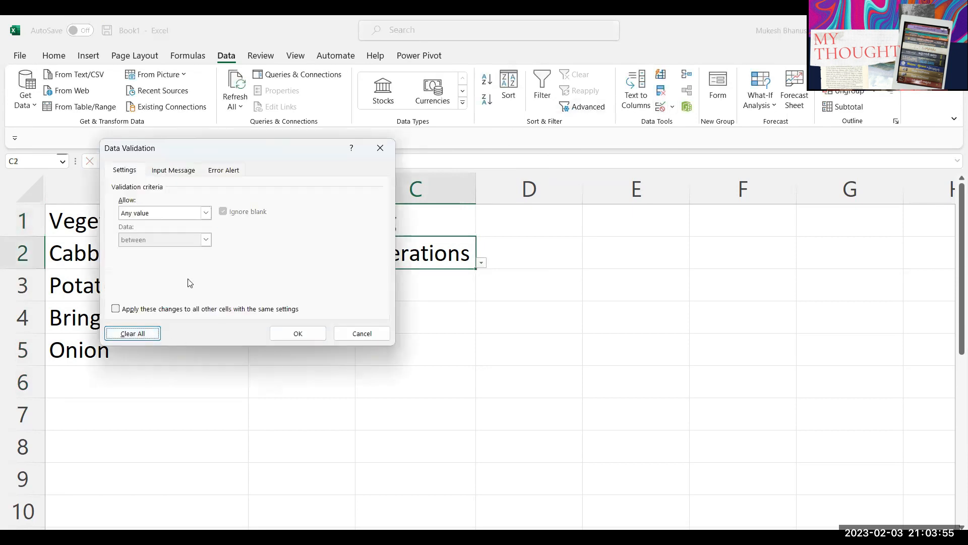
{"action": "left_click_drag", "start_coordinate": [191, 157], "coordinate": [465, 310]}
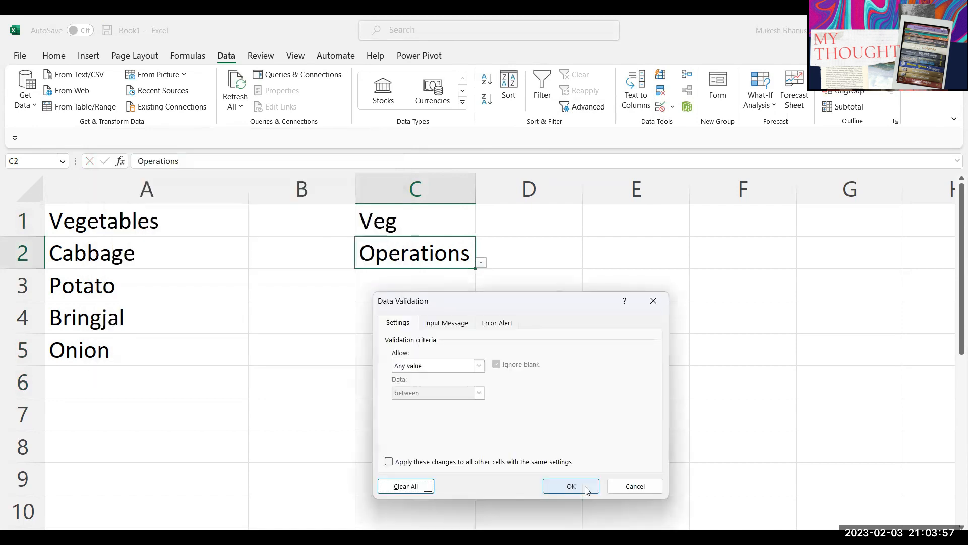
{"action": "left_click", "coordinate": [411, 366]}
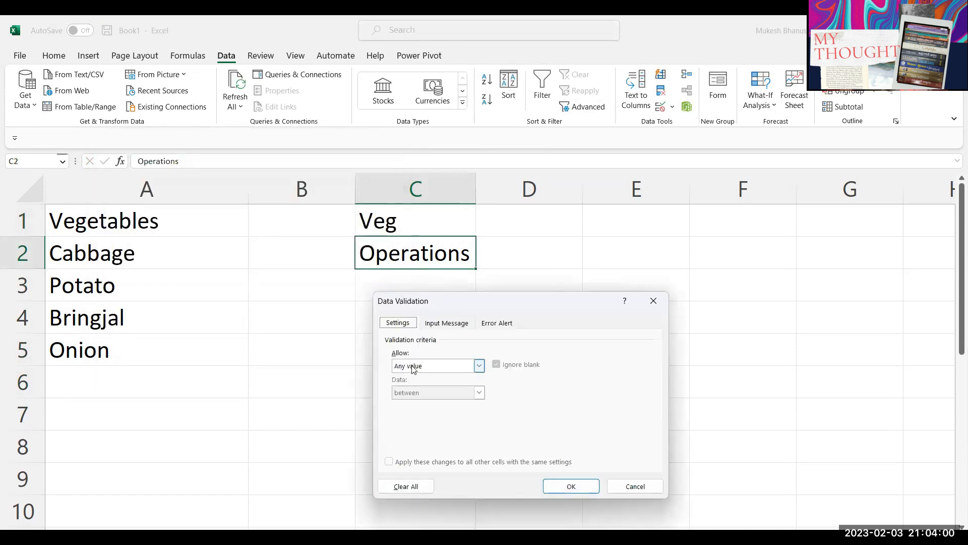
{"action": "left_click", "coordinate": [407, 403]}
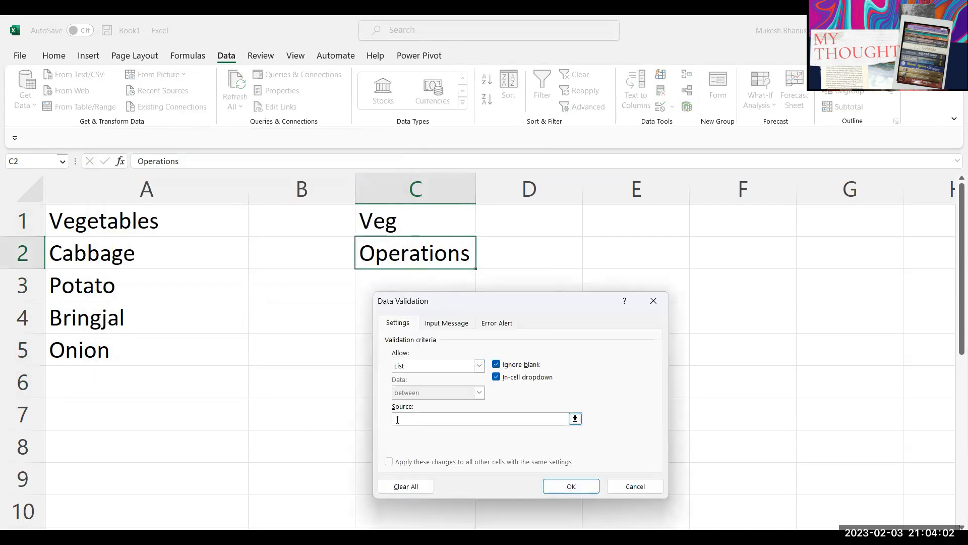
{"action": "left_click", "coordinate": [119, 253]}
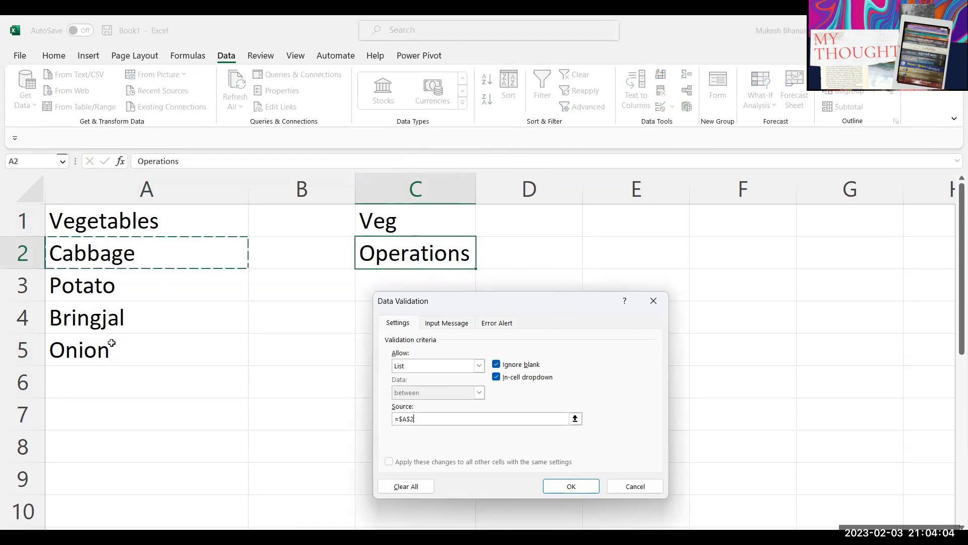
{"action": "left_click_drag", "start_coordinate": [129, 342], "coordinate": [126, 335]}
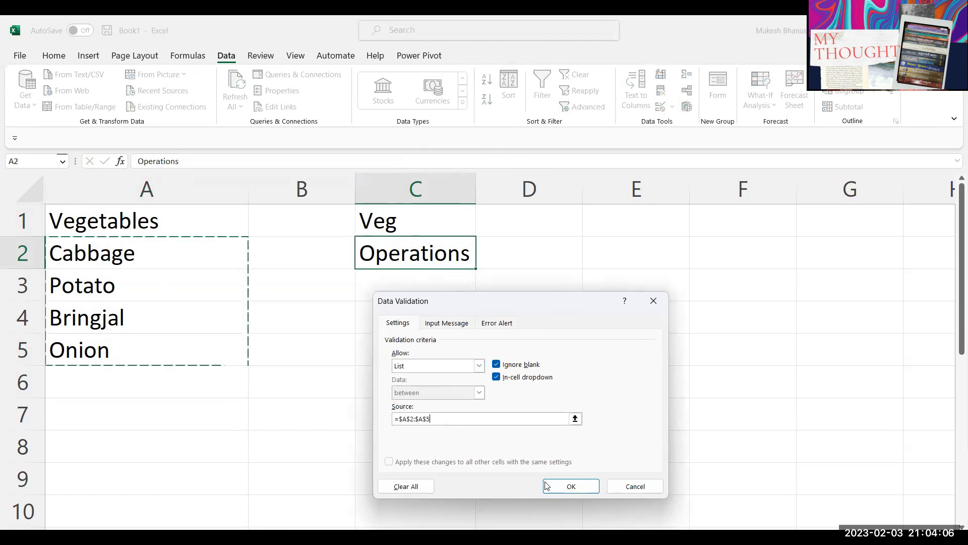
{"action": "left_click", "coordinate": [565, 487]}
{"action": "left_click", "coordinate": [482, 263]}
{"action": "left_click", "coordinate": [480, 263]}
{"action": "key", "text": "Delete"}
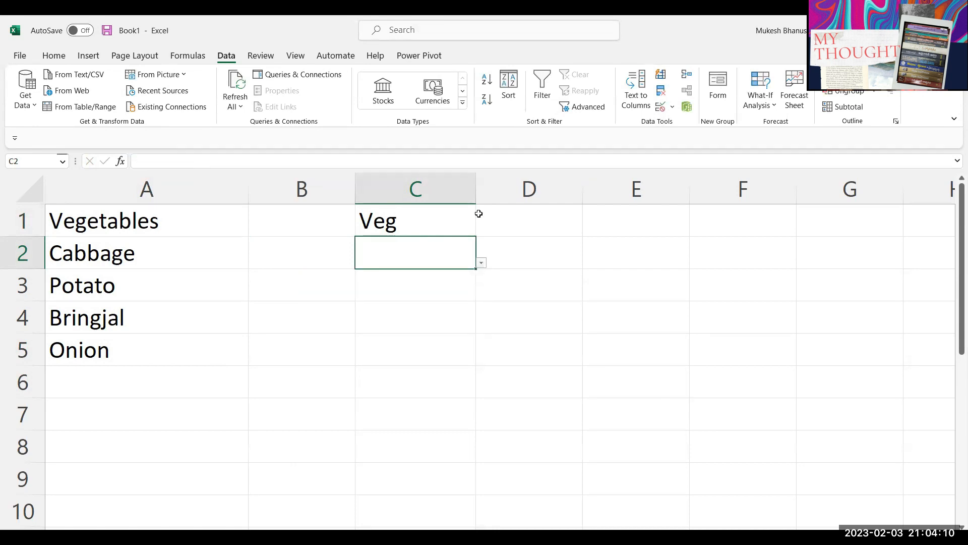
Step: Pick Potato in C2, fill it down to C5, then clear C3:C5
{"action": "left_click", "coordinate": [481, 262]}
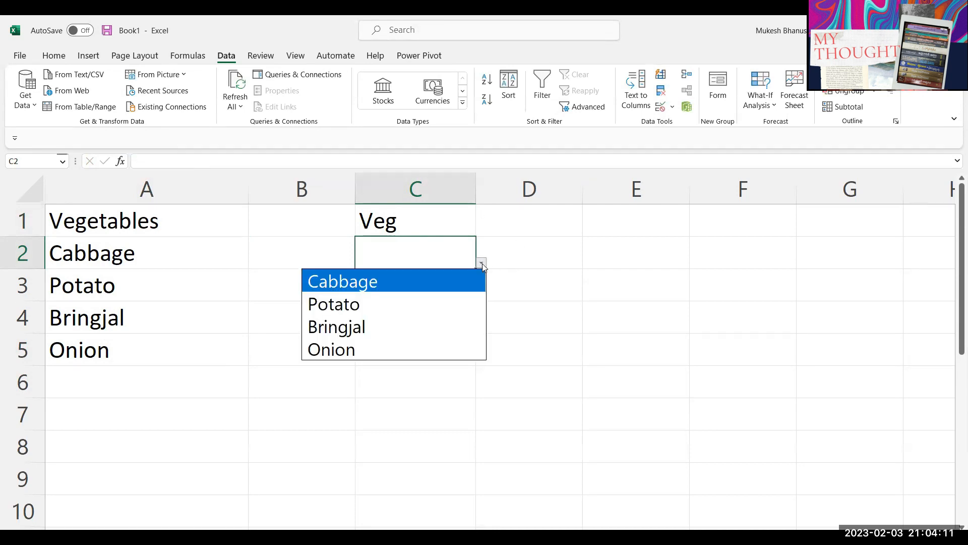
{"action": "left_click", "coordinate": [379, 309]}
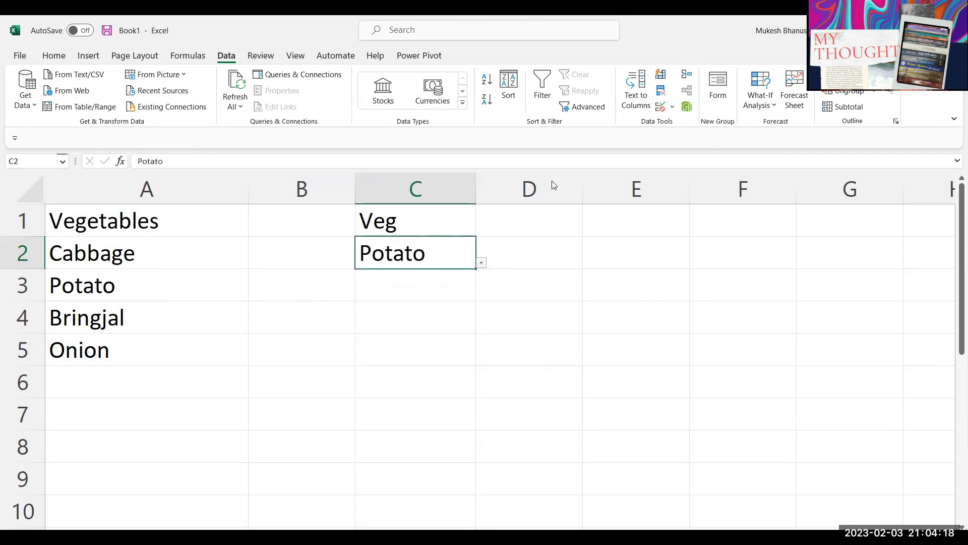
{"action": "left_click_drag", "start_coordinate": [476, 269], "coordinate": [473, 346]}
{"action": "left_click_drag", "start_coordinate": [425, 285], "coordinate": [422, 339]}
{"action": "key", "text": "Delete"}
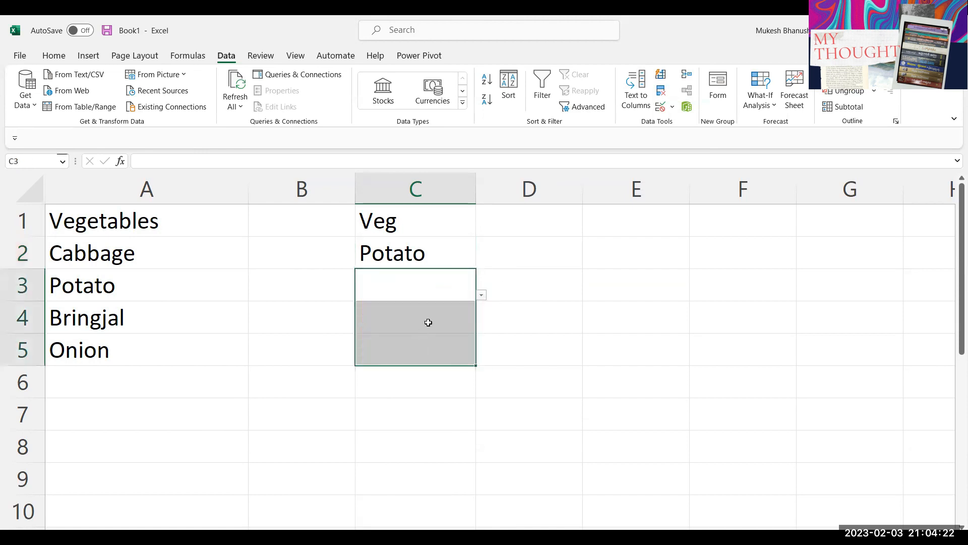
Step: Choose Potato in C3 and Bringjal in C4 from the vegetable dropdown
{"action": "left_click", "coordinate": [425, 280]}
{"action": "left_click", "coordinate": [481, 295]}
{"action": "left_click", "coordinate": [371, 339]}
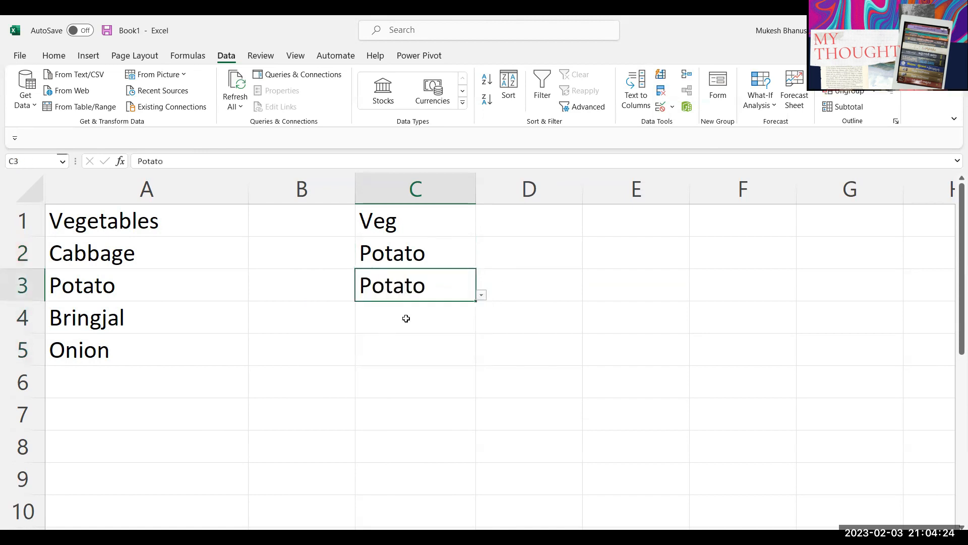
{"action": "left_click", "coordinate": [406, 318]}
{"action": "left_click", "coordinate": [481, 328]}
{"action": "left_click", "coordinate": [398, 390]}
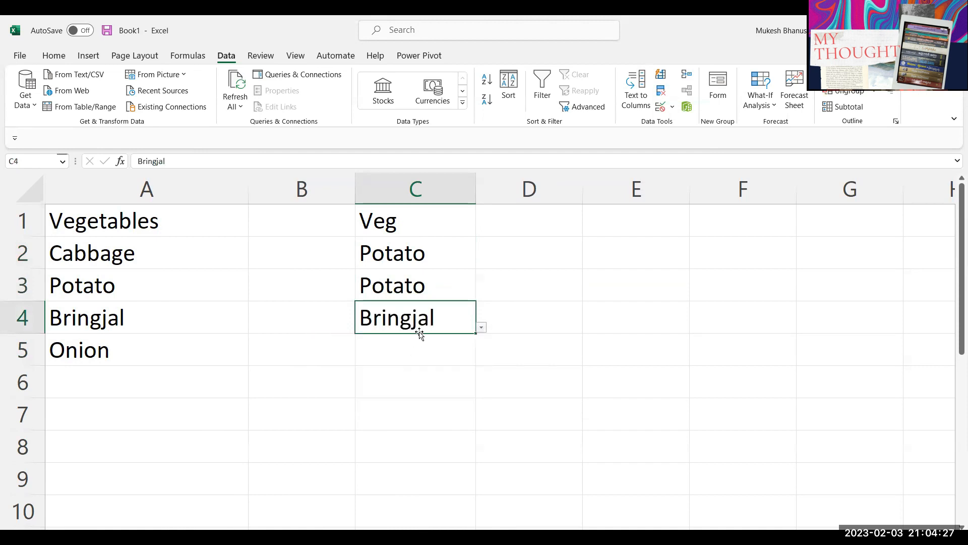
Step: Add Tomato in A6 and open C5's vegetable dropdown
{"action": "left_click", "coordinate": [132, 385]}
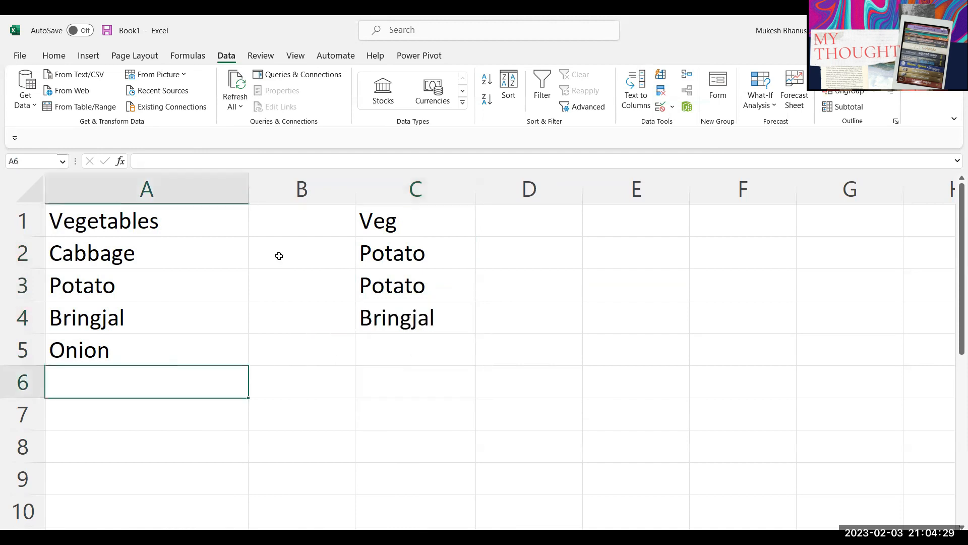
{"action": "type", "text": "Toa"}
{"action": "key", "text": "BackSpace"}
{"action": "type", "text": "n"}
{"action": "key", "text": "BackSpace"}
{"action": "type", "text": "mato"}
{"action": "key", "text": "Return"}
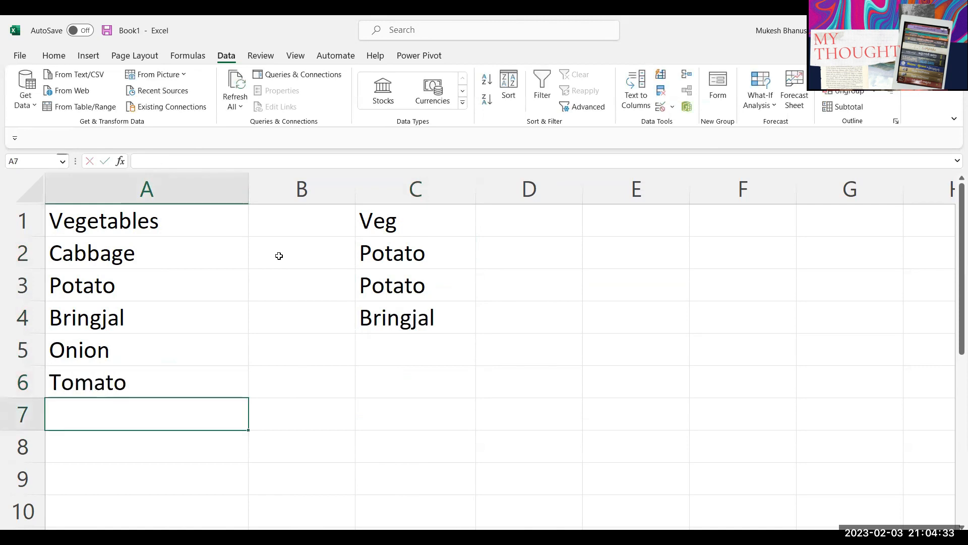
{"action": "left_click", "coordinate": [405, 348]}
{"action": "left_click", "coordinate": [482, 360]}
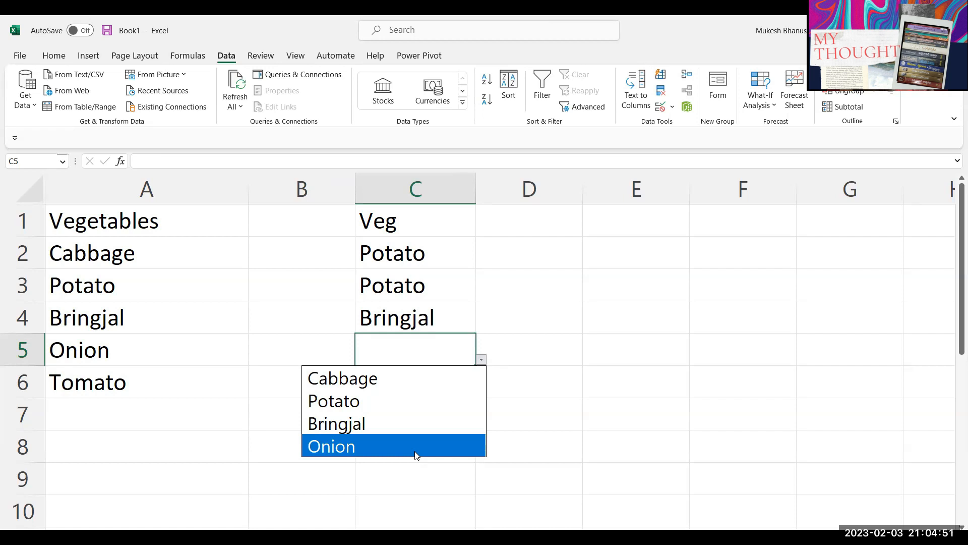
Step: Reopen the C2 vegetable dropdown and keep Potato as its value
{"action": "key", "text": "Escape"}
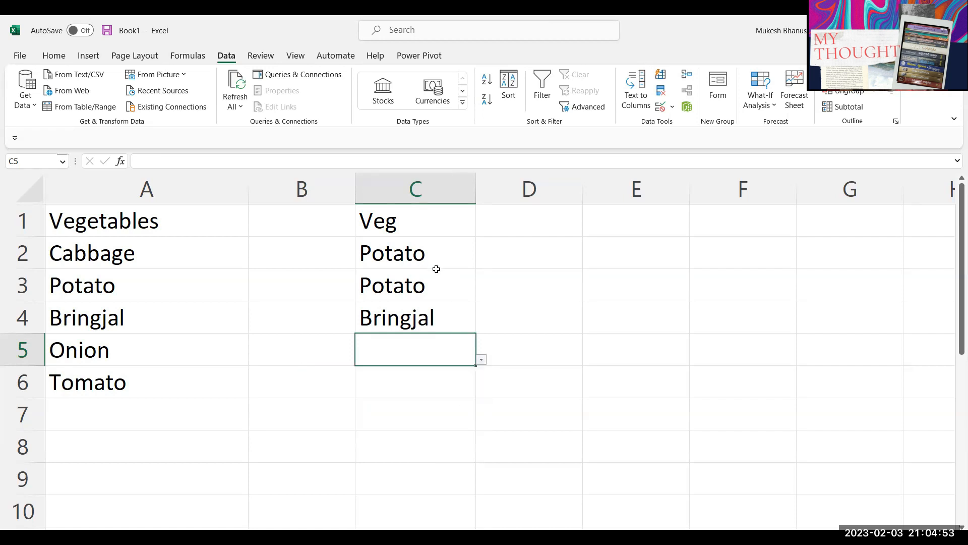
{"action": "left_click", "coordinate": [413, 245]}
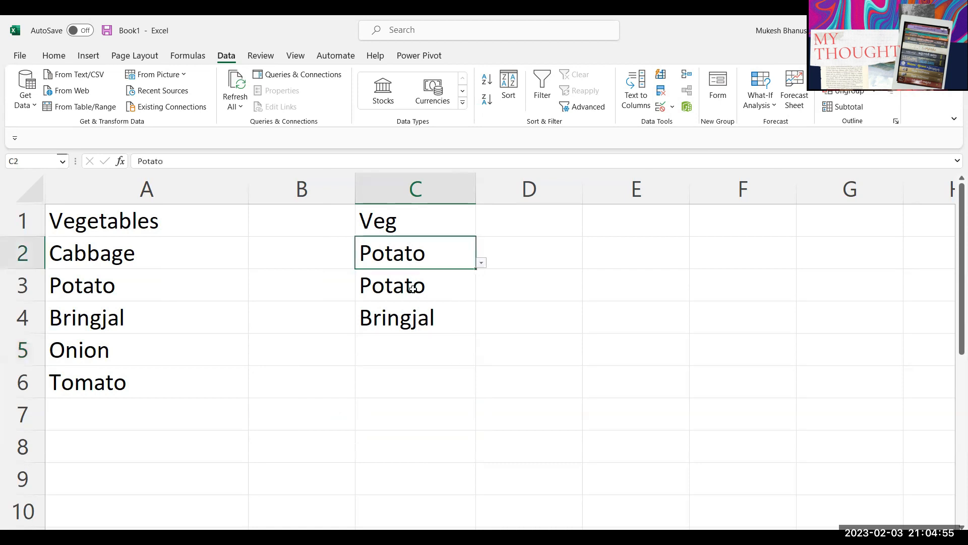
{"action": "left_click", "coordinate": [481, 262]}
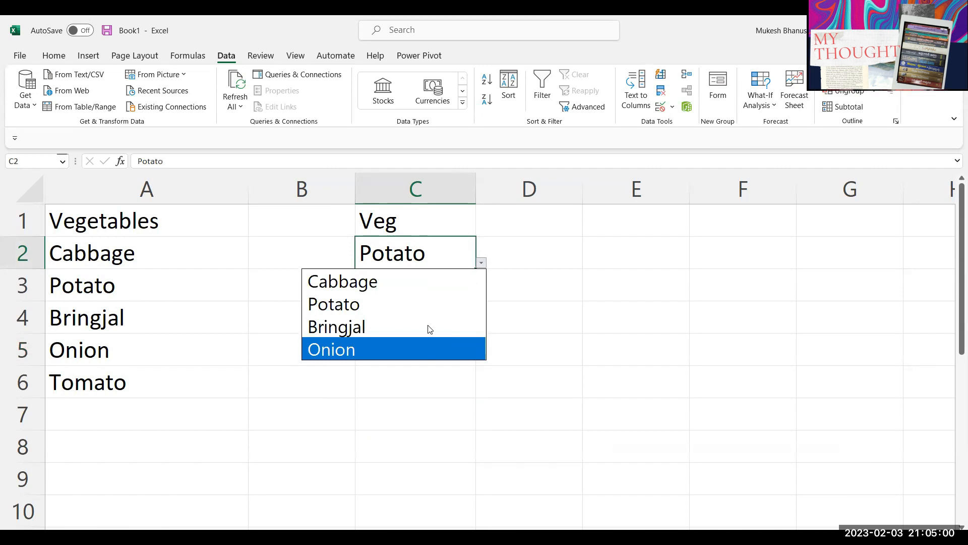
{"action": "left_click", "coordinate": [406, 302]}
{"action": "left_click", "coordinate": [439, 378]}
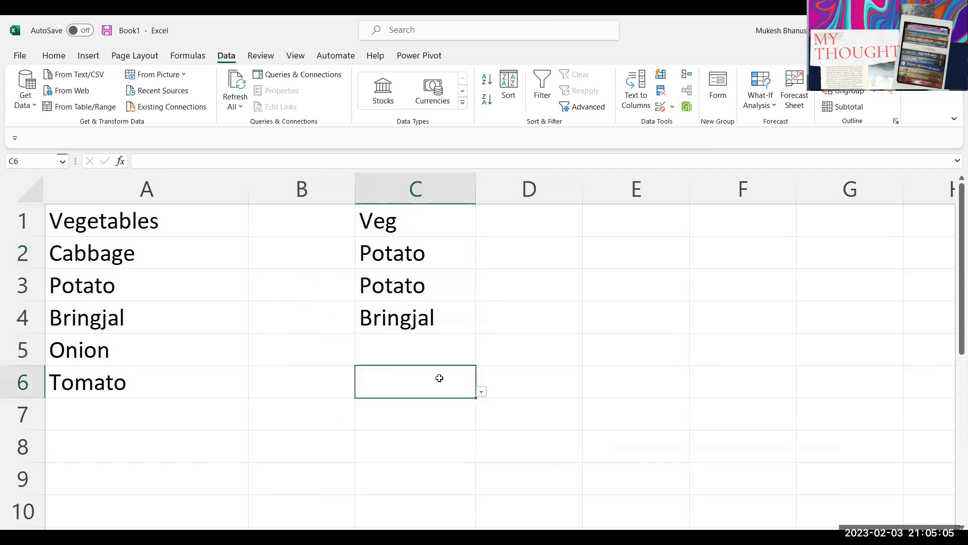
Step: Clear the Veg values in C2:C5 and switch to the ATHARVA PRACTISE DATA workbook
{"action": "left_click_drag", "start_coordinate": [410, 255], "coordinate": [405, 349]}
{"action": "key", "text": "Delete"}
{"action": "left_click", "coordinate": [398, 341]}
{"action": "left_click", "coordinate": [393, 255]}
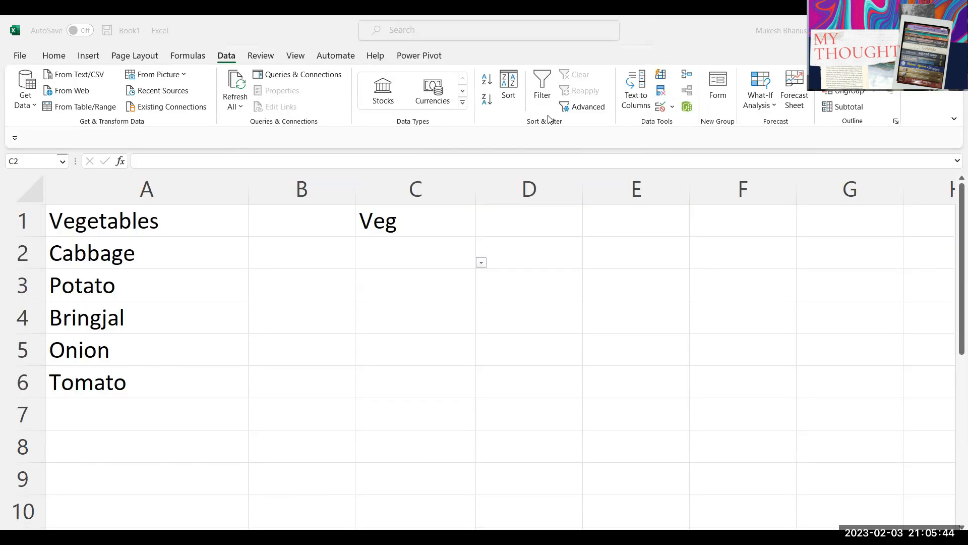
{"action": "key", "text": "alt+Tab"}
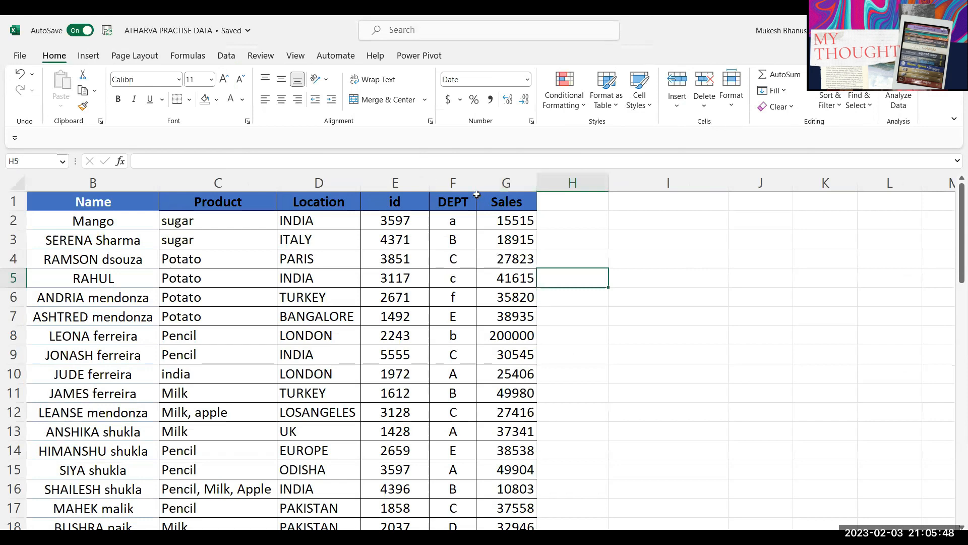
Step: Add a Post header in H1 and replace Mango in B2 with a person's full name
{"action": "left_click", "coordinate": [506, 183]}
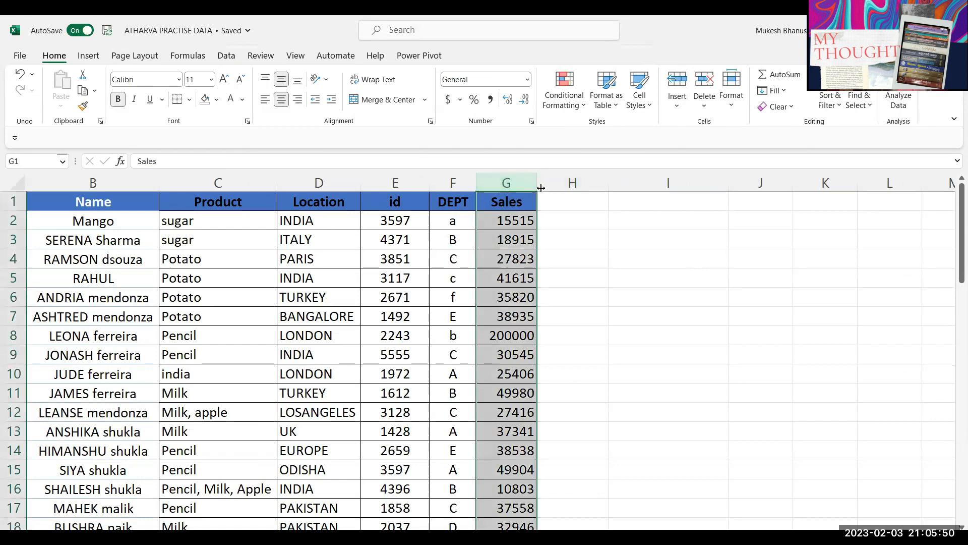
{"action": "left_click", "coordinate": [569, 204]}
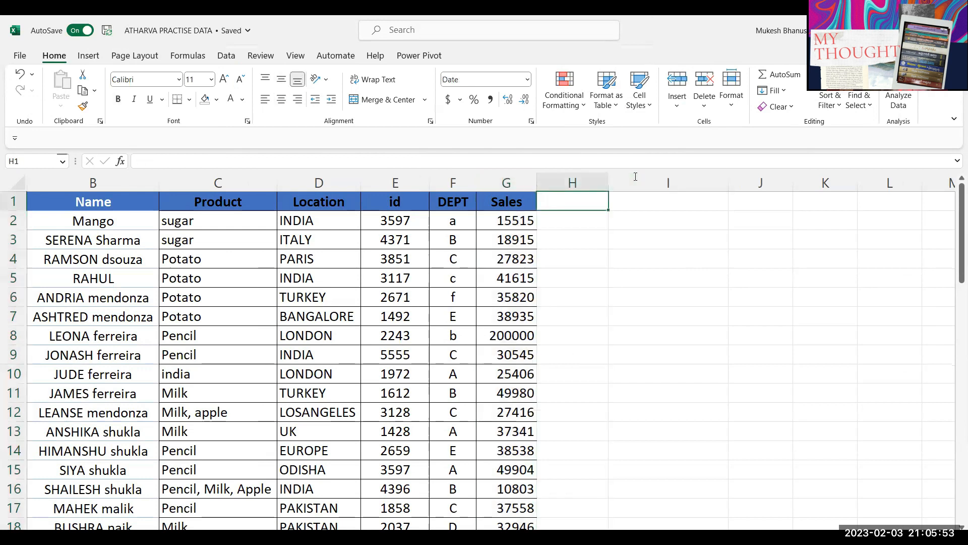
{"action": "type", "text": "Post"}
{"action": "key", "text": "Return"}
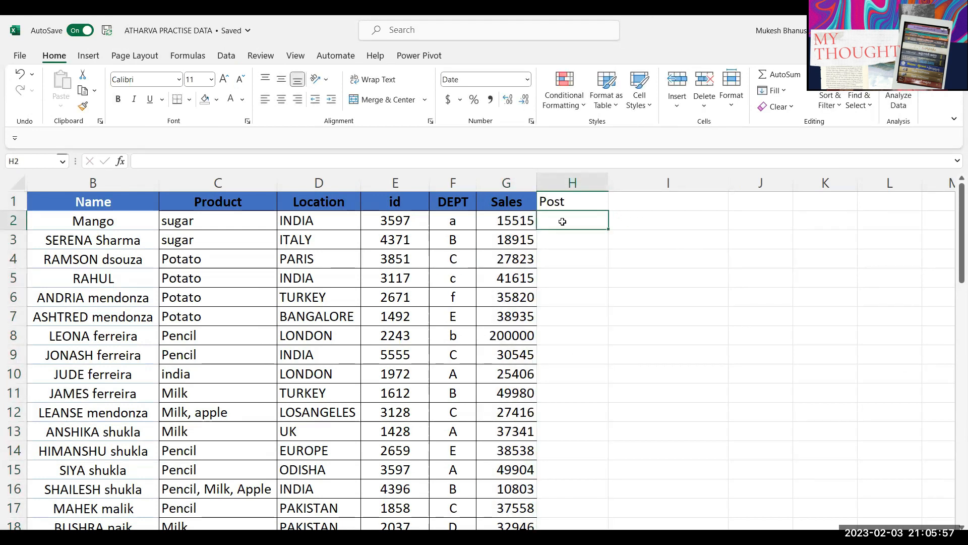
{"action": "left_click", "coordinate": [88, 224]}
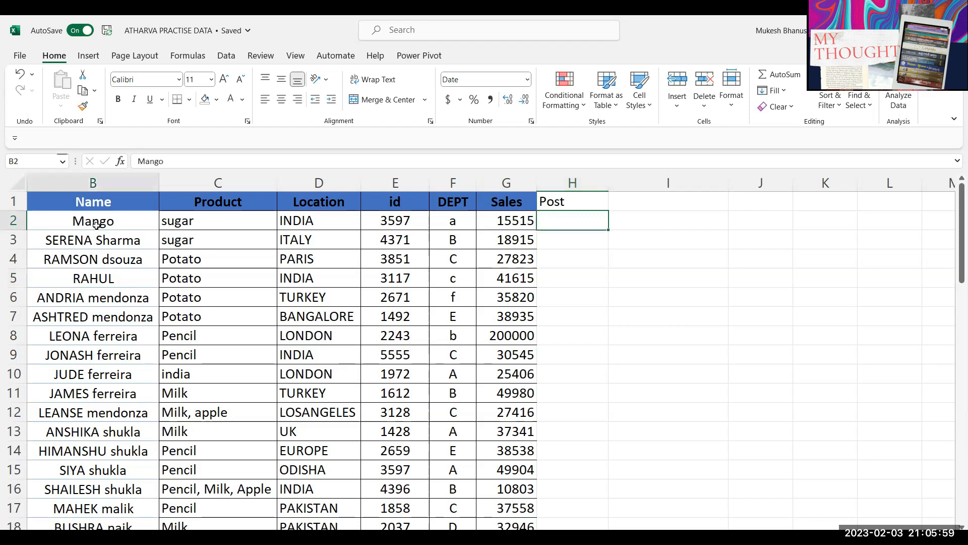
{"action": "type", "text": "Shivan"}
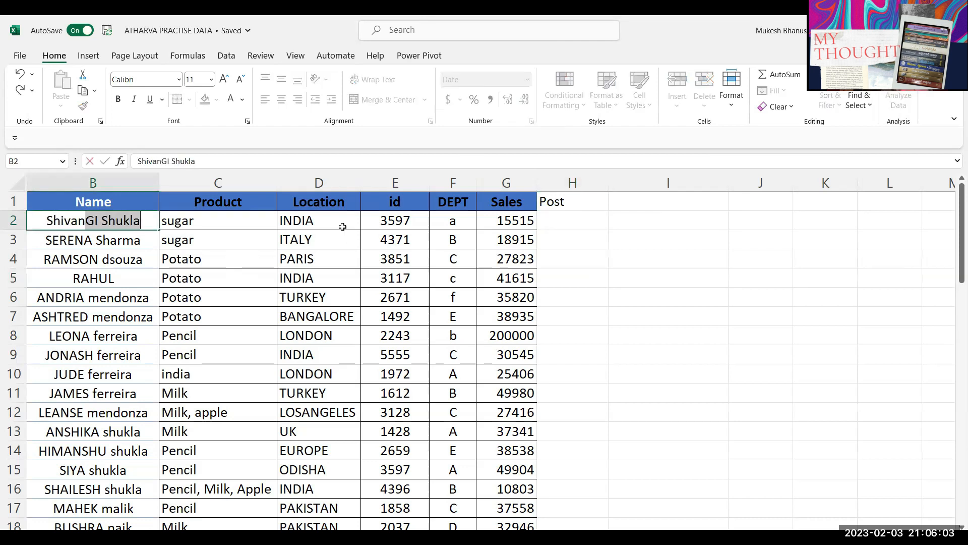
{"action": "key", "text": "Return"}
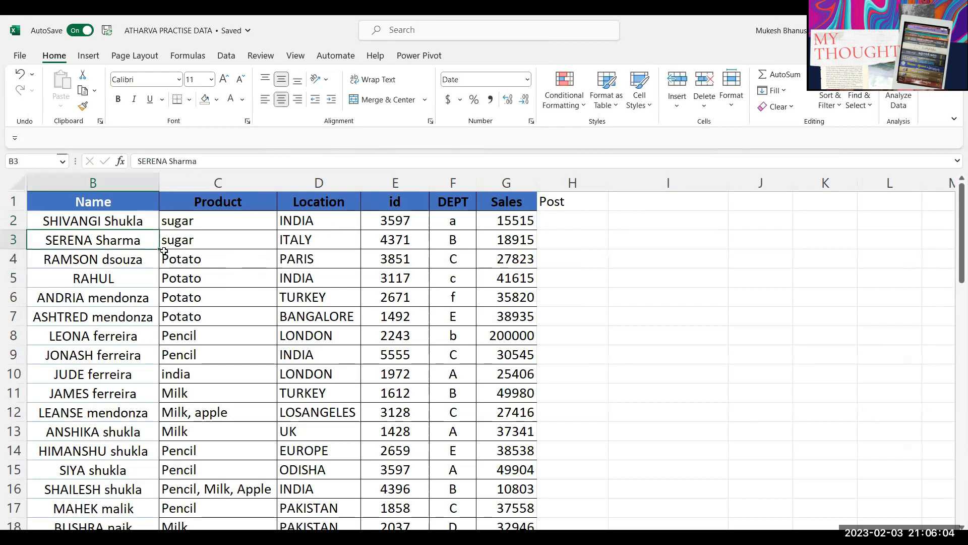
Step: Enter test posts Saless and HRR in H2:H3, then delete both
{"action": "left_click", "coordinate": [554, 225]}
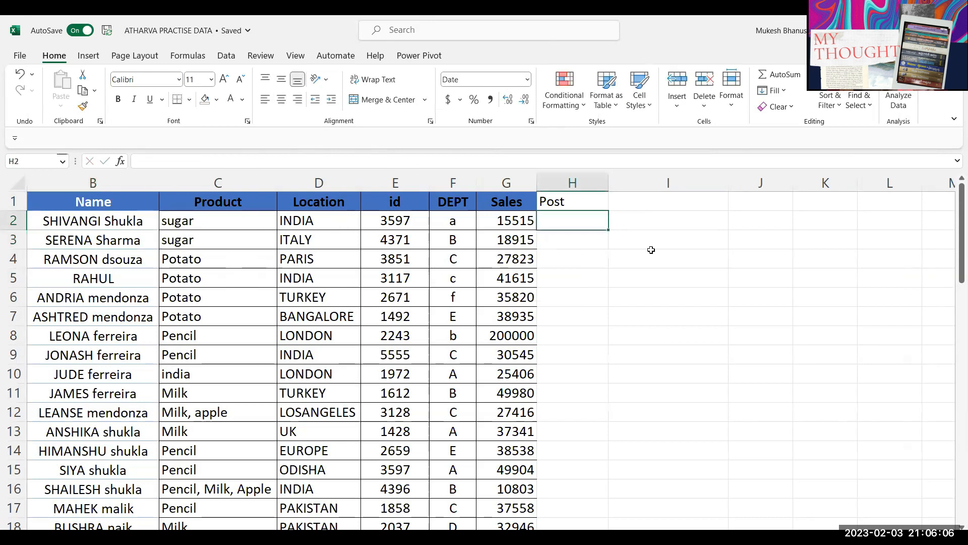
{"action": "left_click", "coordinate": [567, 246]}
{"action": "left_click", "coordinate": [573, 225]}
{"action": "type", "text": "Sal"}
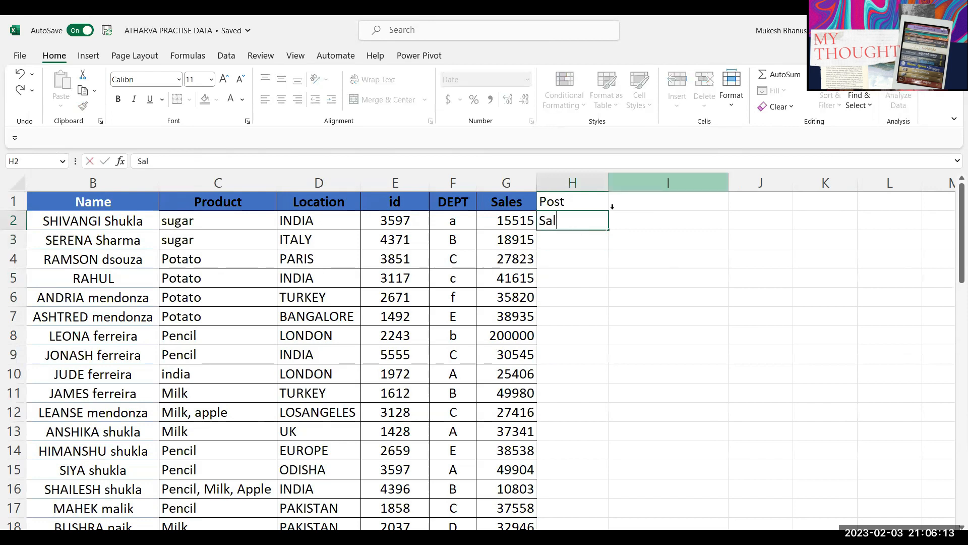
{"action": "type", "text": "ess"}
{"action": "key", "text": "Return"}
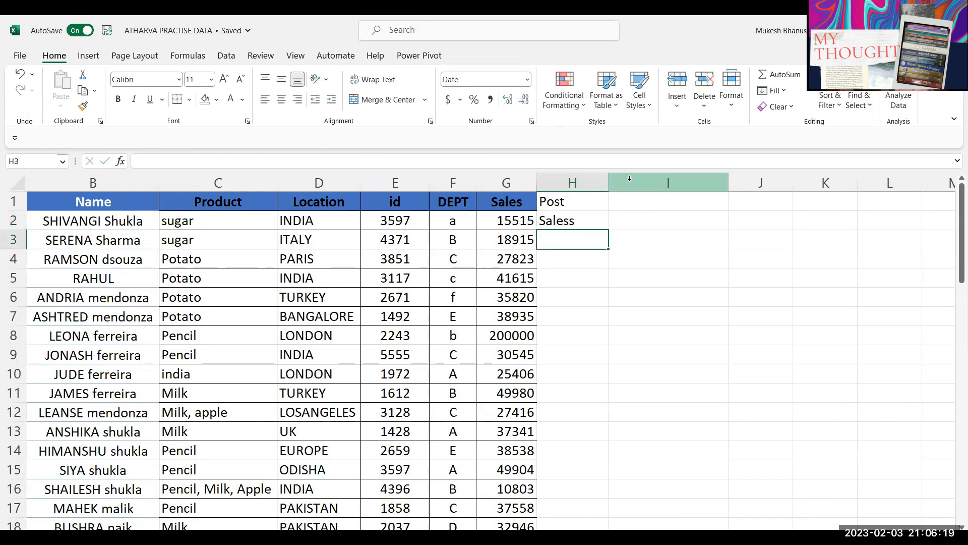
{"action": "type", "text": "HRR"}
{"action": "key", "text": "Return"}
{"action": "key", "text": "Up"}
{"action": "key", "text": "Delete"}
{"action": "key", "text": "Up"}
{"action": "key", "text": "Delete"}
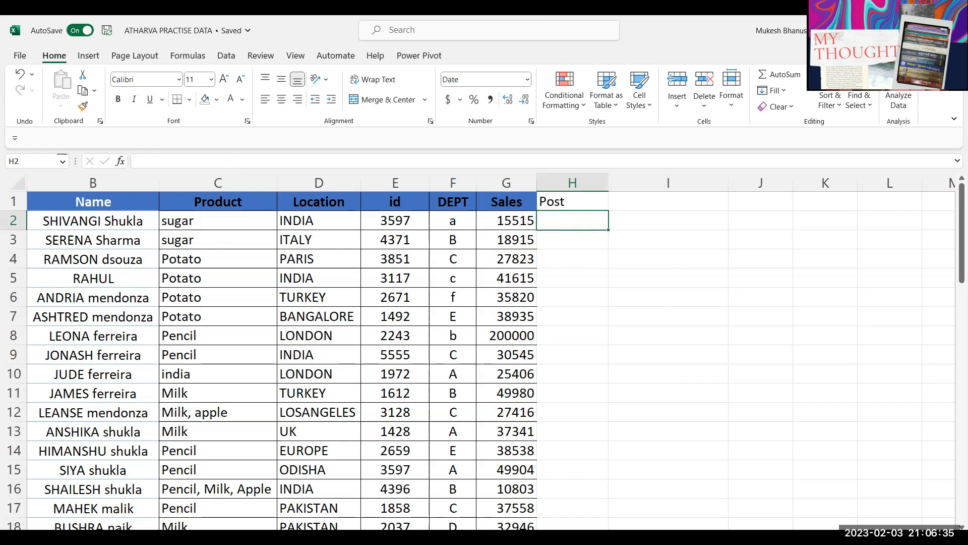
Step: Switch away and back to the practise data workbook, reselecting H2
{"action": "key", "text": "alt+Tab"}
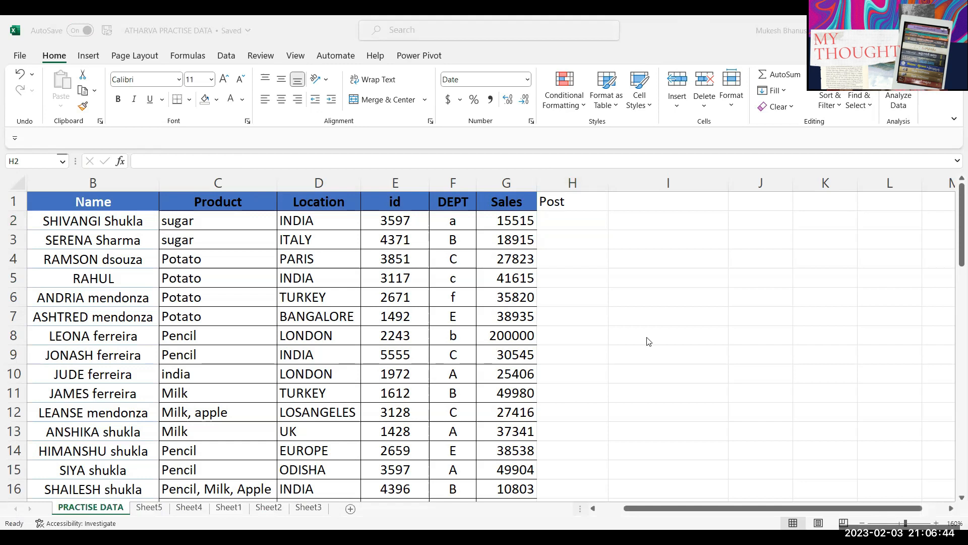
{"action": "key", "text": "alt+Tab"}
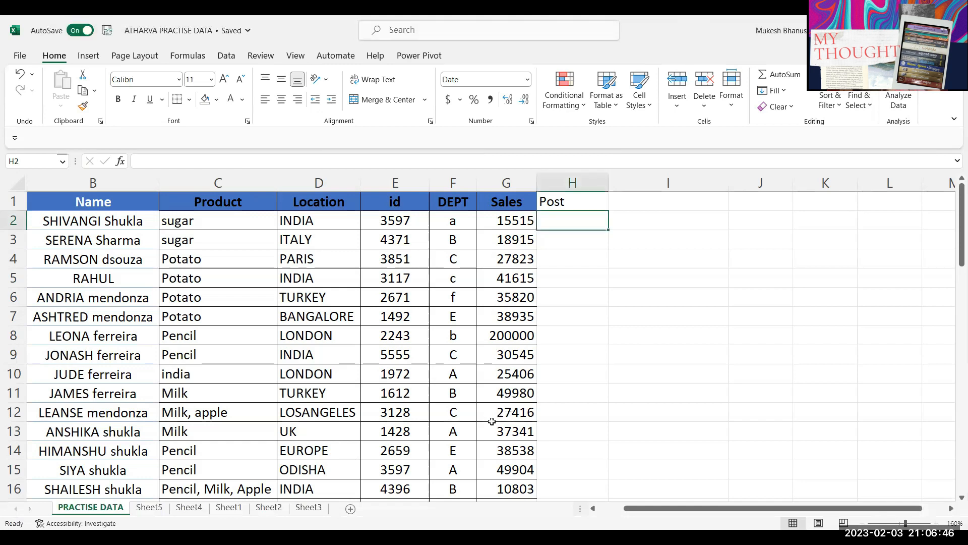
{"action": "left_click", "coordinate": [571, 240]}
{"action": "left_click", "coordinate": [565, 223]}
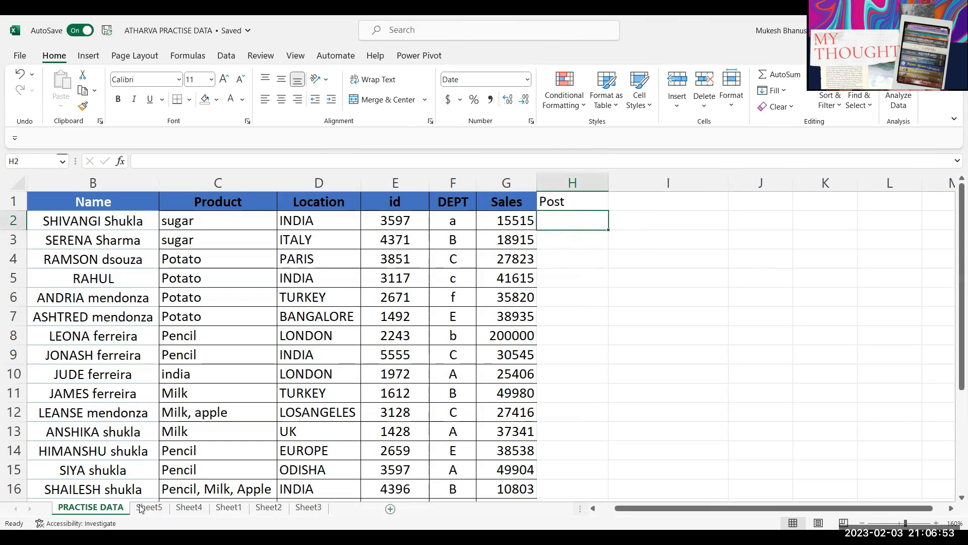
Step: Add a new worksheet with a post header in A1 and HR in A2
{"action": "left_click", "coordinate": [390, 508]}
{"action": "scroll", "coordinate": [109, 328], "scroll_direction": "up", "scroll_amount": 3}
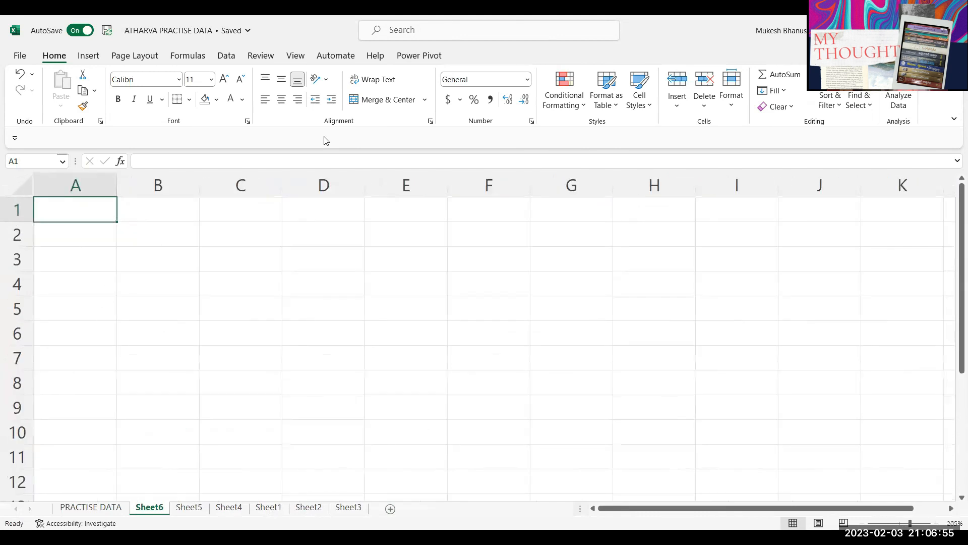
{"action": "type", "text": "post"}
{"action": "key", "text": "Tab"}
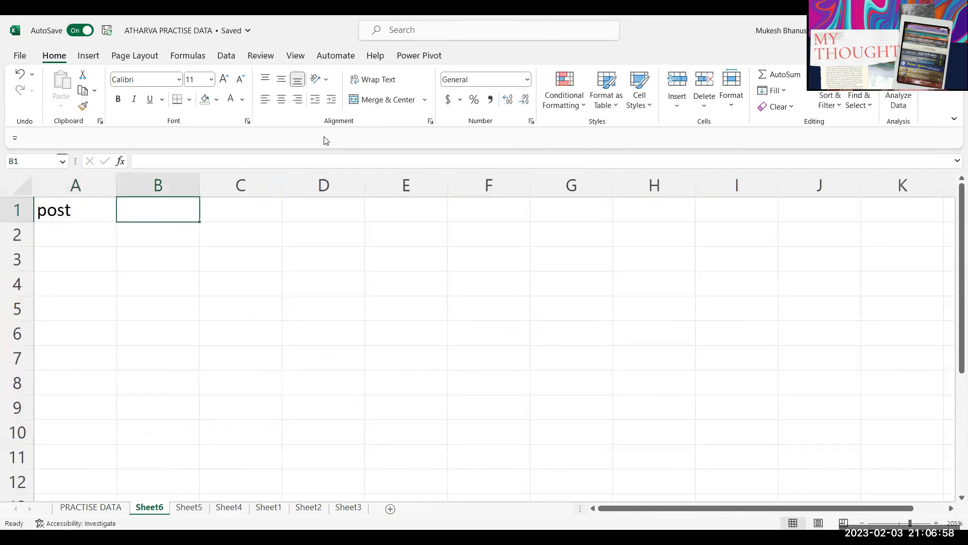
{"action": "left_click_drag", "start_coordinate": [81, 209], "coordinate": [322, 211]}
{"action": "left_click", "coordinate": [94, 240]}
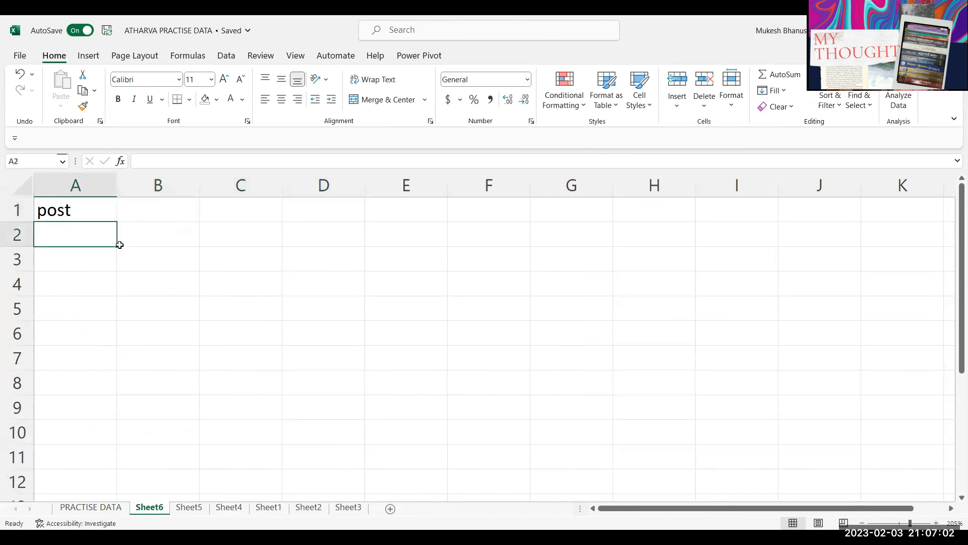
{"action": "type", "text": "HR"}
{"action": "key", "text": "Tab"}
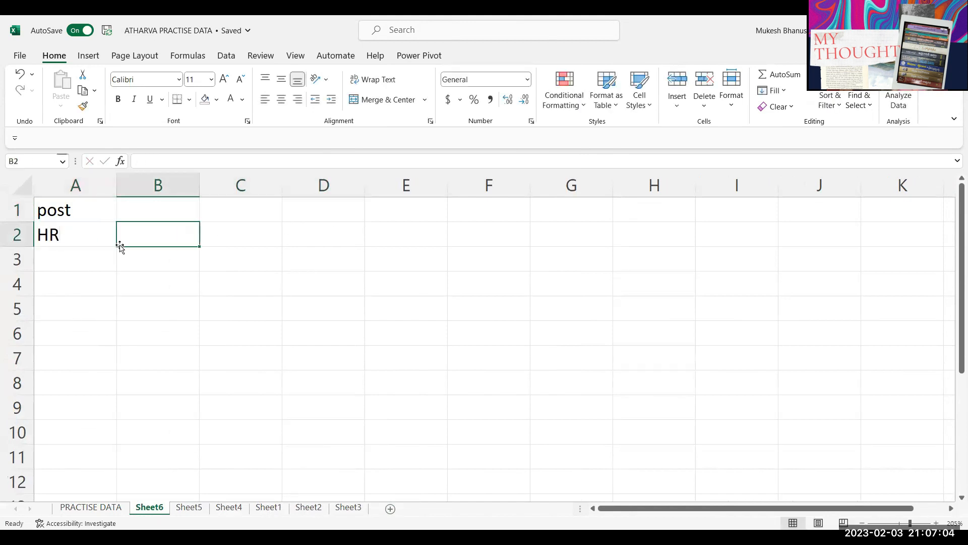
Step: Add Dept and Incentives headers in B1 and C1
{"action": "key", "text": "Up"}
{"action": "type", "text": "Dept"}
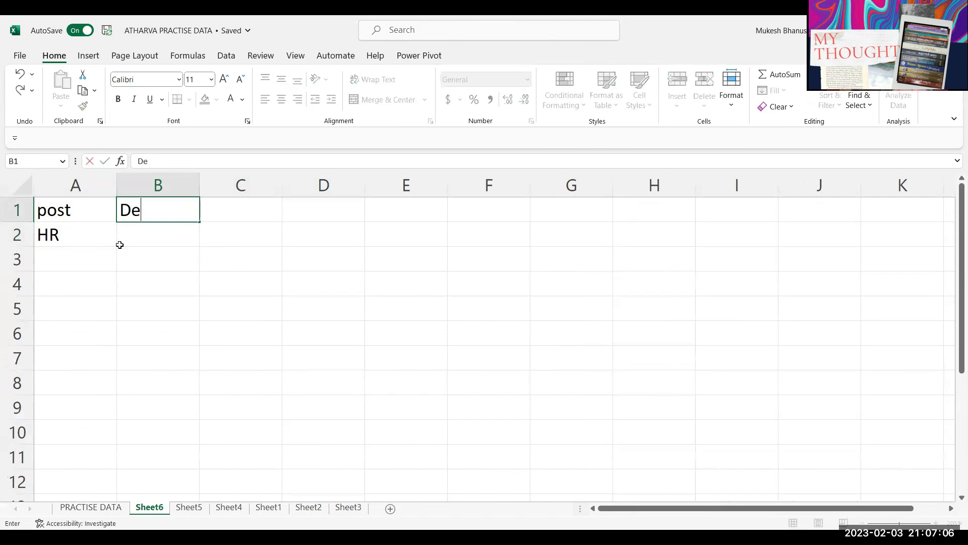
{"action": "key", "text": "Return"}
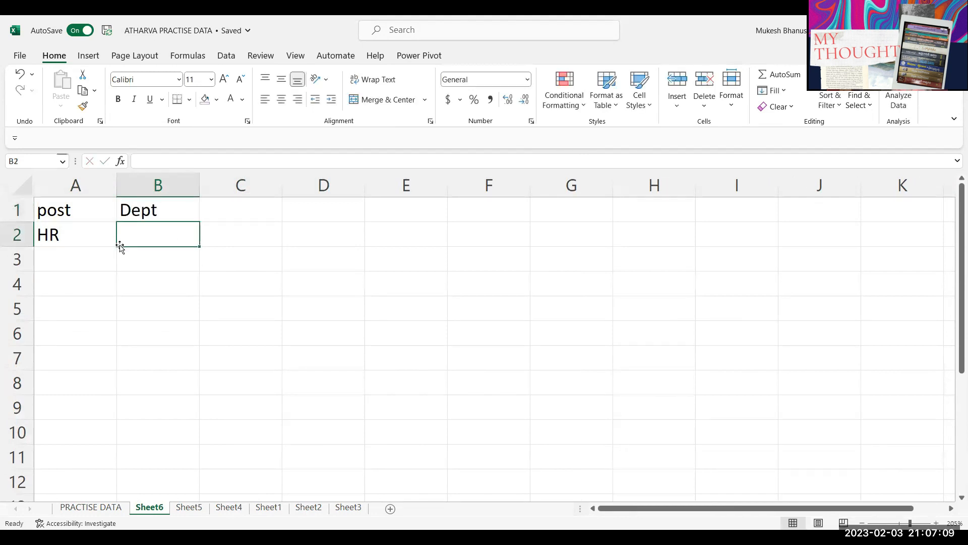
{"action": "key", "text": "Up"}
{"action": "key", "text": "Right"}
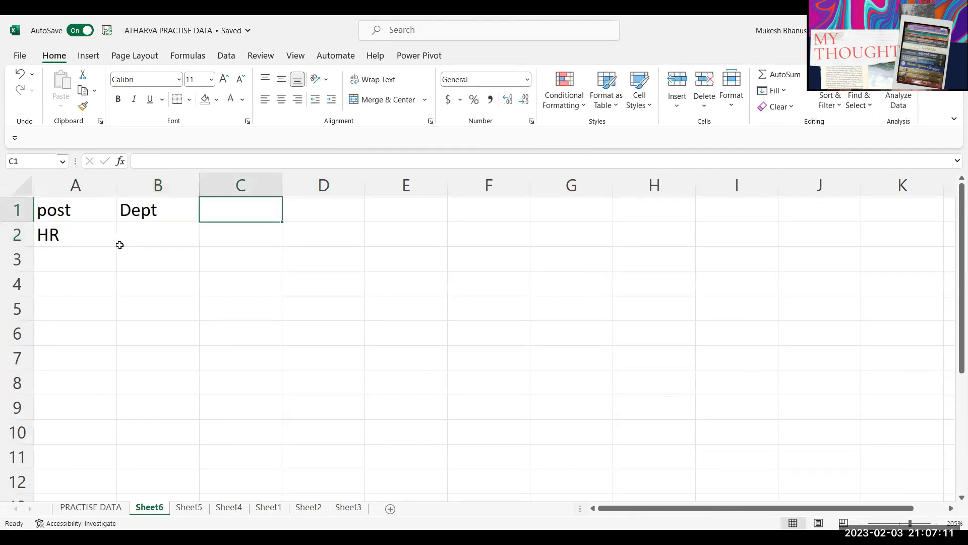
{"action": "type", "text": "In"}
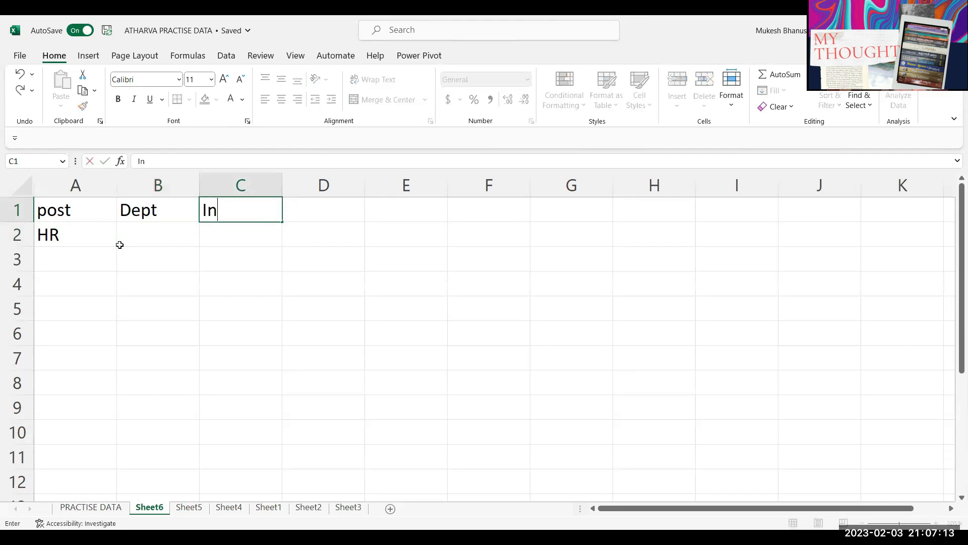
{"action": "type", "text": "centives"}
{"action": "key", "text": "Return"}
Step: List Manager, Operations and Sales in A3:A5, autofit column A, and return to PRACTISE DATA
{"action": "key", "text": "Left"}
{"action": "key", "text": "Left"}
{"action": "key", "text": "Down"}
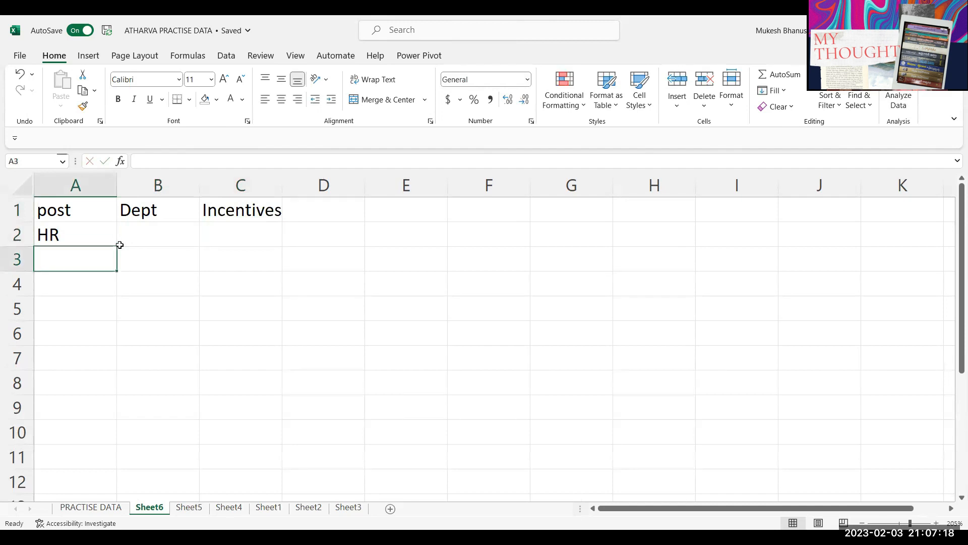
{"action": "type", "text": "Manager"}
{"action": "key", "text": "Return"}
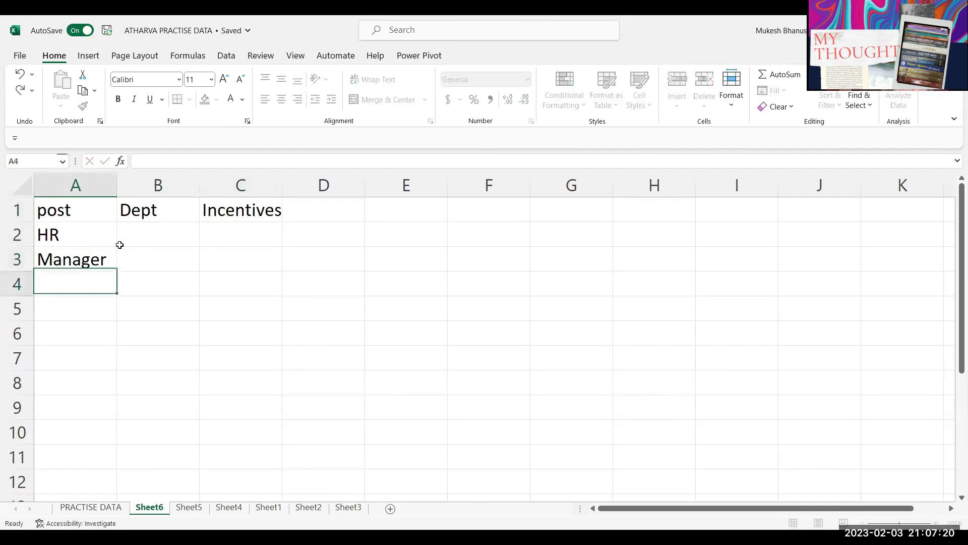
{"action": "type", "text": "Operations"}
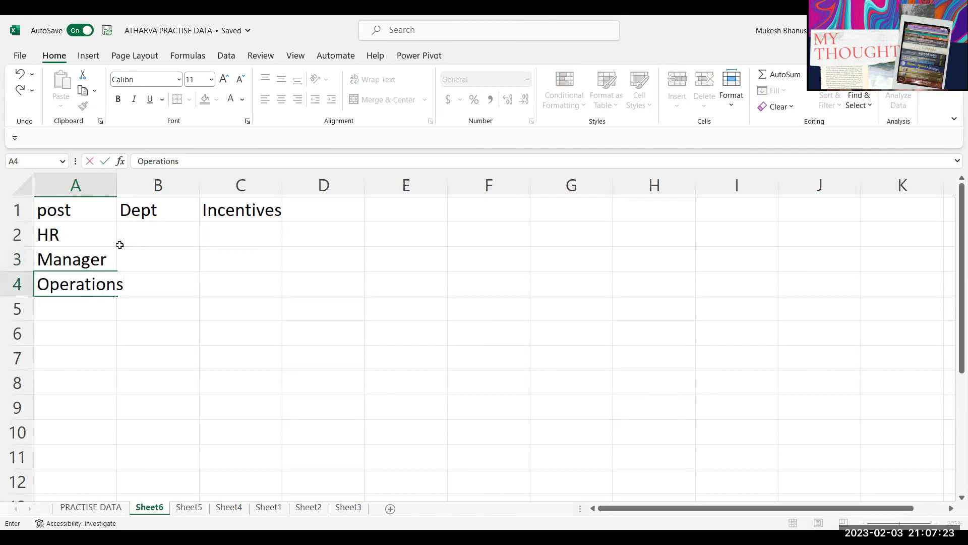
{"action": "key", "text": "Return"}
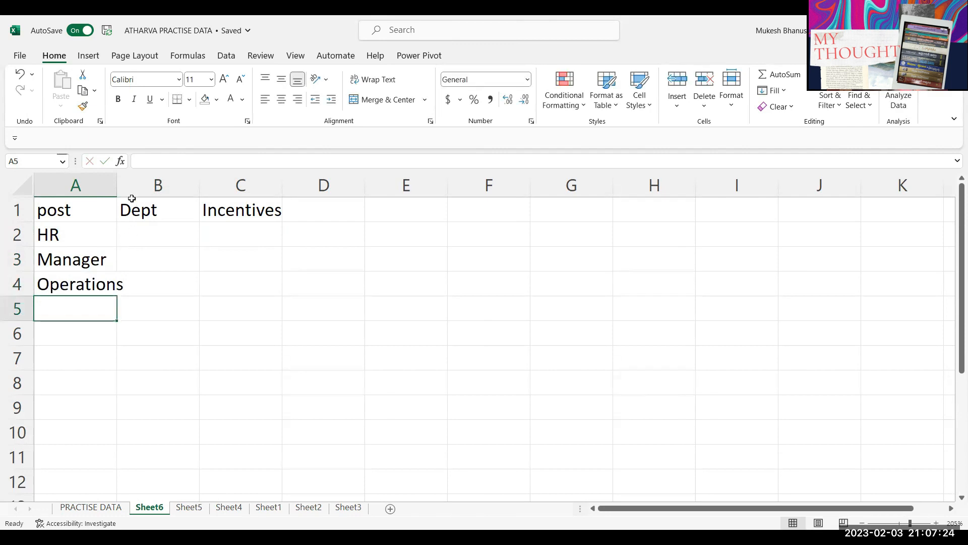
{"action": "double_click", "coordinate": [117, 179]}
{"action": "left_click", "coordinate": [83, 345]}
{"action": "left_click", "coordinate": [93, 311]}
{"action": "type", "text": "Sales"}
{"action": "key", "text": "Return"}
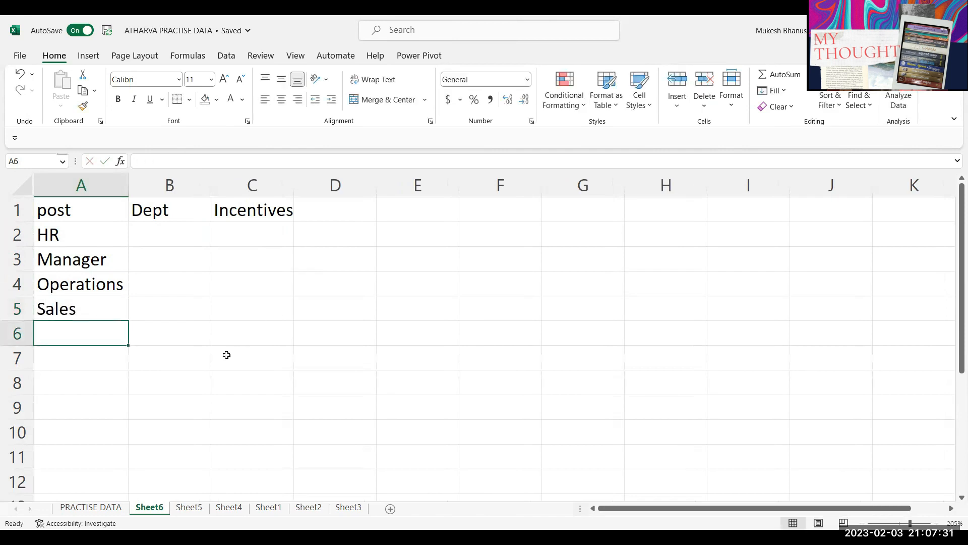
{"action": "left_click", "coordinate": [107, 507]}
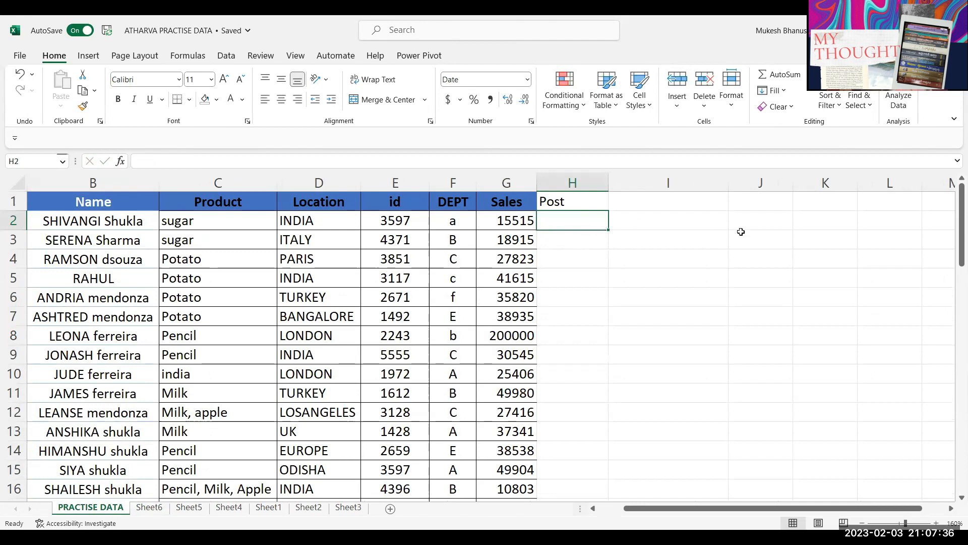
Step: Give H2:H16 a List data validation sourced from Sheet6!A2:A5
{"action": "left_click_drag", "start_coordinate": [569, 224], "coordinate": [553, 488]}
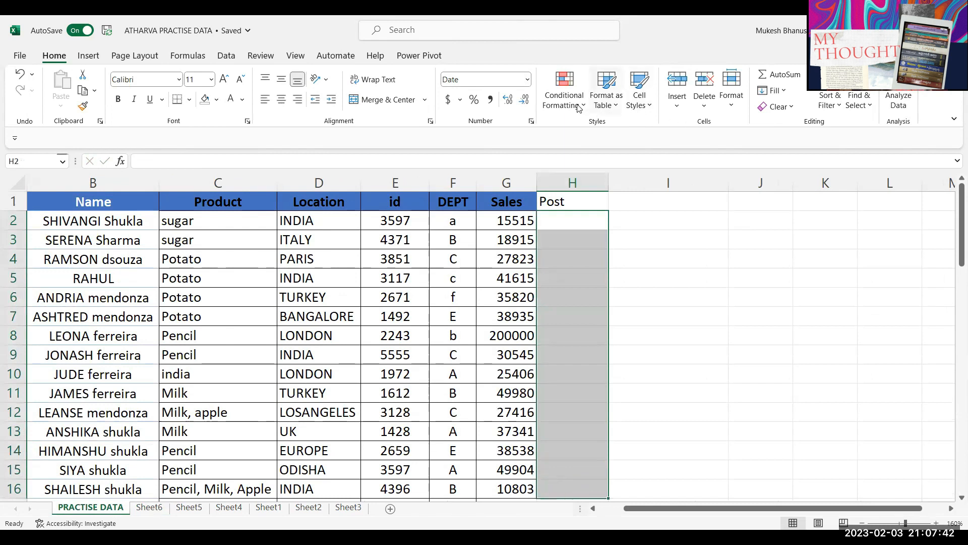
{"action": "left_click", "coordinate": [231, 55]}
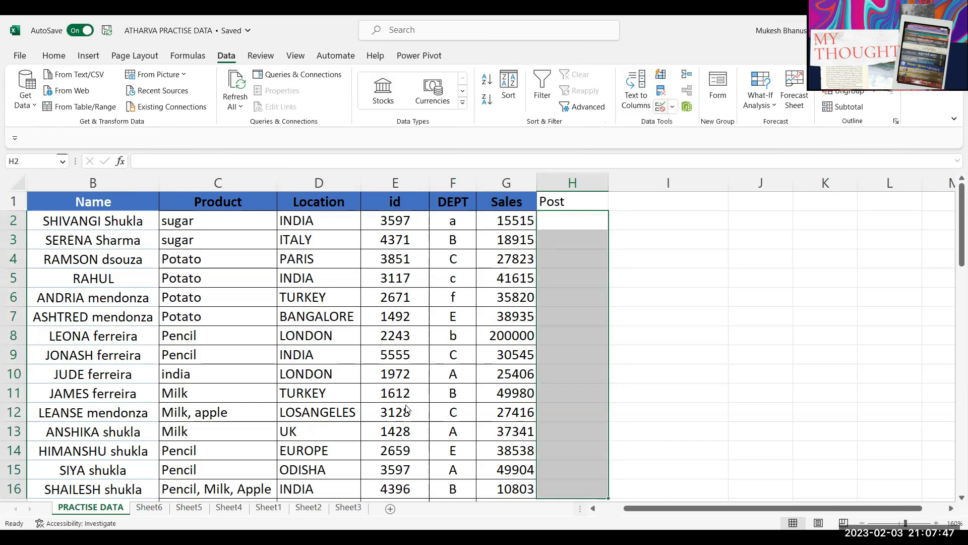
{"action": "left_click", "coordinate": [405, 406]}
{"action": "left_click", "coordinate": [412, 419]}
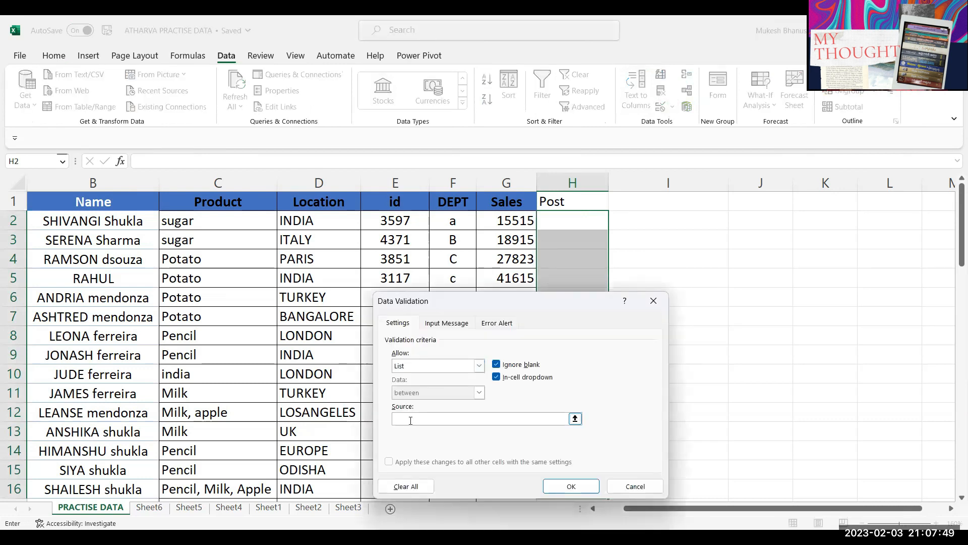
{"action": "left_click", "coordinate": [149, 506]}
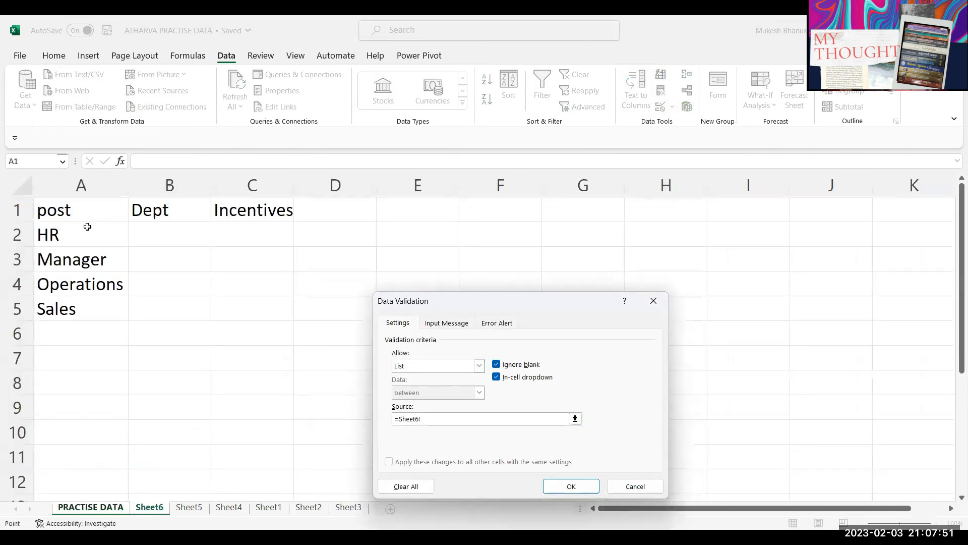
{"action": "left_click_drag", "start_coordinate": [68, 231], "coordinate": [77, 308]}
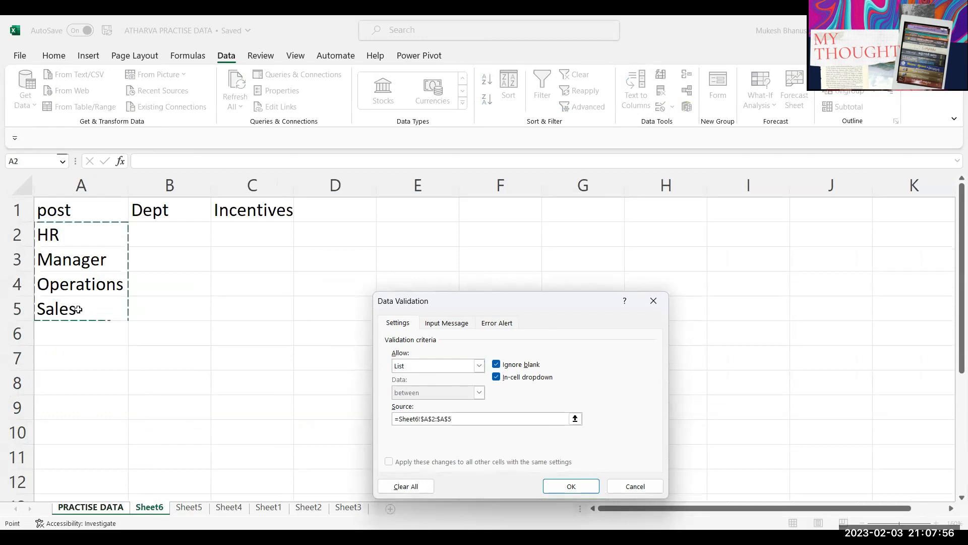
{"action": "left_click", "coordinate": [572, 487]}
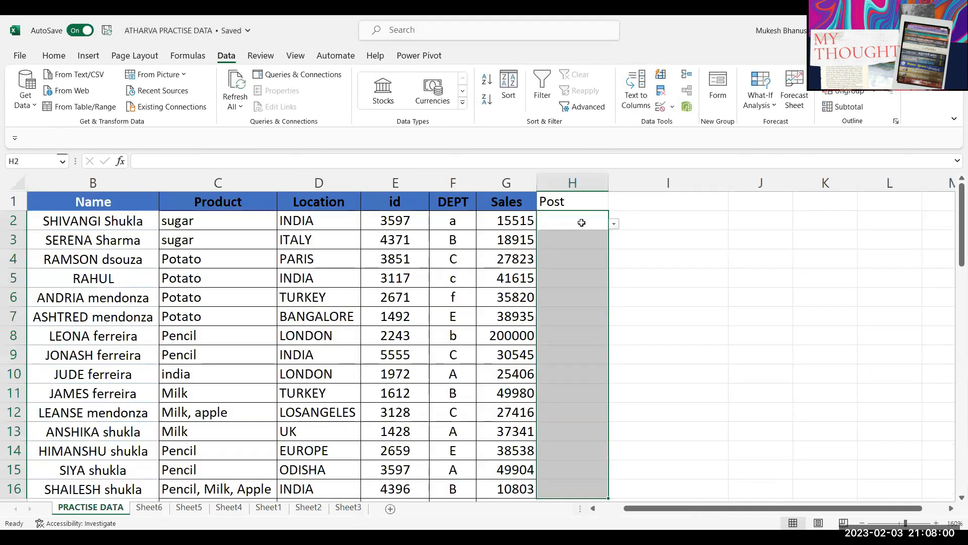
Step: Choose Operations for H2 and Manager for H3 from the post dropdown
{"action": "left_click", "coordinate": [581, 222]}
{"action": "left_click", "coordinate": [612, 223]}
{"action": "left_click", "coordinate": [606, 222]}
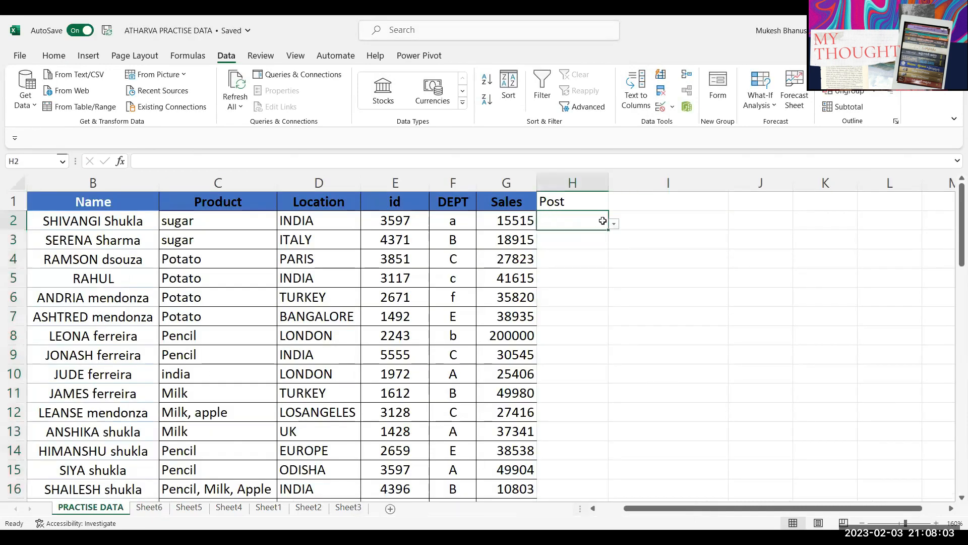
{"action": "left_click", "coordinate": [614, 223]}
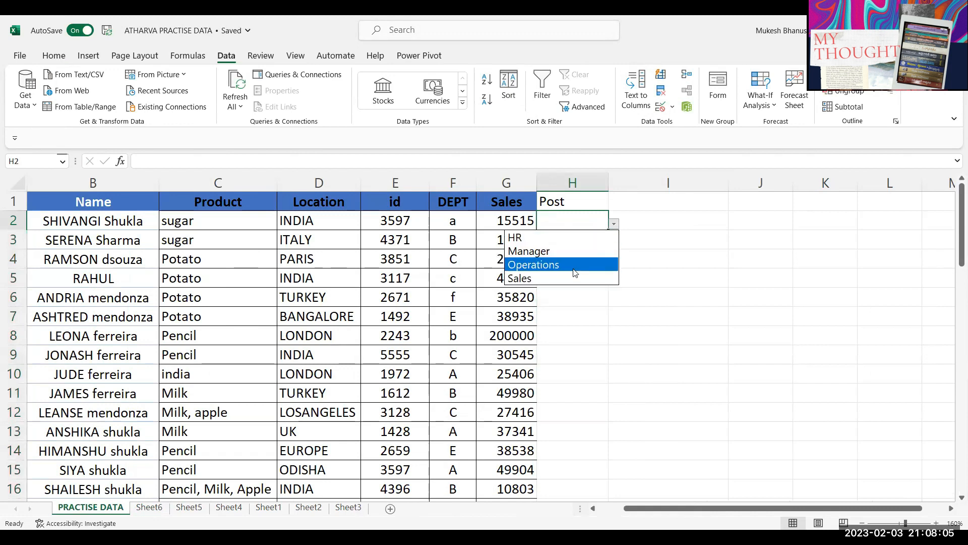
{"action": "left_click", "coordinate": [561, 264]}
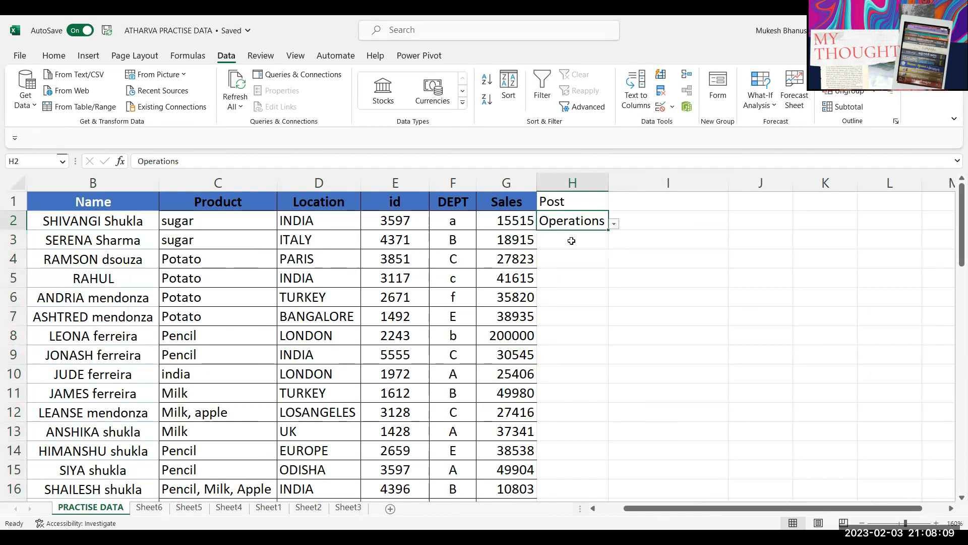
{"action": "left_click", "coordinate": [562, 246]}
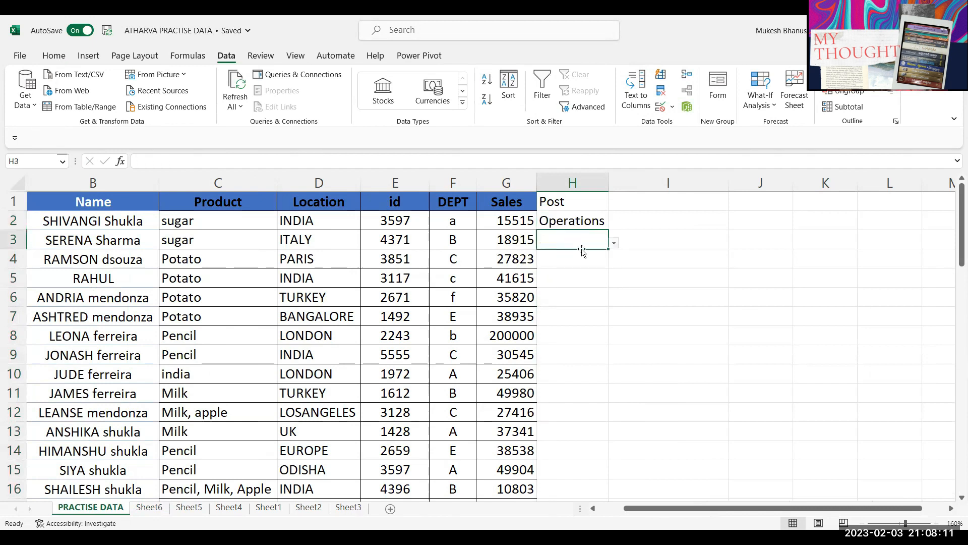
{"action": "left_click", "coordinate": [614, 243]}
{"action": "left_click", "coordinate": [569, 269]}
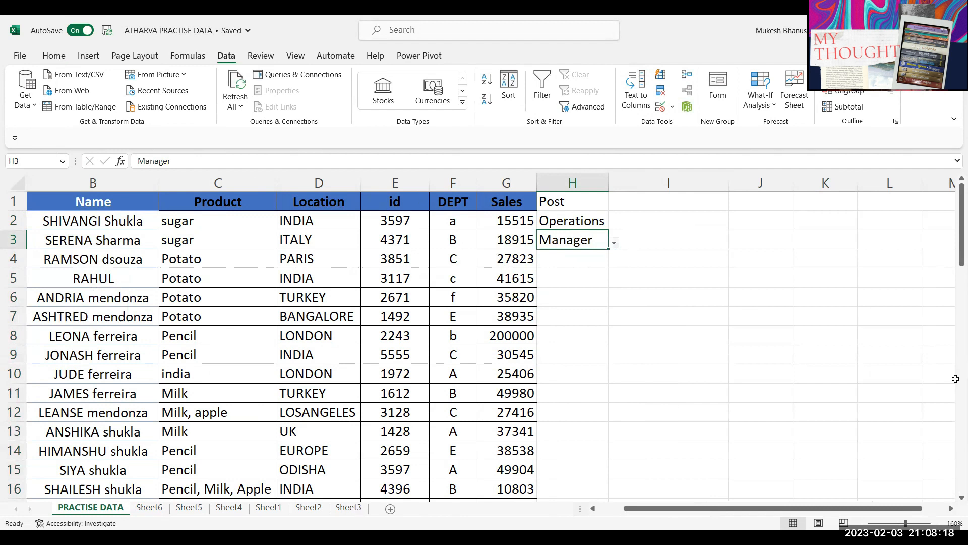
Step: On Sheet6, overtype Manager in A3 with Director
{"action": "left_click", "coordinate": [149, 507]}
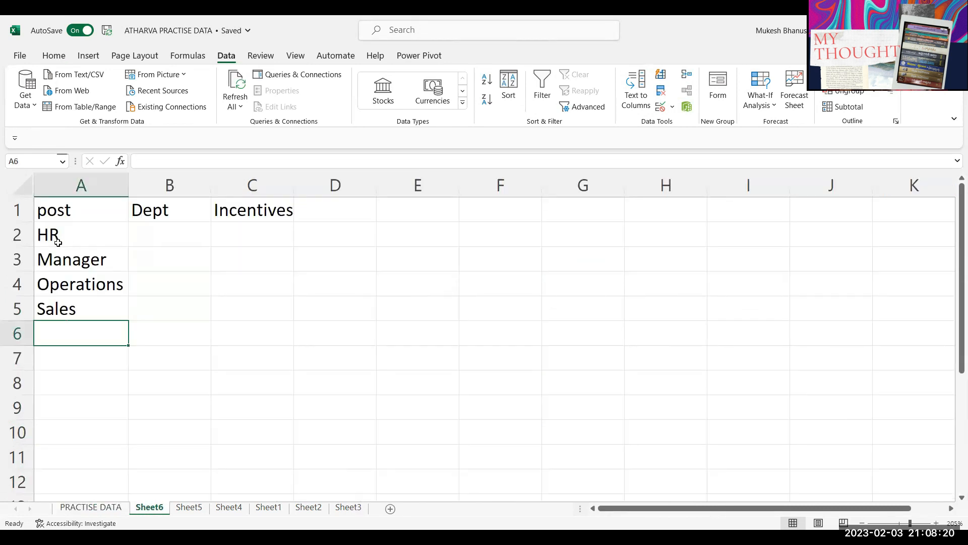
{"action": "left_click", "coordinate": [64, 256]}
{"action": "type", "text": "Dire"}
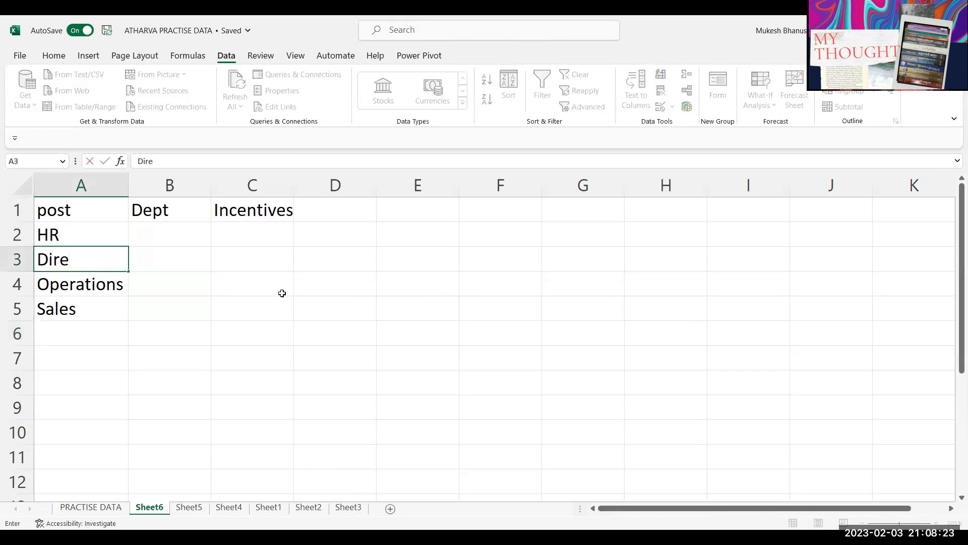
{"action": "type", "text": "ctor"}
Step: Commit Director in Sheet6 A3, then verify H4's post dropdown now lists Director
{"action": "key", "text": "Return"}
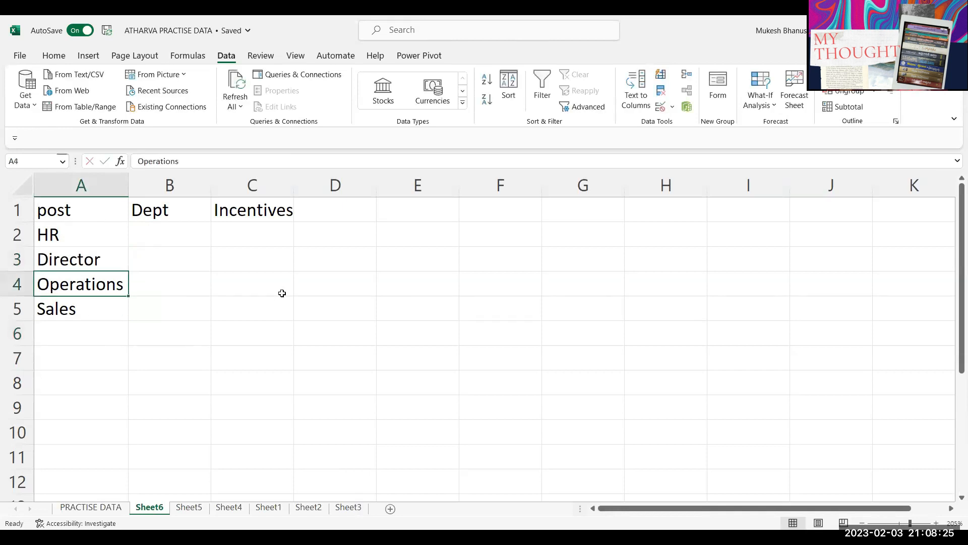
{"action": "left_click", "coordinate": [91, 506]}
{"action": "left_click", "coordinate": [584, 259]}
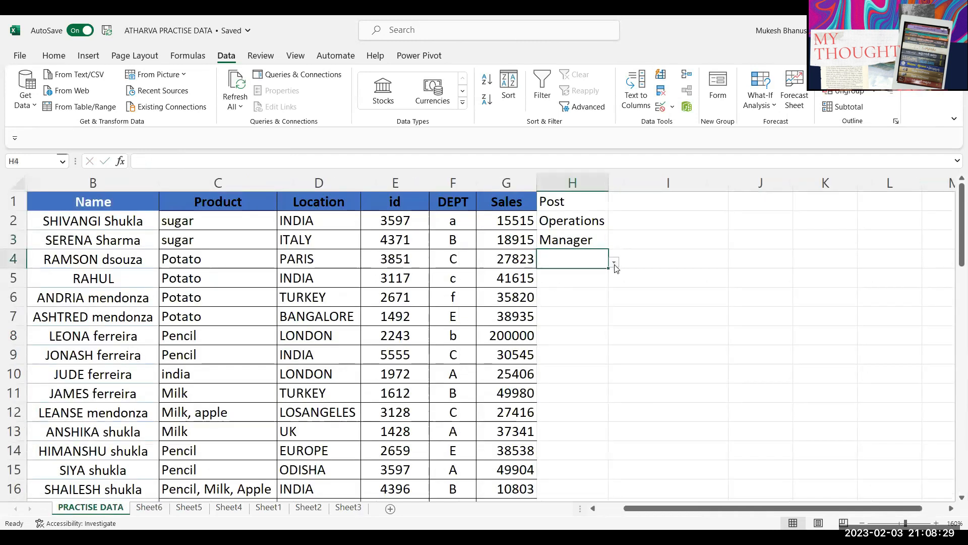
{"action": "left_click", "coordinate": [614, 262]}
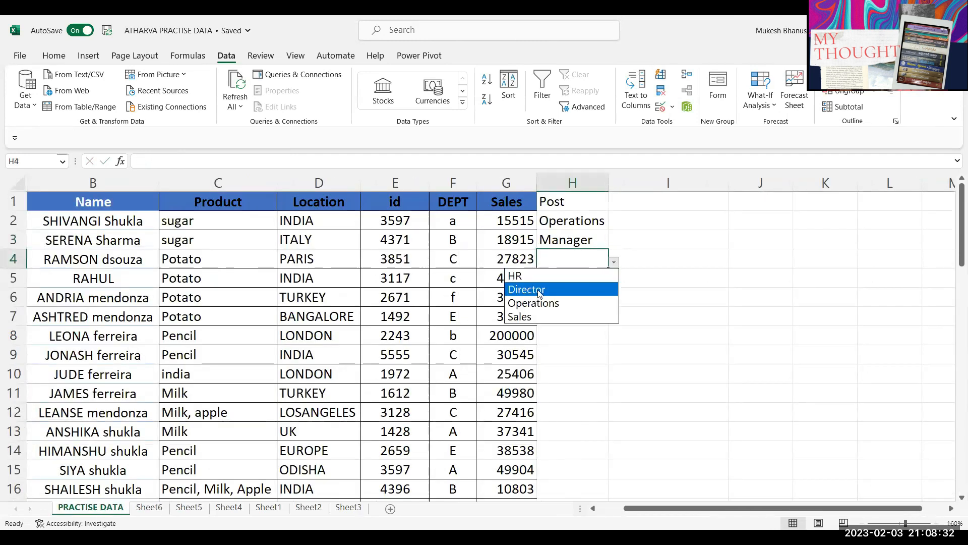
{"action": "left_click", "coordinate": [585, 242]}
{"action": "left_click", "coordinate": [584, 240]}
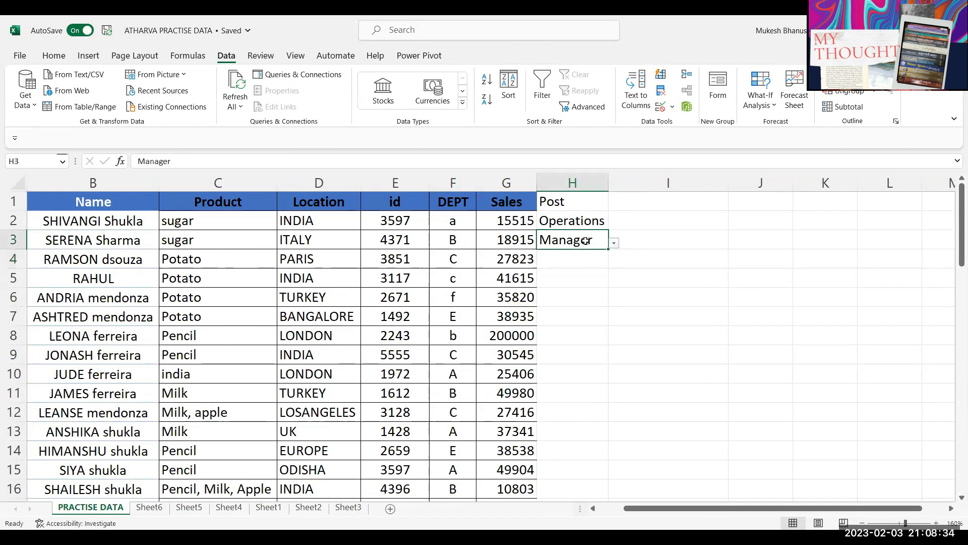
{"action": "left_click", "coordinate": [594, 261]}
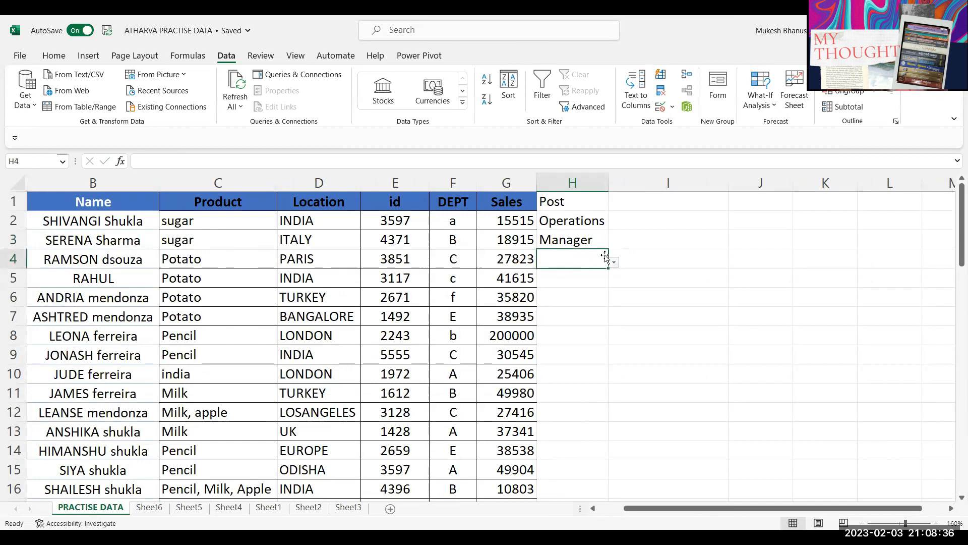
{"action": "left_click", "coordinate": [614, 262]}
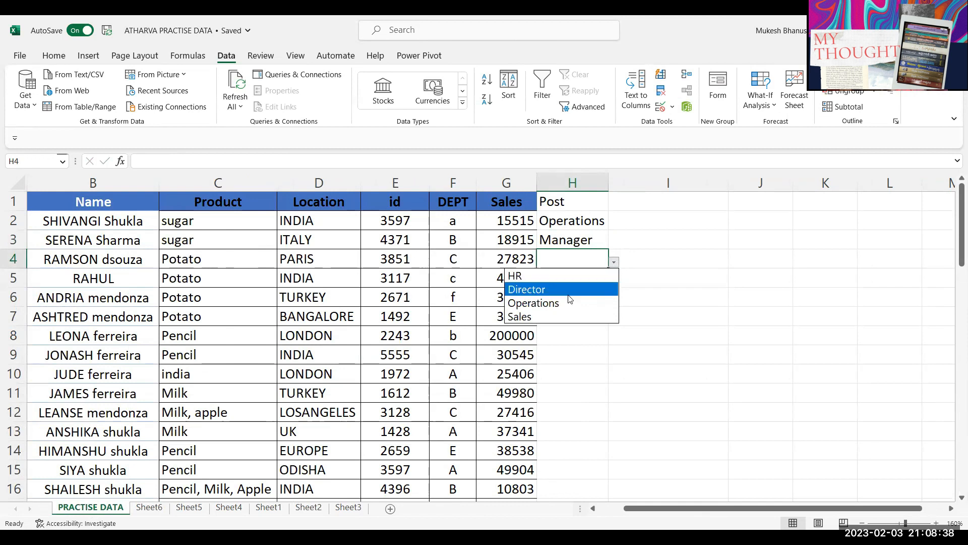
{"action": "left_click", "coordinate": [576, 243]}
{"action": "left_click", "coordinate": [576, 241]}
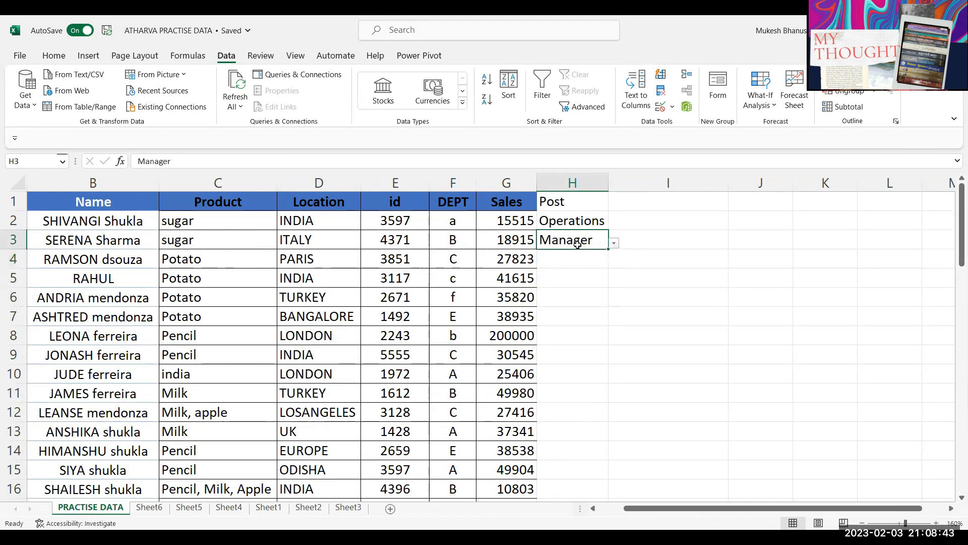
Step: Add Accounts to Sheet6 A6 and check whether H4's dropdown shows it
{"action": "left_click", "coordinate": [149, 507]}
{"action": "left_click", "coordinate": [82, 332]}
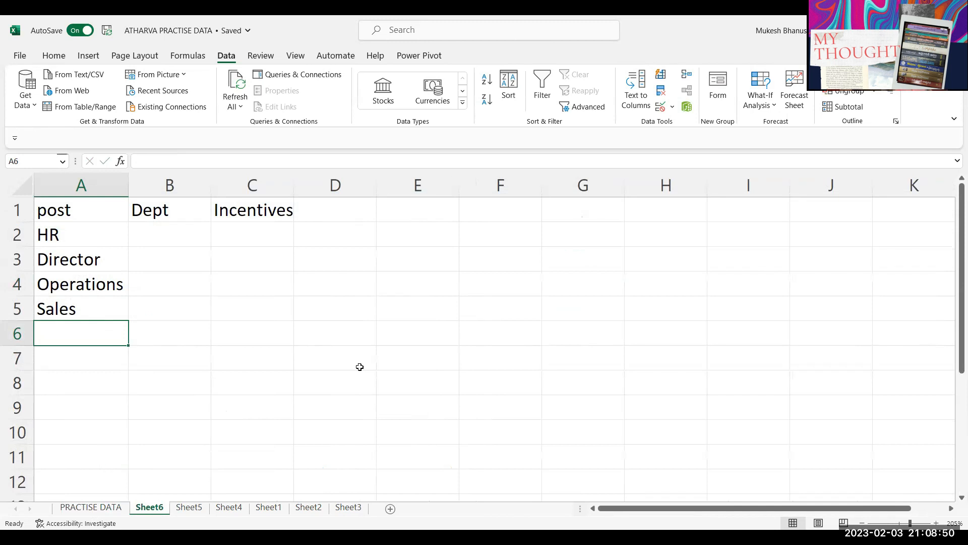
{"action": "type", "text": "Accounts"}
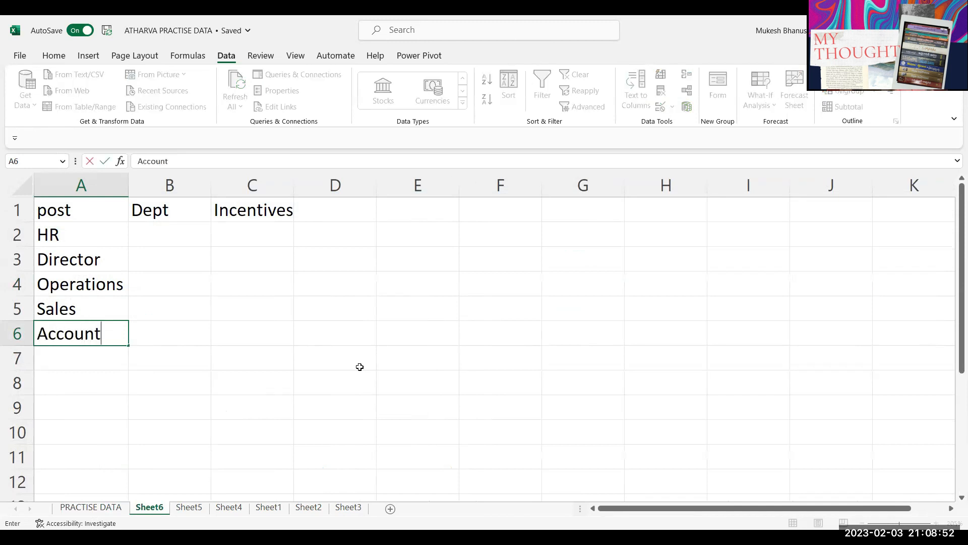
{"action": "key", "text": "Return"}
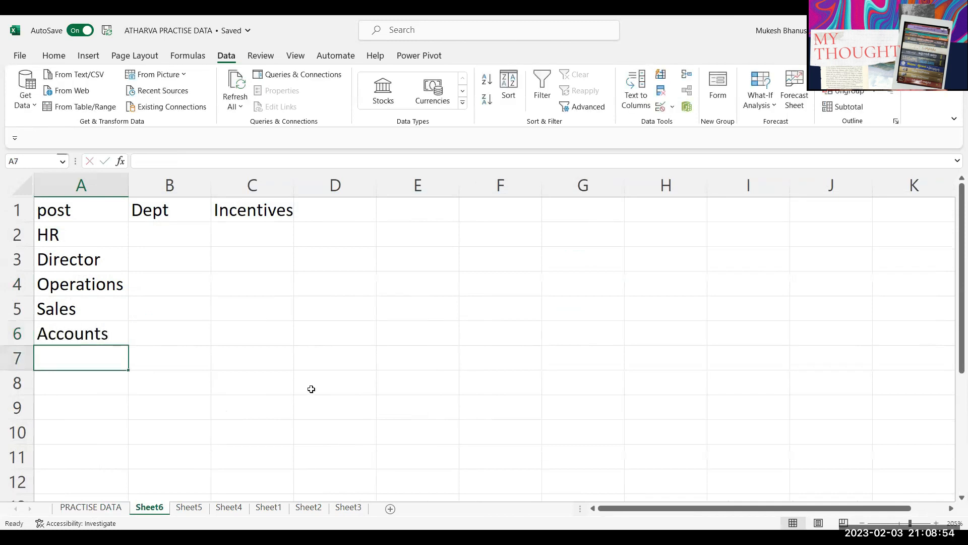
{"action": "left_click", "coordinate": [91, 506]}
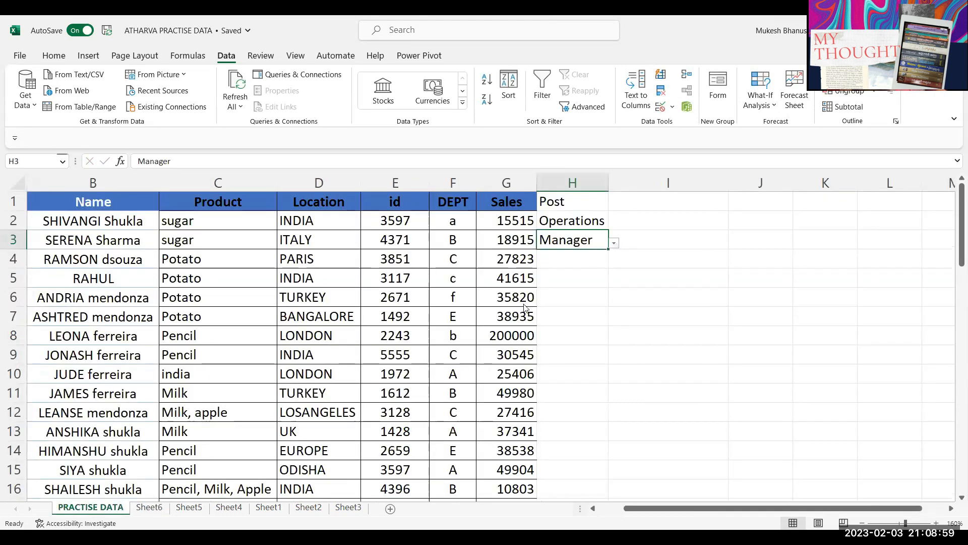
{"action": "key", "text": "Down"}
{"action": "key", "text": "alt+Down"}
{"action": "key", "text": "Escape"}
Step: Change the Post validation source to Sheet6!$A$2:$A$16
{"action": "left_click_drag", "start_coordinate": [572, 240], "coordinate": [572, 220]}
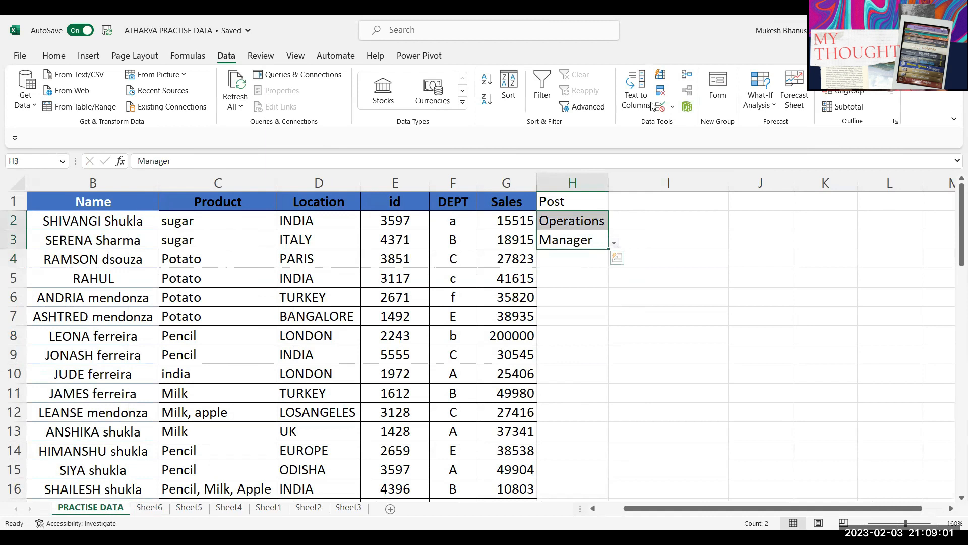
{"action": "left_click", "coordinate": [660, 108]}
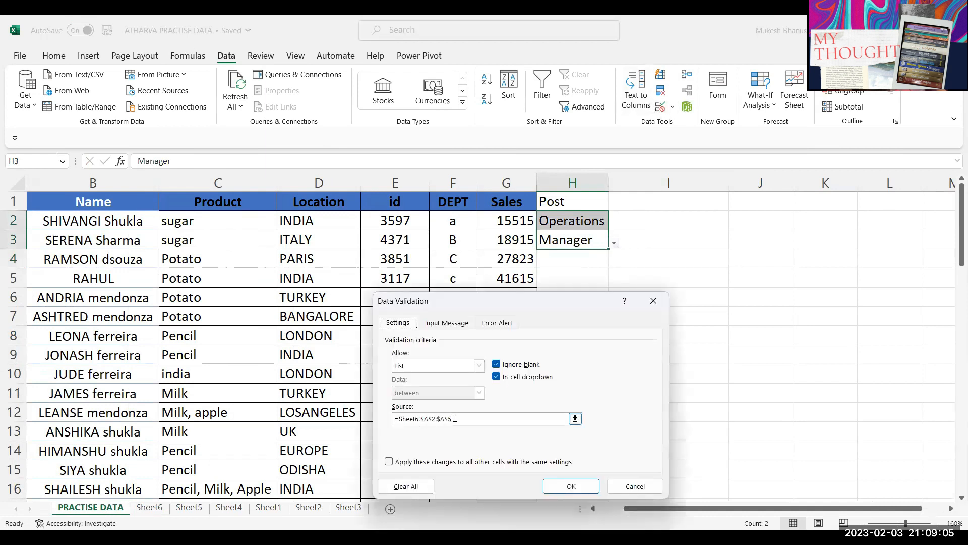
{"action": "left_click", "coordinate": [440, 418]}
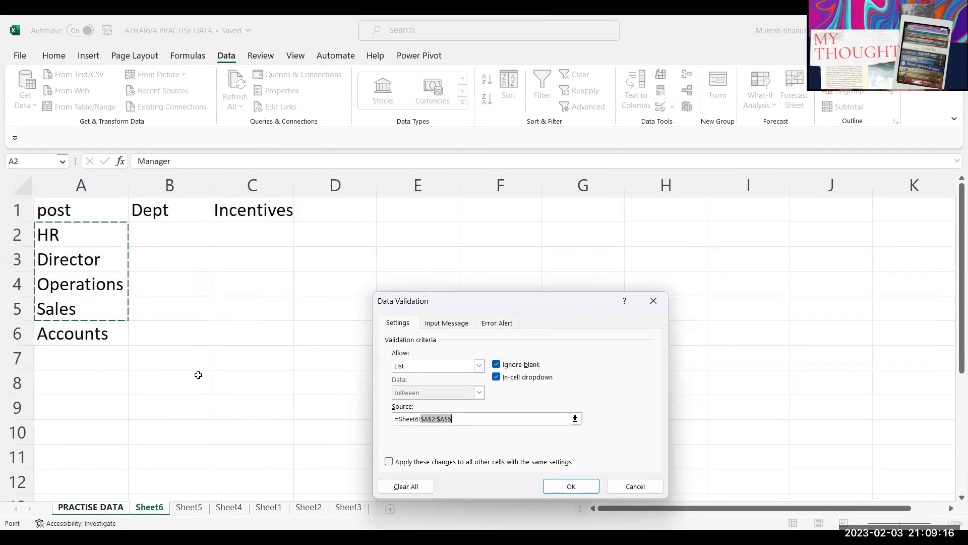
{"action": "key", "text": "ctrl+a"}
{"action": "key", "text": "BackSpace"}
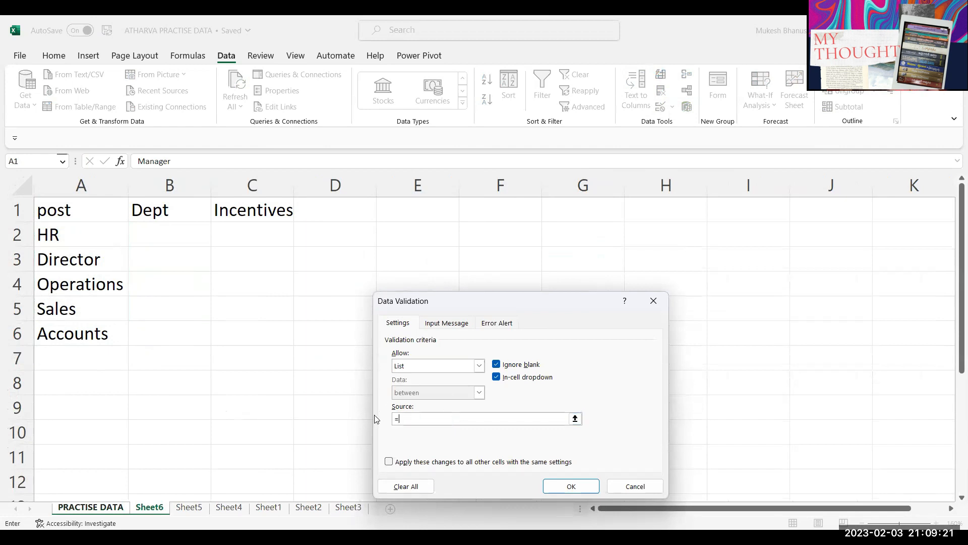
{"action": "left_click", "coordinate": [88, 242]}
{"action": "left_click_drag", "start_coordinate": [87, 242], "coordinate": [169, 417]}
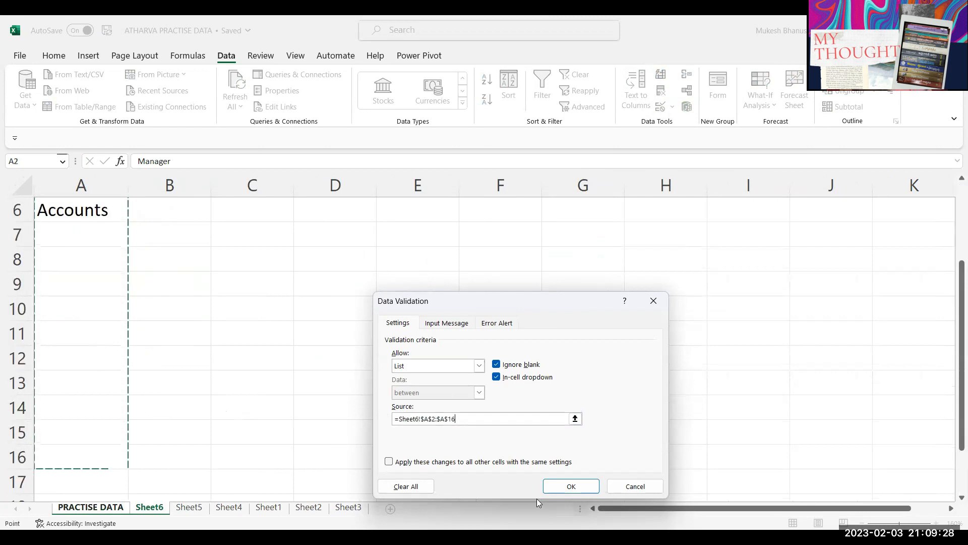
{"action": "left_click", "coordinate": [555, 489]}
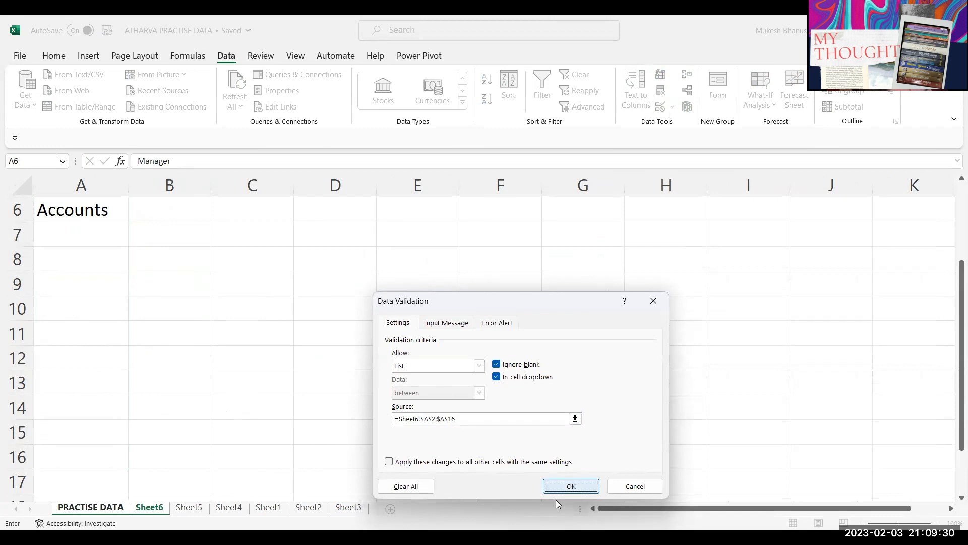
{"action": "left_click", "coordinate": [612, 262]}
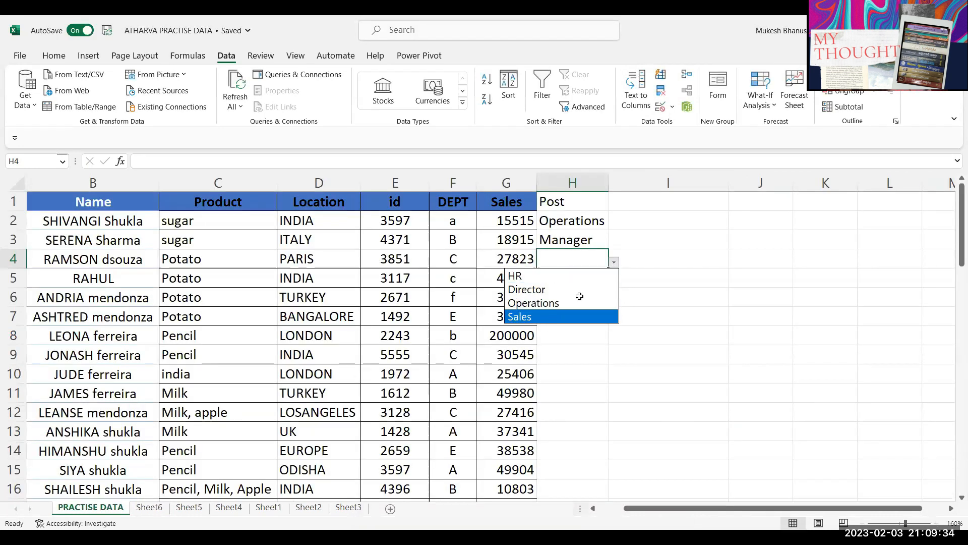
Step: Check the Post dropdowns in H6 and H4 without choosing anything
{"action": "left_click", "coordinate": [614, 302]}
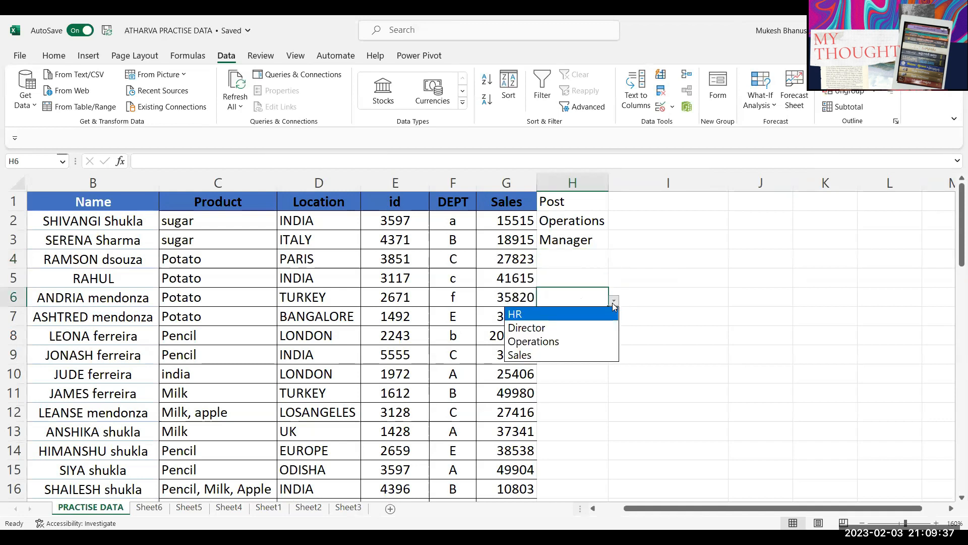
{"action": "left_click", "coordinate": [613, 302]}
{"action": "key", "text": "Up"}
{"action": "key", "text": "Up"}
{"action": "left_click", "coordinate": [614, 262]}
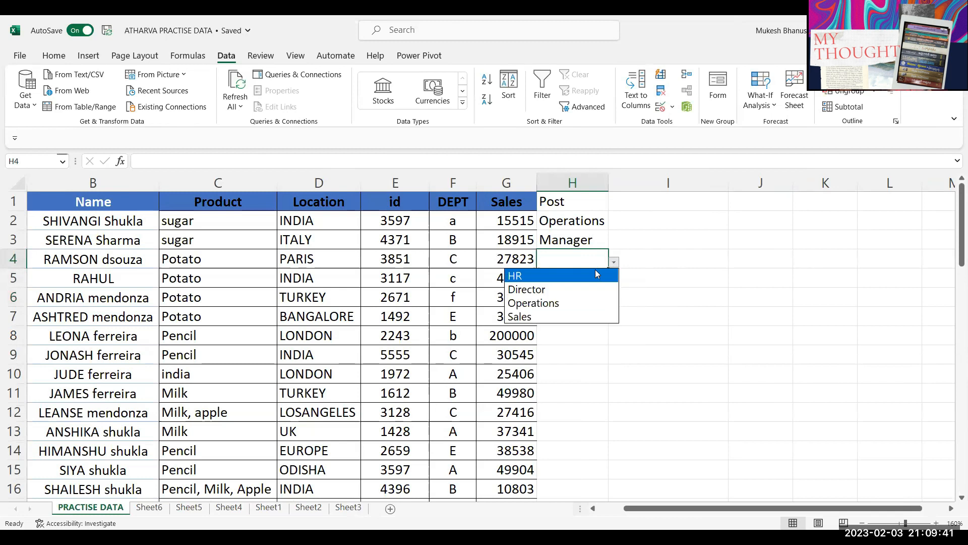
{"action": "key", "text": "Escape"}
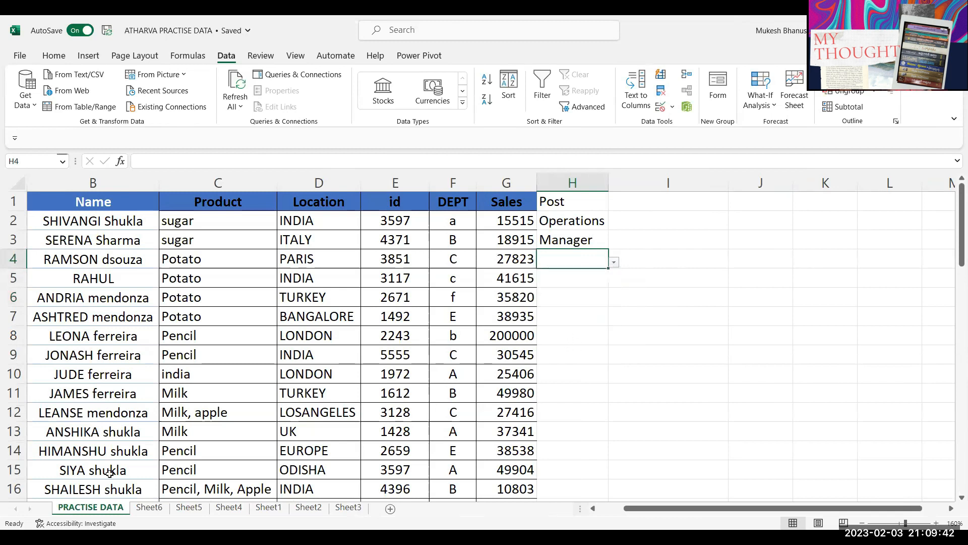
Step: Fill Sales and Accounts down Sheet6 column A, then clear A6:A33
{"action": "left_click", "coordinate": [151, 507]}
{"action": "left_click", "coordinate": [73, 302]}
{"action": "left_click", "coordinate": [115, 507]}
{"action": "left_click", "coordinate": [149, 507]}
{"action": "left_click", "coordinate": [83, 354]}
{"action": "left_click_drag", "start_coordinate": [81, 310], "coordinate": [118, 499]}
{"action": "scroll", "coordinate": [91, 333], "scroll_direction": "up", "scroll_amount": 3}
{"action": "left_click_drag", "start_coordinate": [80, 333], "coordinate": [81, 456]}
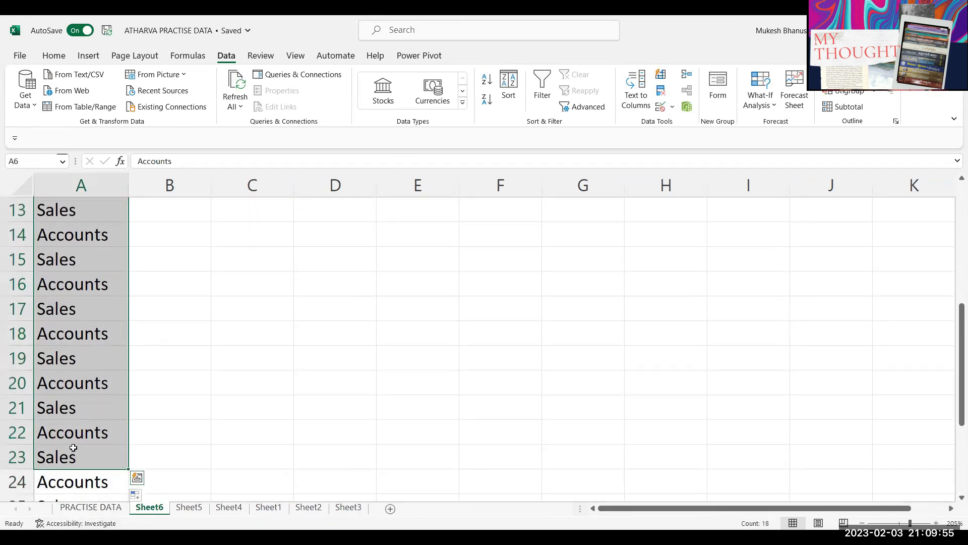
{"action": "key", "text": "shift+Down"}
{"action": "key", "text": "shift+Down"}
{"action": "key", "text": "shift+Down"}
{"action": "key", "text": "shift+Down"}
{"action": "key", "text": "shift+Down"}
{"action": "key", "text": "shift+Down"}
{"action": "key", "text": "shift+Down"}
{"action": "key", "text": "shift+Down"}
{"action": "key", "text": "shift+Down"}
{"action": "key", "text": "shift+Down"}
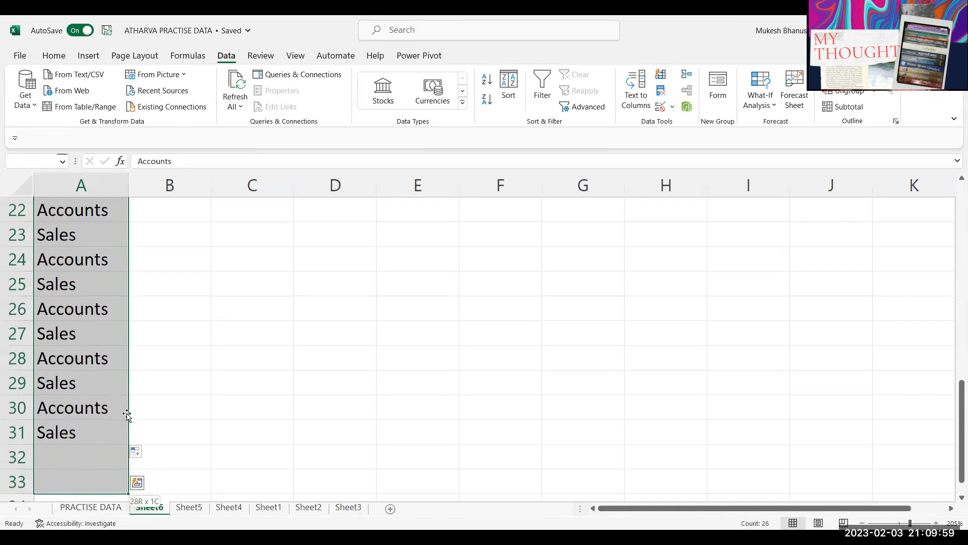
{"action": "key", "text": "Delete"}
{"action": "left_click", "coordinate": [77, 281]}
Step: Back on PRACTISE DATA, open the Post dropdowns for H4, H6 and H5 without choosing
{"action": "left_click", "coordinate": [104, 509]}
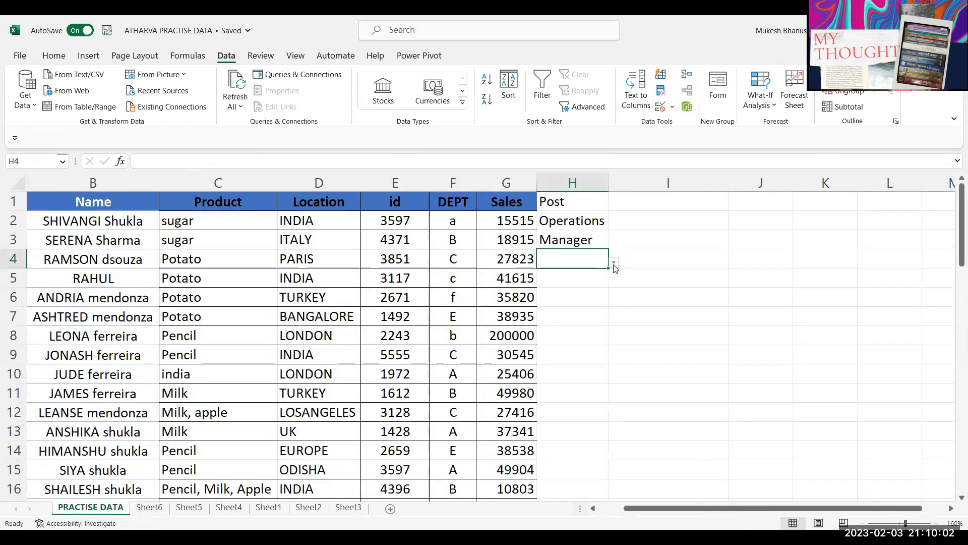
{"action": "left_click", "coordinate": [614, 264]}
{"action": "left_click", "coordinate": [575, 342]}
{"action": "left_click", "coordinate": [576, 302]}
{"action": "left_click", "coordinate": [615, 301]}
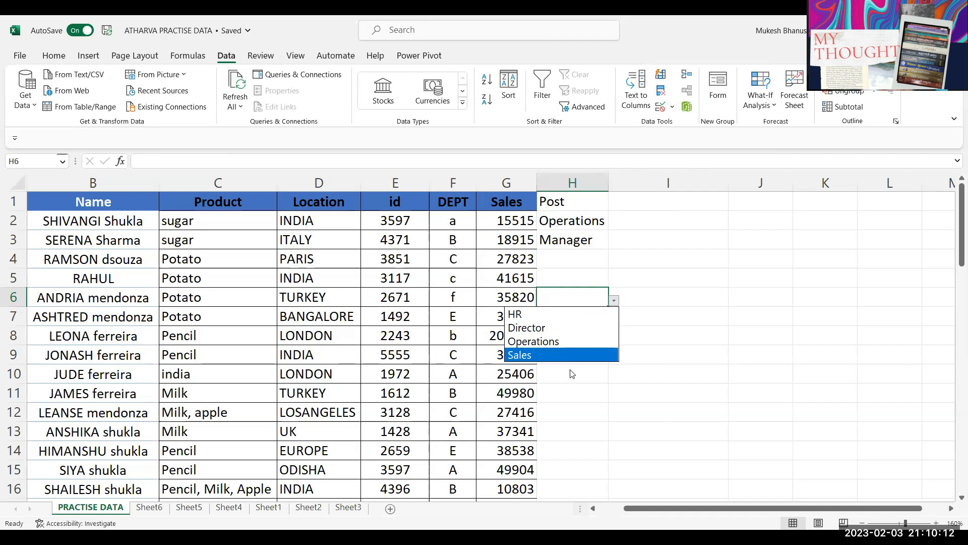
{"action": "key", "text": "Escape"}
{"action": "left_click", "coordinate": [583, 277]}
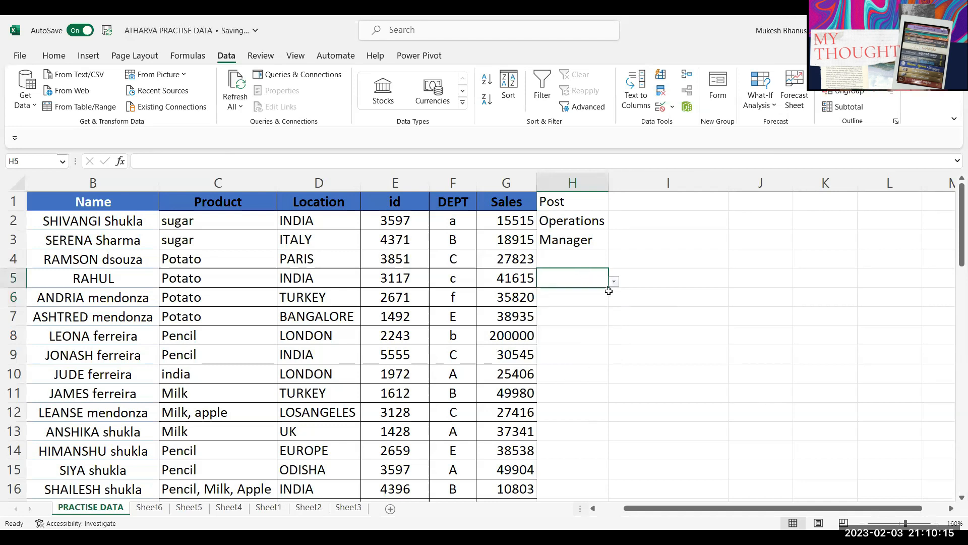
{"action": "left_click", "coordinate": [614, 283]}
Step: Set H4's post to Sales and H5's post to Director
{"action": "left_click", "coordinate": [572, 261]}
{"action": "left_click", "coordinate": [614, 261]}
{"action": "left_click", "coordinate": [580, 320]}
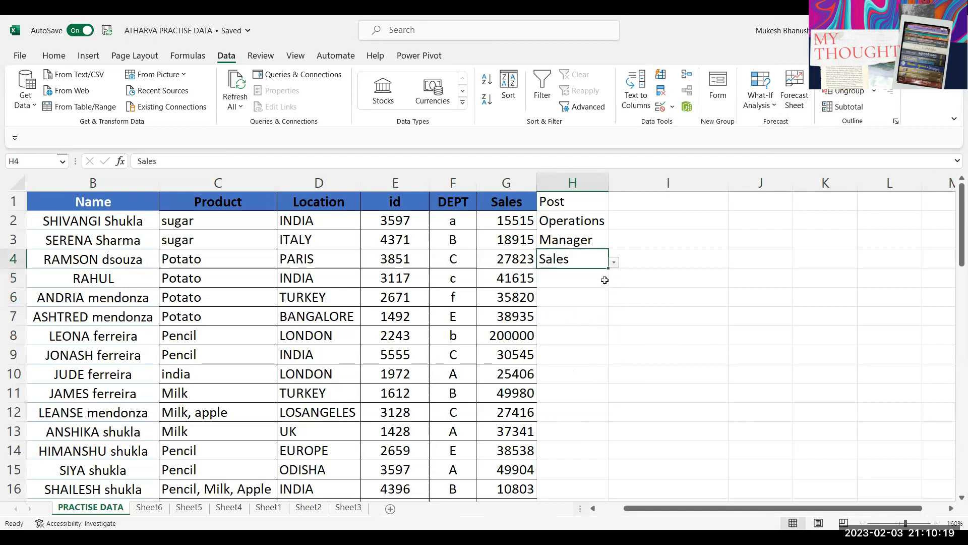
{"action": "left_click", "coordinate": [603, 278]}
{"action": "left_click", "coordinate": [614, 281]}
{"action": "left_click", "coordinate": [589, 309]}
{"action": "left_click", "coordinate": [455, 299]}
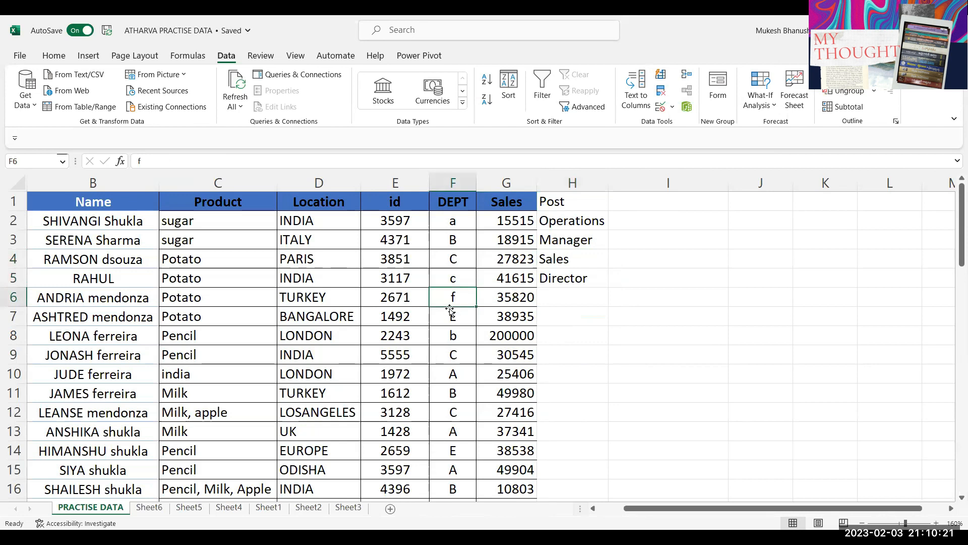
{"action": "left_click", "coordinate": [566, 185]}
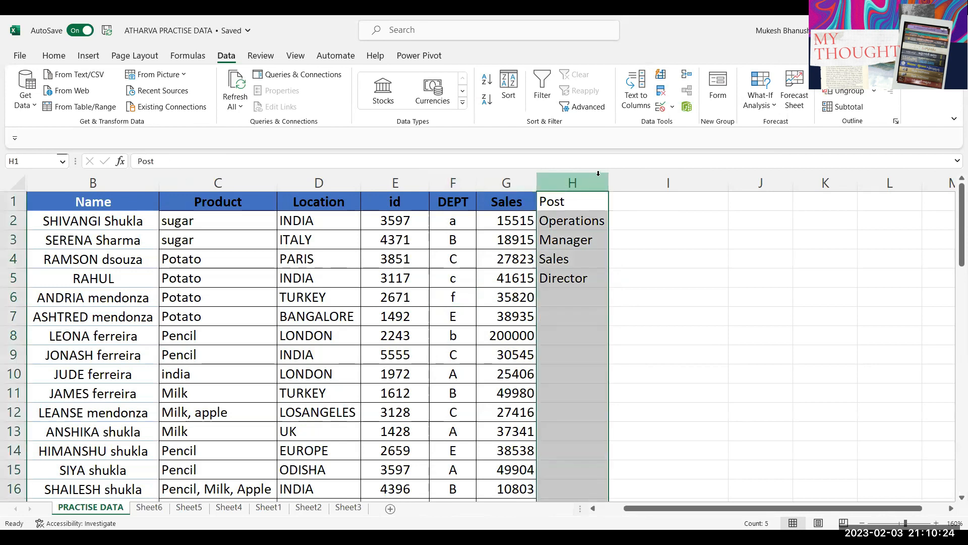
{"action": "left_click", "coordinate": [570, 222]}
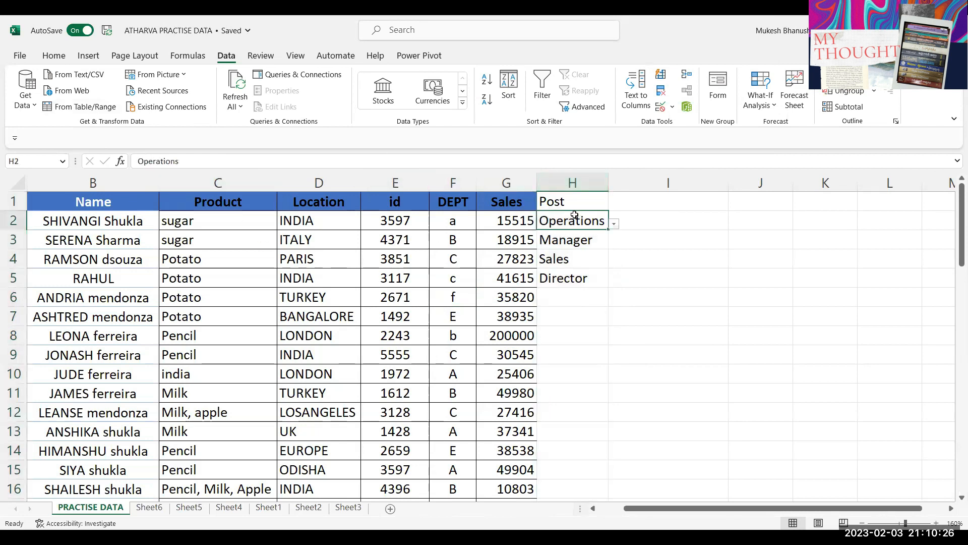
{"action": "left_click", "coordinate": [524, 239]}
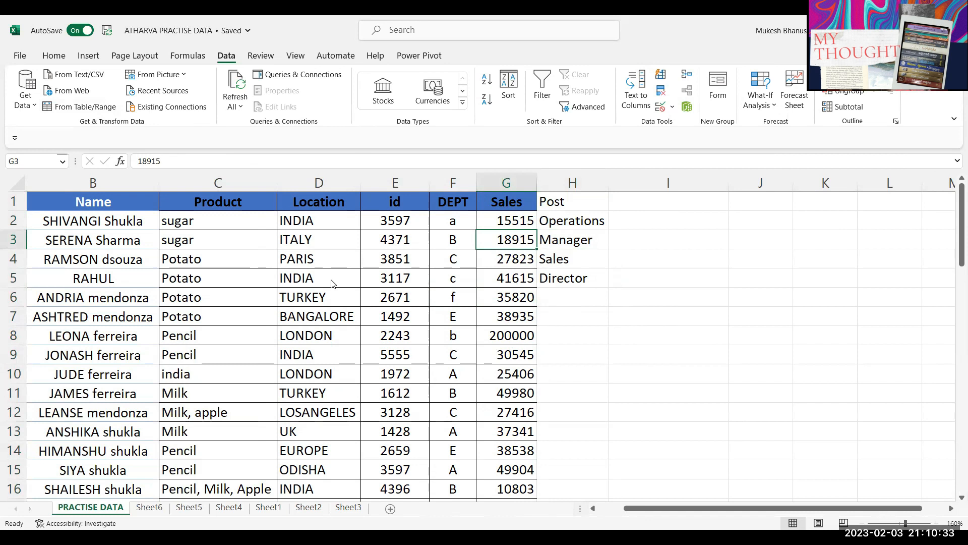
{"action": "right_click", "coordinate": [312, 277]}
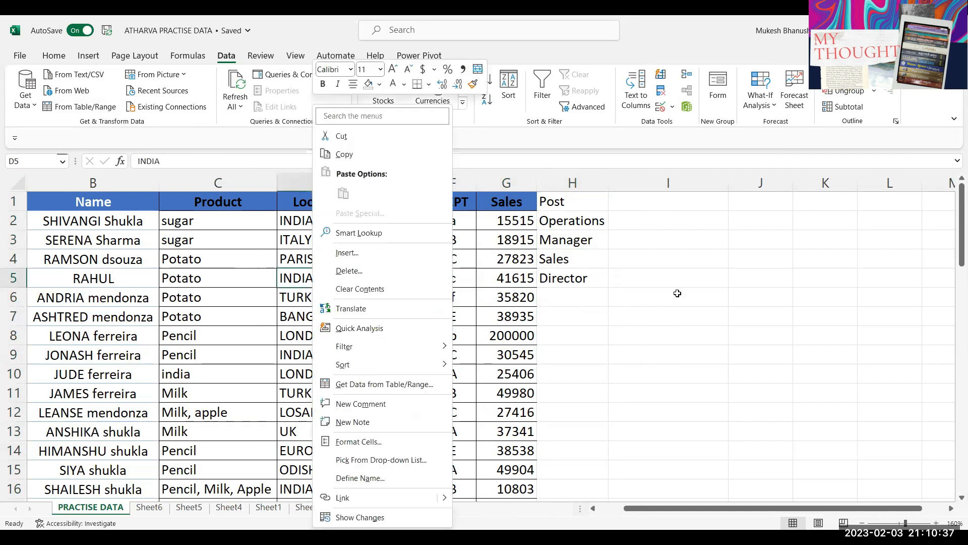
{"action": "key", "text": "Escape"}
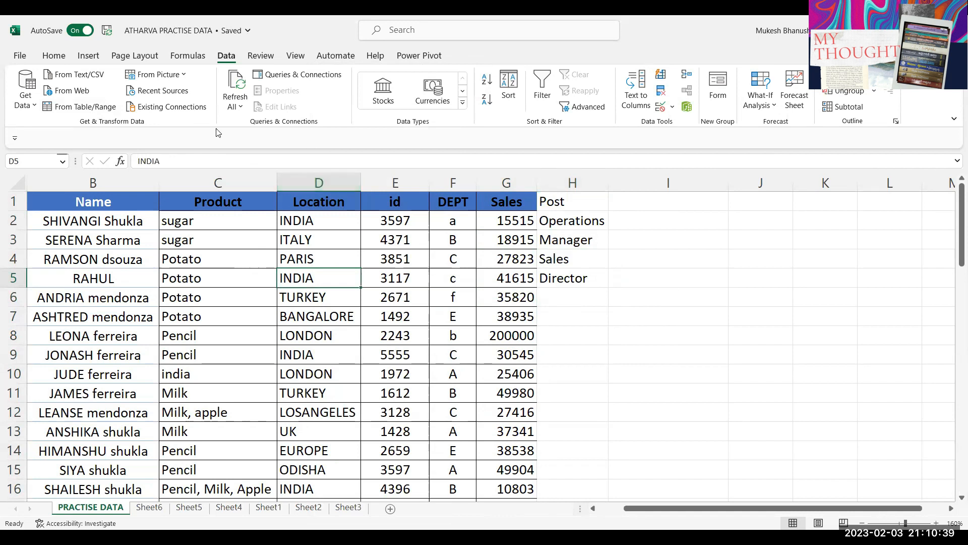
{"action": "left_click", "coordinate": [247, 31]}
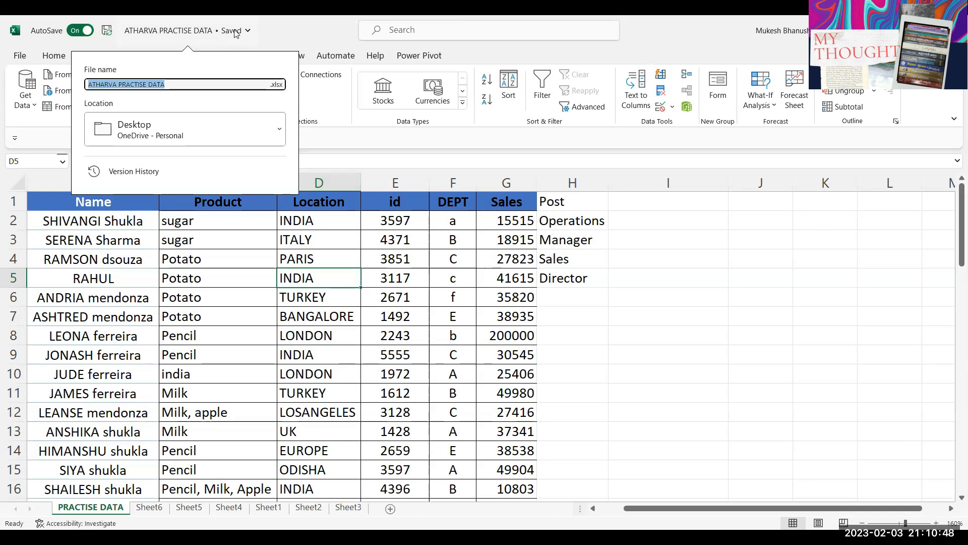
{"action": "double_click", "coordinate": [650, 28]}
{"action": "double_click", "coordinate": [648, 28]}
{"action": "left_click", "coordinate": [227, 356]}
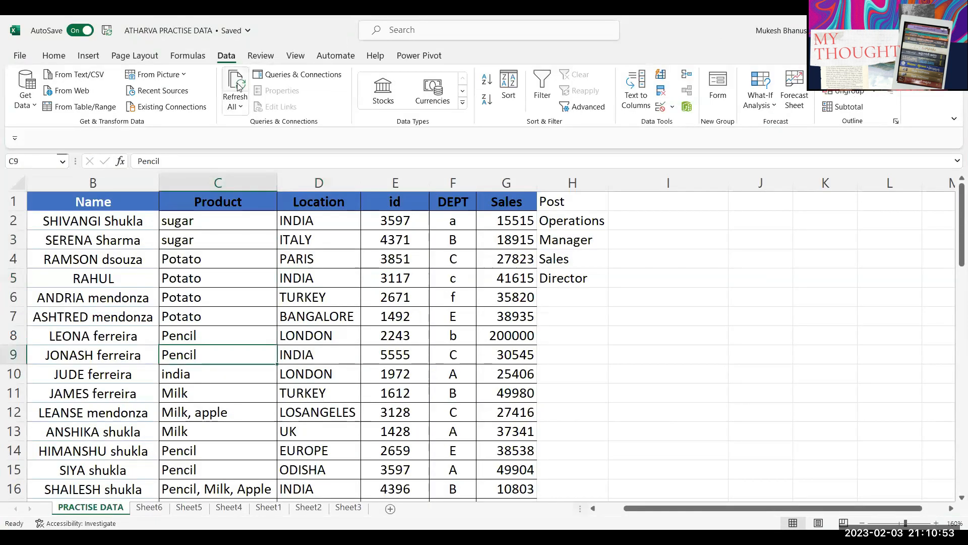
{"action": "left_click", "coordinate": [242, 83]}
{"action": "left_click_drag", "start_coordinate": [593, 223], "coordinate": [576, 290]}
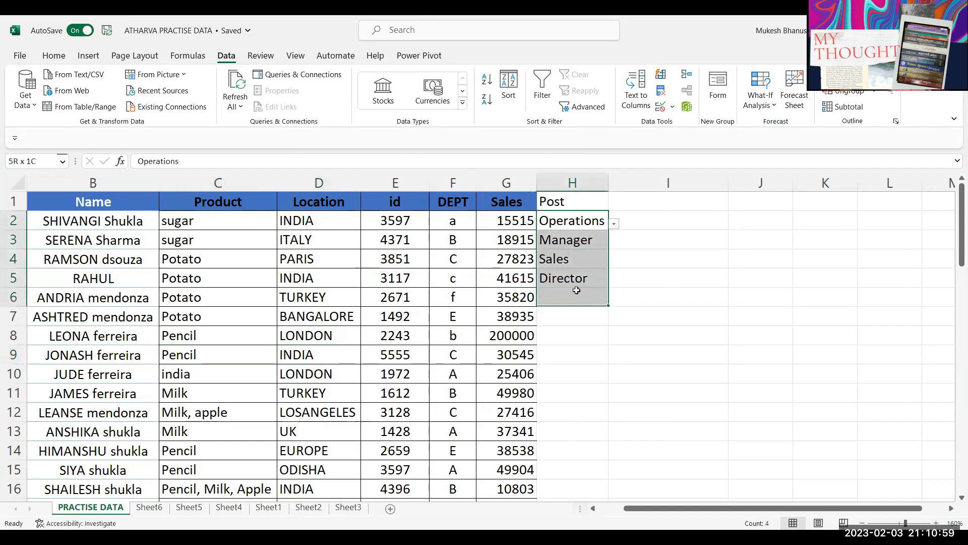
Step: Clear H2:H6, then give J2 a list validation sourced from Sheet6 A2:A9
{"action": "key", "text": "Delete"}
{"action": "left_click", "coordinate": [733, 224]}
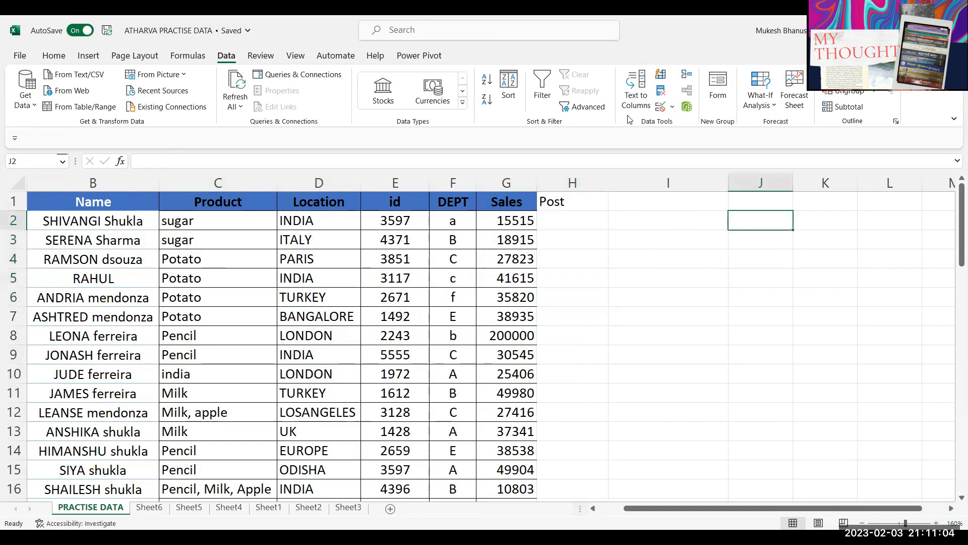
{"action": "left_click", "coordinate": [662, 108]}
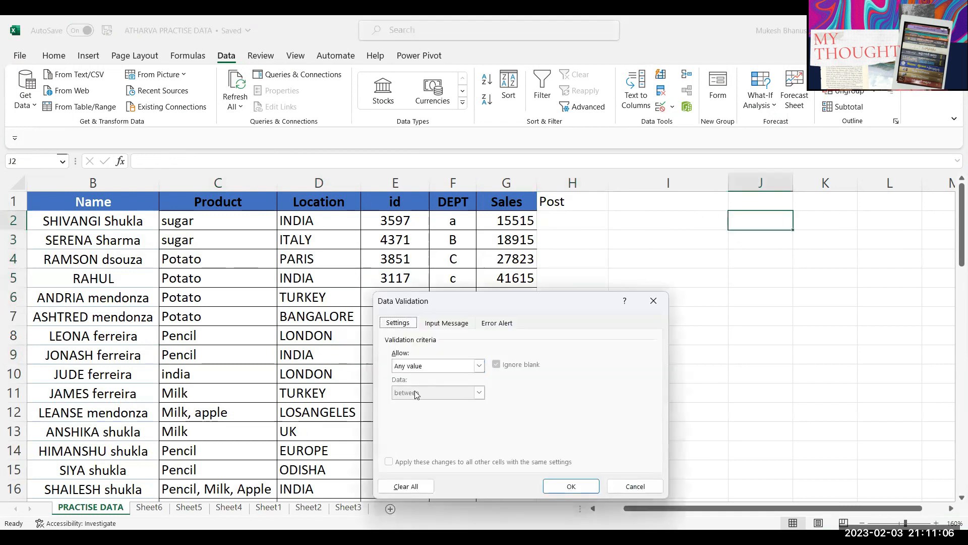
{"action": "left_click", "coordinate": [420, 366]}
{"action": "left_click", "coordinate": [409, 403]}
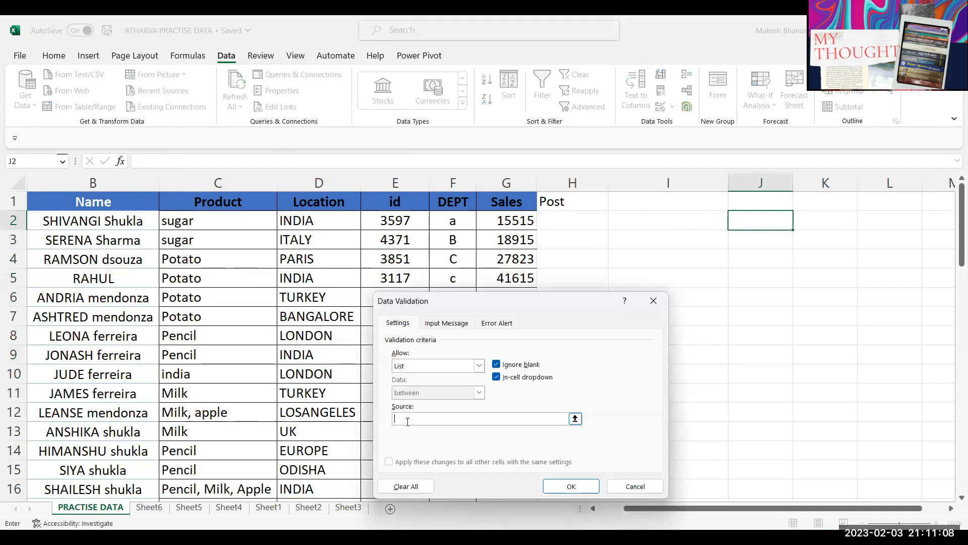
{"action": "left_click", "coordinate": [149, 507]}
{"action": "left_click", "coordinate": [71, 233]}
{"action": "left_click", "coordinate": [86, 417], "text": "shift"}
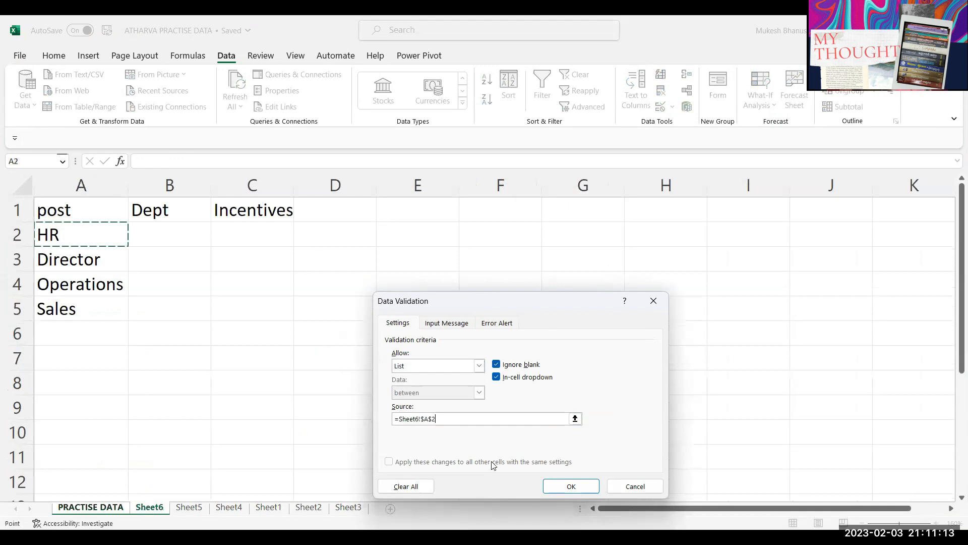
{"action": "left_click", "coordinate": [571, 486]}
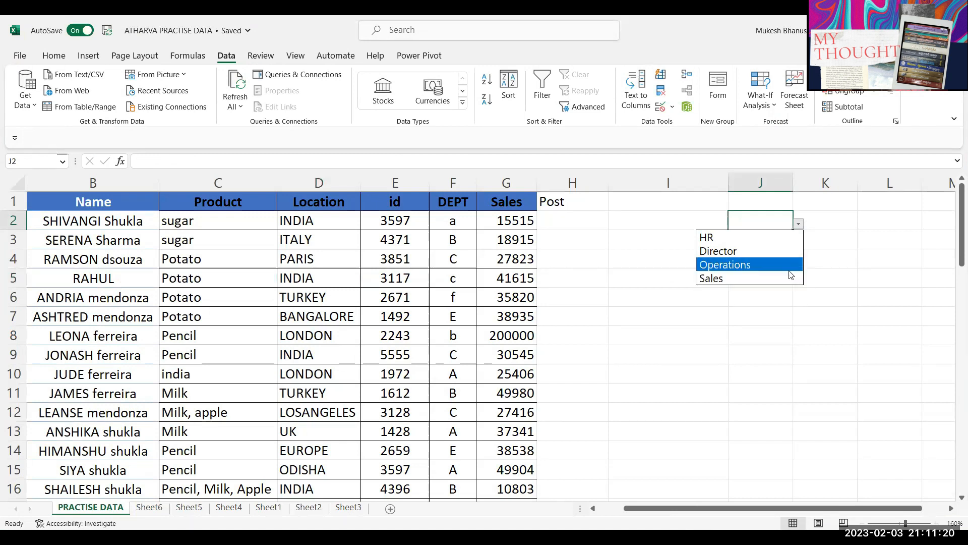
Step: Close J2's dropdown without choosing and switch to Sheet6
{"action": "left_click", "coordinate": [775, 218]}
{"action": "left_click", "coordinate": [150, 509]}
{"action": "left_click", "coordinate": [73, 338]}
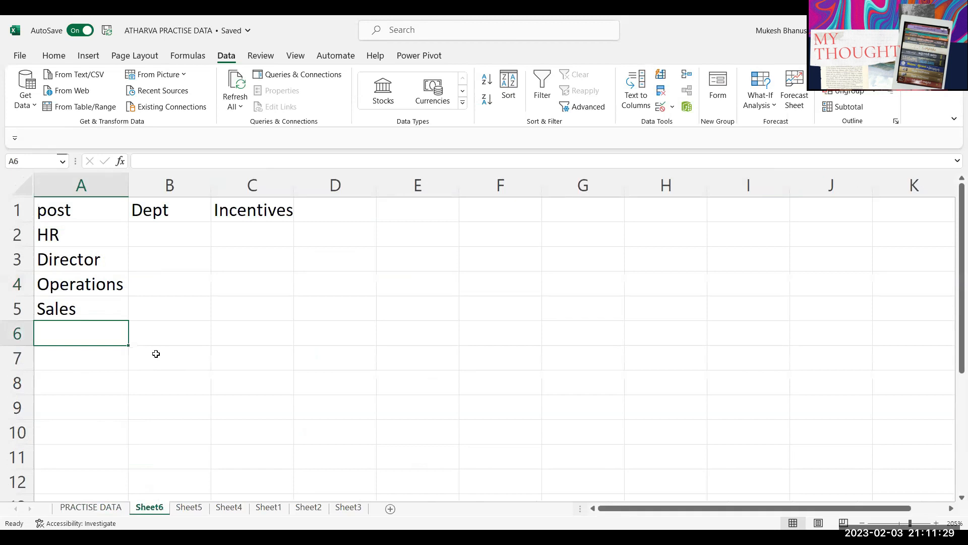
Step: Enter apple, mango and grapes in Sheet6 A6:A8, then open J2's dropdown on PRACTISE DATA
{"action": "left_click", "coordinate": [73, 357]}
{"action": "left_click", "coordinate": [75, 336]}
{"action": "left_click", "coordinate": [74, 391]}
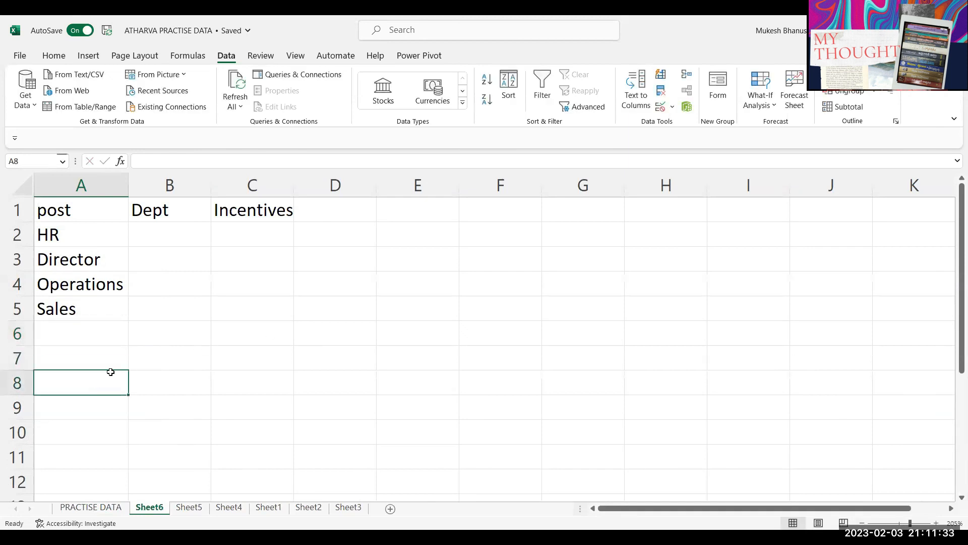
{"action": "left_click", "coordinate": [86, 336]}
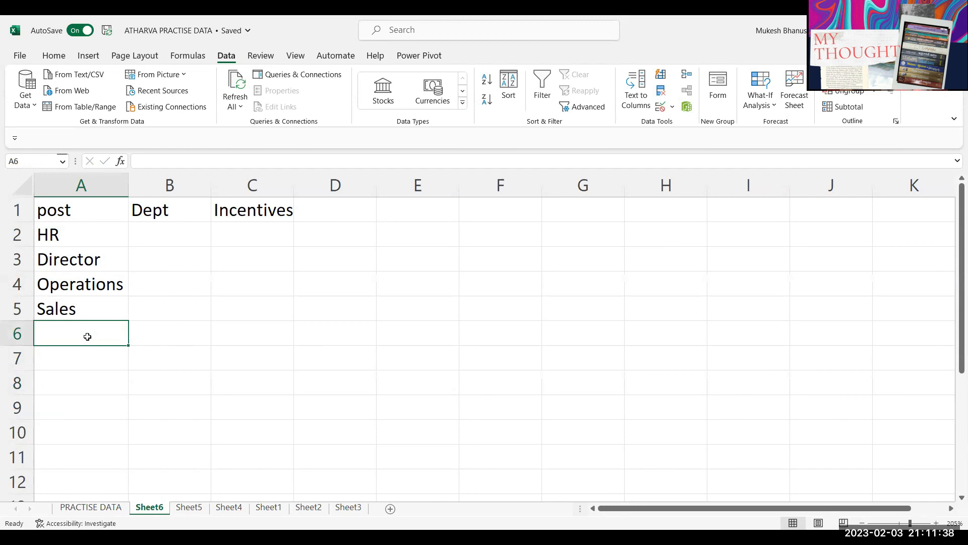
{"action": "type", "text": "apple"}
{"action": "key", "text": "Return"}
{"action": "type", "text": "mango"}
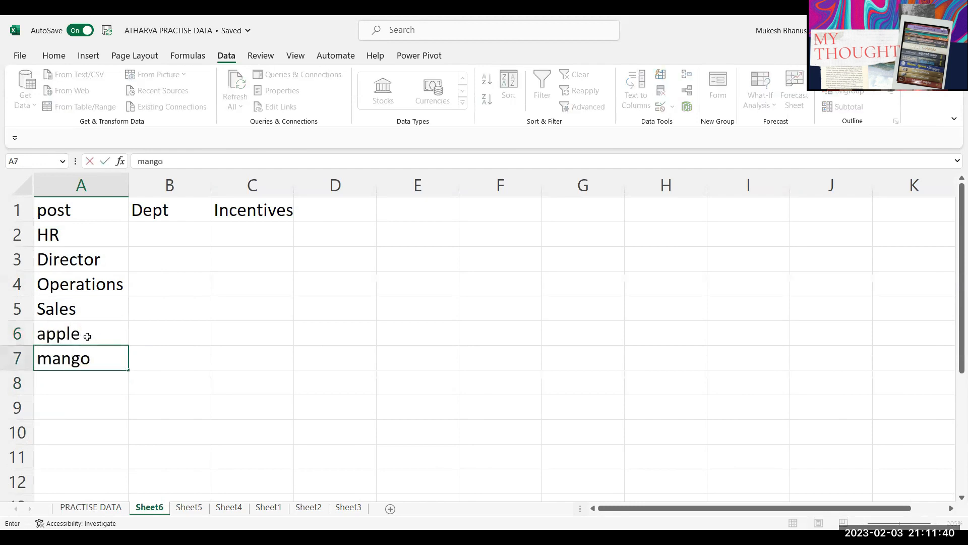
{"action": "key", "text": "Return"}
{"action": "type", "text": "grapes"}
{"action": "key", "text": "Return"}
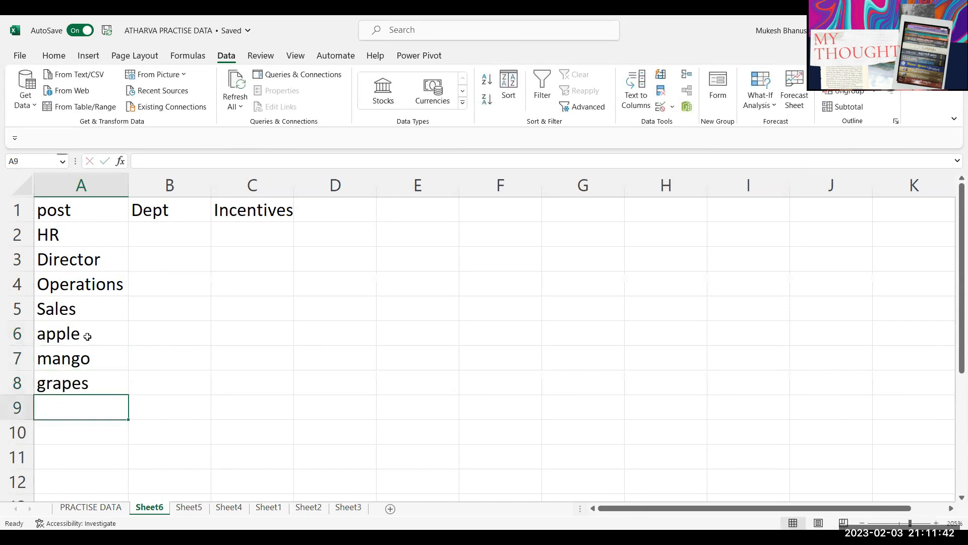
{"action": "key", "text": "ctrl+Page_Up"}
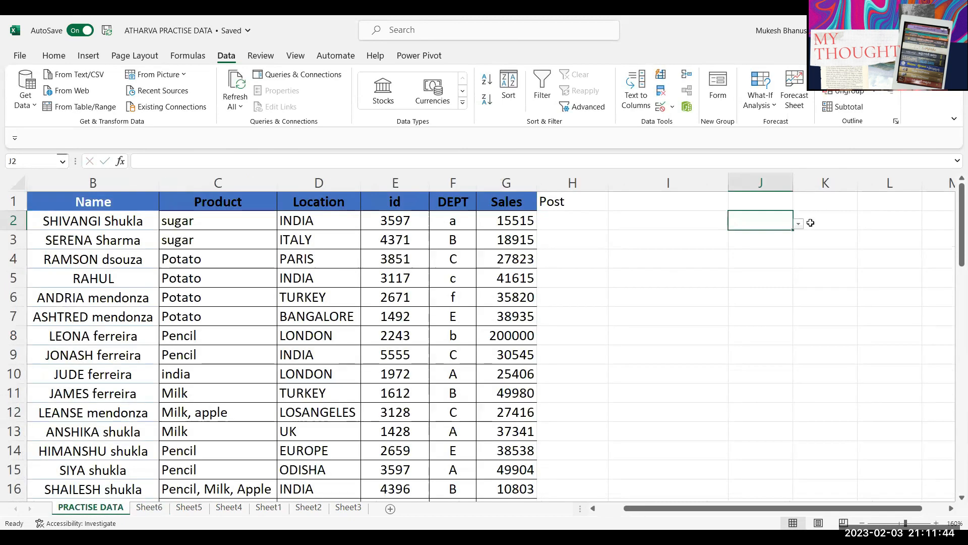
{"action": "left_click", "coordinate": [799, 225]}
Step: Set J2 to mango, then delete apple, mango and grapes from Sheet6 A6:A8
{"action": "left_click", "coordinate": [758, 307]}
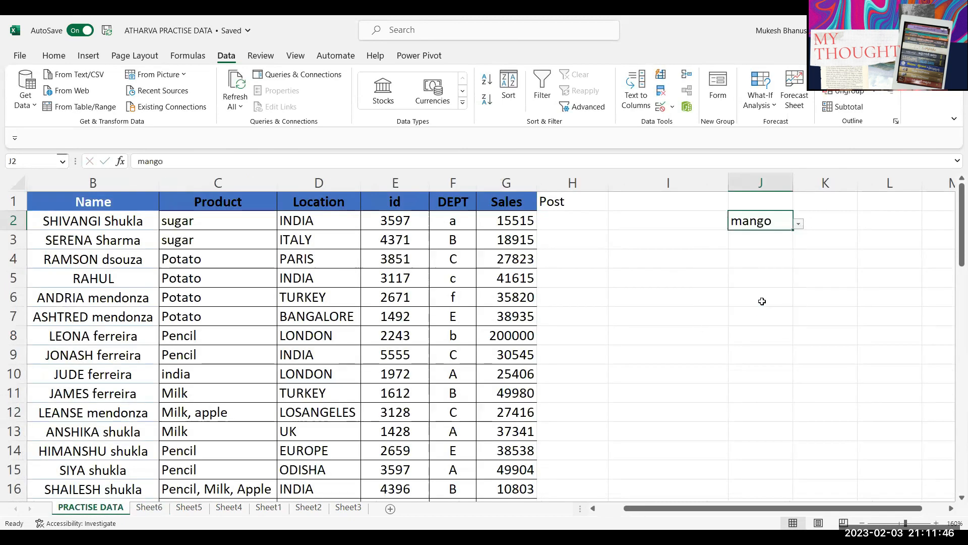
{"action": "left_click", "coordinate": [149, 507]}
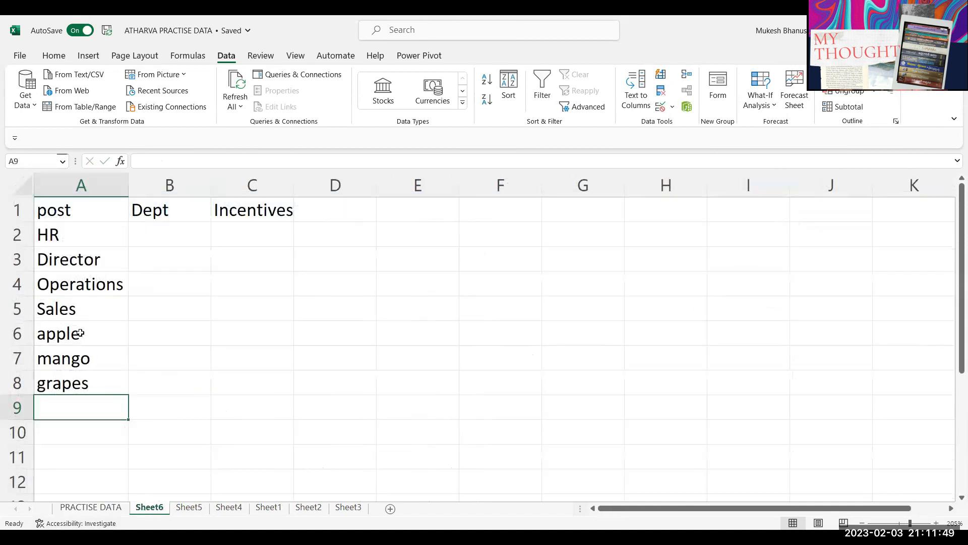
{"action": "left_click_drag", "start_coordinate": [76, 334], "coordinate": [83, 375]}
{"action": "key", "text": "Delete"}
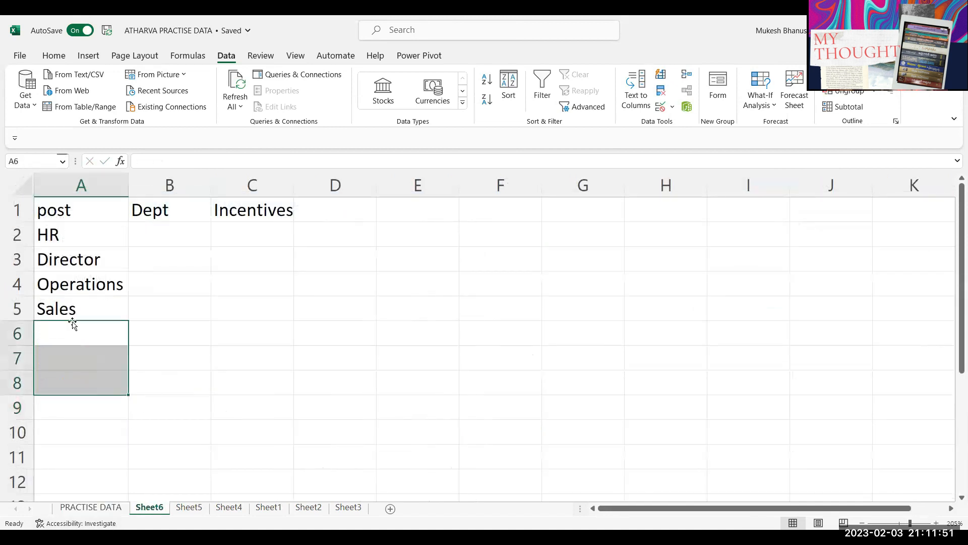
{"action": "key", "text": "Up"}
Step: Check that J2's dropdown on PRACTISE DATA now offers only HR, Director, Operations and Sales
{"action": "left_click", "coordinate": [91, 507]}
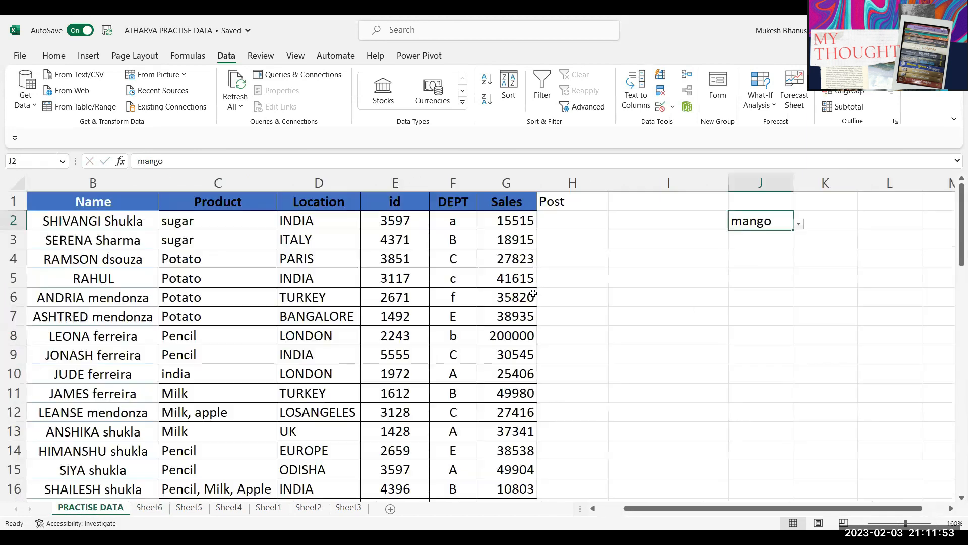
{"action": "left_click", "coordinate": [800, 224]}
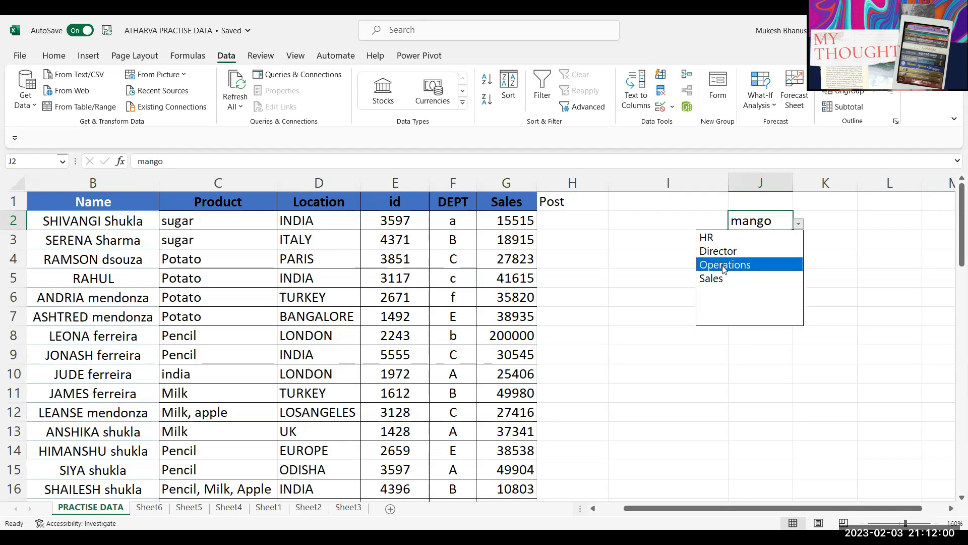
{"action": "key", "text": "Escape"}
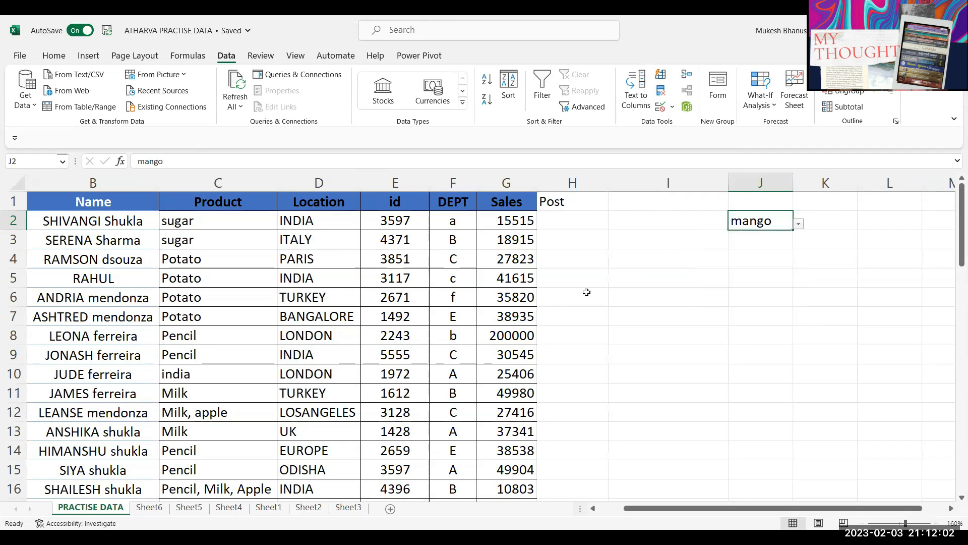
{"action": "left_click", "coordinate": [798, 223]}
{"action": "key", "text": "Escape"}
{"action": "left_click", "coordinate": [799, 223]}
{"action": "key", "text": "Escape"}
Step: Clear mango from J2 and go back to Sheet6
{"action": "key", "text": "Delete"}
{"action": "left_click", "coordinate": [574, 222]}
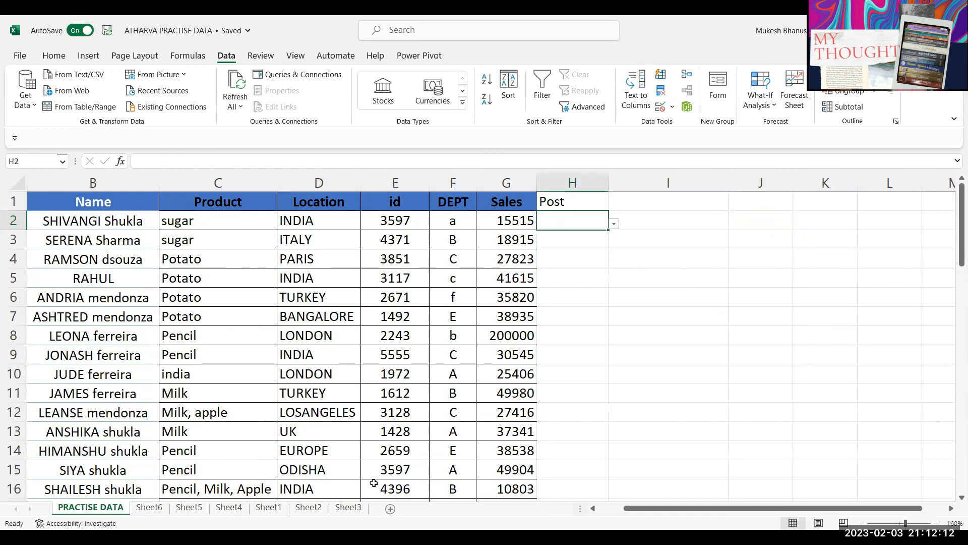
{"action": "left_click", "coordinate": [150, 507]}
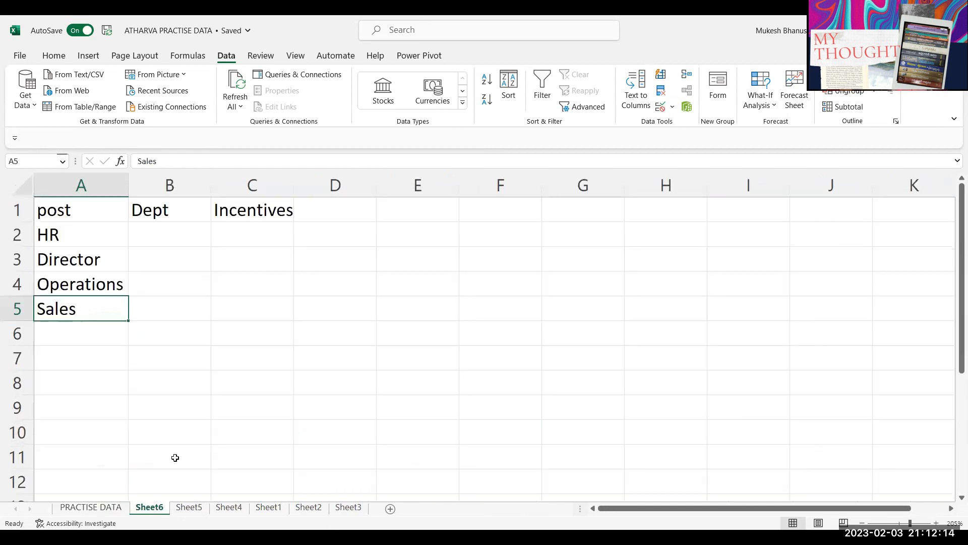
Step: Make Sheet6 A1:A5 a table with headers (Table1, headed post), then return to PRACTISE DATA
{"action": "left_click", "coordinate": [83, 263]}
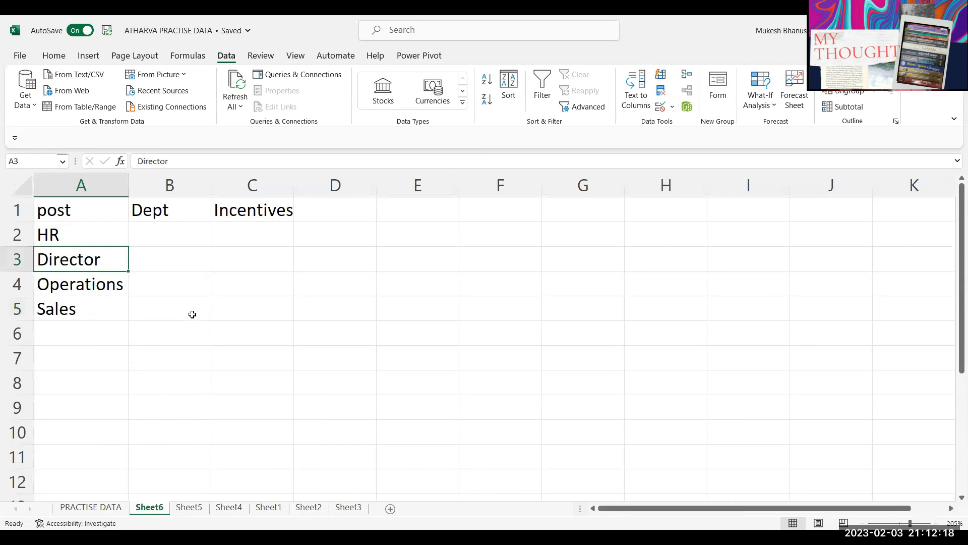
{"action": "key", "text": "ctrl+t"}
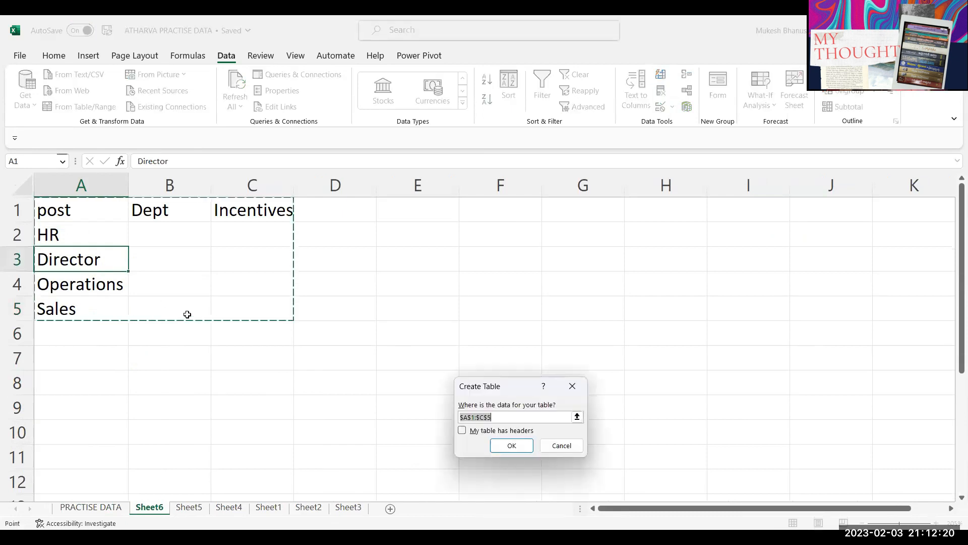
{"action": "key", "text": "shift+Left"}
{"action": "key", "text": "shift+Left"}
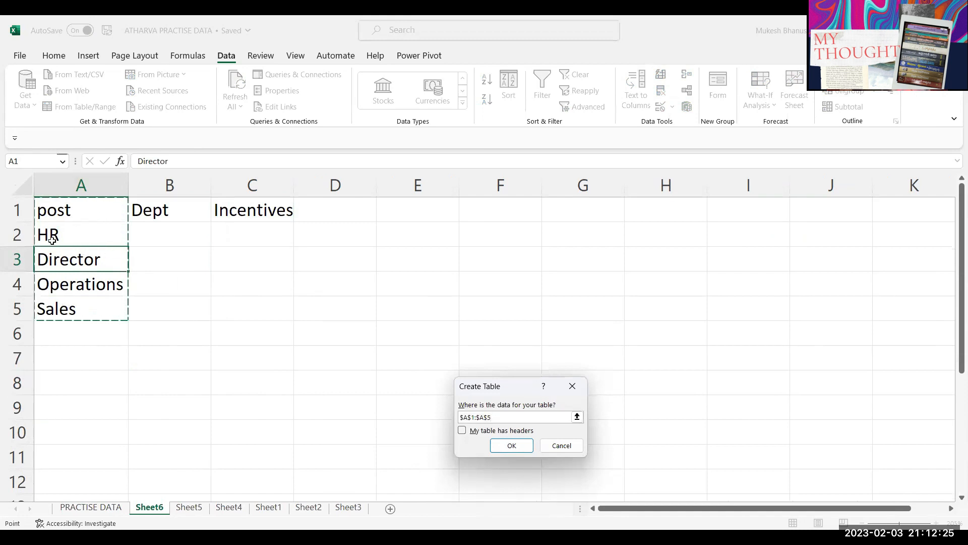
{"action": "left_click", "coordinate": [463, 431]}
{"action": "left_click", "coordinate": [508, 449]}
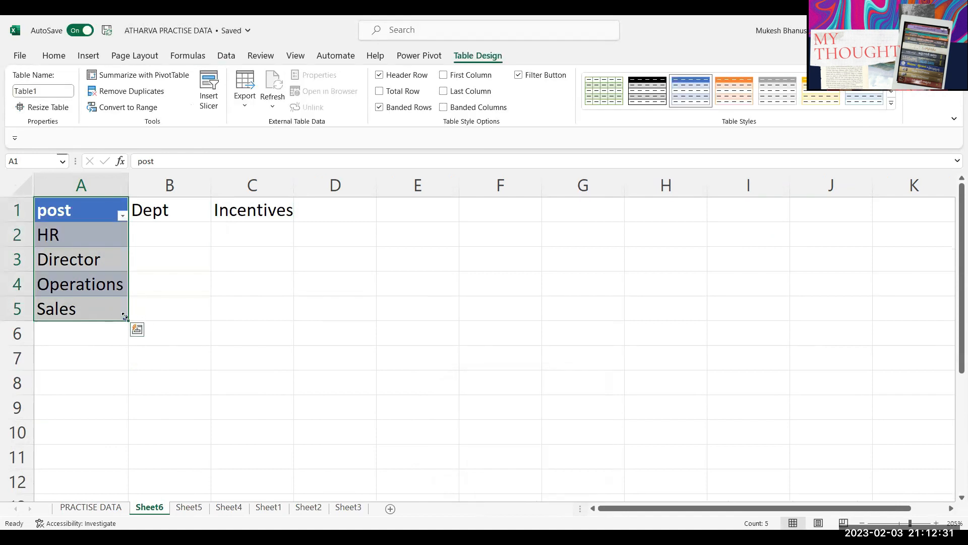
{"action": "left_click", "coordinate": [100, 508]}
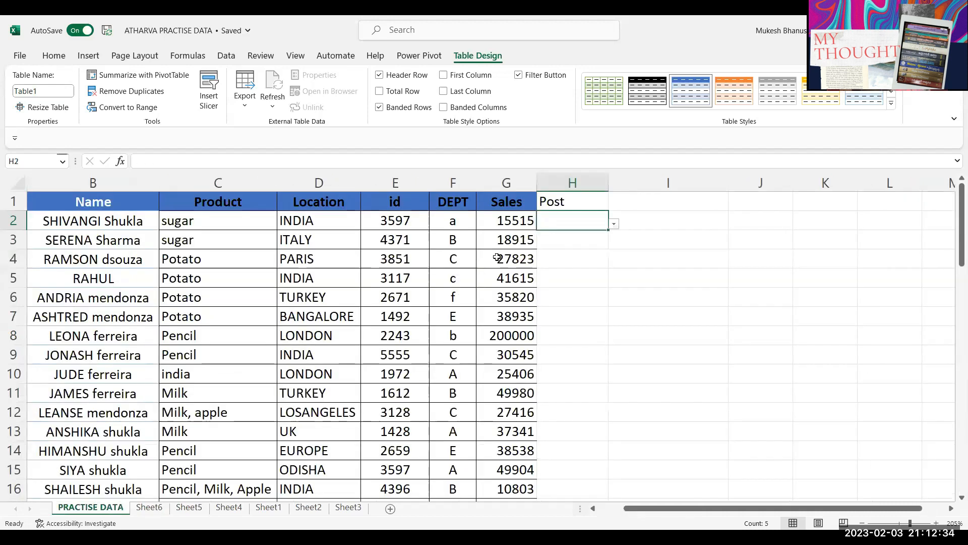
Step: Replace H2's list validation source with =Sheet6!$A$2:$A$5
{"action": "left_click", "coordinate": [576, 213]}
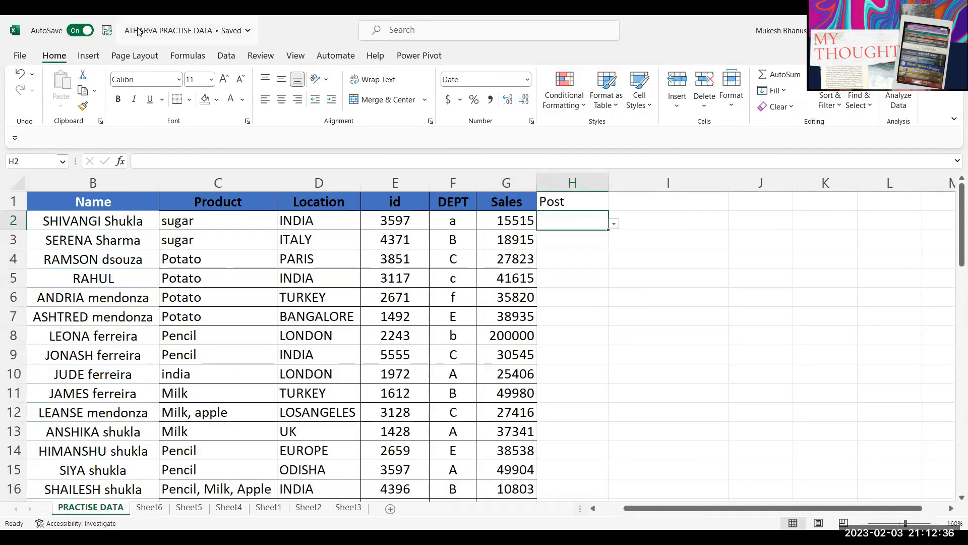
{"action": "left_click", "coordinate": [227, 56]}
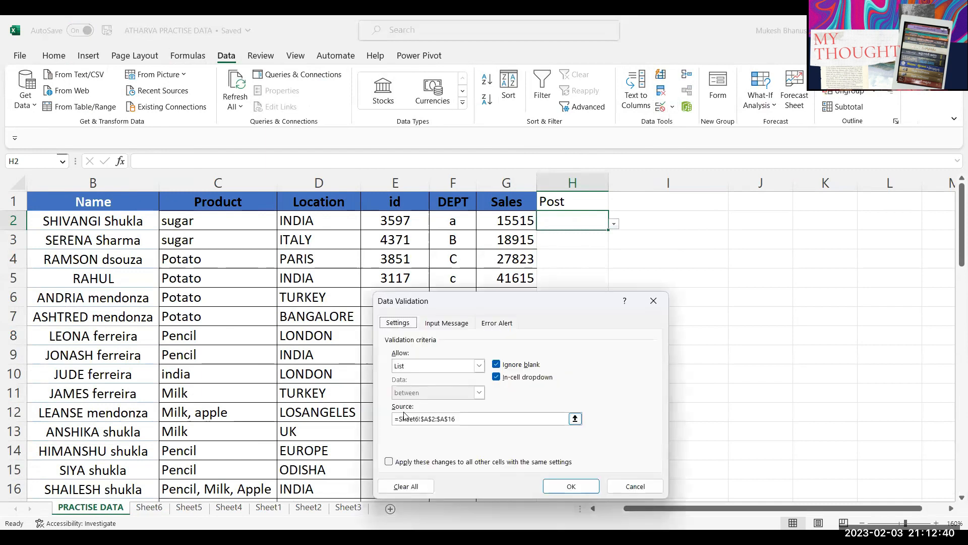
{"action": "left_click_drag", "start_coordinate": [461, 418], "coordinate": [373, 395]}
{"action": "key", "text": "BackSpace"}
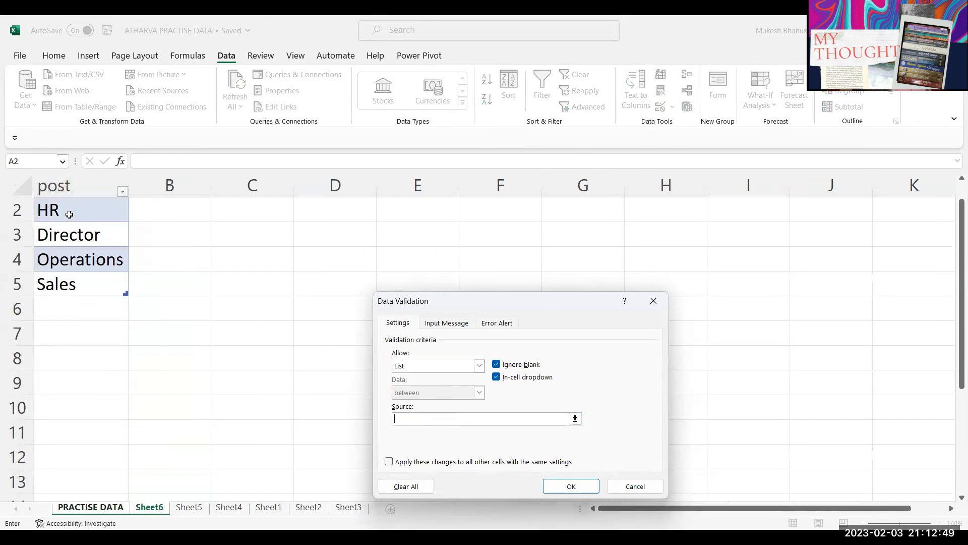
{"action": "scroll", "coordinate": [65, 204], "scroll_direction": "up", "scroll_amount": 1}
{"action": "left_click_drag", "start_coordinate": [66, 235], "coordinate": [68, 308]}
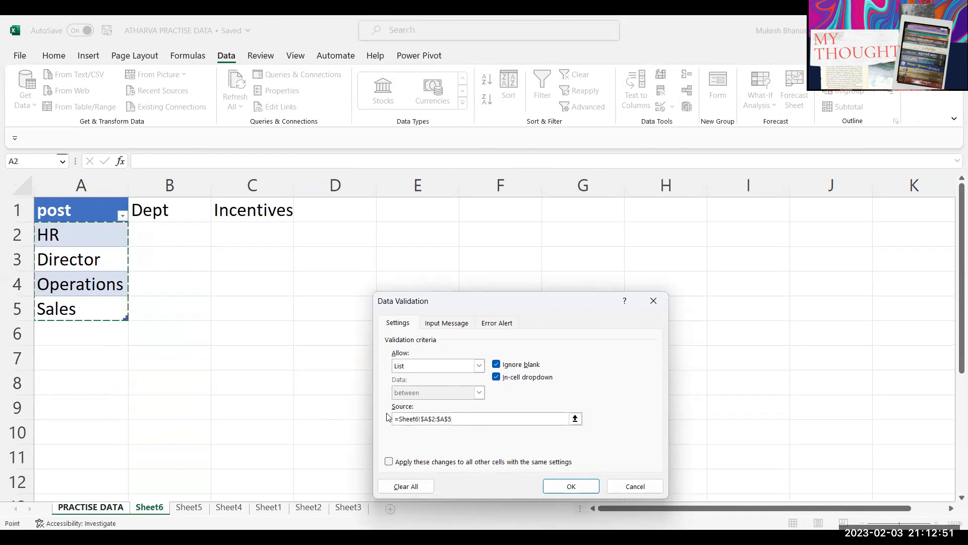
{"action": "left_click", "coordinate": [561, 489]}
Step: Check H2's new dropdown choices, then switch to Sheet6
{"action": "left_click", "coordinate": [613, 223]}
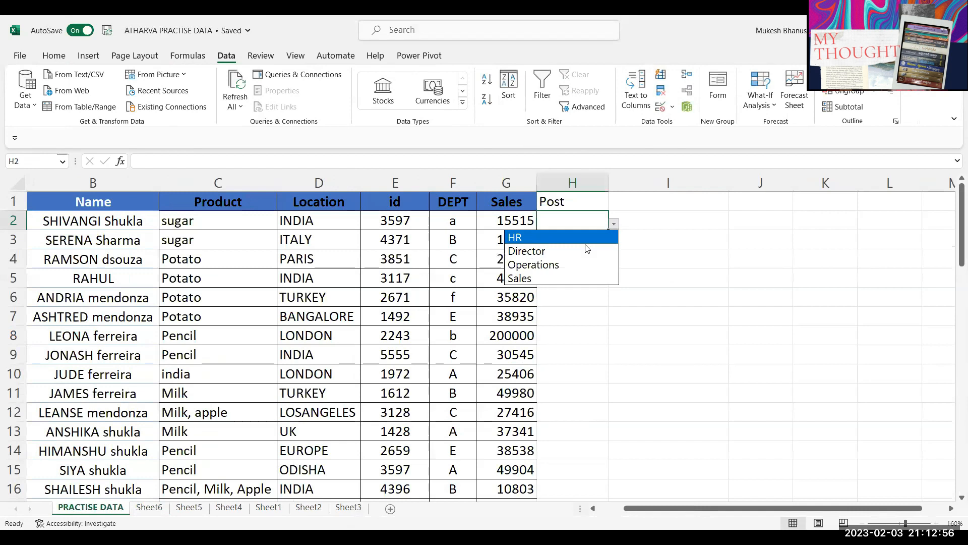
{"action": "key", "text": "Escape"}
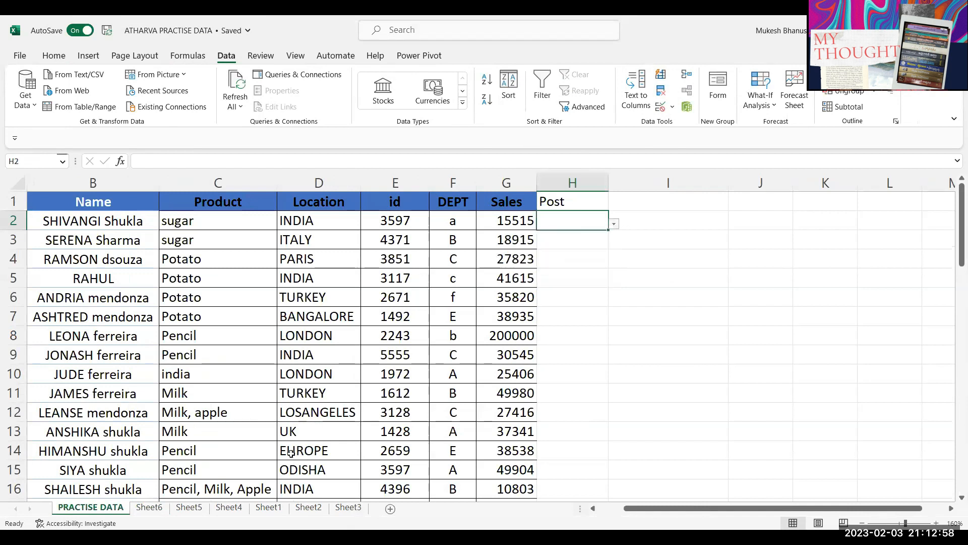
{"action": "left_click", "coordinate": [149, 506]}
Step: Add Apple in A6 and Banana in A7 below the post table on Sheet6
{"action": "left_click", "coordinate": [87, 328]}
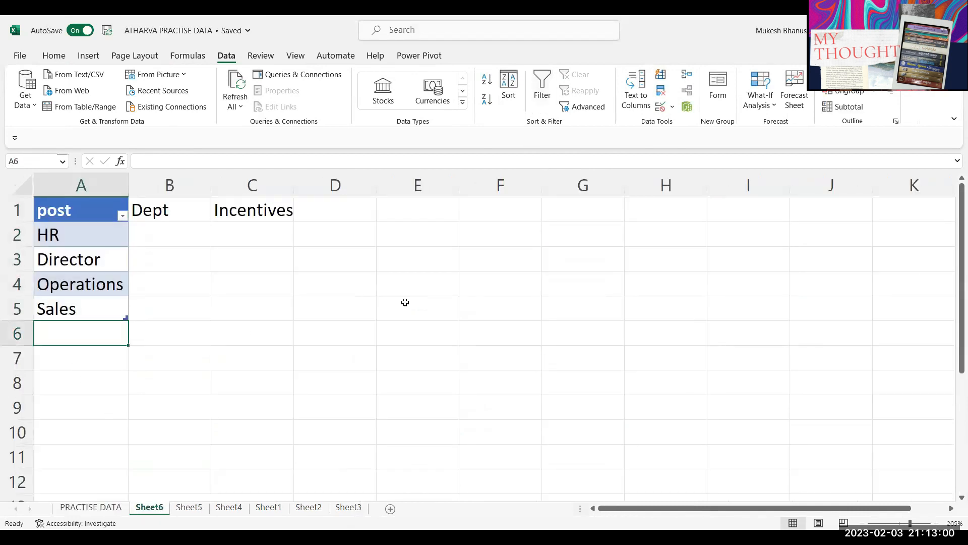
{"action": "type", "text": "Apple"}
{"action": "key", "text": "Return"}
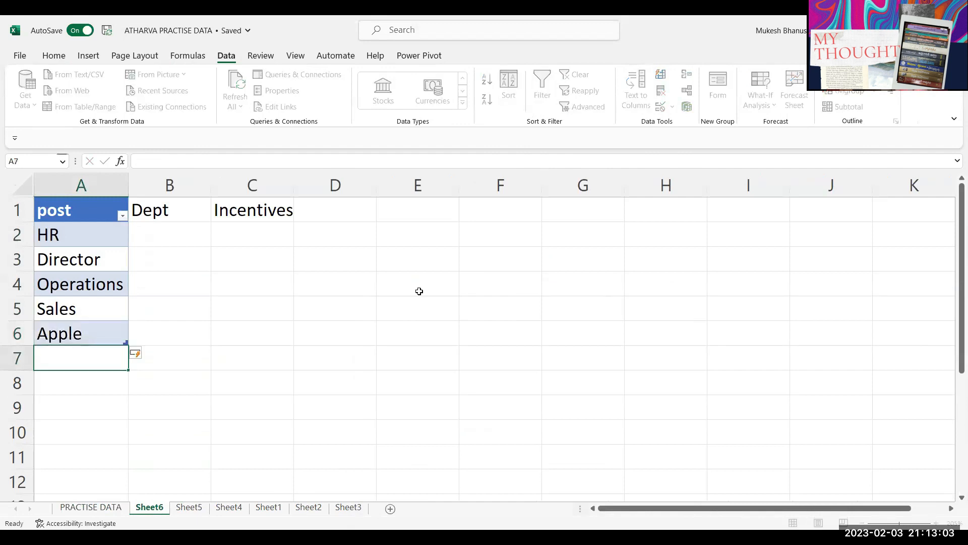
{"action": "type", "text": "a"}
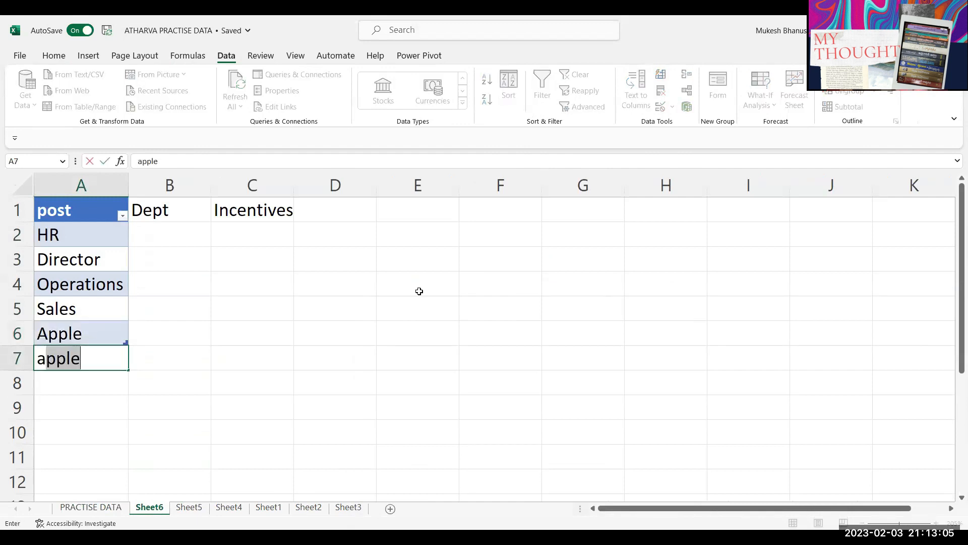
{"action": "key", "text": "BackSpace"}
{"action": "key", "text": "BackSpace"}
{"action": "type", "text": "Banana"}
{"action": "key", "text": "Return"}
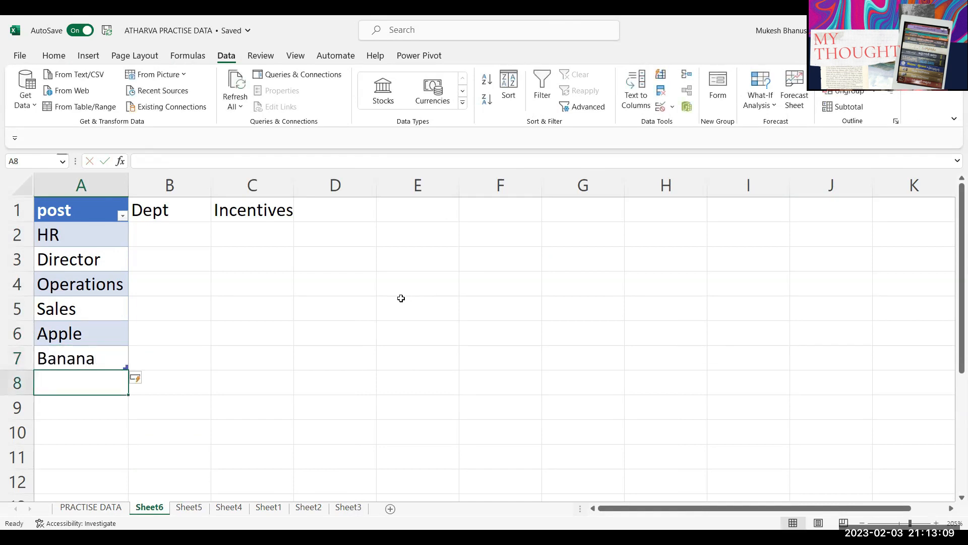
Step: Select the post entries, open and cancel Data Validation, then return to PRACTISE DATA
{"action": "left_click_drag", "start_coordinate": [97, 233], "coordinate": [122, 366]}
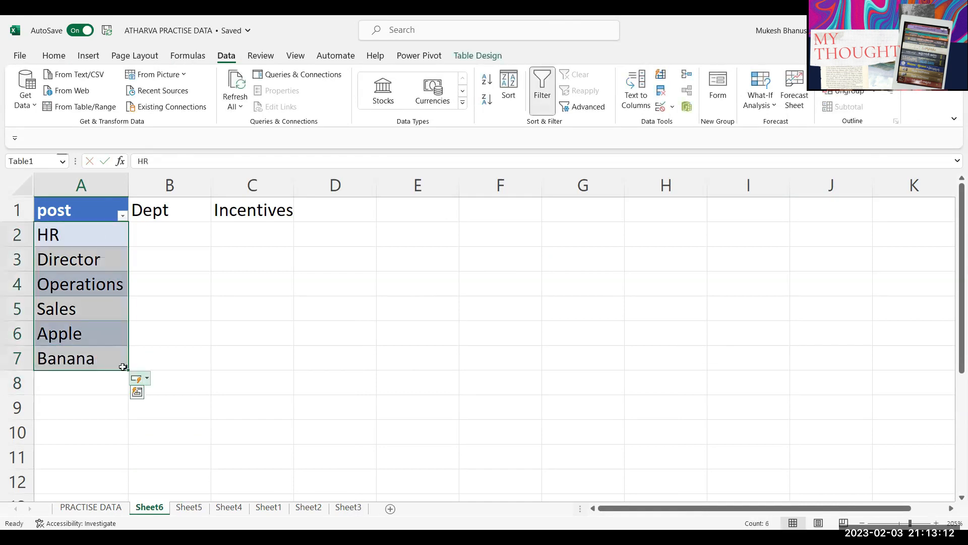
{"action": "left_click", "coordinate": [94, 317]}
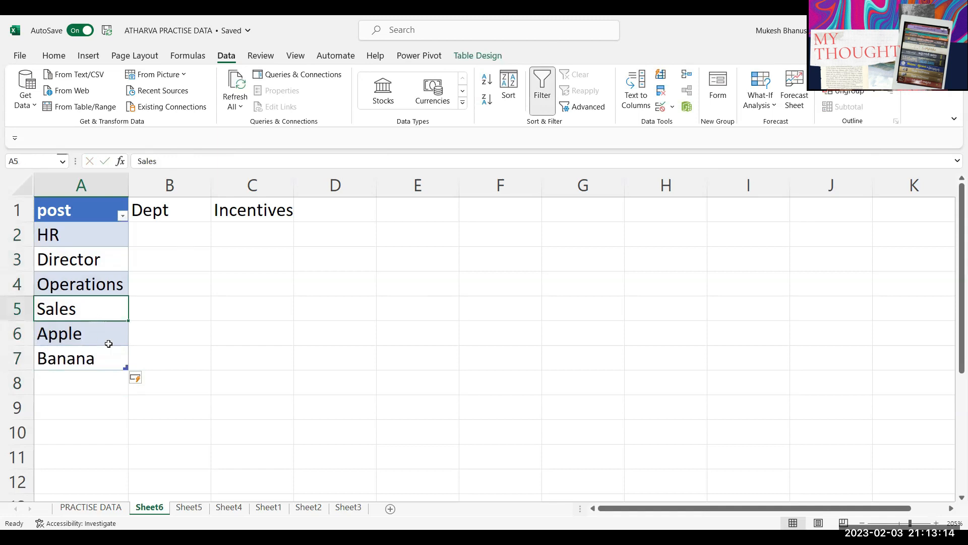
{"action": "left_click", "coordinate": [659, 107]}
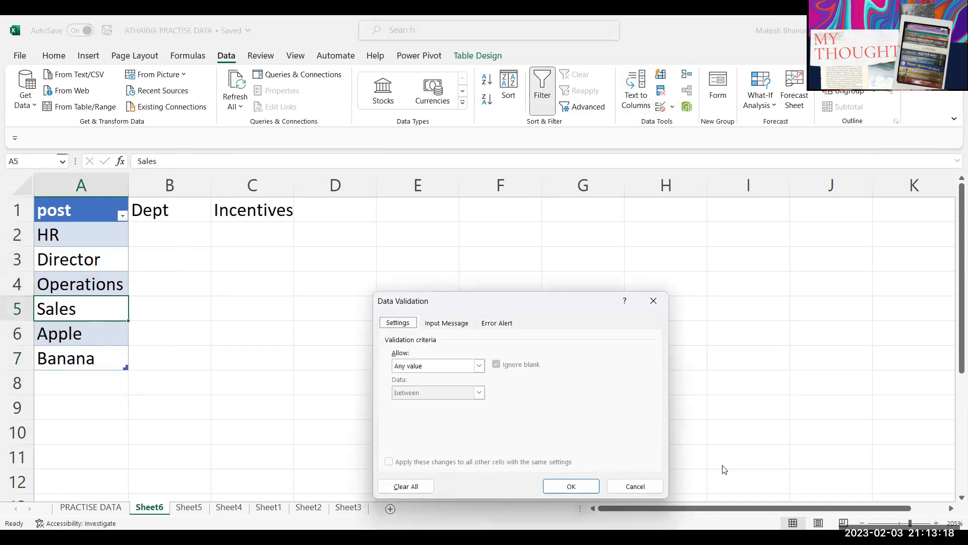
{"action": "left_click", "coordinate": [640, 484]}
{"action": "left_click", "coordinate": [92, 510]}
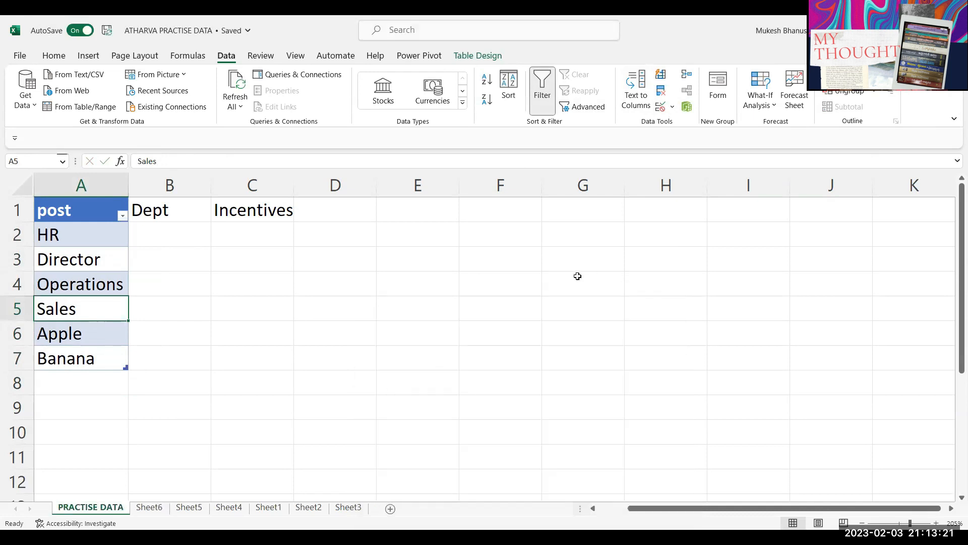
Step: Inspect H2's validation settings and dropdown without changing anything
{"action": "left_click", "coordinate": [660, 107]}
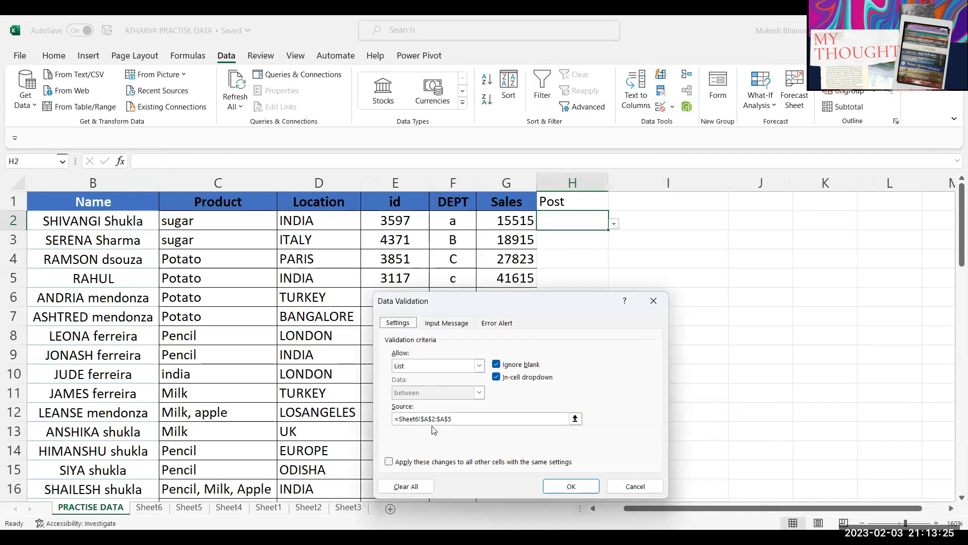
{"action": "left_click", "coordinate": [440, 423]}
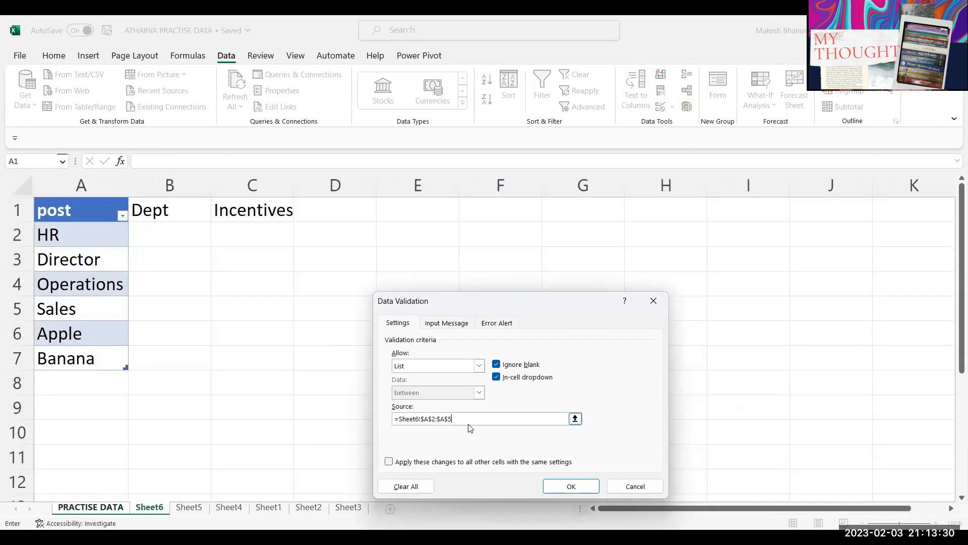
{"action": "left_click", "coordinate": [644, 491]}
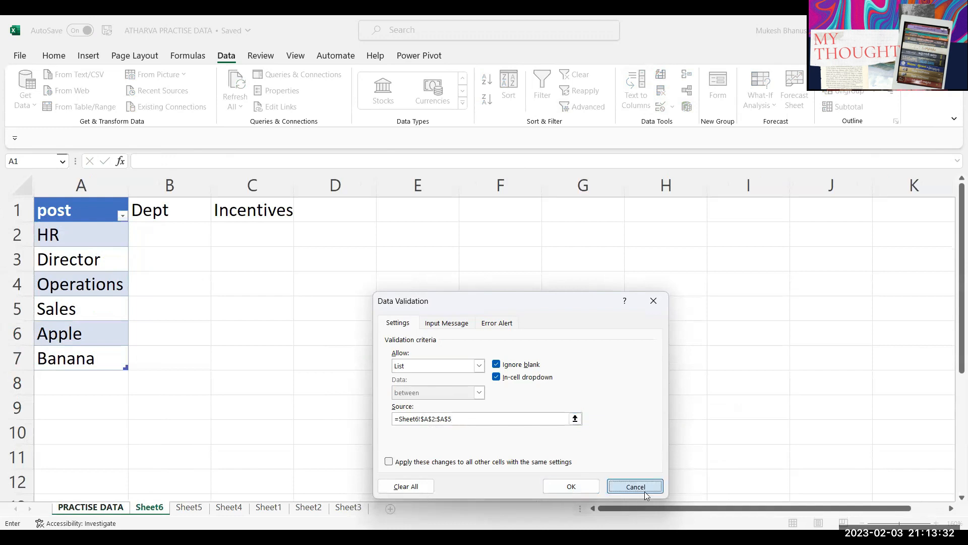
{"action": "left_click", "coordinate": [613, 224]}
{"action": "left_click", "coordinate": [613, 223]}
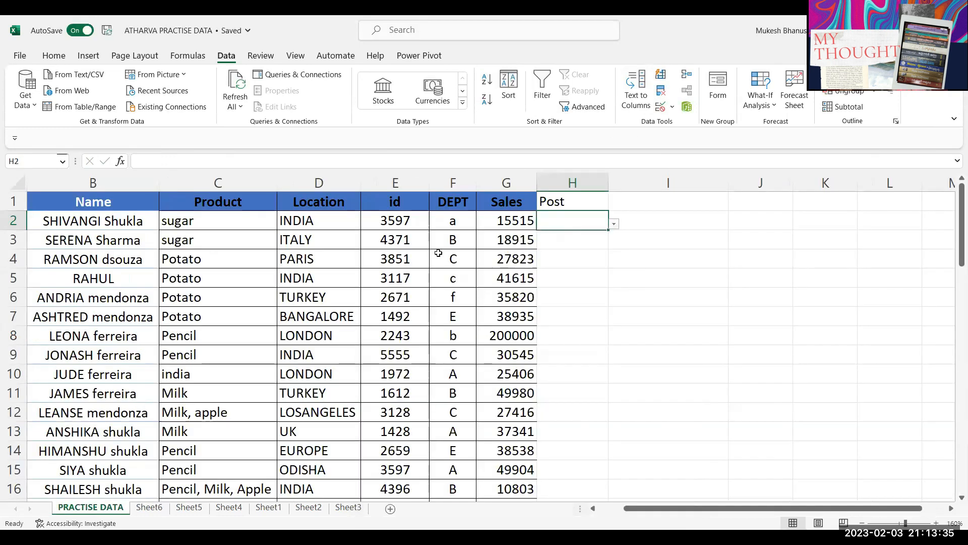
{"action": "left_click", "coordinate": [614, 223]}
{"action": "left_click", "coordinate": [576, 226]}
Step: Change H2's list validation source to =Sheet6!$A$2:$A$7
{"action": "key", "text": "alt+a"}
{"action": "key", "text": "v"}
{"action": "key", "text": "v"}
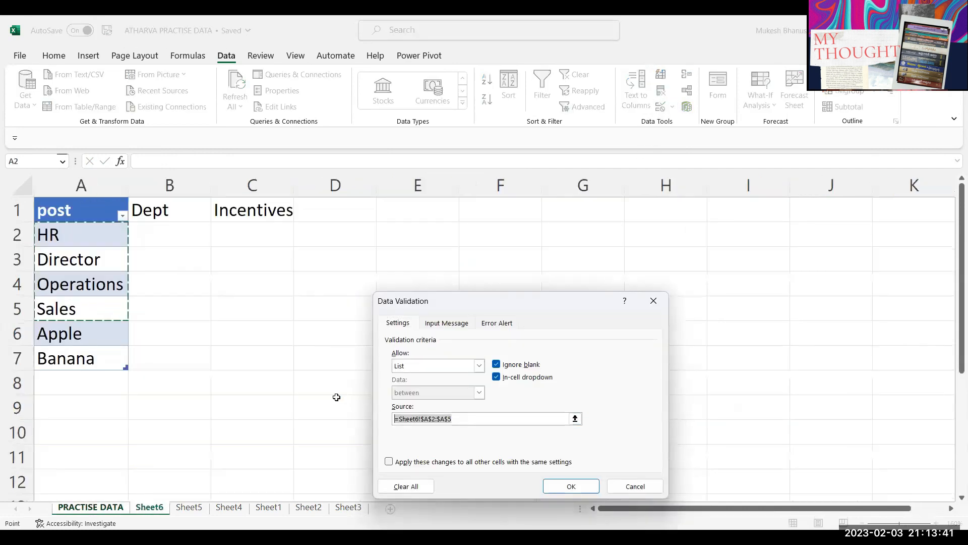
{"action": "key", "text": "BackSpace"}
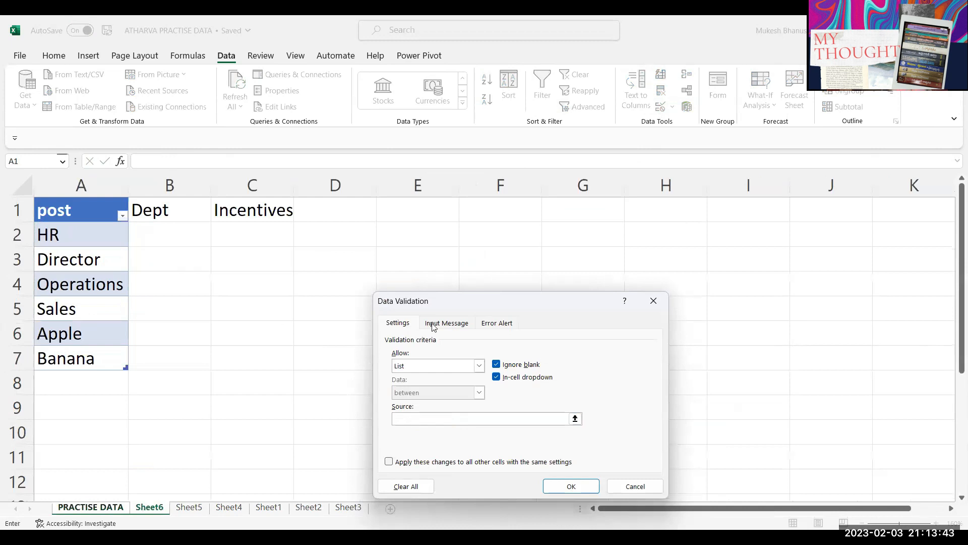
{"action": "left_click", "coordinate": [77, 196]}
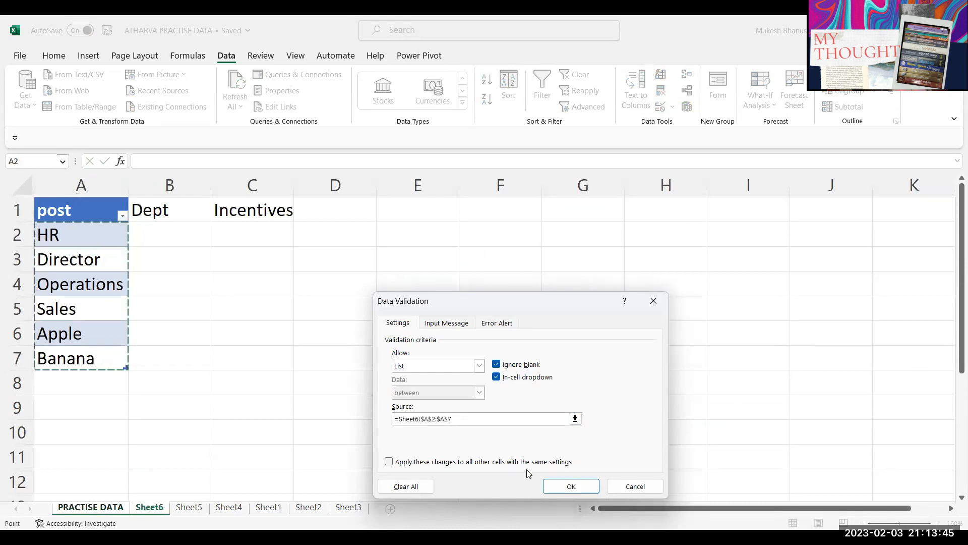
{"action": "left_click", "coordinate": [567, 485]}
Step: Confirm Apple and Banana appear in H2's dropdown, then switch to Sheet6
{"action": "left_click", "coordinate": [613, 224]}
{"action": "left_click", "coordinate": [407, 286]}
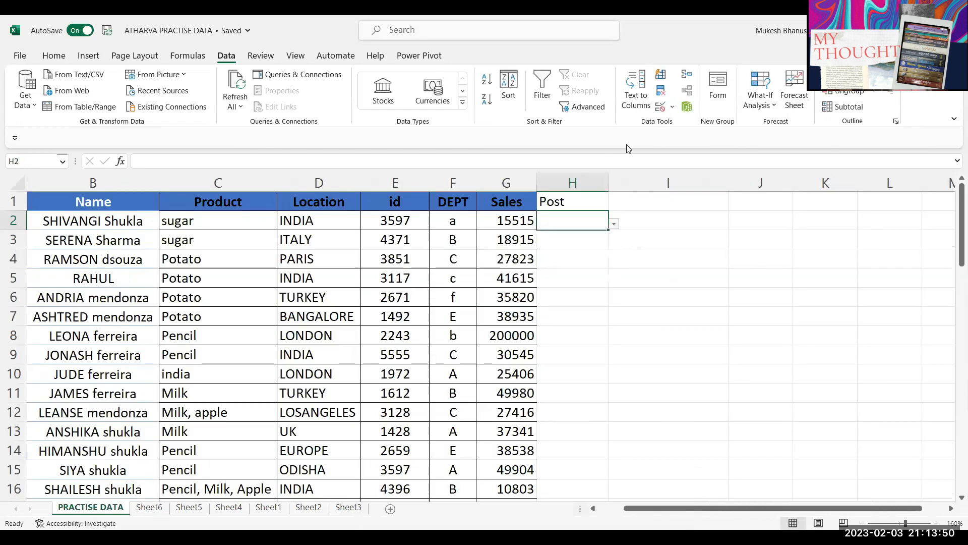
{"action": "left_click", "coordinate": [149, 507]}
Step: Enter Grapes in Sheet6 A8 below Banana
{"action": "left_click", "coordinate": [92, 384]}
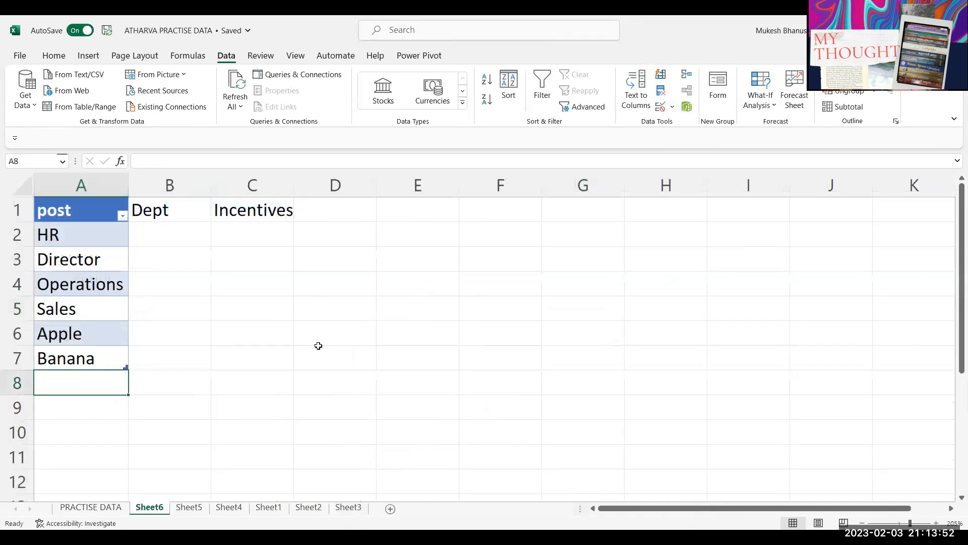
{"action": "type", "text": "Grapes"}
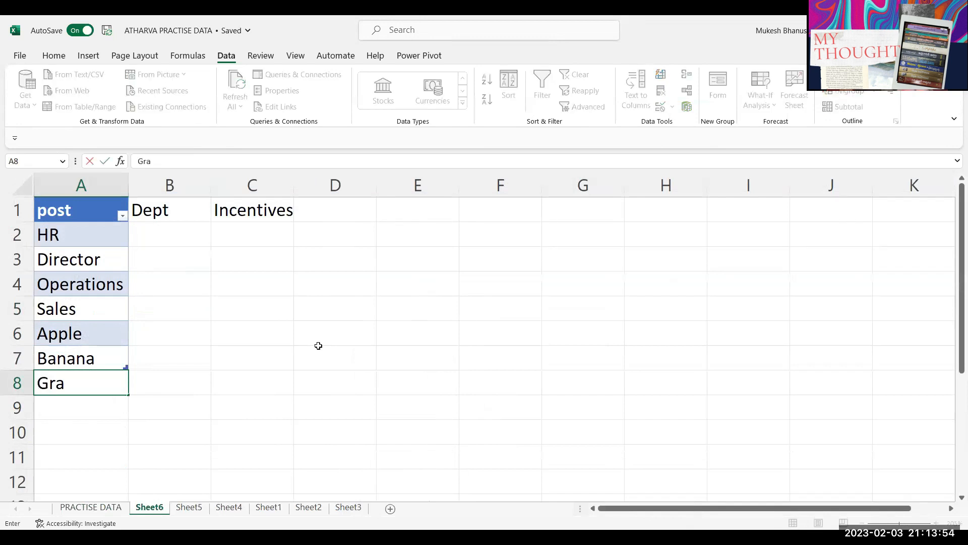
{"action": "key", "text": "Return"}
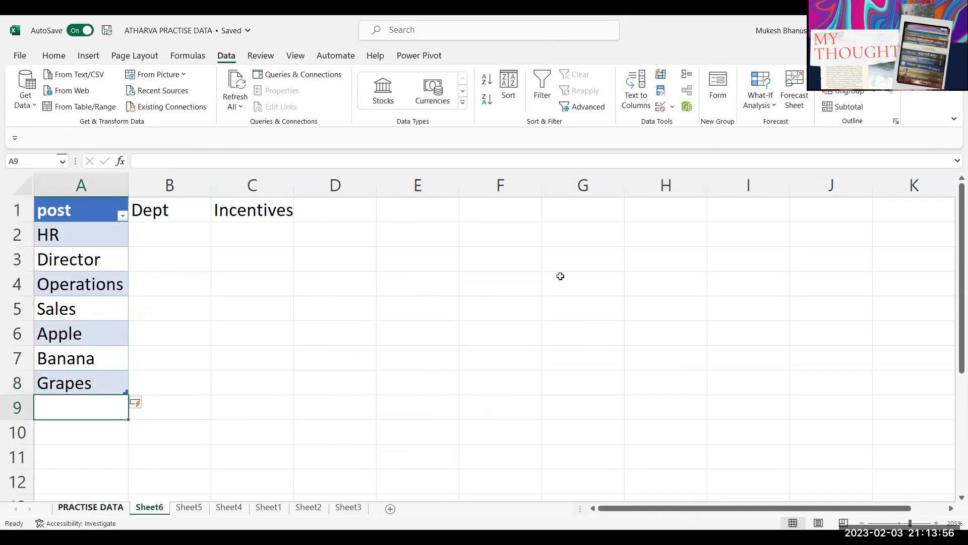
Step: Confirm H2's dropdown on PRACTISE DATA lacks Grapes, then reopen H2's Data Validation settings
{"action": "left_click", "coordinate": [91, 507]}
{"action": "left_click", "coordinate": [614, 223]}
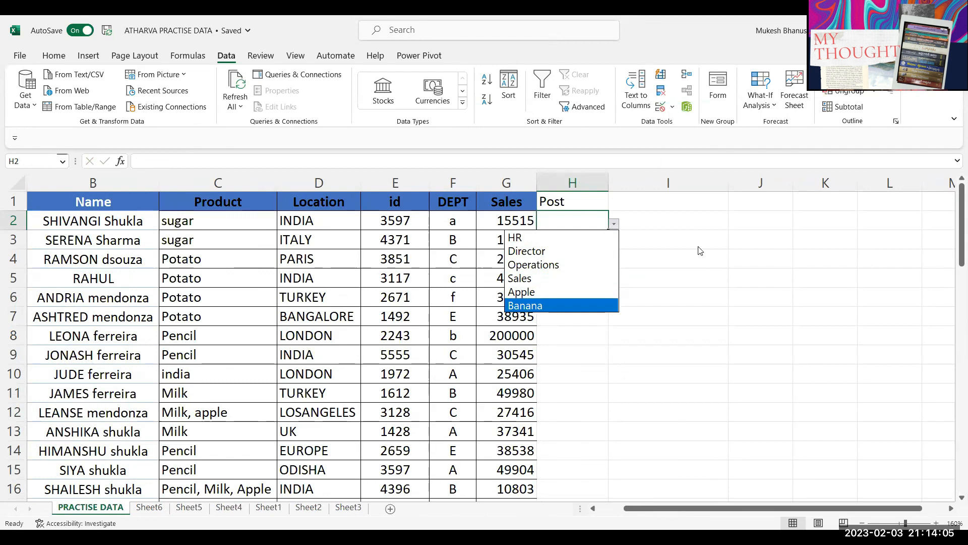
{"action": "left_click", "coordinate": [614, 223]}
{"action": "left_click", "coordinate": [614, 223]}
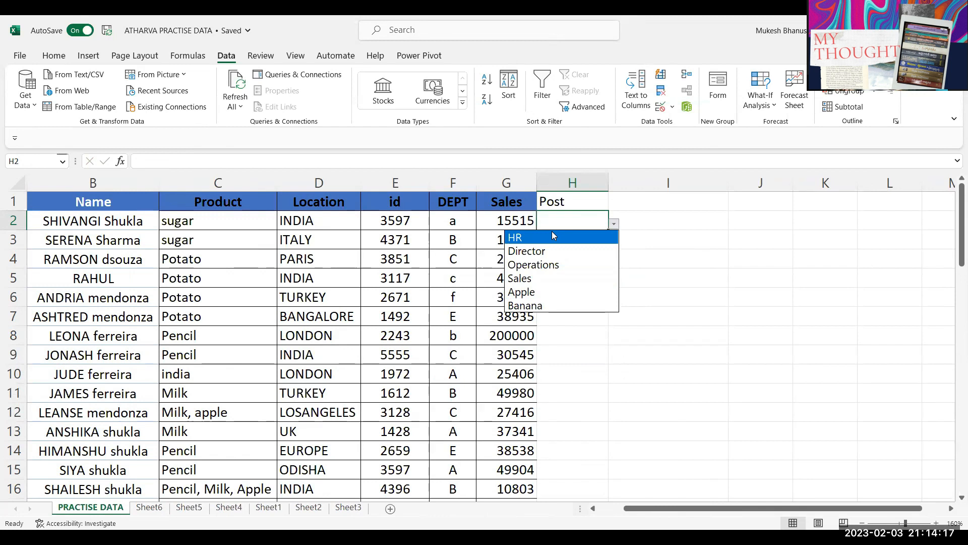
{"action": "left_click", "coordinate": [567, 224]}
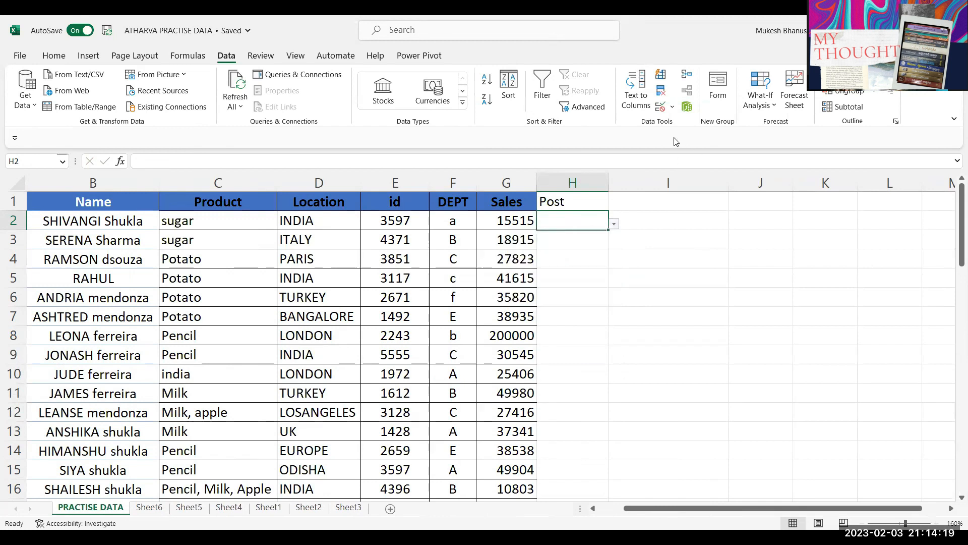
{"action": "left_click", "coordinate": [662, 106]}
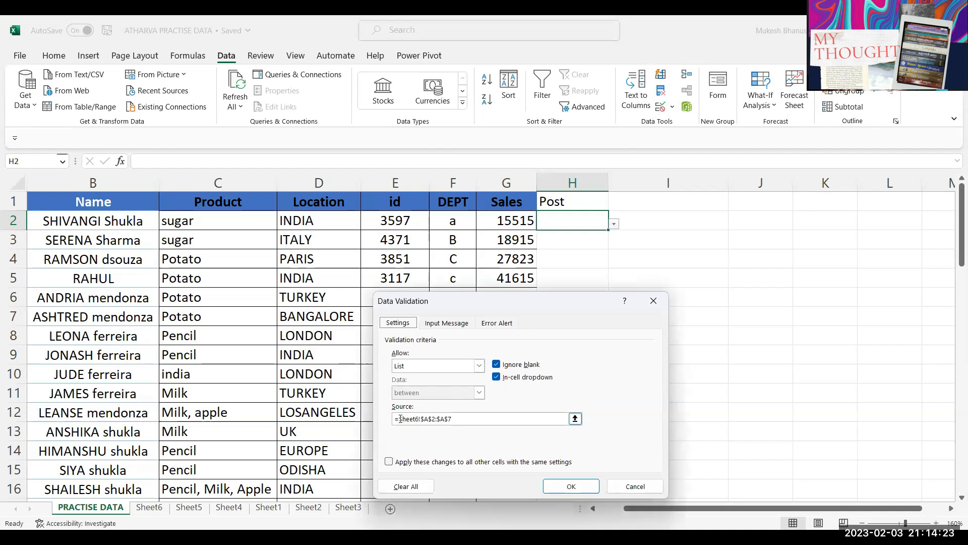
Step: Clear H2's list source, then look up the post table's name, Table1, on Sheet6
{"action": "left_click", "coordinate": [475, 419]}
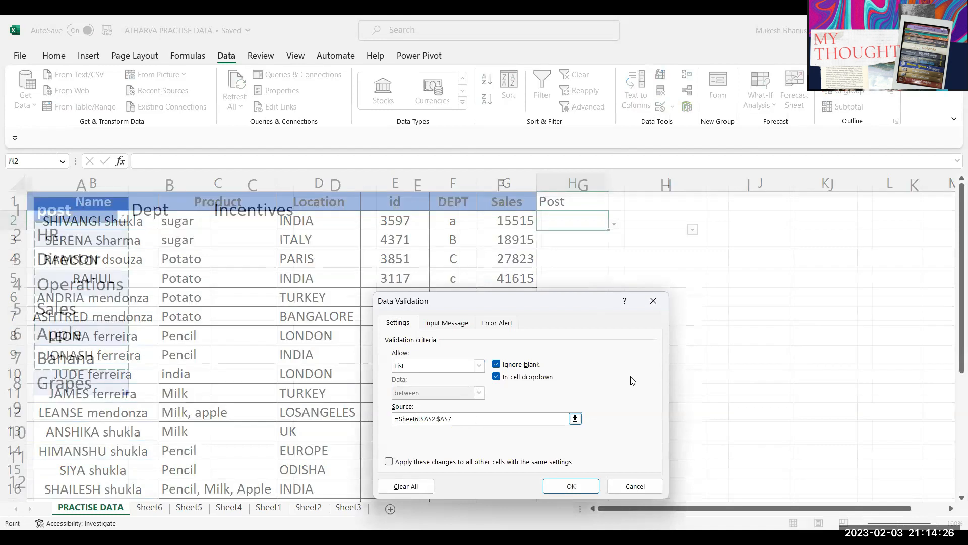
{"action": "key", "text": "BackSpace"}
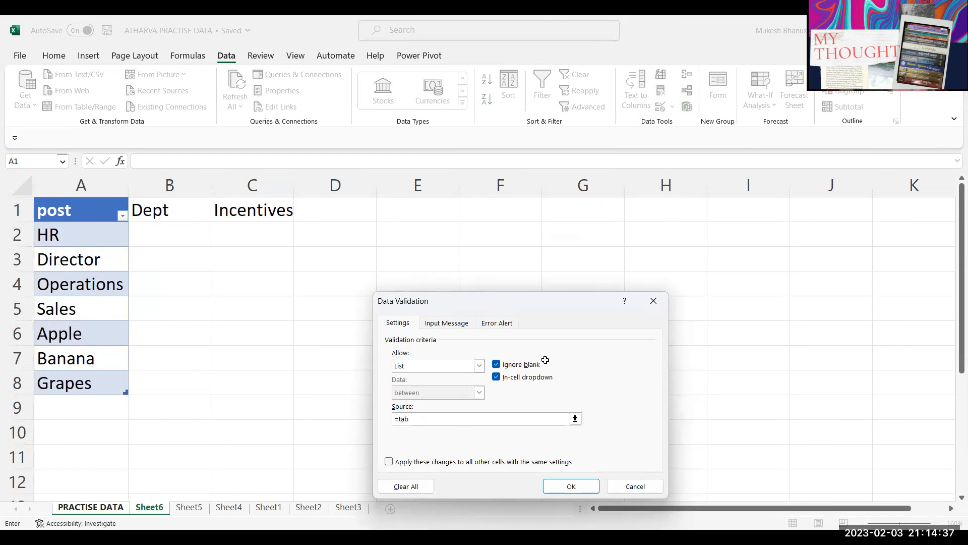
{"action": "key", "text": "Return"}
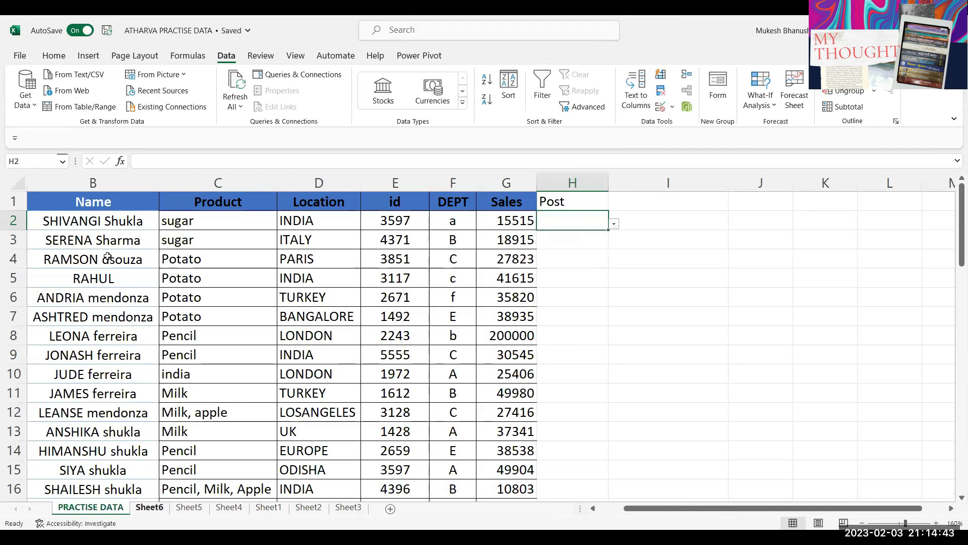
{"action": "left_click", "coordinate": [155, 507]}
{"action": "left_click", "coordinate": [58, 251]}
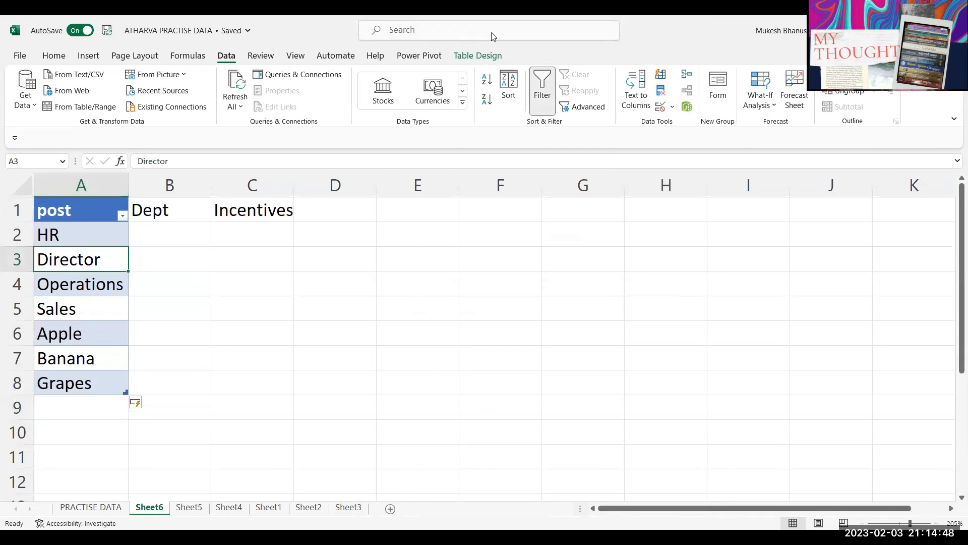
{"action": "left_click", "coordinate": [471, 55]}
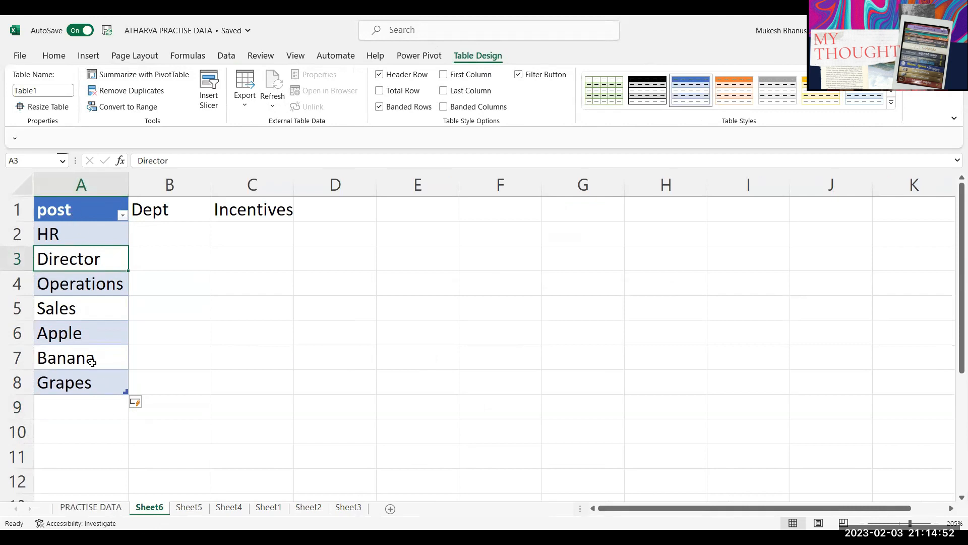
{"action": "left_click", "coordinate": [98, 508]}
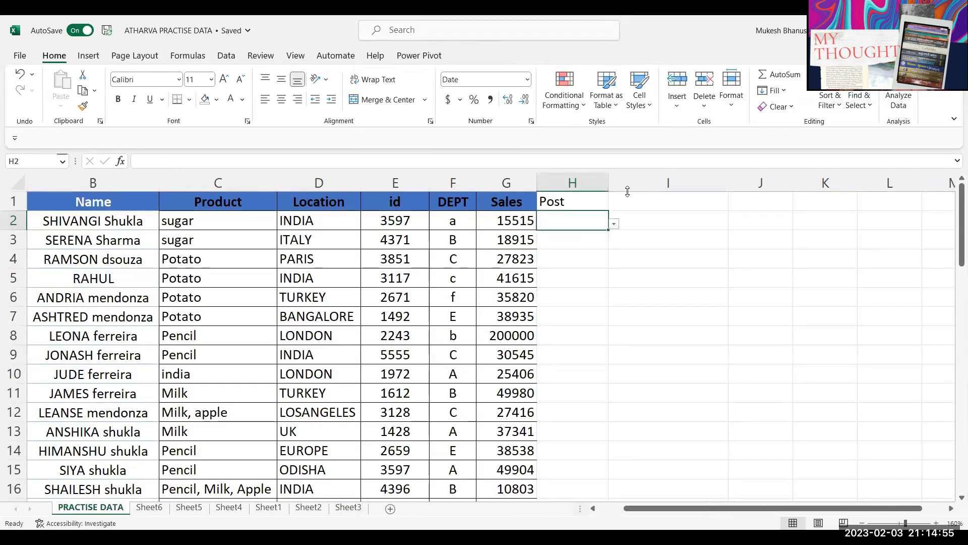
Step: Reopen H2's Data Validation, clear the source and dismiss the formula warning
{"action": "left_click", "coordinate": [626, 107]}
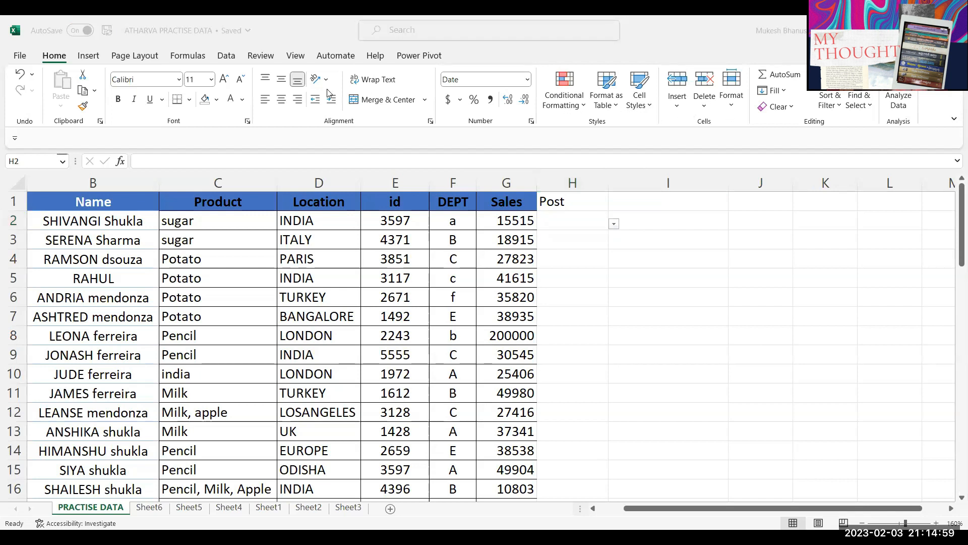
{"action": "left_click", "coordinate": [227, 55]}
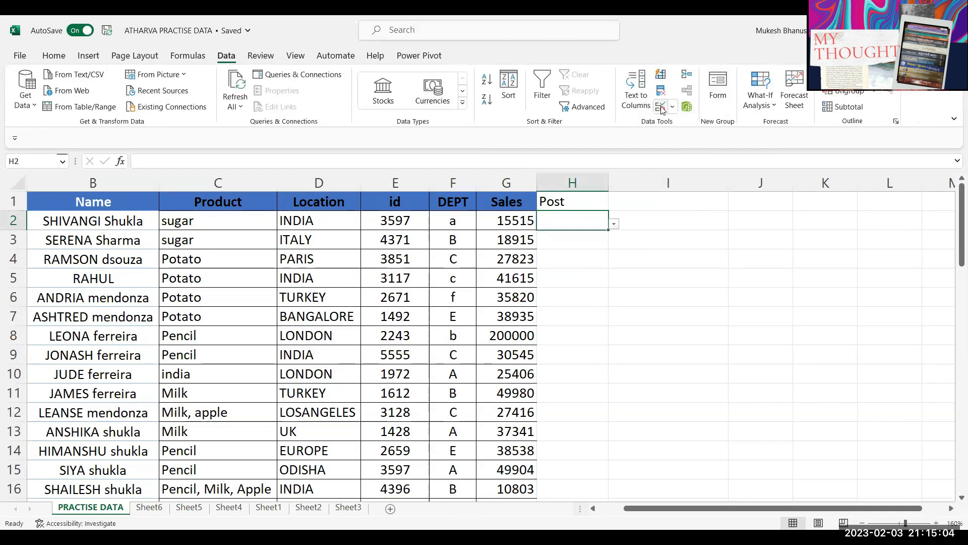
{"action": "left_click", "coordinate": [661, 108]}
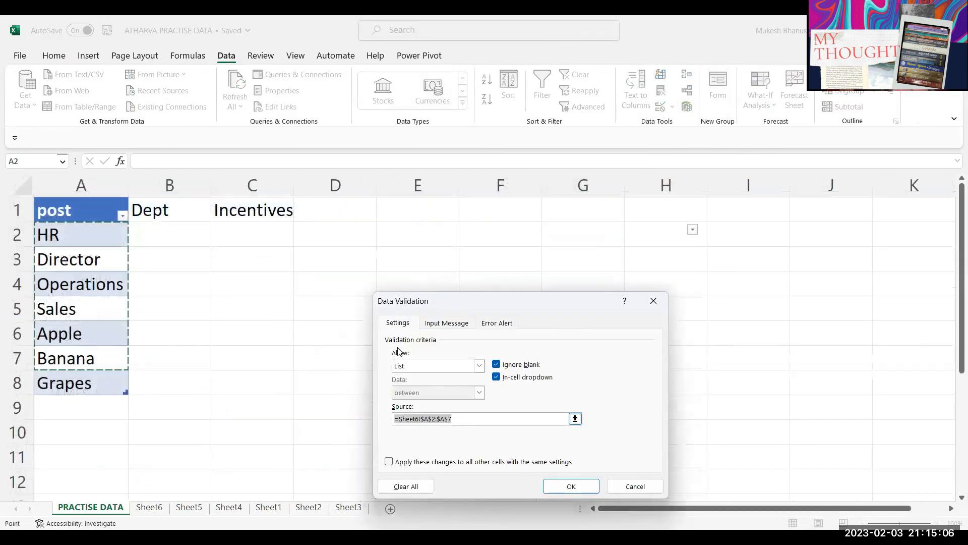
{"action": "key", "text": "BackSpace"}
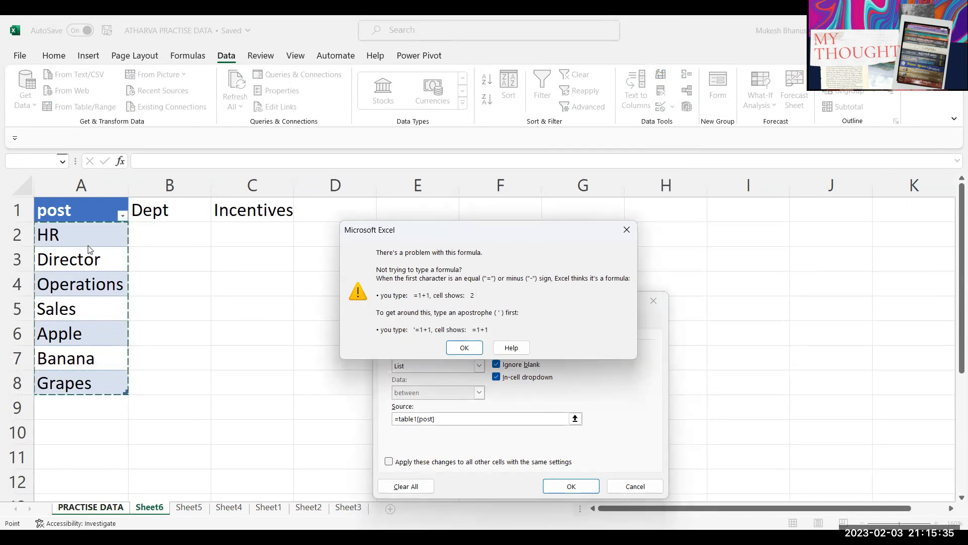
{"action": "left_click", "coordinate": [460, 348]}
Step: Set H2's list source to =indirect("table1[post]") and verify Grapes now appears
{"action": "left_click", "coordinate": [576, 268]}
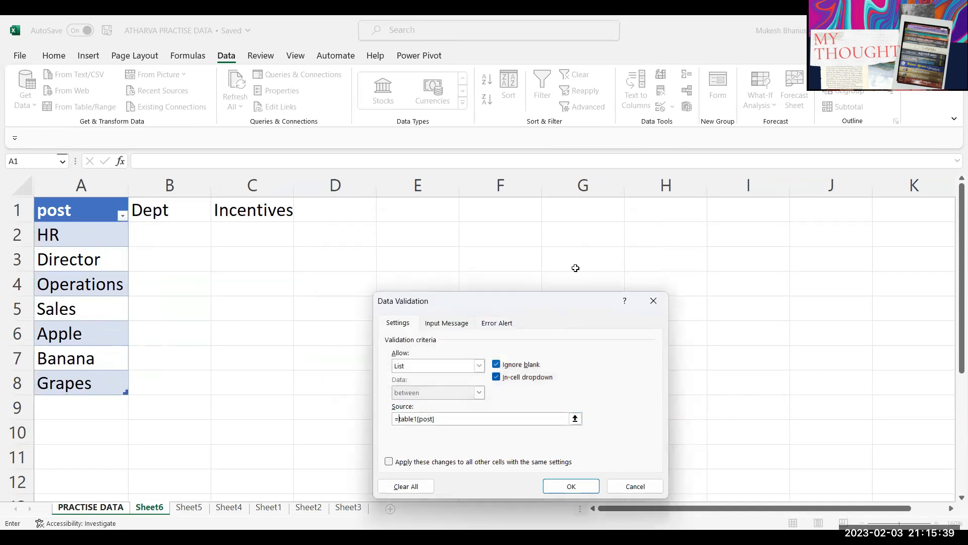
{"action": "type", "text": "indirect(\""}
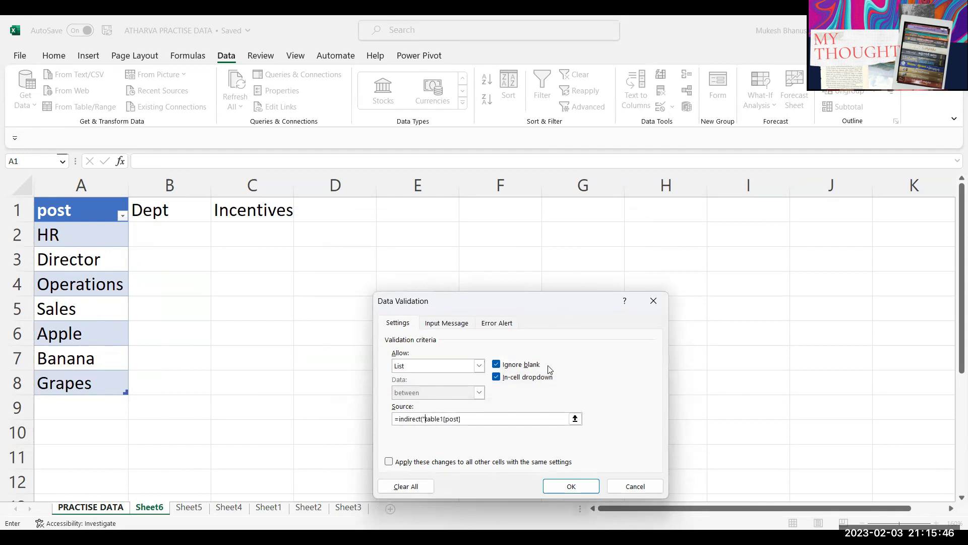
{"action": "left_click", "coordinate": [493, 419]}
{"action": "type", "text": ")"}
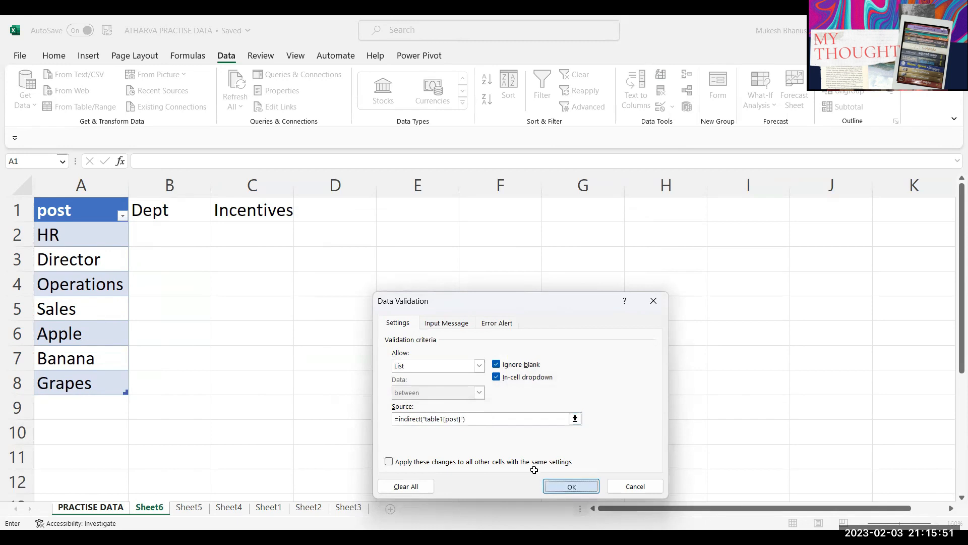
{"action": "key", "text": "Return"}
{"action": "left_click", "coordinate": [613, 223]}
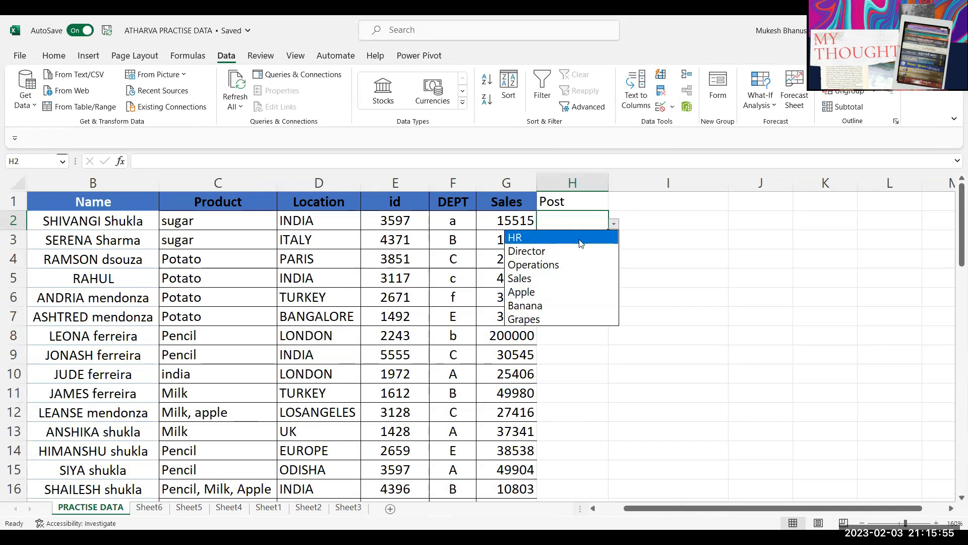
{"action": "left_click", "coordinate": [585, 220]}
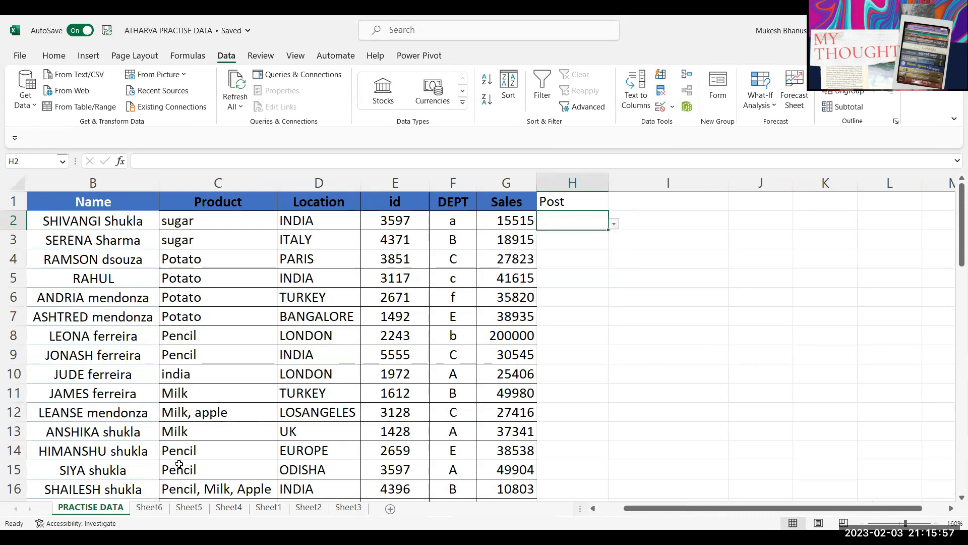
Step: Add Chiku in A9 and Papaya in A10 to the post table on Sheet6
{"action": "left_click", "coordinate": [149, 506]}
{"action": "left_click", "coordinate": [95, 411]}
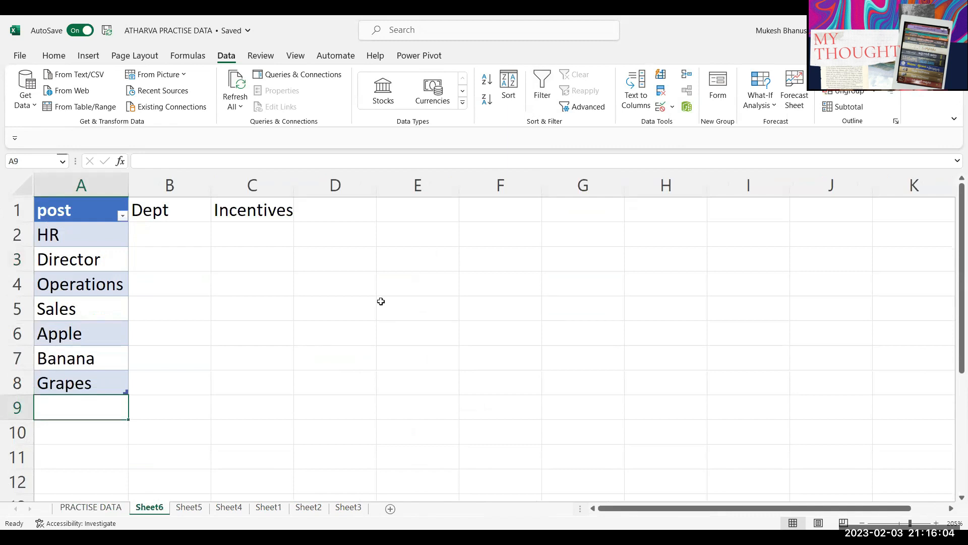
{"action": "type", "text": "Chiku"}
{"action": "key", "text": "Return"}
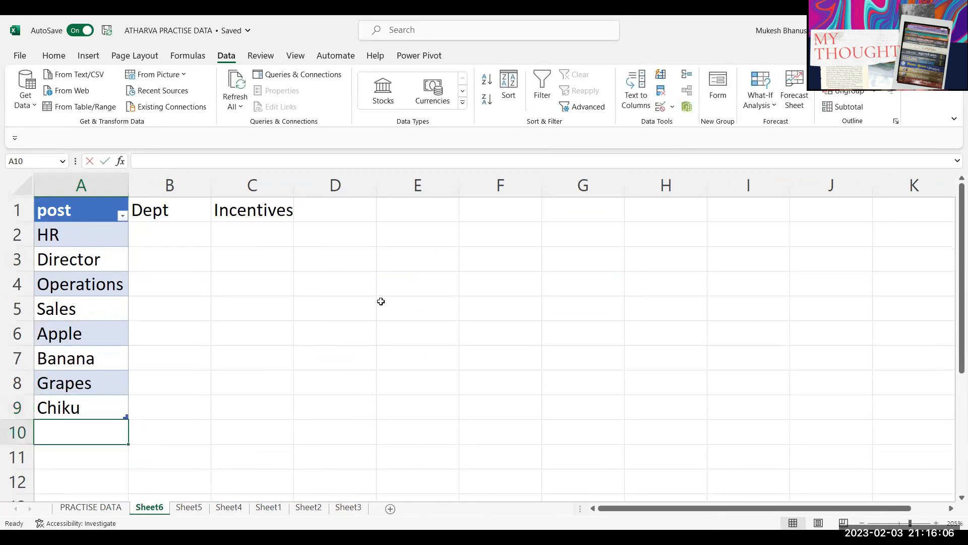
{"action": "type", "text": "Papa"}
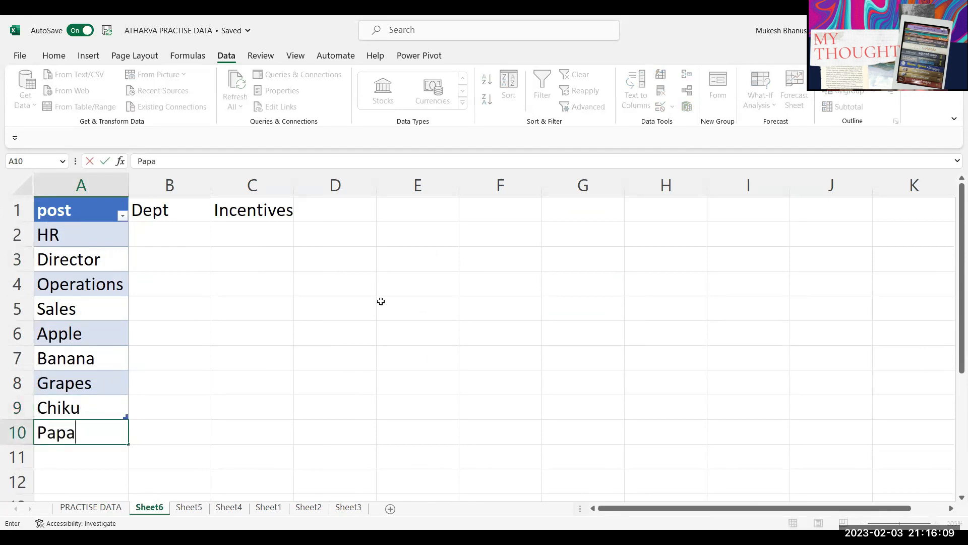
{"action": "type", "text": "ya"}
{"action": "key", "text": "Return"}
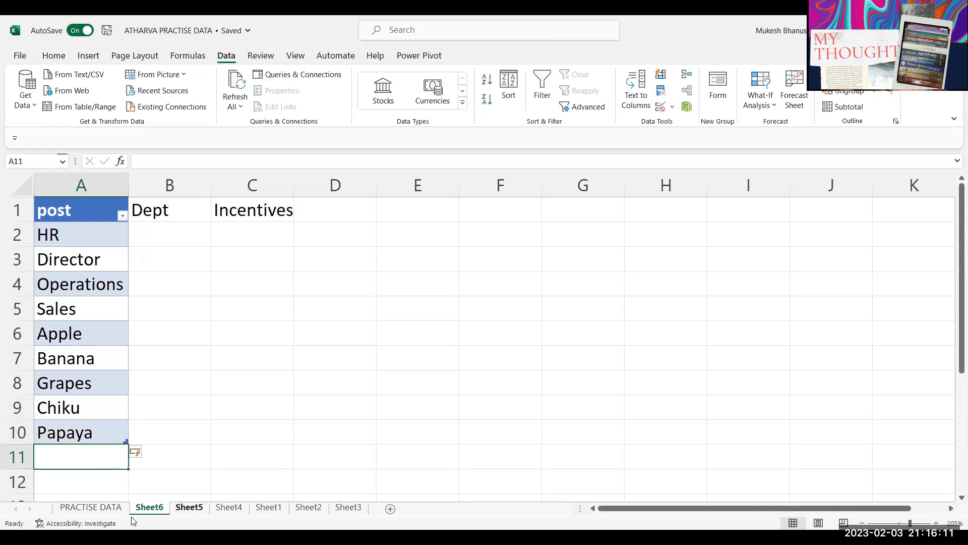
Step: Check that H2's Post dropdown on PRACTISE DATA now lists the new entries
{"action": "key", "text": "ctrl+Page_Up"}
{"action": "left_click", "coordinate": [613, 224]}
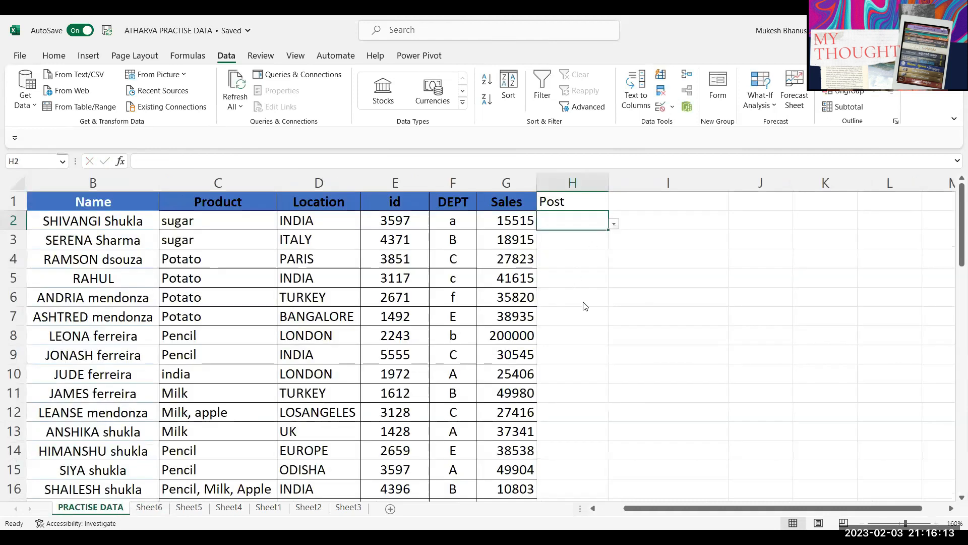
{"action": "left_click_drag", "start_coordinate": [610, 306], "coordinate": [611, 262]}
{"action": "key", "text": "Escape"}
{"action": "left_click", "coordinate": [668, 297]}
{"action": "left_click", "coordinate": [156, 510]}
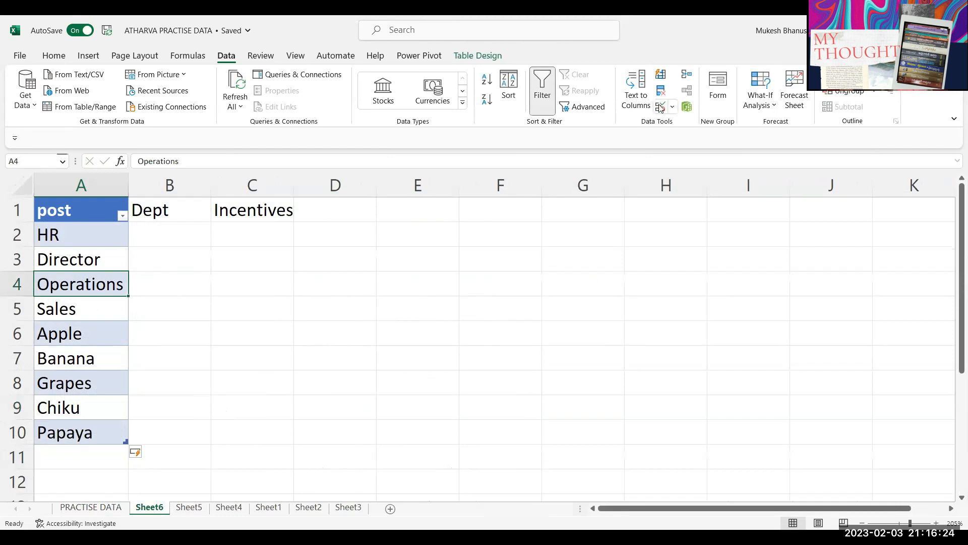
{"action": "key", "text": "alt+a"}
{"action": "key", "text": "v"}
{"action": "key", "text": "v"}
{"action": "left_click", "coordinate": [426, 368]}
{"action": "left_click", "coordinate": [412, 403]}
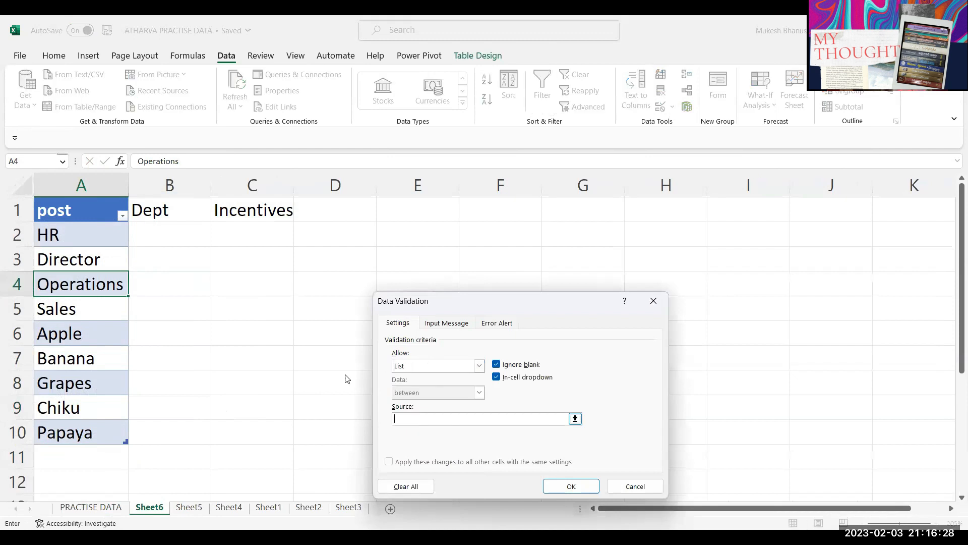
{"action": "double_click", "coordinate": [89, 198]}
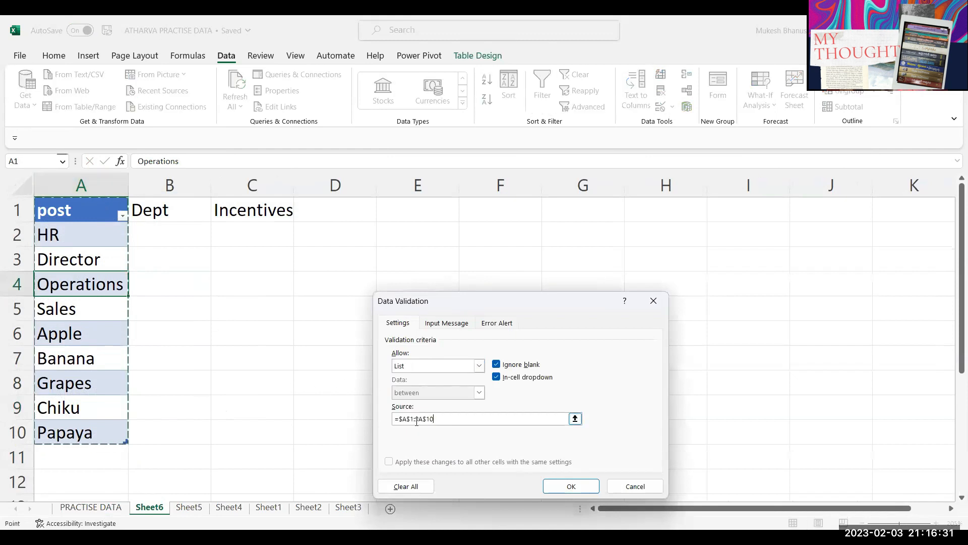
{"action": "left_click_drag", "start_coordinate": [438, 421], "coordinate": [284, 361]}
{"action": "key", "text": "BackSpace"}
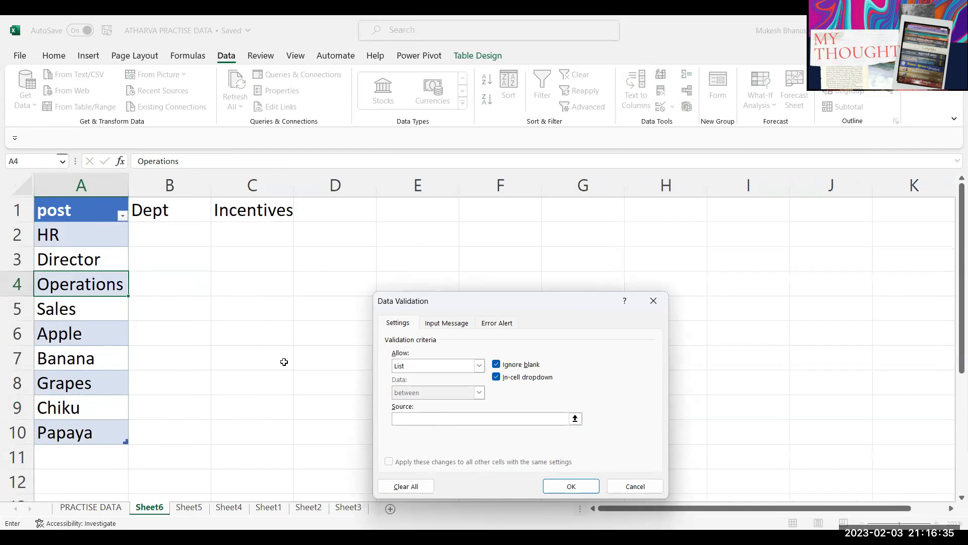
{"action": "type", "text": "=table1"}
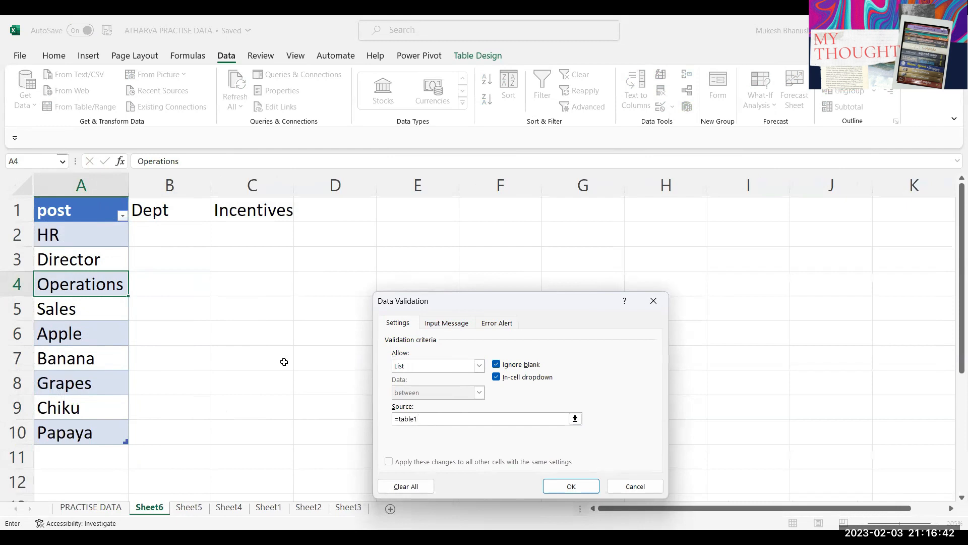
{"action": "type", "text": "["}
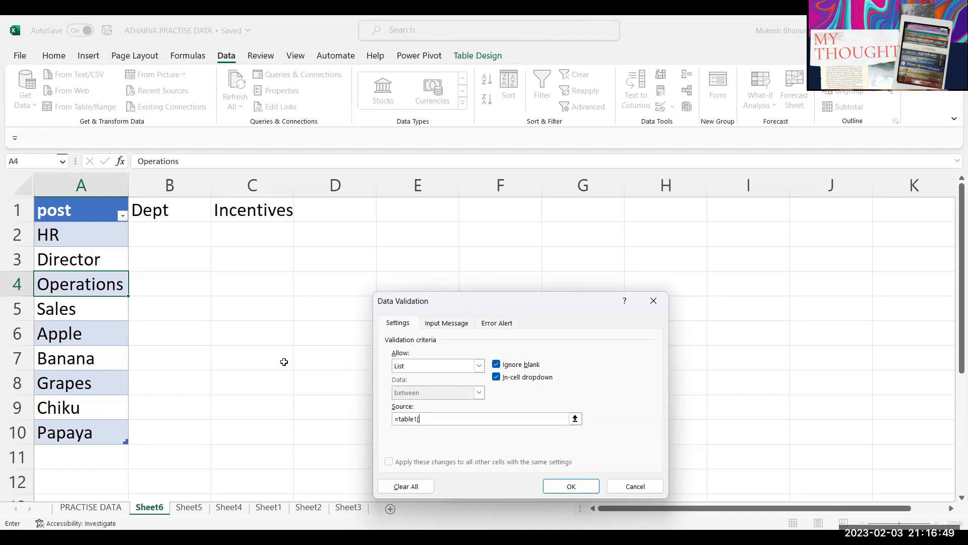
{"action": "type", "text": "post"}
{"action": "key", "text": "ctrl+a"}
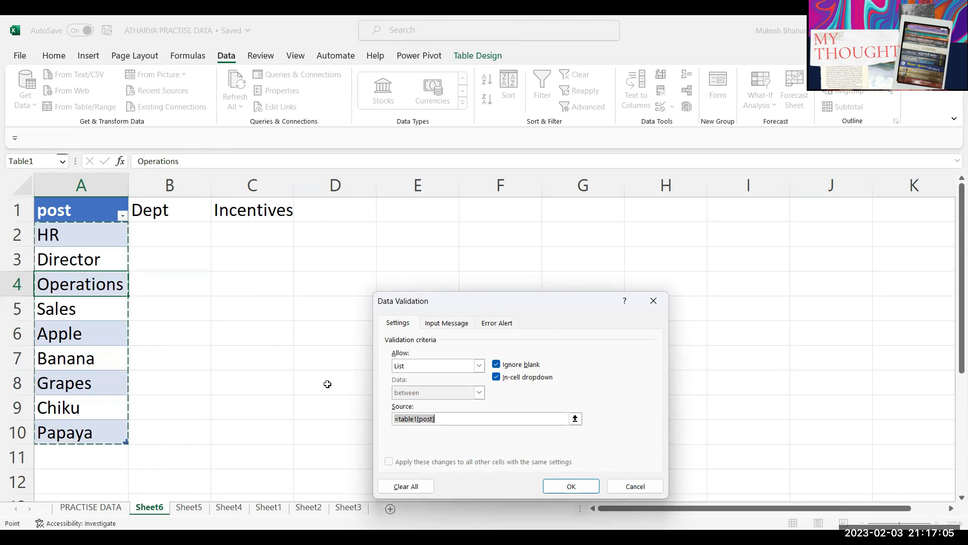
{"action": "left_click", "coordinate": [398, 418]}
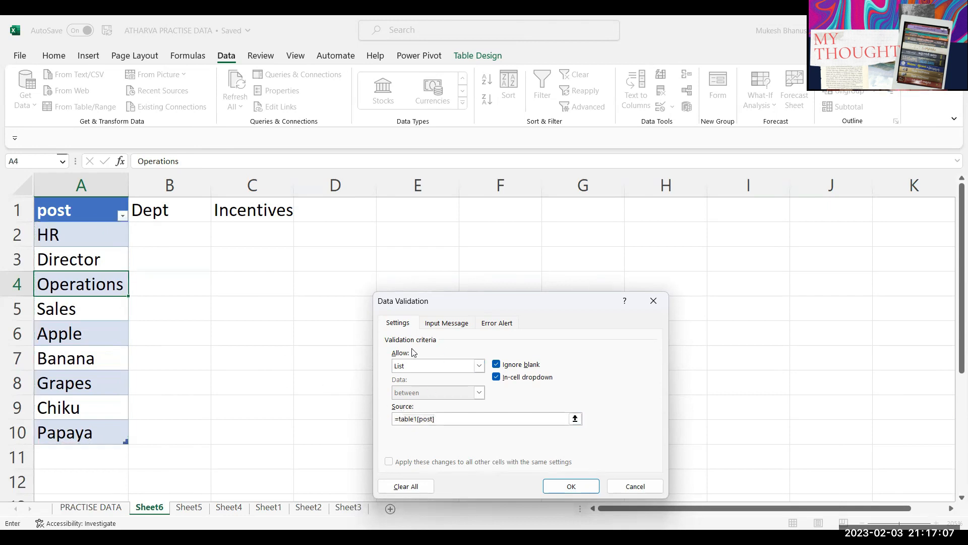
{"action": "type", "text": "indirect"}
{"action": "type", "text": "9\""}
{"action": "key", "text": "BackSpace"}
{"action": "key", "text": "BackSpace"}
{"action": "type", "text": "(\""}
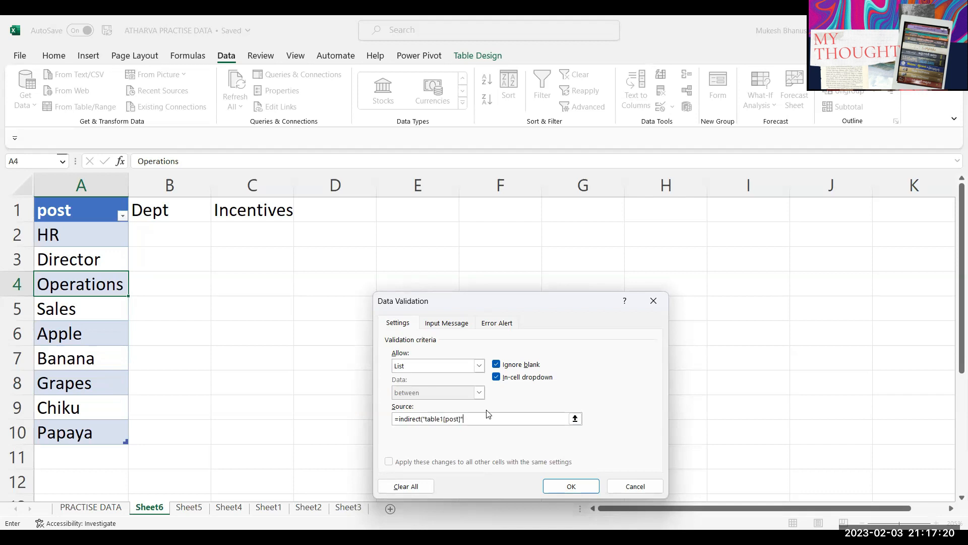
{"action": "left_click", "coordinate": [568, 486]}
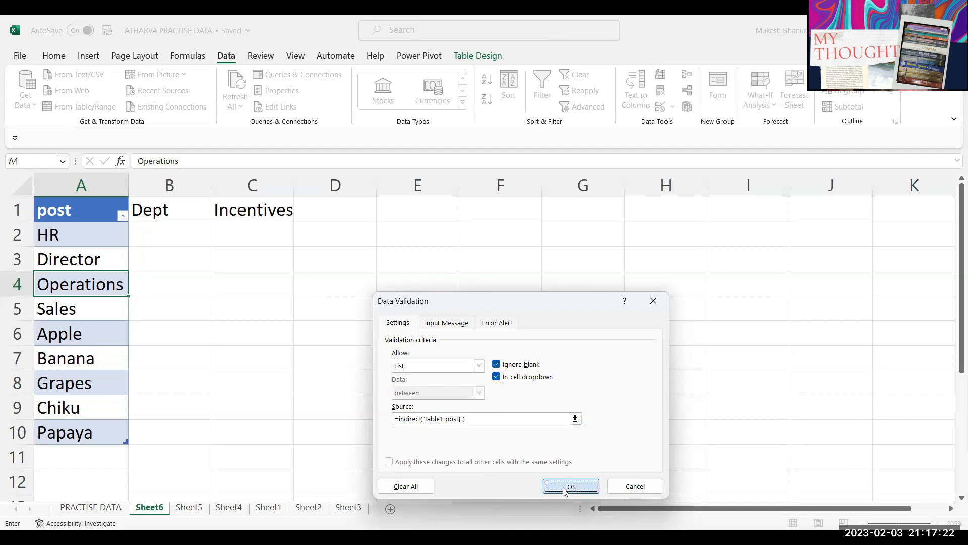
{"action": "left_click", "coordinate": [134, 289]}
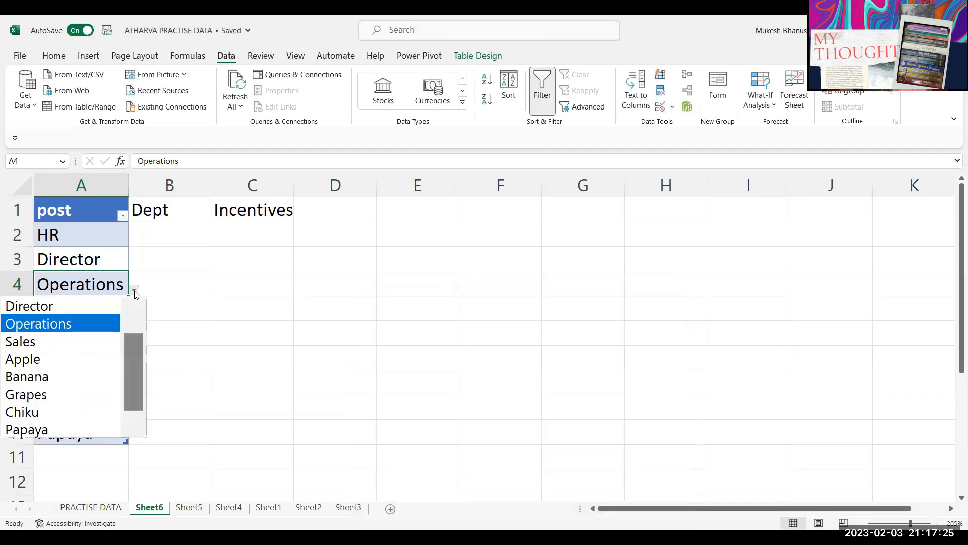
{"action": "left_click_drag", "start_coordinate": [131, 408], "coordinate": [127, 374]}
{"action": "left_click", "coordinate": [185, 307]}
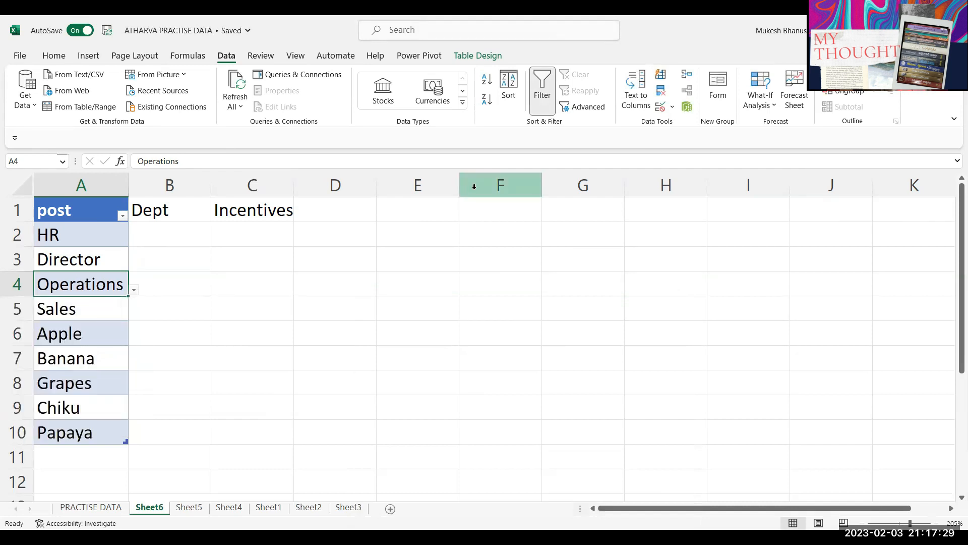
{"action": "key", "text": "alt+a"}
{"action": "key", "text": "v"}
{"action": "key", "text": "v"}
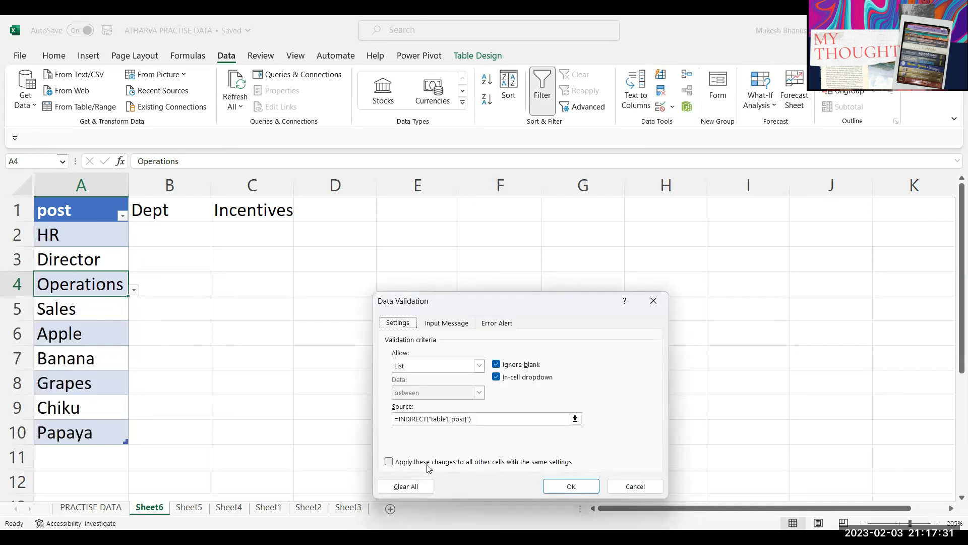
{"action": "left_click", "coordinate": [406, 486]}
{"action": "left_click", "coordinate": [576, 488]}
{"action": "left_click", "coordinate": [115, 508]}
{"action": "left_click", "coordinate": [575, 222]}
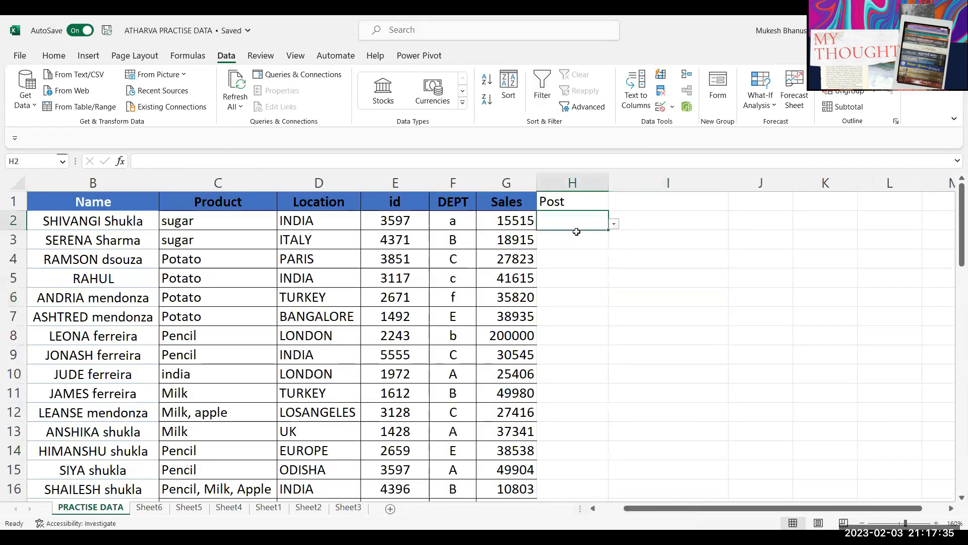
{"action": "left_click", "coordinate": [613, 223]}
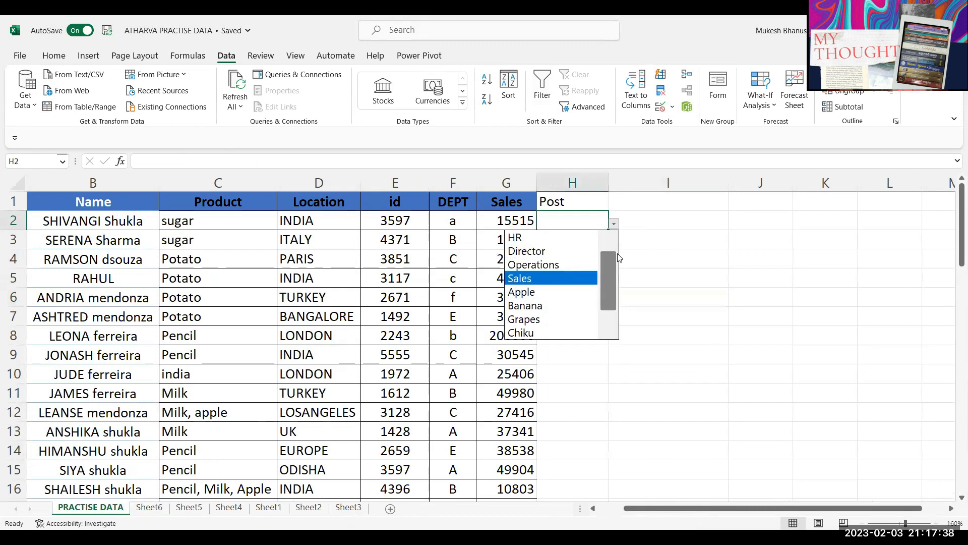
{"action": "scroll", "coordinate": [609, 264], "scroll_direction": "down", "scroll_amount": 1}
{"action": "scroll", "coordinate": [609, 264], "scroll_direction": "up", "scroll_amount": 1}
{"action": "left_click", "coordinate": [585, 214]}
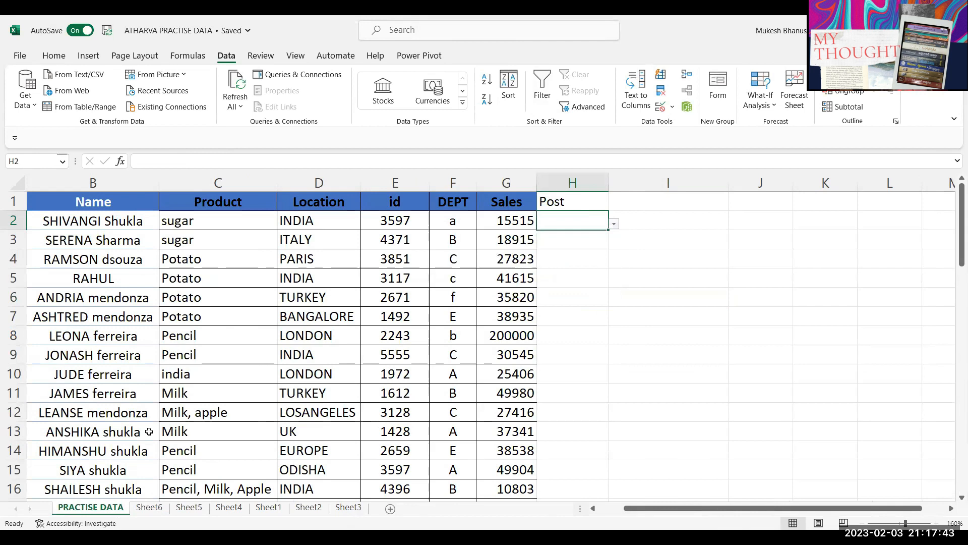
{"action": "left_click", "coordinate": [150, 507]}
{"action": "left_click_drag", "start_coordinate": [60, 334], "coordinate": [84, 432]}
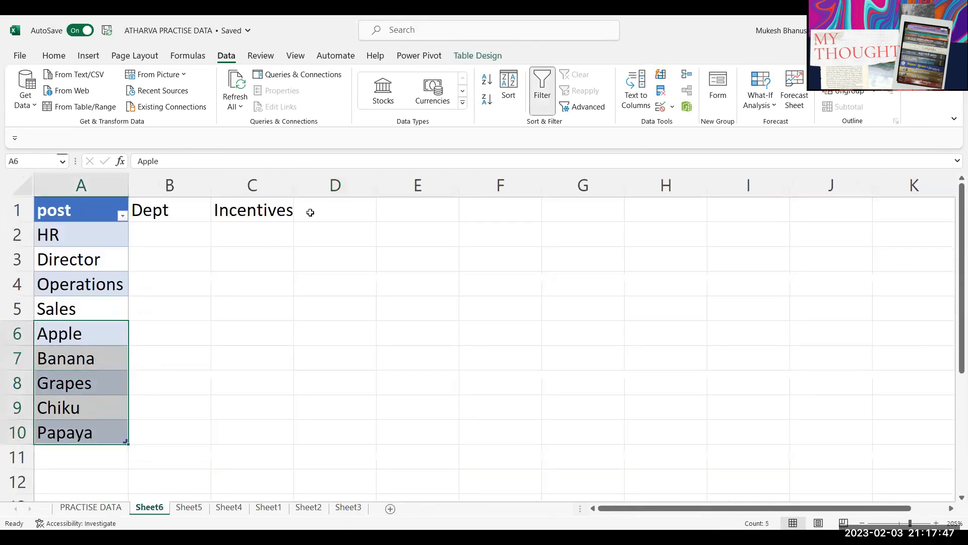
{"action": "key", "text": "Delete"}
{"action": "left_click", "coordinate": [205, 311]}
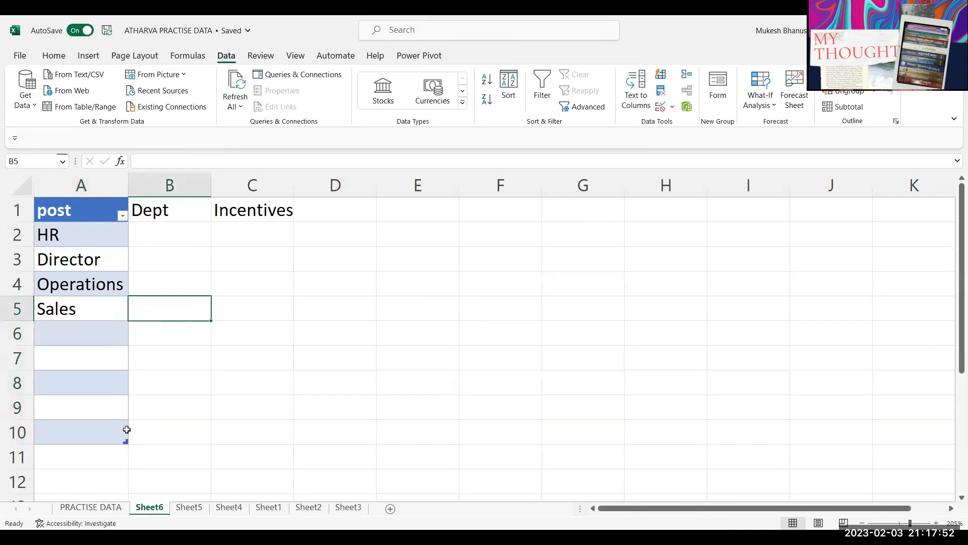
{"action": "left_click", "coordinate": [101, 507]}
{"action": "left_click", "coordinate": [614, 225]}
{"action": "scroll", "coordinate": [604, 281], "scroll_direction": "up", "scroll_amount": 1}
{"action": "scroll", "coordinate": [611, 276], "scroll_direction": "down", "scroll_amount": 1}
{"action": "scroll", "coordinate": [605, 248], "scroll_direction": "up", "scroll_amount": 1}
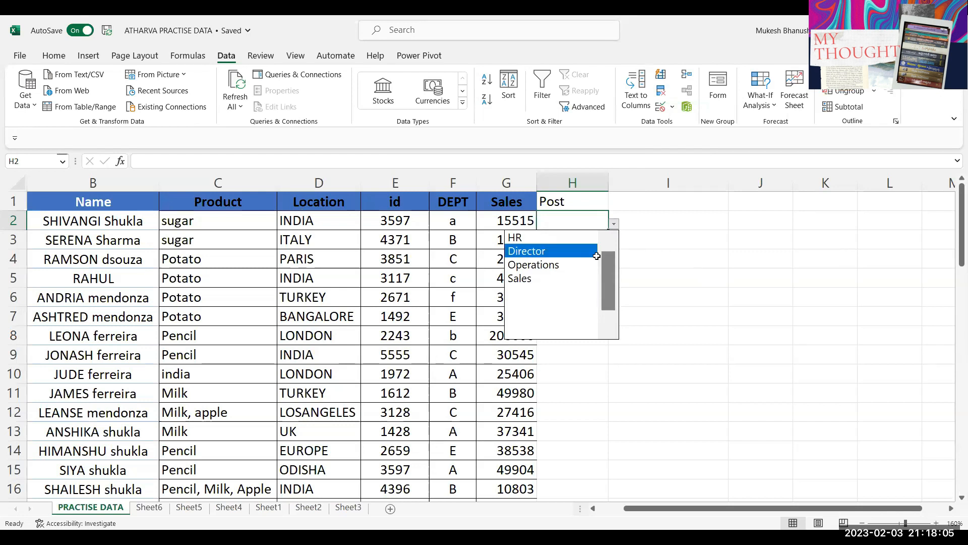
{"action": "left_click", "coordinate": [594, 228]}
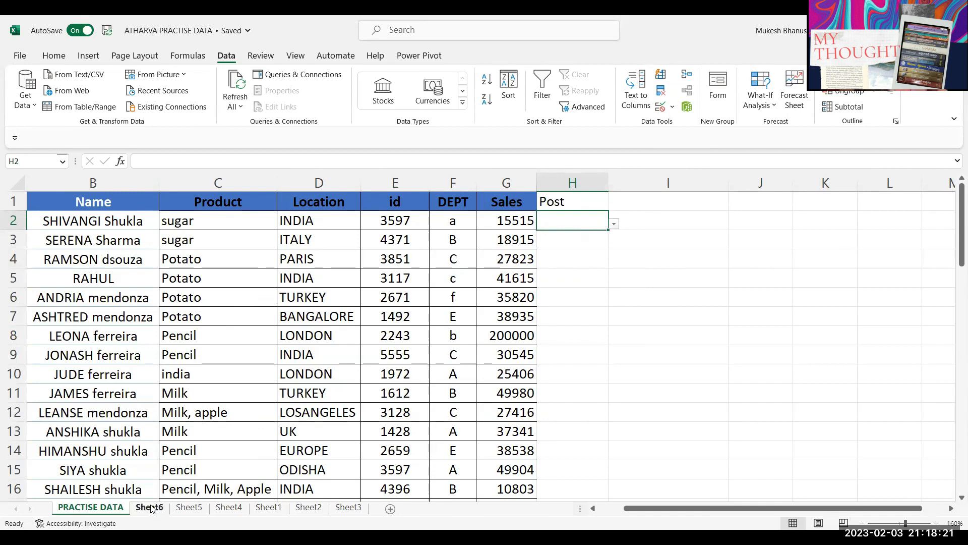
Step: Clear all data validation from H2 to remove its drop-down list of posts
{"action": "left_click", "coordinate": [661, 102]}
{"action": "left_click", "coordinate": [406, 486]}
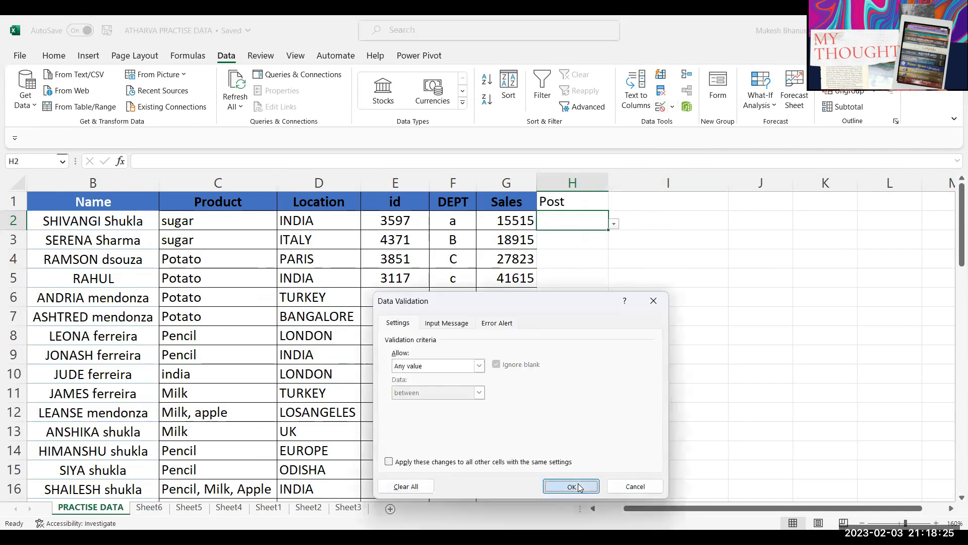
{"action": "left_click", "coordinate": [578, 485]}
Step: Type a temporary 'offset' label in I3, then delete it again
{"action": "left_click", "coordinate": [681, 239]}
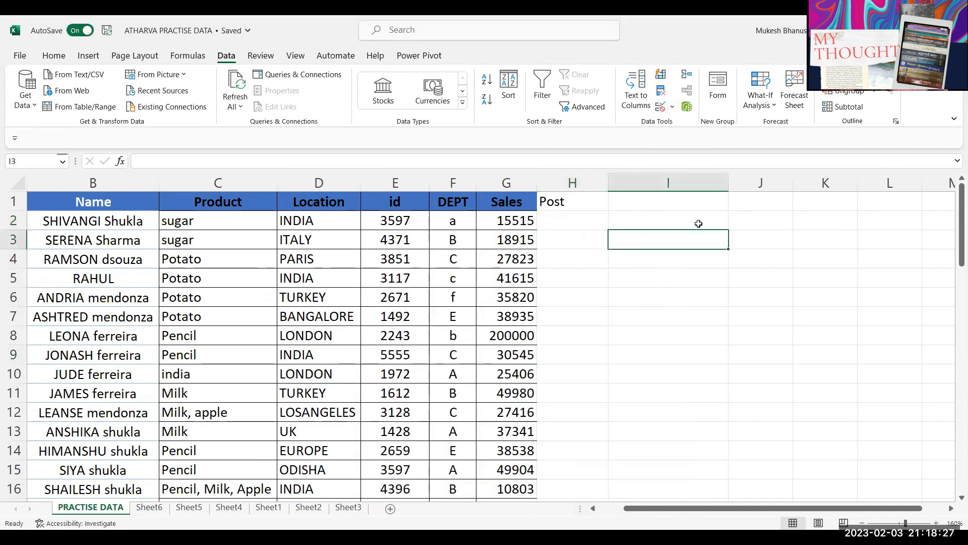
{"action": "type", "text": "offset"}
{"action": "key", "text": "Return"}
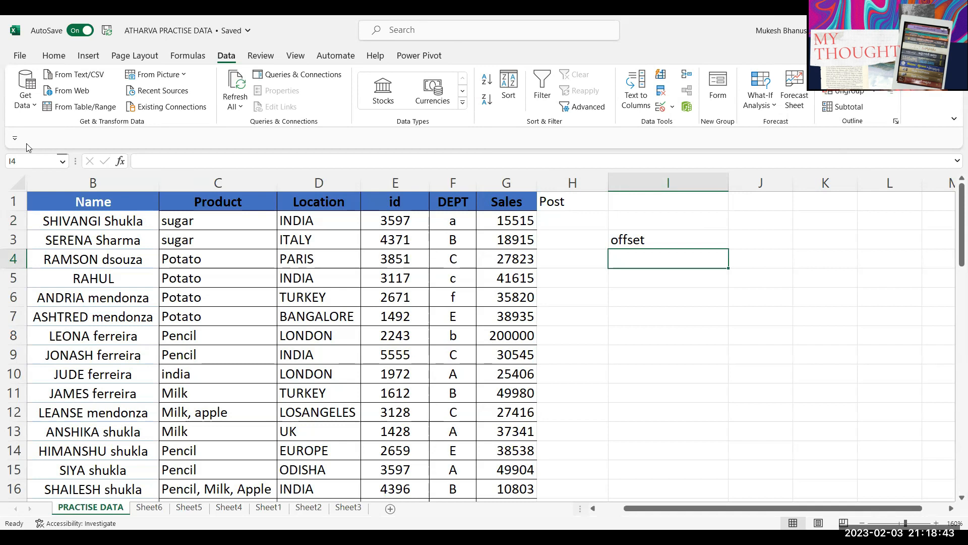
{"action": "key", "text": "Up"}
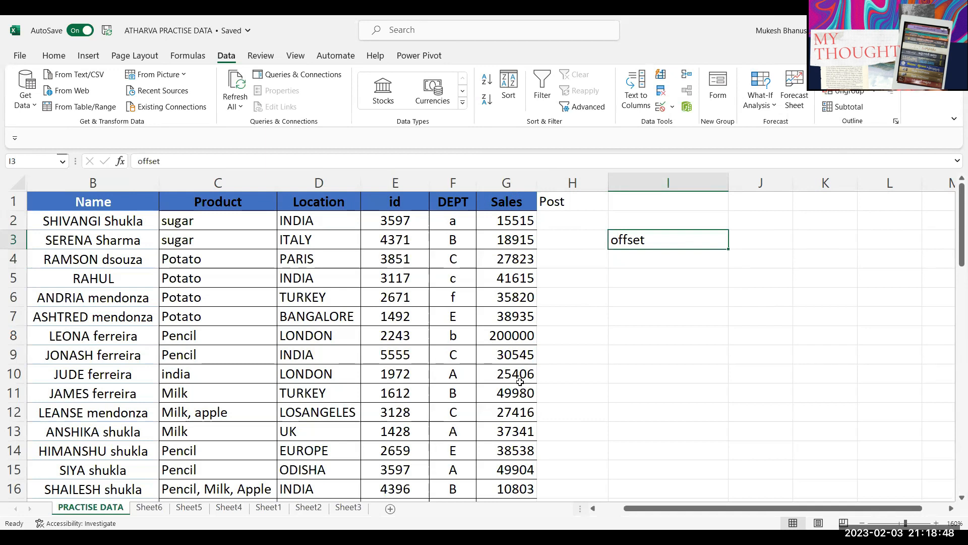
{"action": "key", "text": "Delete"}
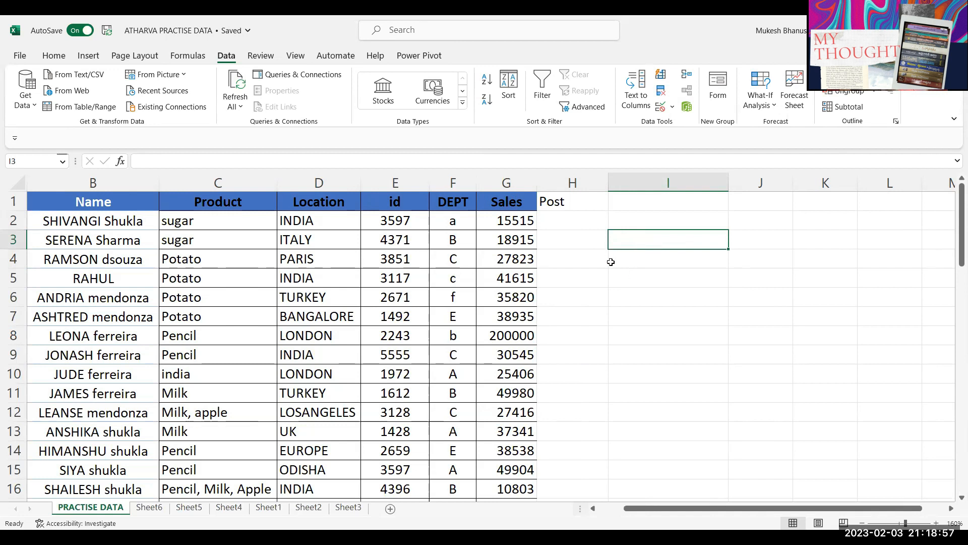
Step: Enter the value 5 in cell I4
{"action": "left_click", "coordinate": [193, 221]}
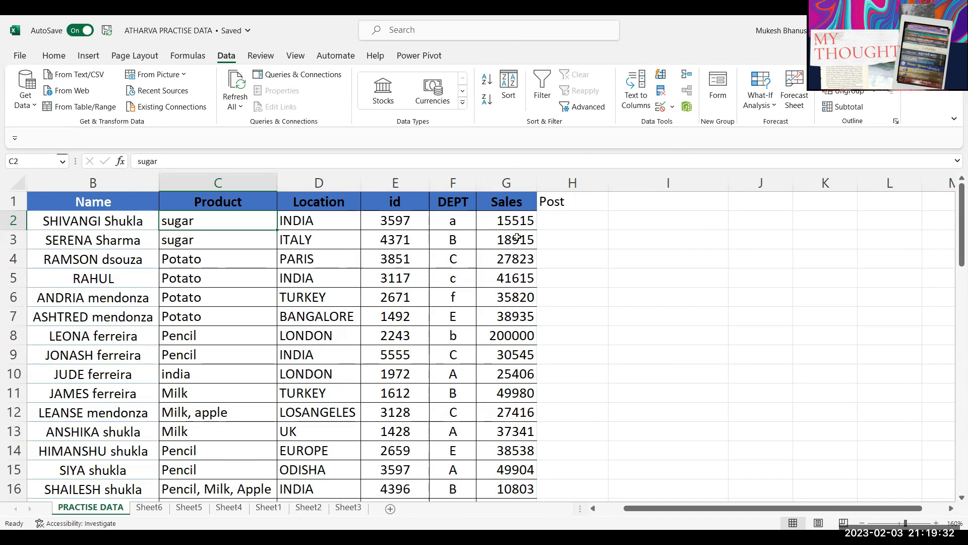
{"action": "left_click", "coordinate": [566, 220]}
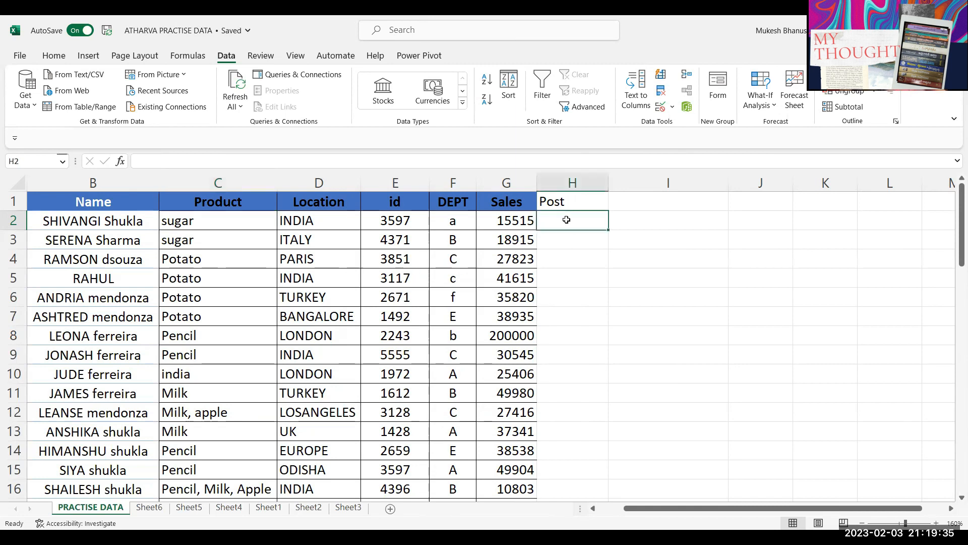
{"action": "left_click", "coordinate": [665, 262]}
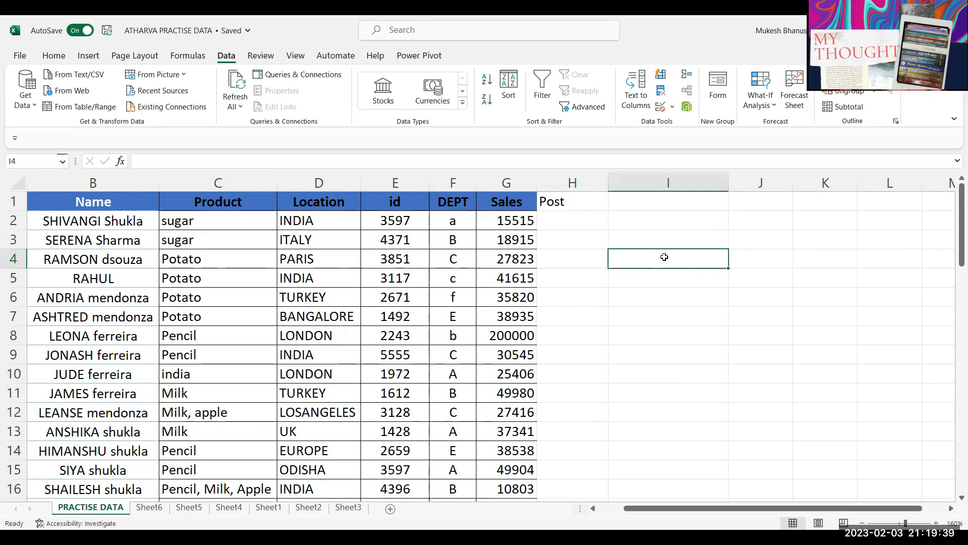
{"action": "type", "text": "5"}
{"action": "left_click", "coordinate": [650, 262]}
Step: Copy the 5 from I4 and paste it into J4
{"action": "key", "text": "ctrl+c"}
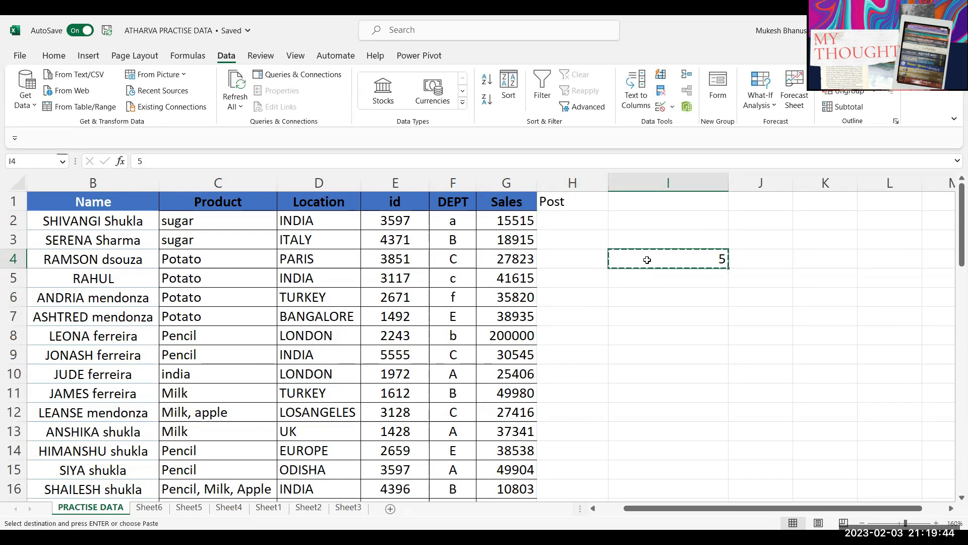
{"action": "left_click", "coordinate": [701, 290]}
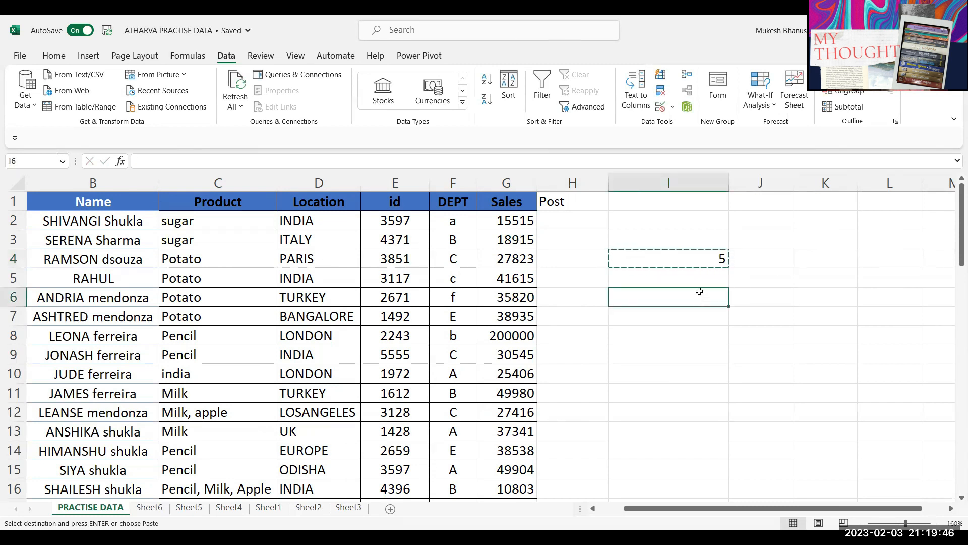
{"action": "left_click", "coordinate": [775, 258]}
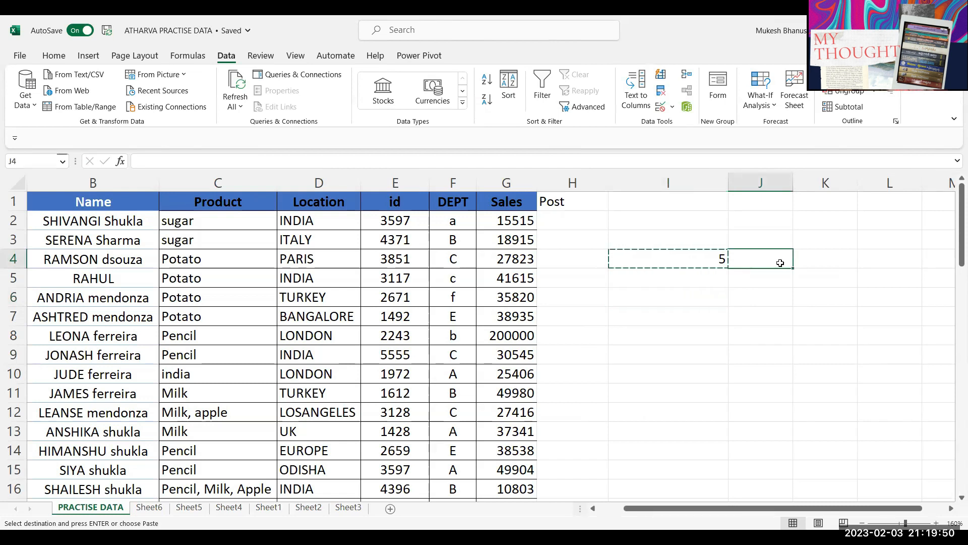
{"action": "key", "text": "ctrl+v"}
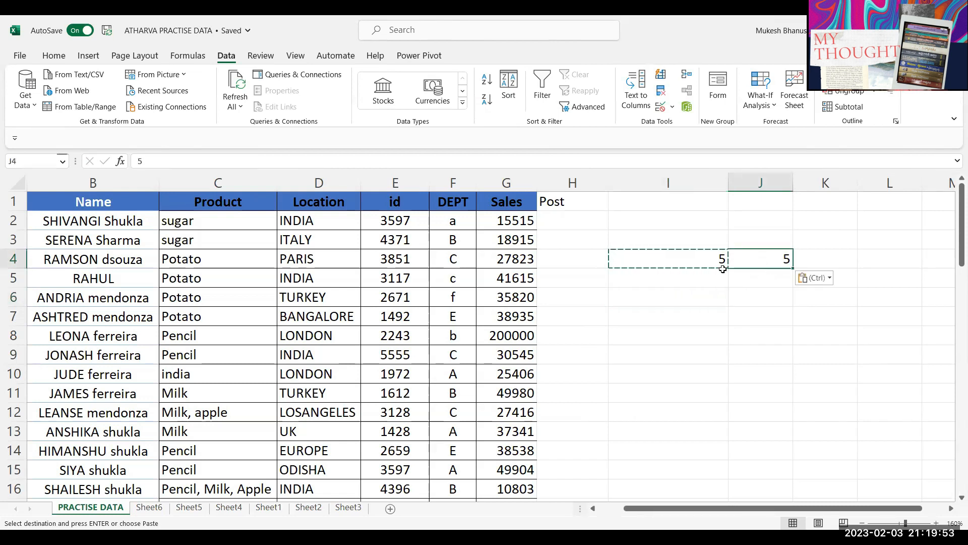
{"action": "double_click", "coordinate": [712, 265]}
{"action": "left_click", "coordinate": [761, 264]}
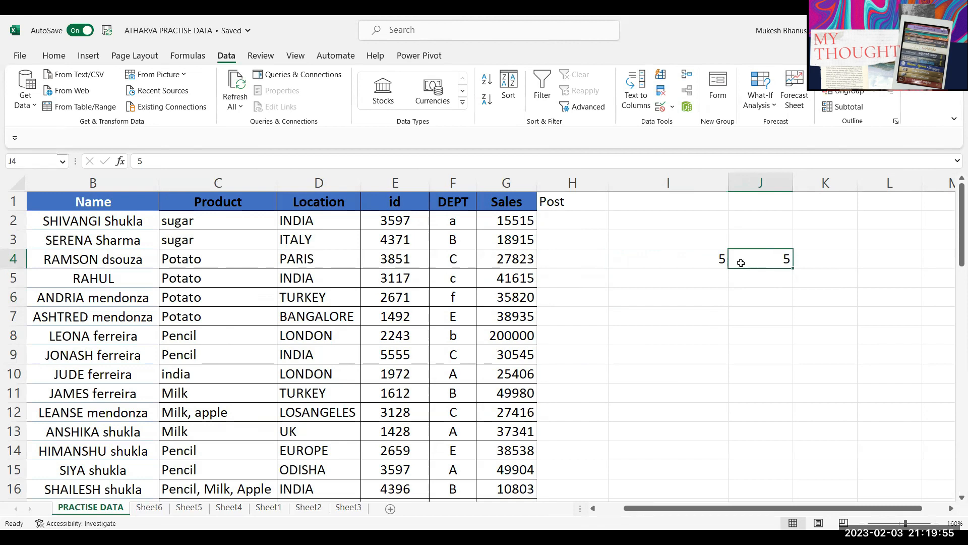
Step: Delete the two 5 values from I4:J4
{"action": "key", "text": "shift+Left"}
{"action": "key", "text": "Delete"}
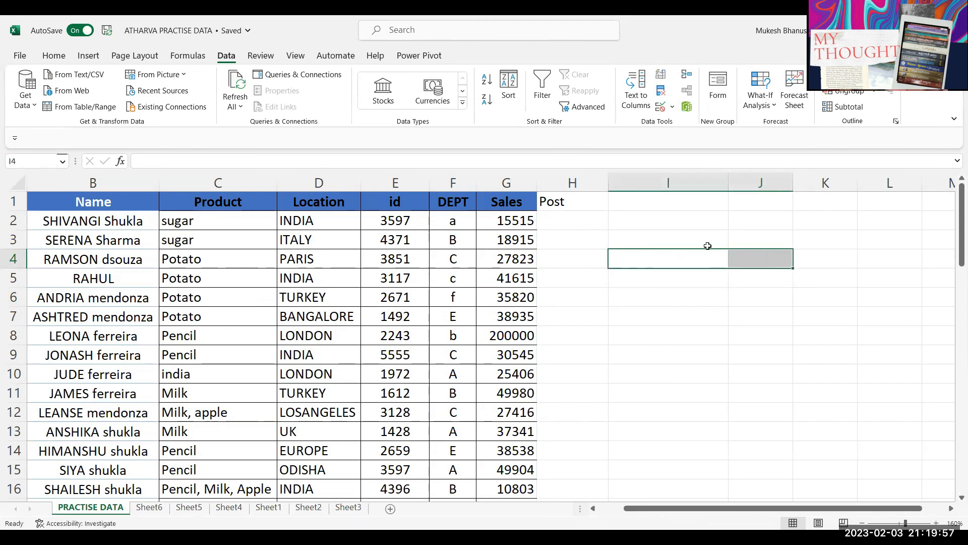
{"action": "left_click", "coordinate": [681, 227]}
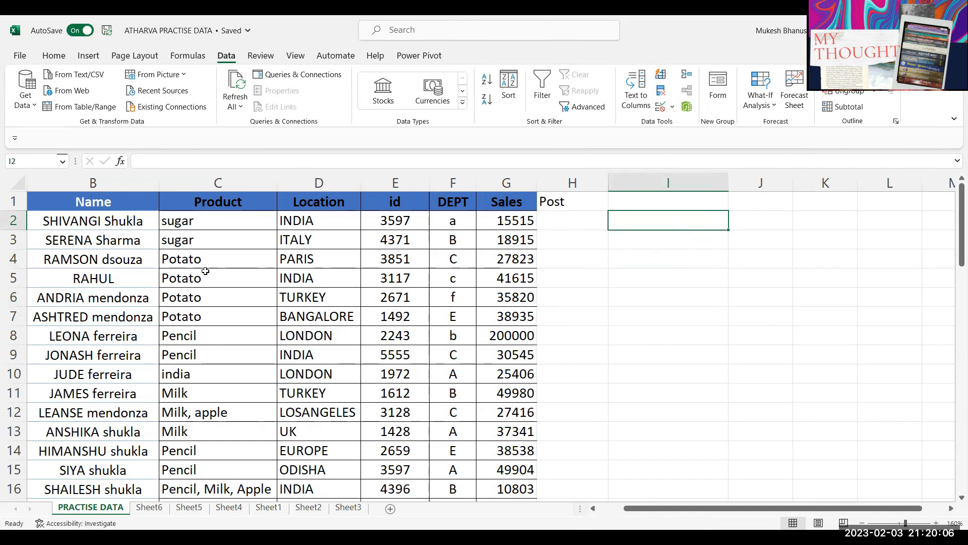
{"action": "left_click", "coordinate": [200, 245]}
{"action": "left_click", "coordinate": [399, 237]}
{"action": "left_click", "coordinate": [379, 281]}
{"action": "left_click", "coordinate": [242, 259]}
Step: Enter =OFFSET(B1,3,0) in I2 so it returns the name from B4
{"action": "left_click", "coordinate": [632, 215]}
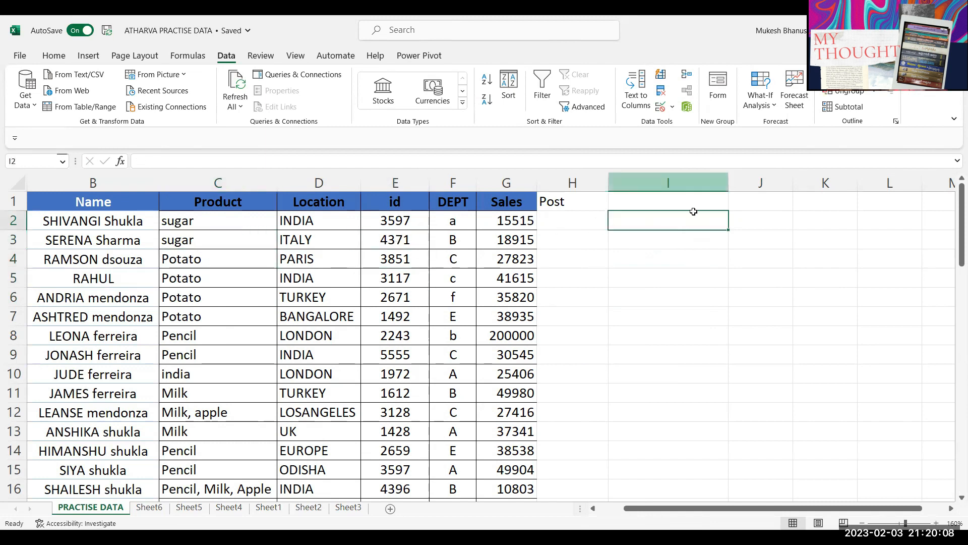
{"action": "type", "text": "=offset"}
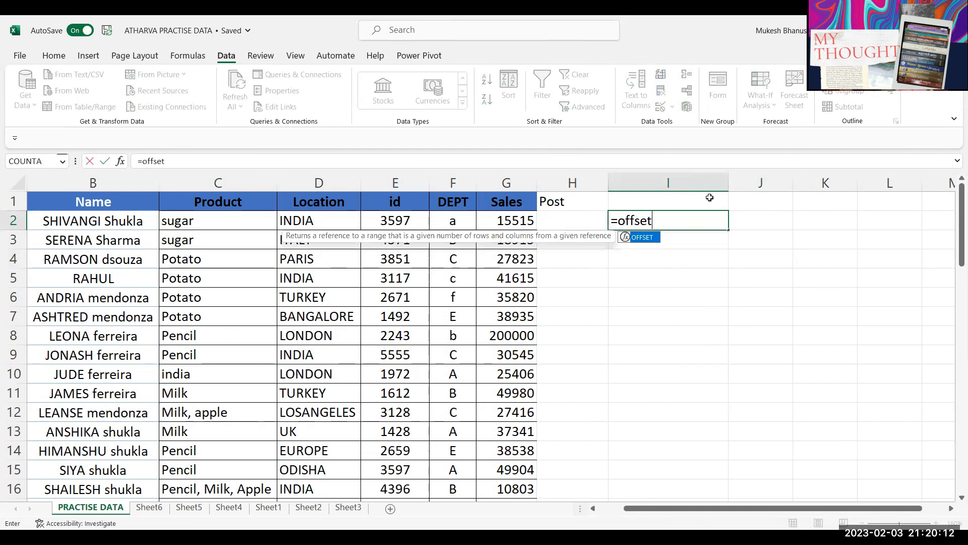
{"action": "key", "text": "Tab"}
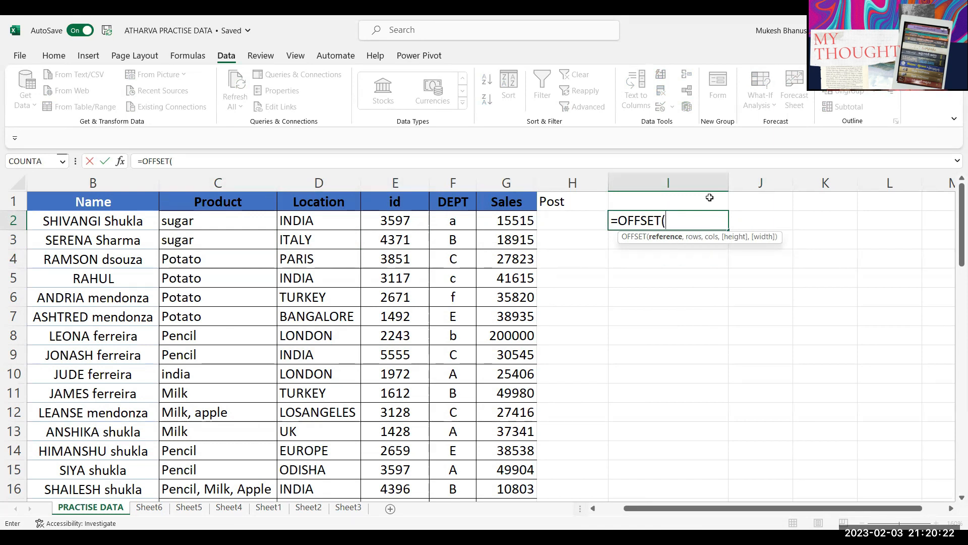
{"action": "left_click", "coordinate": [108, 207]}
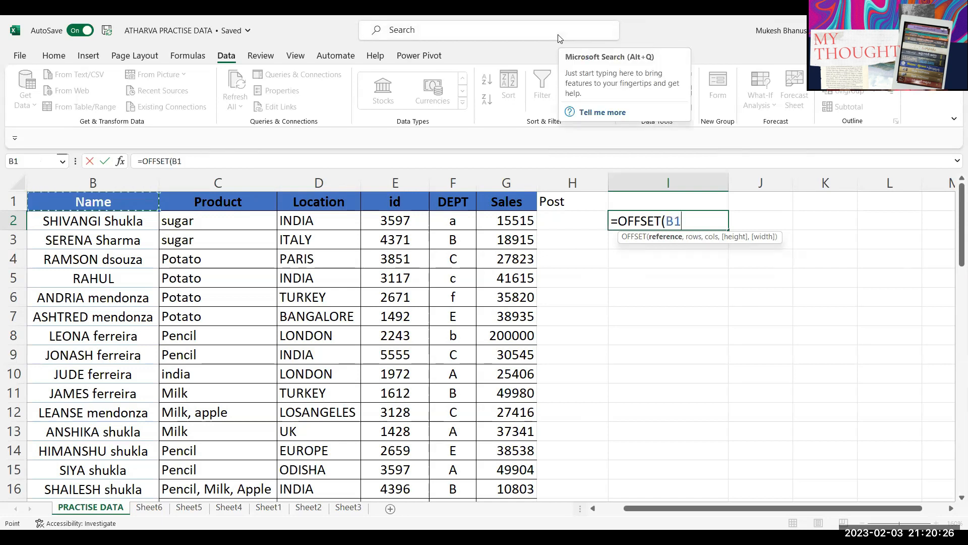
{"action": "type", "text": ","}
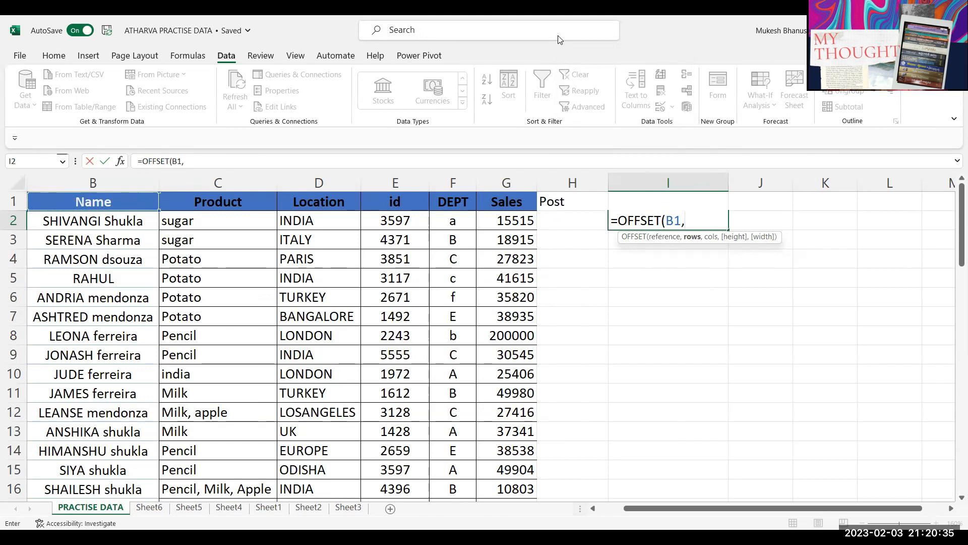
{"action": "type", "text": "3"}
{"action": "type", "text": ","}
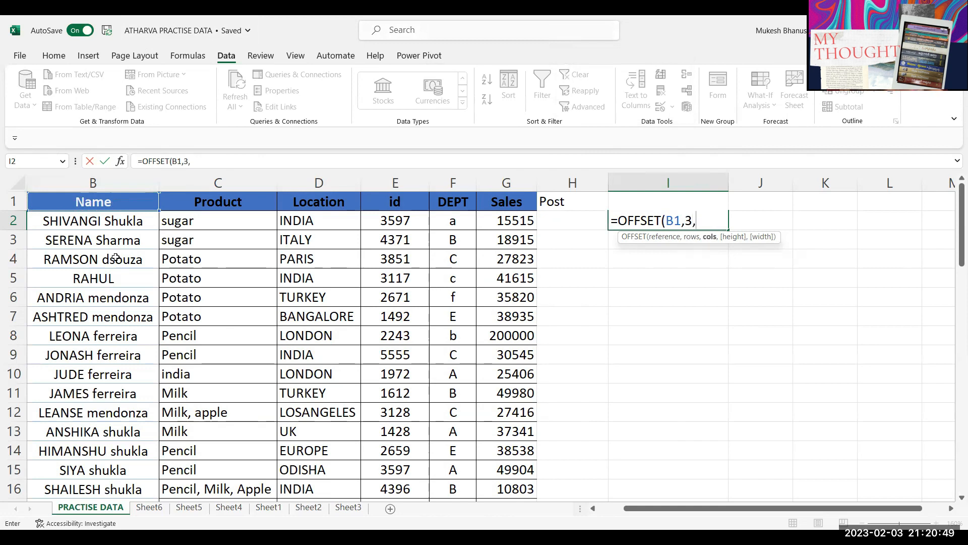
{"action": "type", "text": "0)"}
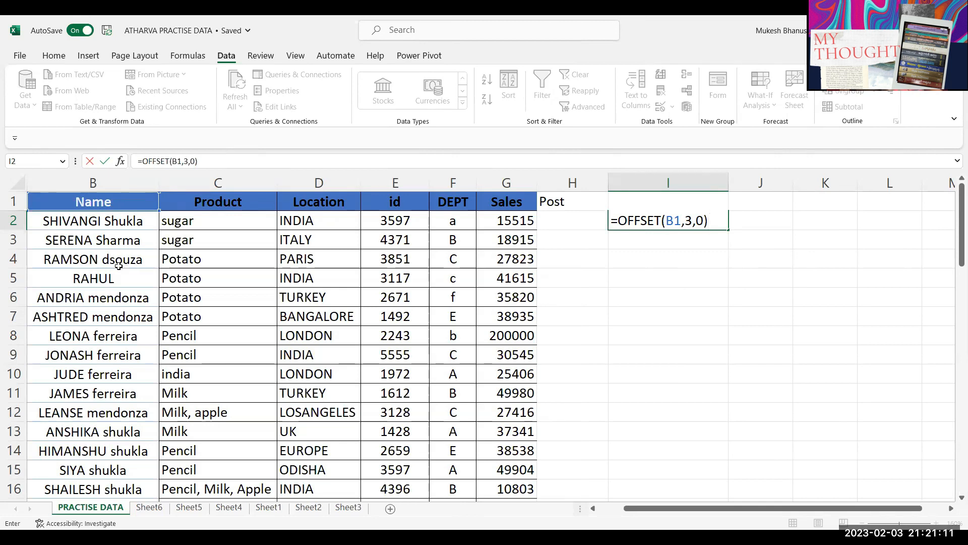
{"action": "key", "text": "Return"}
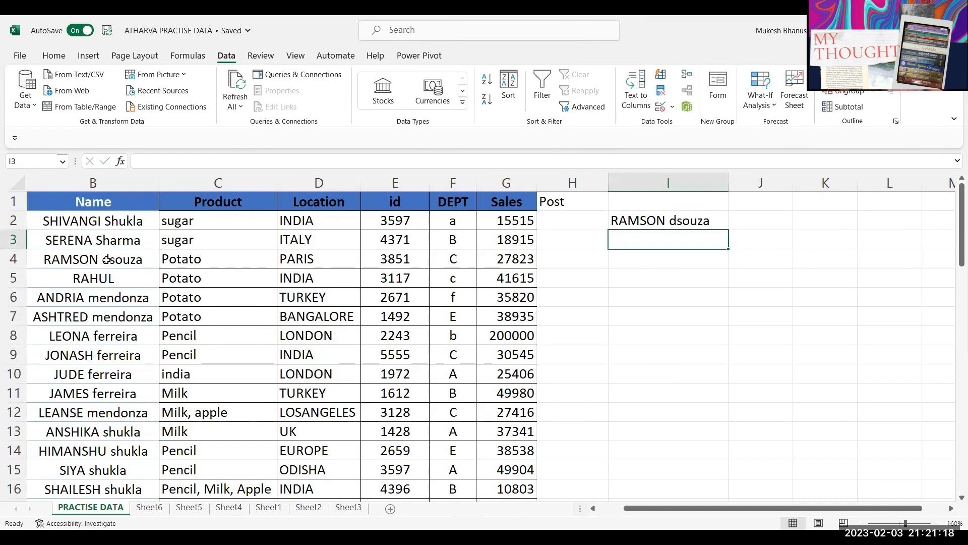
{"action": "left_click", "coordinate": [661, 220]}
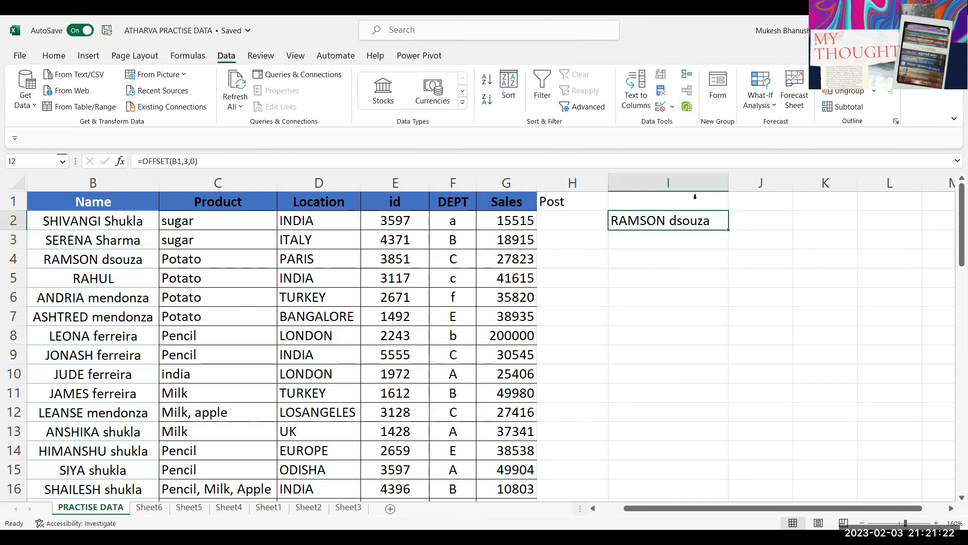
Step: Retype I2 as =OFFSET(B1,2,0) so it returns the name from B3
{"action": "type", "text": "="}
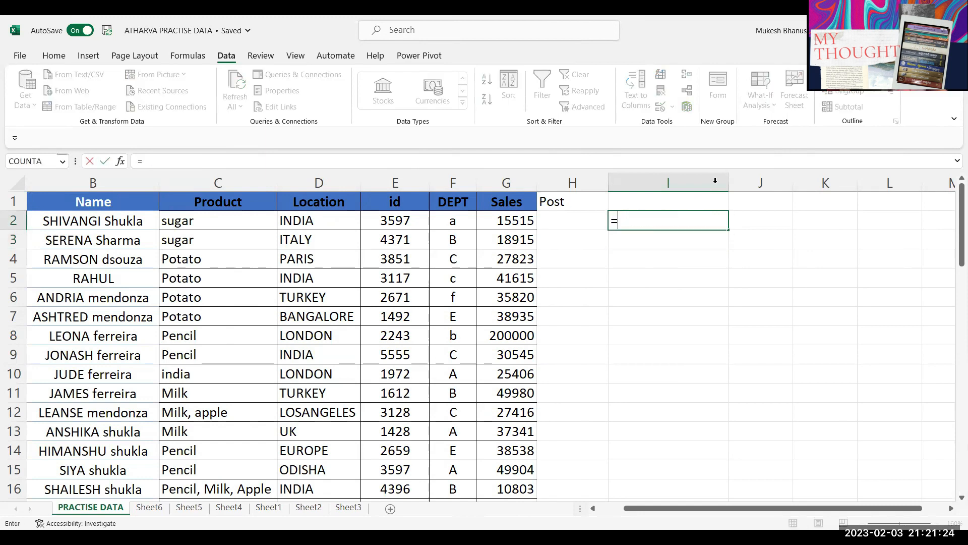
{"action": "type", "text": "offset"}
{"action": "key", "text": "Tab"}
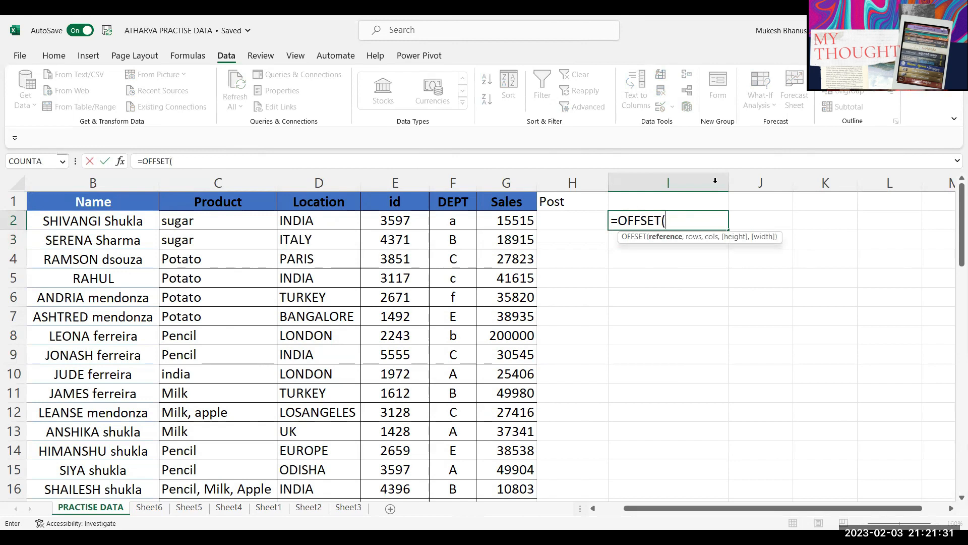
{"action": "left_click", "coordinate": [114, 203]}
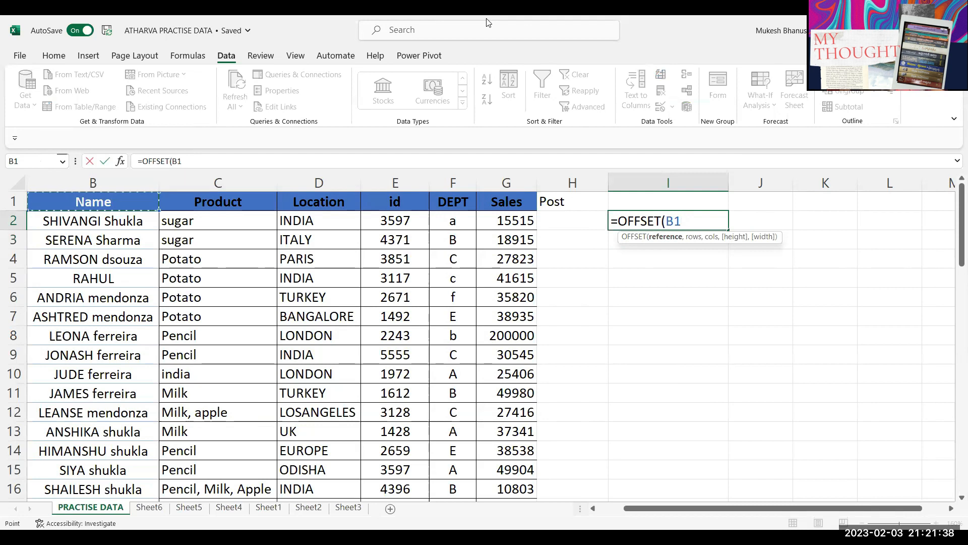
{"action": "type", "text": ","}
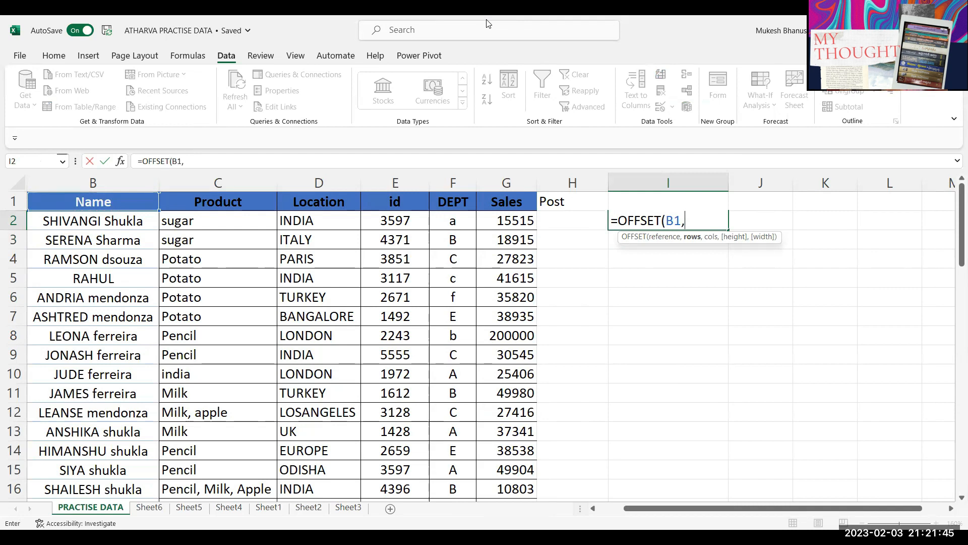
{"action": "type", "text": "1"}
{"action": "key", "text": "BackSpace"}
{"action": "type", "text": "2"}
{"action": "type", "text": ","}
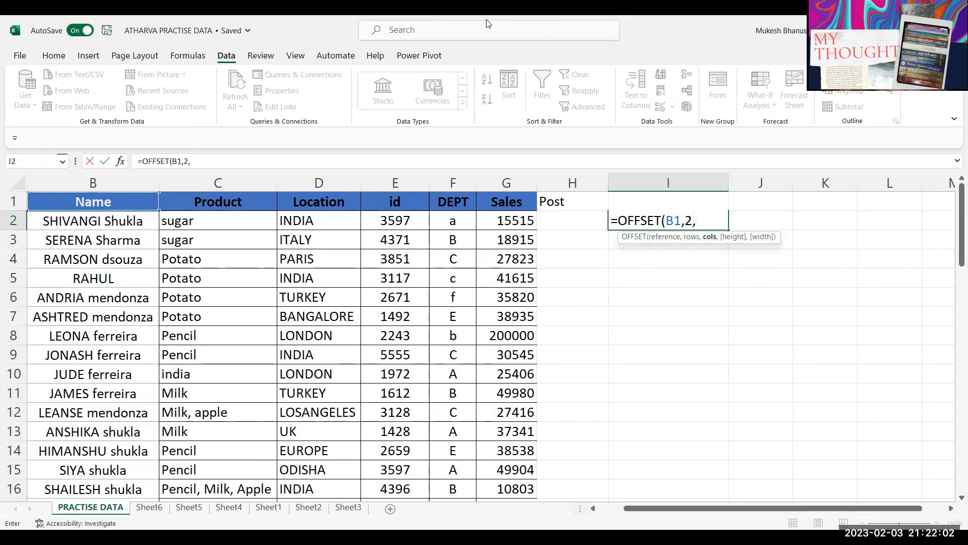
{"action": "type", "text": "0)"}
{"action": "key", "text": "Return"}
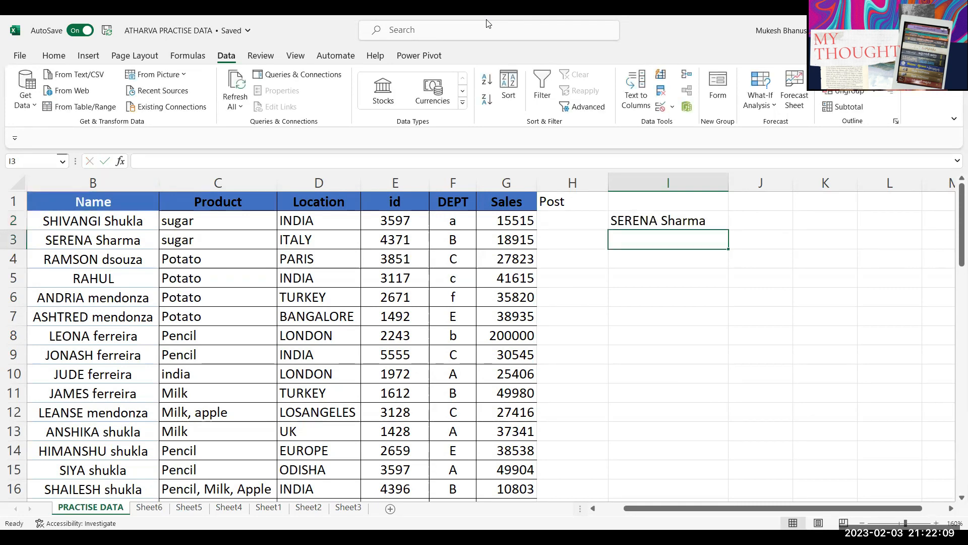
{"action": "key", "text": "Up"}
Step: Retype I2 as =OFFSET(B1,3,2) so it returns PARIS from D4
{"action": "type", "text": "="}
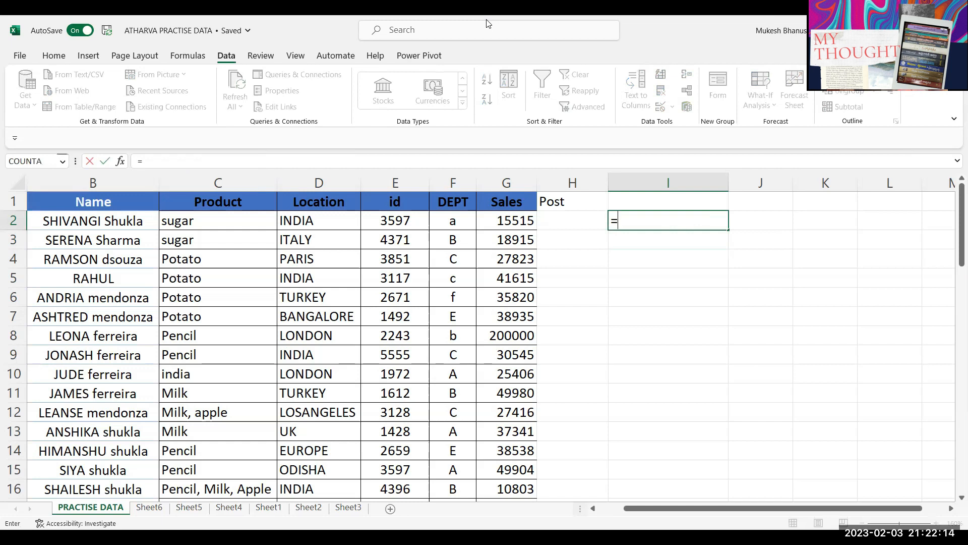
{"action": "type", "text": "OFFSET("}
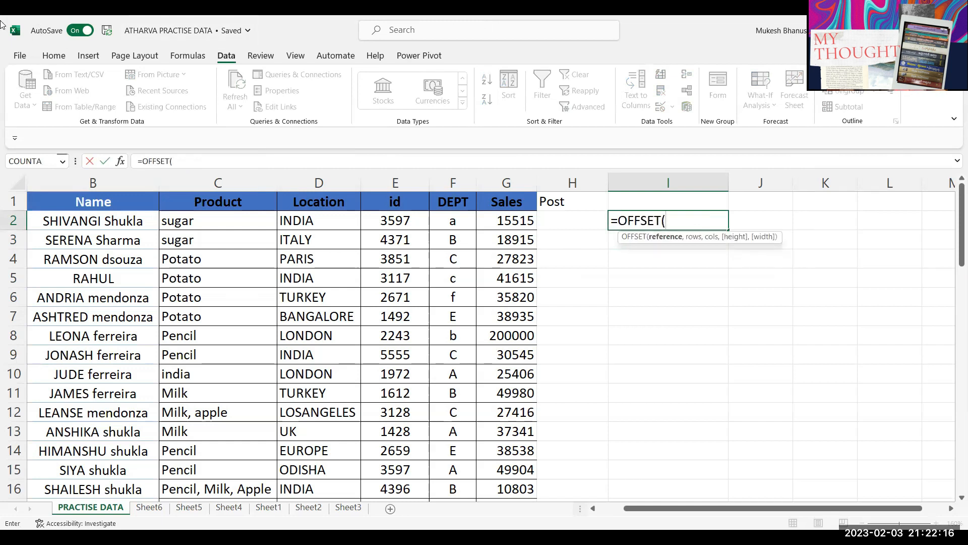
{"action": "left_click", "coordinate": [127, 196]}
{"action": "type", "text": ",3"}
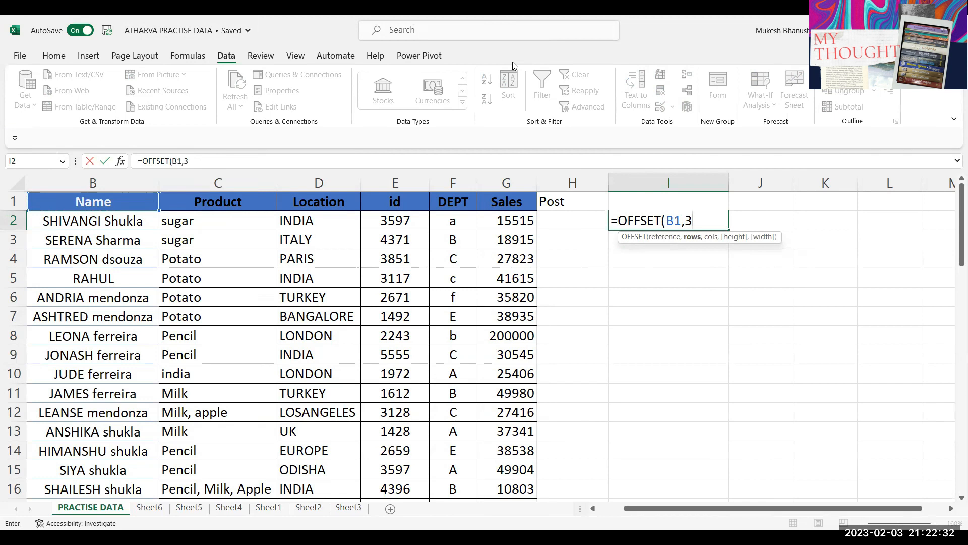
{"action": "type", "text": ",2"}
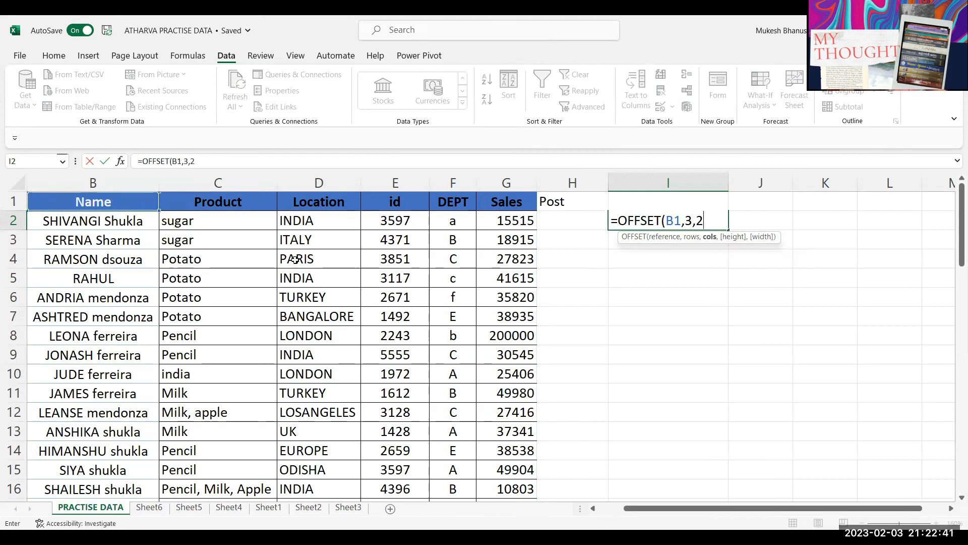
{"action": "type", "text": ")"}
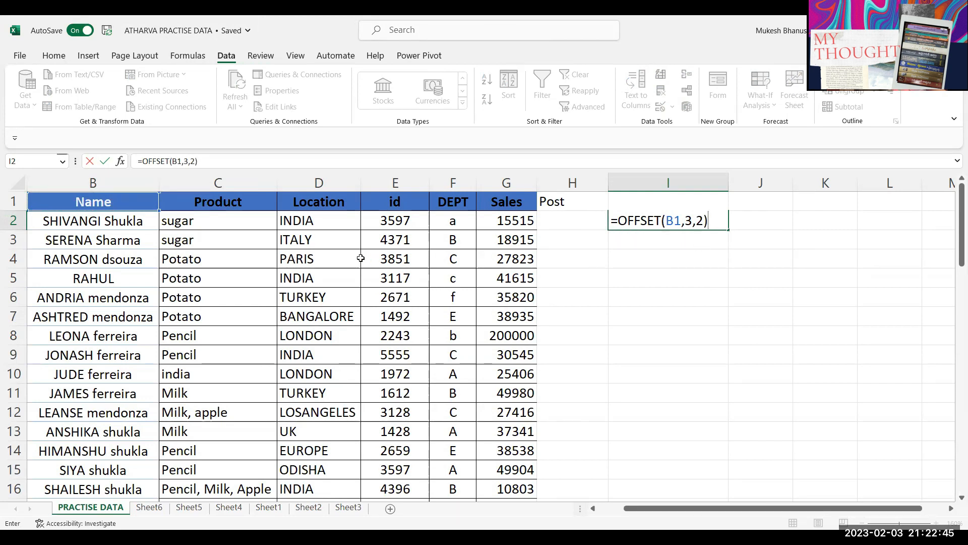
{"action": "key", "text": "Return"}
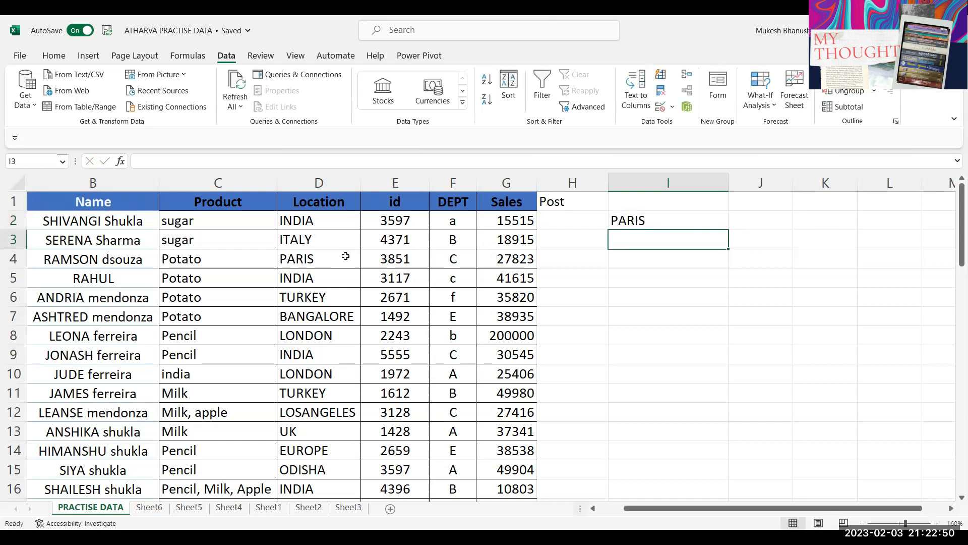
Step: Temporarily overwrite D4 with a test name, undo it, and reopen I2's formula
{"action": "left_click", "coordinate": [346, 257]}
{"action": "type", "text": "Nipun"}
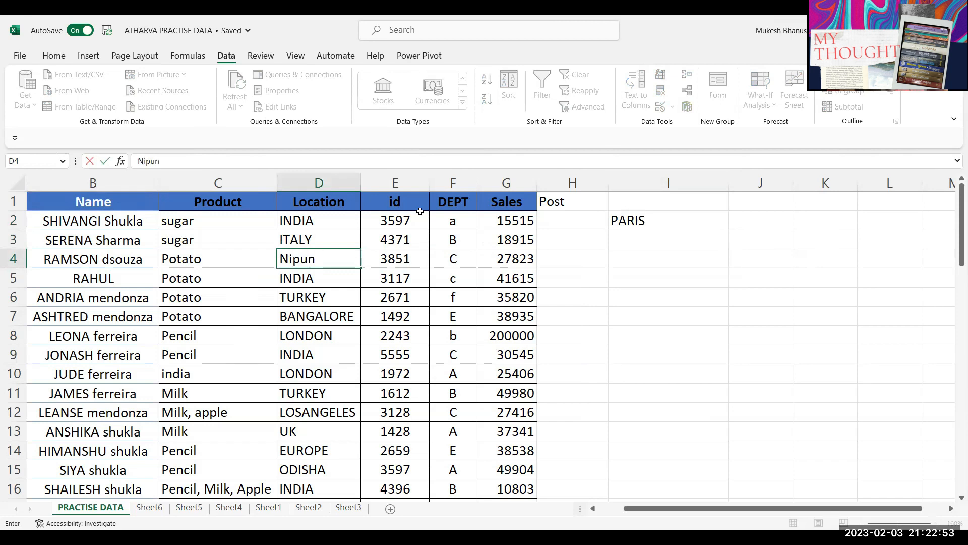
{"action": "key", "text": "Return"}
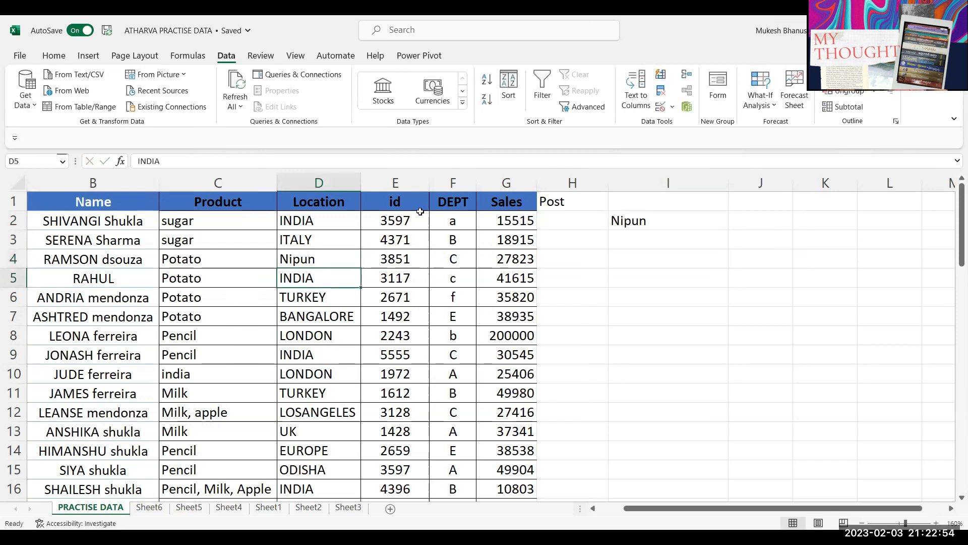
{"action": "key", "text": "ctrl+z"}
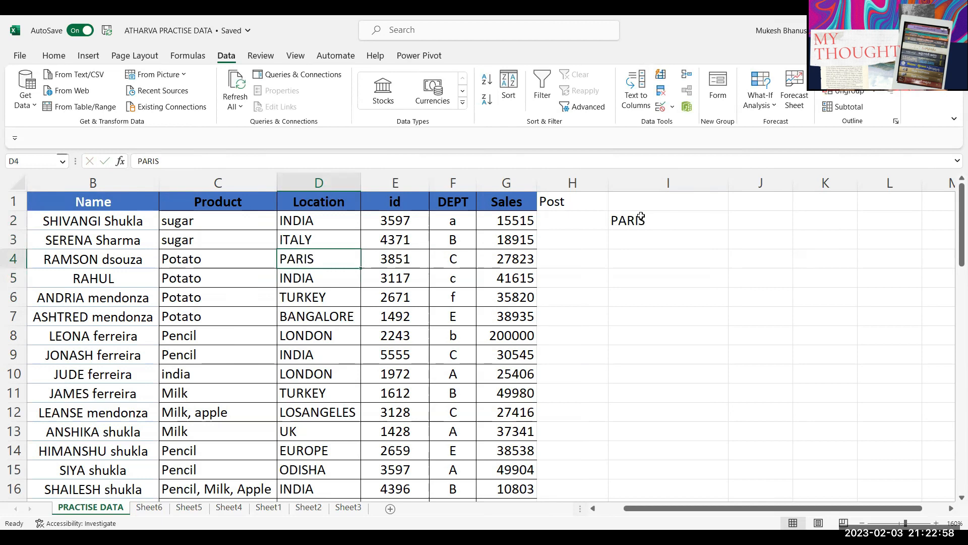
{"action": "left_click", "coordinate": [635, 221]}
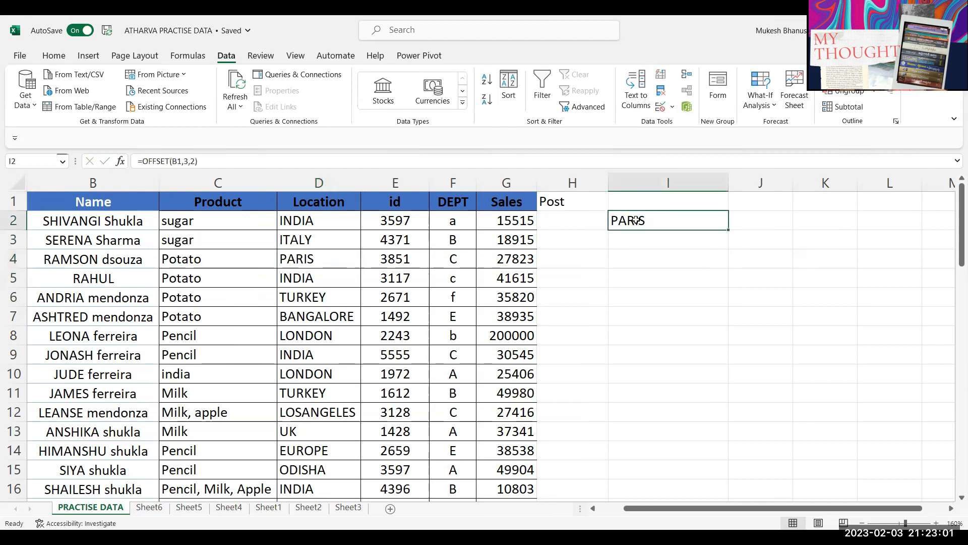
{"action": "double_click", "coordinate": [635, 220]}
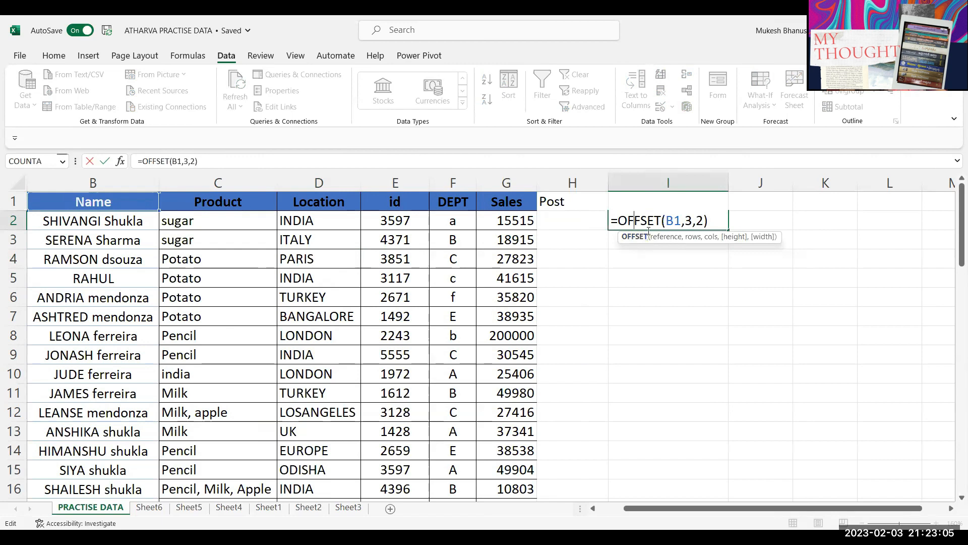
Step: Change I2's formula to =OFFSET(C1,3,-1), using a negative column offset to return B4's name
{"action": "left_click", "coordinate": [704, 220]}
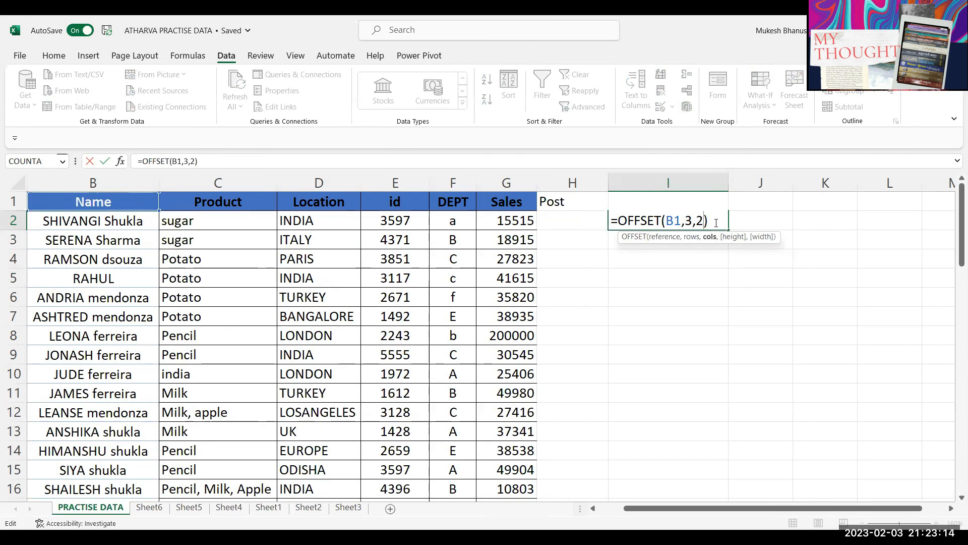
{"action": "key", "text": "BackSpace"}
{"action": "key", "text": "BackSpace"}
{"action": "key", "text": "BackSpace"}
{"action": "key", "text": "BackSpace"}
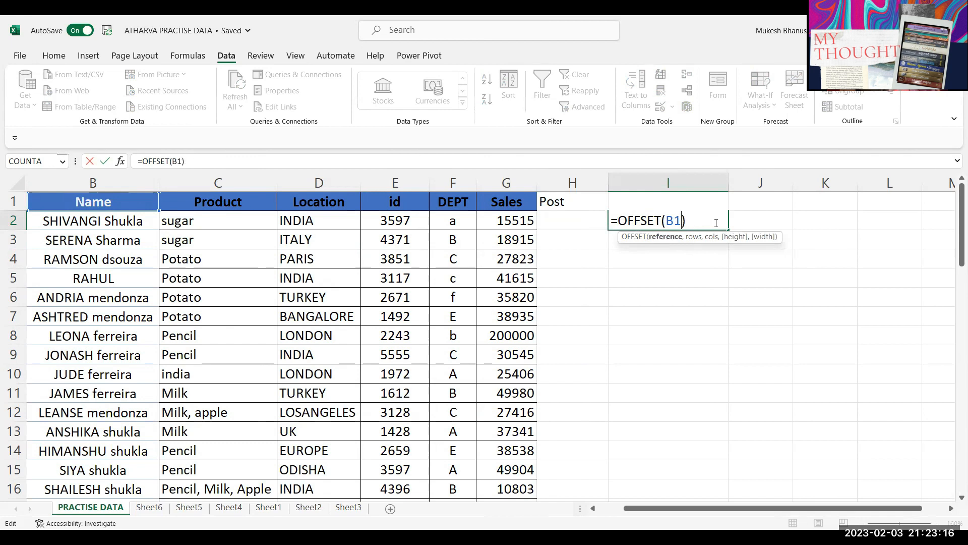
{"action": "key", "text": "BackSpace"}
{"action": "key", "text": "BackSpace"}
{"action": "left_click", "coordinate": [231, 202]}
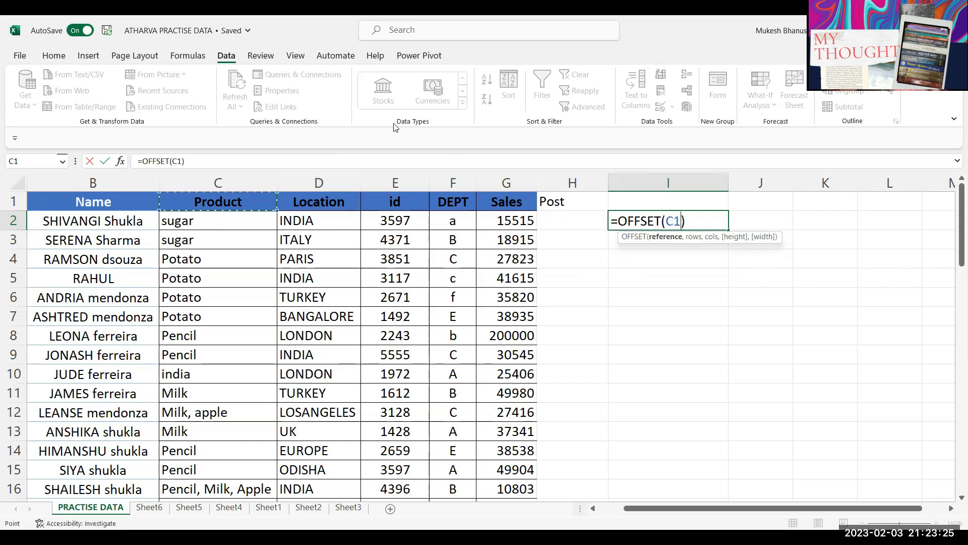
{"action": "type", "text": ","}
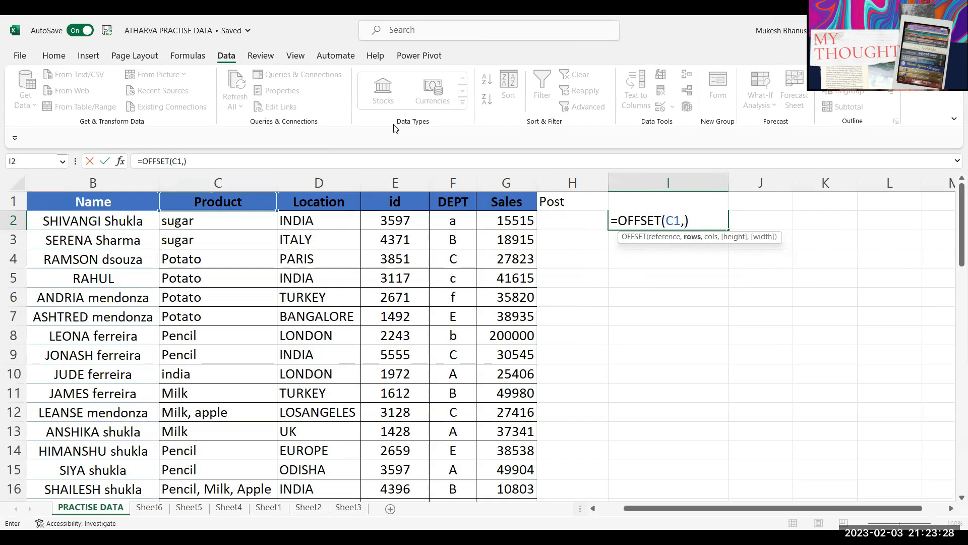
{"action": "type", "text": "3,-1"}
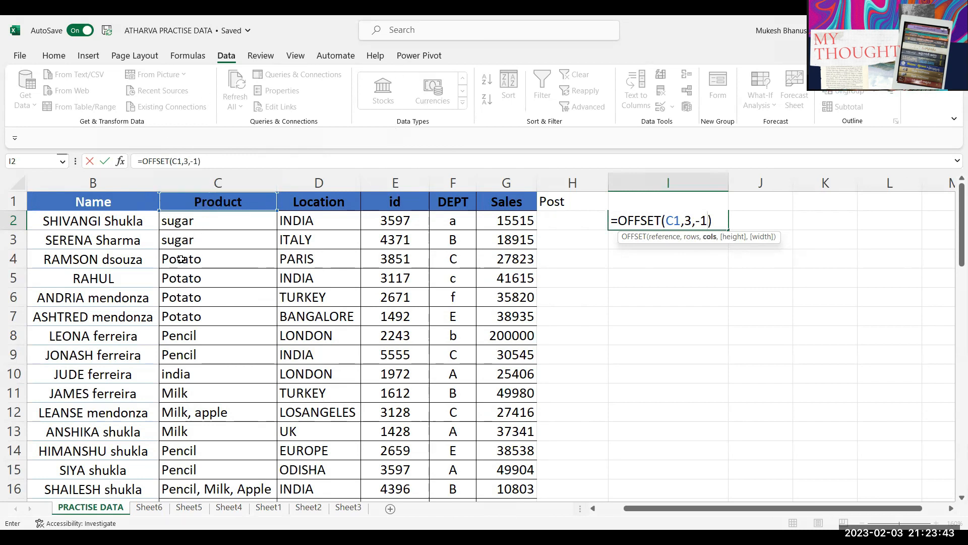
{"action": "key", "text": "Return"}
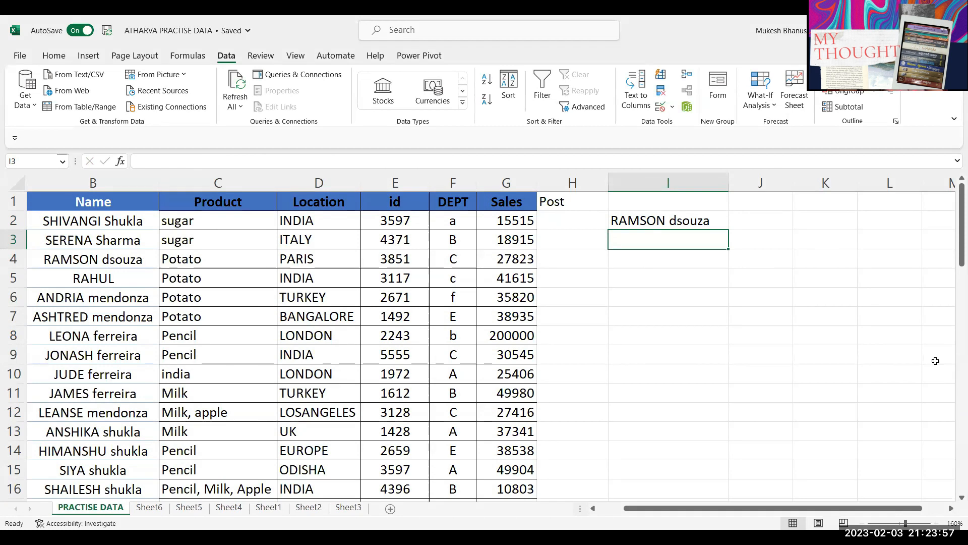
Step: Edit I2's formula to =OFFSET(b1,3,0), switching the reference to b1 and column offset to 0
{"action": "double_click", "coordinate": [681, 221]}
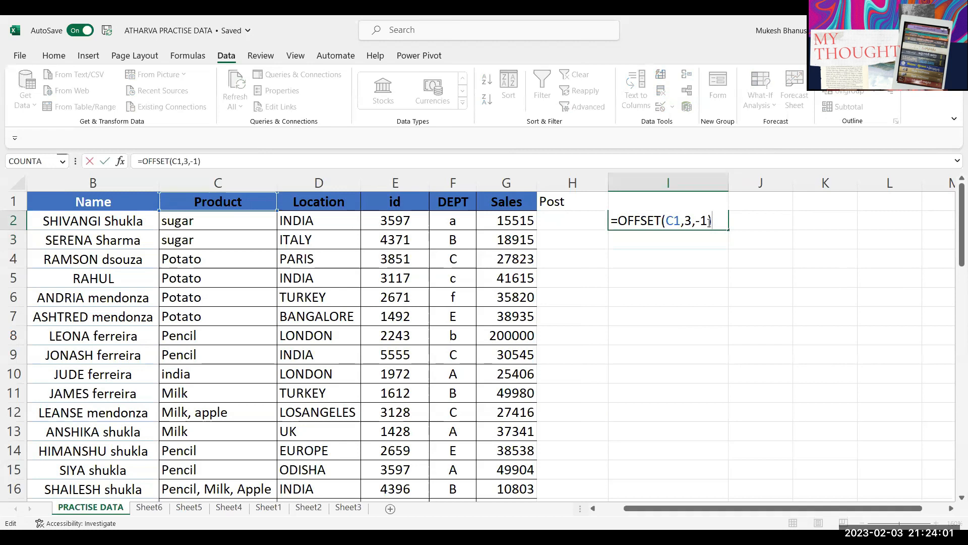
{"action": "left_click_drag", "start_coordinate": [666, 222], "coordinate": [680, 222]}
{"action": "left_click", "coordinate": [674, 222]}
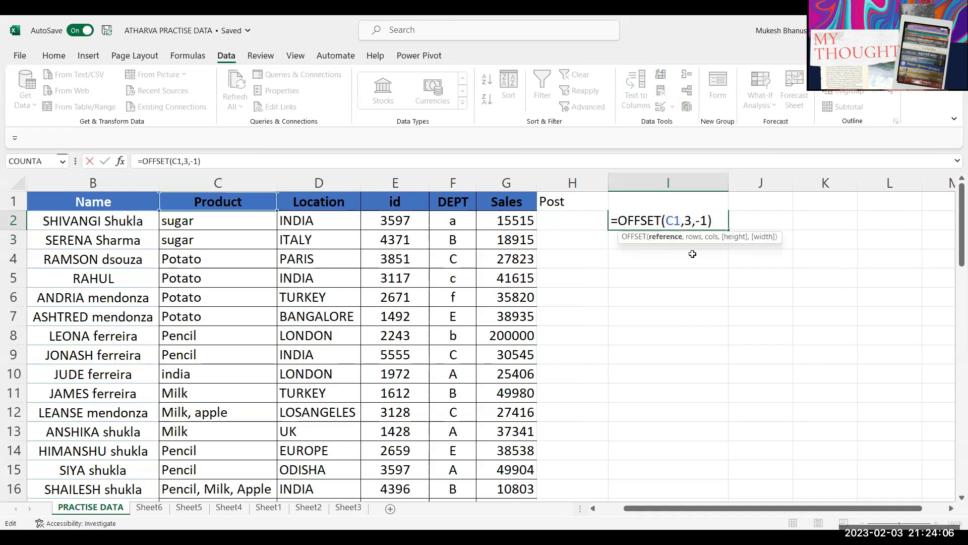
{"action": "double_click", "coordinate": [690, 220]}
{"action": "left_click", "coordinate": [690, 220]}
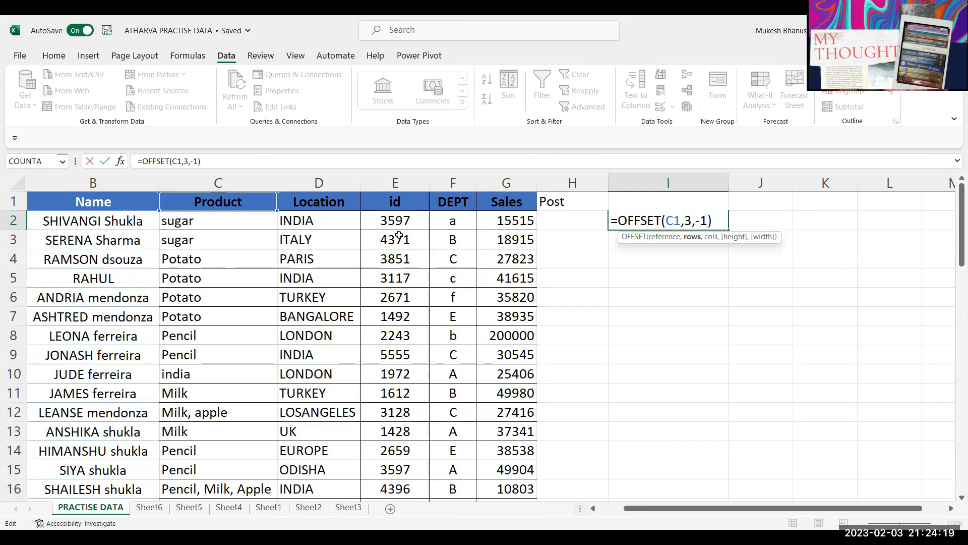
{"action": "left_click", "coordinate": [704, 218]}
{"action": "key", "text": "Delete"}
{"action": "key", "text": "Delete"}
{"action": "type", "text": "0"}
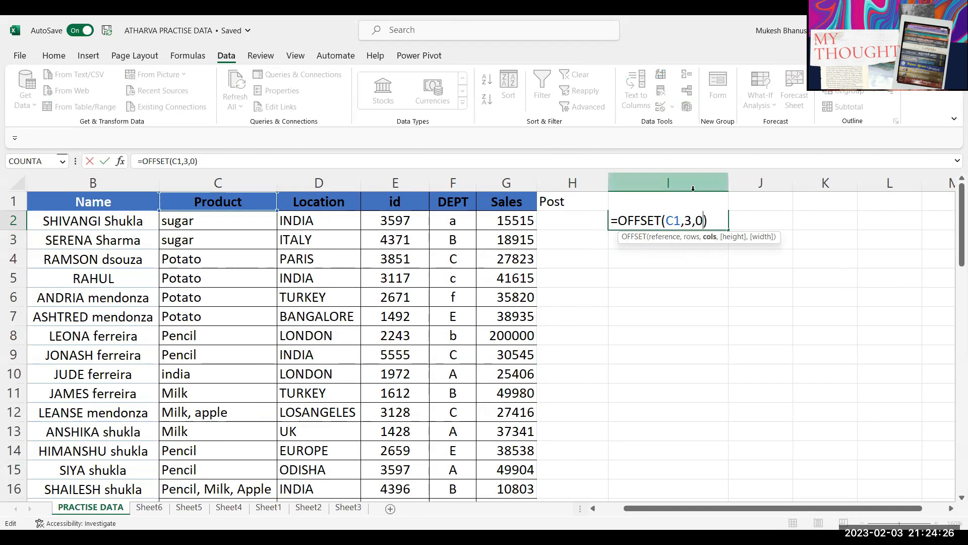
{"action": "left_click", "coordinate": [674, 220]}
{"action": "key", "text": "BackSpace"}
{"action": "type", "text": "b"}
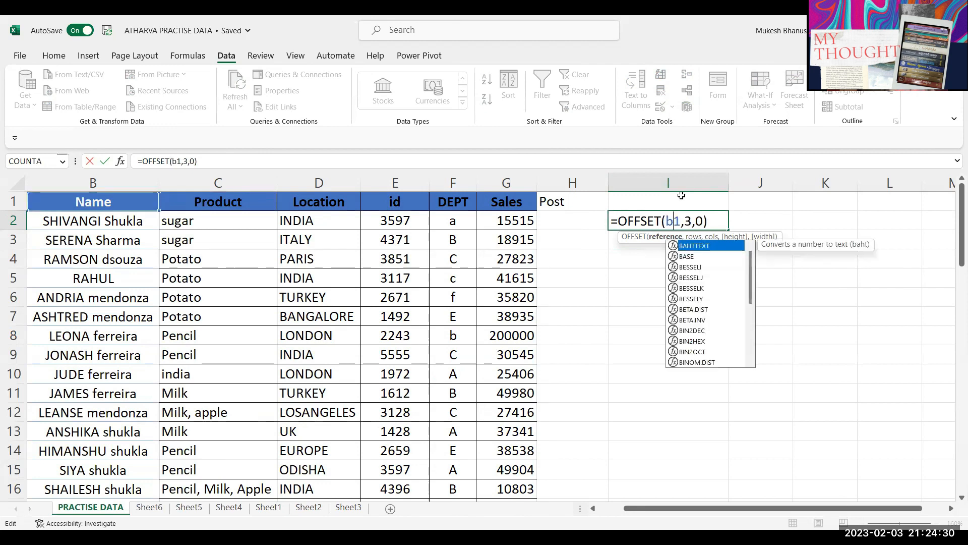
{"action": "left_click", "coordinate": [667, 226]}
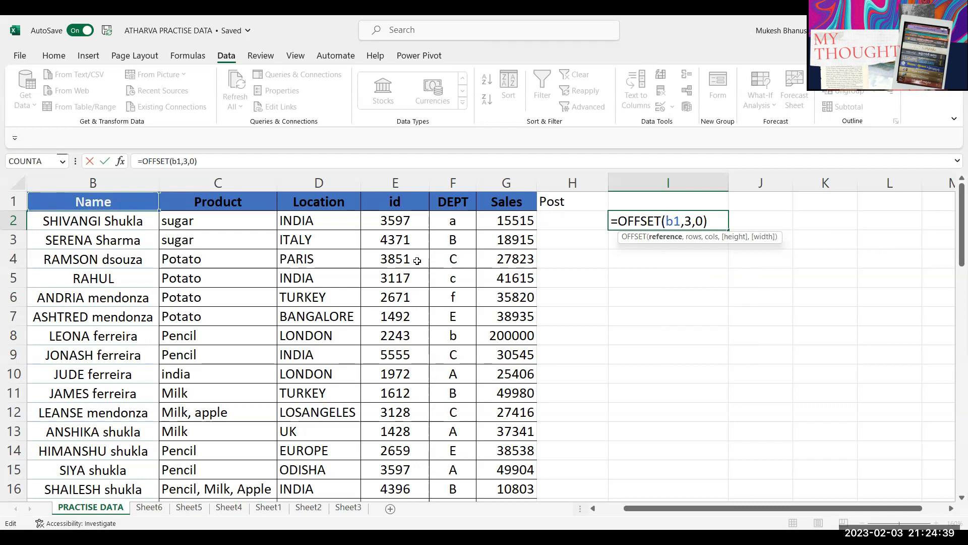
Step: Add a height argument of 3, making the formula =OFFSET(b1,3,0,3)
{"action": "left_click", "coordinate": [701, 221]}
{"action": "type", "text": ","}
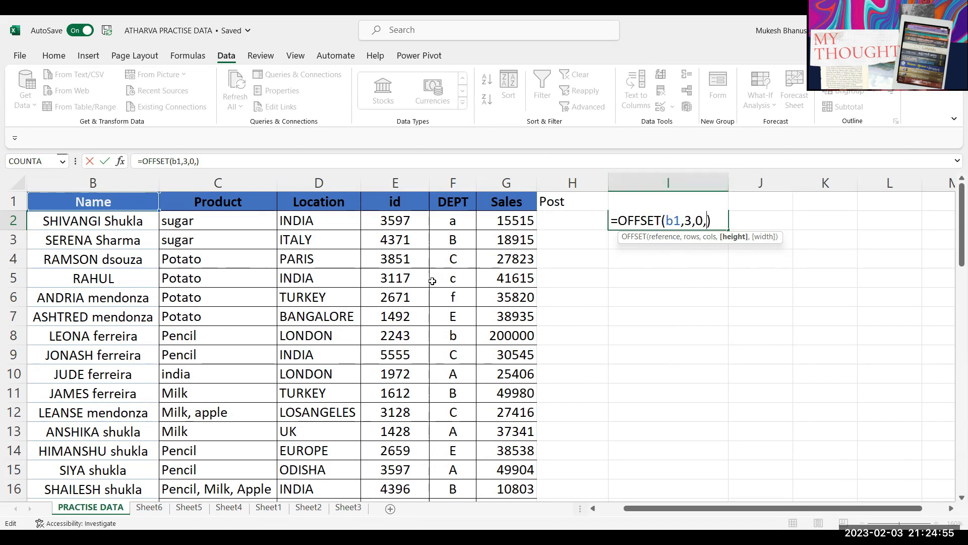
{"action": "type", "text": "3"}
{"action": "key", "text": "Left"}
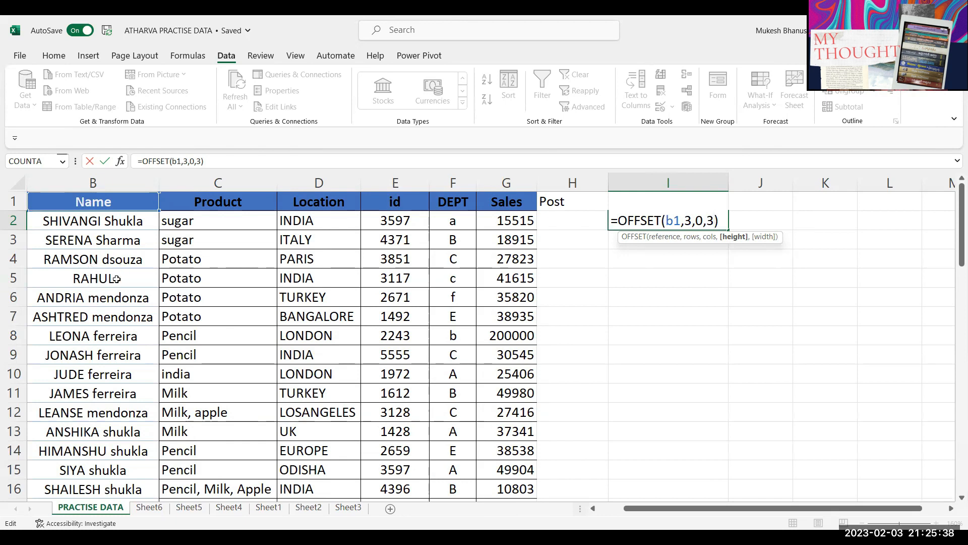
Step: Commit =OFFSET(B1,3,0,3) in I2 so three names spill down to I4
{"action": "key", "text": "Return"}
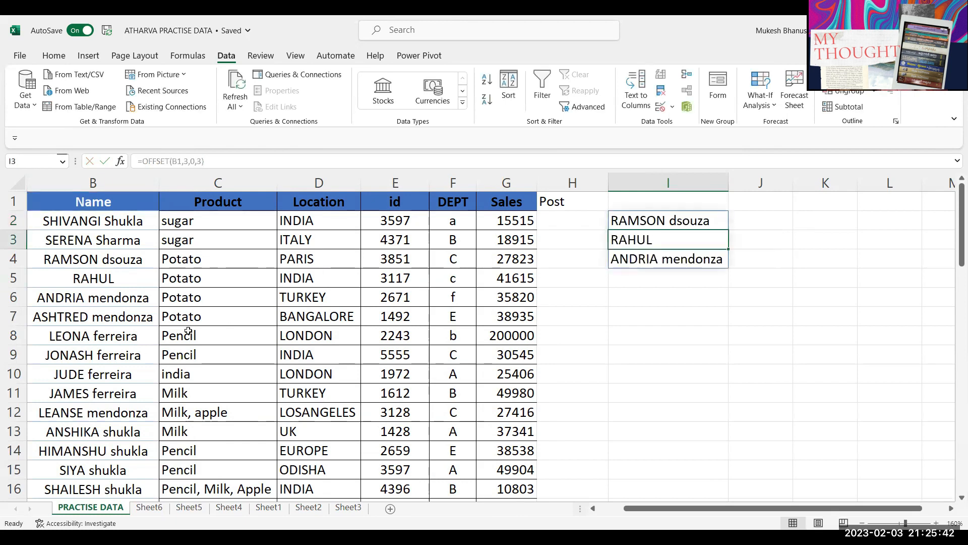
{"action": "left_click", "coordinate": [805, 248]}
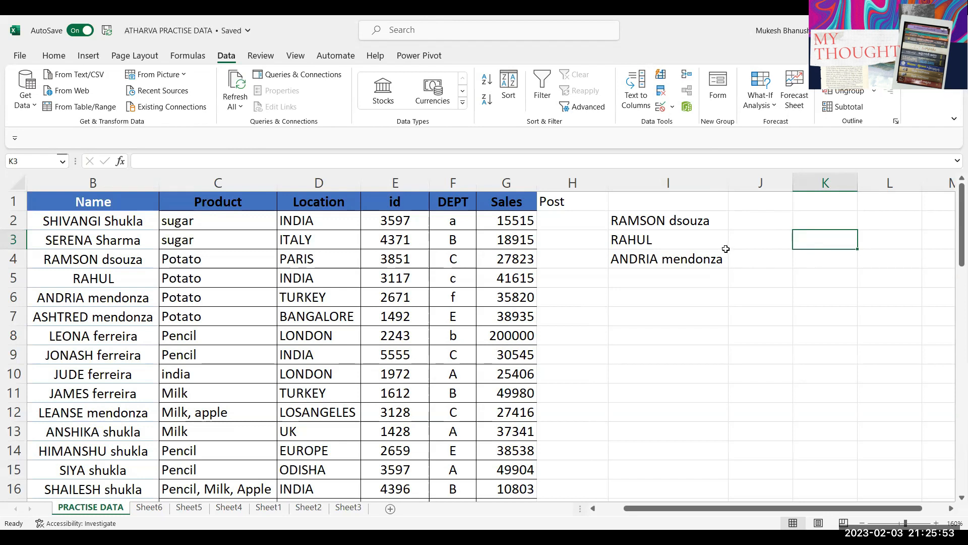
{"action": "left_click", "coordinate": [816, 223]}
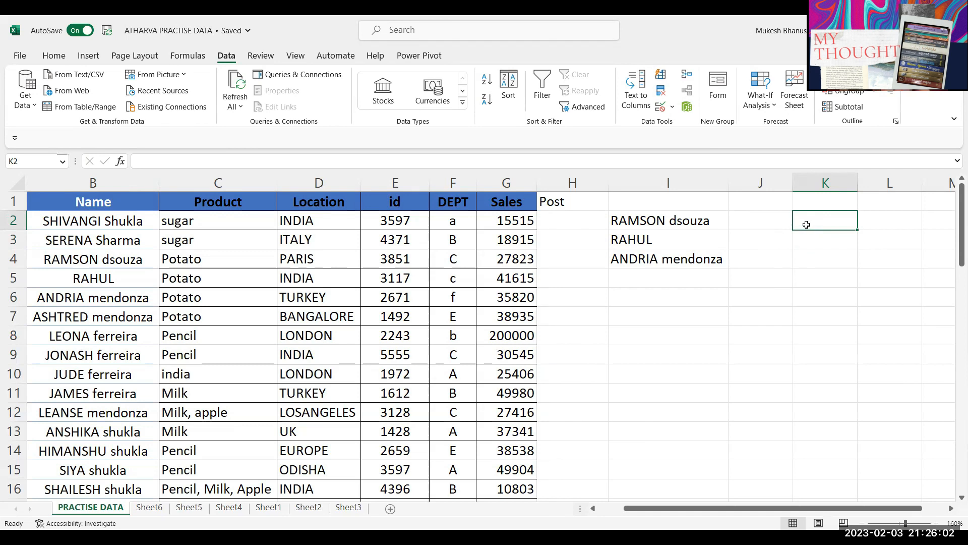
Step: Reopen I2's formula and place the cursor right after the height argument 3
{"action": "double_click", "coordinate": [620, 223]}
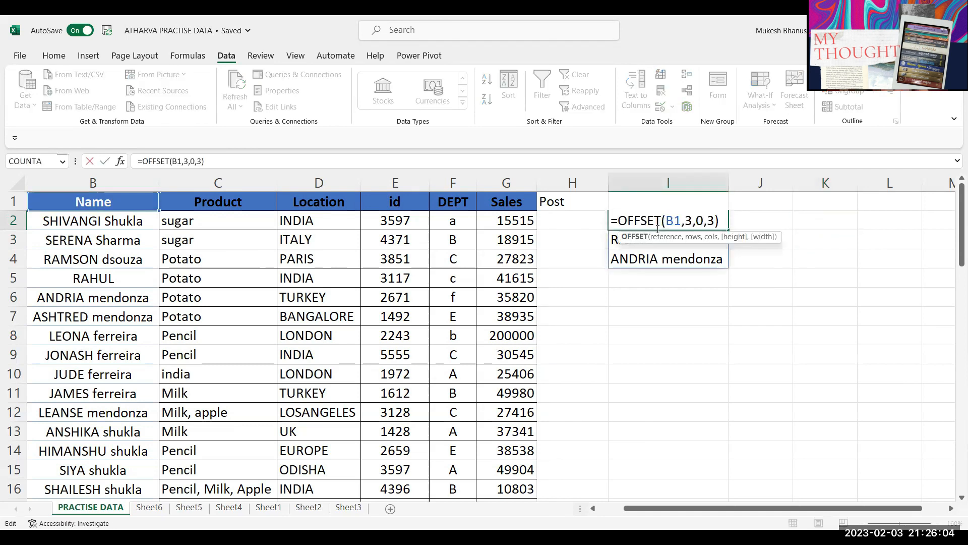
{"action": "double_click", "coordinate": [709, 221]}
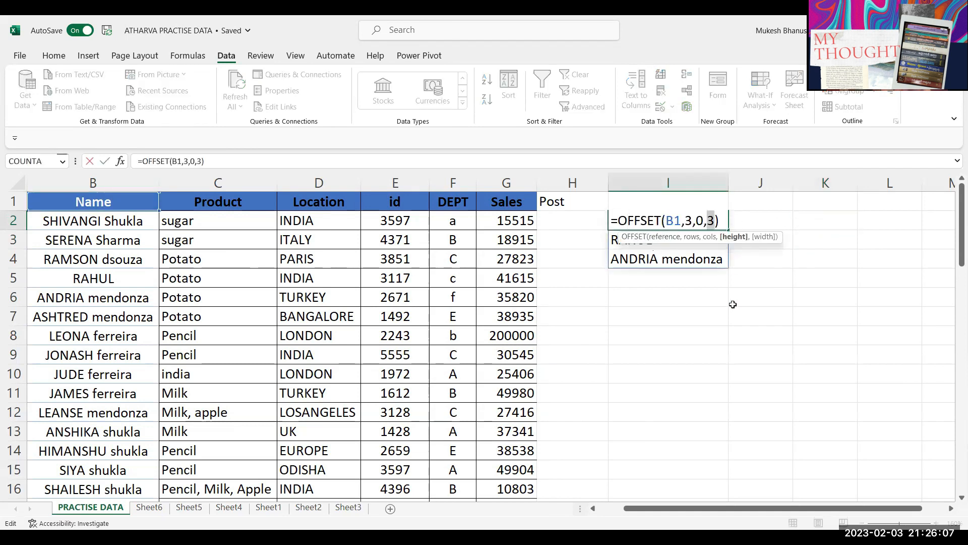
{"action": "key", "text": "Escape"}
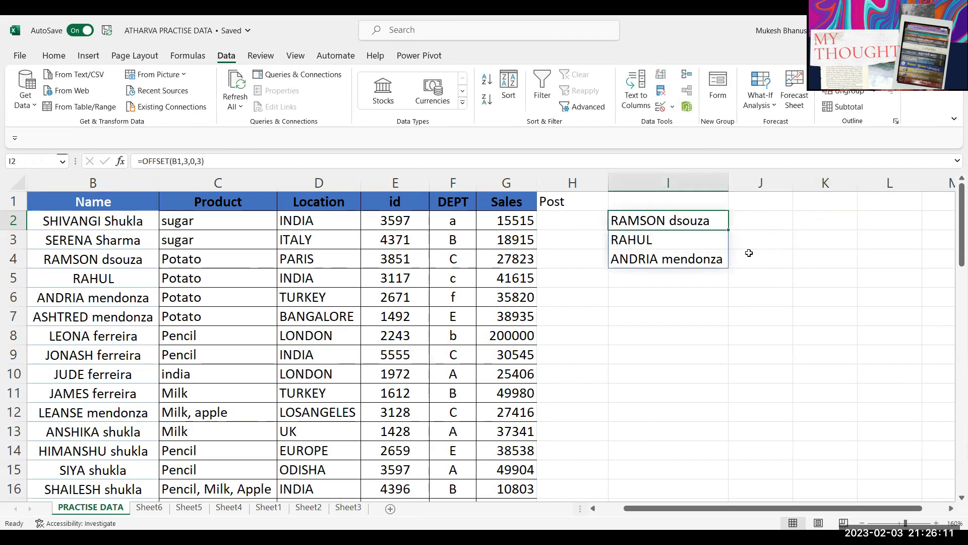
{"action": "double_click", "coordinate": [617, 220]}
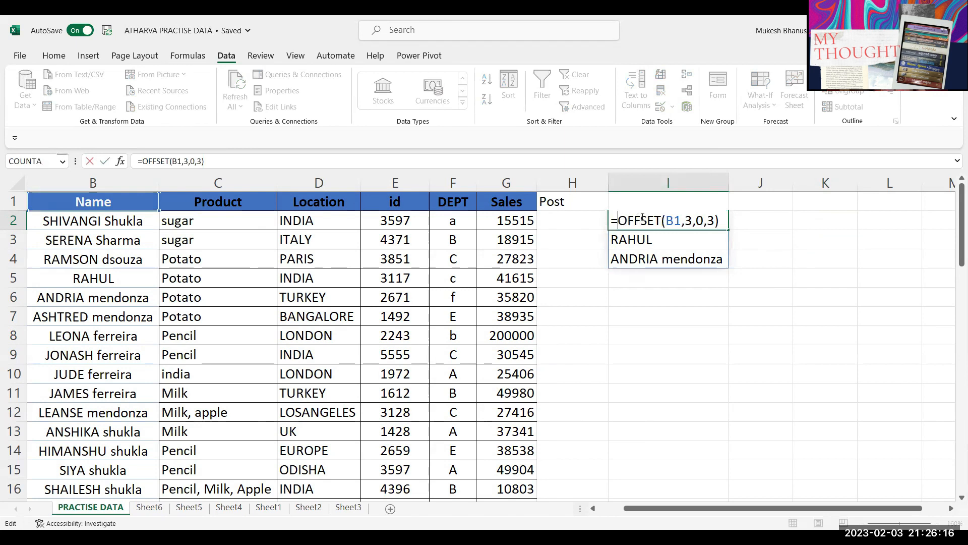
{"action": "left_click", "coordinate": [715, 219]}
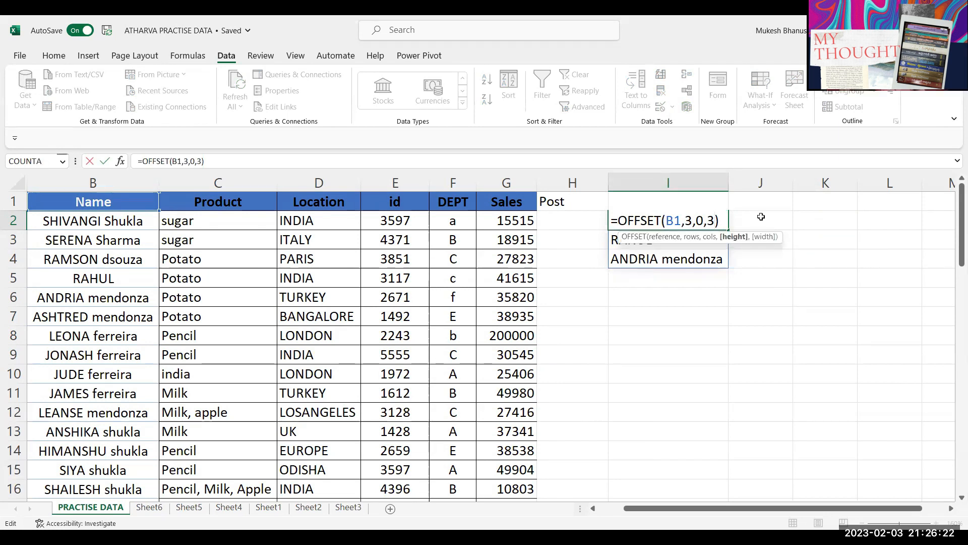
Step: Add a width argument of 2 to I2's OFFSET, then change the width to 1
{"action": "type", "text": ",2"}
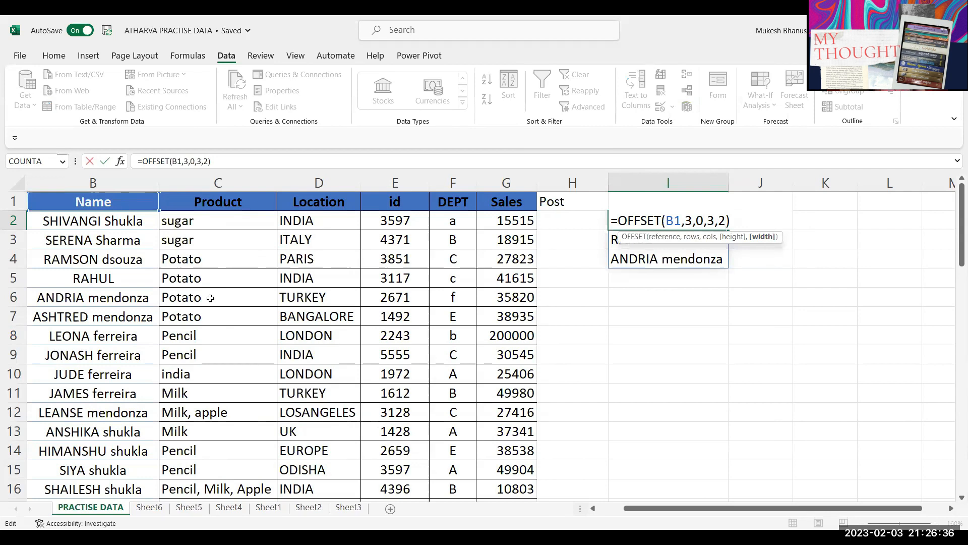
{"action": "key", "text": "Return"}
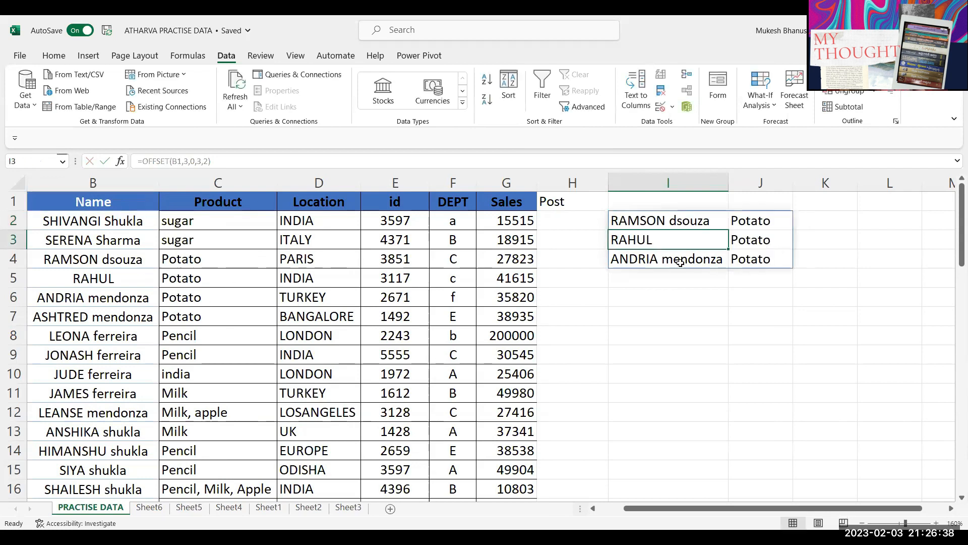
{"action": "double_click", "coordinate": [684, 227]}
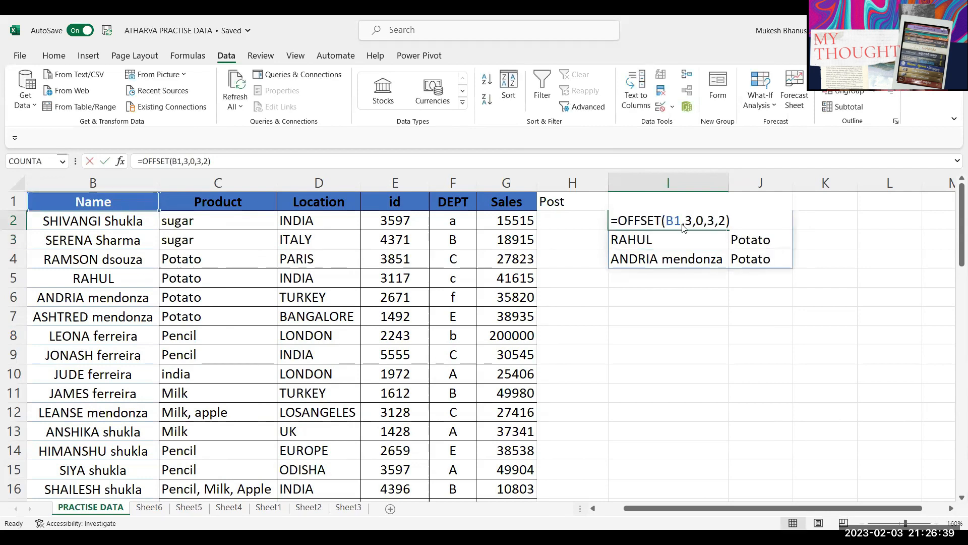
{"action": "double_click", "coordinate": [724, 221]}
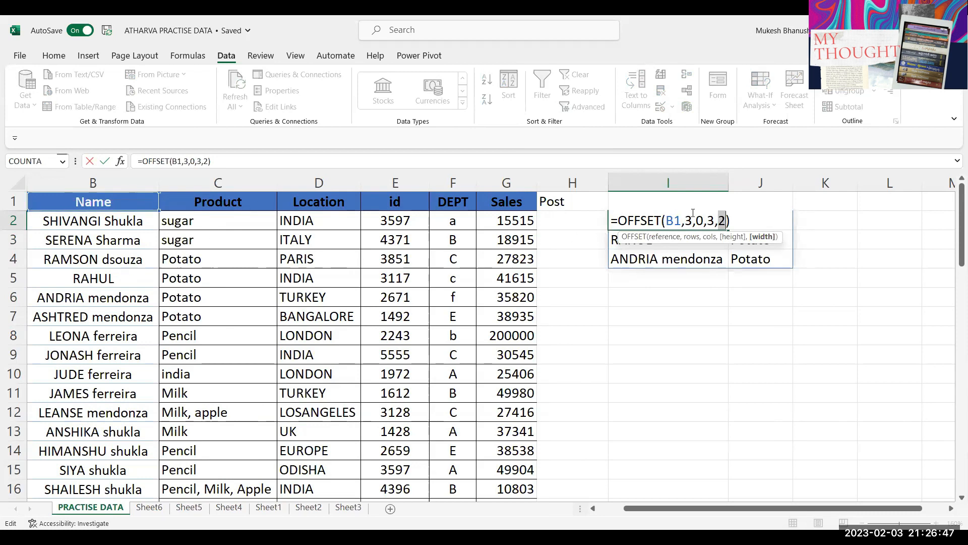
{"action": "type", "text": "1"}
{"action": "key", "text": "Return"}
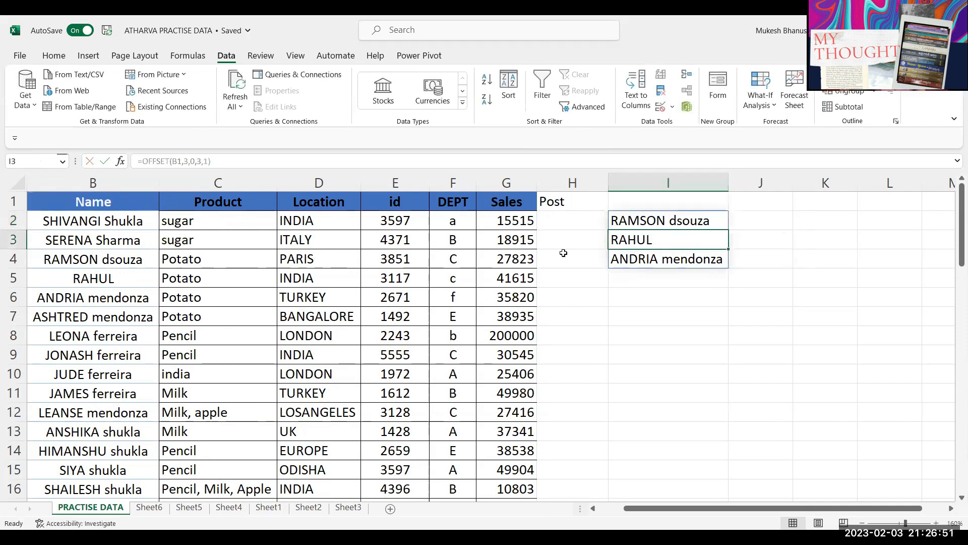
Step: Change the OFFSET width to 3 so Name, Product and Location spill out
{"action": "left_click", "coordinate": [682, 220]}
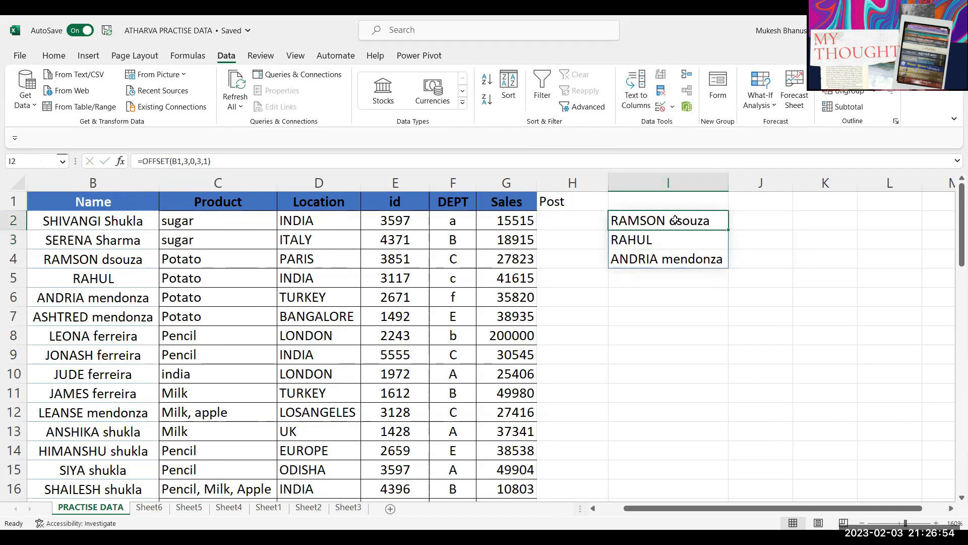
{"action": "double_click", "coordinate": [726, 220]}
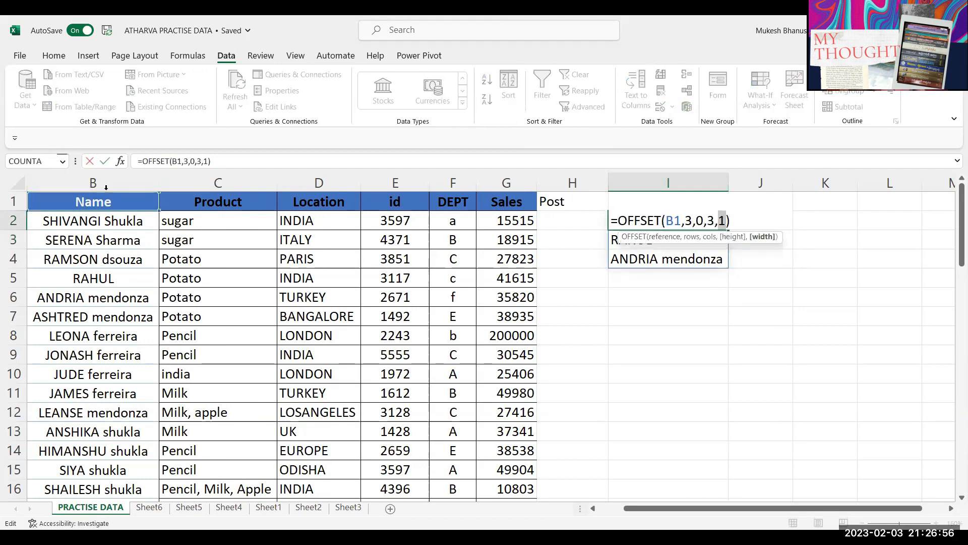
{"action": "type", "text": "2"}
{"action": "key", "text": "BackSpace"}
{"action": "type", "text": "3"}
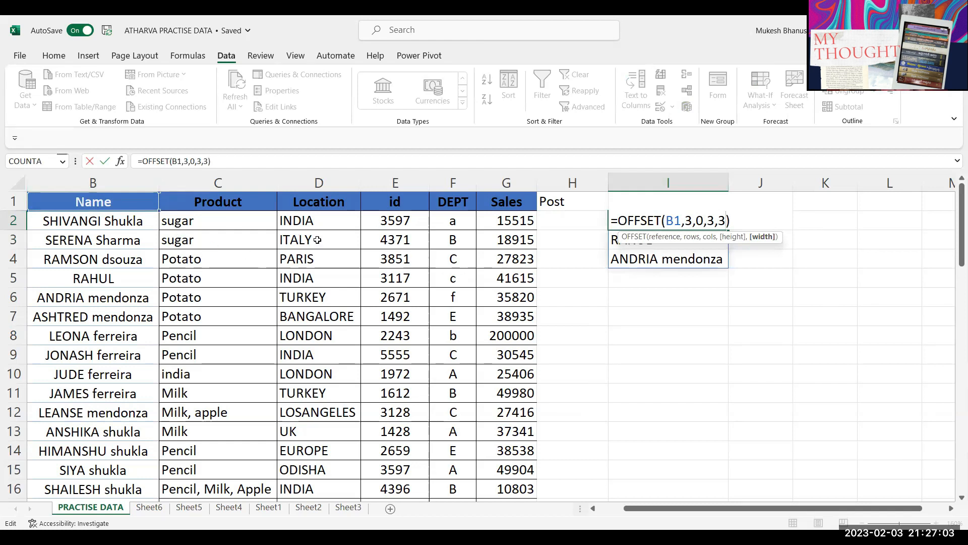
{"action": "key", "text": "Return"}
{"action": "left_click", "coordinate": [751, 260]}
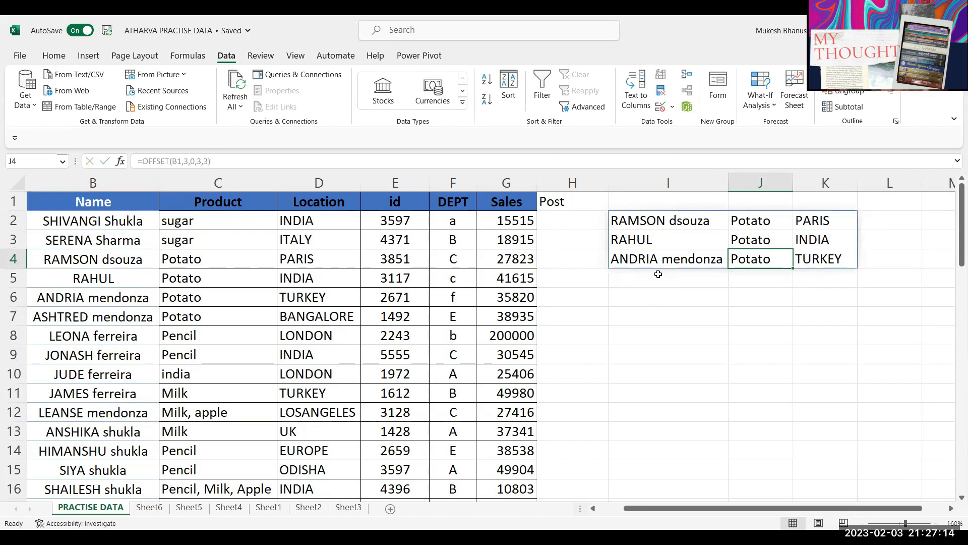
Step: Delete the OFFSET formula from I2, clearing its spilled results
{"action": "left_click", "coordinate": [635, 223]}
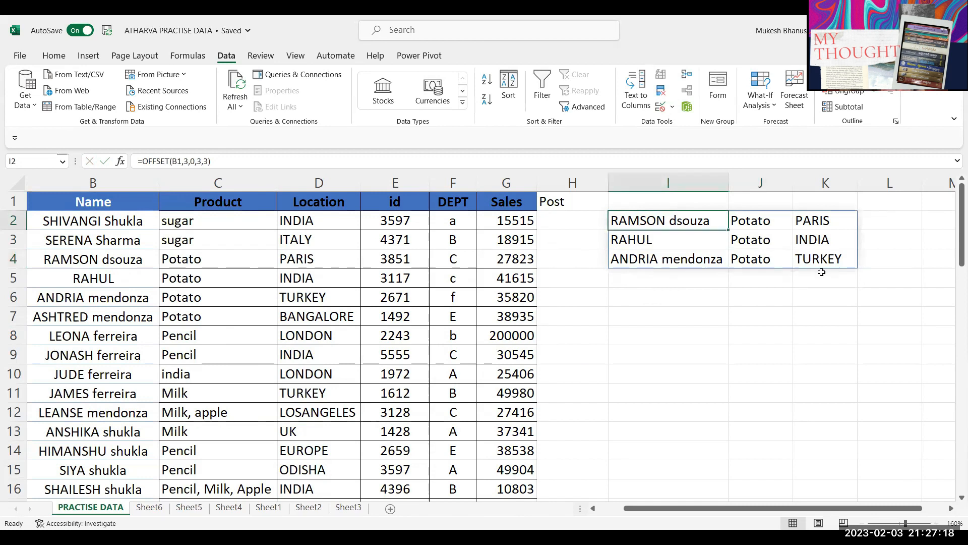
{"action": "key", "text": "Delete"}
{"action": "left_click", "coordinate": [640, 256]}
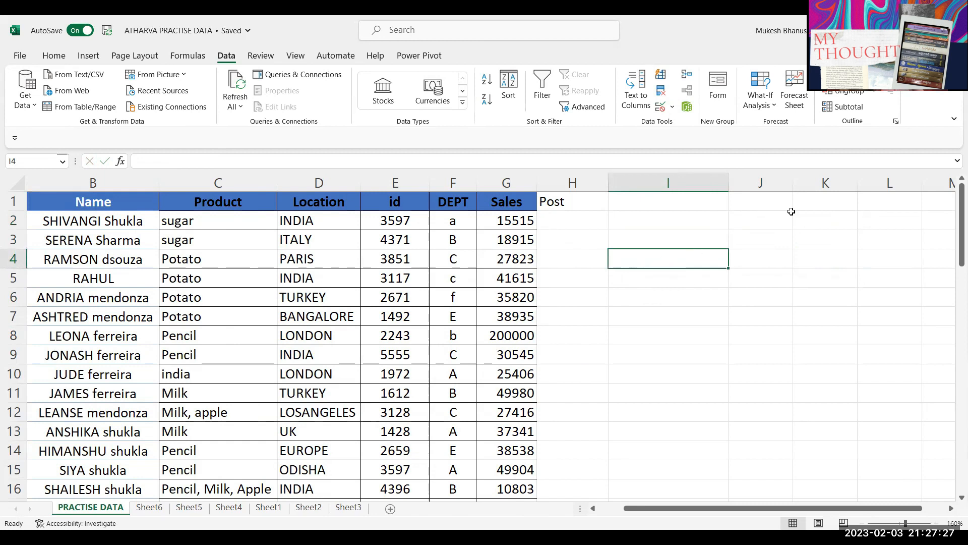
Step: Put the header Veg in K1, replacing the mistyped 'post'
{"action": "left_click", "coordinate": [829, 207]}
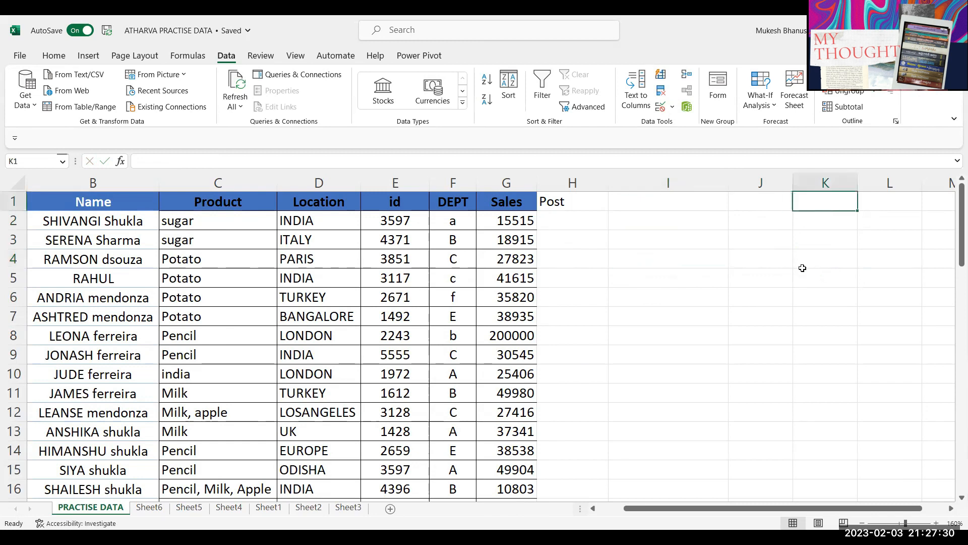
{"action": "type", "text": "post"}
{"action": "key", "text": "Return"}
{"action": "key", "text": "Up"}
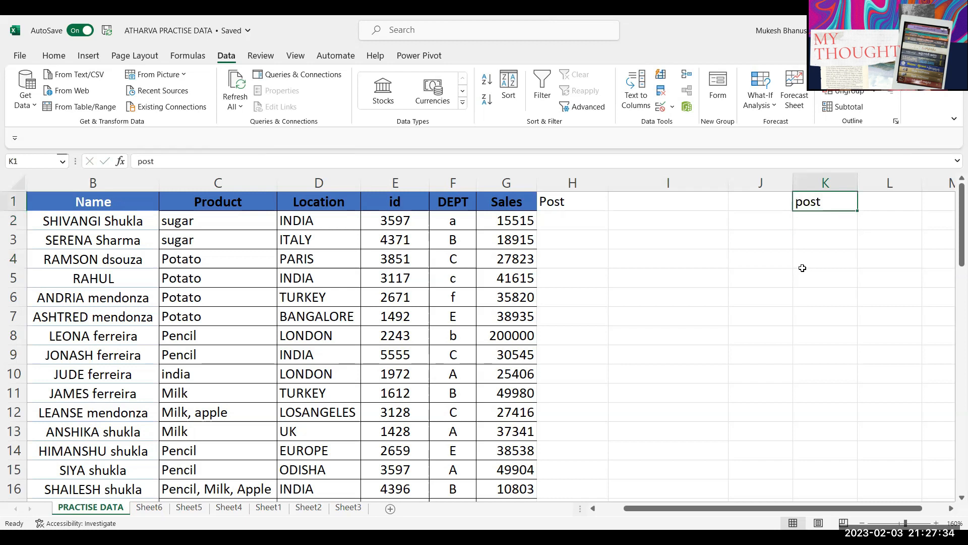
{"action": "type", "text": "Veg"}
{"action": "key", "text": "Return"}
Step: List Apple, Mango and Grapes in K2:K4 below the Veg header
{"action": "type", "text": "Apple"}
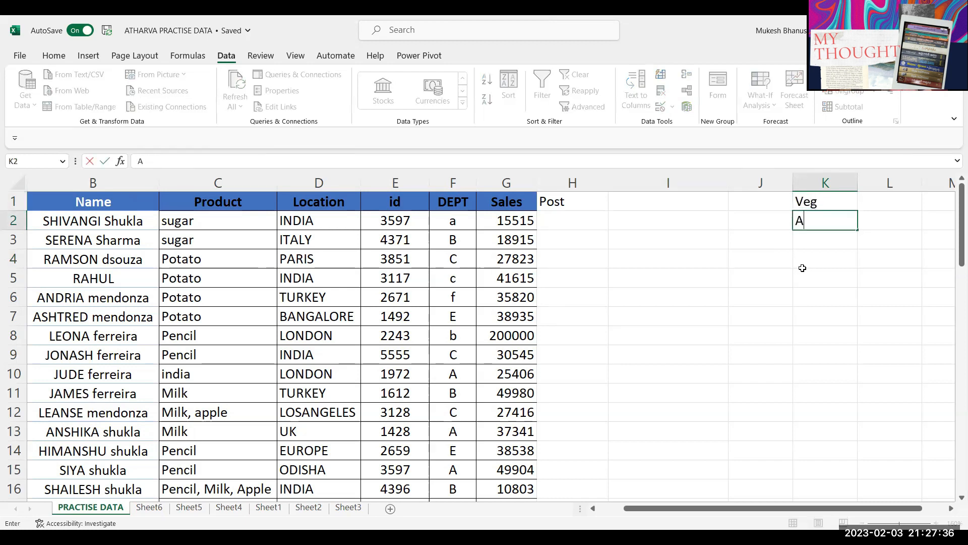
{"action": "key", "text": "Return"}
{"action": "type", "text": "Mango"}
{"action": "key", "text": "Return"}
{"action": "type", "text": "Grapes"}
{"action": "key", "text": "Return"}
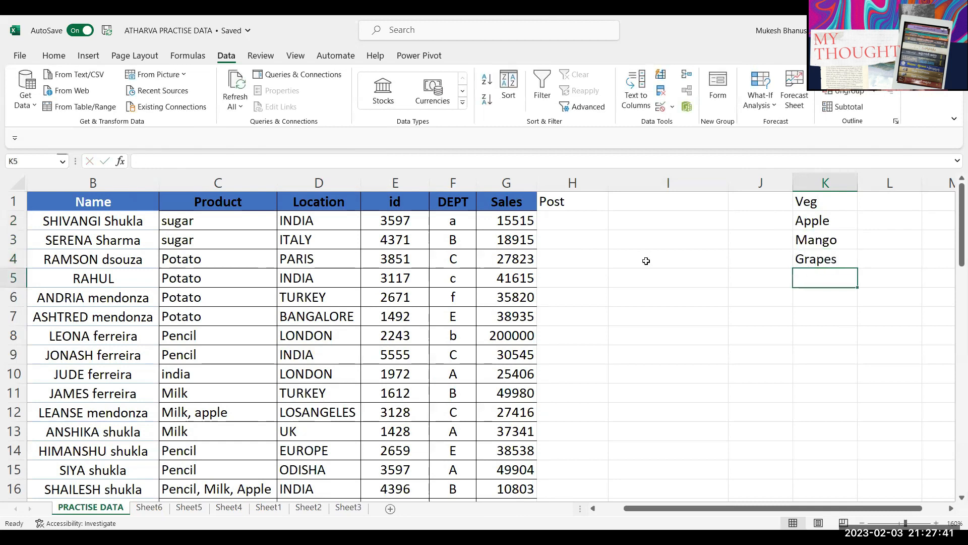
{"action": "left_click", "coordinate": [574, 222]}
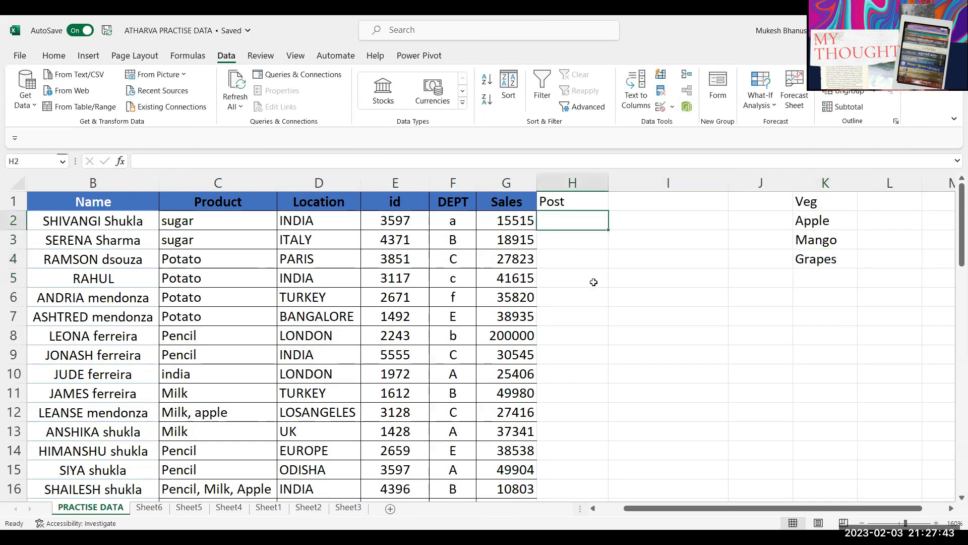
Step: Enter =OFFSET(K1,,,4) in H2 to spill the four column K entries
{"action": "type", "text": "="}
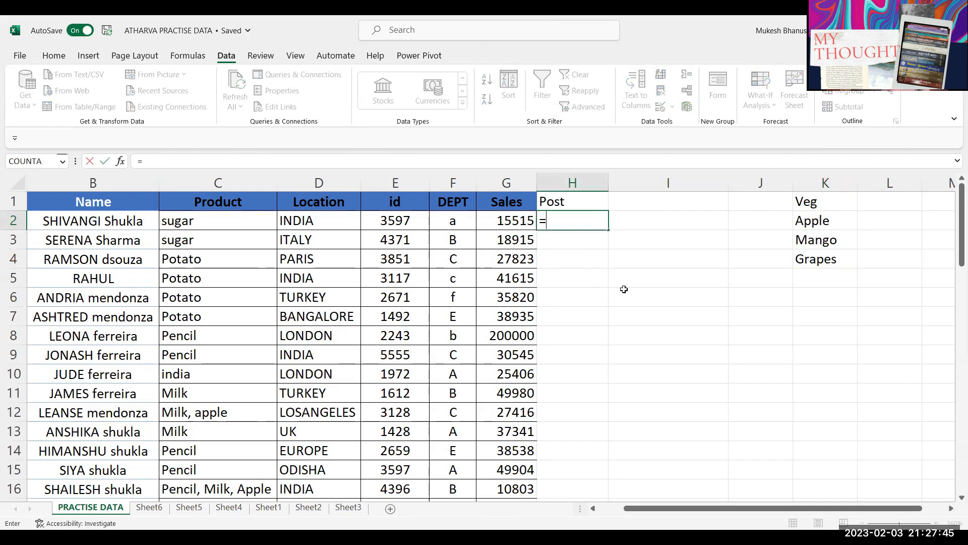
{"action": "type", "text": "OFFSET("}
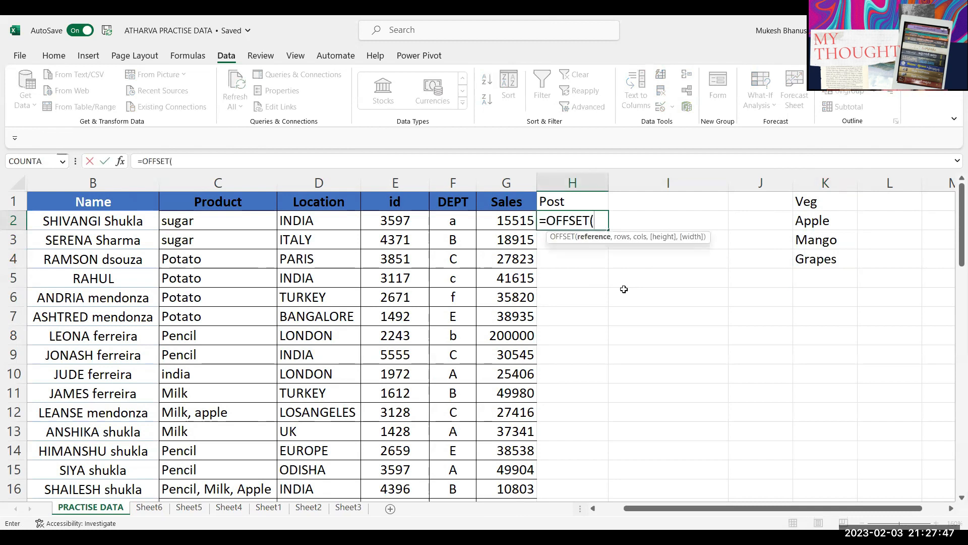
{"action": "left_click", "coordinate": [806, 201]}
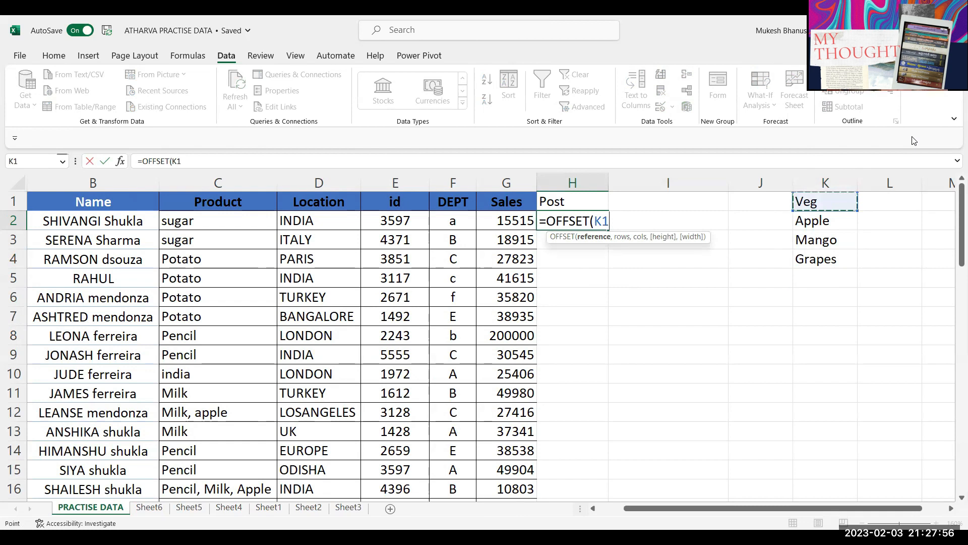
{"action": "type", "text": ",."}
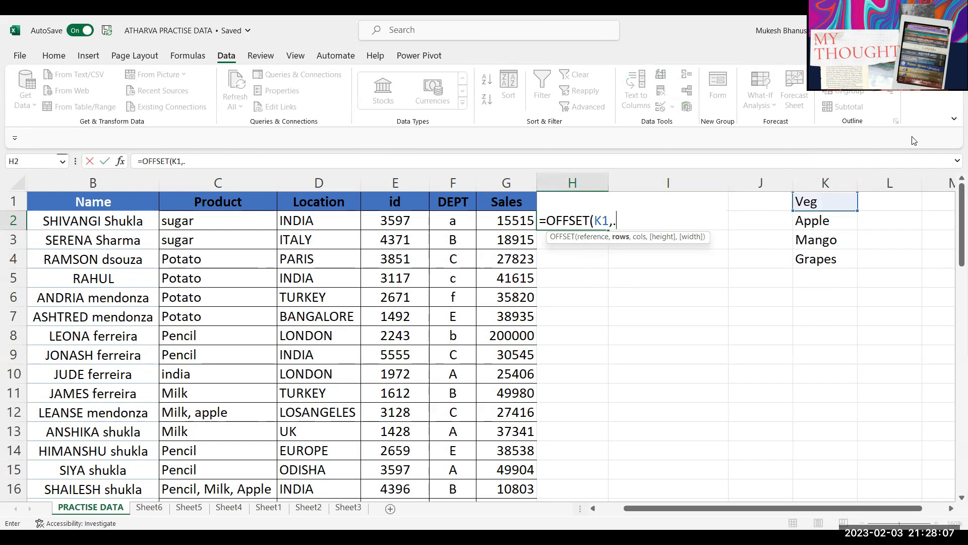
{"action": "key", "text": "BackSpace"}
{"action": "type", "text": ","}
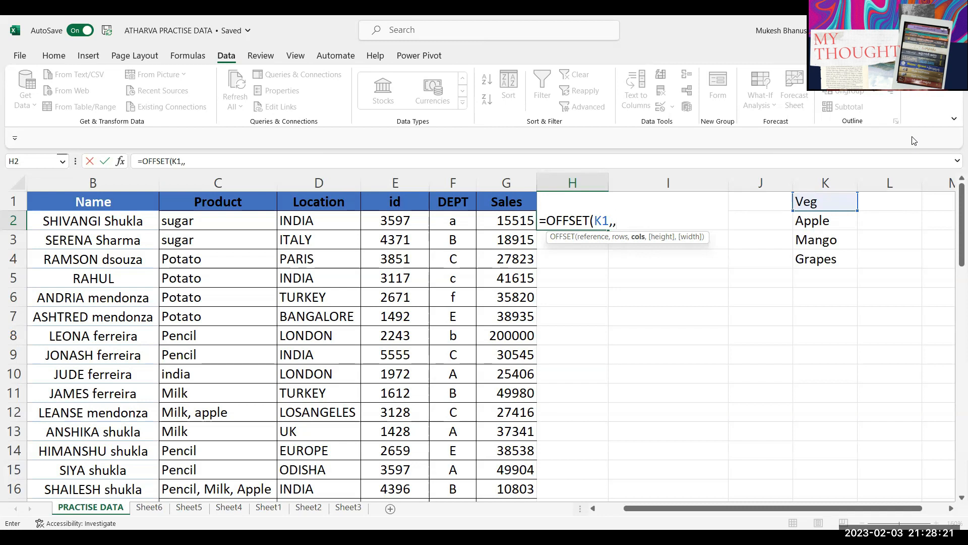
{"action": "type", "text": ","}
{"action": "type", "text": "4"}
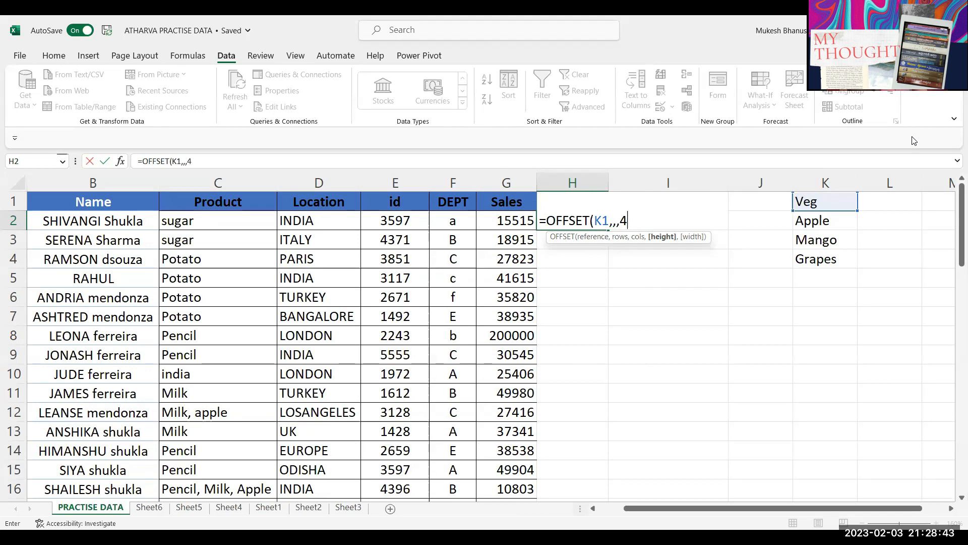
{"action": "type", "text": ")"}
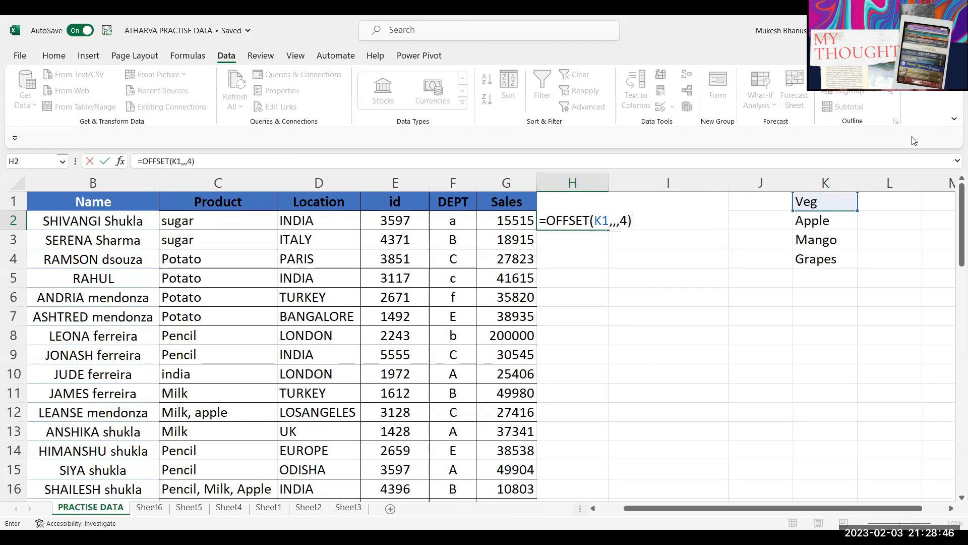
{"action": "key", "text": "Return"}
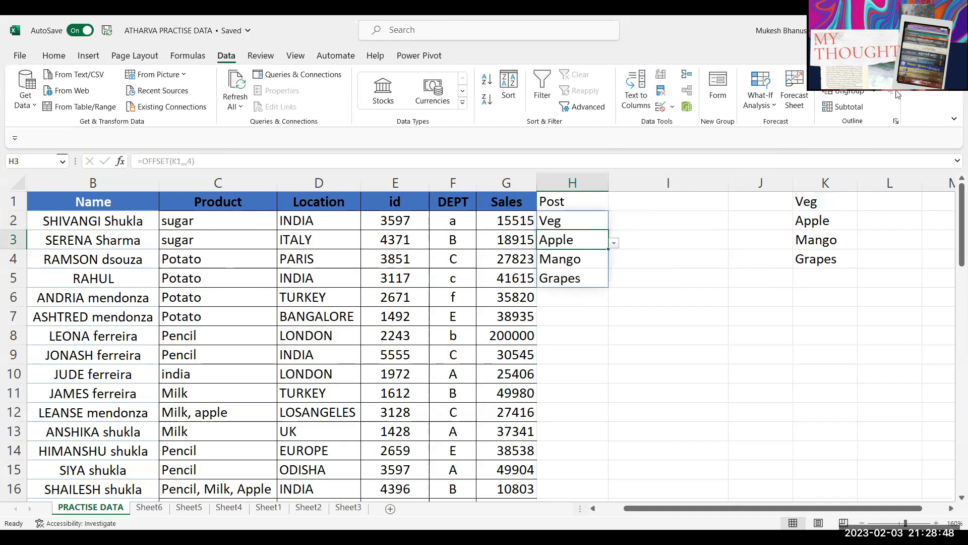
Step: Clear all data validation from cell H3
{"action": "left_click", "coordinate": [663, 106]}
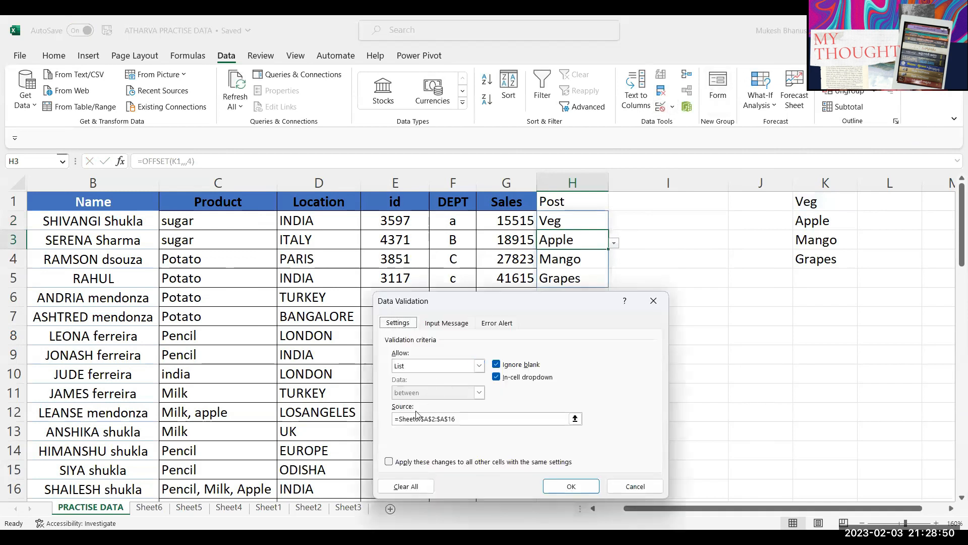
{"action": "left_click", "coordinate": [403, 487]}
{"action": "left_click", "coordinate": [560, 487]}
{"action": "left_click", "coordinate": [703, 281]}
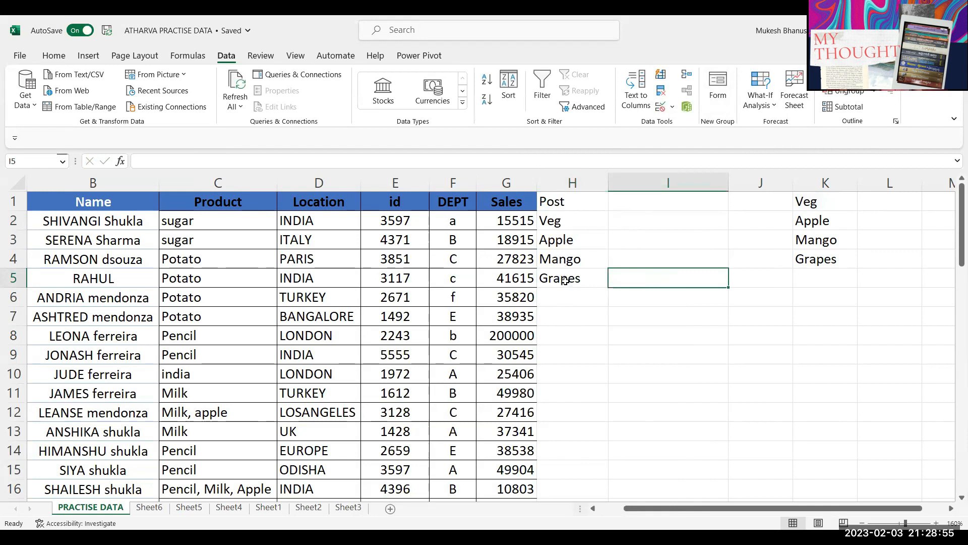
Step: Test typing abcd over Mango in K3, then undo it
{"action": "left_click", "coordinate": [827, 244]}
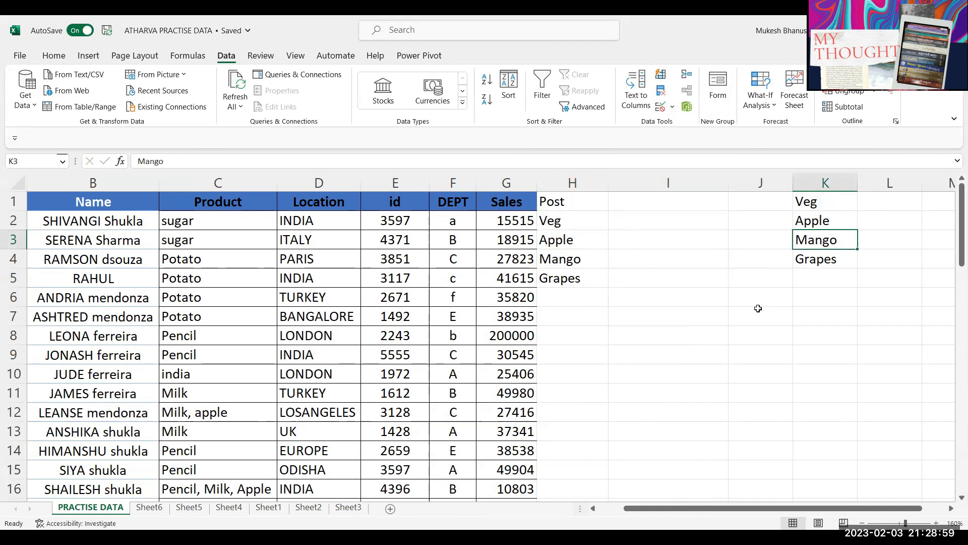
{"action": "type", "text": "abcd"}
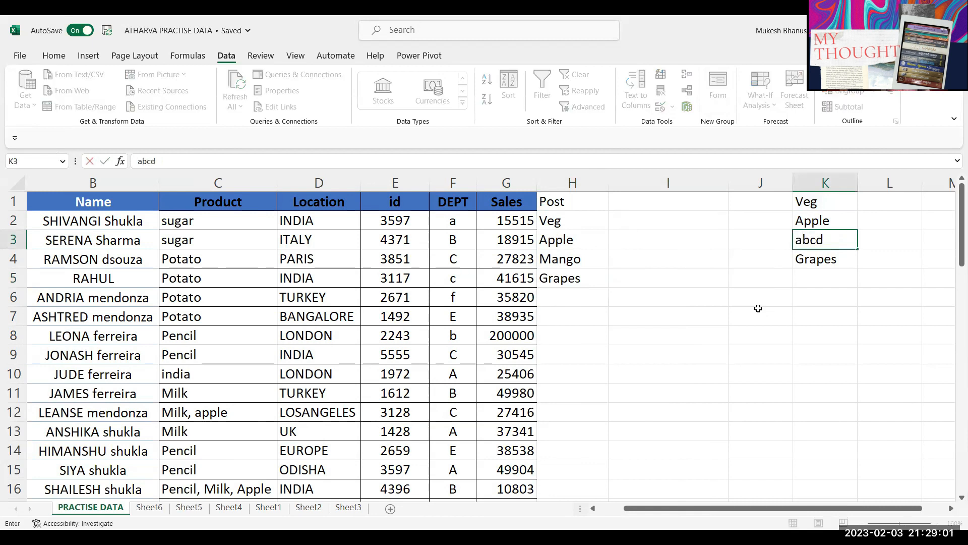
{"action": "key", "text": "Return"}
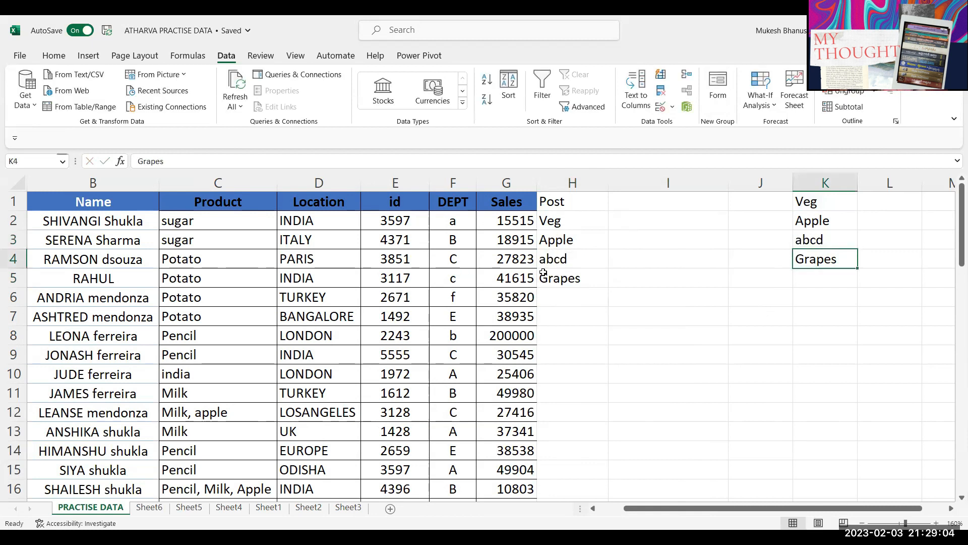
{"action": "key", "text": "ctrl+z"}
Step: Add tomato in K5 as a test, then delete it again
{"action": "left_click", "coordinate": [808, 277]}
{"action": "mouse_move", "coordinate": [808, 277]}
{"action": "left_mouse_down"}
{"action": "mouse_move", "coordinate": [812, 334]}
{"action": "mouse_move", "coordinate": [821, 271]}
{"action": "left_mouse_up"}
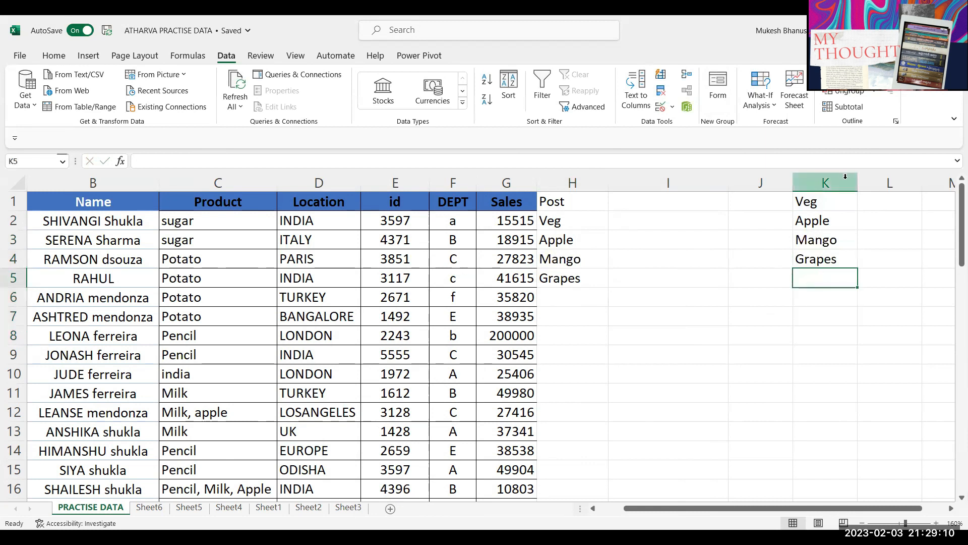
{"action": "type", "text": "tomato"}
{"action": "key", "text": "Return"}
{"action": "left_click", "coordinate": [845, 276]}
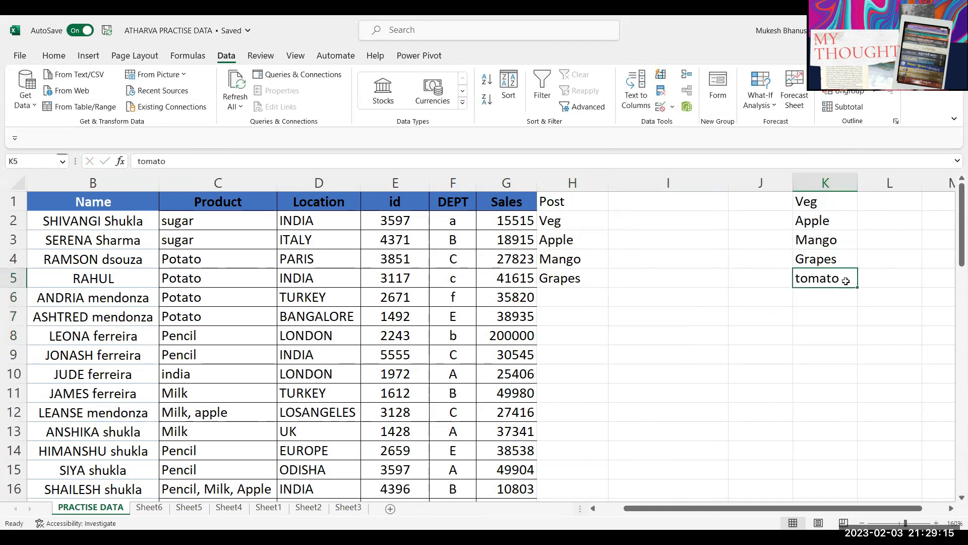
{"action": "key", "text": "Delete"}
{"action": "left_click", "coordinate": [562, 223]}
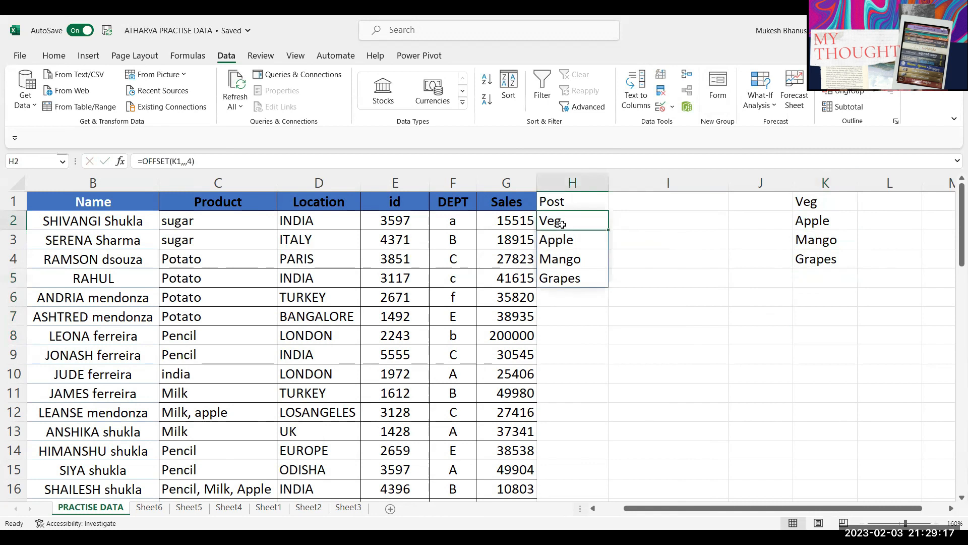
Step: Replace H2's formula with =OFFSET(K1,1,,COUNTA(K2:K50)) using K1 and K2 references
{"action": "double_click", "coordinate": [562, 222]}
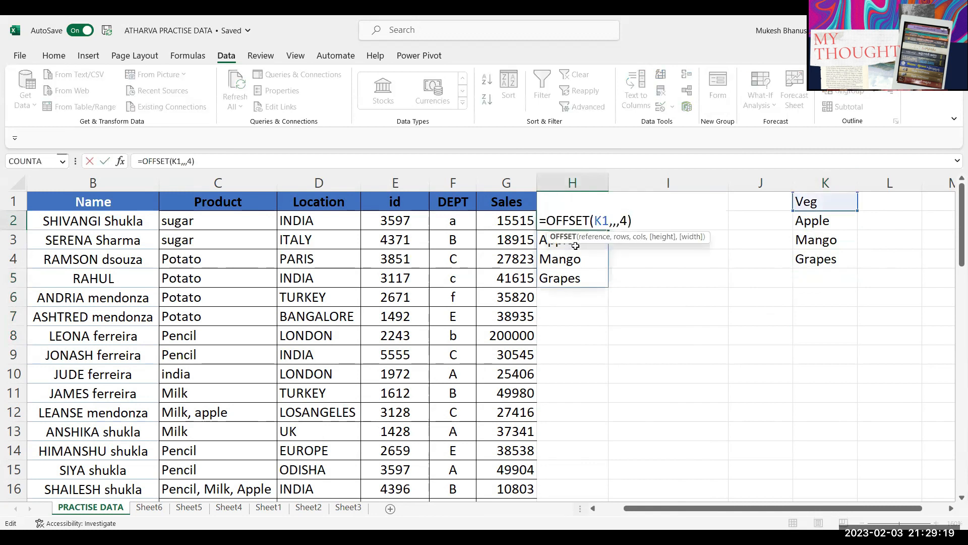
{"action": "key", "text": "Escape"}
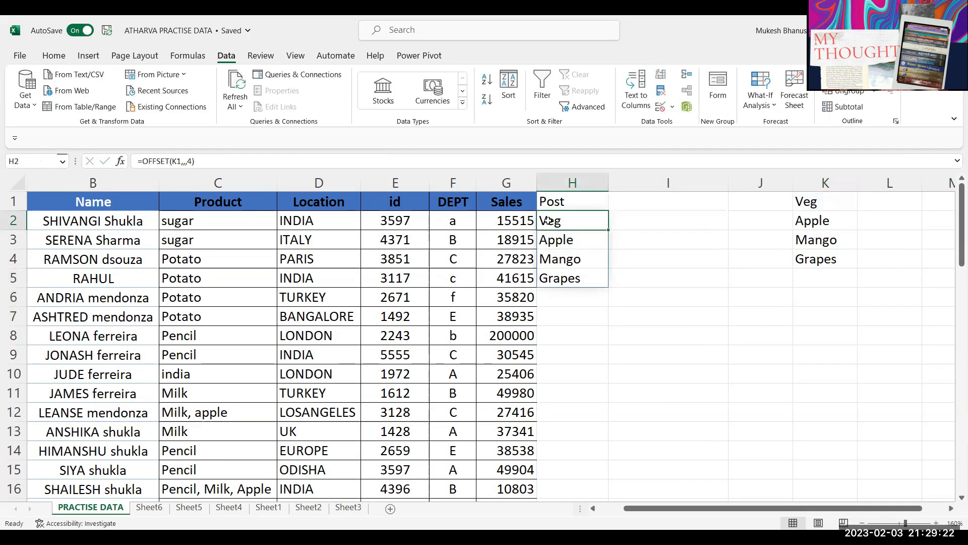
{"action": "key", "text": "Delete"}
{"action": "type", "text": "="}
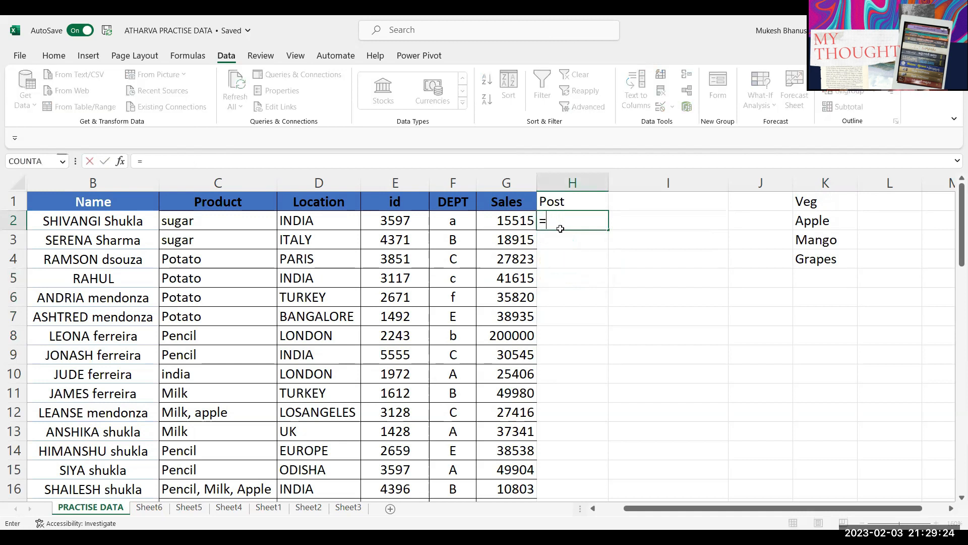
{"action": "type", "text": "OFFSET("}
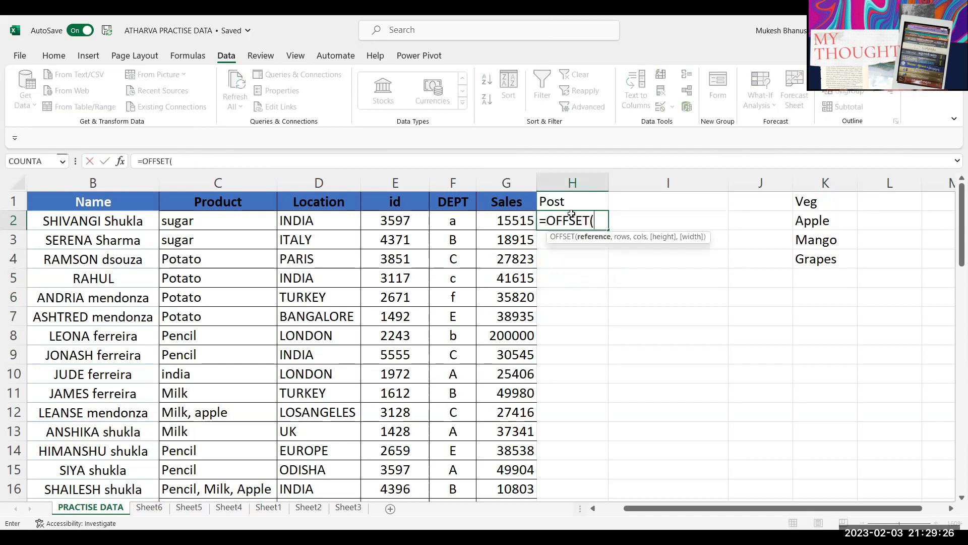
{"action": "left_click", "coordinate": [809, 207]}
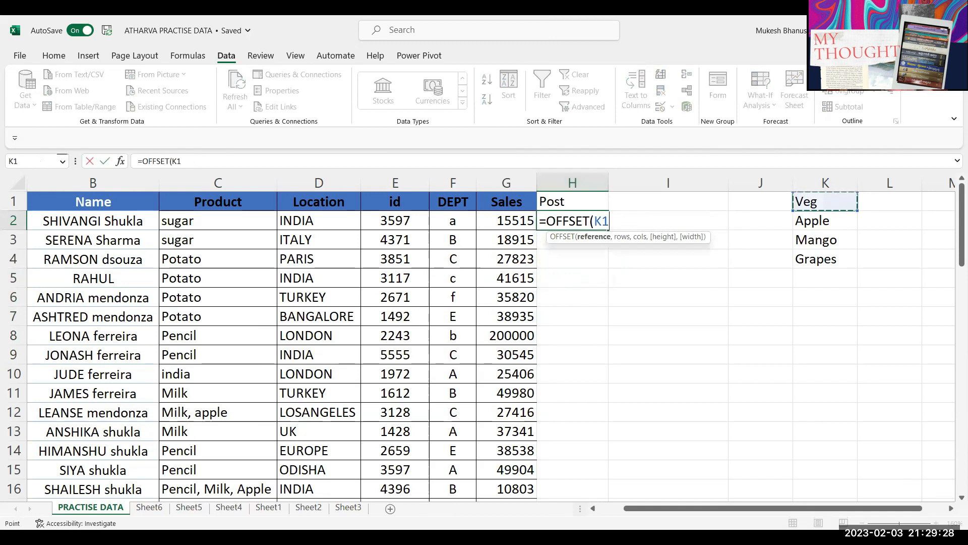
{"action": "type", "text": ",1"}
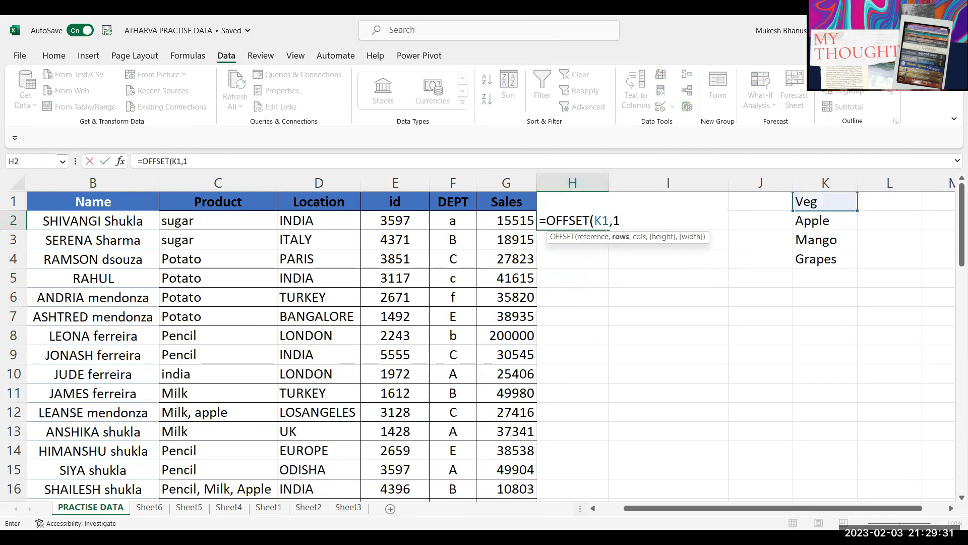
{"action": "type", "text": ",,"}
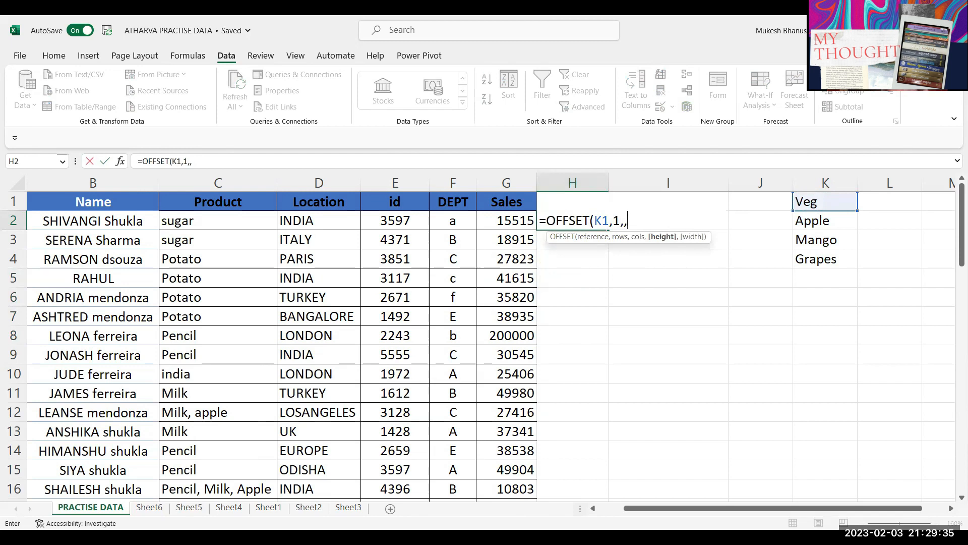
{"action": "type", "text": "count"}
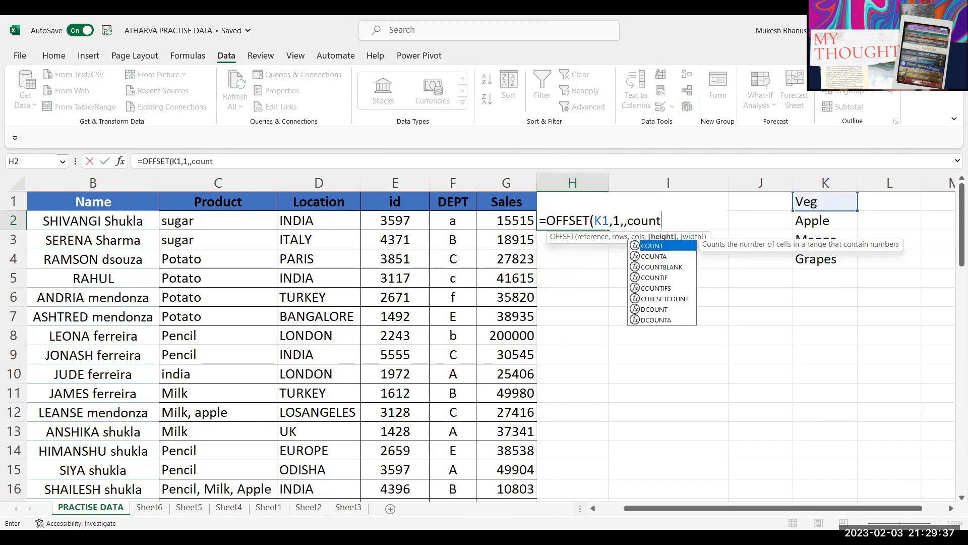
{"action": "type", "text": "a9"}
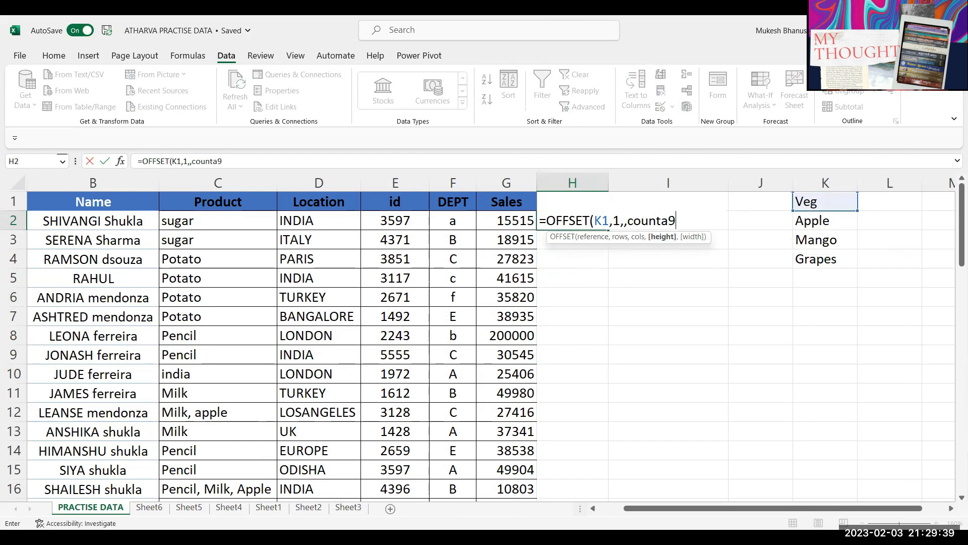
{"action": "key", "text": "BackSpace"}
{"action": "type", "text": "("}
{"action": "left_click", "coordinate": [821, 220]}
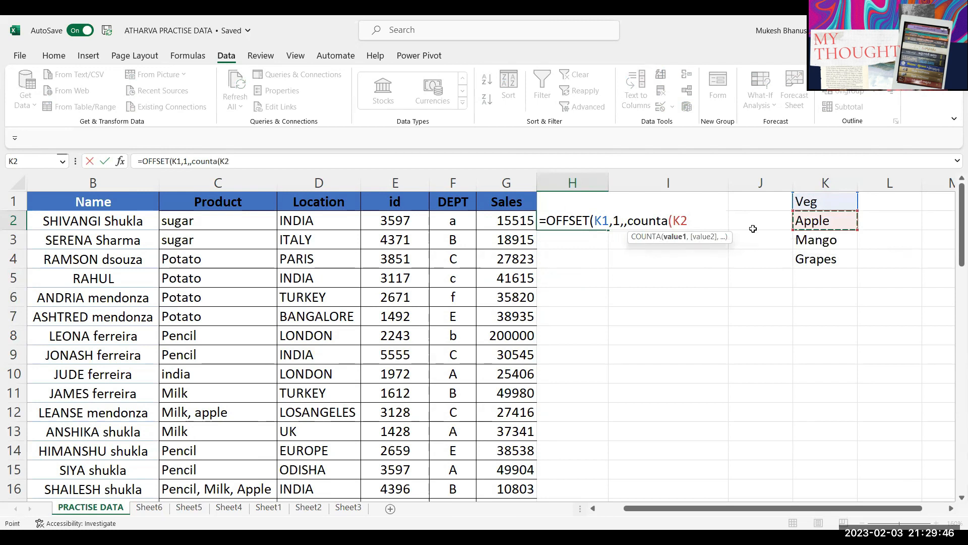
{"action": "type", "text": ":K50)"}
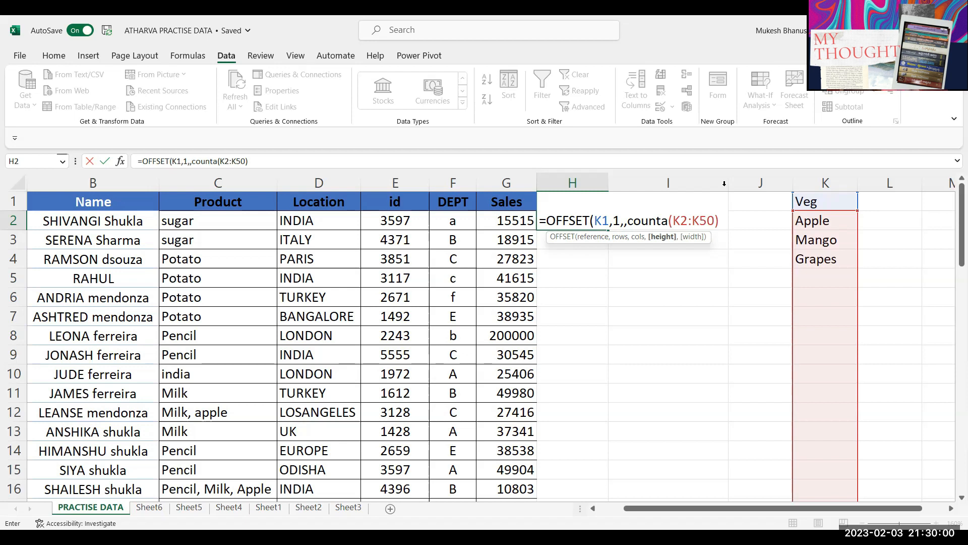
Step: Try a fixed height of 3, undo it, and commit the COUNTA-based OFFSET formula
{"action": "left_click_drag", "start_coordinate": [628, 221], "coordinate": [719, 221]}
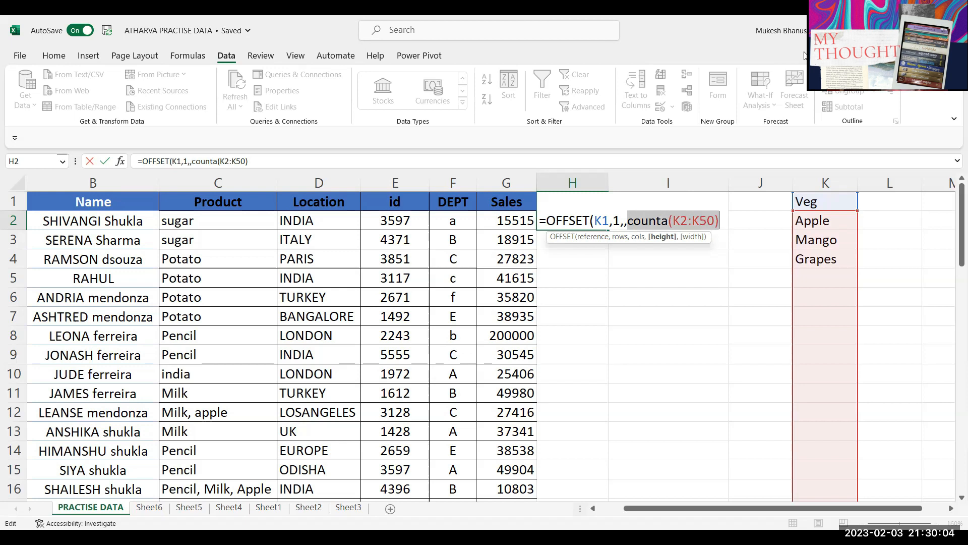
{"action": "type", "text": "3"}
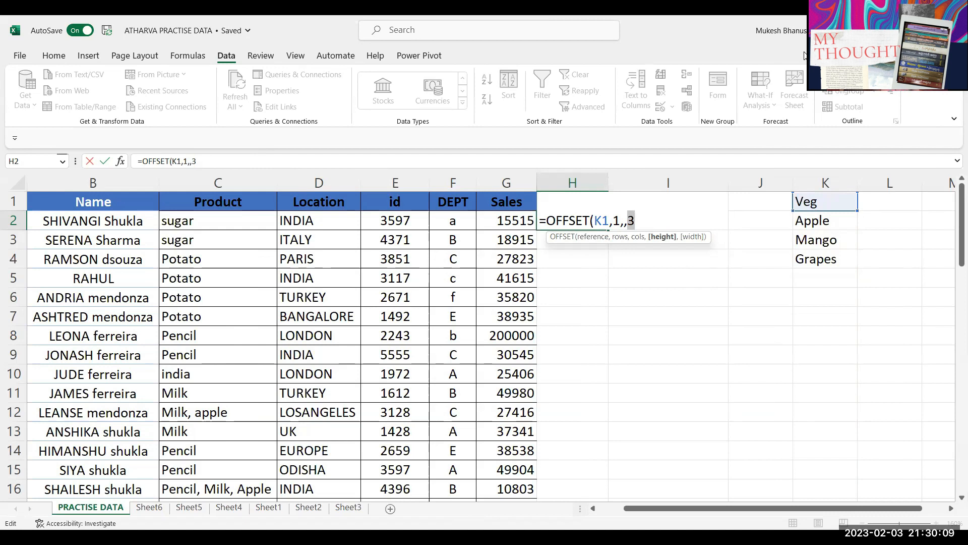
{"action": "key", "text": "ctrl+z"}
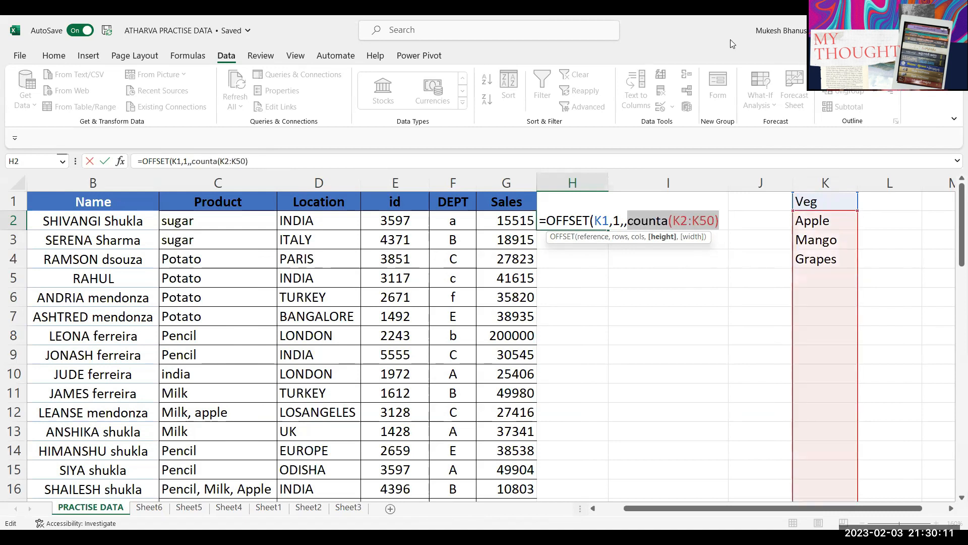
{"action": "key", "text": "Right"}
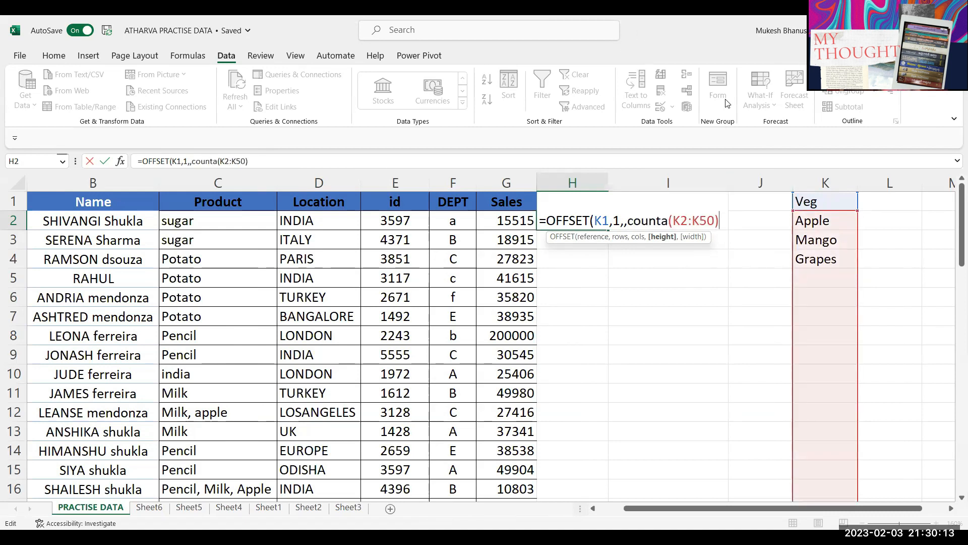
{"action": "type", "text": ")"}
{"action": "key", "text": "Return"}
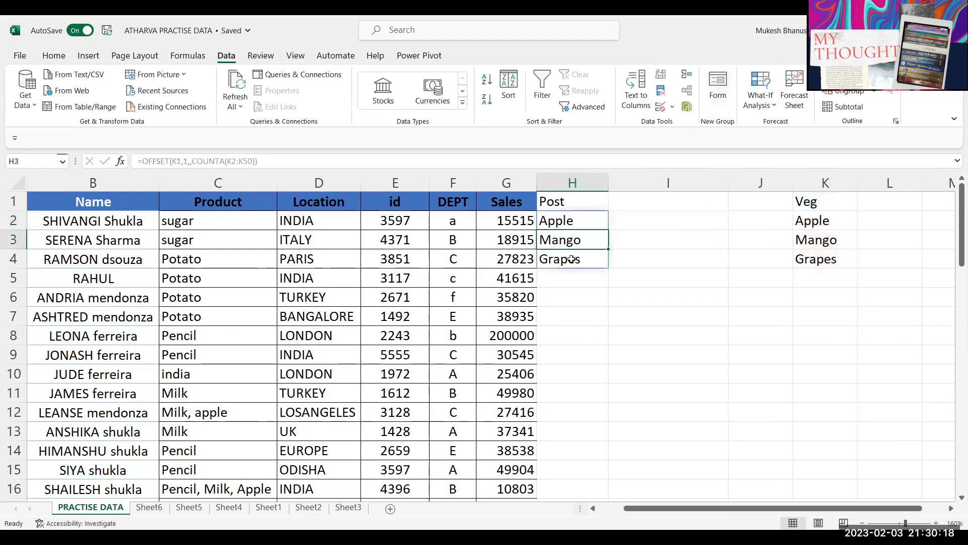
Step: Add banana and onion to the K list, then clear Mango through onion
{"action": "left_click", "coordinate": [823, 278]}
{"action": "type", "text": "banana"}
{"action": "key", "text": "Return"}
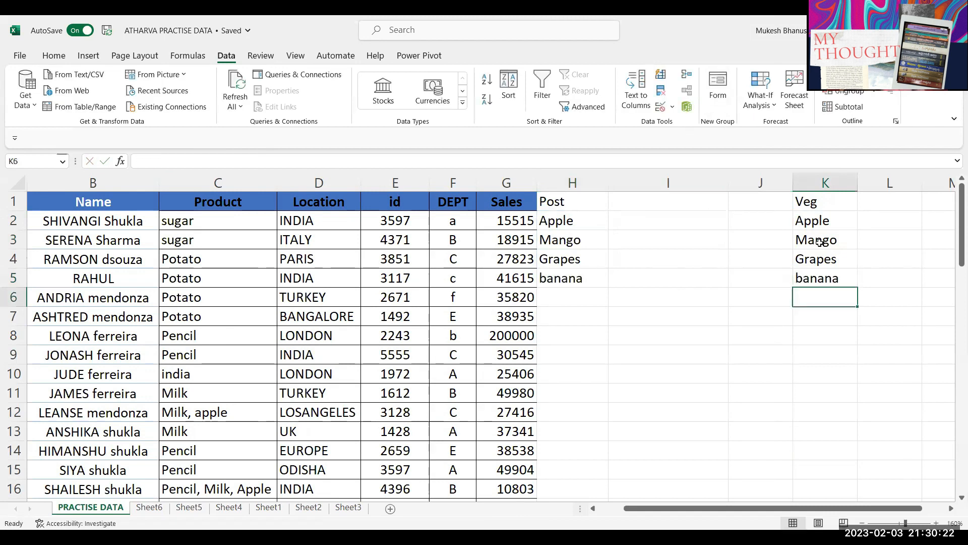
{"action": "type", "text": "onion"}
{"action": "key", "text": "Return"}
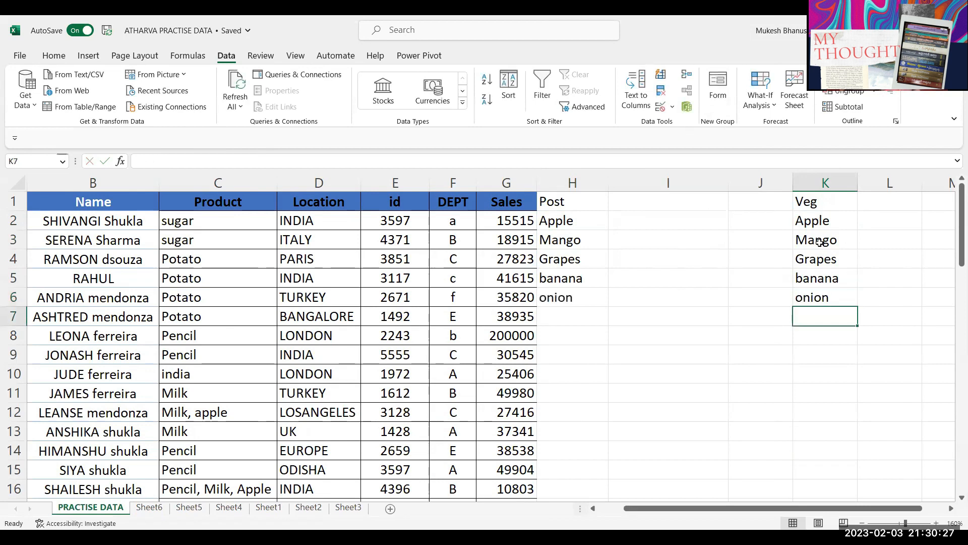
{"action": "left_click", "coordinate": [820, 242], "text": "shift"}
{"action": "key", "text": "Delete"}
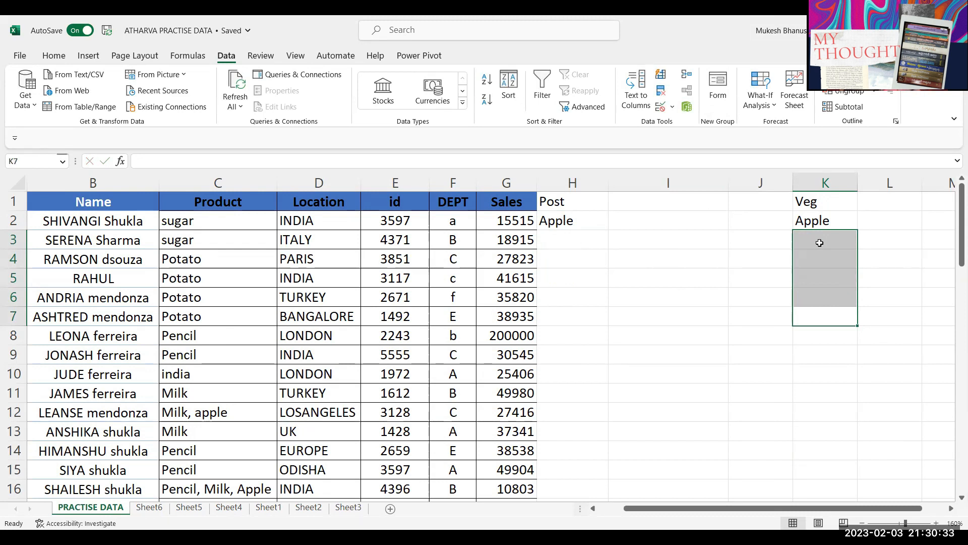
Step: Move the selection back to the formula cell H2
{"action": "key", "text": "Up"}
{"action": "key", "text": "Left"}
{"action": "key", "text": "Left"}
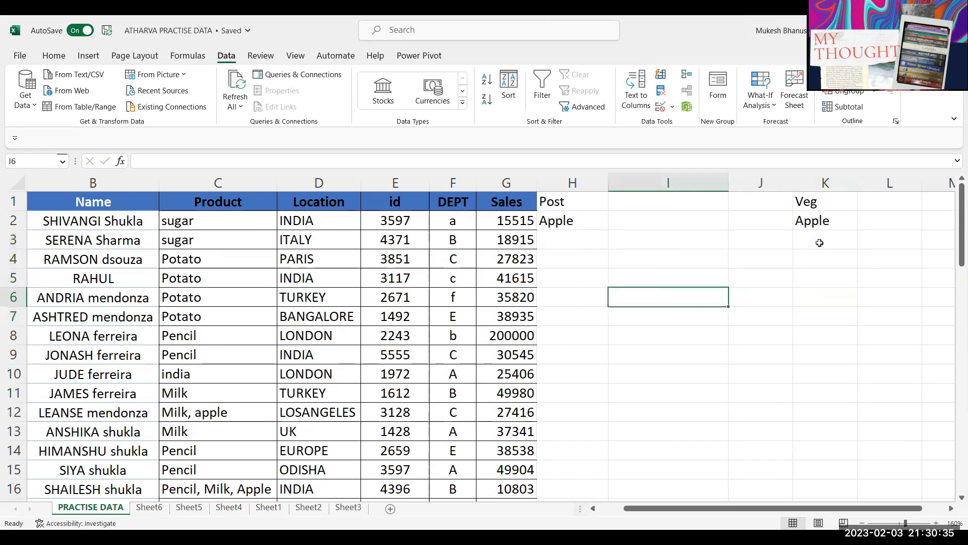
{"action": "key", "text": "Left"}
{"action": "key", "text": "Up"}
{"action": "key", "text": "Up"}
{"action": "key", "text": "Up"}
{"action": "key", "text": "Up"}
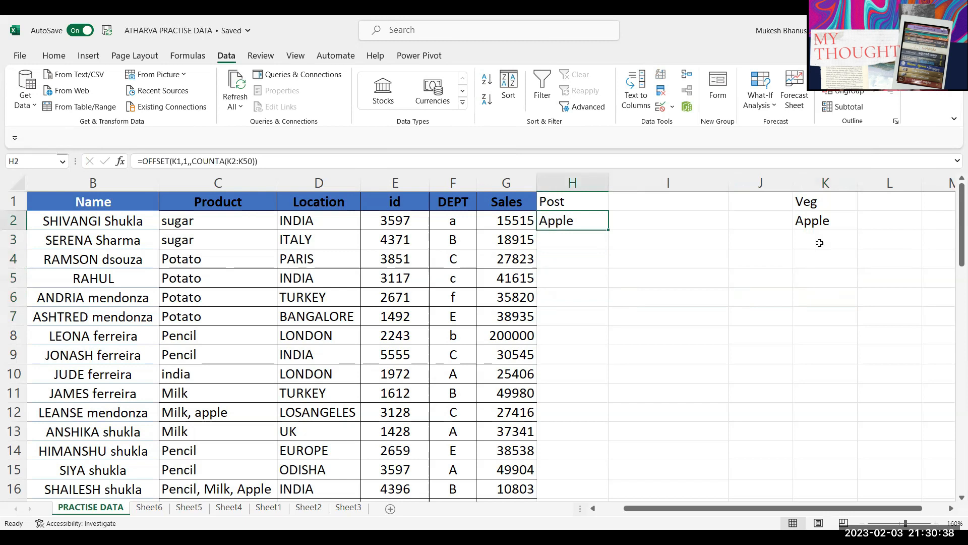
Step: Clear the OFFSET formula out of H2
{"action": "double_click", "coordinate": [569, 219]}
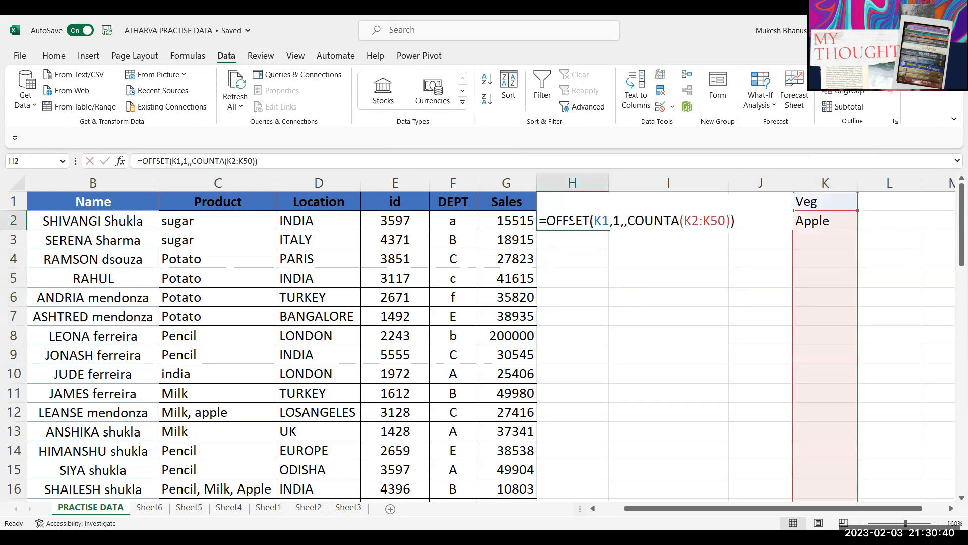
{"action": "left_click_drag", "start_coordinate": [538, 221], "coordinate": [818, 203]}
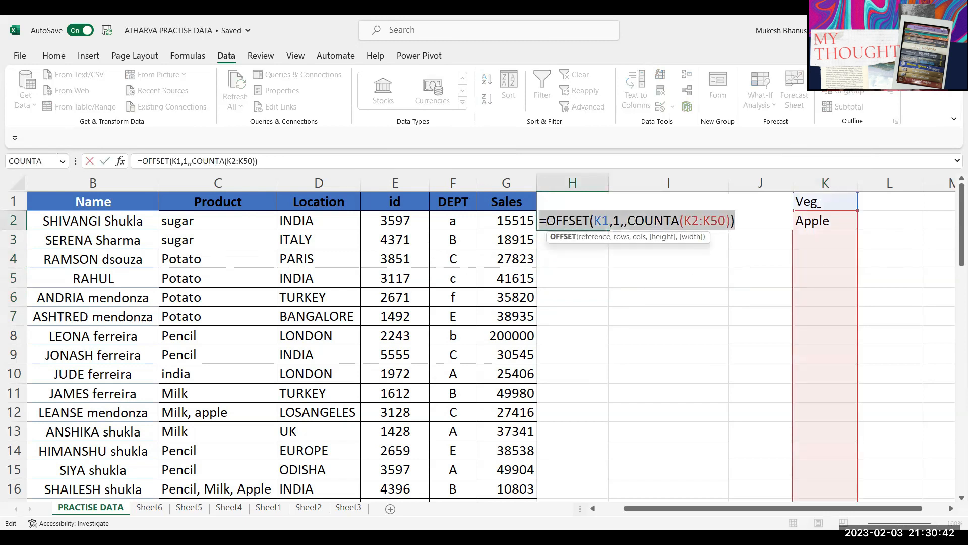
{"action": "key", "text": "Escape"}
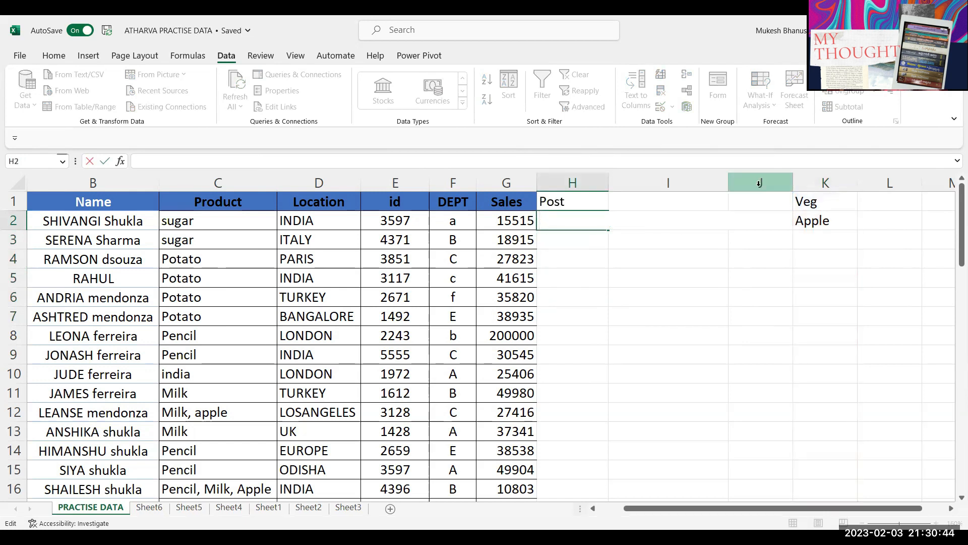
{"action": "left_click_drag", "start_coordinate": [569, 220], "coordinate": [588, 417]}
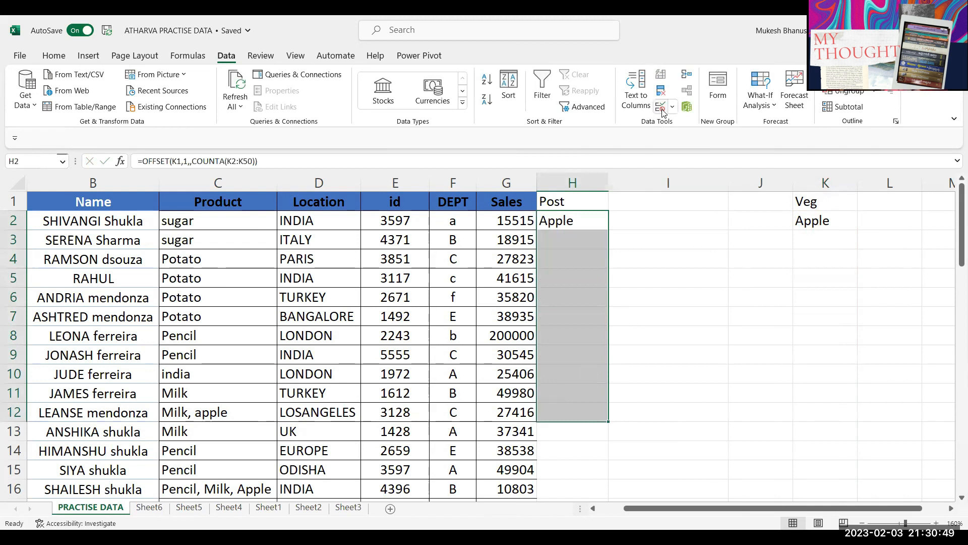
{"action": "left_click", "coordinate": [583, 214]}
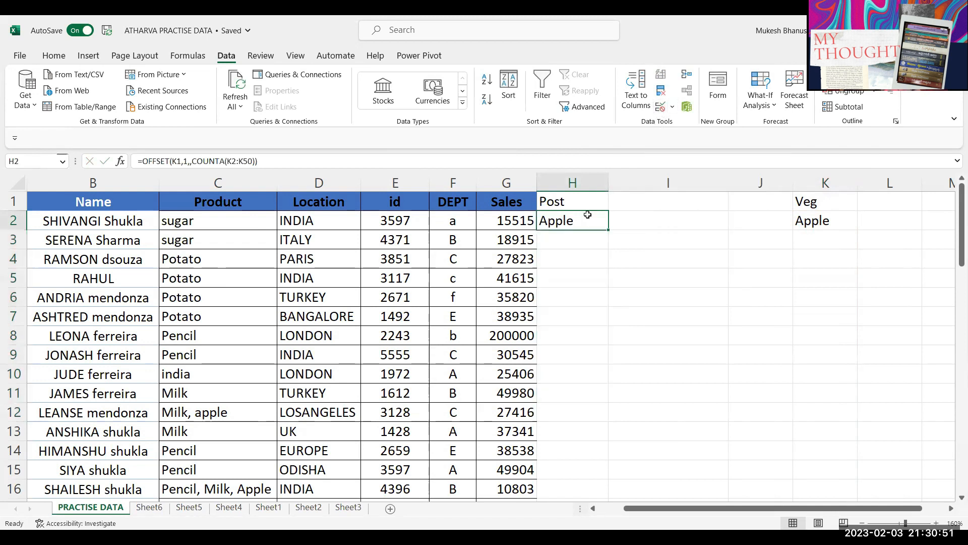
{"action": "key", "text": "Delete"}
Step: Give H2:H12 list validation with the pasted OFFSET formula as source
{"action": "left_click_drag", "start_coordinate": [583, 214], "coordinate": [588, 417]}
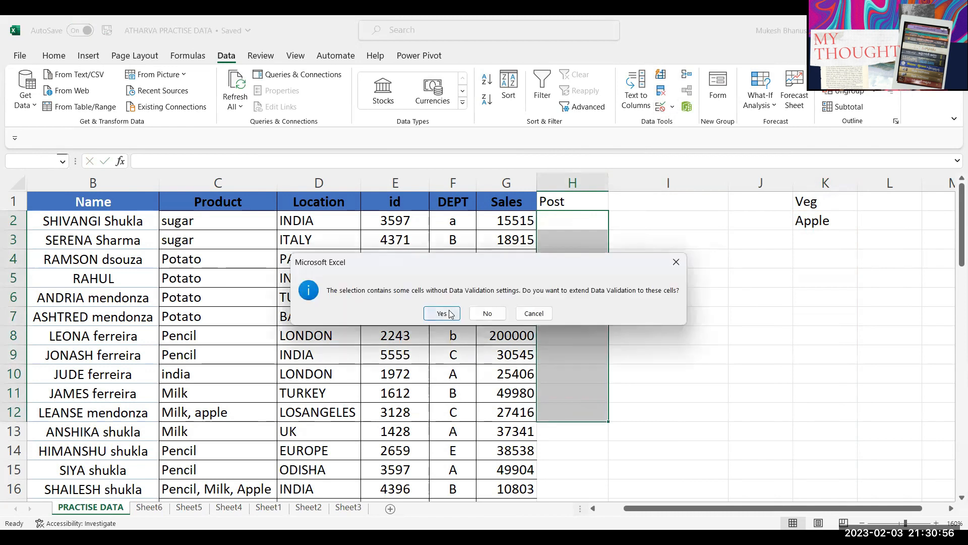
{"action": "left_click", "coordinate": [451, 314]}
{"action": "left_click_drag", "start_coordinate": [453, 419], "coordinate": [309, 392]}
{"action": "key", "text": "BackSpace"}
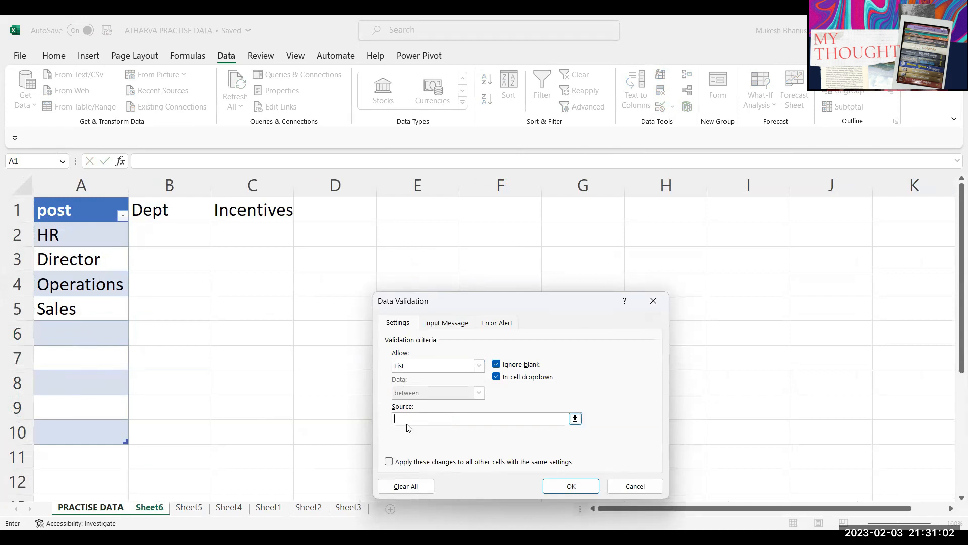
{"action": "key", "text": "ctrl+v"}
{"action": "left_click_drag", "start_coordinate": [428, 419], "coordinate": [425, 419]}
{"action": "key", "text": "BackSpace"}
Step: Fix the list source to start at K1 and confirm the validation
{"action": "left_click", "coordinate": [113, 509]}
{"action": "left_click", "coordinate": [797, 204]}
{"action": "left_click", "coordinate": [436, 418]}
{"action": "key", "text": "BackSpace"}
{"action": "type", "text": "+"}
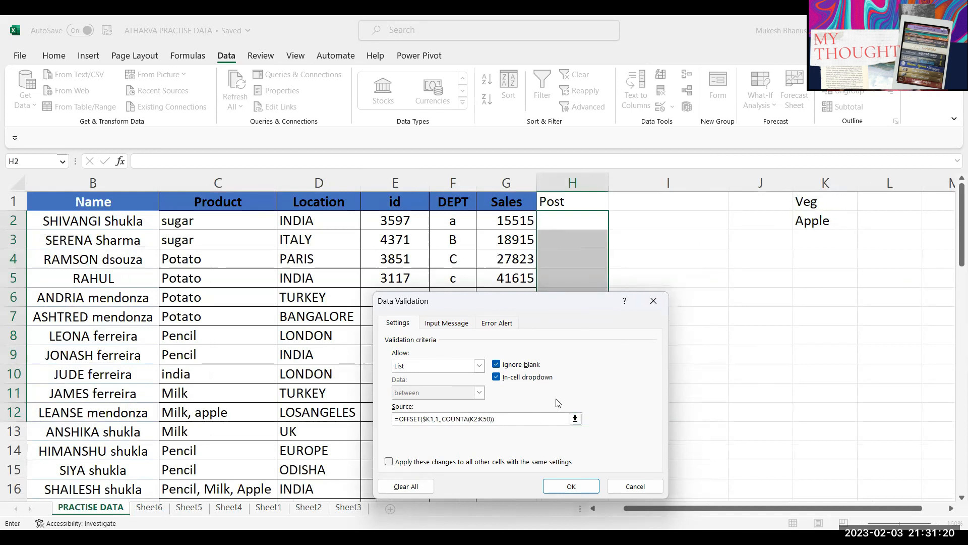
{"action": "key", "text": "Left"}
{"action": "key", "text": "BackSpace"}
{"action": "key", "text": "BackSpace"}
{"action": "key", "text": "BackSpace"}
{"action": "key", "text": "BackSpace"}
{"action": "key", "text": "BackSpace"}
{"action": "key", "text": "Delete"}
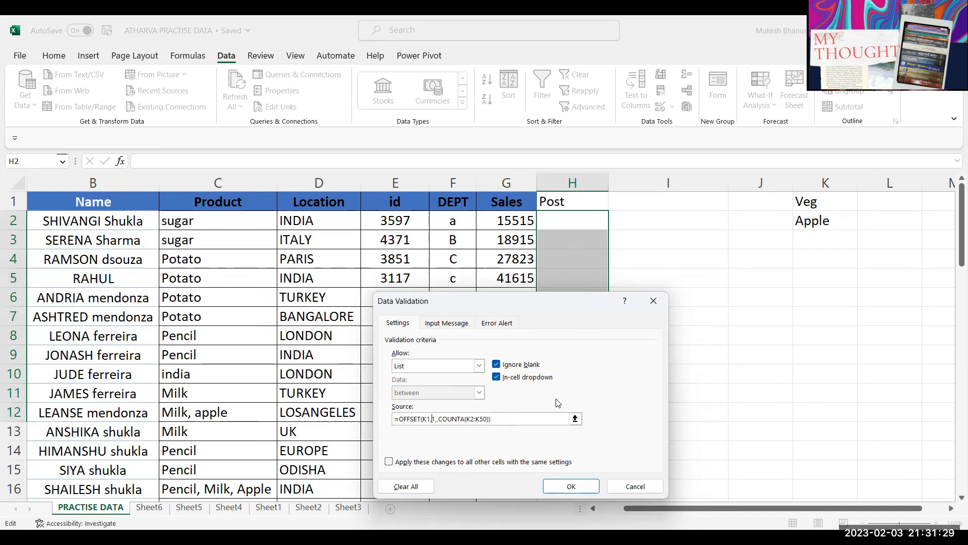
{"action": "key", "text": "Delete"}
{"action": "key", "text": "Delete"}
{"action": "left_click", "coordinate": [569, 486]}
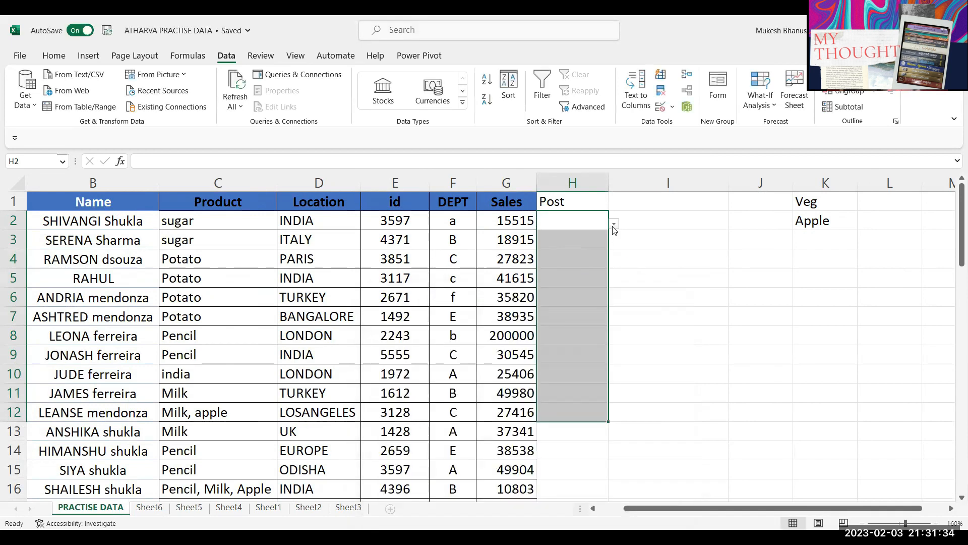
Step: Choose Veg from H2's new dropdown list
{"action": "left_click", "coordinate": [614, 224]}
{"action": "left_click", "coordinate": [615, 224]}
{"action": "left_click", "coordinate": [612, 225]}
{"action": "key", "text": "Left"}
{"action": "left_click", "coordinate": [614, 223]}
{"action": "left_click", "coordinate": [589, 241]}
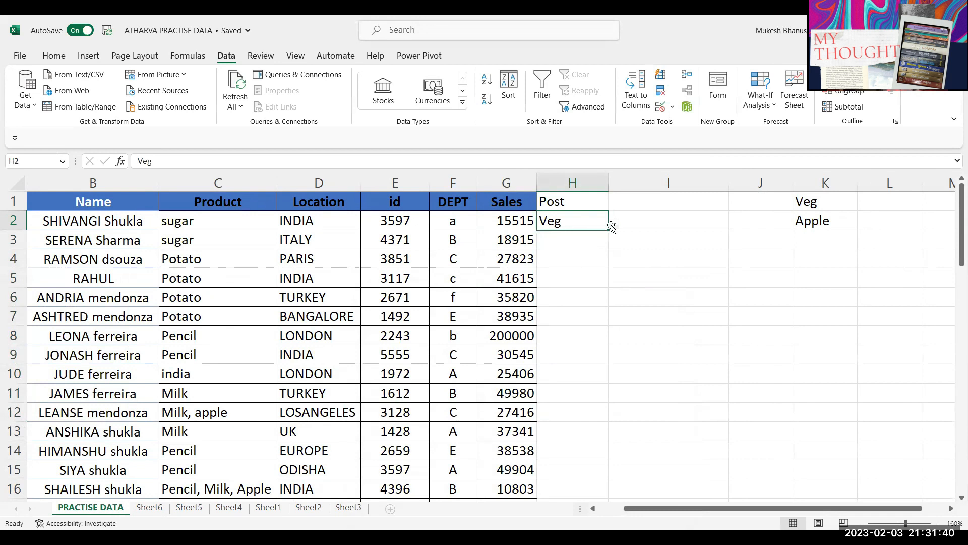
Step: Try removing the COUNTA height from H2's list source, then discard the edit
{"action": "left_click", "coordinate": [661, 106]}
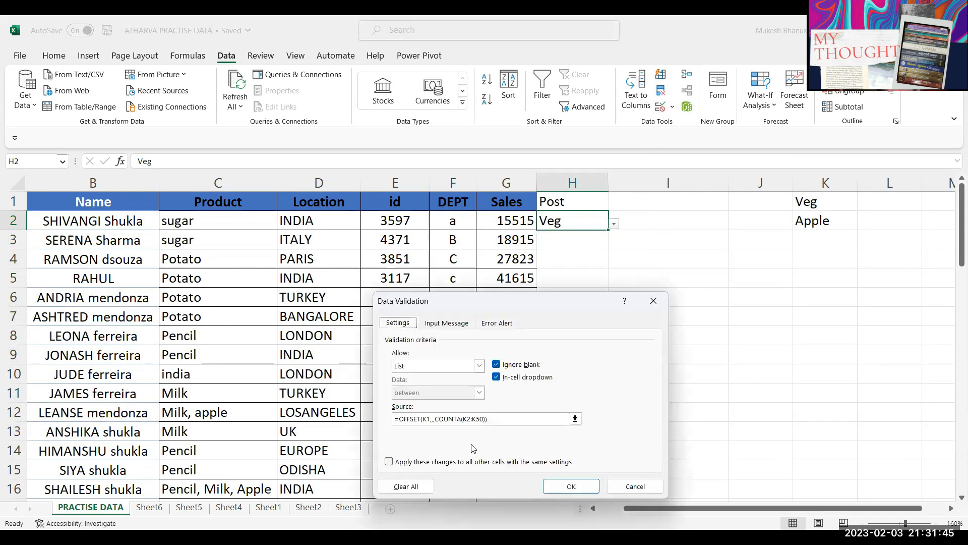
{"action": "left_click", "coordinate": [461, 419]}
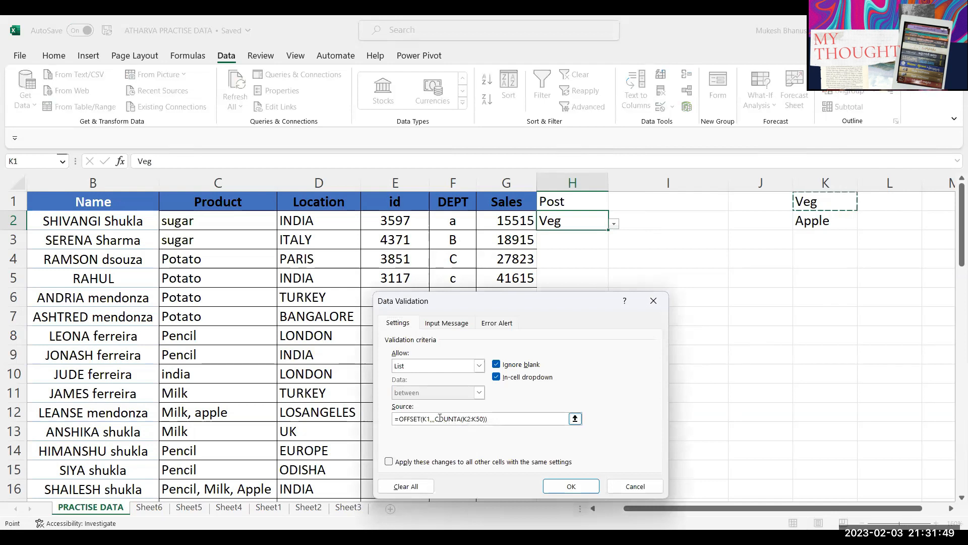
{"action": "left_click_drag", "start_coordinate": [435, 418], "coordinate": [498, 419]}
{"action": "left_click", "coordinate": [496, 418]}
{"action": "left_click_drag", "start_coordinate": [496, 419], "coordinate": [436, 416]}
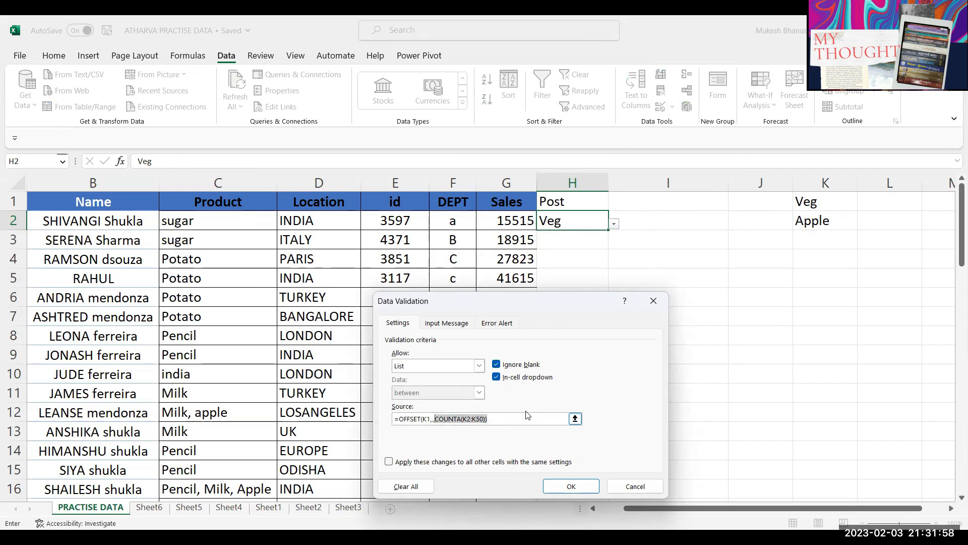
{"action": "key", "text": "BackSpace"}
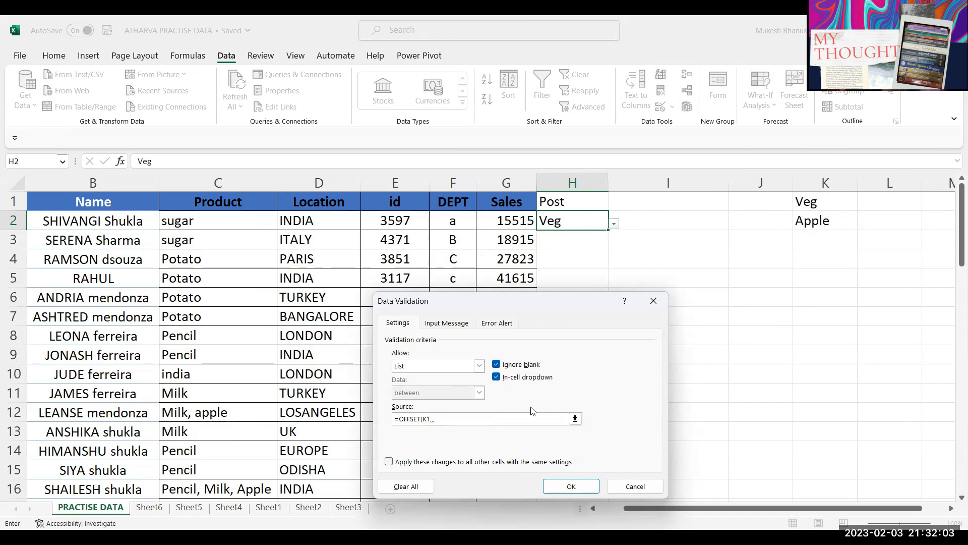
{"action": "key", "text": "Escape"}
Step: Recommit the Post header in H1 and return to H2
{"action": "left_click", "coordinate": [577, 242]}
{"action": "left_click", "coordinate": [578, 221]}
{"action": "double_click", "coordinate": [565, 201]}
{"action": "key", "text": "Return"}
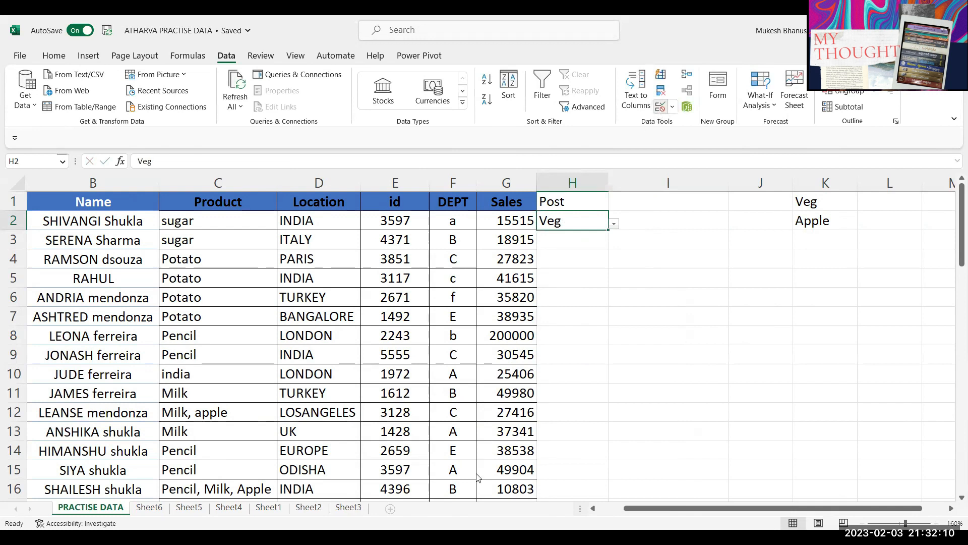
Step: Clear all validation from H2, leaving Veg as plain text
{"action": "left_click", "coordinate": [660, 107]}
{"action": "left_click", "coordinate": [403, 484]}
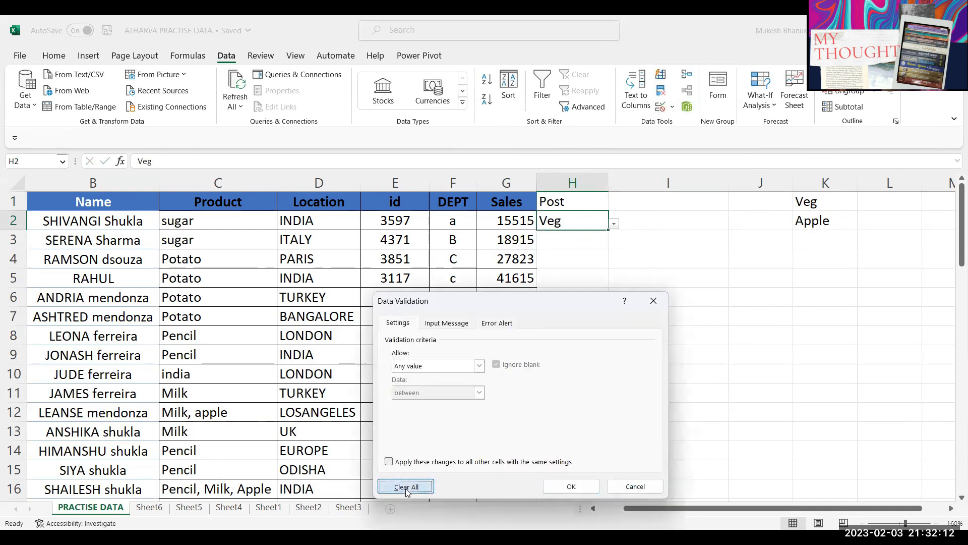
{"action": "left_click", "coordinate": [571, 486]}
{"action": "left_click", "coordinate": [579, 230]}
Step: Cancel a stray entry in H2 and begin an OFFSET formula in I2 anchored at K1
{"action": "left_click", "coordinate": [579, 227]}
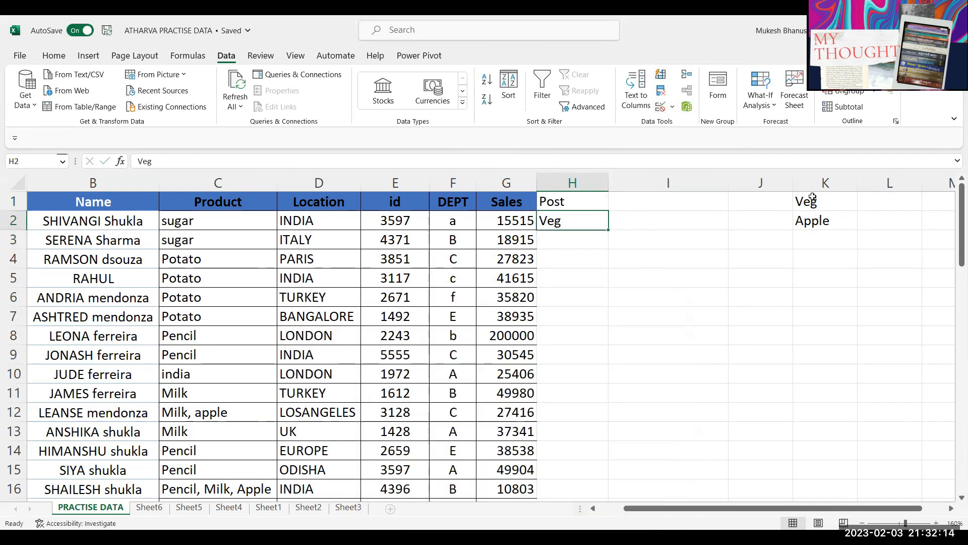
{"action": "type", "text": "="}
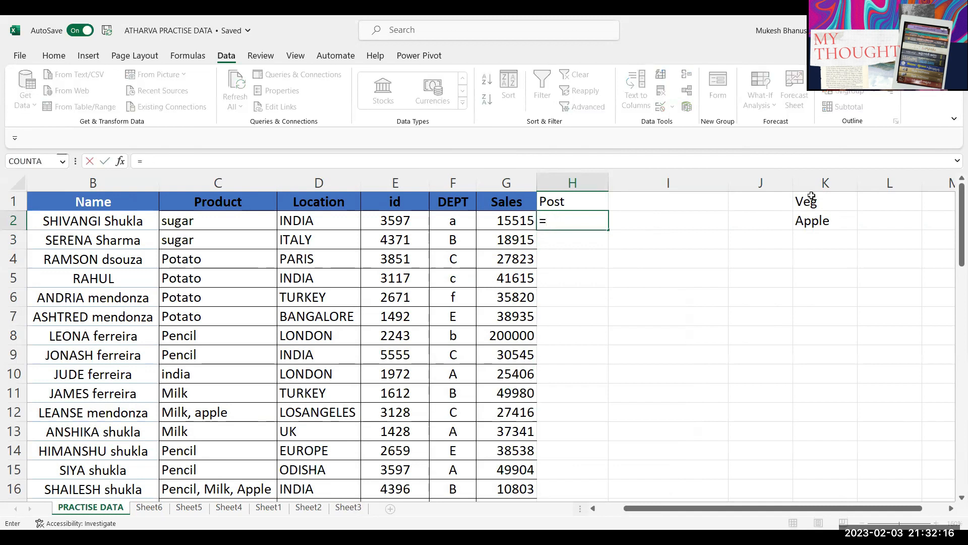
{"action": "type", "text": "o"}
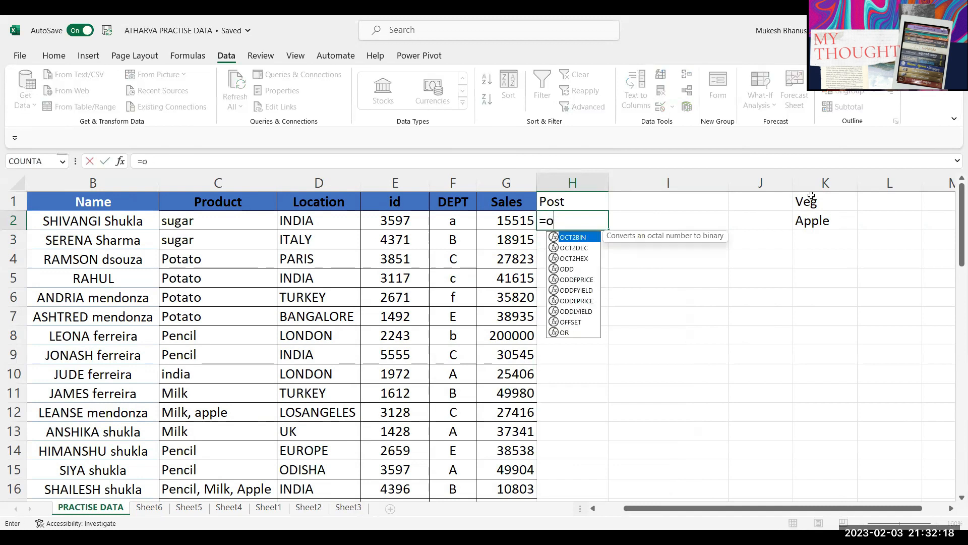
{"action": "key", "text": "Escape"}
{"action": "left_click", "coordinate": [617, 224]}
{"action": "type", "text": "="}
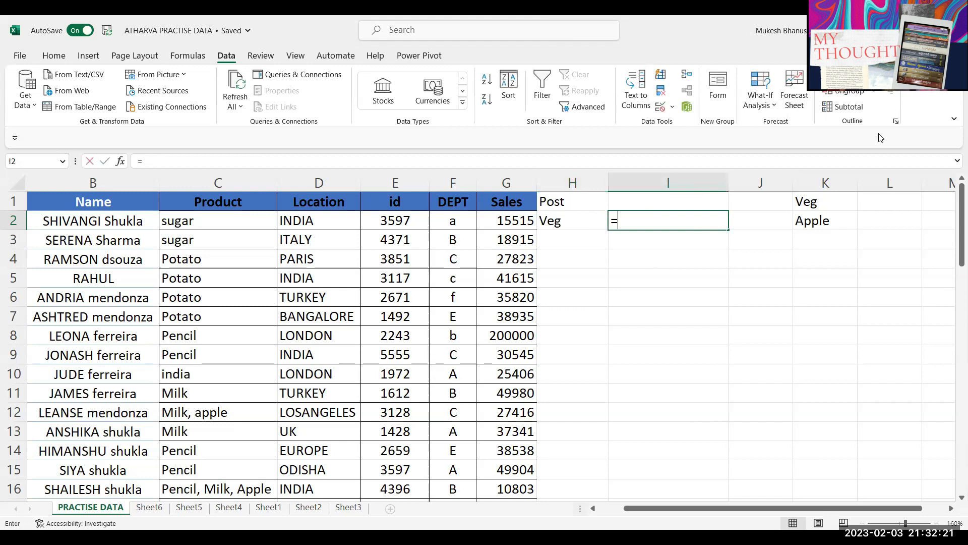
{"action": "type", "text": "offset"}
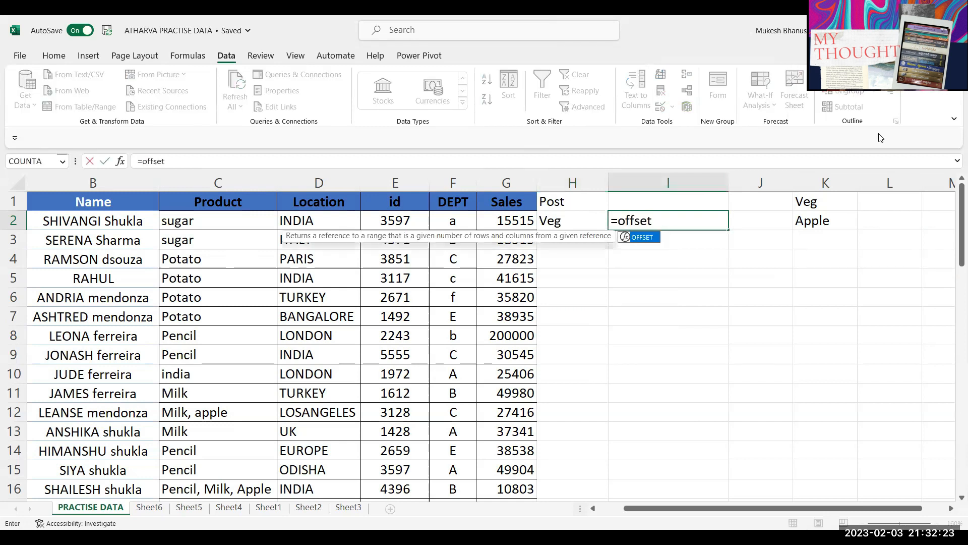
{"action": "key", "text": "Tab"}
{"action": "left_click", "coordinate": [822, 206]}
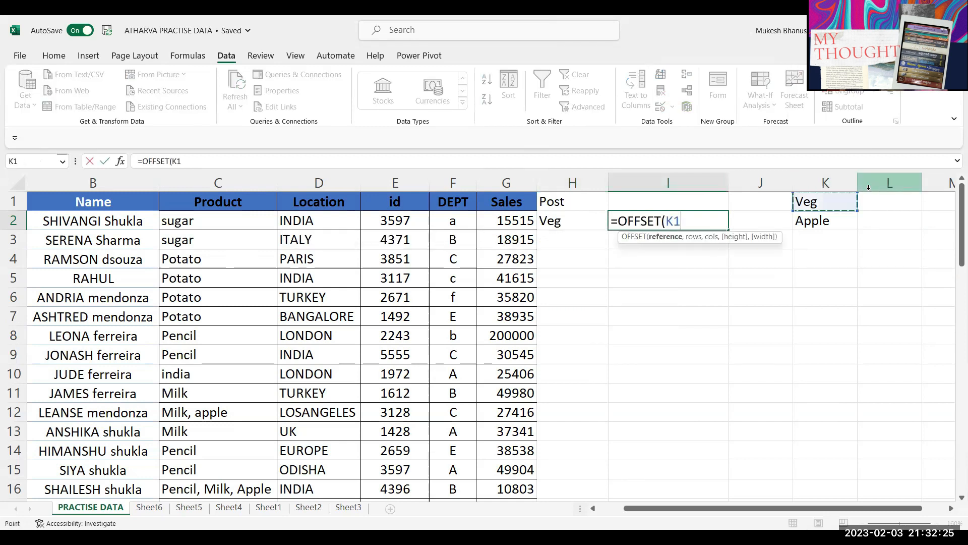
Step: Complete I2's formula as =OFFSET(K1,1,,COUNTA(K2:K12)), correcting a COUNTA typo
{"action": "type", "text": ",1"}
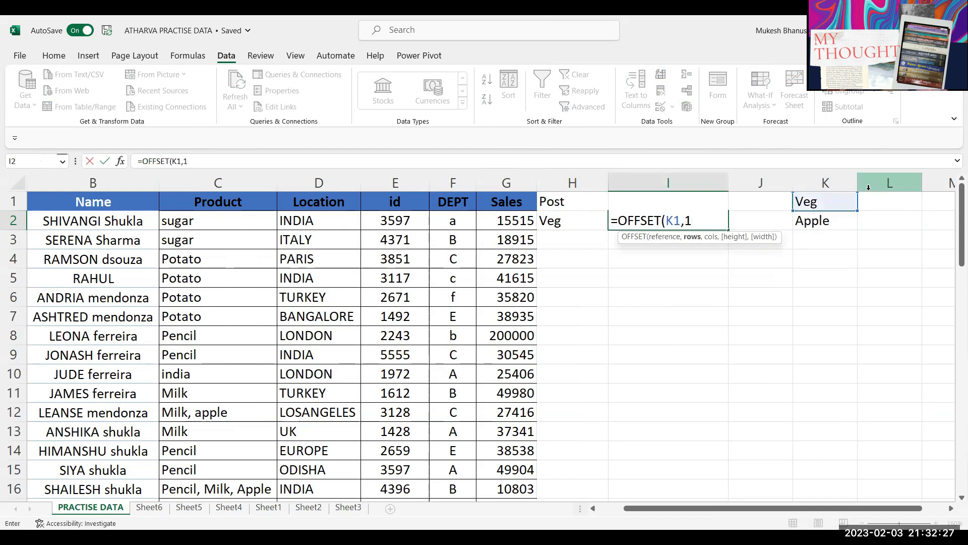
{"action": "type", "text": ",,"}
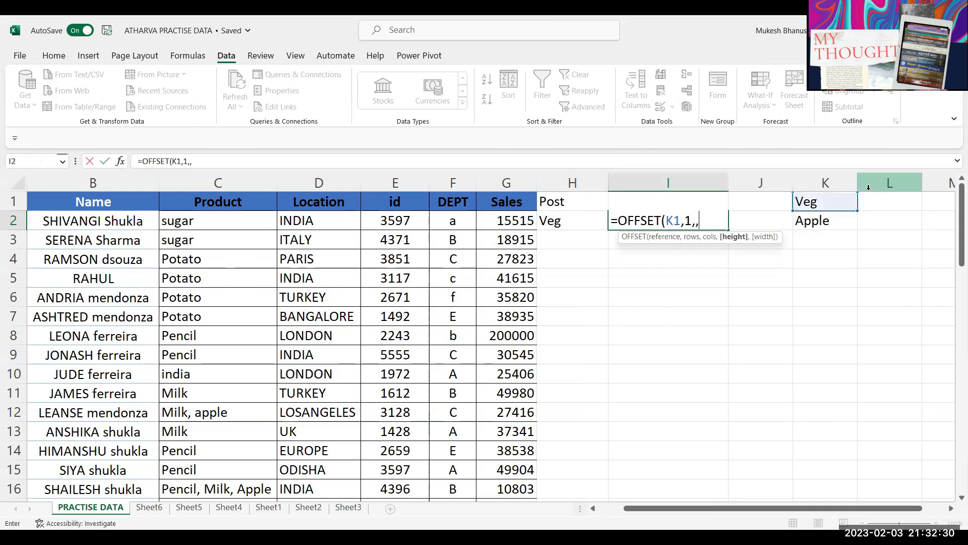
{"action": "type", "text": "coocounta"}
{"action": "key", "text": "BackSpace"}
{"action": "key", "text": "BackSpace"}
{"action": "key", "text": "BackSpace"}
{"action": "key", "text": "BackSpace"}
{"action": "key", "text": "BackSpace"}
{"action": "key", "text": "BackSpace"}
{"action": "key", "text": "BackSpace"}
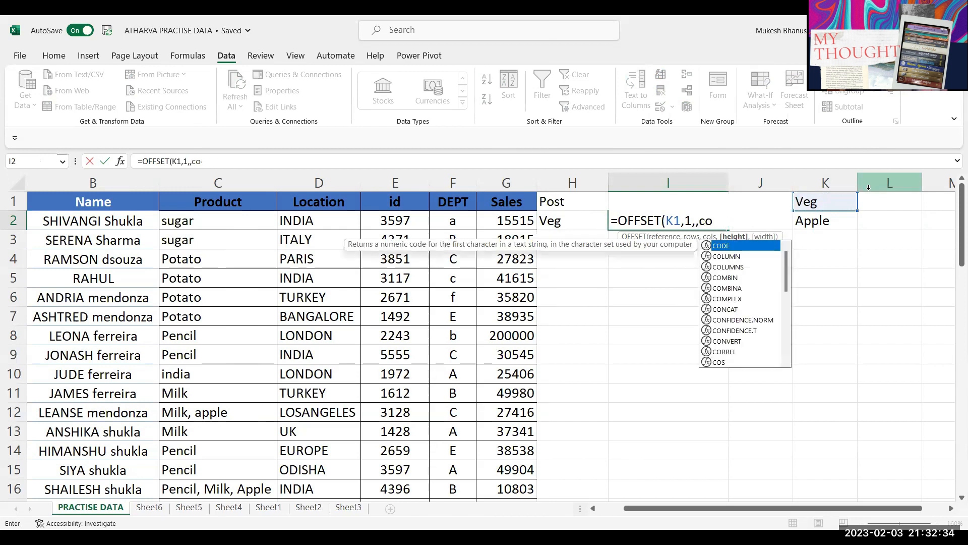
{"action": "type", "text": "unta("}
{"action": "left_click", "coordinate": [830, 222]}
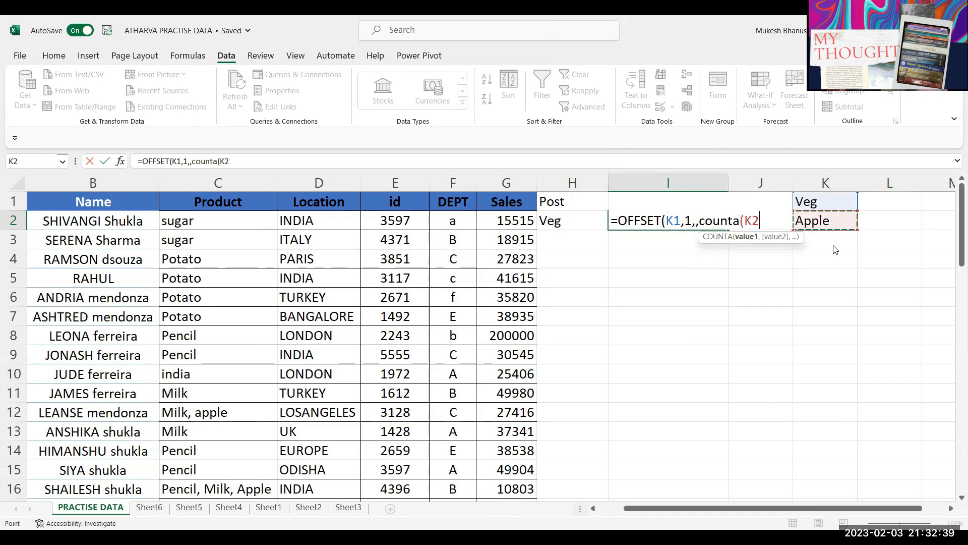
{"action": "type", "text": ":K12))"}
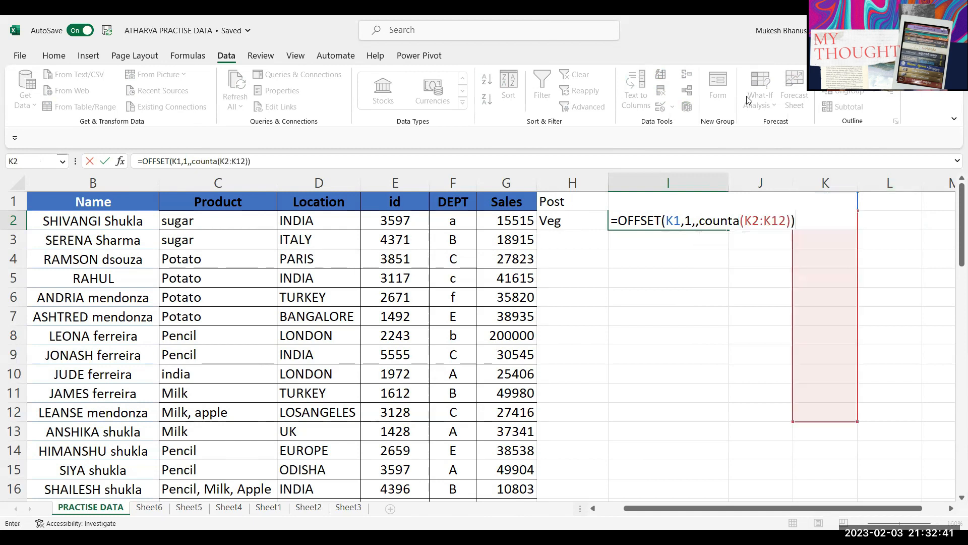
{"action": "key", "text": "Return"}
Step: Review I2's OFFSET formula in edit mode and leave it unchanged
{"action": "left_click", "coordinate": [645, 223]}
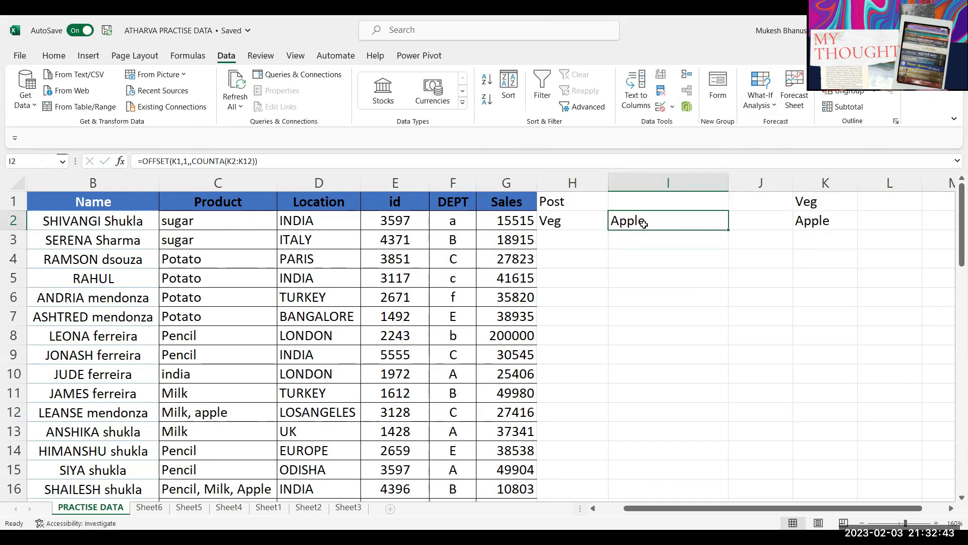
{"action": "double_click", "coordinate": [645, 222]}
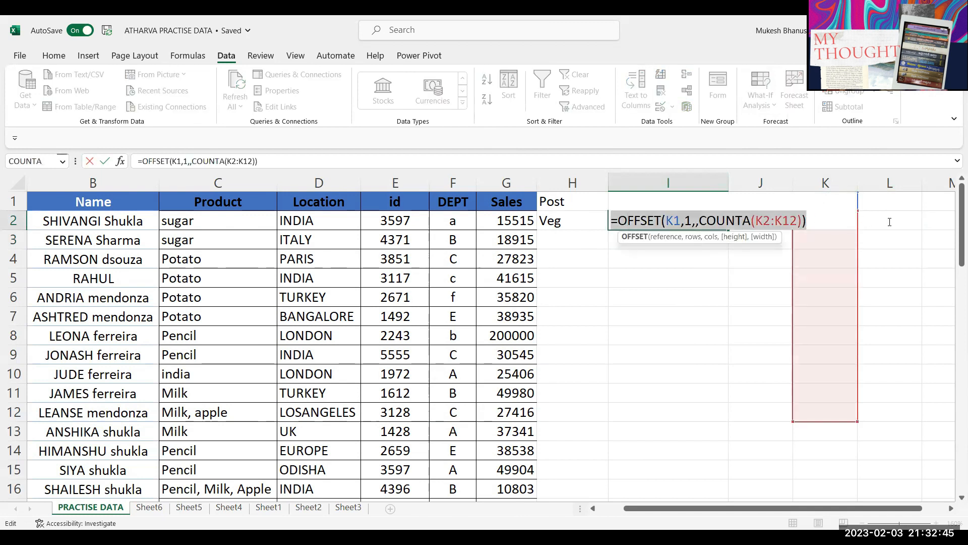
{"action": "key", "text": "Escape"}
Step: Clear H2:H14's old validation and give them a List with source =OFFSET(K1,1,,COUNTA(K2:K12))
{"action": "left_click_drag", "start_coordinate": [580, 224], "coordinate": [575, 452]}
{"action": "left_click", "coordinate": [658, 115]}
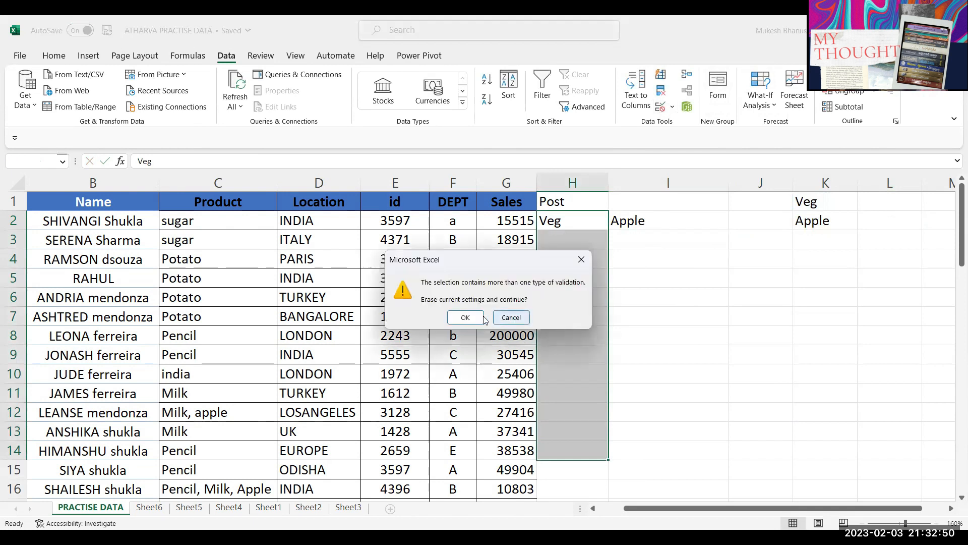
{"action": "left_click", "coordinate": [473, 318]}
{"action": "left_click", "coordinate": [419, 487]}
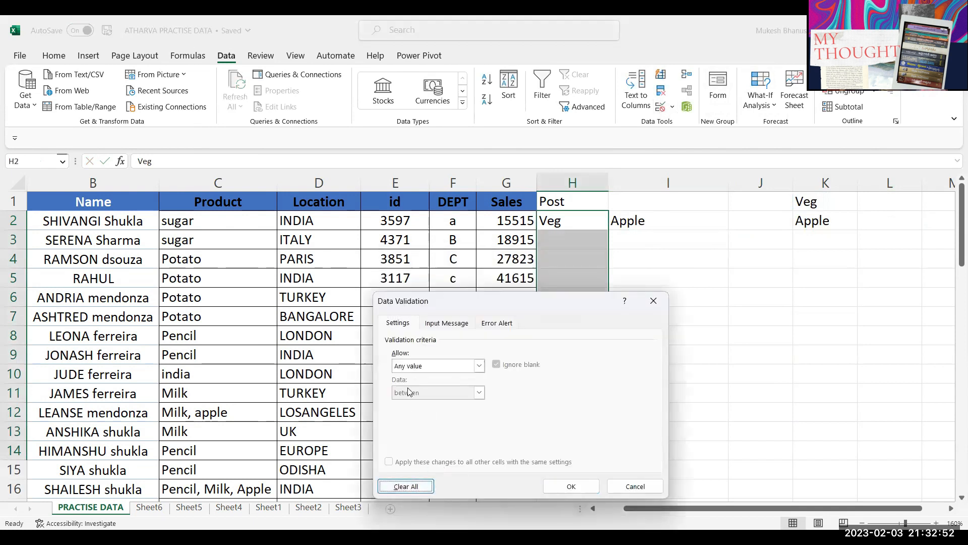
{"action": "left_click", "coordinate": [421, 367]}
{"action": "left_click", "coordinate": [408, 405]}
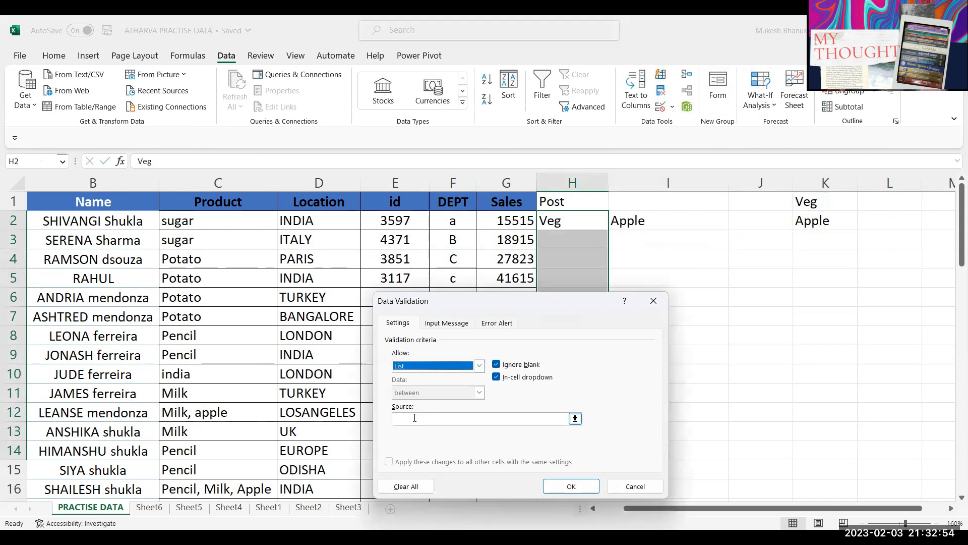
{"action": "left_click", "coordinate": [413, 419]}
{"action": "type", "text": "=OFFSET(K1,1,,COUNTA(K2:K12))"}
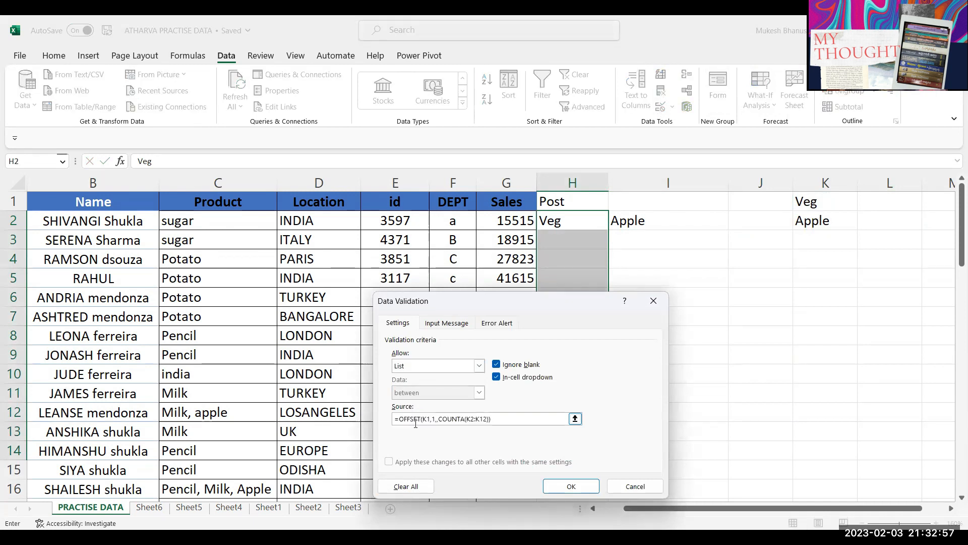
{"action": "left_click", "coordinate": [564, 490]}
{"action": "left_click", "coordinate": [588, 241]}
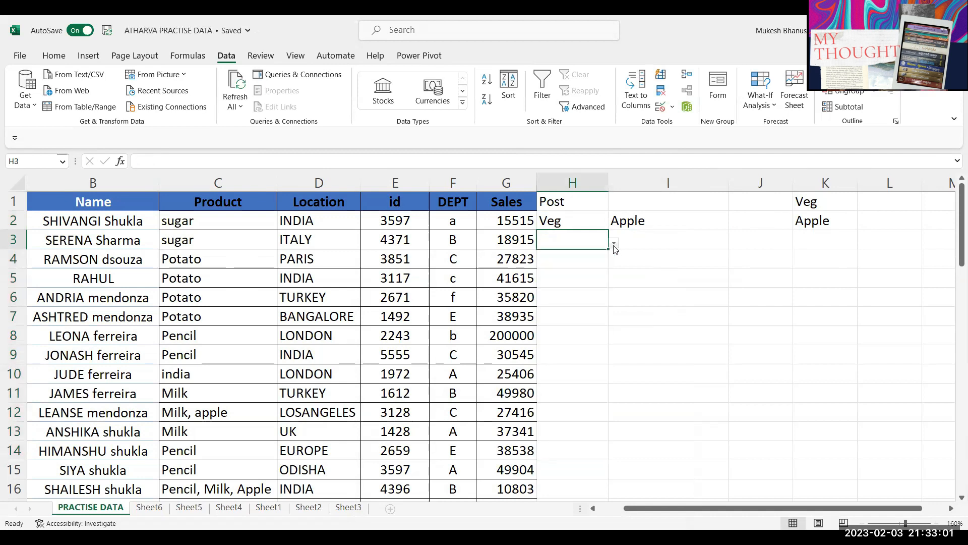
Step: Pick Apple from H2's dropdown list
{"action": "left_click", "coordinate": [579, 222]}
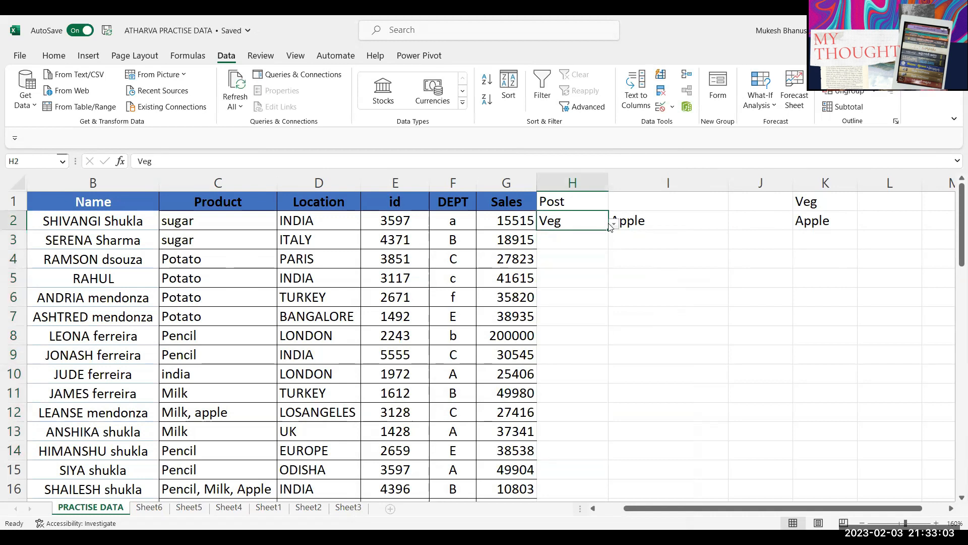
{"action": "left_click", "coordinate": [613, 223]}
{"action": "left_click", "coordinate": [589, 239]}
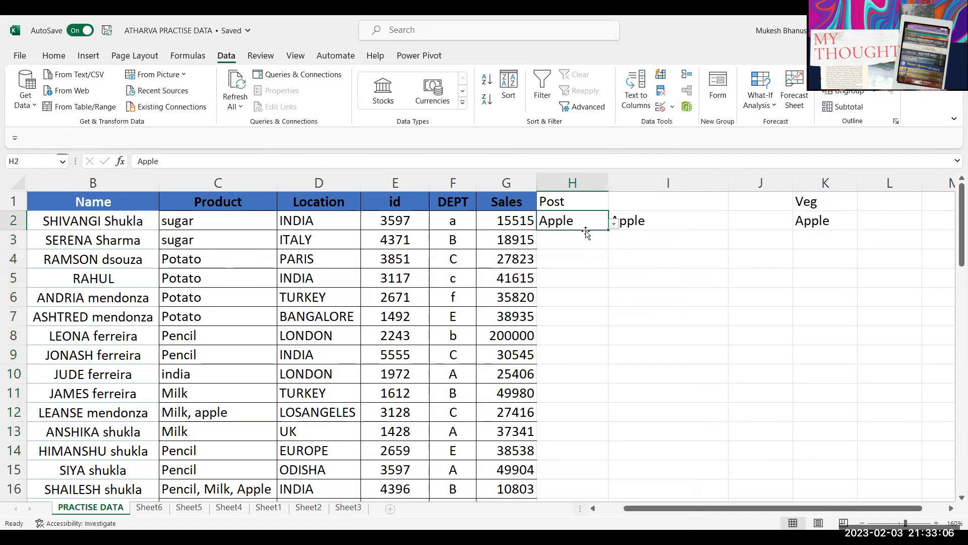
{"action": "left_click", "coordinate": [614, 223]}
{"action": "left_click", "coordinate": [571, 237]}
Step: Add banana in K3 and pick banana from H2's updated dropdown
{"action": "left_click", "coordinate": [817, 241]}
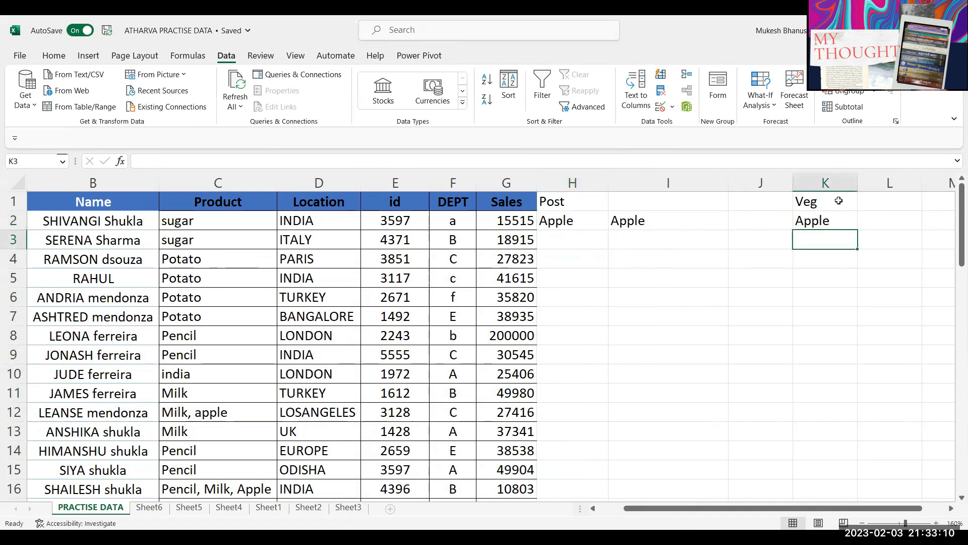
{"action": "type", "text": "banana"}
{"action": "key", "text": "Return"}
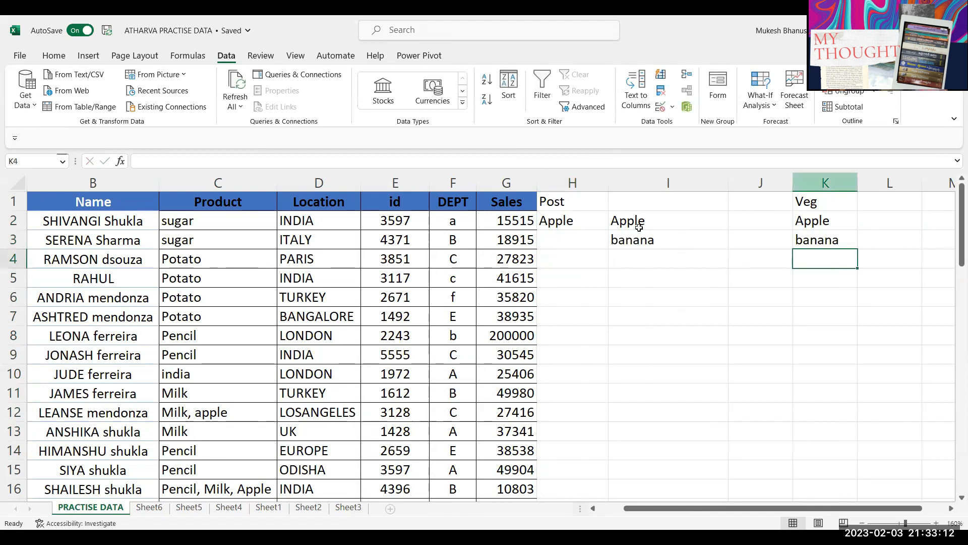
{"action": "left_click", "coordinate": [607, 227]}
{"action": "left_click", "coordinate": [613, 225]}
{"action": "left_click", "coordinate": [577, 247]}
{"action": "left_click", "coordinate": [614, 223]}
{"action": "left_click", "coordinate": [594, 247]}
Step: Add grapes and onion in K4:K5 and confirm H2's list shows all four items
{"action": "left_click", "coordinate": [808, 253]}
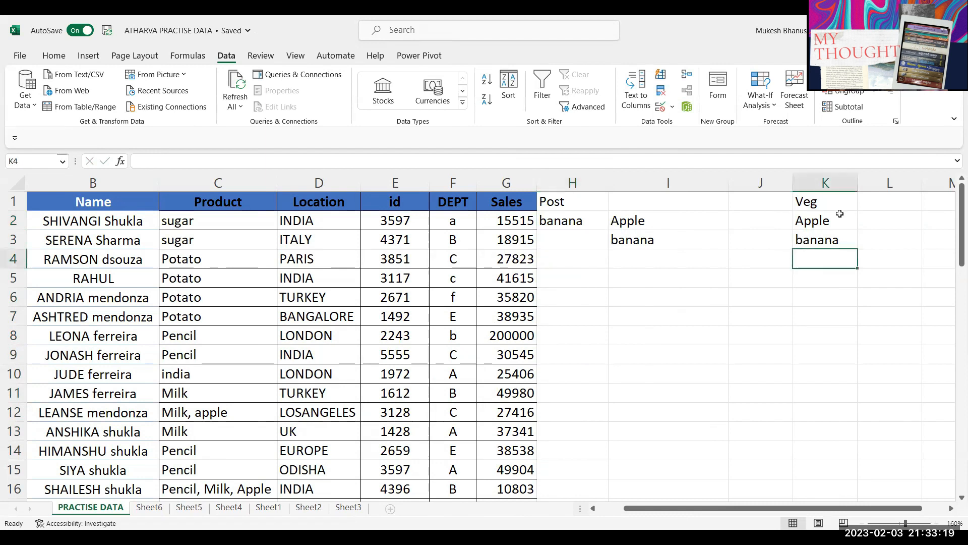
{"action": "type", "text": "grapes"}
{"action": "key", "text": "Return"}
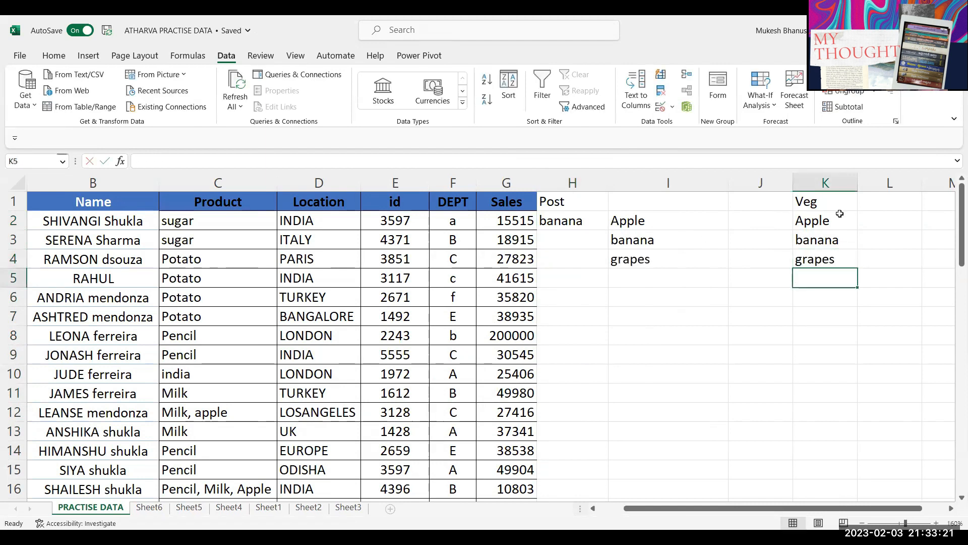
{"action": "type", "text": "onion"}
{"action": "key", "text": "Return"}
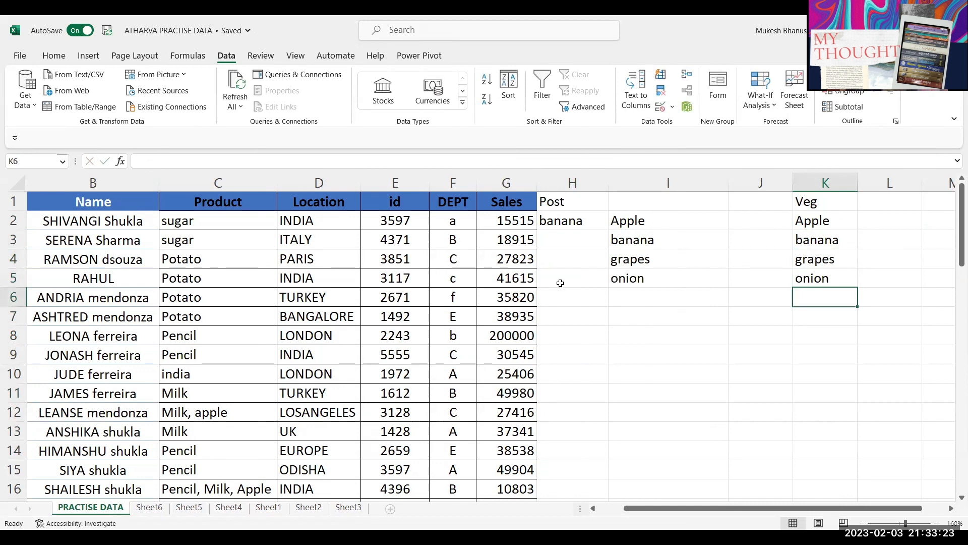
{"action": "left_click", "coordinate": [598, 223]}
{"action": "left_click", "coordinate": [615, 222]}
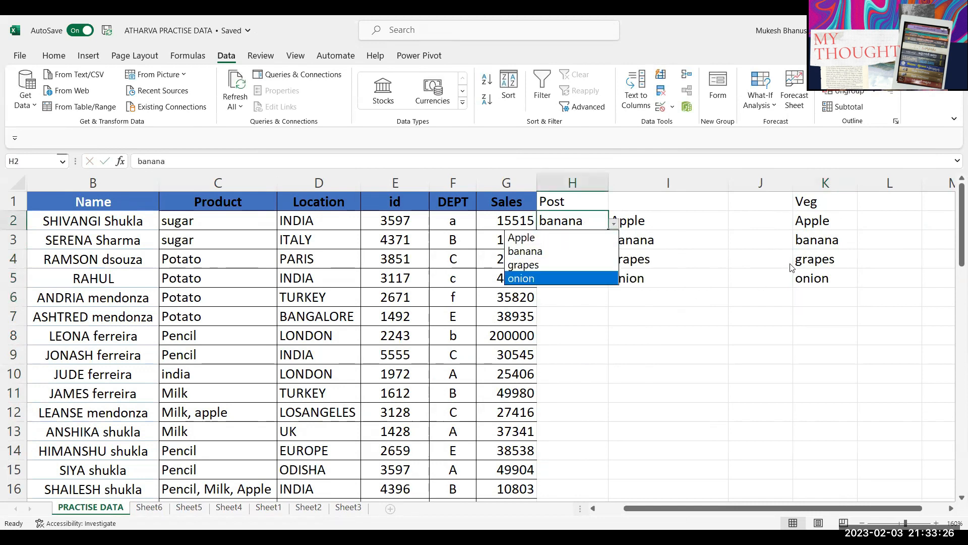
{"action": "left_click", "coordinate": [814, 247]}
Step: Delete banana, grapes and onion from column K and pick Apple again in H2
{"action": "left_click_drag", "start_coordinate": [814, 247], "coordinate": [810, 283]}
{"action": "key", "text": "Delete"}
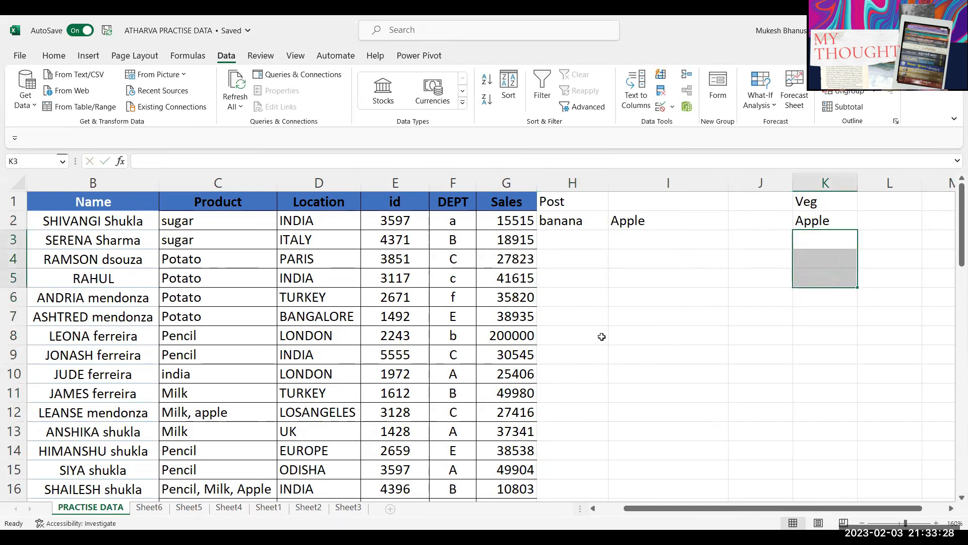
{"action": "left_click", "coordinate": [581, 221]}
{"action": "left_click", "coordinate": [614, 223]}
{"action": "left_click", "coordinate": [550, 237]}
{"action": "left_click", "coordinate": [614, 223]}
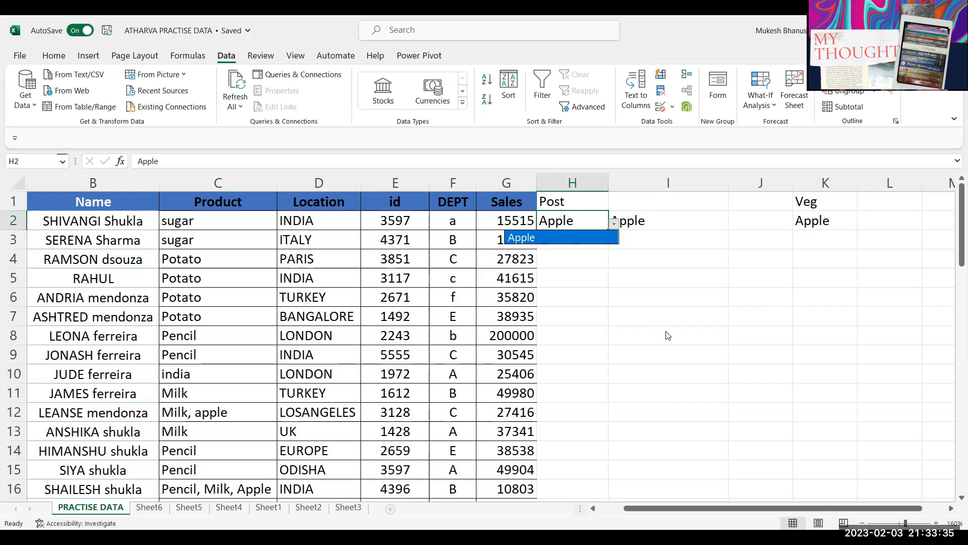
{"action": "left_click", "coordinate": [724, 389]}
{"action": "left_click_drag", "start_coordinate": [890, 259], "coordinate": [590, 195]}
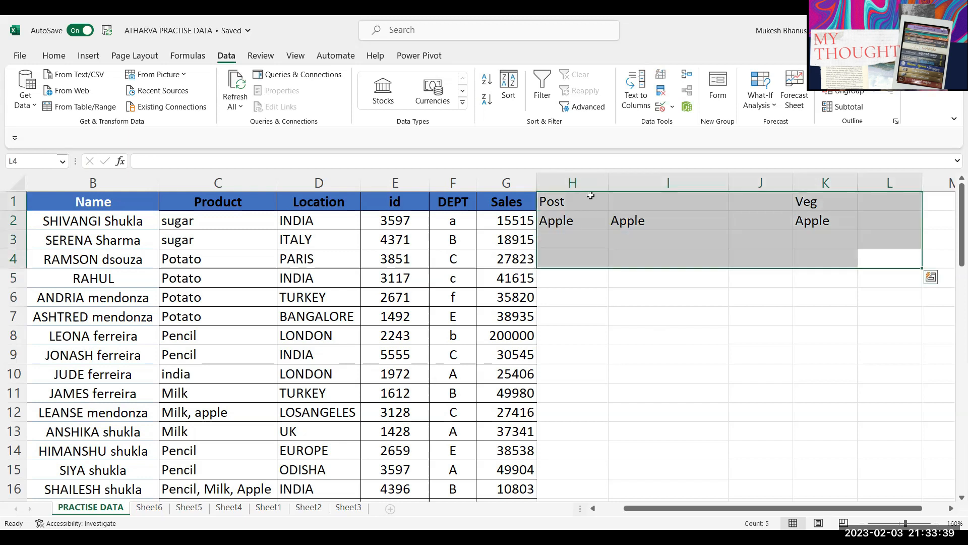
Step: Delete the helper cells H1:L4, shifting cells left
{"action": "key", "text": "ctrl+minus"}
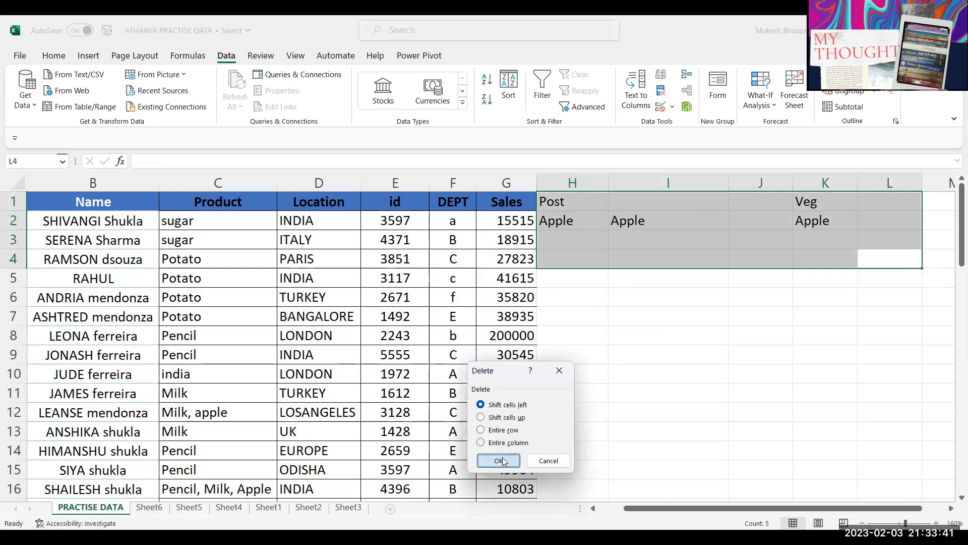
{"action": "left_click", "coordinate": [502, 461]}
{"action": "left_click", "coordinate": [661, 283]}
{"action": "left_click_drag", "start_coordinate": [524, 220], "coordinate": [519, 374]}
{"action": "left_click", "coordinate": [578, 296]}
{"action": "scroll", "coordinate": [573, 333], "scroll_direction": "down", "scroll_amount": 2}
{"action": "scroll", "coordinate": [573, 334], "scroll_direction": "up", "scroll_amount": 2}
Step: Delete the empty column H and bring column A back into view
{"action": "left_click", "coordinate": [584, 184]}
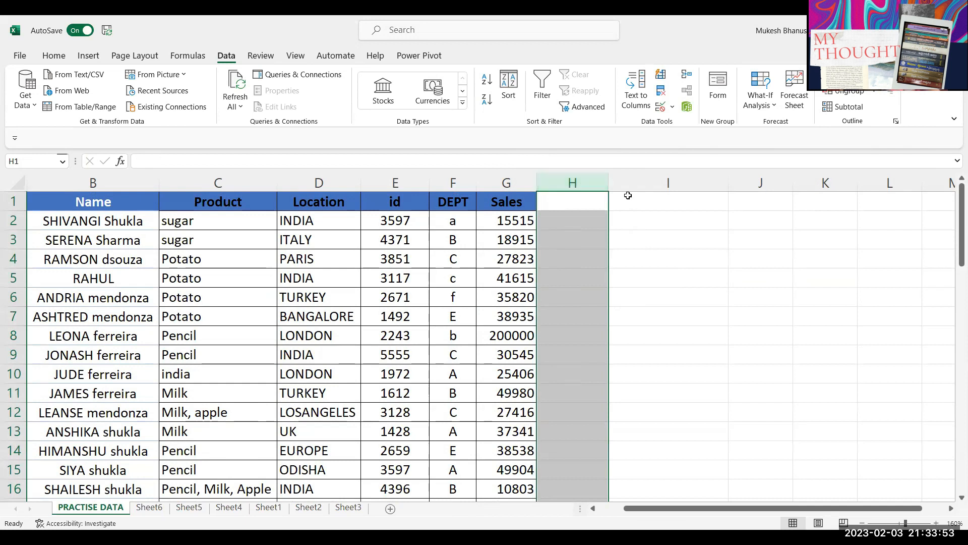
{"action": "key", "text": "ctrl+minus"}
{"action": "key", "text": "ctrl+minus"}
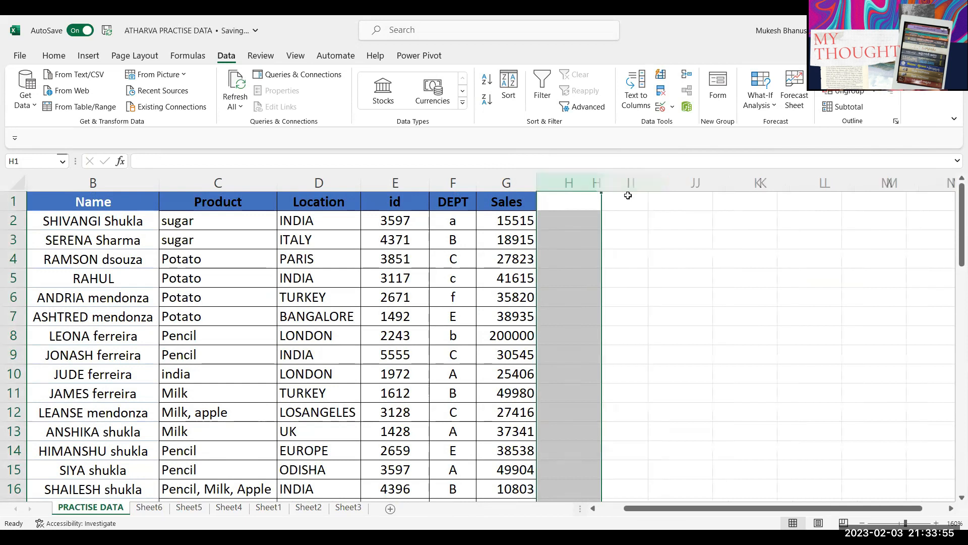
{"action": "left_click", "coordinate": [465, 253]}
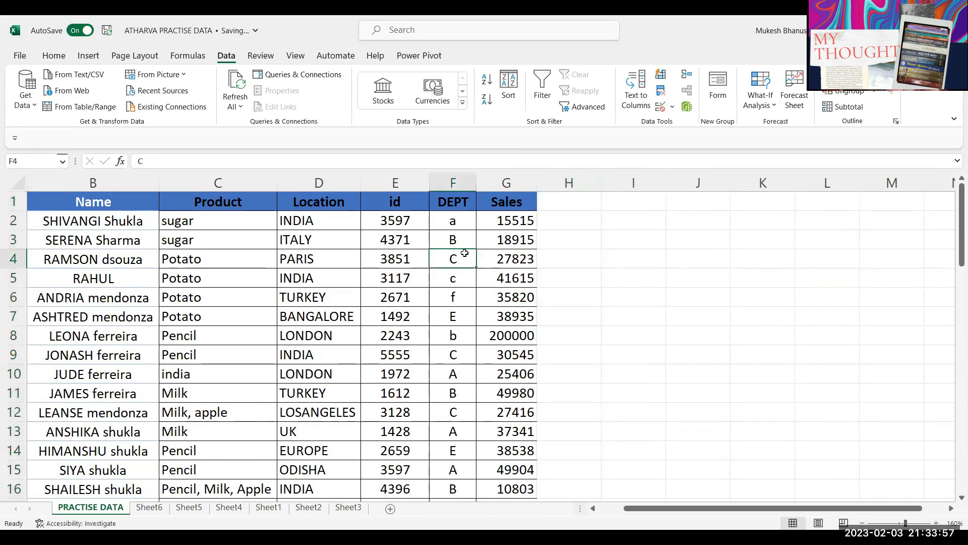
{"action": "key", "text": "Home"}
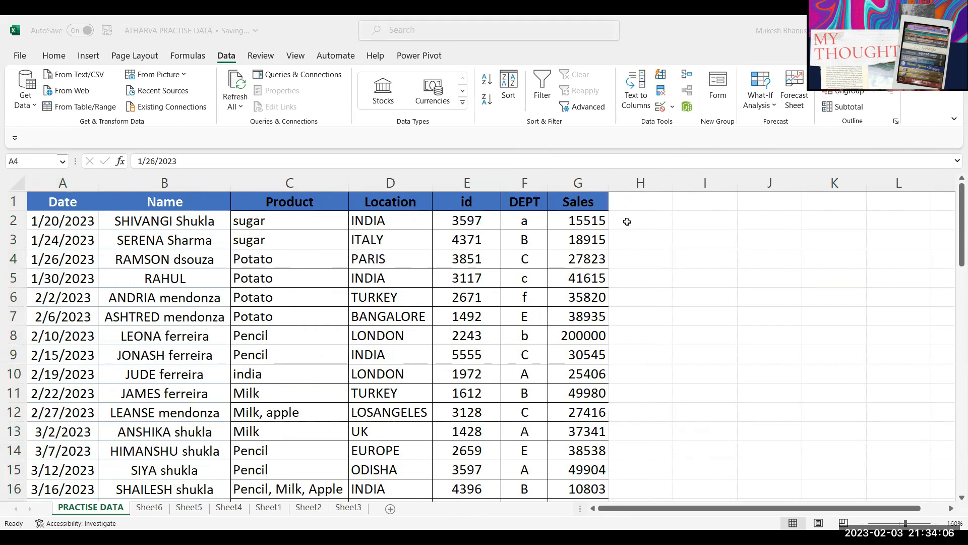
Step: Fill month labels jan through dec down H2:H13
{"action": "left_click", "coordinate": [628, 222]}
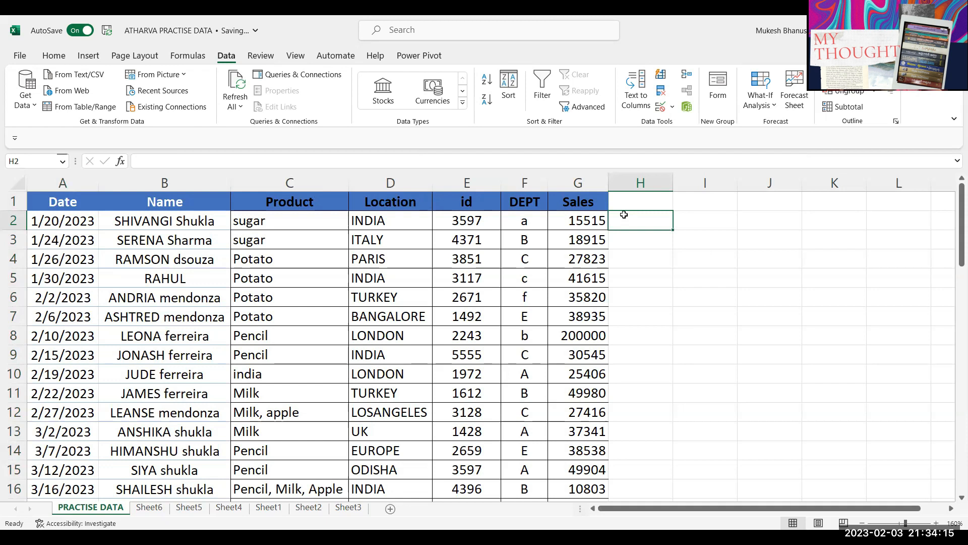
{"action": "type", "text": "jan"}
{"action": "key", "text": "Return"}
{"action": "left_click", "coordinate": [664, 228]}
{"action": "left_click_drag", "start_coordinate": [673, 229], "coordinate": [675, 258]}
{"action": "left_click_drag", "start_coordinate": [655, 346], "coordinate": [650, 439]}
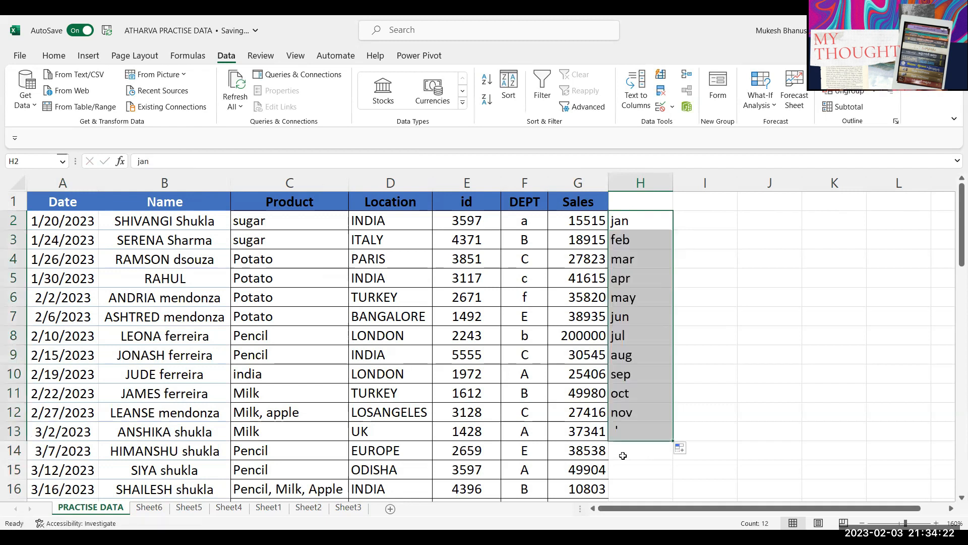
{"action": "left_click", "coordinate": [65, 460]}
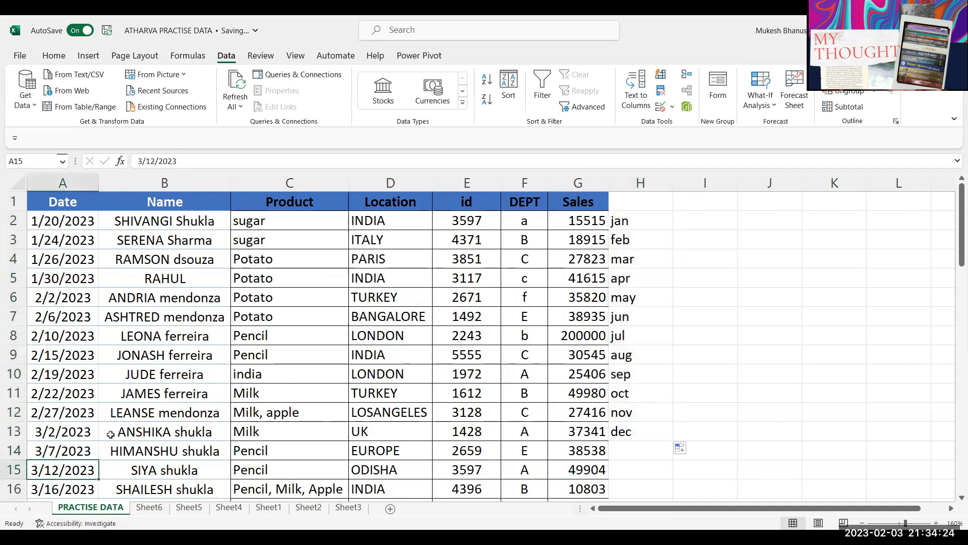
Step: Clear the extra rows from row 14 down to row 60
{"action": "key", "text": "Up"}
{"action": "key", "text": "shift+space"}
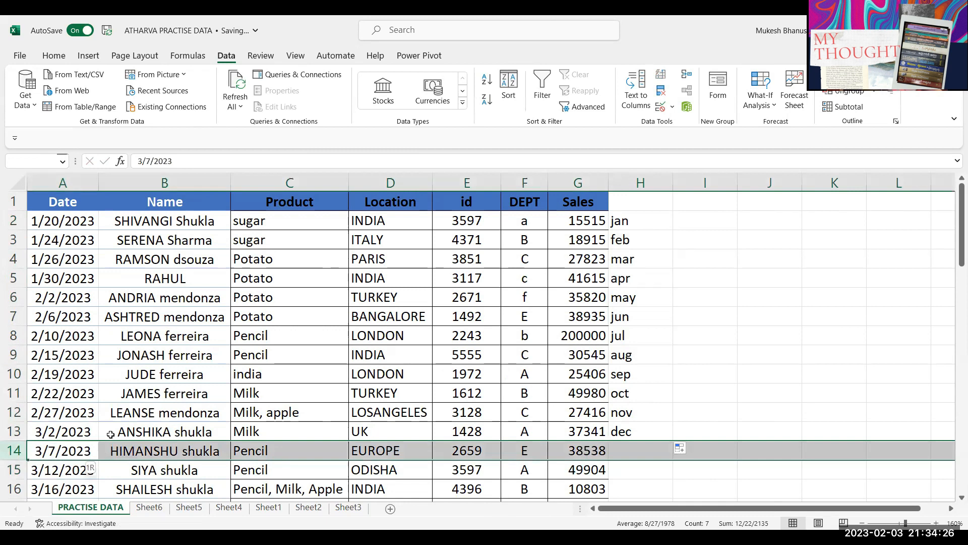
{"action": "key", "text": "ctrl+shift+Down"}
{"action": "key", "text": "Delete"}
{"action": "key", "text": "Up"}
{"action": "key", "text": "Up"}
{"action": "key", "text": "Up"}
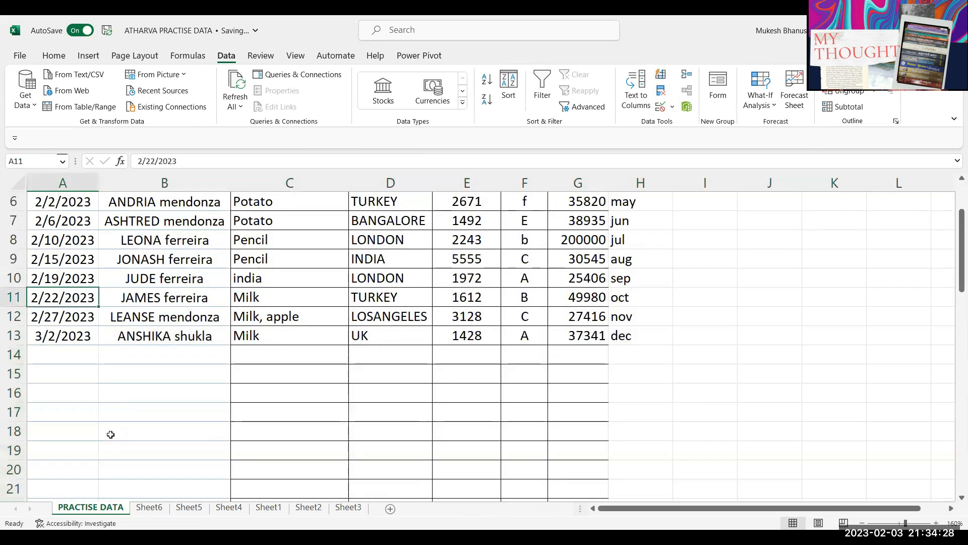
{"action": "scroll", "coordinate": [420, 420], "scroll_direction": "up", "scroll_amount": 2}
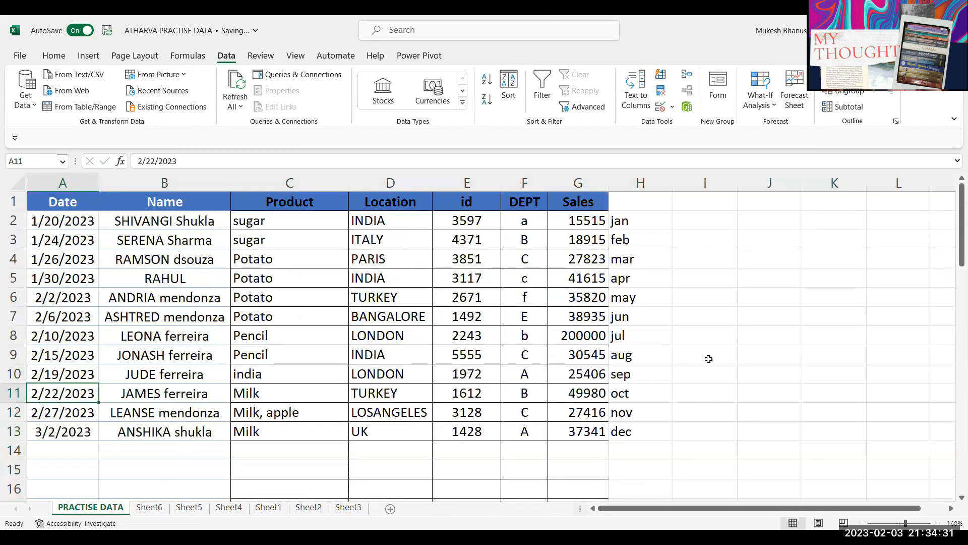
Step: Clear rows 10 to 14, removing the September to December records and labels
{"action": "left_click", "coordinate": [718, 223]}
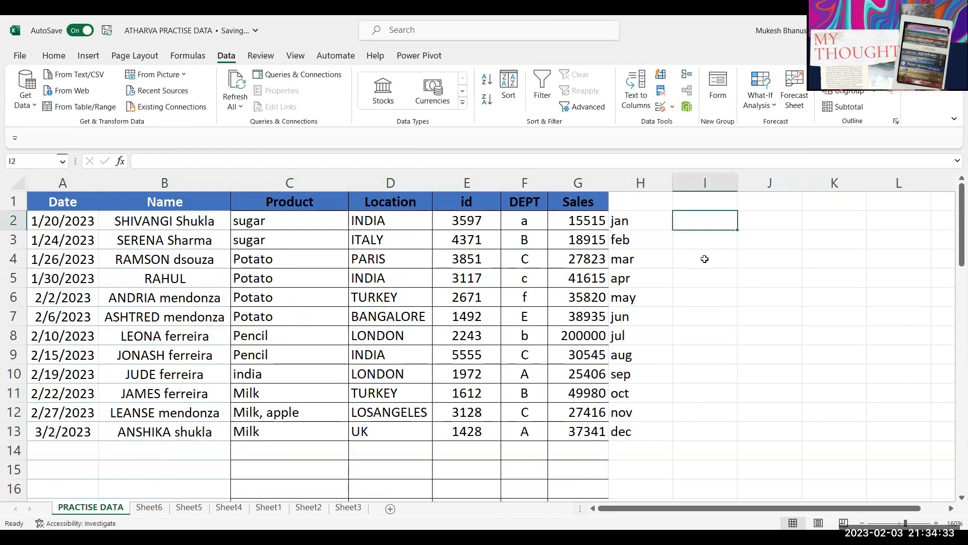
{"action": "left_click", "coordinate": [718, 241]}
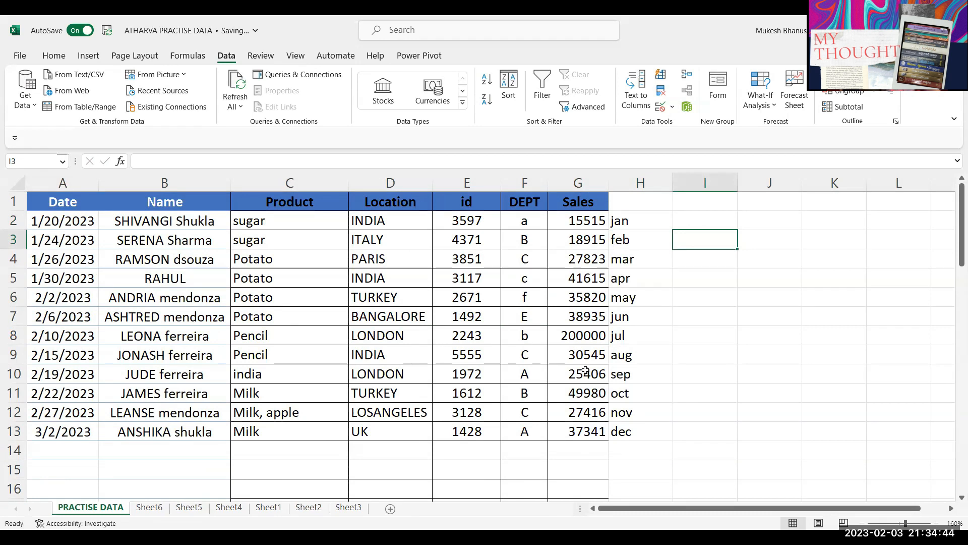
{"action": "left_click_drag", "start_coordinate": [45, 356], "coordinate": [615, 461]}
{"action": "left_click", "coordinate": [578, 412]}
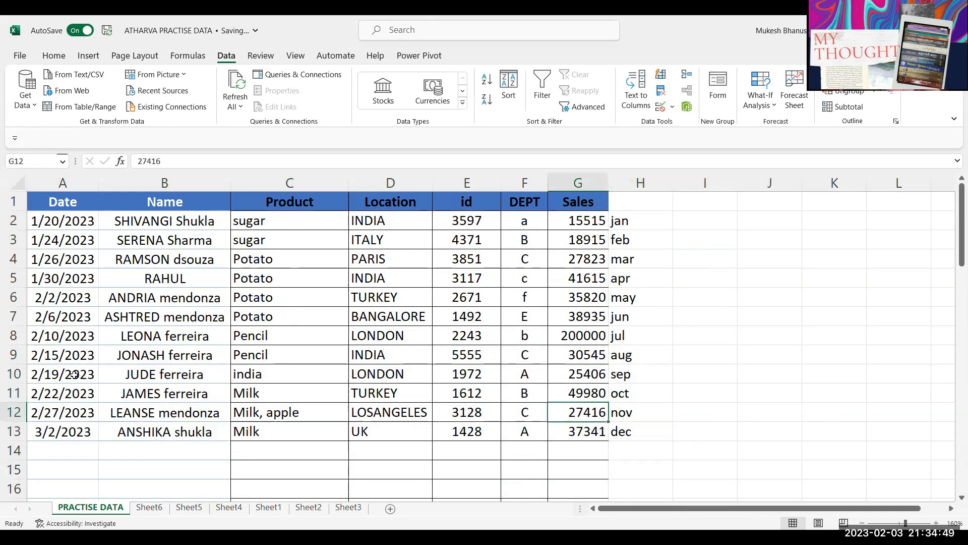
{"action": "left_click_drag", "start_coordinate": [74, 374], "coordinate": [649, 456]}
{"action": "key", "text": "Delete"}
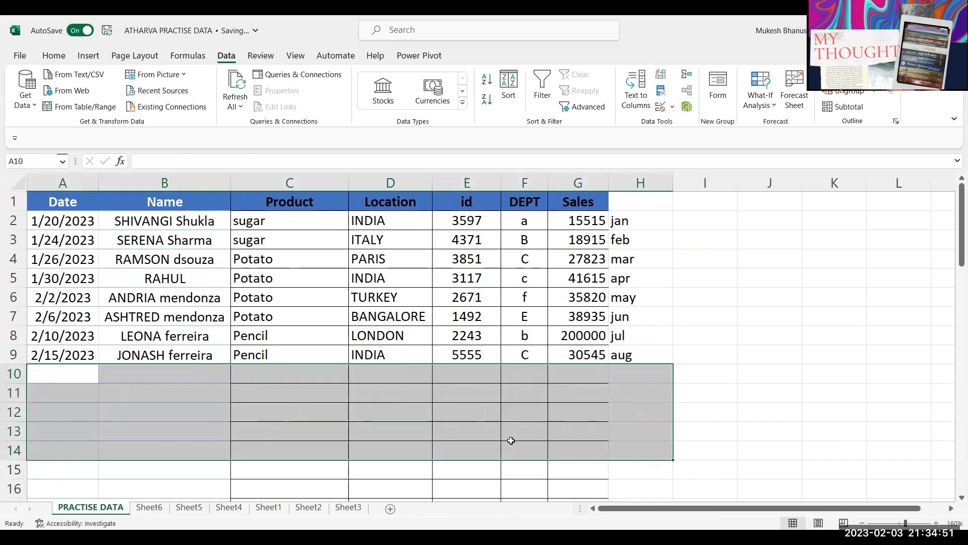
{"action": "left_click_drag", "start_coordinate": [523, 339], "coordinate": [504, 356]}
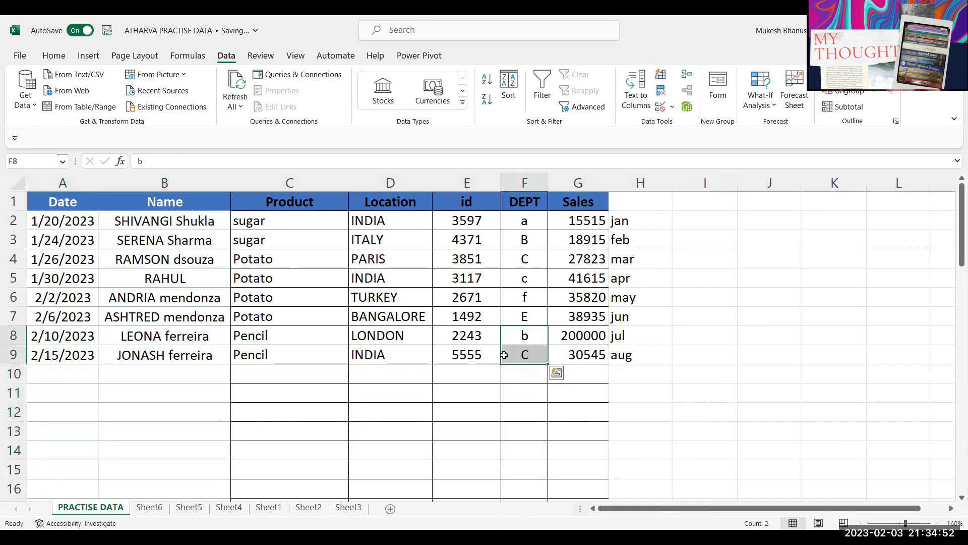
{"action": "left_click", "coordinate": [677, 221]}
Step: Enter =AVERAGE(G2:G8) in I2, giving 54089
{"action": "type", "text": "avarega"}
{"action": "key", "text": "BackSpace"}
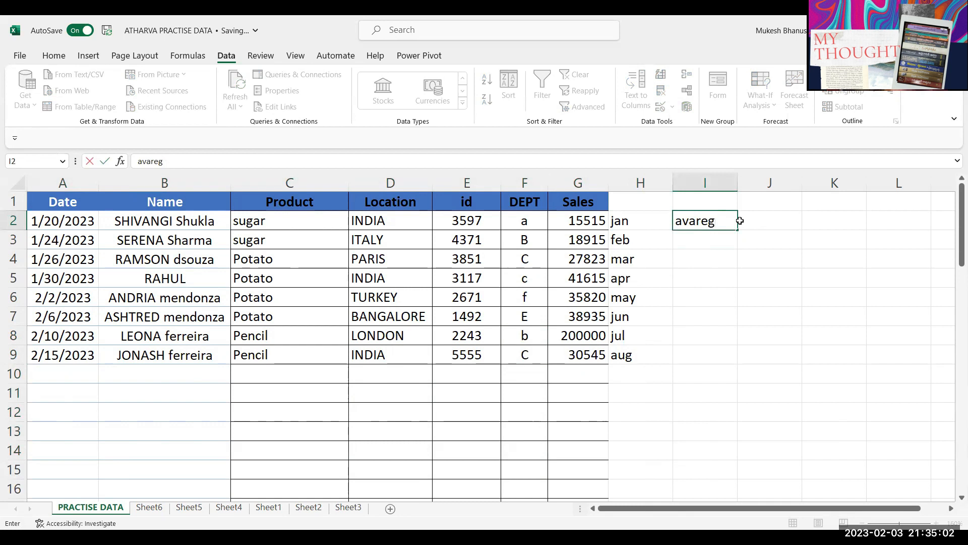
{"action": "key", "text": "Escape"}
{"action": "type", "text": "=AVERAGE("}
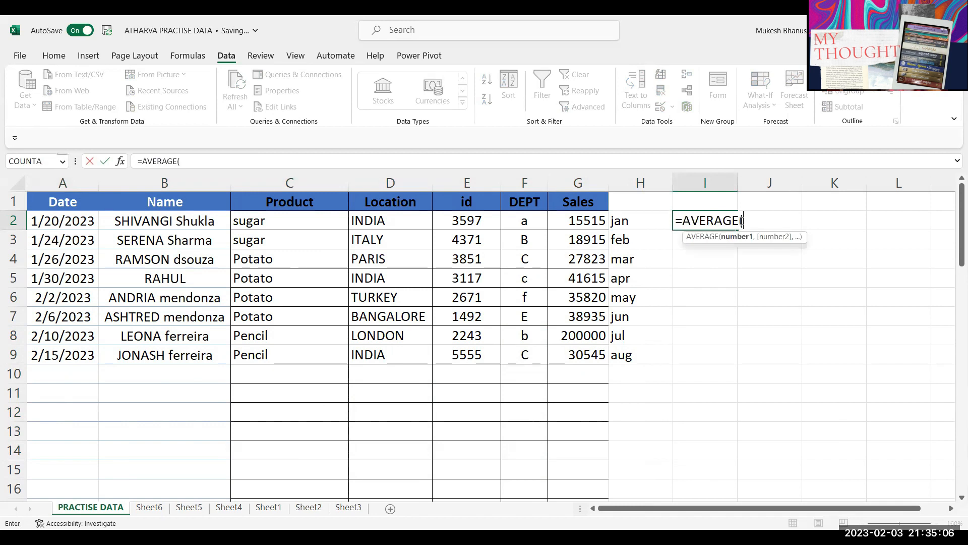
{"action": "left_click", "coordinate": [589, 228]}
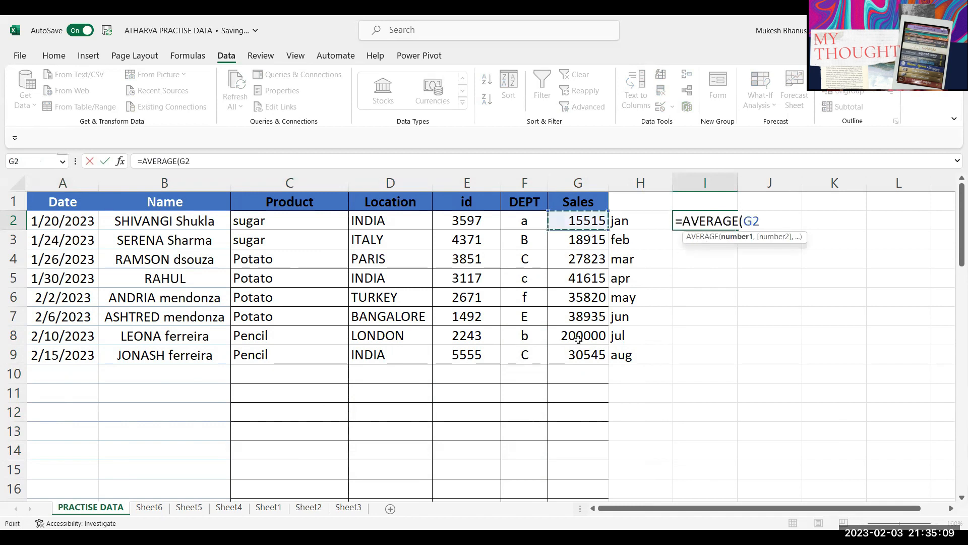
{"action": "left_click_drag", "start_coordinate": [578, 339], "coordinate": [579, 344]}
{"action": "key", "text": "Return"}
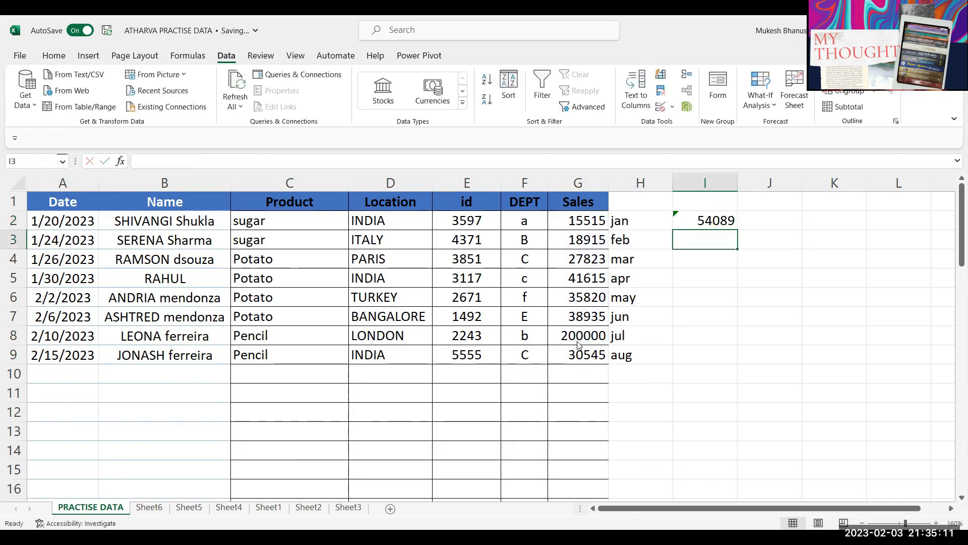
Step: Compare I2 with status-bar averages of all Sales and the last three sales
{"action": "left_click", "coordinate": [720, 222]}
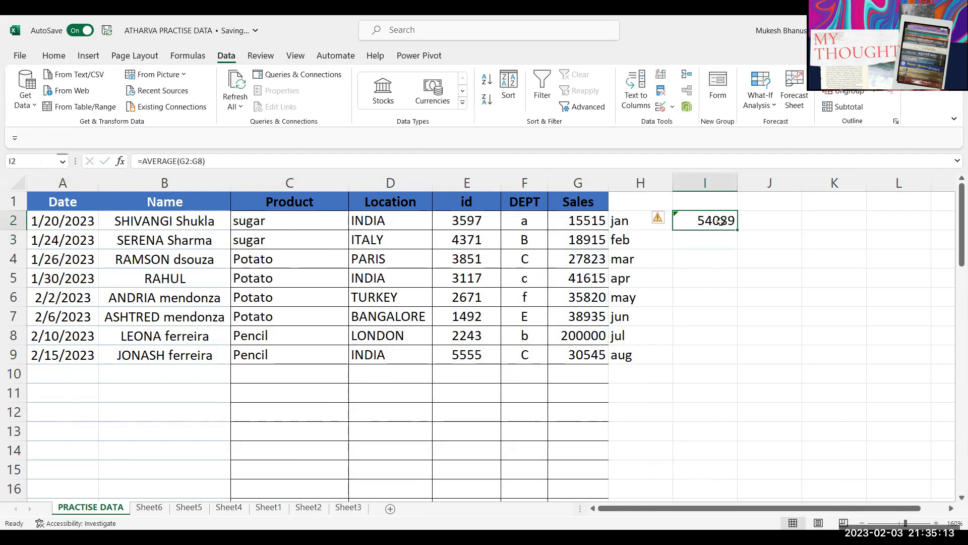
{"action": "left_click_drag", "start_coordinate": [580, 221], "coordinate": [588, 366]}
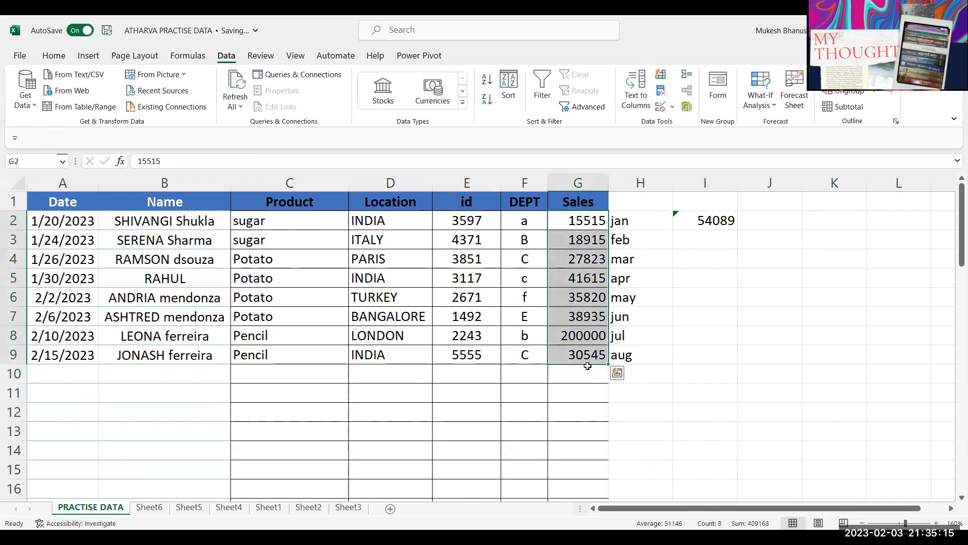
{"action": "left_click", "coordinate": [674, 308]}
{"action": "left_click_drag", "start_coordinate": [595, 316], "coordinate": [585, 355]}
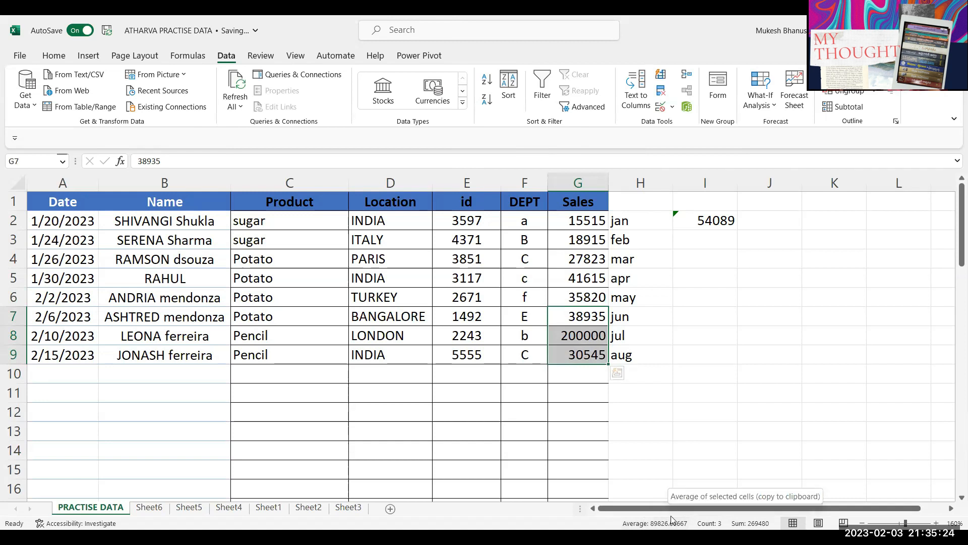
Step: Select various table rows and Sales ranges, then recheck I2's average formula
{"action": "left_click", "coordinate": [169, 361]}
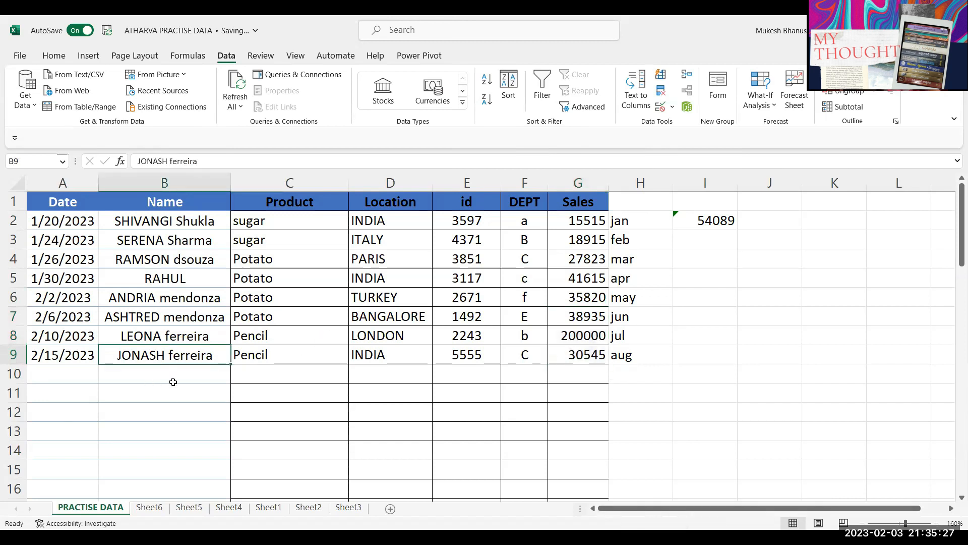
{"action": "left_click_drag", "start_coordinate": [174, 378], "coordinate": [575, 377]}
{"action": "left_click_drag", "start_coordinate": [295, 416], "coordinate": [575, 415]}
{"action": "left_click_drag", "start_coordinate": [444, 463], "coordinate": [555, 465]}
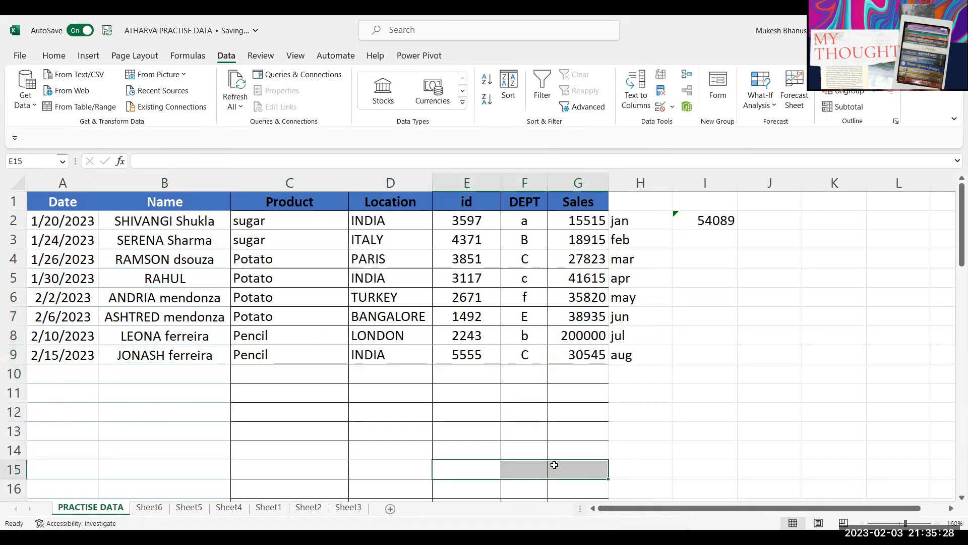
{"action": "left_click", "coordinate": [721, 224]}
{"action": "left_click_drag", "start_coordinate": [584, 429], "coordinate": [578, 459]}
{"action": "left_click_drag", "start_coordinate": [578, 381], "coordinate": [578, 483]}
{"action": "left_click", "coordinate": [631, 391]}
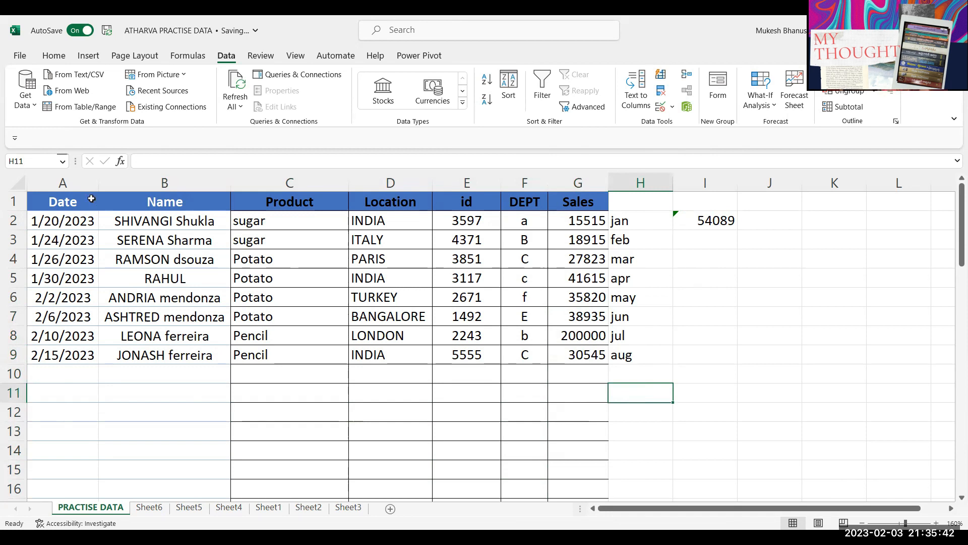
{"action": "left_click", "coordinate": [708, 223]}
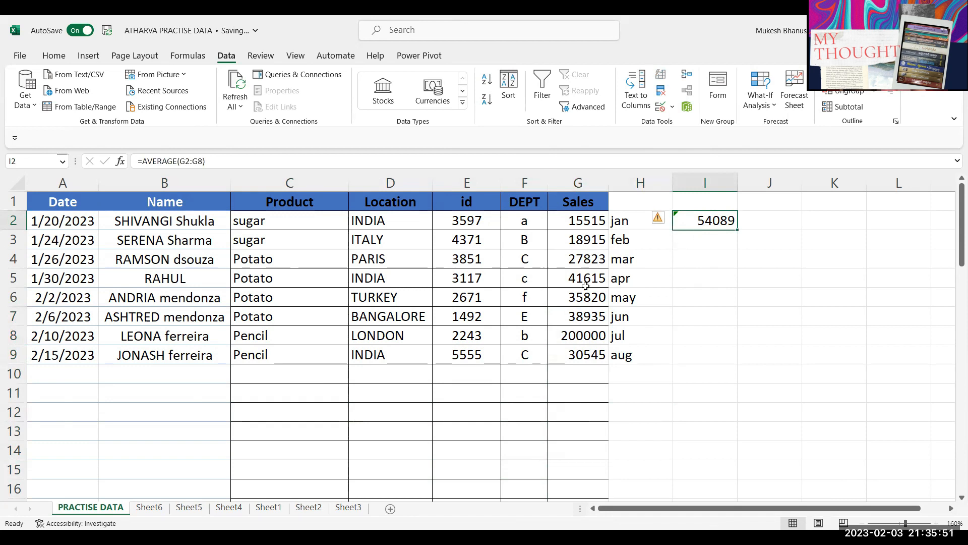
Step: Change I2's range from G2:G8 to G7:G9, giving 89826.7
{"action": "left_click_drag", "start_coordinate": [585, 220], "coordinate": [587, 335]}
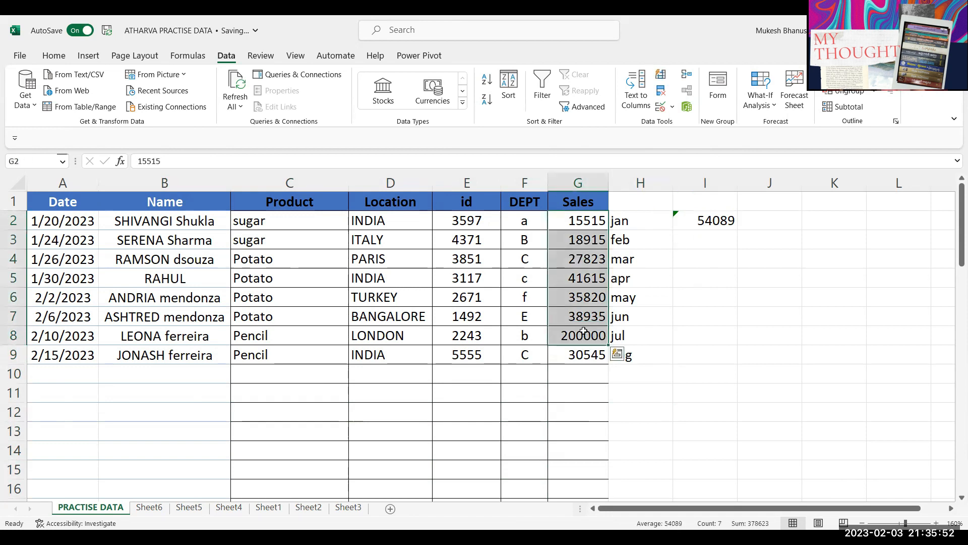
{"action": "left_click", "coordinate": [714, 220]}
{"action": "double_click", "coordinate": [740, 220]}
{"action": "left_click_drag", "start_coordinate": [740, 220], "coordinate": [784, 221]}
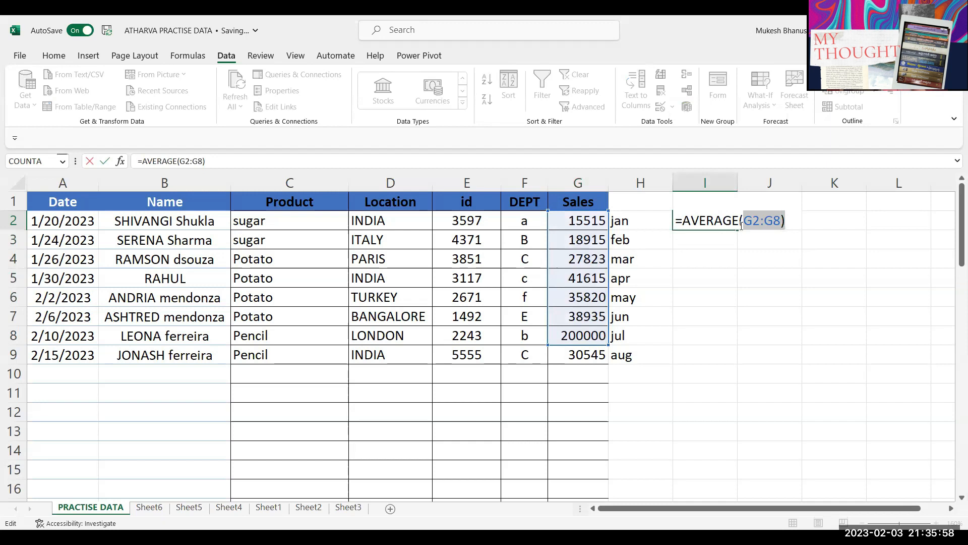
{"action": "key", "text": "BackSpace"}
{"action": "left_click_drag", "start_coordinate": [593, 313], "coordinate": [594, 355]}
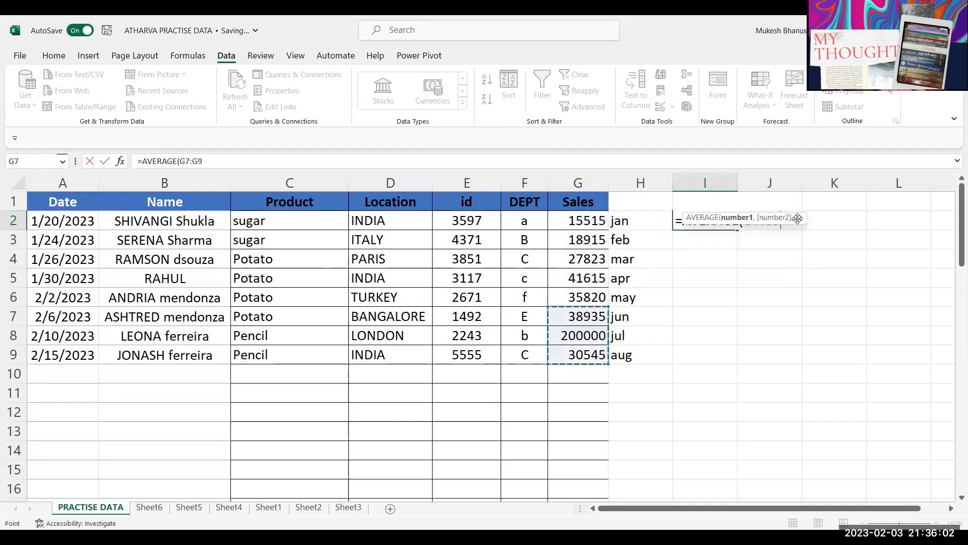
{"action": "left_click", "coordinate": [797, 219]}
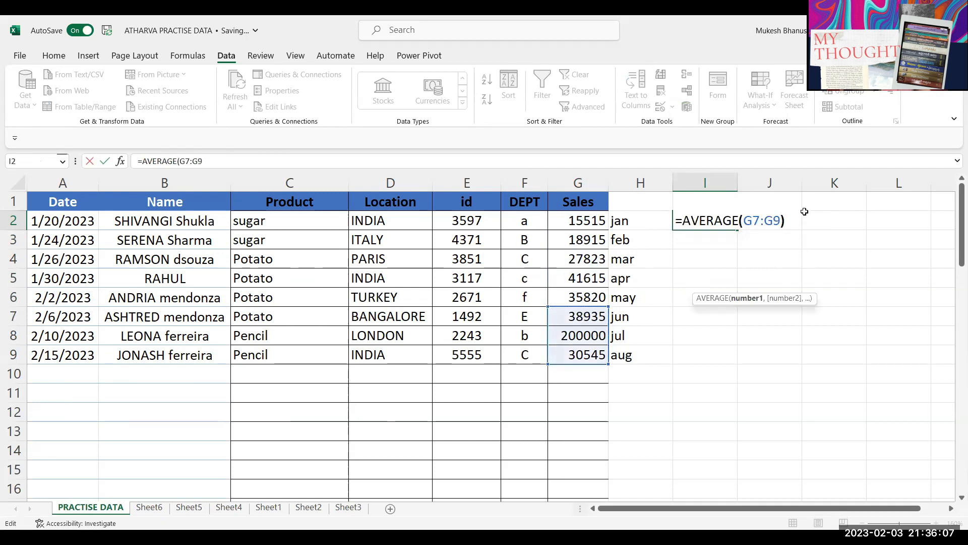
{"action": "key", "text": "Return"}
{"action": "left_click_drag", "start_coordinate": [590, 316], "coordinate": [594, 354]}
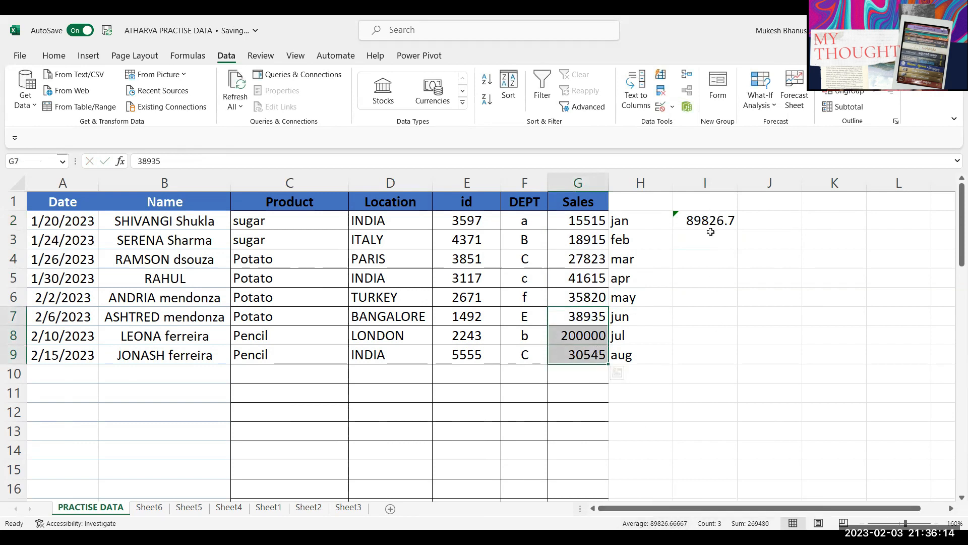
Step: Clear I2 and start typing a new AVERAGE formula
{"action": "left_click", "coordinate": [715, 216]}
{"action": "key", "text": "Delete"}
{"action": "type", "text": "="}
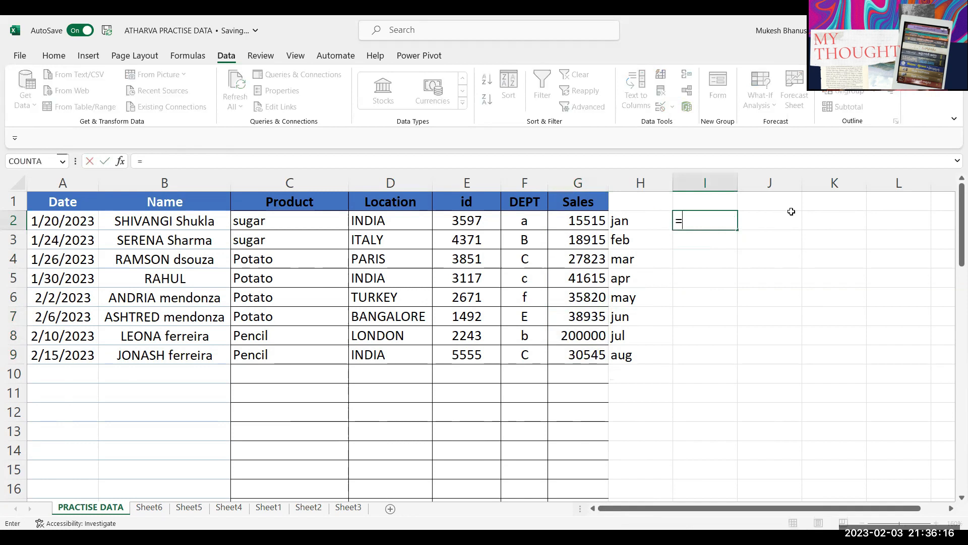
{"action": "type", "text": "ava"}
{"action": "type", "text": "rag"}
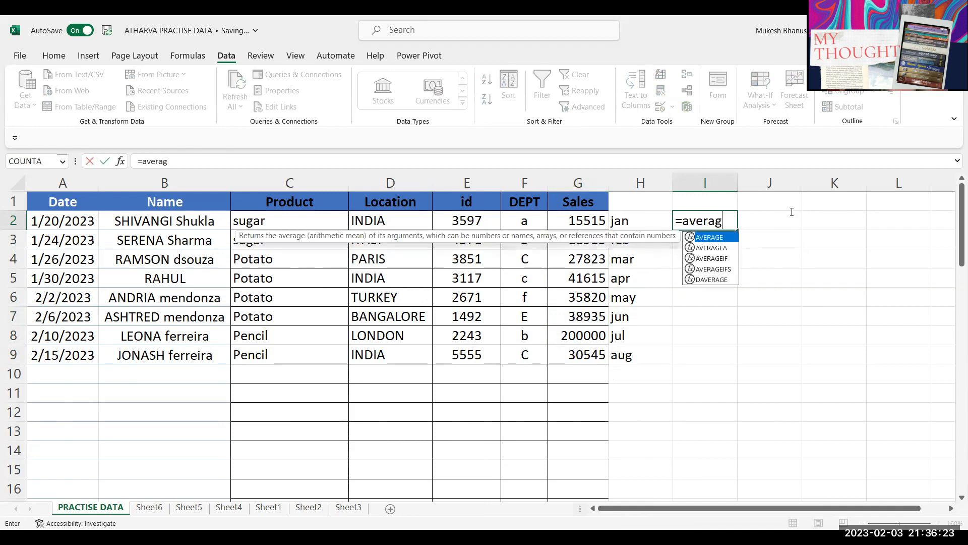
Step: Start I2's formula as =AVERAGE(OFFSET(G1, with G1 as the reference
{"action": "key", "text": "Tab"}
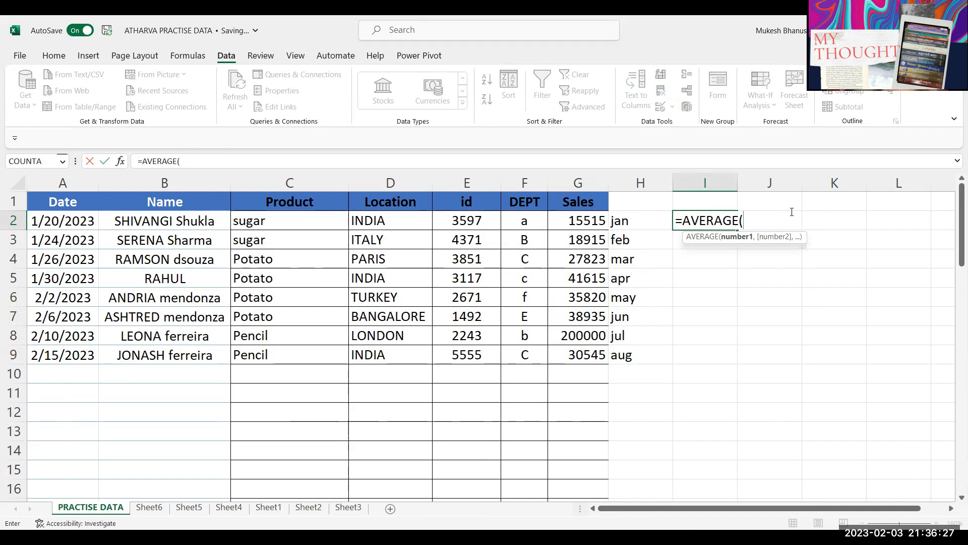
{"action": "type", "text": "off"}
{"action": "key", "text": "Tab"}
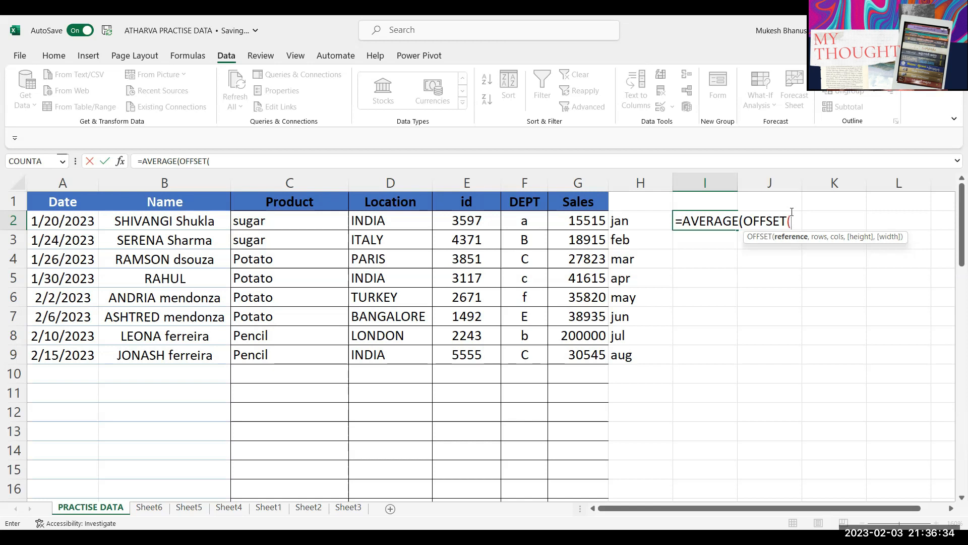
{"action": "left_click", "coordinate": [573, 202]}
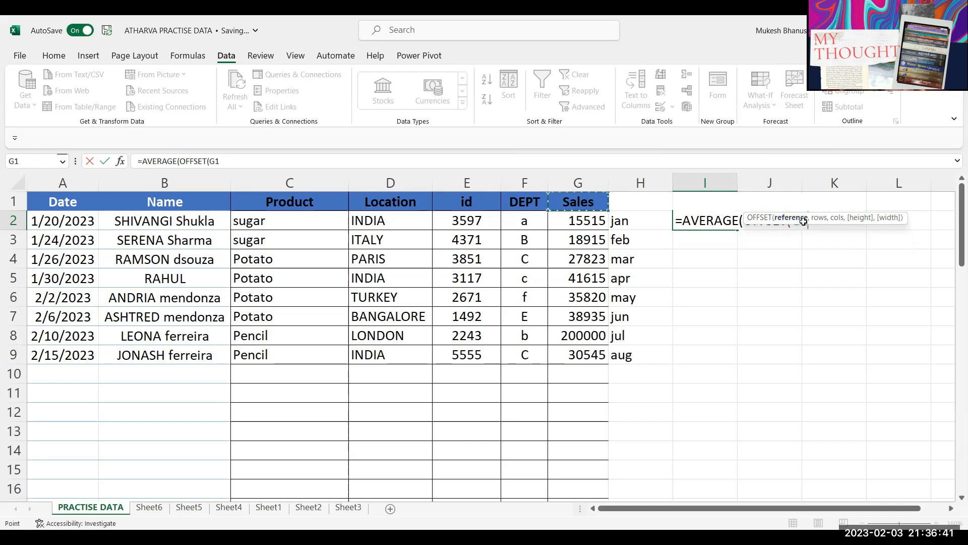
{"action": "left_click", "coordinate": [811, 220]}
{"action": "type", "text": ","}
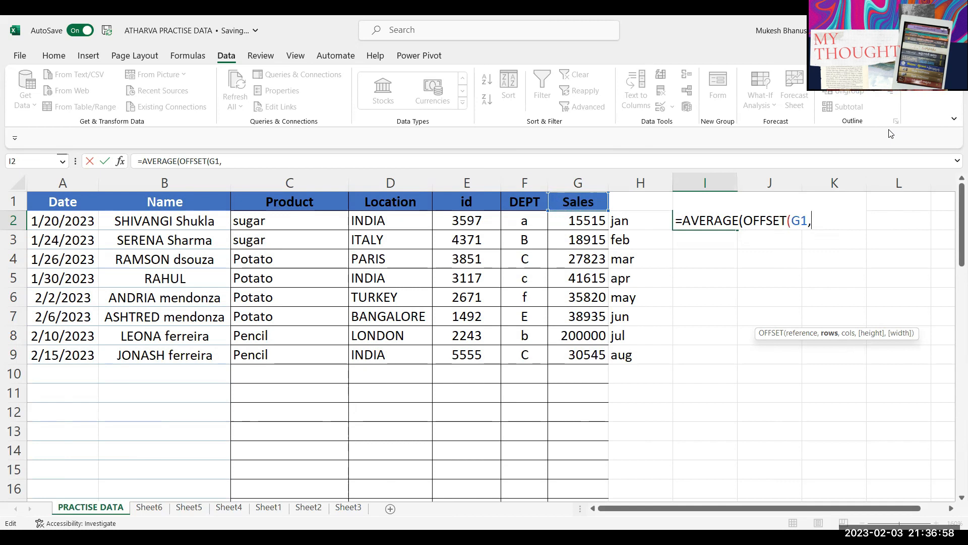
Step: Add COUNT(G:G)-2 rows down, 1 column across and height 3 to the OFFSET
{"action": "type", "text": "count"}
{"action": "key", "text": "Tab"}
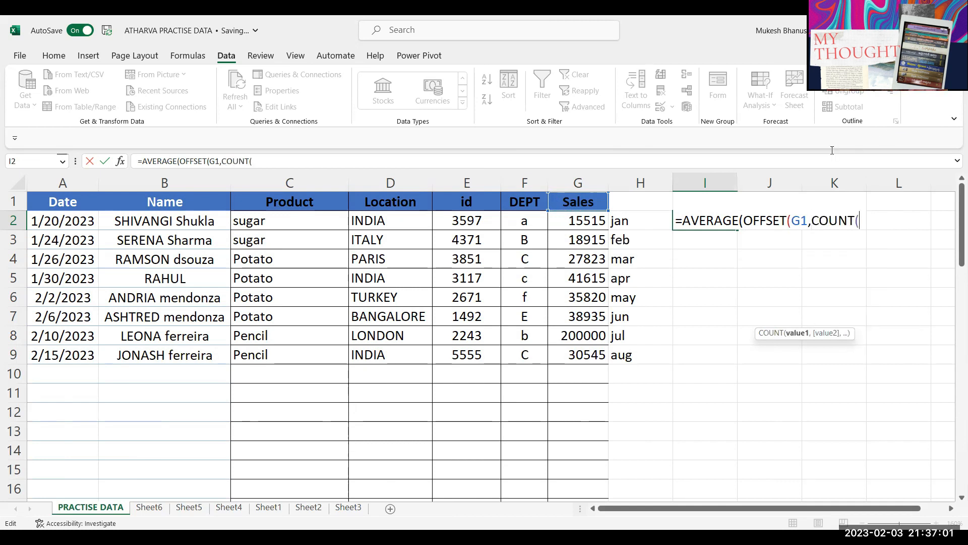
{"action": "left_click", "coordinate": [584, 184]}
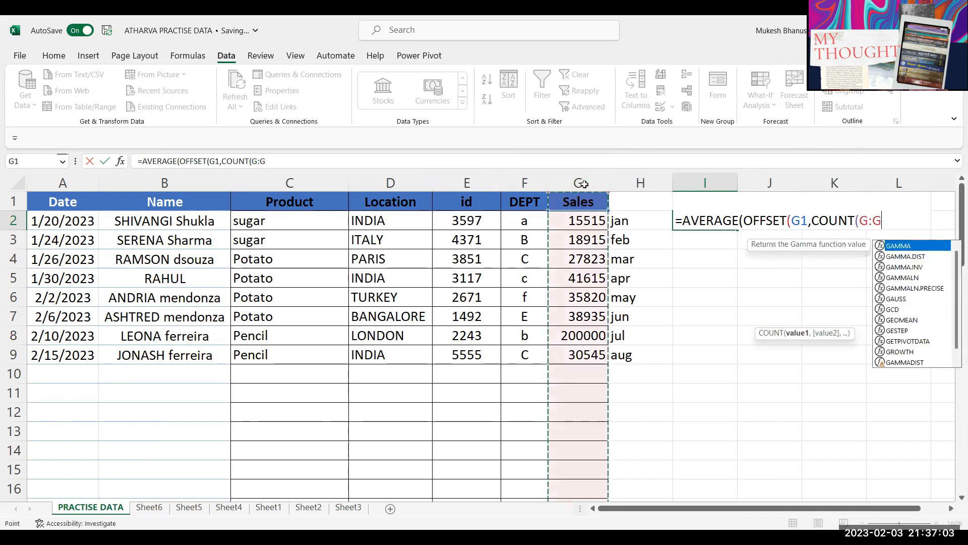
{"action": "type", "text": ")"}
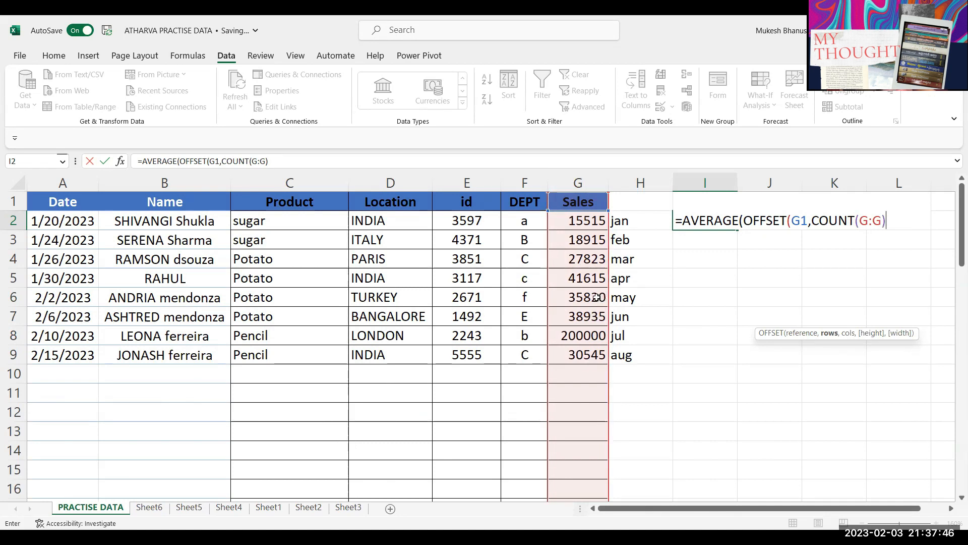
{"action": "type", "text": "-2"}
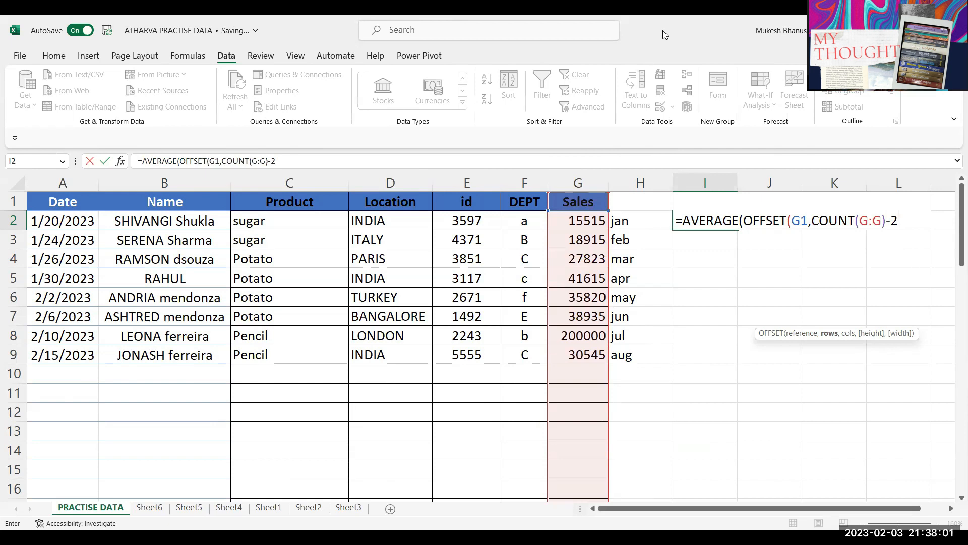
{"action": "type", "text": ","}
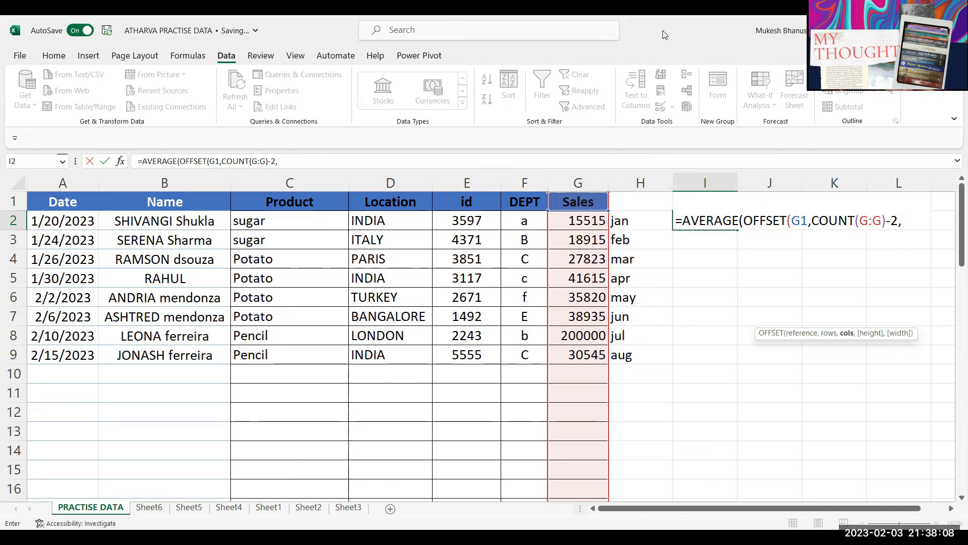
{"action": "type", "text": "1,"}
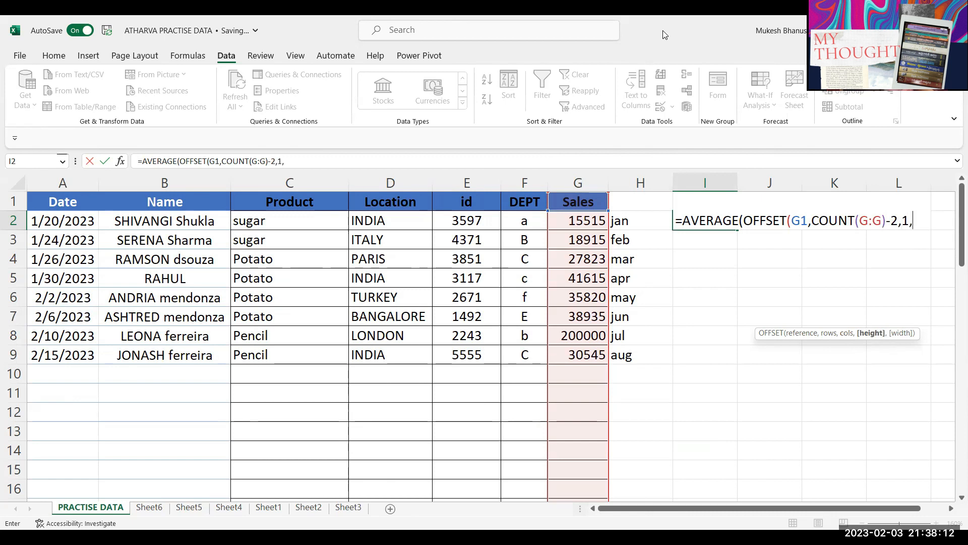
{"action": "type", "text": "3"}
Step: Close the OFFSET parenthesis and check the COUNT part and height argument 3
{"action": "left_click", "coordinate": [906, 221]}
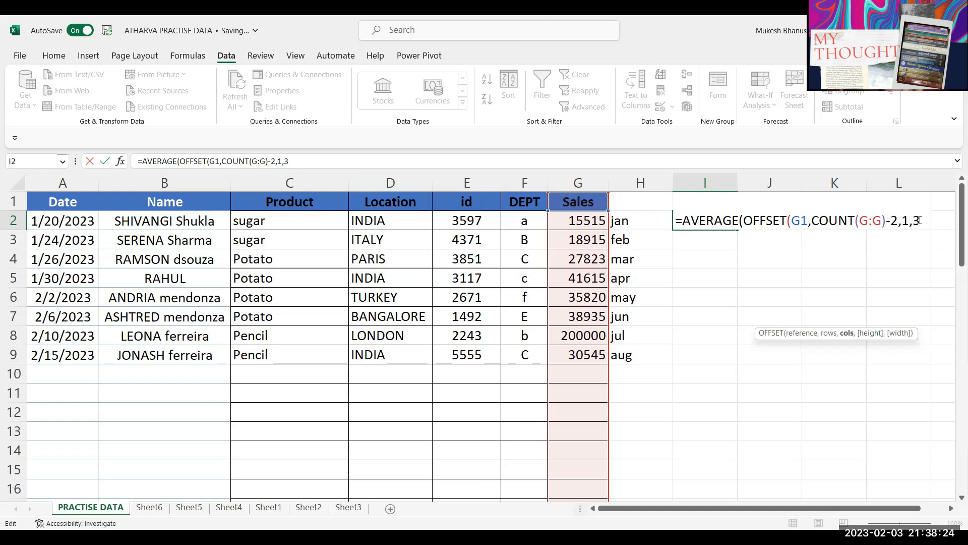
{"action": "left_click", "coordinate": [921, 218]}
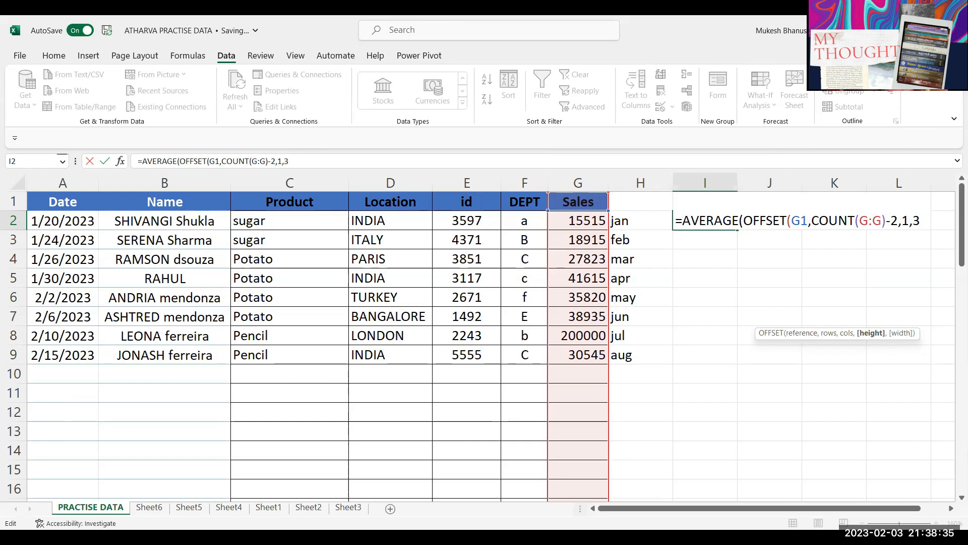
{"action": "type", "text": ")"}
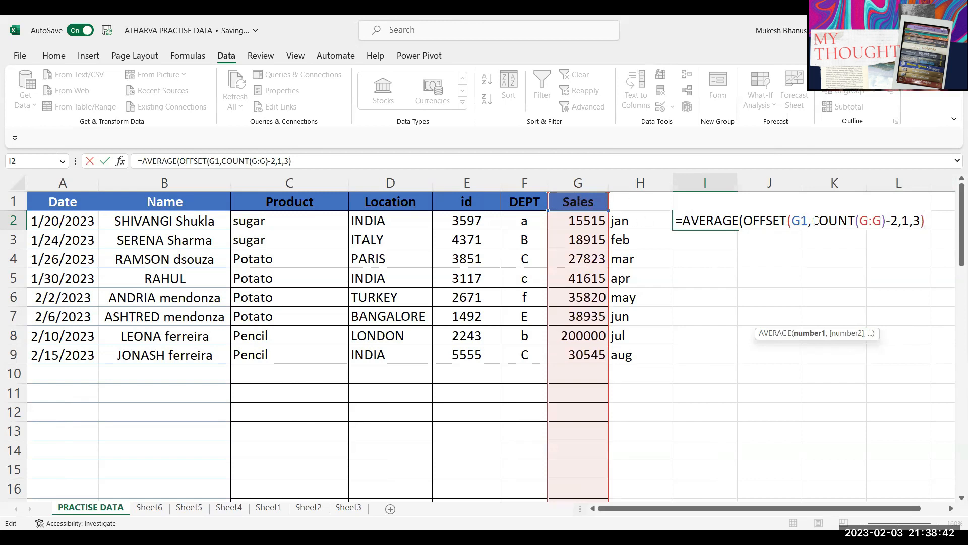
{"action": "left_click_drag", "start_coordinate": [810, 220], "coordinate": [882, 223]}
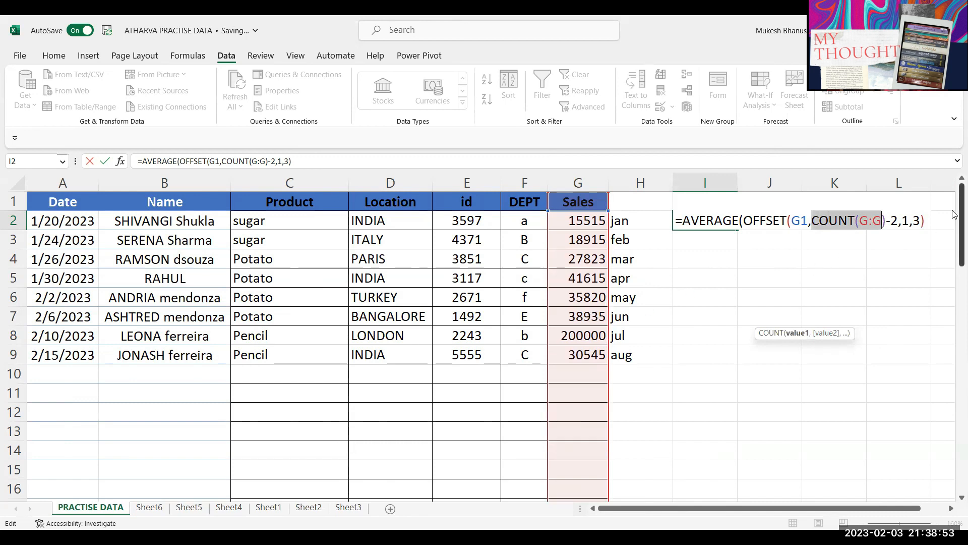
{"action": "left_click_drag", "start_coordinate": [911, 220], "coordinate": [920, 220]}
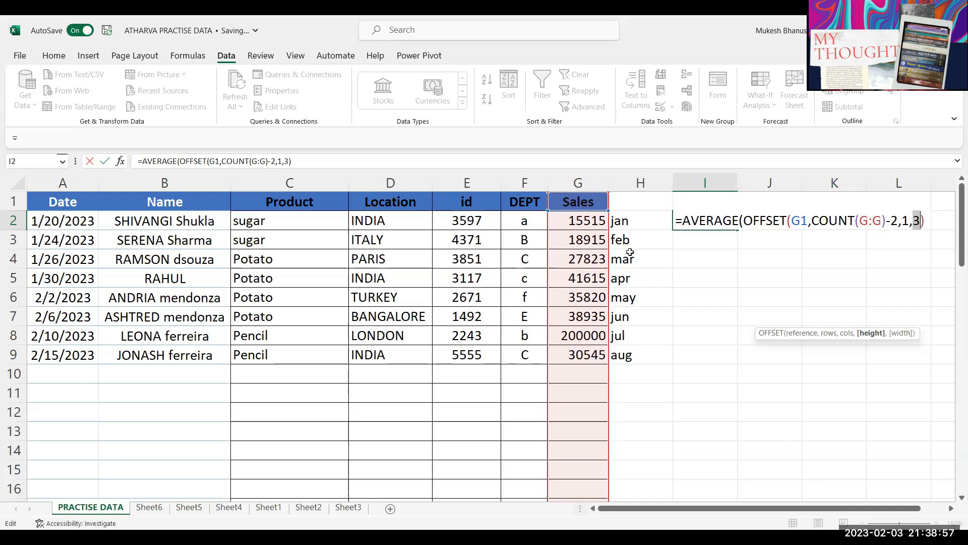
Step: Change I2's OFFSET cols argument from 1 to 0 so I2 returns 89826.7
{"action": "key", "text": "Return"}
{"action": "key", "text": "Return"}
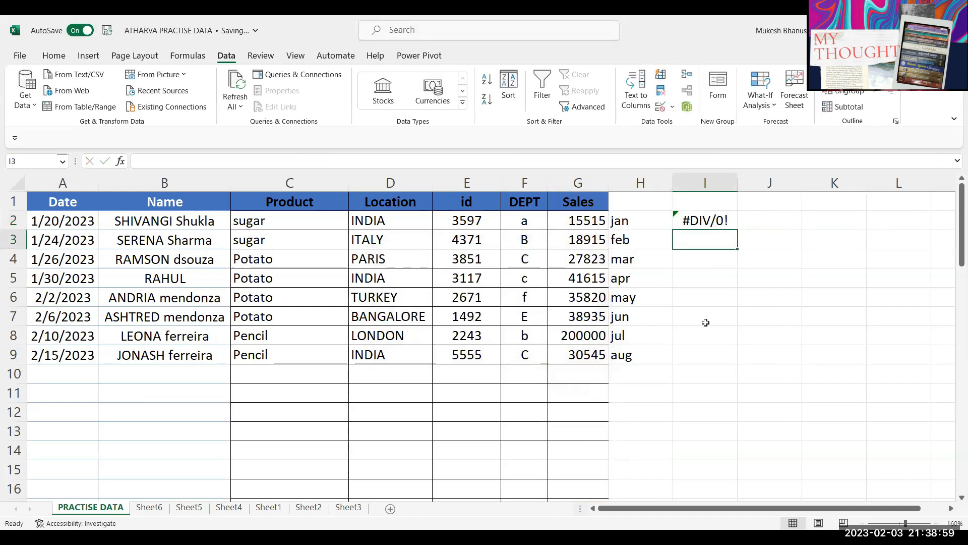
{"action": "left_click", "coordinate": [714, 223]}
{"action": "key", "text": "F2"}
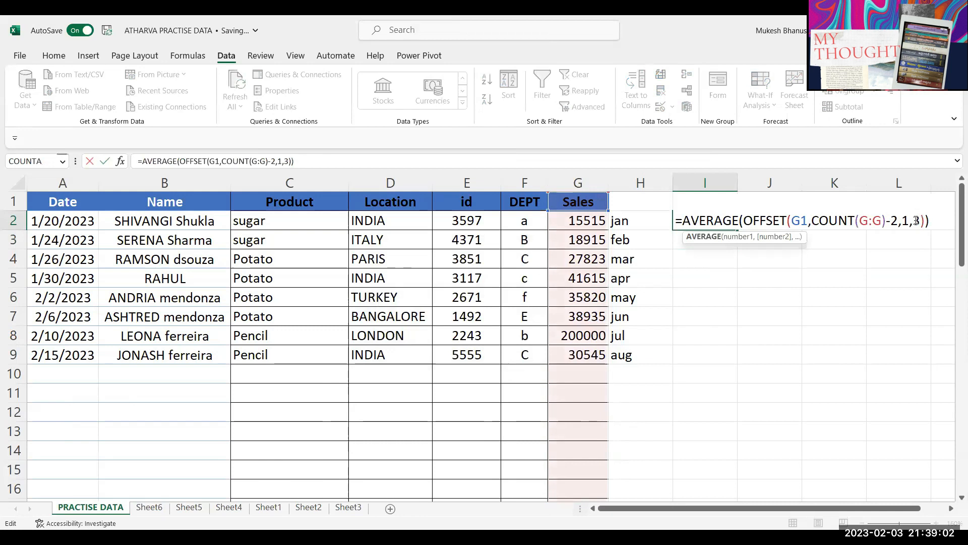
{"action": "left_click", "coordinate": [908, 220]}
{"action": "key", "text": "BackSpace"}
{"action": "type", "text": "0"}
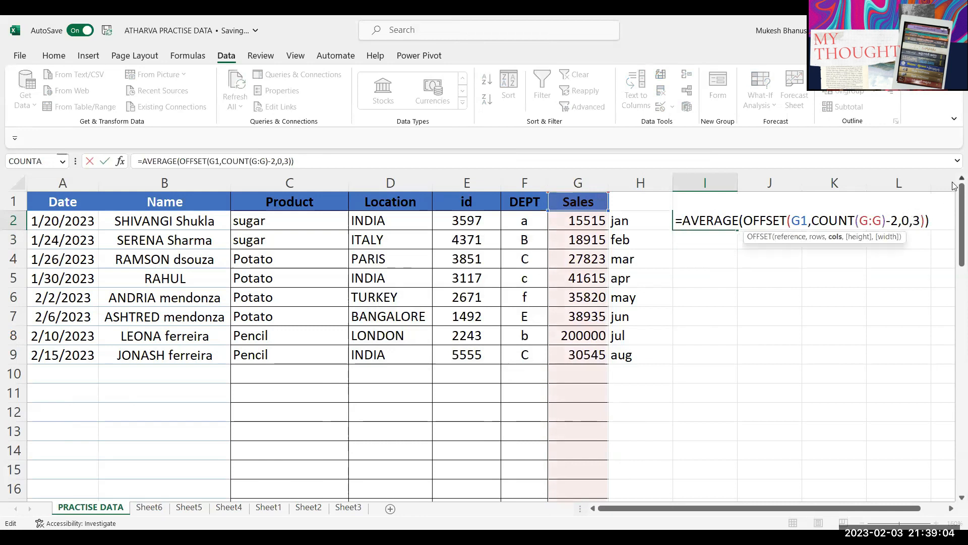
{"action": "key", "text": "Return"}
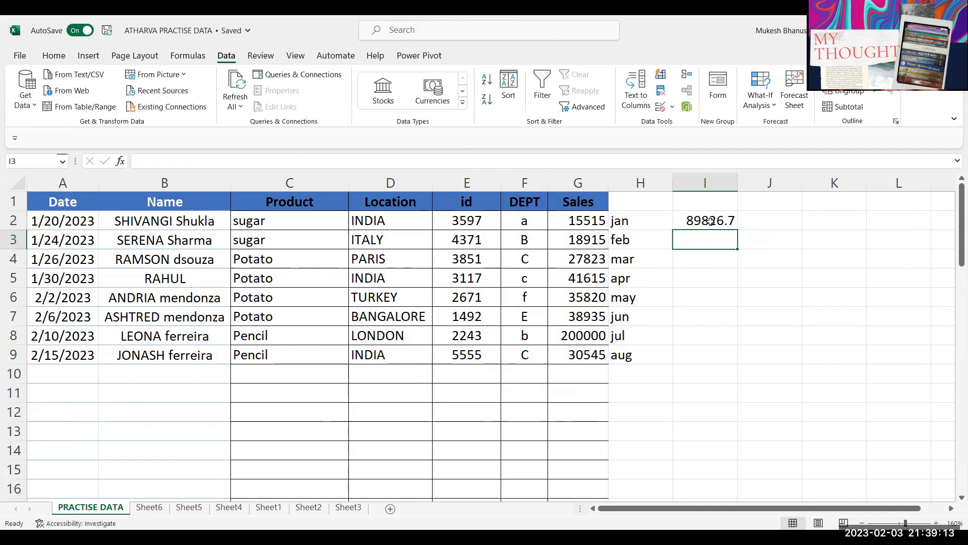
Step: Extend the last two data rows A8:G9 down into rows 10 and 11
{"action": "left_click", "coordinate": [585, 317]}
{"action": "left_click_drag", "start_coordinate": [587, 332], "coordinate": [585, 354]}
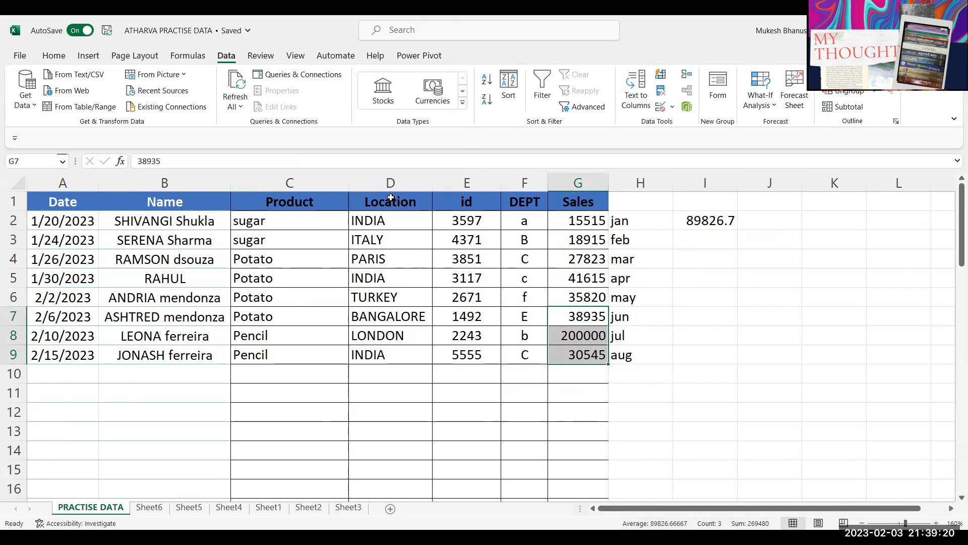
{"action": "left_click_drag", "start_coordinate": [75, 345], "coordinate": [603, 399]}
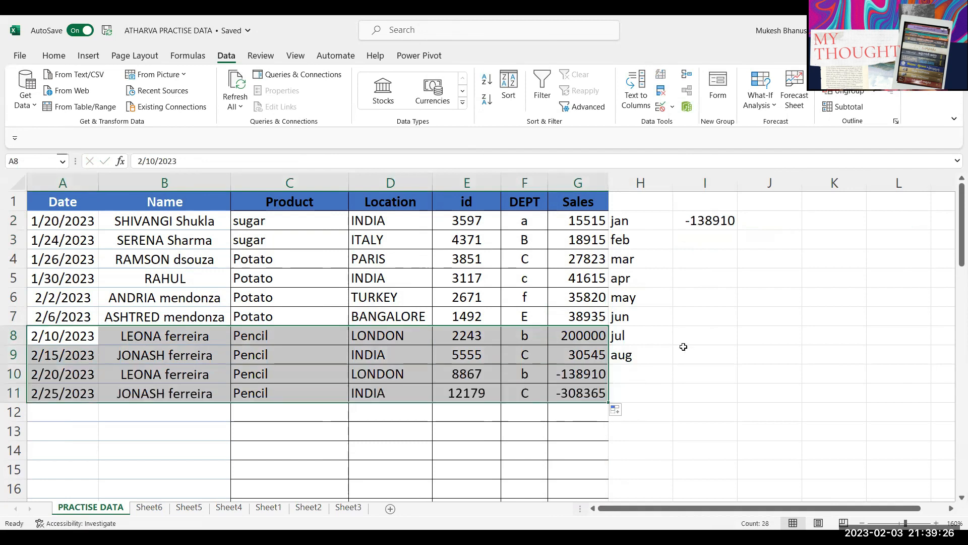
{"action": "left_click", "coordinate": [682, 349]}
Step: Enter sales of 5000 and 10000 in G10:G11 and compare G9:G11 with I2
{"action": "left_click", "coordinate": [574, 374]}
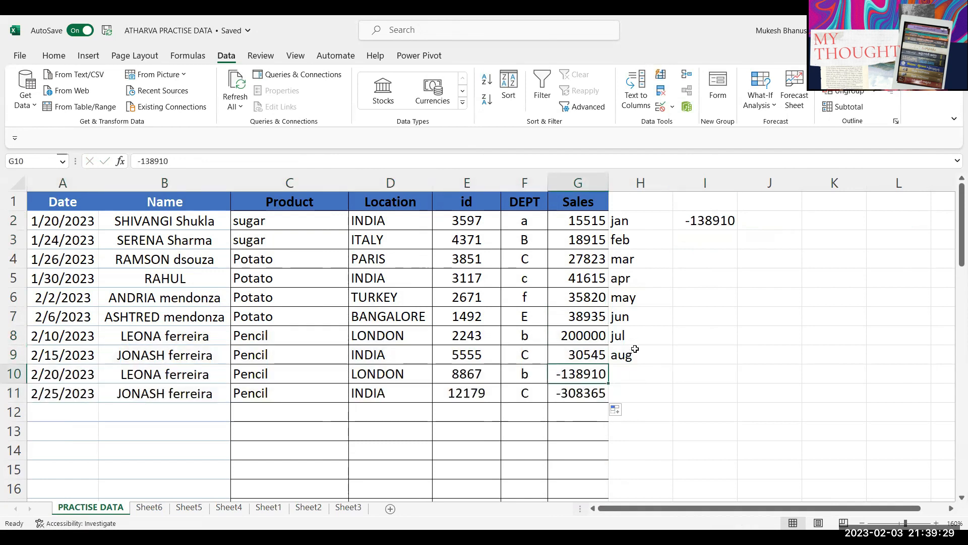
{"action": "type", "text": "5000"}
{"action": "key", "text": "Return"}
{"action": "type", "text": "10000"}
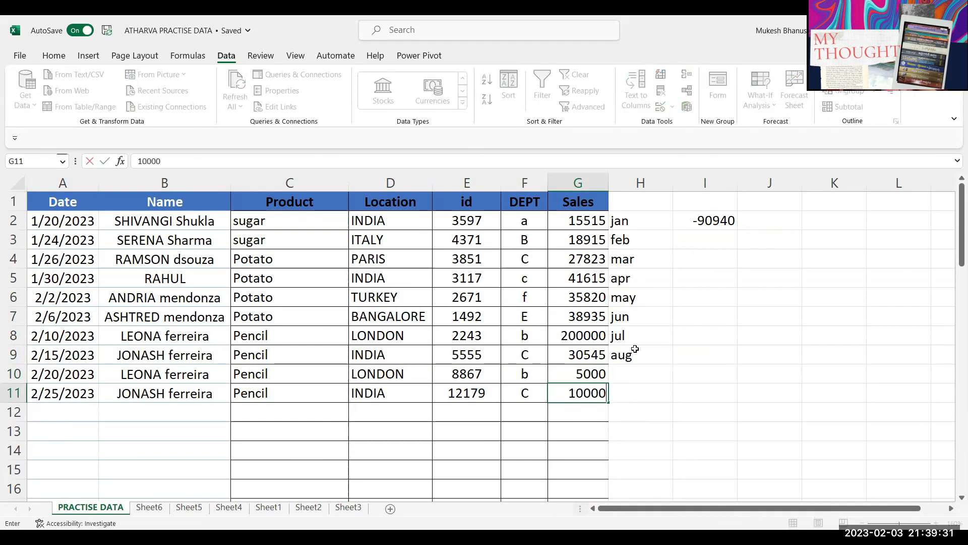
{"action": "key", "text": "Return"}
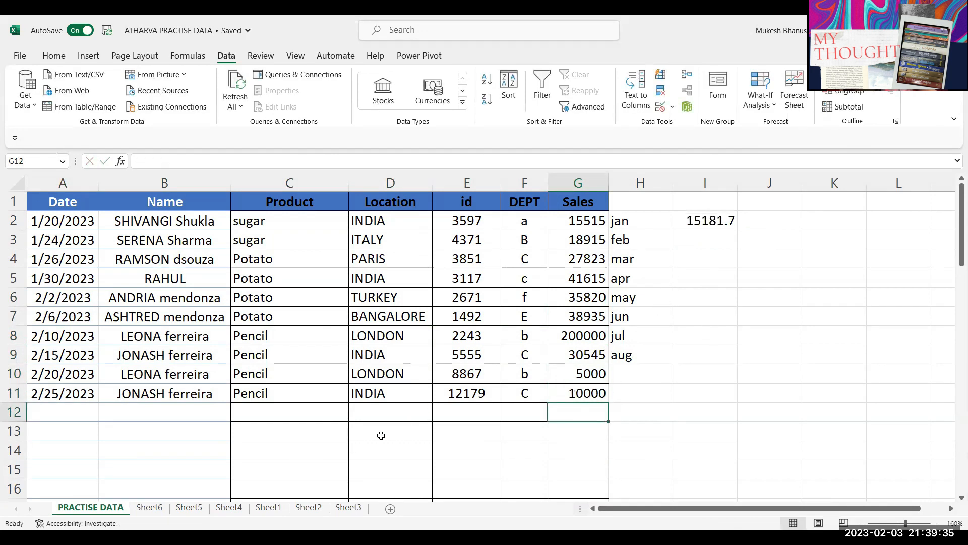
{"action": "left_click_drag", "start_coordinate": [572, 356], "coordinate": [590, 397]}
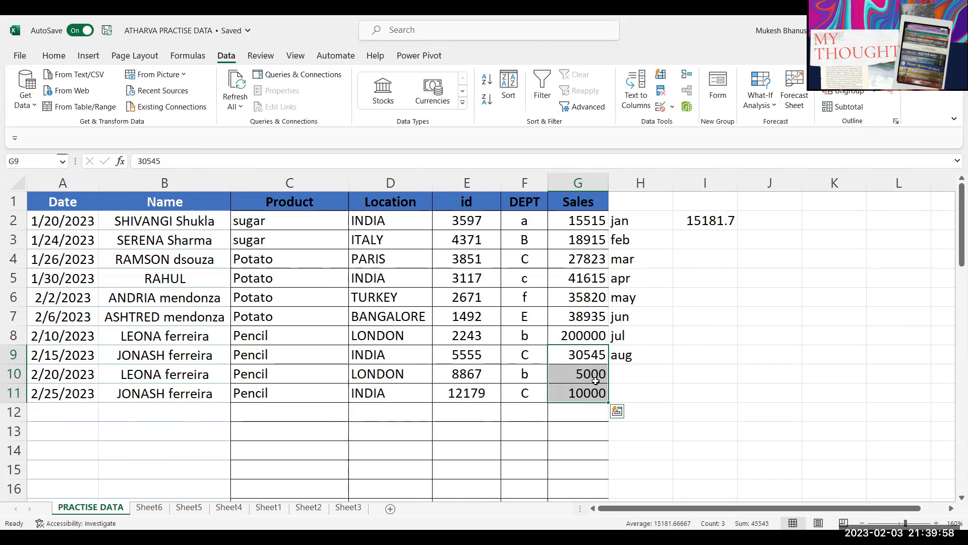
Step: Continue the month labels so H10:H11 read sep and oct
{"action": "left_click", "coordinate": [628, 357]}
{"action": "left_click_drag", "start_coordinate": [673, 364], "coordinate": [676, 390]}
{"action": "left_click", "coordinate": [704, 336]}
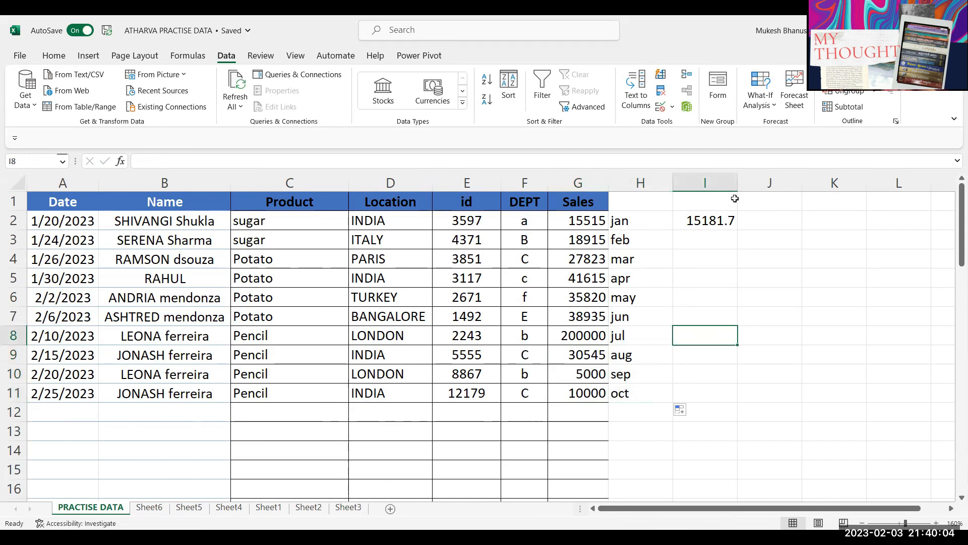
Step: Type the header 'month' into I1, correcting the misspelling
{"action": "left_click", "coordinate": [761, 202]}
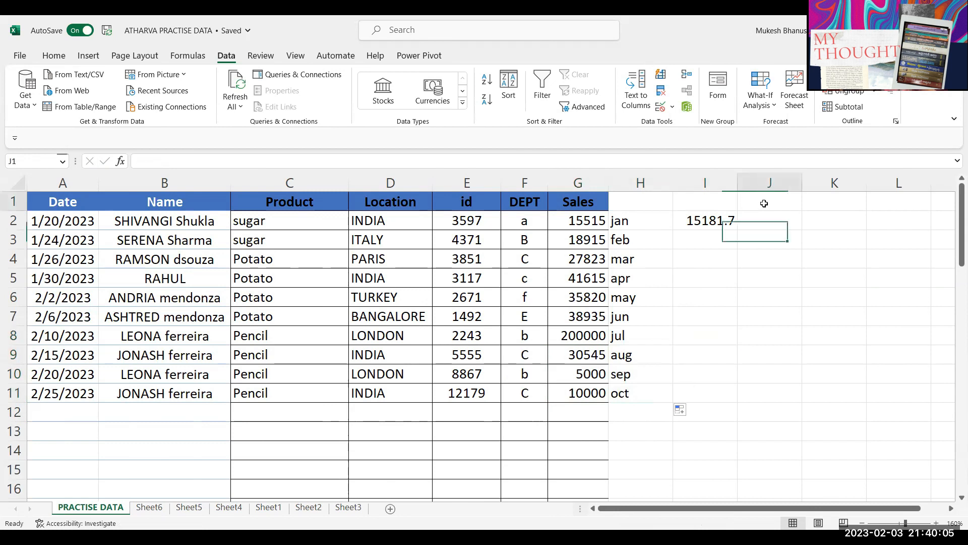
{"action": "left_click", "coordinate": [711, 200]}
{"action": "type", "text": "momnth"}
{"action": "key", "text": "BackSpace"}
{"action": "key", "text": "BackSpace"}
{"action": "key", "text": "BackSpace"}
{"action": "key", "text": "BackSpace"}
{"action": "type", "text": "nth"}
{"action": "key", "text": "Return"}
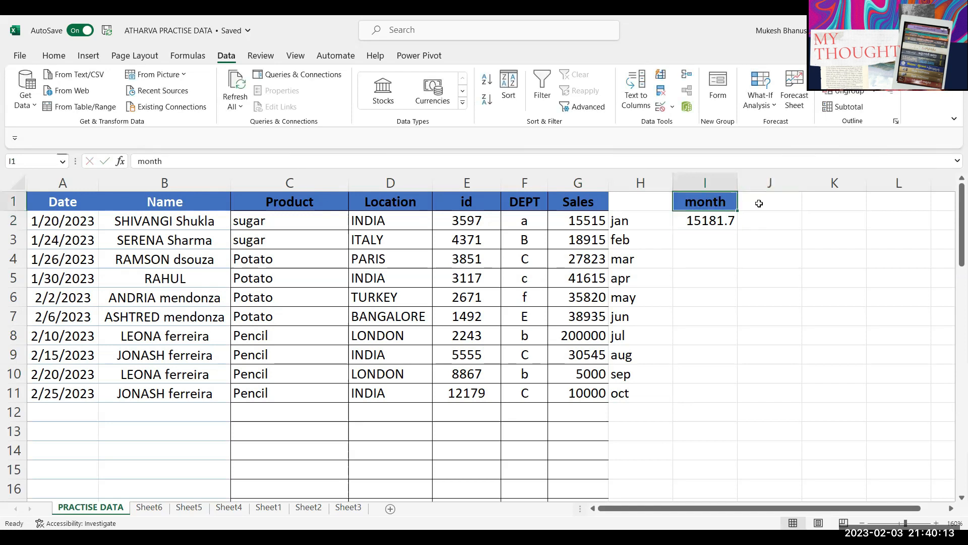
Step: Enter may in J1, then change it to june
{"action": "left_click", "coordinate": [773, 202]}
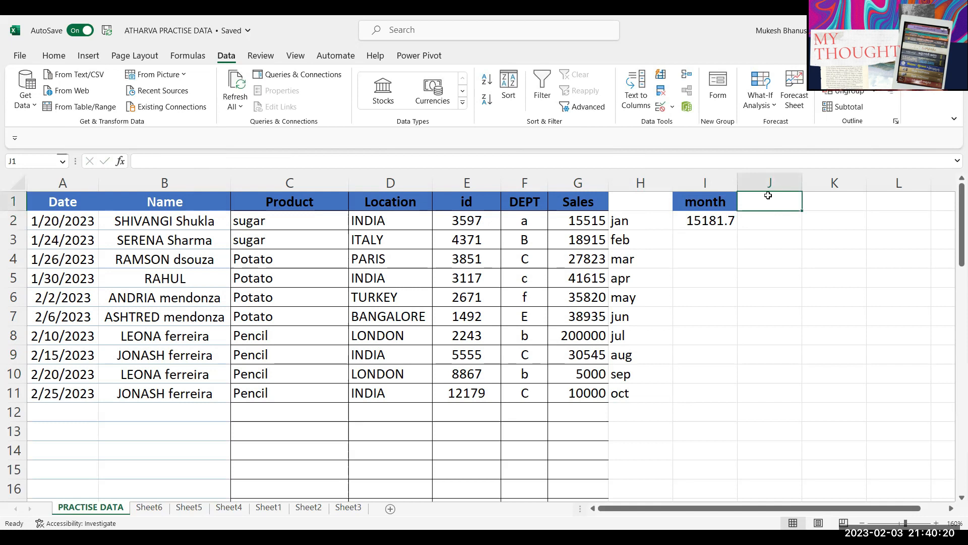
{"action": "type", "text": "may"}
{"action": "key", "text": "Return"}
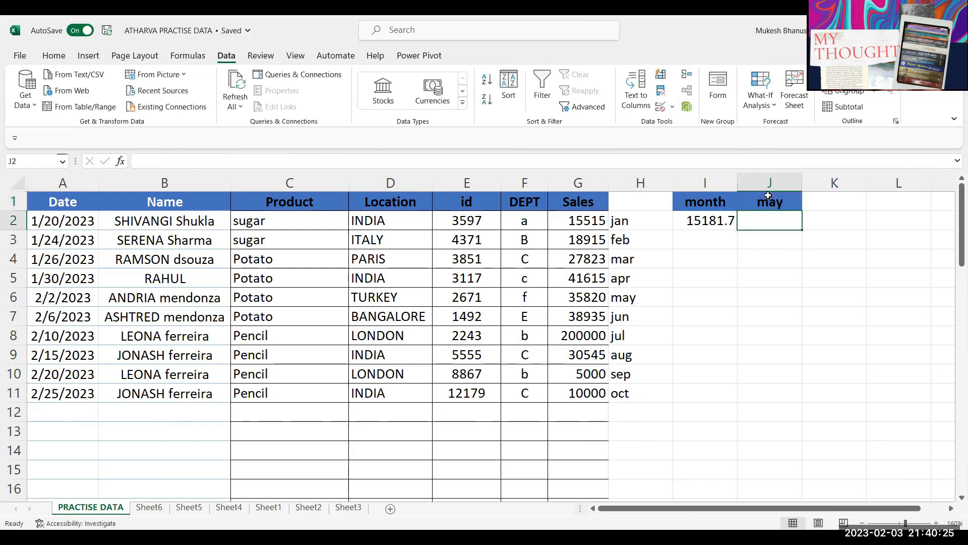
{"action": "left_click", "coordinate": [768, 197]}
{"action": "type", "text": "june"}
{"action": "key", "text": "Return"}
Step: Compare I2's average with the June to August sales values
{"action": "left_click", "coordinate": [729, 217]}
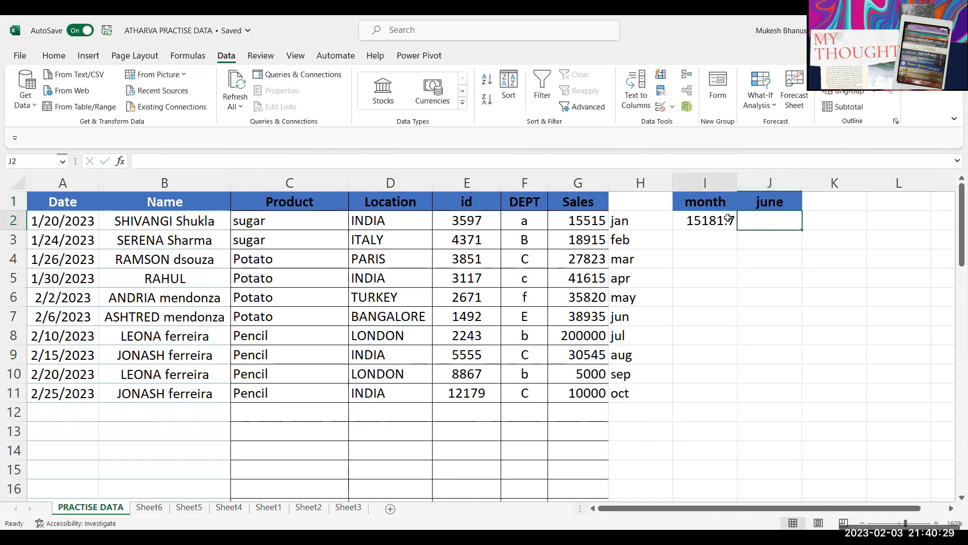
{"action": "left_click", "coordinate": [774, 203]}
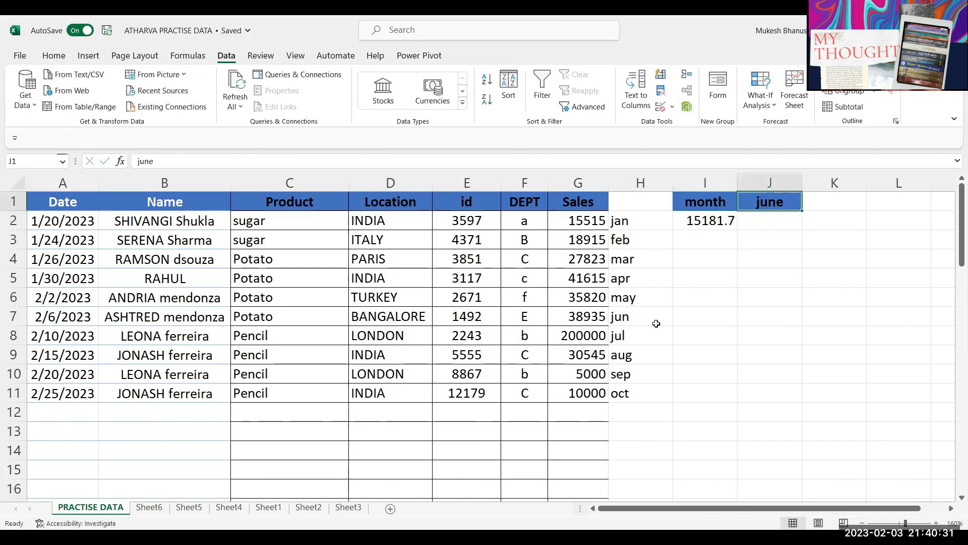
{"action": "left_click", "coordinate": [623, 316]}
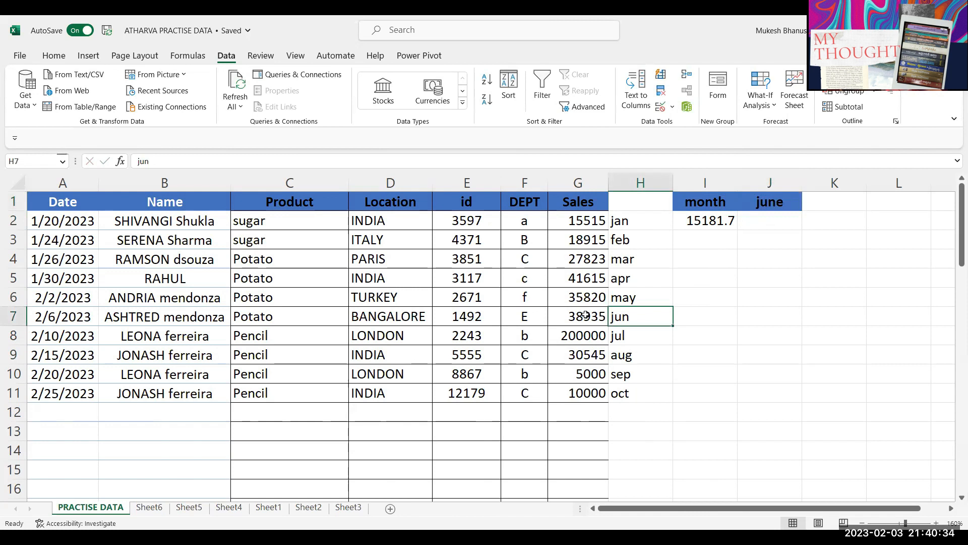
{"action": "left_click", "coordinate": [596, 319]}
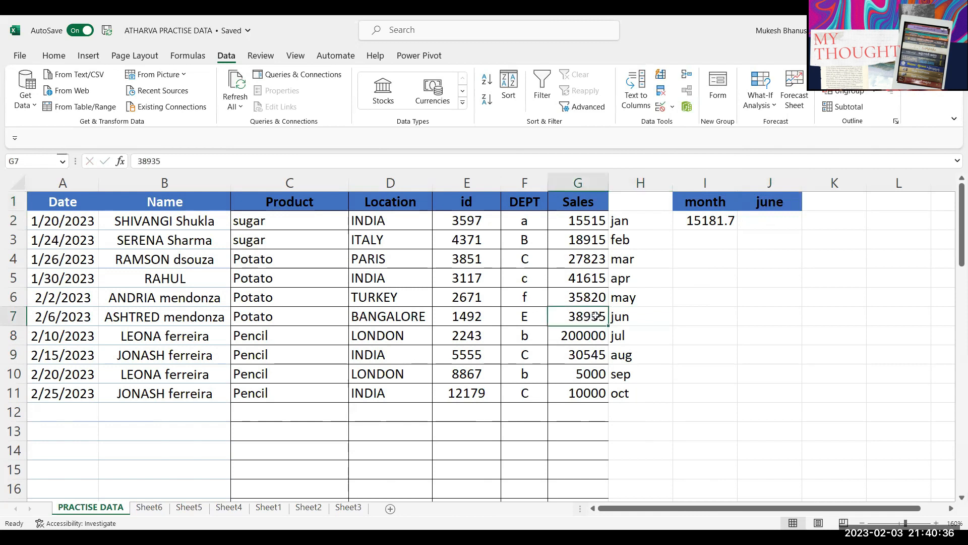
{"action": "left_click_drag", "start_coordinate": [595, 315], "coordinate": [591, 355]}
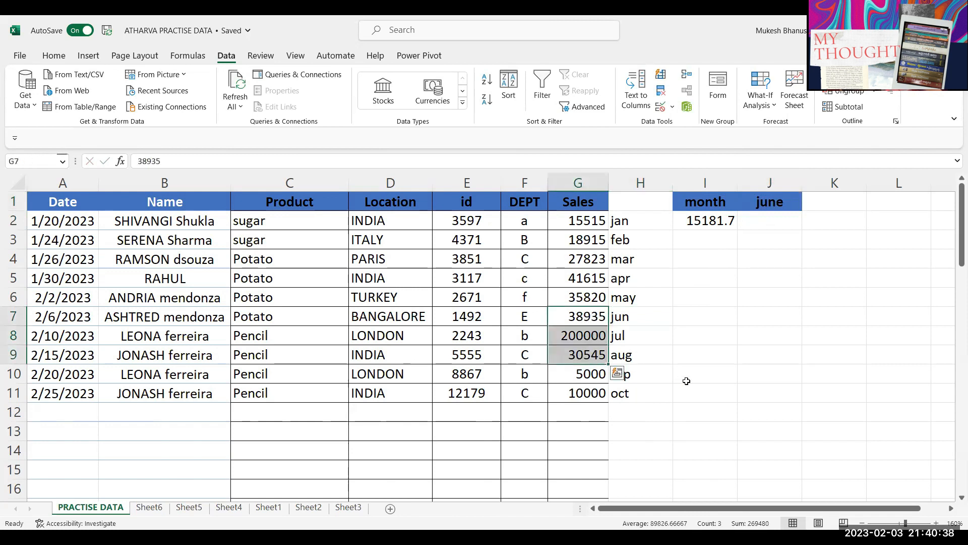
Step: Set J1 to mar and check the March to May sales average
{"action": "left_click", "coordinate": [776, 202]}
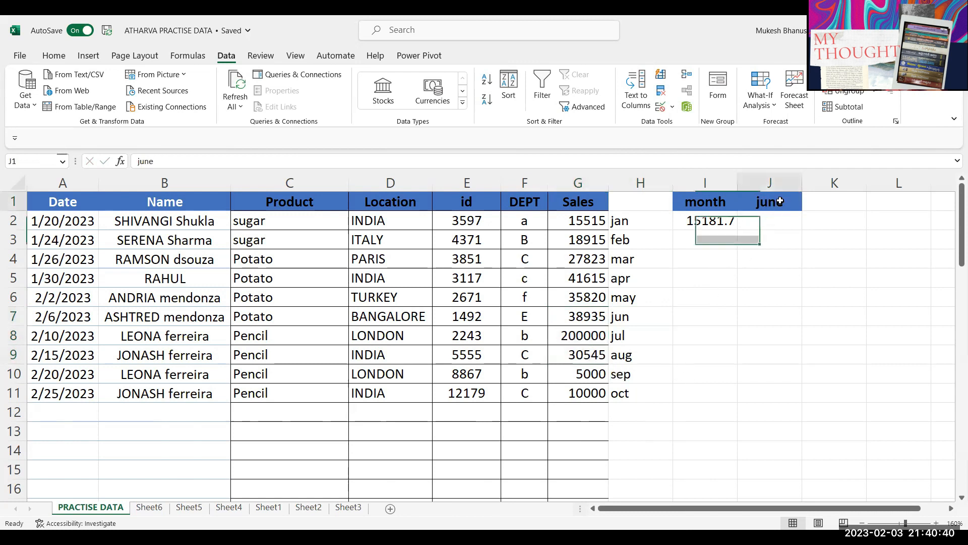
{"action": "type", "text": "mar"}
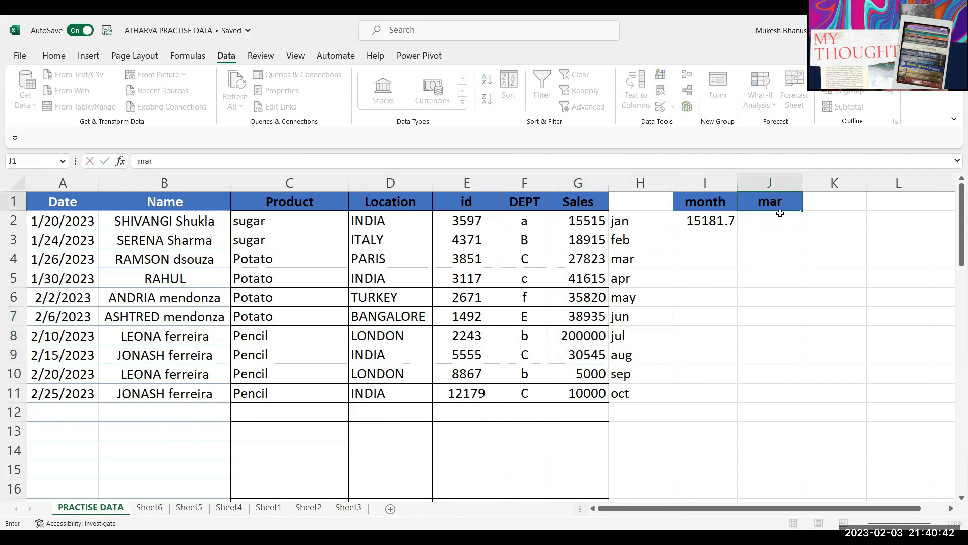
{"action": "key", "text": "Return"}
{"action": "left_click_drag", "start_coordinate": [587, 258], "coordinate": [589, 297]}
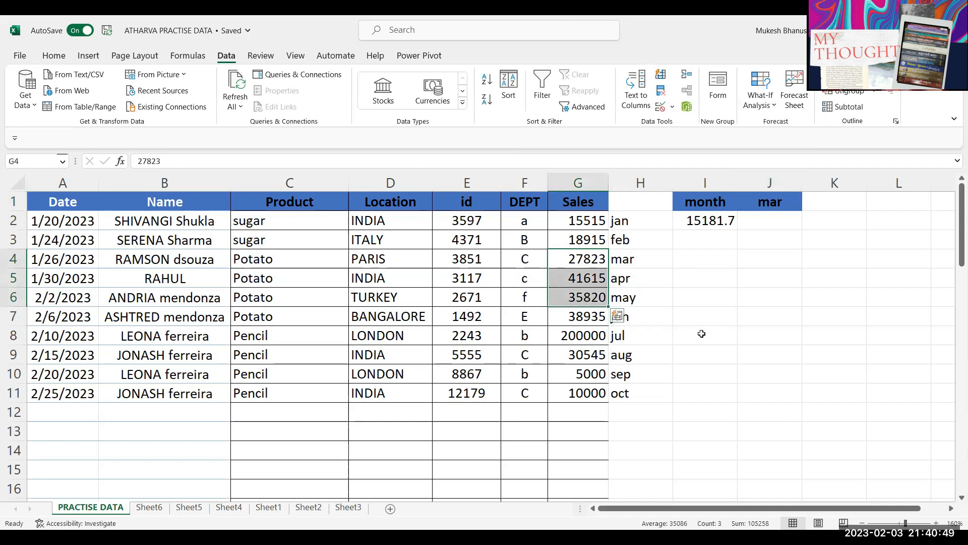
{"action": "left_click", "coordinate": [695, 286]}
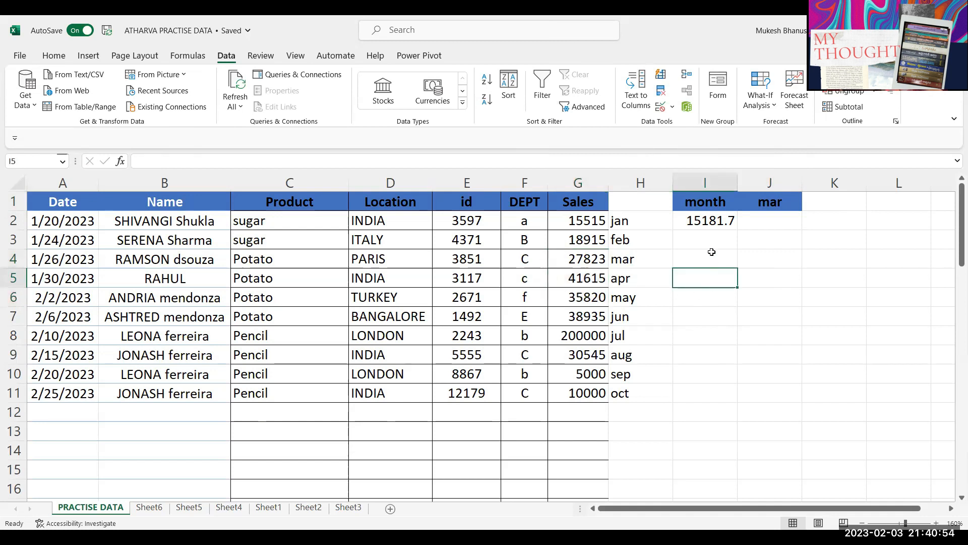
Step: Start a new I2 formula =AVERAGE(OFFSET(G1, over the old one
{"action": "double_click", "coordinate": [716, 221]}
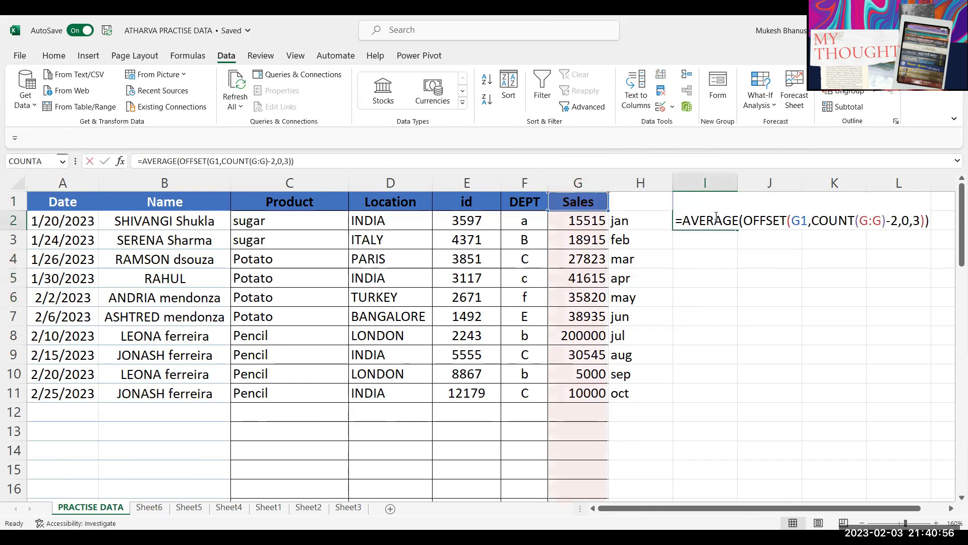
{"action": "key", "text": "Escape"}
{"action": "type", "text": "="}
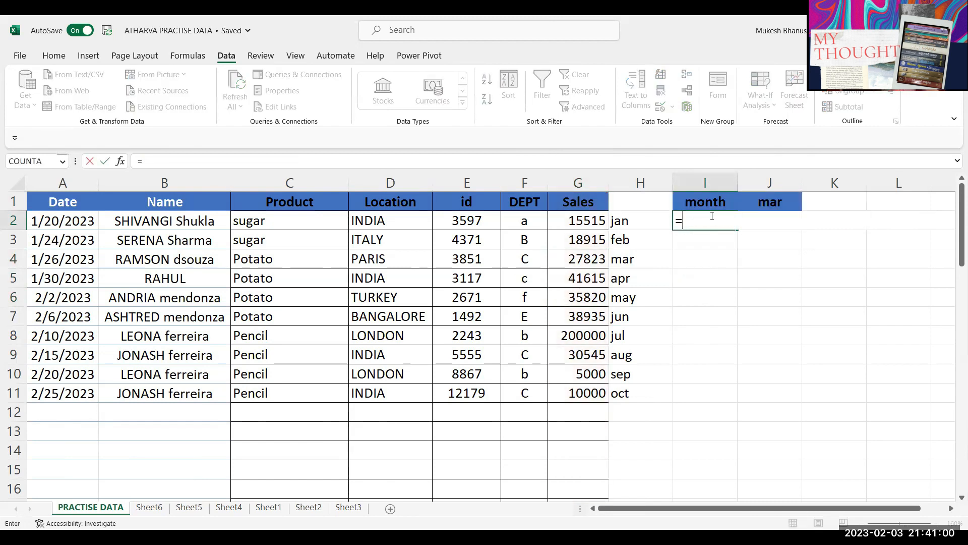
{"action": "type", "text": "avera"}
{"action": "key", "text": "Tab"}
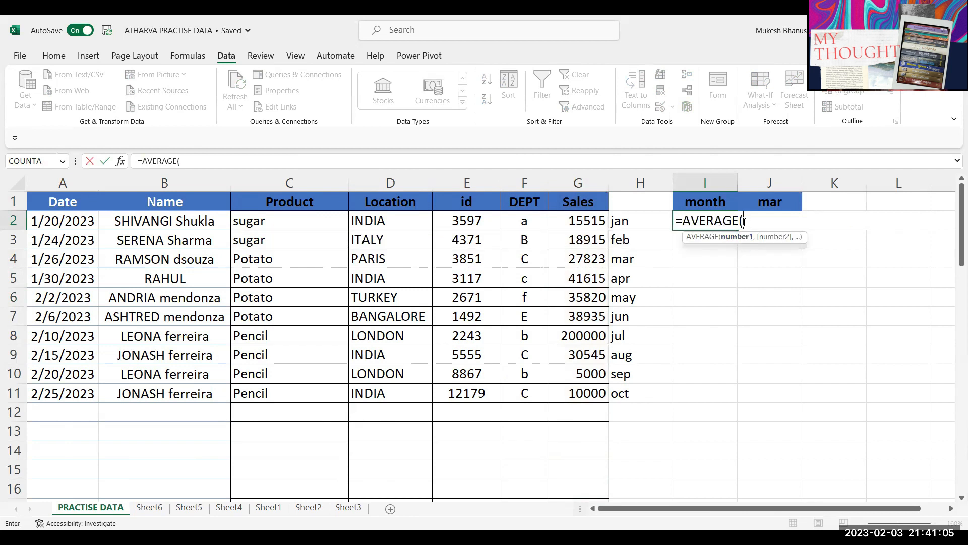
{"action": "type", "text": "off"}
{"action": "key", "text": "Tab"}
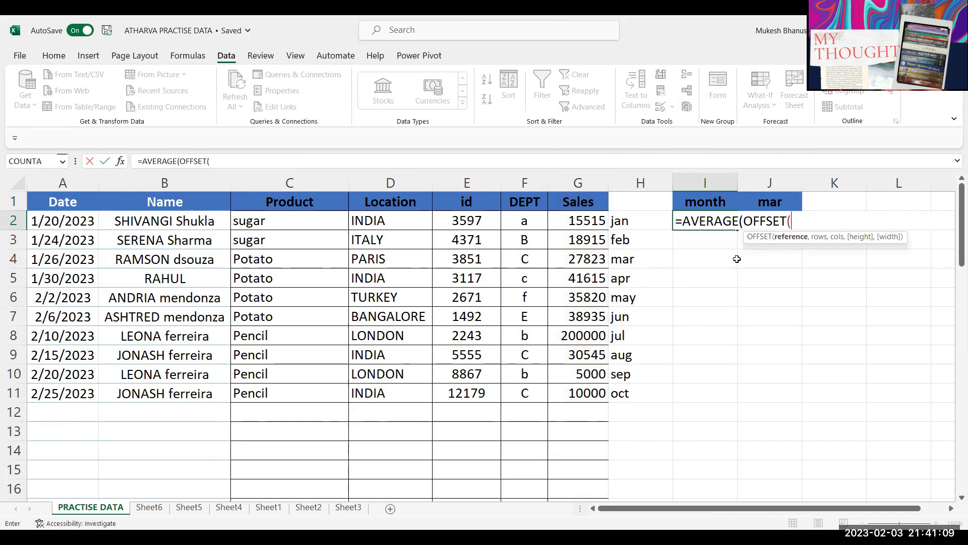
{"action": "left_click", "coordinate": [588, 202]}
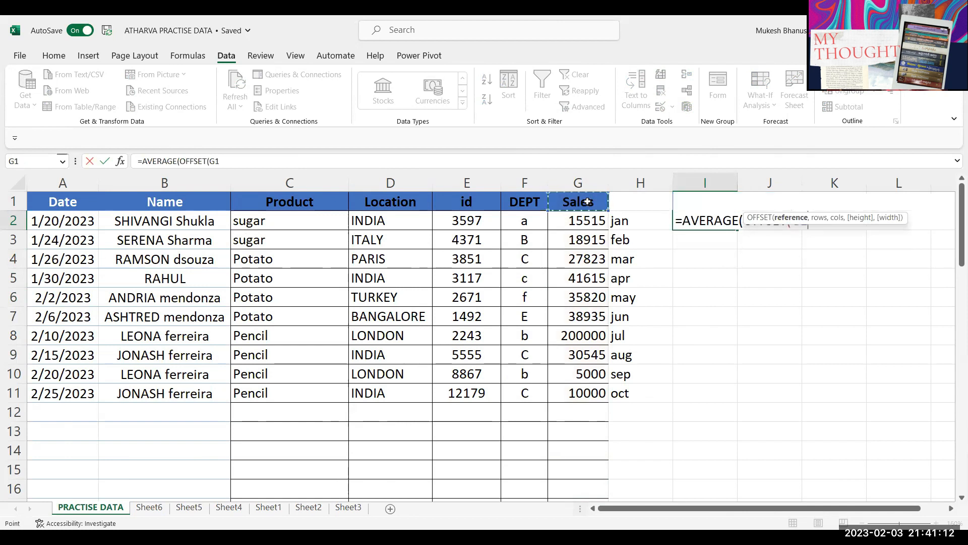
{"action": "type", "text": ","}
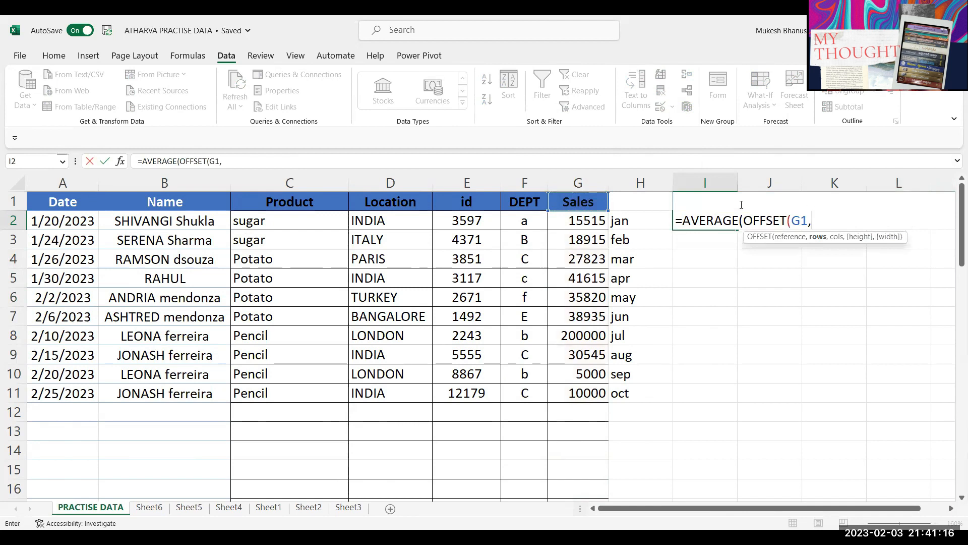
{"action": "key", "text": "BackSpace"}
{"action": "type", "text": ","}
Step: Store the unfinished formula as plain text and move it down to I3
{"action": "left_click", "coordinate": [678, 216]}
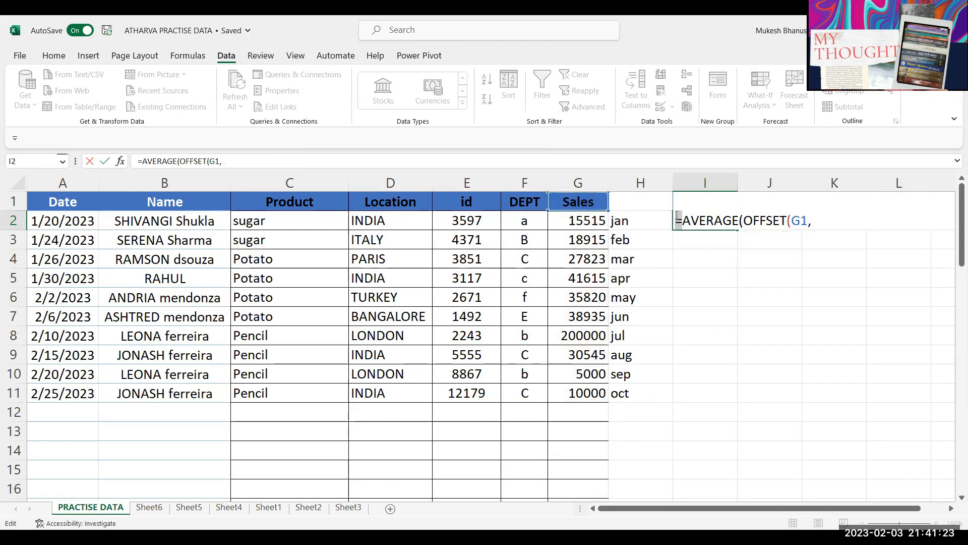
{"action": "key", "text": "BackSpace"}
{"action": "key", "text": "Return"}
{"action": "left_click_drag", "start_coordinate": [690, 221], "coordinate": [762, 251]}
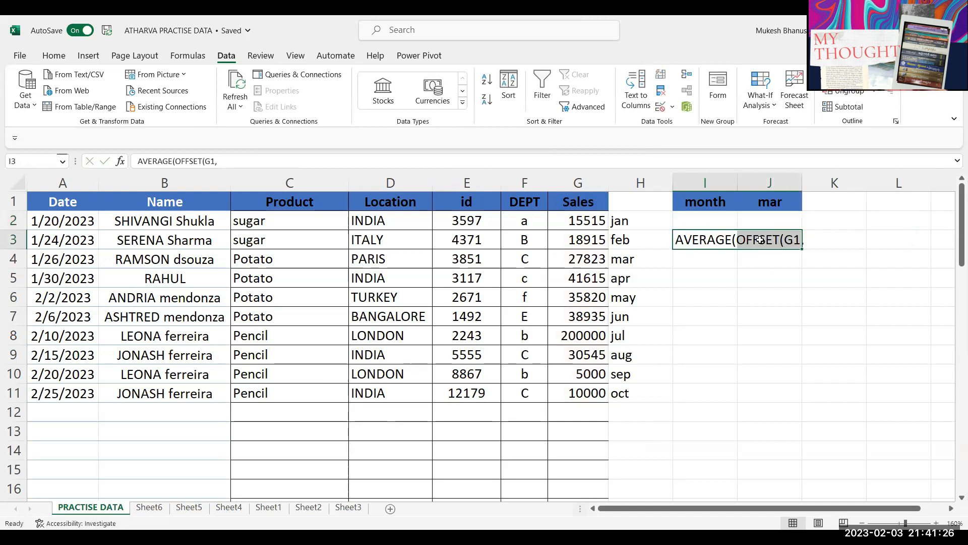
{"action": "left_click", "coordinate": [680, 238]}
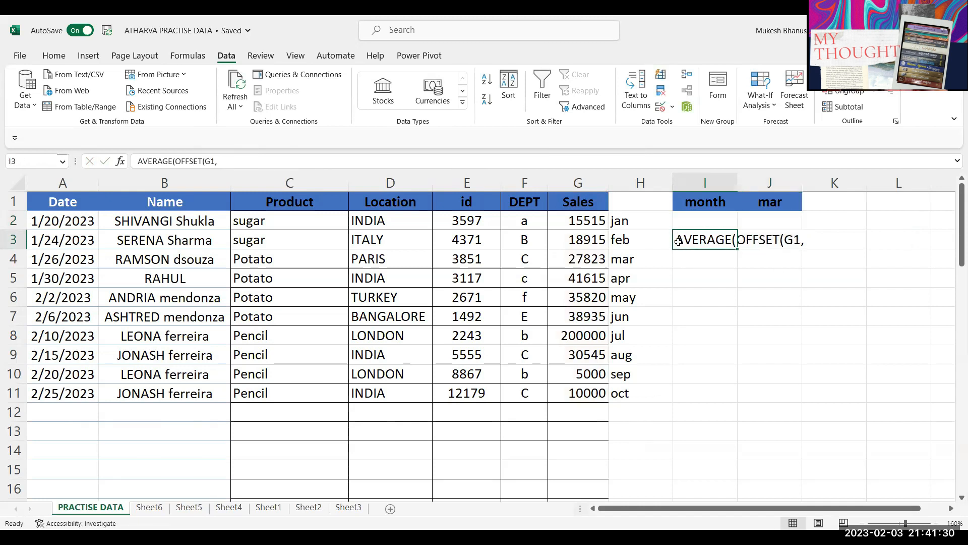
Step: Restore the equals sign in I3, add MATCH(J1,H:H,0), then replace it with 4
{"action": "double_click", "coordinate": [679, 241]}
{"action": "type", "text": "="}
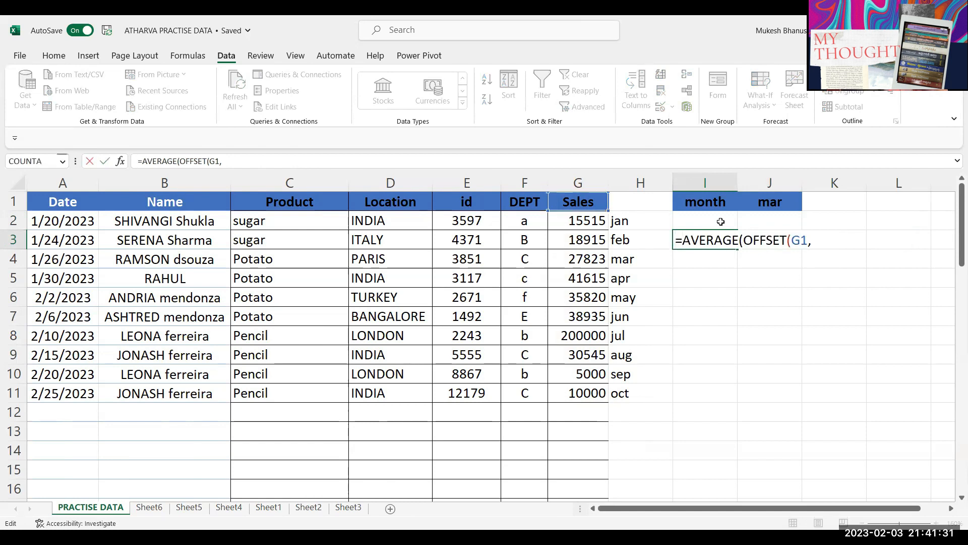
{"action": "left_click", "coordinate": [823, 243]}
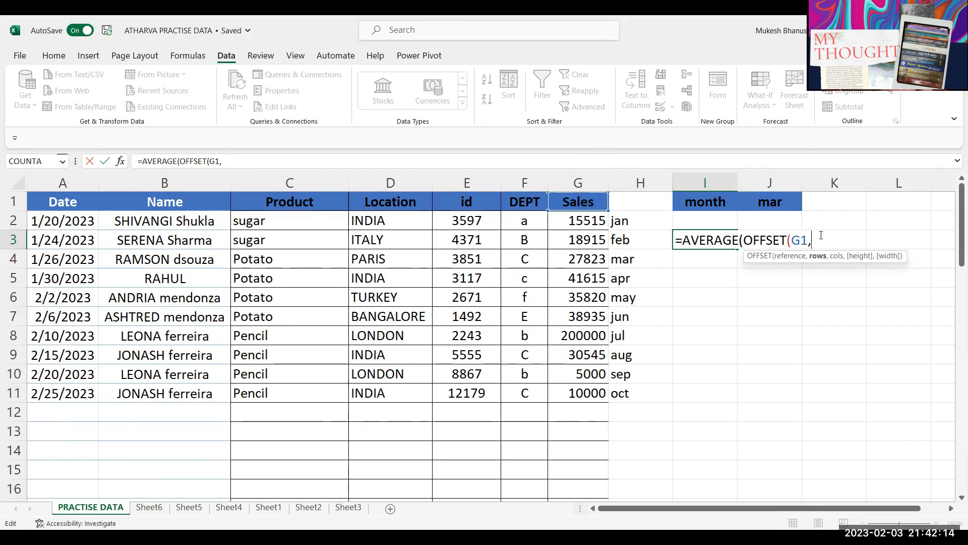
{"action": "type", "text": "MATCH("}
{"action": "left_click", "coordinate": [771, 204]}
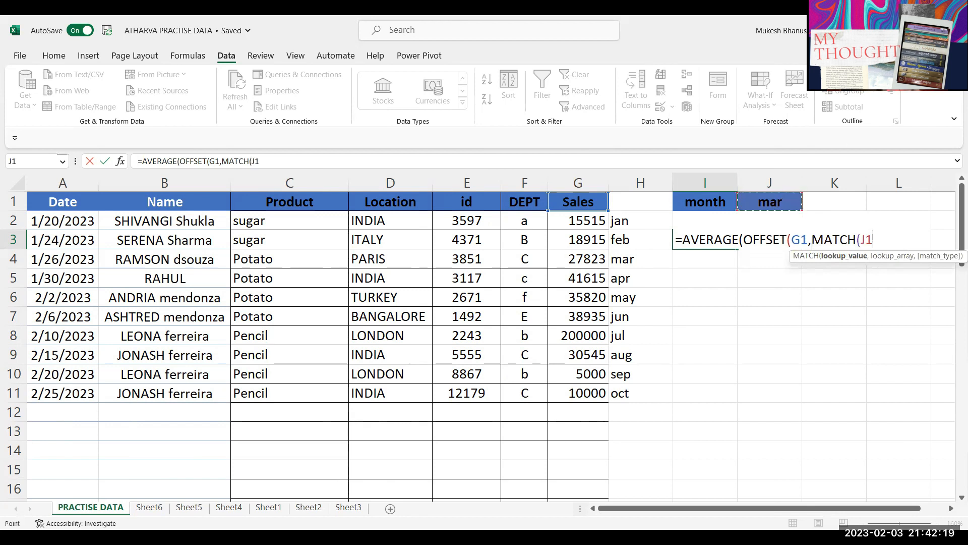
{"action": "type", "text": ","}
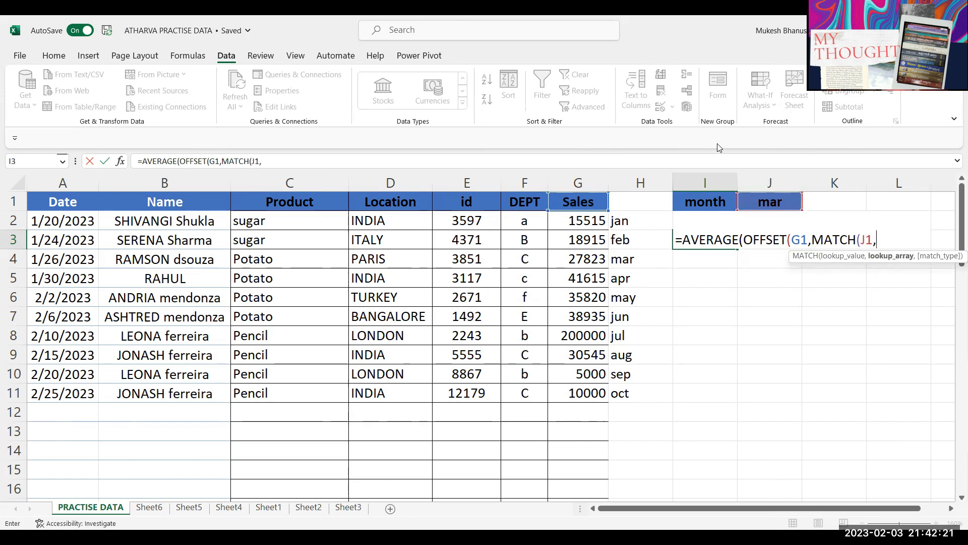
{"action": "left_click", "coordinate": [630, 182]}
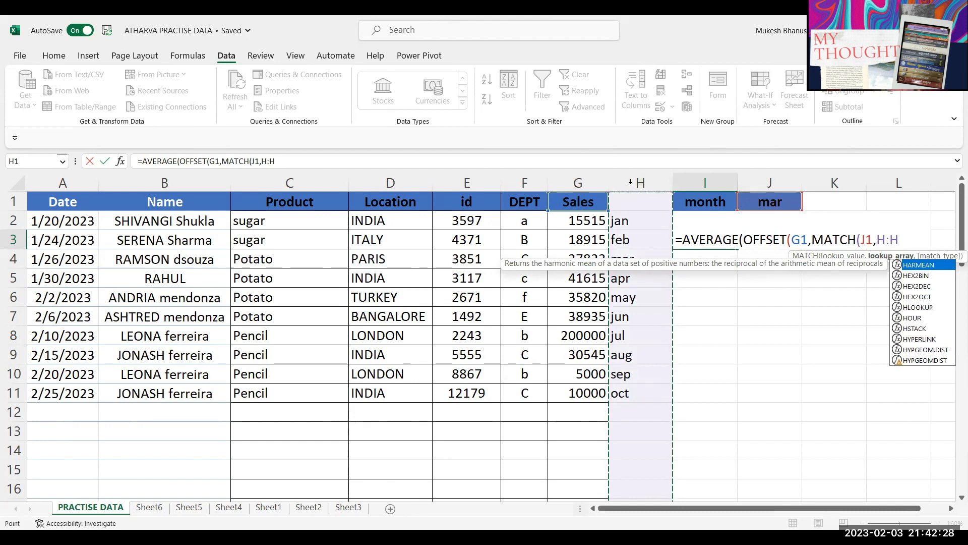
{"action": "type", "text": ",0)"}
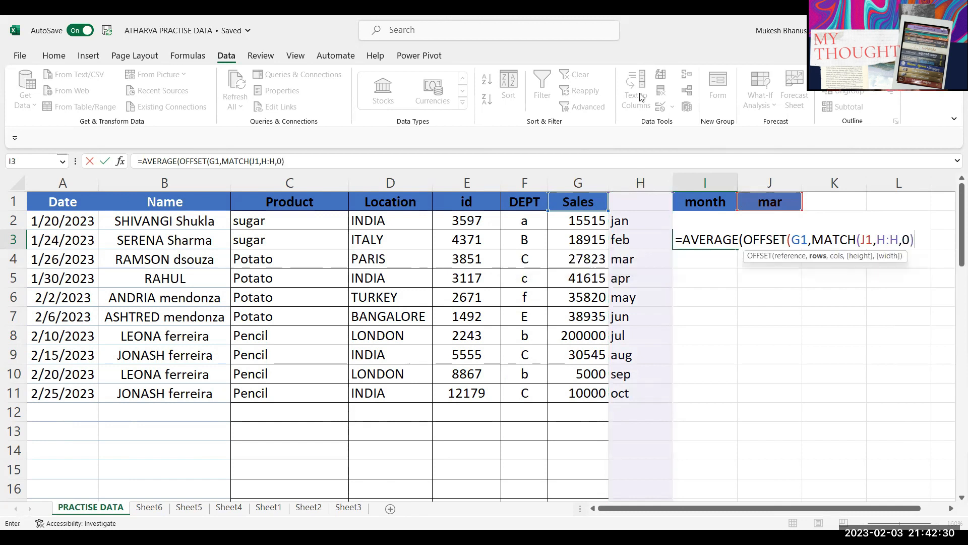
{"action": "left_click_drag", "start_coordinate": [812, 240], "coordinate": [914, 240]}
{"action": "type", "text": "4"}
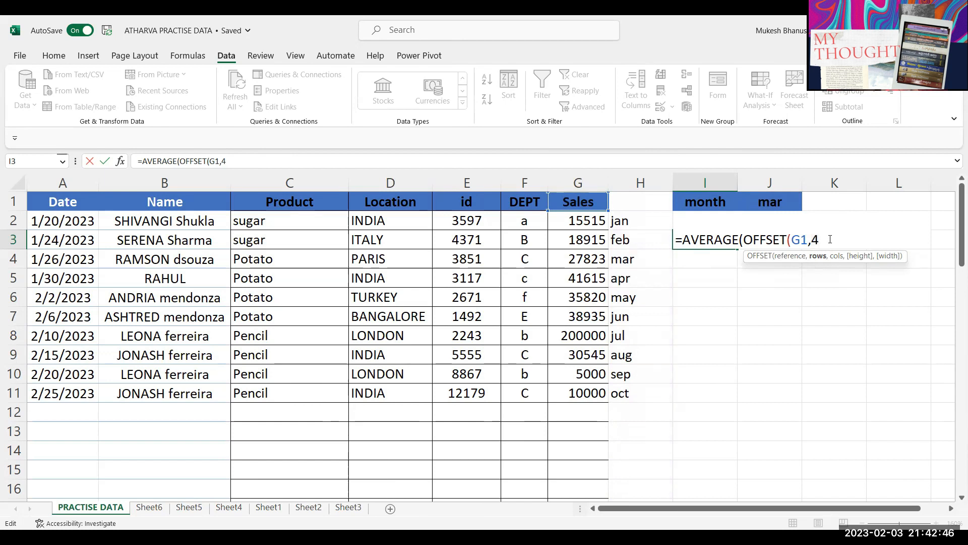
Step: Complete I3 as =AVERAGE(OFFSET(G1,4,0,3)) and confirm it matches the apr–jun average 38790
{"action": "type", "text": ",0,3"}
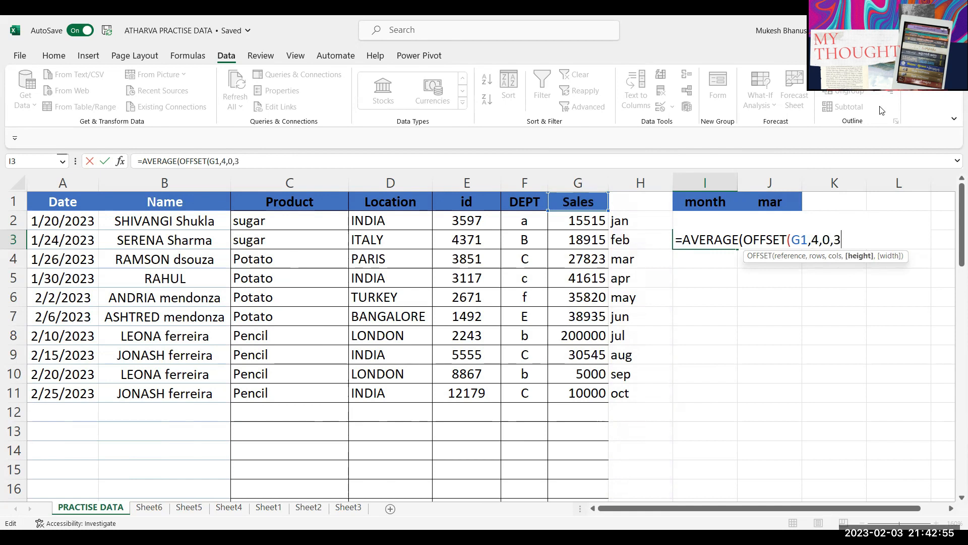
{"action": "type", "text": ")"}
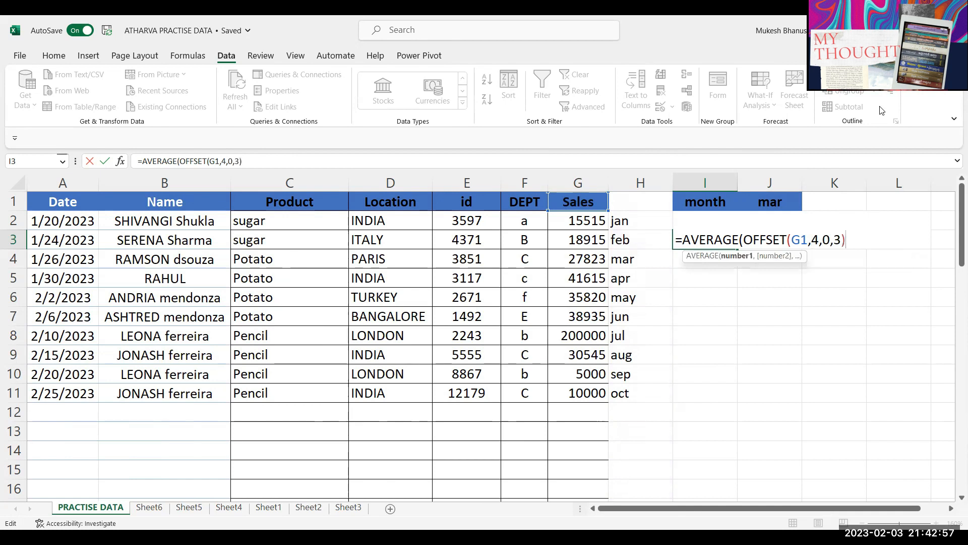
{"action": "key", "text": "Return"}
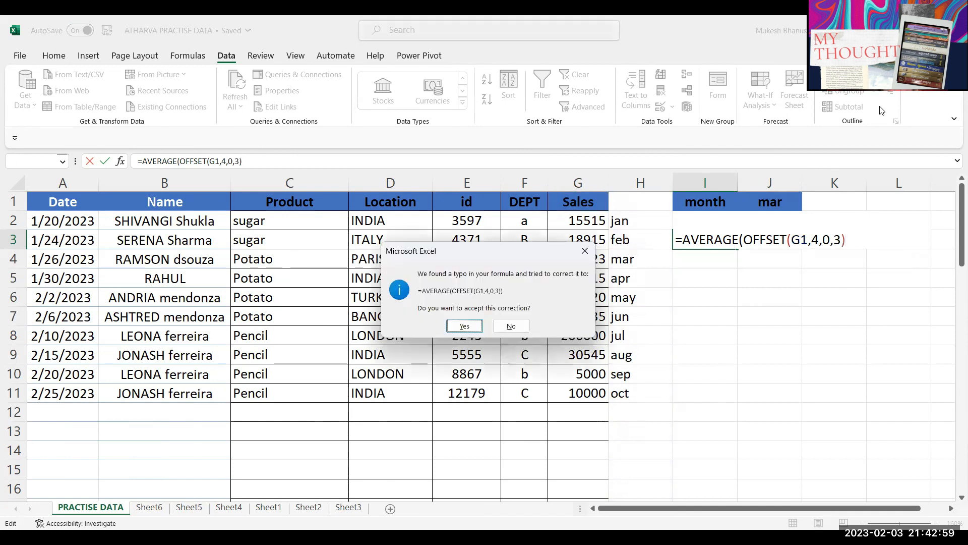
{"action": "key", "text": "Return"}
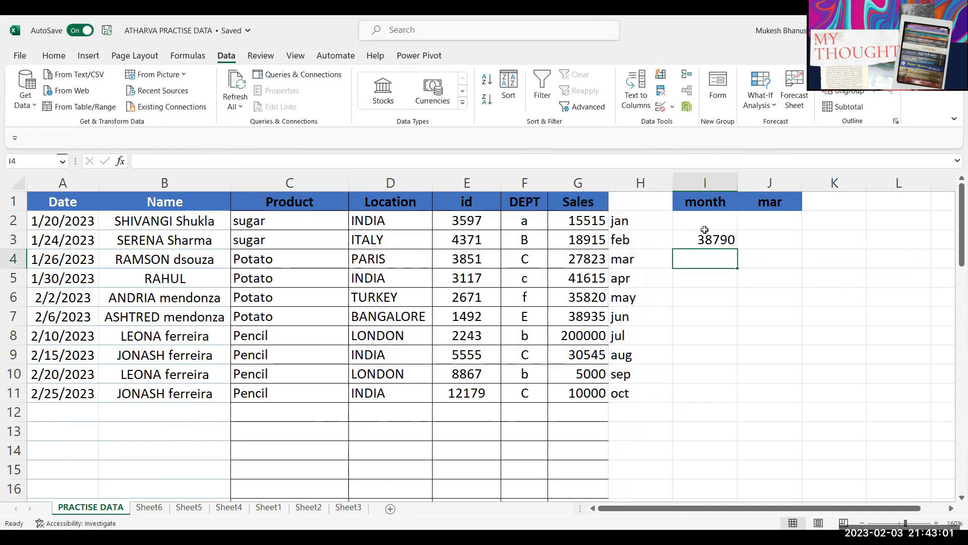
{"action": "left_click_drag", "start_coordinate": [599, 261], "coordinate": [587, 297]}
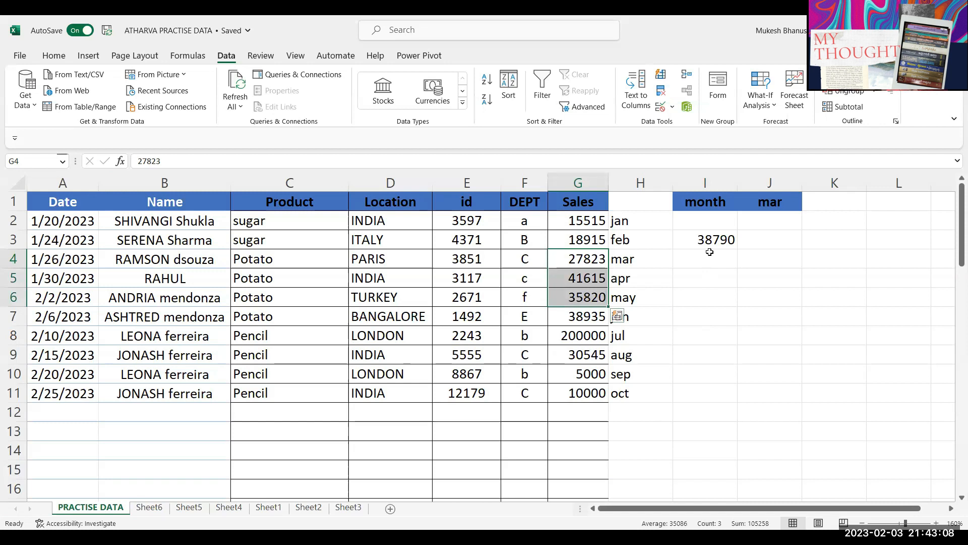
{"action": "left_click", "coordinate": [628, 266]}
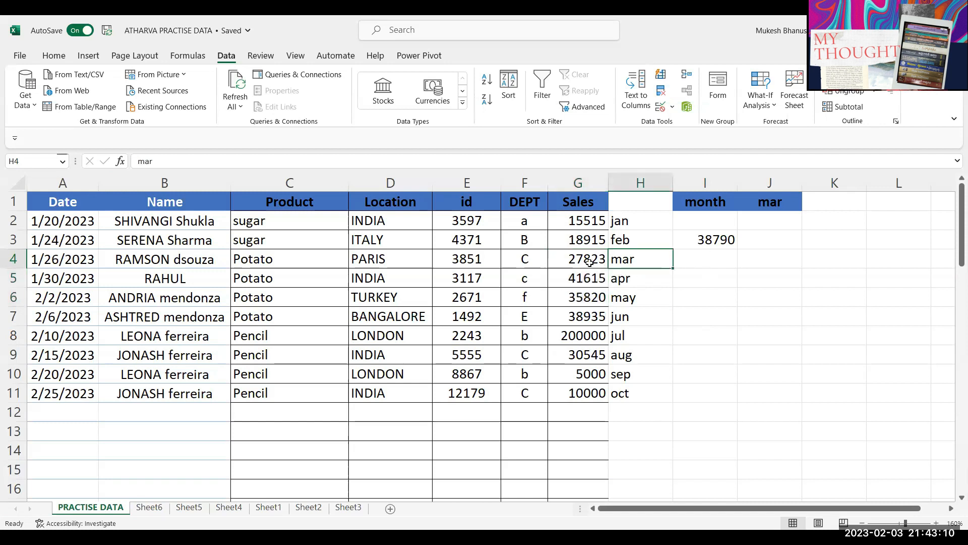
{"action": "left_click_drag", "start_coordinate": [587, 285], "coordinate": [581, 318]}
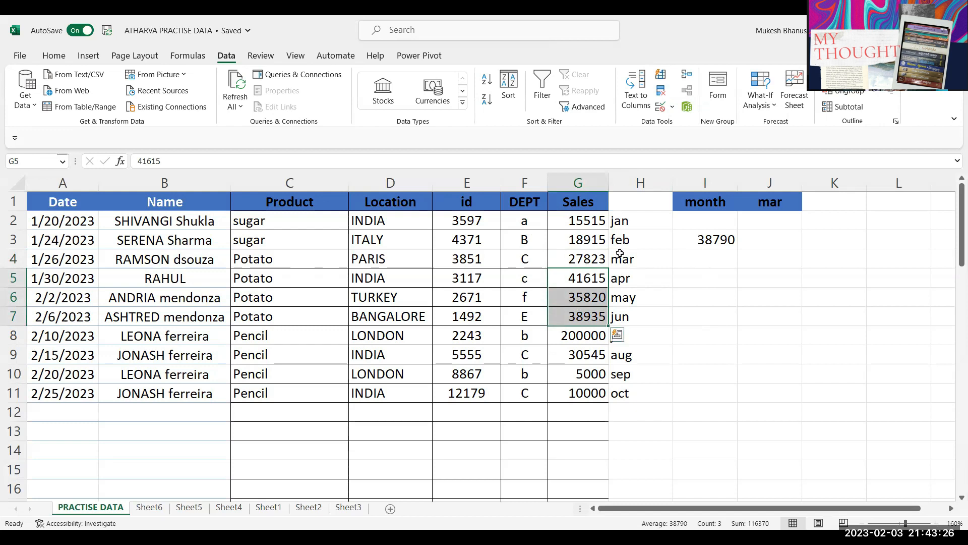
{"action": "left_click", "coordinate": [737, 244]}
Step: Replace I3's fixed row offset 4 with MATCH(J1,H:H,0)-1 so J1's month drives it
{"action": "double_click", "coordinate": [736, 242]}
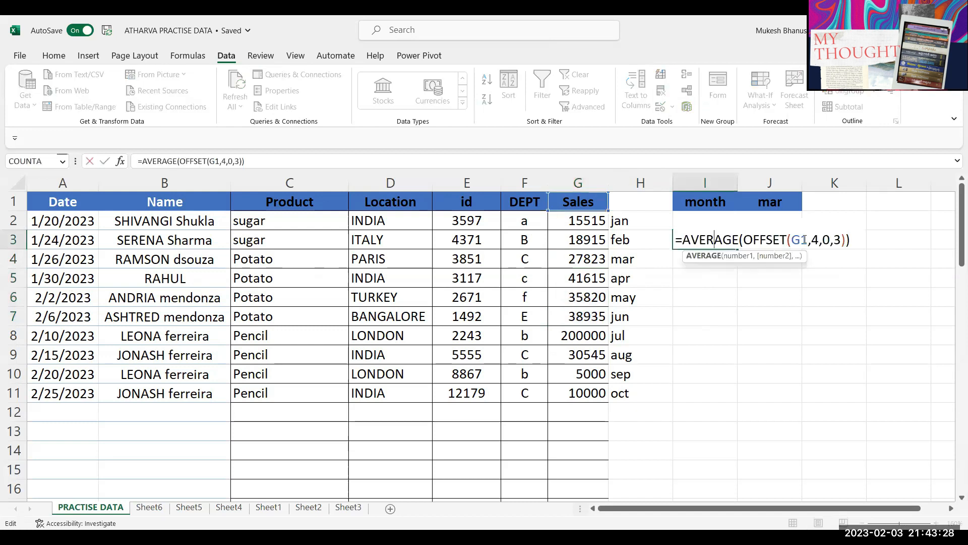
{"action": "left_click", "coordinate": [804, 240]}
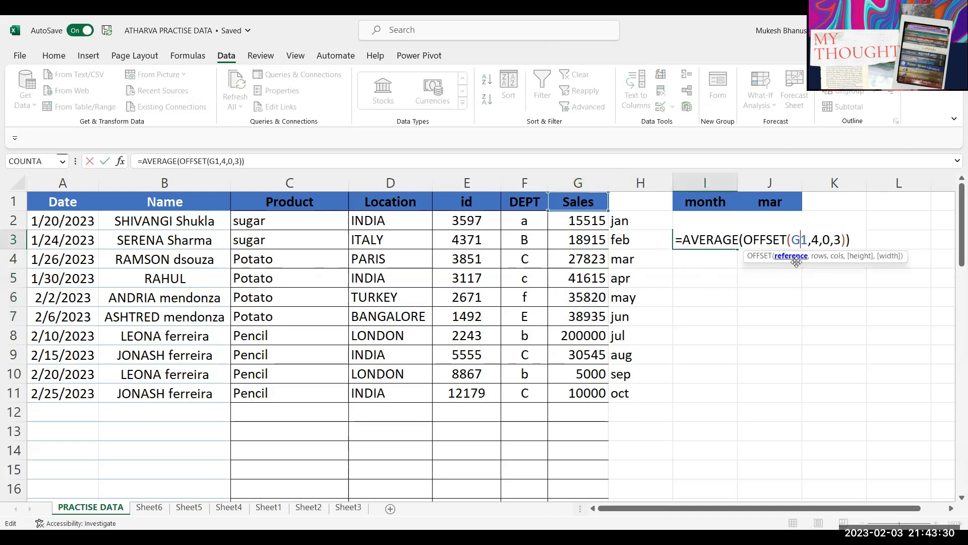
{"action": "left_click", "coordinate": [812, 239]}
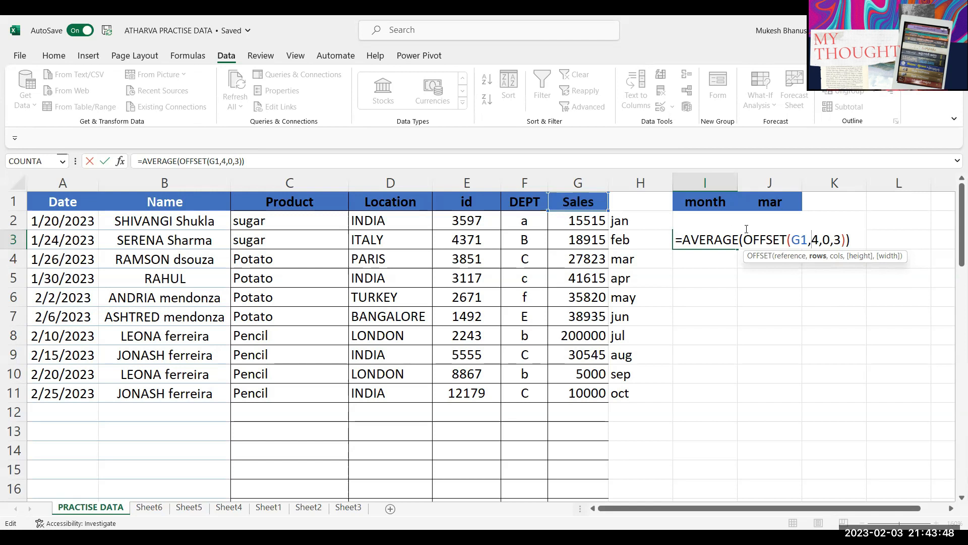
{"action": "key", "text": "BackSpace"}
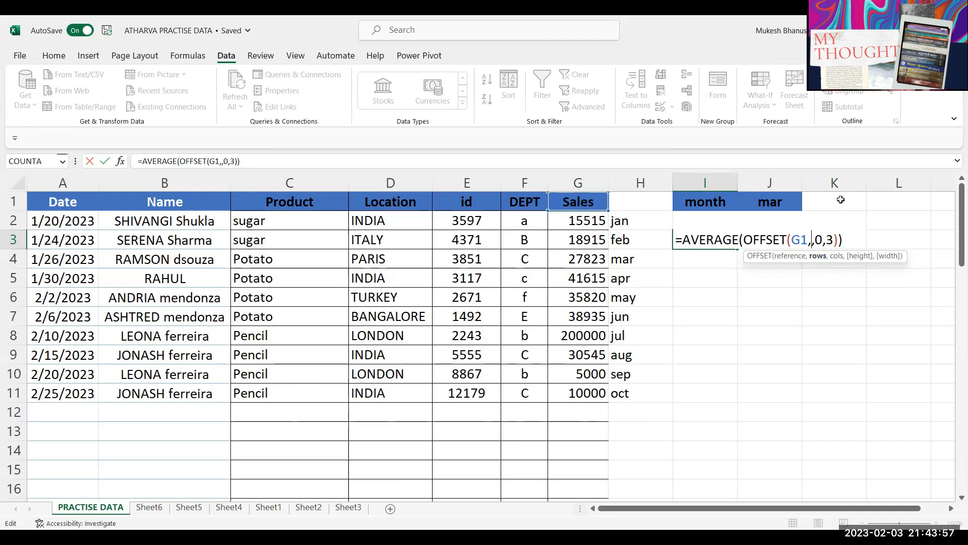
{"action": "type", "text": "MATCH("}
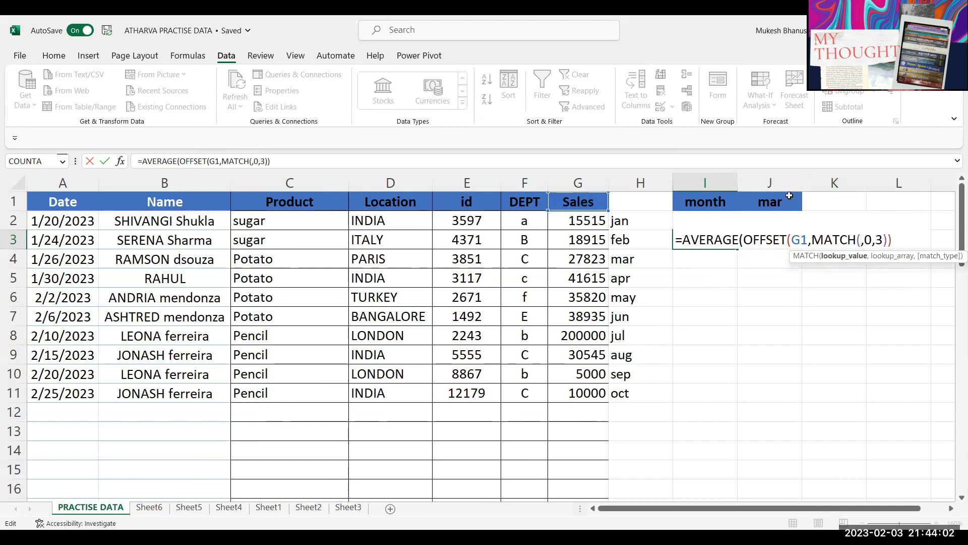
{"action": "left_click", "coordinate": [768, 203]}
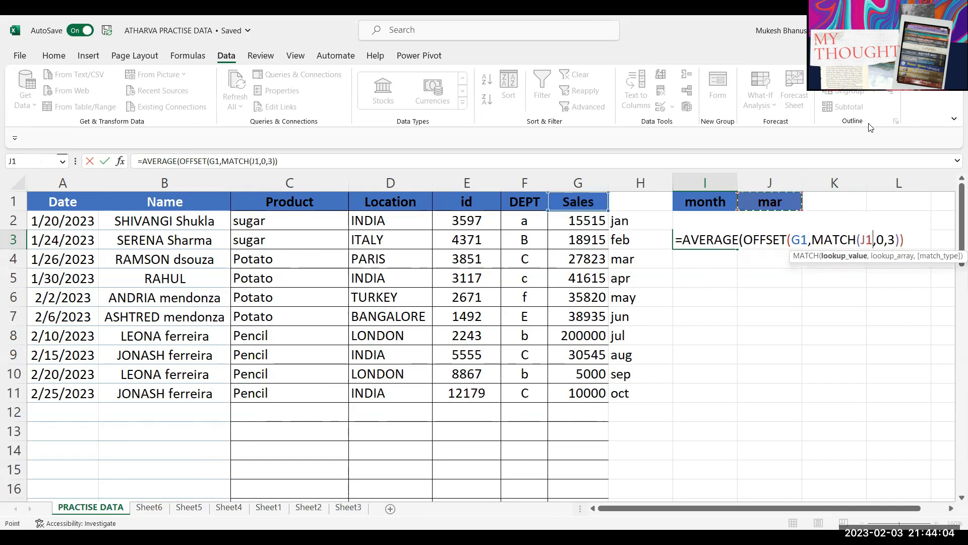
{"action": "type", "text": ","}
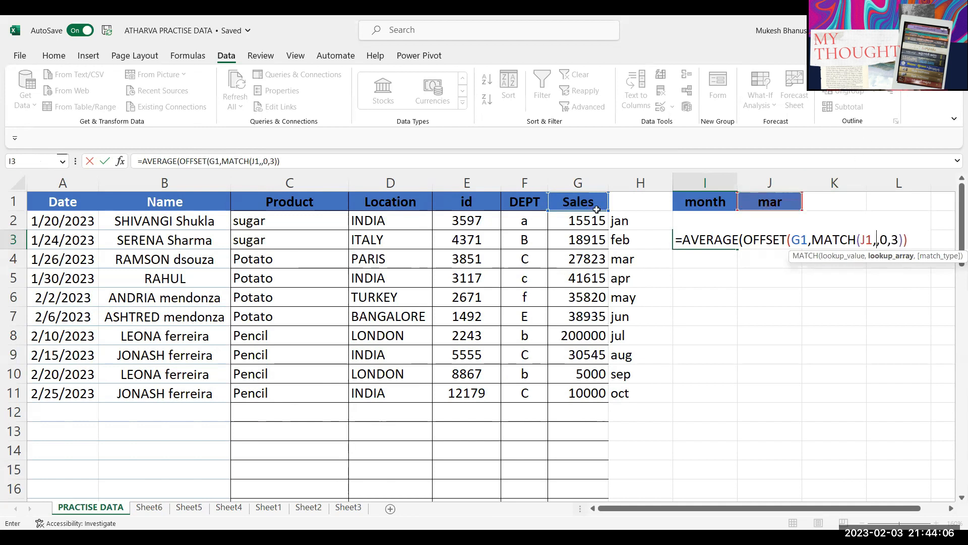
{"action": "left_click", "coordinate": [630, 183]}
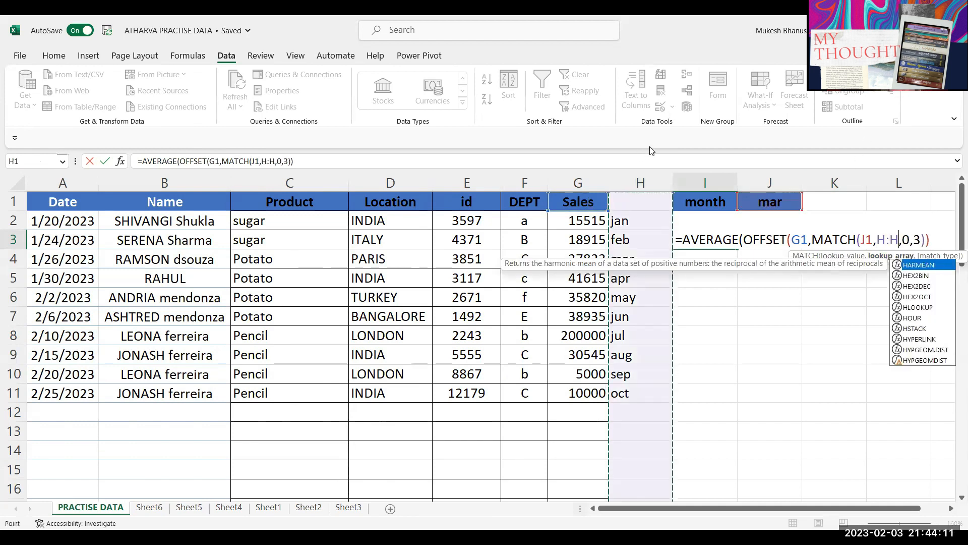
{"action": "type", "text": ",0)-"}
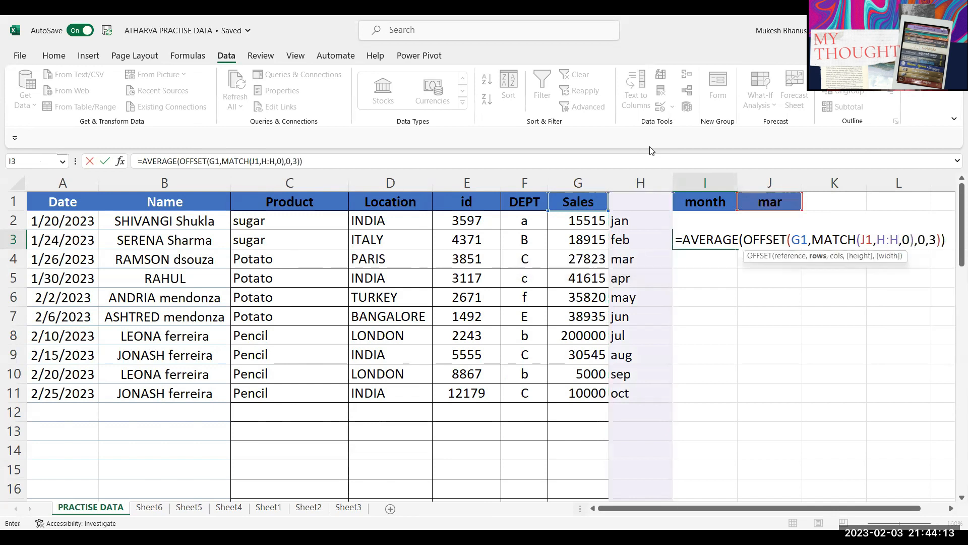
{"action": "type", "text": "1"}
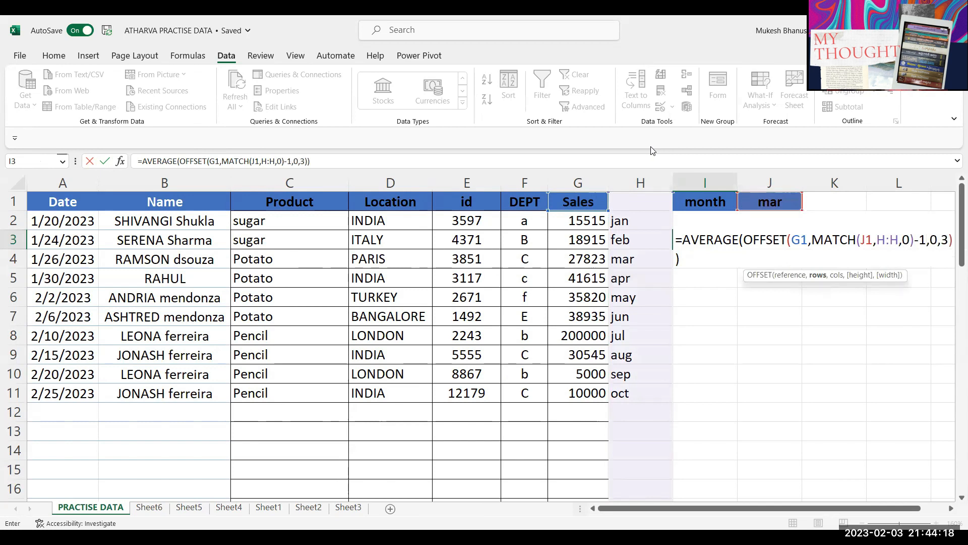
{"action": "key", "text": "Return"}
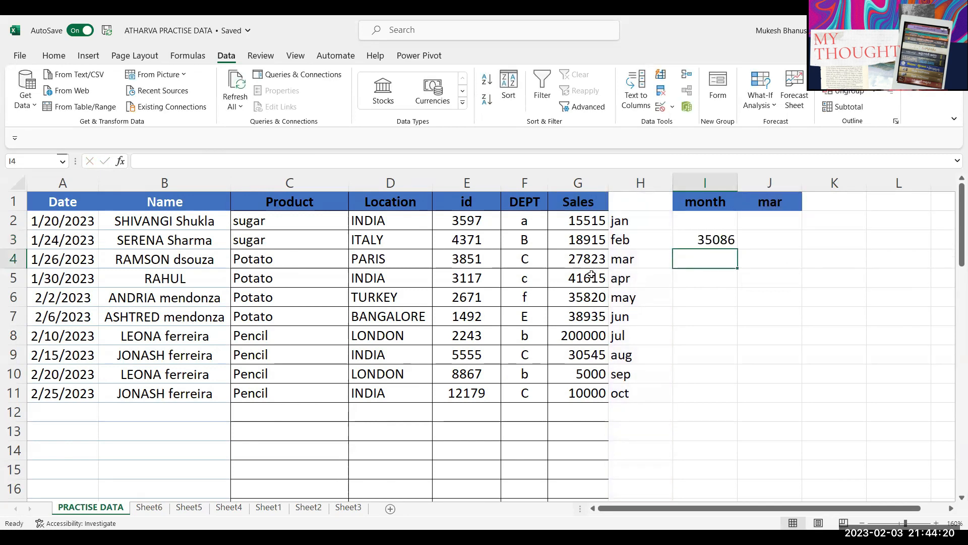
Step: Switch J1 from mar to may and verify I3 equals the may–jul average, 91585
{"action": "left_click_drag", "start_coordinate": [588, 259], "coordinate": [587, 298]}
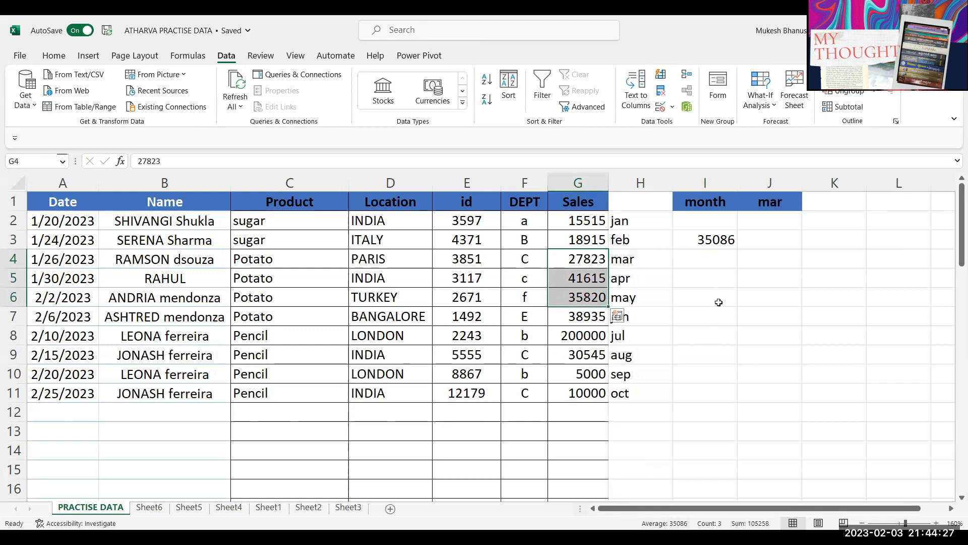
{"action": "left_click", "coordinate": [774, 204]}
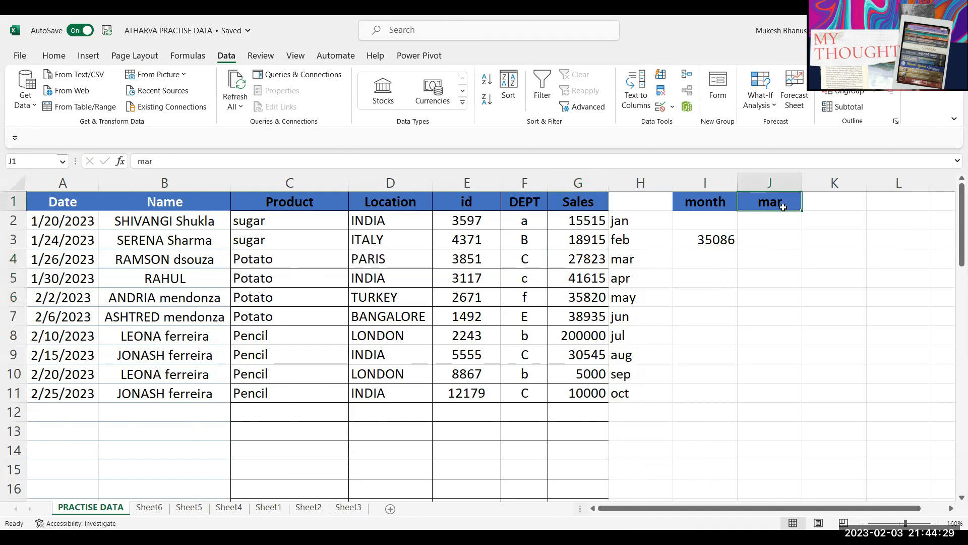
{"action": "type", "text": "may"}
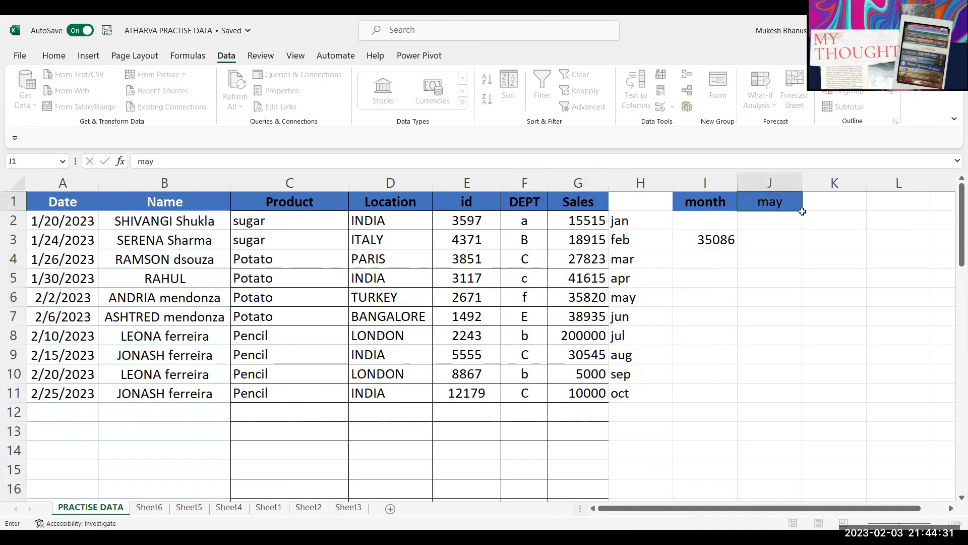
{"action": "key", "text": "Return"}
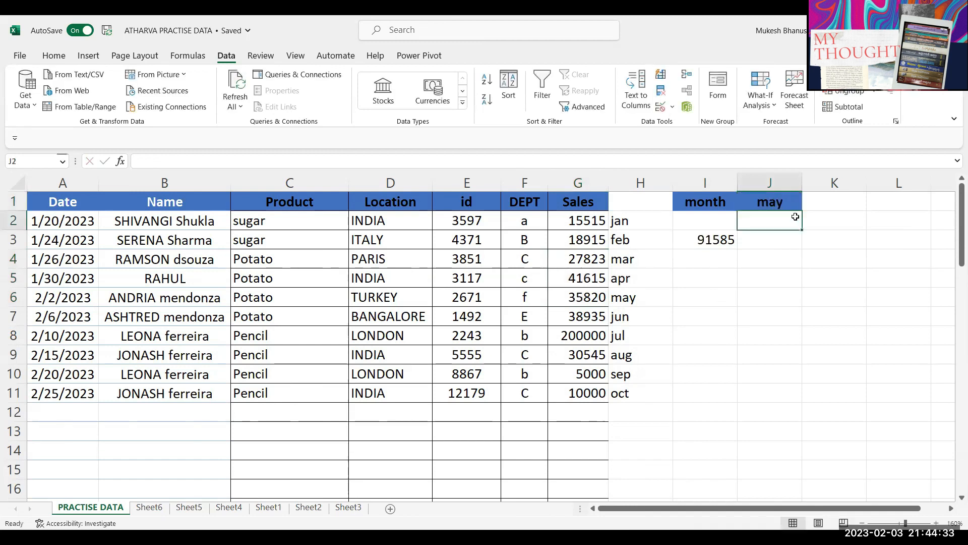
{"action": "left_click_drag", "start_coordinate": [590, 299], "coordinate": [589, 332]}
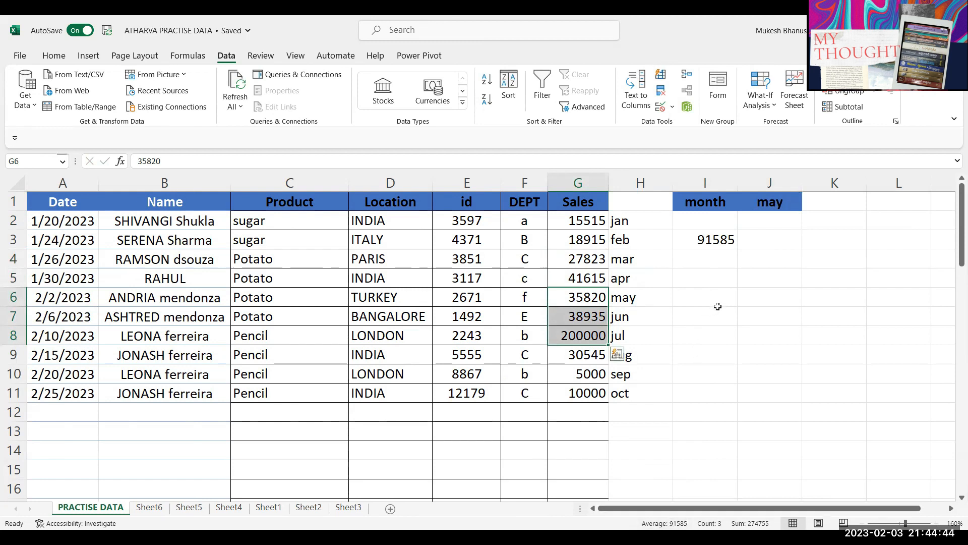
{"action": "left_click", "coordinate": [763, 200]}
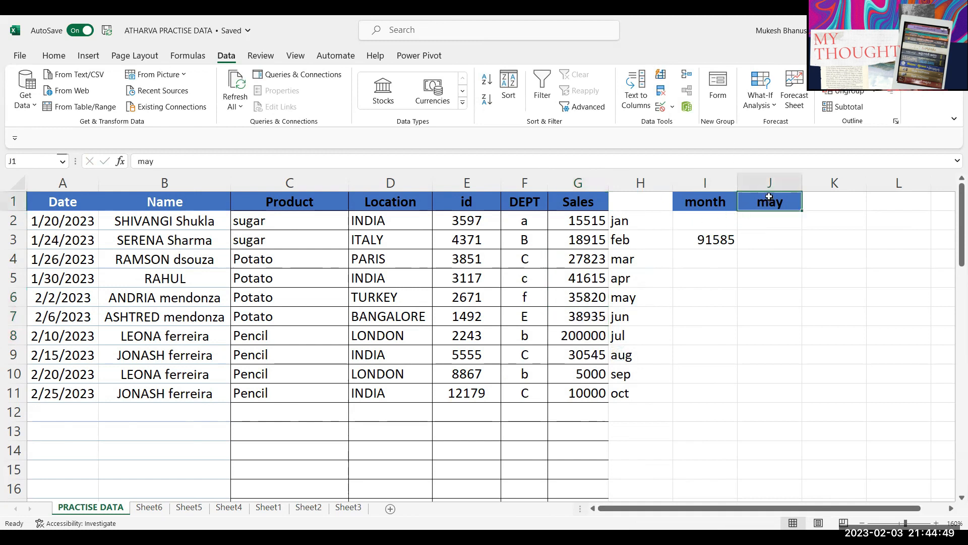
Step: Add List data validation to J1 with the months in H2:H11 as its source
{"action": "left_click", "coordinate": [660, 108]}
{"action": "left_click", "coordinate": [479, 365]}
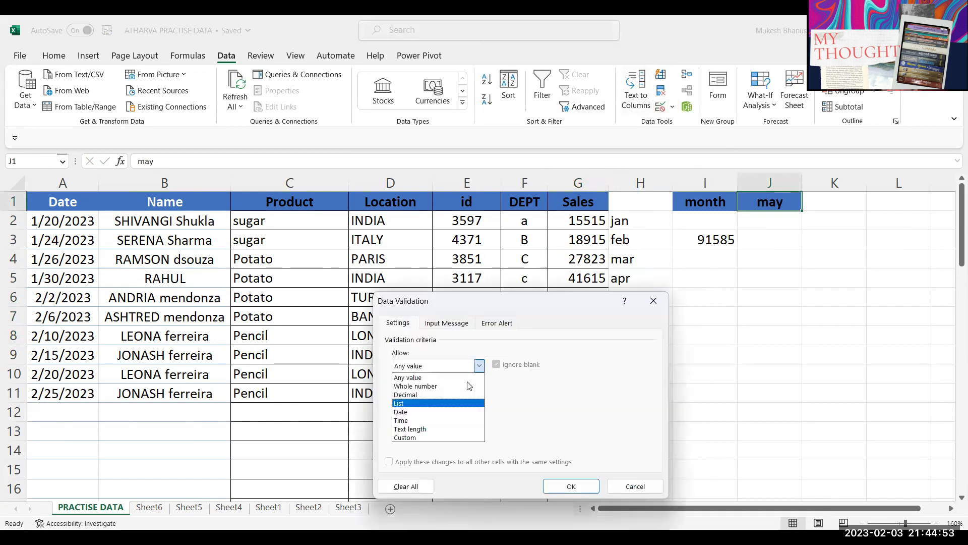
{"action": "left_click", "coordinate": [454, 403]}
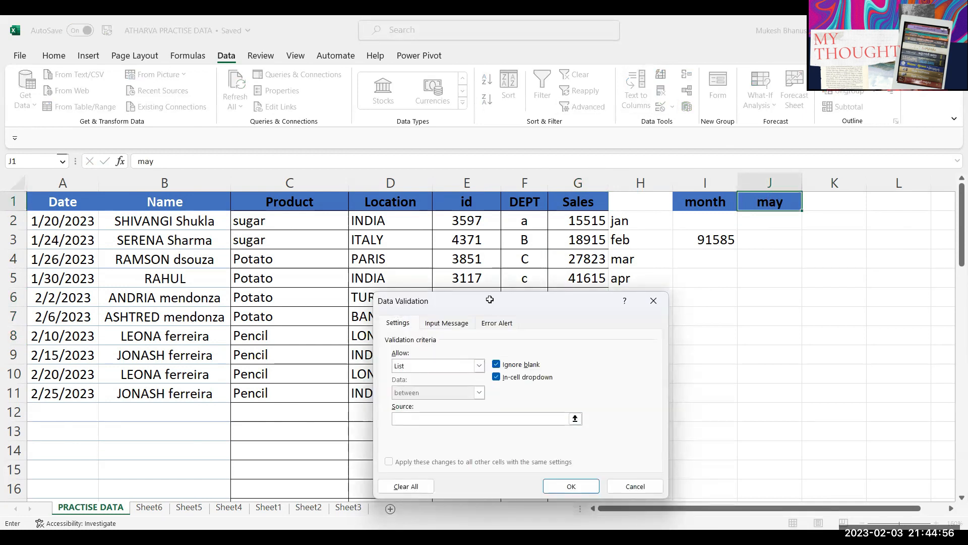
{"action": "left_click_drag", "start_coordinate": [492, 303], "coordinate": [323, 218]}
{"action": "left_click_drag", "start_coordinate": [619, 221], "coordinate": [611, 386]}
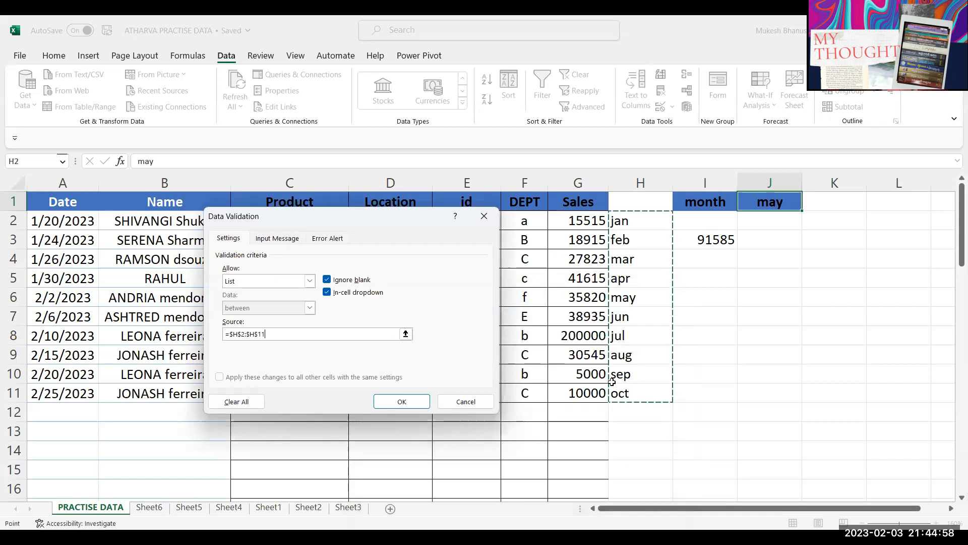
{"action": "key", "text": "Return"}
Step: Pick jul, then aug, from J1's dropdown and check I3 against the G9:G11 average
{"action": "key", "text": "alt+Down"}
{"action": "left_click", "coordinate": [734, 274]}
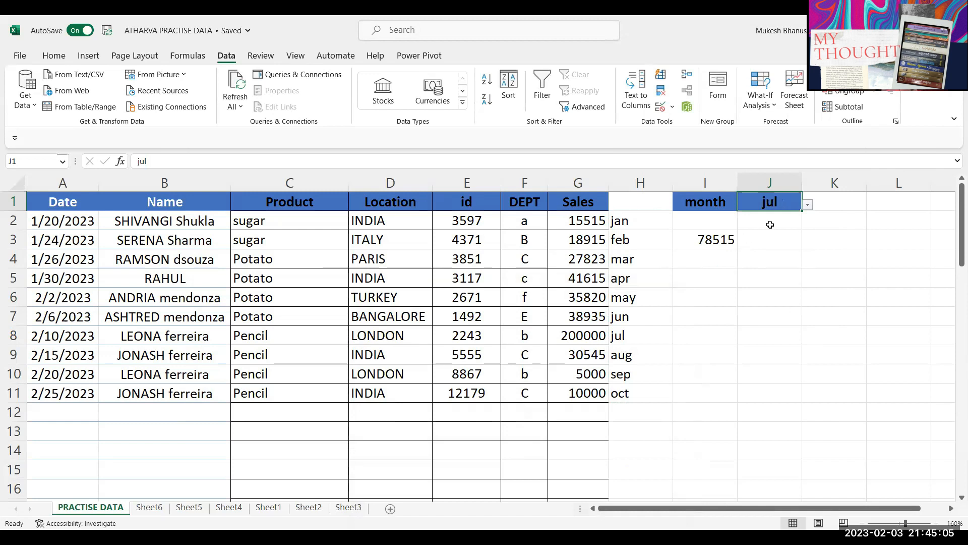
{"action": "left_click", "coordinate": [809, 210]}
{"action": "left_click", "coordinate": [748, 281]}
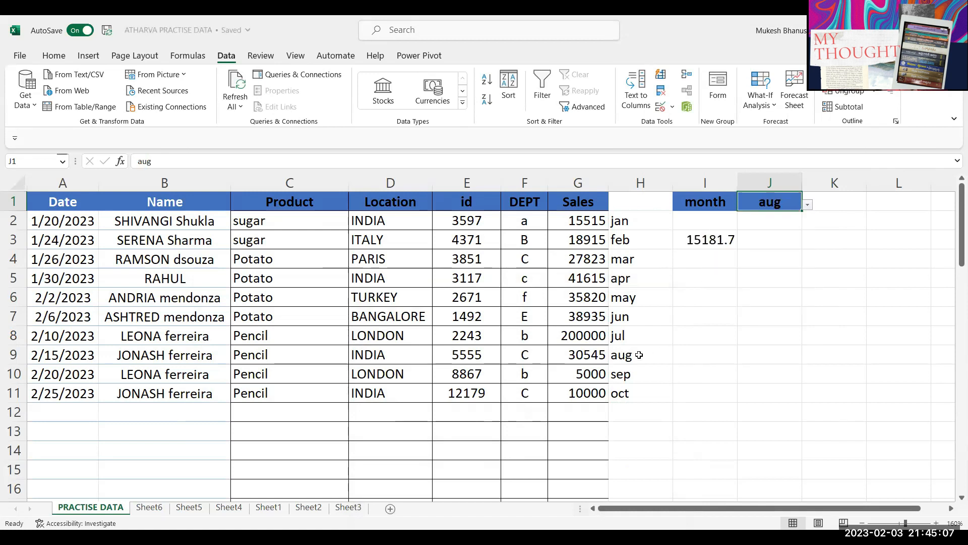
{"action": "left_click_drag", "start_coordinate": [585, 356], "coordinate": [585, 395]}
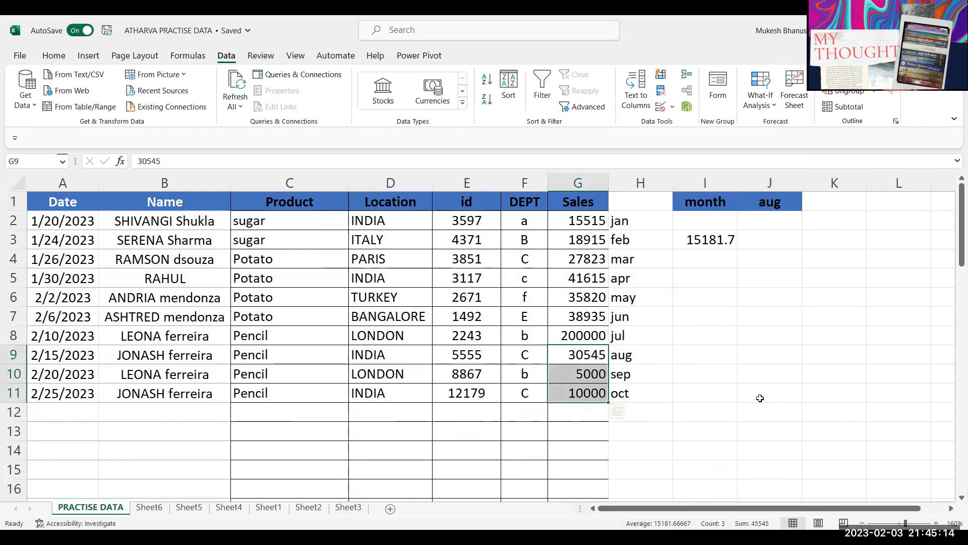
{"action": "left_click", "coordinate": [768, 230]}
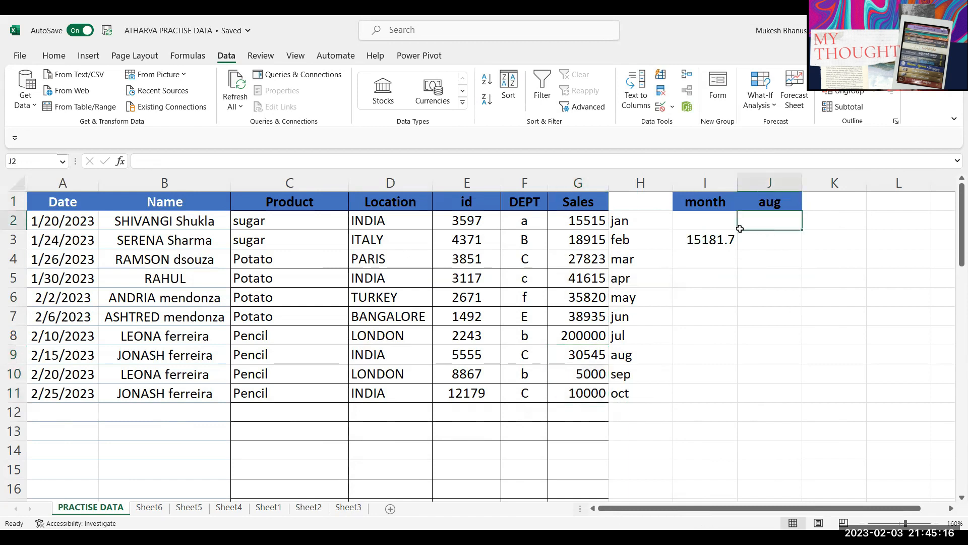
{"action": "left_click", "coordinate": [688, 242]}
Step: Replace the fixed height 3 in I3's OFFSET with a reference to L1
{"action": "double_click", "coordinate": [691, 240]}
{"action": "double_click", "coordinate": [944, 239]}
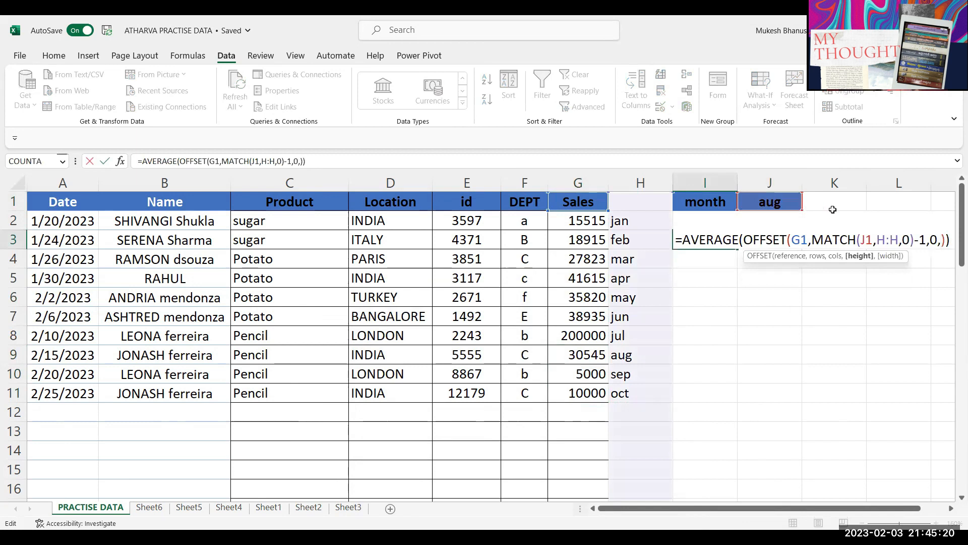
{"action": "left_click", "coordinate": [901, 202]}
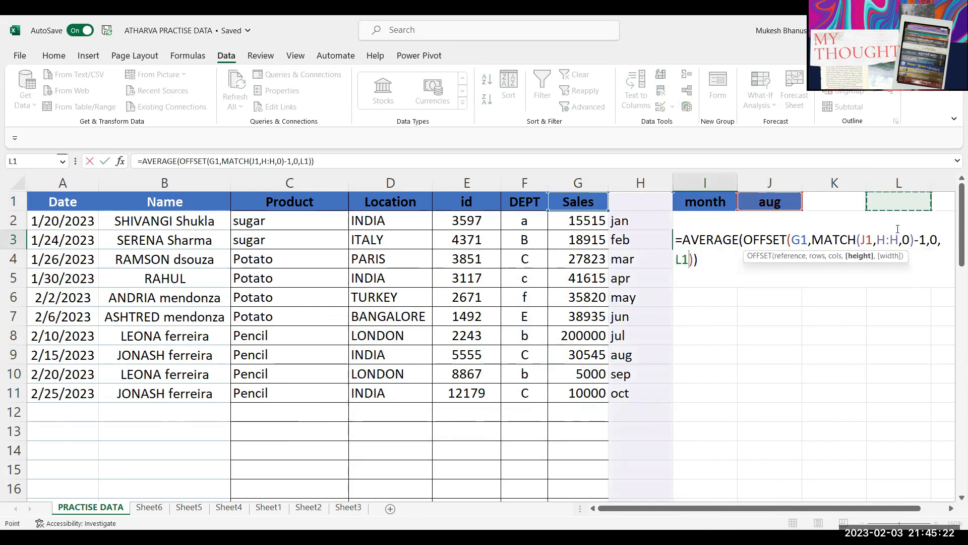
{"action": "key", "text": "Return"}
Step: Label K1 'Months' and set the month count in L1 to 2
{"action": "left_click", "coordinate": [833, 202]}
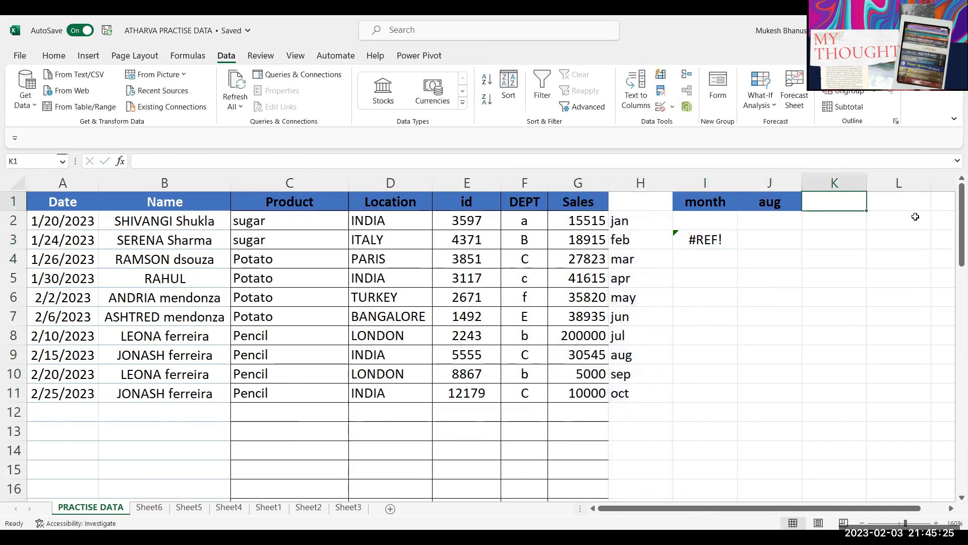
{"action": "type", "text": "Months"}
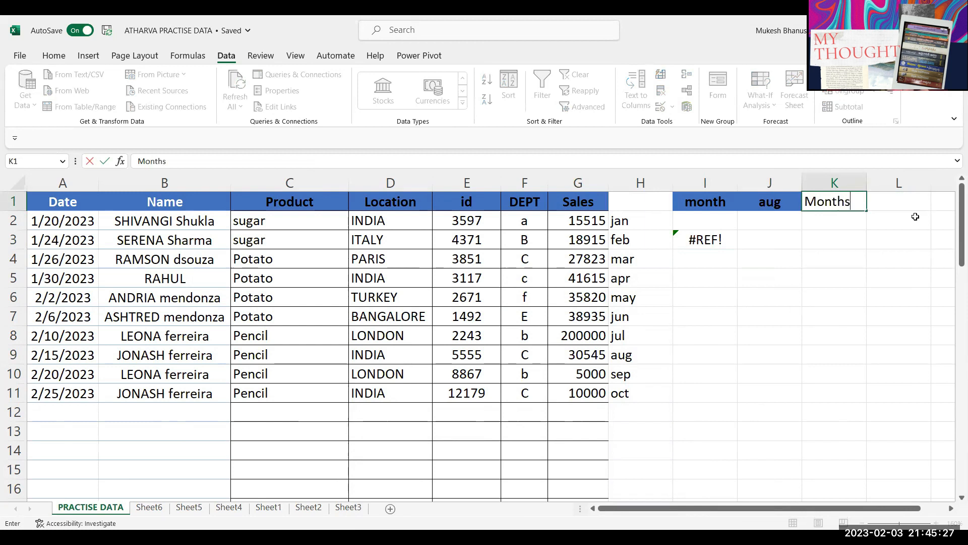
{"action": "key", "text": "Tab"}
{"action": "type", "text": "3"}
{"action": "key", "text": "Return"}
{"action": "key", "text": "Up"}
{"action": "type", "text": "2"}
{"action": "key", "text": "Return"}
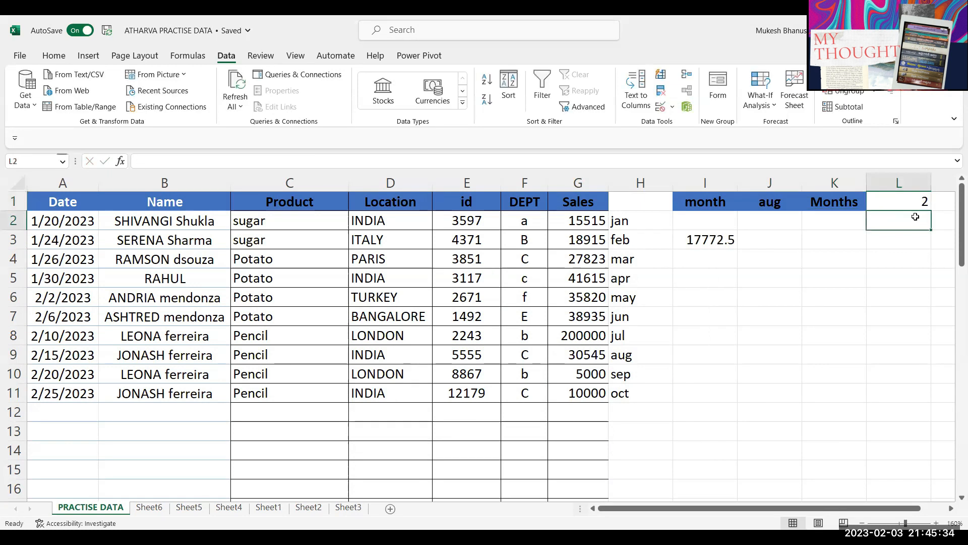
{"action": "left_click", "coordinate": [780, 202]}
{"action": "left_click", "coordinate": [890, 207]}
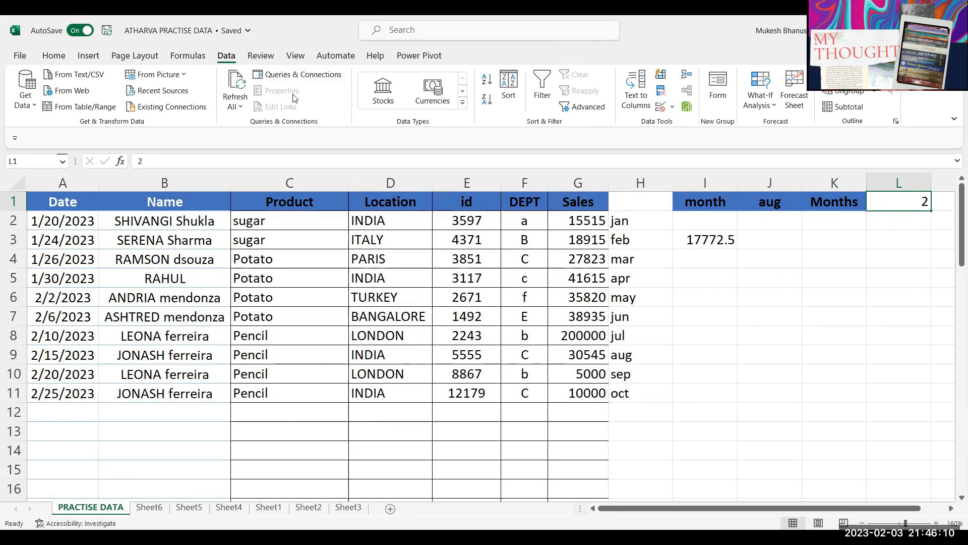
Step: Switch to Sheet6, with its post, Dept and Incentives table
{"action": "left_click", "coordinate": [492, 223]}
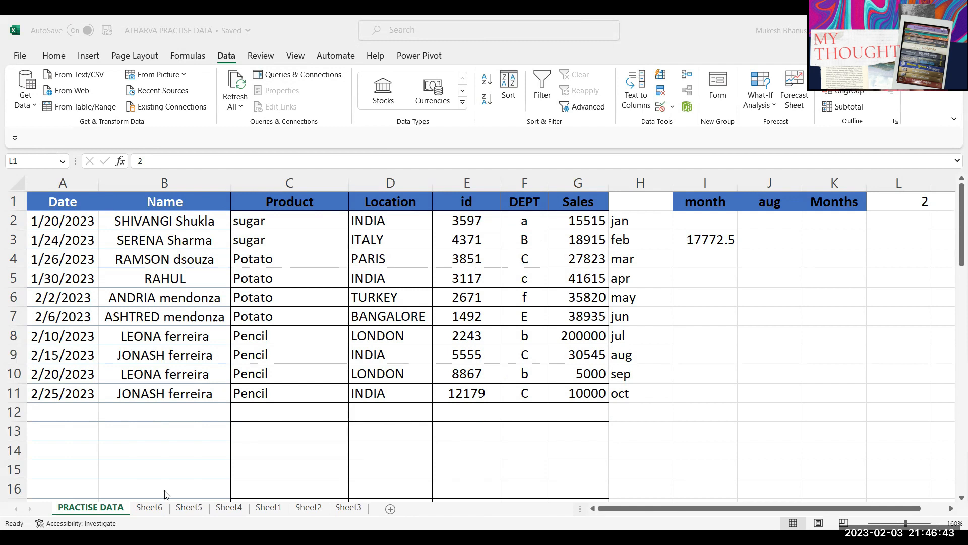
{"action": "left_click", "coordinate": [149, 508]}
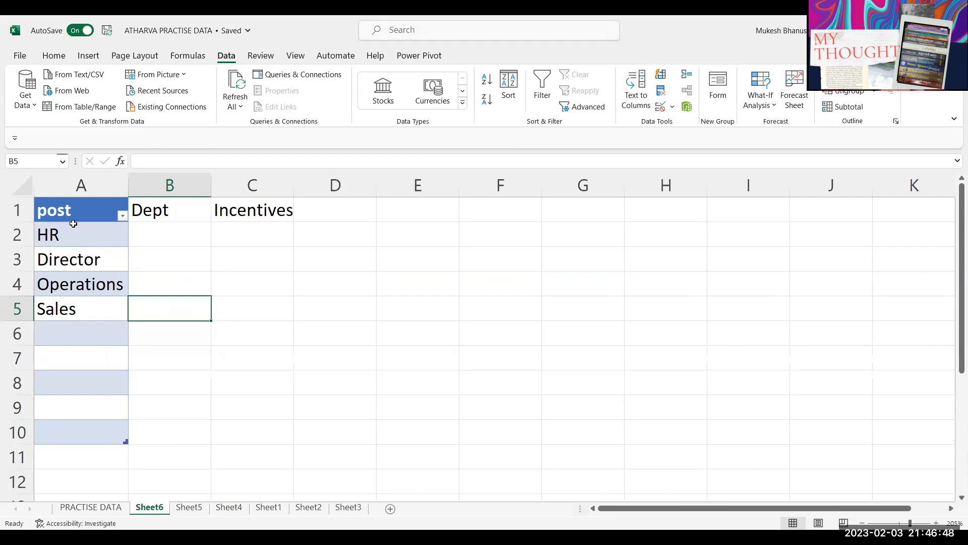
Step: Remove the old post and incentives data from A1:E12
{"action": "left_click_drag", "start_coordinate": [418, 481], "coordinate": [98, 201]}
{"action": "key", "text": "ctrl+minus"}
{"action": "key", "text": "Return"}
{"action": "left_click", "coordinate": [95, 204]}
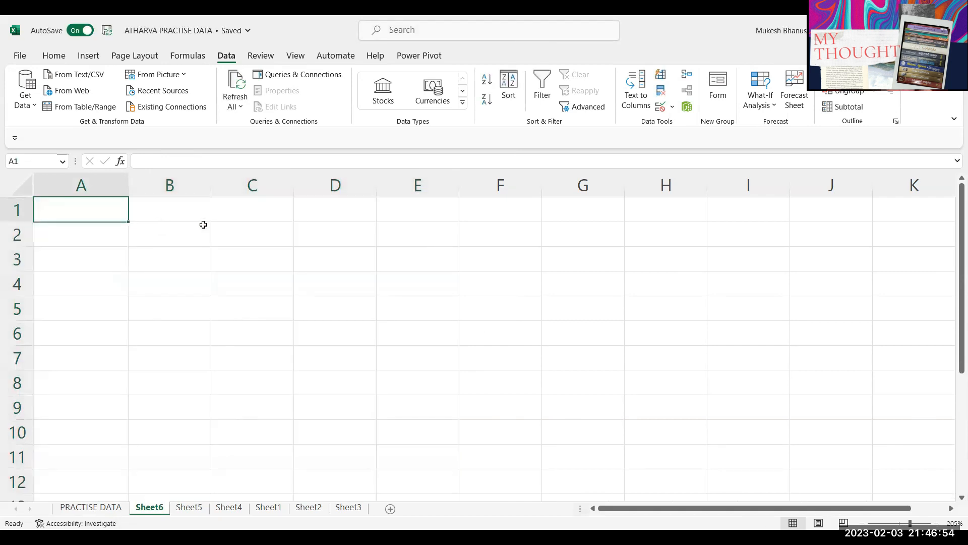
Step: Enter headings Veg, Fruits and Electronics in A1:C1
{"action": "type", "text": "Veg"}
{"action": "key", "text": "Tab"}
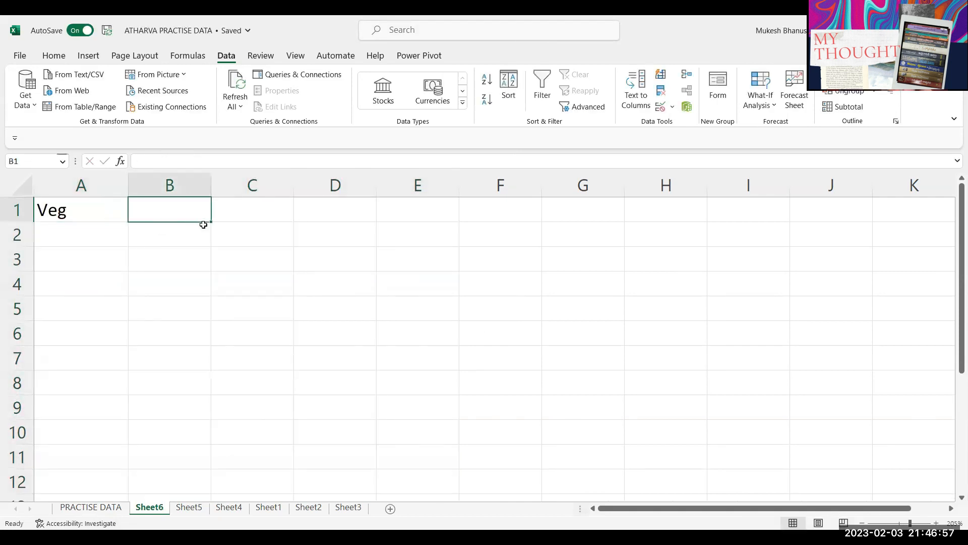
{"action": "type", "text": "Fruits"}
{"action": "key", "text": "Tab"}
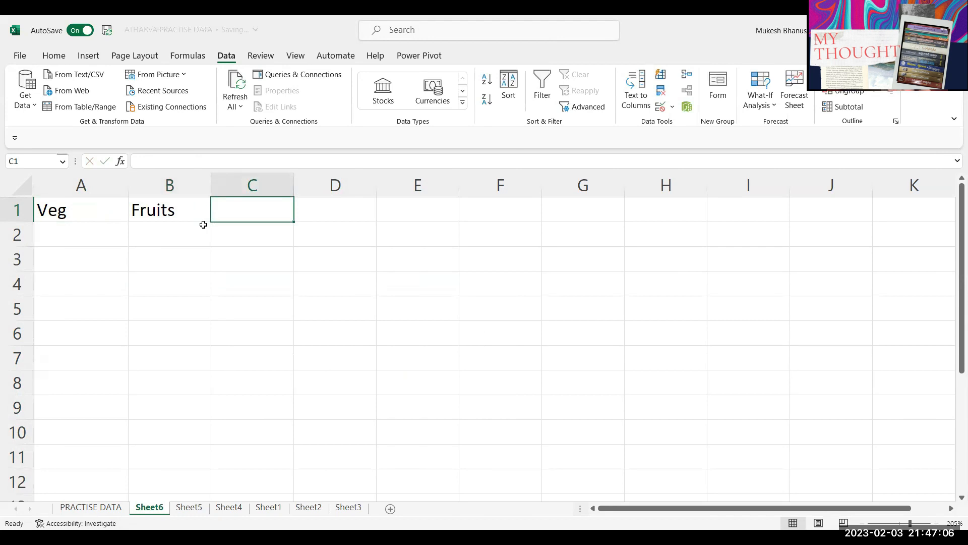
{"action": "type", "text": "Elect"}
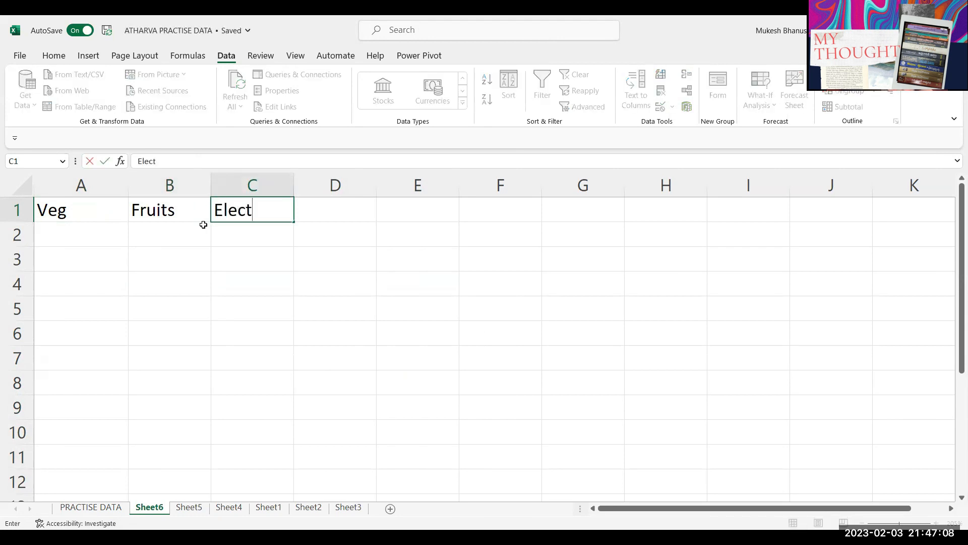
{"action": "type", "text": "ronics"}
{"action": "key", "text": "BackSpace"}
{"action": "type", "text": "cs"}
{"action": "key", "text": "Return"}
Step: List Cabbage, Tomato and Onion under Veg, fixing the misspelled entries
{"action": "key", "text": "Left"}
{"action": "key", "text": "Left"}
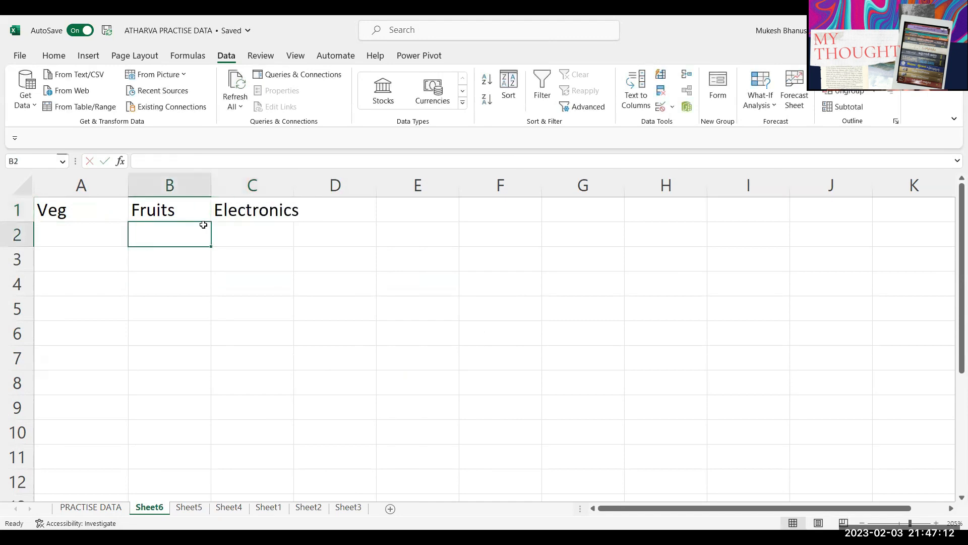
{"action": "type", "text": "Cabbbagee"}
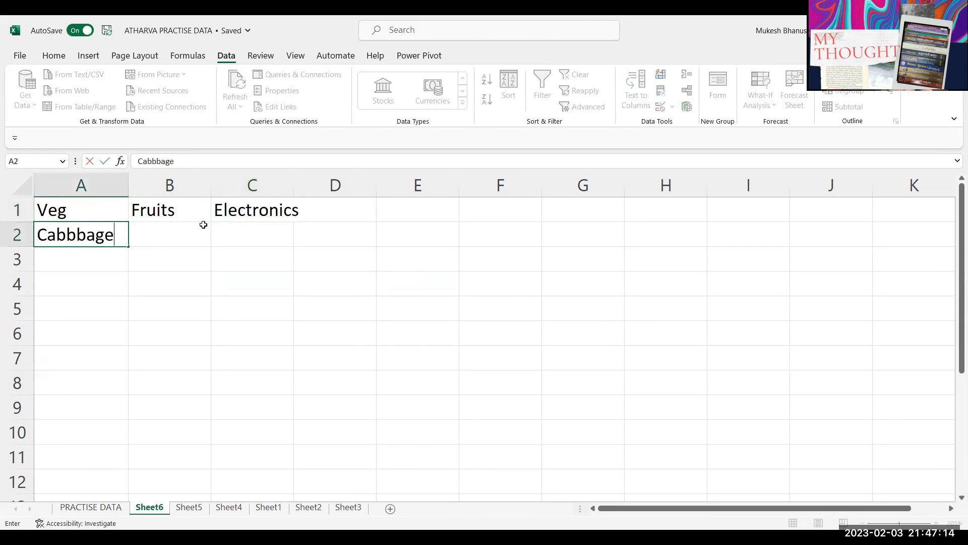
{"action": "key", "text": "Return"}
{"action": "type", "text": "\\"}
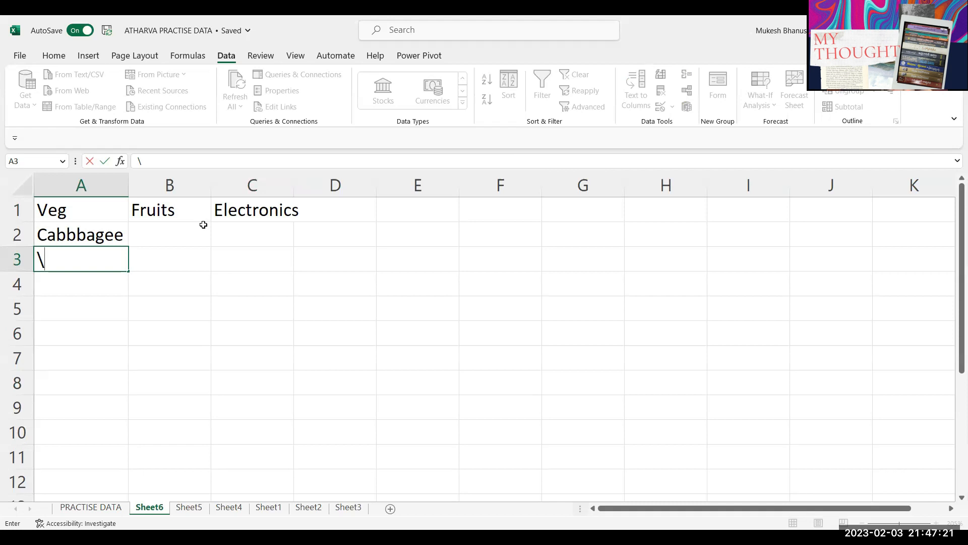
{"action": "key", "text": "Up"}
{"action": "type", "text": "Cabbage"}
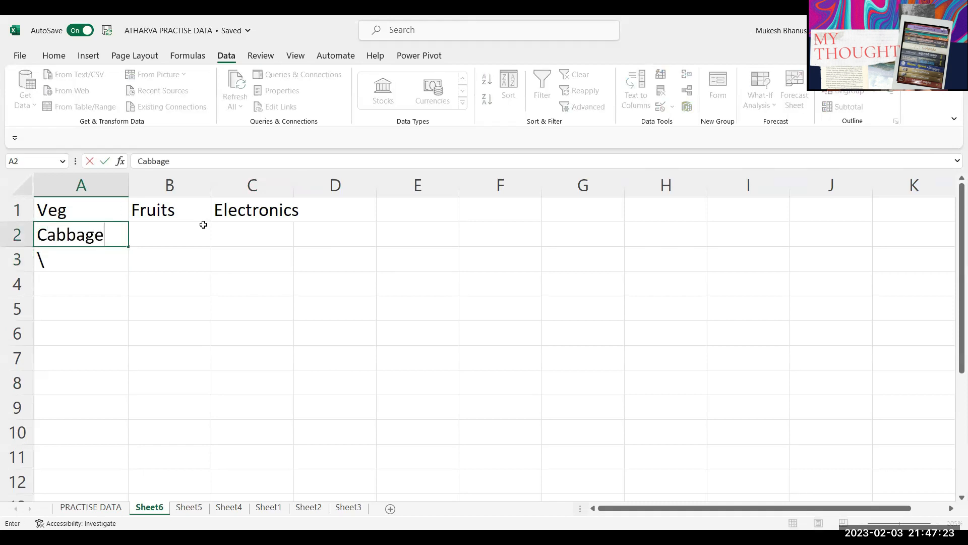
{"action": "key", "text": "Return"}
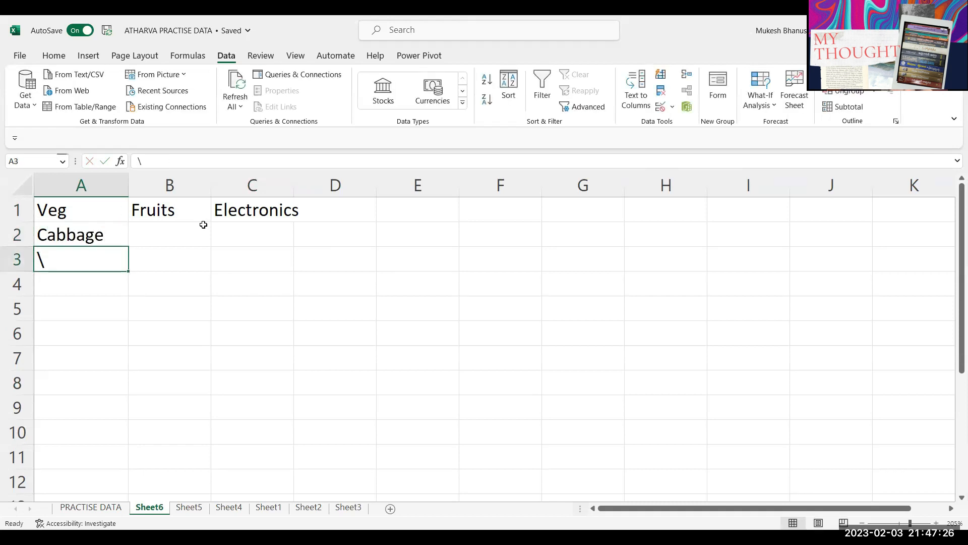
{"action": "type", "text": "Tota"}
{"action": "key", "text": "BackSpace"}
{"action": "key", "text": "BackSpace"}
{"action": "type", "text": "mato"}
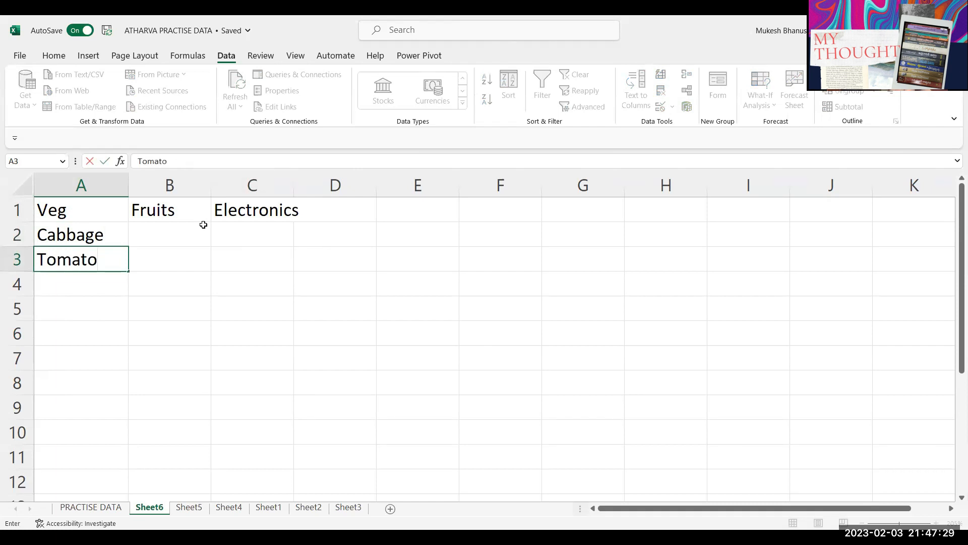
{"action": "key", "text": "Return"}
{"action": "type", "text": "Onion"}
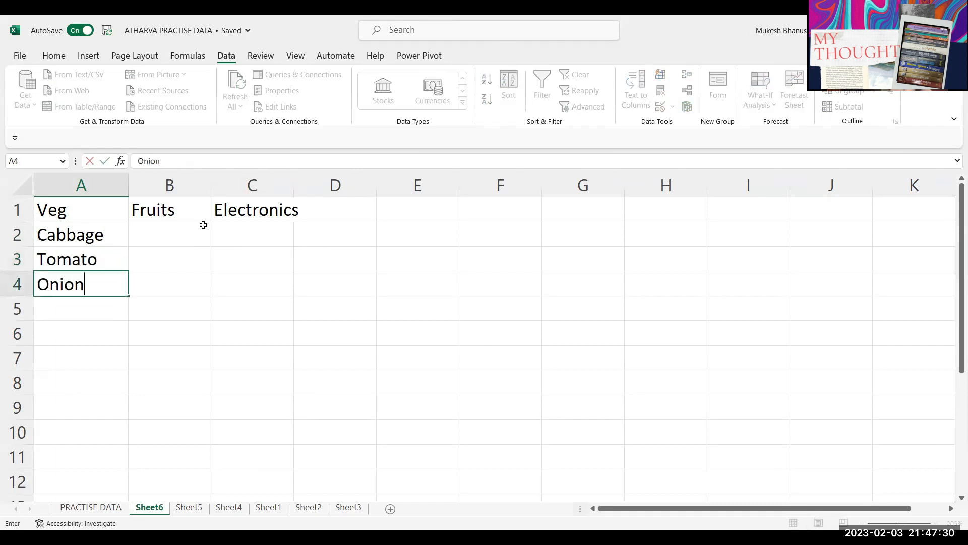
Step: List Apple, Mango and Grapes under Fruits in column B
{"action": "left_click", "coordinate": [203, 224]}
{"action": "type", "text": "Appl"}
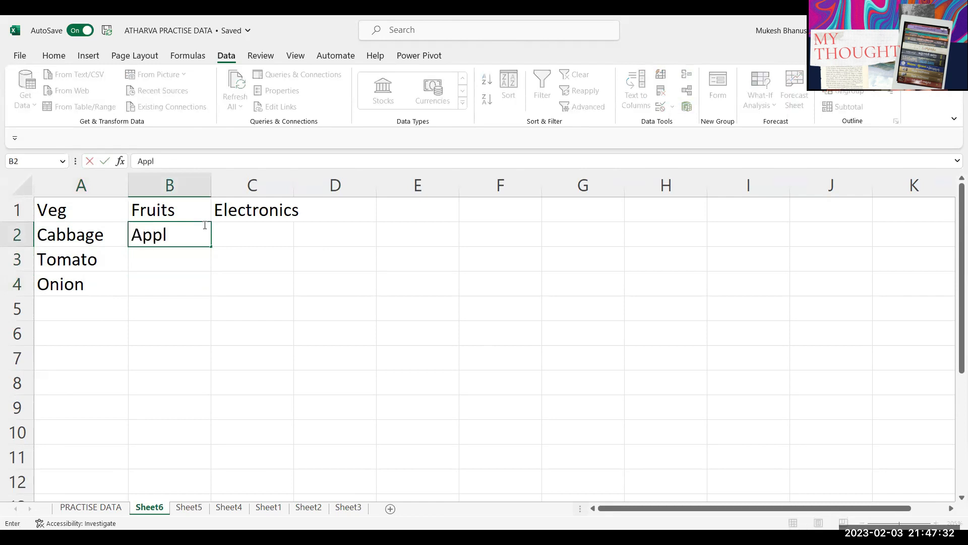
{"action": "type", "text": "e"}
{"action": "key", "text": "Return"}
{"action": "type", "text": "Mang"}
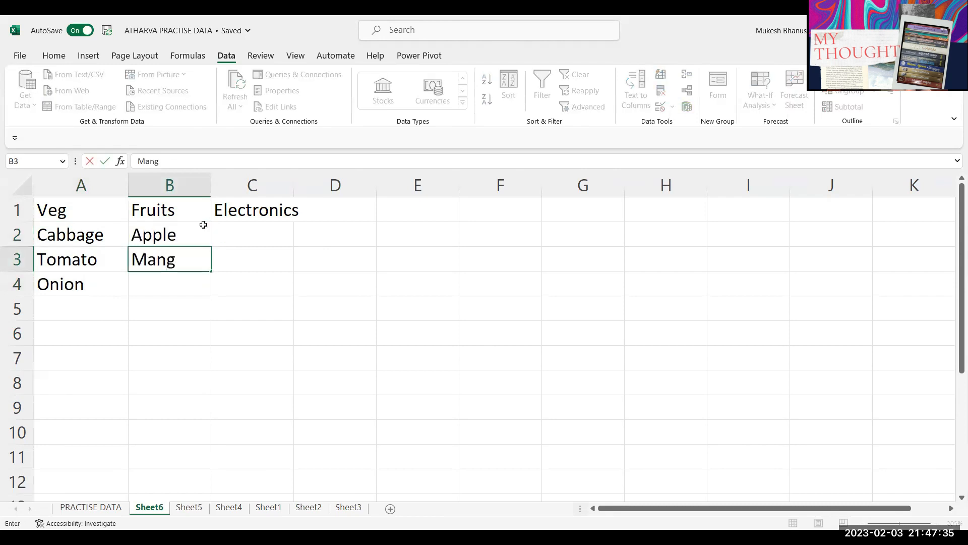
{"action": "type", "text": "o"}
{"action": "key", "text": "Return"}
{"action": "type", "text": "Grapes"}
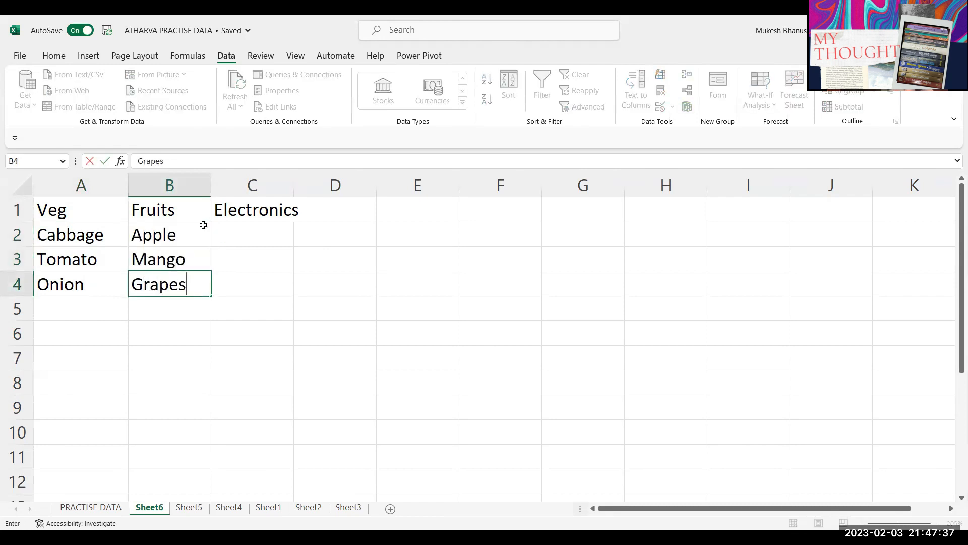
{"action": "key", "text": "Tab"}
Step: List Laptop, AC and Mobile under Electronics in column C
{"action": "key", "text": "Up"}
{"action": "key", "text": "Up"}
{"action": "type", "text": "Laptop"}
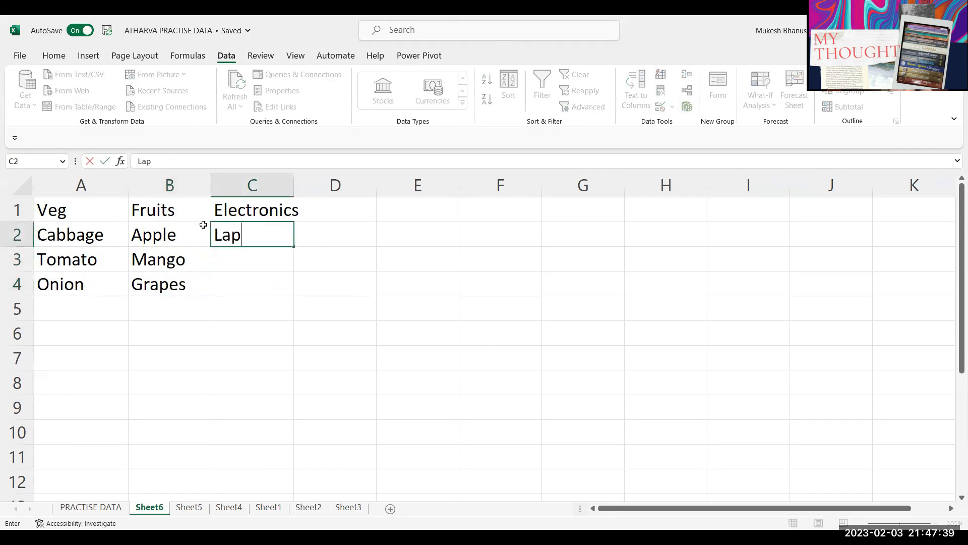
{"action": "key", "text": "Return"}
{"action": "type", "text": "AC"}
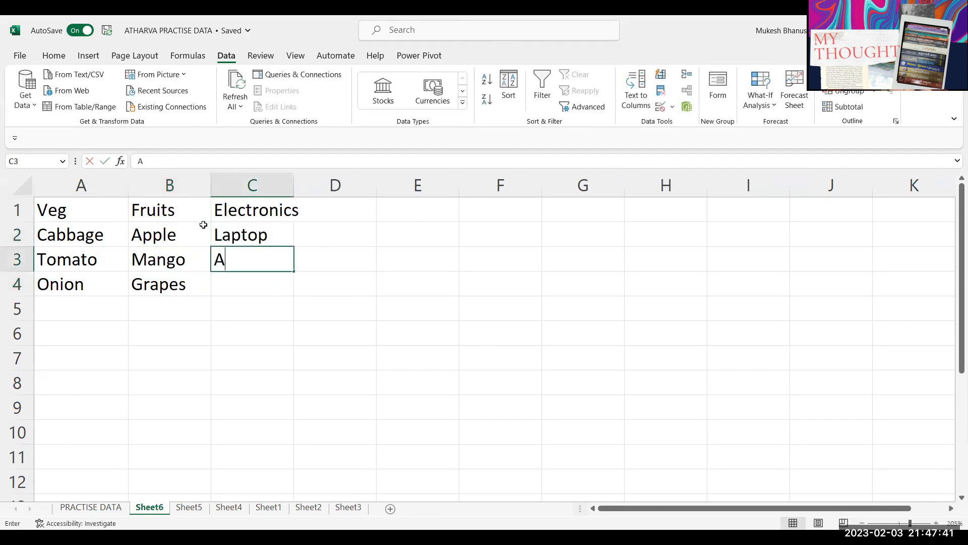
{"action": "key", "text": "Return"}
{"action": "type", "text": "Mobile"}
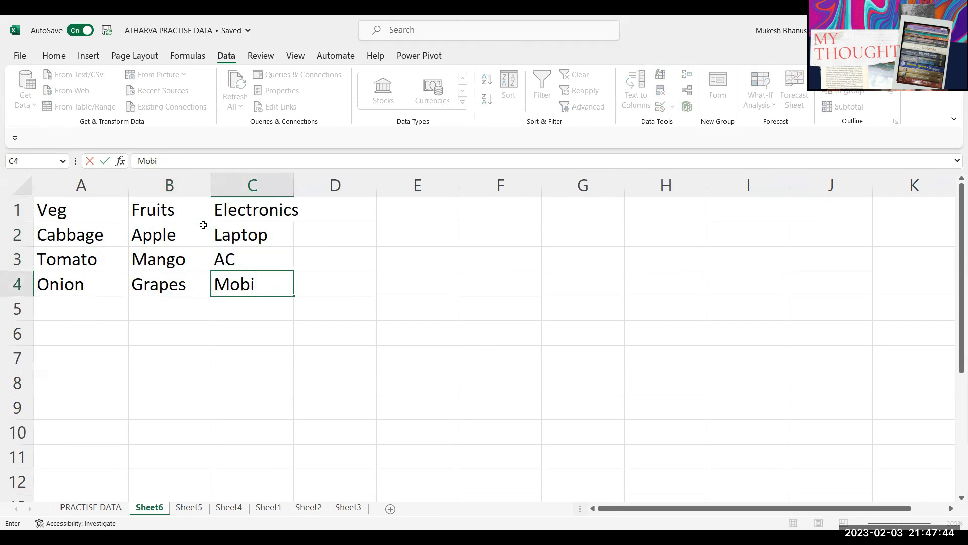
{"action": "key", "text": "Return"}
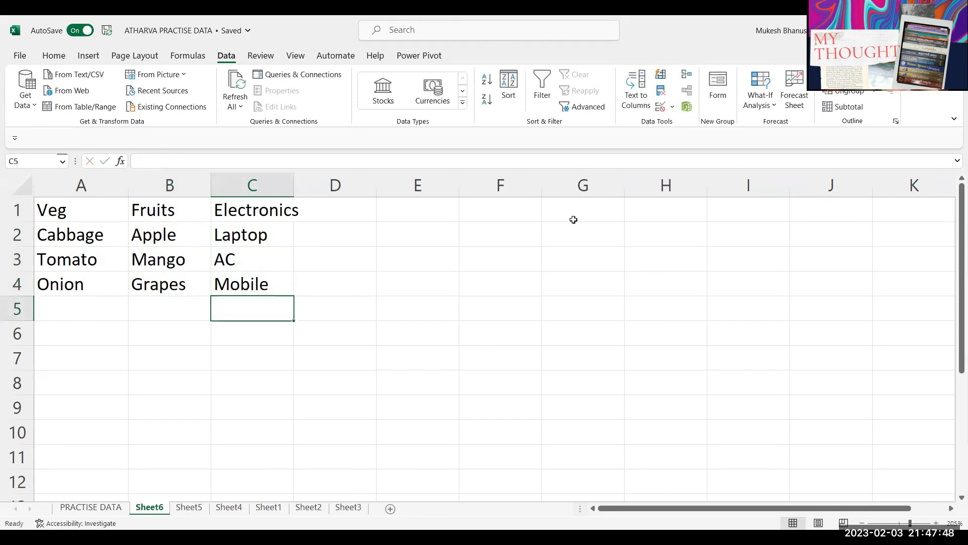
{"action": "left_click", "coordinate": [484, 214]}
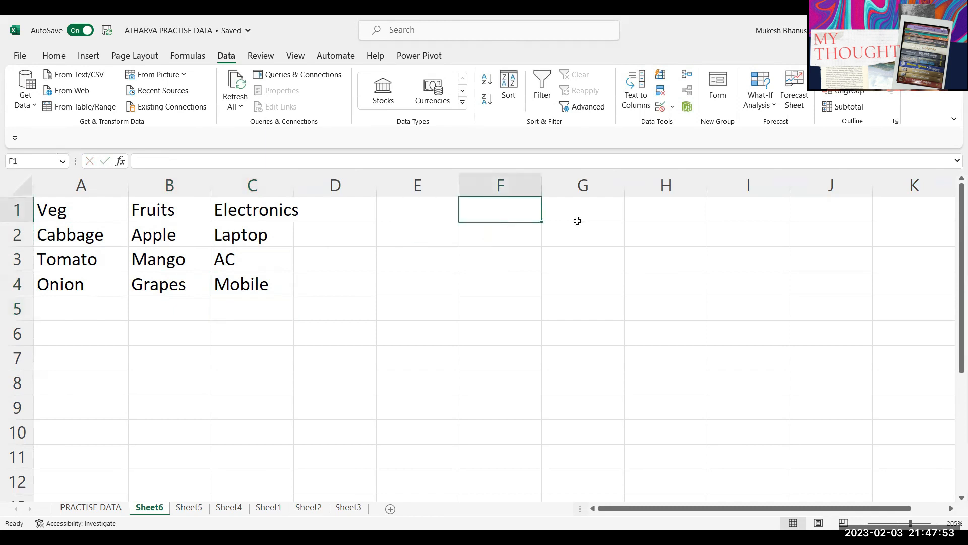
Step: Add headings Products in E1 and Items in F1
{"action": "left_click", "coordinate": [445, 212]}
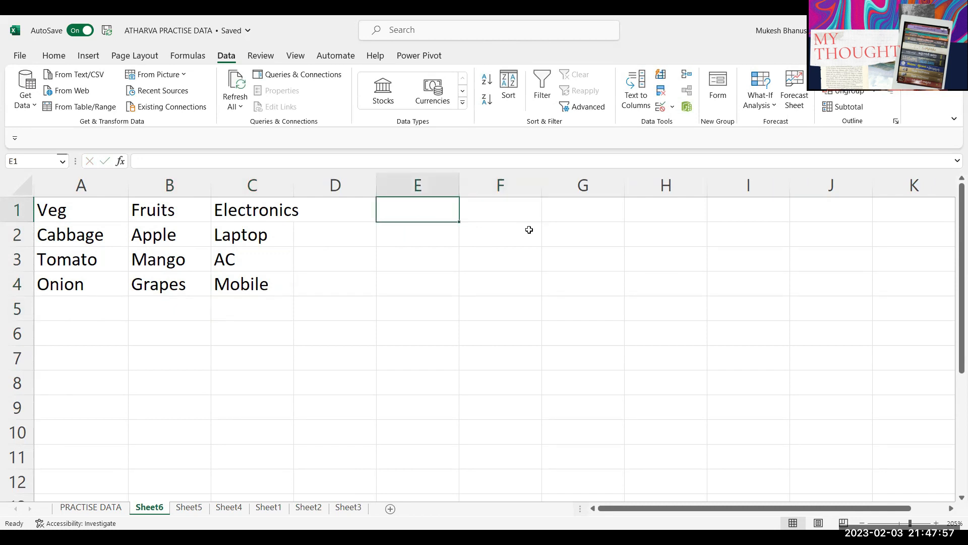
{"action": "type", "text": "Products"}
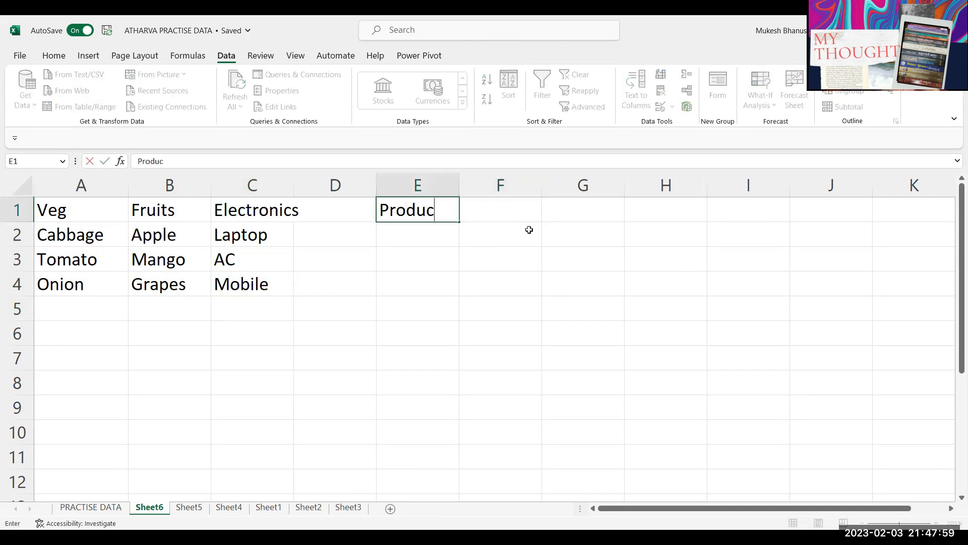
{"action": "key", "text": "Return"}
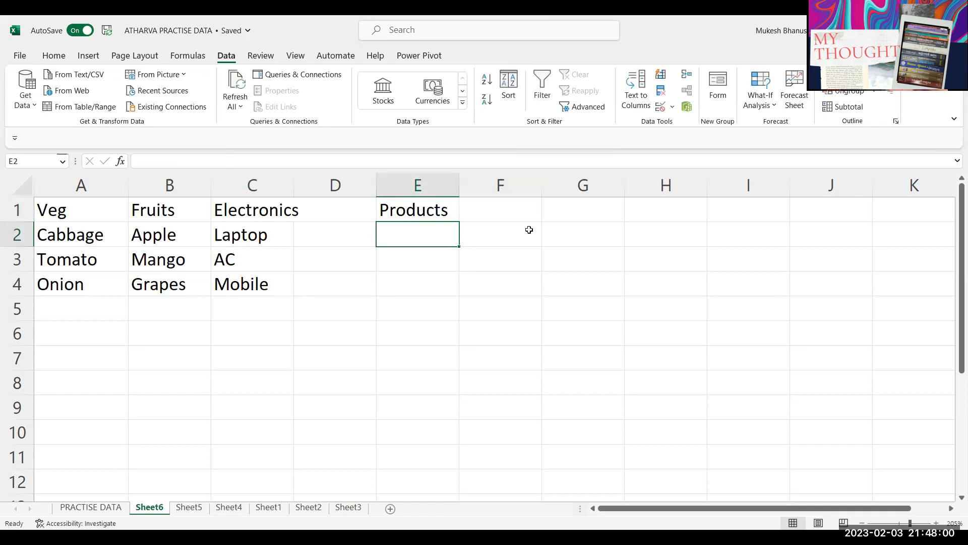
{"action": "left_click", "coordinate": [507, 210]}
{"action": "type", "text": "Items"}
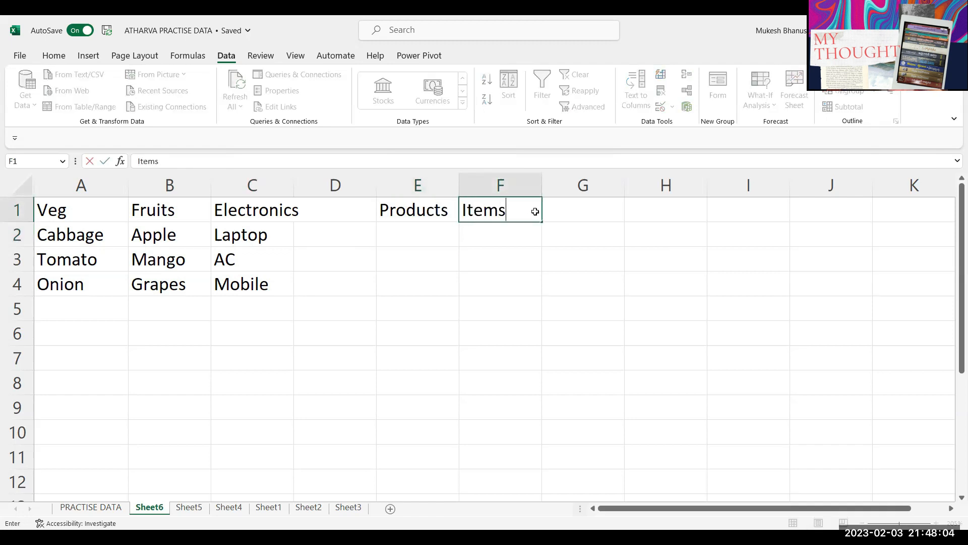
{"action": "key", "text": "Return"}
Step: Give E2 a List data validation sourced from the A1:C1 category headings
{"action": "left_click", "coordinate": [422, 234]}
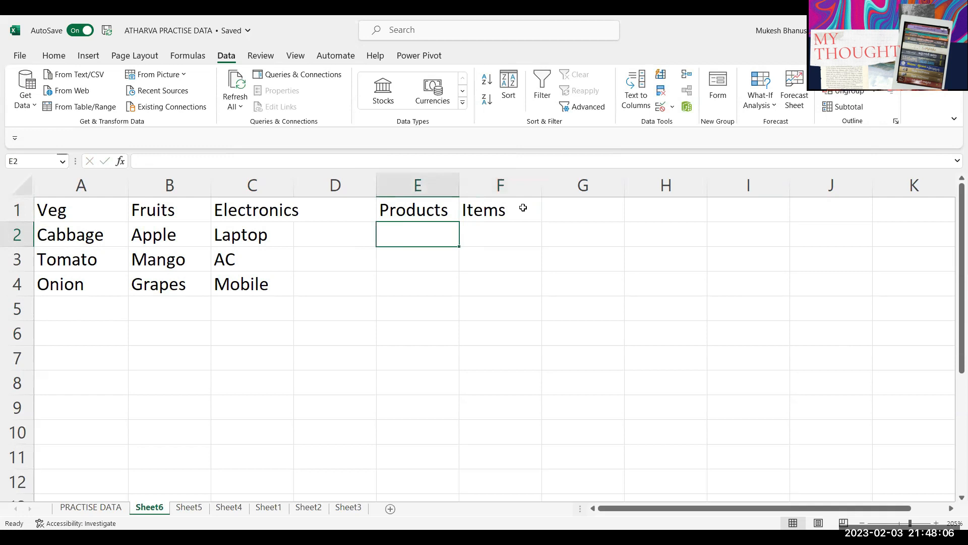
{"action": "left_click", "coordinate": [661, 108]}
{"action": "left_click", "coordinate": [262, 281]}
{"action": "left_click", "coordinate": [263, 317]}
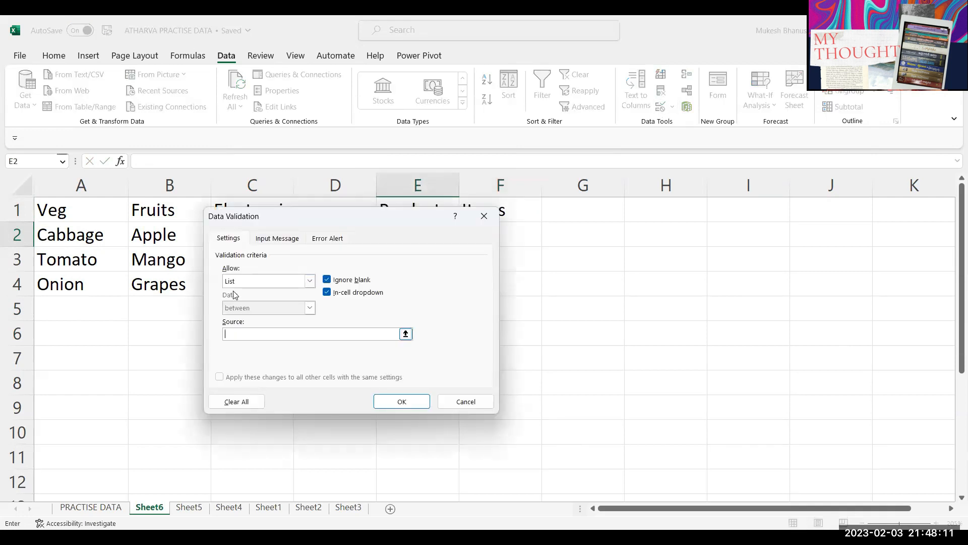
{"action": "left_click", "coordinate": [71, 210]}
{"action": "left_click_drag", "start_coordinate": [70, 209], "coordinate": [260, 212]}
{"action": "left_click", "coordinate": [406, 399]}
Step: Pick Fruits from E2's dropdown
{"action": "left_click", "coordinate": [464, 240]}
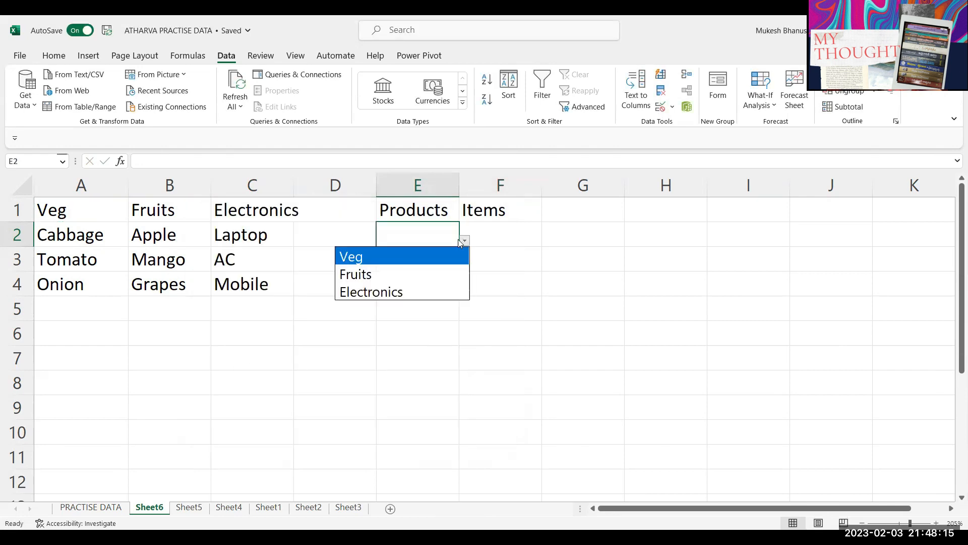
{"action": "left_click", "coordinate": [387, 275]}
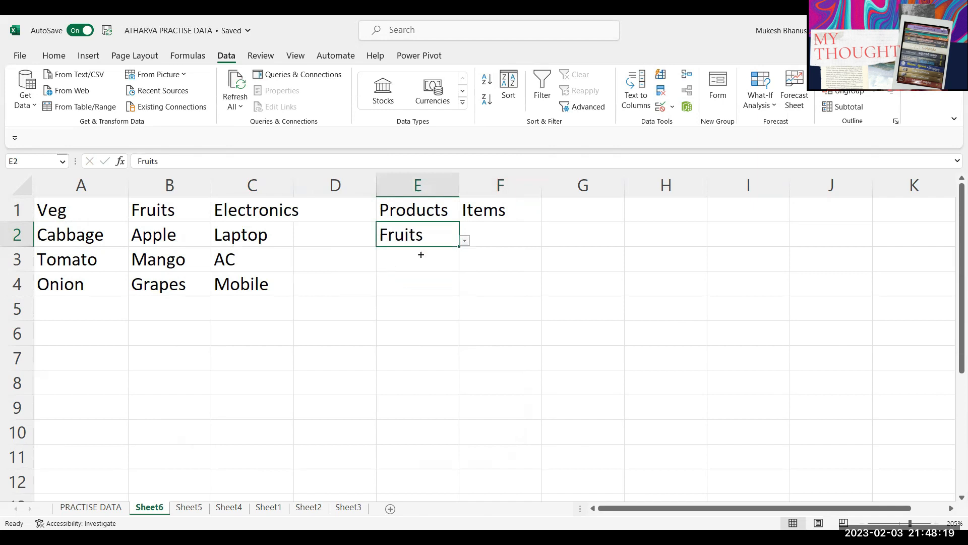
{"action": "left_click", "coordinate": [500, 231]}
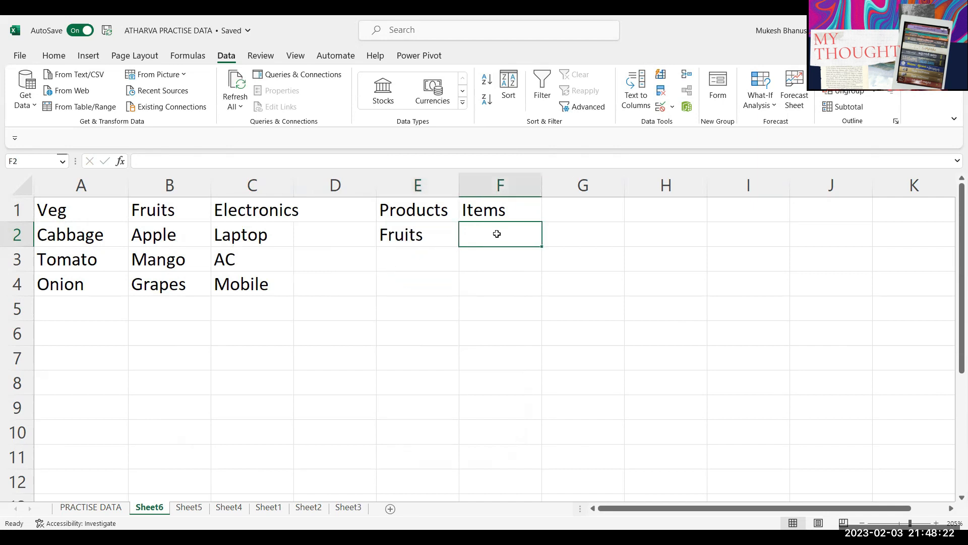
{"action": "left_click", "coordinate": [422, 235]}
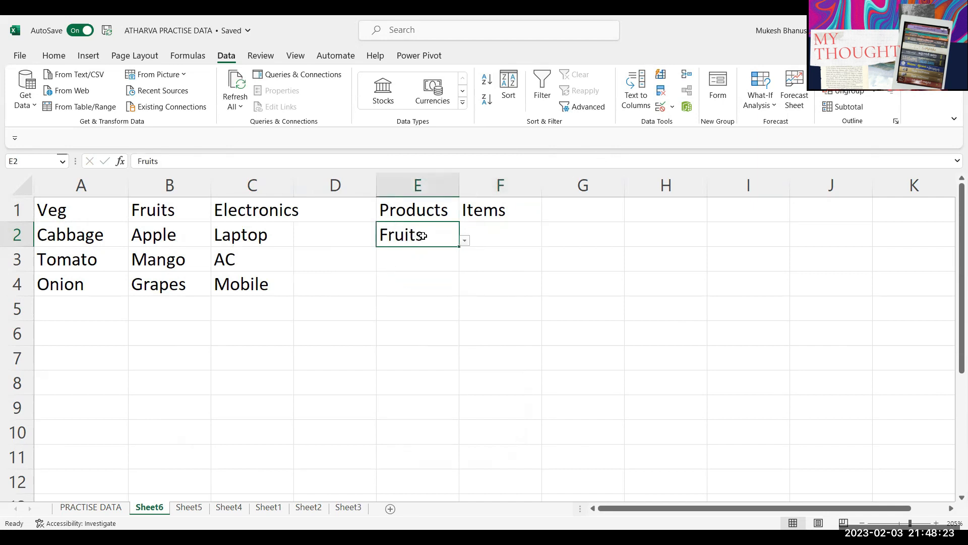
{"action": "left_click", "coordinate": [500, 234]}
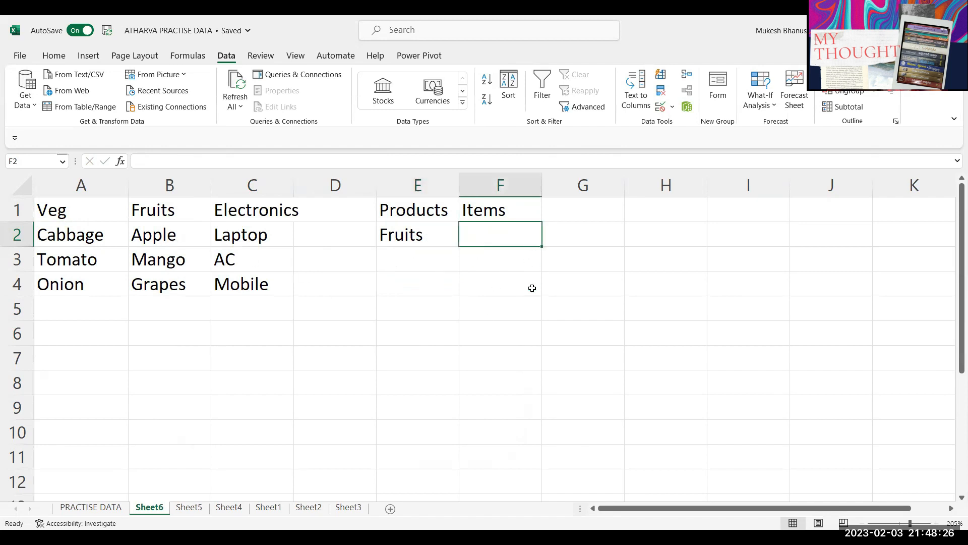
Step: Change E2 to Electronics and AutoFit column E to fit it
{"action": "left_click", "coordinate": [432, 229]}
{"action": "left_click", "coordinate": [463, 243]}
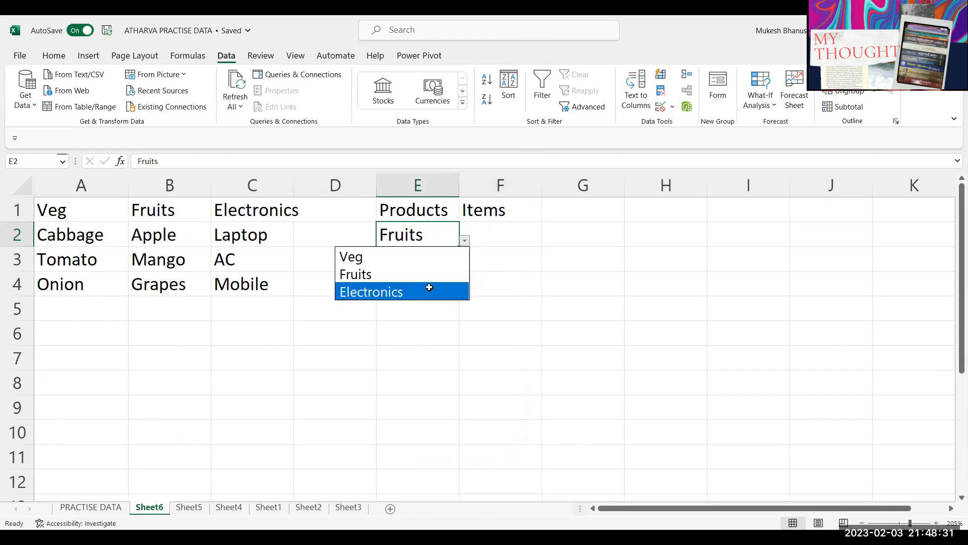
{"action": "left_click", "coordinate": [429, 288]}
{"action": "left_click", "coordinate": [519, 240]}
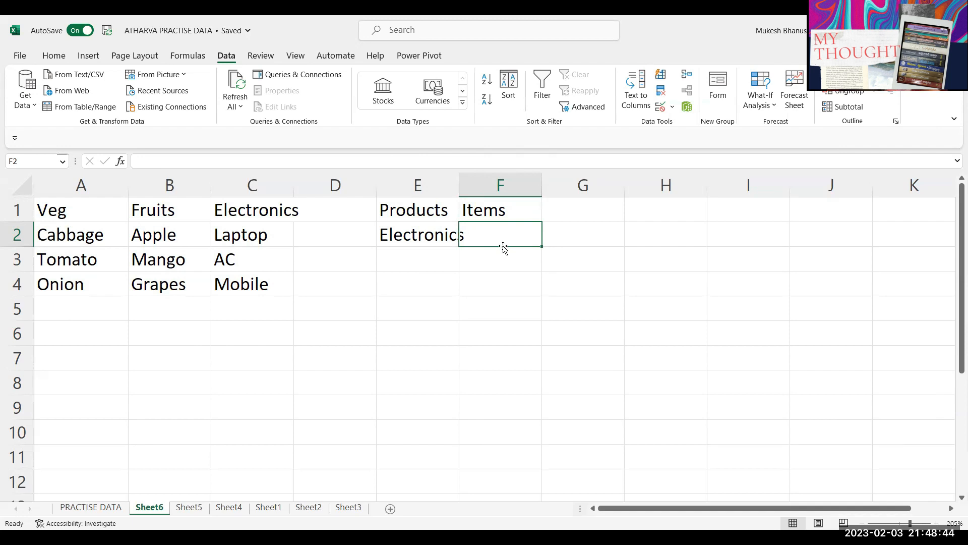
{"action": "left_click", "coordinate": [436, 280]}
{"action": "double_click", "coordinate": [458, 186]}
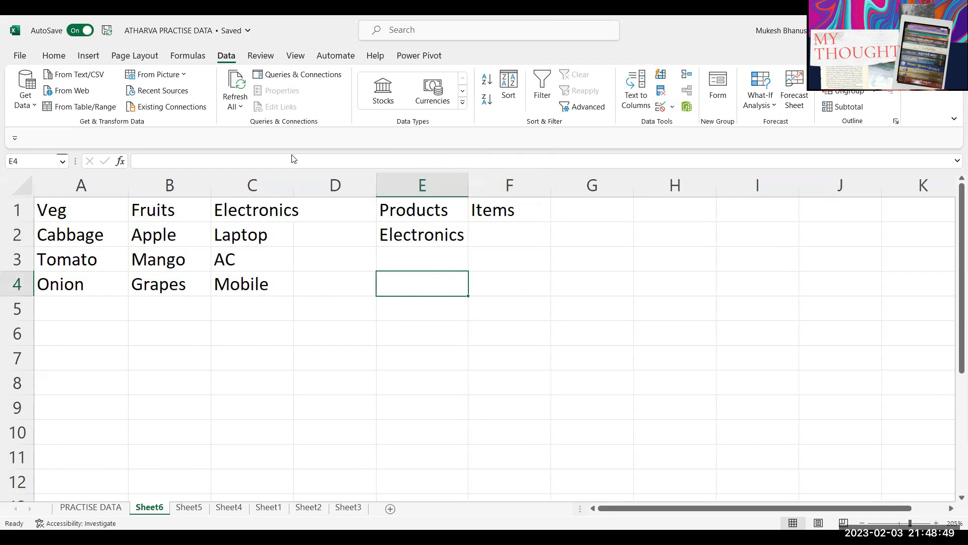
{"action": "left_click", "coordinate": [426, 238]}
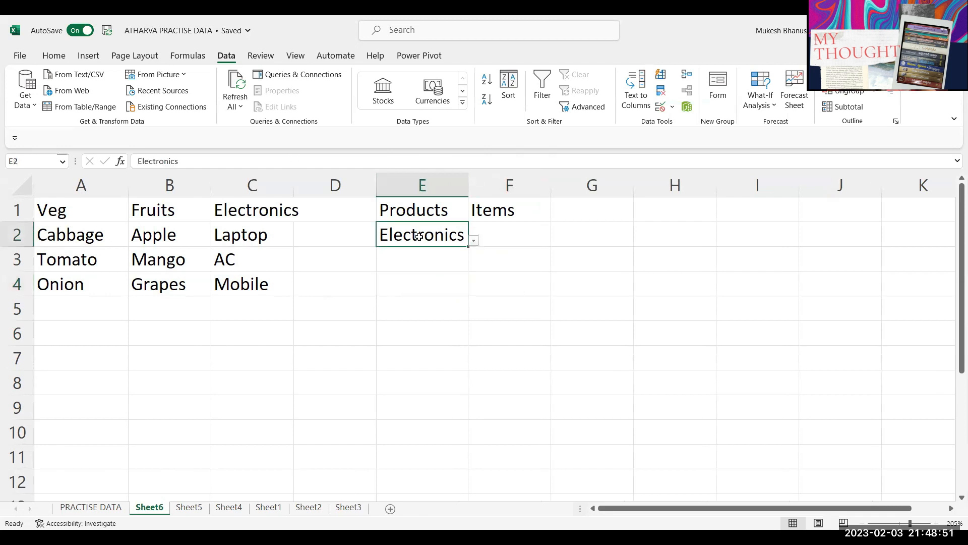
{"action": "left_click", "coordinate": [242, 337]}
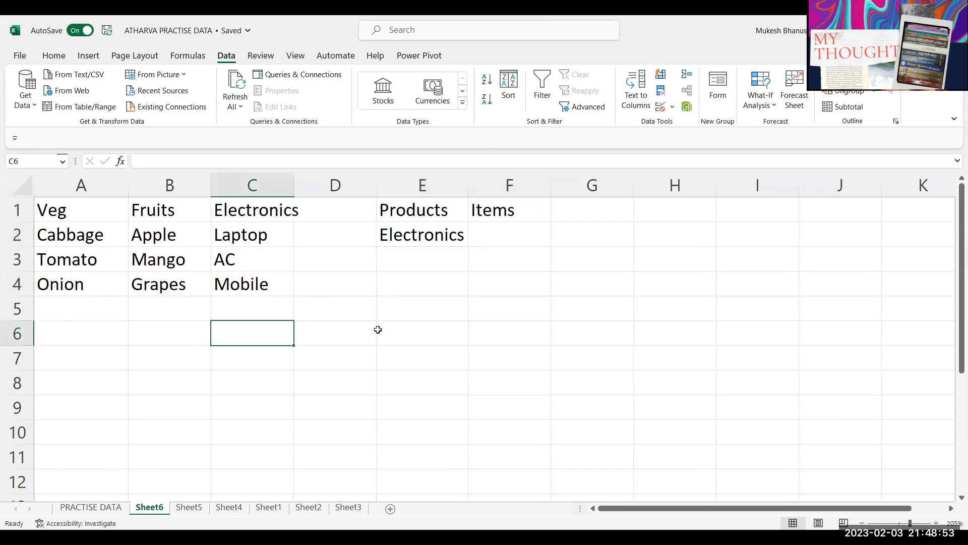
{"action": "type", "text": "987000"}
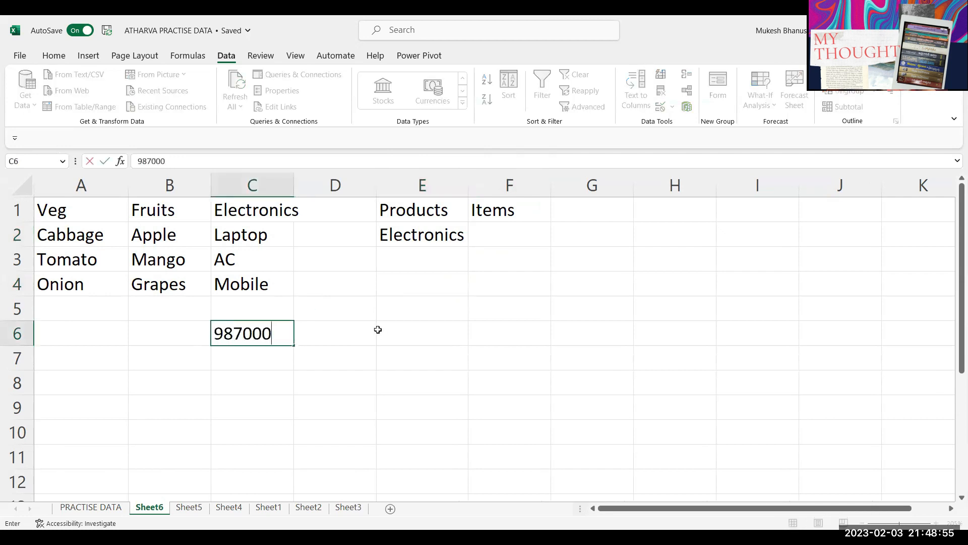
{"action": "type", "text": "3459"}
{"action": "key", "text": "Return"}
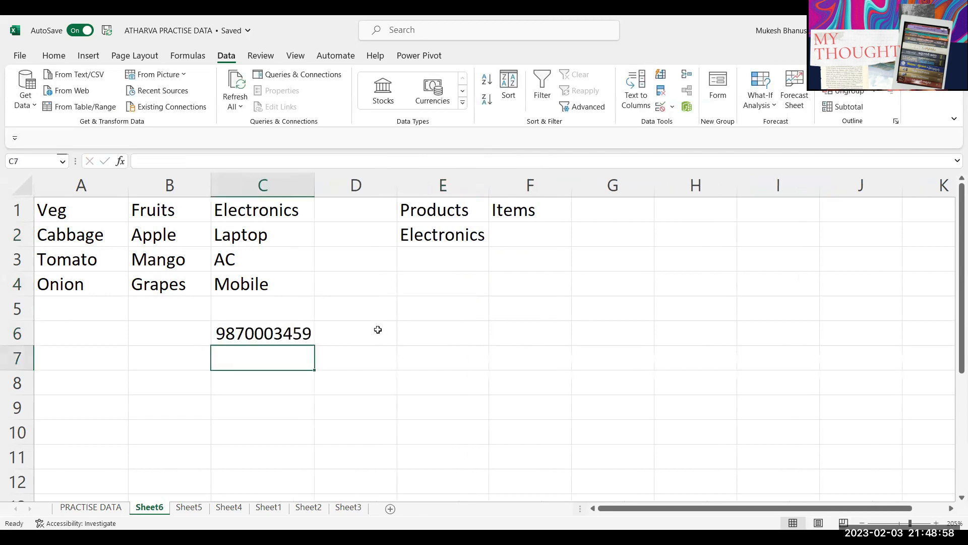
{"action": "left_click", "coordinate": [291, 334]}
{"action": "left_click", "coordinate": [54, 56]}
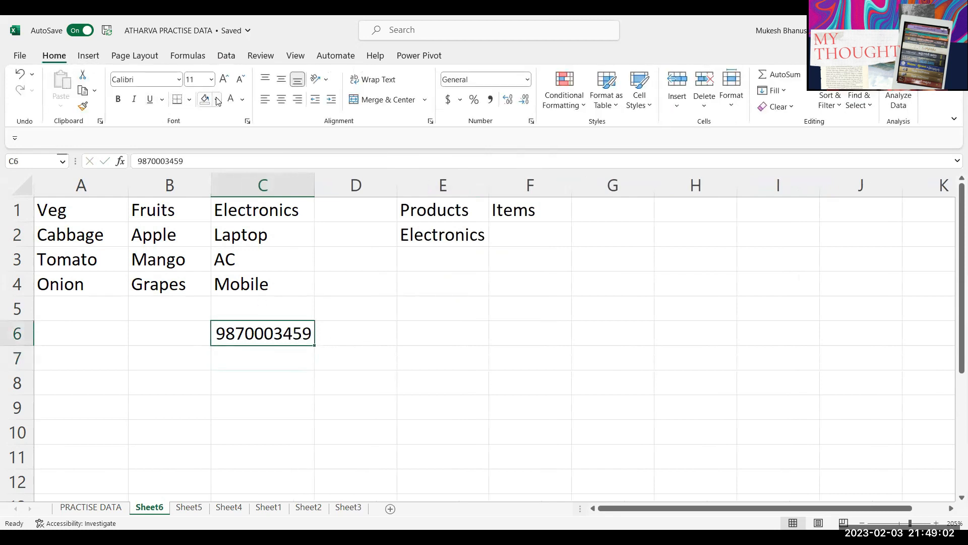
{"action": "left_click", "coordinate": [216, 101]}
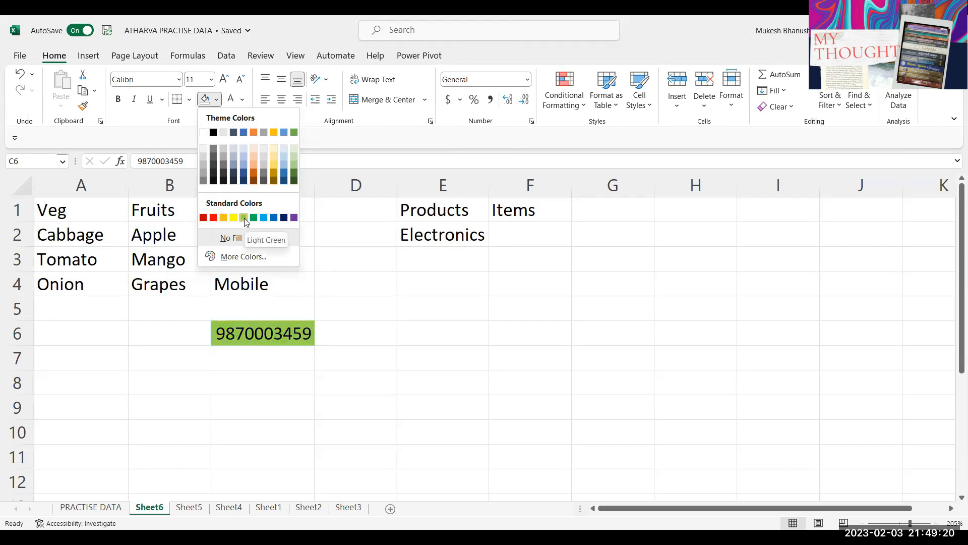
{"action": "left_click", "coordinate": [389, 296]}
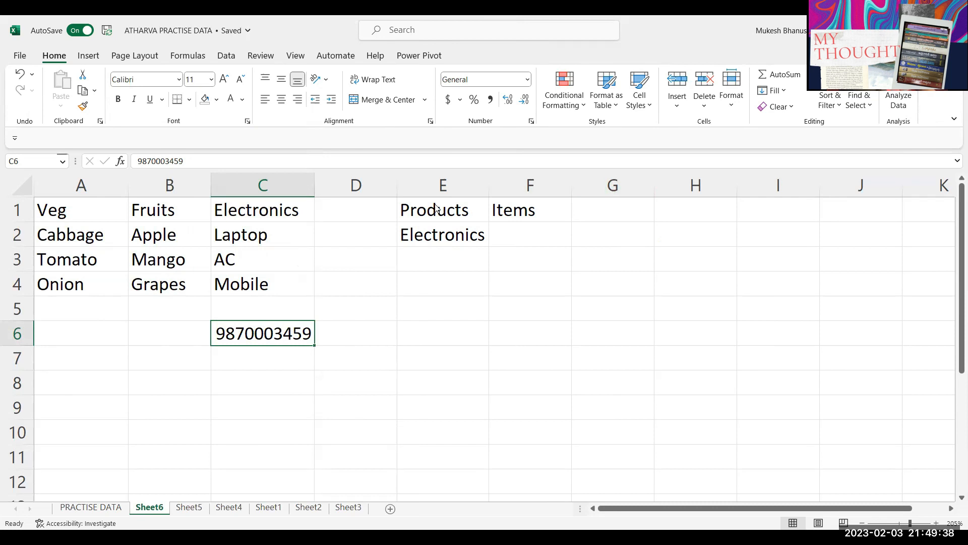
Step: Delete the test number from C6, leaving it empty
{"action": "left_click", "coordinate": [160, 360]}
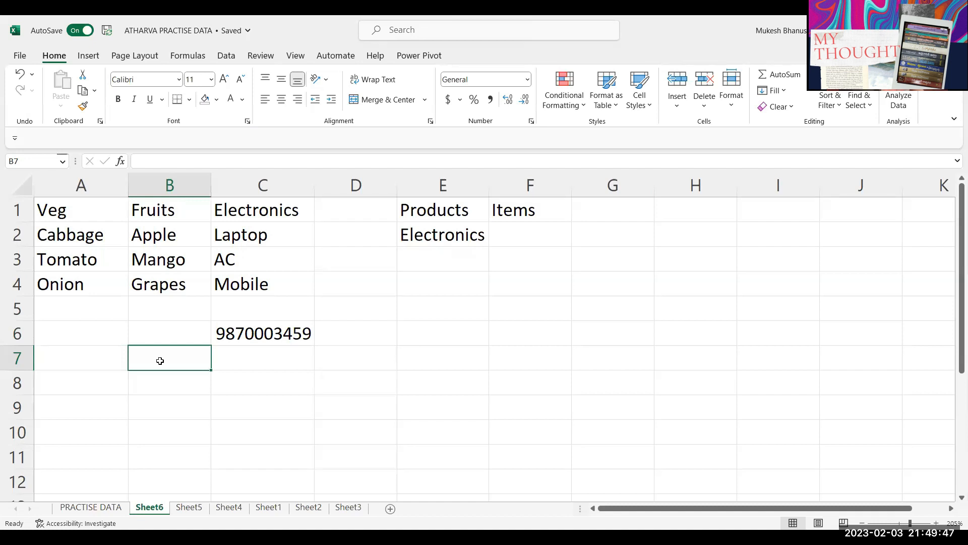
{"action": "key", "text": "Right"}
{"action": "key", "text": "Down"}
{"action": "key", "text": "Down"}
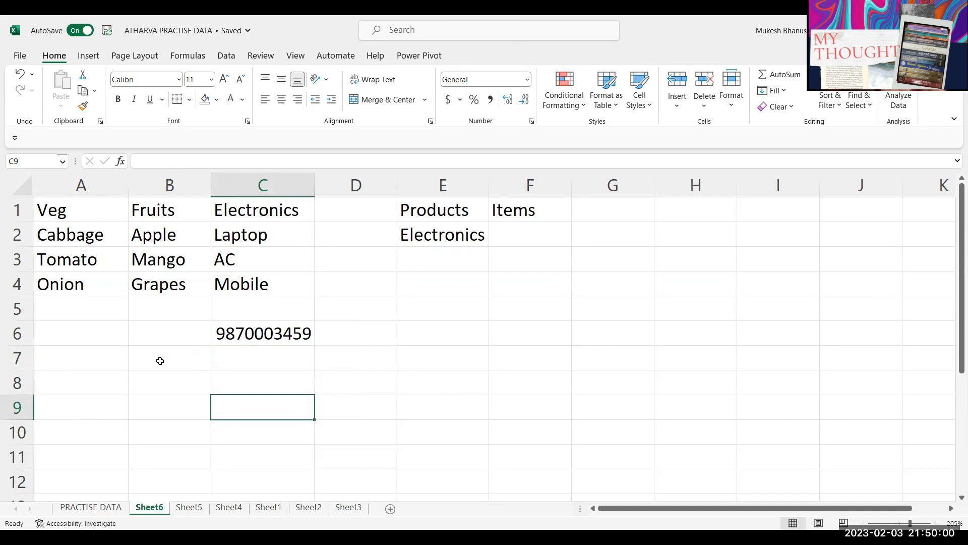
{"action": "key", "text": "Up"}
{"action": "key", "text": "Up"}
{"action": "key", "text": "Up"}
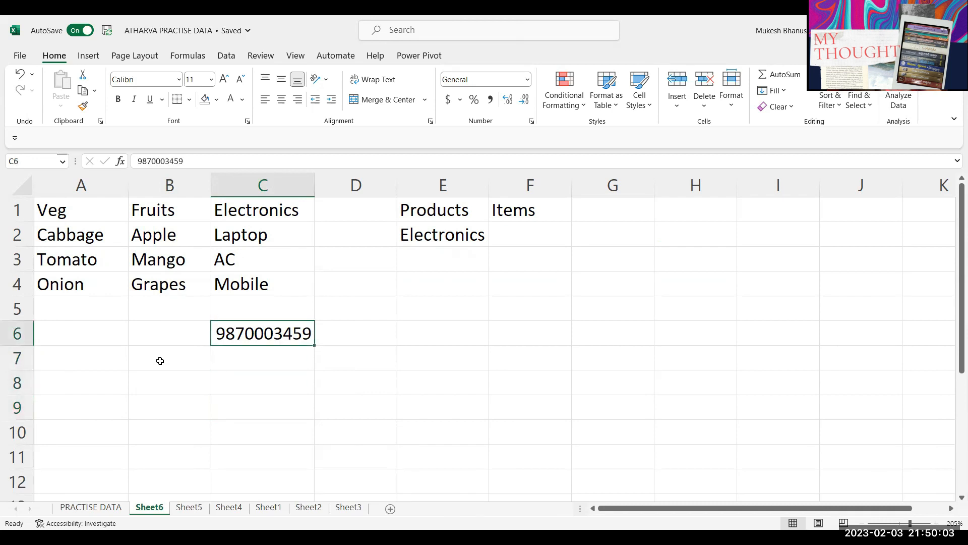
{"action": "key", "text": "Delete"}
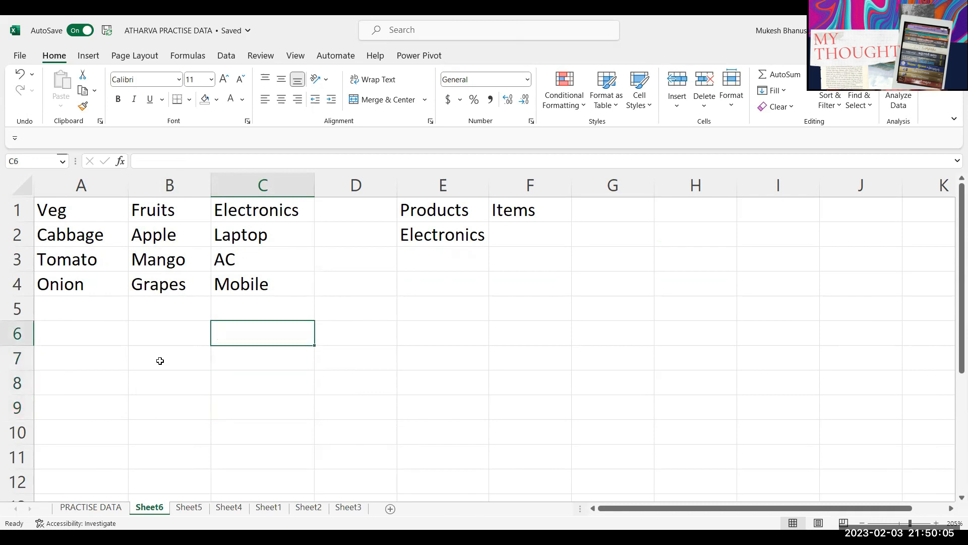
{"action": "left_click", "coordinate": [460, 237]}
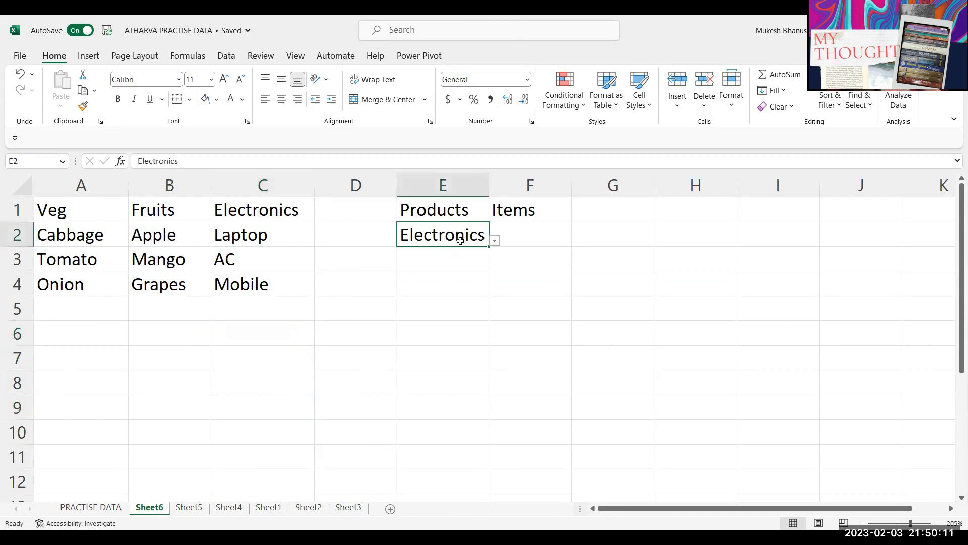
Step: Compare E2's Electronics choice against the category headers and the Electronics items range C2:C9
{"action": "left_click", "coordinate": [494, 240]}
{"action": "left_click", "coordinate": [528, 235]}
{"action": "left_click", "coordinate": [522, 241]}
{"action": "left_click_drag", "start_coordinate": [260, 235], "coordinate": [252, 274]}
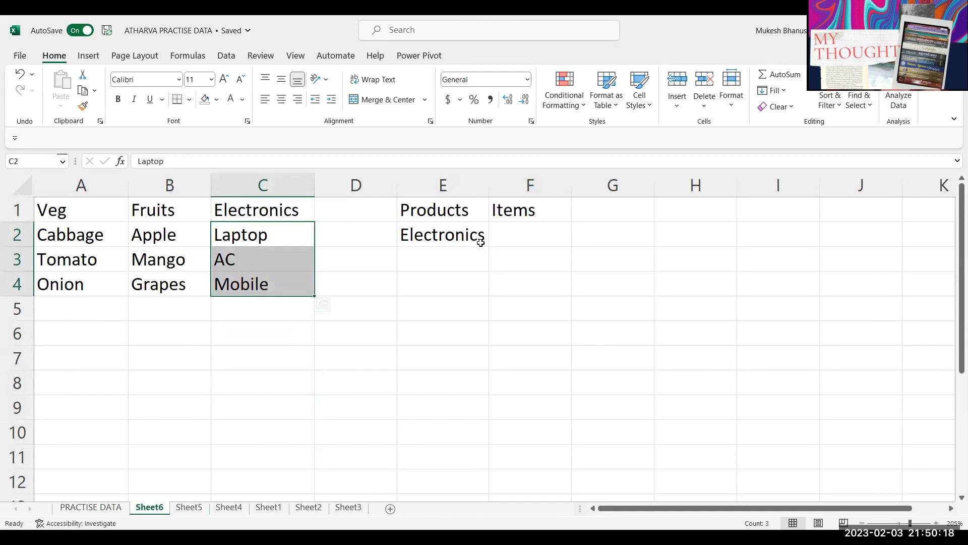
{"action": "left_click", "coordinate": [531, 241]}
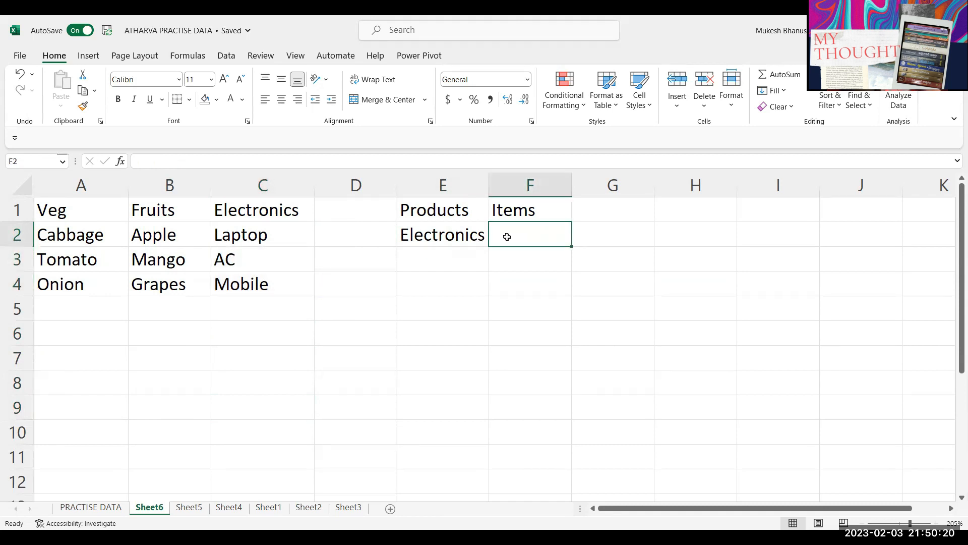
{"action": "left_click", "coordinate": [65, 213]}
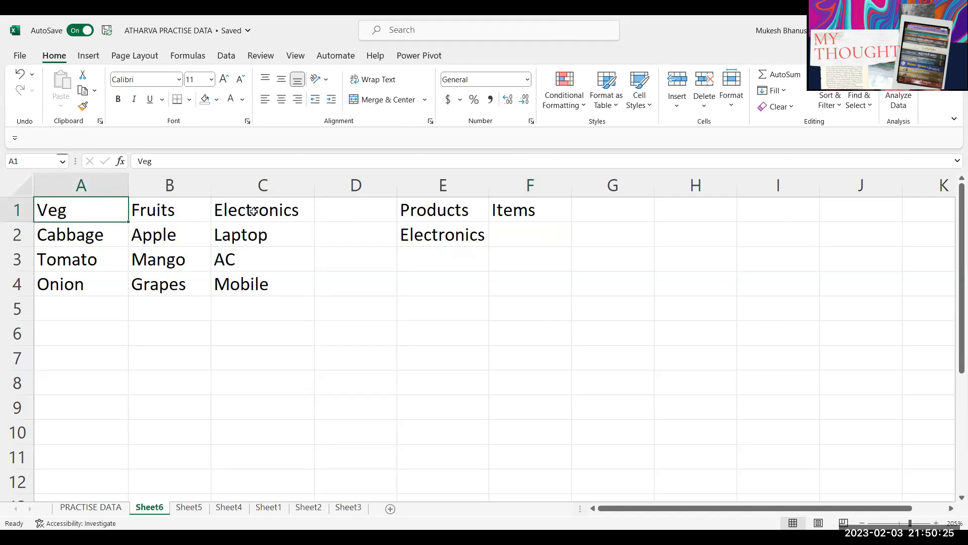
{"action": "left_click", "coordinate": [429, 244]}
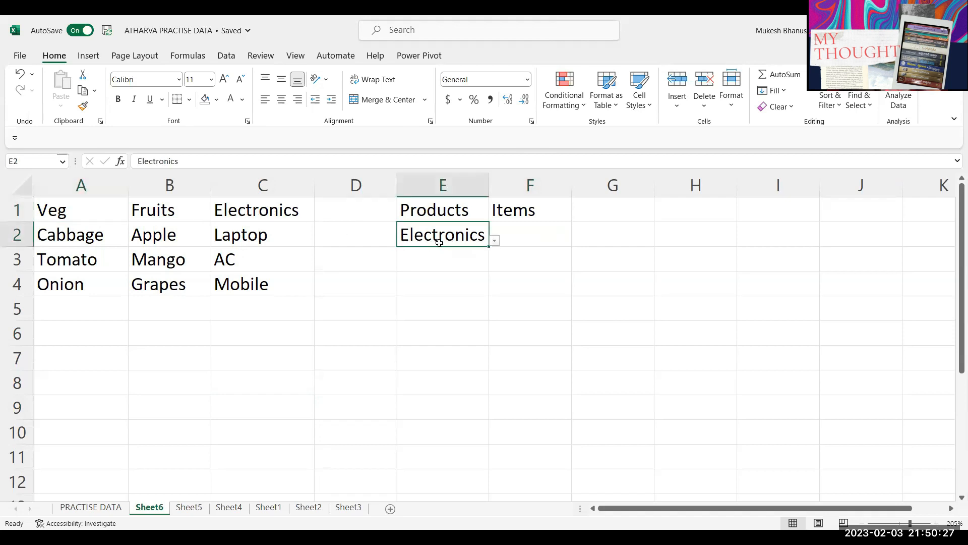
{"action": "left_click", "coordinate": [235, 210]}
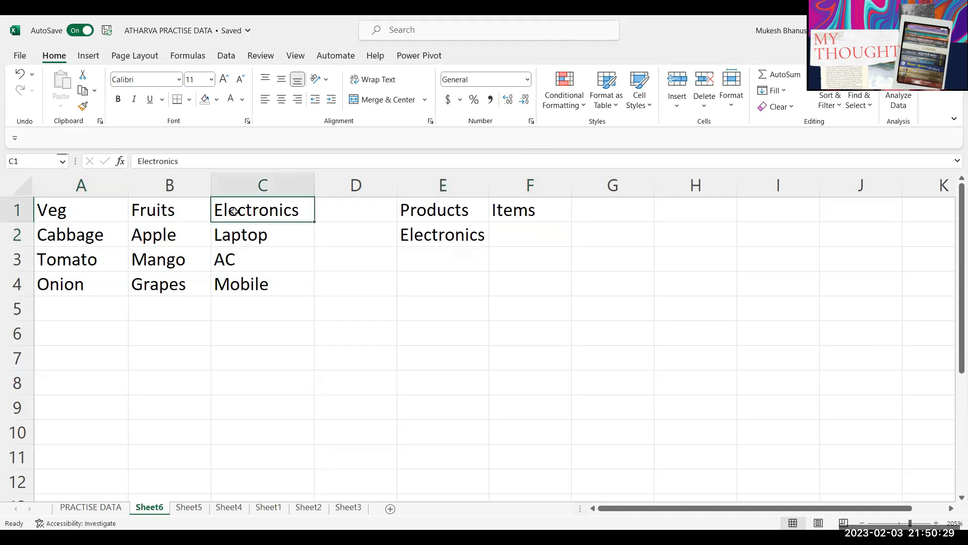
{"action": "left_click", "coordinate": [463, 238]}
{"action": "left_click", "coordinate": [513, 236]}
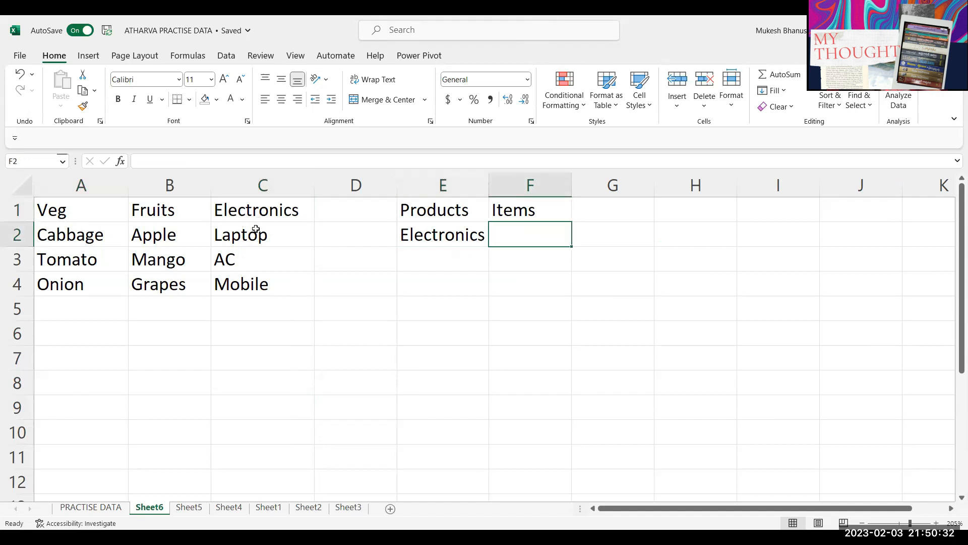
{"action": "left_click_drag", "start_coordinate": [255, 228], "coordinate": [258, 411]}
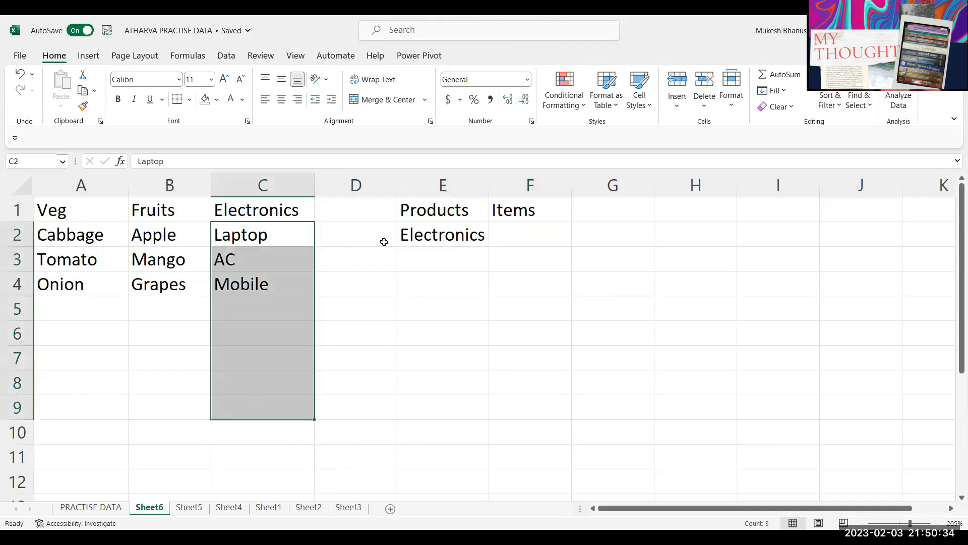
{"action": "left_click", "coordinate": [457, 239]}
Step: Set E2 to Fruits, check the Fruits range B1:B10, then go to PRACTISE DATA
{"action": "left_click", "coordinate": [494, 241]}
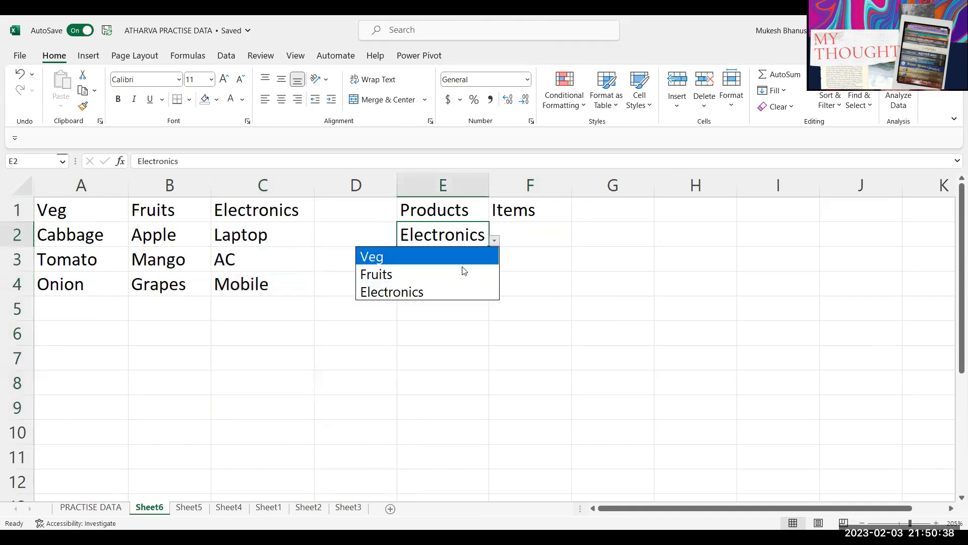
{"action": "left_click", "coordinate": [454, 273]}
{"action": "left_click", "coordinate": [528, 230]}
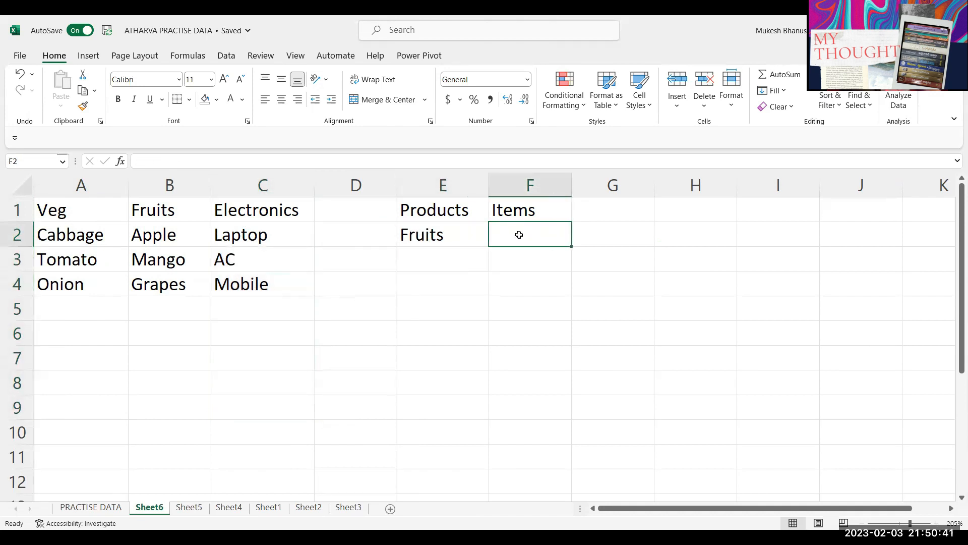
{"action": "left_click", "coordinate": [173, 211]}
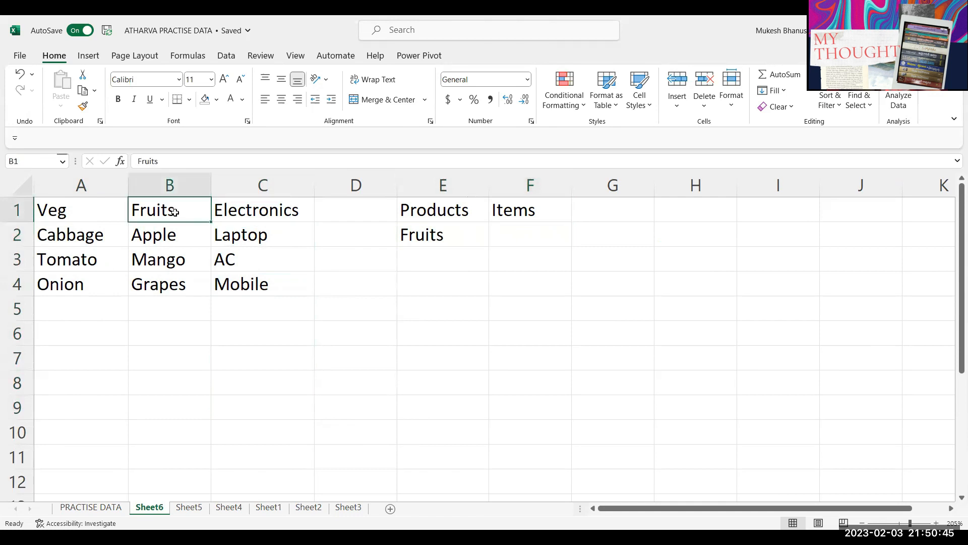
{"action": "left_click_drag", "start_coordinate": [154, 218], "coordinate": [147, 425]}
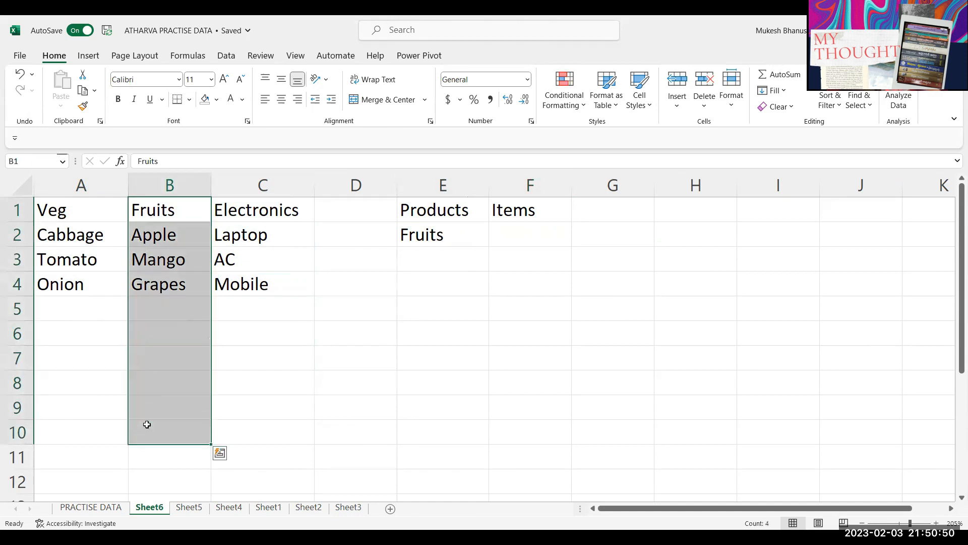
{"action": "left_click", "coordinate": [496, 240]}
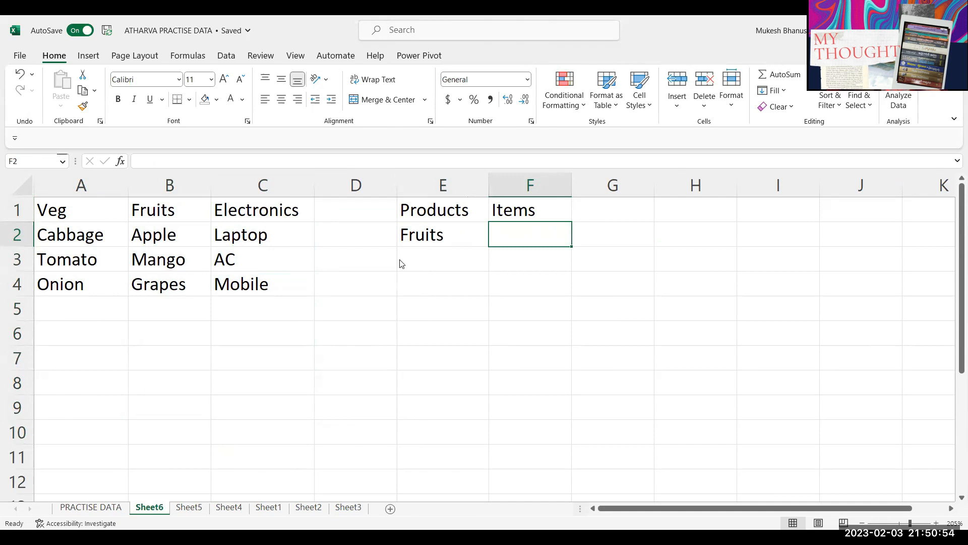
{"action": "left_click", "coordinate": [262, 333]}
{"action": "left_click", "coordinate": [91, 507]}
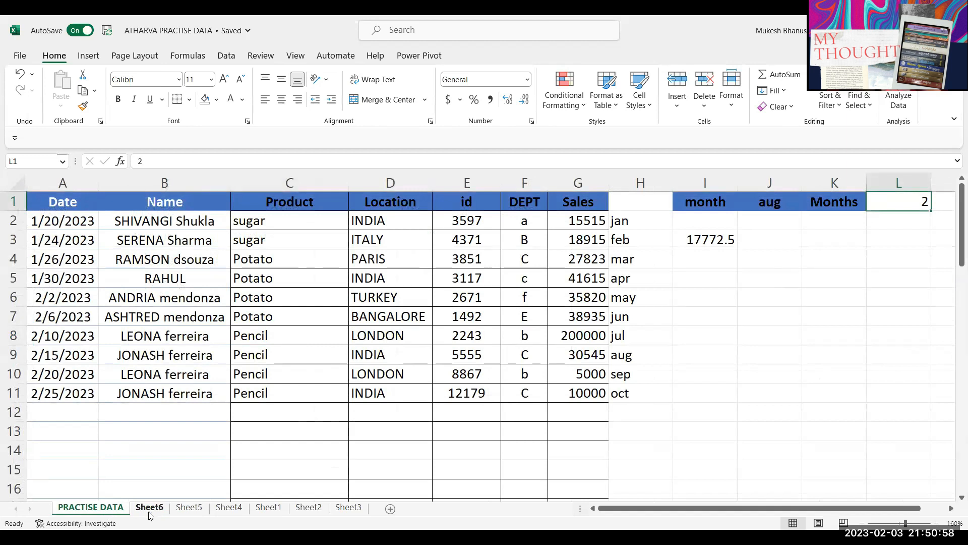
Step: Delete the month helper columns I through N on the PRACTISE DATA sheet
{"action": "left_click", "coordinate": [150, 508]}
{"action": "left_click", "coordinate": [109, 509]}
{"action": "left_click", "coordinate": [705, 182]}
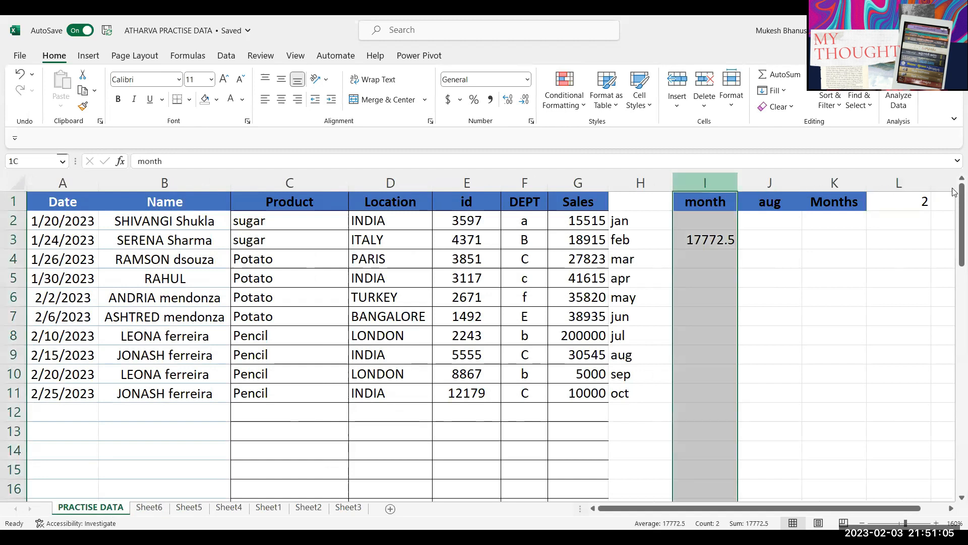
{"action": "left_click_drag", "start_coordinate": [953, 192], "coordinate": [827, 191]}
{"action": "key", "text": "ctrl+minus"}
Step: Open the File backstage Home page listing templates and recent workbooks
{"action": "left_click", "coordinate": [300, 317]}
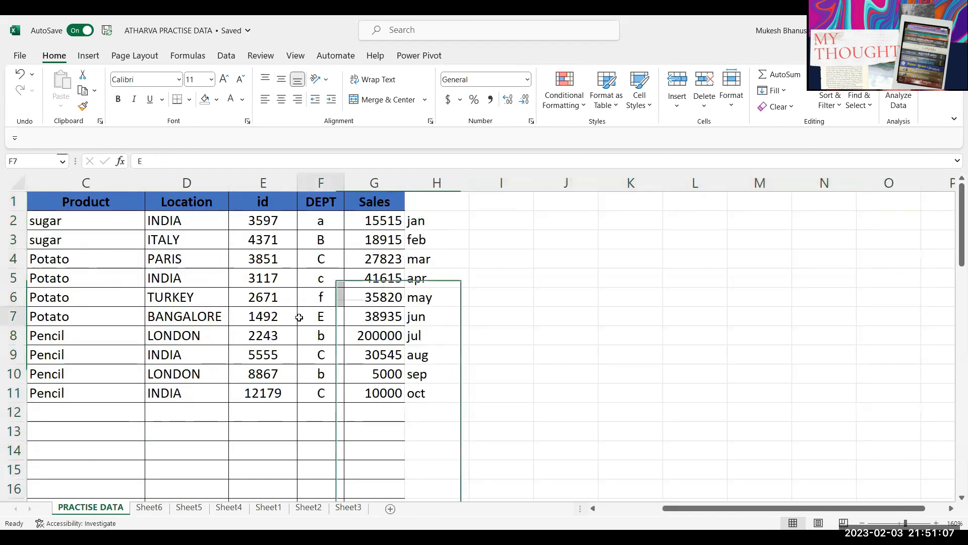
{"action": "scroll", "coordinate": [605, 492], "scroll_direction": "left", "scroll_amount": 3}
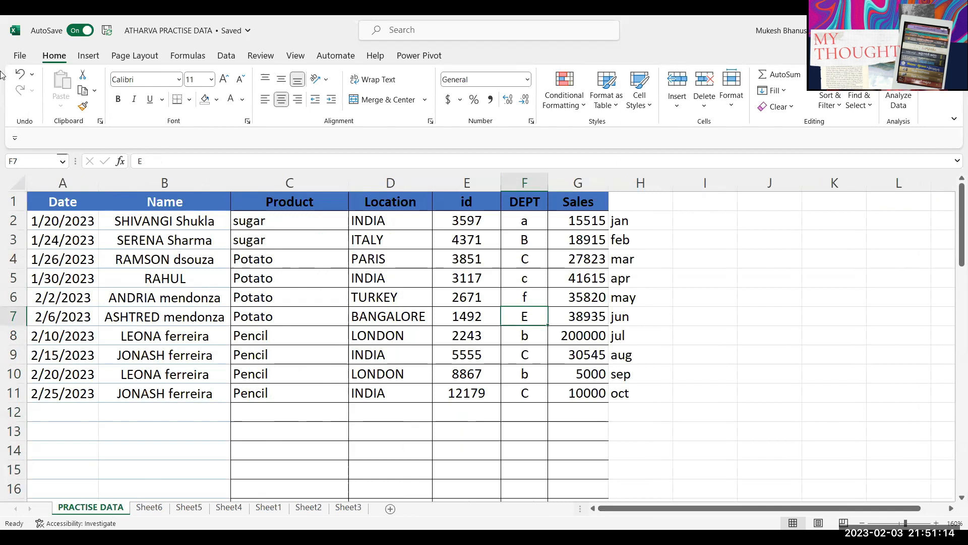
{"action": "left_click", "coordinate": [440, 274]}
{"action": "left_click", "coordinate": [20, 55]}
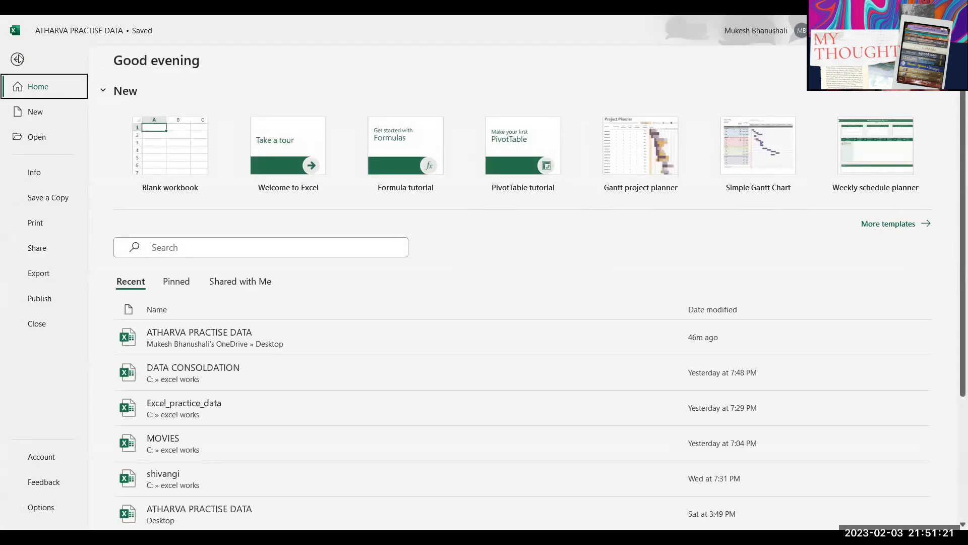
{"action": "left_click", "coordinate": [17, 59]}
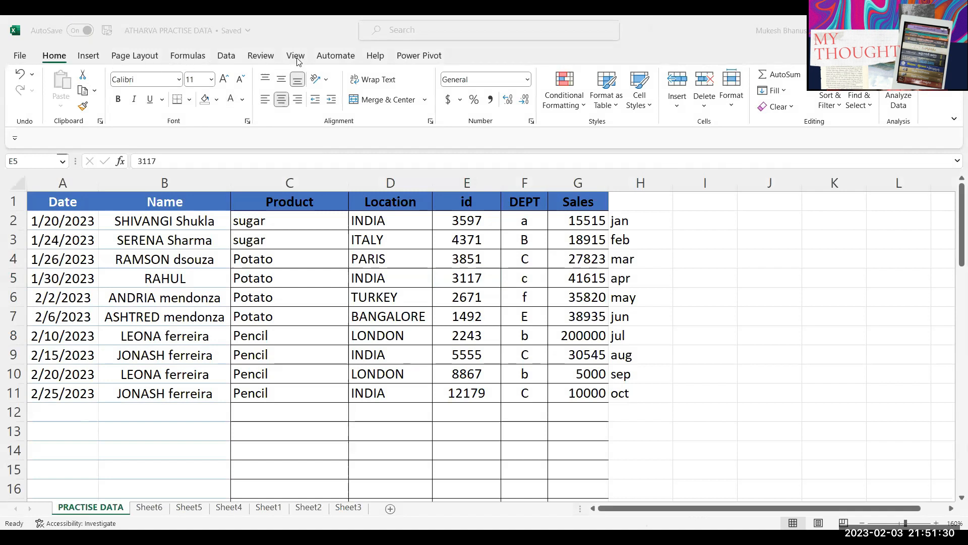
{"action": "left_click", "coordinate": [191, 59]}
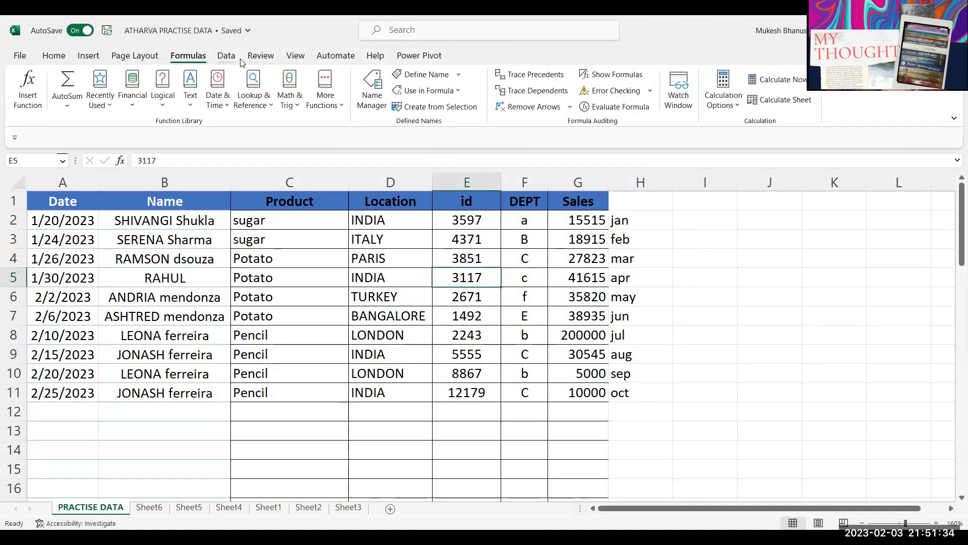
{"action": "left_click", "coordinate": [268, 56]}
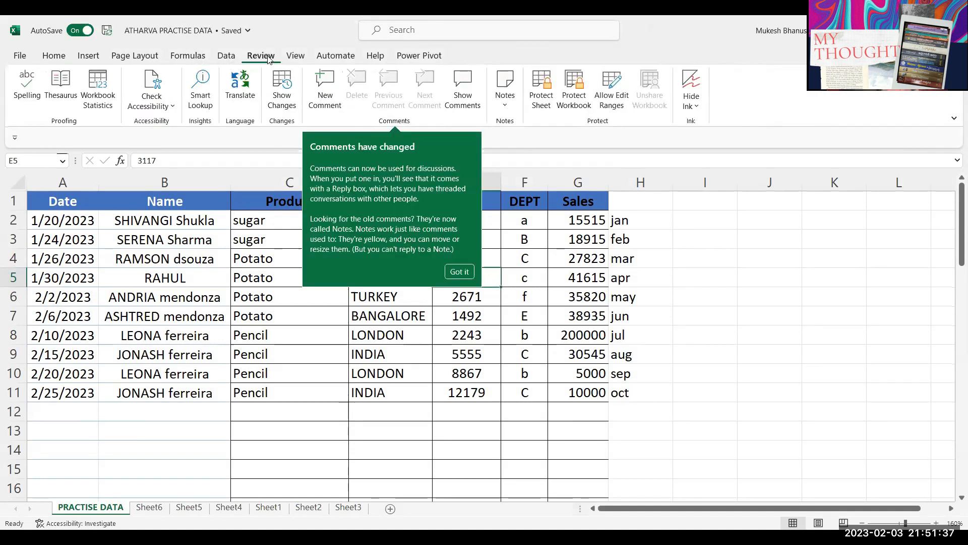
{"action": "left_click", "coordinate": [296, 59]}
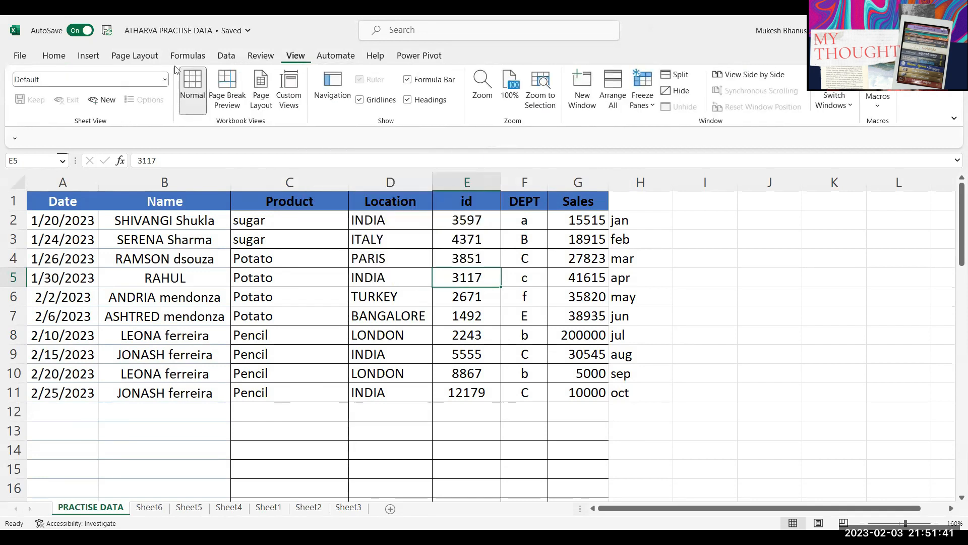
{"action": "left_click", "coordinate": [54, 56]}
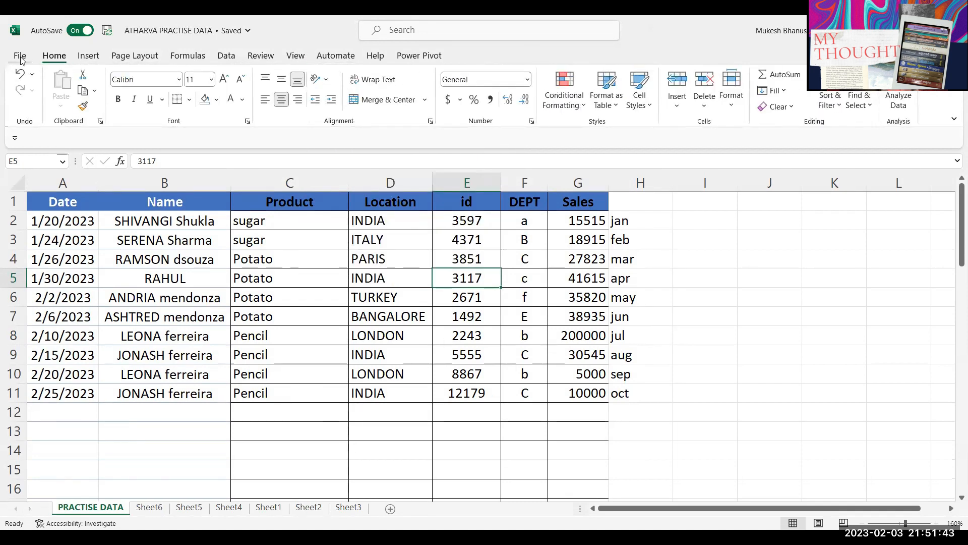
{"action": "left_click", "coordinate": [20, 56]}
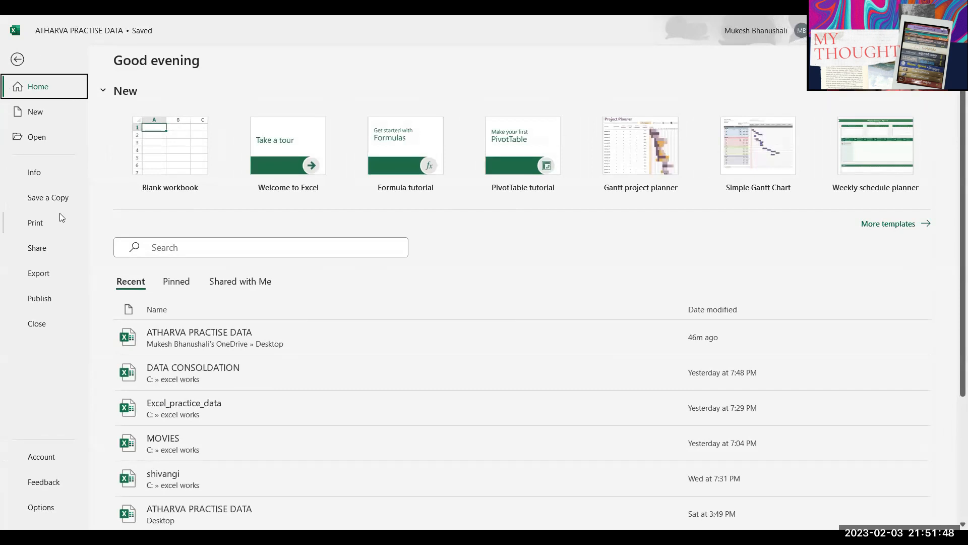
Step: Look at Save a Copy's General Options, then cancel without changes
{"action": "left_click", "coordinate": [52, 200]}
{"action": "left_click", "coordinate": [160, 278]}
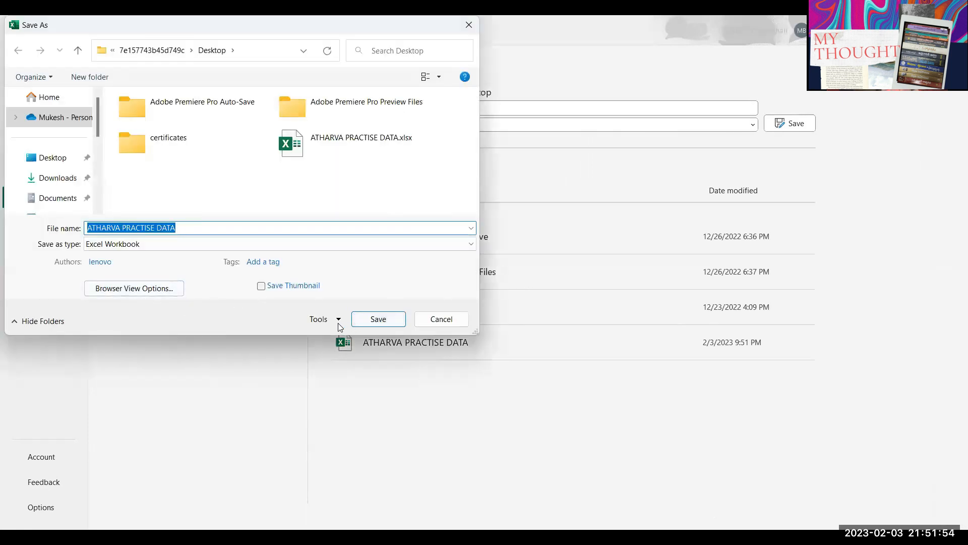
{"action": "left_click", "coordinate": [338, 322]}
{"action": "left_click", "coordinate": [355, 361]}
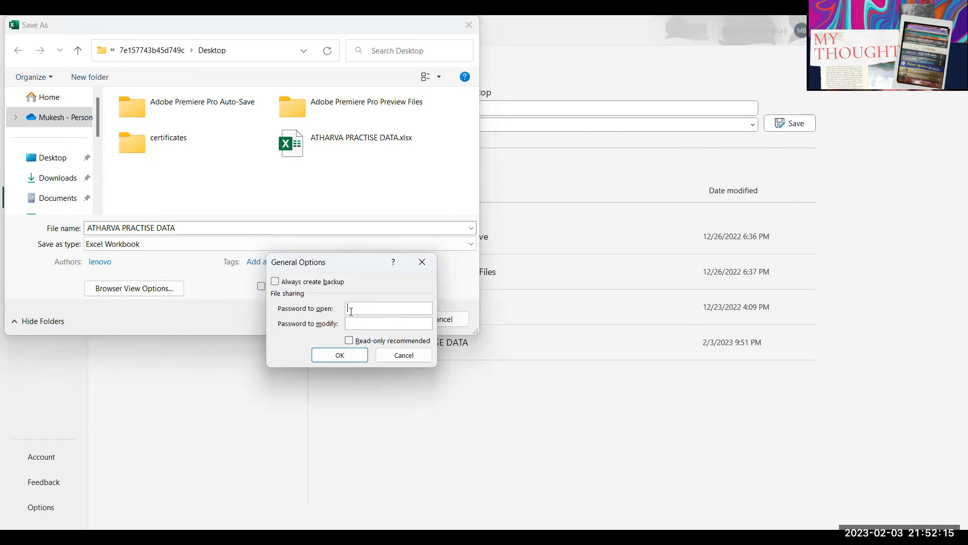
{"action": "left_click", "coordinate": [410, 356]}
{"action": "left_click", "coordinate": [437, 323]}
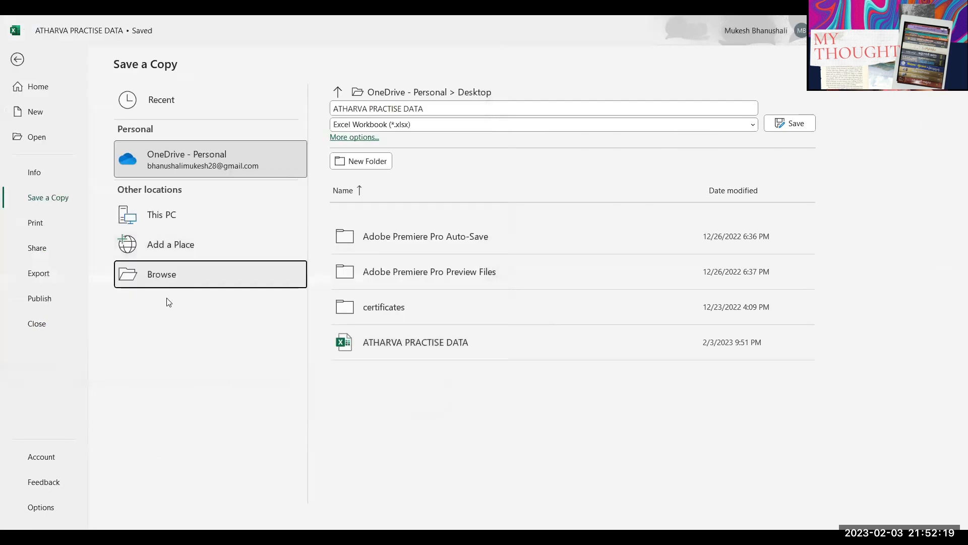
Step: Review the open and modify password fields, set no passwords, and return to the worksheet
{"action": "left_click", "coordinate": [168, 282]}
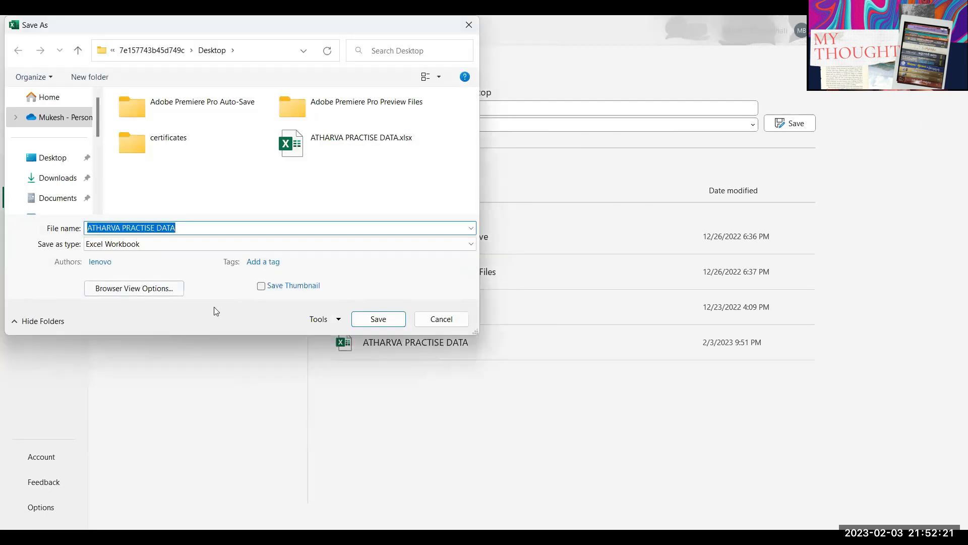
{"action": "left_click", "coordinate": [319, 320]}
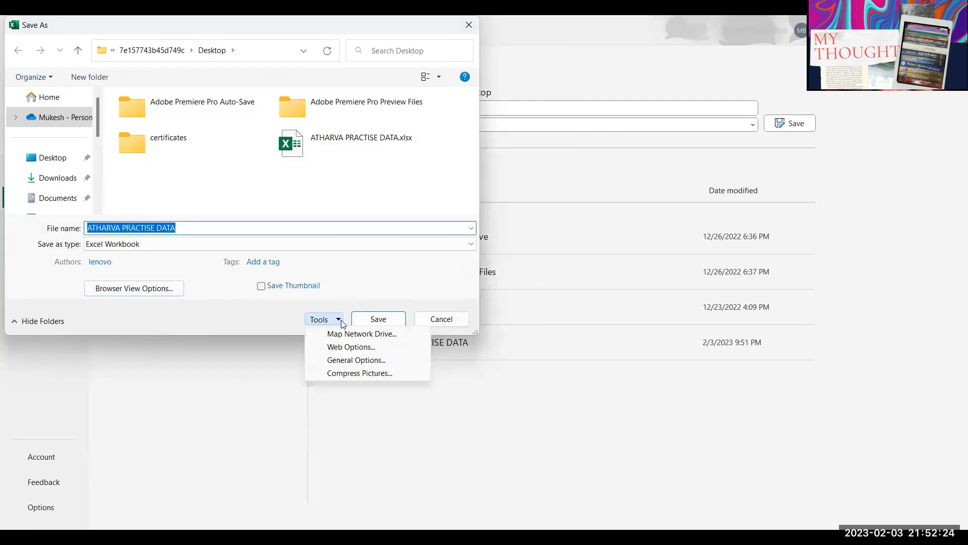
{"action": "left_click", "coordinate": [354, 360]}
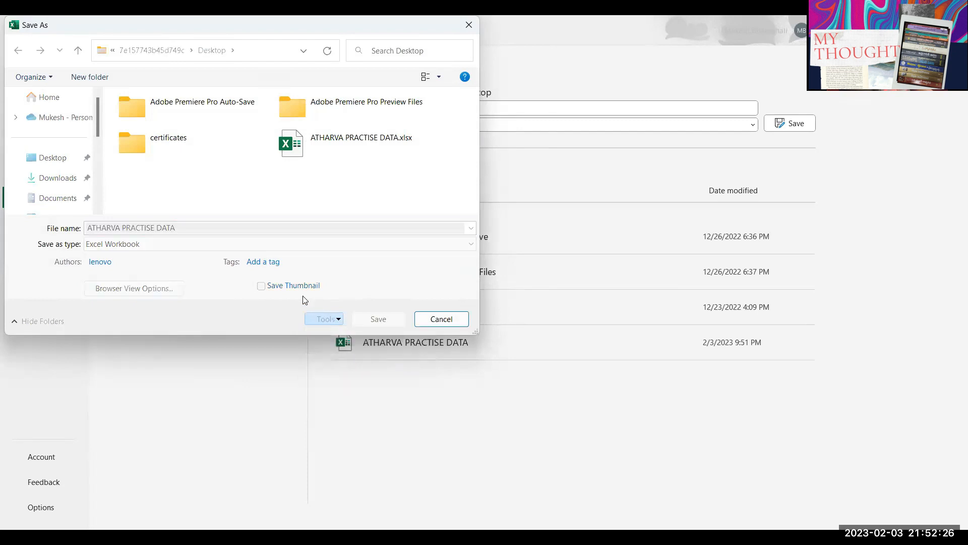
{"action": "left_click", "coordinate": [372, 312]}
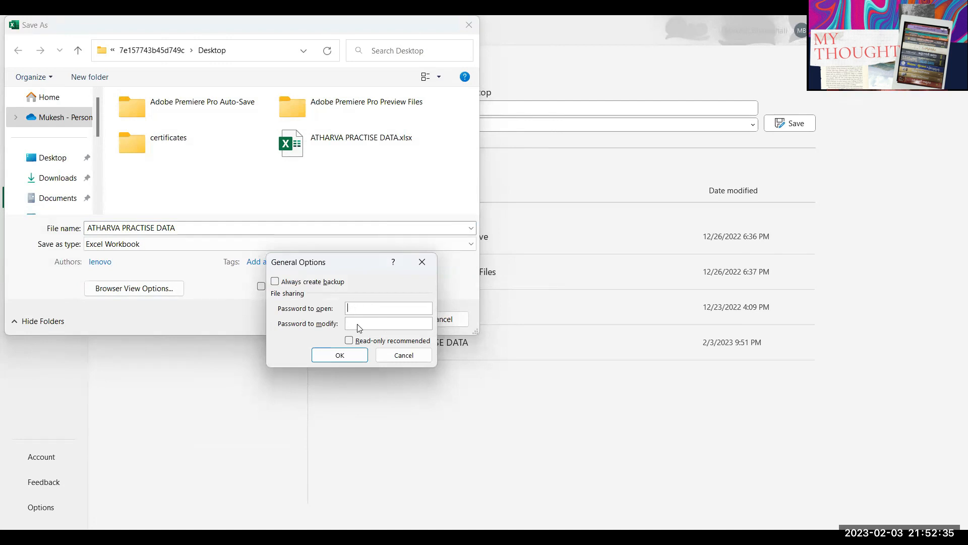
{"action": "left_click", "coordinate": [362, 321]}
{"action": "left_click", "coordinate": [363, 309]}
{"action": "left_click", "coordinate": [356, 322]}
{"action": "left_click", "coordinate": [401, 355]}
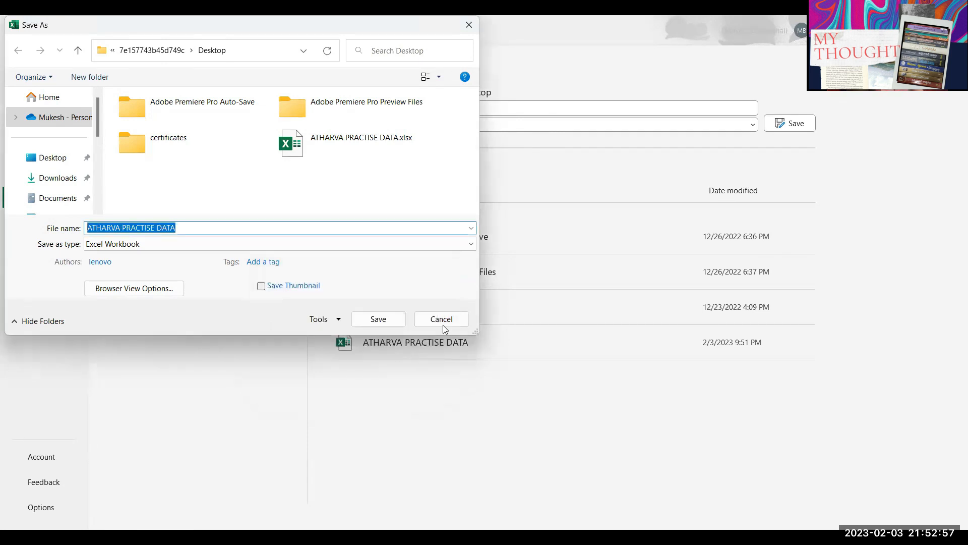
{"action": "left_click", "coordinate": [437, 325]}
{"action": "key", "text": "Escape"}
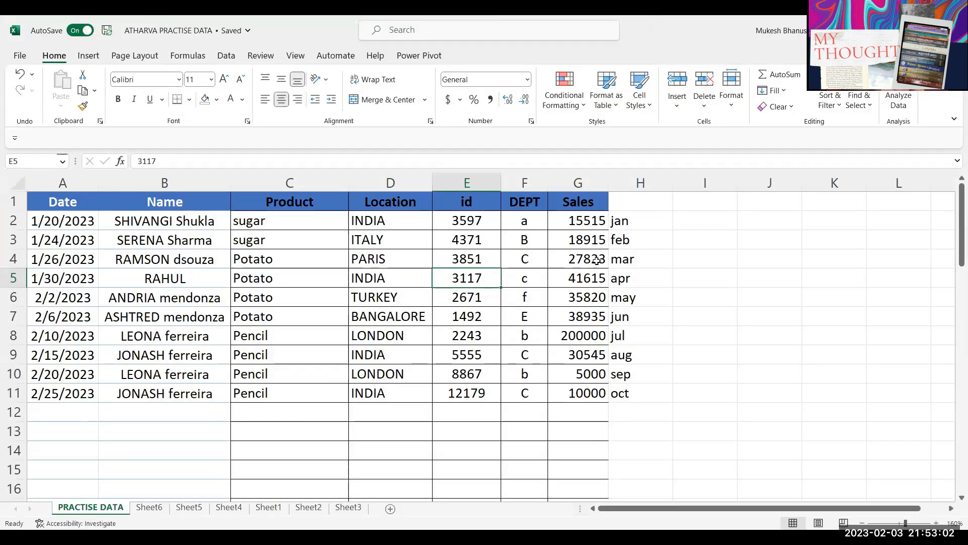
Step: Protect the PRACTISE DATA sheet with a password, entering it twice to confirm
{"action": "left_click_drag", "start_coordinate": [65, 241], "coordinate": [574, 411]}
{"action": "left_click", "coordinate": [466, 335]}
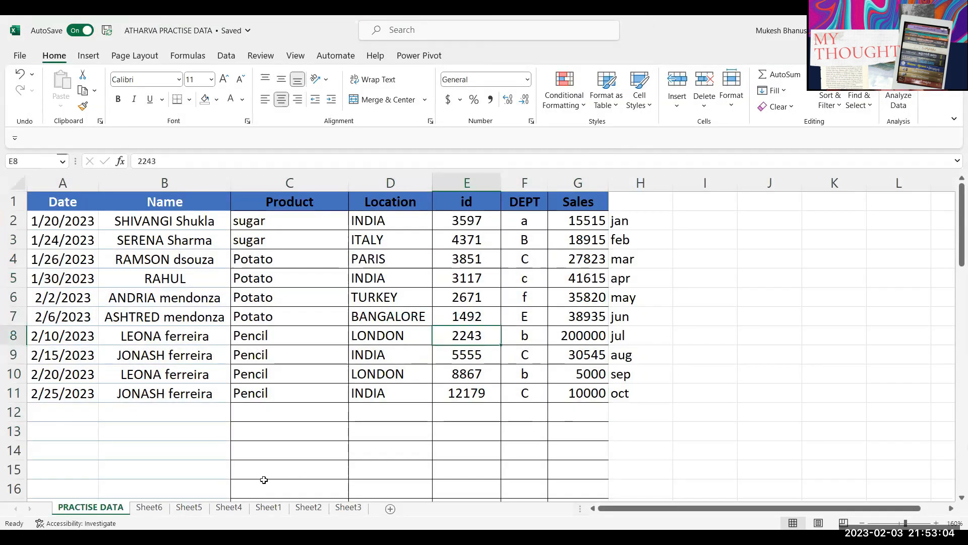
{"action": "left_click", "coordinate": [284, 328]}
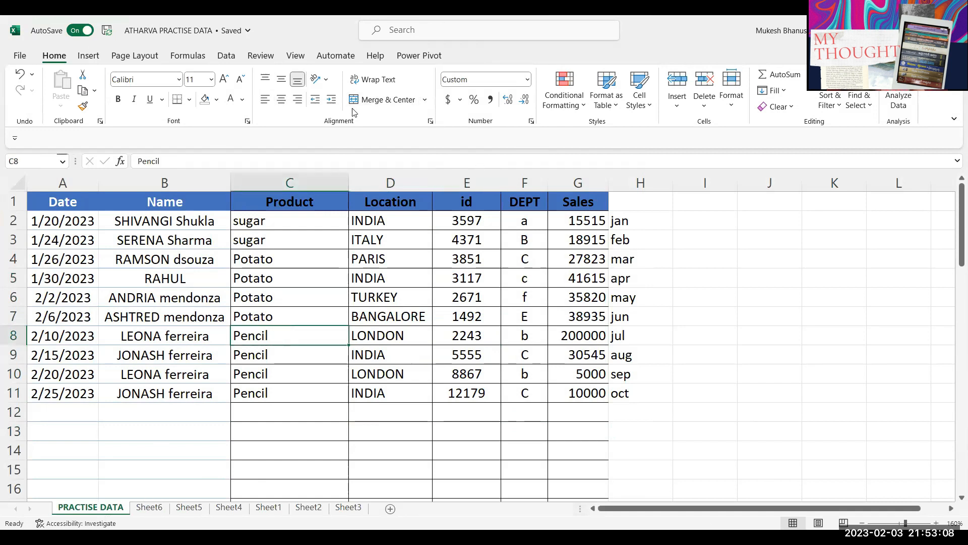
{"action": "left_click", "coordinate": [736, 99]}
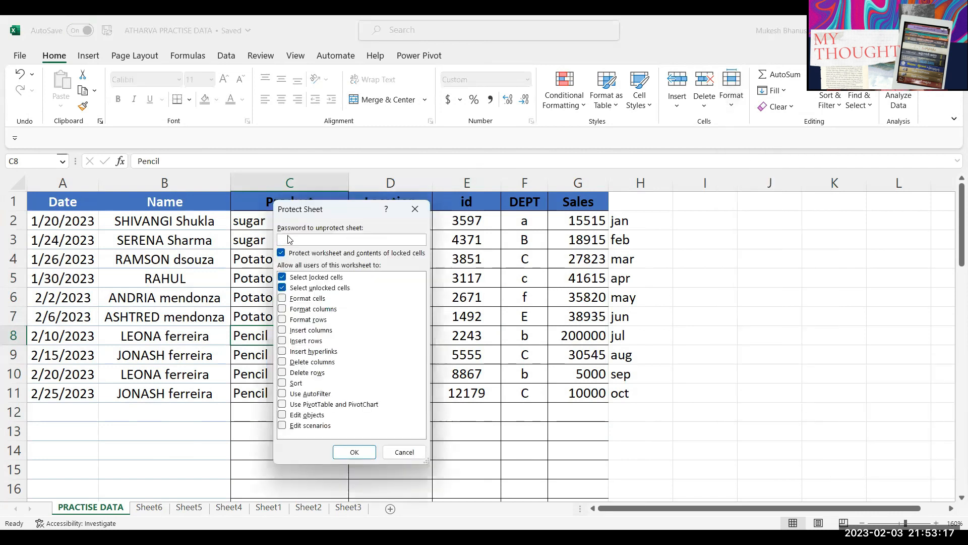
{"action": "type", "text": "1"}
{"action": "key", "text": "Return"}
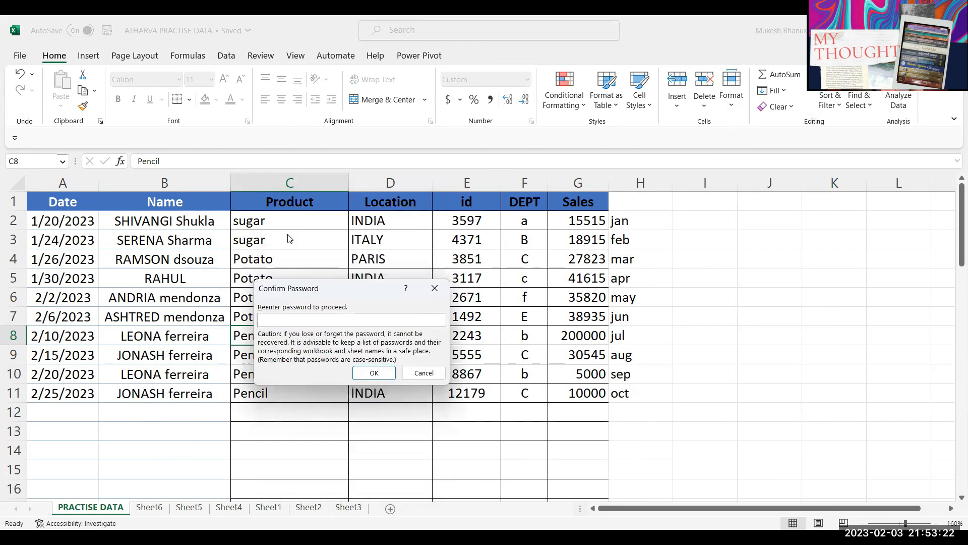
{"action": "type", "text": "1"}
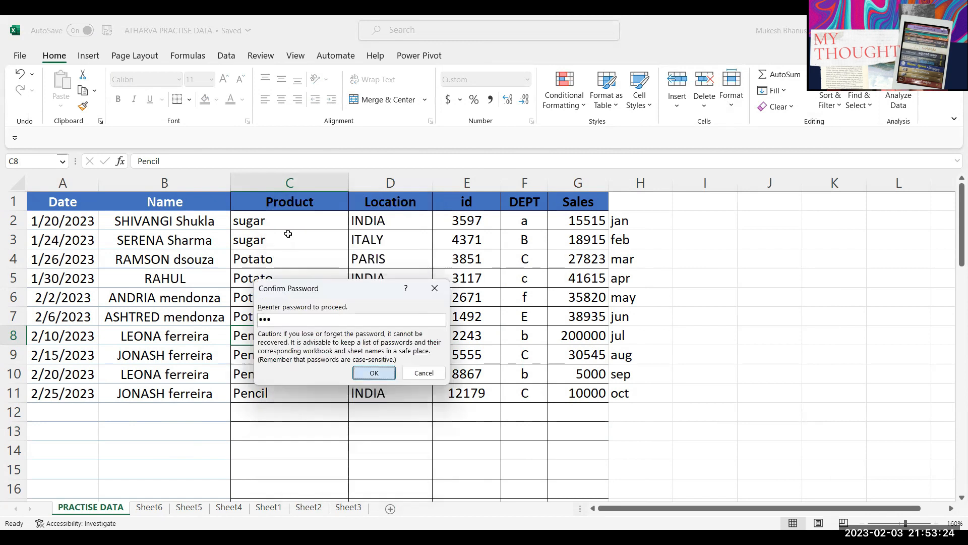
{"action": "key", "text": "Return"}
Step: Try editing the locked cells and dismiss the protected-sheet warning
{"action": "left_click", "coordinate": [163, 259]}
{"action": "left_click_drag", "start_coordinate": [163, 243], "coordinate": [525, 393]}
{"action": "left_click", "coordinate": [524, 321]}
{"action": "left_click_drag", "start_coordinate": [262, 239], "coordinate": [395, 330]}
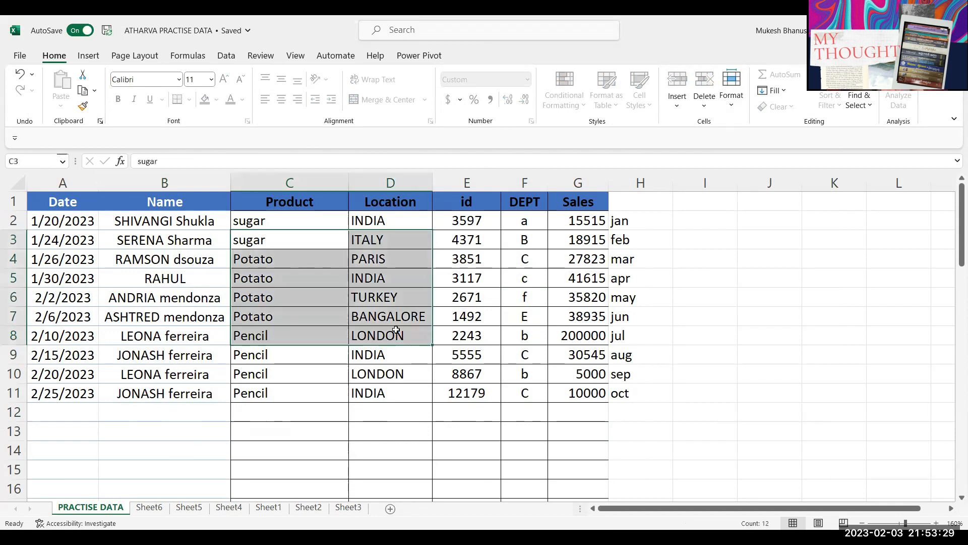
{"action": "left_click", "coordinate": [396, 329]}
{"action": "left_click_drag", "start_coordinate": [341, 278], "coordinate": [431, 354]}
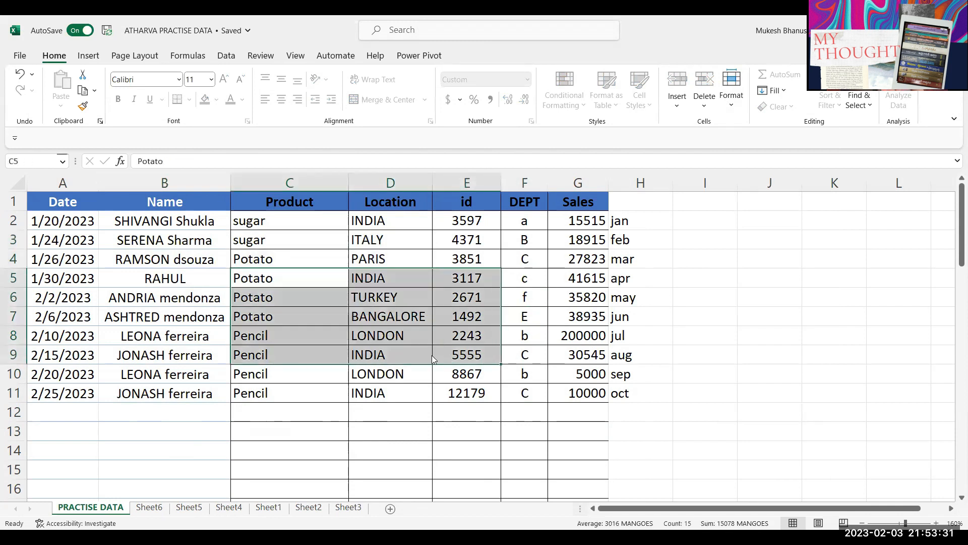
{"action": "left_click", "coordinate": [432, 359]}
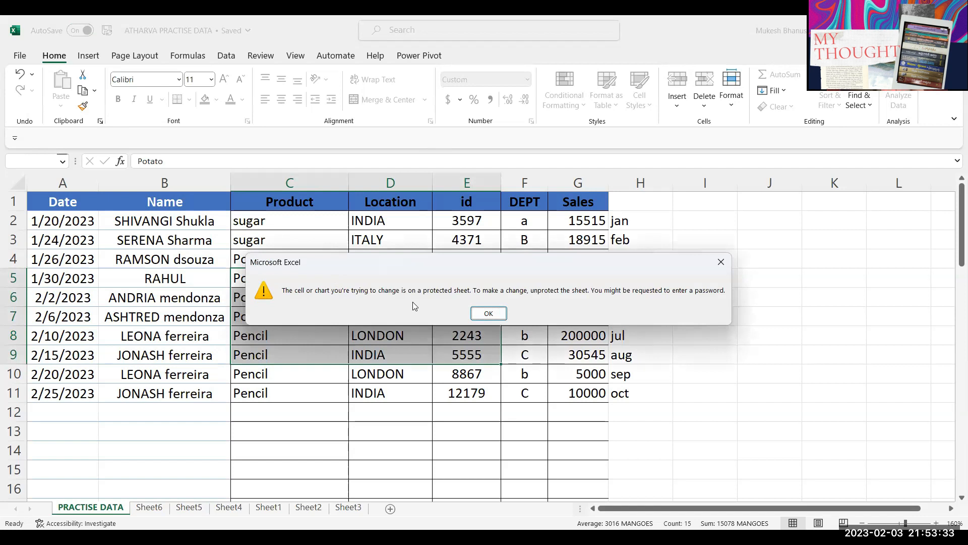
{"action": "left_click", "coordinate": [488, 313]}
{"action": "left_click", "coordinate": [613, 266]}
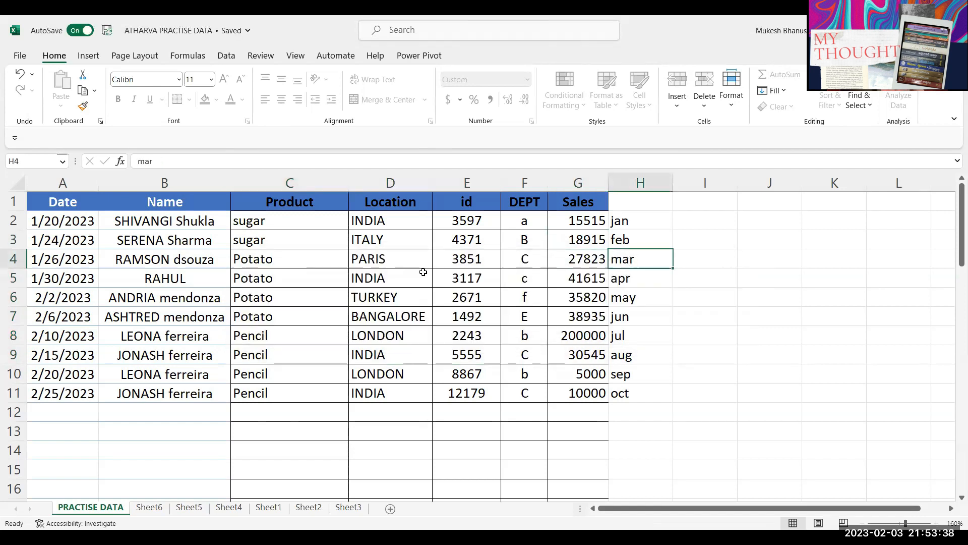
Step: Open the Existing Connections list from the Data tab and cancel it without choosing one
{"action": "left_click", "coordinate": [227, 56]}
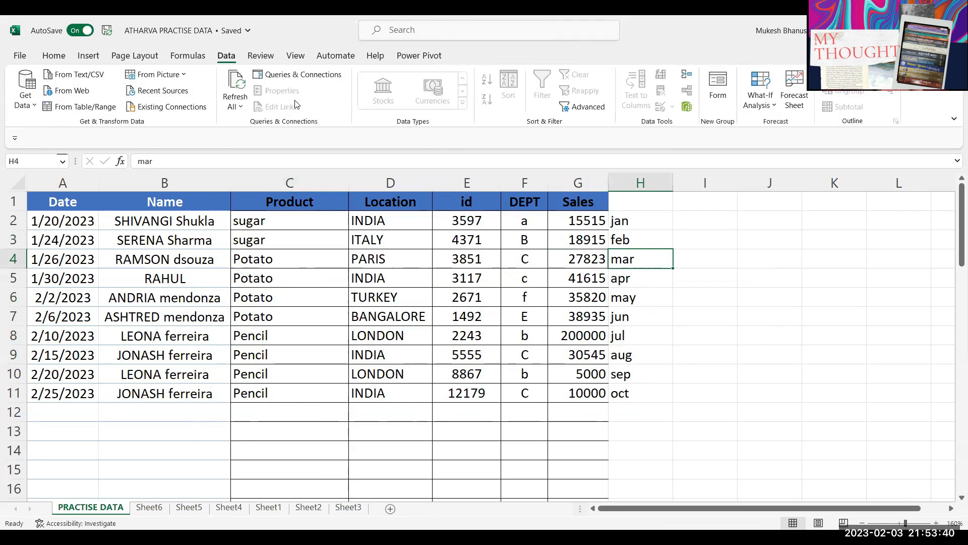
{"action": "left_click", "coordinate": [150, 105]}
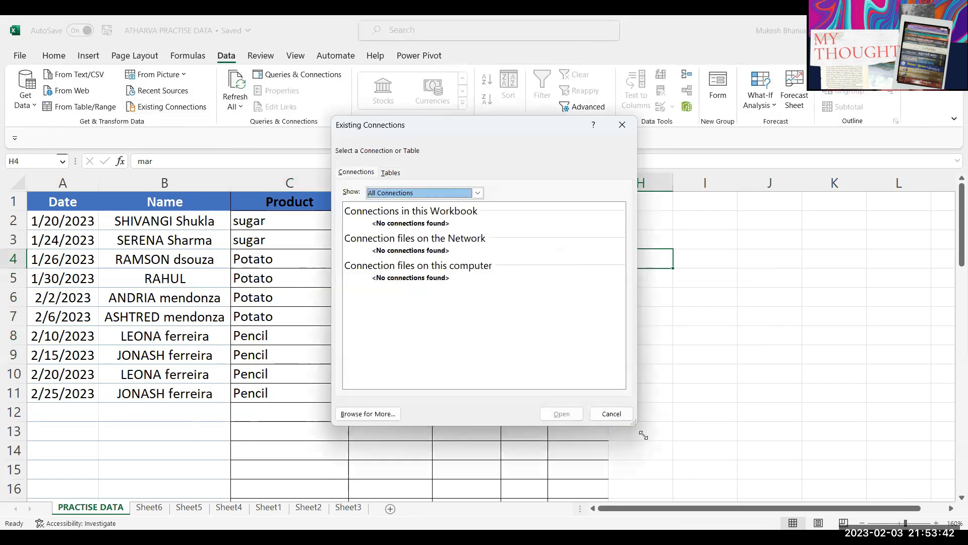
{"action": "left_click", "coordinate": [622, 418]}
{"action": "left_click_drag", "start_coordinate": [192, 297], "coordinate": [389, 355]}
{"action": "left_click_drag", "start_coordinate": [292, 240], "coordinate": [469, 356]}
Step: On Sheet6, type test entries 'fhf', 'fghfg' and 'fgh' into several cells
{"action": "left_click", "coordinate": [150, 507]}
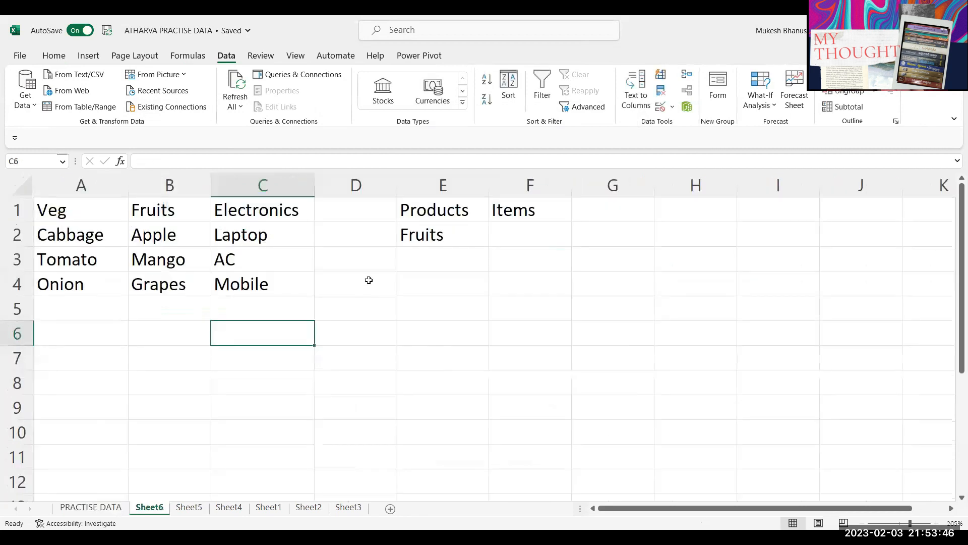
{"action": "left_click", "coordinate": [365, 259]}
{"action": "type", "text": "fhf"}
{"action": "left_click_drag", "start_coordinate": [358, 365], "coordinate": [358, 386]}
{"action": "type", "text": "fghfg"}
{"action": "left_click", "coordinate": [238, 363]}
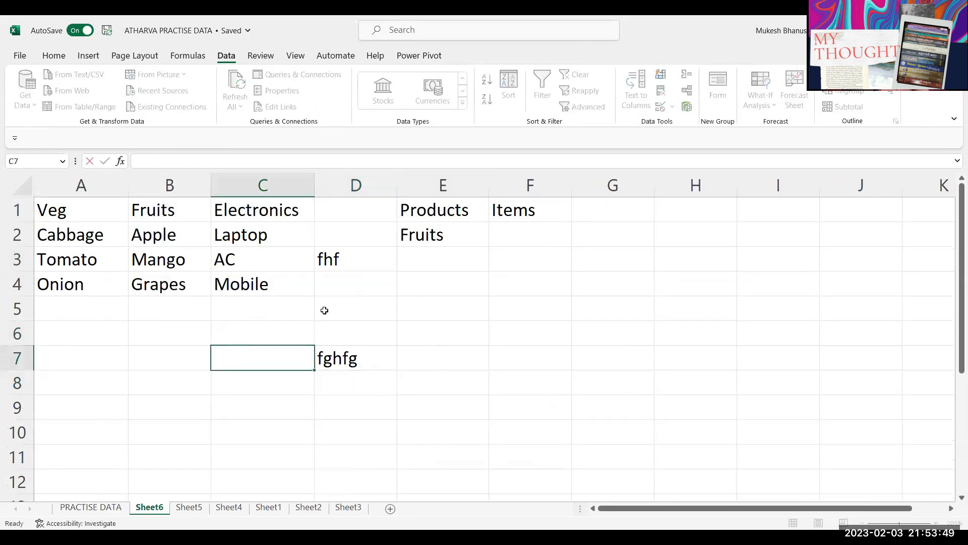
{"action": "type", "text": "fgh"}
{"action": "left_click", "coordinate": [325, 309]}
{"action": "type", "text": "fgh"}
{"action": "left_click", "coordinate": [438, 281]}
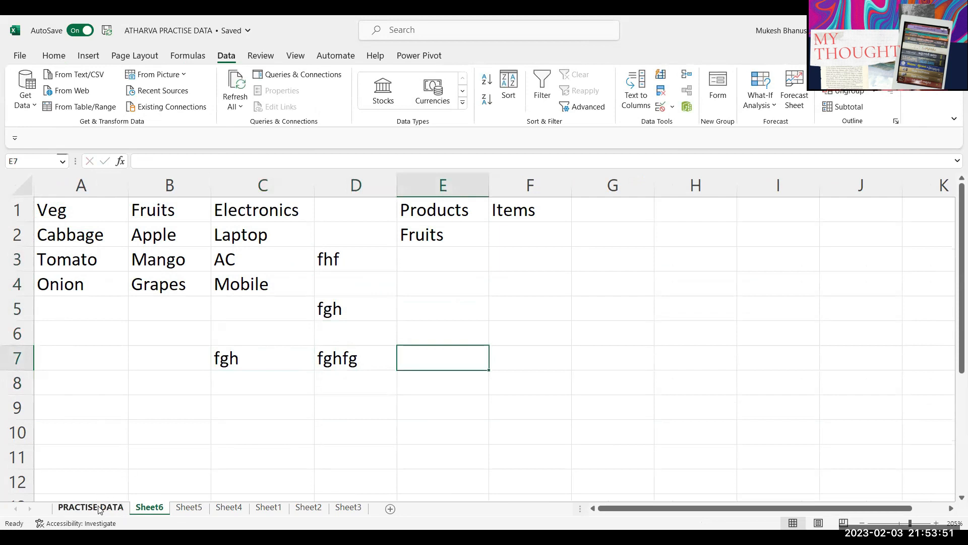
Step: Return to the PRACTISE DATA sheet and select cells E5 and F7
{"action": "left_click", "coordinate": [91, 507]}
{"action": "left_click", "coordinate": [476, 278]}
{"action": "left_click", "coordinate": [513, 317]}
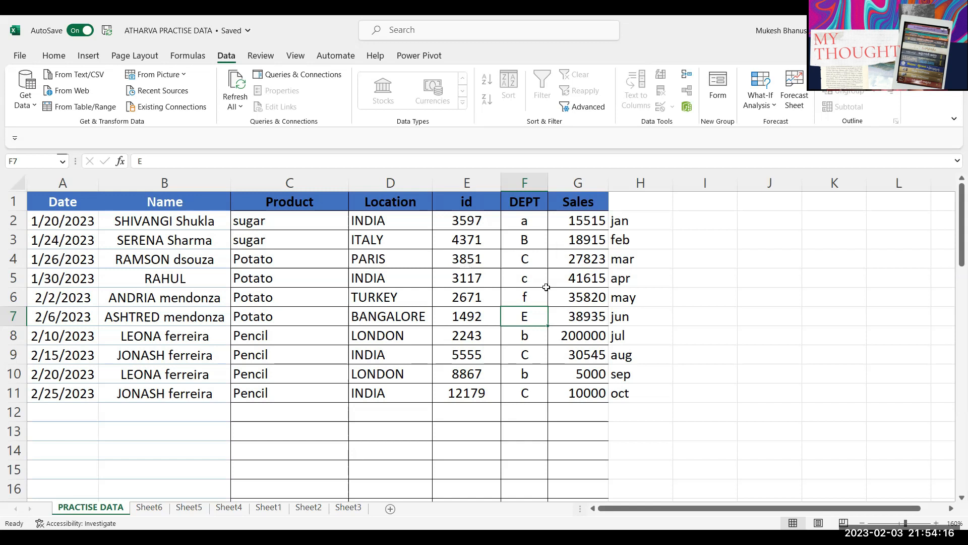
Step: Unprotect PRACTISE DATA with its password, then select C2:C11 and E2:E7
{"action": "left_click_drag", "start_coordinate": [544, 289], "coordinate": [570, 278]}
{"action": "left_click", "coordinate": [54, 56]}
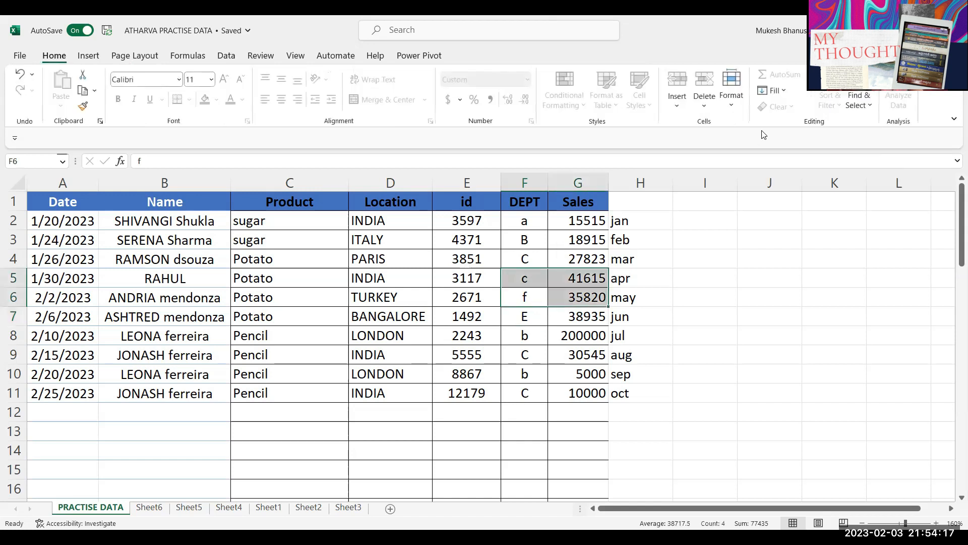
{"action": "left_click", "coordinate": [734, 105]}
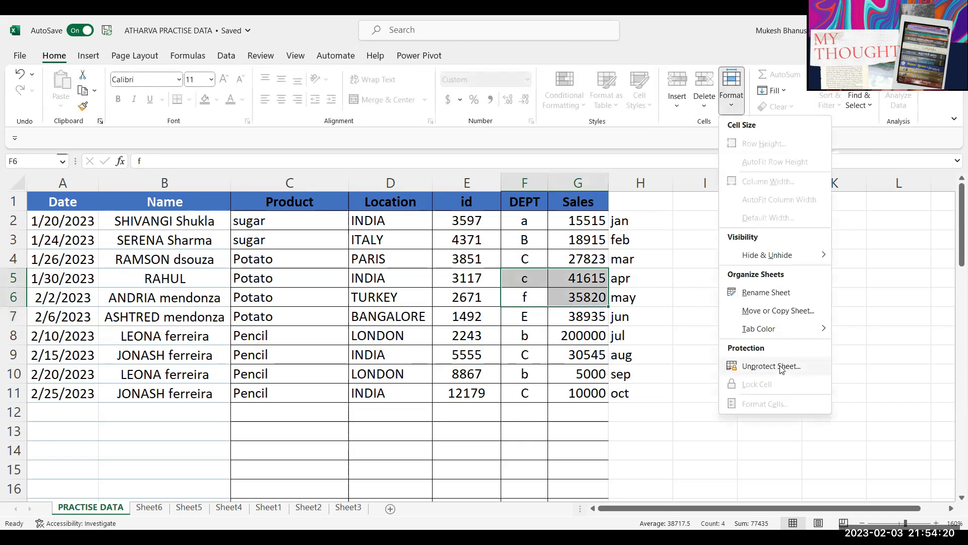
{"action": "left_click", "coordinate": [771, 366]}
{"action": "type", "text": "•••"}
{"action": "key", "text": "Return"}
{"action": "left_click", "coordinate": [461, 392]}
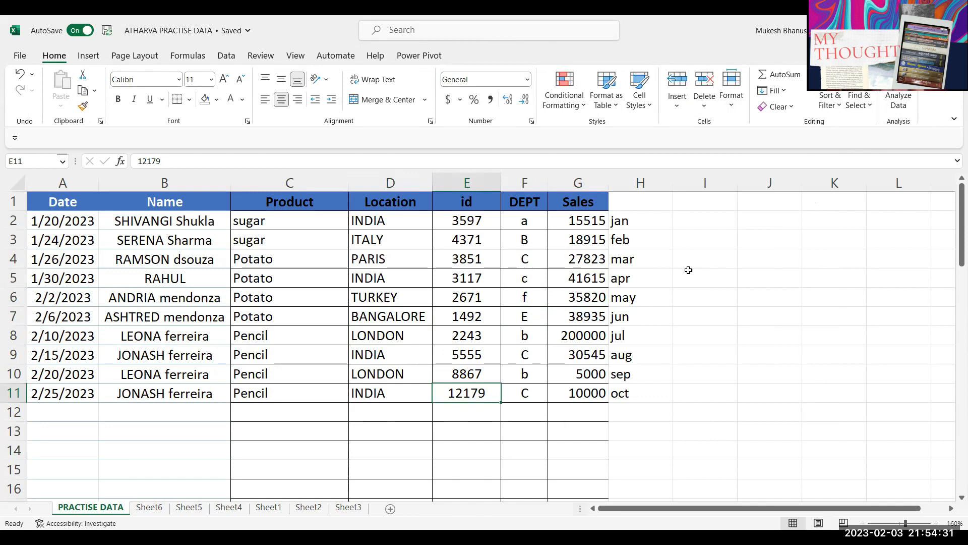
{"action": "left_click_drag", "start_coordinate": [306, 222], "coordinate": [294, 393]}
{"action": "left_click_drag", "start_coordinate": [460, 227], "coordinate": [474, 319]}
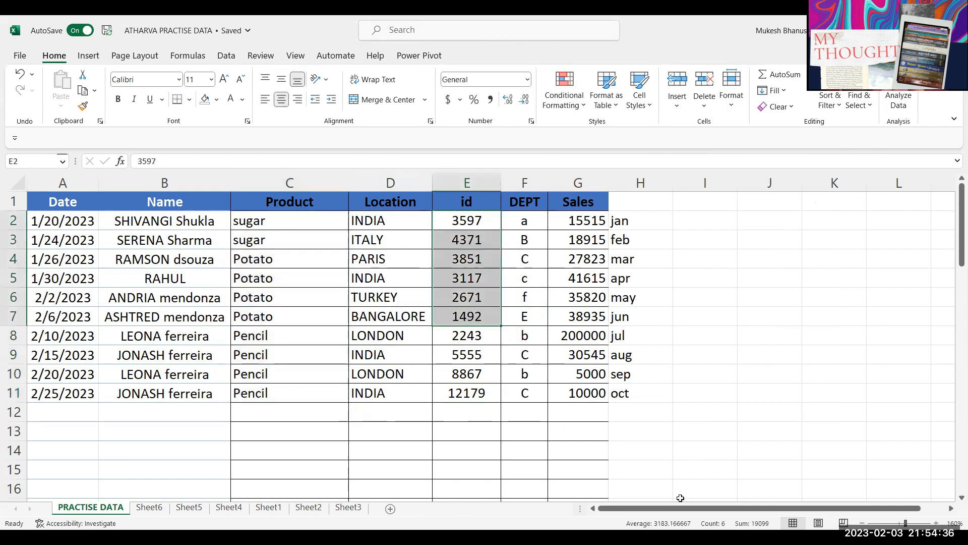
Step: Clear the old contents of A1:G10 on Sheet6
{"action": "left_click", "coordinate": [153, 511]}
{"action": "left_click_drag", "start_coordinate": [585, 439], "coordinate": [7, 149]}
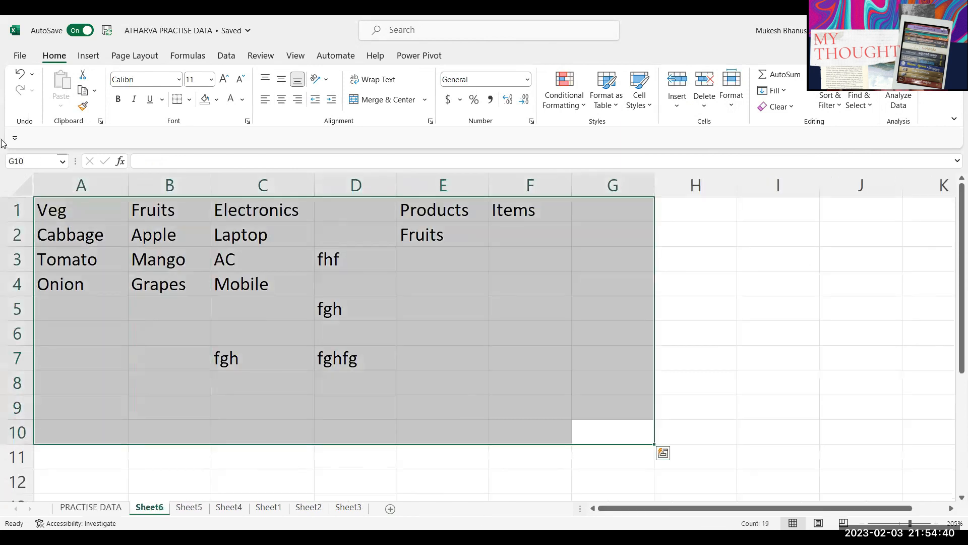
{"action": "key", "text": "Delete"}
Step: Enter headers Sno, Item, Rate, Qty and Amount across B1:F1
{"action": "left_click", "coordinate": [280, 212]}
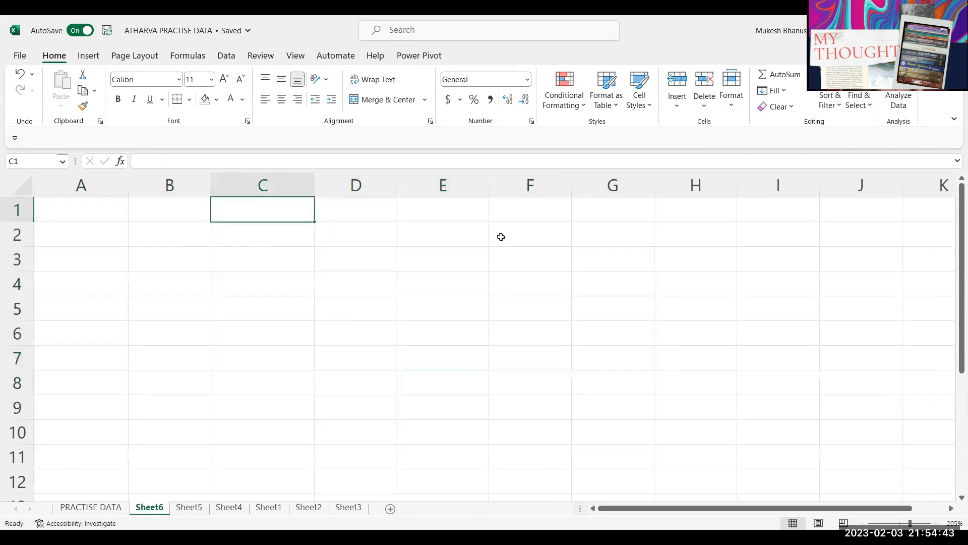
{"action": "type", "text": "Rate"}
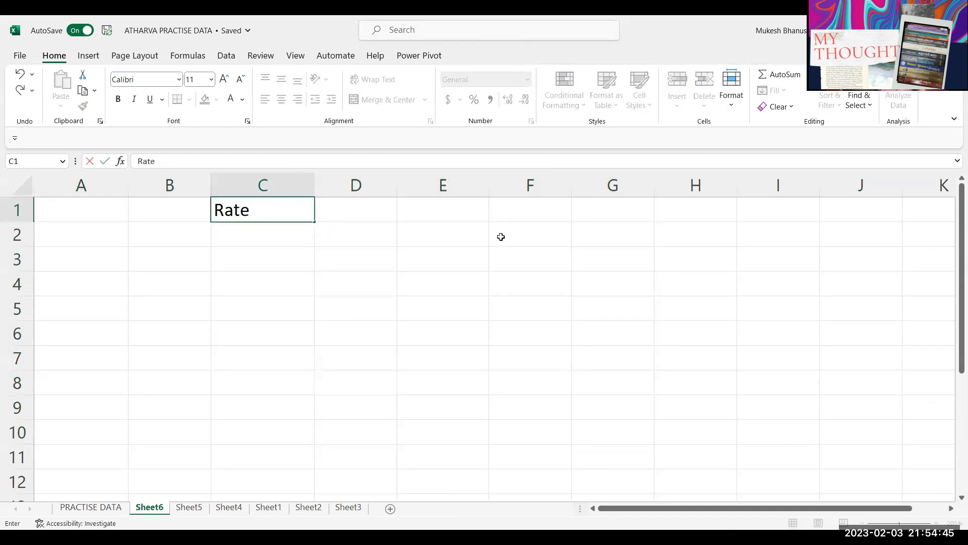
{"action": "key", "text": "Left"}
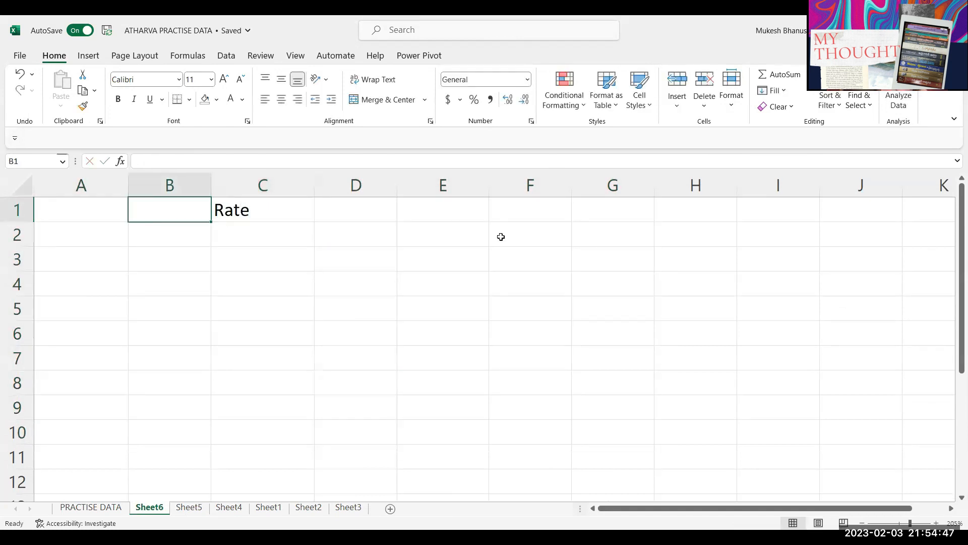
{"action": "type", "text": "Sno"}
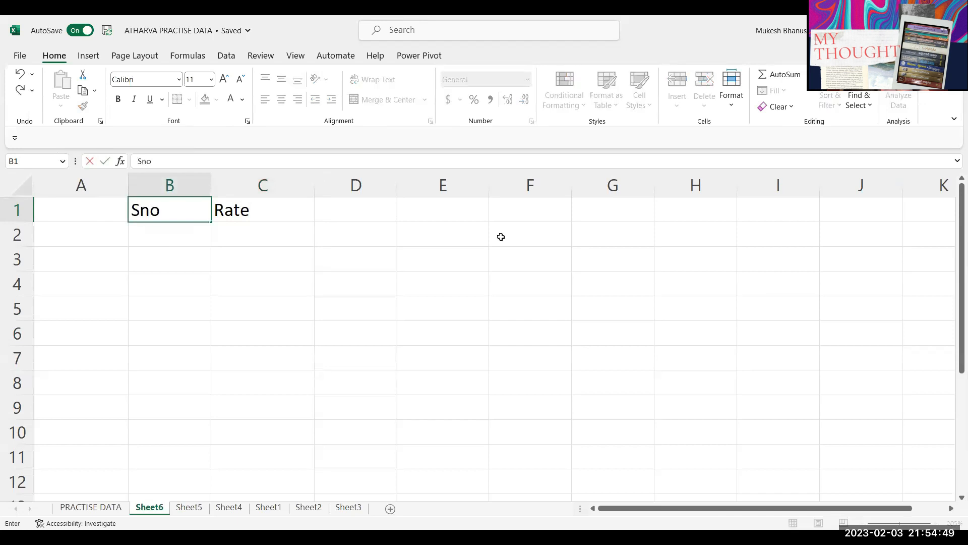
{"action": "key", "text": "Right"}
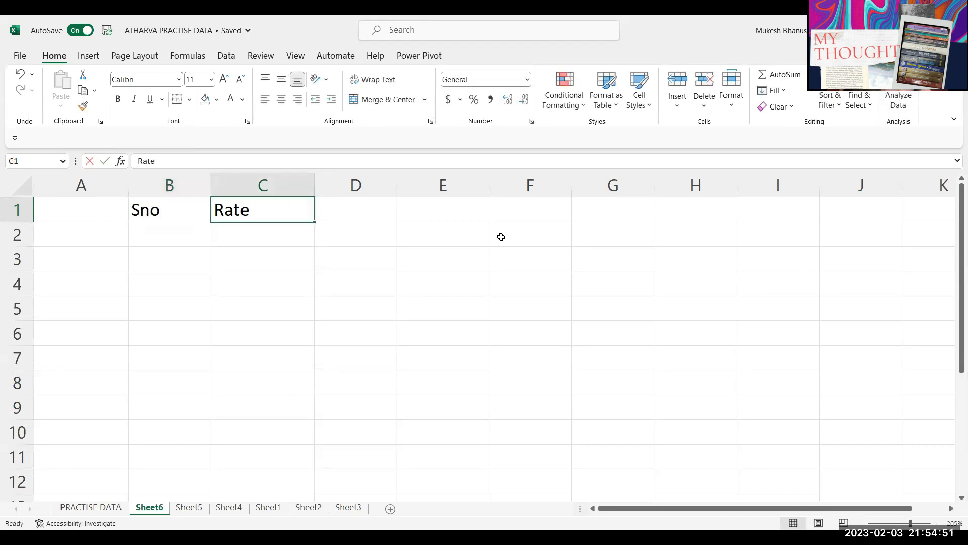
{"action": "type", "text": "Item"}
{"action": "key", "text": "Right"}
{"action": "type", "text": "Rate"}
{"action": "key", "text": "Right"}
{"action": "type", "text": "Qty"}
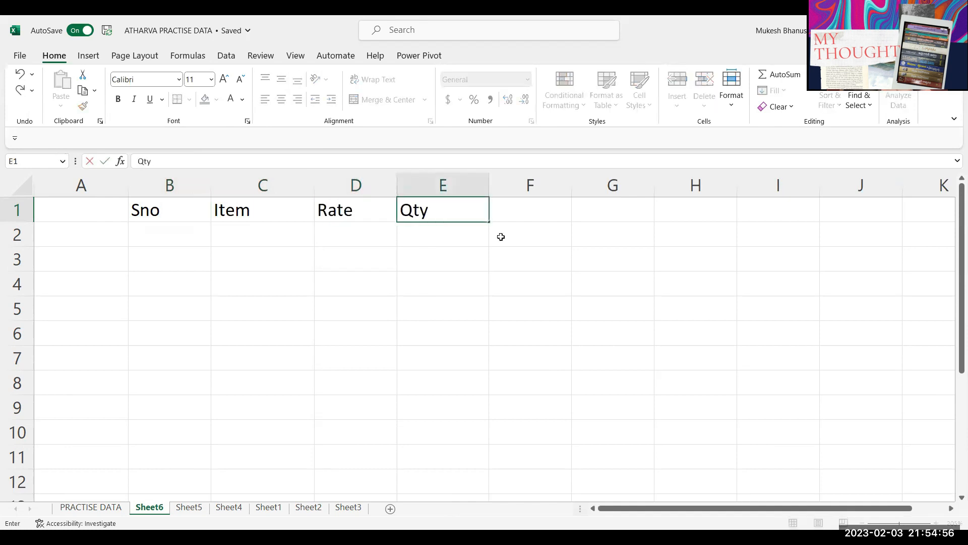
{"action": "key", "text": "Right"}
{"action": "type", "text": "Amount"}
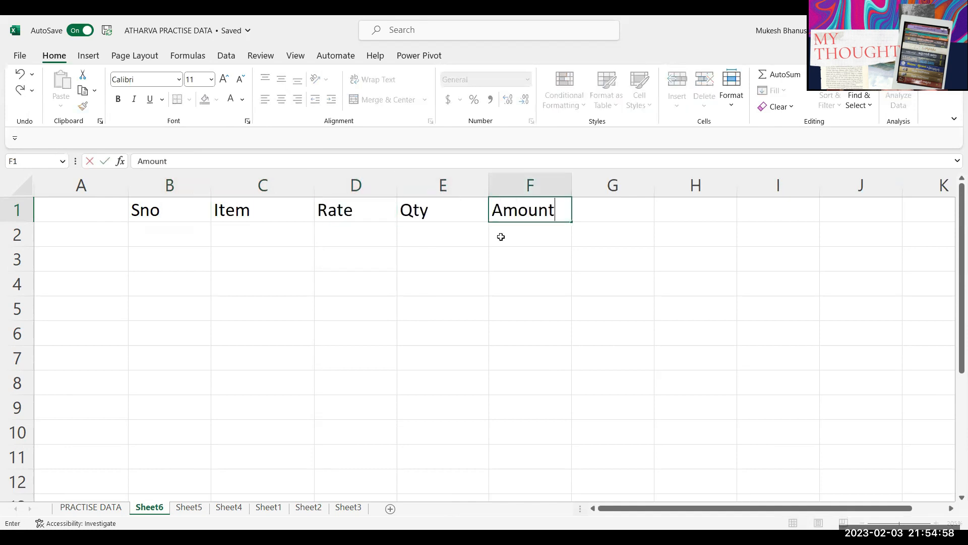
{"action": "key", "text": "Return"}
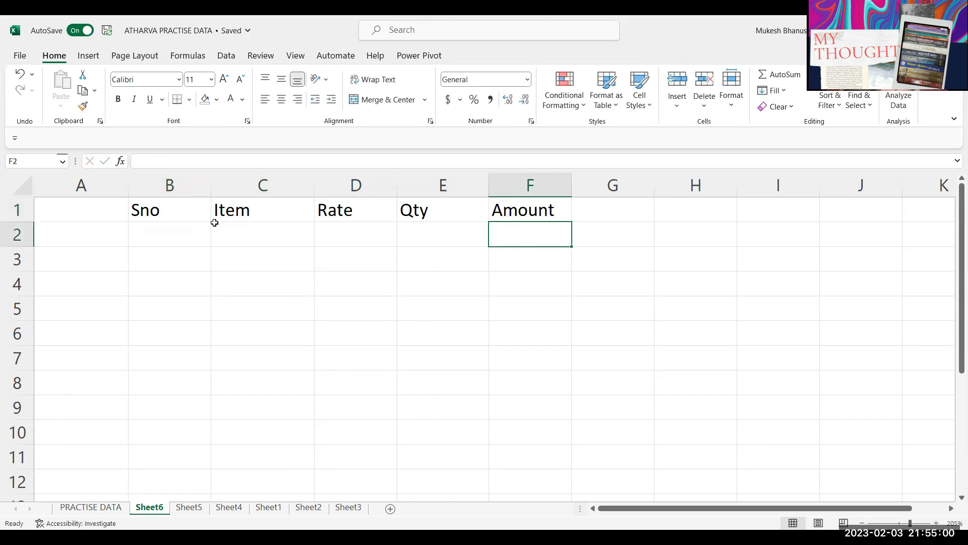
Step: Select the Item entry cells C2:C7 and the Qty entry cells E2:E7
{"action": "left_click", "coordinate": [183, 240]}
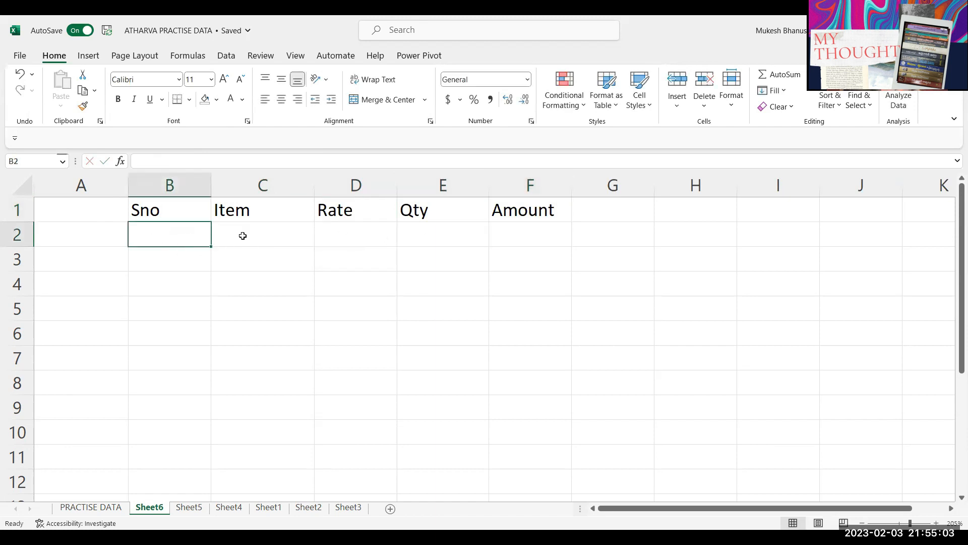
{"action": "left_click", "coordinate": [247, 236]}
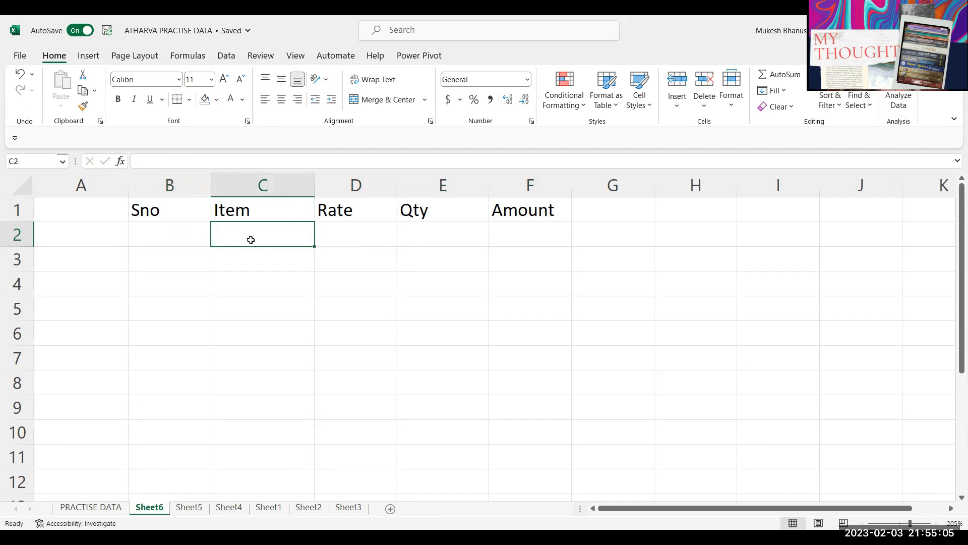
{"action": "left_click_drag", "start_coordinate": [249, 237], "coordinate": [250, 363]}
{"action": "left_click_drag", "start_coordinate": [427, 237], "coordinate": [435, 352]}
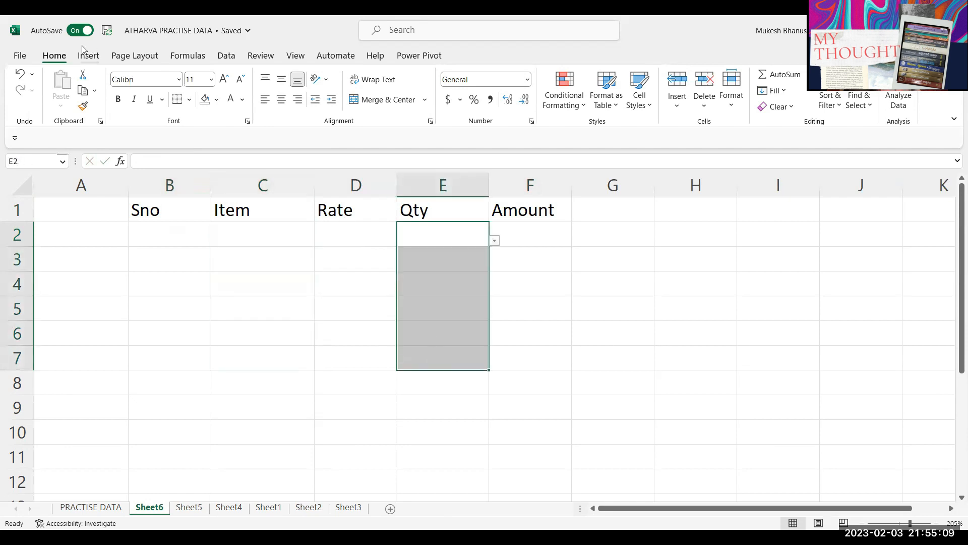
Step: Clear all data validation from the selected Qty cells E2:E7
{"action": "left_click", "coordinate": [222, 57]}
{"action": "left_click", "coordinate": [661, 108]}
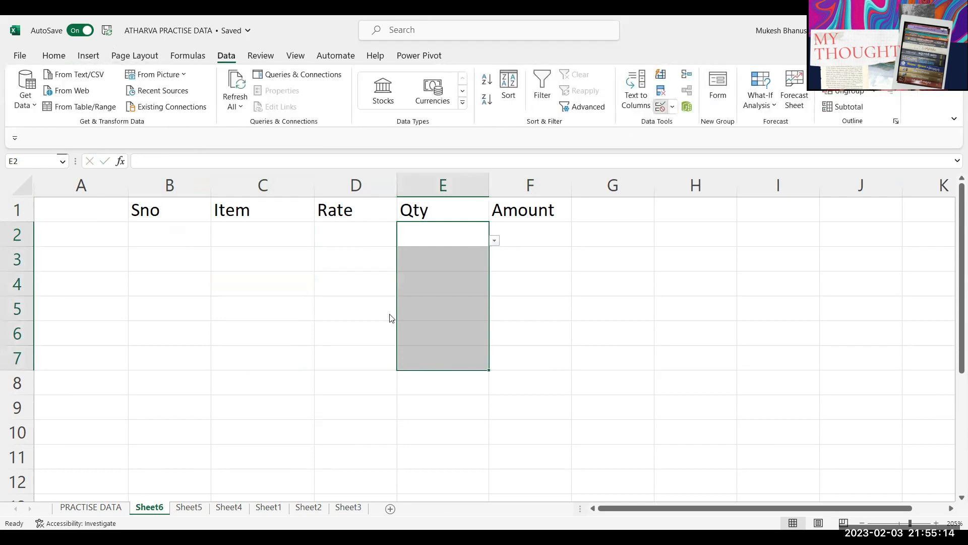
{"action": "left_click", "coordinate": [441, 314]}
{"action": "left_click", "coordinate": [235, 402]}
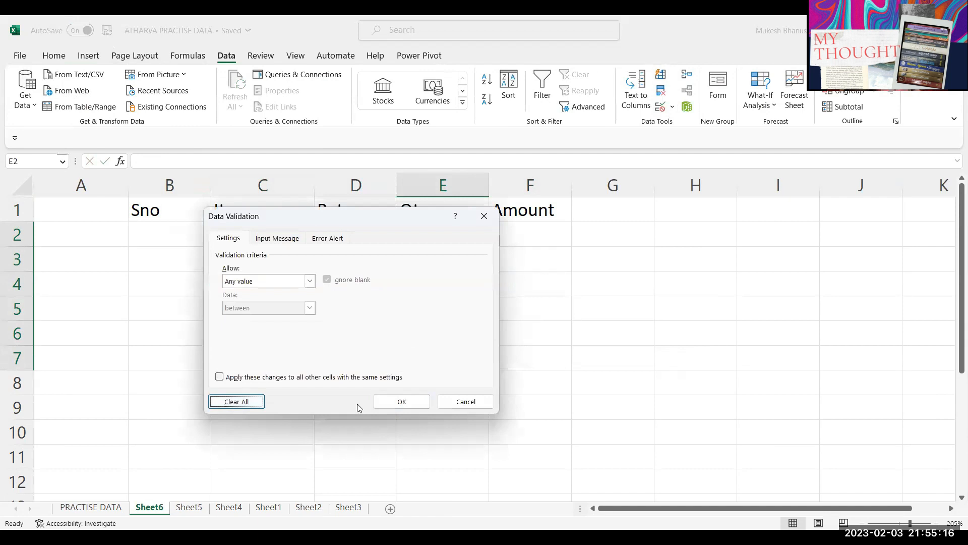
{"action": "left_click", "coordinate": [397, 402]}
{"action": "left_click", "coordinate": [253, 233]}
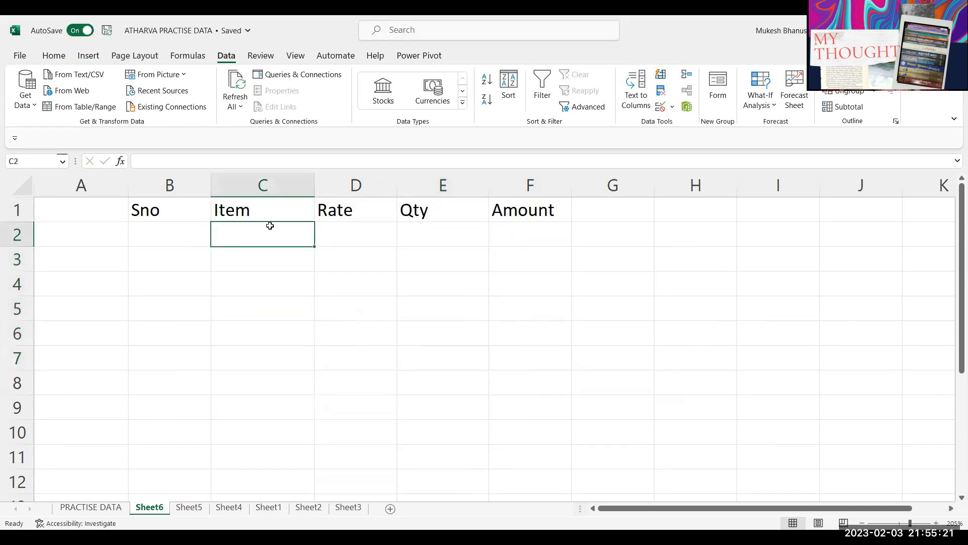
Step: Enter Item and Rate headings in I1:J1, with Apple, Mango and Grapes listed below Item
{"action": "left_click", "coordinate": [794, 218]}
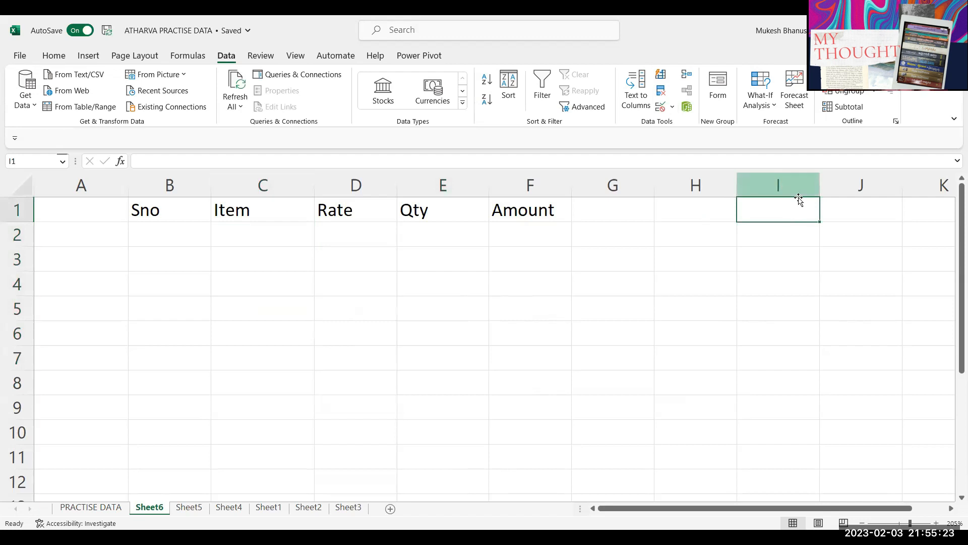
{"action": "type", "text": "Item"}
{"action": "key", "text": "Tab"}
{"action": "type", "text": "Rate"}
{"action": "key", "text": "Return"}
{"action": "type", "text": "Apple"}
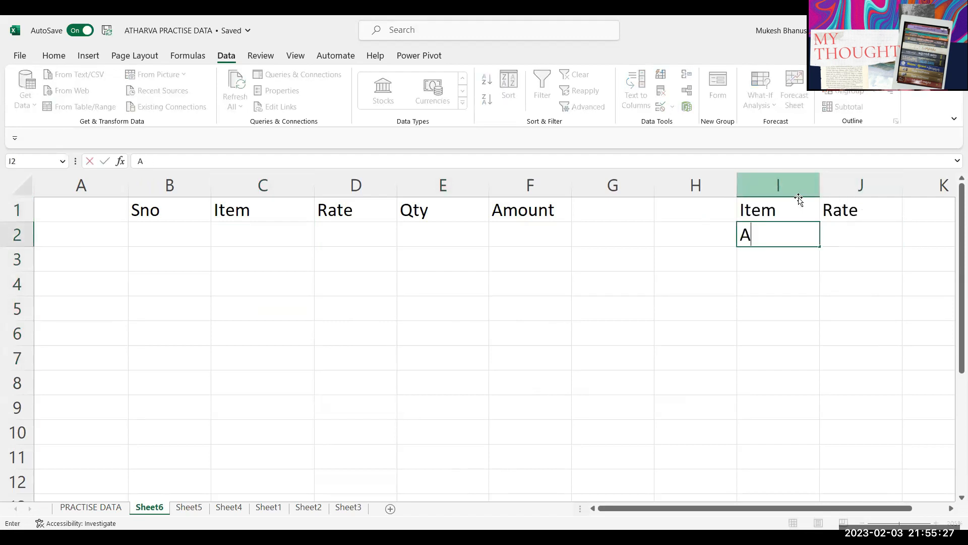
{"action": "key", "text": "Return"}
{"action": "type", "text": "MAngo"}
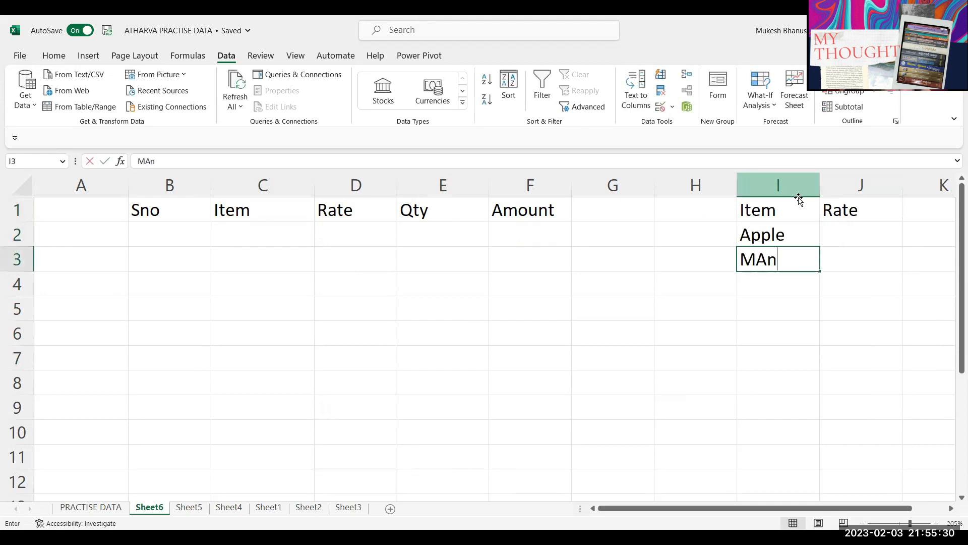
{"action": "key", "text": "Return"}
{"action": "type", "text": "Grapes"}
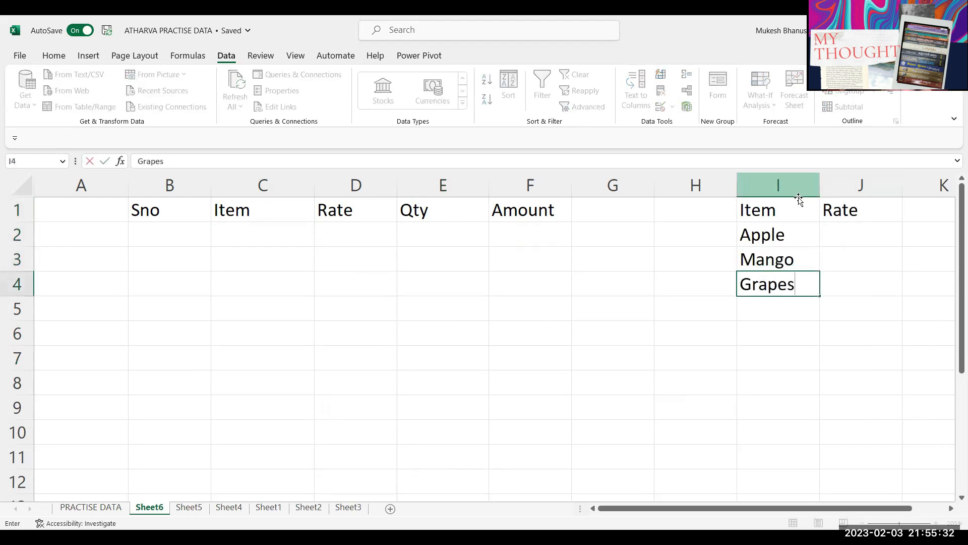
{"action": "key", "text": "Tab"}
Step: Fill in rates 10, 20 and 30 in J2:J4 beside the items
{"action": "key", "text": "Up"}
{"action": "key", "text": "Up"}
{"action": "type", "text": "10"}
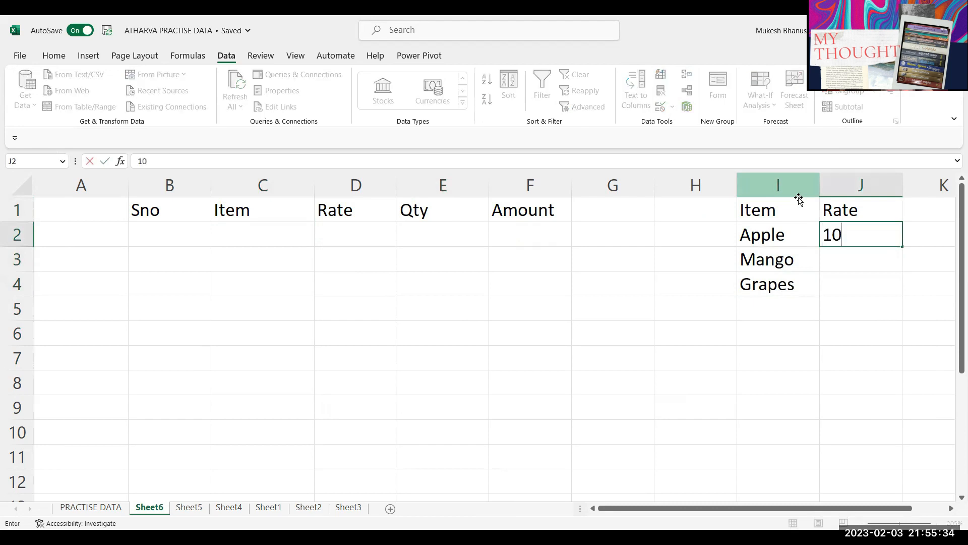
{"action": "key", "text": "Return"}
{"action": "type", "text": "20"}
{"action": "key", "text": "Return"}
{"action": "type", "text": "30"}
{"action": "key", "text": "Return"}
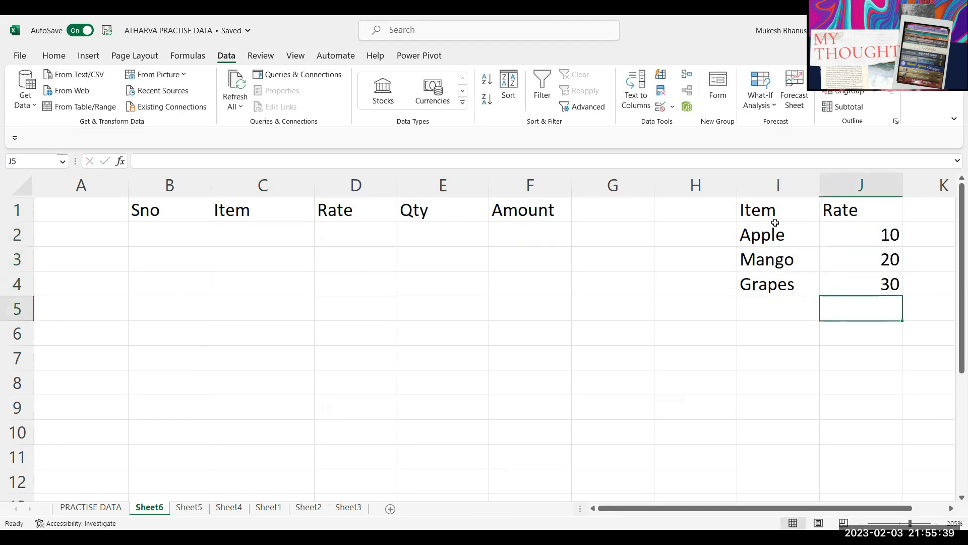
{"action": "left_click", "coordinate": [439, 217]}
Step: Enter =VLOOKUP(C2,$I$1:$J$4,2,0) in D2 to fetch the item's rate
{"action": "left_click", "coordinate": [345, 234]}
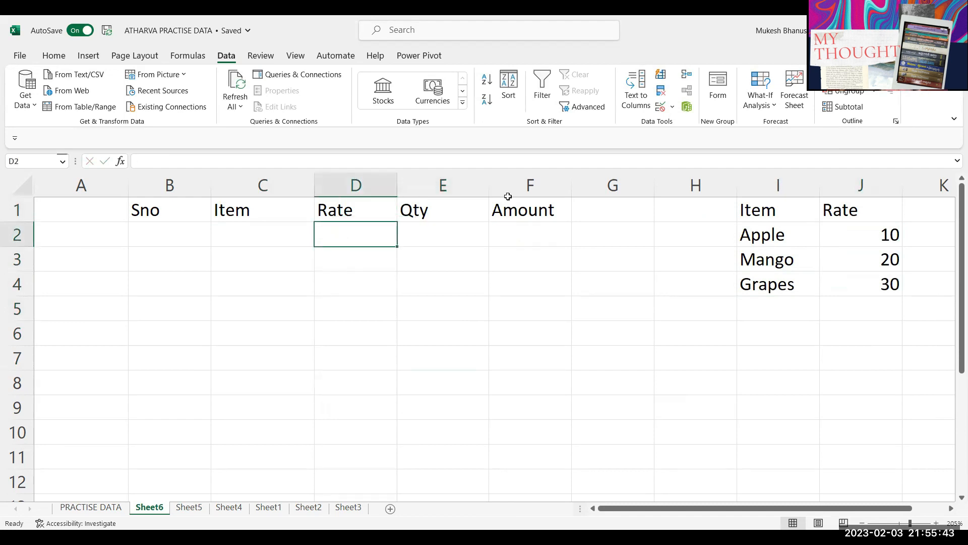
{"action": "type", "text": "=VLOOKUP("}
{"action": "key", "text": "Left"}
{"action": "type", "text": ","}
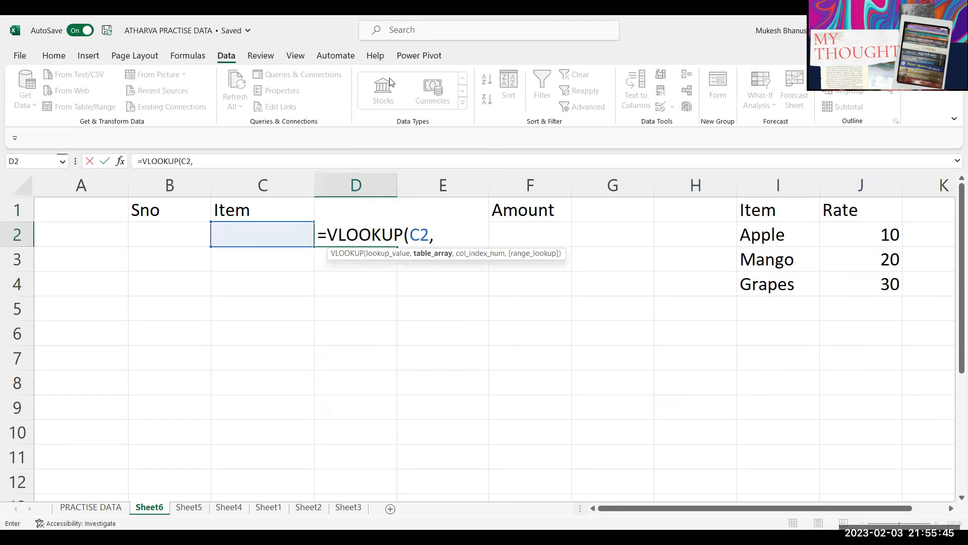
{"action": "left_click_drag", "start_coordinate": [783, 212], "coordinate": [865, 284]}
{"action": "key", "text": "F4"}
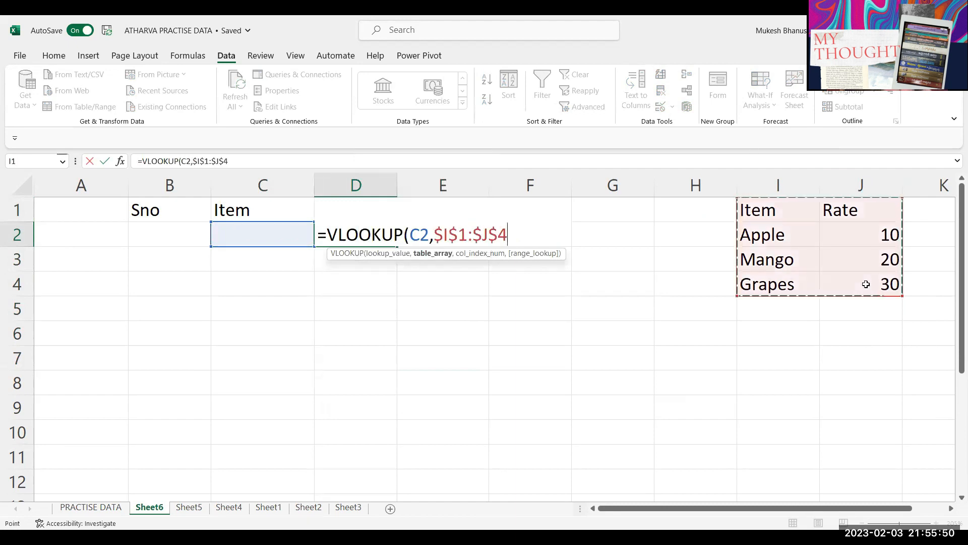
{"action": "type", "text": ",2,0"}
{"action": "key", "text": "Return"}
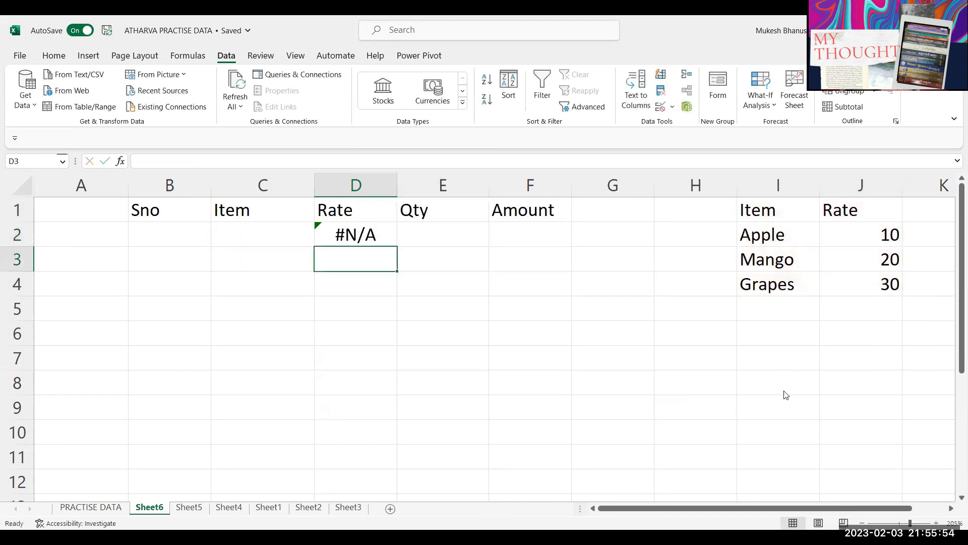
Step: Test the lookup by entering 'mango' in C2, then clear it
{"action": "key", "text": "Up"}
{"action": "key", "text": "Left"}
{"action": "type", "text": "mango"}
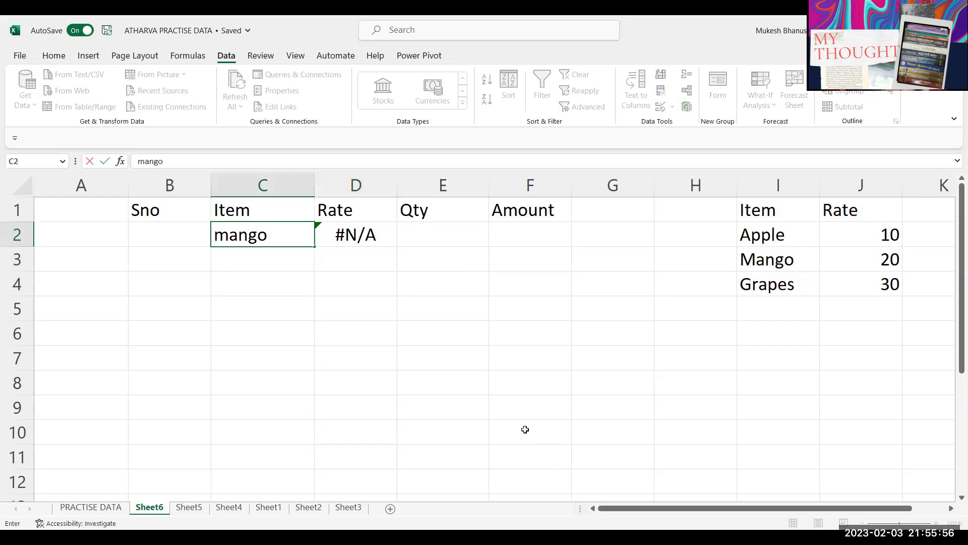
{"action": "key", "text": "Return"}
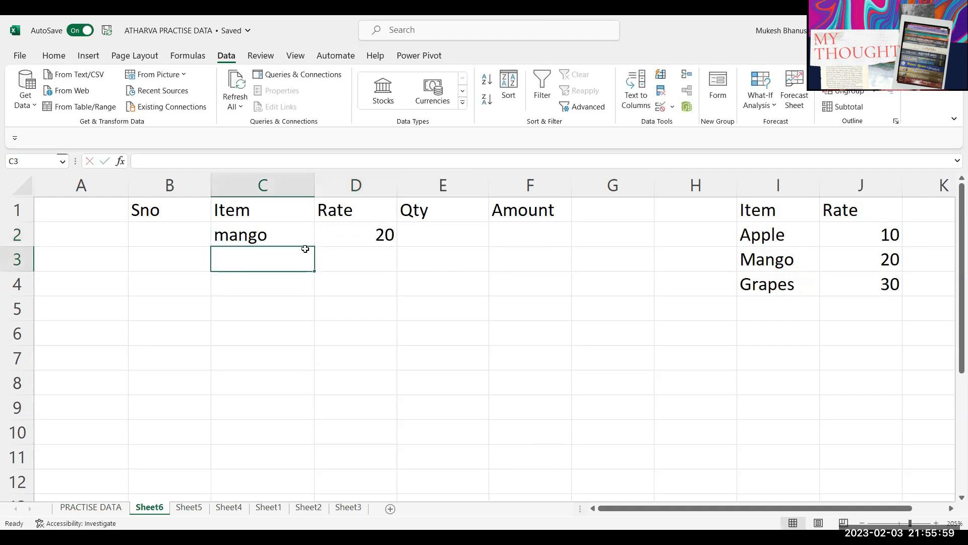
{"action": "left_click", "coordinate": [275, 231]}
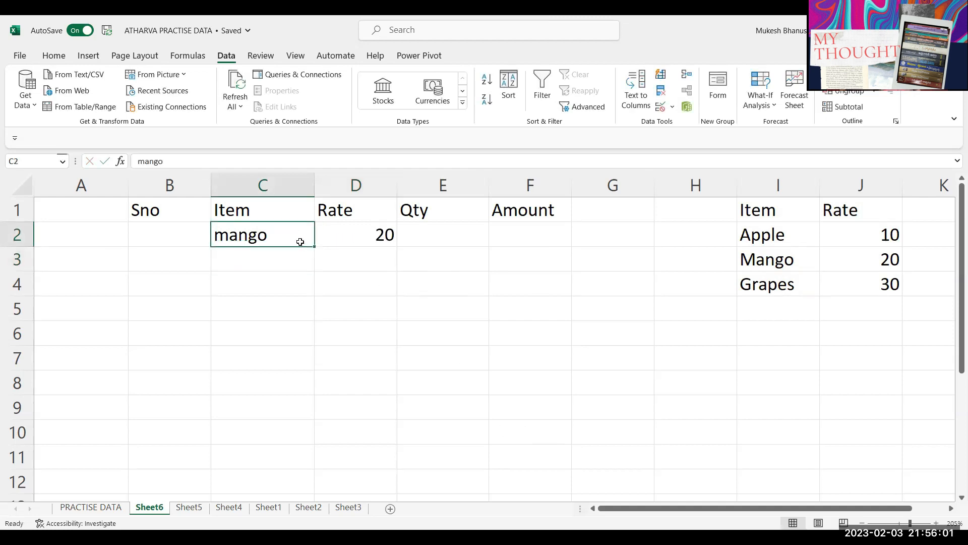
{"action": "key", "text": "Delete"}
Step: Wrap D2's formula as =IFERROR(VLOOKUP(C2,$I$1:$J$4,2,0),"") so empty items show blank
{"action": "left_click", "coordinate": [323, 235]}
{"action": "double_click", "coordinate": [321, 236]}
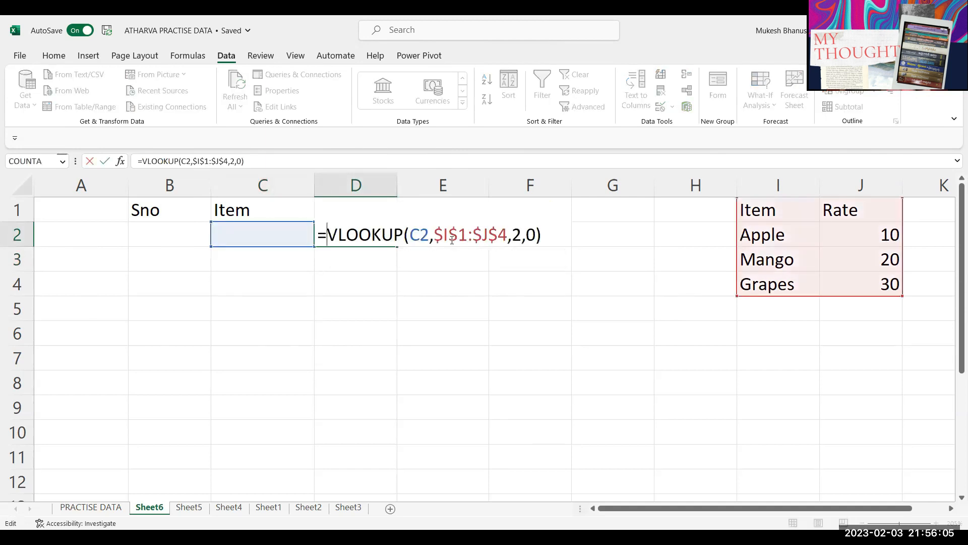
{"action": "type", "text": "iferro"}
{"action": "key", "text": "Tab"}
{"action": "key", "text": "End"}
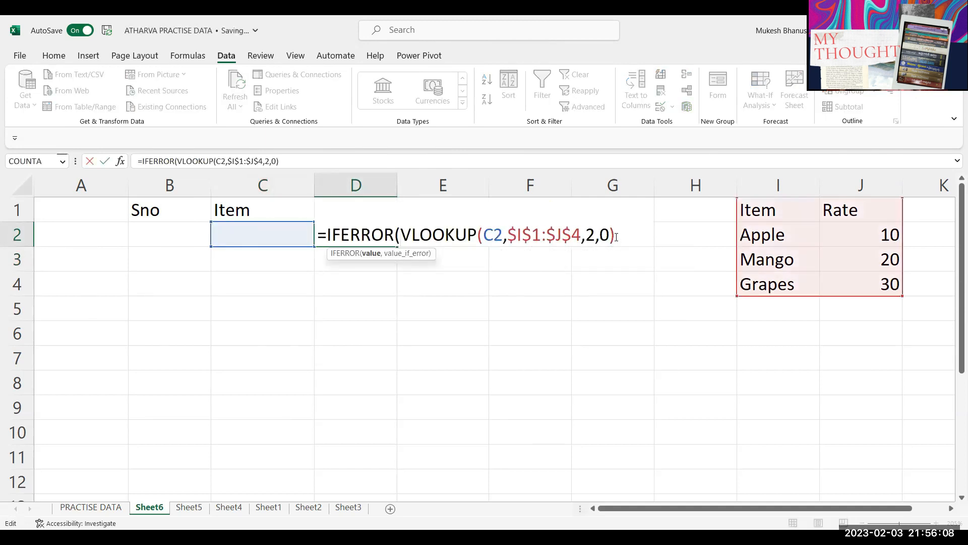
{"action": "type", "text": ",\"\")"}
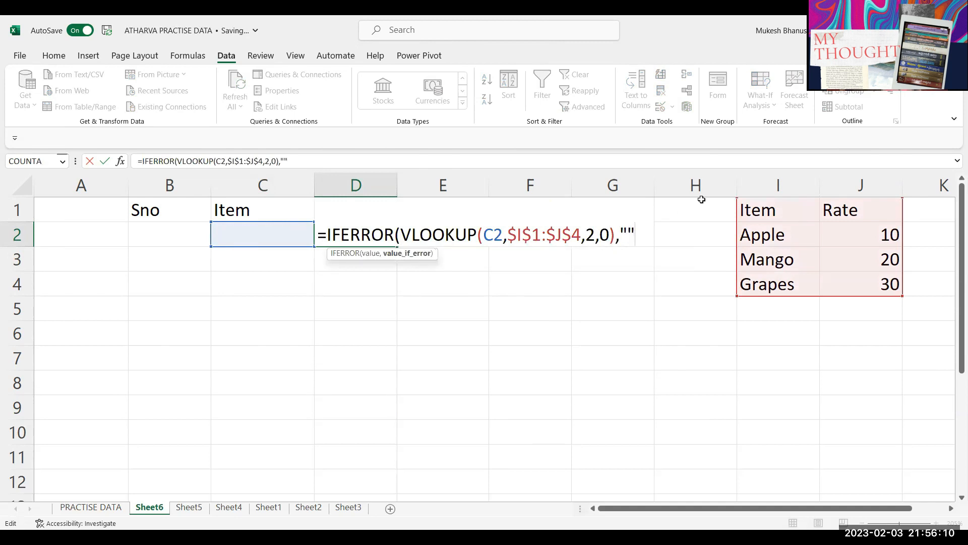
{"action": "key", "text": "Return"}
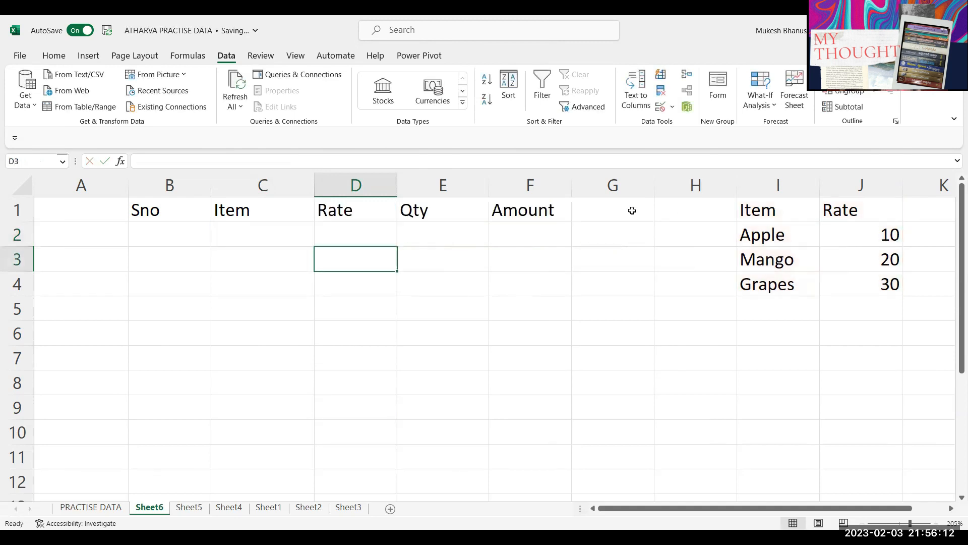
{"action": "left_click", "coordinate": [251, 227]}
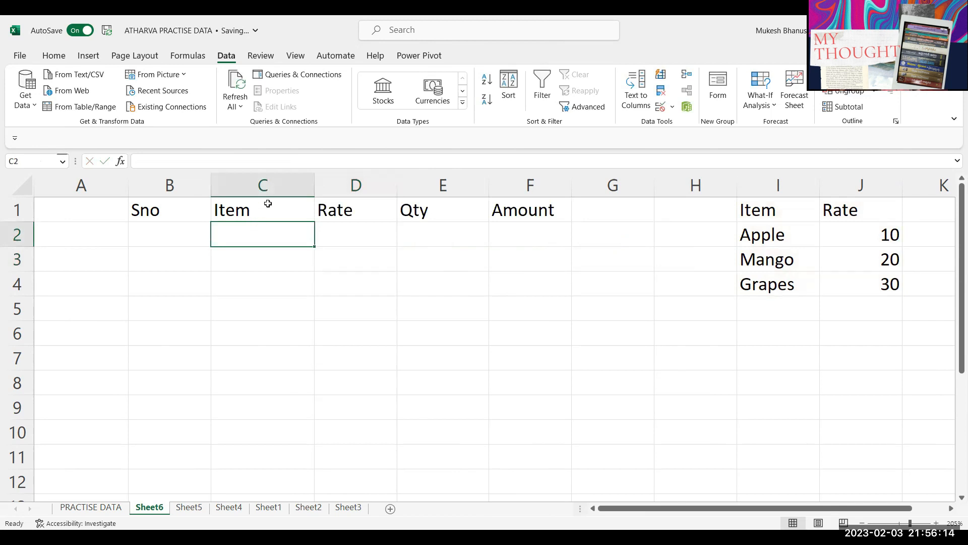
Step: Undo a test Item entry and extend D2's rate lookup formula down to D7
{"action": "type", "text": "555"}
{"action": "key", "text": "Return"}
{"action": "key", "text": "ctrl+z"}
{"action": "left_click", "coordinate": [344, 227]}
{"action": "left_click_drag", "start_coordinate": [398, 246], "coordinate": [383, 359]}
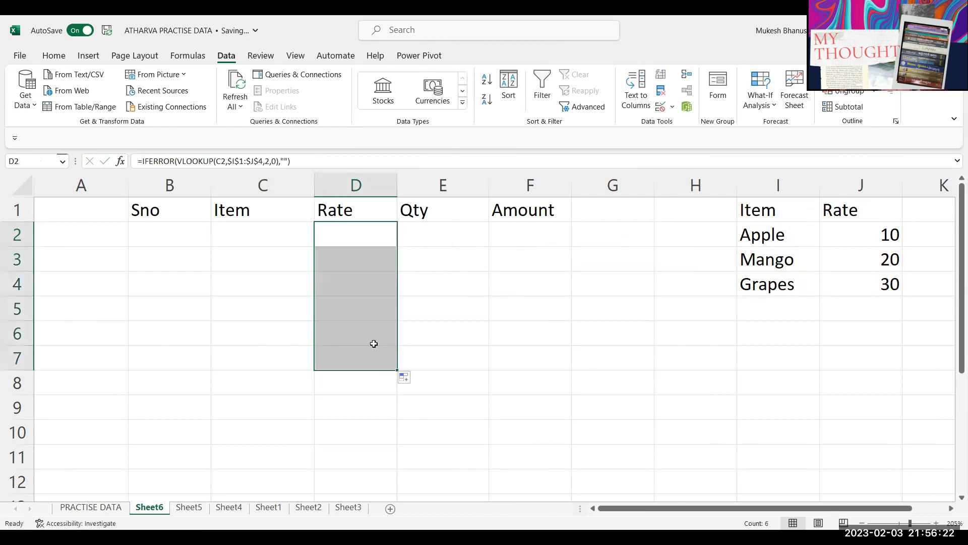
Step: Enter an Amount formula in F2 multiplying Rate D2 by Qty E2
{"action": "left_click", "coordinate": [523, 240]}
{"action": "type", "text": "="}
{"action": "key", "text": "Left"}
{"action": "key", "text": "Left"}
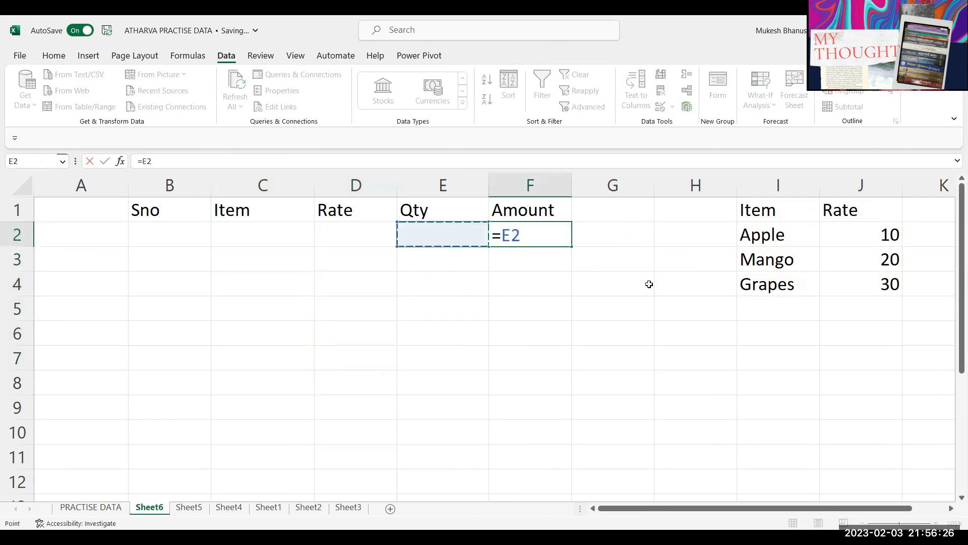
{"action": "type", "text": "*"}
{"action": "key", "text": "Left"}
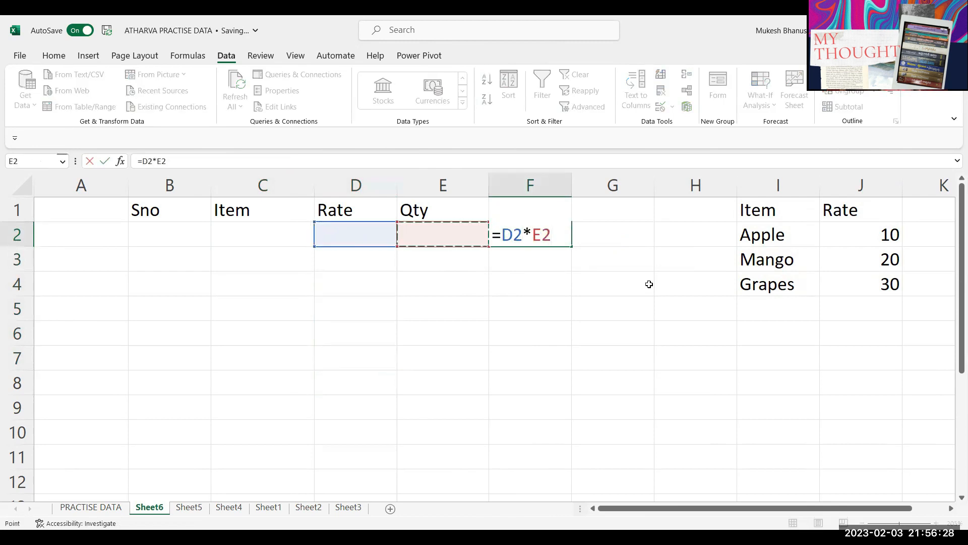
{"action": "key", "text": "Return"}
Step: Wrap F2's formula in IFERROR so it reads =IFERROR(D2*E2,"")
{"action": "key", "text": "Up"}
{"action": "key", "text": "Left"}
{"action": "key", "text": "Left"}
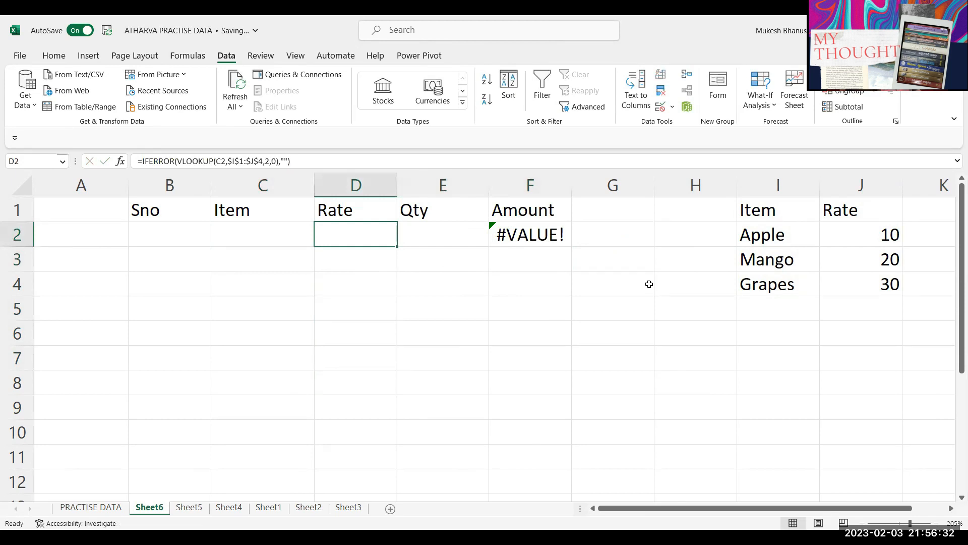
{"action": "key", "text": "Right"}
{"action": "key", "text": "Right"}
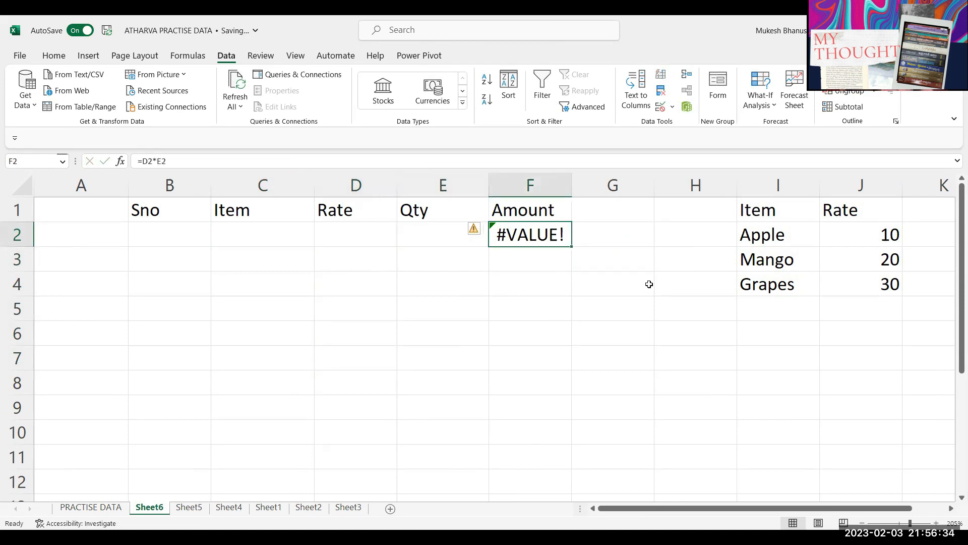
{"action": "key", "text": "F2"}
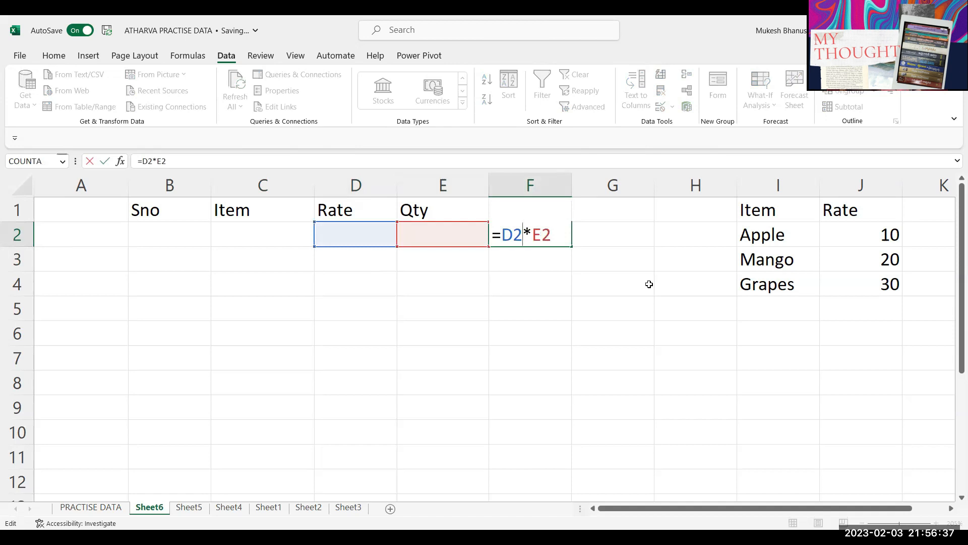
{"action": "key", "text": "Return"}
{"action": "key", "text": "Up"}
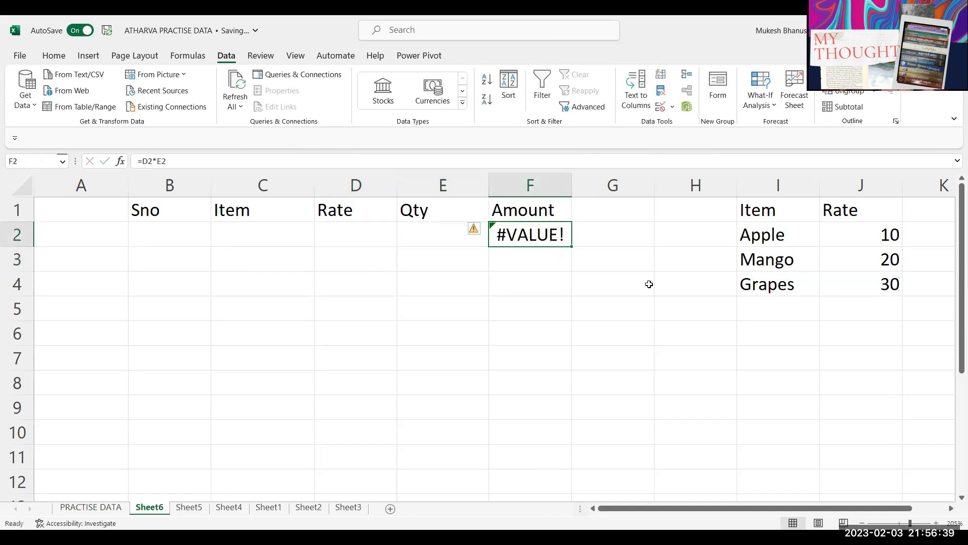
{"action": "key", "text": "F2"}
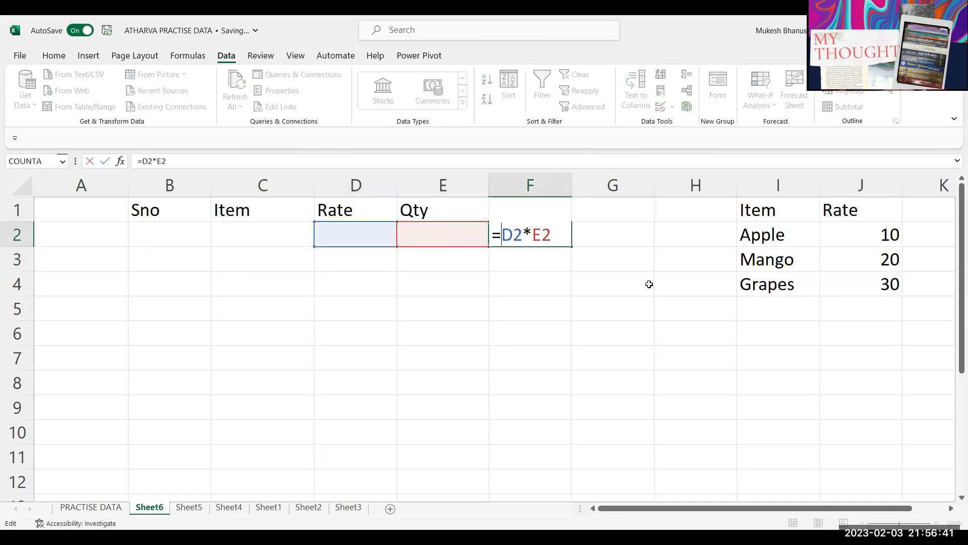
{"action": "type", "text": "iferr"}
{"action": "key", "text": "Tab"}
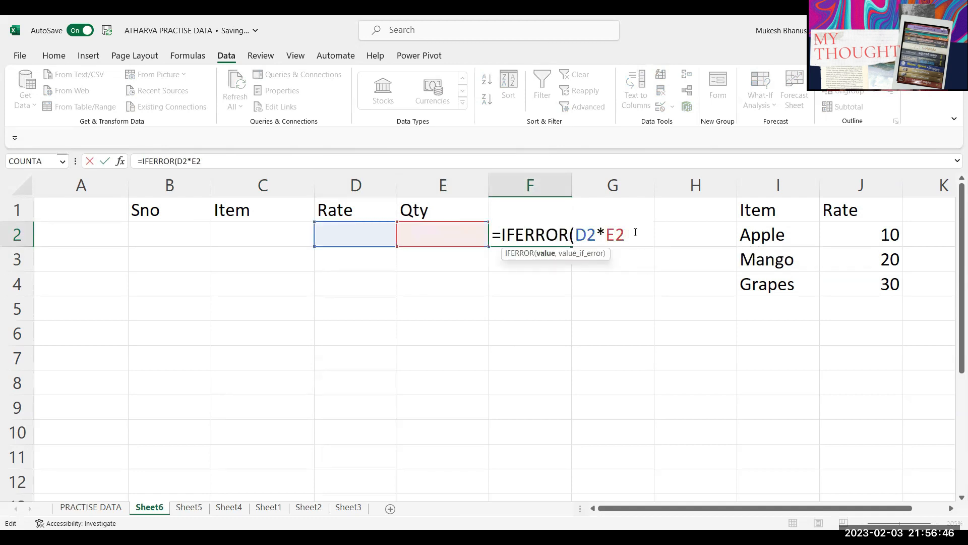
{"action": "type", "text": ",\"\")"}
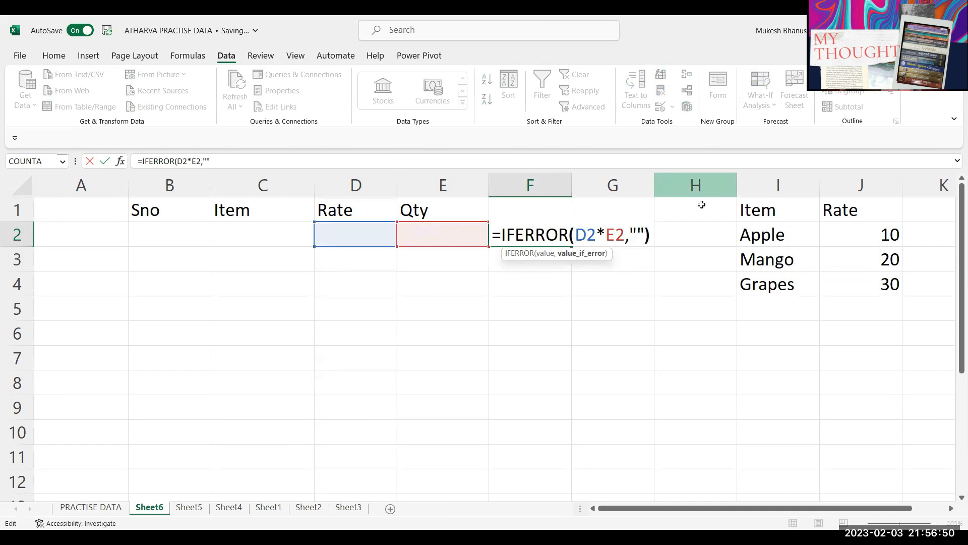
{"action": "key", "text": "Return"}
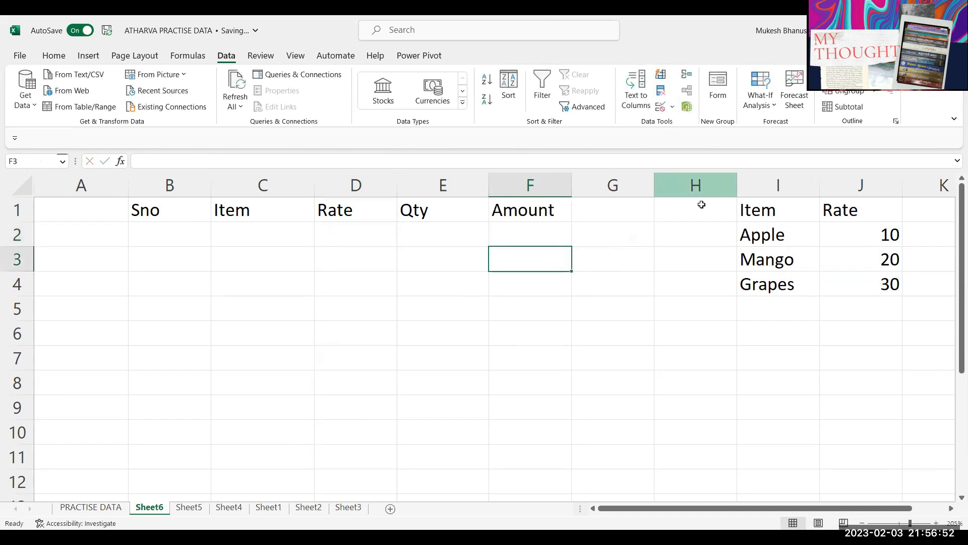
Step: Fill the Amount formula down to F8 and test mango with Qty 5 in row 2
{"action": "left_click", "coordinate": [543, 235]}
{"action": "left_click_drag", "start_coordinate": [572, 253], "coordinate": [572, 395]}
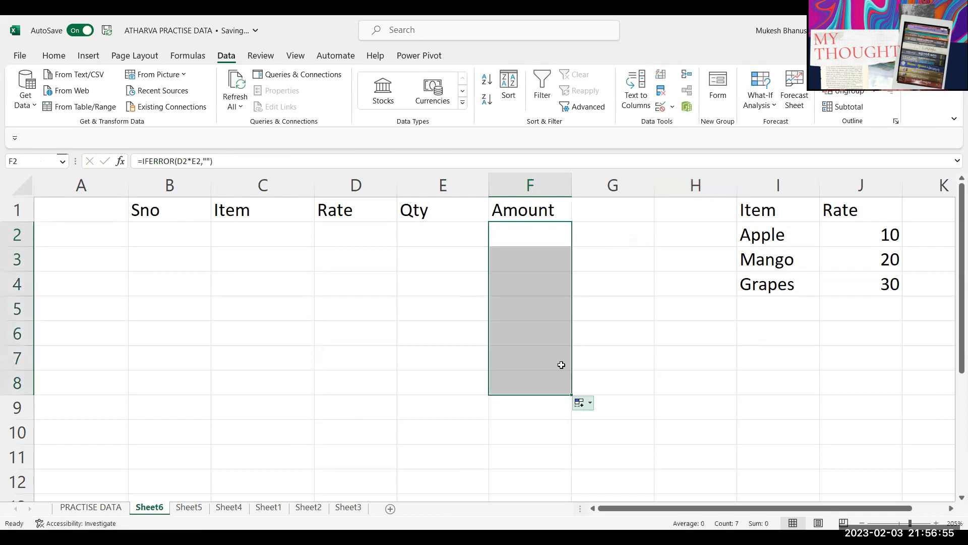
{"action": "left_click", "coordinate": [263, 237]}
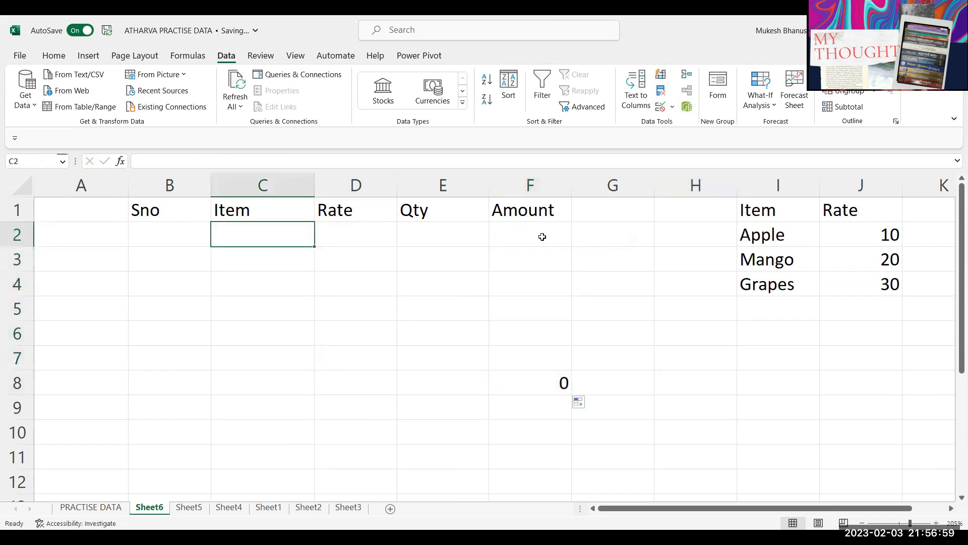
{"action": "type", "text": "mango"}
{"action": "key", "text": "Tab"}
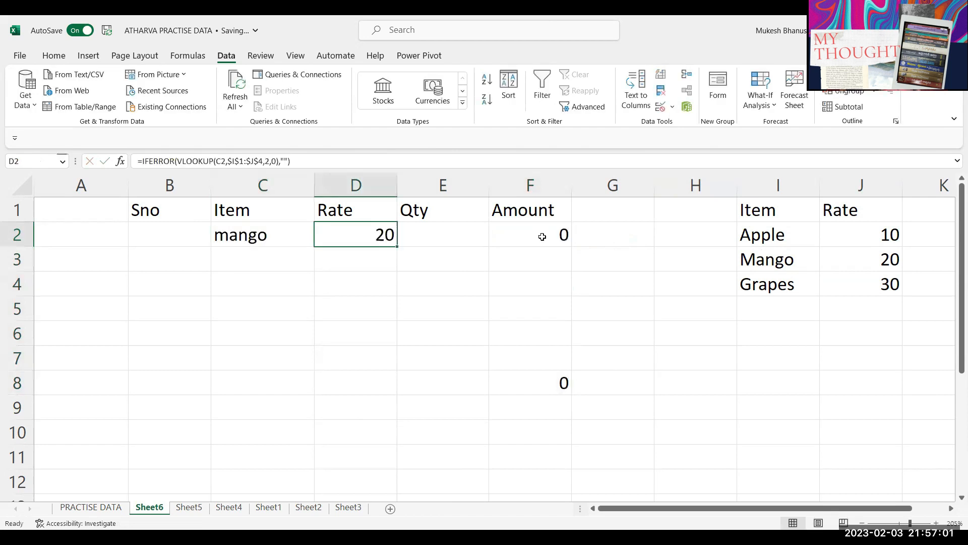
{"action": "key", "text": "Tab"}
{"action": "type", "text": "5"}
{"action": "key", "text": "Return"}
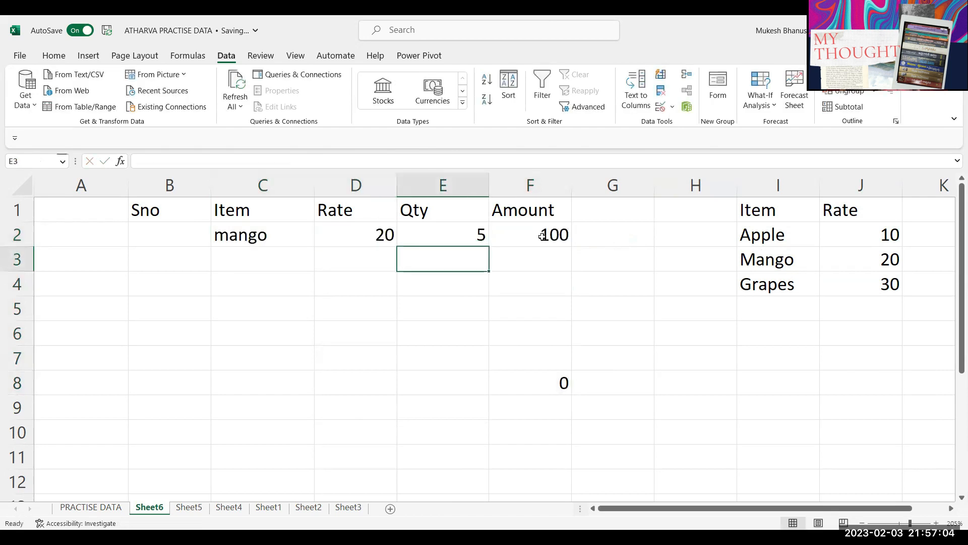
{"action": "left_click", "coordinate": [525, 383]}
{"action": "left_click", "coordinate": [400, 375]}
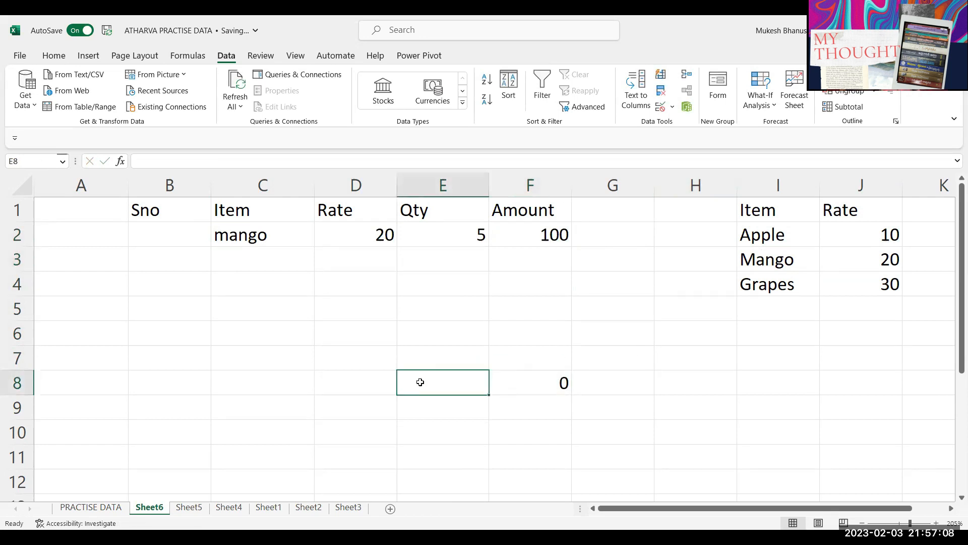
Step: Add a Total label in E8 with an AutoSum of the Amount column in F8
{"action": "type", "text": "Total"}
{"action": "key", "text": "Tab"}
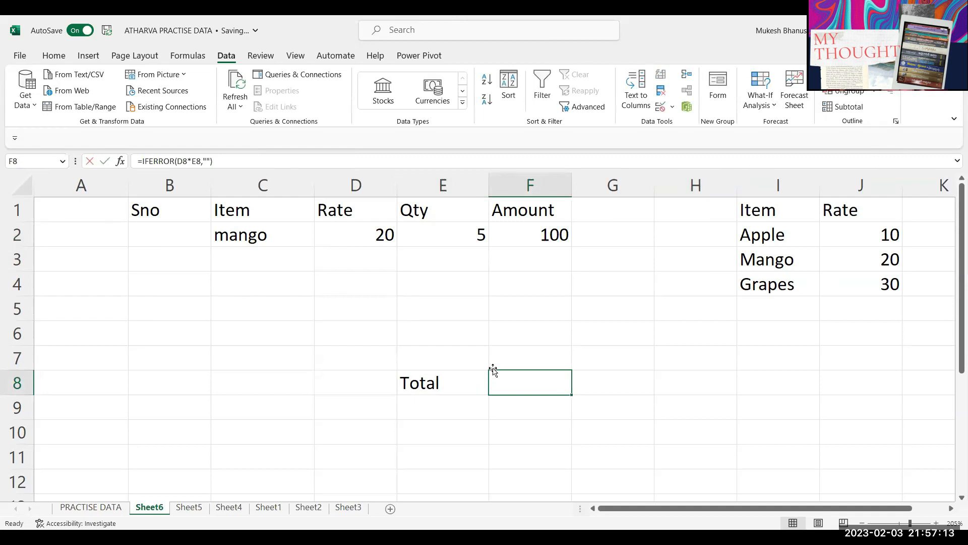
{"action": "key", "text": "alt+equal"}
{"action": "key", "text": "Return"}
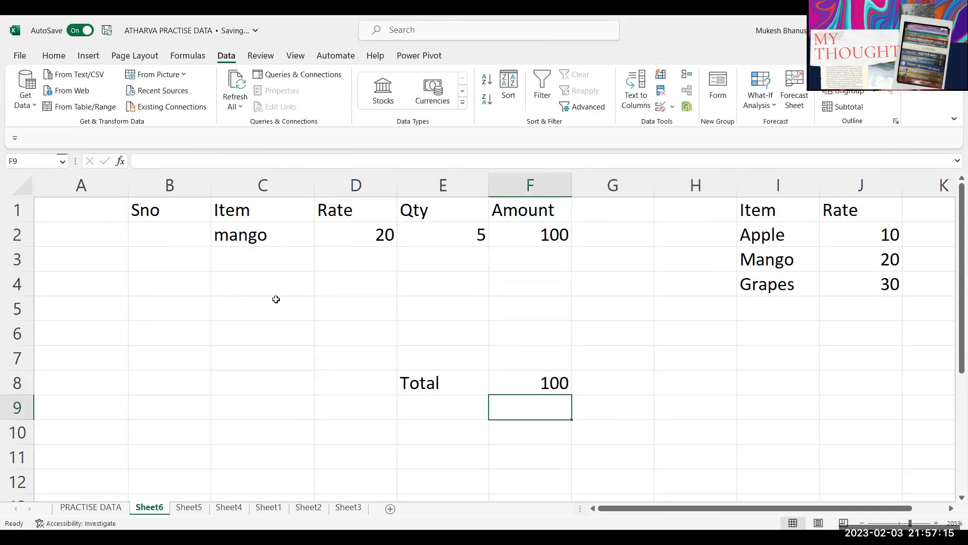
Step: Add grapes as the second item in C3 with quantity 4 in E3
{"action": "left_click", "coordinate": [254, 262]}
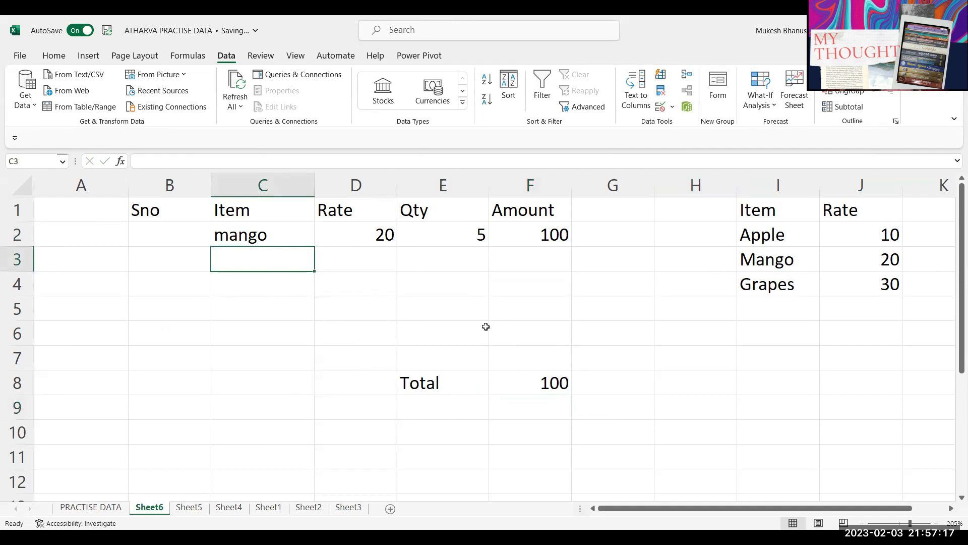
{"action": "type", "text": "grapes"}
{"action": "key", "text": "Return"}
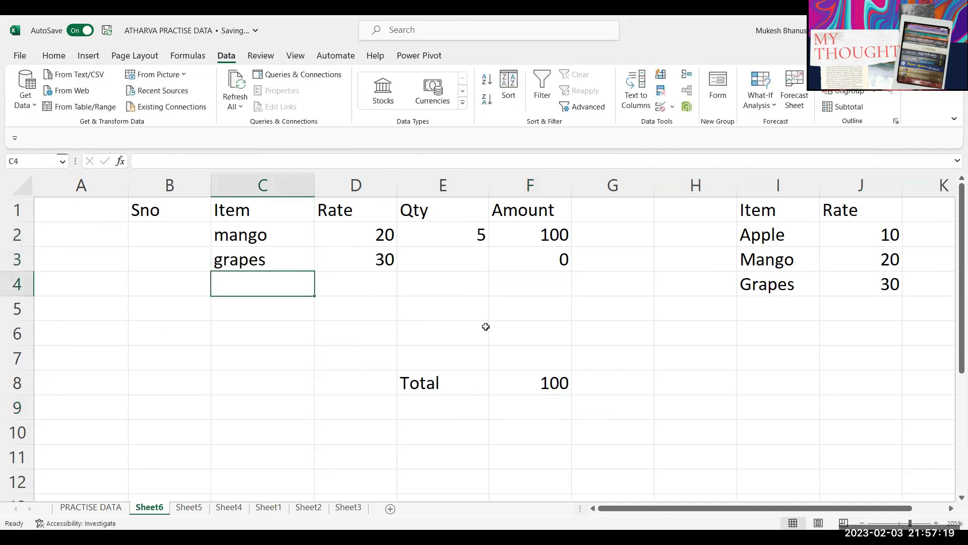
{"action": "key", "text": "Up"}
{"action": "key", "text": "Right"}
{"action": "key", "text": "Right"}
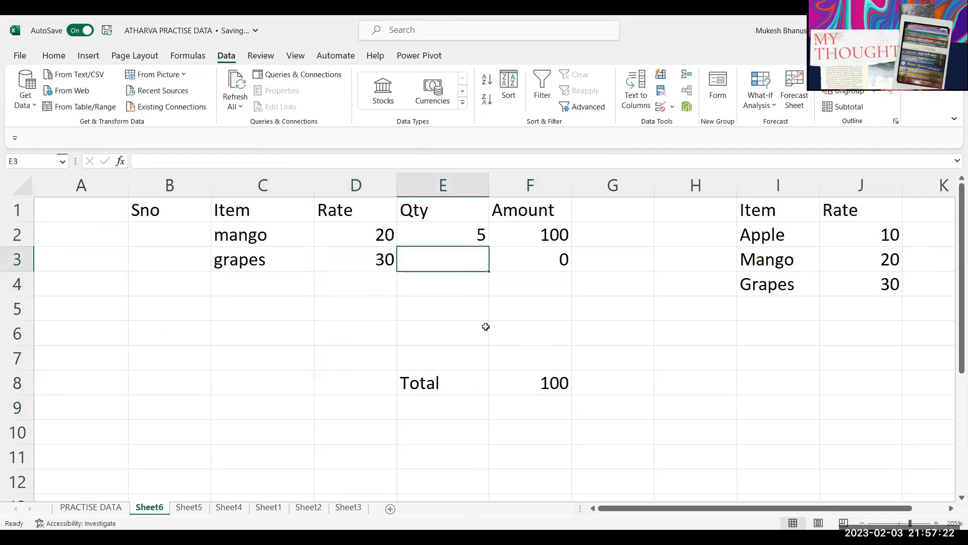
{"action": "key", "text": "Down"}
{"action": "key", "text": "Up"}
{"action": "type", "text": "4"}
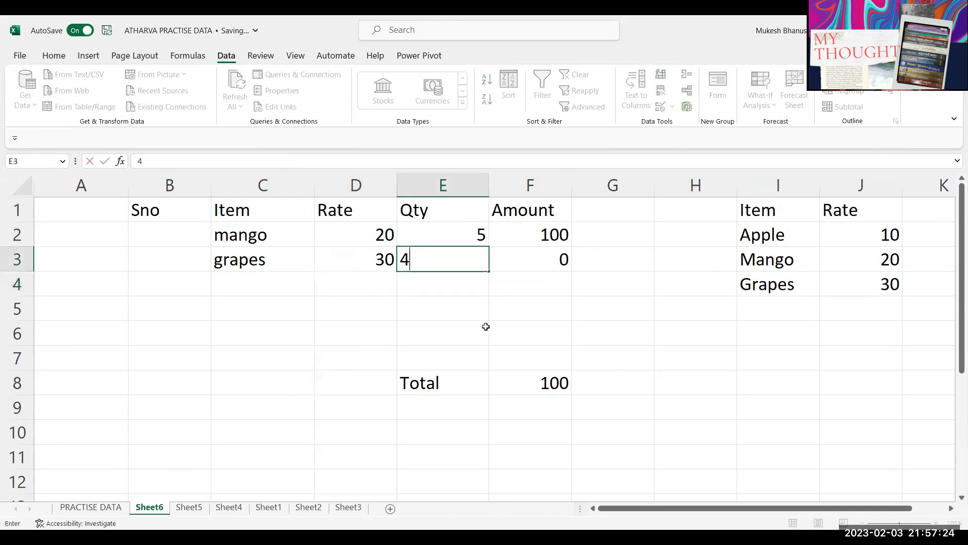
{"action": "key", "text": "Return"}
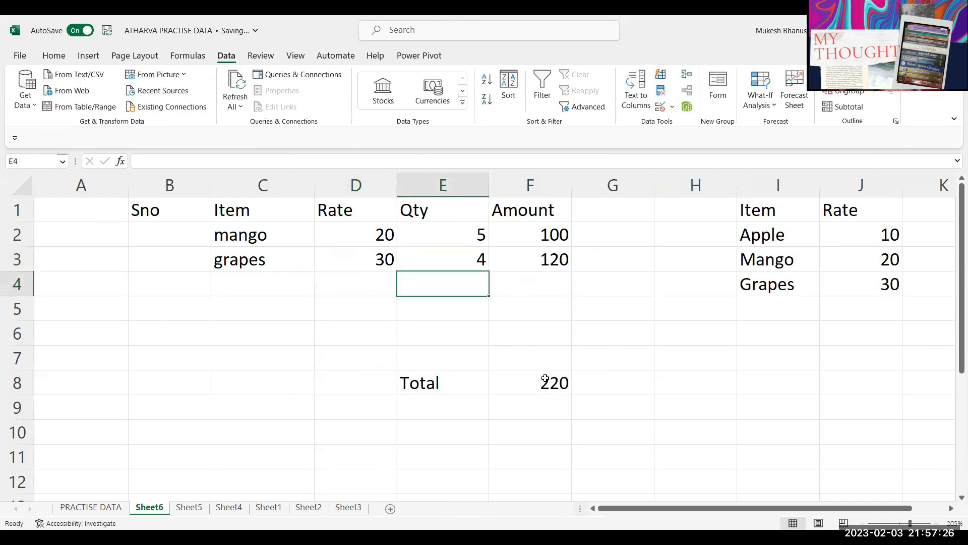
Step: Add a gst 9% row in E9 with tax formula =F8*9% in F9
{"action": "left_click", "coordinate": [448, 404]}
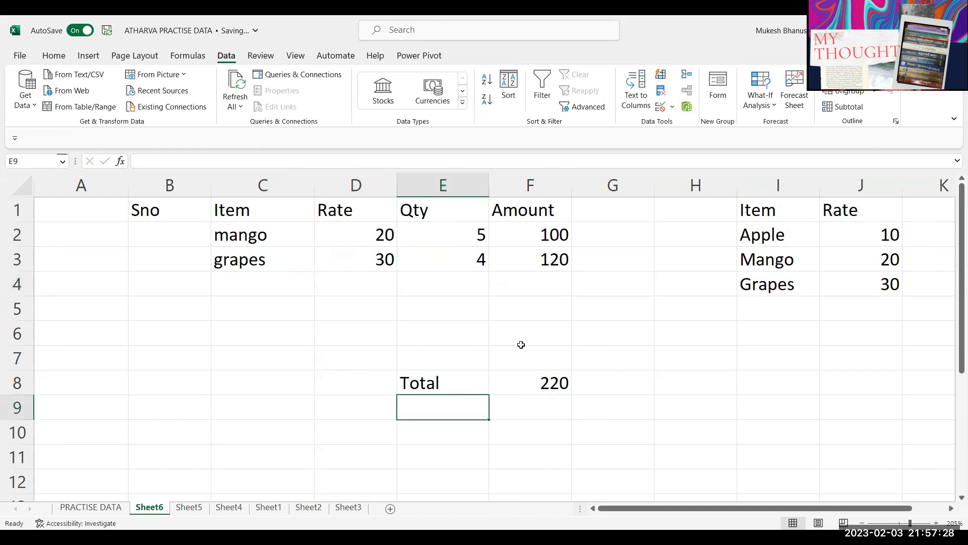
{"action": "type", "text": "gst "}
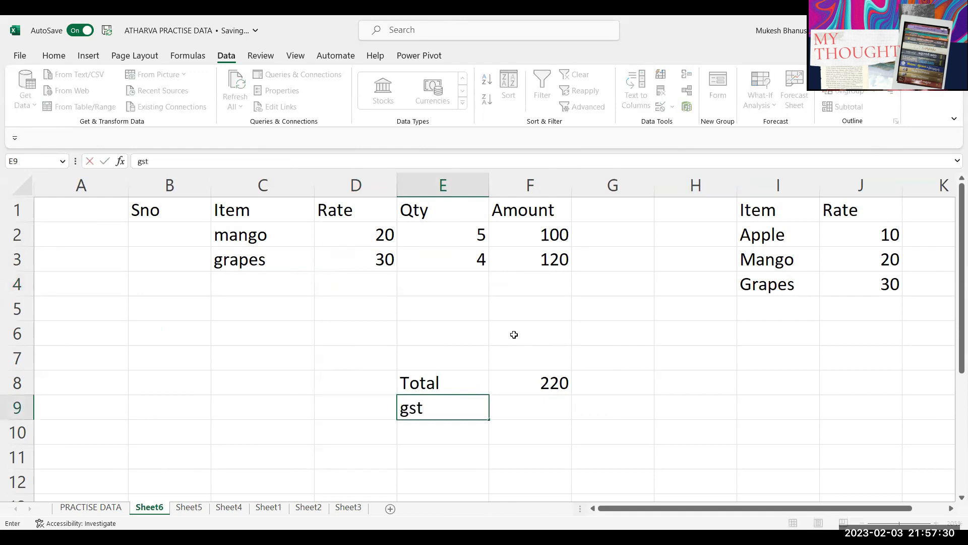
{"action": "type", "text": "9"}
{"action": "key", "text": "BackSpace"}
{"action": "type", "text": "9%"}
{"action": "key", "text": "Tab"}
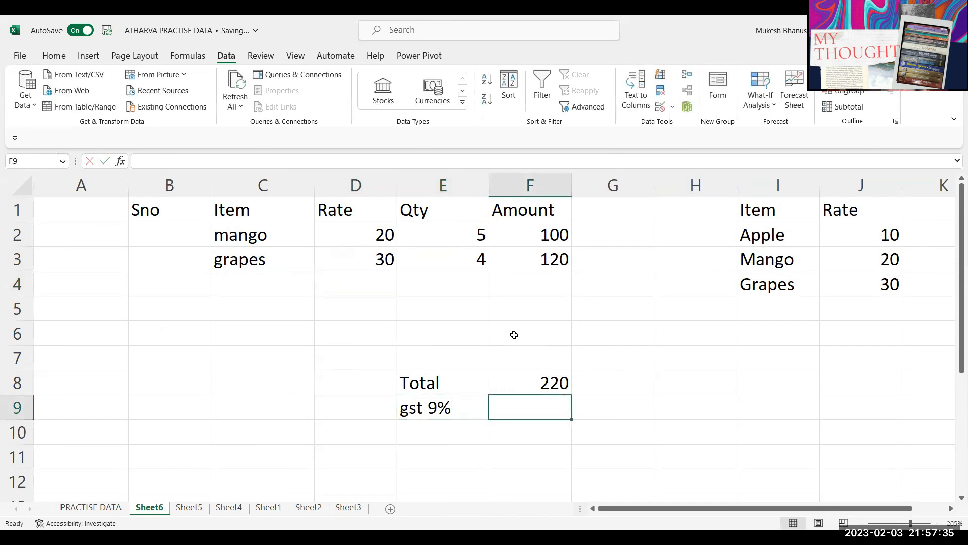
{"action": "type", "text": "="}
{"action": "key", "text": "Up"}
{"action": "type", "text": "*9%"}
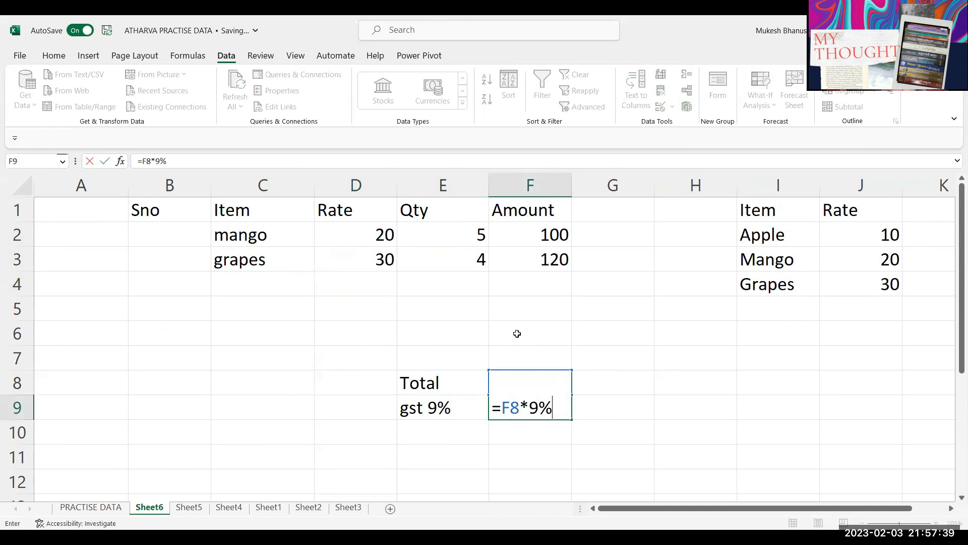
{"action": "key", "text": "Return"}
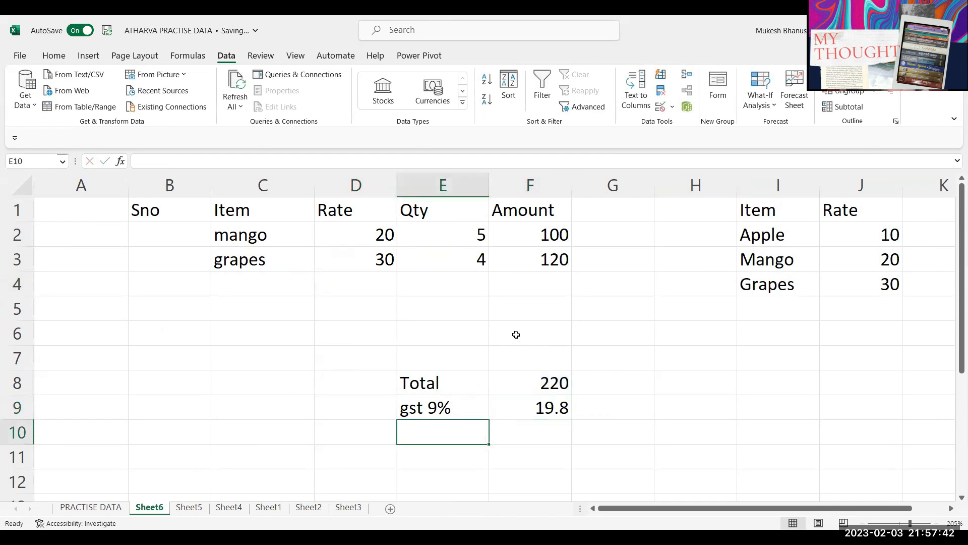
Step: Add a Net label in E10 with formula =F8+F9 in F10
{"action": "type", "text": "Net"}
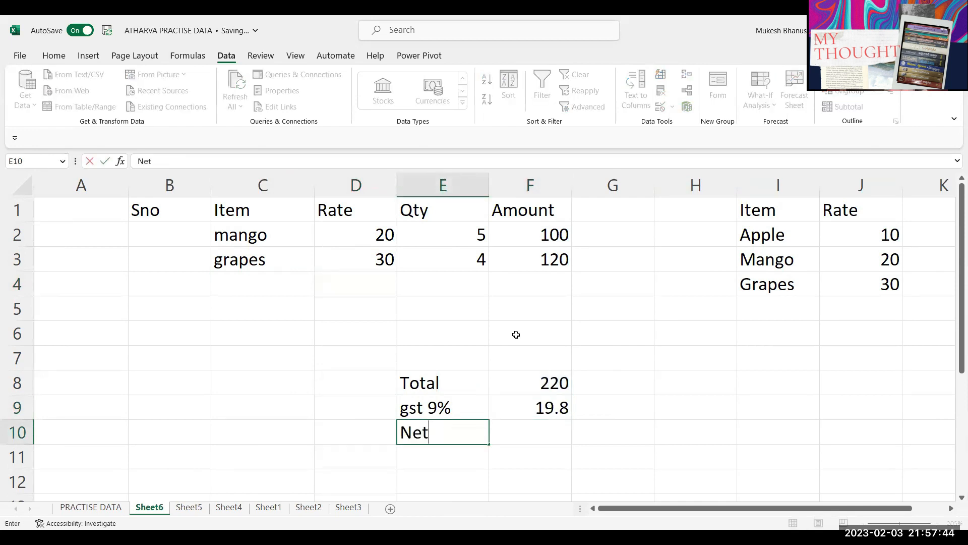
{"action": "key", "text": "Tab"}
{"action": "type", "text": "="}
{"action": "key", "text": "Up"}
{"action": "key", "text": "Up"}
{"action": "type", "text": "+"}
{"action": "key", "text": "Up"}
{"action": "key", "text": "Return"}
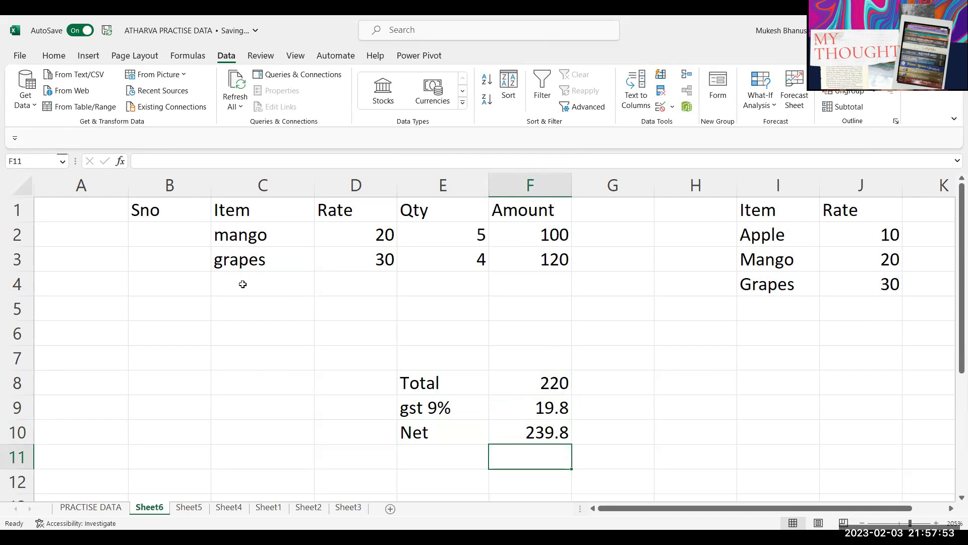
Step: Enter the serial-number formula =IF(C2="","",ROW(A1)) in B2
{"action": "left_click", "coordinate": [164, 240]}
{"action": "left_click", "coordinate": [168, 259]}
{"action": "left_click", "coordinate": [174, 303]}
{"action": "left_click", "coordinate": [187, 244]}
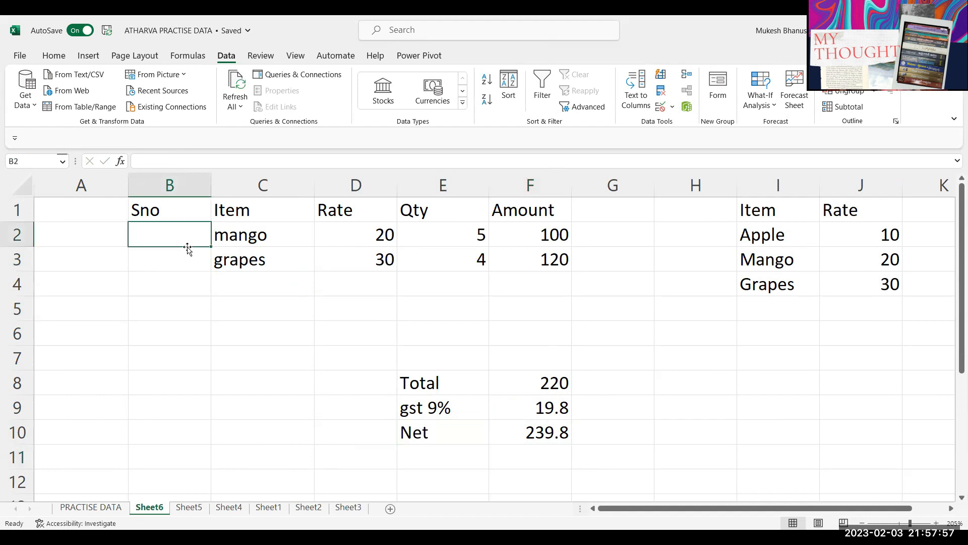
{"action": "left_click", "coordinate": [217, 239]}
{"action": "left_click", "coordinate": [194, 238]}
{"action": "type", "text": "="}
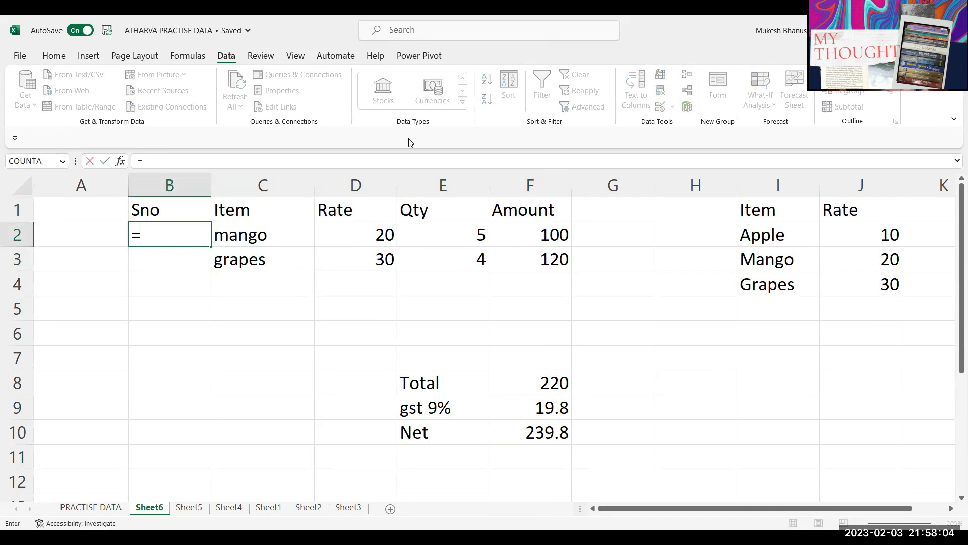
{"action": "type", "text": "IF("}
{"action": "key", "text": "Right"}
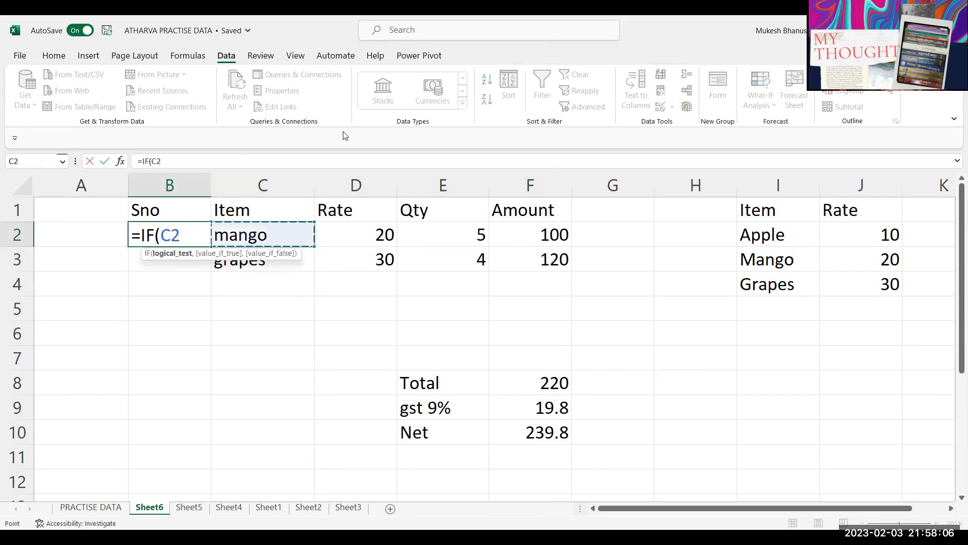
{"action": "type", "text": "=\"\"\""}
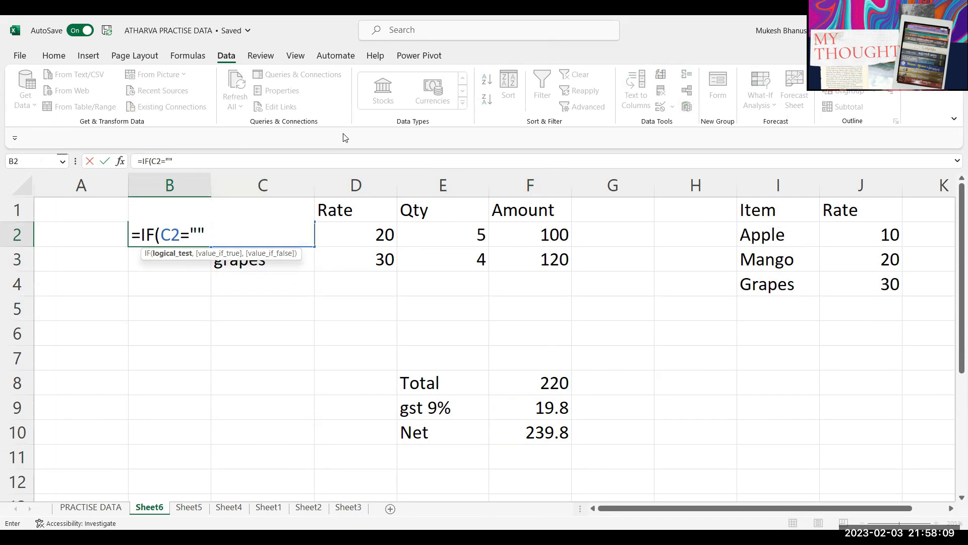
{"action": "type", "text": ",\"\""}
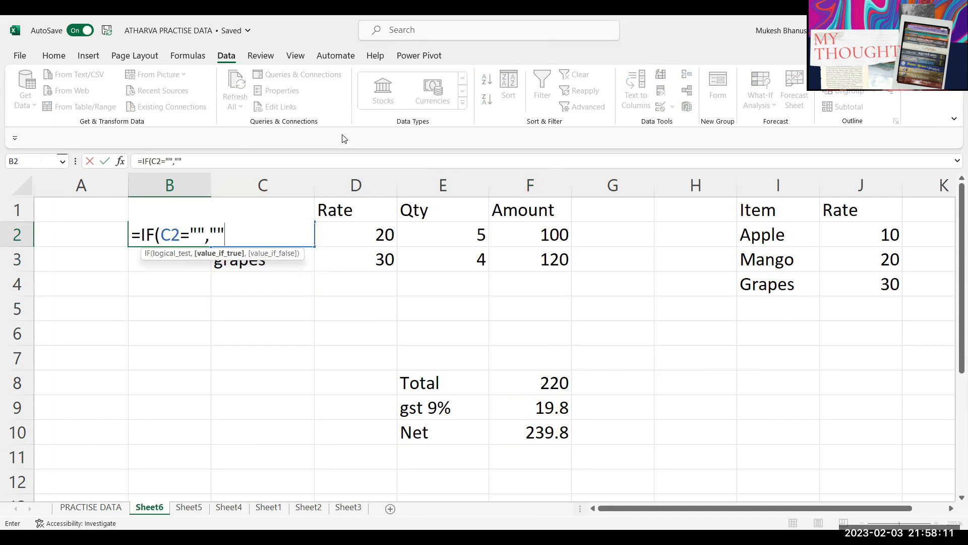
{"action": "type", "text": ","}
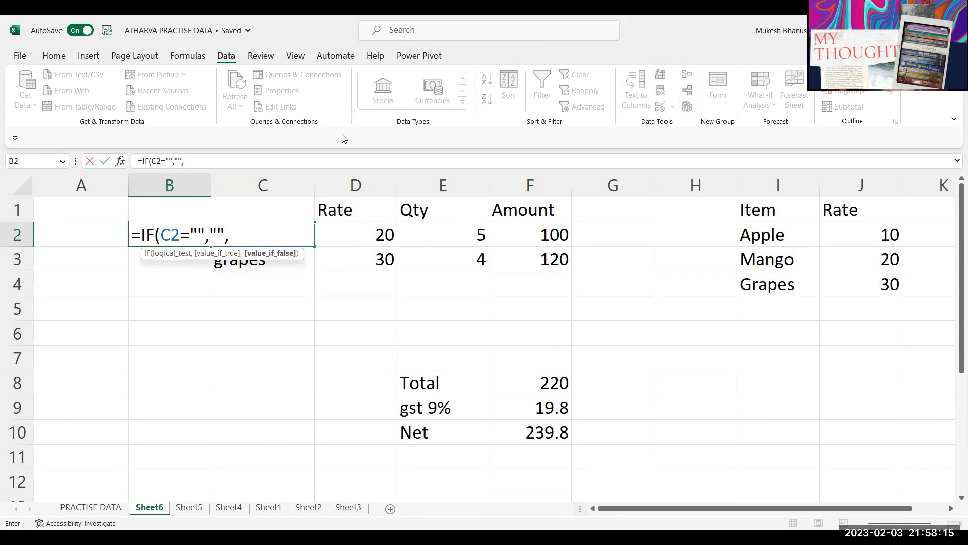
{"action": "type", "text": "row(a1)"}
{"action": "key", "text": "Return"}
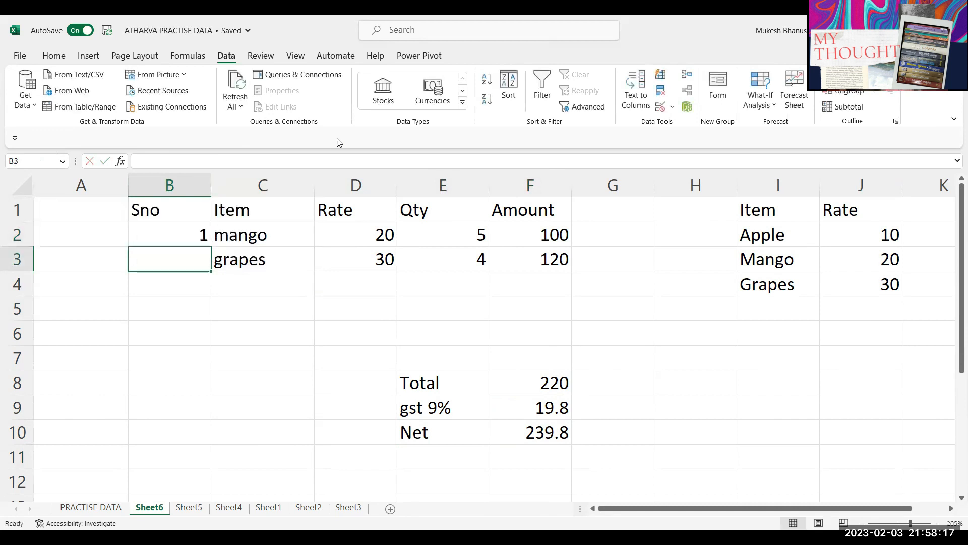
Step: Fill B2's serial-number formula down the Sno column to B7
{"action": "left_click", "coordinate": [181, 233]}
{"action": "left_click_drag", "start_coordinate": [212, 246], "coordinate": [225, 360]}
{"action": "left_click", "coordinate": [264, 342]}
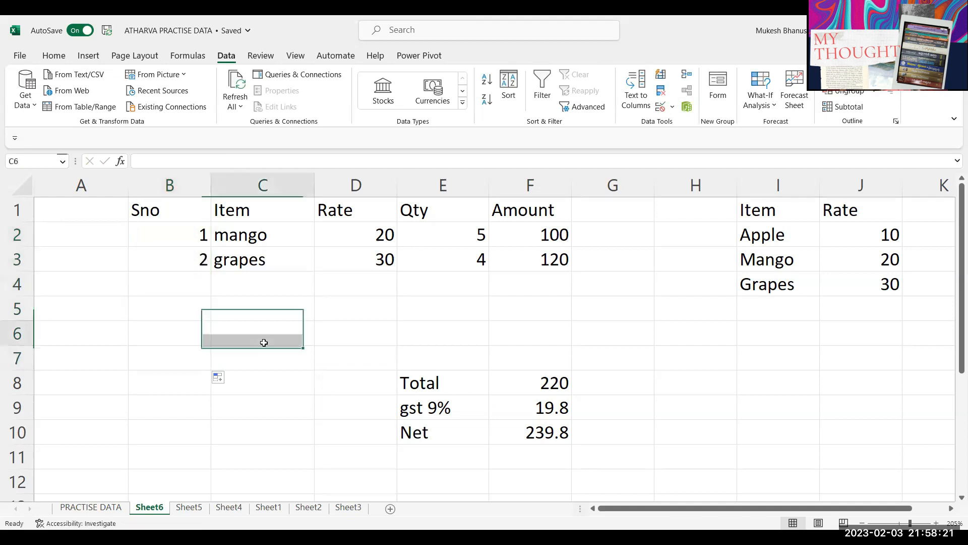
{"action": "left_click", "coordinate": [255, 260]}
Step: Undo the grapes, mango and quantity entries
{"action": "key", "text": "ctrl+z"}
{"action": "key", "text": "ctrl+z"}
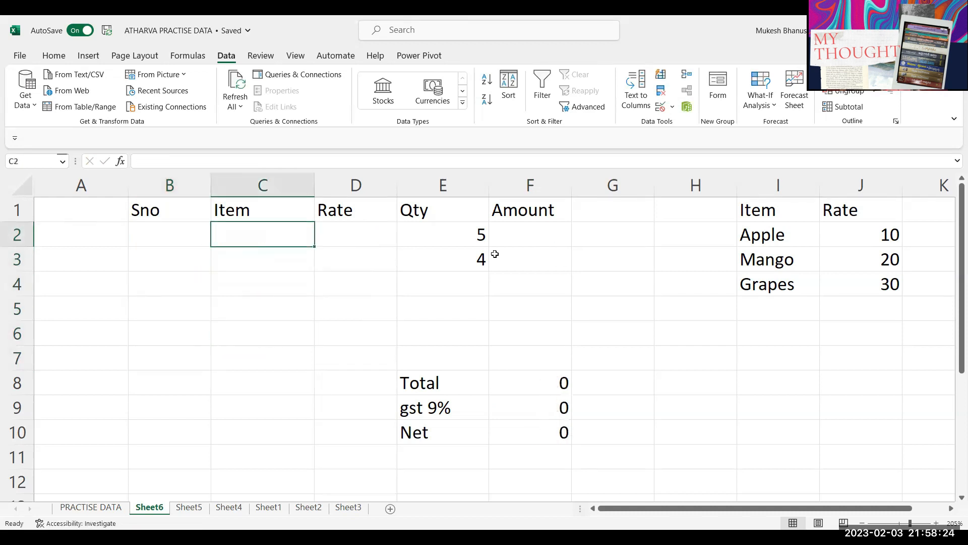
{"action": "key", "text": "ctrl+z"}
{"action": "key", "text": "ctrl+z"}
{"action": "key", "text": "ctrl+z"}
{"action": "key", "text": "ctrl+z"}
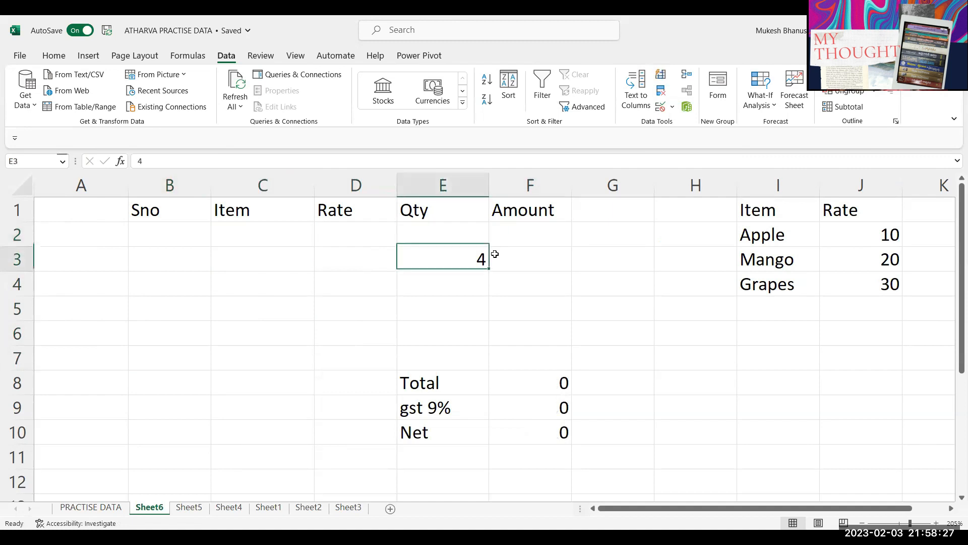
{"action": "key", "text": "ctrl+z"}
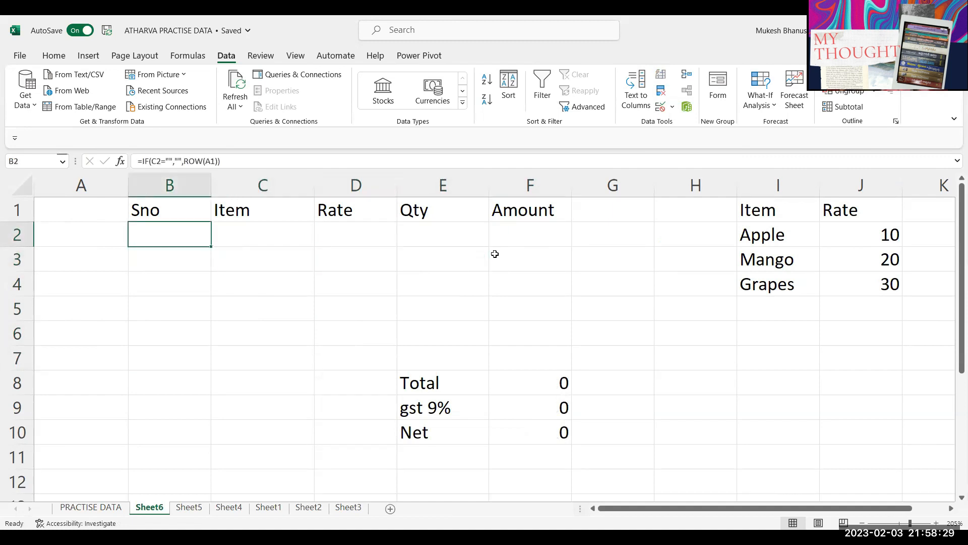
Step: Review B2's serial-number formula and its ROW(A1) part, committing it unchanged
{"action": "key", "text": "F2"}
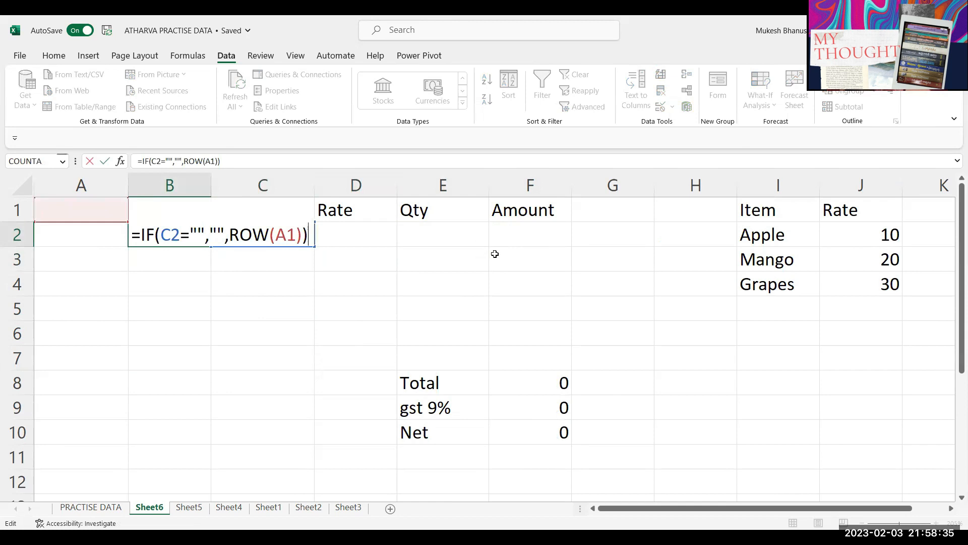
{"action": "left_click", "coordinate": [214, 234]}
{"action": "left_click_drag", "start_coordinate": [229, 234], "coordinate": [298, 238]}
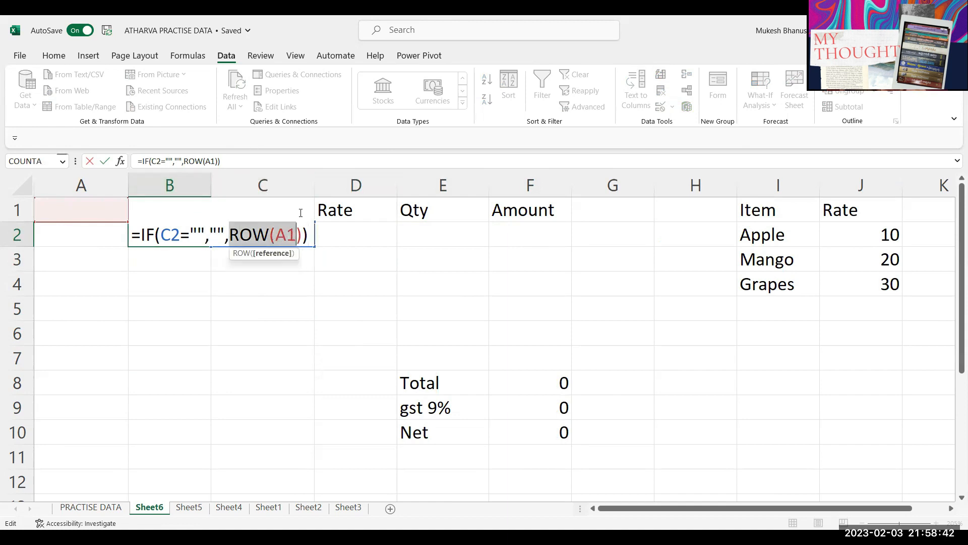
{"action": "key", "text": "Tab"}
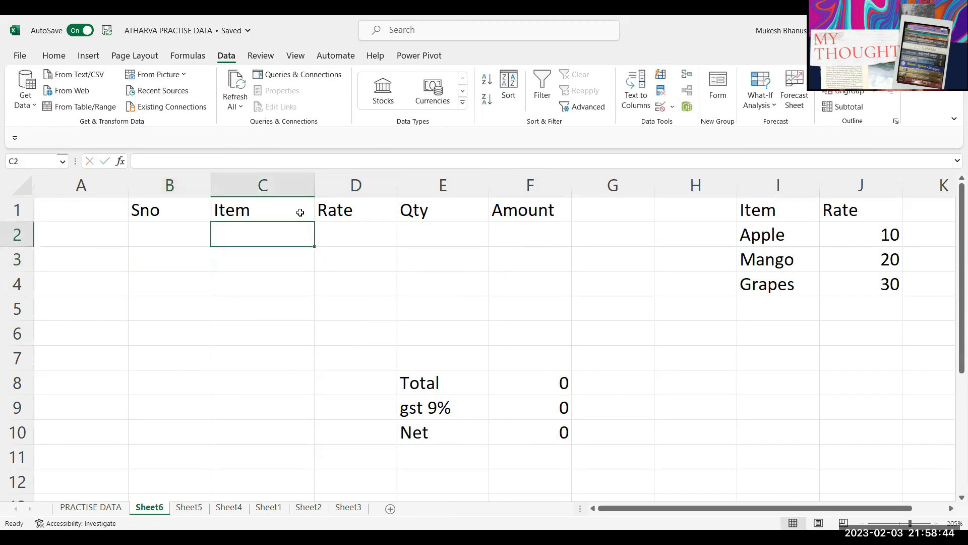
Step: Enter mango in C2 and copy the serial formula down into B3 and B4 with Ctrl+D
{"action": "type", "text": "mango"}
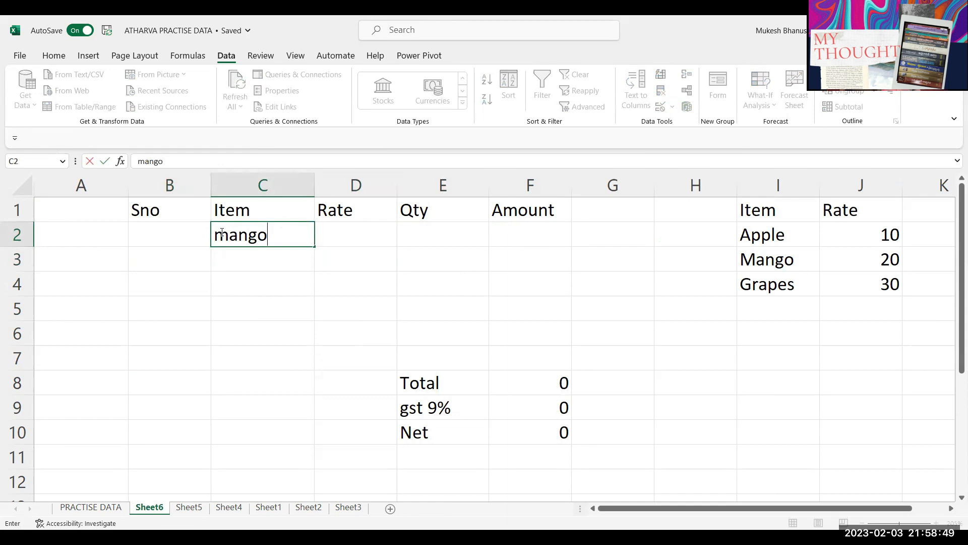
{"action": "key", "text": "Return"}
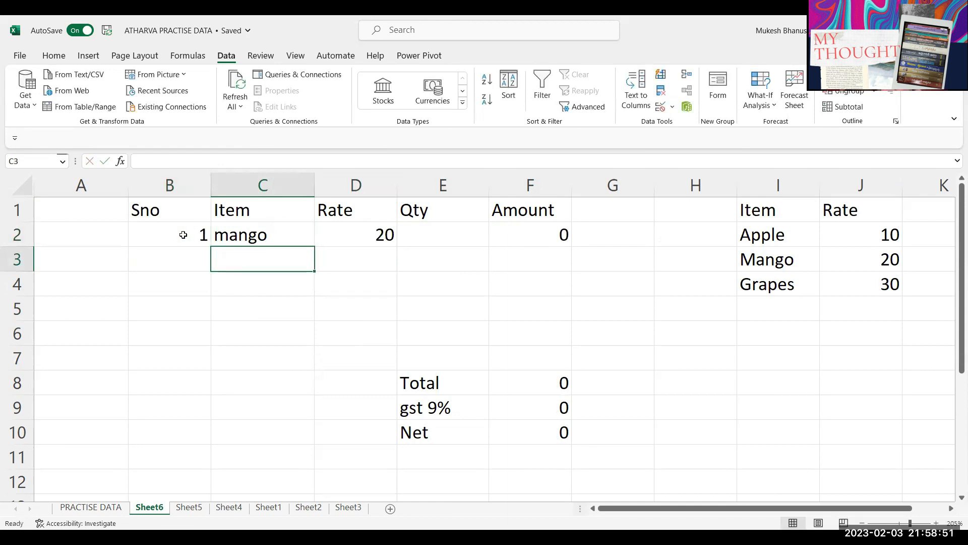
{"action": "left_click", "coordinate": [183, 234]}
{"action": "left_click", "coordinate": [197, 259]}
{"action": "key", "text": "ctrl+d"}
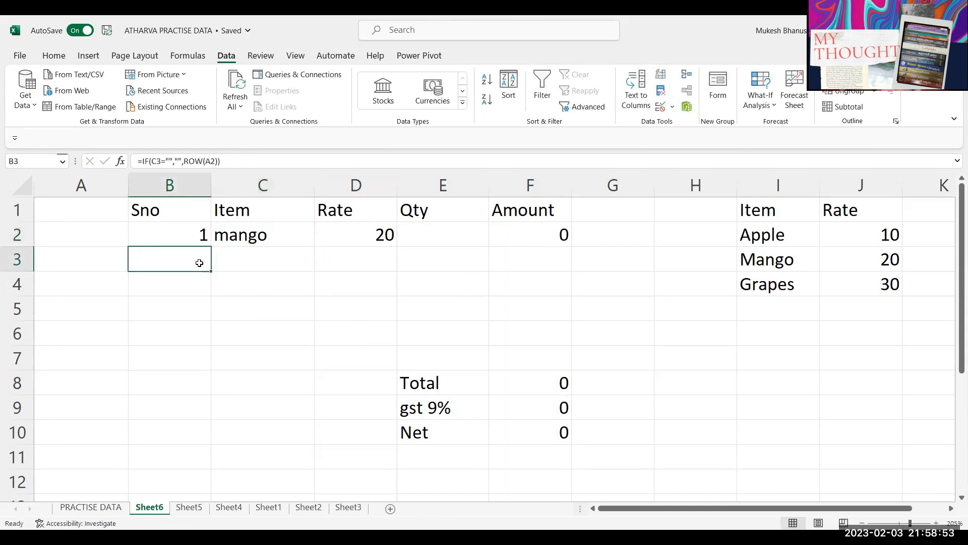
{"action": "left_click", "coordinate": [204, 276]}
{"action": "key", "text": "ctrl+d"}
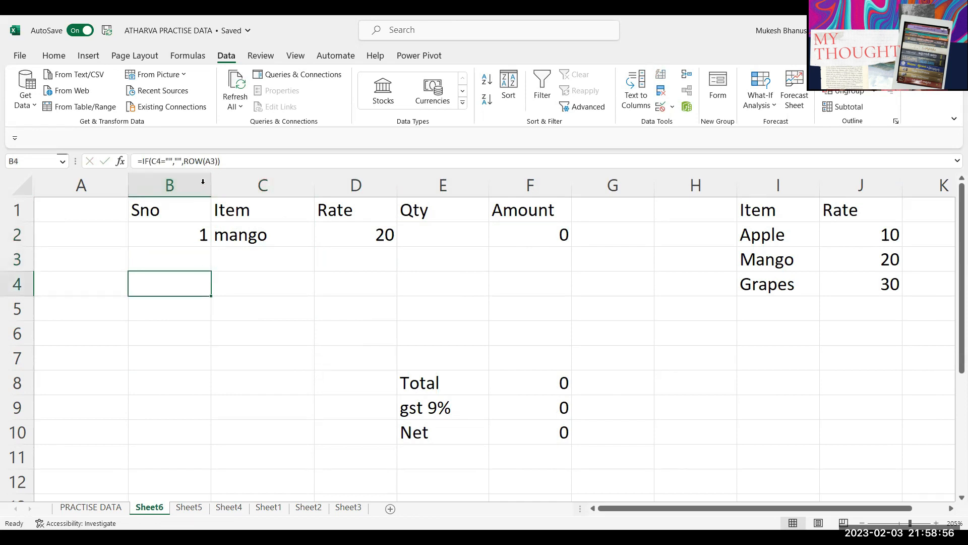
Step: Check the serial formulas in B4 and B5, then enter grapes in C5
{"action": "left_click", "coordinate": [251, 284]}
{"action": "left_click", "coordinate": [184, 284]}
{"action": "left_click", "coordinate": [248, 286]}
{"action": "left_click", "coordinate": [200, 286]}
{"action": "left_click", "coordinate": [200, 308]}
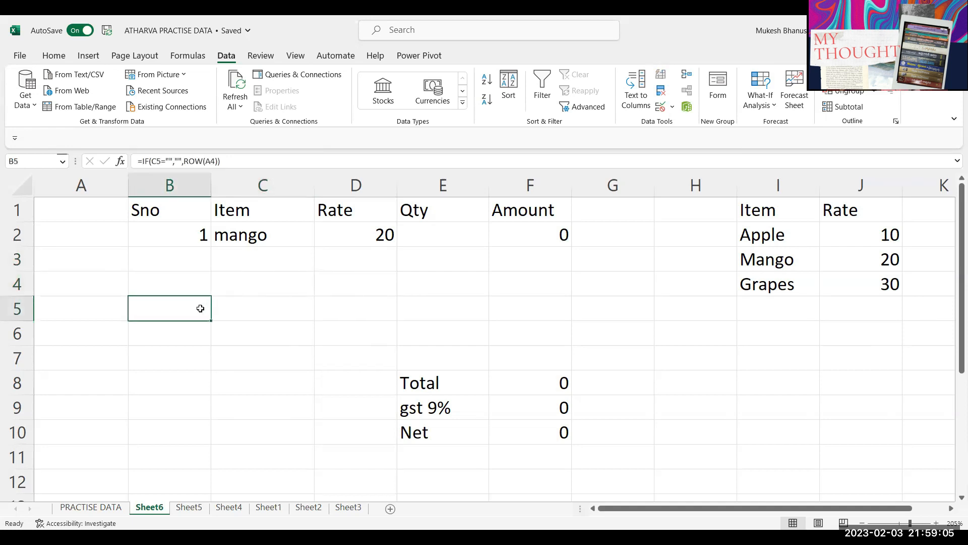
{"action": "left_click", "coordinate": [245, 313]}
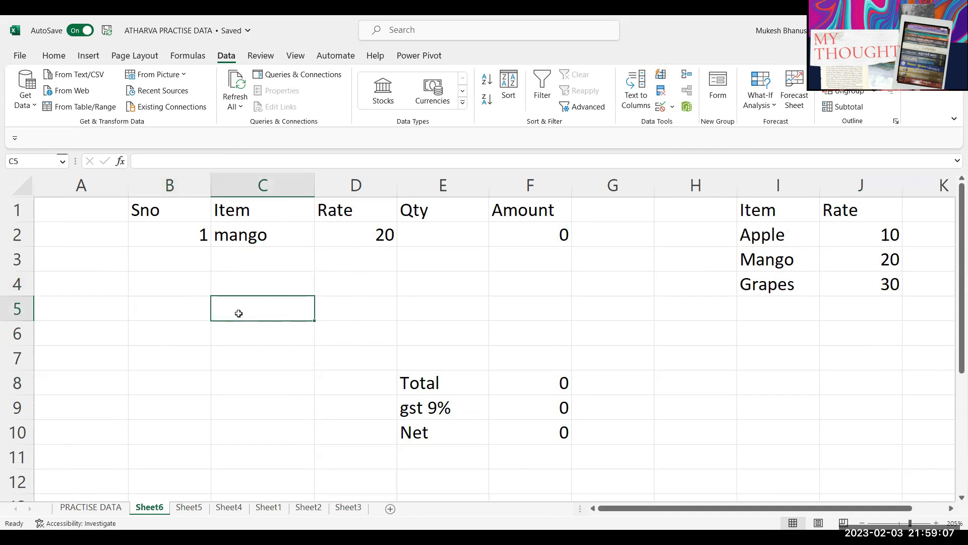
{"action": "left_click", "coordinate": [198, 313]}
{"action": "left_click", "coordinate": [249, 314]}
{"action": "type", "text": "grapes"}
{"action": "key", "text": "Return"}
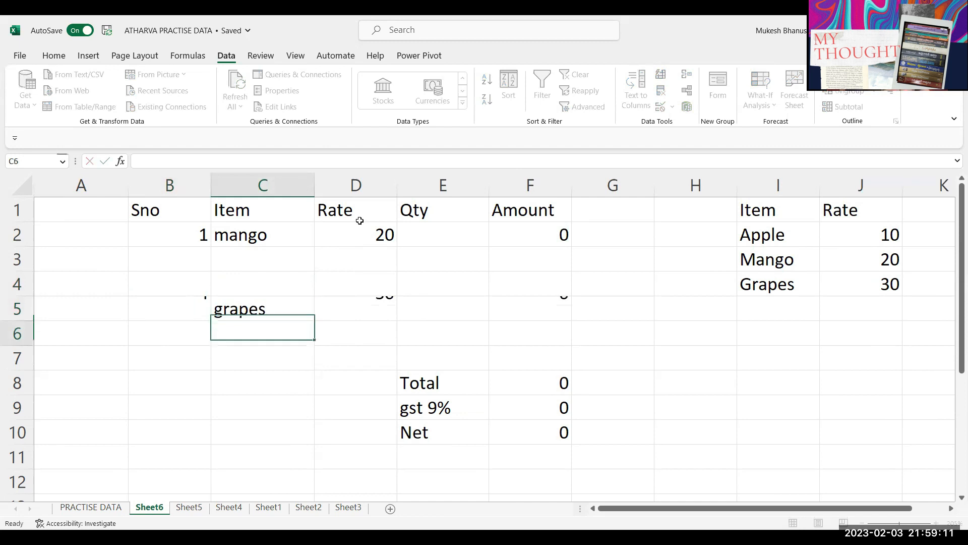
Step: Inspect B5's serial formula and delete grapes from C5
{"action": "left_click", "coordinate": [196, 316]}
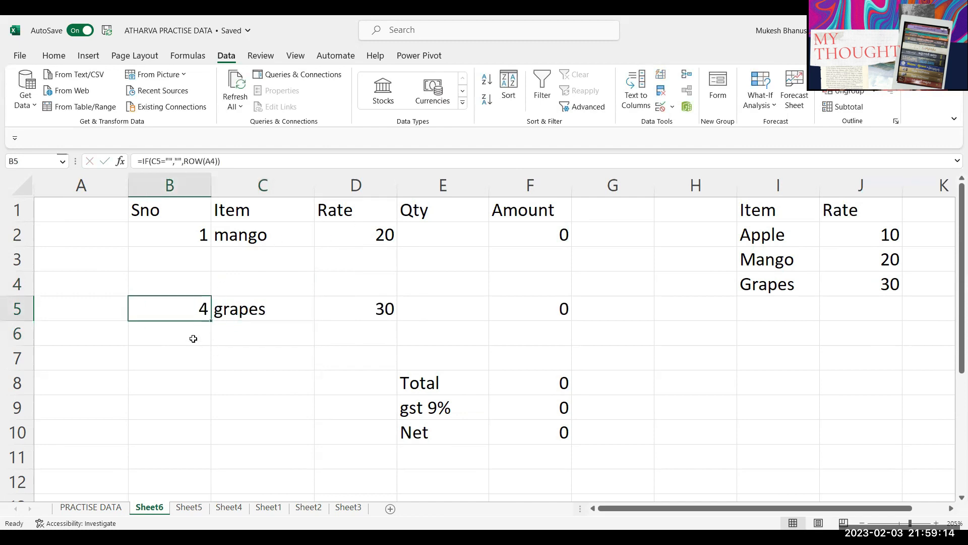
{"action": "double_click", "coordinate": [194, 316]}
{"action": "left_click_drag", "start_coordinate": [276, 309], "coordinate": [299, 309]}
{"action": "key", "text": "Return"}
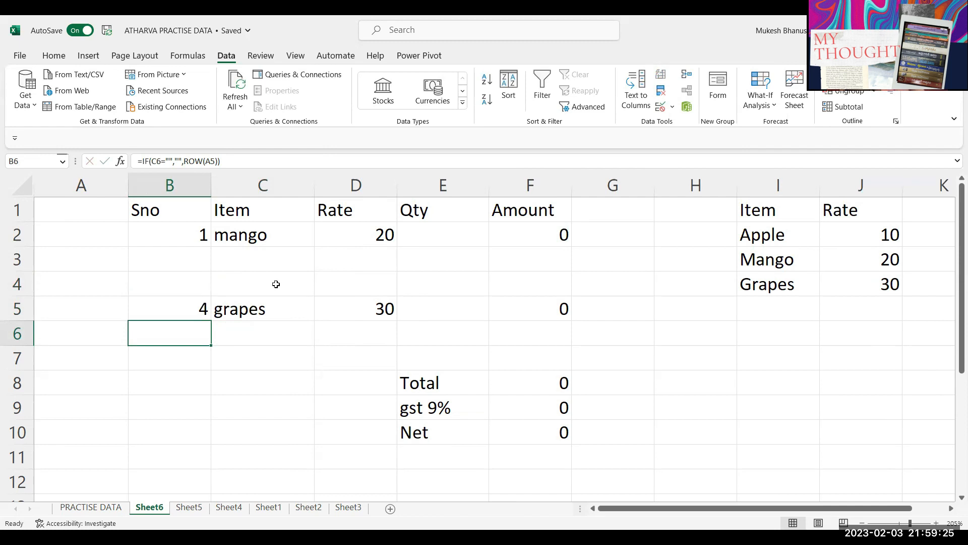
{"action": "left_click", "coordinate": [255, 310]}
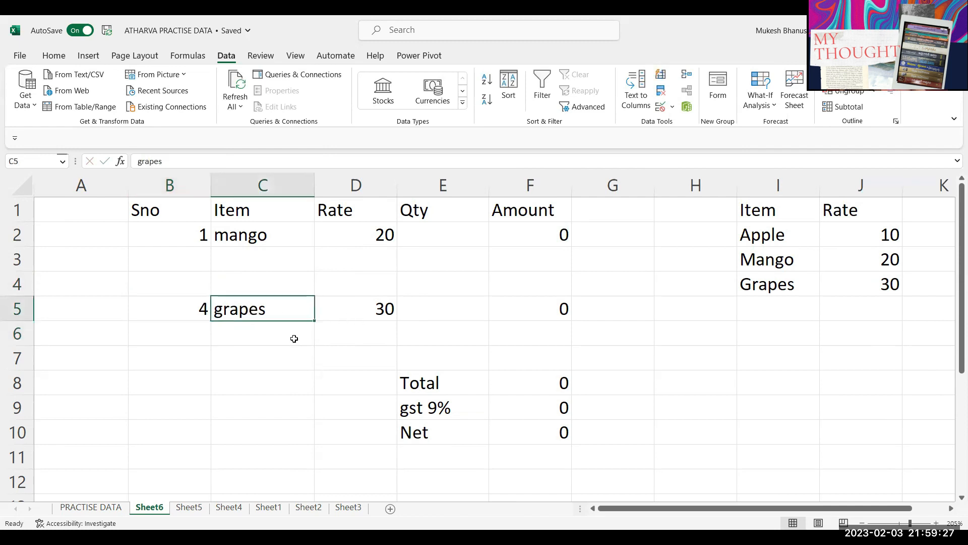
{"action": "key", "text": "Delete"}
Step: Enter Grapes in C4, correcting the misspelling against the lookup list
{"action": "left_click", "coordinate": [237, 241]}
{"action": "left_click", "coordinate": [248, 287]}
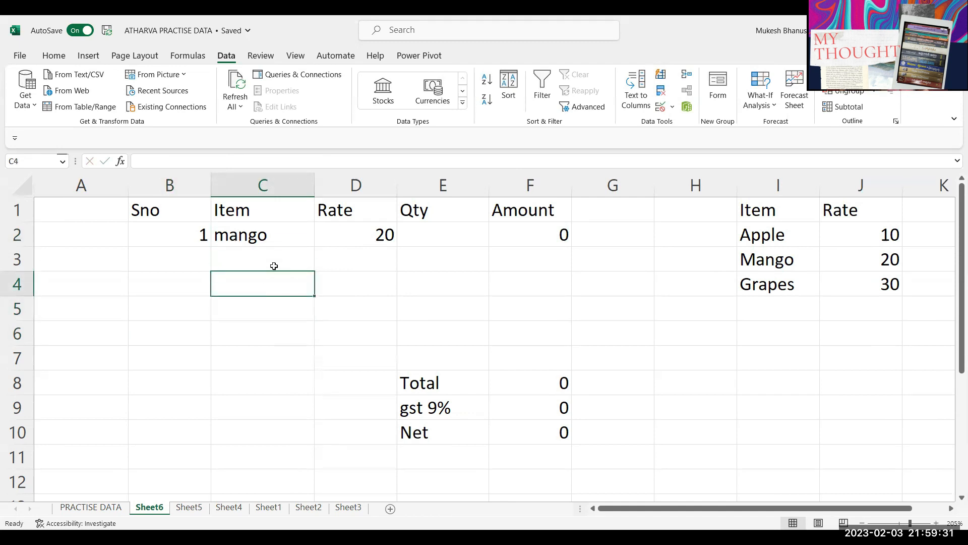
{"action": "type", "text": "Graapes"}
{"action": "key", "text": "Return"}
{"action": "key", "text": "Up"}
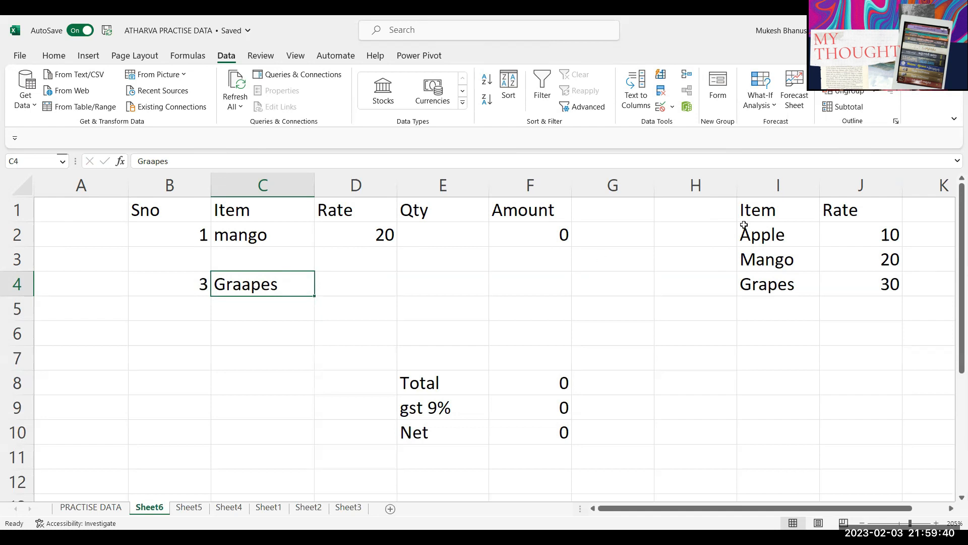
{"action": "left_click_drag", "start_coordinate": [774, 236], "coordinate": [779, 309]}
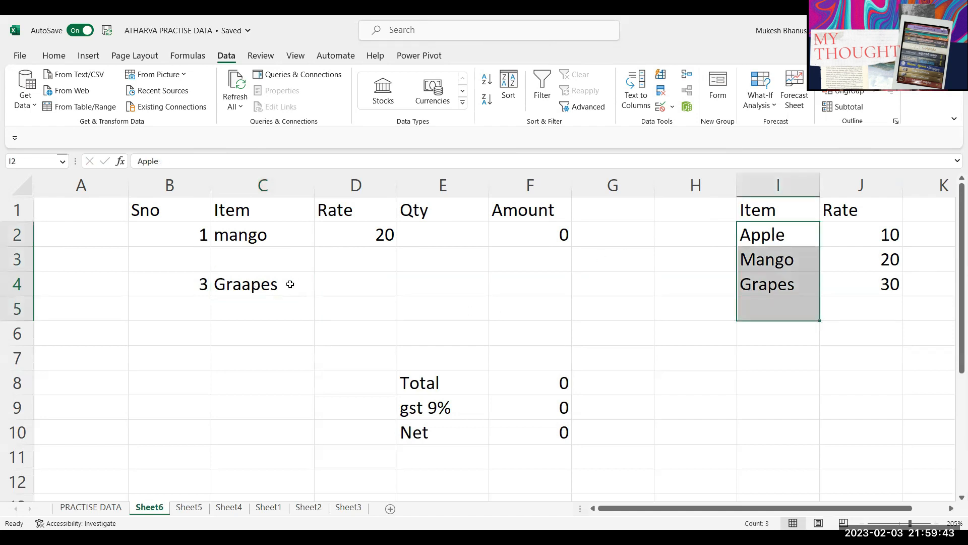
{"action": "left_click", "coordinate": [290, 286]}
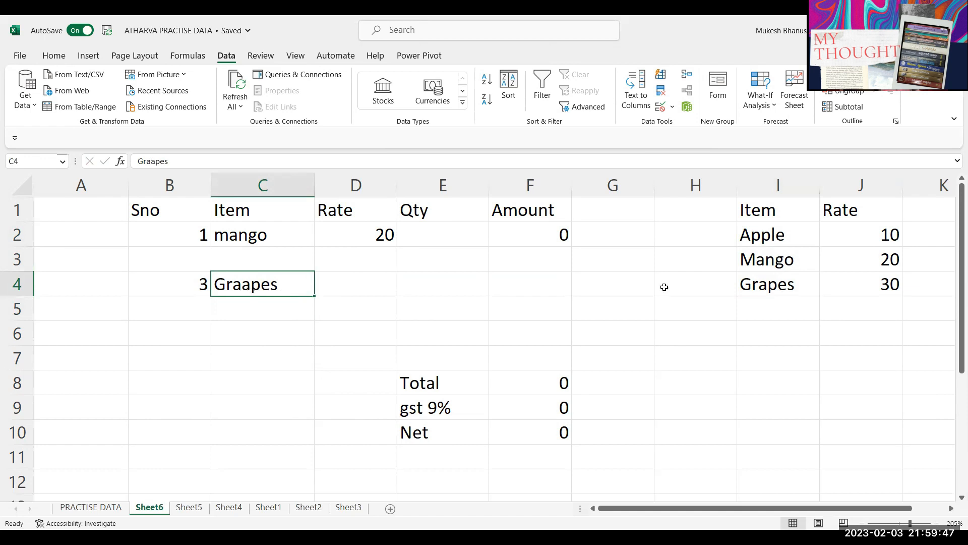
{"action": "left_click", "coordinate": [756, 287]}
{"action": "left_click", "coordinate": [260, 288]}
{"action": "type", "text": "Grapes"}
{"action": "key", "text": "Return"}
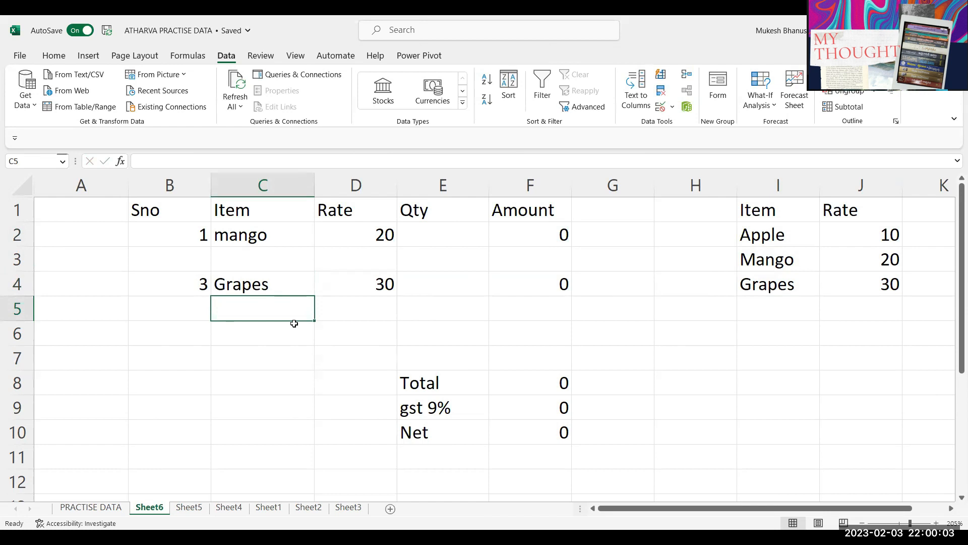
Step: Review B4's serial formula, then clear the serial numbers in B3:B7
{"action": "left_click_drag", "start_coordinate": [262, 236], "coordinate": [254, 283]}
{"action": "left_click", "coordinate": [249, 314]}
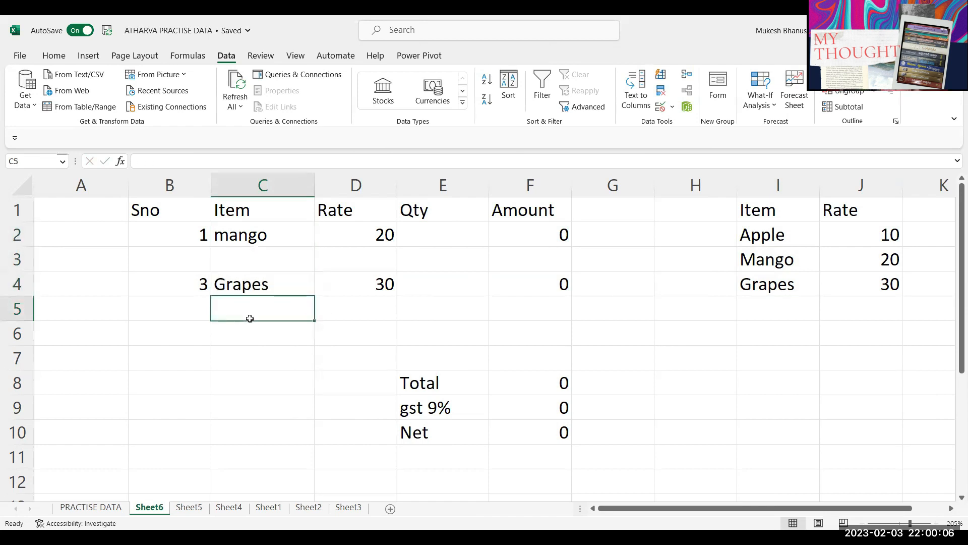
{"action": "left_click", "coordinate": [196, 286]}
{"action": "left_click", "coordinate": [230, 288]}
{"action": "key", "text": "Left"}
{"action": "double_click", "coordinate": [211, 161]}
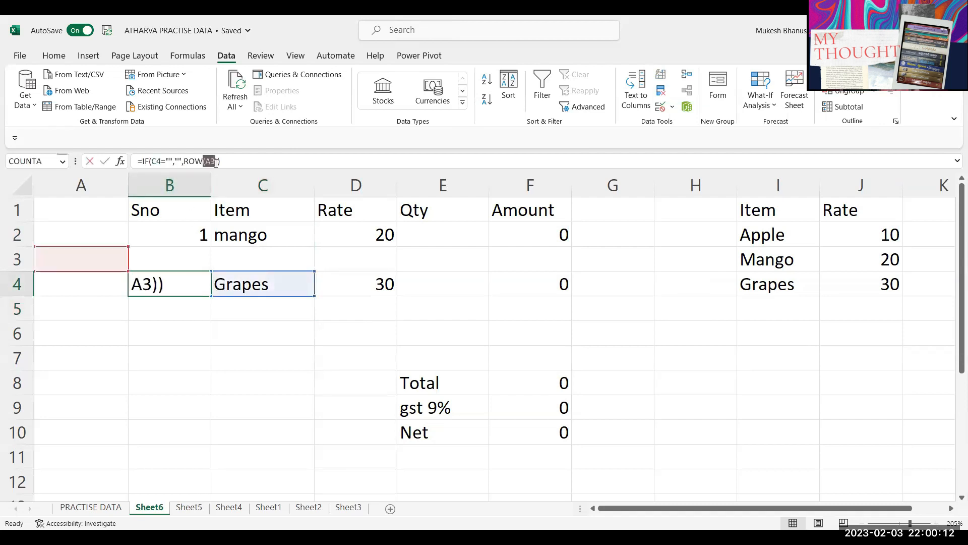
{"action": "key", "text": "Escape"}
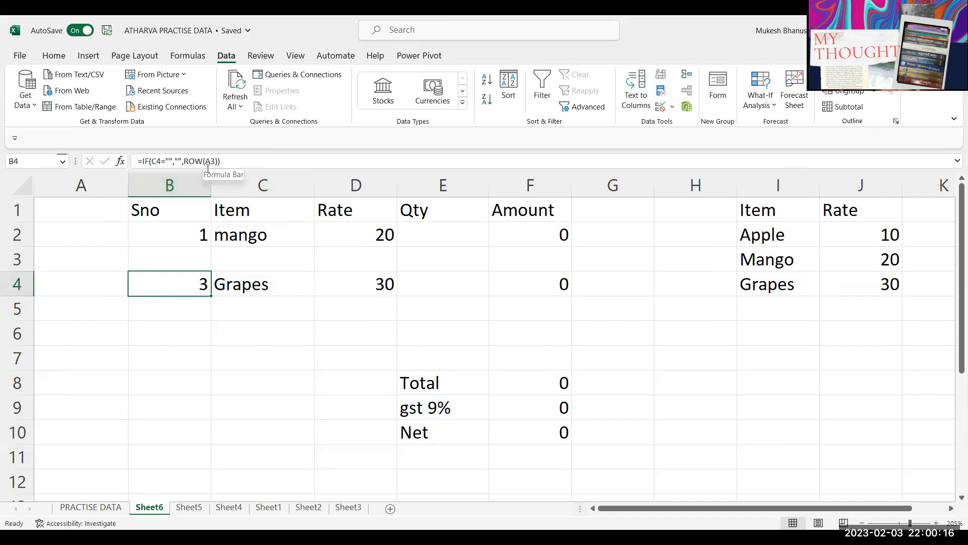
{"action": "left_click_drag", "start_coordinate": [191, 255], "coordinate": [185, 358]}
{"action": "key", "text": "Delete"}
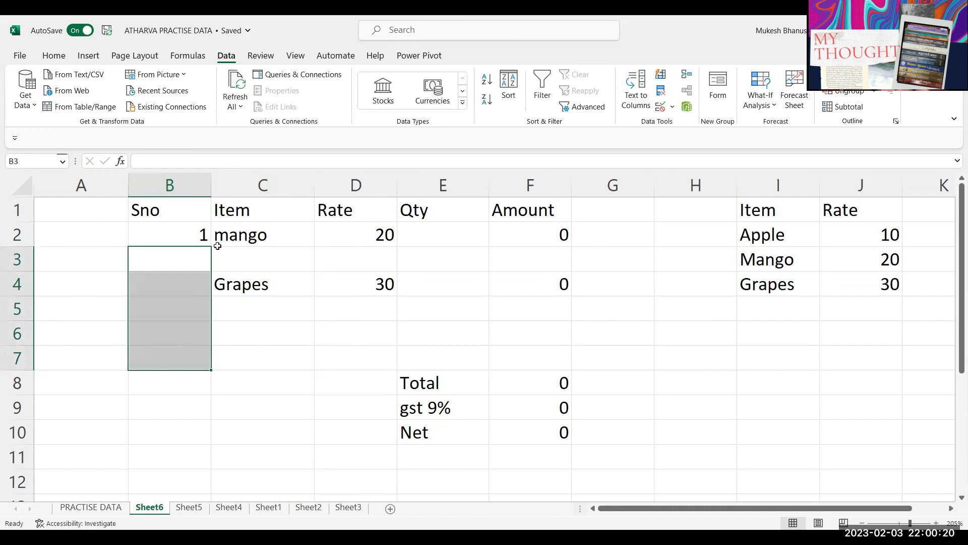
Step: Mark the ROW(A1) part of B2's formula, backing out twice without changes
{"action": "double_click", "coordinate": [191, 236]}
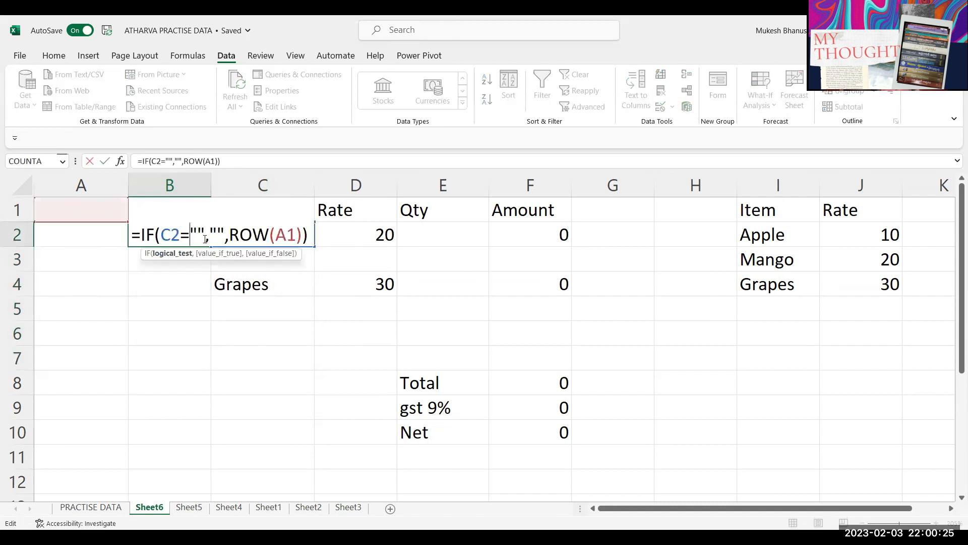
{"action": "left_click_drag", "start_coordinate": [230, 233], "coordinate": [296, 236]}
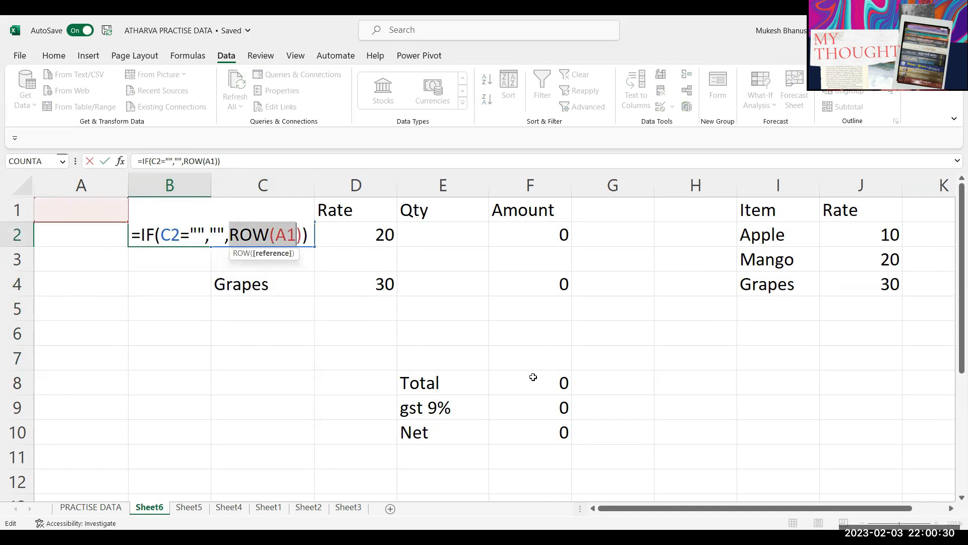
{"action": "key", "text": "BackSpace"}
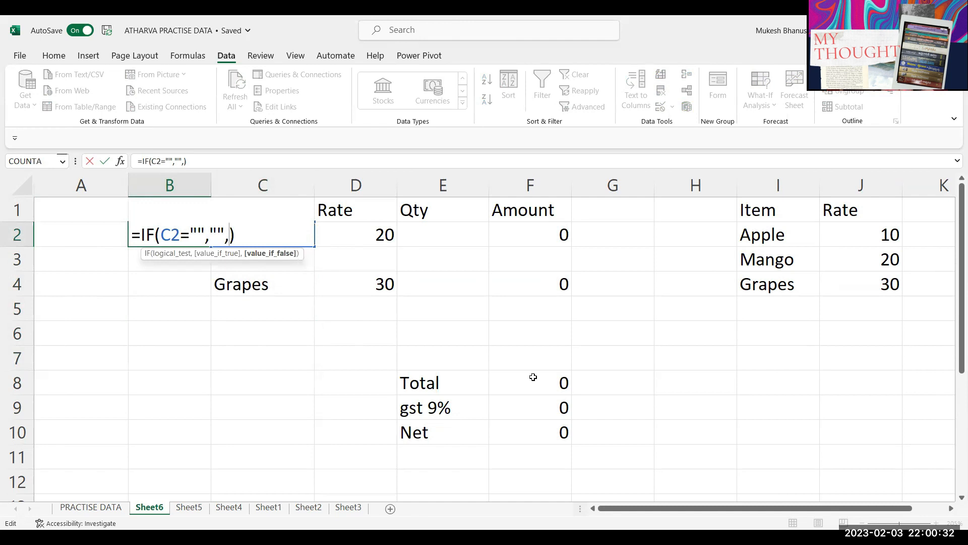
{"action": "key", "text": "Escape"}
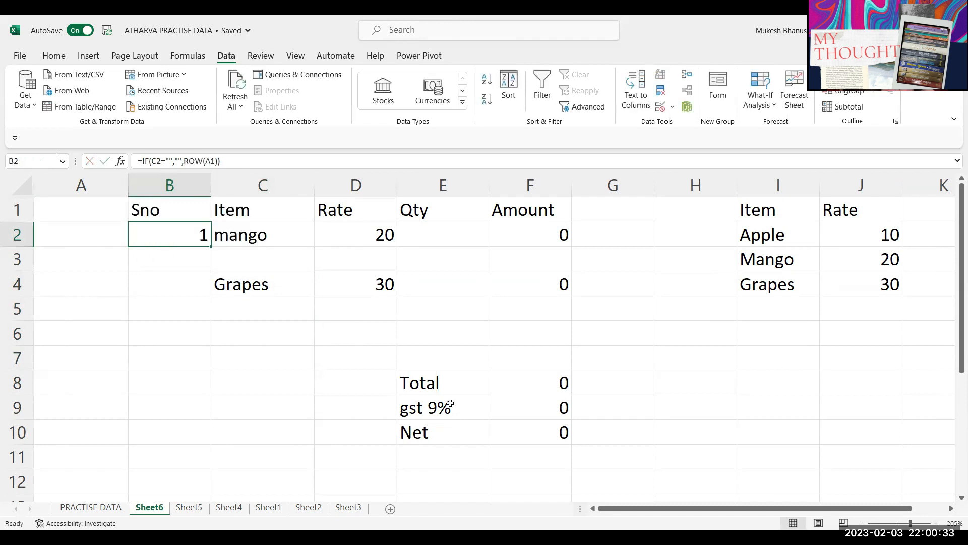
{"action": "double_click", "coordinate": [193, 233]}
{"action": "left_click_drag", "start_coordinate": [229, 233], "coordinate": [266, 235]}
{"action": "key", "text": "Escape"}
Step: Replace ROW(A1) in B2 with COUNT($B$1:B1)+1 and commit the formula
{"action": "double_click", "coordinate": [193, 235]}
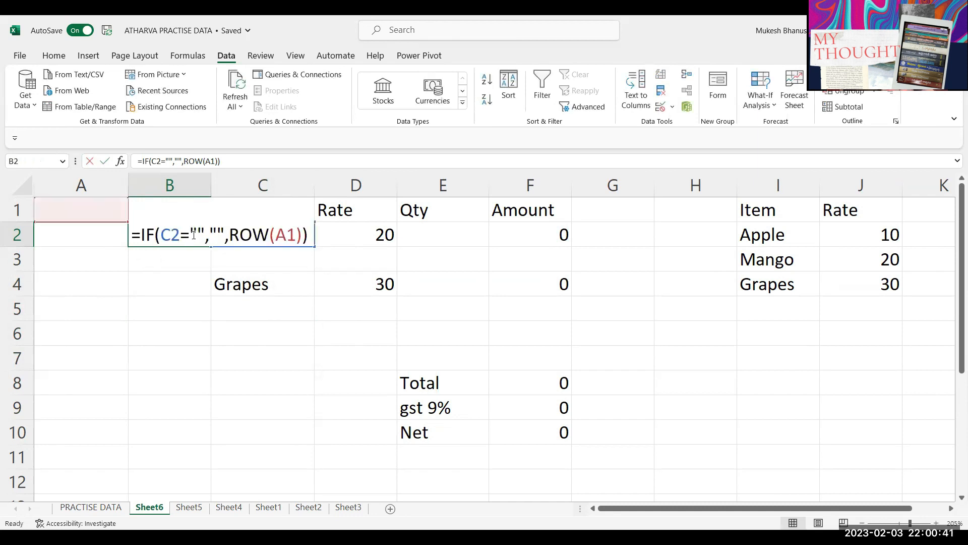
{"action": "left_click_drag", "start_coordinate": [229, 235], "coordinate": [300, 241]}
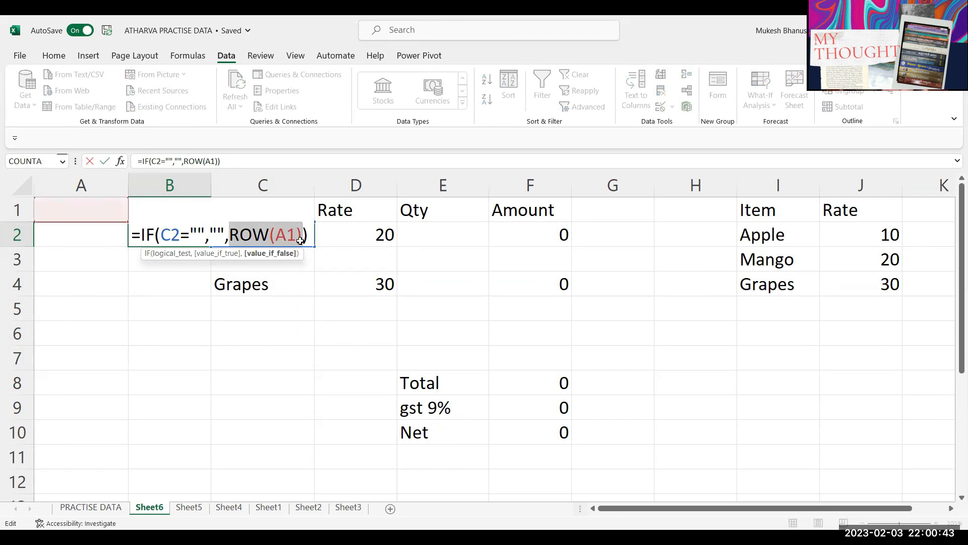
{"action": "key", "text": "BackSpace"}
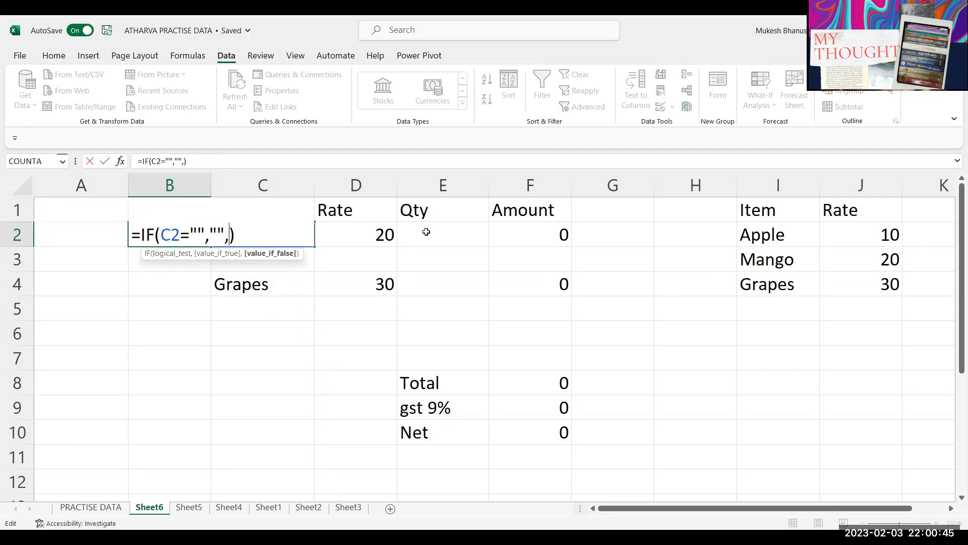
{"action": "type", "text": "count("}
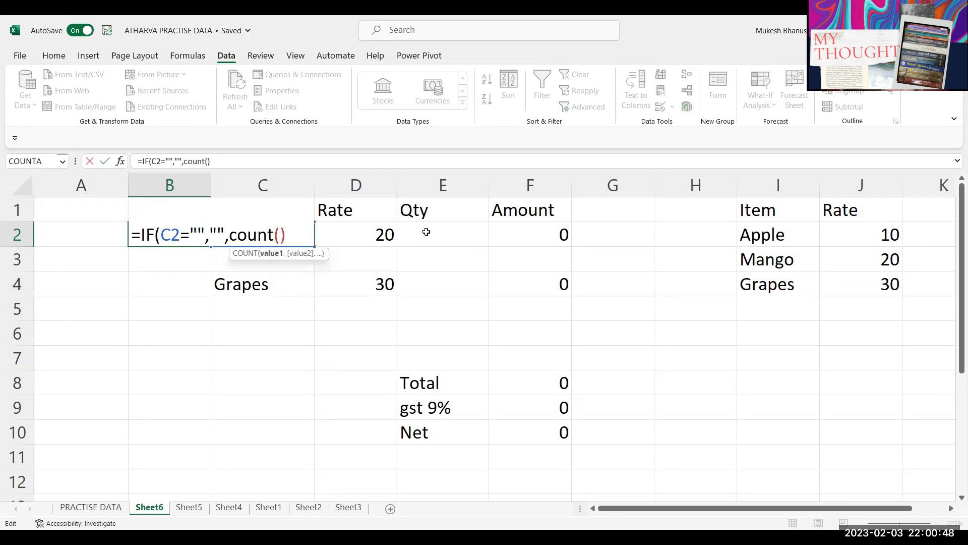
{"action": "type", "text": "b1"}
{"action": "key", "text": "F4"}
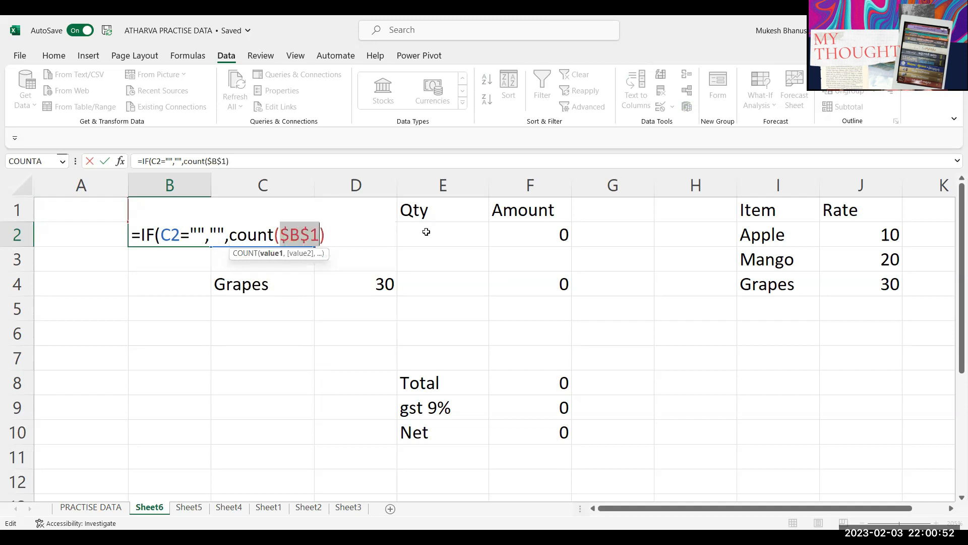
{"action": "type", "text": ":"}
{"action": "key", "text": "BackSpace"}
{"action": "key", "text": "ctrl+z"}
{"action": "key", "text": "Right"}
{"action": "type", "text": ":"}
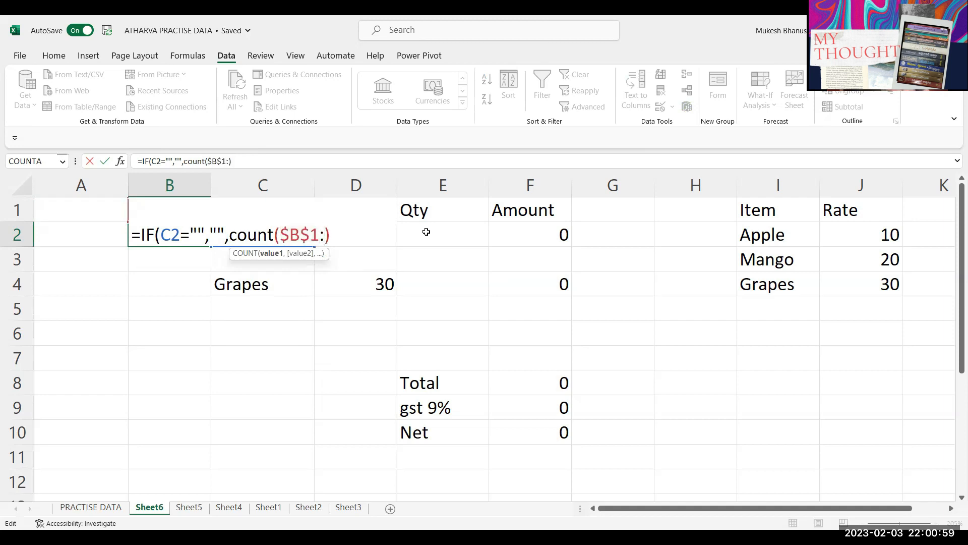
{"action": "type", "text": "b1"}
{"action": "left_click", "coordinate": [351, 236]}
{"action": "type", "text": "+1"}
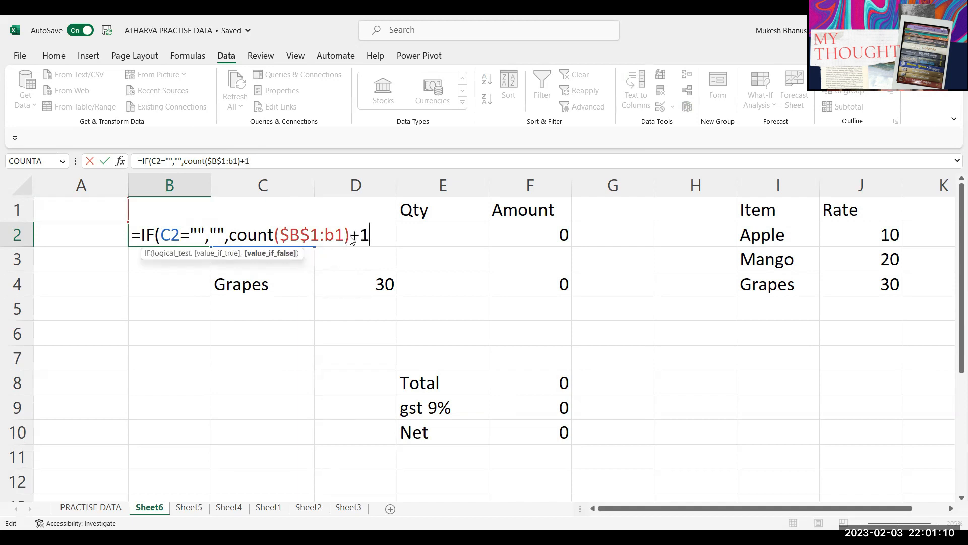
{"action": "type", "text": ")"}
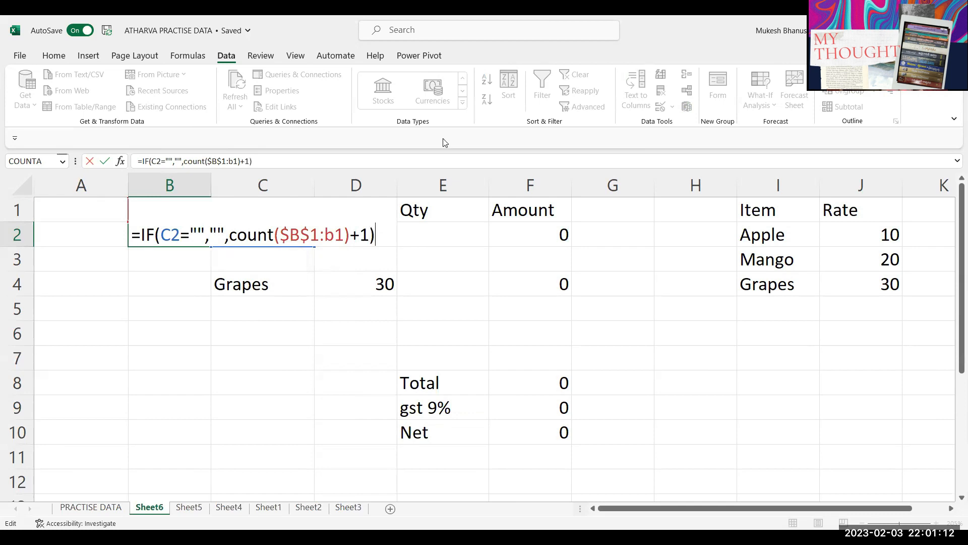
{"action": "key", "text": "Return"}
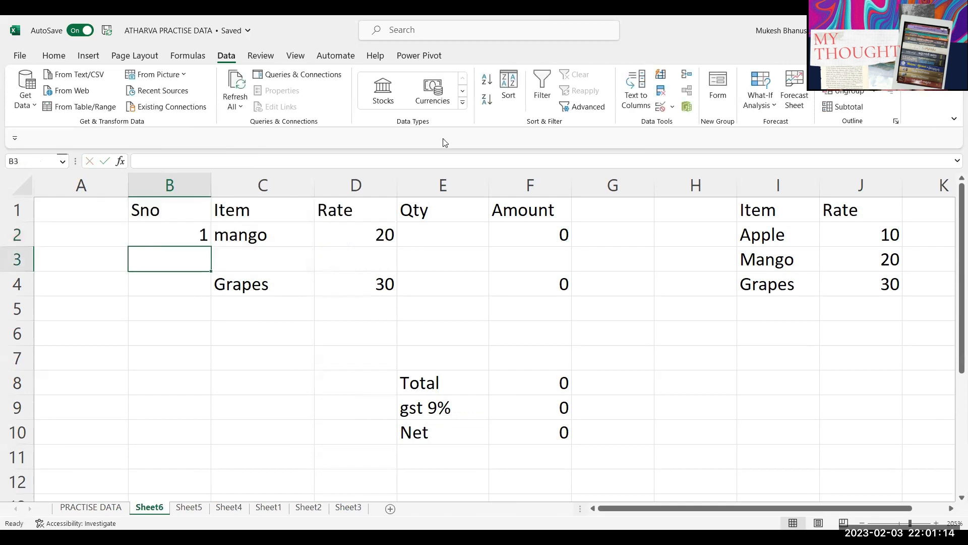
Step: Clear Grapes from C4 and review the new COUNT formula in B2
{"action": "left_click", "coordinate": [259, 283]}
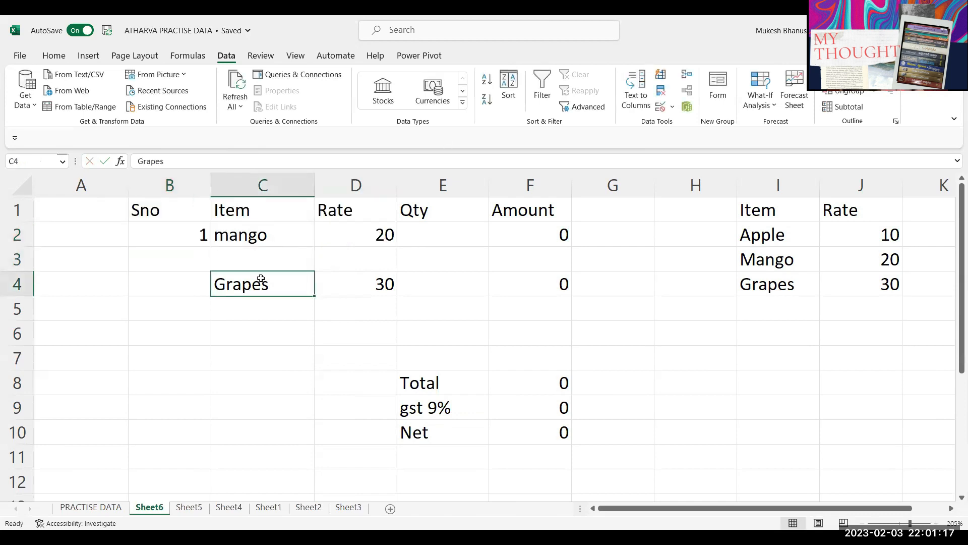
{"action": "key", "text": "Delete"}
{"action": "left_click", "coordinate": [192, 235]}
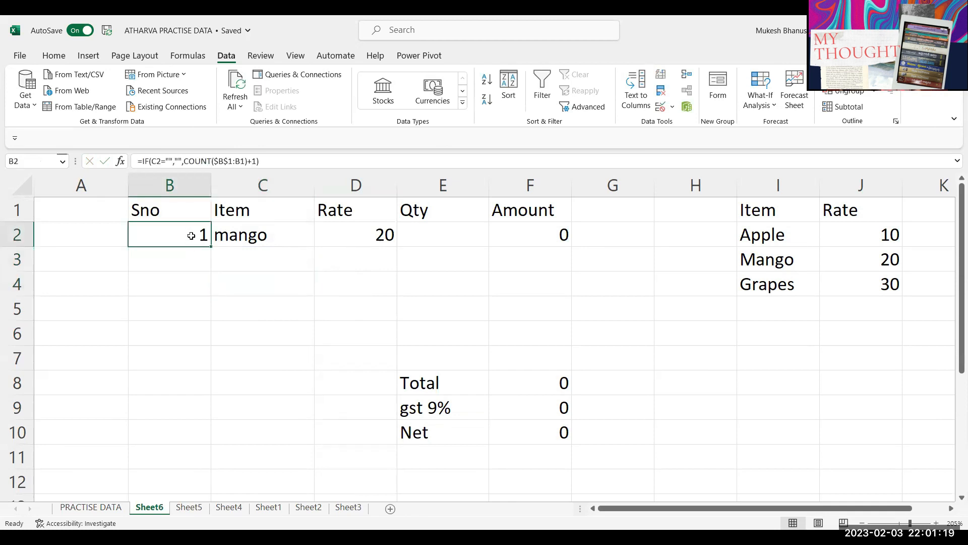
{"action": "left_click", "coordinate": [241, 236]}
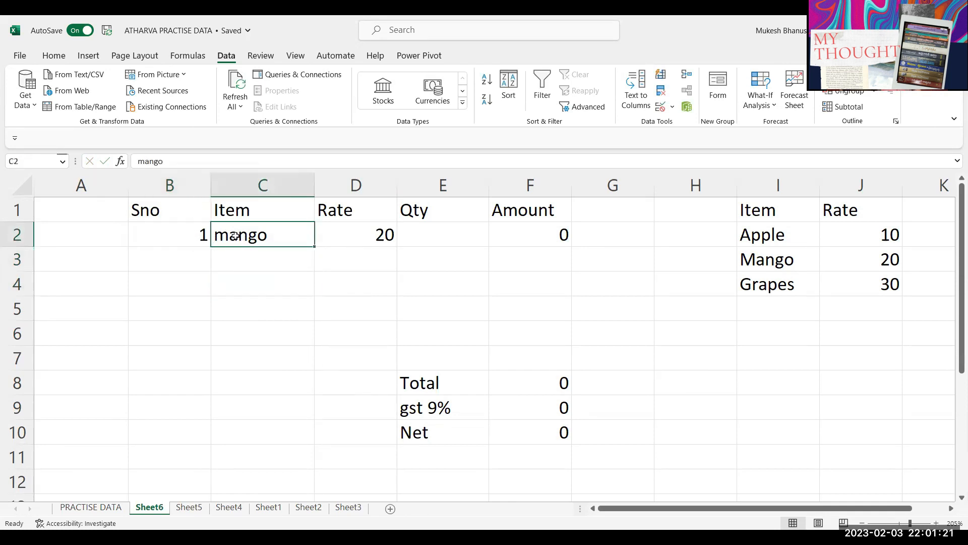
{"action": "left_click", "coordinate": [197, 238]}
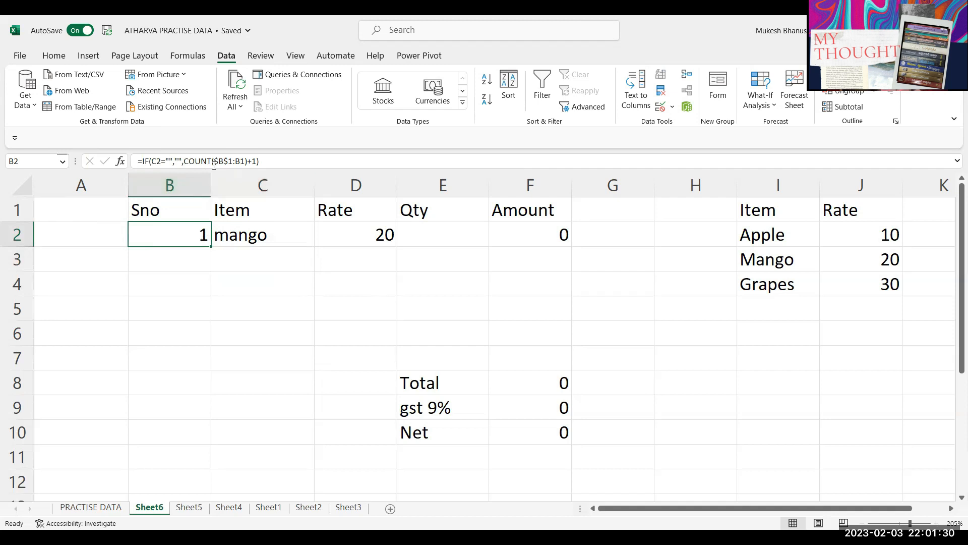
{"action": "left_click", "coordinate": [184, 214]}
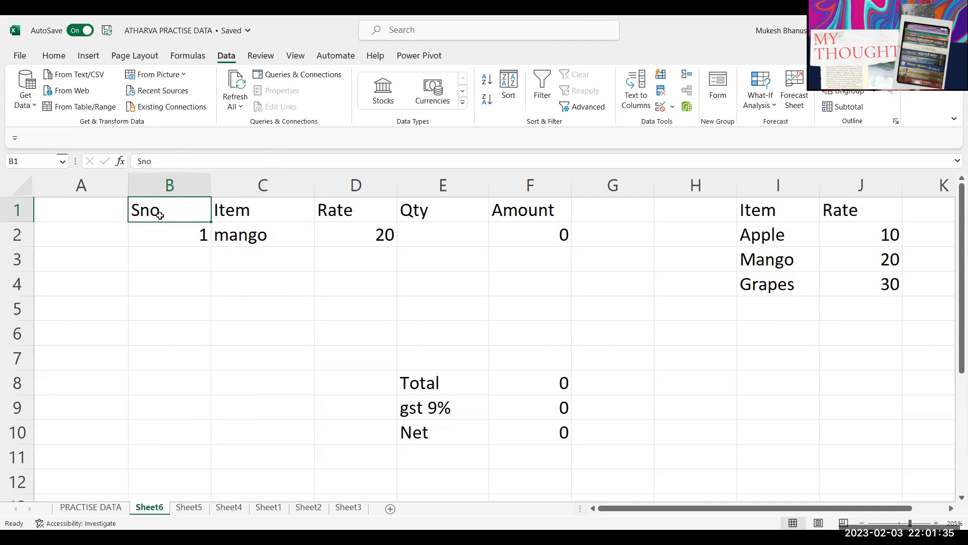
{"action": "left_click", "coordinate": [179, 242]}
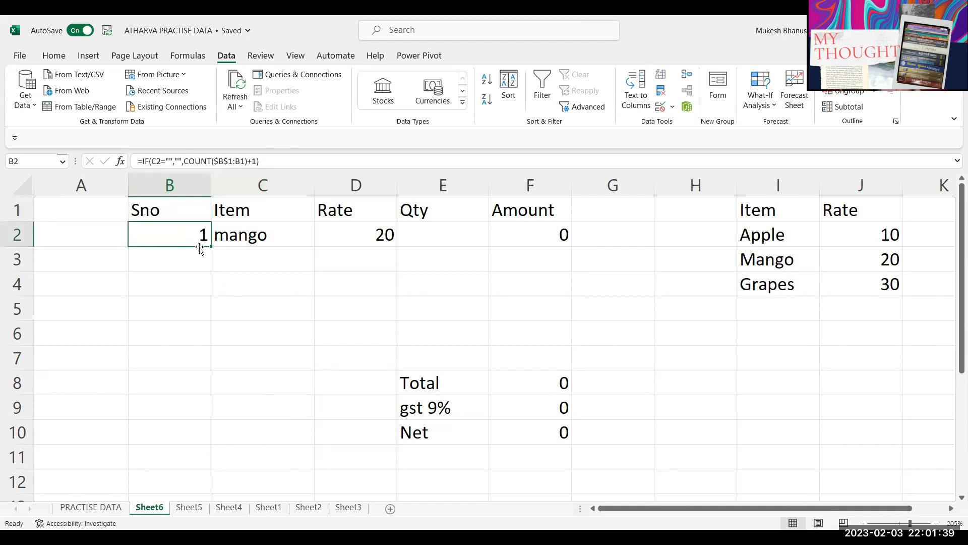
Step: Highlight the range B1:B3 that the COUNT formula counts
{"action": "left_click", "coordinate": [183, 260]}
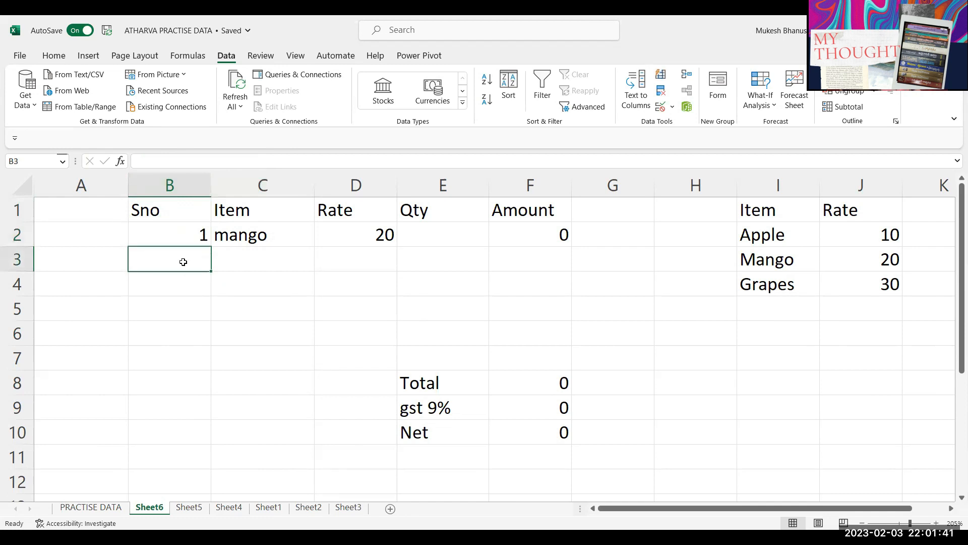
{"action": "left_click_drag", "start_coordinate": [185, 206], "coordinate": [189, 260]}
{"action": "left_click", "coordinate": [192, 281]}
{"action": "left_click", "coordinate": [181, 213]}
{"action": "left_click_drag", "start_coordinate": [181, 213], "coordinate": [190, 281]}
{"action": "left_click", "coordinate": [174, 207]}
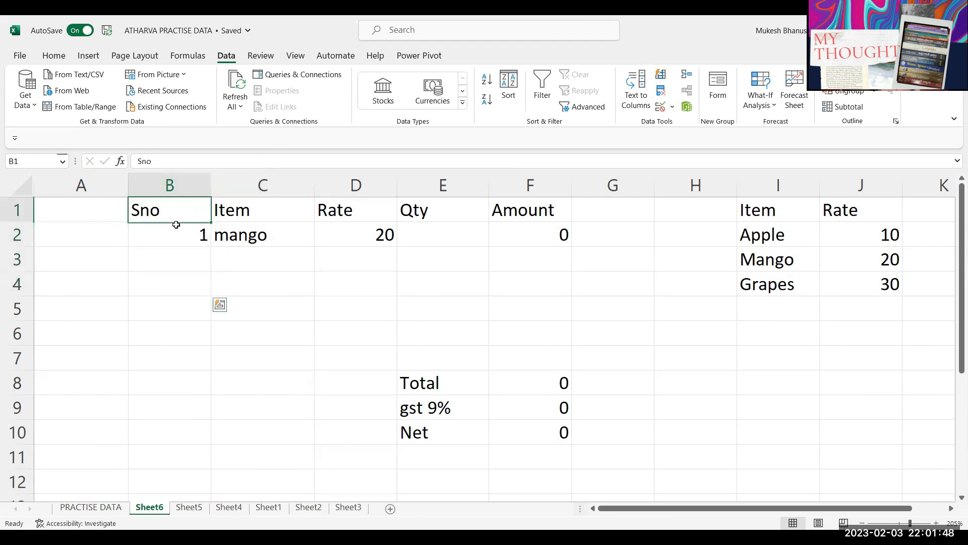
Step: Fill the Sno formula from B2 down to B7 and enter apple in C4
{"action": "left_click", "coordinate": [185, 309]}
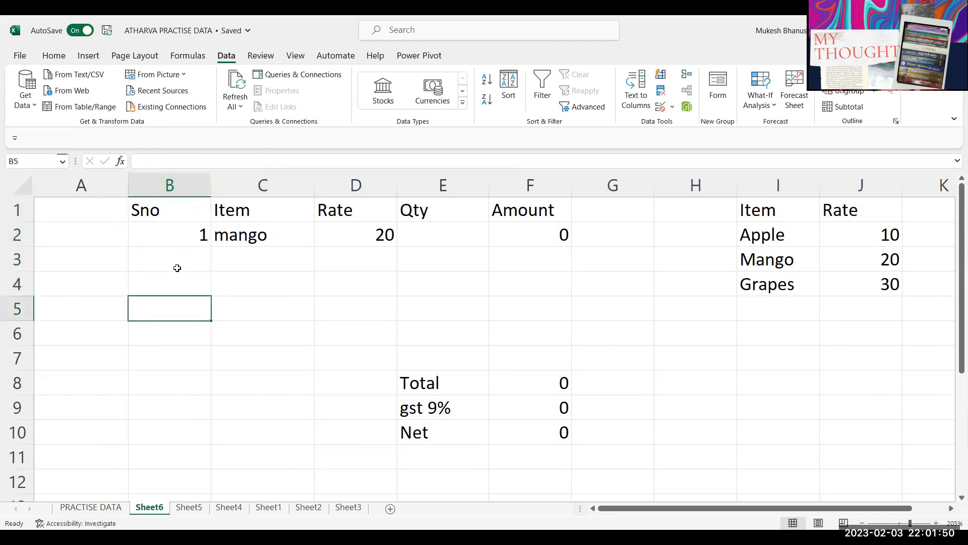
{"action": "left_click", "coordinate": [174, 240]}
{"action": "left_click_drag", "start_coordinate": [211, 247], "coordinate": [218, 370]}
{"action": "left_click", "coordinate": [266, 318]}
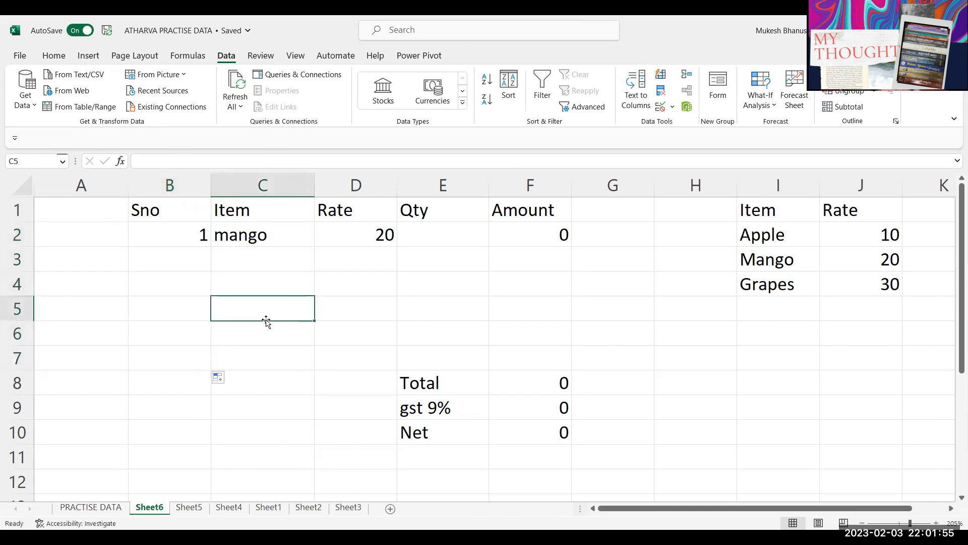
{"action": "left_click", "coordinate": [253, 285]}
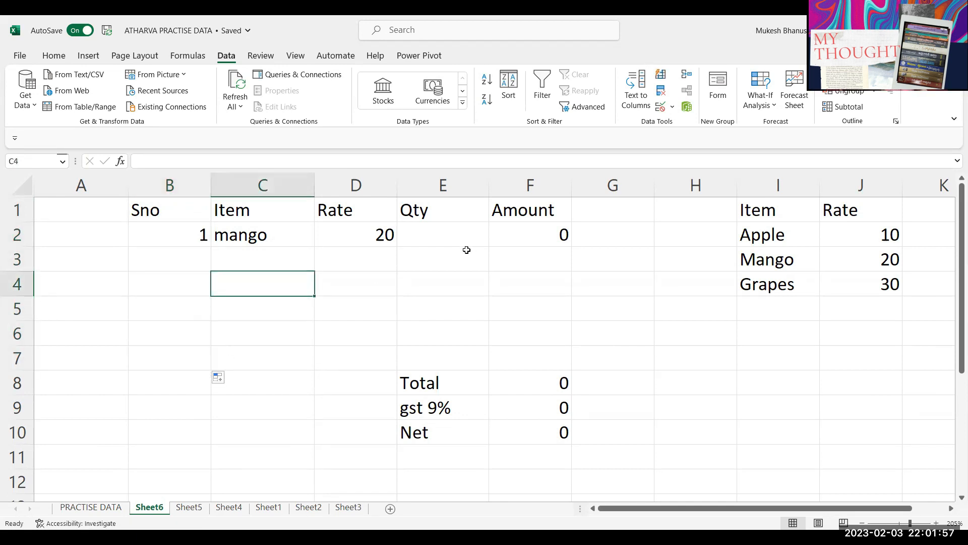
{"action": "type", "text": "apple"}
{"action": "key", "text": "Return"}
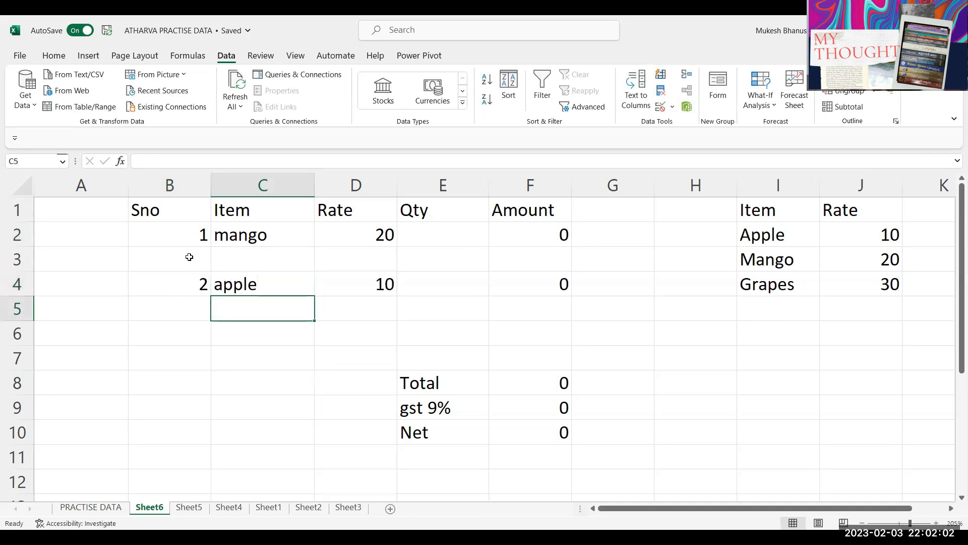
Step: Reopen B2's formula to show it, leaving it unchanged
{"action": "left_click", "coordinate": [191, 236]}
{"action": "double_click", "coordinate": [190, 235]}
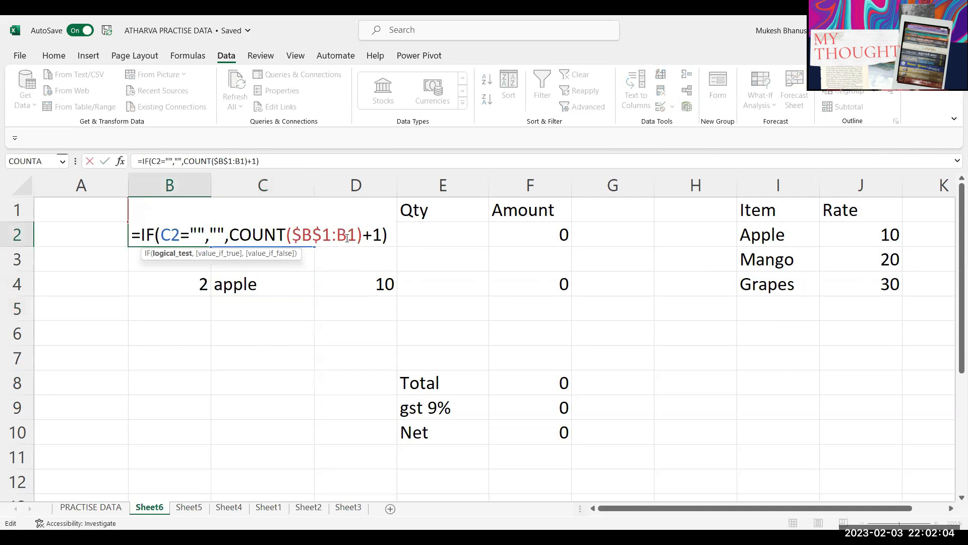
{"action": "key", "text": "Escape"}
{"action": "left_click", "coordinate": [163, 218]}
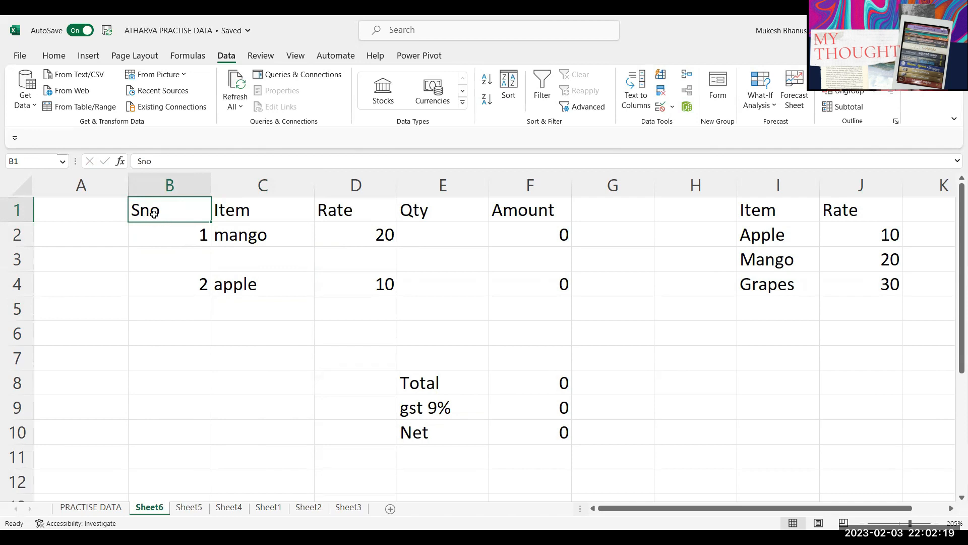
Step: Review the Sno numbers B2:B6 and B2's formula without changing it
{"action": "left_click_drag", "start_coordinate": [174, 237], "coordinate": [190, 339]}
{"action": "left_click", "coordinate": [185, 232]}
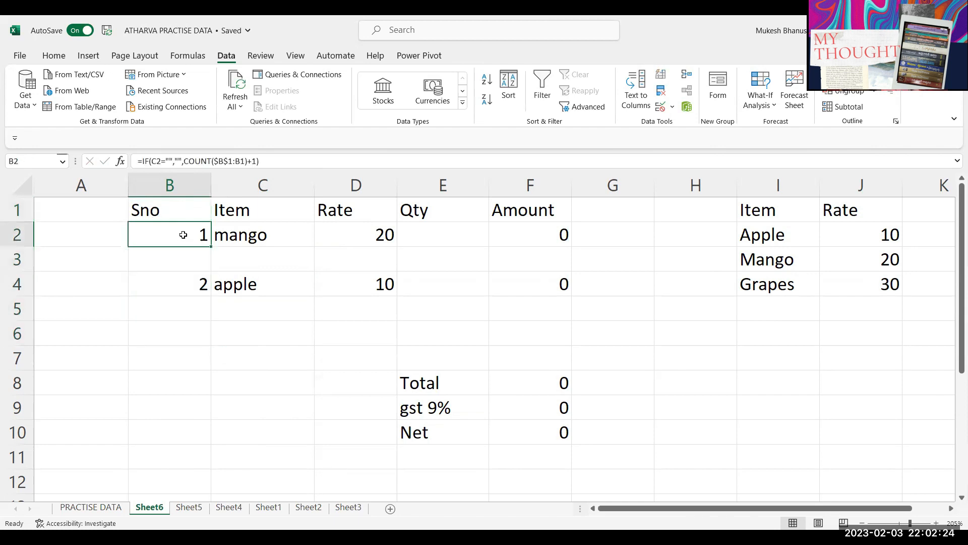
{"action": "double_click", "coordinate": [185, 232]}
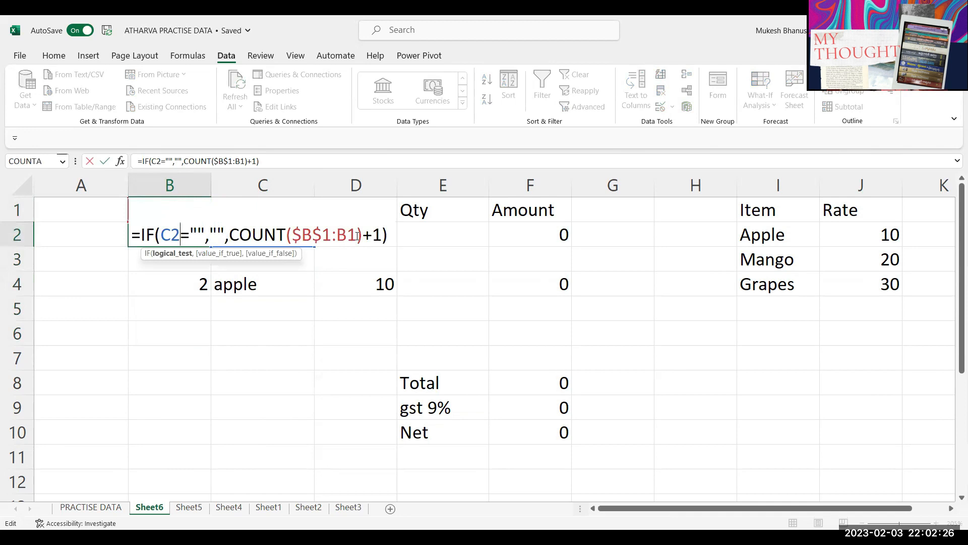
{"action": "key", "text": "Return"}
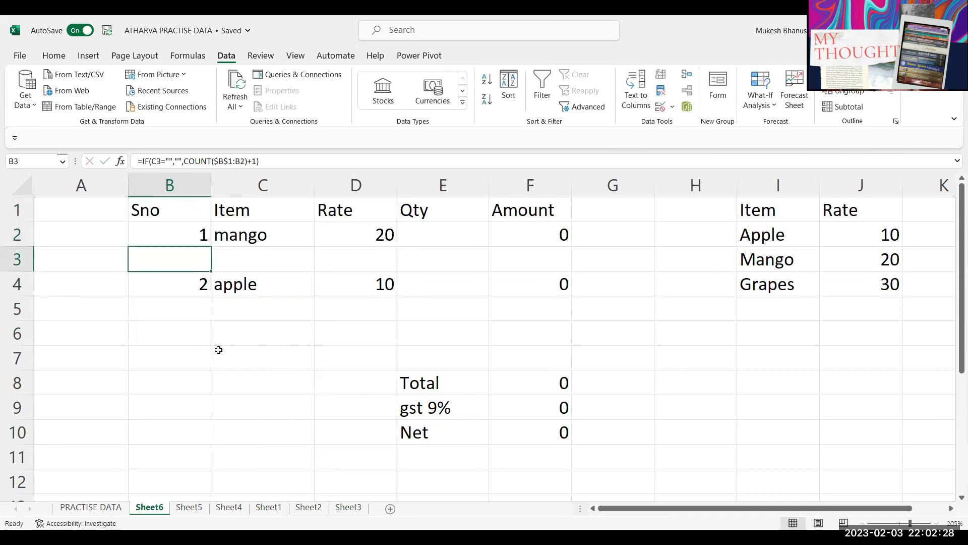
Step: Enter grapes in C6, then delete the apple and grapes entries from C4 and C6
{"action": "left_click", "coordinate": [234, 331]}
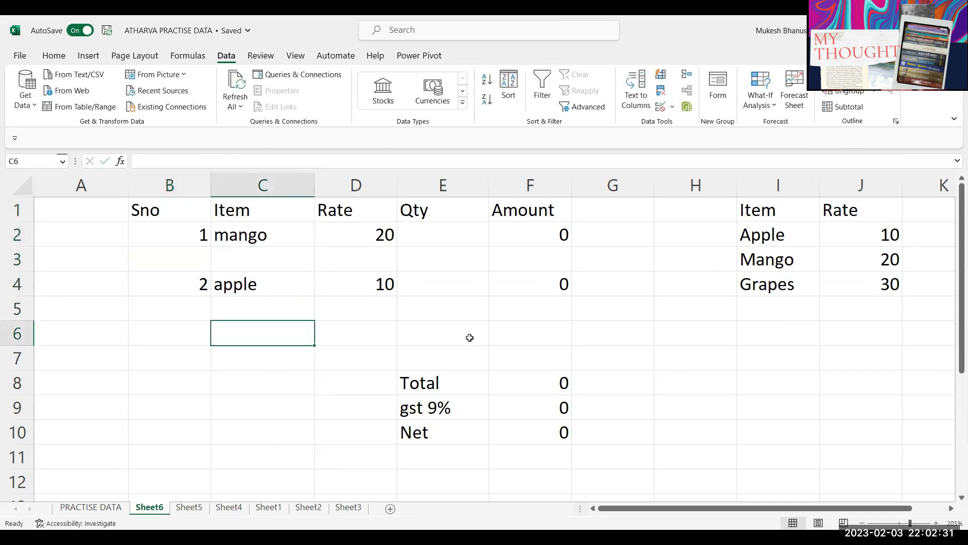
{"action": "type", "text": "grapes"}
{"action": "key", "text": "Return"}
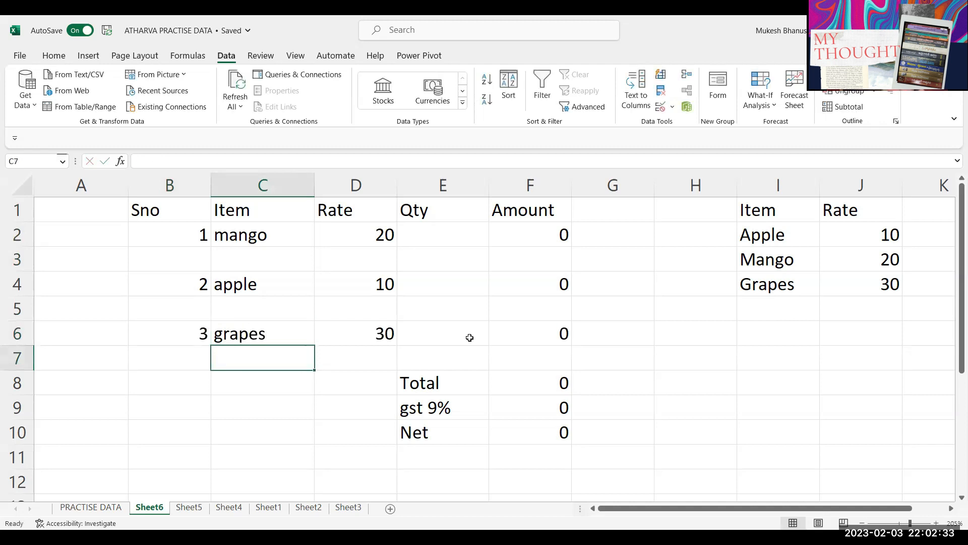
{"action": "left_click", "coordinate": [266, 291]}
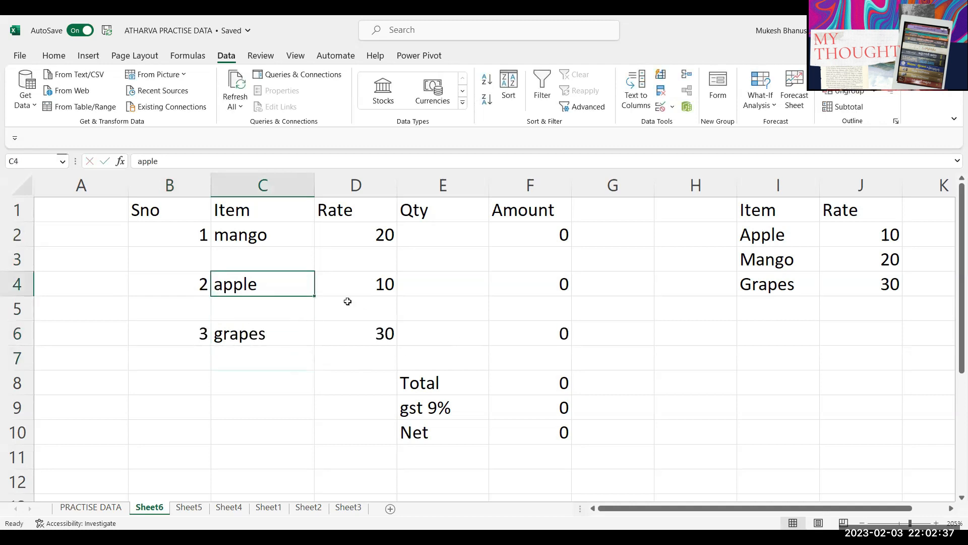
{"action": "key", "text": "Delete"}
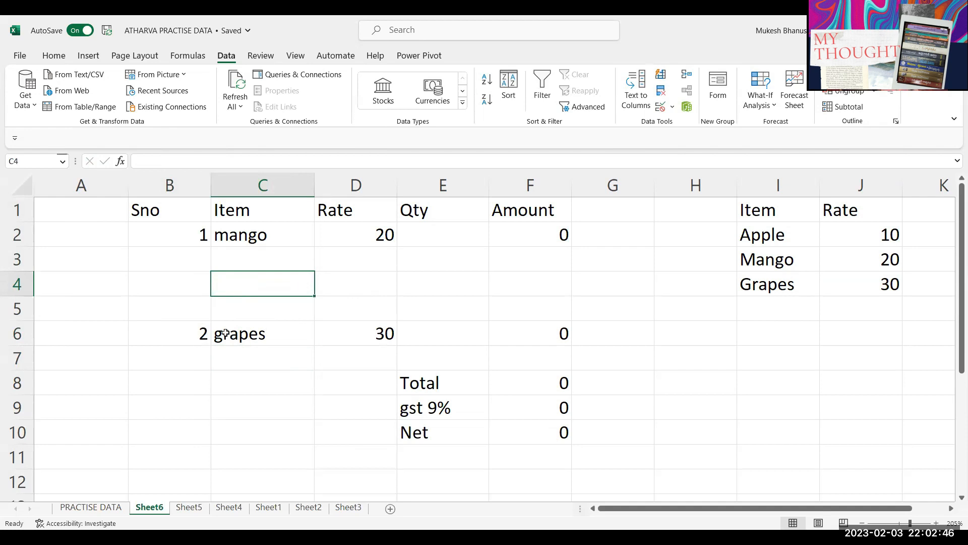
{"action": "left_click", "coordinate": [244, 330]}
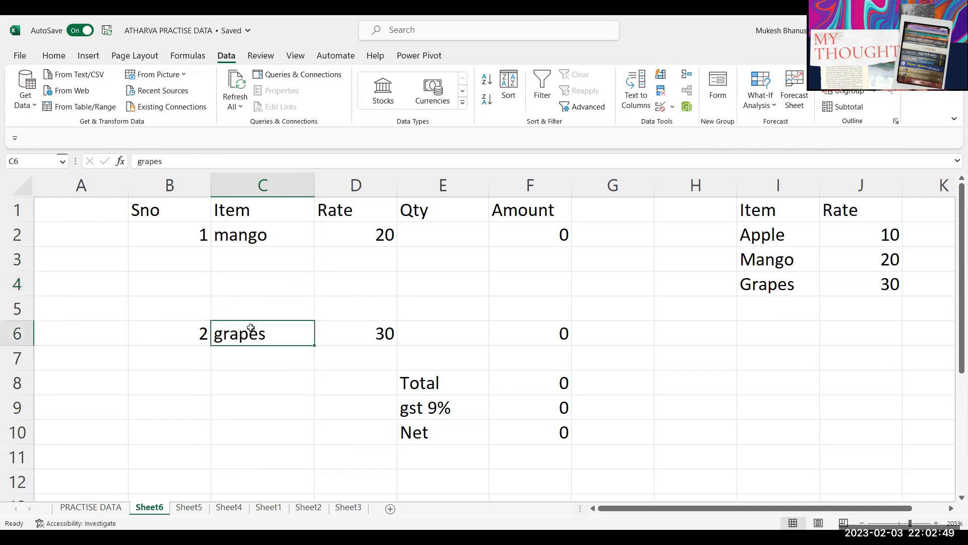
{"action": "key", "text": "Delete"}
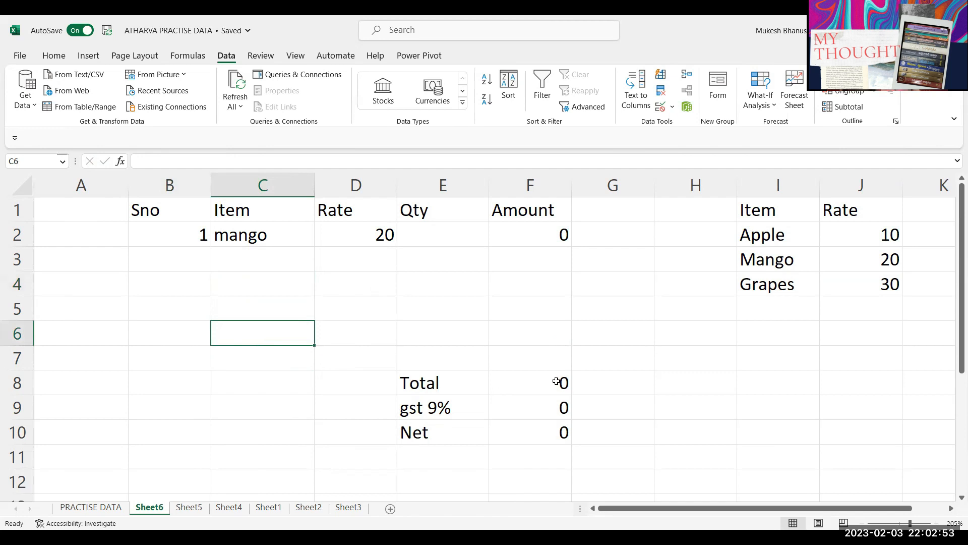
Step: Inspect the Sno, Amount and Rate formulas in B2, F2 and D2
{"action": "left_click", "coordinate": [194, 234]}
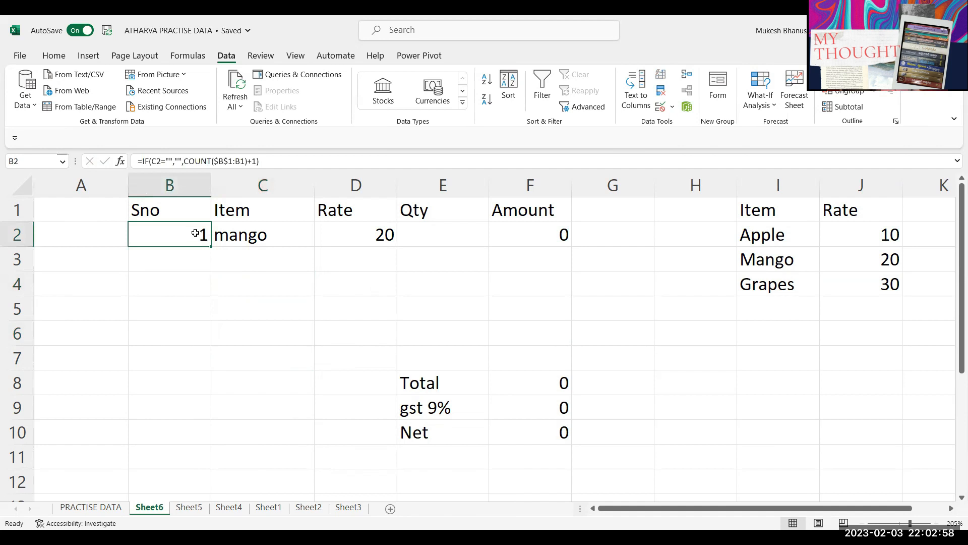
{"action": "left_click", "coordinate": [537, 237]}
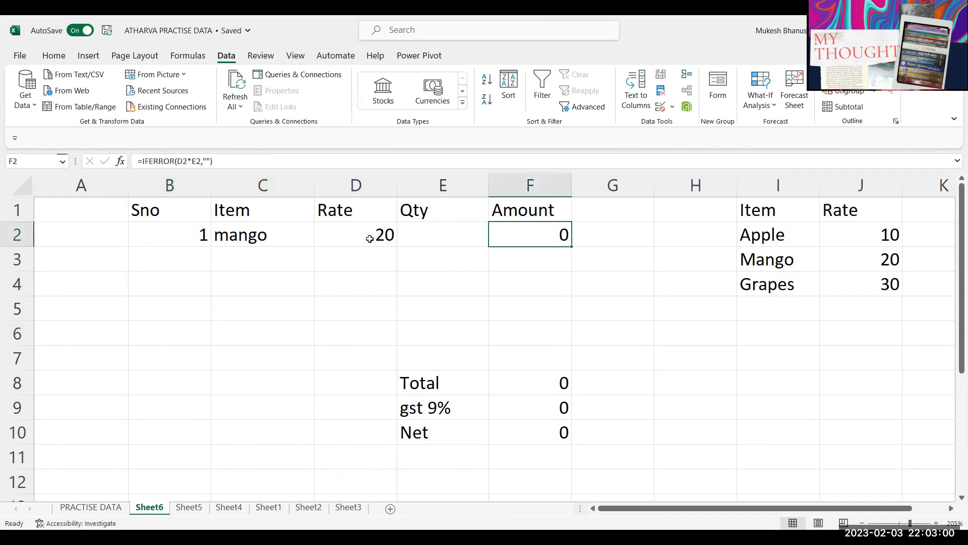
{"action": "left_click", "coordinate": [371, 239]}
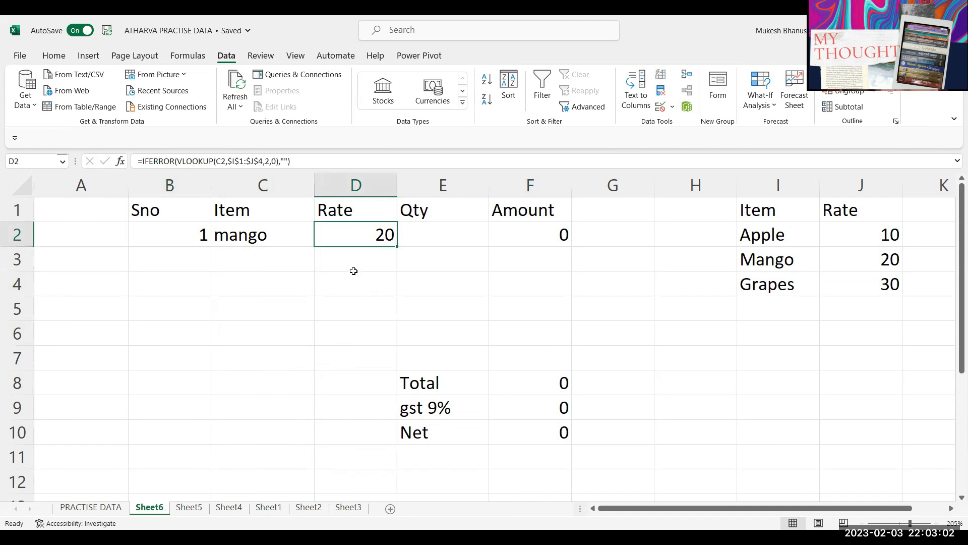
{"action": "left_click", "coordinate": [248, 324]}
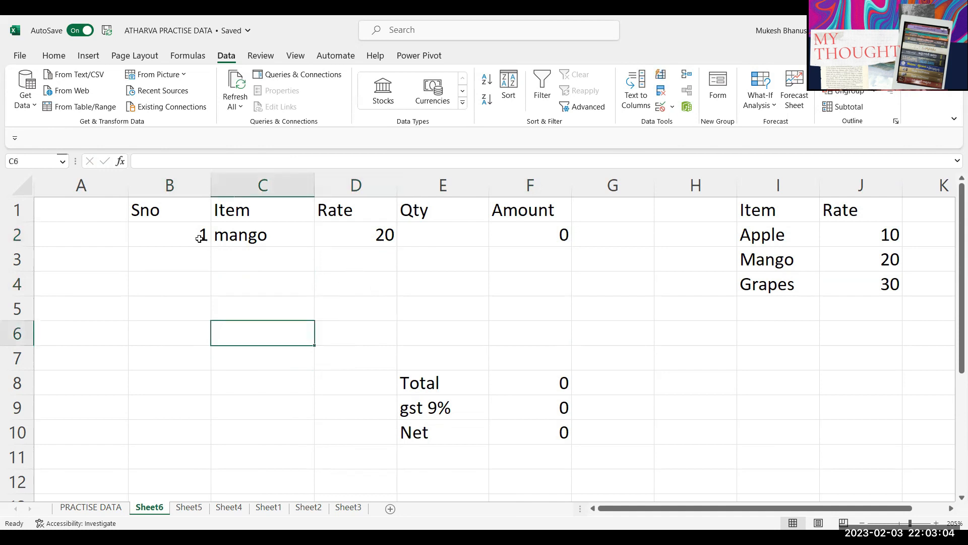
{"action": "left_click", "coordinate": [180, 231]}
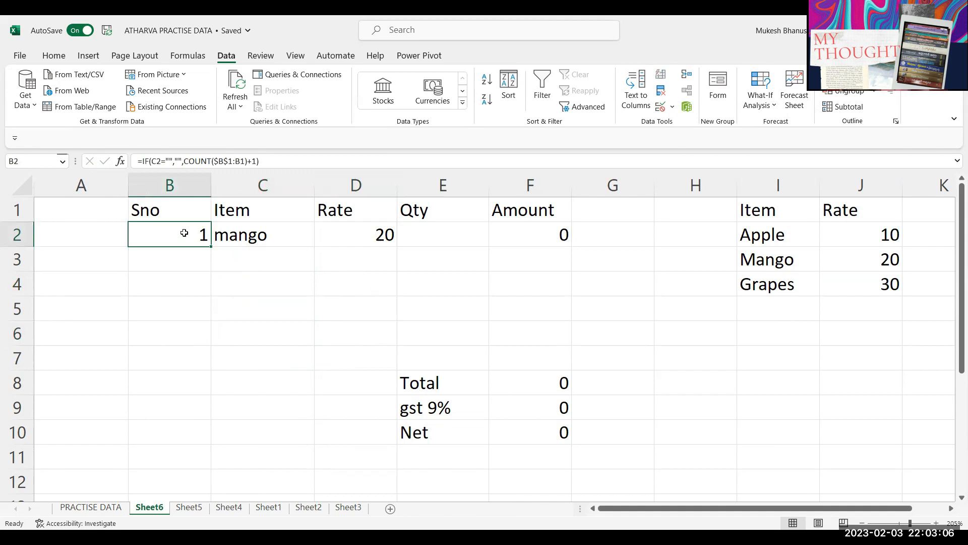
{"action": "left_click", "coordinate": [246, 236]}
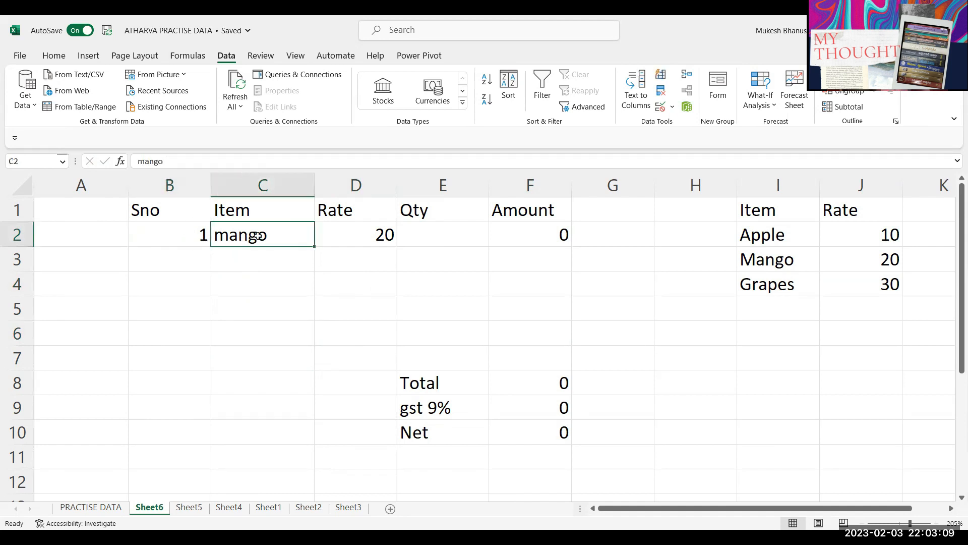
Step: Select the Item and Qty input cells C2:C7 and E2:E7, then deselect them
{"action": "left_click", "coordinate": [421, 234]}
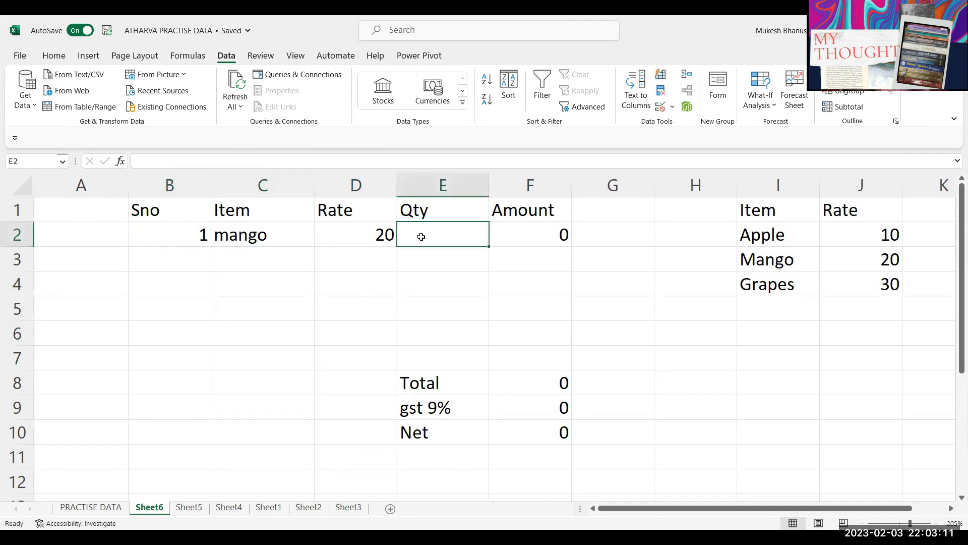
{"action": "left_click", "coordinate": [297, 235]}
{"action": "left_click", "coordinate": [464, 242], "text": "ctrl"}
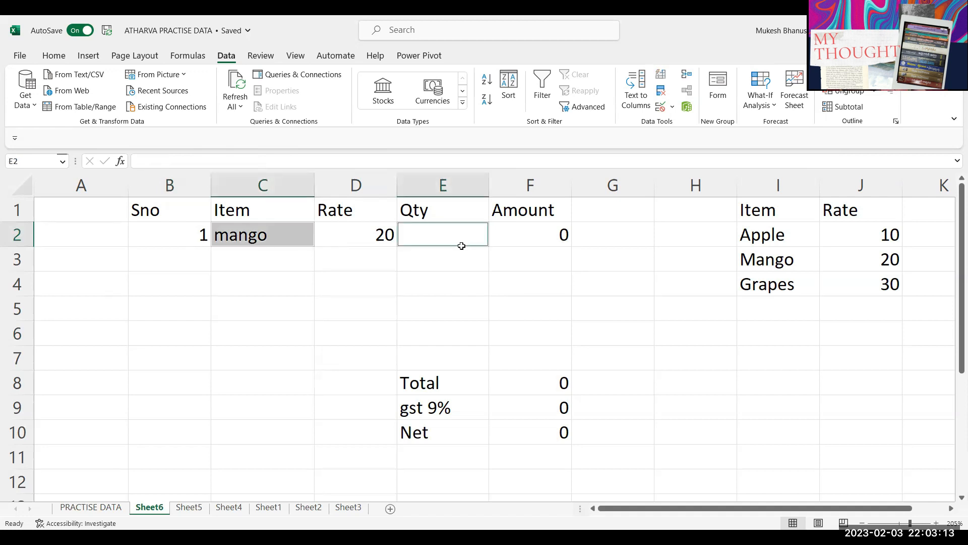
{"action": "left_click_drag", "start_coordinate": [295, 243], "coordinate": [278, 374]}
{"action": "left_click_drag", "start_coordinate": [443, 240], "coordinate": [445, 350]}
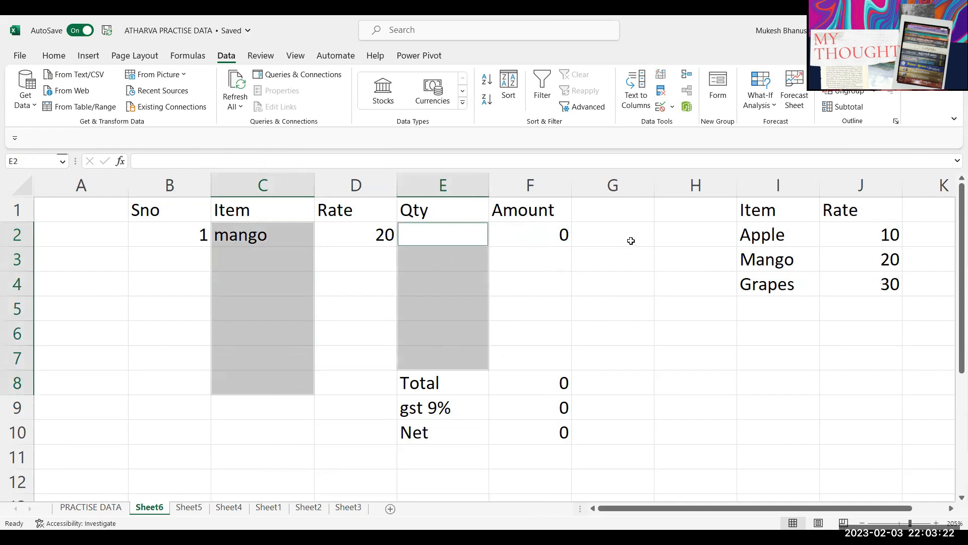
{"action": "left_click", "coordinate": [610, 277]}
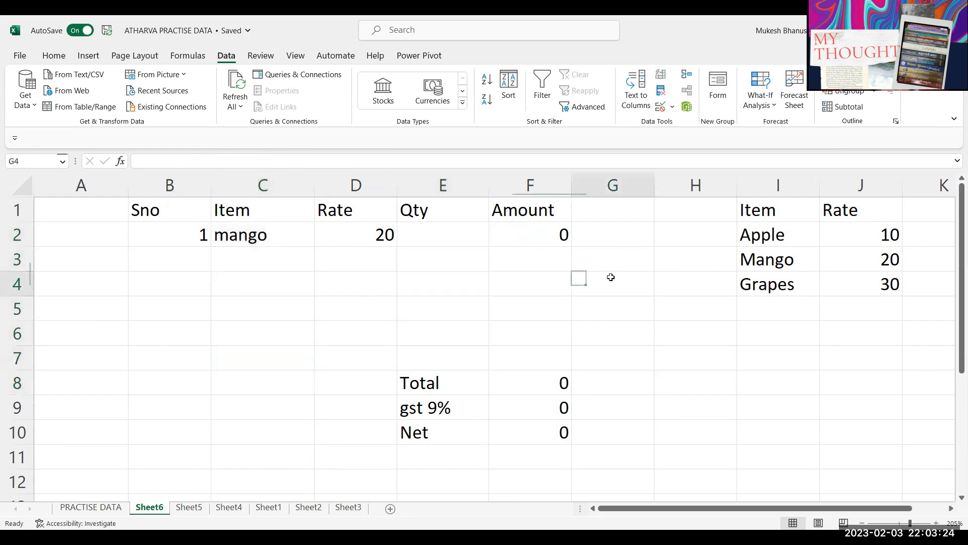
Step: Hide the I1:J5 lookup list with the custom number format ;;;
{"action": "left_click_drag", "start_coordinate": [769, 210], "coordinate": [859, 308]}
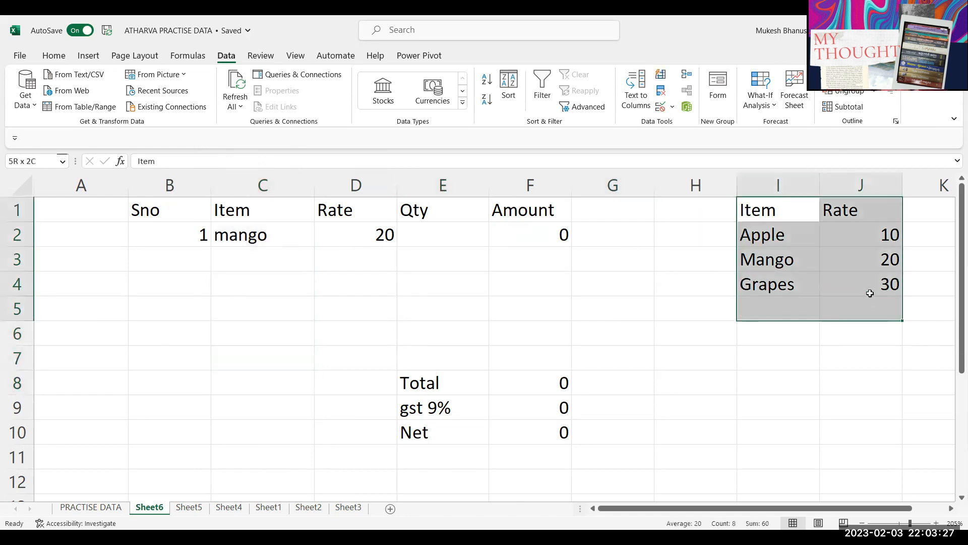
{"action": "key", "text": "ctrl+1"}
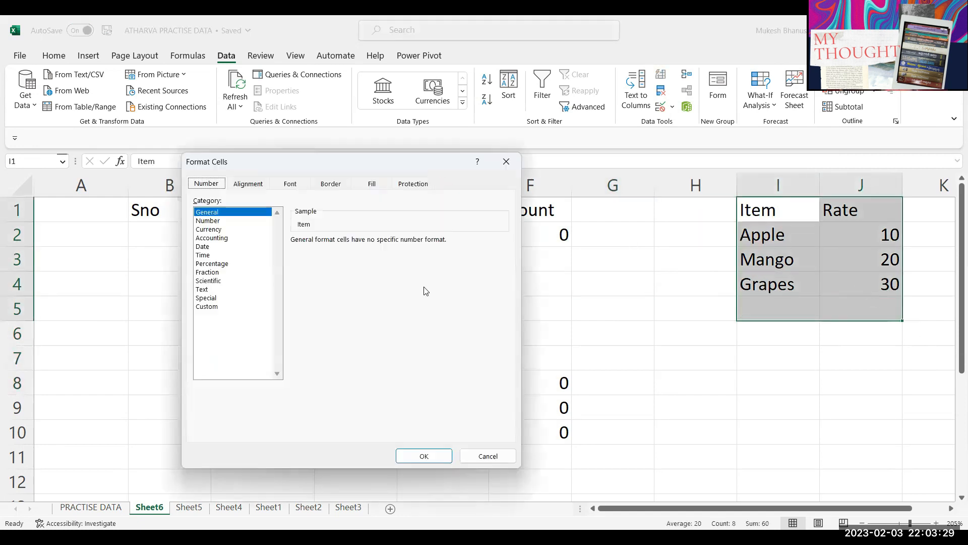
{"action": "left_click", "coordinate": [210, 306]}
{"action": "left_click_drag", "start_coordinate": [248, 236], "coordinate": [206, 224]}
{"action": "type", "text": ";;;"}
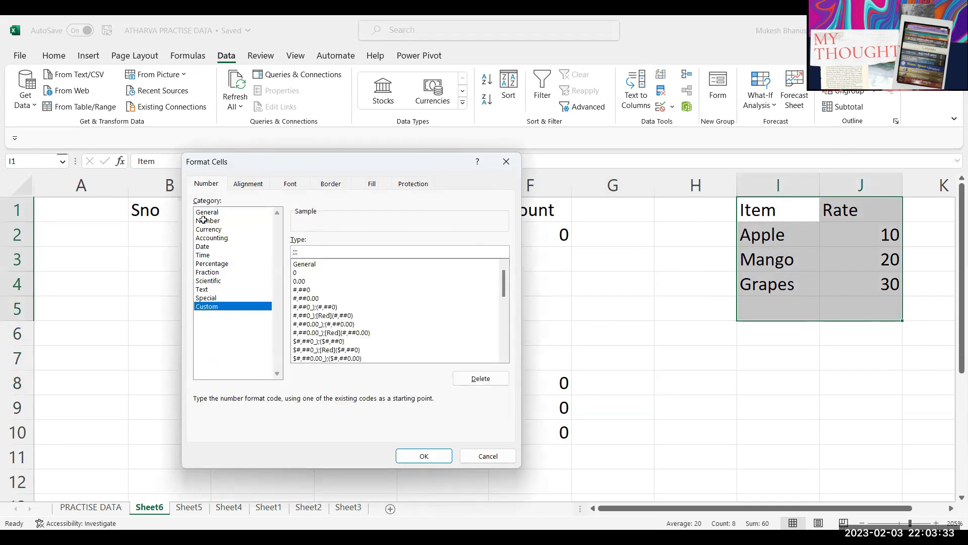
{"action": "key", "text": "Return"}
{"action": "left_click", "coordinate": [230, 339]}
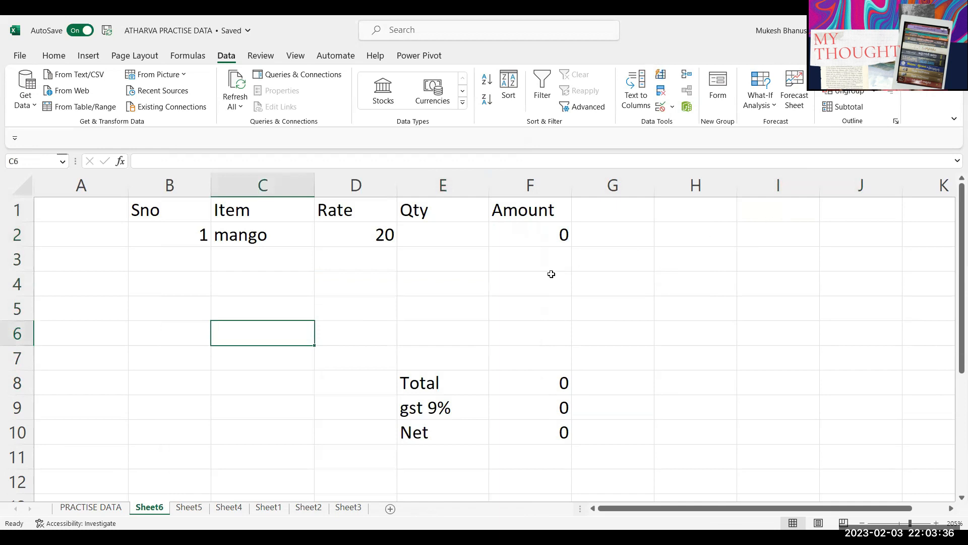
Step: Apply All Borders to the billing table B1:F7 and the totals block E8:F10
{"action": "left_click_drag", "start_coordinate": [169, 210], "coordinate": [507, 362]}
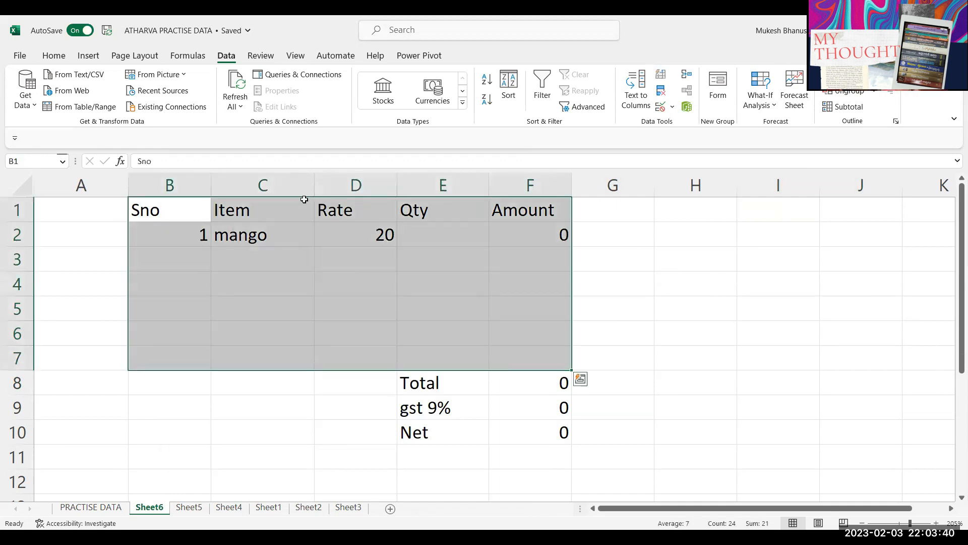
{"action": "left_click", "coordinate": [54, 55]}
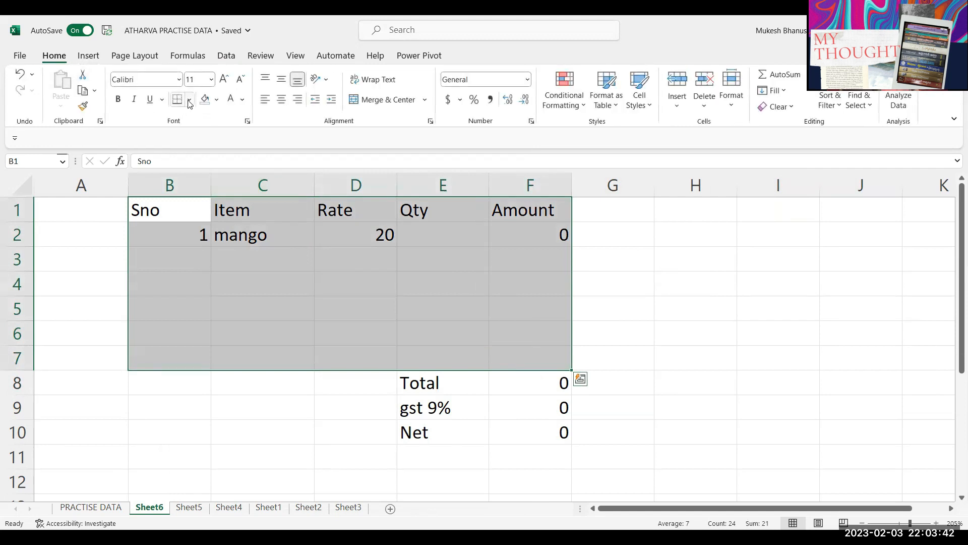
{"action": "left_click", "coordinate": [189, 99]}
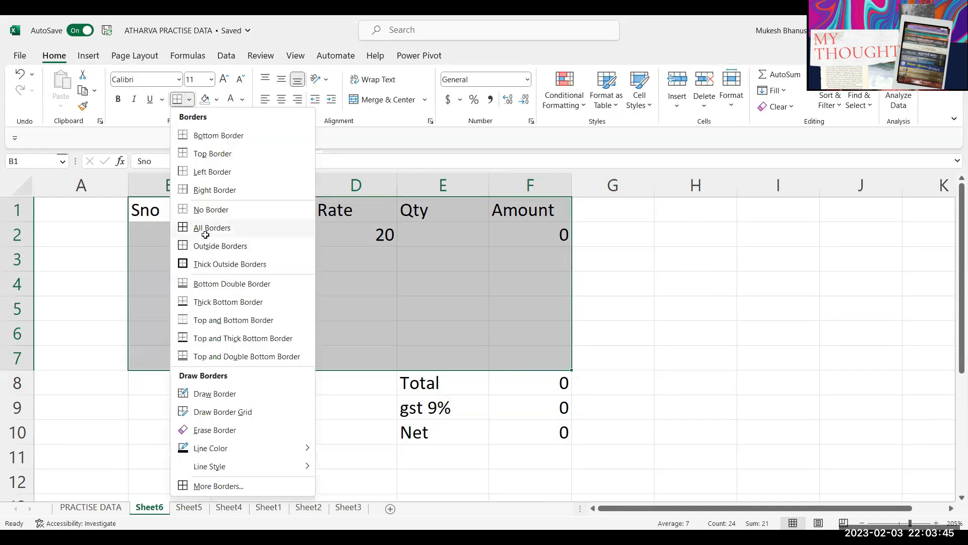
{"action": "left_click", "coordinate": [205, 234]}
{"action": "left_click_drag", "start_coordinate": [444, 386], "coordinate": [522, 440]}
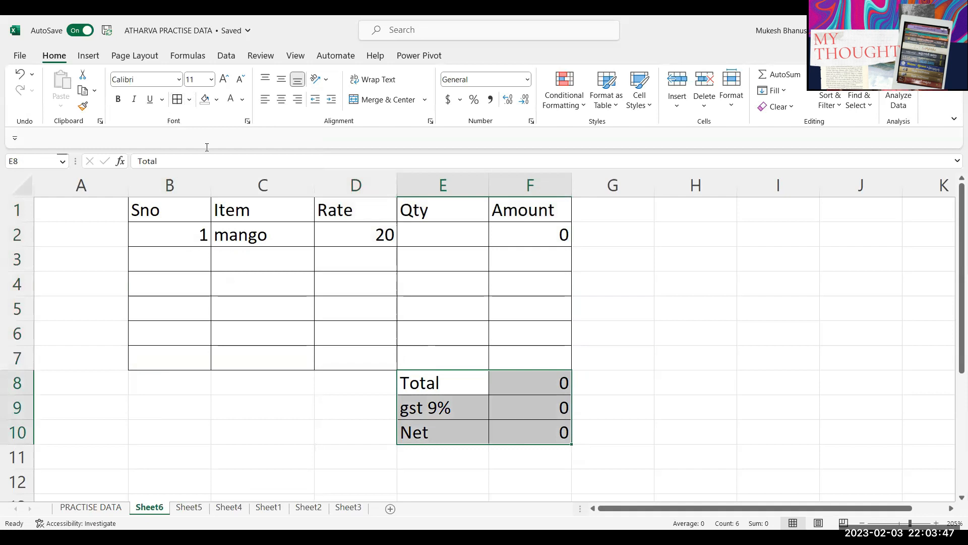
{"action": "left_click", "coordinate": [399, 316]}
{"action": "left_click", "coordinate": [579, 302]}
Step: Shade the header row B1:F1 light grey
{"action": "left_click_drag", "start_coordinate": [195, 206], "coordinate": [504, 211]}
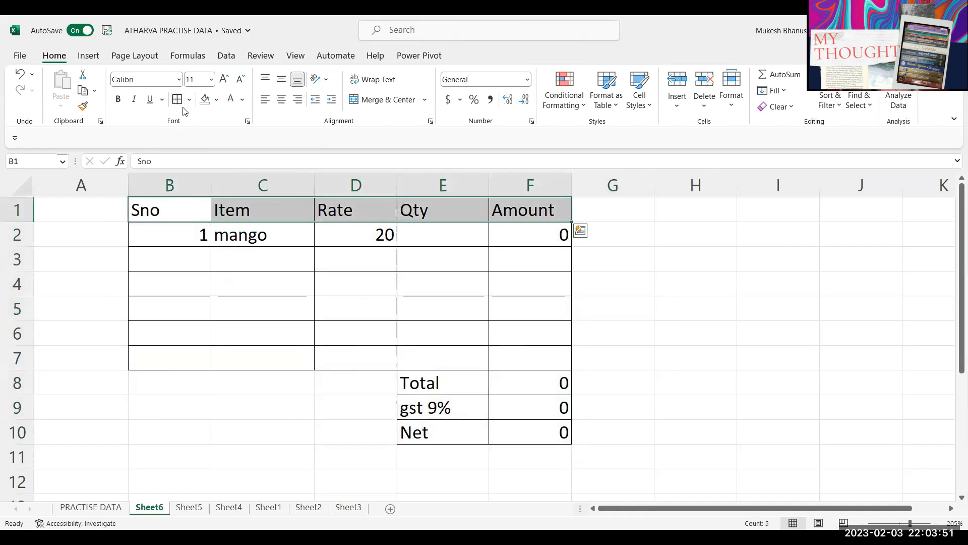
{"action": "left_click", "coordinate": [218, 101]}
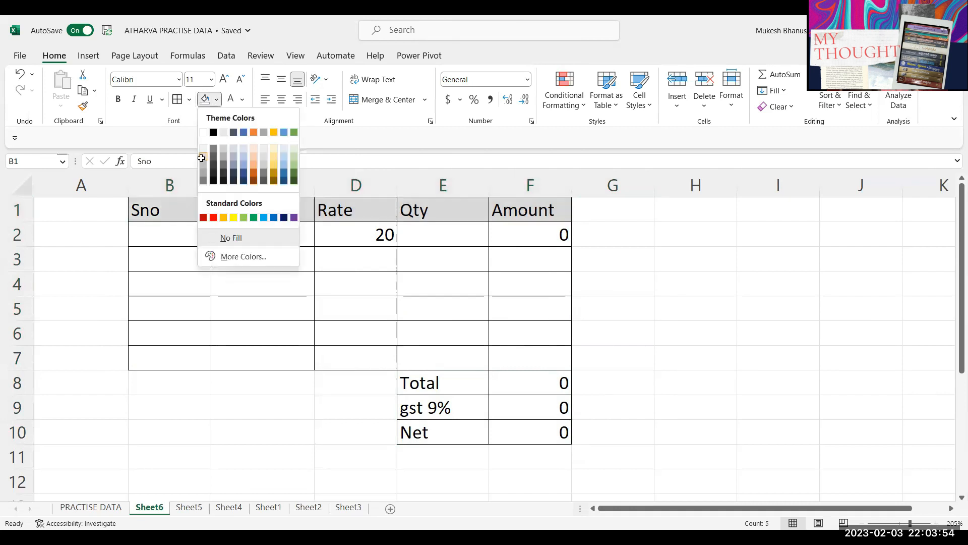
{"action": "left_click", "coordinate": [201, 158]}
{"action": "left_click", "coordinate": [313, 292]}
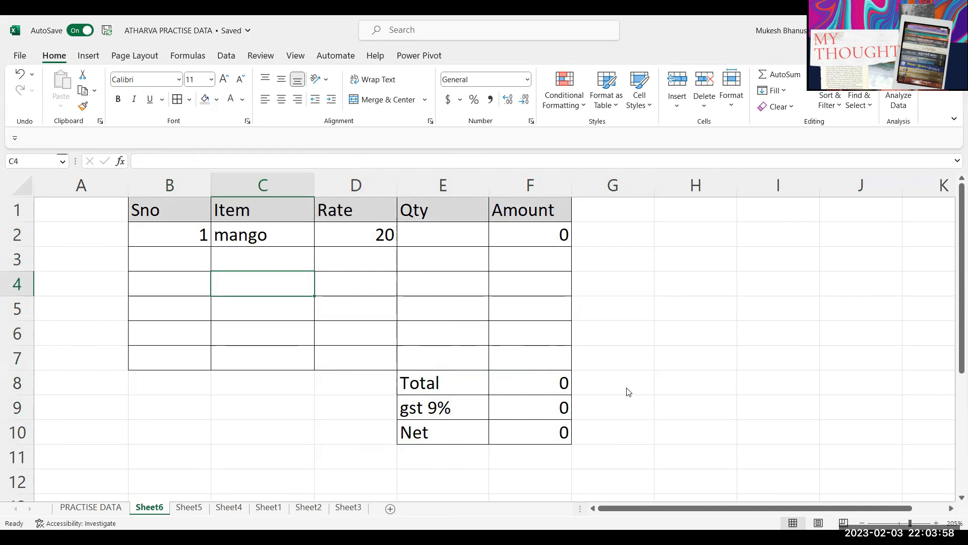
{"action": "left_click", "coordinate": [730, 100]}
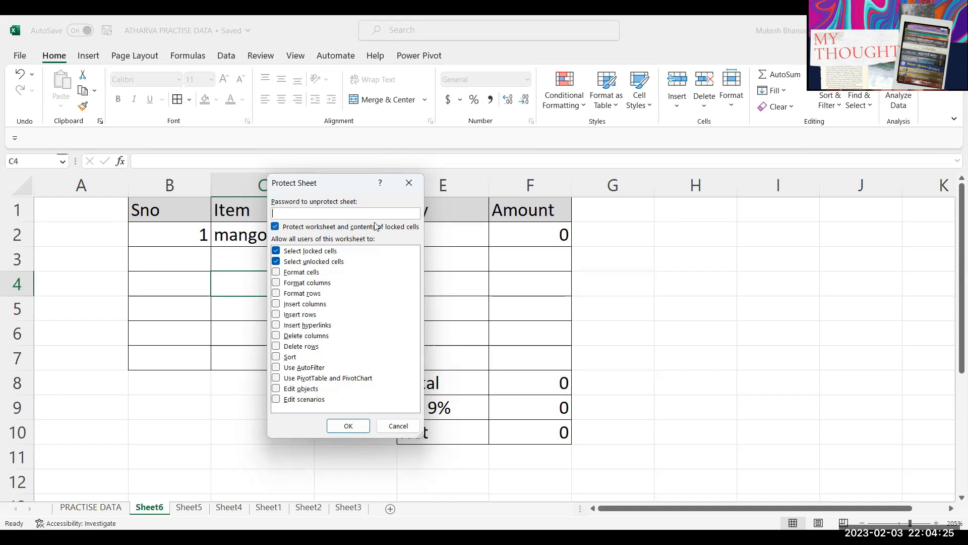
{"action": "left_click", "coordinate": [398, 426]}
{"action": "left_click", "coordinate": [182, 410]}
{"action": "left_click", "coordinate": [666, 243]}
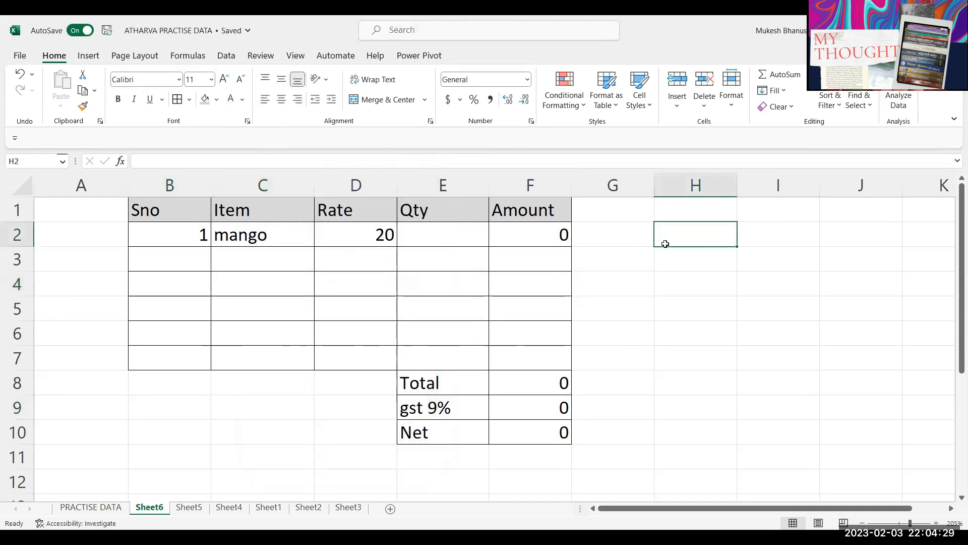
Step: Check the cell lock settings in Format Cells, cancelling Protect Sheet without changes
{"action": "left_click", "coordinate": [678, 266]}
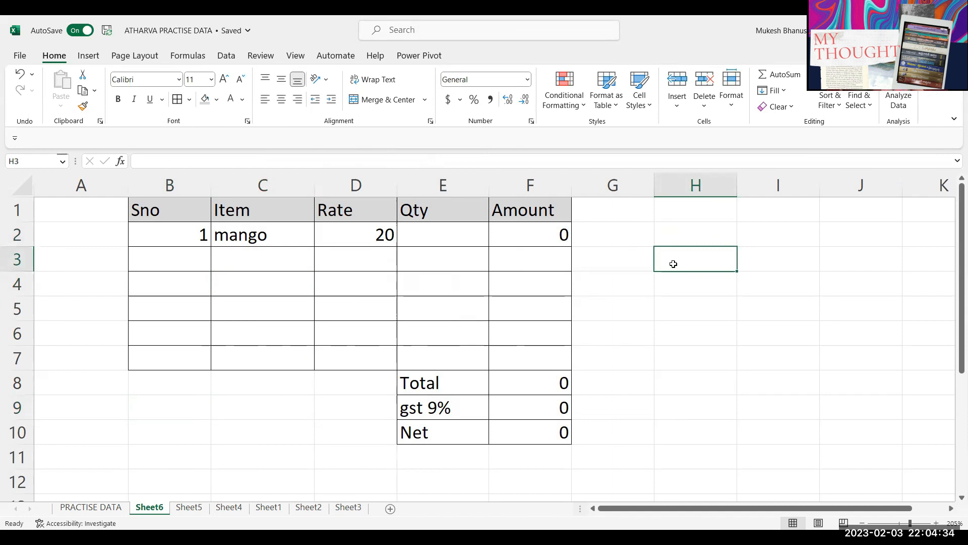
{"action": "key", "text": "ctrl+1"}
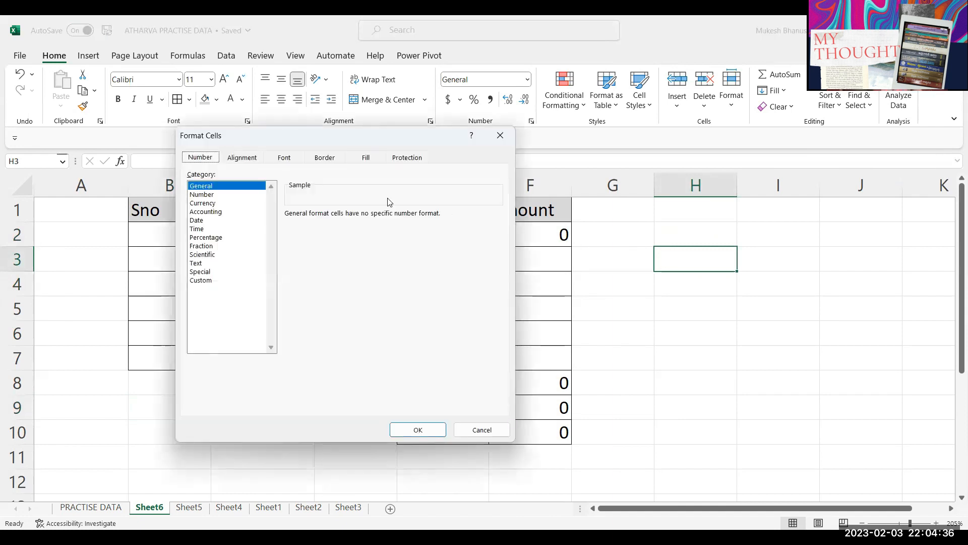
{"action": "left_click_drag", "start_coordinate": [261, 136], "coordinate": [158, 210]}
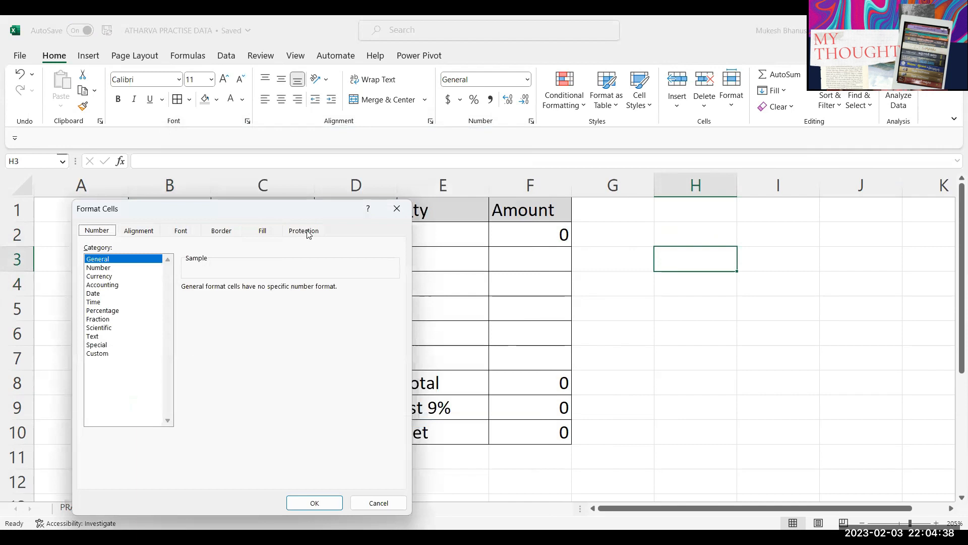
{"action": "left_click", "coordinate": [304, 229]}
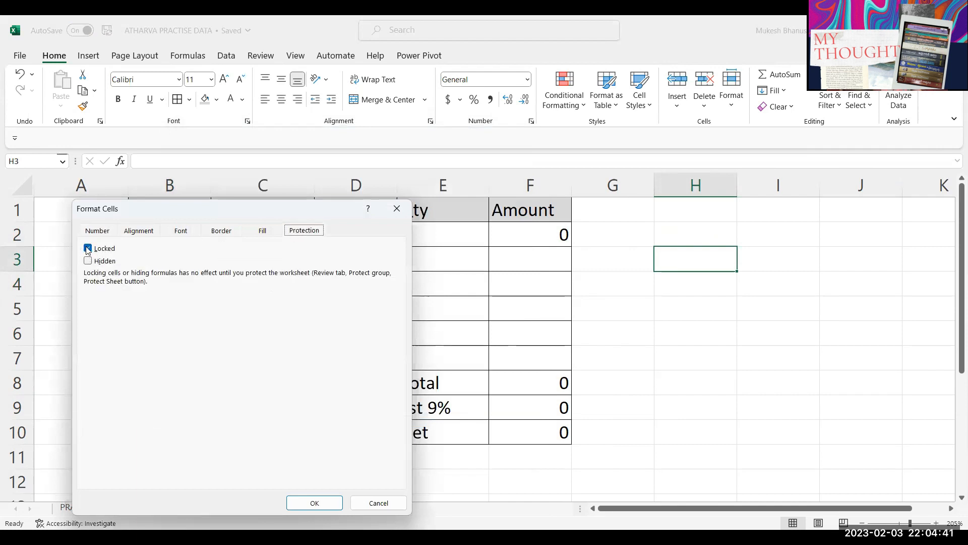
{"action": "left_click", "coordinate": [378, 503]}
{"action": "left_click", "coordinate": [126, 435]}
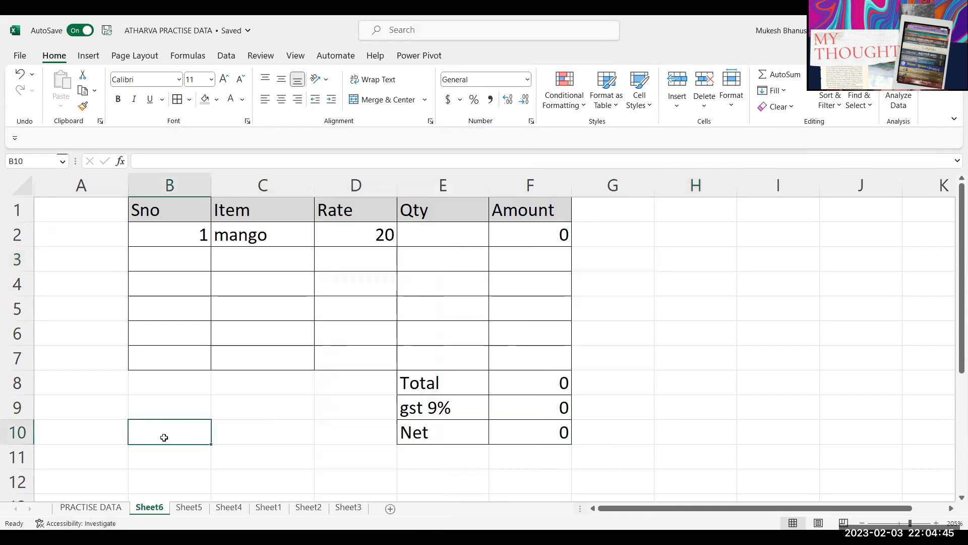
{"action": "key", "text": "ctrl+1"}
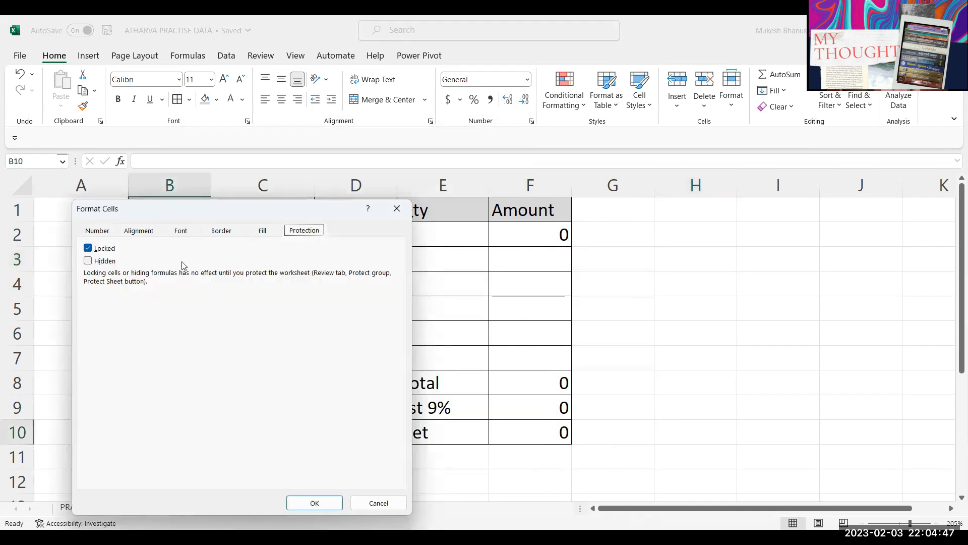
{"action": "left_click", "coordinate": [378, 503]}
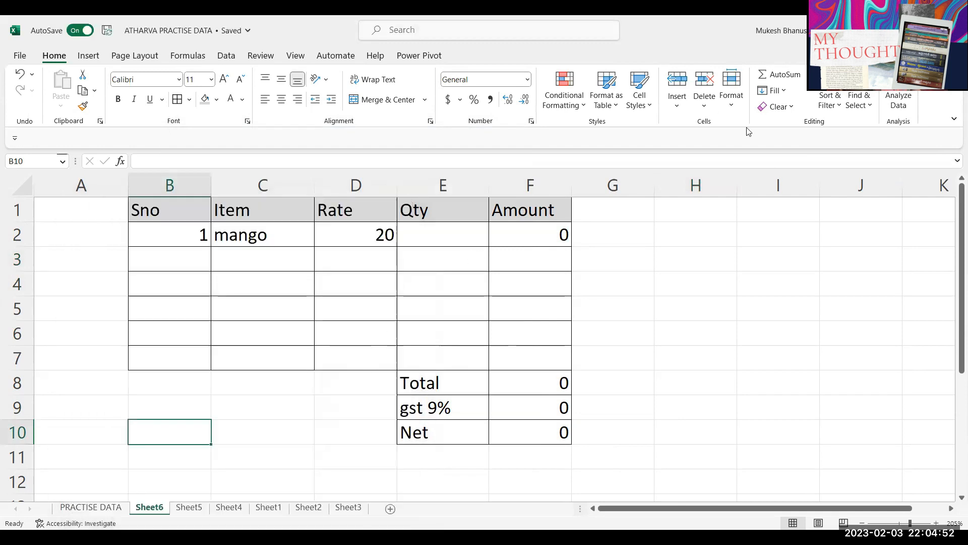
{"action": "left_click", "coordinate": [731, 88]}
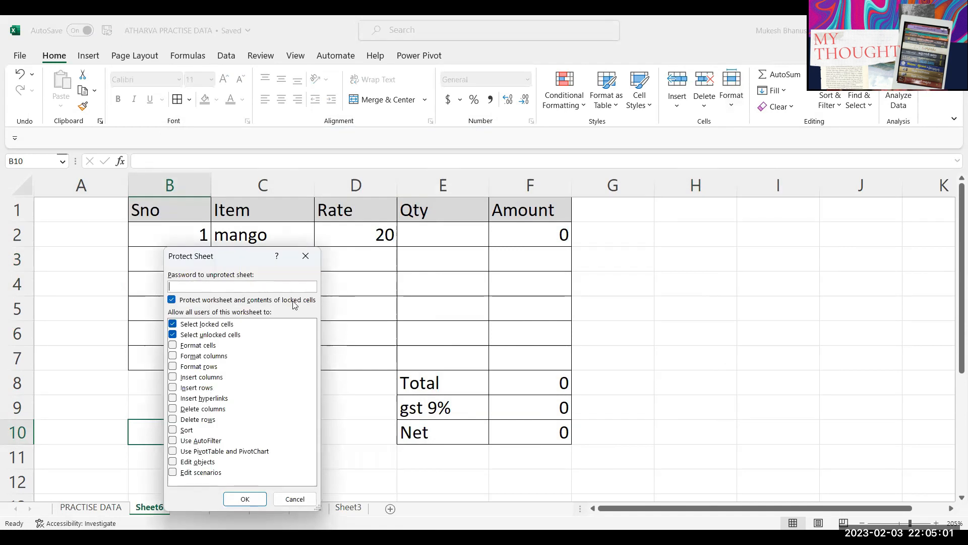
{"action": "left_click", "coordinate": [305, 499]}
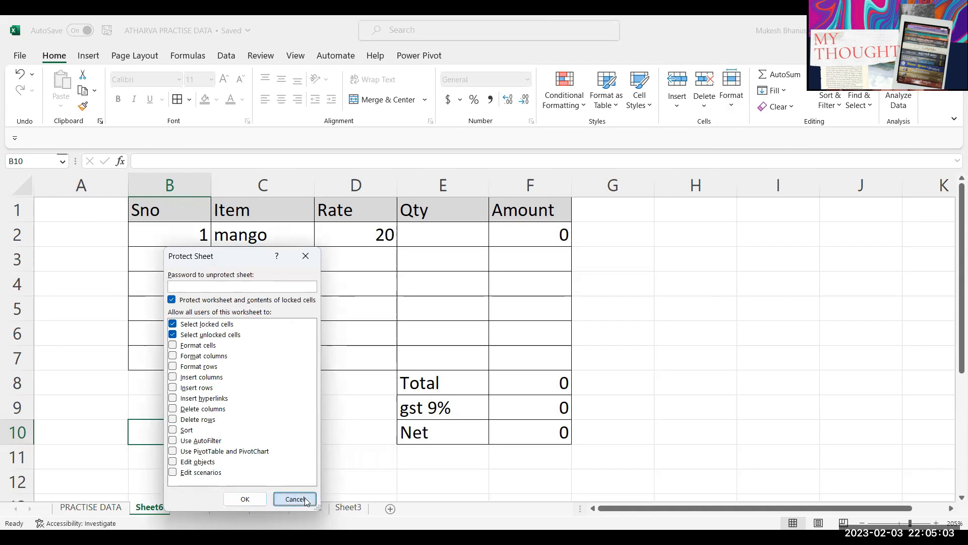
Step: Untick Locked for the Item cells C2:C7 and Qty cells E2:E7
{"action": "left_click_drag", "start_coordinate": [262, 233], "coordinate": [272, 353]}
{"action": "left_click_drag", "start_coordinate": [438, 232], "coordinate": [441, 352]}
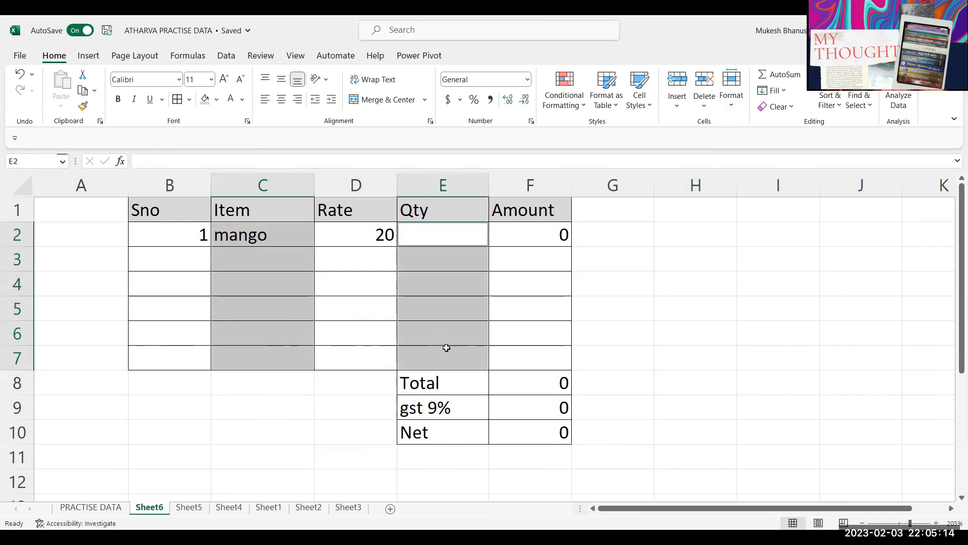
{"action": "key", "text": "ctrl+1"}
{"action": "left_click", "coordinate": [89, 248]}
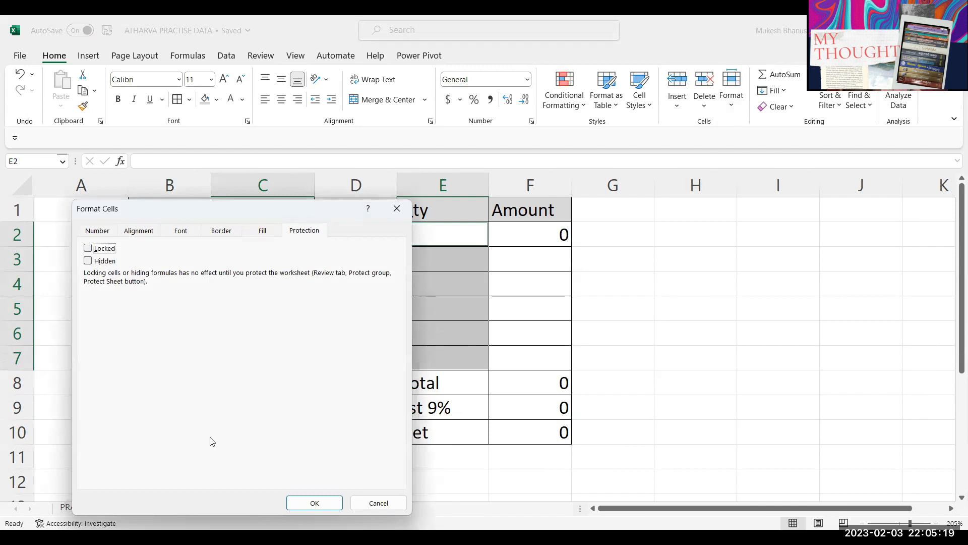
{"action": "left_click", "coordinate": [309, 504]}
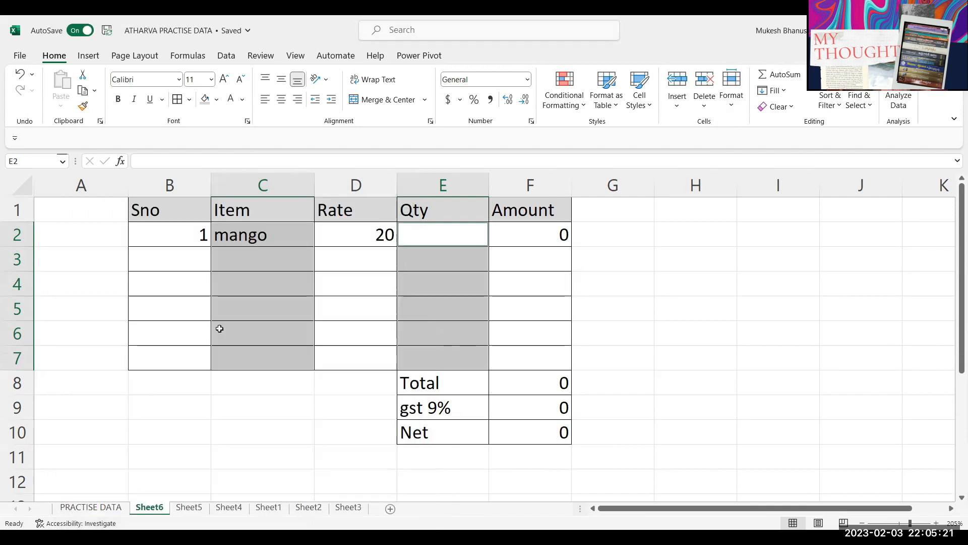
{"action": "left_click", "coordinate": [621, 294]}
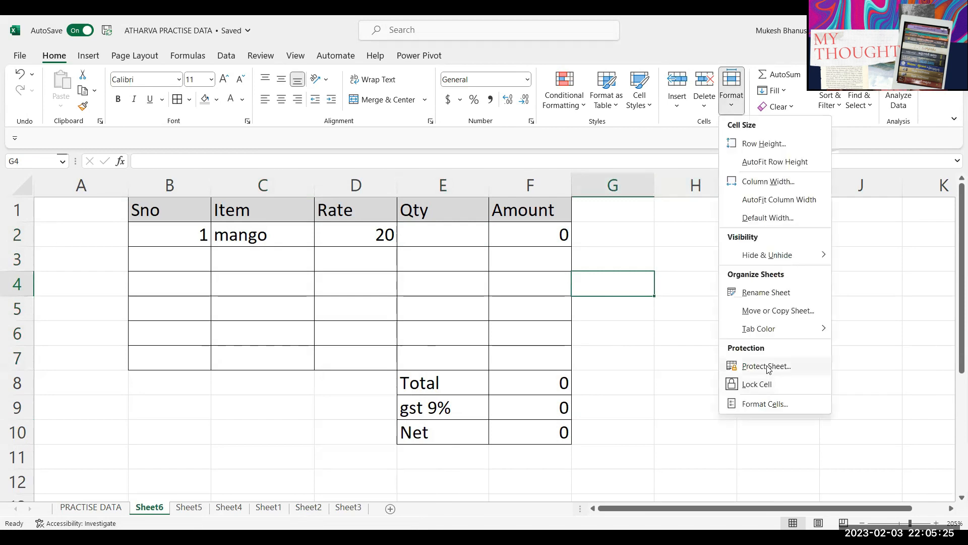
Step: Protect the sheet with a password, unticking Select locked cells, and confirm the password
{"action": "left_click", "coordinate": [766, 367]}
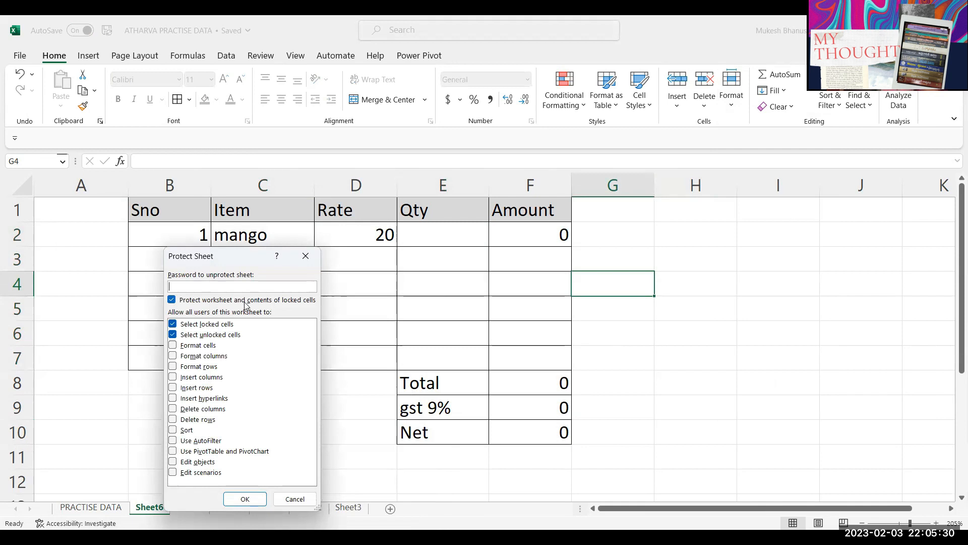
{"action": "left_click_drag", "start_coordinate": [234, 258], "coordinate": [279, 256]}
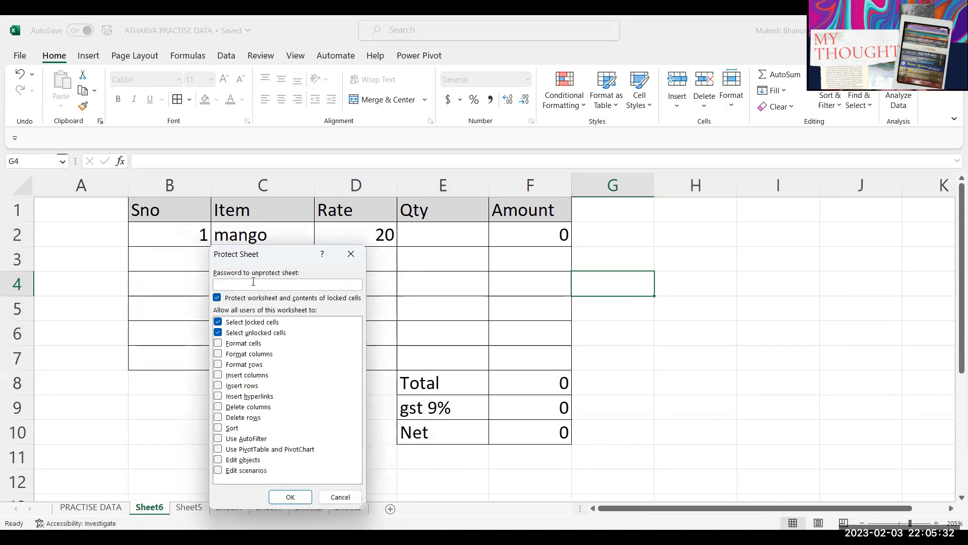
{"action": "type", "text": "123"}
{"action": "left_click", "coordinate": [220, 323]}
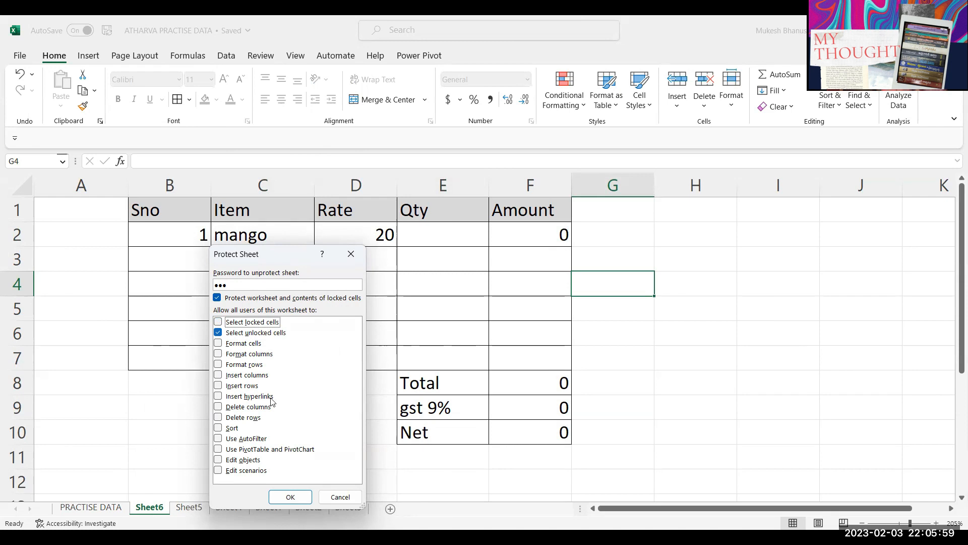
{"action": "left_click", "coordinate": [290, 496]}
{"action": "type", "text": "•••"}
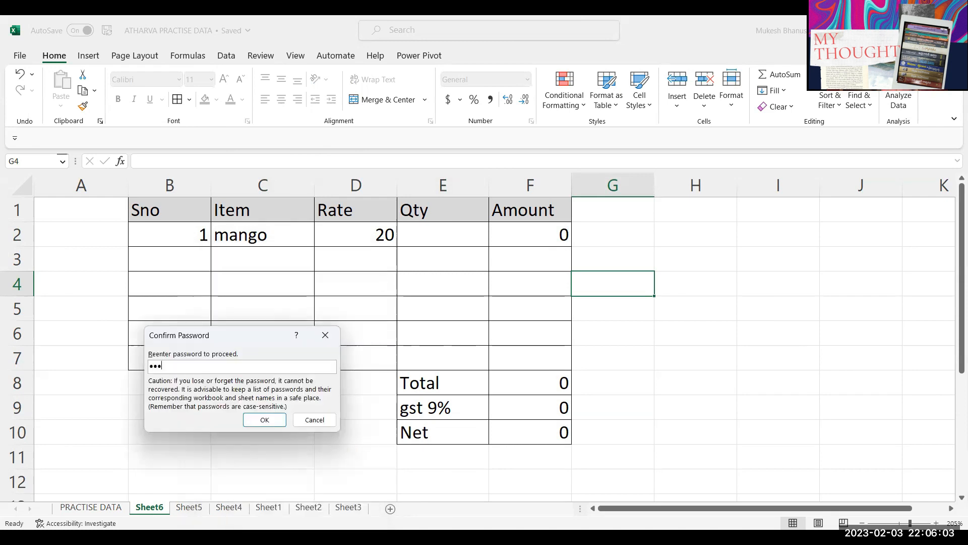
{"action": "key", "text": "Return"}
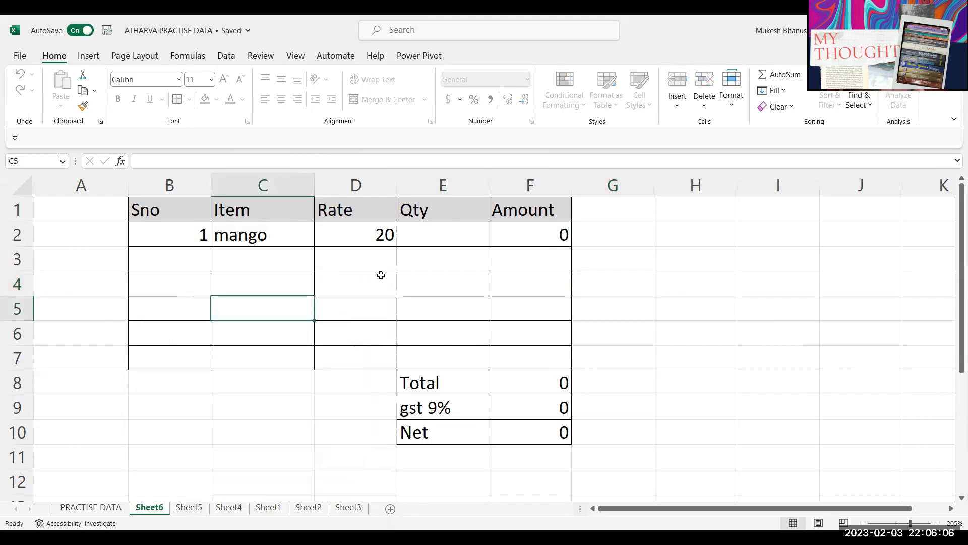
{"action": "key", "text": "Right"}
Step: Move through the unlocked cells and try moving a block, dismissing the protected-sheet warning
{"action": "key", "text": "Left"}
{"action": "key", "text": "Left"}
{"action": "key", "text": "Left"}
{"action": "key", "text": "Left"}
{"action": "key", "text": "Left"}
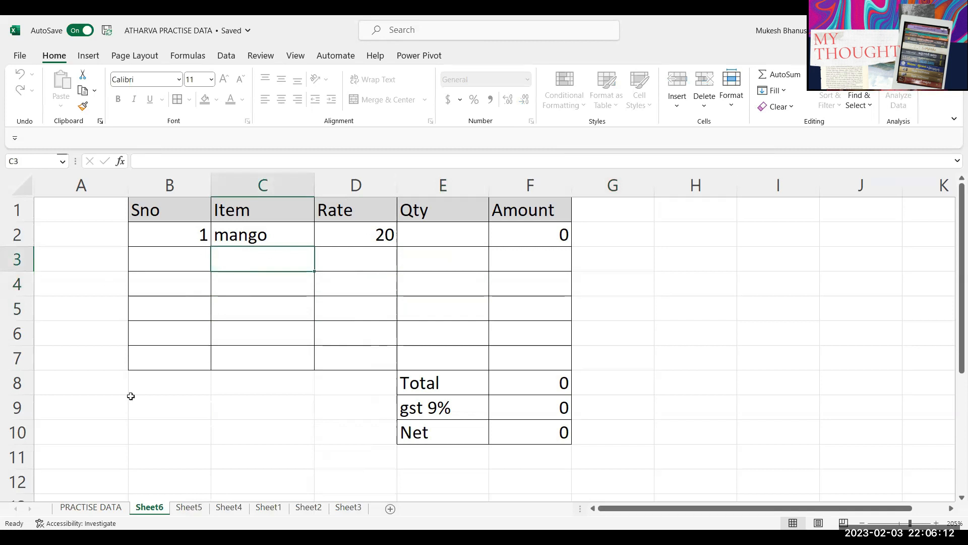
{"action": "left_click", "coordinate": [464, 261]}
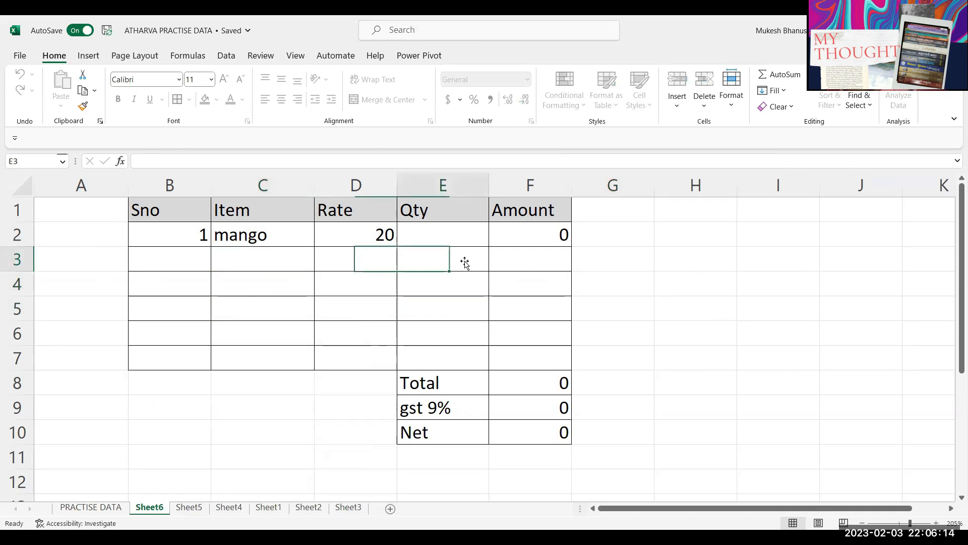
{"action": "left_click", "coordinate": [273, 288]}
{"action": "left_click_drag", "start_coordinate": [462, 301], "coordinate": [297, 279]}
{"action": "left_click_drag", "start_coordinate": [282, 262], "coordinate": [398, 310]}
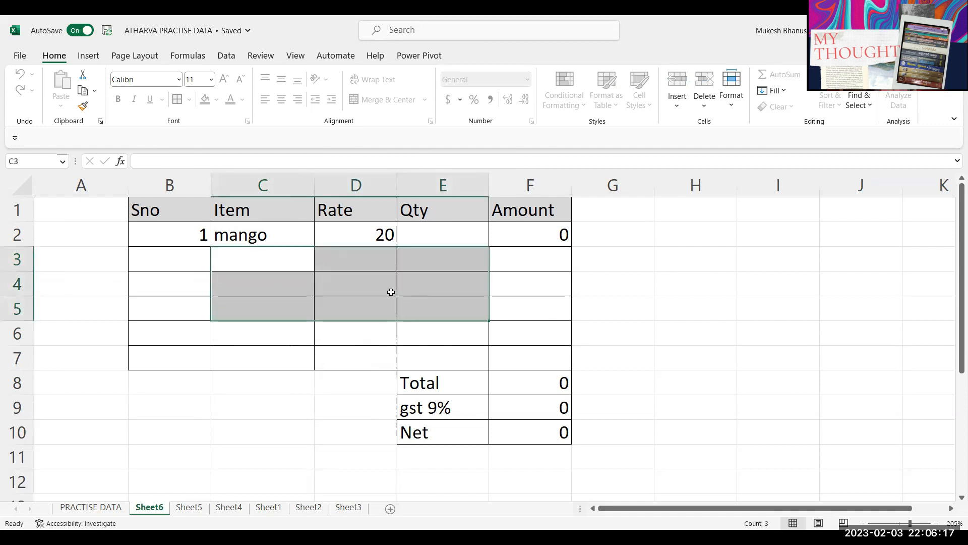
{"action": "left_click", "coordinate": [441, 245]}
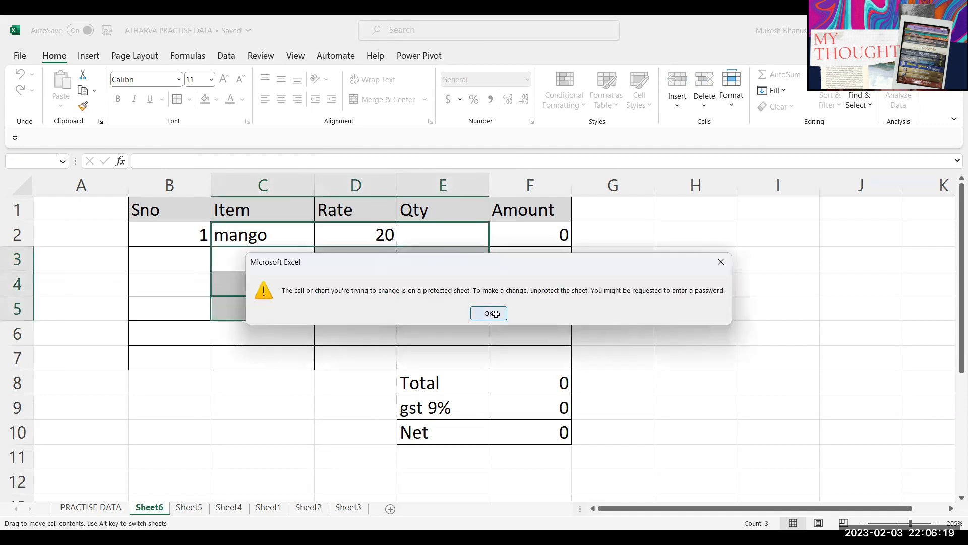
{"action": "left_click", "coordinate": [492, 314]}
Step: Enter apple as the item in C3
{"action": "left_click", "coordinate": [444, 289]}
{"action": "left_click", "coordinate": [294, 277]}
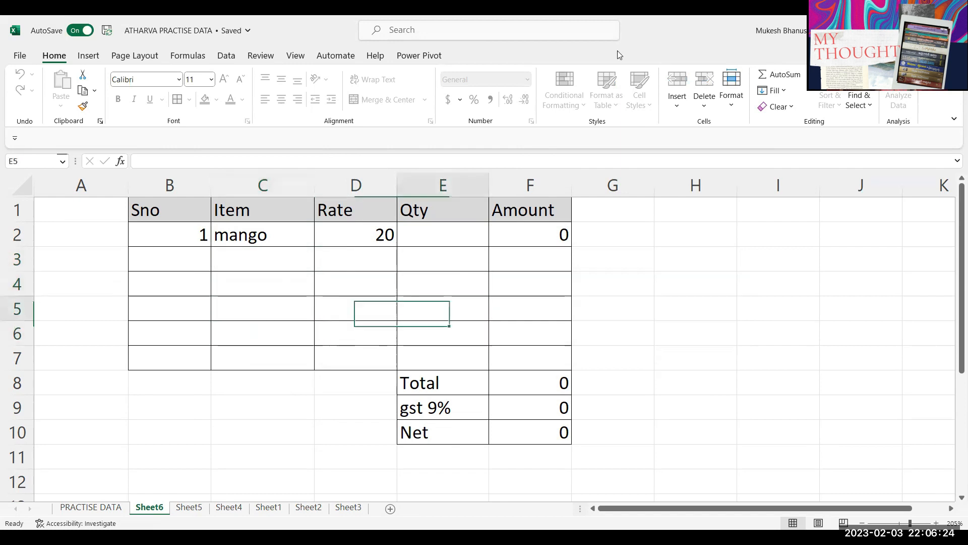
{"action": "key", "text": "Up"}
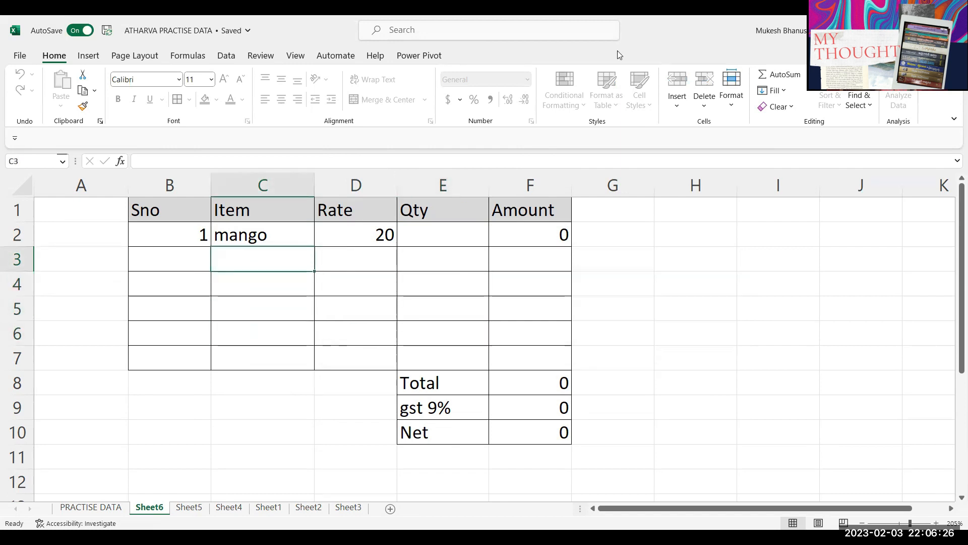
{"action": "type", "text": "apple"}
{"action": "key", "text": "Return"}
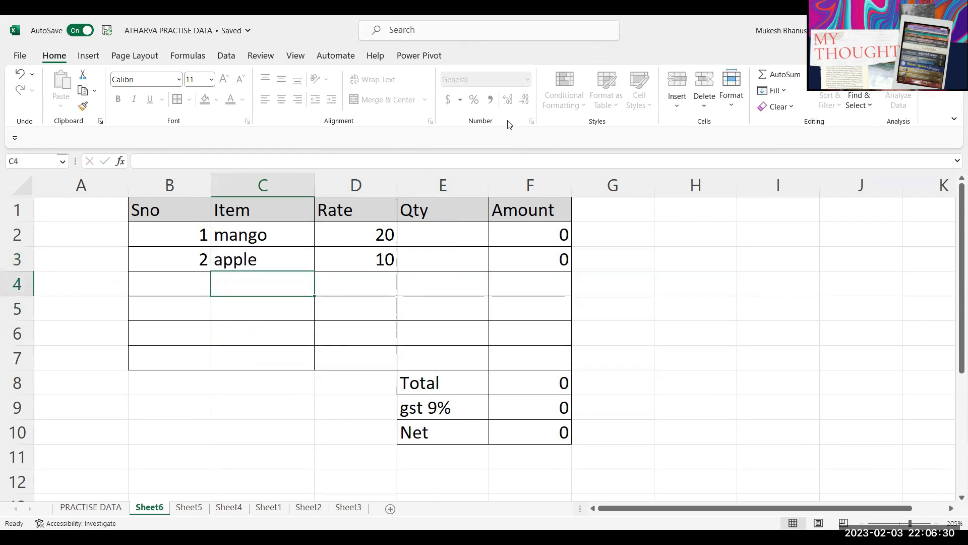
Step: Try editing locked B3, then Qty E3, leaving both unchanged
{"action": "double_click", "coordinate": [179, 258]}
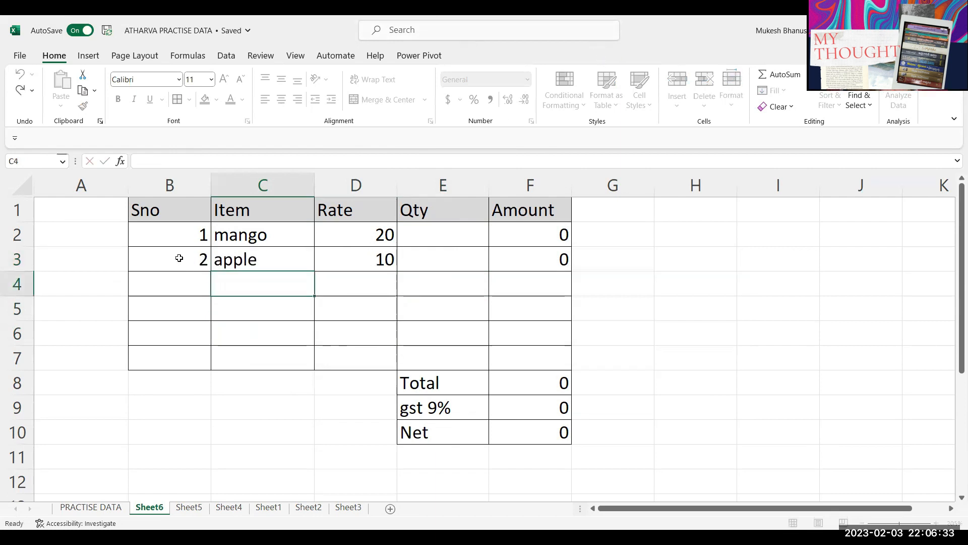
{"action": "left_click", "coordinate": [447, 259]}
{"action": "double_click", "coordinate": [447, 259]}
{"action": "key", "text": "Escape"}
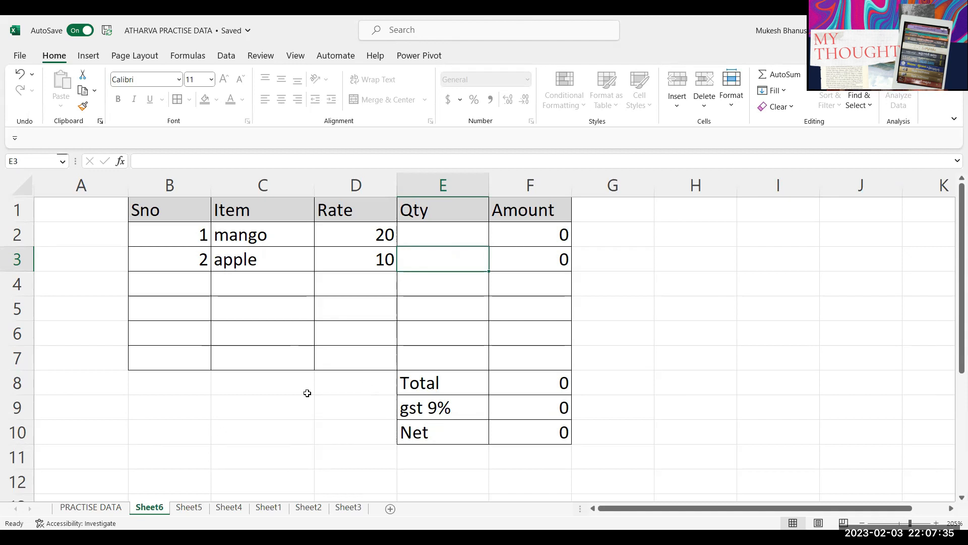
Step: Open the File backstage and return to the worksheet
{"action": "left_click", "coordinate": [20, 55]}
{"action": "left_click", "coordinate": [48, 327]}
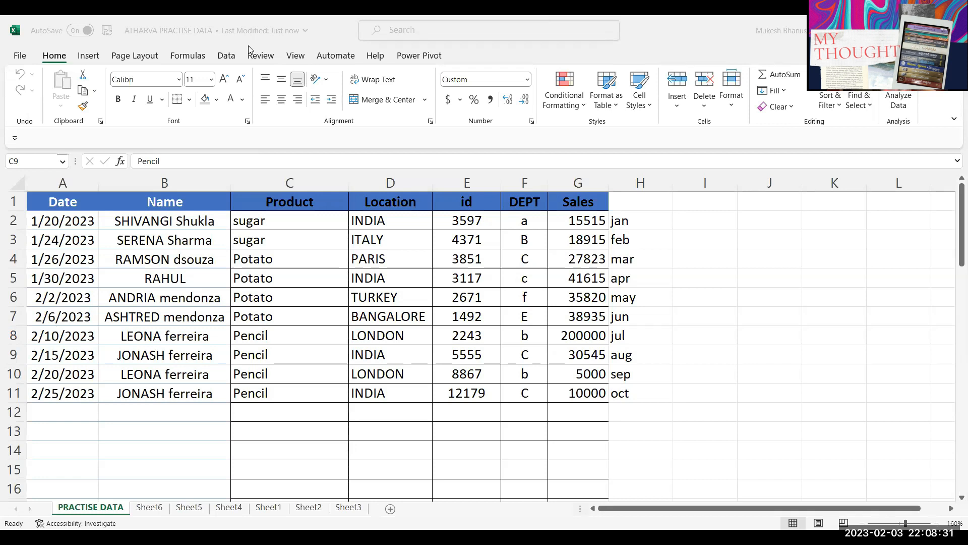
{"action": "left_click", "coordinate": [221, 374]}
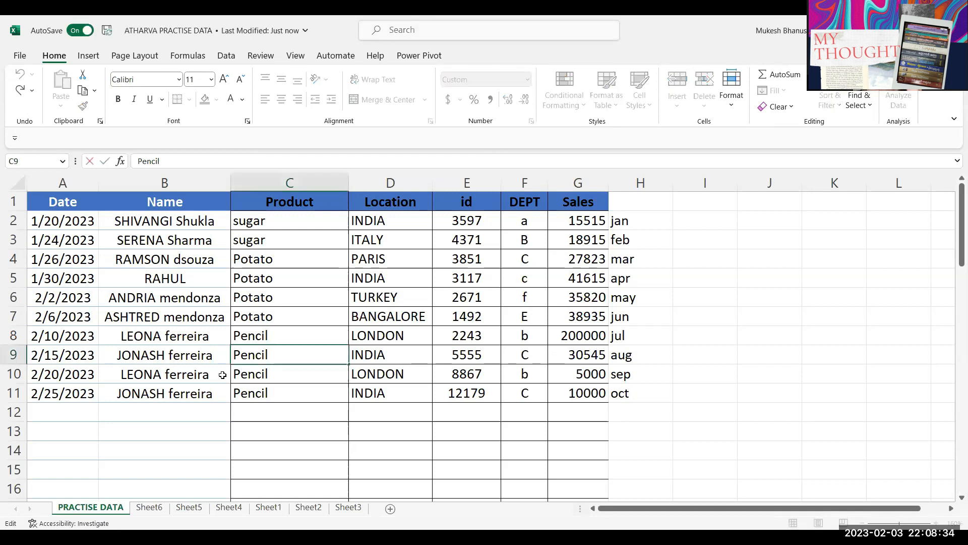
{"action": "key", "text": "ctrl+z"}
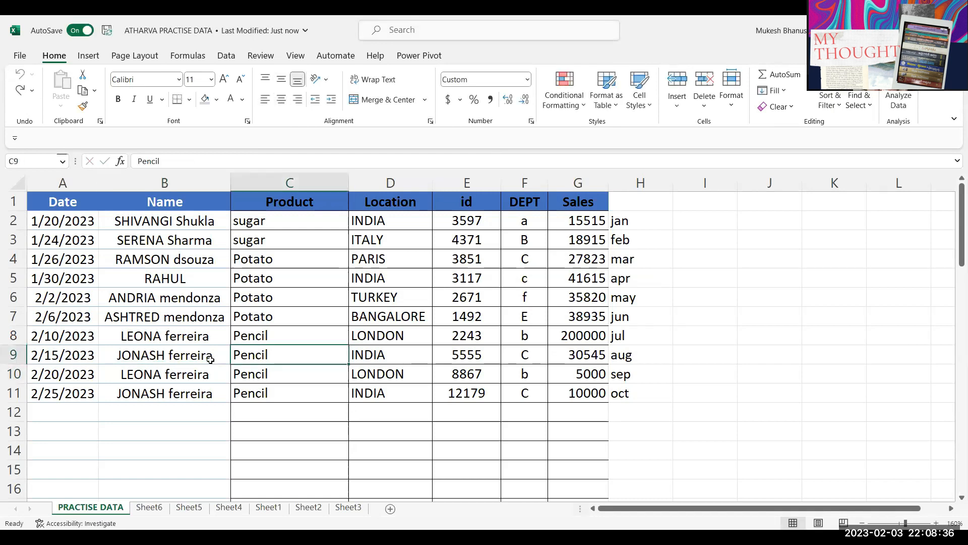
{"action": "left_click", "coordinate": [210, 359]}
{"action": "left_click", "coordinate": [641, 182]}
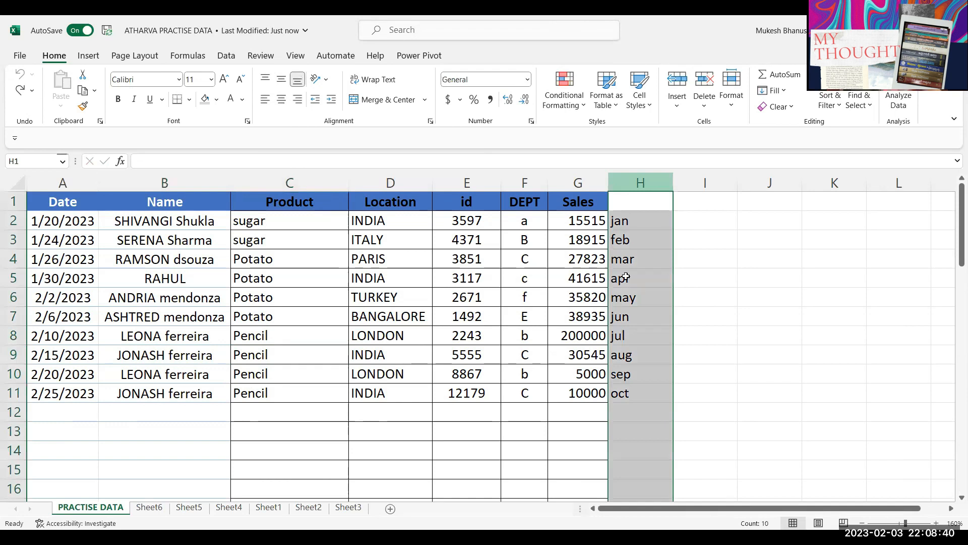
{"action": "left_click", "coordinate": [390, 316]}
{"action": "left_click", "coordinate": [20, 56]}
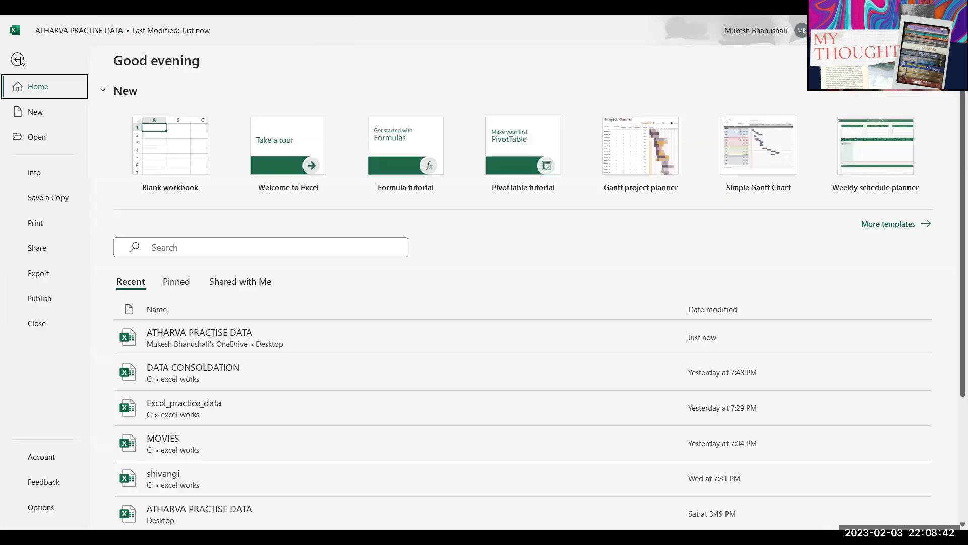
{"action": "left_click", "coordinate": [188, 511]}
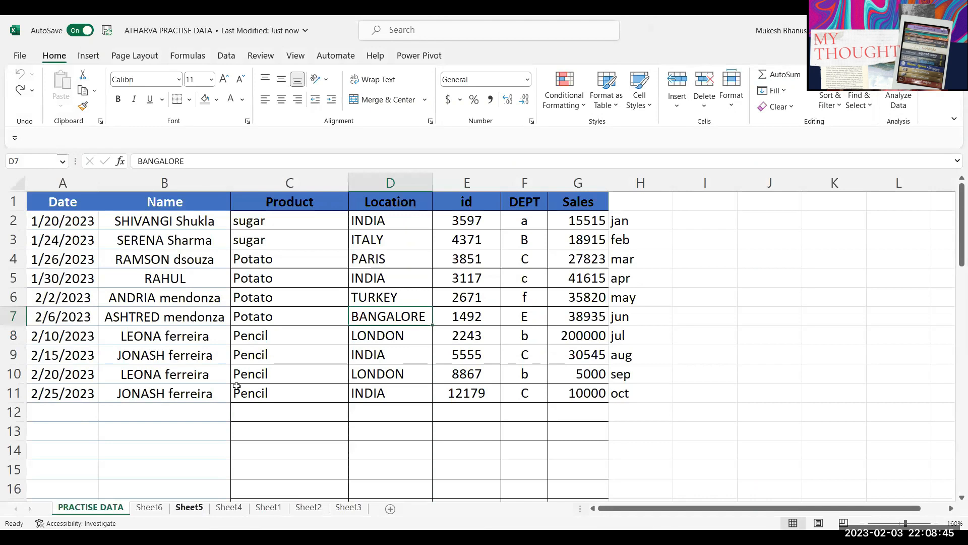
{"action": "left_click", "coordinate": [149, 508]}
{"action": "left_click", "coordinate": [189, 507]}
{"action": "left_click", "coordinate": [113, 508]}
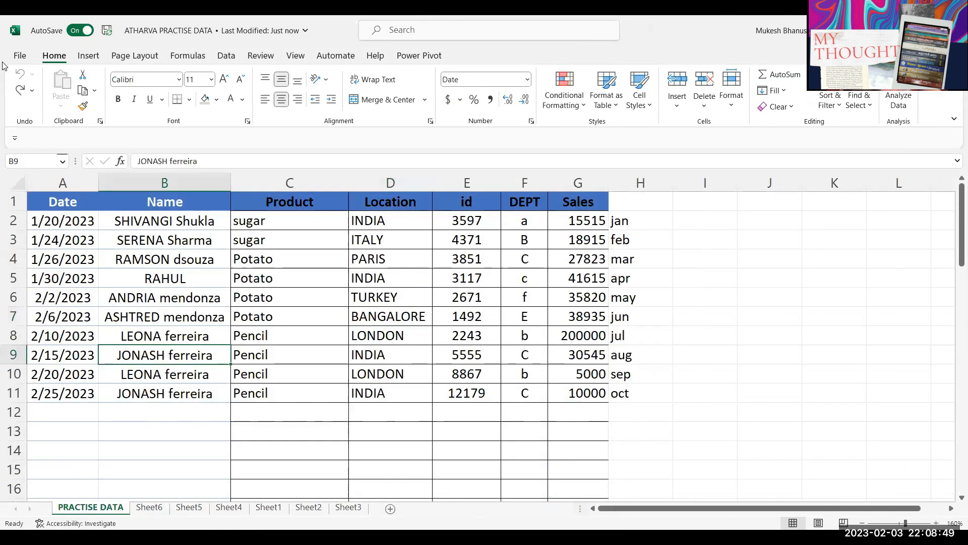
{"action": "left_click", "coordinate": [19, 56]}
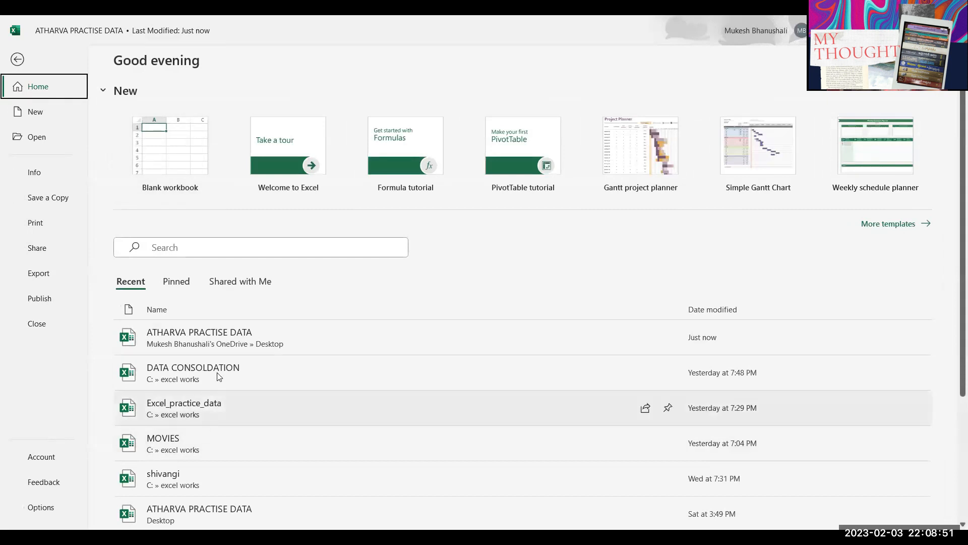
{"action": "left_click", "coordinate": [218, 338]}
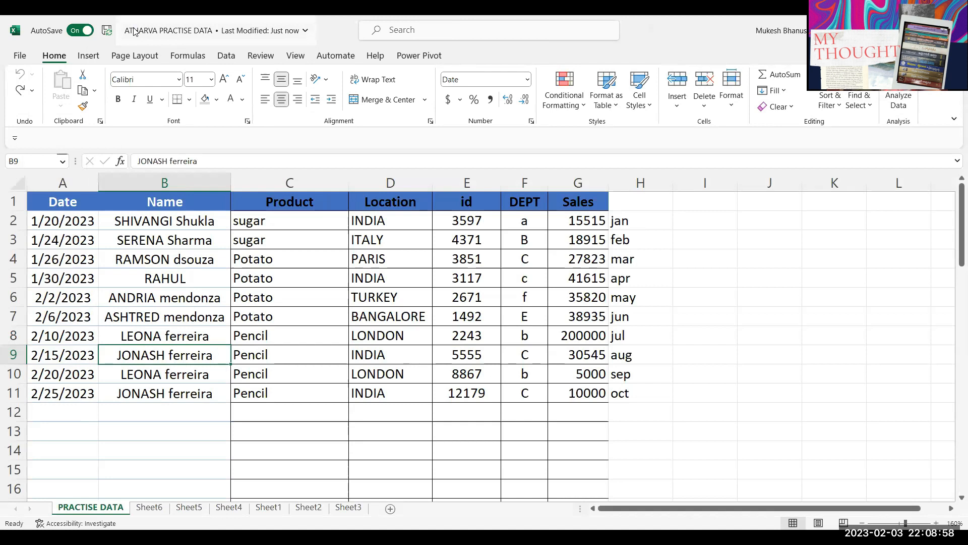
{"action": "left_click", "coordinate": [925, 29]}
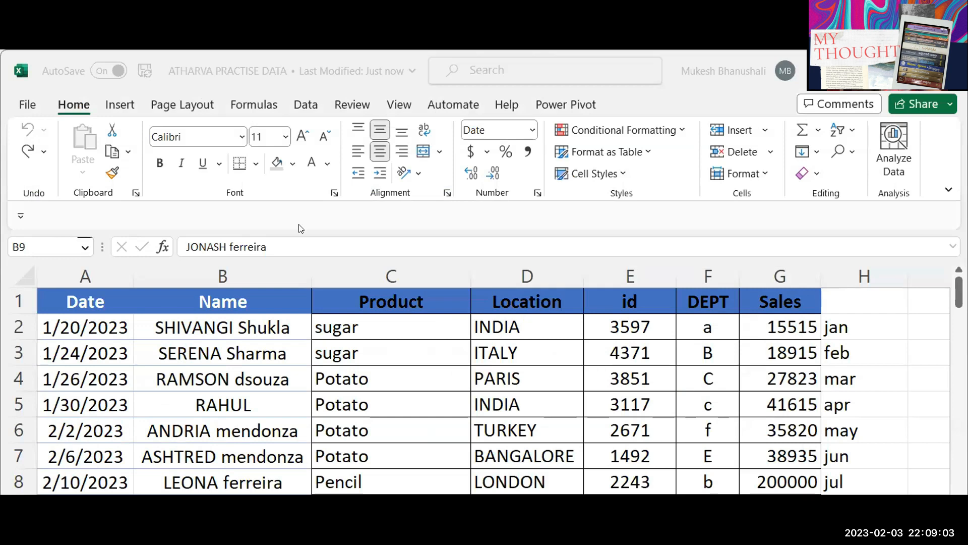
{"action": "left_click", "coordinate": [321, 60]}
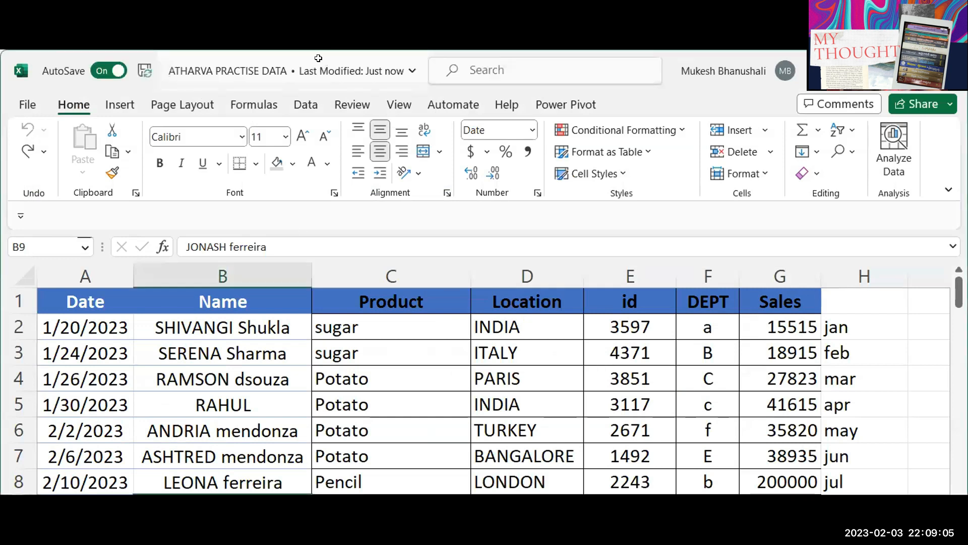
{"action": "double_click", "coordinate": [318, 58]}
{"action": "left_click", "coordinate": [201, 259]}
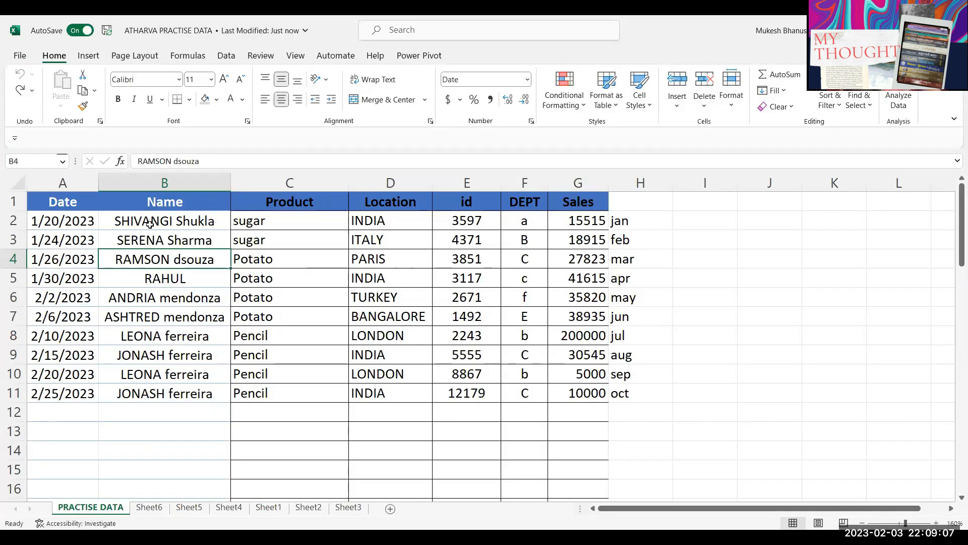
{"action": "left_click", "coordinate": [639, 185]}
{"action": "scroll", "coordinate": [639, 184], "scroll_direction": "down", "scroll_amount": 5}
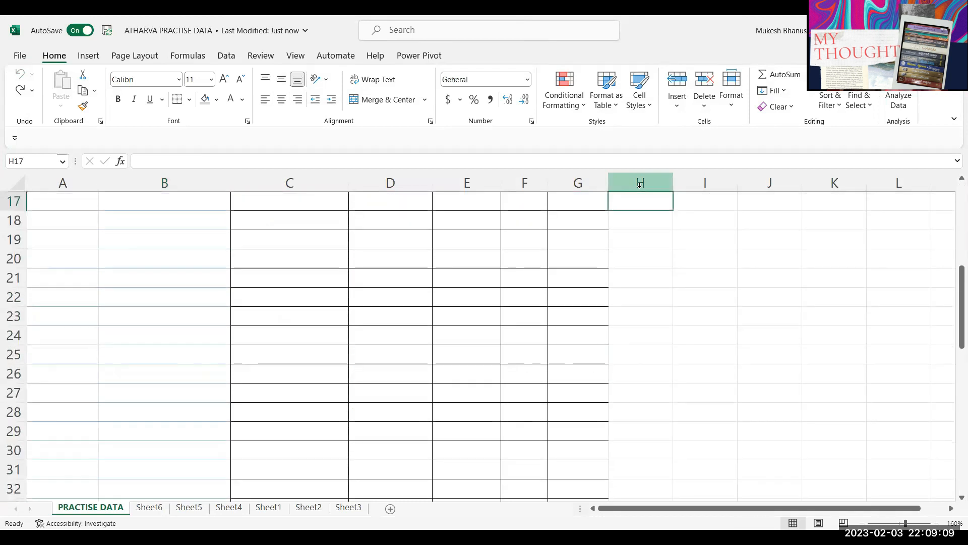
{"action": "left_click", "coordinate": [640, 200]}
{"action": "scroll", "coordinate": [502, 270], "scroll_direction": "up", "scroll_amount": 5}
Step: Extend the sales table A2:G11 down to row 39 with extra rows
{"action": "left_click_drag", "start_coordinate": [50, 224], "coordinate": [605, 403]}
{"action": "scroll", "coordinate": [568, 390], "scroll_direction": "up", "scroll_amount": 10}
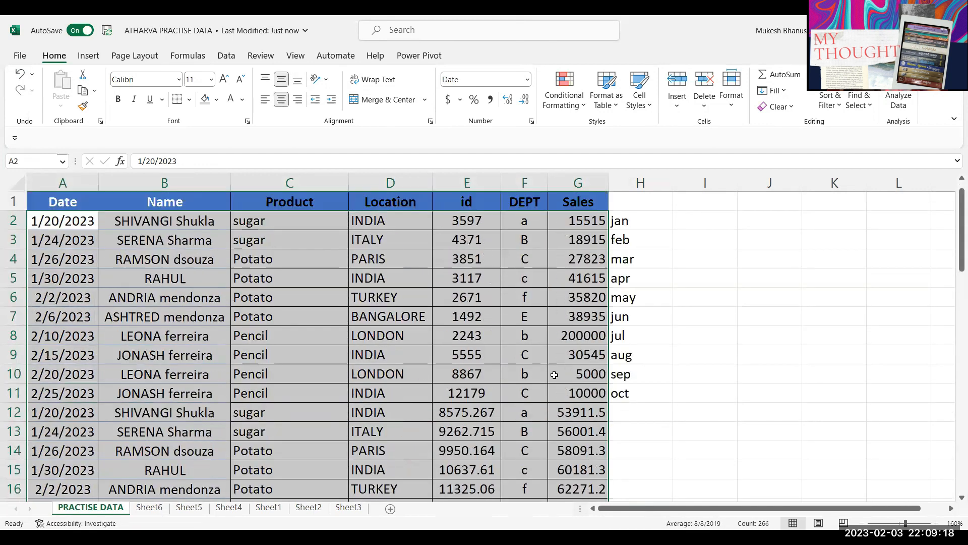
{"action": "left_click", "coordinate": [552, 360]}
Step: Clear the jan–oct month labels from column H
{"action": "left_click", "coordinate": [641, 183]}
{"action": "key", "text": "Delete"}
{"action": "left_click", "coordinate": [496, 259]}
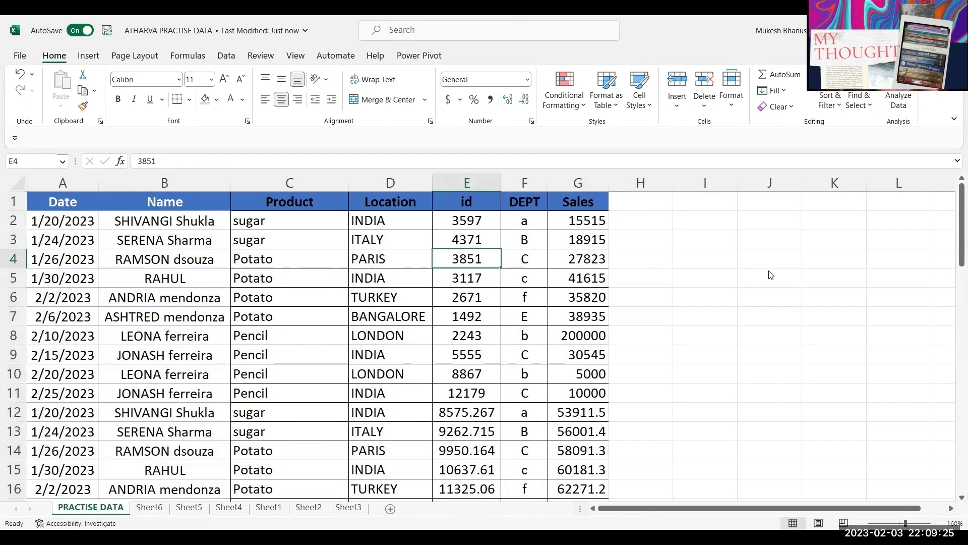
{"action": "left_click", "coordinate": [727, 204]}
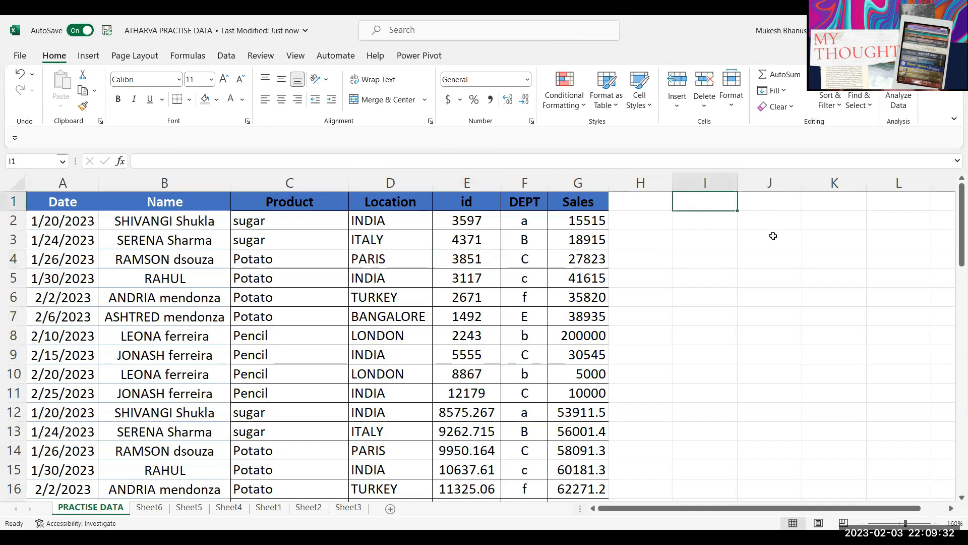
Step: Add Location and Sales headers in I1 and J1
{"action": "type", "text": "Location"}
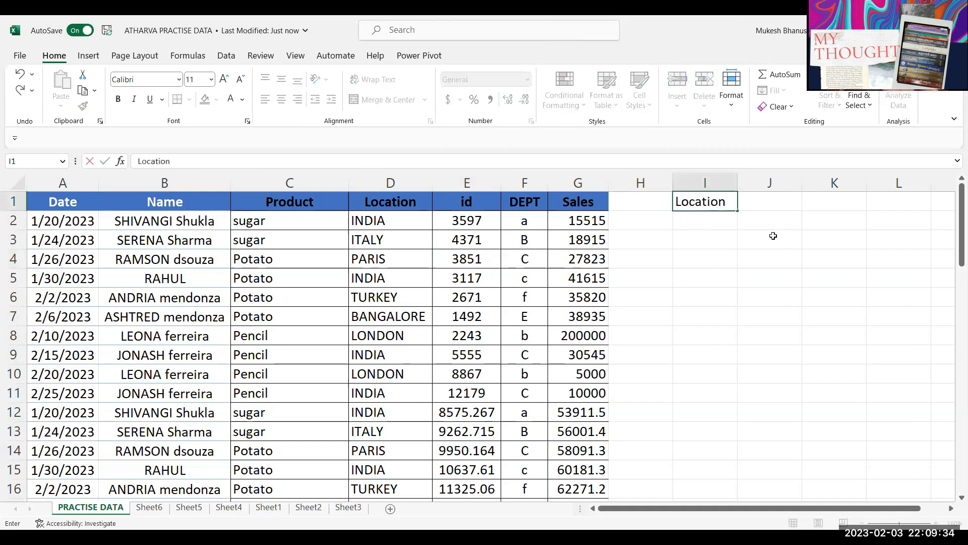
{"action": "key", "text": "ctrl+Return"}
{"action": "left_click", "coordinate": [782, 199]}
{"action": "type", "text": "Sales"}
{"action": "key", "text": "ctrl+Return"}
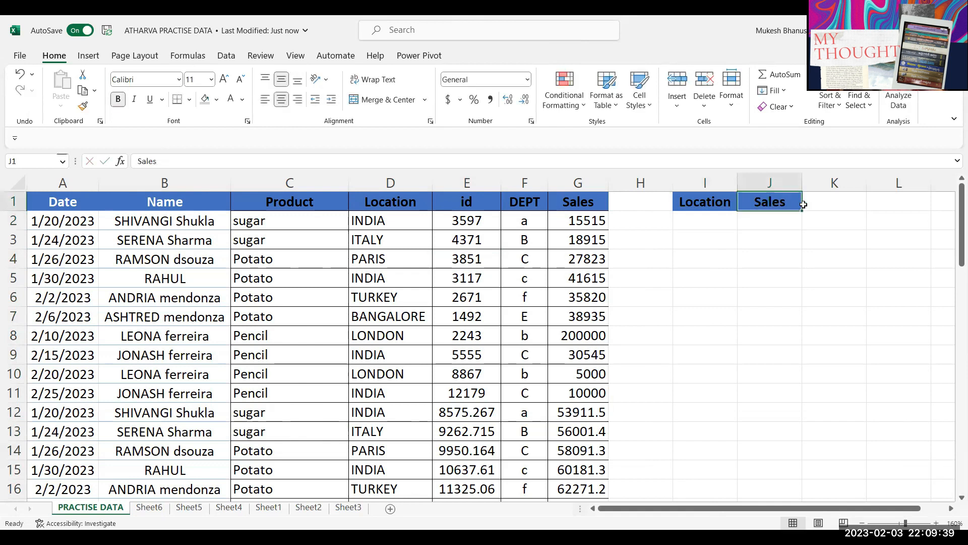
Step: Enter =UNIQUE(D2:D39) in I2 to list the distinct locations
{"action": "left_click", "coordinate": [702, 221]}
{"action": "left_click", "coordinate": [710, 315], "text": "shift"}
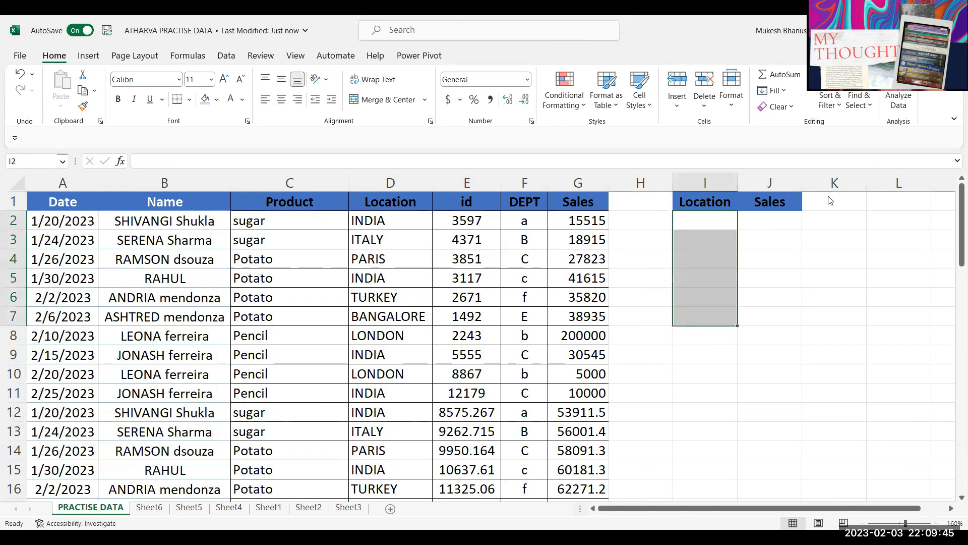
{"action": "left_click", "coordinate": [722, 221]}
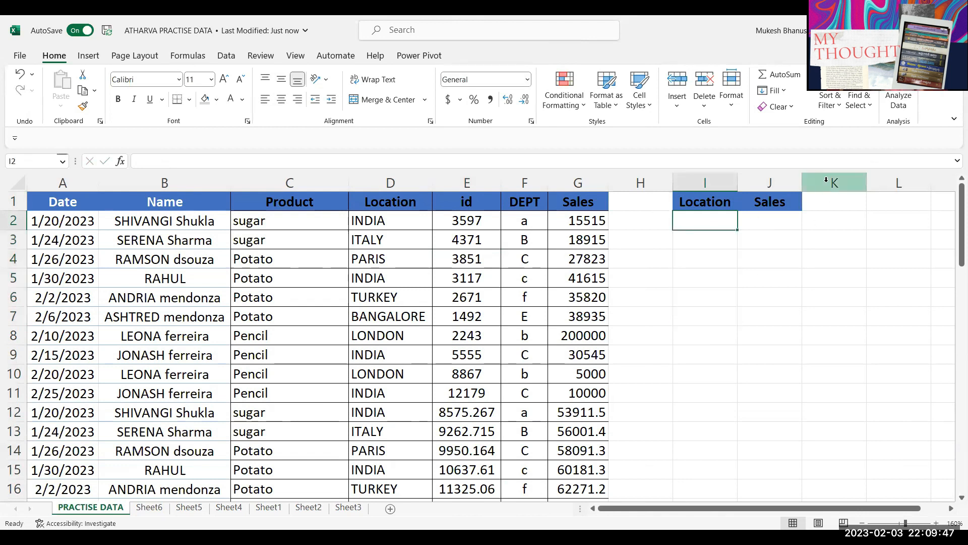
{"action": "type", "text": "="}
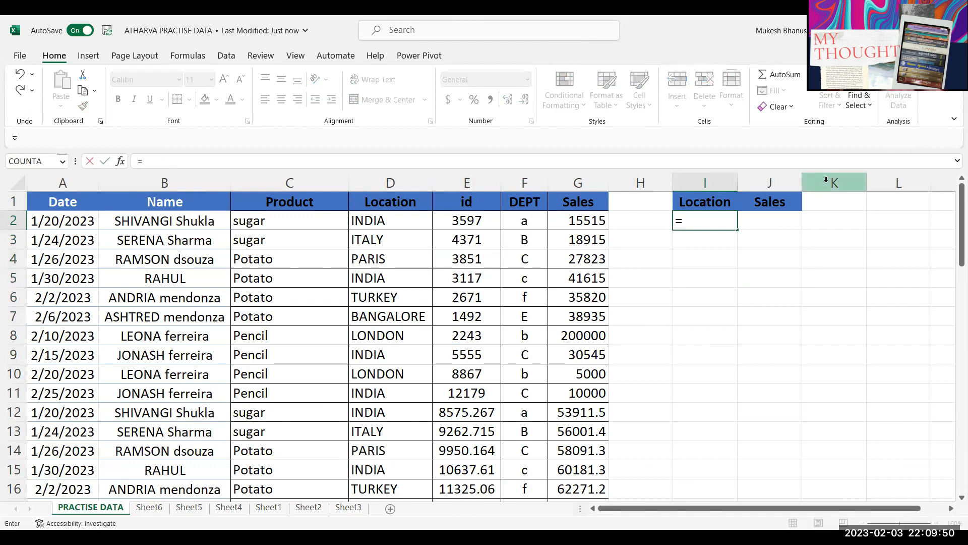
{"action": "type", "text": "UNIQUE("}
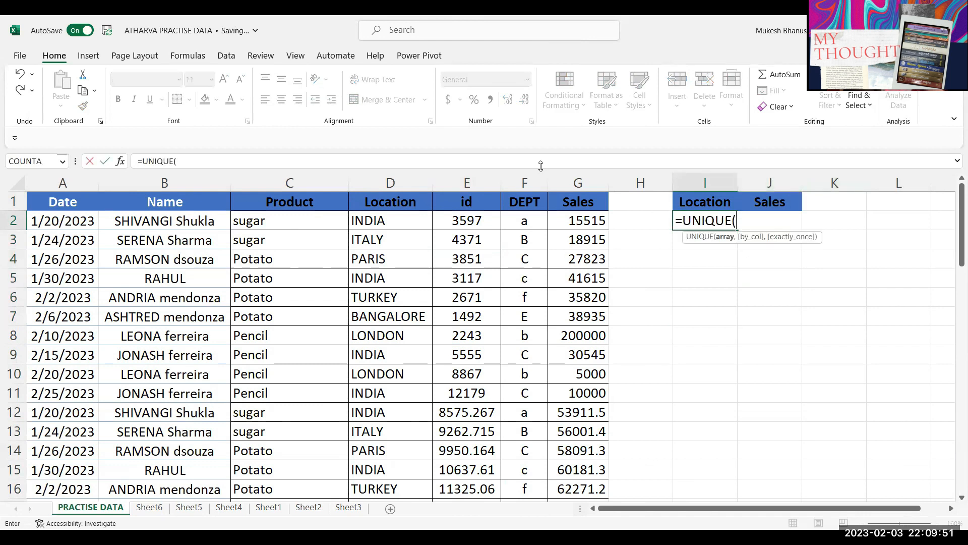
{"action": "left_click", "coordinate": [409, 224]}
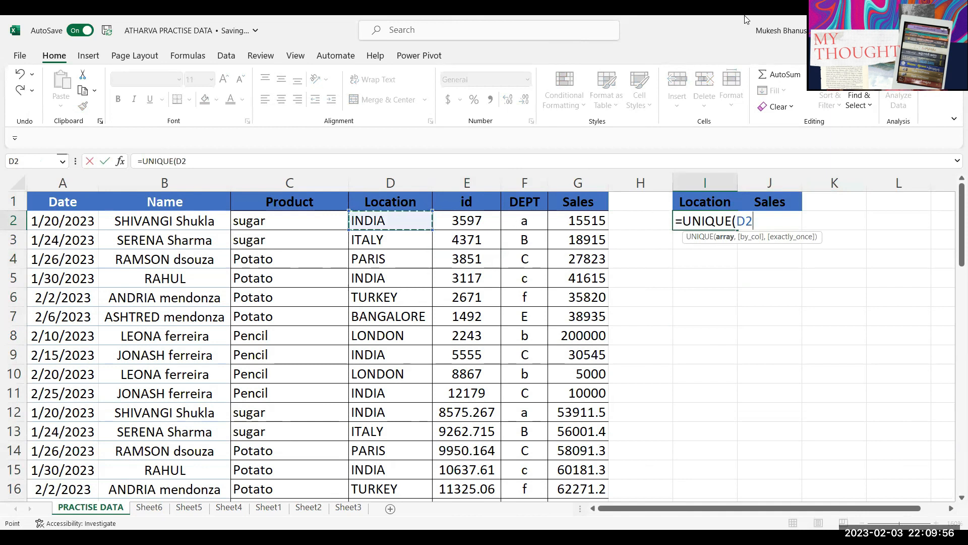
{"action": "key", "text": "ctrl+shift+Down"}
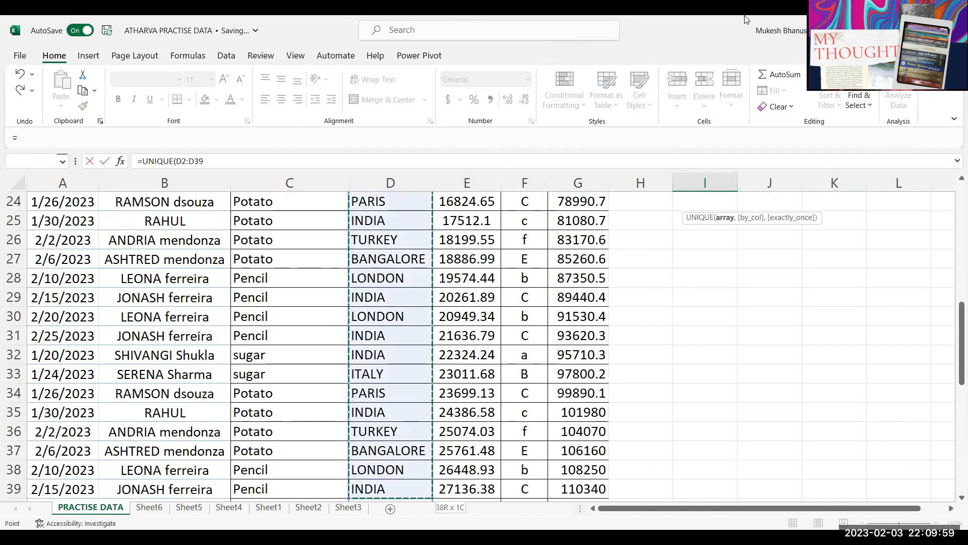
{"action": "key", "text": "Return"}
Step: Review the spilled location list, INDIA through BANGALORE
{"action": "scroll", "coordinate": [851, 339], "scroll_direction": "up", "scroll_amount": 1}
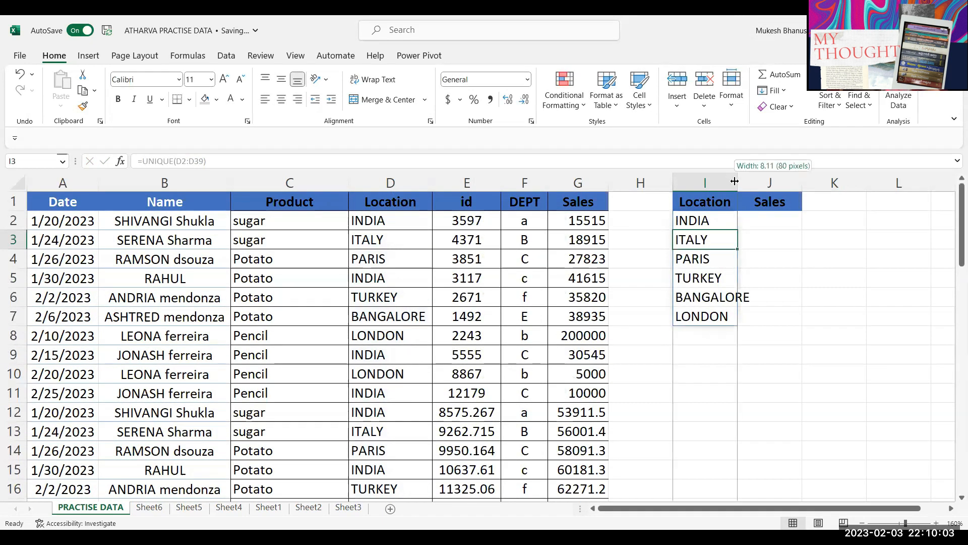
{"action": "left_click", "coordinate": [769, 404]}
{"action": "left_click_drag", "start_coordinate": [706, 220], "coordinate": [703, 300]}
{"action": "left_click", "coordinate": [748, 333]}
{"action": "left_click", "coordinate": [748, 225]}
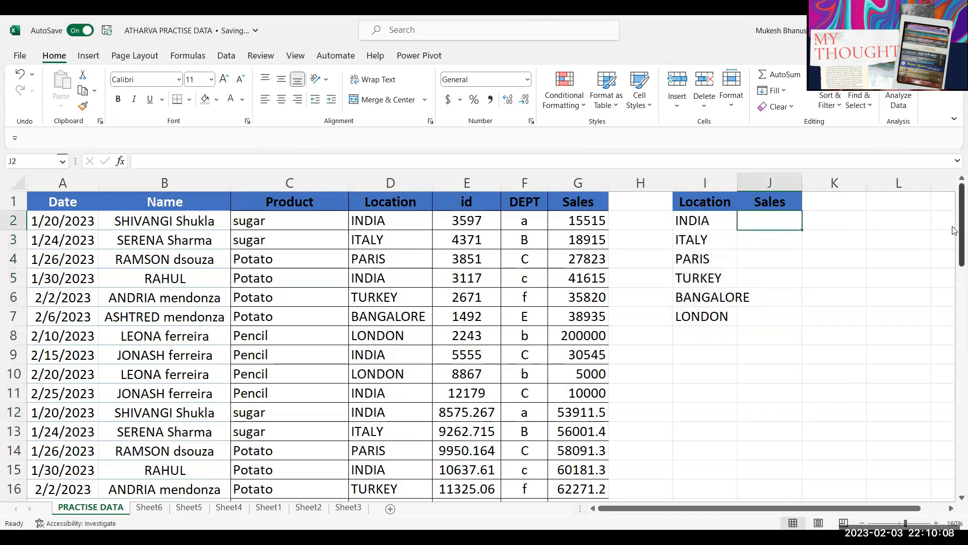
Step: Enter =SUMIF(D:D,I2,G:G) in J2 to total Sales for INDIA
{"action": "type", "text": "="}
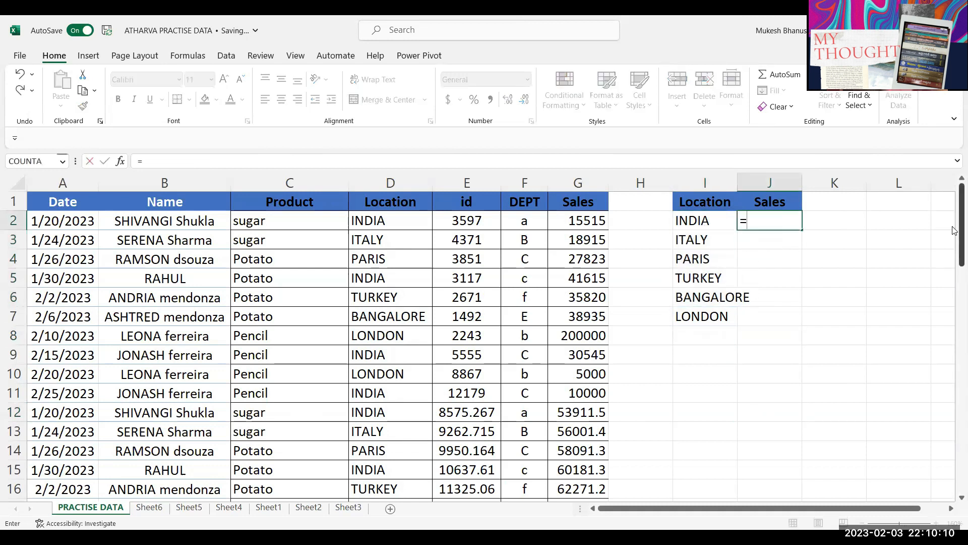
{"action": "type", "text": "SUMIF("}
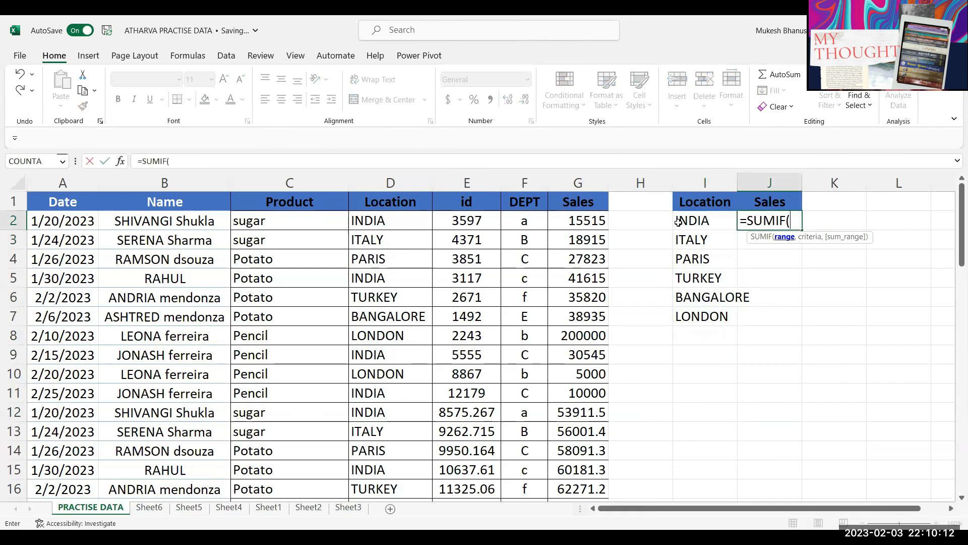
{"action": "left_click", "coordinate": [408, 180]}
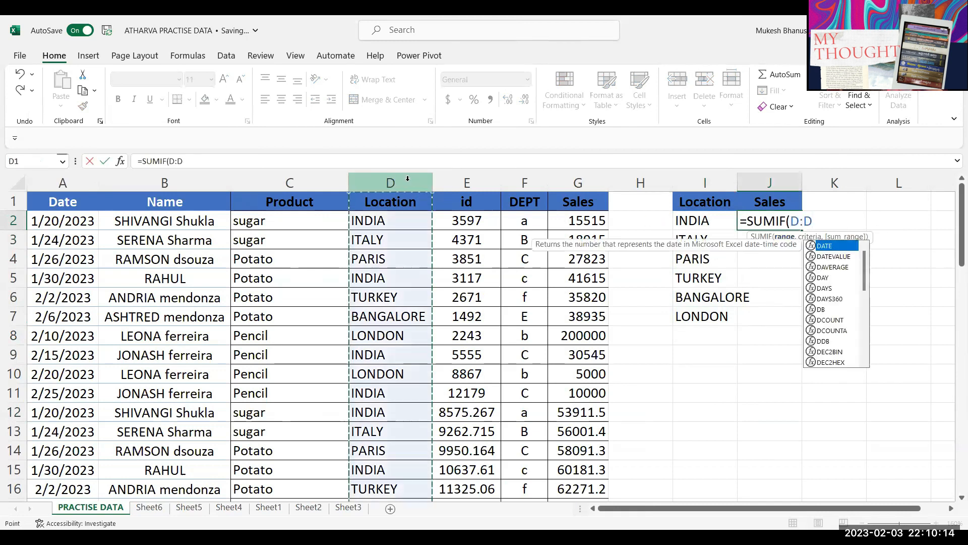
{"action": "type", "text": ","}
{"action": "left_click", "coordinate": [706, 219]}
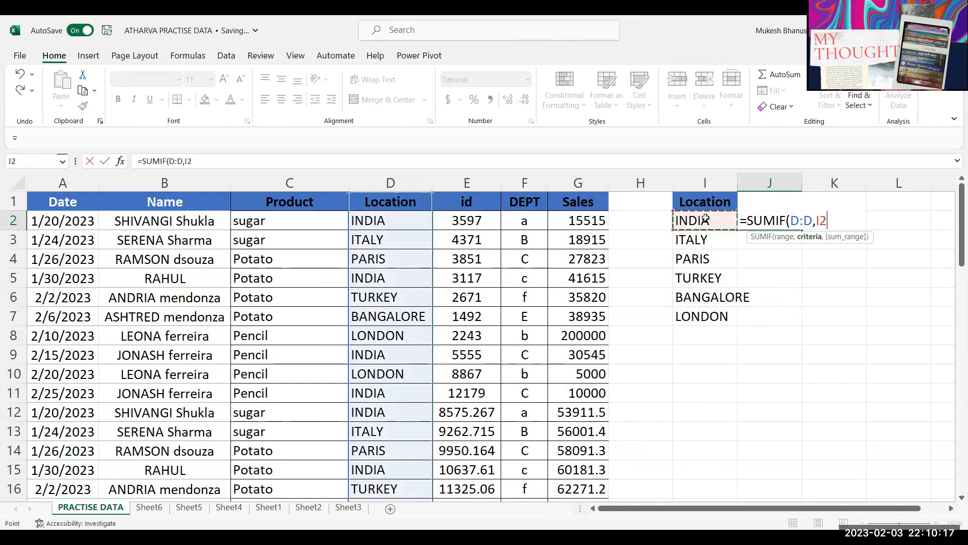
{"action": "type", "text": ","}
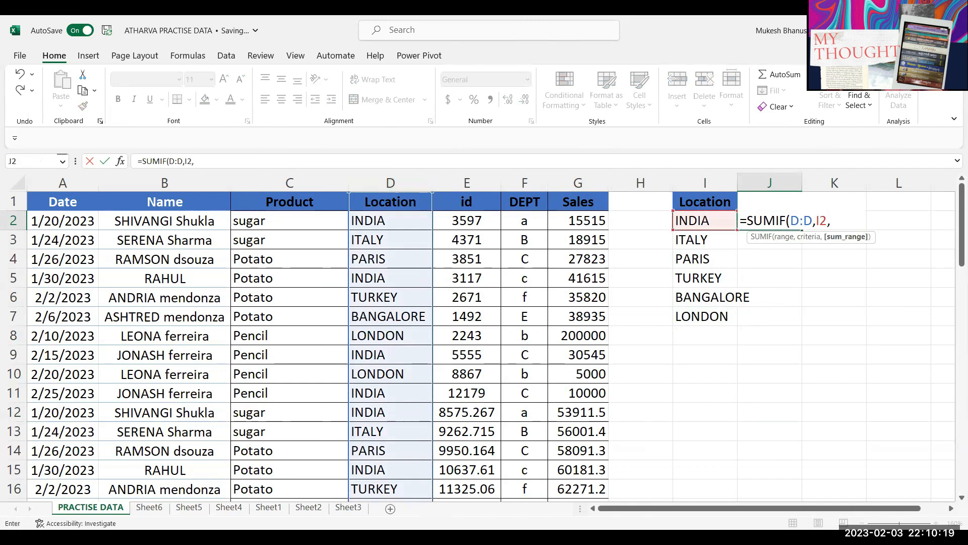
{"action": "left_click", "coordinate": [580, 183]}
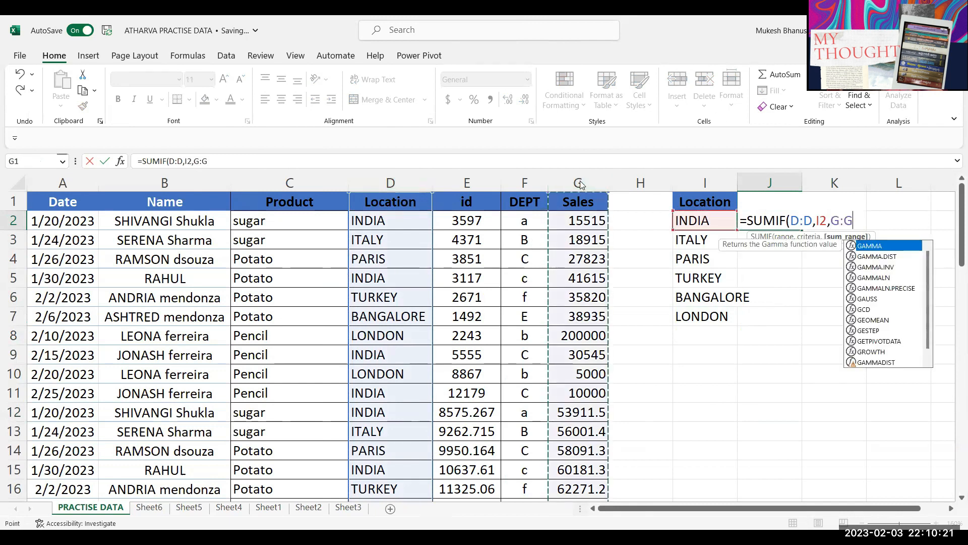
{"action": "key", "text": "Return"}
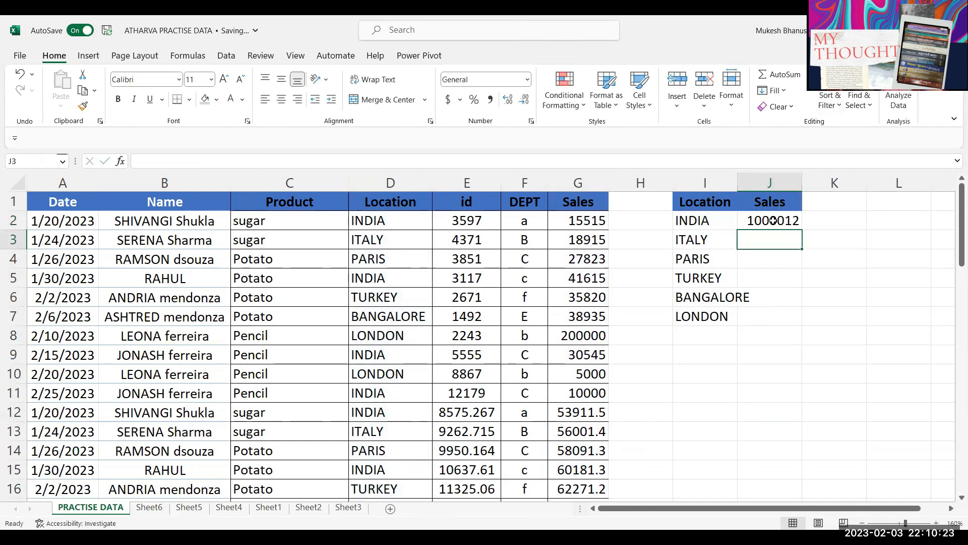
{"action": "left_click", "coordinate": [772, 221]}
{"action": "double_click", "coordinate": [771, 220]}
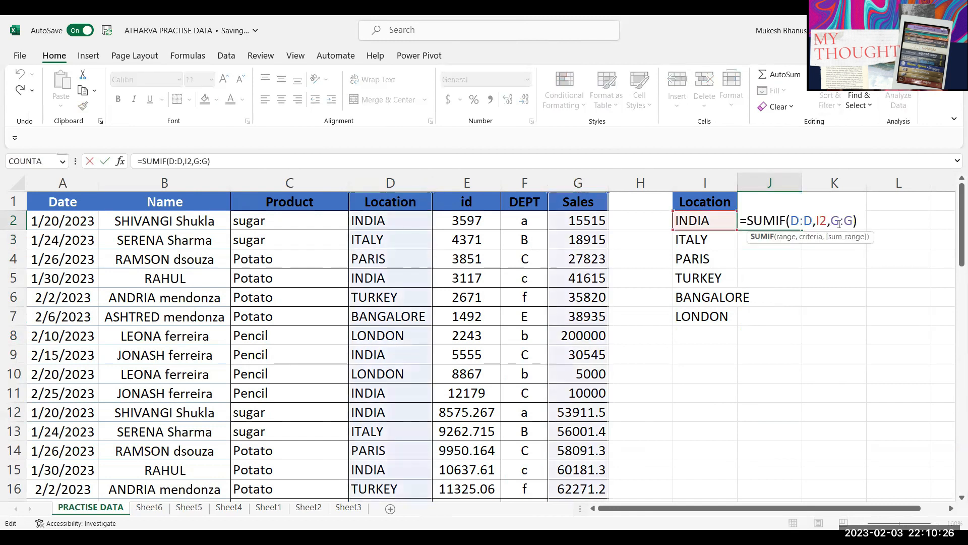
{"action": "key", "text": "Return"}
{"action": "key", "text": "Up"}
Step: Copy the SUMIF down to J7 and autofit column I to fit BANGALORE
{"action": "left_click_drag", "start_coordinate": [801, 240], "coordinate": [801, 325]}
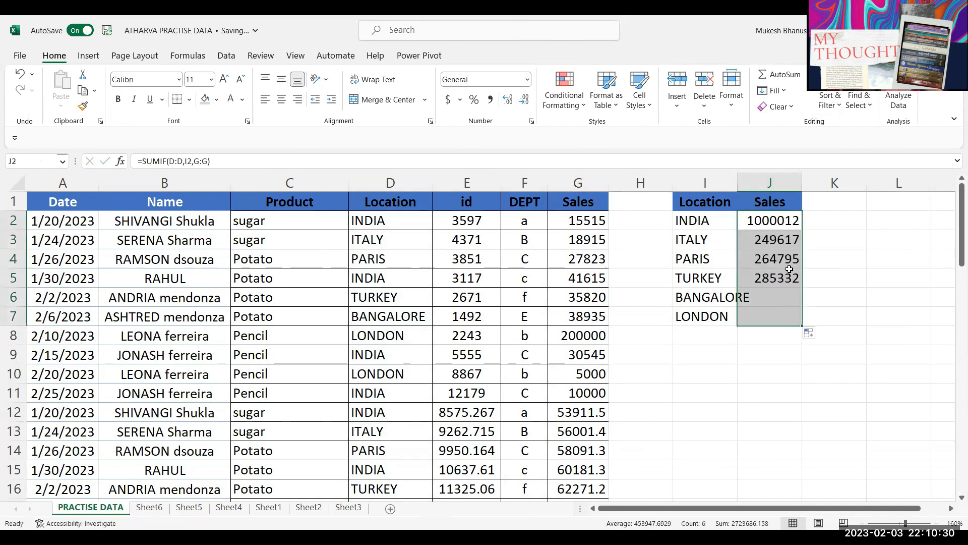
{"action": "left_click_drag", "start_coordinate": [736, 180], "coordinate": [736, 181]}
{"action": "double_click", "coordinate": [735, 181]}
{"action": "left_click", "coordinate": [735, 353]}
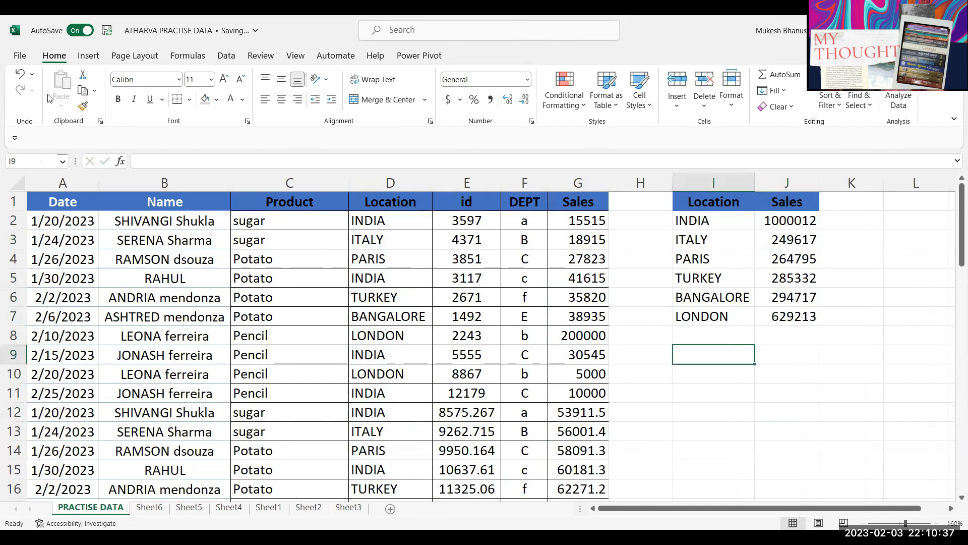
{"action": "left_click", "coordinate": [787, 240]}
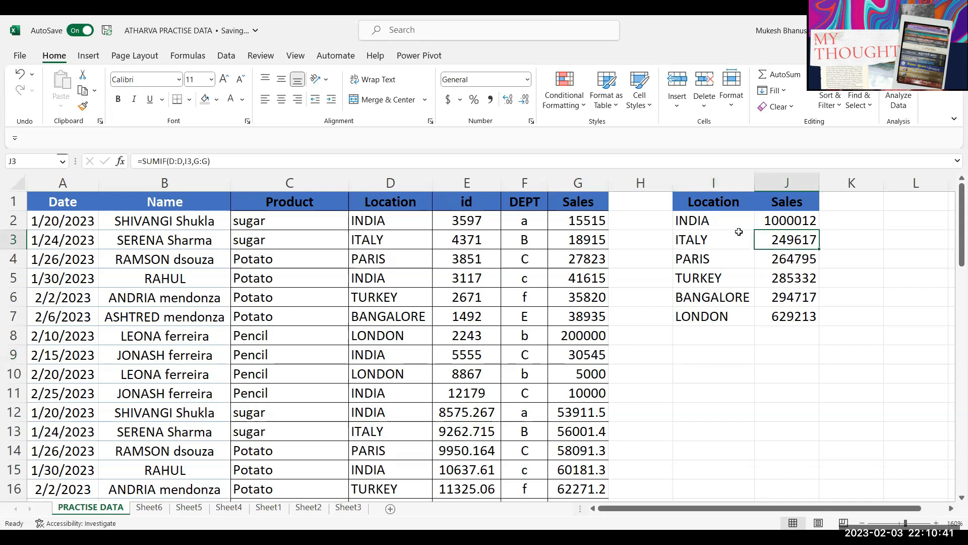
Step: Add a Nos header in K1
{"action": "left_click", "coordinate": [797, 226]}
{"action": "left_click", "coordinate": [842, 201]}
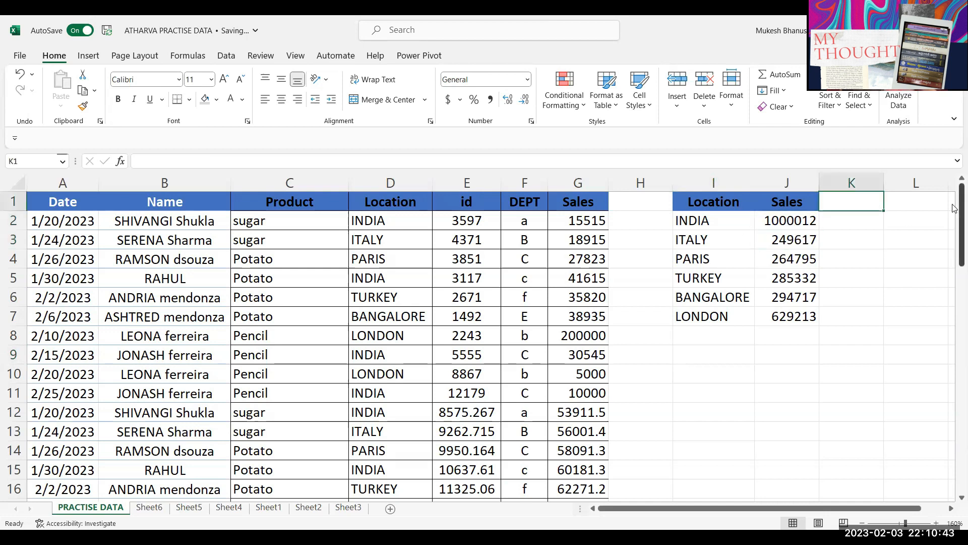
{"action": "type", "text": "Nos"}
{"action": "key", "text": "Return"}
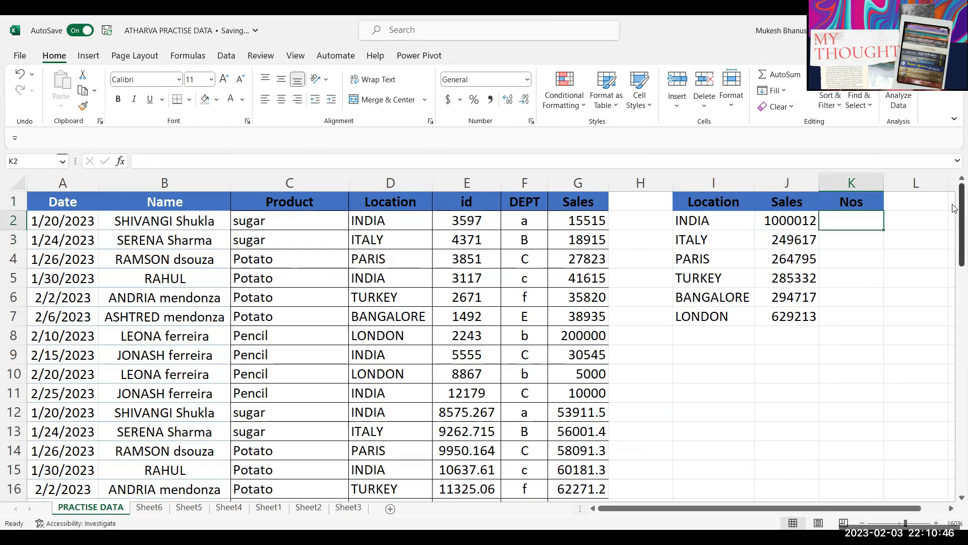
Step: Enter =COUNTIF(D:D,I2) in K2 and fill it down to K7
{"action": "type", "text": "="}
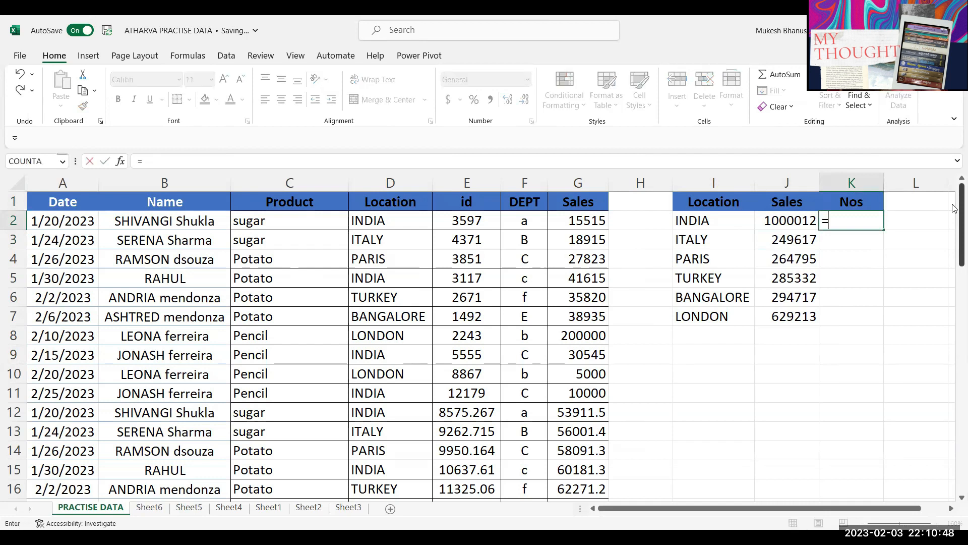
{"action": "type", "text": "COUNTIF("}
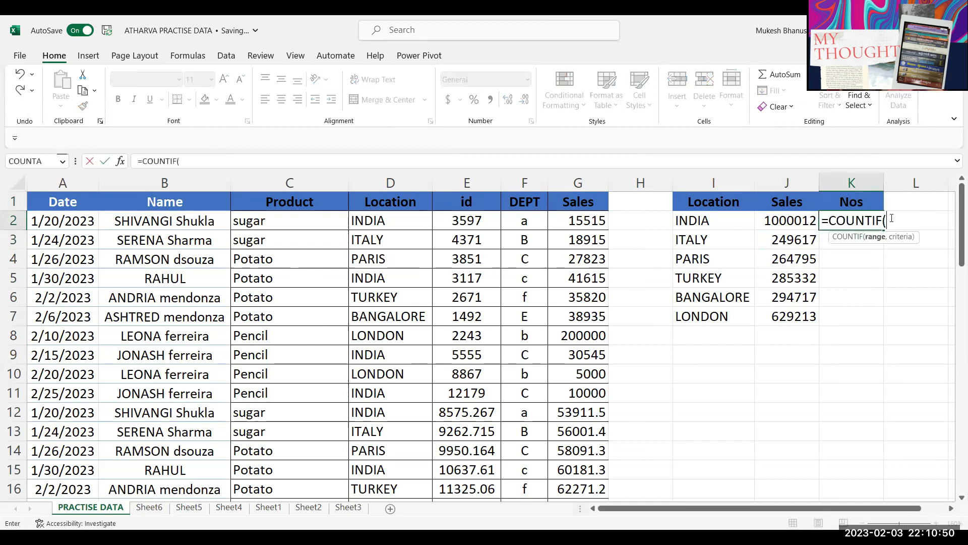
{"action": "left_click", "coordinate": [400, 182]}
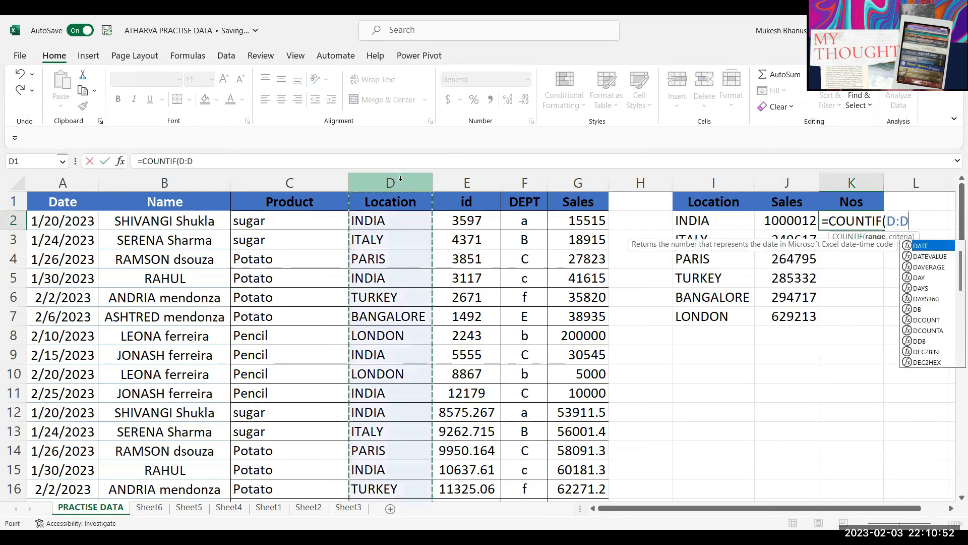
{"action": "type", "text": ","}
{"action": "left_click", "coordinate": [694, 220]}
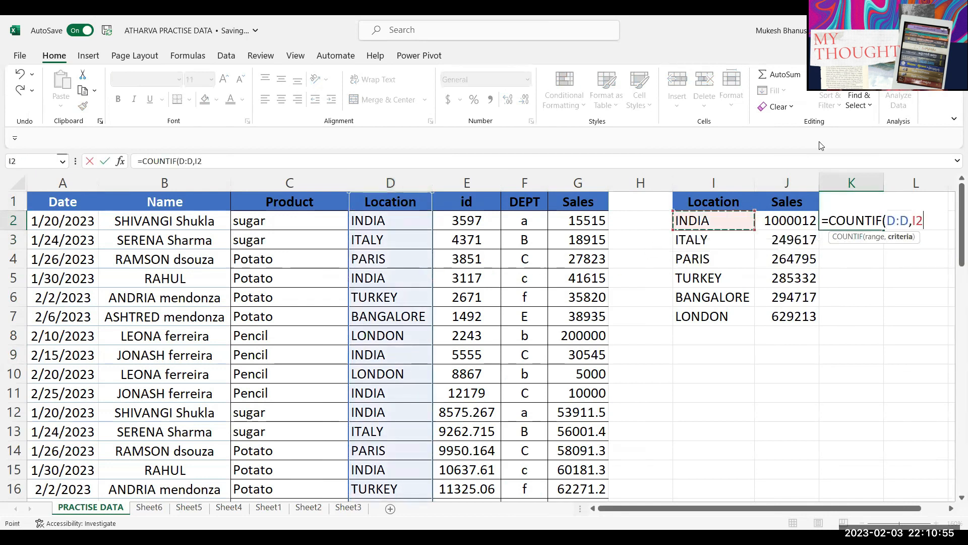
{"action": "key", "text": "Return"}
{"action": "left_click", "coordinate": [873, 220]}
{"action": "left_click_drag", "start_coordinate": [877, 238], "coordinate": [884, 324]}
{"action": "left_click", "coordinate": [876, 224]}
{"action": "left_click", "coordinate": [804, 370]}
Step: Give the summary table I1:K7 all borders and review its formulas
{"action": "left_click_drag", "start_coordinate": [688, 222], "coordinate": [837, 306]}
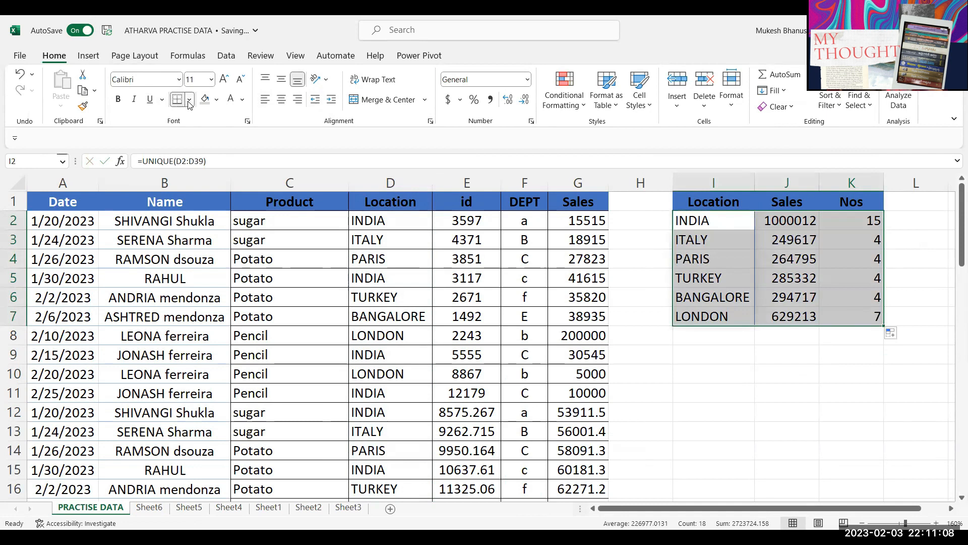
{"action": "left_click", "coordinate": [843, 279]}
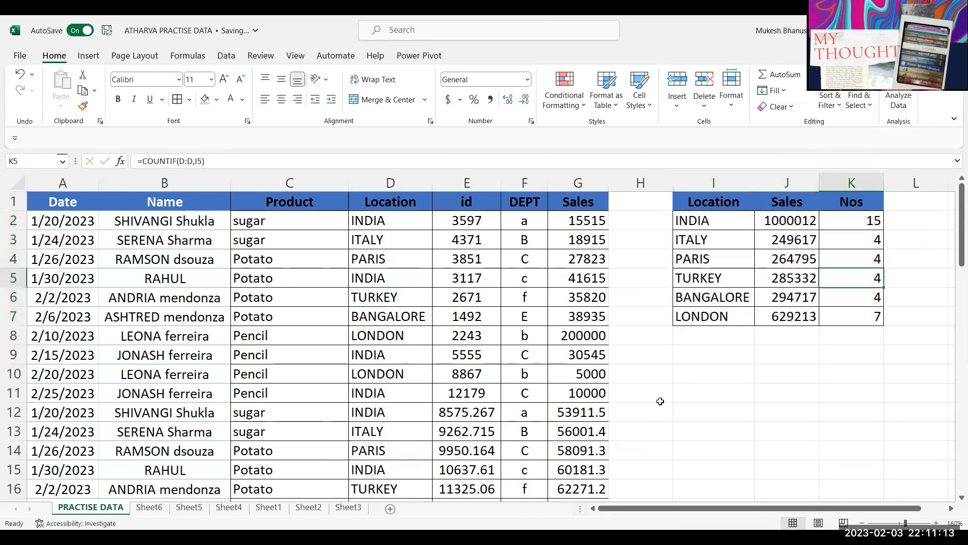
{"action": "left_click", "coordinate": [714, 222]}
{"action": "left_click", "coordinate": [763, 222]}
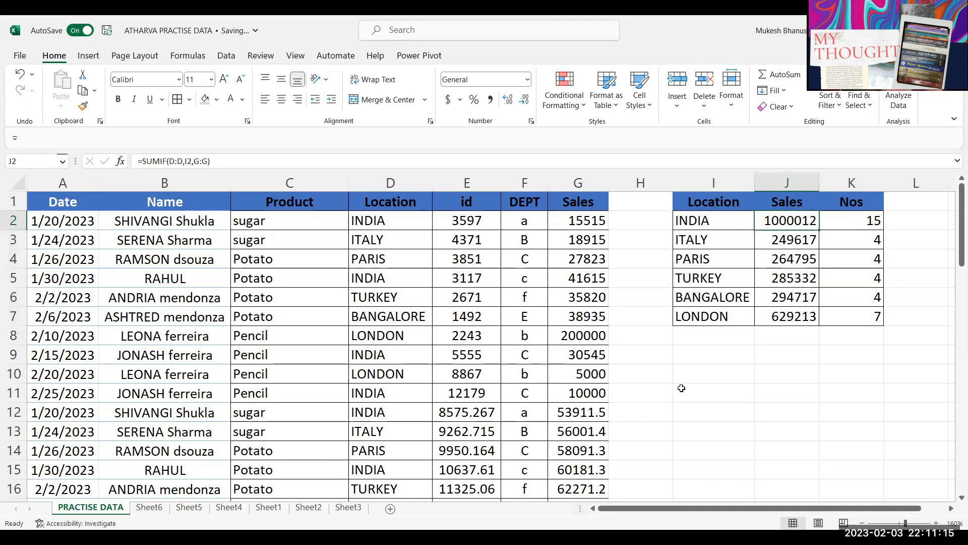
{"action": "left_click", "coordinate": [702, 223]}
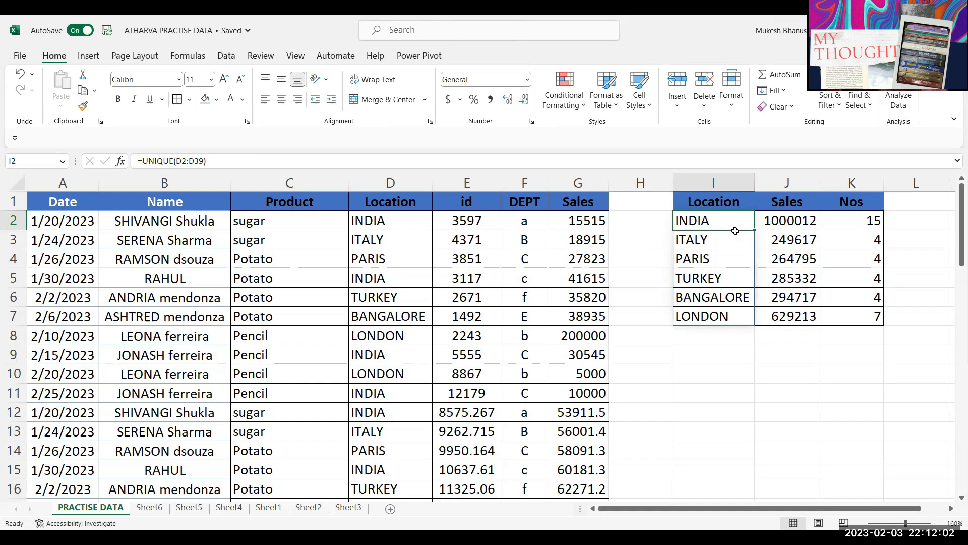
Step: Point out sample Sales, product and location values such as PARIS, LONDON, TURKEY
{"action": "left_click", "coordinate": [560, 226]}
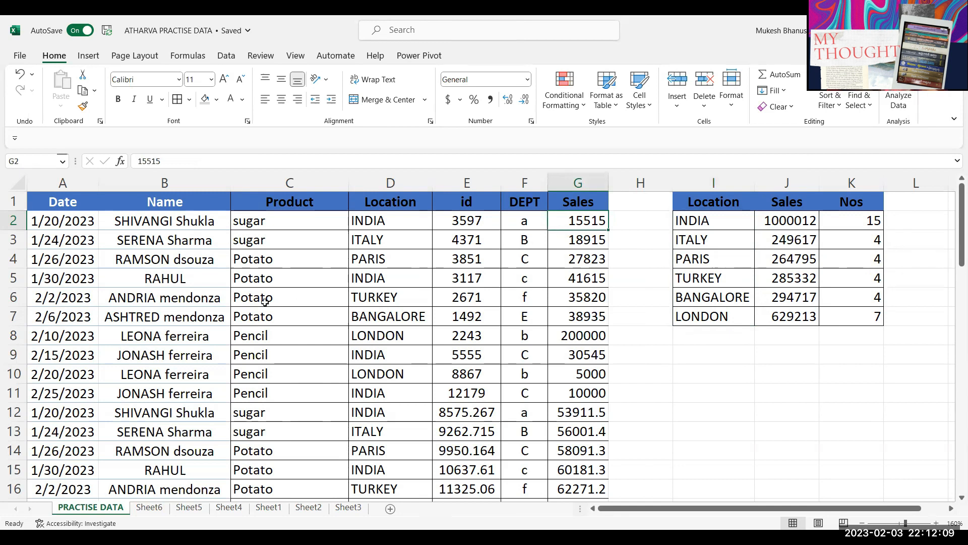
{"action": "left_click", "coordinate": [398, 260]}
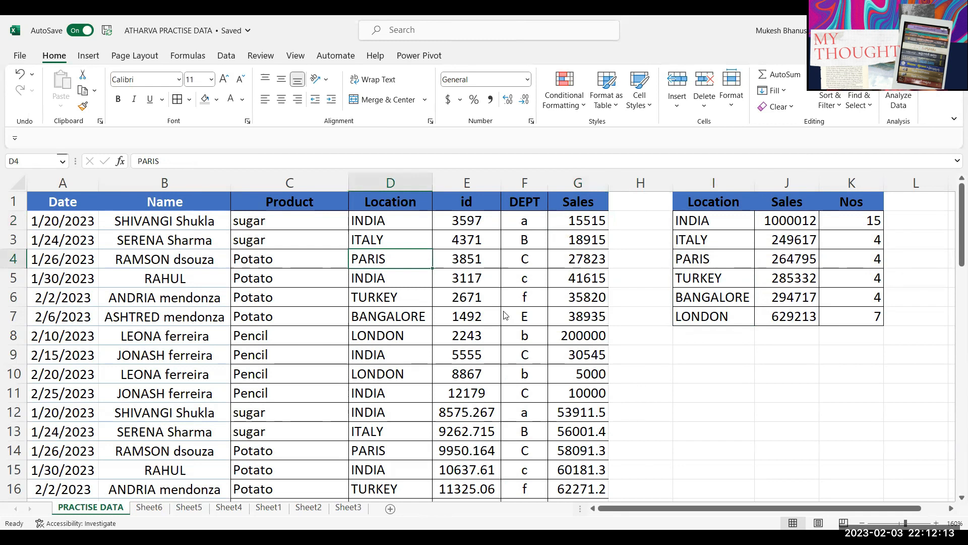
{"action": "left_click", "coordinate": [311, 326]}
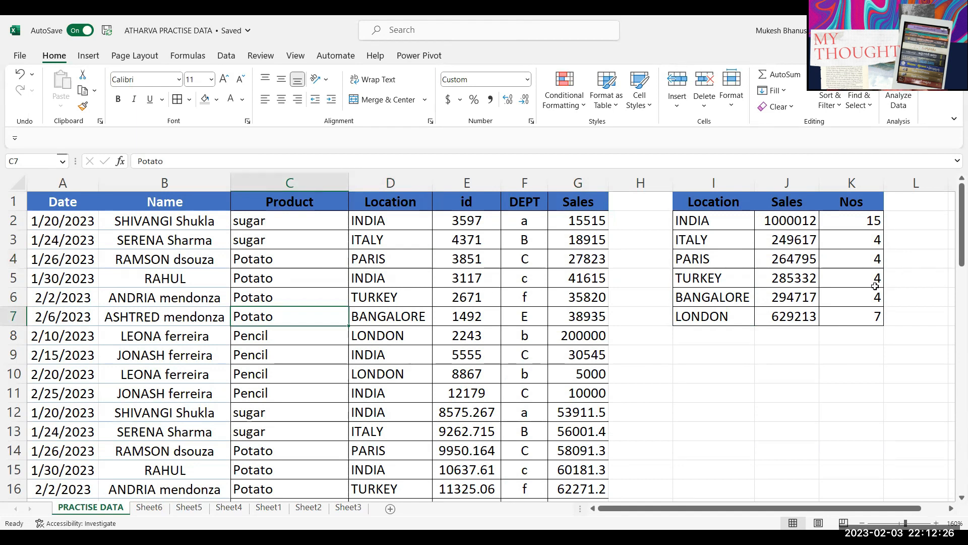
{"action": "left_click", "coordinate": [726, 316]}
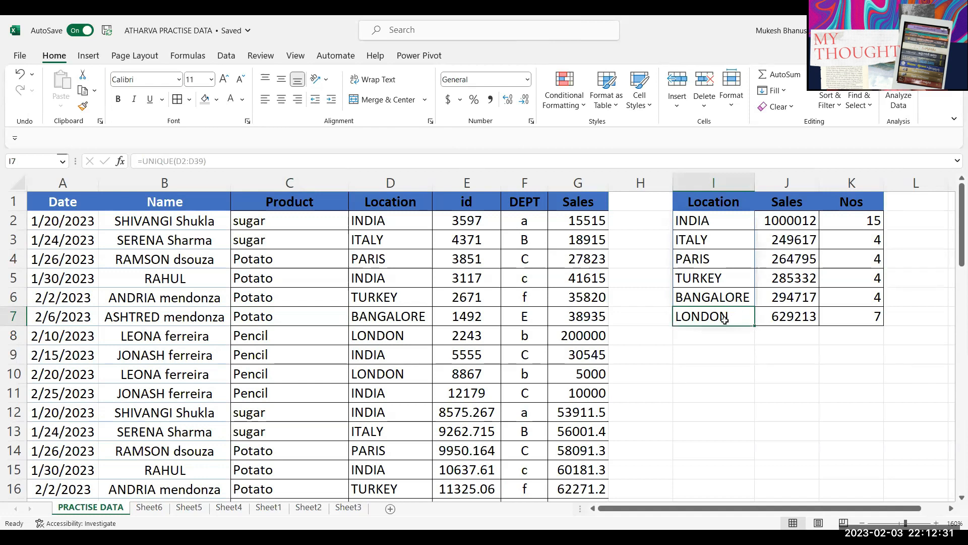
{"action": "left_click", "coordinate": [353, 298]}
Step: Enter Delhi as a test location in D40
{"action": "scroll", "coordinate": [353, 298], "scroll_direction": "down", "scroll_amount": 13}
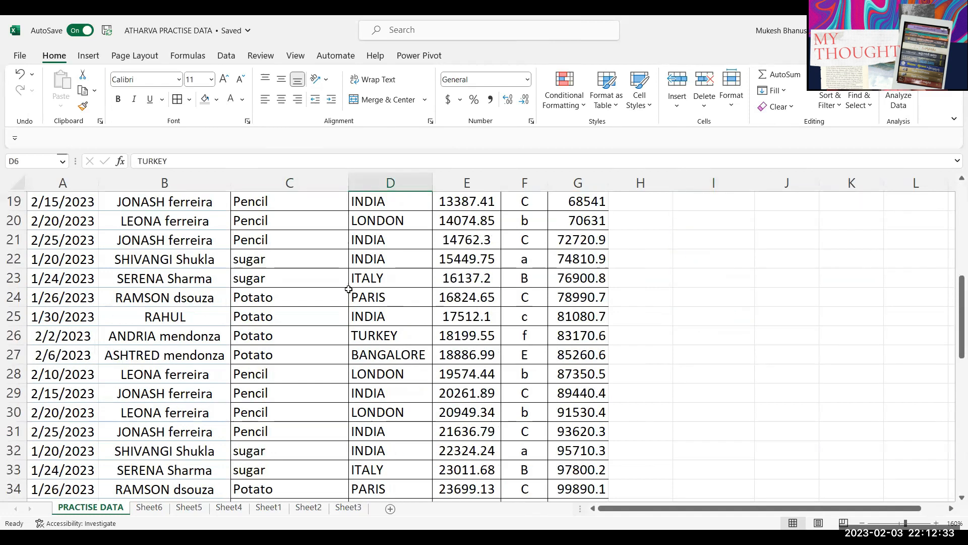
{"action": "scroll", "coordinate": [353, 285], "scroll_direction": "up", "scroll_amount": 3}
{"action": "left_click", "coordinate": [378, 371]}
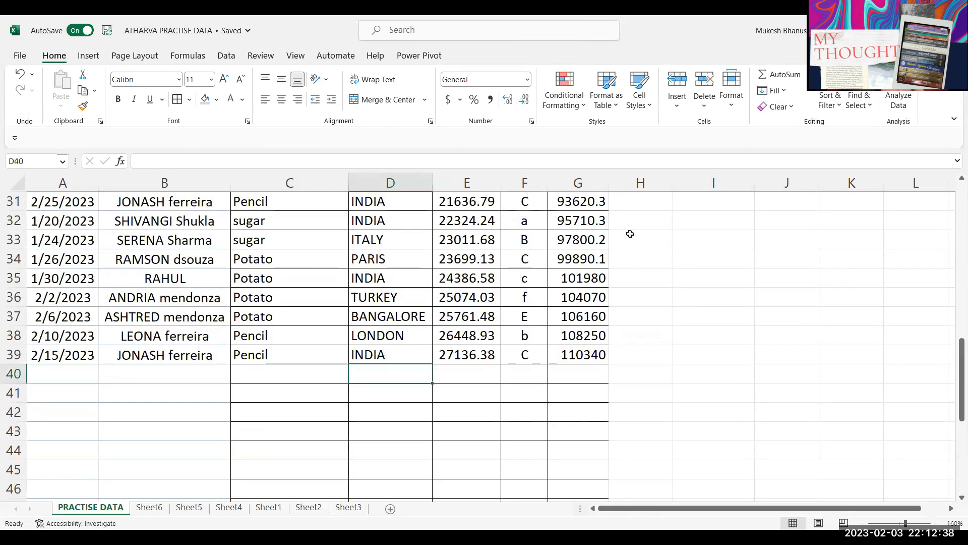
{"action": "type", "text": "Delhi"}
{"action": "key", "text": "Return"}
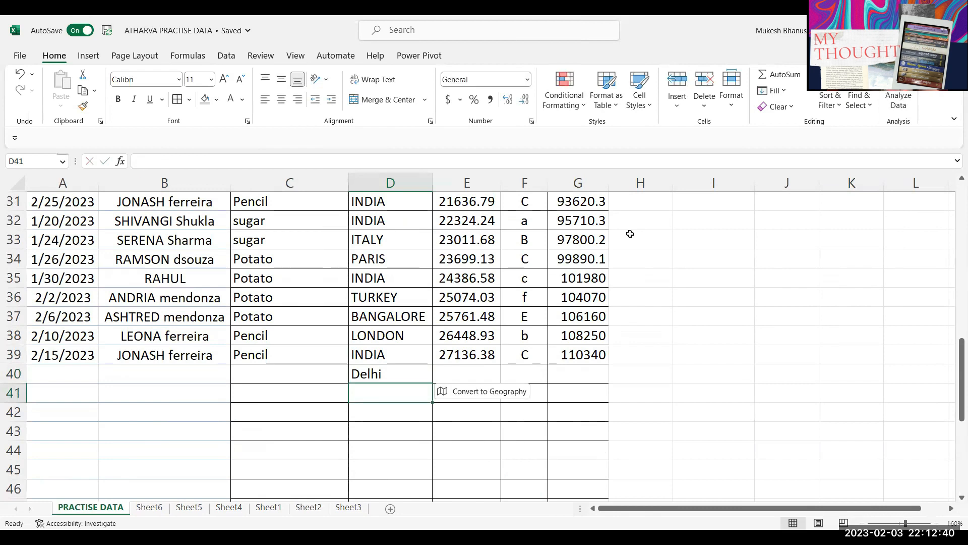
{"action": "scroll", "coordinate": [626, 226], "scroll_direction": "up", "scroll_amount": 1}
{"action": "left_click", "coordinate": [626, 225]}
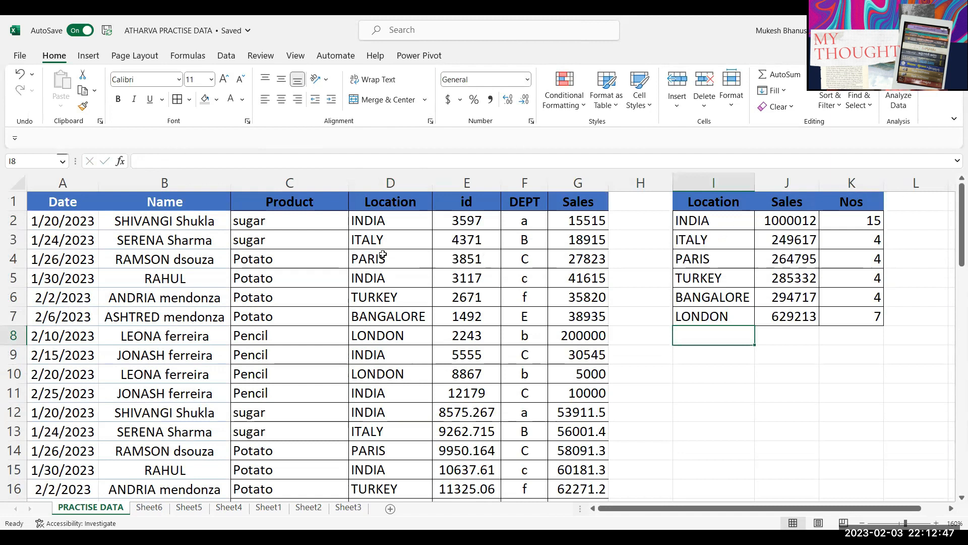
Step: Delete the Delhi test entry from D40
{"action": "left_click", "coordinate": [257, 240]}
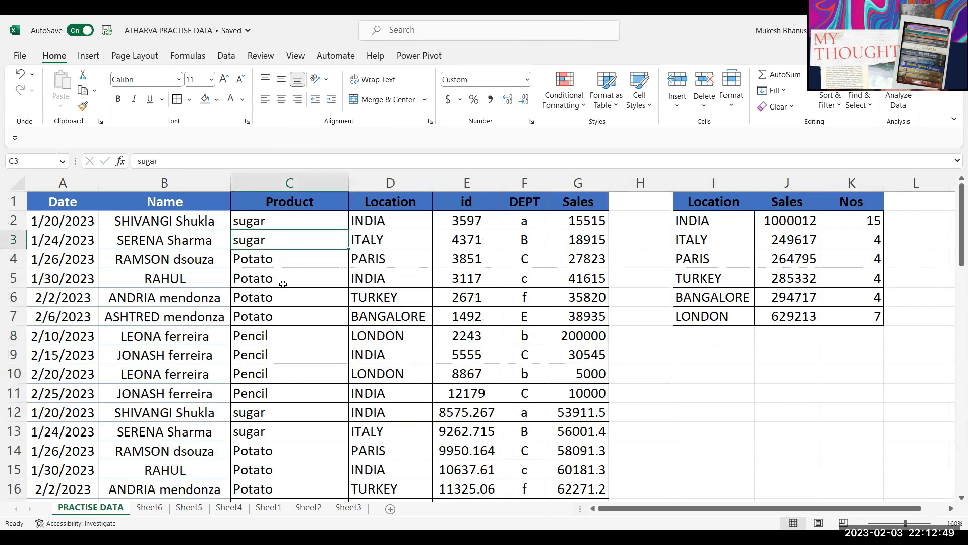
{"action": "scroll", "coordinate": [283, 284], "scroll_direction": "down", "scroll_amount": 10}
{"action": "left_click", "coordinate": [373, 373]}
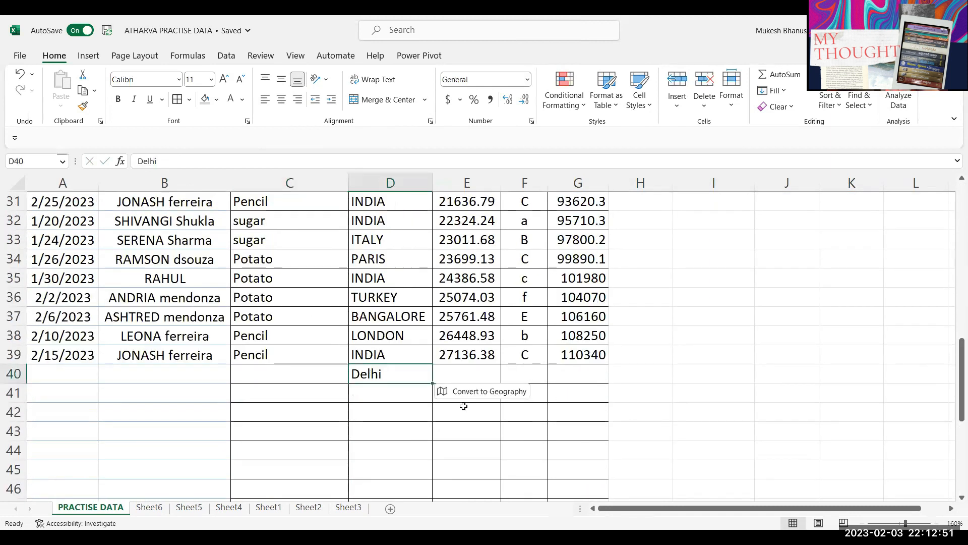
{"action": "key", "text": "Delete"}
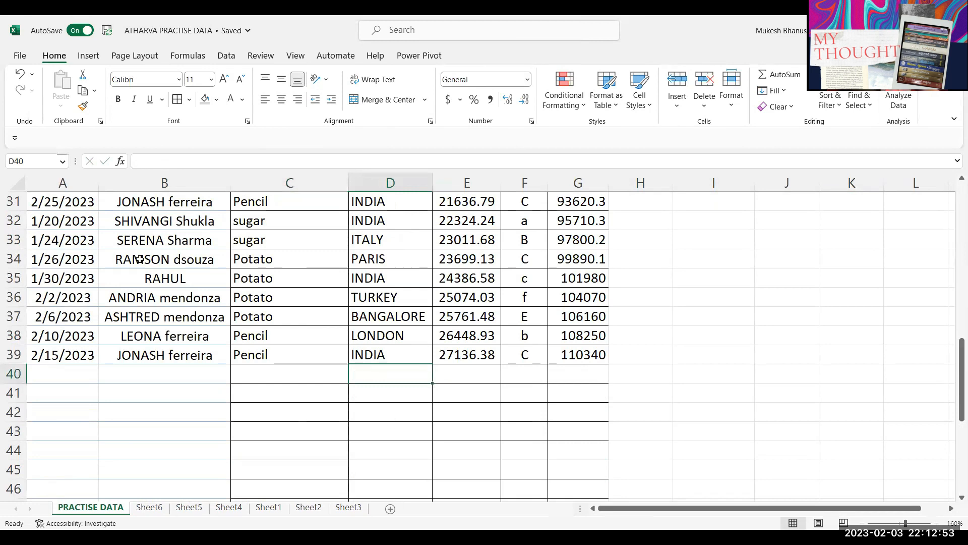
Step: Start formatting the sales data as a table with Ctrl+T
{"action": "scroll", "coordinate": [239, 265], "scroll_direction": "up", "scroll_amount": 10}
{"action": "left_click", "coordinate": [239, 258]}
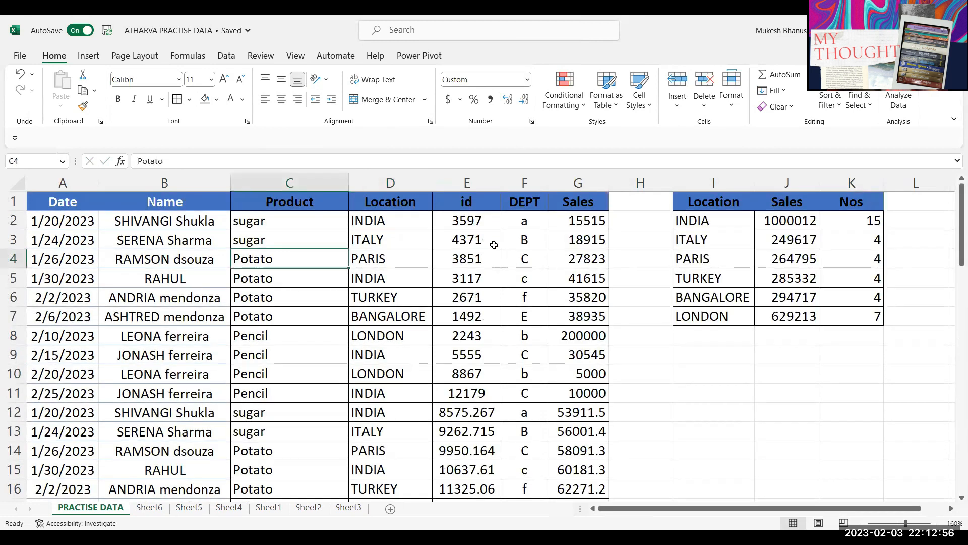
{"action": "key", "text": "ctrl+t"}
Step: Create the table from A1:G39 and clear the old location list in I2:I7
{"action": "left_click", "coordinate": [274, 411]}
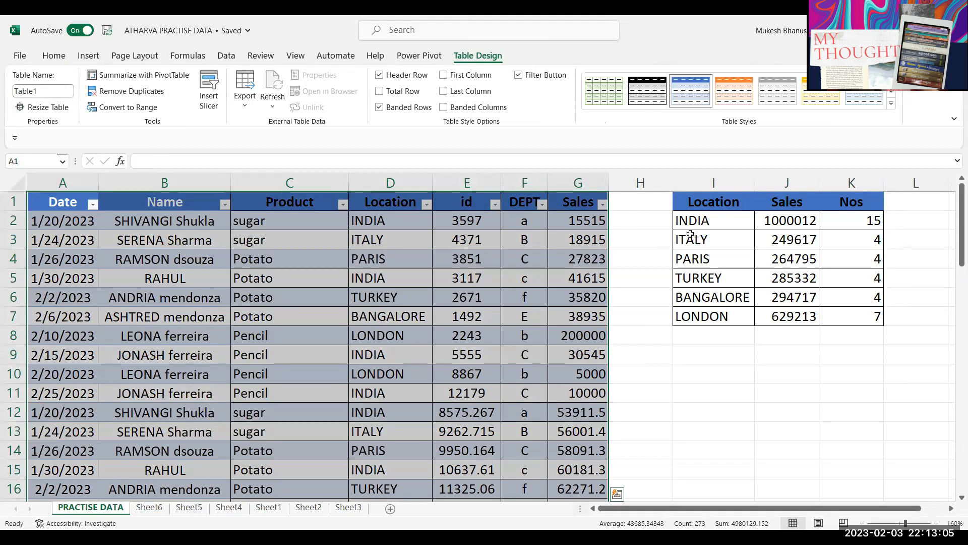
{"action": "left_click", "coordinate": [708, 221]}
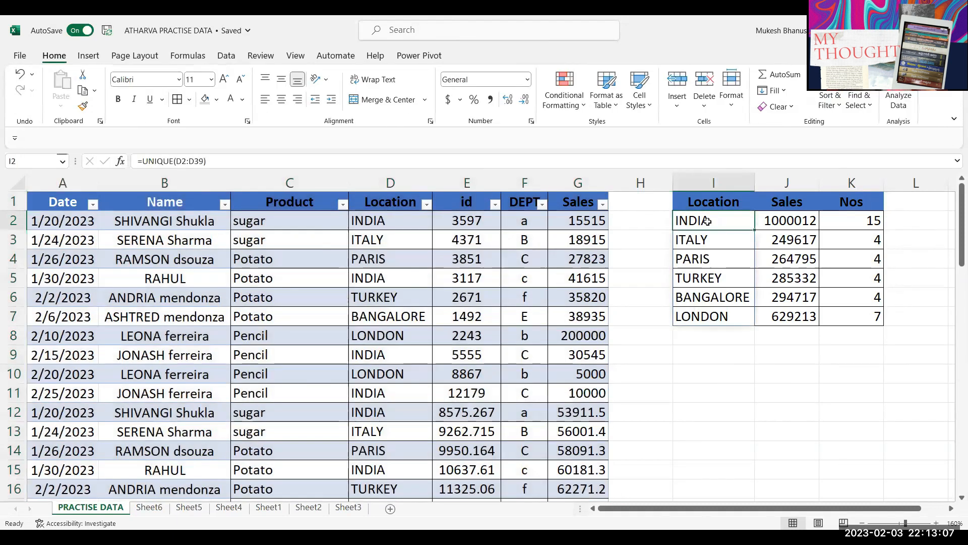
{"action": "key", "text": "ctrl+shift+Down"}
{"action": "key", "text": "ctrl+shift+Down"}
{"action": "key", "text": "ctrl+shift+Up"}
{"action": "key", "text": "Delete"}
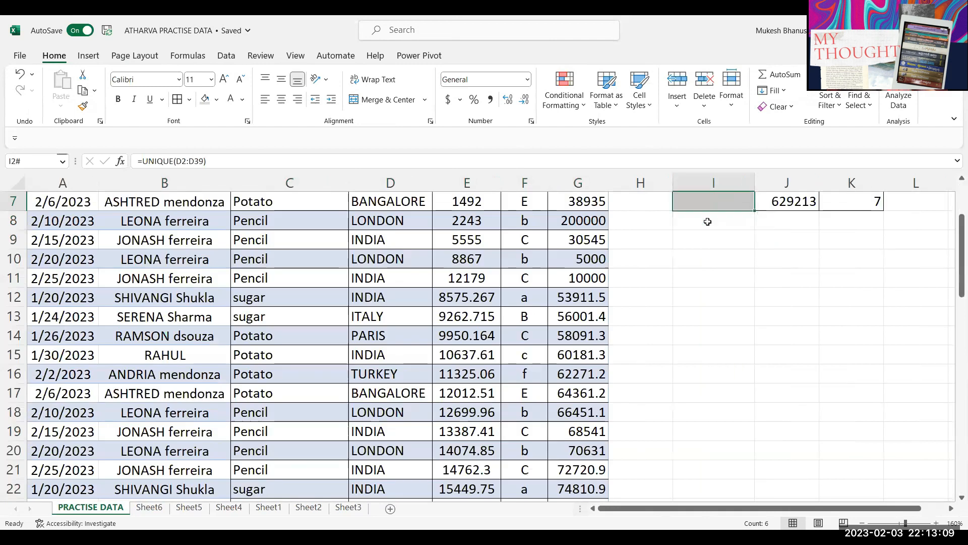
Step: Enter =UNIQUE(Table1[Location]) in I2 to restore the six locations
{"action": "scroll", "coordinate": [704, 218], "scroll_direction": "up", "scroll_amount": 2}
{"action": "left_click", "coordinate": [716, 221]}
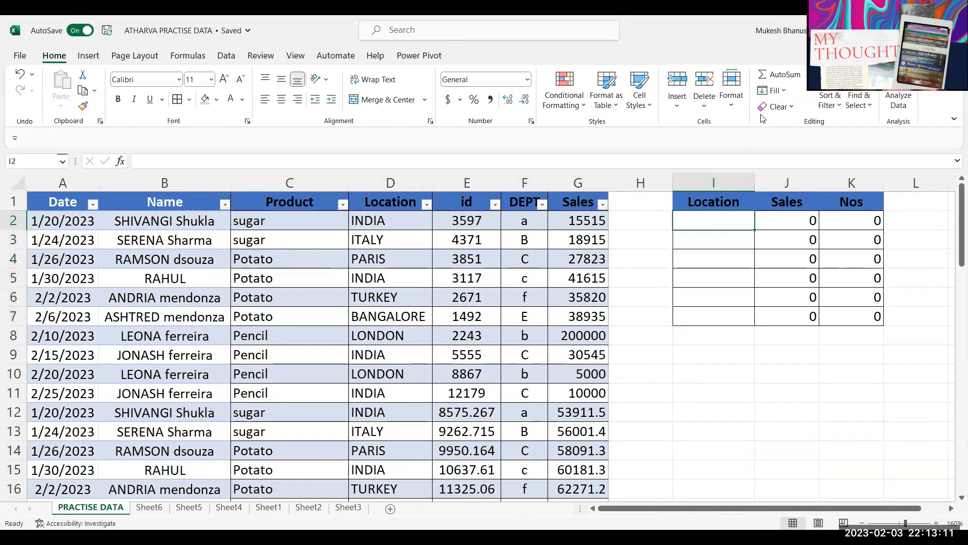
{"action": "type", "text": "="}
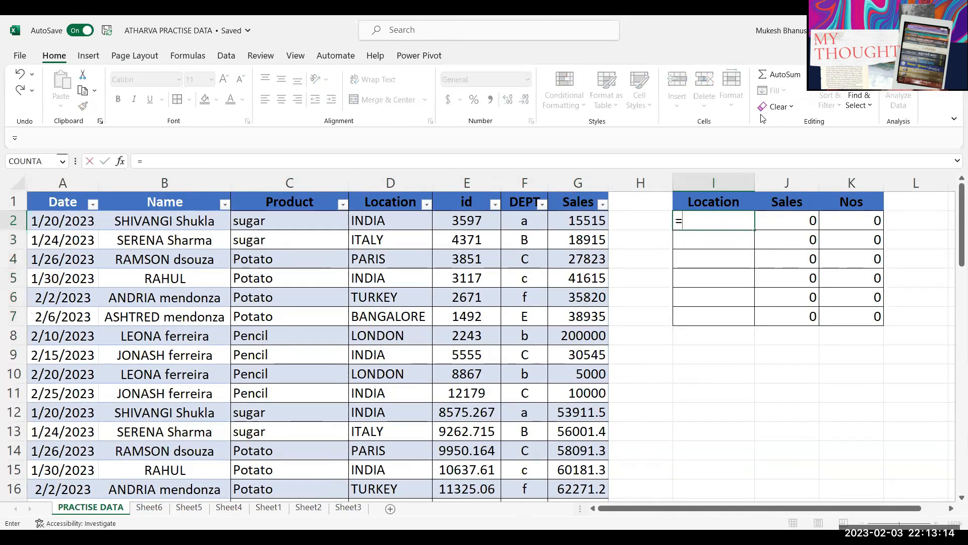
{"action": "type", "text": "UNIQUE("}
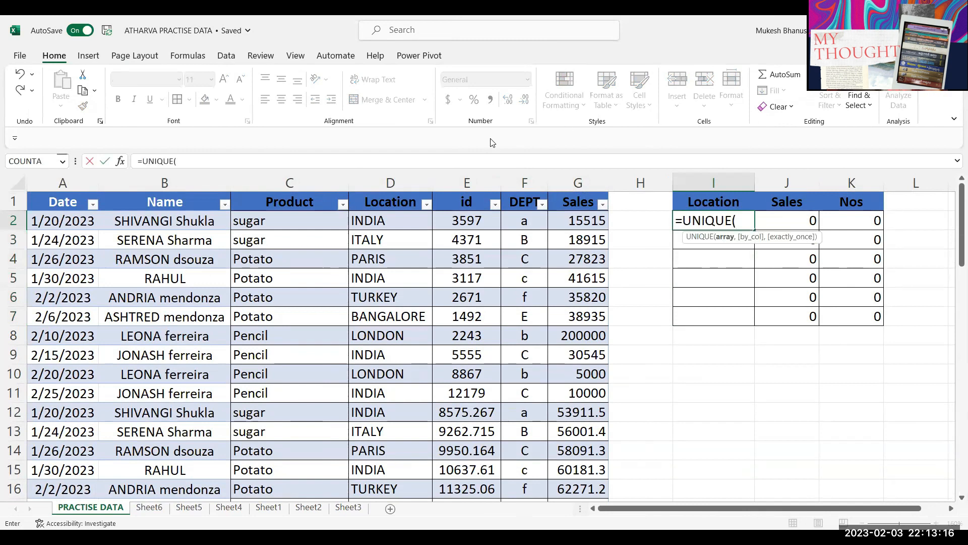
{"action": "left_click", "coordinate": [389, 192]}
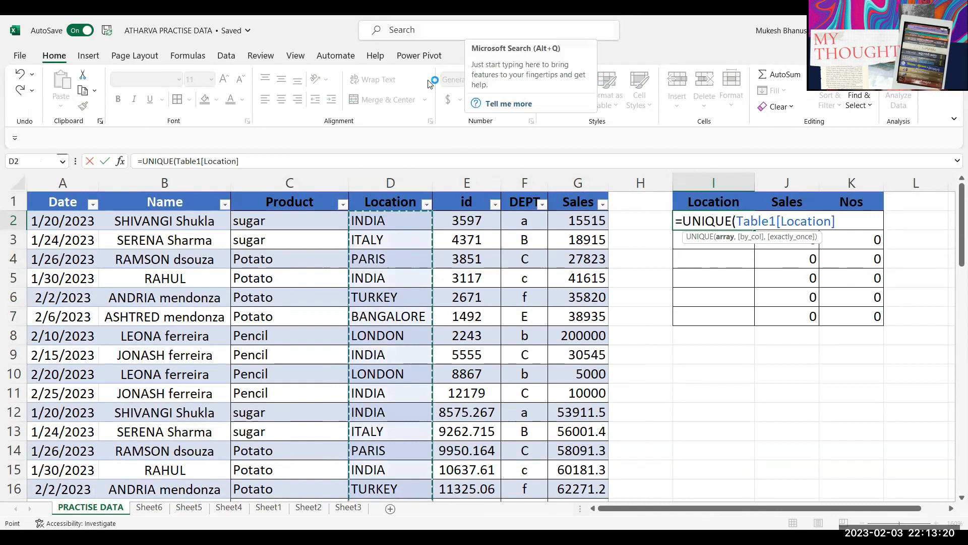
{"action": "type", "text": ")"}
{"action": "key", "text": "Return"}
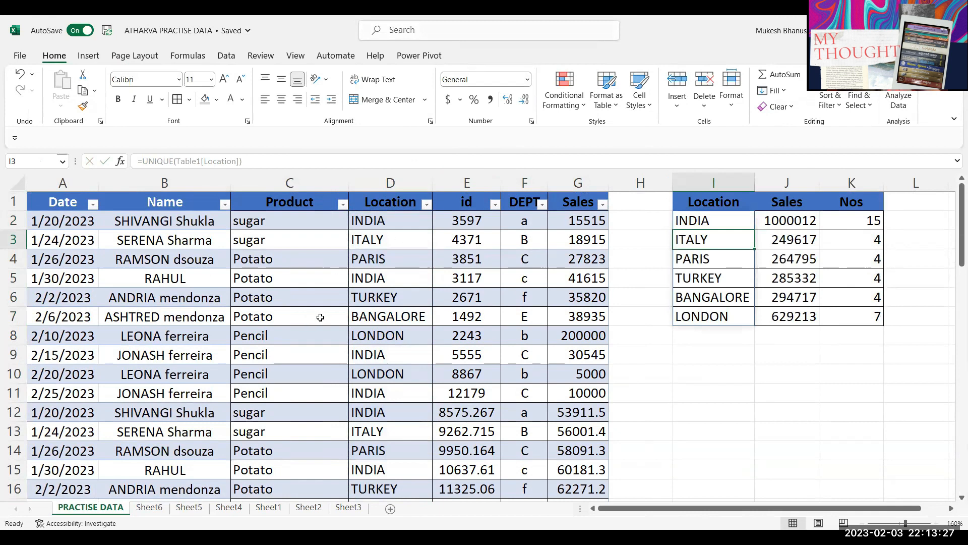
Step: Extend the table into row 40 and set its location to Delhi
{"action": "scroll", "coordinate": [326, 250], "scroll_direction": "down", "scroll_amount": 6}
{"action": "scroll", "coordinate": [326, 250], "scroll_direction": "down", "scroll_amount": 6}
{"action": "scroll", "coordinate": [325, 250], "scroll_direction": "up", "scroll_amount": 4}
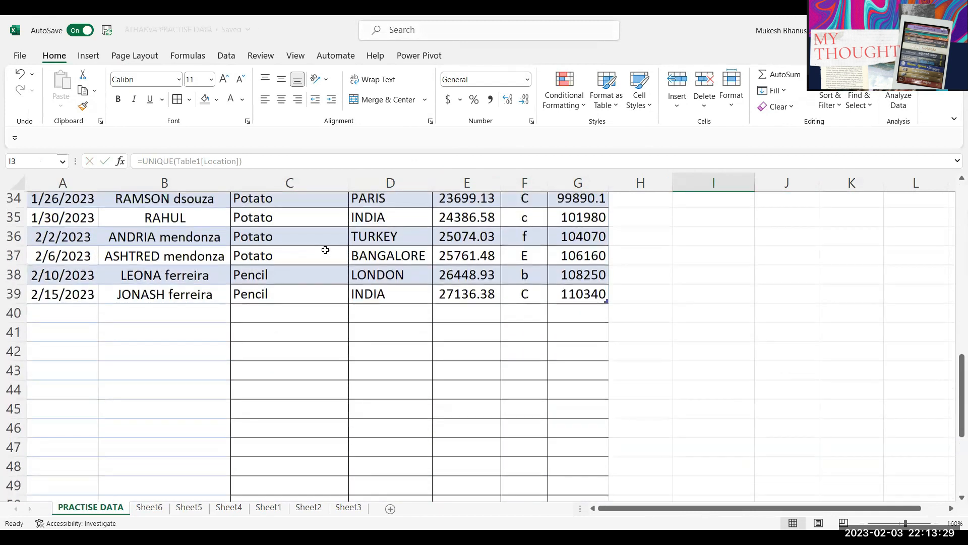
{"action": "scroll", "coordinate": [324, 249], "scroll_direction": "up", "scroll_amount": 8}
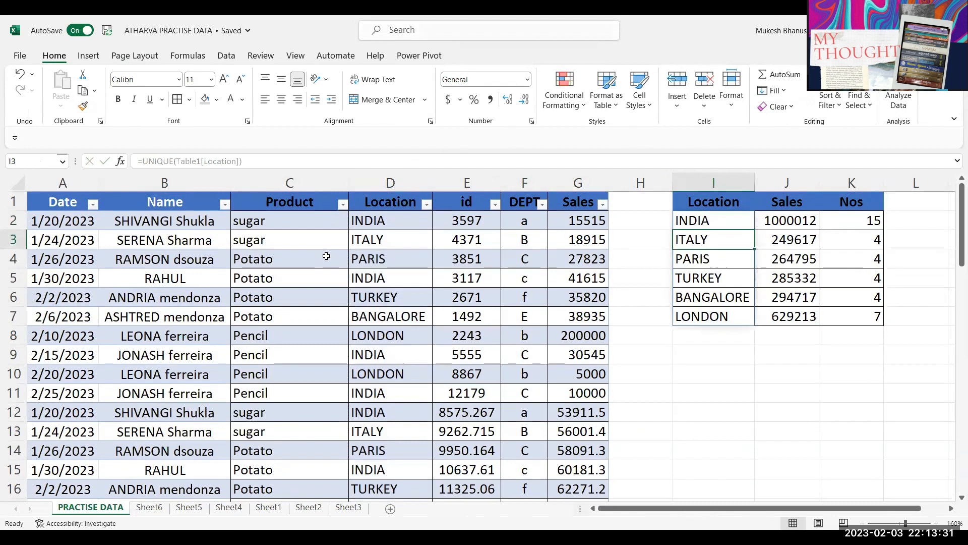
{"action": "scroll", "coordinate": [326, 255], "scroll_direction": "down", "scroll_amount": 9}
{"action": "scroll", "coordinate": [326, 257], "scroll_direction": "down", "scroll_amount": 2}
{"action": "left_click", "coordinate": [378, 323]}
{"action": "left_click_drag", "start_coordinate": [55, 300], "coordinate": [392, 334]}
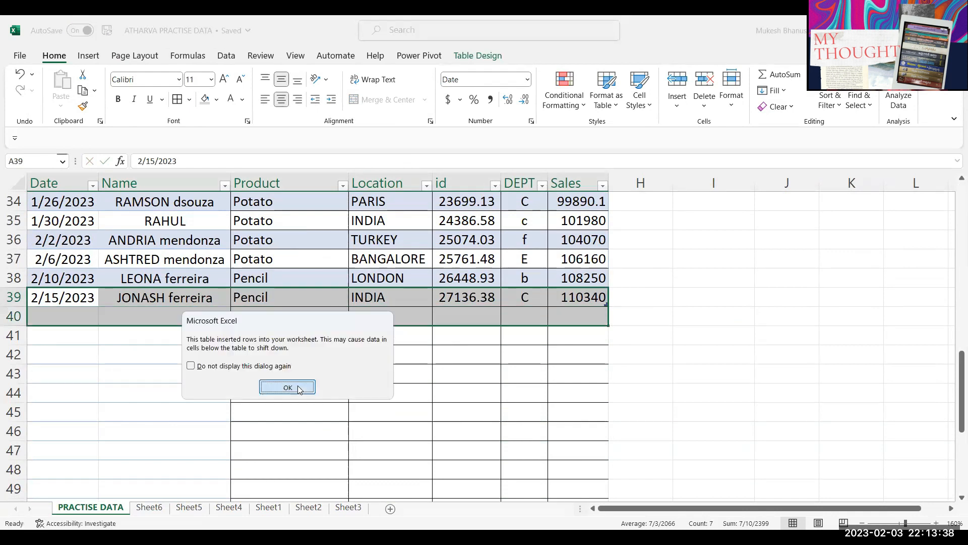
{"action": "key", "text": "Return"}
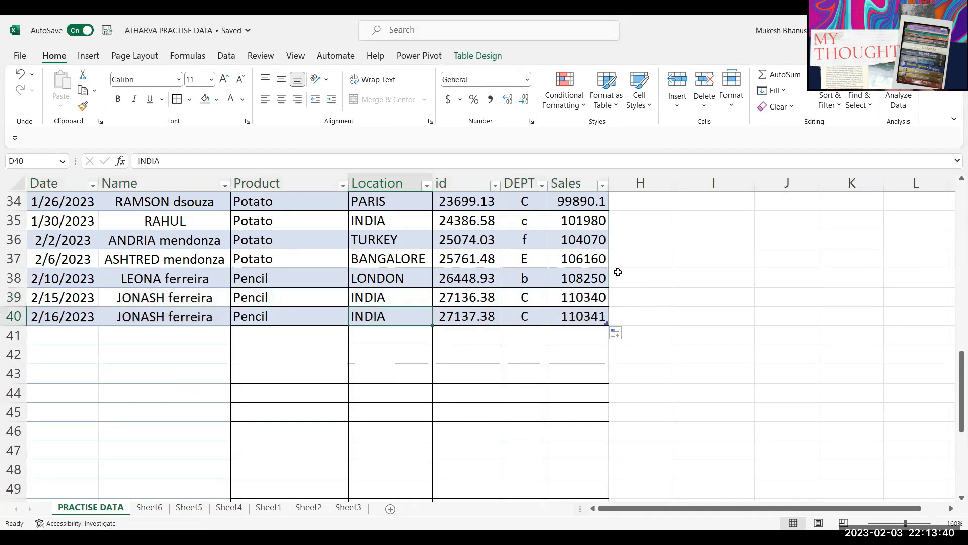
{"action": "type", "text": "Delhi"}
{"action": "key", "text": "Return"}
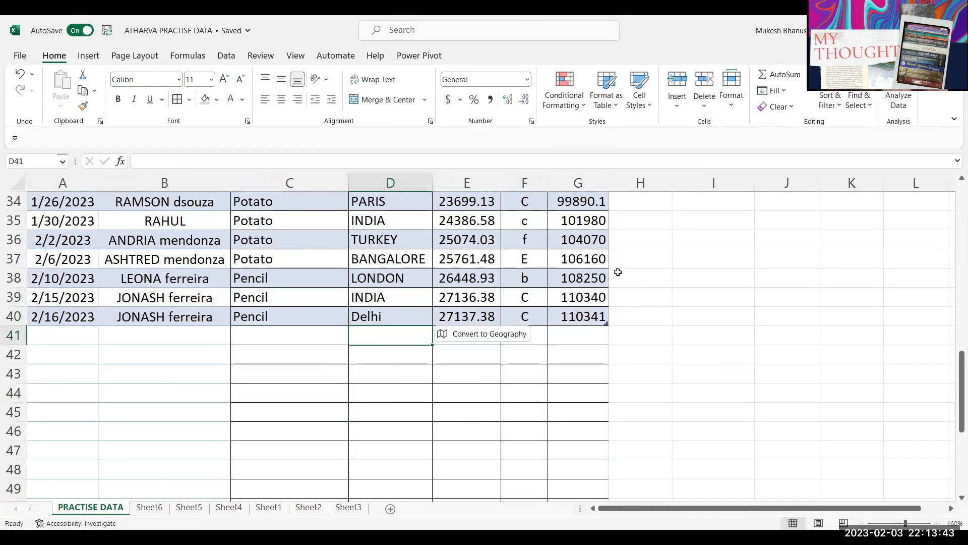
Step: Check that Delhi now appears at I8 in the Location list
{"action": "scroll", "coordinate": [618, 273], "scroll_direction": "up", "scroll_amount": 11}
{"action": "left_click", "coordinate": [713, 336]}
{"action": "left_click", "coordinate": [713, 348]}
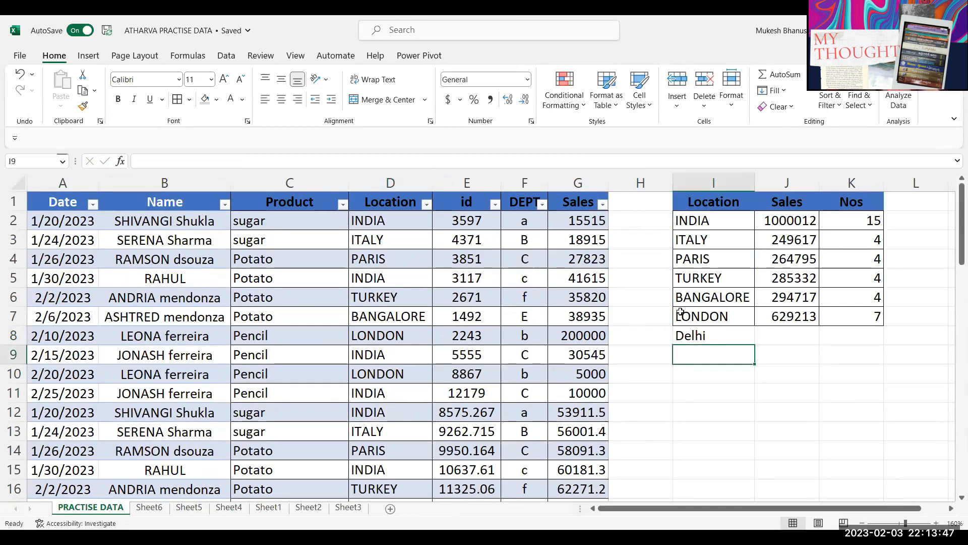
{"action": "left_click", "coordinate": [367, 302]}
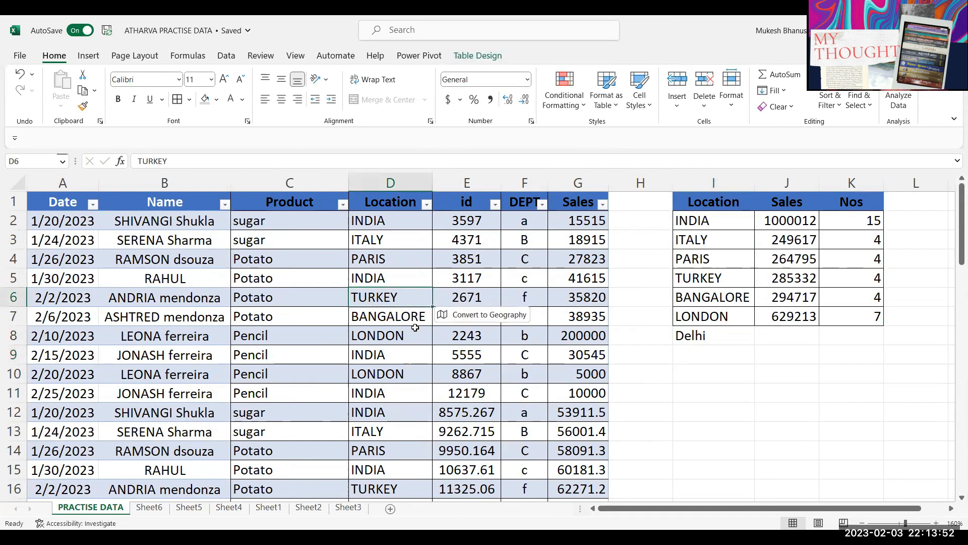
{"action": "left_click", "coordinate": [388, 265]}
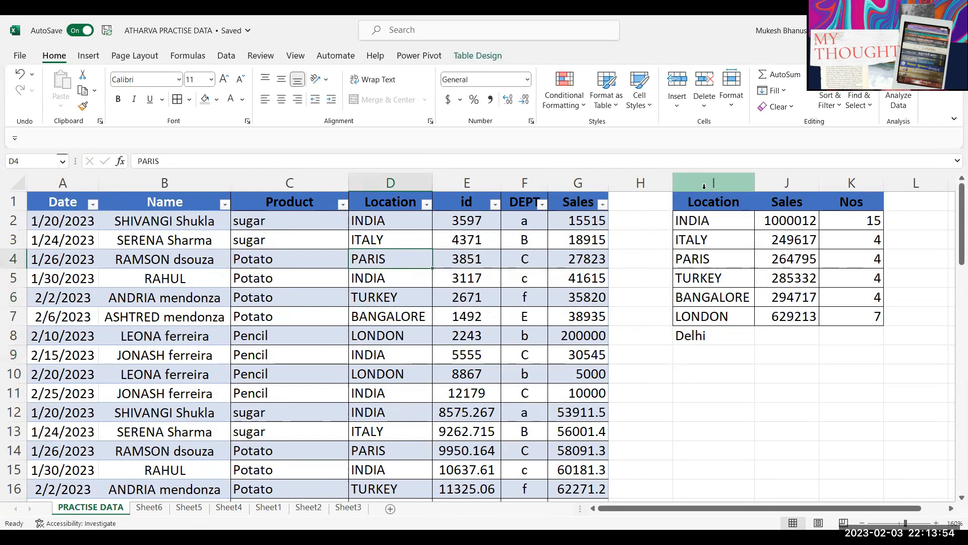
{"action": "left_click", "coordinate": [399, 281]}
Step: Insert a PivotTable from Table1 on a New Worksheet and begin renaming that sheet
{"action": "left_click", "coordinate": [88, 56]}
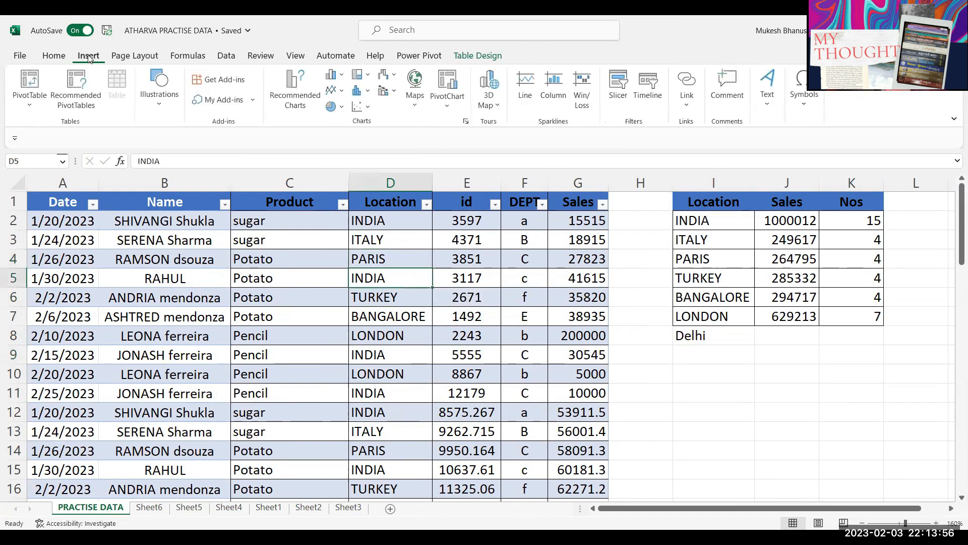
{"action": "left_click", "coordinate": [29, 107]}
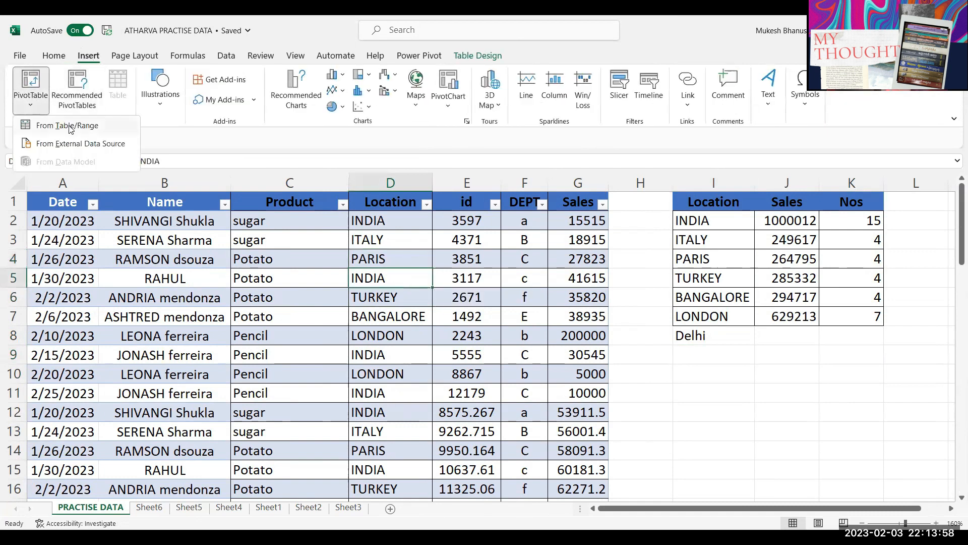
{"action": "left_click", "coordinate": [35, 115]}
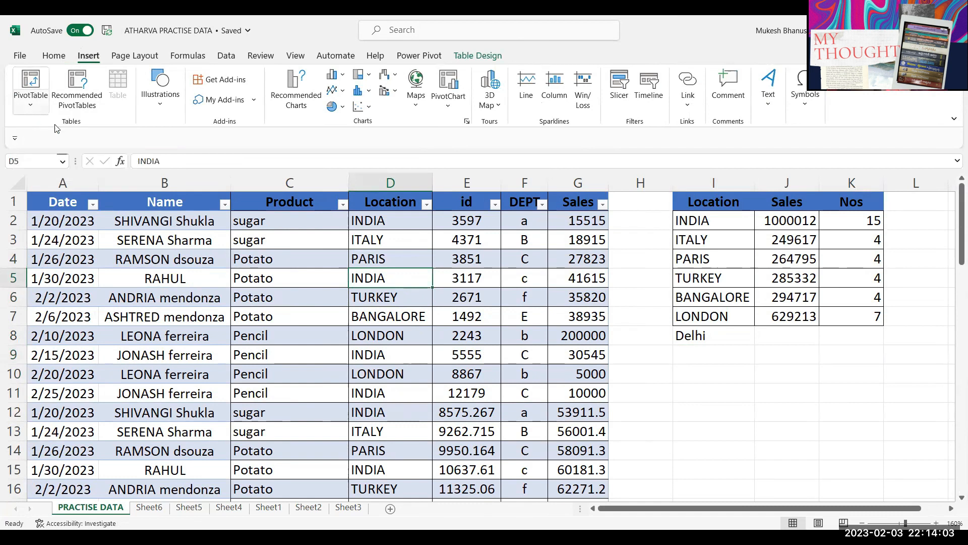
{"action": "left_click", "coordinate": [30, 104]}
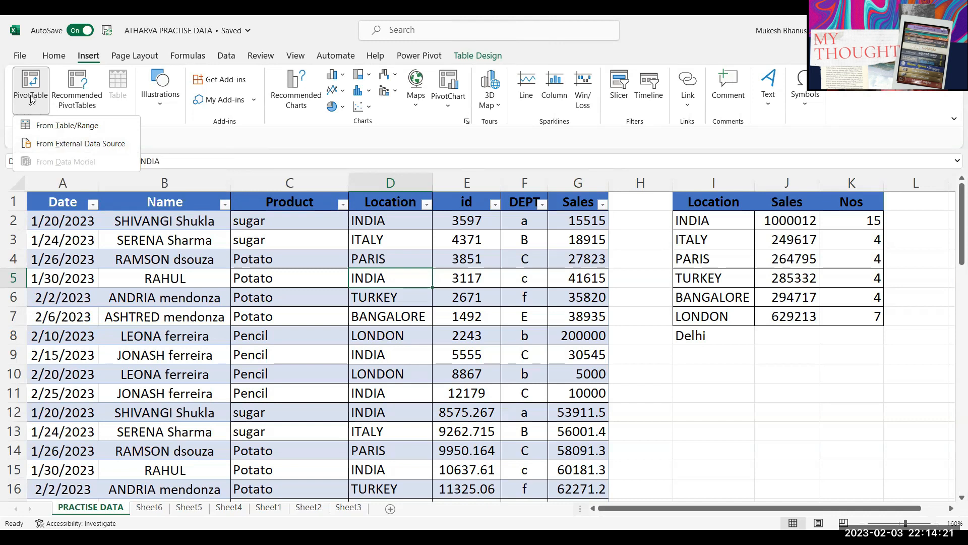
{"action": "left_click", "coordinate": [71, 126]}
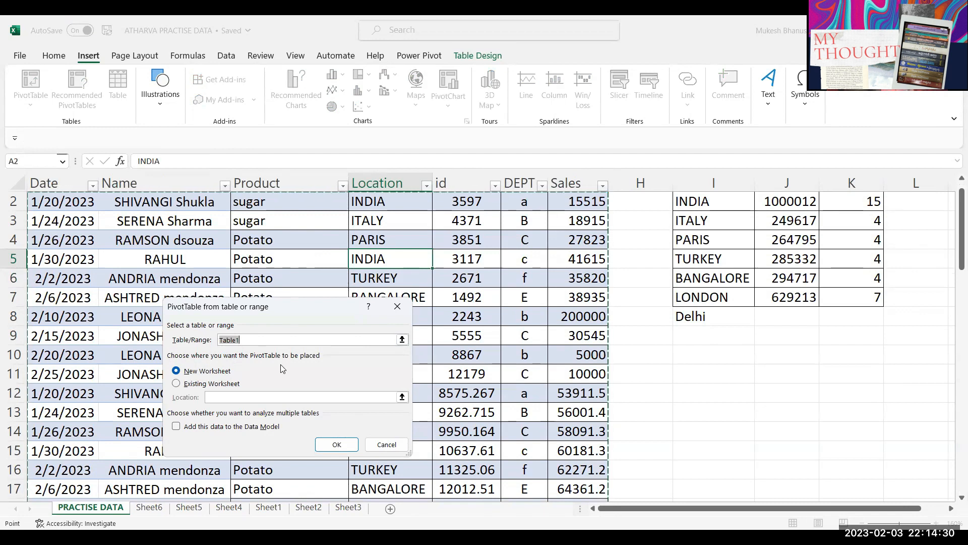
{"action": "left_click_drag", "start_coordinate": [281, 313], "coordinate": [442, 166]}
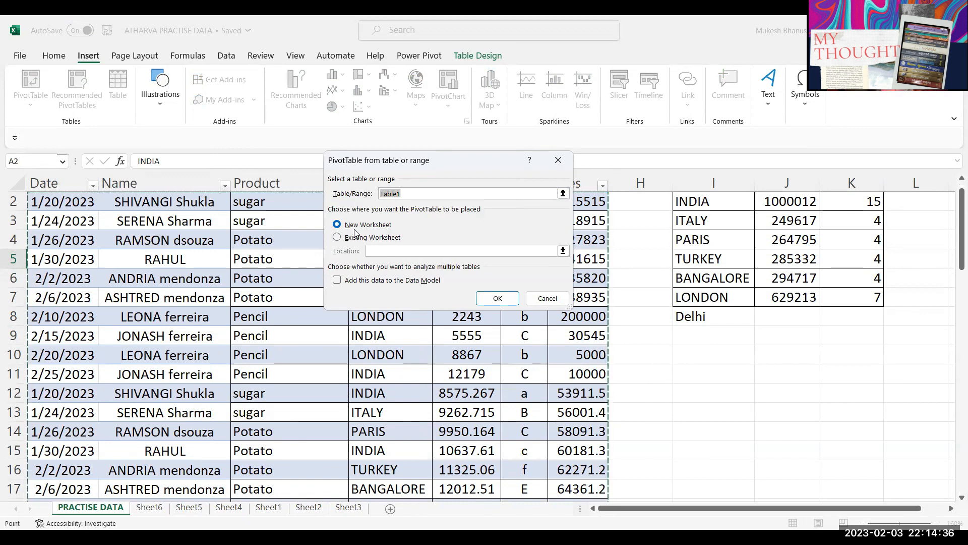
{"action": "left_click", "coordinate": [497, 299]}
{"action": "double_click", "coordinate": [74, 510]}
Step: Rename the sheet to Report and stack the field list sections vertically
{"action": "type", "text": "Report"}
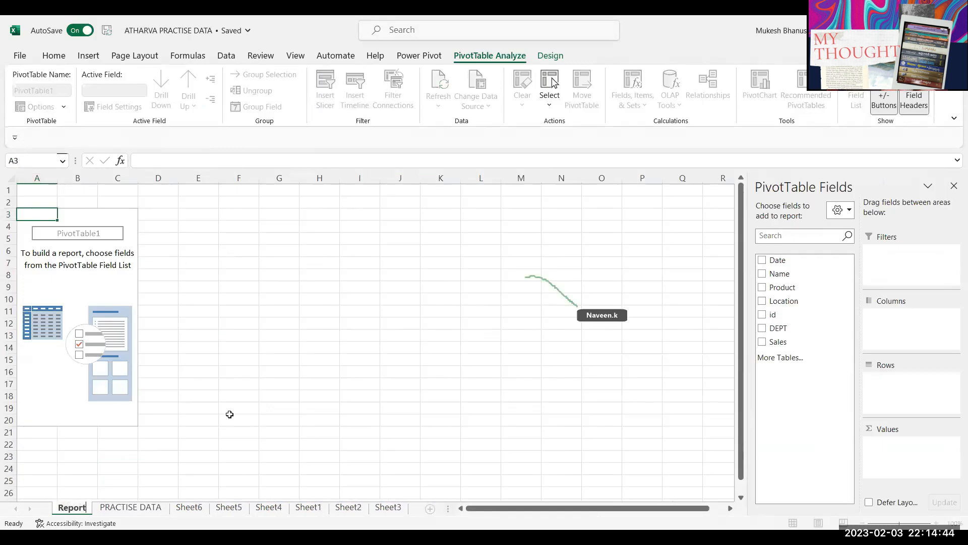
{"action": "key", "text": "Return"}
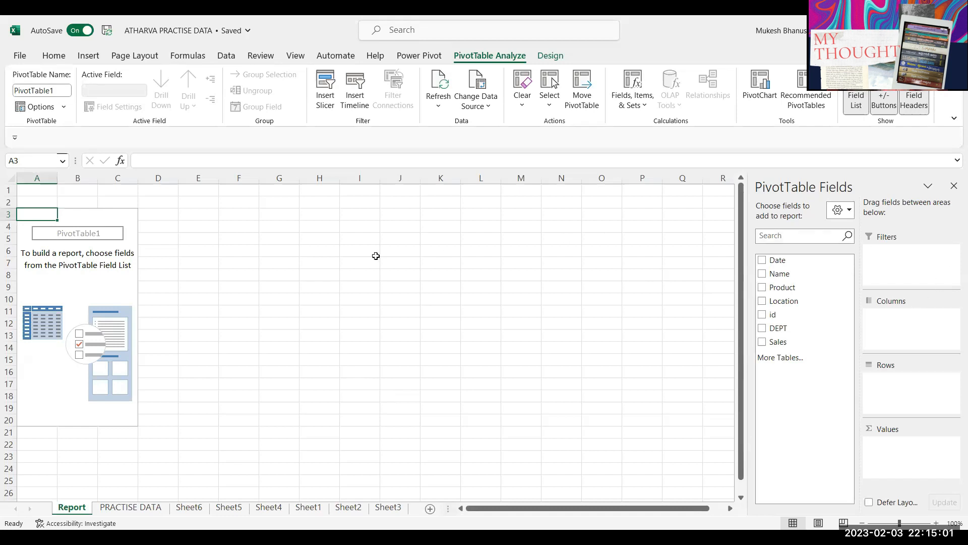
{"action": "left_click", "coordinate": [117, 275]}
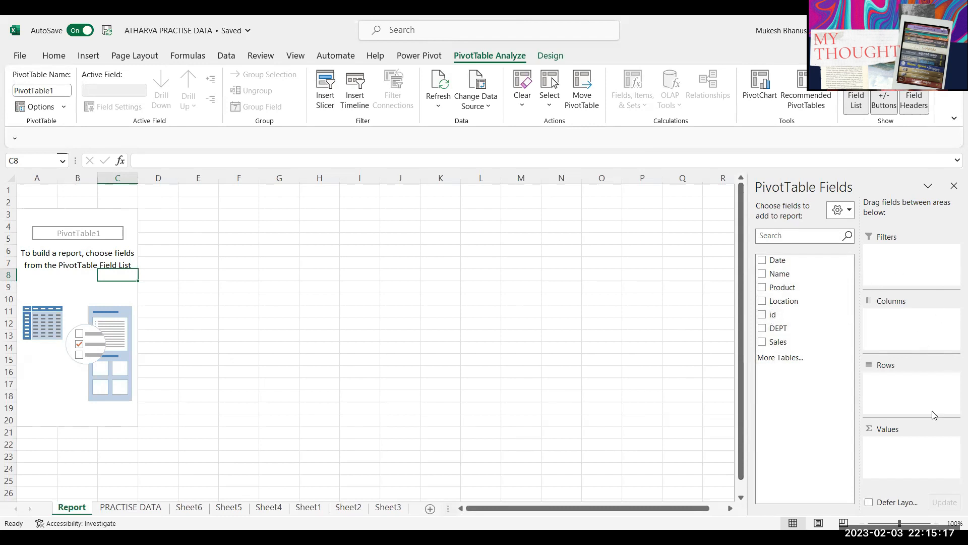
{"action": "left_click", "coordinate": [921, 264]}
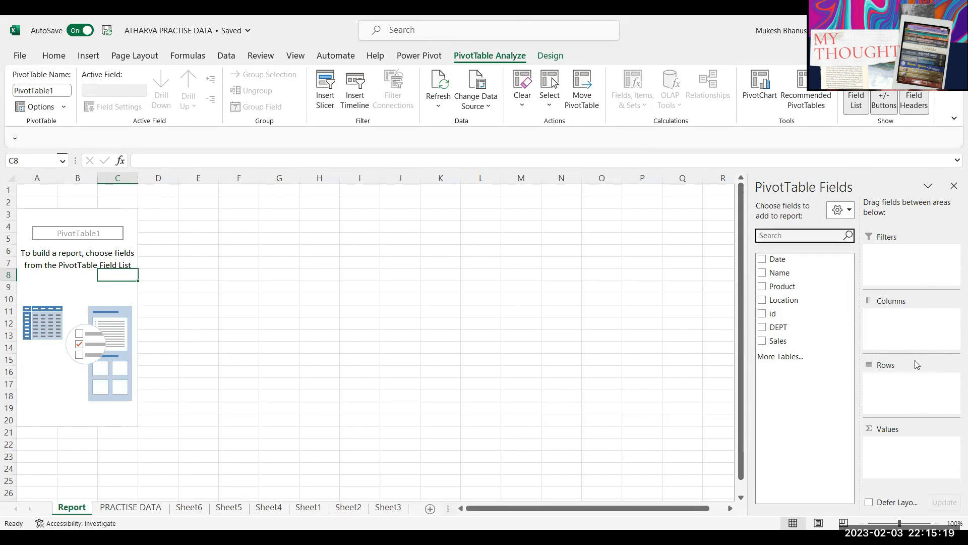
{"action": "left_click", "coordinate": [839, 210]}
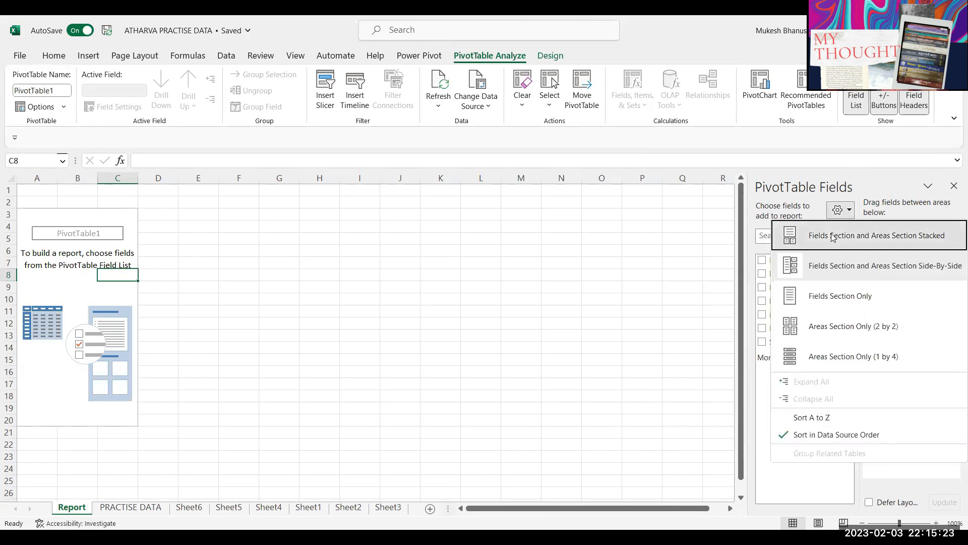
{"action": "left_click", "coordinate": [787, 235]}
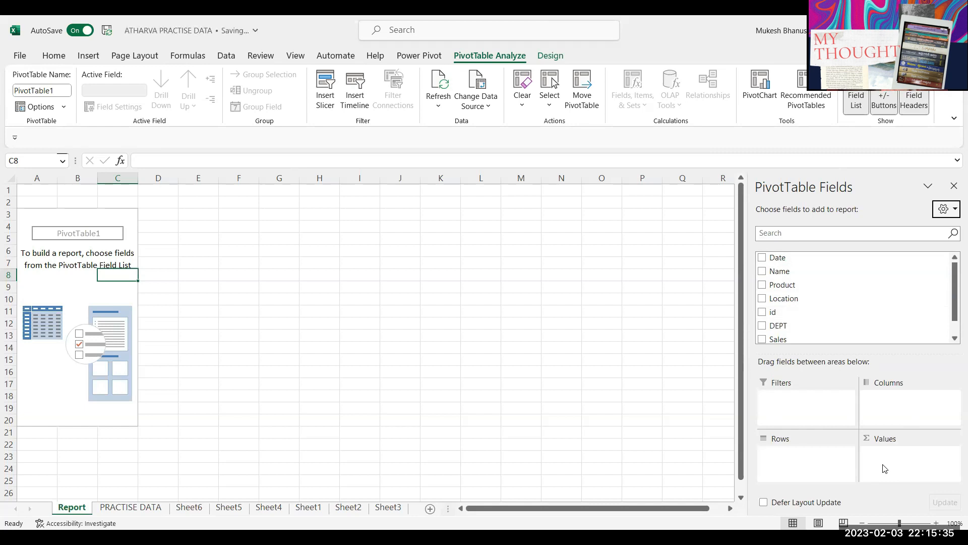
Step: Set Location as the pivot rows and Sum of Sales as the values
{"action": "left_click_drag", "start_coordinate": [783, 298], "coordinate": [800, 463]}
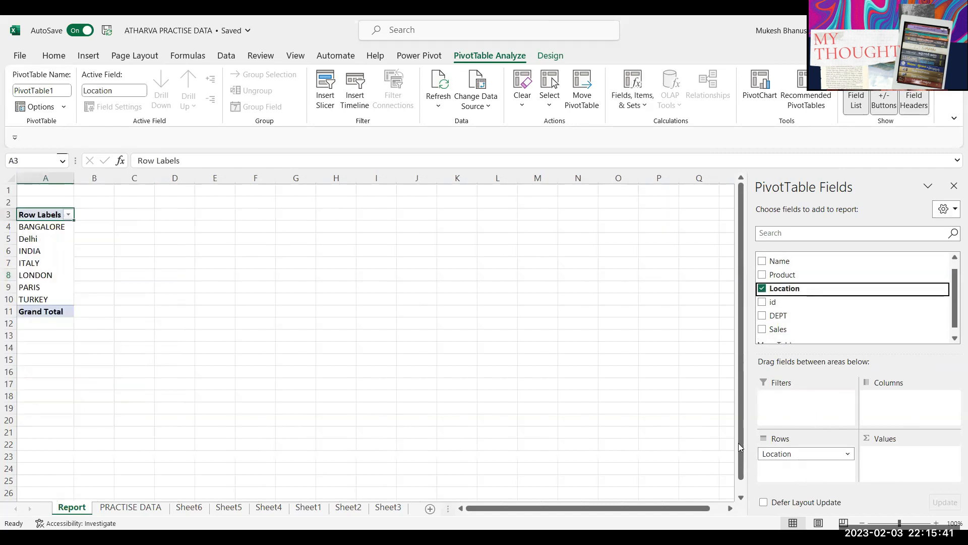
{"action": "scroll", "coordinate": [71, 264], "scroll_direction": "up", "scroll_amount": 3}
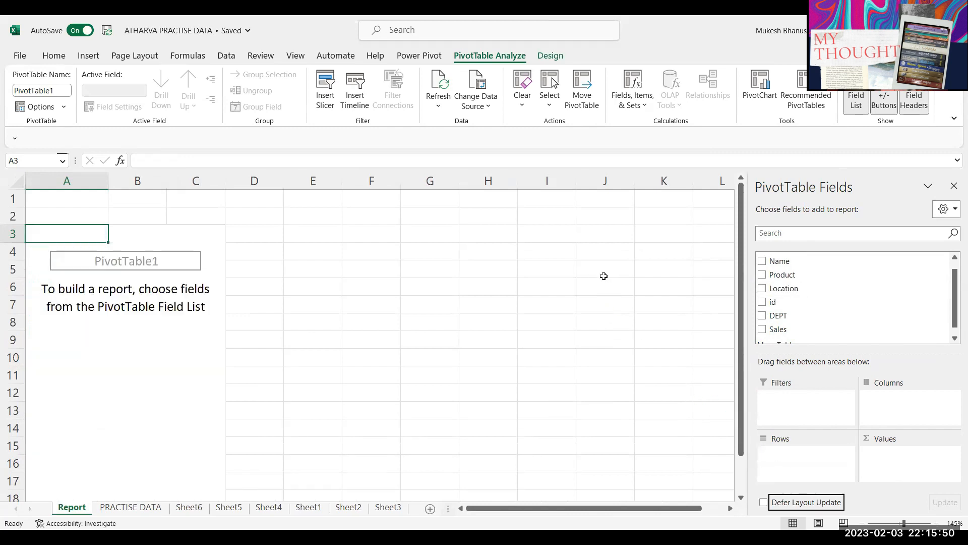
{"action": "left_click_drag", "start_coordinate": [779, 318], "coordinate": [813, 474]}
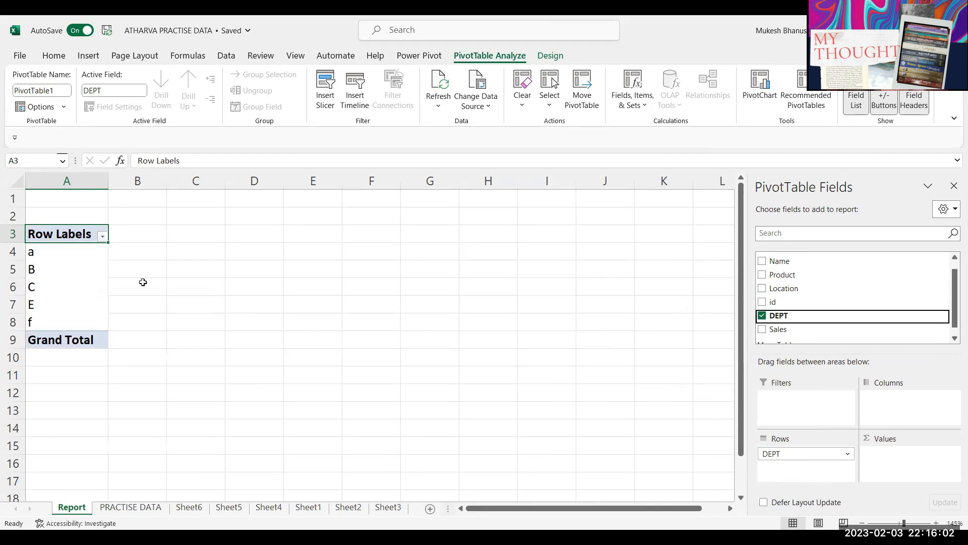
{"action": "left_click_drag", "start_coordinate": [776, 453], "coordinate": [598, 284]}
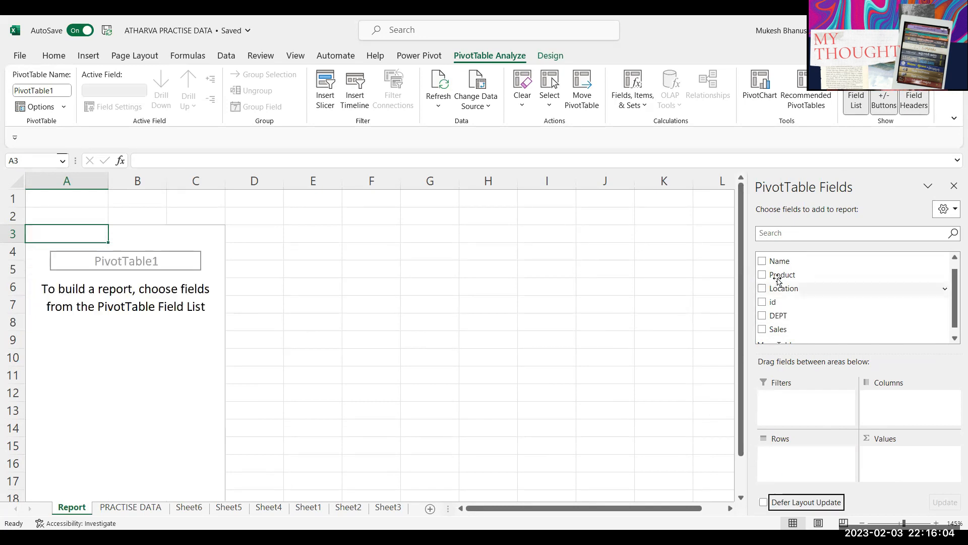
{"action": "left_click_drag", "start_coordinate": [796, 469], "coordinate": [796, 469]}
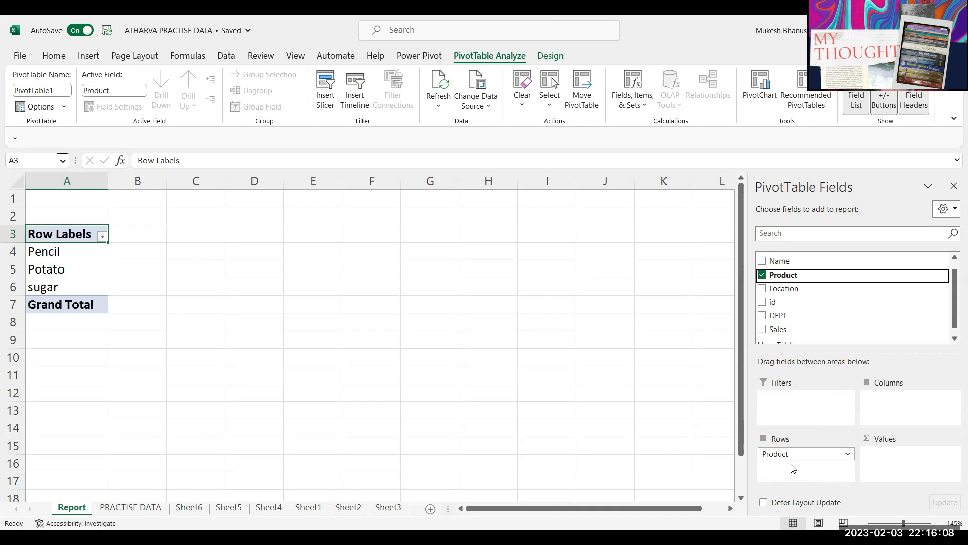
{"action": "left_click_drag", "start_coordinate": [792, 458], "coordinate": [664, 316]}
{"action": "left_click_drag", "start_coordinate": [772, 294], "coordinate": [796, 476]}
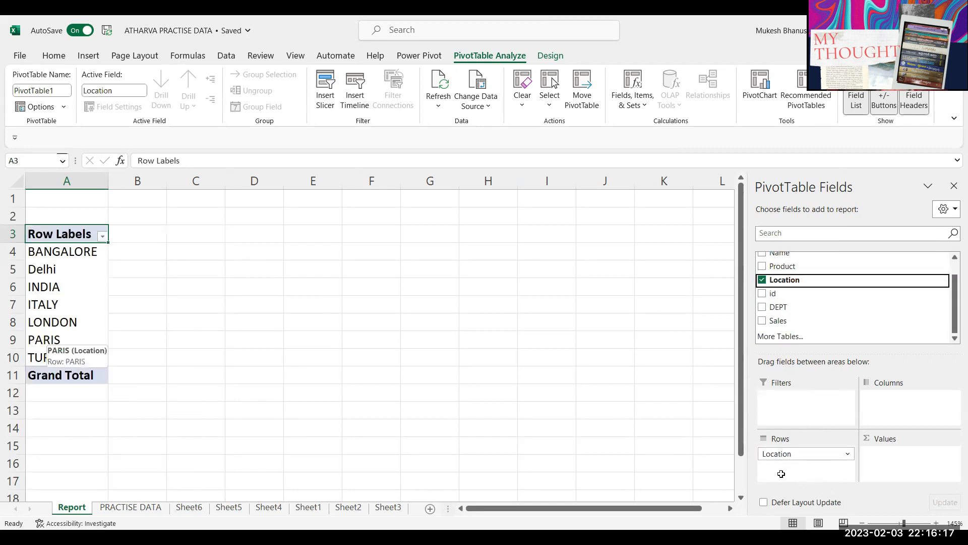
{"action": "left_click_drag", "start_coordinate": [778, 320], "coordinate": [787, 469]}
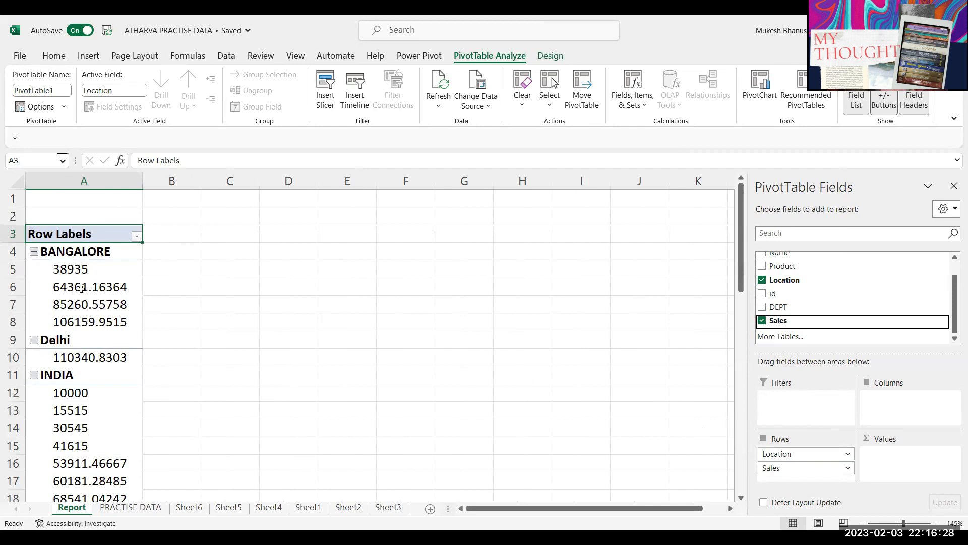
{"action": "mouse_move", "coordinate": [83, 327]}
{"action": "left_click_drag", "start_coordinate": [777, 467], "coordinate": [903, 462]}
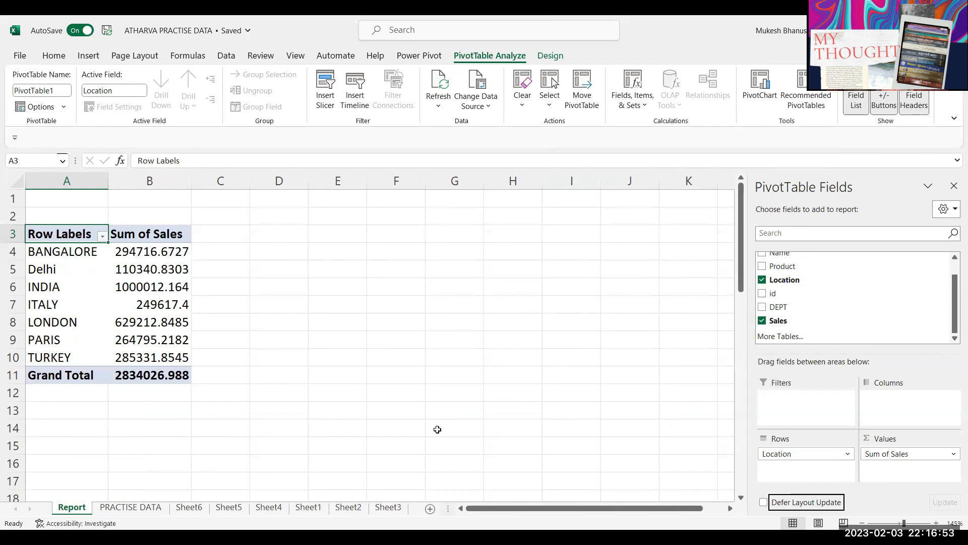
{"action": "left_click", "coordinate": [918, 456]}
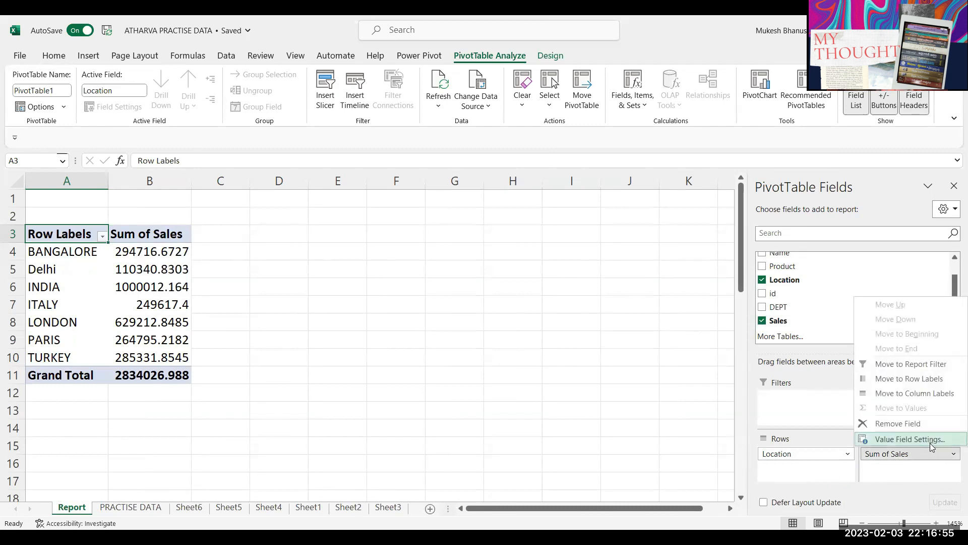
{"action": "left_click", "coordinate": [930, 443]}
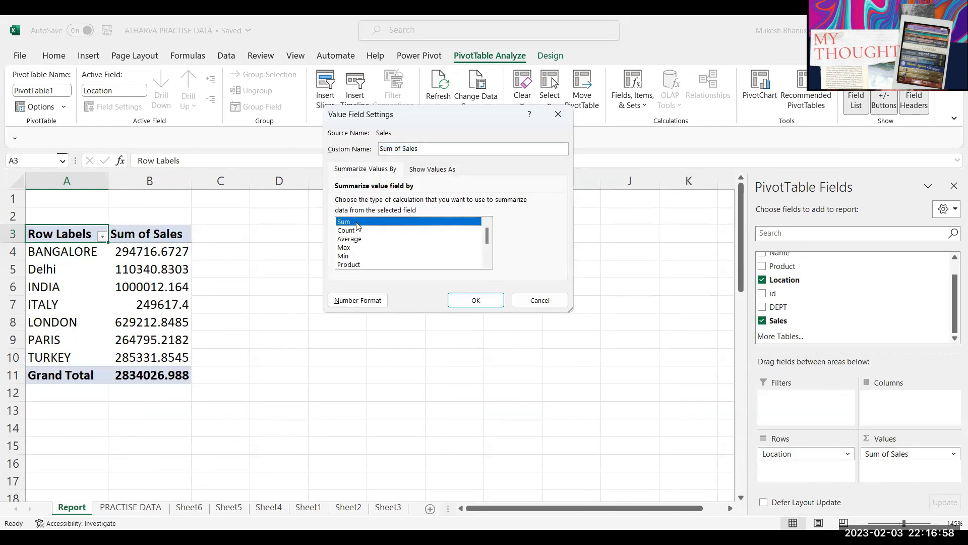
{"action": "left_click", "coordinate": [352, 230]}
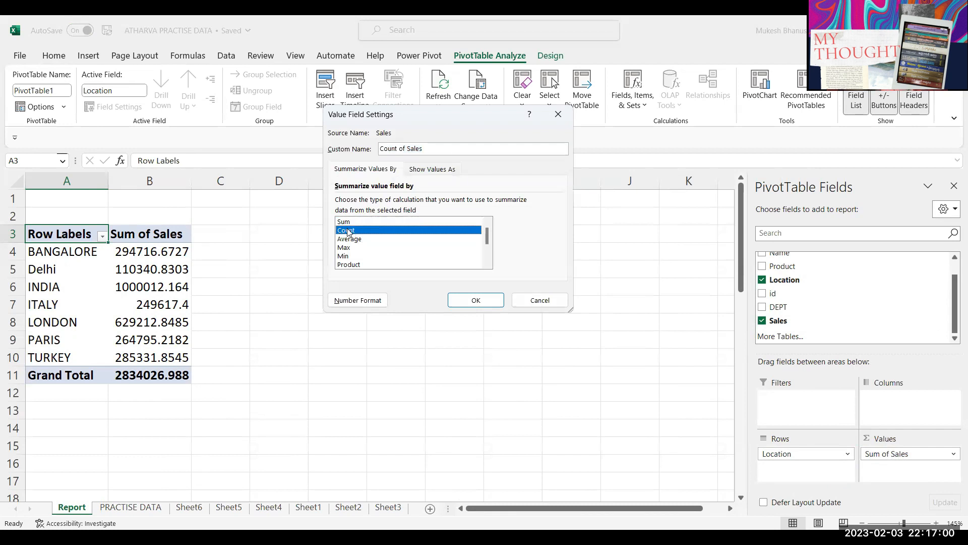
{"action": "left_click", "coordinate": [475, 303]}
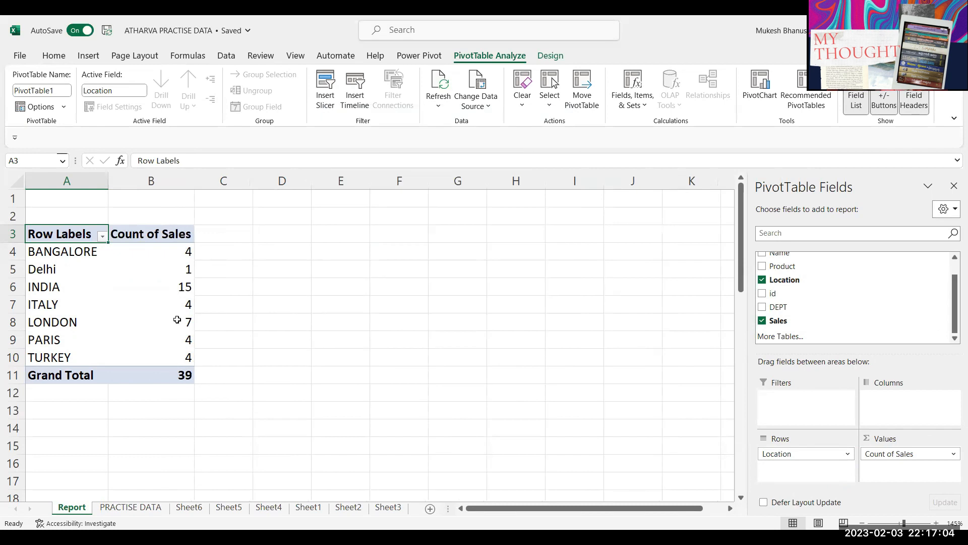
{"action": "mouse_move", "coordinate": [177, 319]}
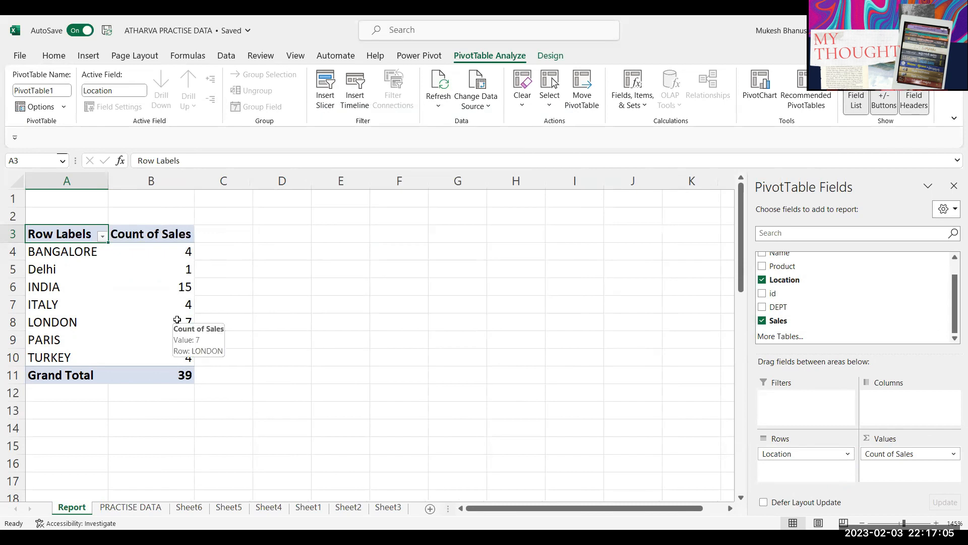
{"action": "left_click", "coordinate": [887, 454]}
{"action": "left_click", "coordinate": [889, 440]}
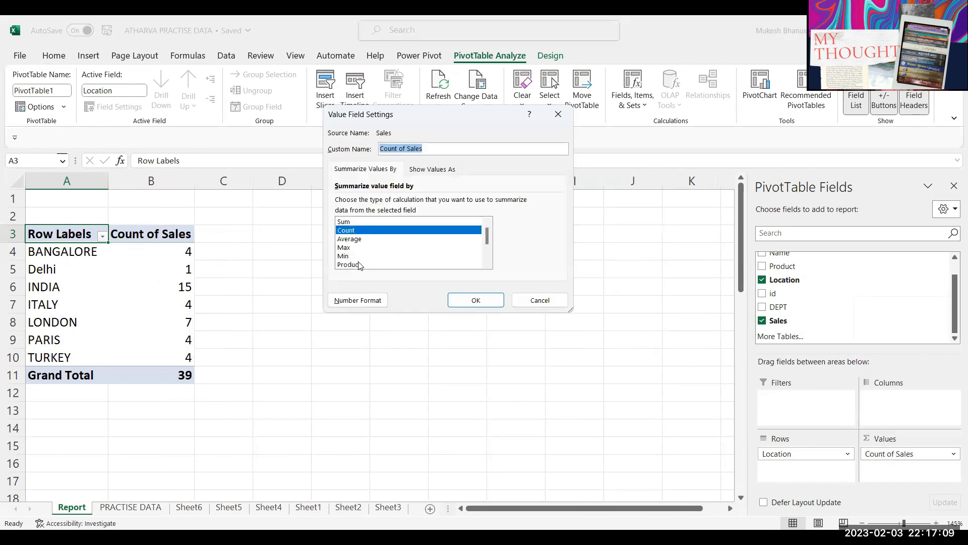
{"action": "left_click", "coordinate": [353, 239]}
{"action": "left_click", "coordinate": [488, 301]}
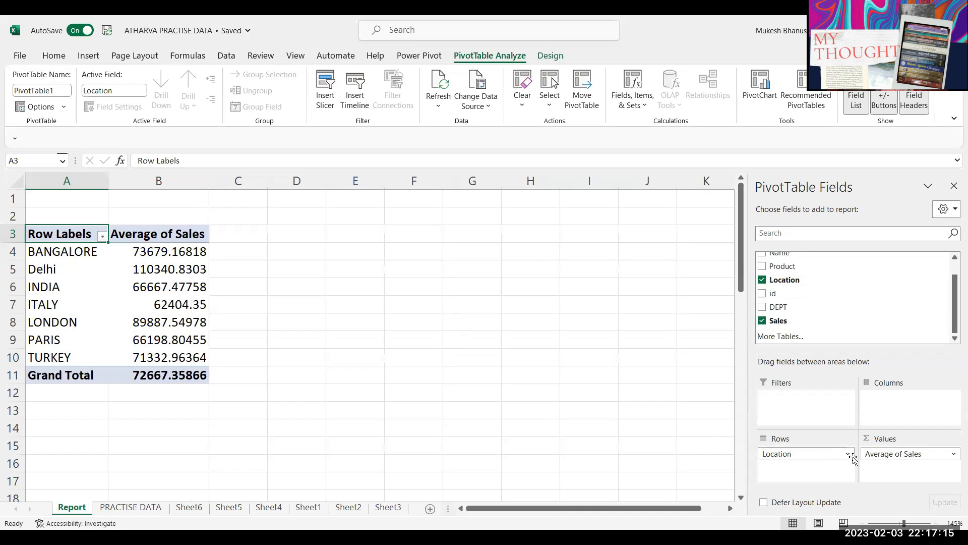
{"action": "left_click", "coordinate": [873, 453]}
{"action": "left_click", "coordinate": [890, 444]}
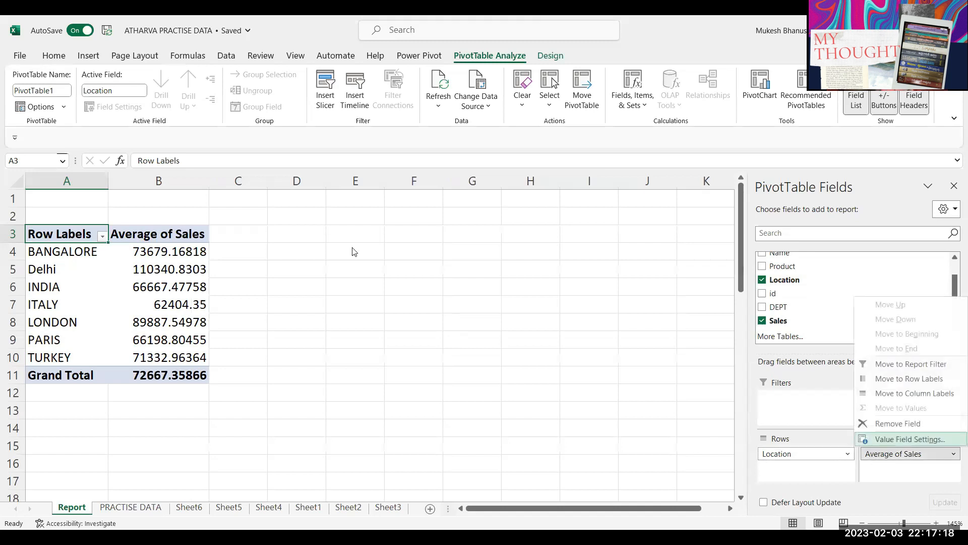
{"action": "left_click", "coordinate": [474, 301]}
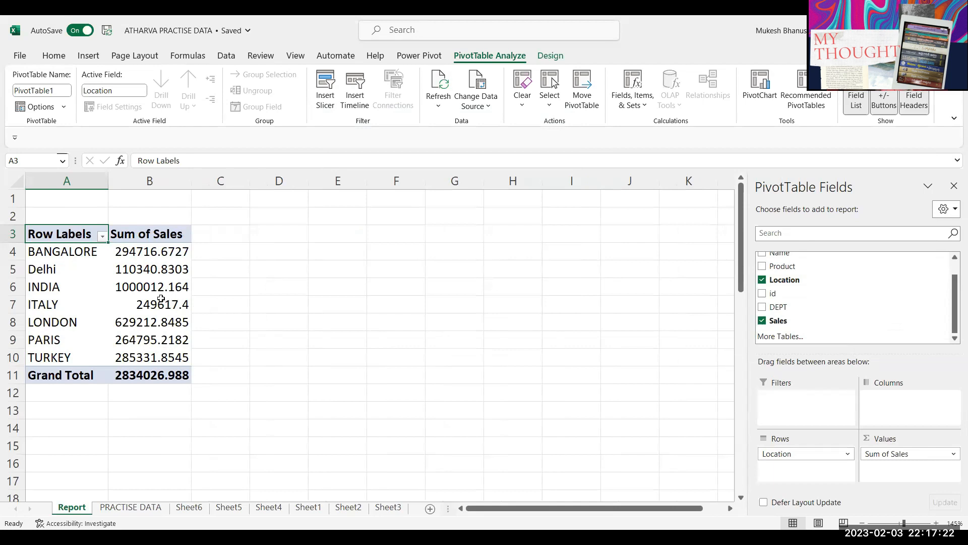
Step: Sort the seven locations by Sum of Sales descending, from INDIA 1000012.164 down to Delhi 110340.8303
{"action": "right_click", "coordinate": [154, 253]}
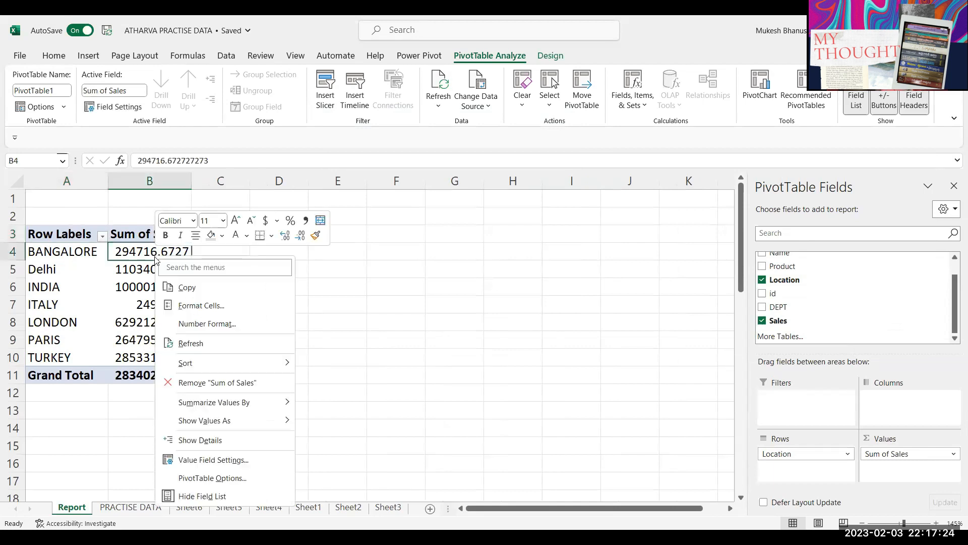
{"action": "mouse_move", "coordinate": [216, 365]}
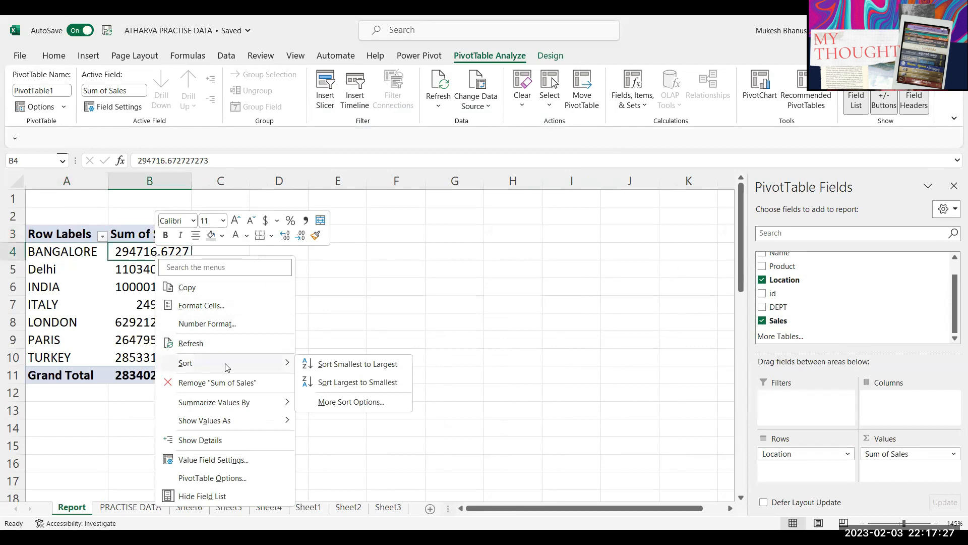
{"action": "left_click", "coordinate": [371, 383]}
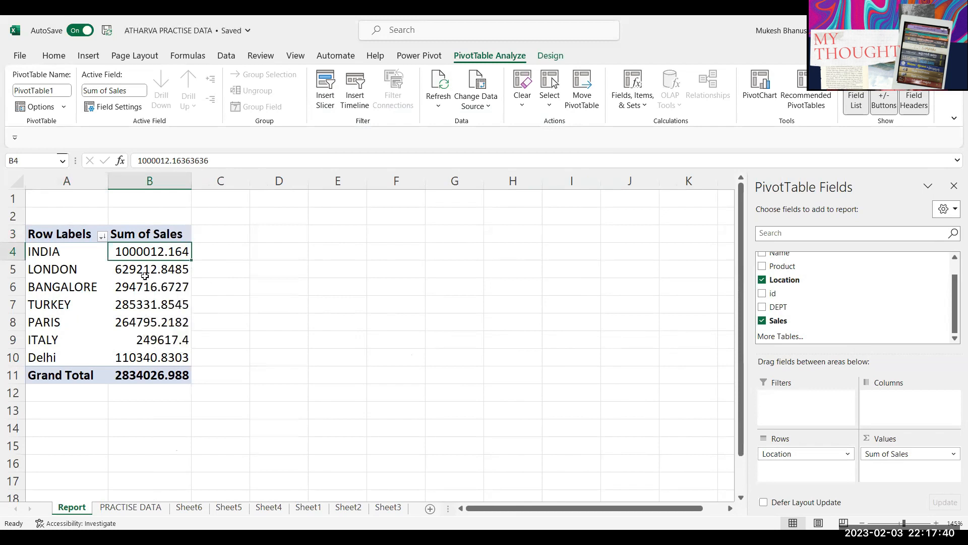
{"action": "left_click_drag", "start_coordinate": [230, 234], "coordinate": [224, 358]}
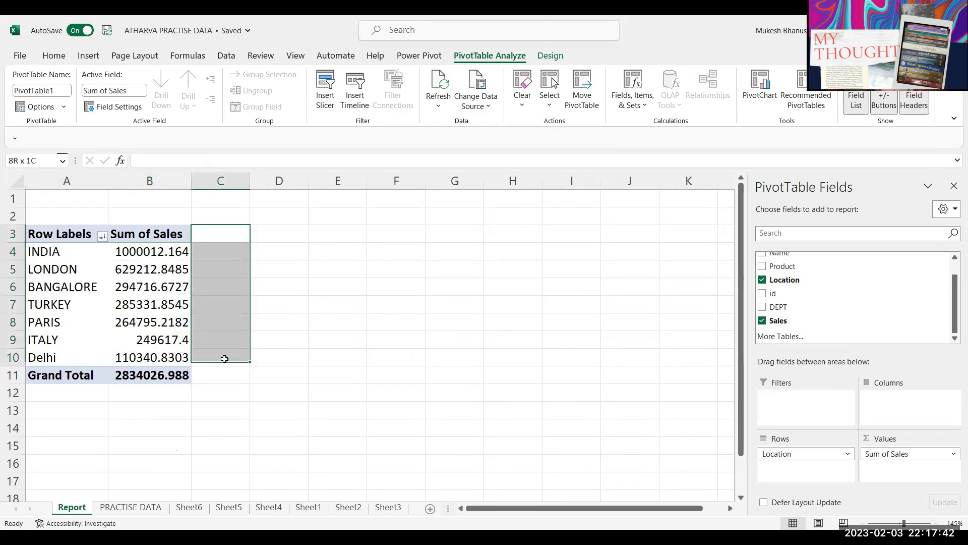
{"action": "left_click", "coordinate": [157, 281]}
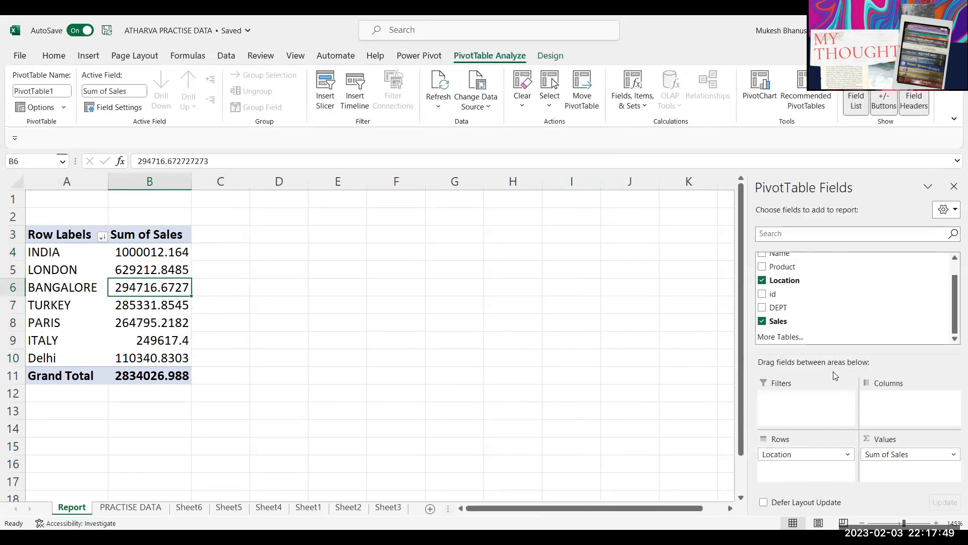
{"action": "left_click_drag", "start_coordinate": [777, 325], "coordinate": [908, 489]}
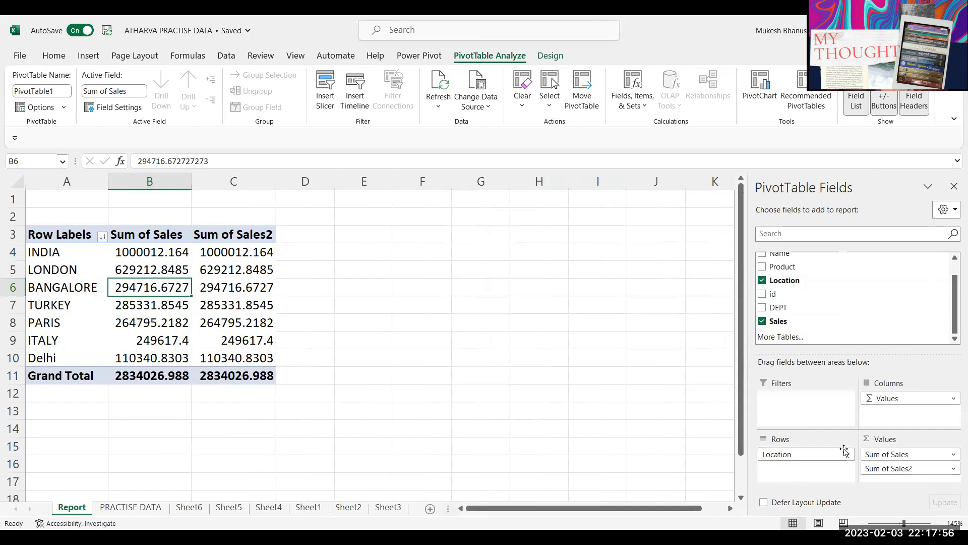
{"action": "left_click", "coordinate": [898, 469]}
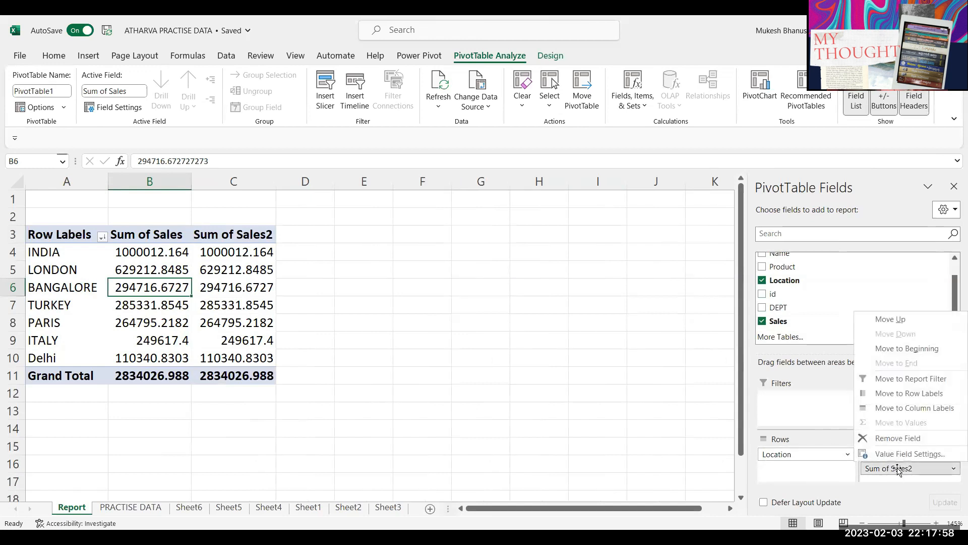
{"action": "left_click", "coordinate": [902, 454]}
{"action": "left_click", "coordinate": [353, 230]}
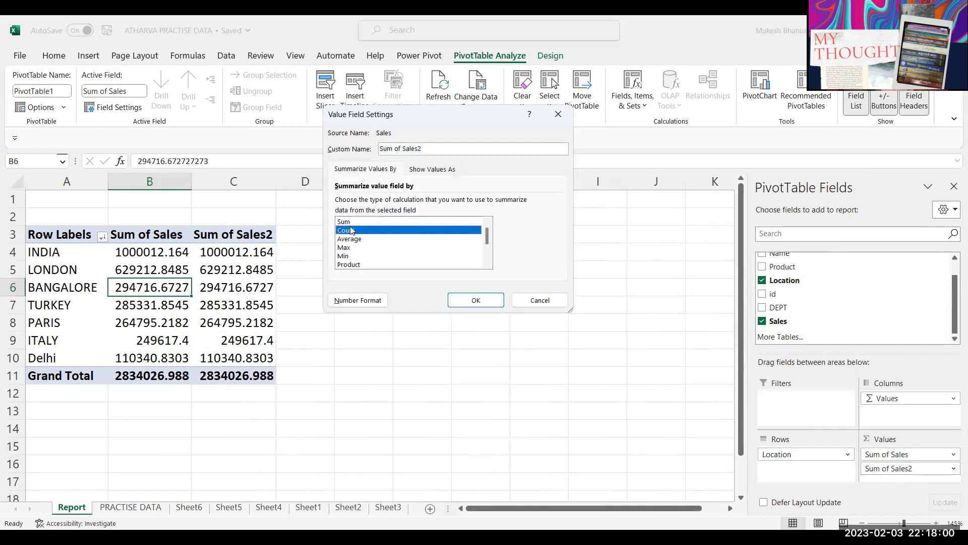
{"action": "left_click", "coordinate": [481, 300]}
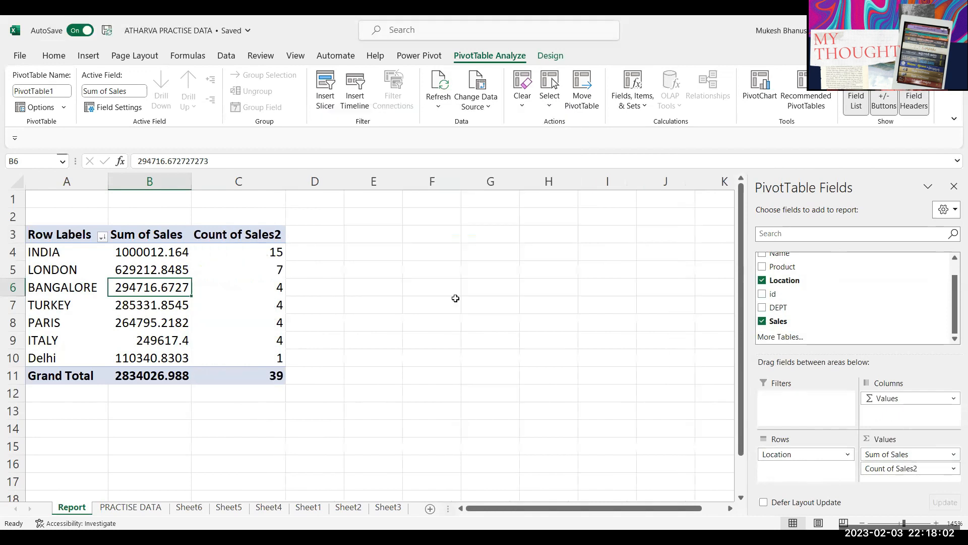
{"action": "mouse_move", "coordinate": [772, 322]}
{"action": "left_mouse_down"}
{"action": "mouse_move", "coordinate": [818, 363]}
{"action": "mouse_move", "coordinate": [912, 487]}
{"action": "mouse_move", "coordinate": [902, 485]}
{"action": "left_mouse_up"}
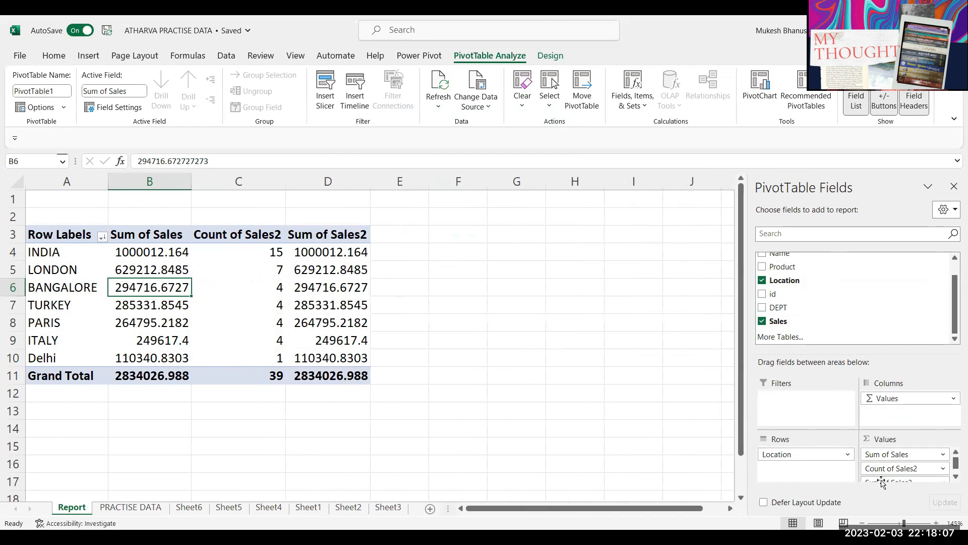
{"action": "left_click", "coordinate": [883, 482]}
{"action": "left_click", "coordinate": [911, 467]}
{"action": "left_click", "coordinate": [364, 239]}
{"action": "left_click", "coordinate": [469, 304]}
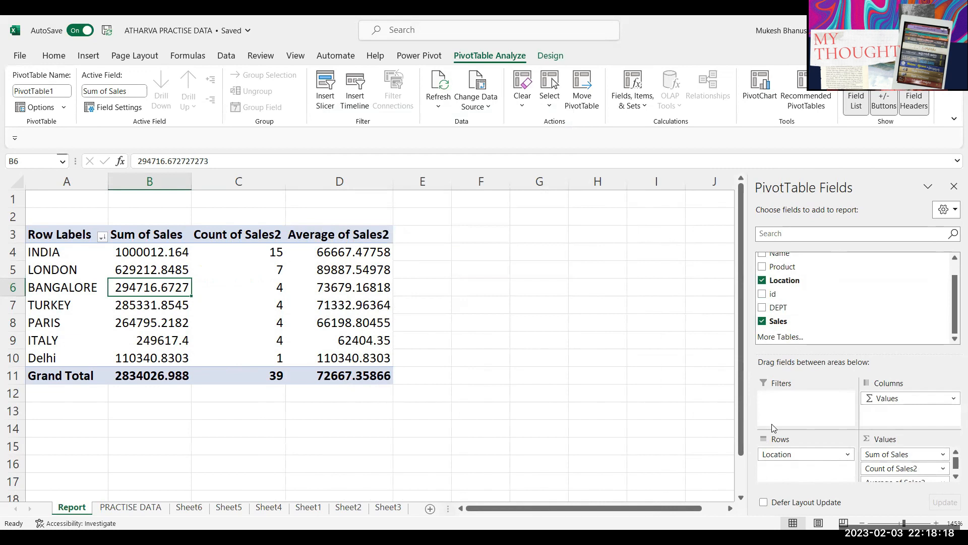
{"action": "left_click_drag", "start_coordinate": [893, 470], "coordinate": [678, 309]}
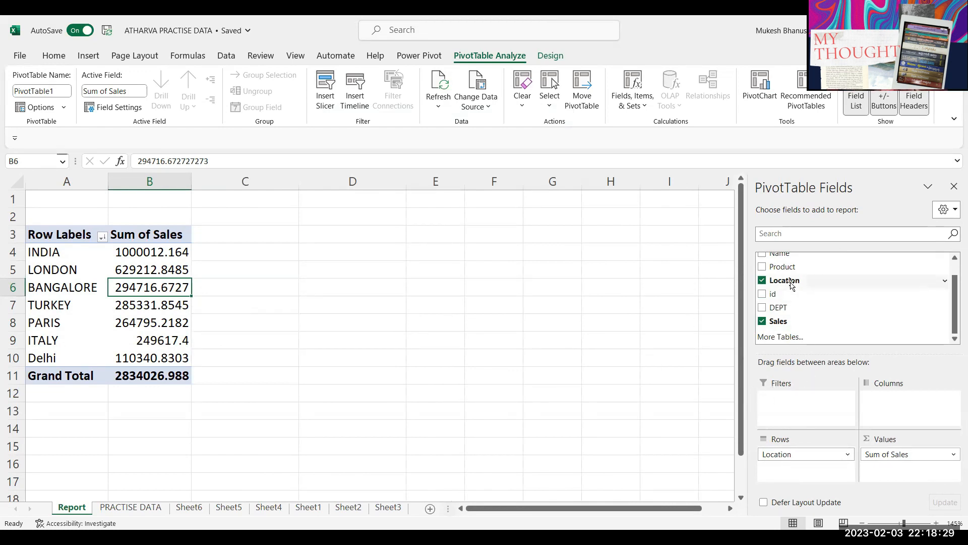
Step: Spread the Product items across the pivot columns and inspect each location's product sales
{"action": "left_click_drag", "start_coordinate": [786, 267], "coordinate": [926, 426]}
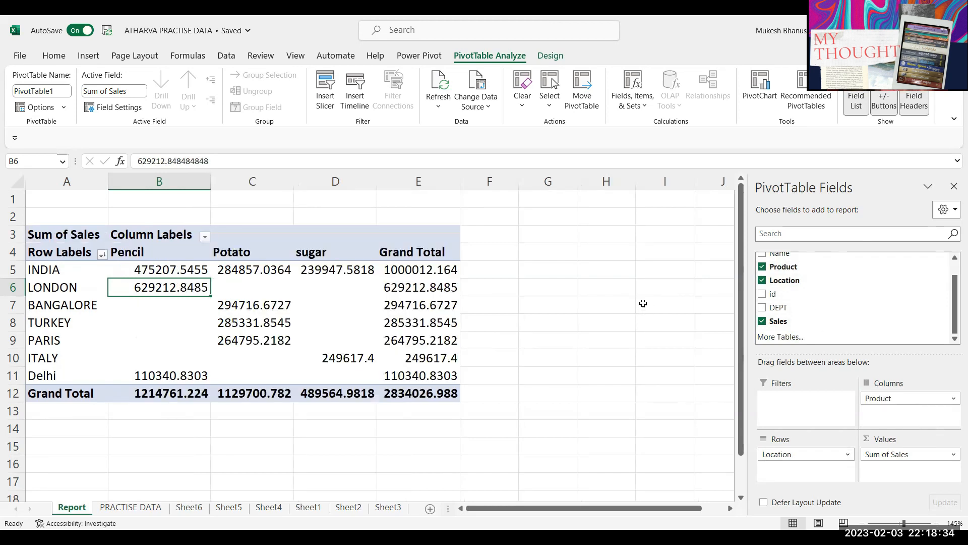
{"action": "left_click", "coordinate": [62, 273]}
{"action": "left_click", "coordinate": [183, 271]}
{"action": "left_click", "coordinate": [83, 268]}
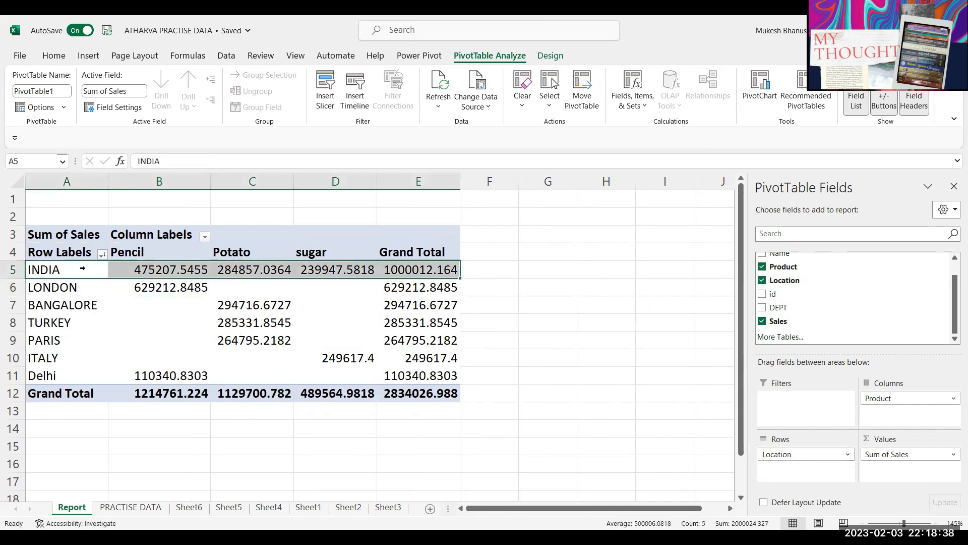
{"action": "left_click_drag", "start_coordinate": [68, 287], "coordinate": [398, 289]}
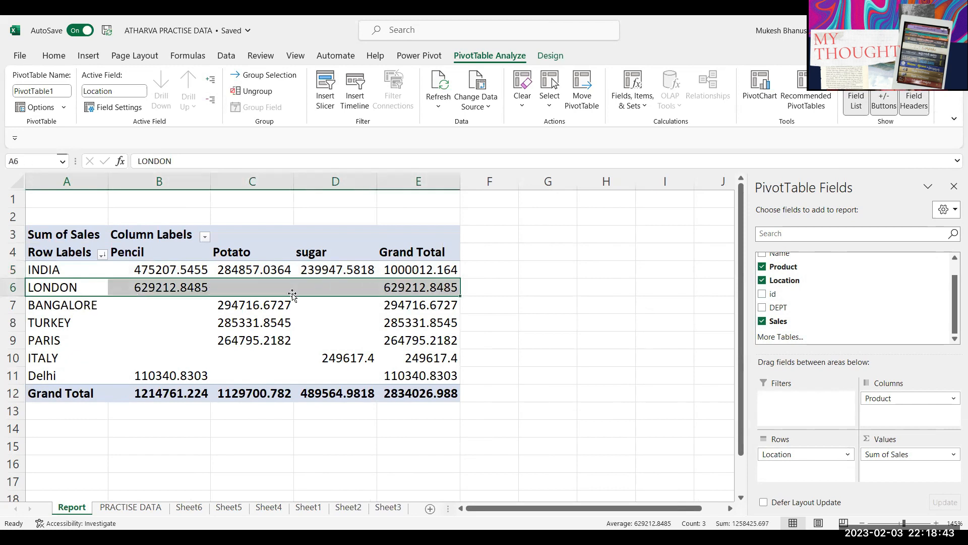
{"action": "left_click", "coordinate": [254, 290]}
{"action": "left_click_drag", "start_coordinate": [255, 290], "coordinate": [339, 290]}
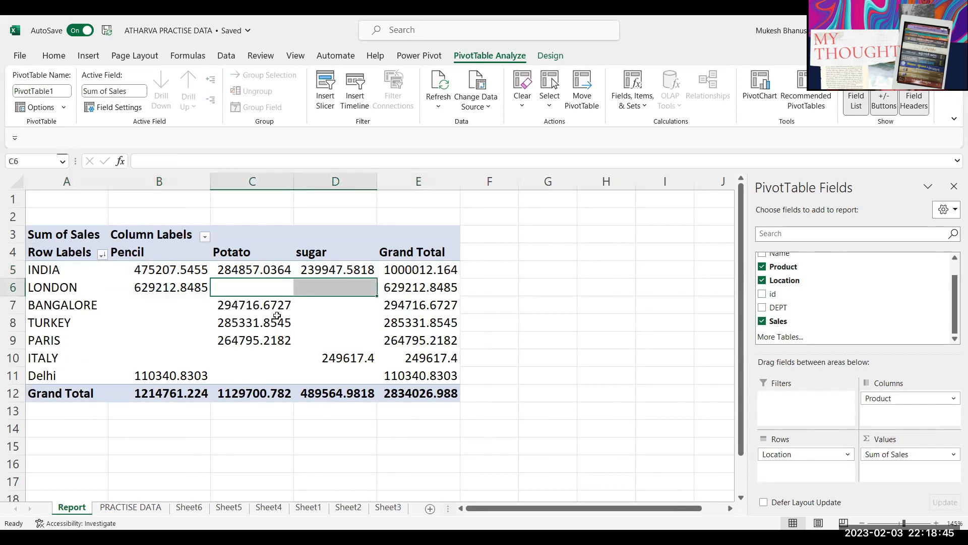
{"action": "left_click", "coordinate": [279, 324]}
{"action": "left_click_drag", "start_coordinate": [232, 292], "coordinate": [342, 293]}
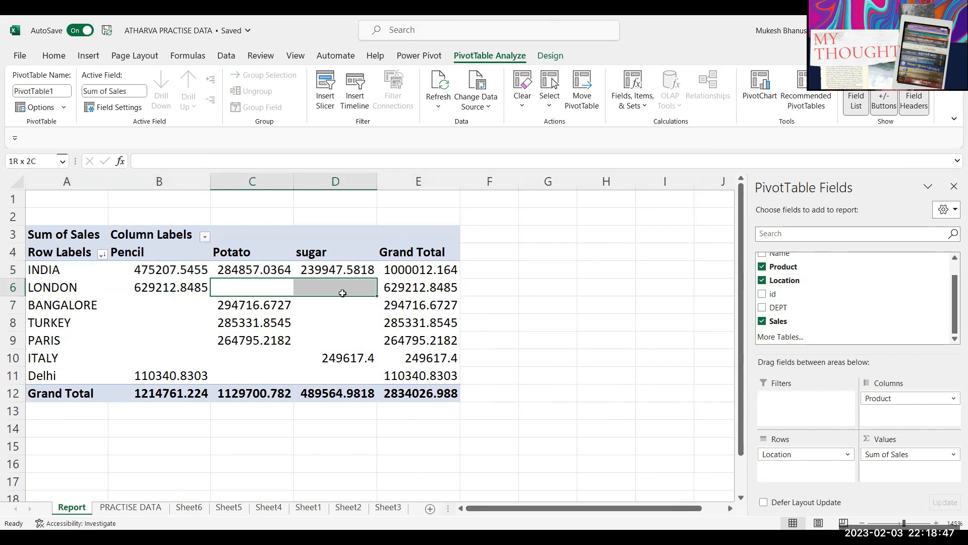
{"action": "left_click", "coordinate": [344, 357]}
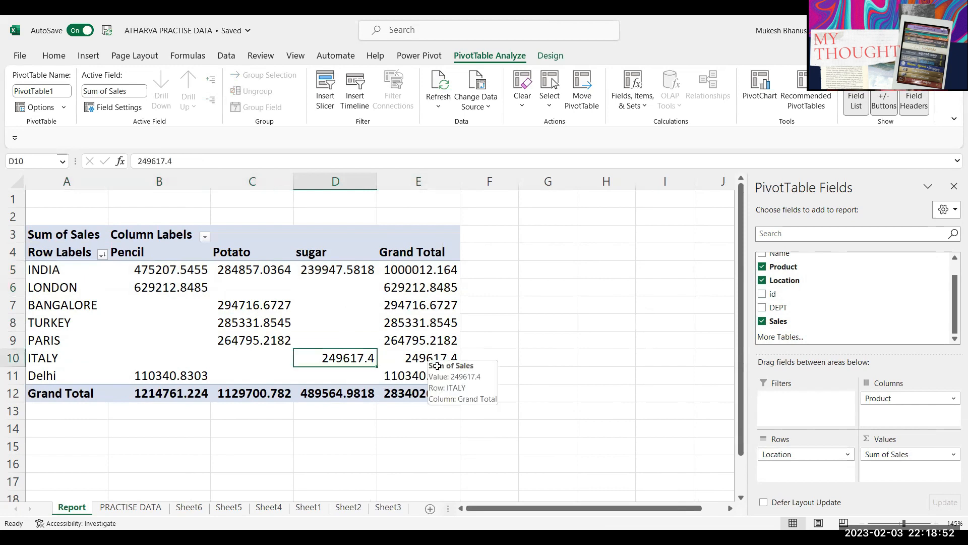
Step: Put Location above Product in Rows, nesting INDIA's Pencil, Potato and sugar sales beneath it
{"action": "left_click_drag", "start_coordinate": [878, 435], "coordinate": [807, 467]}
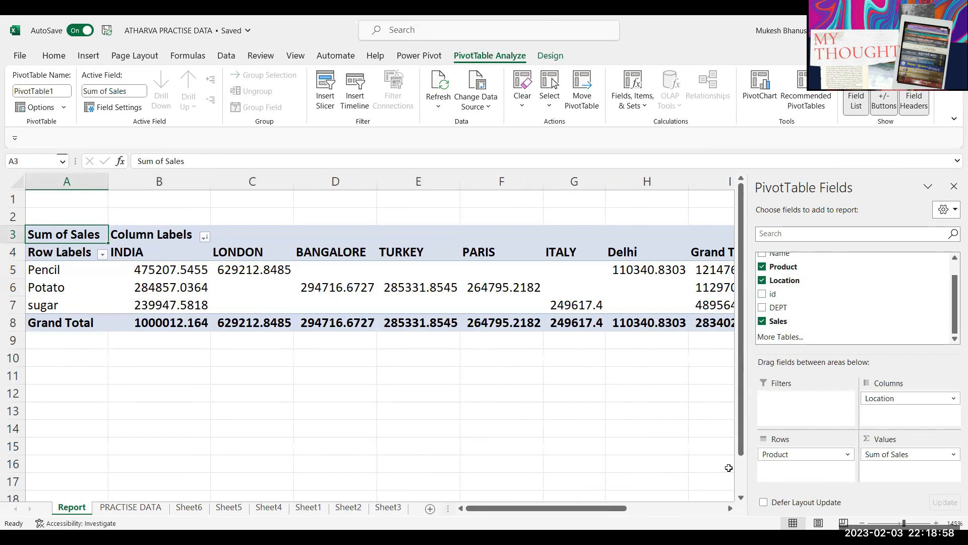
{"action": "left_click_drag", "start_coordinate": [885, 399], "coordinate": [781, 469]}
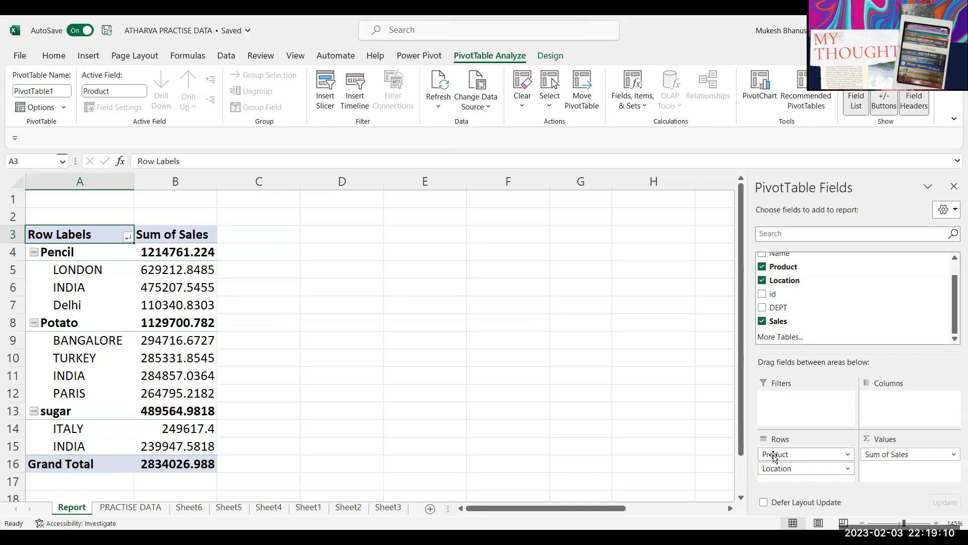
{"action": "left_click_drag", "start_coordinate": [777, 471], "coordinate": [782, 453]}
{"action": "left_click", "coordinate": [66, 257]}
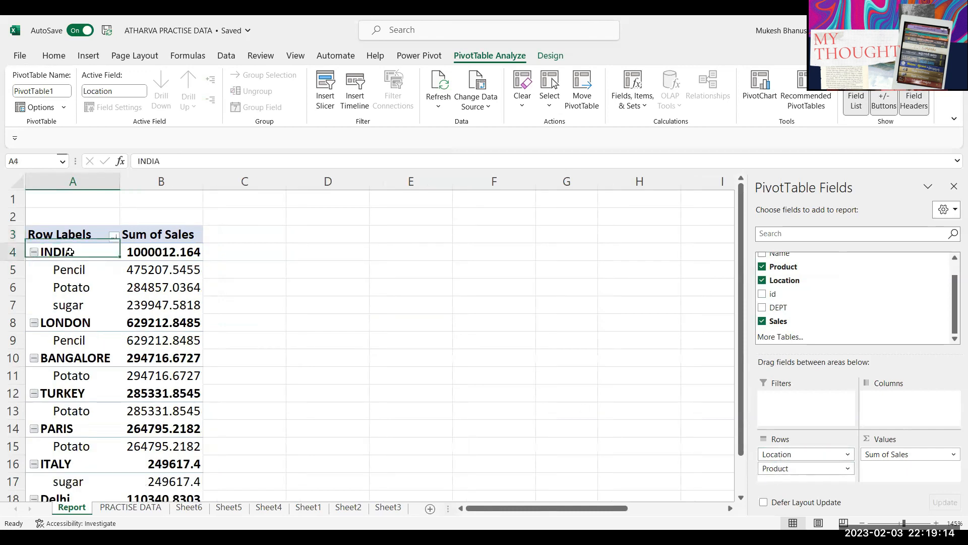
{"action": "left_click_drag", "start_coordinate": [66, 274], "coordinate": [68, 307]}
{"action": "left_click_drag", "start_coordinate": [116, 277], "coordinate": [142, 308]}
{"action": "left_click", "coordinate": [142, 307]}
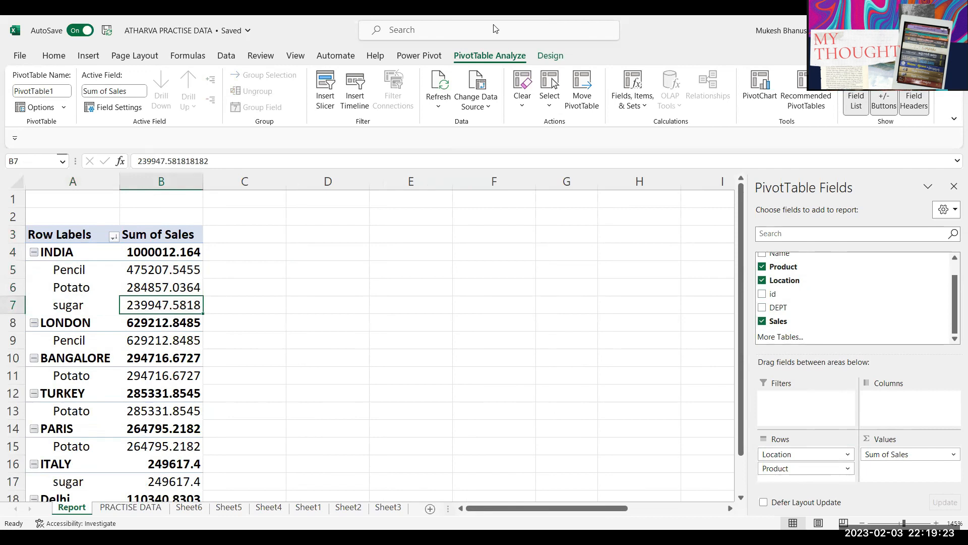
{"action": "left_click", "coordinate": [151, 296]}
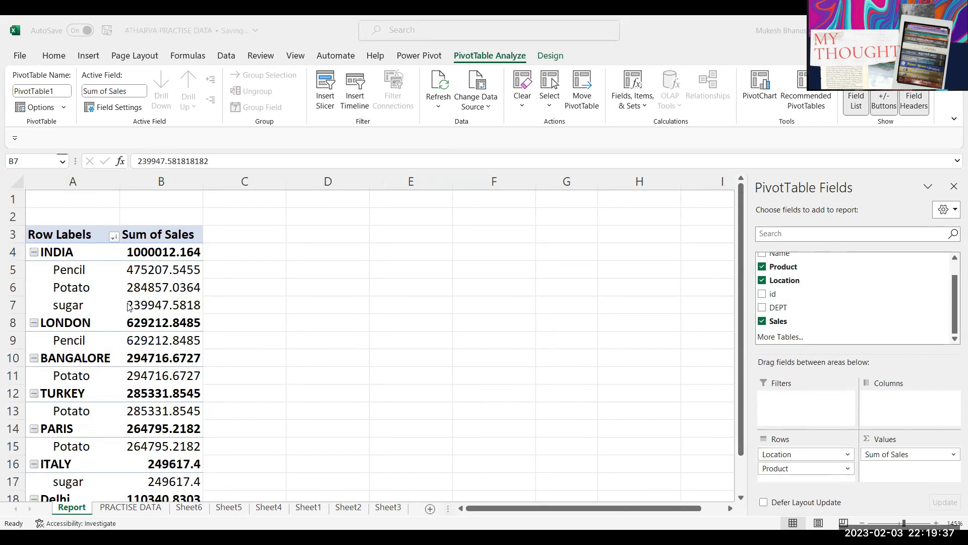
{"action": "left_click", "coordinate": [73, 252]}
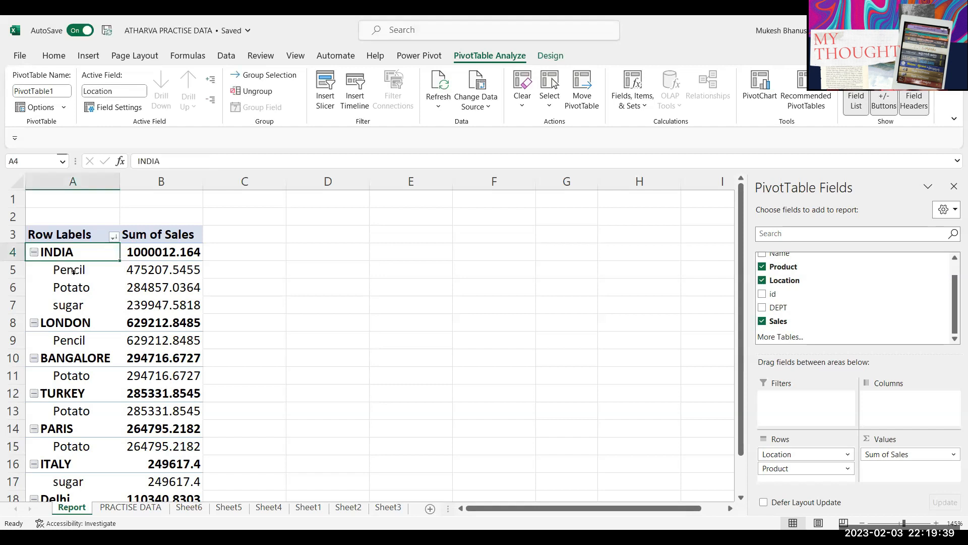
{"action": "left_click", "coordinate": [83, 314]}
{"action": "left_click", "coordinate": [82, 313]}
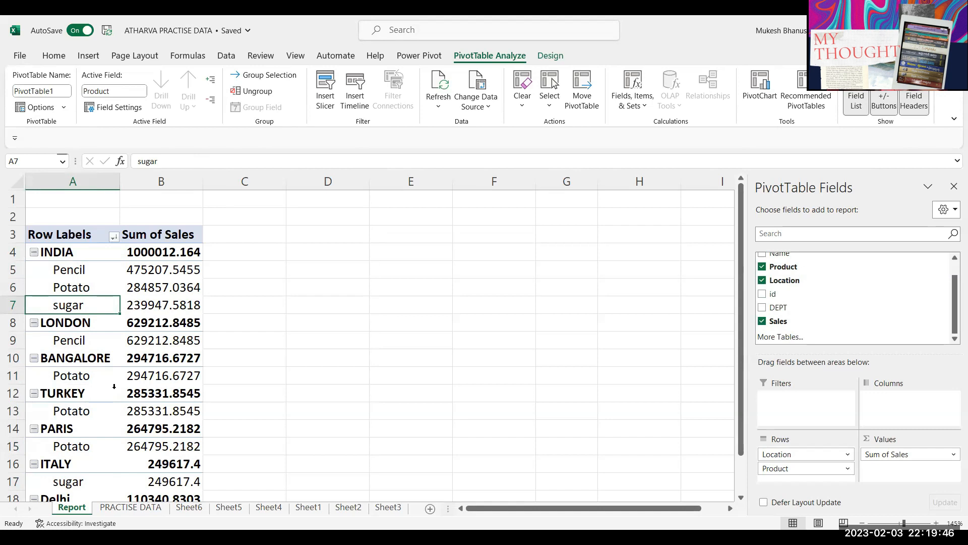
Step: On PRACTISE DATA, change the product in C9 from Pencil to Apple
{"action": "left_click", "coordinate": [132, 509]}
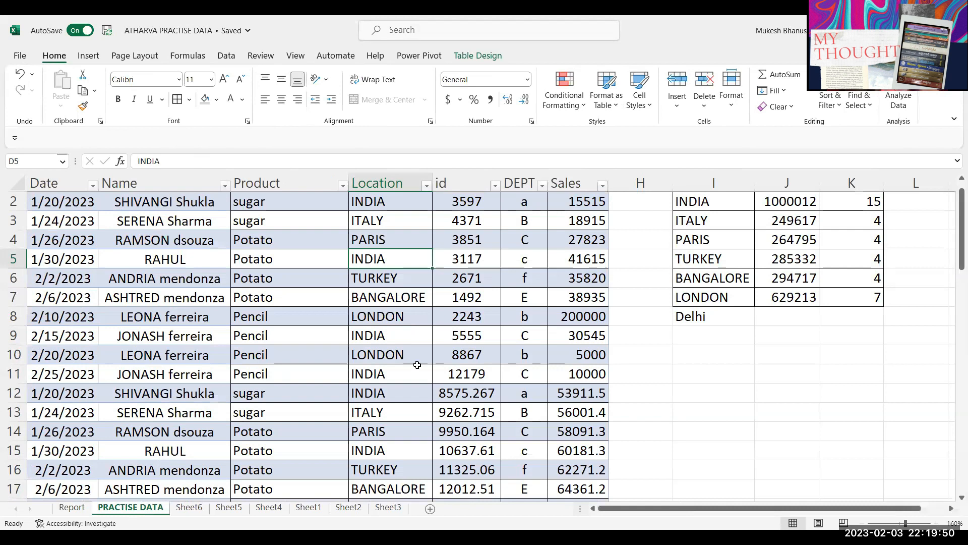
{"action": "left_click", "coordinate": [286, 336]}
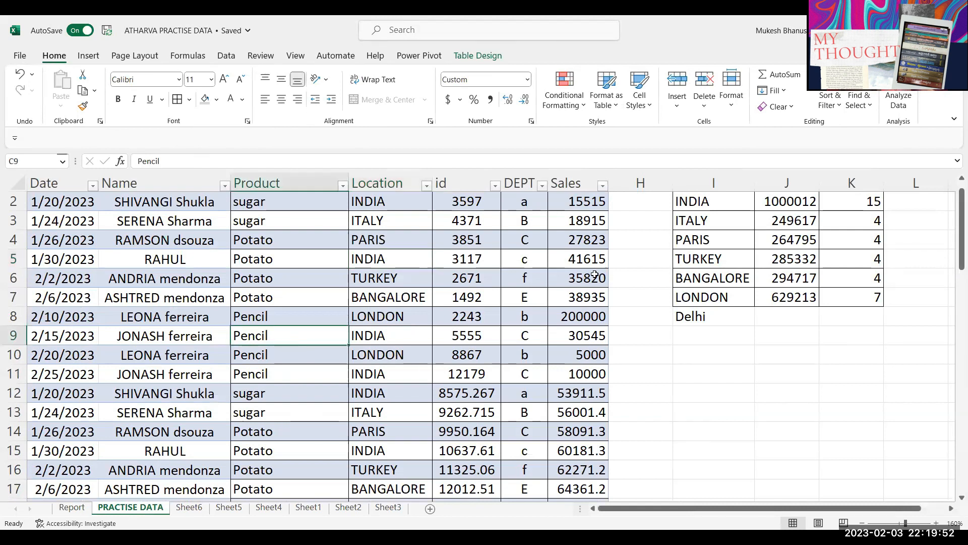
{"action": "type", "text": "Apple"}
{"action": "key", "text": "Return"}
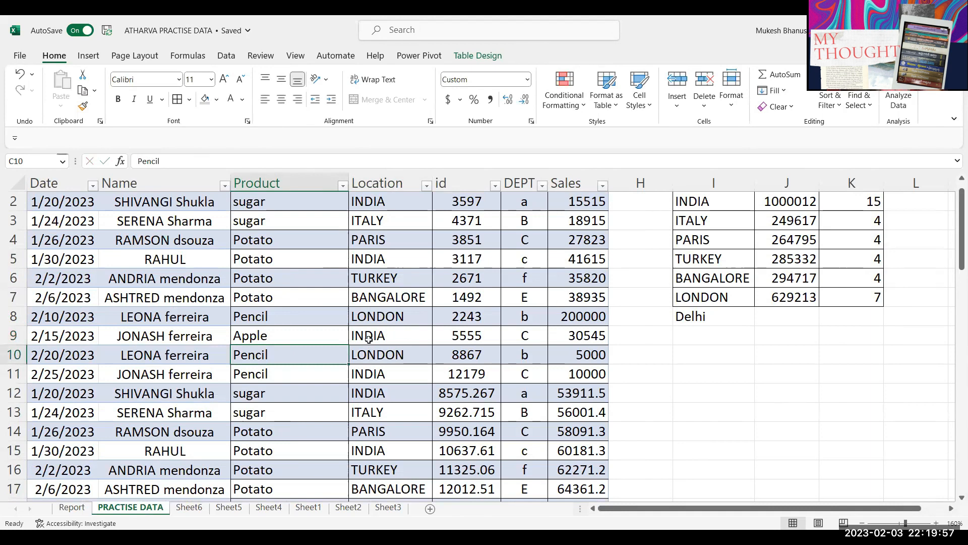
{"action": "left_click", "coordinate": [575, 337]}
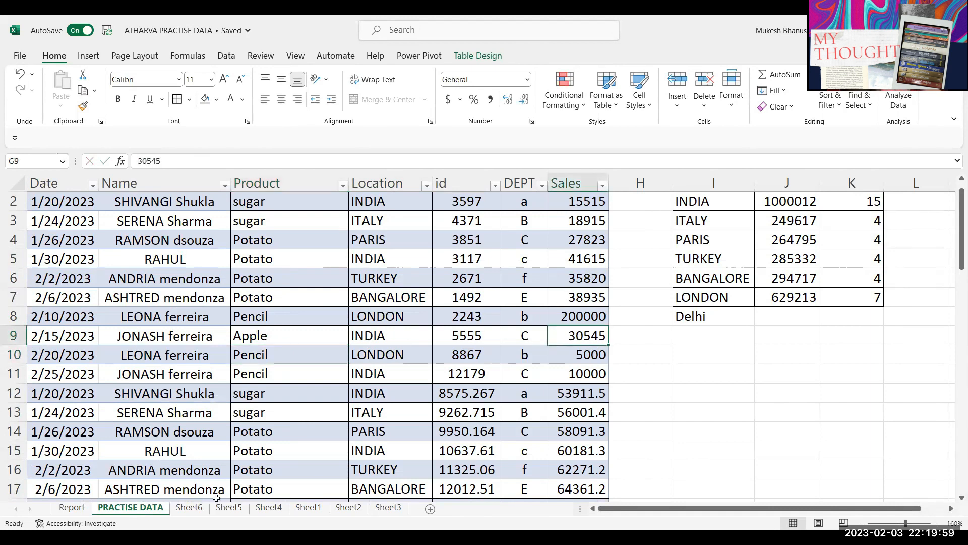
Step: Refresh the Report pivot so an Apple row appears under INDIA at 30545
{"action": "left_click", "coordinate": [68, 507]}
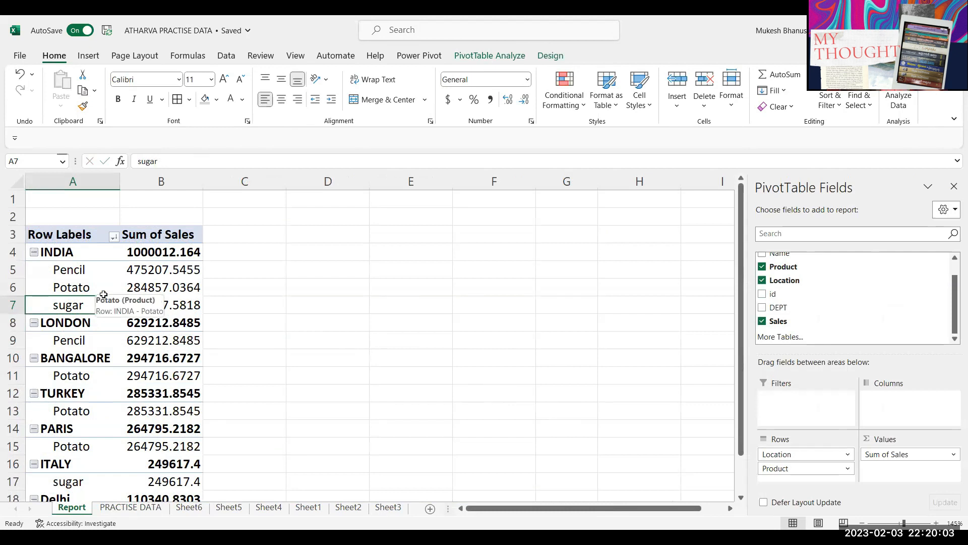
{"action": "right_click", "coordinate": [141, 286]}
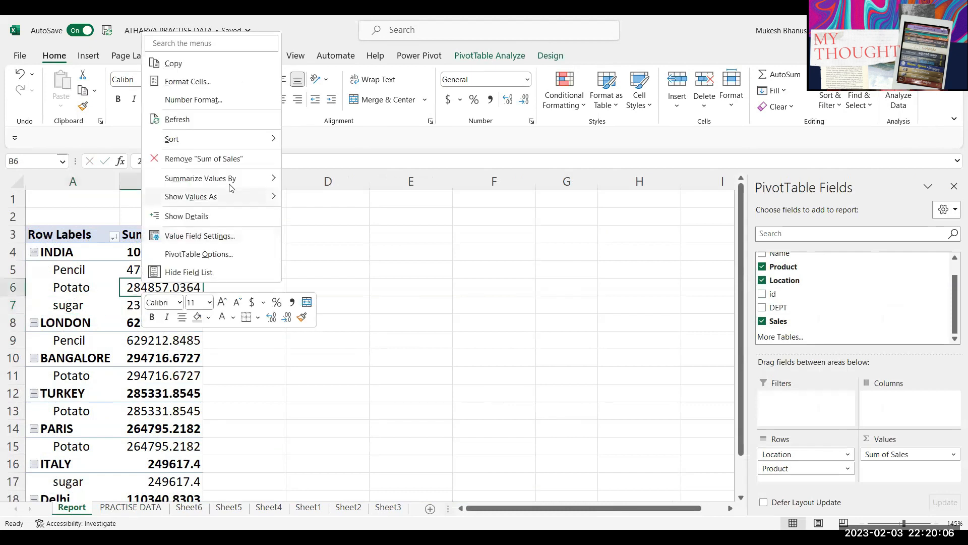
{"action": "left_click", "coordinate": [187, 121]}
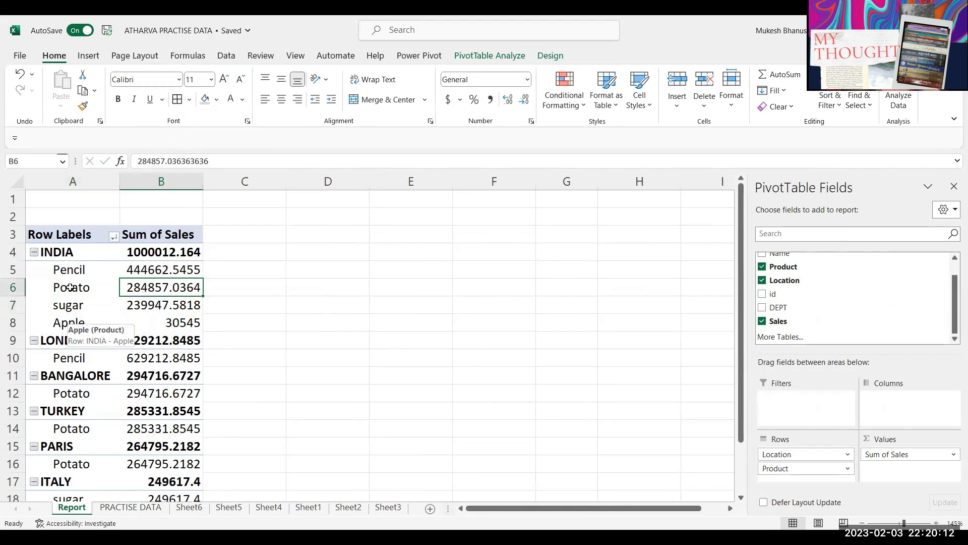
{"action": "left_click_drag", "start_coordinate": [87, 326], "coordinate": [162, 333]}
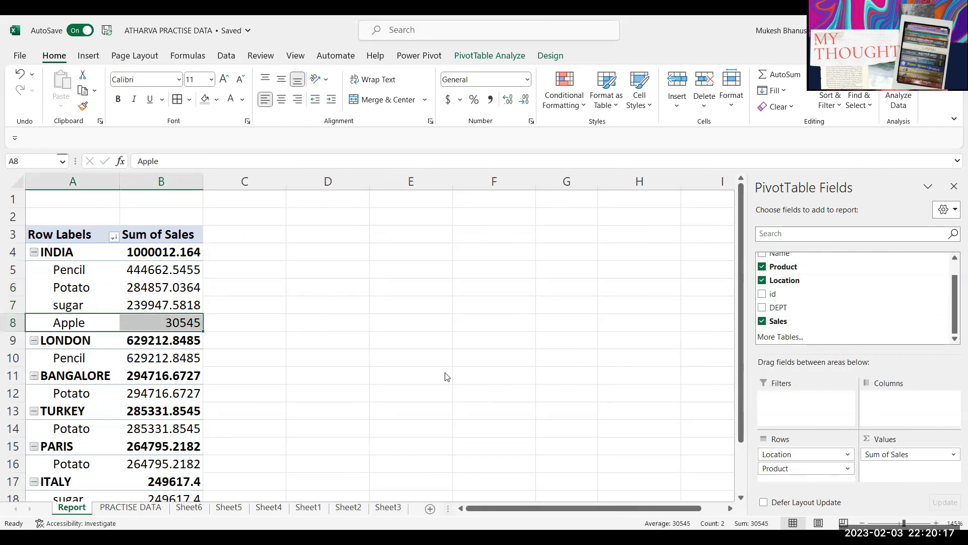
Step: On PRACTISE DATA, check Refresh All and the Queries & Connections pane showing 0 queries, then close it
{"action": "left_click", "coordinate": [130, 507]}
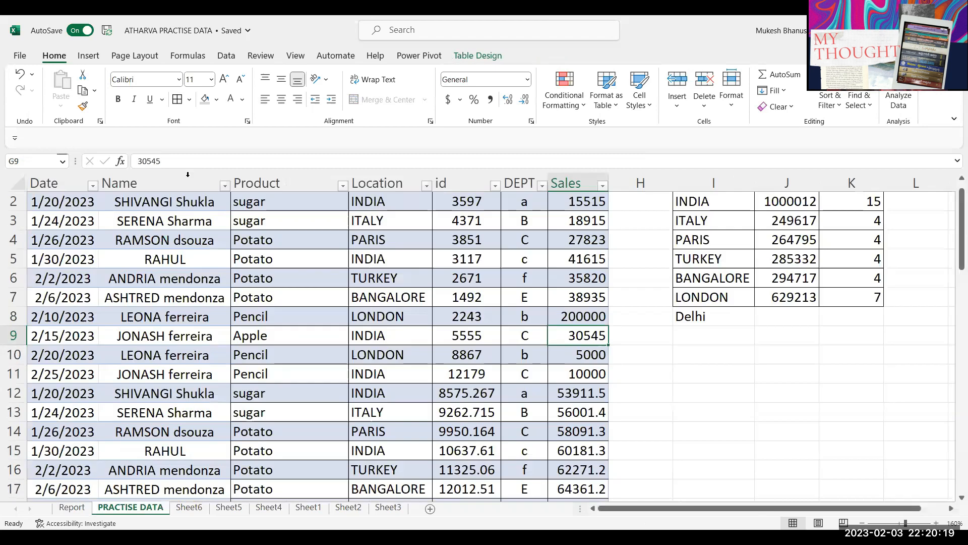
{"action": "left_click", "coordinate": [227, 56]}
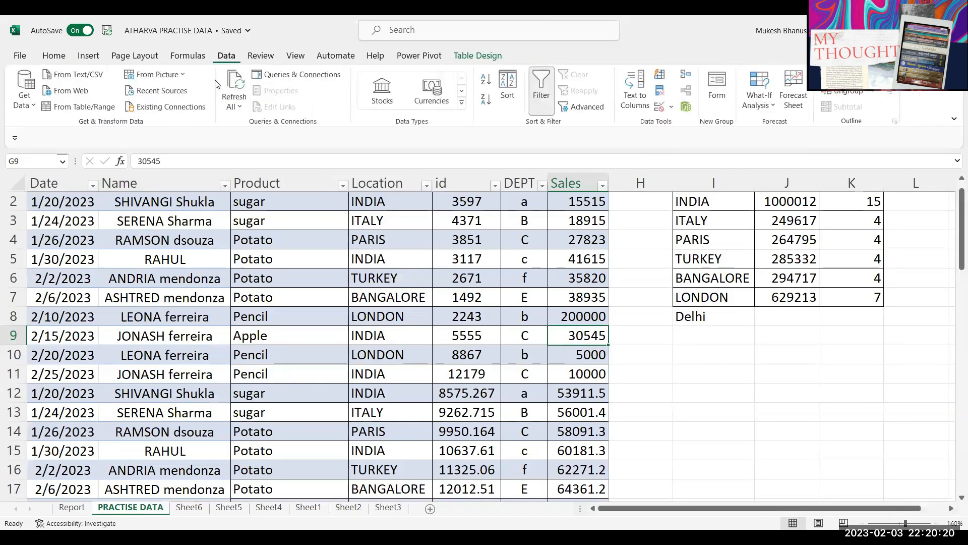
{"action": "left_click", "coordinate": [240, 109]}
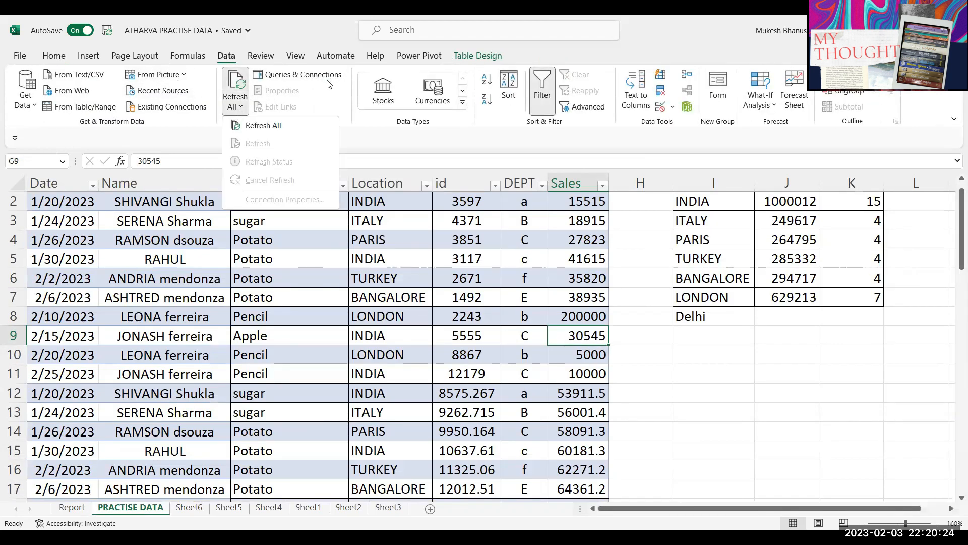
{"action": "left_click", "coordinate": [282, 75]}
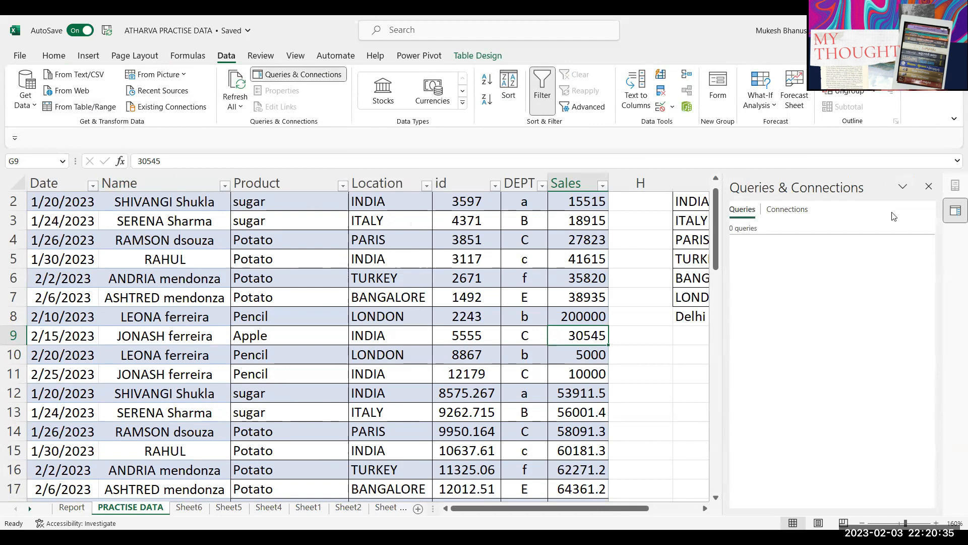
{"action": "left_click", "coordinate": [932, 187]}
{"action": "left_click", "coordinate": [222, 256]}
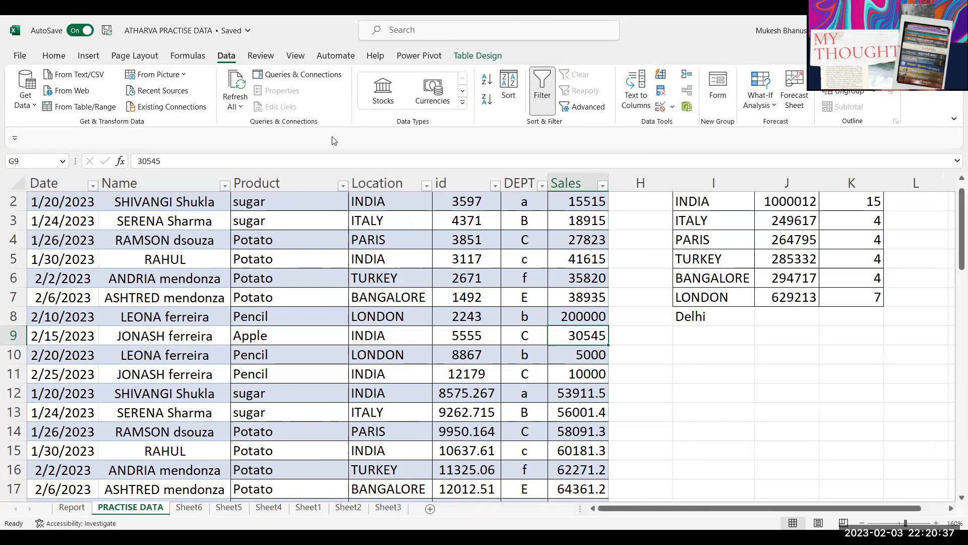
Step: On Report, remove Product from Rows and Sum of Sales from Values
{"action": "left_click", "coordinate": [72, 507]}
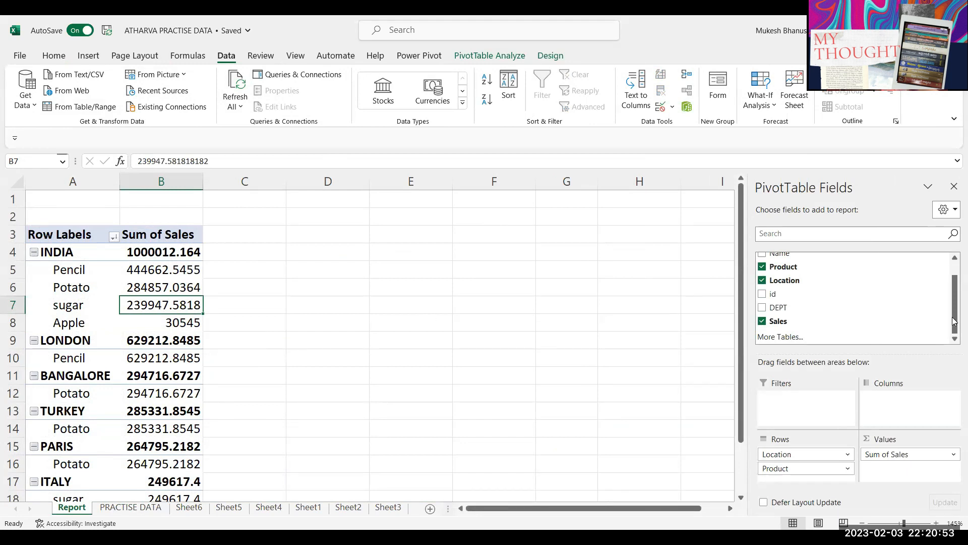
{"action": "left_click_drag", "start_coordinate": [953, 321], "coordinate": [854, 248]}
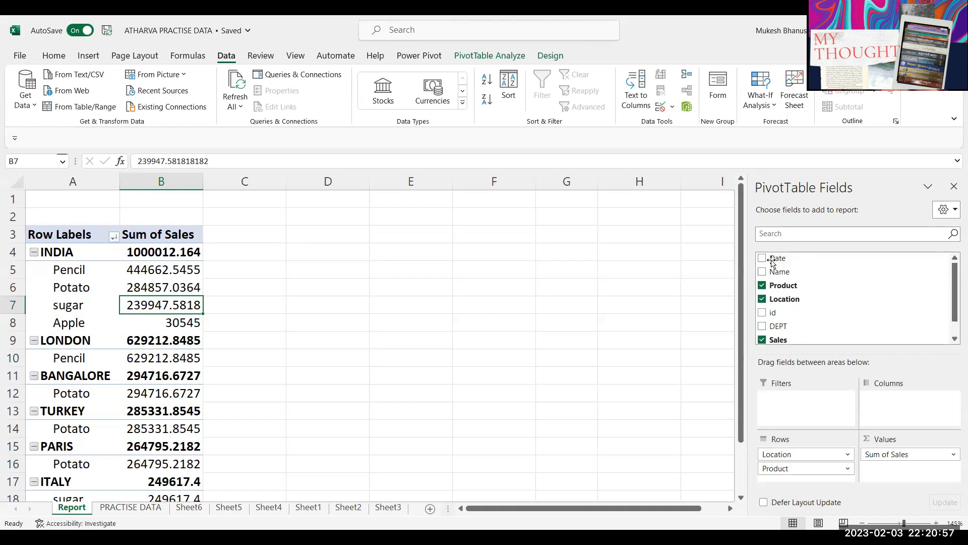
{"action": "left_click_drag", "start_coordinate": [790, 468], "coordinate": [641, 380]}
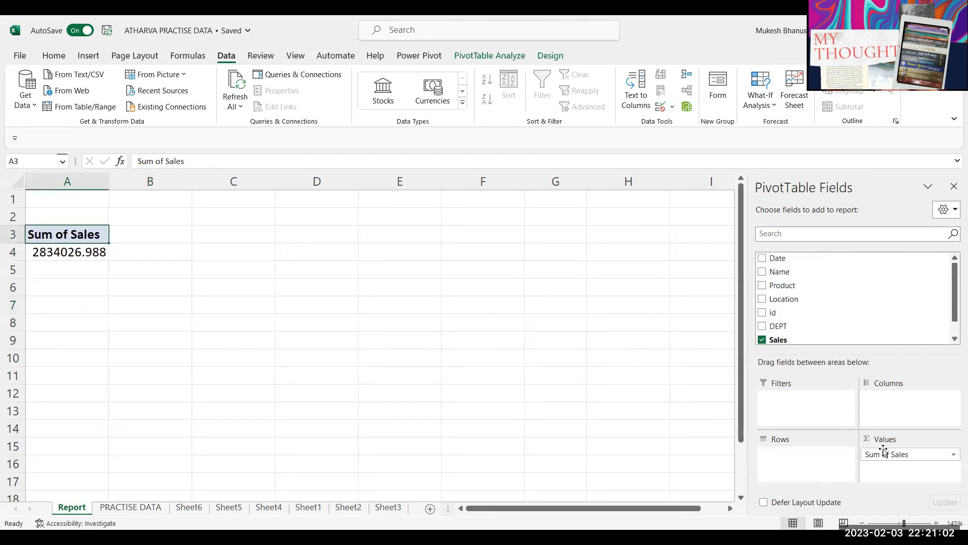
{"action": "left_click_drag", "start_coordinate": [879, 459], "coordinate": [621, 329]}
Step: Group rows by Months, sum Sales (Jan 1039217.236, Feb 1794809.752), and add a Product filter
{"action": "left_click_drag", "start_coordinate": [777, 257], "coordinate": [807, 462]}
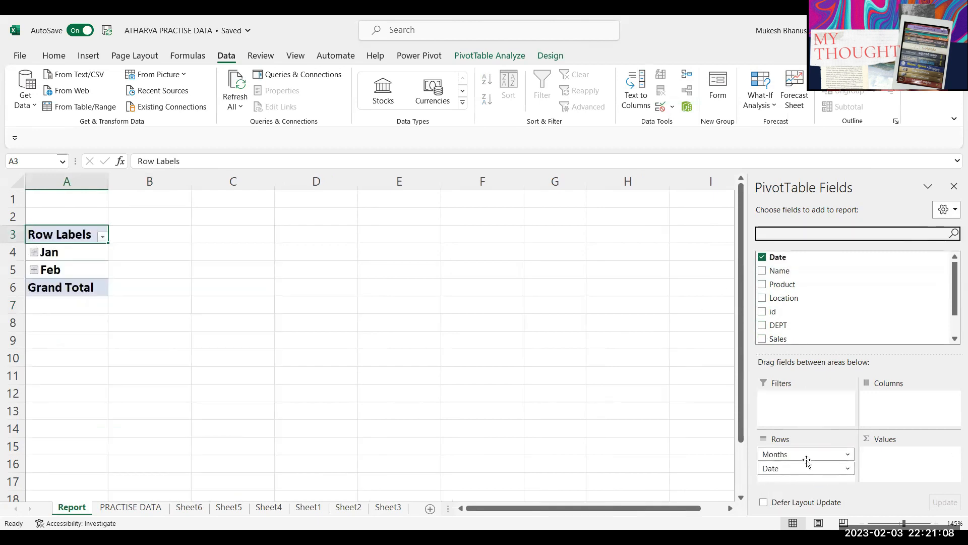
{"action": "left_click_drag", "start_coordinate": [772, 467], "coordinate": [601, 358]}
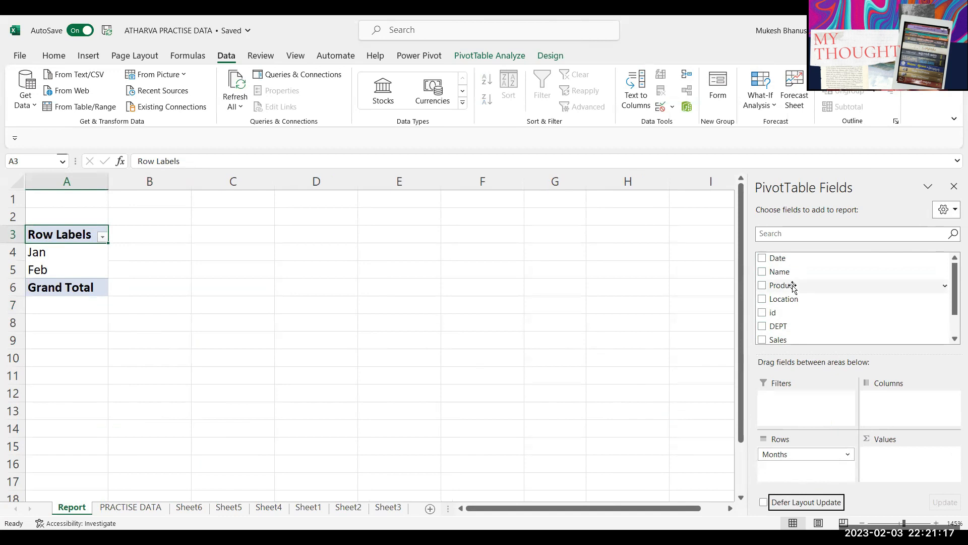
{"action": "left_click_drag", "start_coordinate": [778, 339], "coordinate": [910, 475]}
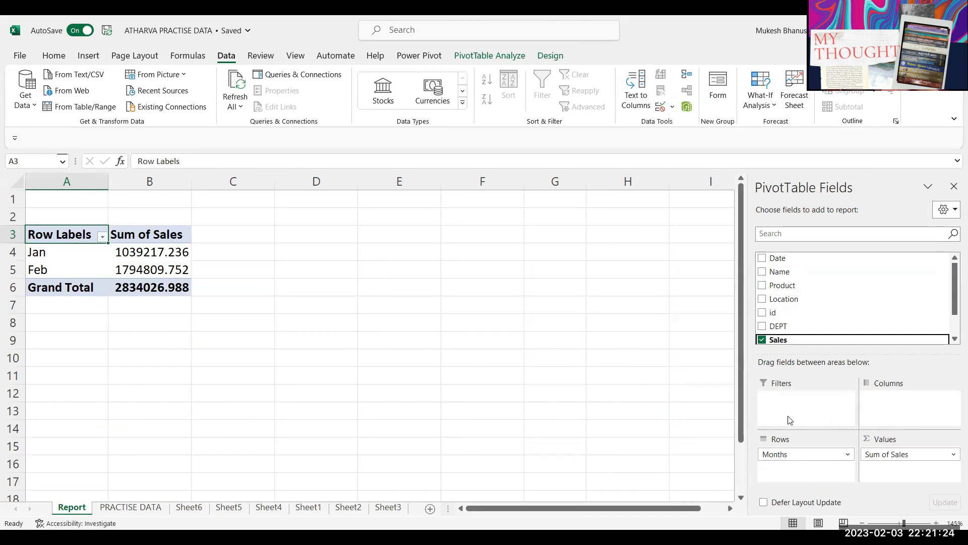
{"action": "left_click_drag", "start_coordinate": [782, 285], "coordinate": [808, 411]}
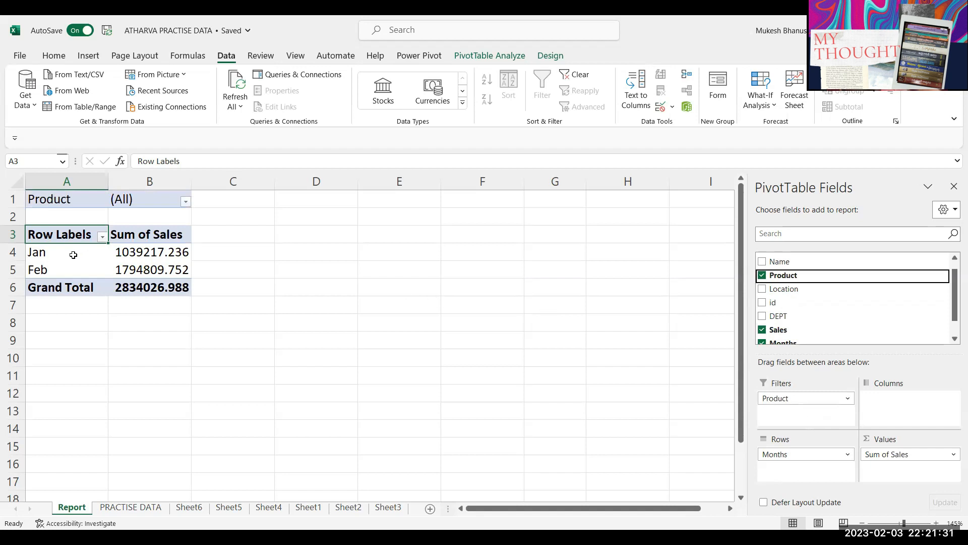
Step: Filter the pivot's Product field to Pencil only
{"action": "left_click", "coordinate": [186, 201]}
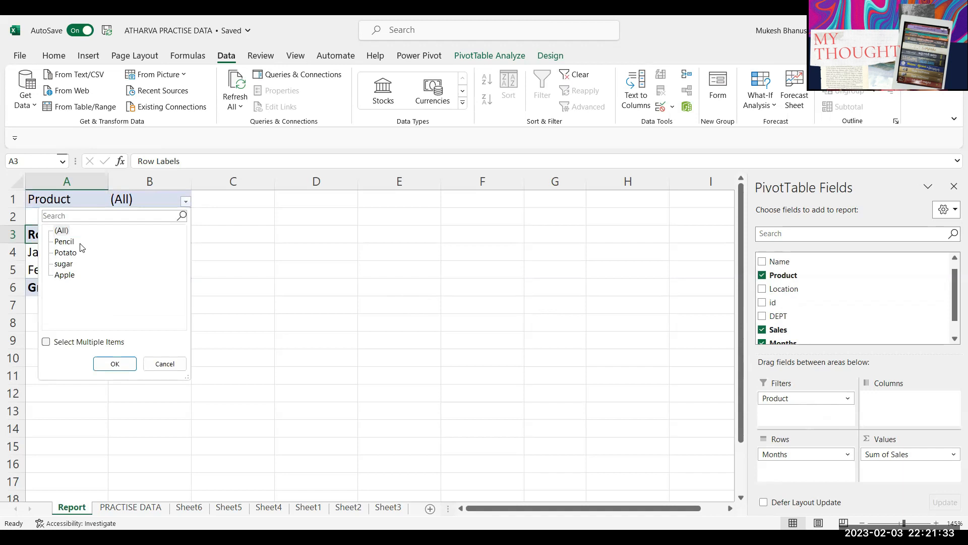
{"action": "left_click", "coordinate": [65, 242]}
{"action": "left_click", "coordinate": [111, 364]}
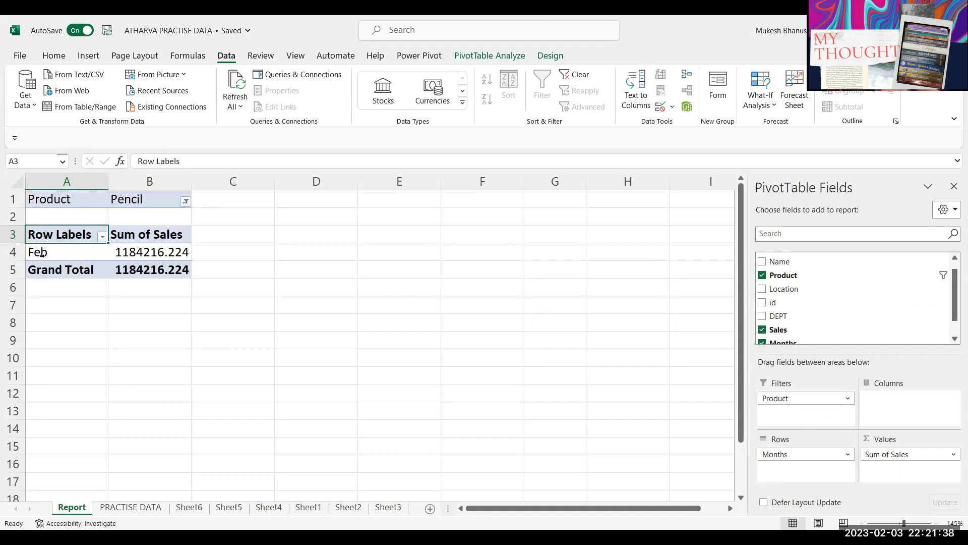
{"action": "left_click_drag", "start_coordinate": [49, 252], "coordinate": [151, 252]}
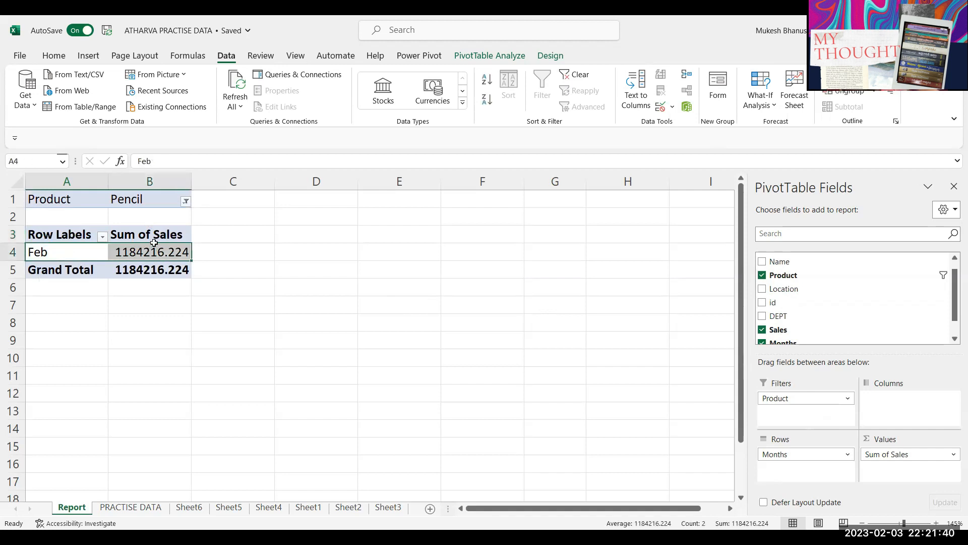
Step: Extend the Product filter to Pencil and sugar, giving Jan 489564.9818 and Feb 1184216.224
{"action": "left_click", "coordinate": [184, 201]}
{"action": "left_click", "coordinate": [51, 343]}
{"action": "left_click", "coordinate": [62, 277]}
{"action": "left_click", "coordinate": [57, 274]}
{"action": "left_click", "coordinate": [57, 264]}
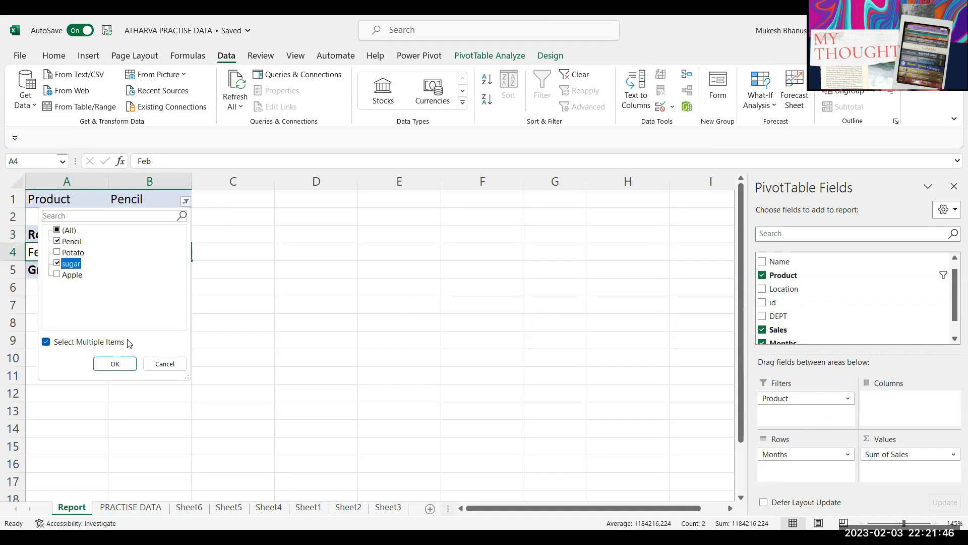
{"action": "left_click", "coordinate": [115, 364]}
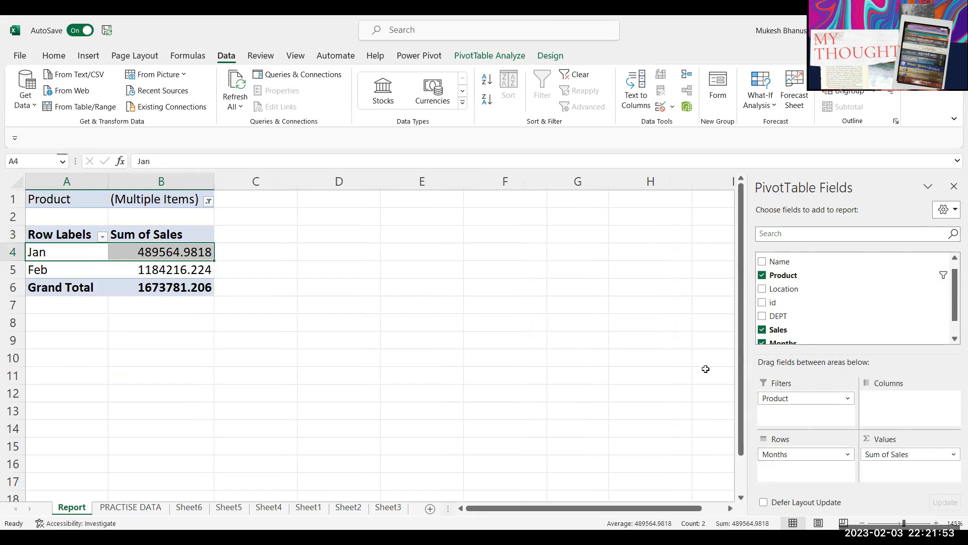
{"action": "left_click", "coordinate": [148, 261]}
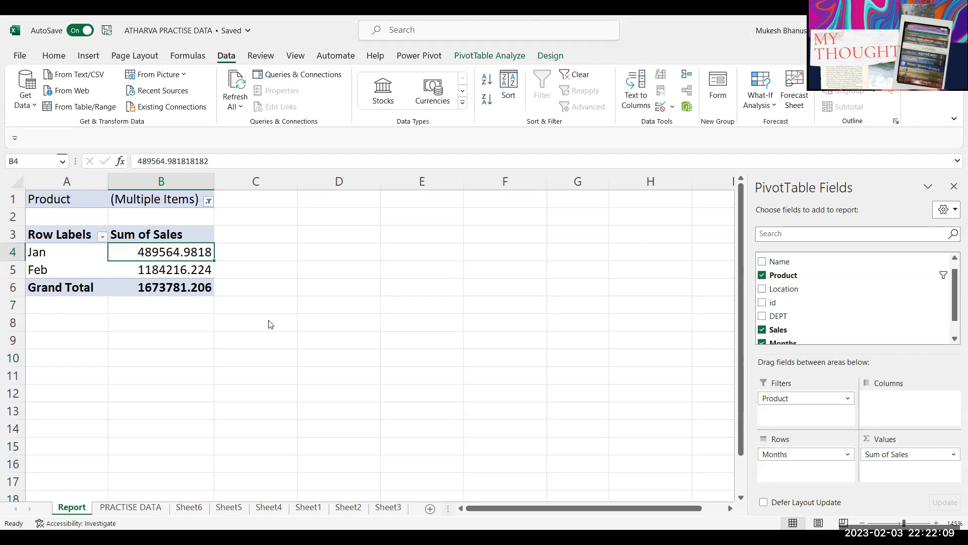
{"action": "key", "text": "Down"}
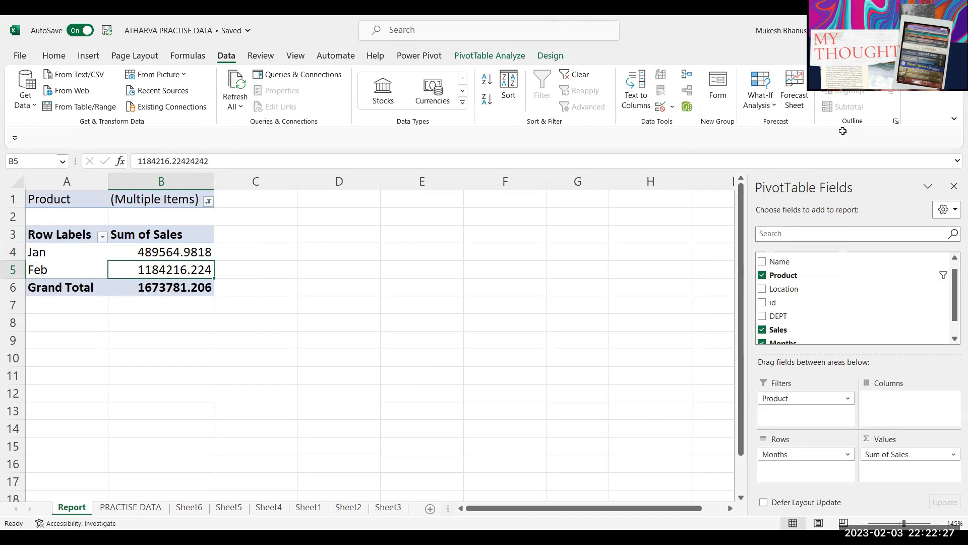
{"action": "key", "text": "ctrl+Page_Down"}
{"action": "left_click", "coordinate": [464, 321]}
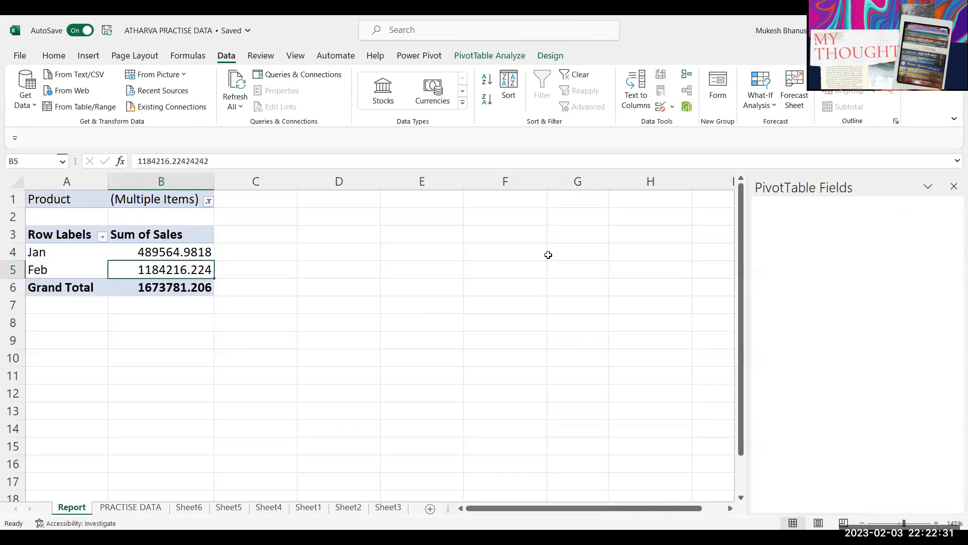
{"action": "left_click", "coordinate": [83, 508]}
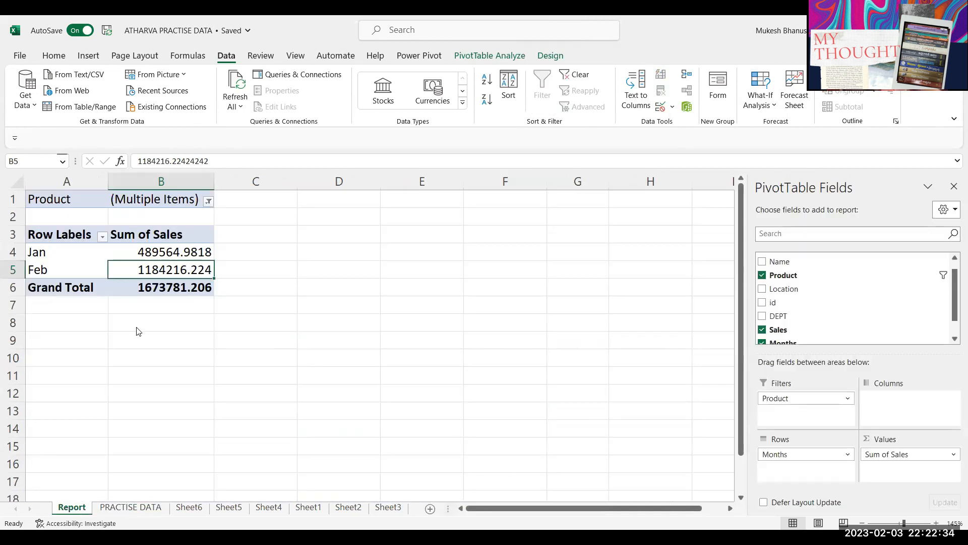
{"action": "left_click_drag", "start_coordinate": [910, 455], "coordinate": [683, 347]}
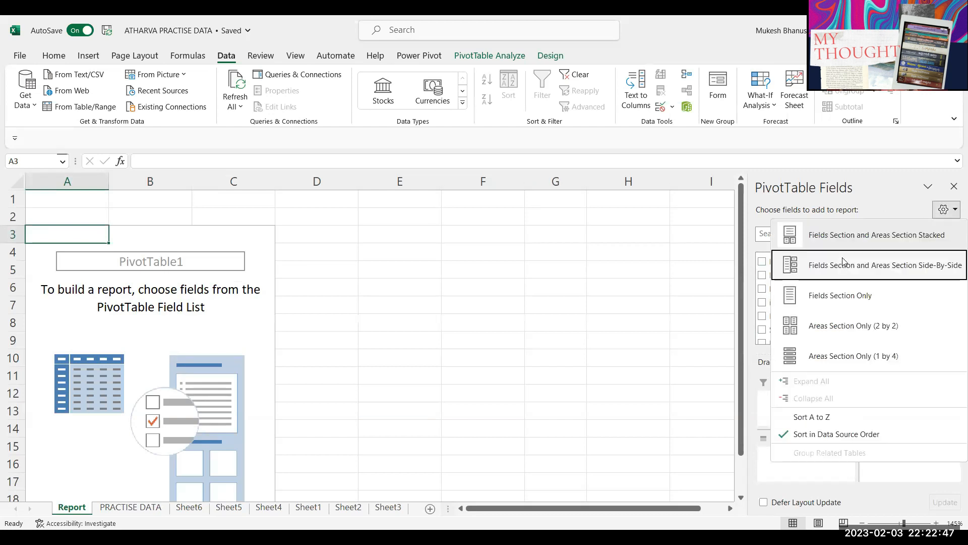
Step: Set the field list to Side-by-Side, hide it, and close the ATHARVA PRACTISE DATA workbook
{"action": "left_click", "coordinate": [845, 263]}
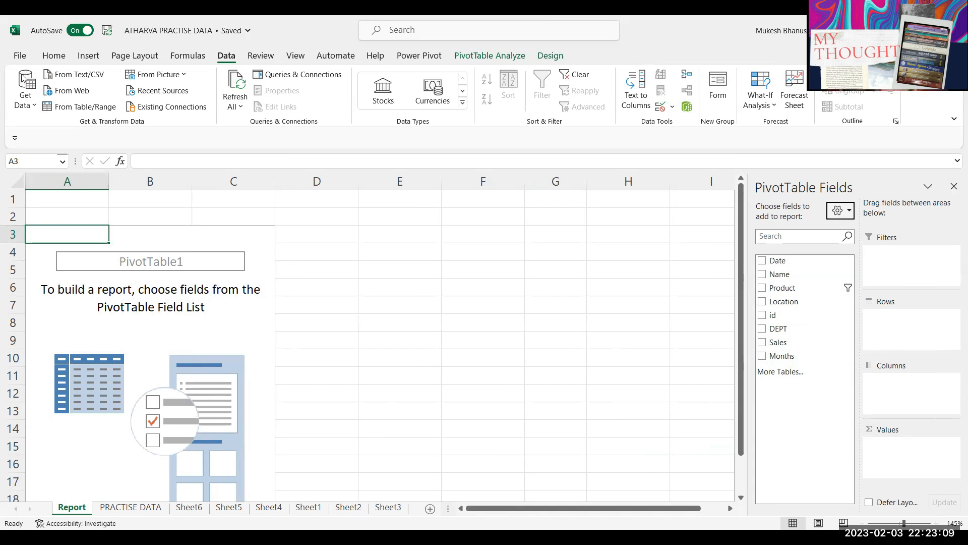
{"action": "left_click", "coordinate": [954, 187]}
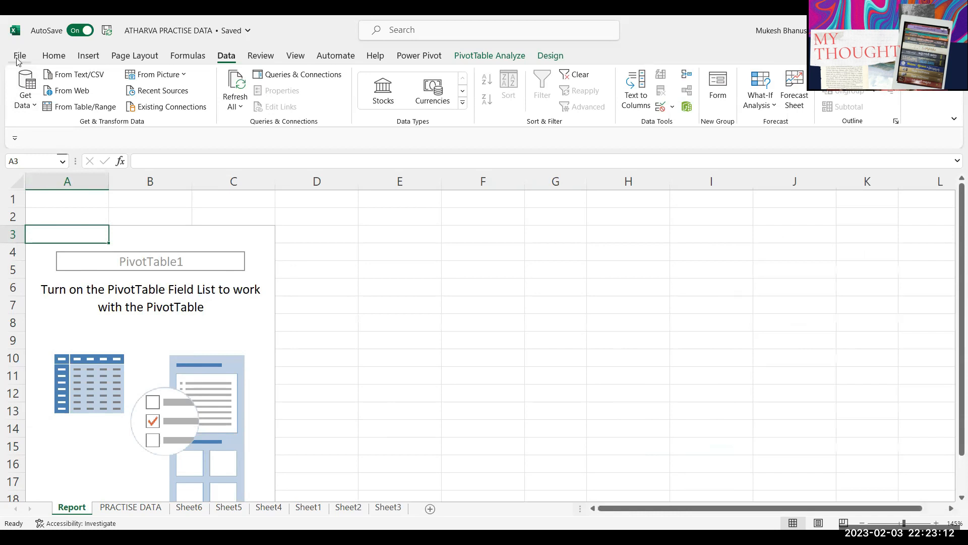
{"action": "left_click", "coordinate": [19, 57]}
{"action": "left_click", "coordinate": [38, 321]}
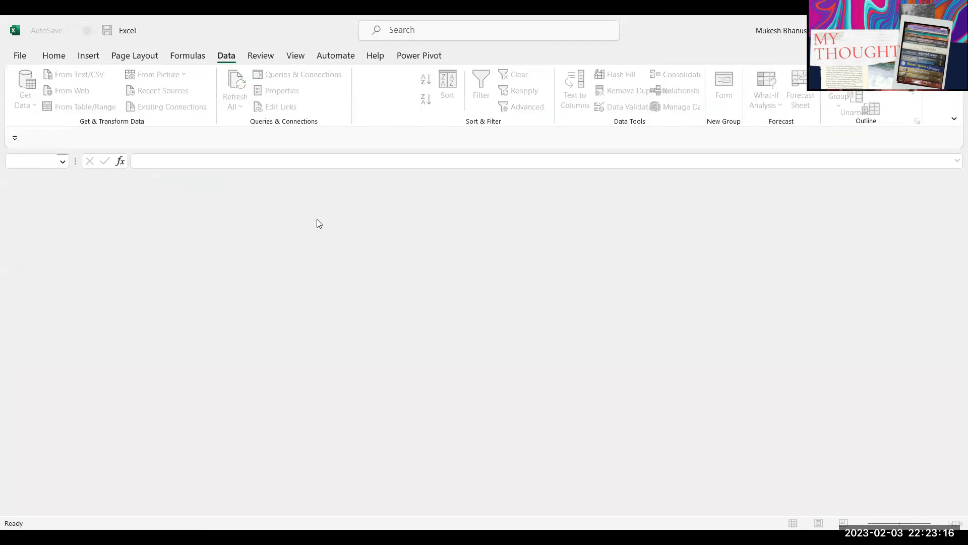
Step: Open File Explorer (Win+E) and open the Customers workbook from the recent files list
{"action": "left_click", "coordinate": [559, 164]}
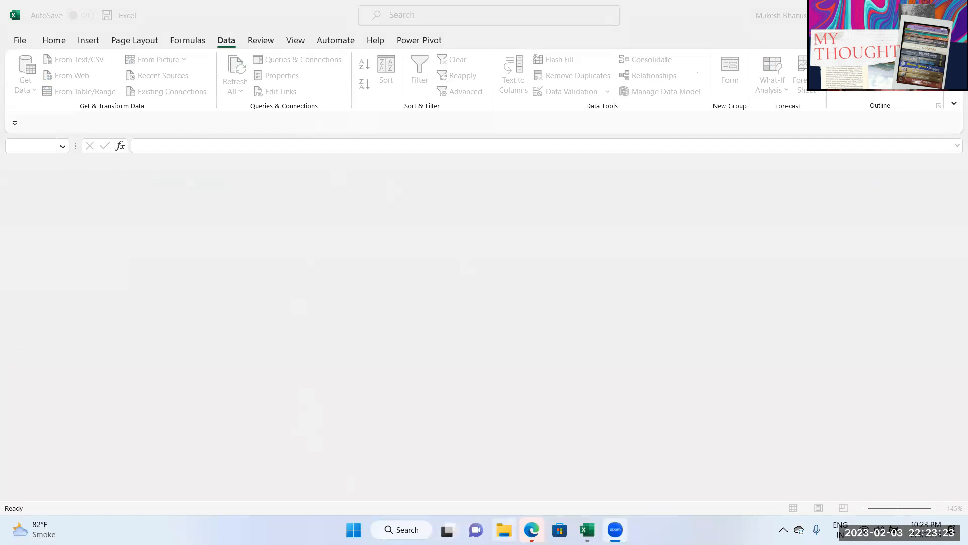
{"action": "key", "text": "super+e"}
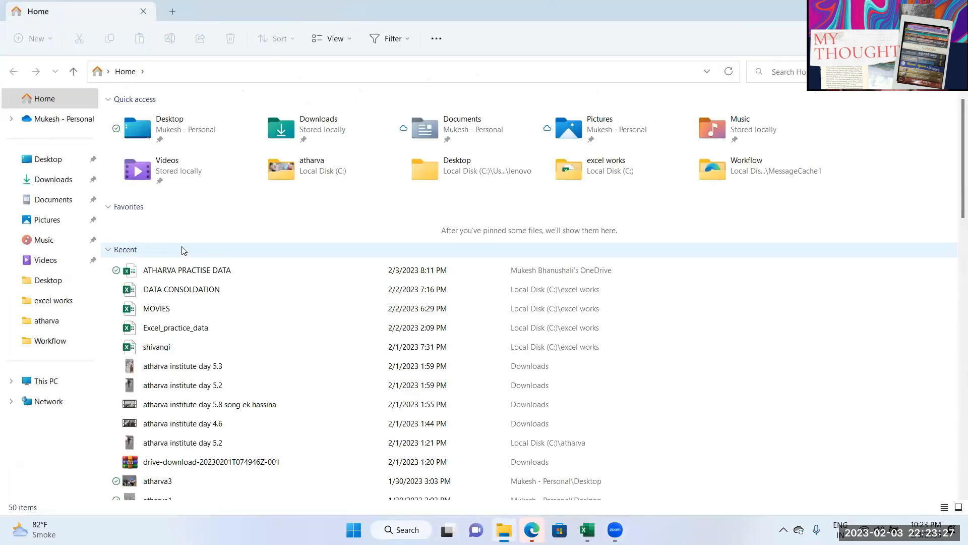
{"action": "scroll", "coordinate": [220, 318], "scroll_direction": "down", "scroll_amount": 4}
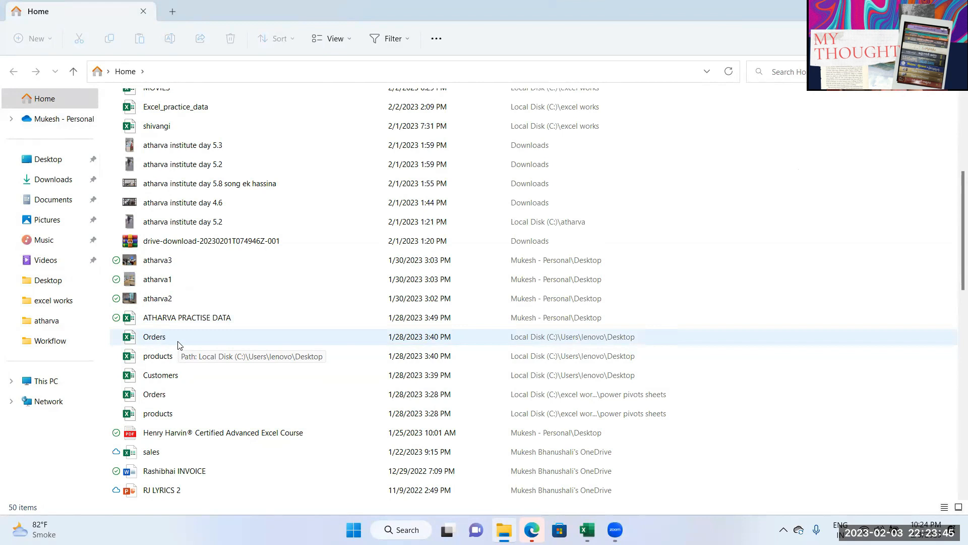
{"action": "double_click", "coordinate": [162, 377]}
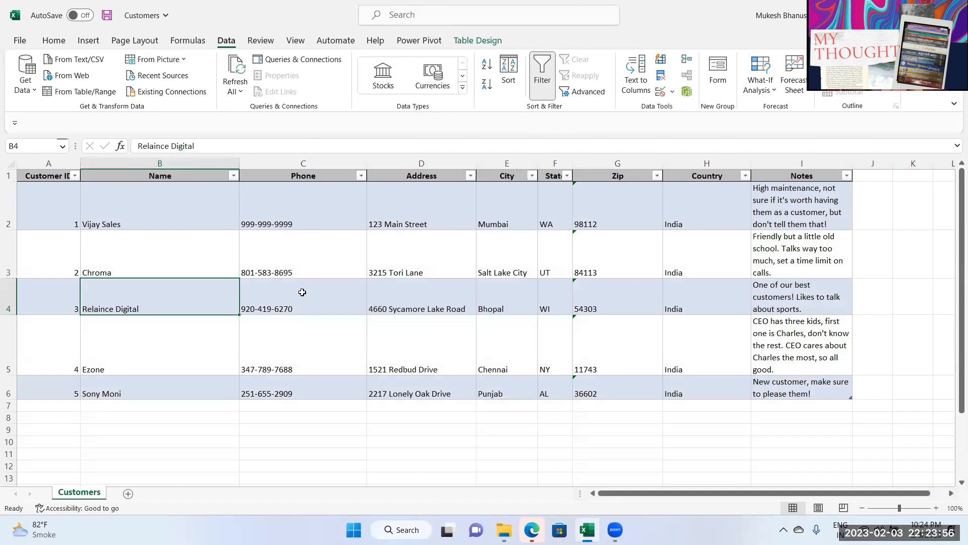
Step: Review the customer name cells and the customer records from B2 to I6
{"action": "left_click", "coordinate": [156, 252]}
{"action": "left_click", "coordinate": [135, 312]}
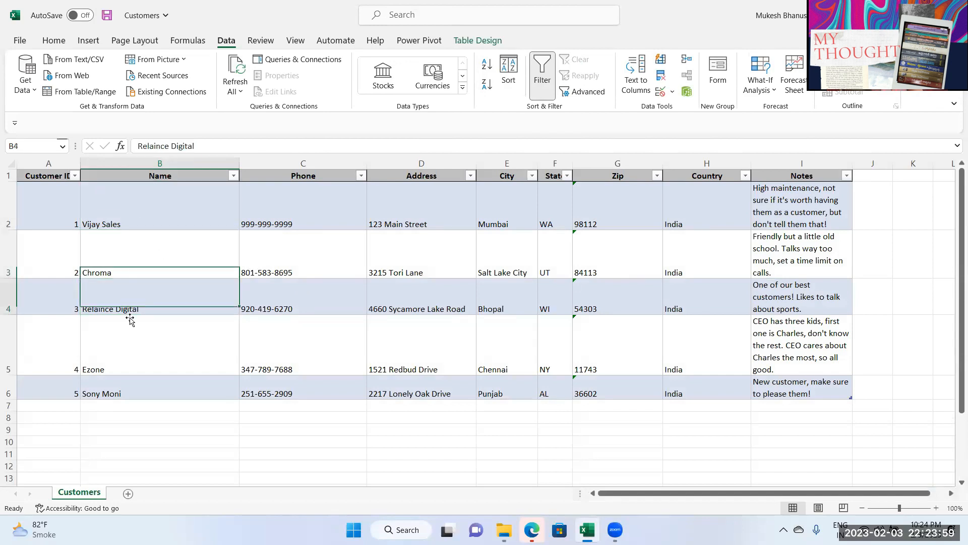
{"action": "left_click", "coordinate": [117, 355]}
{"action": "left_click", "coordinate": [120, 393]}
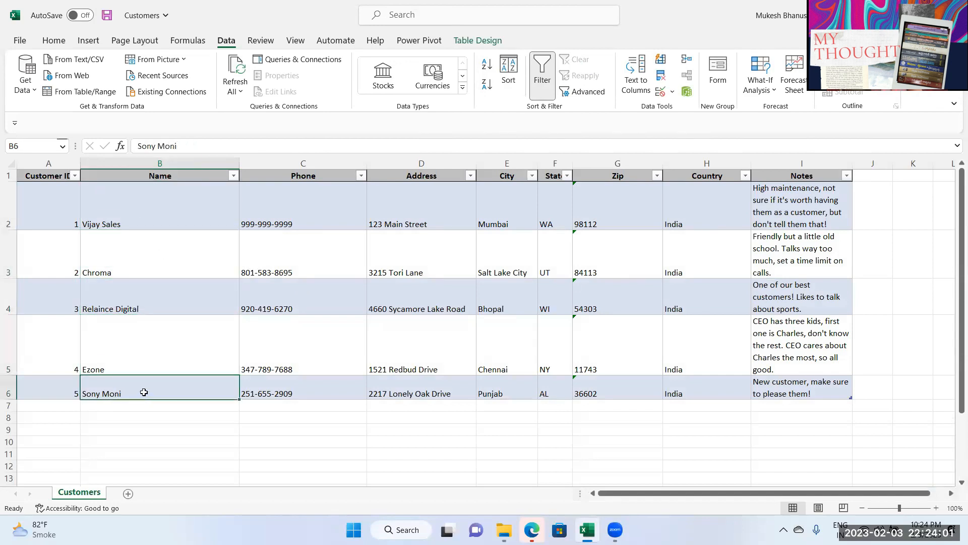
{"action": "left_click_drag", "start_coordinate": [125, 211], "coordinate": [859, 406]}
{"action": "left_click", "coordinate": [322, 266]}
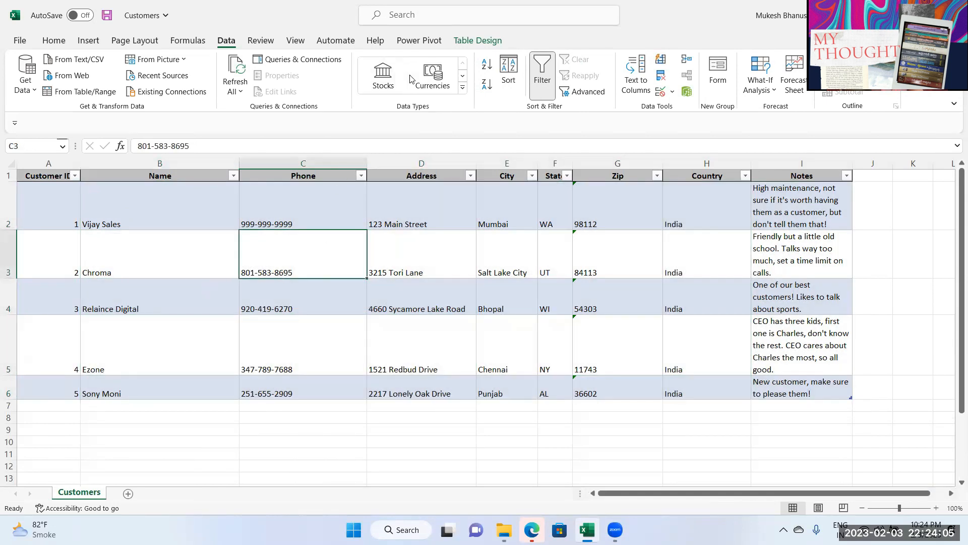
Step: Check the table's name on Table Design, then close the Customers workbook with Alt+F4
{"action": "left_click", "coordinate": [477, 41]}
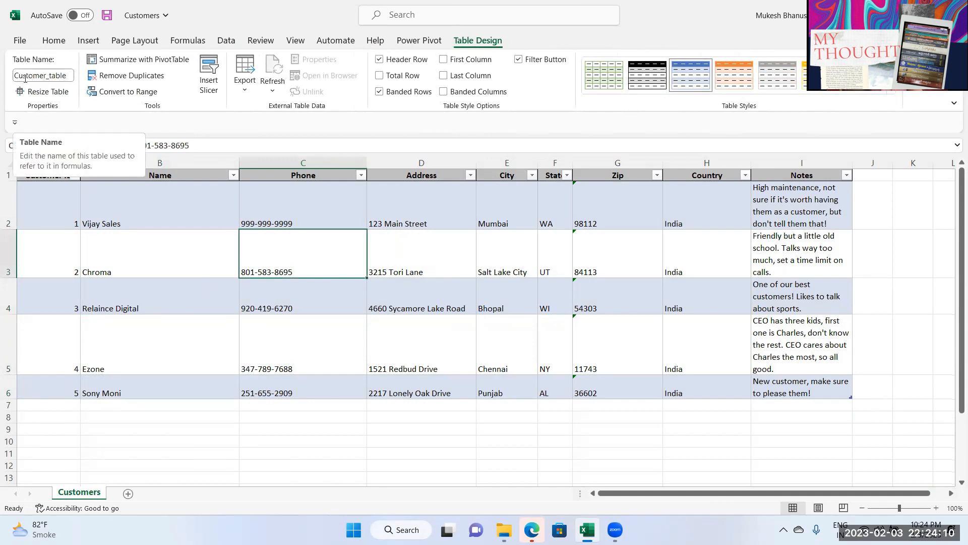
{"action": "left_click_drag", "start_coordinate": [60, 406], "coordinate": [309, 387]}
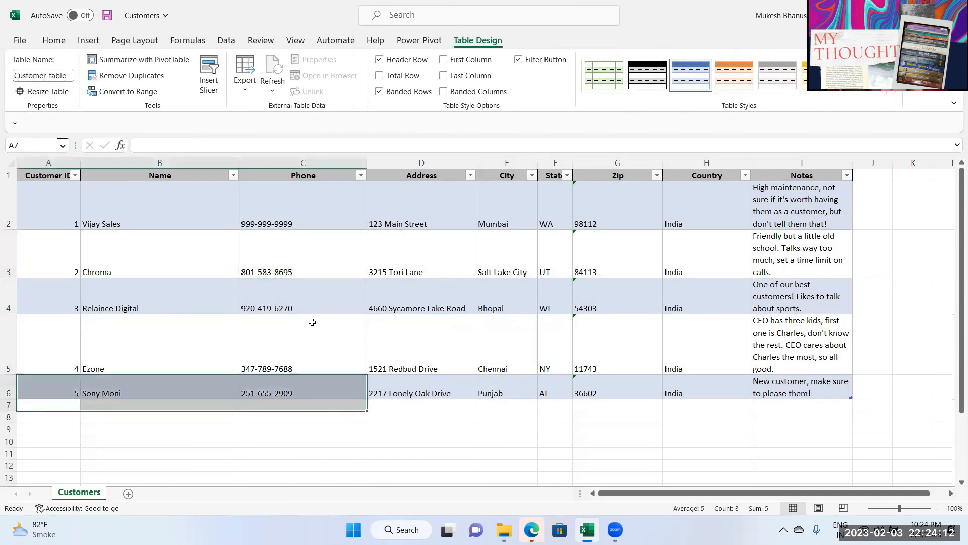
{"action": "left_click", "coordinate": [309, 324]}
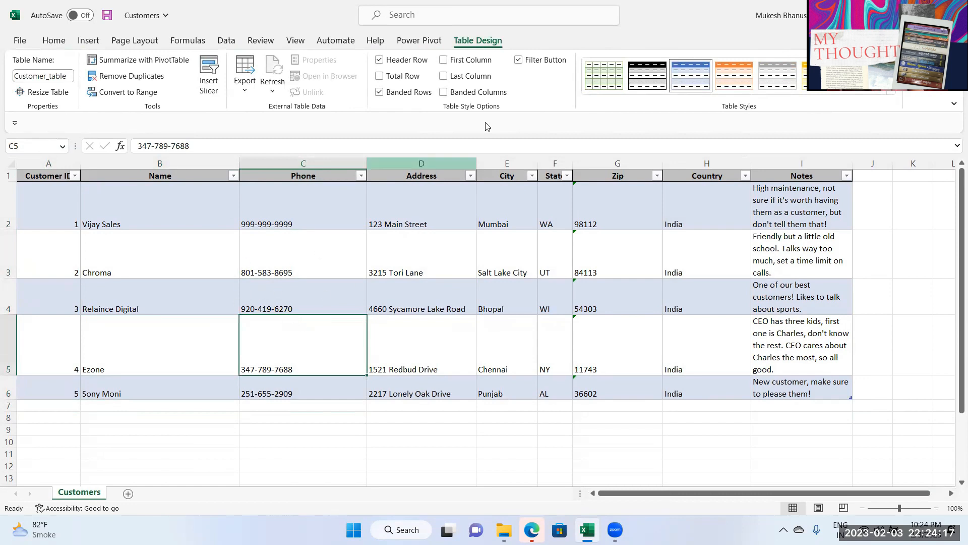
{"action": "key", "text": "alt+F4"}
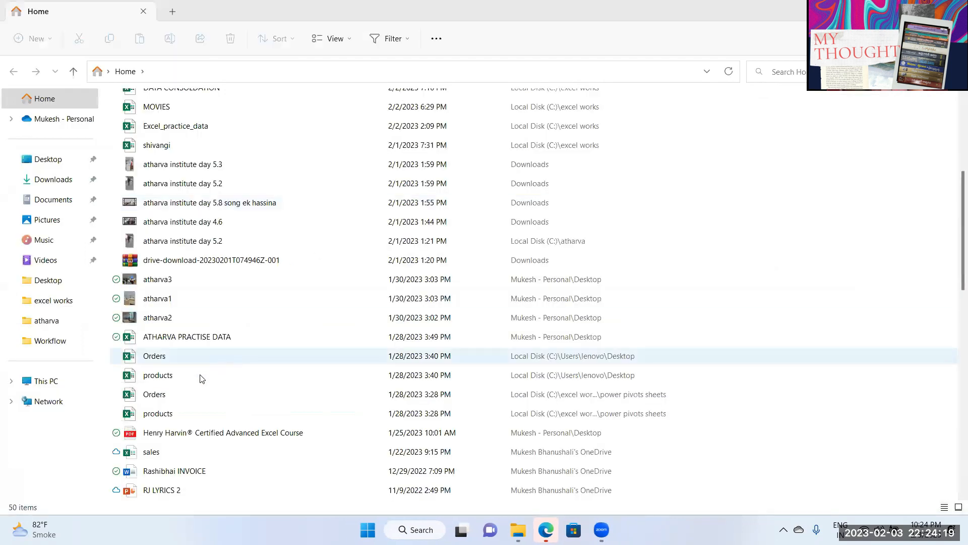
Step: Open the products workbook and dismiss the Get genuine Office message and warning bar
{"action": "double_click", "coordinate": [168, 418]}
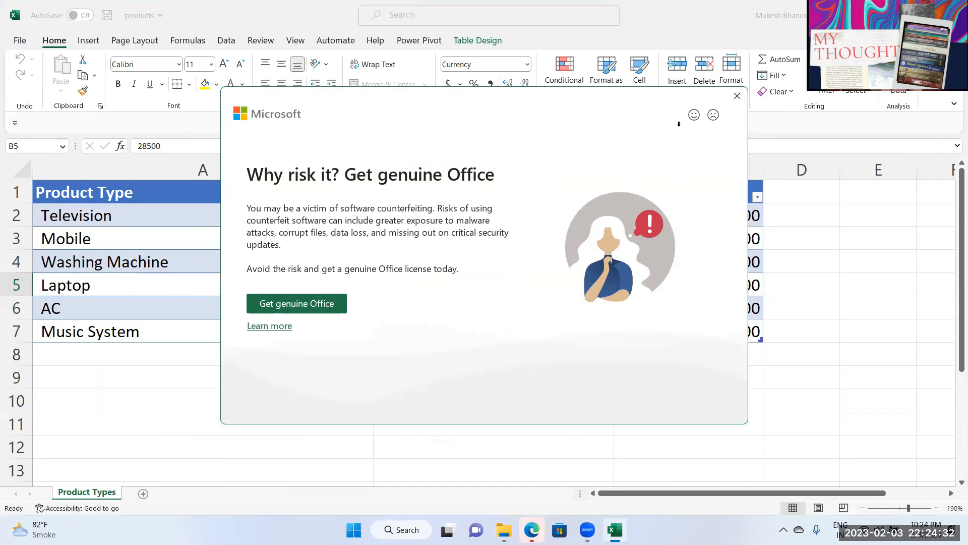
{"action": "key", "text": "Escape"}
{"action": "left_click", "coordinate": [954, 141]}
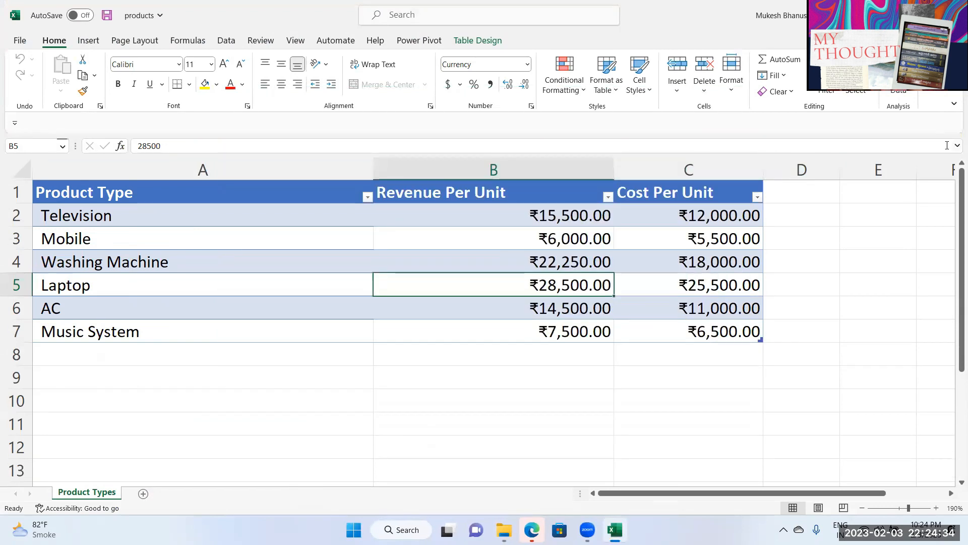
Step: Review the Television, Mobile and Laptop revenue and cost per unit, then return to File Explorer
{"action": "left_click", "coordinate": [183, 214]}
{"action": "left_click", "coordinate": [681, 221]}
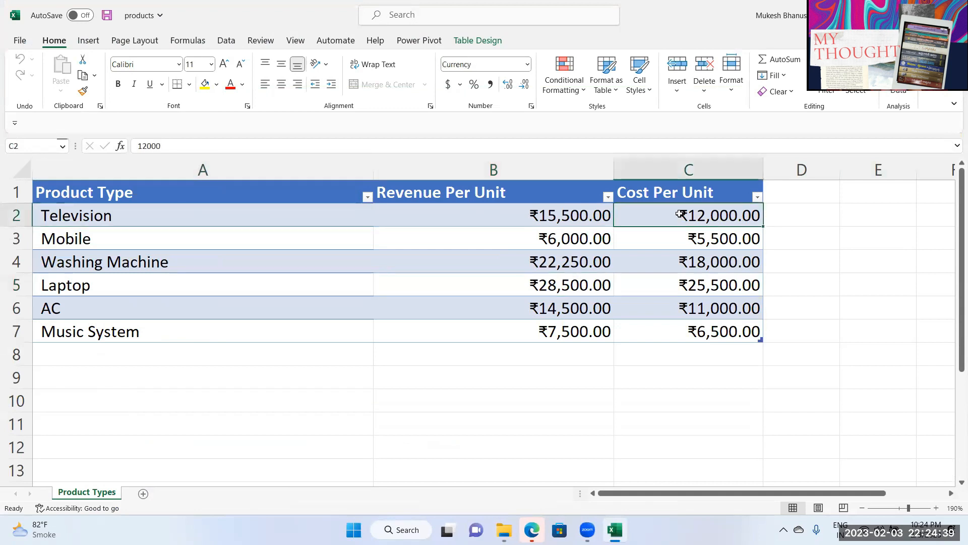
{"action": "left_click_drag", "start_coordinate": [333, 214], "coordinate": [693, 229]}
{"action": "left_click", "coordinate": [605, 276]}
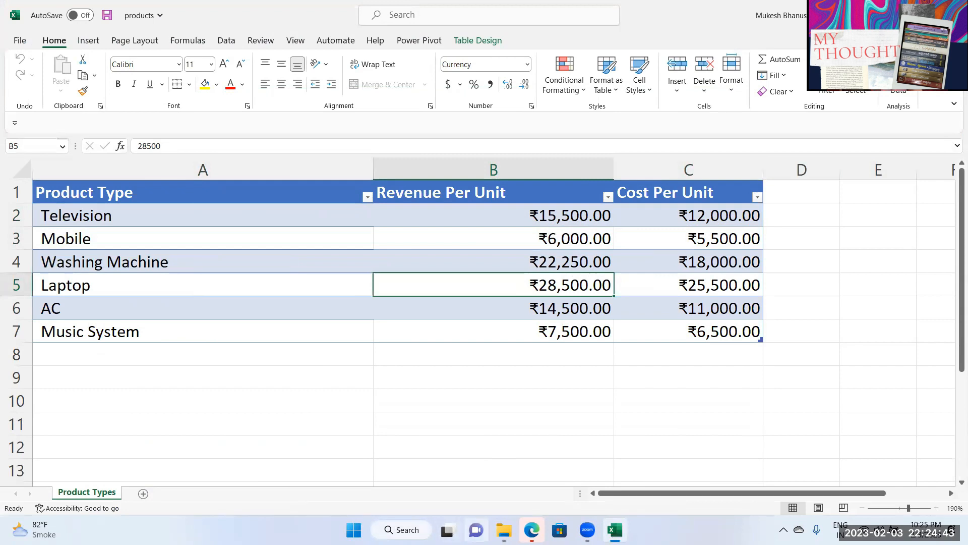
{"action": "left_click", "coordinate": [504, 530]}
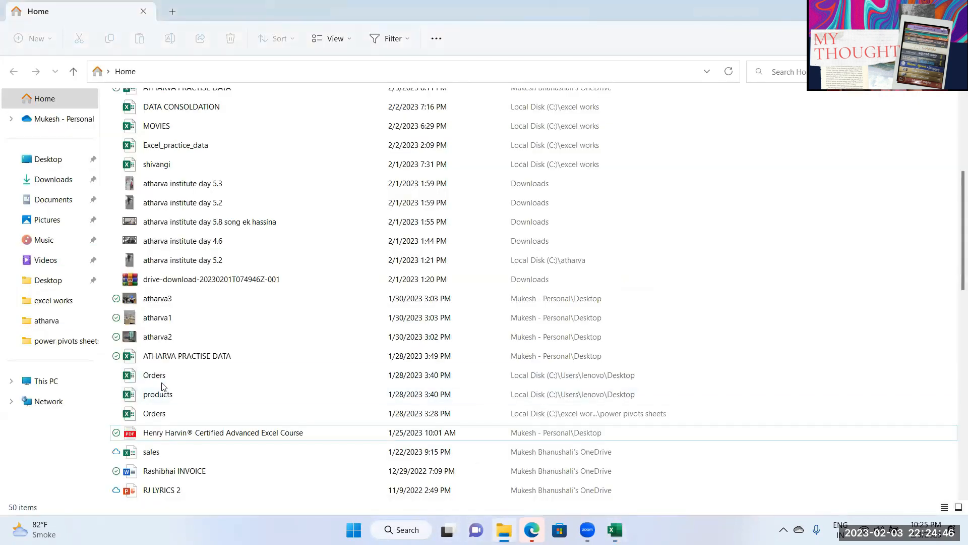
Step: Open the Orders workbook and check the first order's Customer ID through Delivery status
{"action": "double_click", "coordinate": [163, 383]}
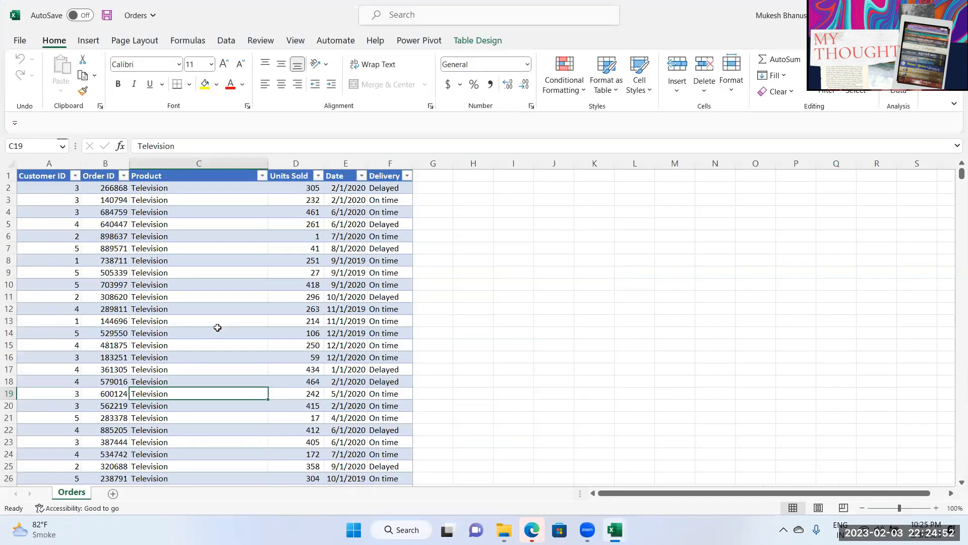
{"action": "left_click", "coordinate": [50, 189]}
{"action": "left_click", "coordinate": [108, 188]}
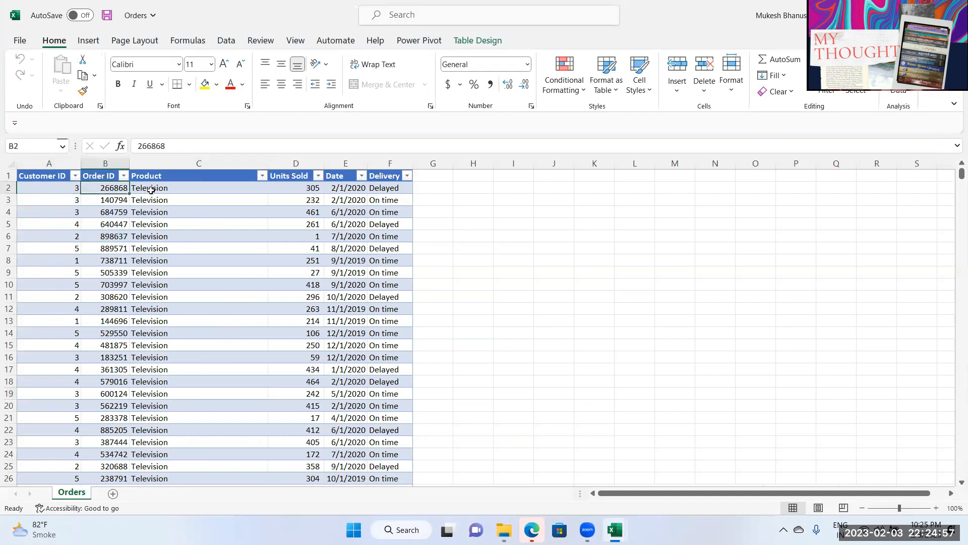
{"action": "left_click", "coordinate": [151, 191]}
{"action": "left_click", "coordinate": [311, 190]}
{"action": "left_click", "coordinate": [338, 189]}
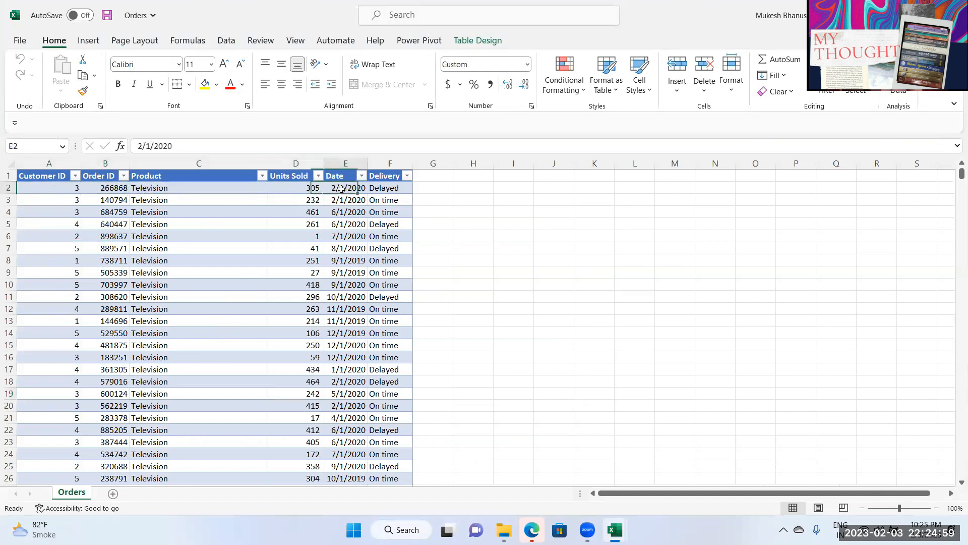
{"action": "left_click", "coordinate": [379, 190]}
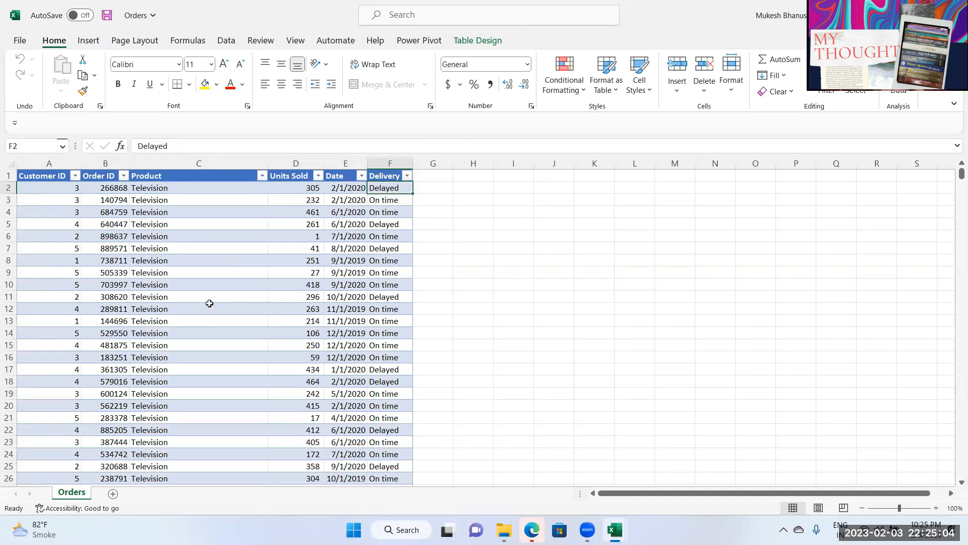
Step: Zoom in and AutoFit column E so the order dates show in full
{"action": "scroll", "coordinate": [271, 286], "scroll_direction": "up", "scroll_amount": 2}
{"action": "scroll", "coordinate": [271, 287], "scroll_direction": "up", "scroll_amount": 1}
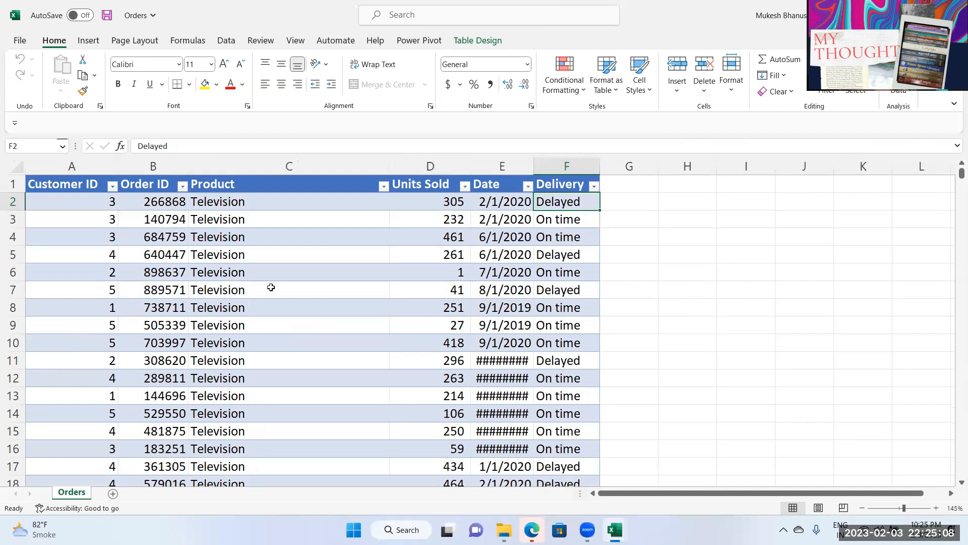
{"action": "double_click", "coordinate": [534, 166]}
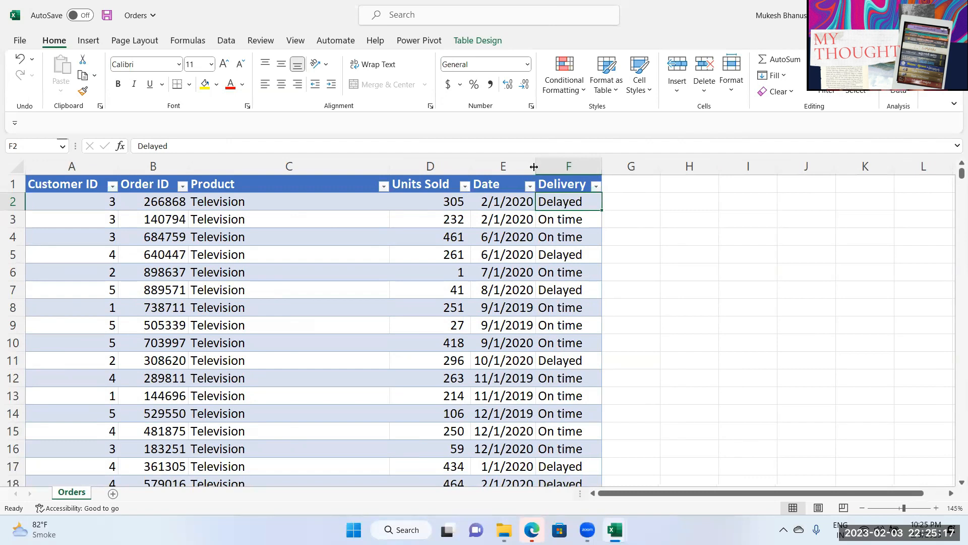
{"action": "left_click", "coordinate": [619, 189]}
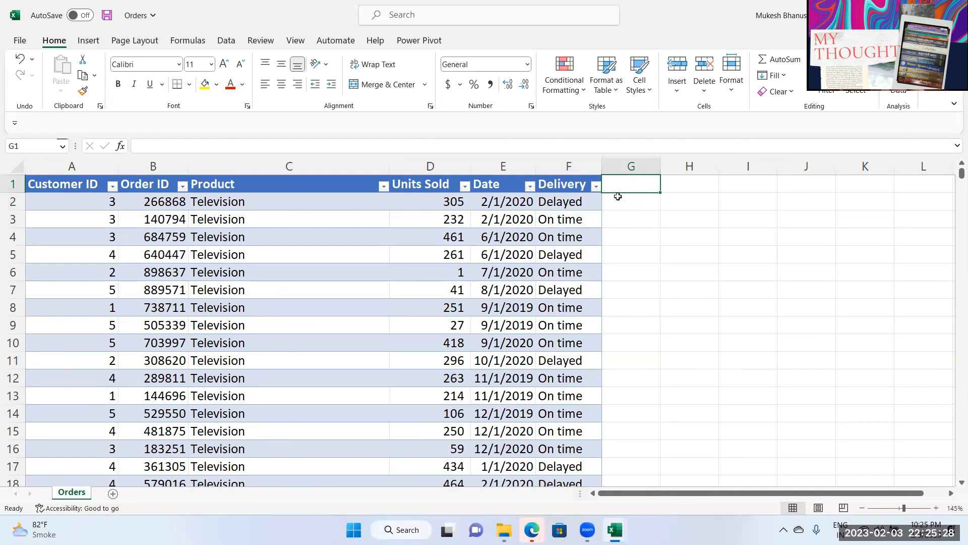
Step: Inspect the order data, selecting the block A2:E12 and the first row A2:D2
{"action": "left_click", "coordinate": [105, 161]}
{"action": "left_click_drag", "start_coordinate": [92, 208], "coordinate": [527, 384]}
{"action": "left_click", "coordinate": [516, 391]}
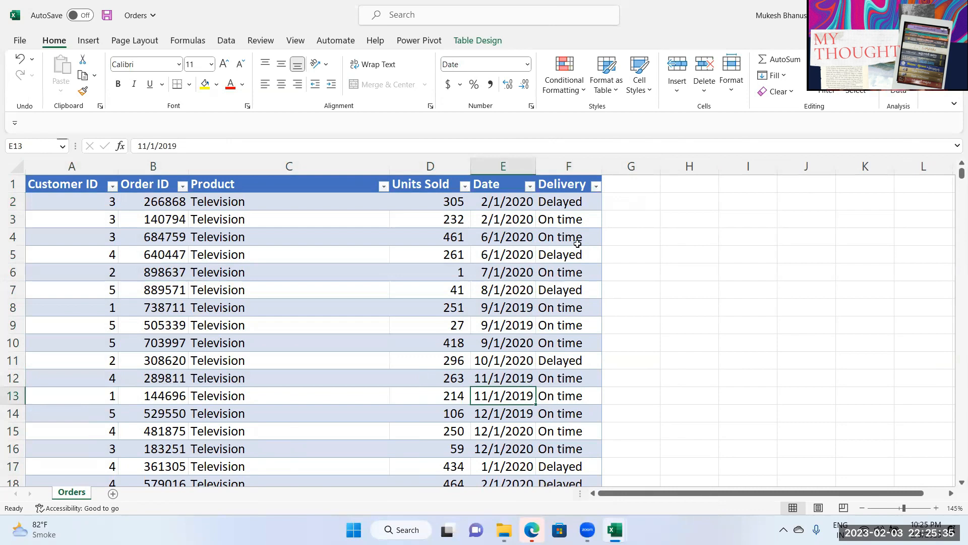
{"action": "left_click", "coordinate": [623, 207]}
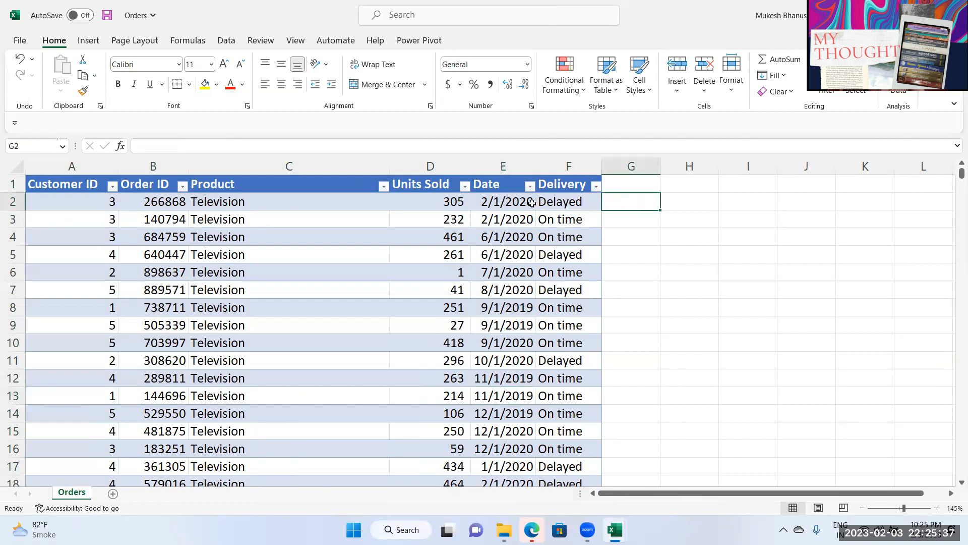
{"action": "left_click", "coordinate": [439, 202]}
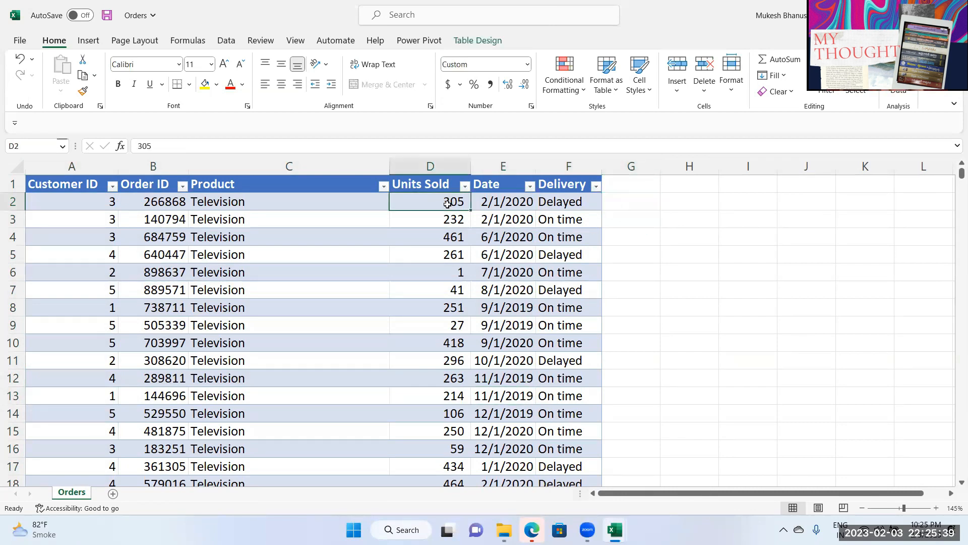
{"action": "left_click", "coordinate": [231, 201]}
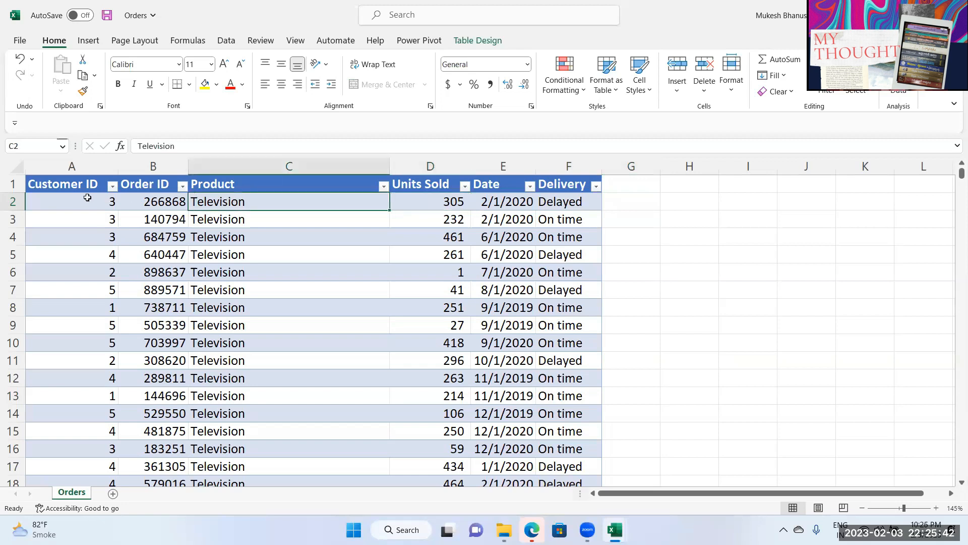
{"action": "left_click", "coordinate": [81, 202]}
{"action": "left_click_drag", "start_coordinate": [83, 202], "coordinate": [452, 200]}
{"action": "left_click", "coordinate": [452, 200]}
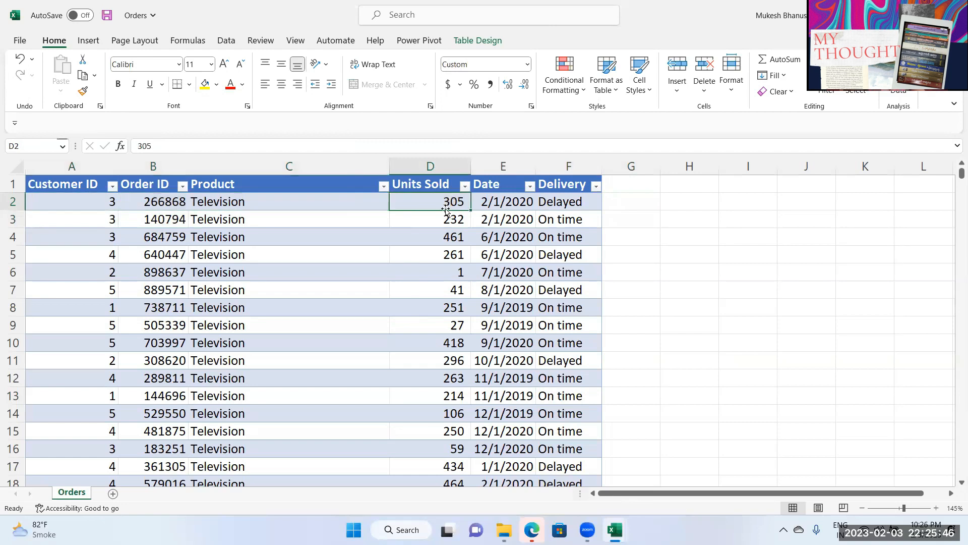
Step: Review the first two orders' Customer ID, Units Sold, product and date cells
{"action": "left_click", "coordinate": [83, 209]}
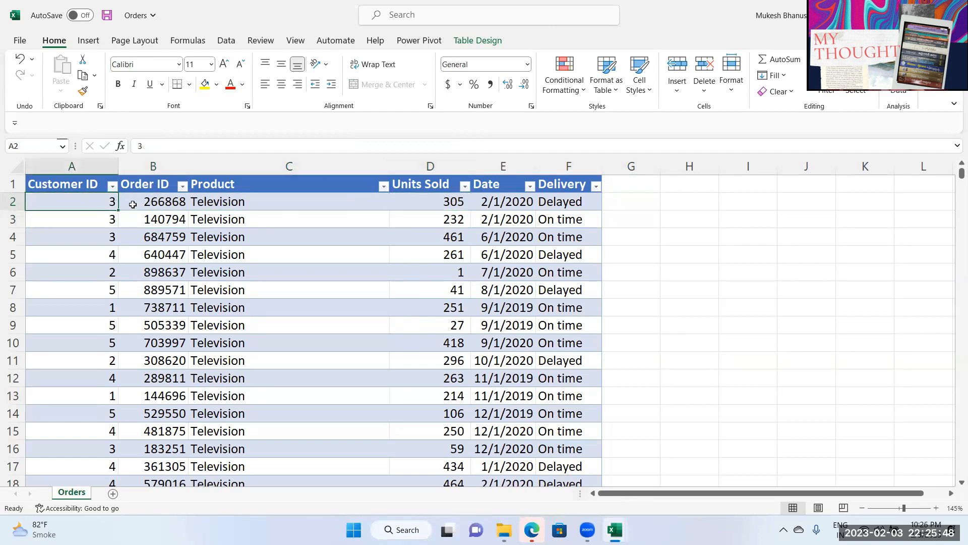
{"action": "left_click", "coordinate": [452, 203]}
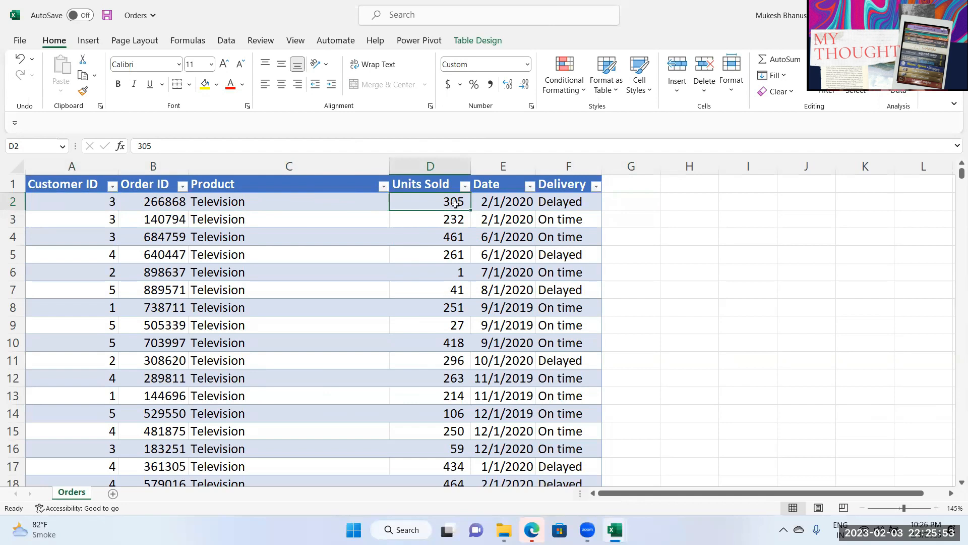
{"action": "left_click_drag", "start_coordinate": [98, 202], "coordinate": [403, 214]}
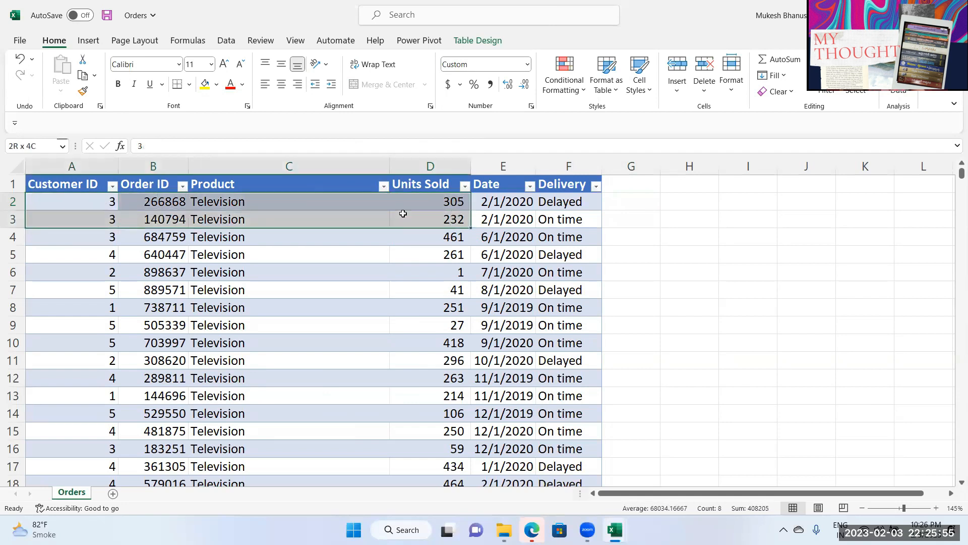
{"action": "left_click", "coordinate": [505, 203]}
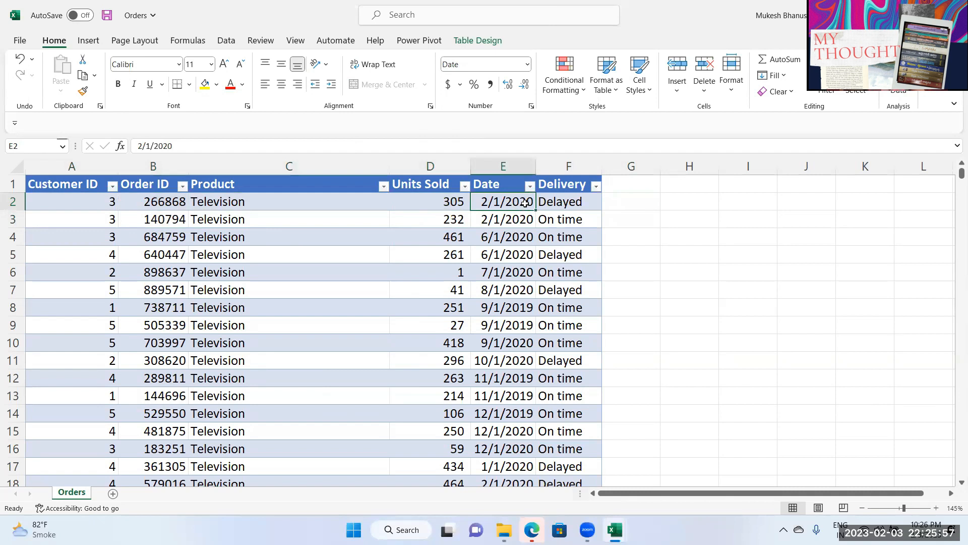
{"action": "left_click", "coordinate": [454, 202]}
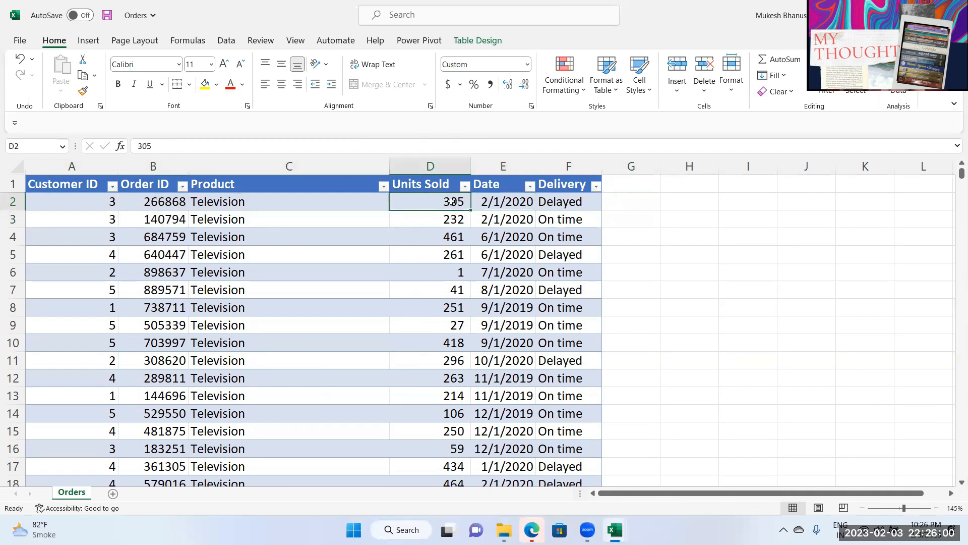
{"action": "left_click", "coordinate": [619, 200]}
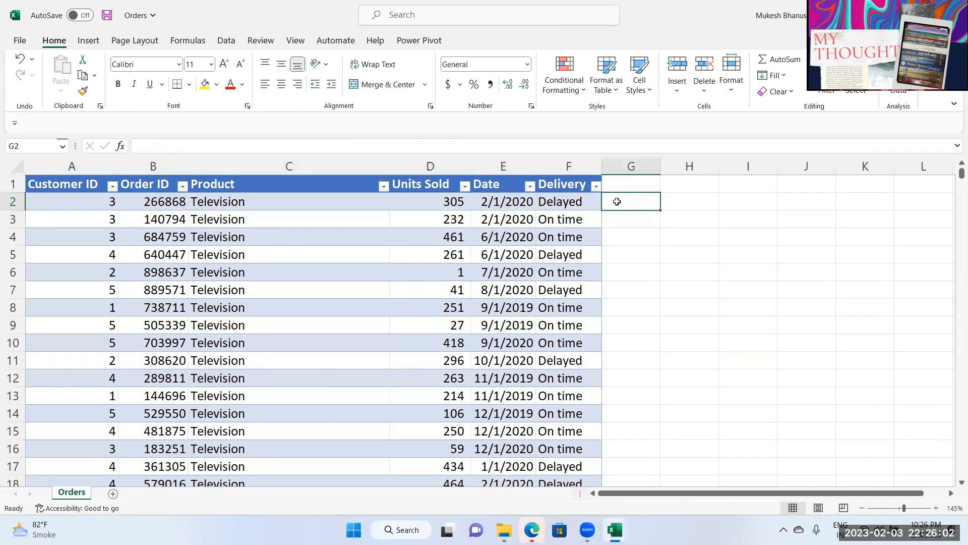
{"action": "left_click", "coordinate": [453, 203]}
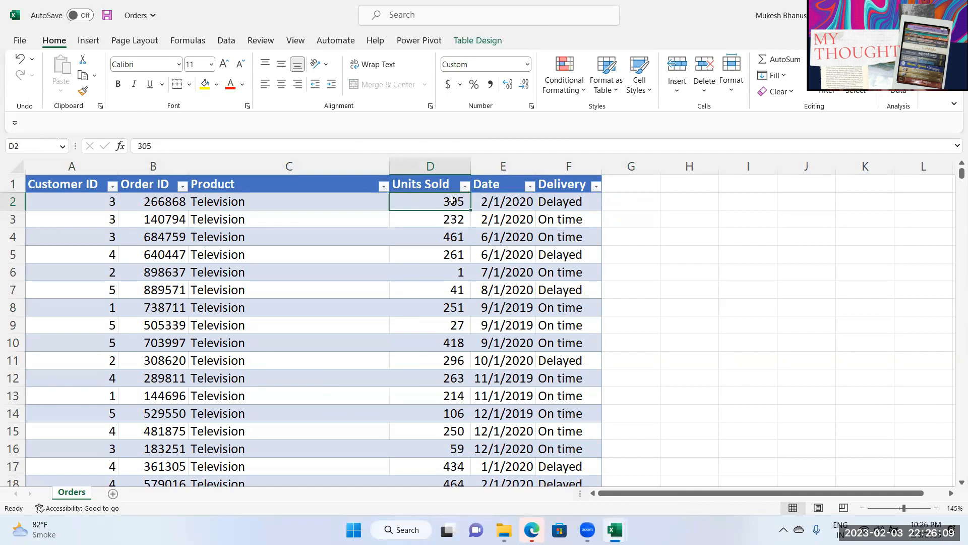
{"action": "left_click", "coordinate": [252, 201]}
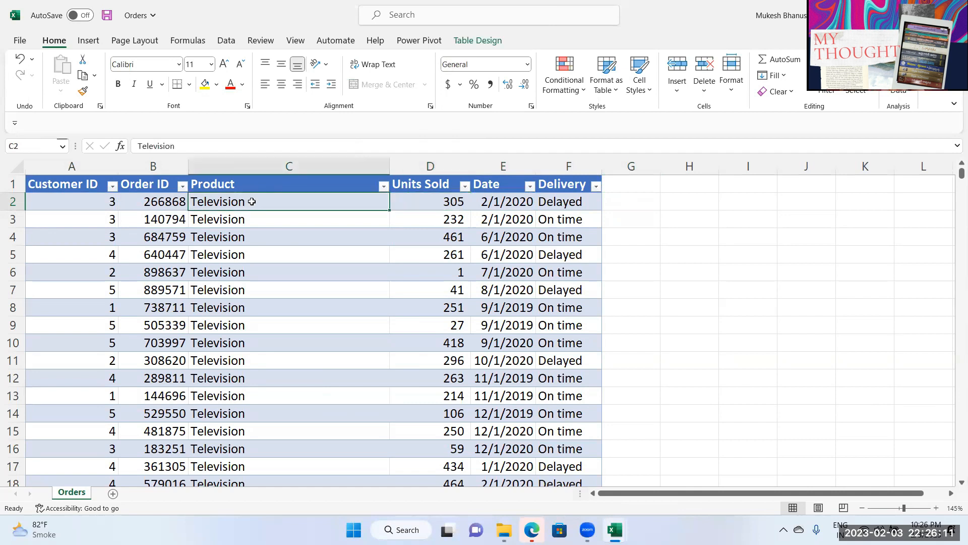
{"action": "left_click", "coordinate": [504, 529]}
Step: Try opening the products workbook from recent files and dismiss the duplicate-name warning
{"action": "double_click", "coordinate": [179, 395]}
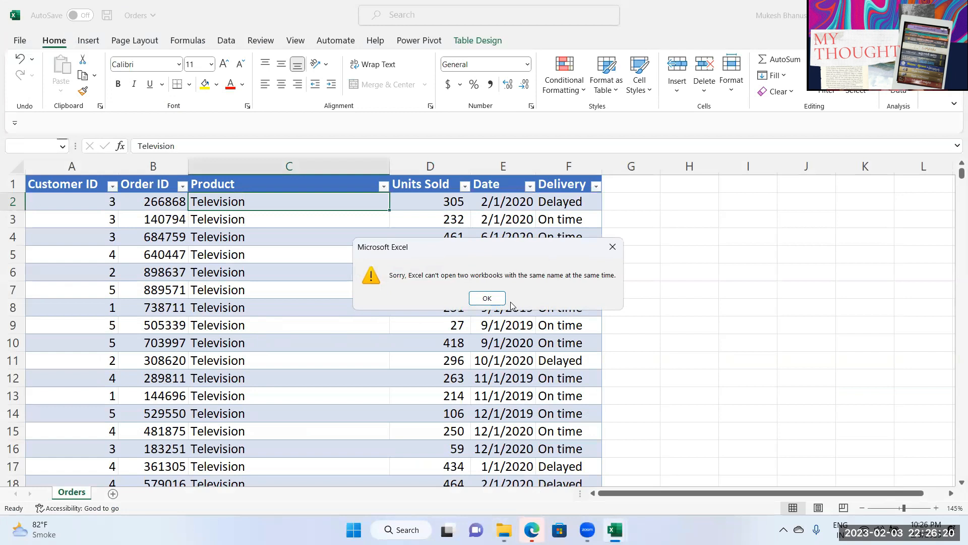
{"action": "left_click", "coordinate": [482, 298]}
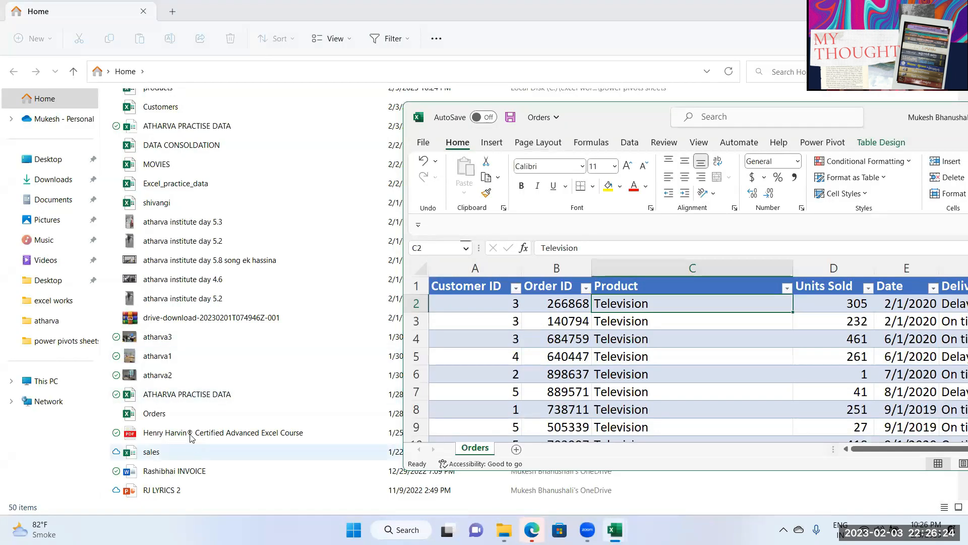
{"action": "left_click", "coordinate": [253, 479]}
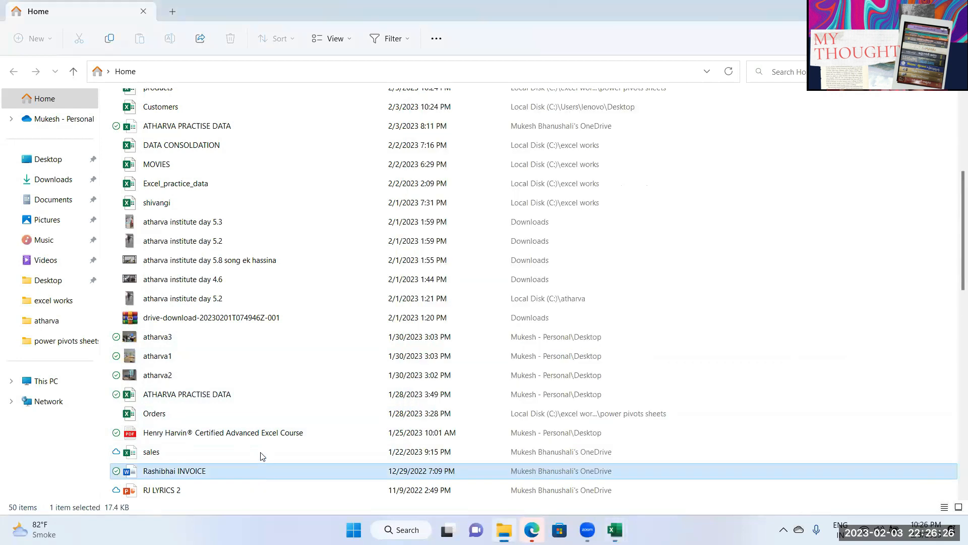
Step: Scroll the Recent list and pick the Orders workbook from power pivots sheets
{"action": "scroll", "coordinate": [257, 434], "scroll_direction": "down", "scroll_amount": 5}
{"action": "scroll", "coordinate": [253, 411], "scroll_direction": "up", "scroll_amount": 10}
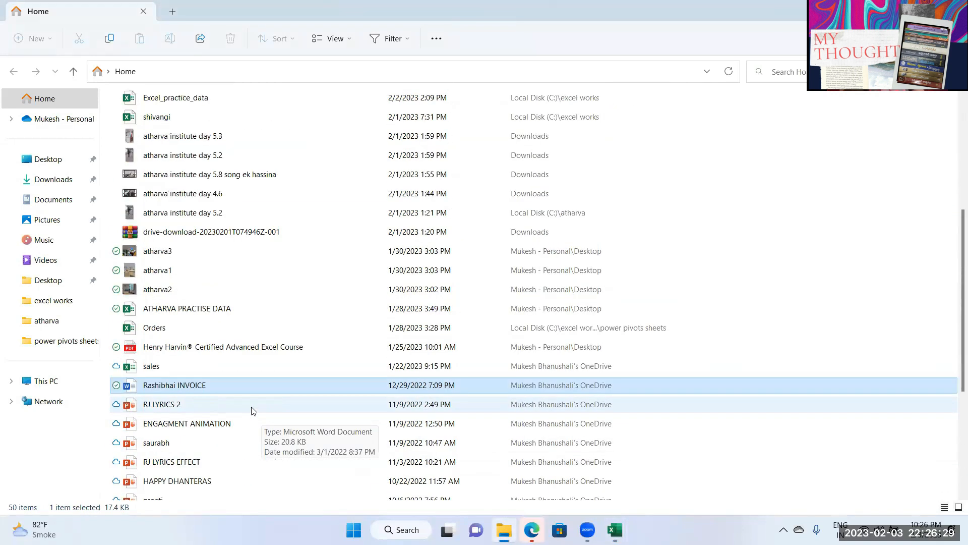
{"action": "scroll", "coordinate": [253, 411], "scroll_direction": "down", "scroll_amount": 1}
{"action": "scroll", "coordinate": [253, 411], "scroll_direction": "down", "scroll_amount": 4}
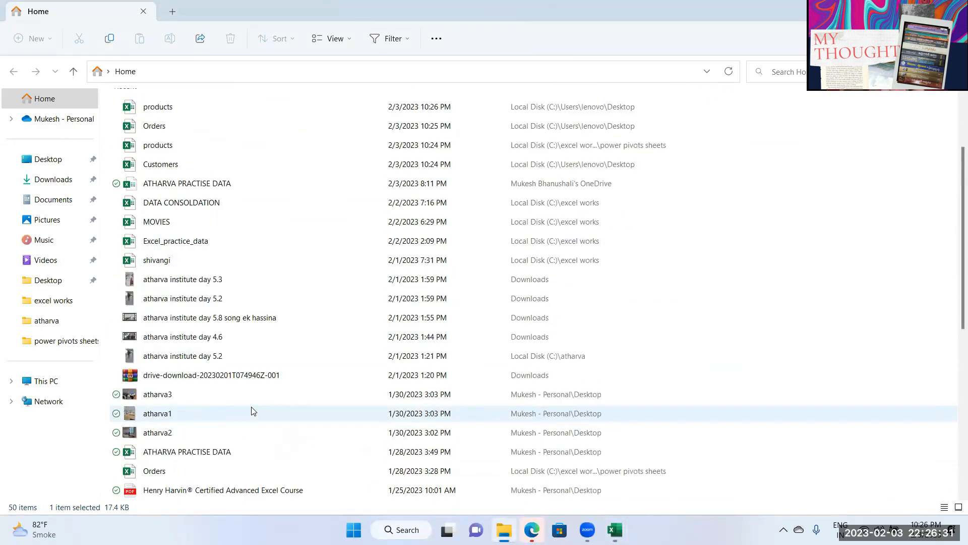
{"action": "scroll", "coordinate": [250, 405], "scroll_direction": "down", "scroll_amount": 4}
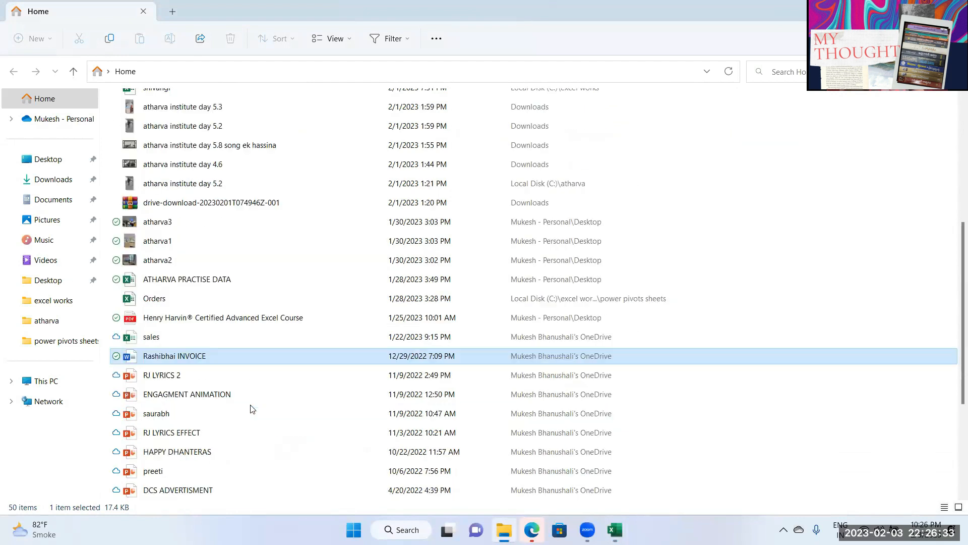
{"action": "scroll", "coordinate": [246, 400], "scroll_direction": "up", "scroll_amount": 3}
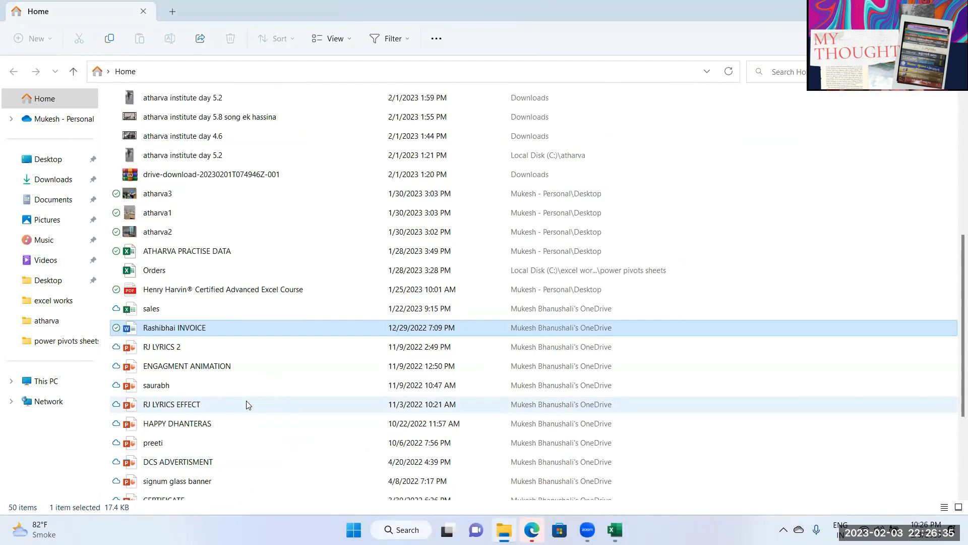
{"action": "left_click", "coordinate": [157, 275]}
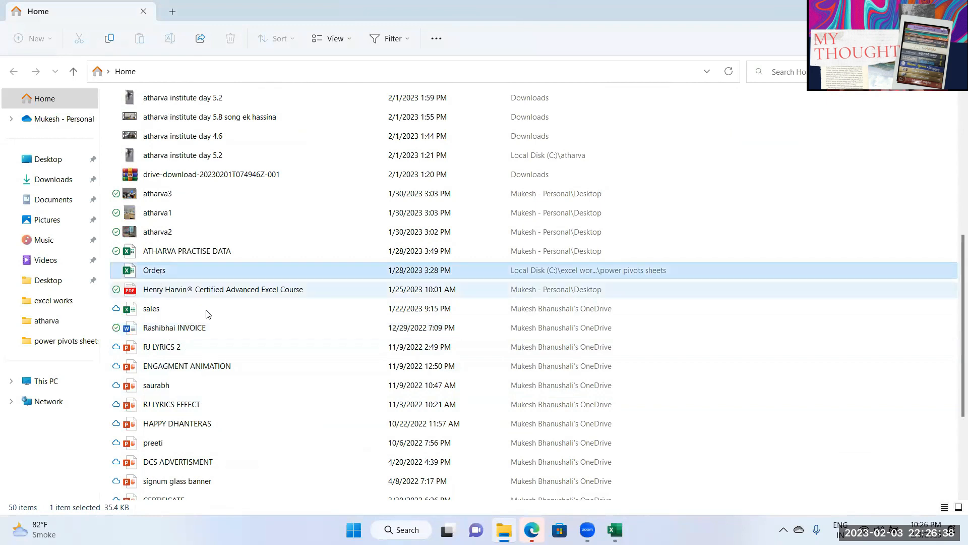
{"action": "scroll", "coordinate": [208, 313], "scroll_direction": "up", "scroll_amount": 4}
Step: Open the products workbook and check Television's revenue per unit in B2
{"action": "left_click", "coordinate": [174, 183]}
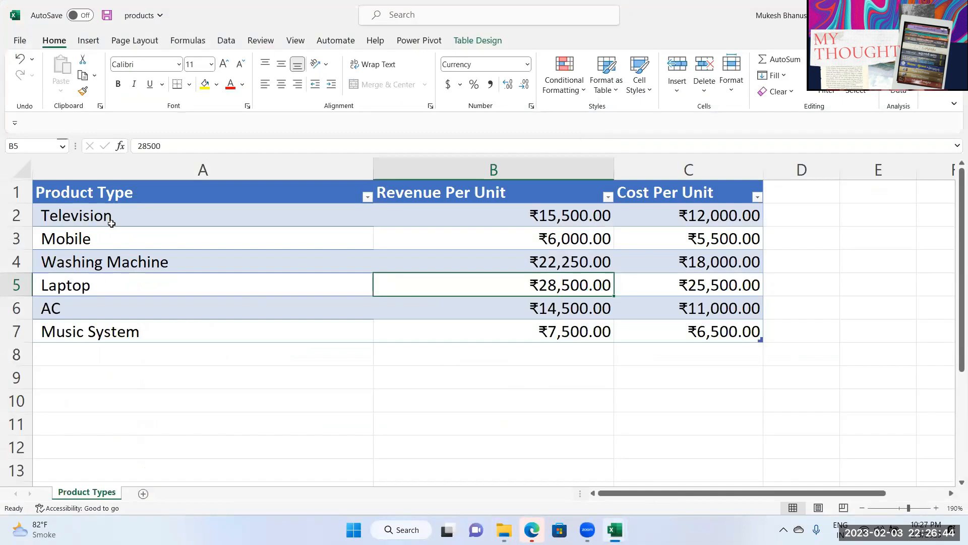
{"action": "left_click", "coordinate": [112, 222]}
{"action": "left_click", "coordinate": [561, 225]}
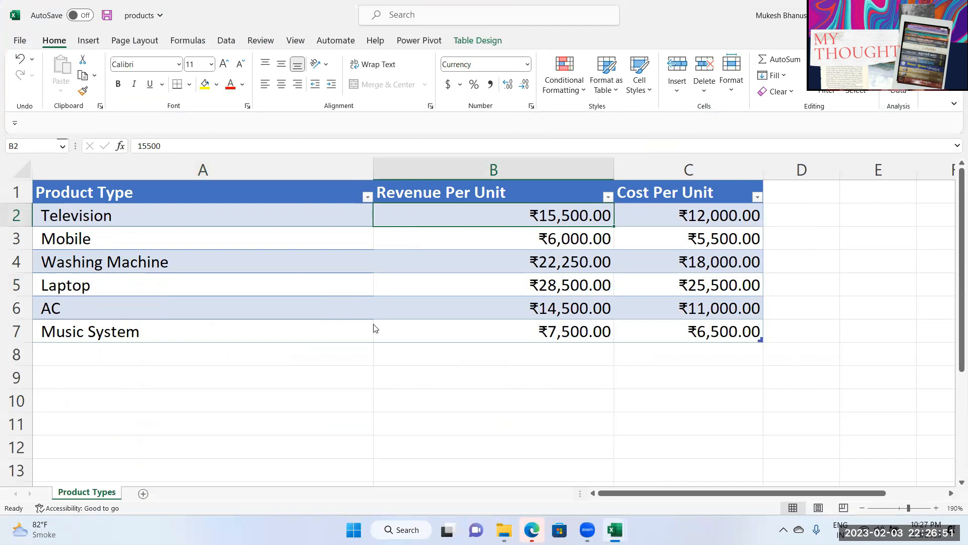
Step: Bring the Orders workbook to full screen and review cells D2 and A2
{"action": "left_click_drag", "start_coordinate": [371, 15], "coordinate": [376, 329]}
{"action": "double_click", "coordinate": [633, 110]}
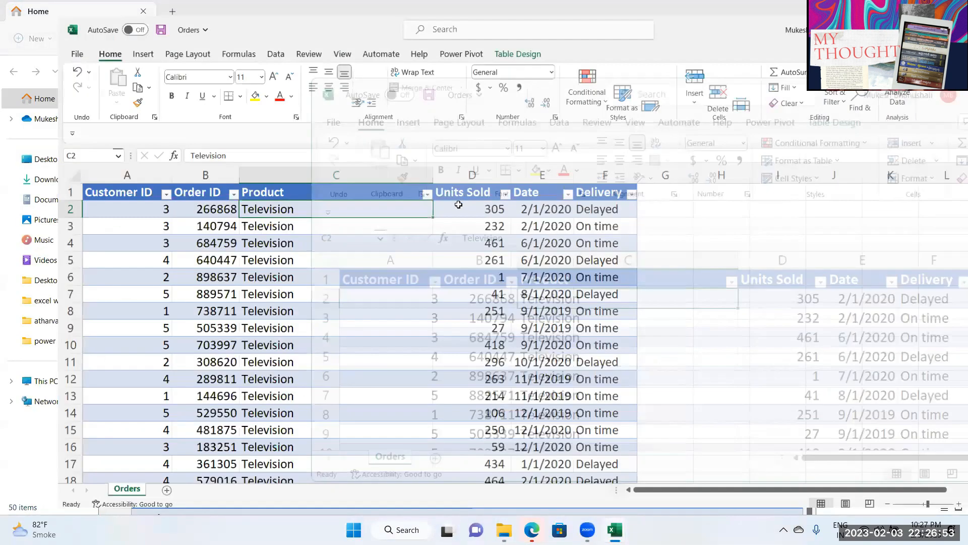
{"action": "left_click", "coordinate": [456, 202]}
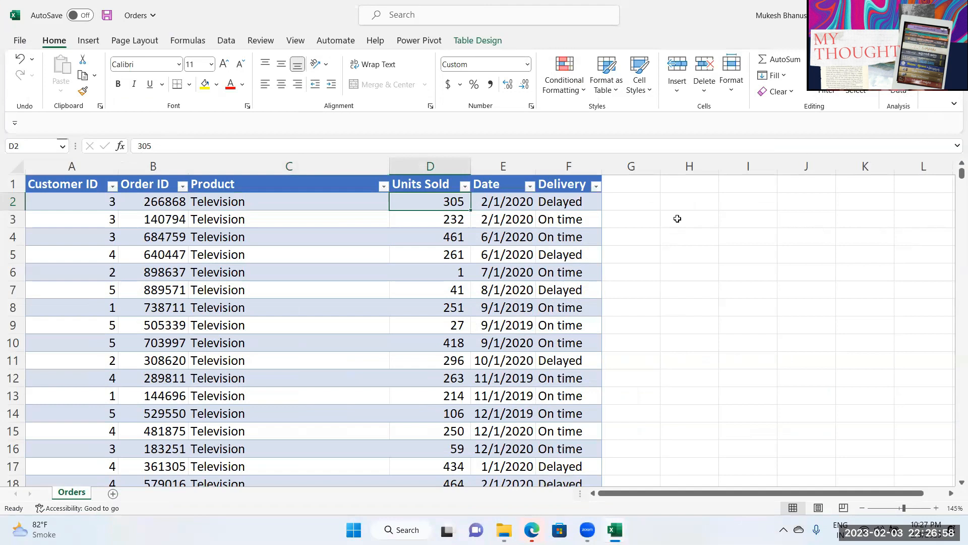
{"action": "left_click", "coordinate": [621, 207]}
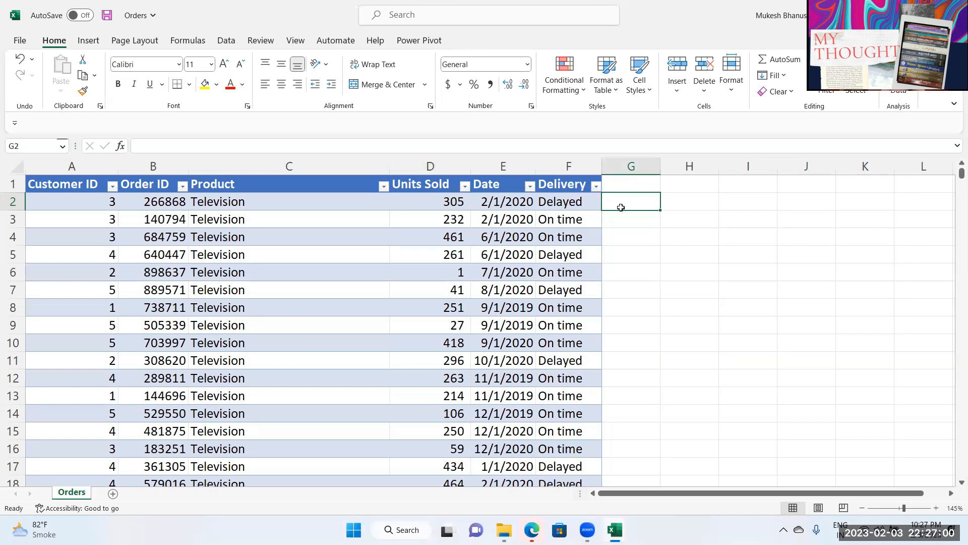
{"action": "left_click", "coordinate": [99, 199]}
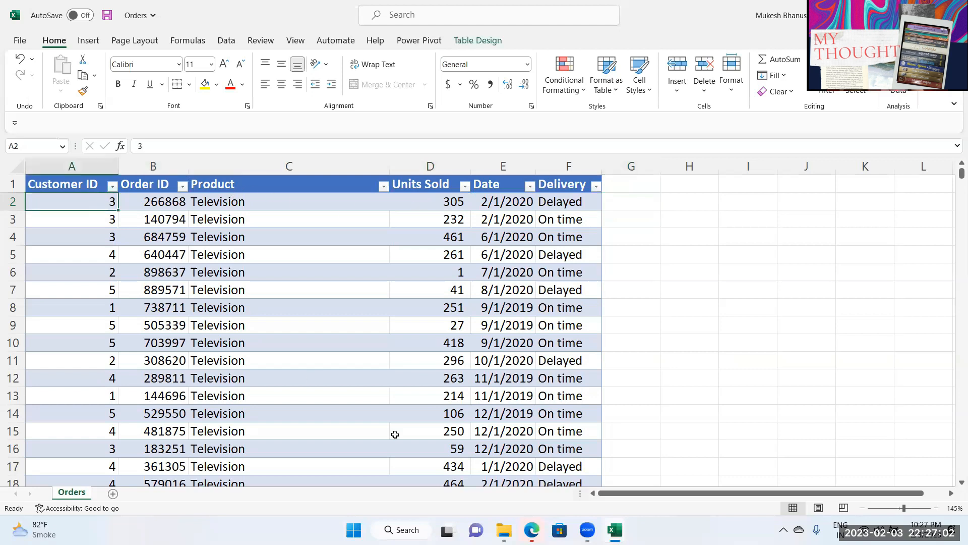
{"action": "key", "text": "super+e"}
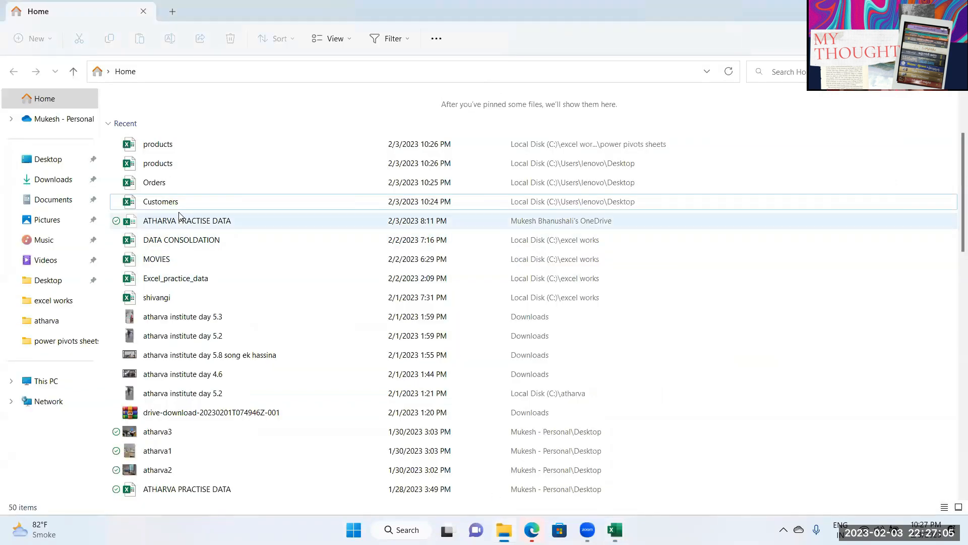
Step: Select customer 3's ID and name in A4:B4, then close the Customers workbook
{"action": "key", "text": "alt+Tab"}
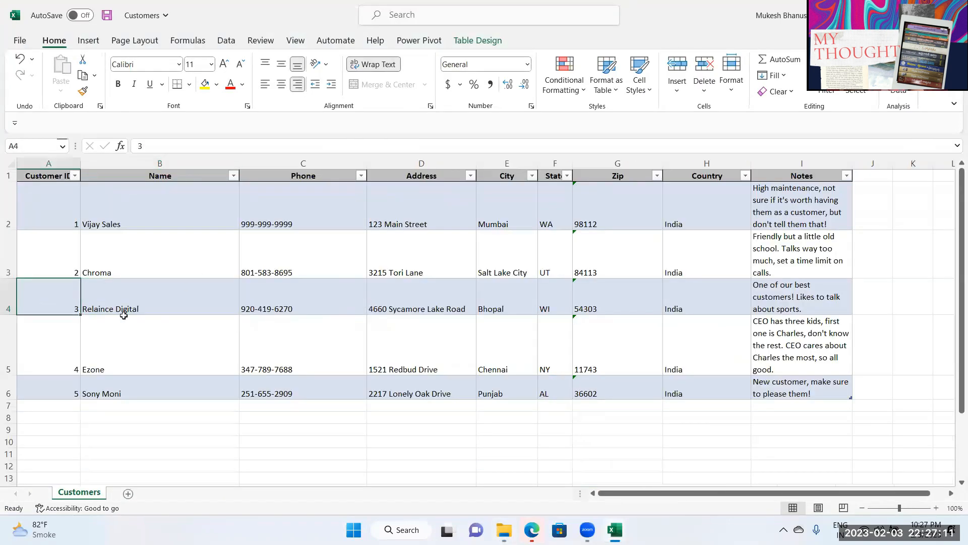
{"action": "left_click_drag", "start_coordinate": [43, 300], "coordinate": [135, 295]}
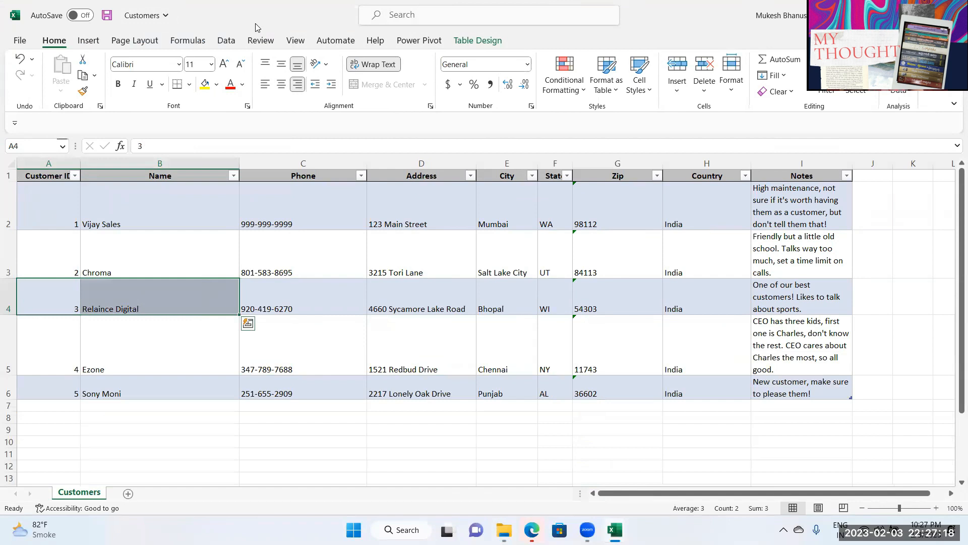
{"action": "left_click_drag", "start_coordinate": [255, 23], "coordinate": [580, 167]}
{"action": "left_click", "coordinate": [627, 154]}
Step: Close the Orders workbook, saving its changes
{"action": "left_click_drag", "start_coordinate": [372, 297], "coordinate": [344, 299]}
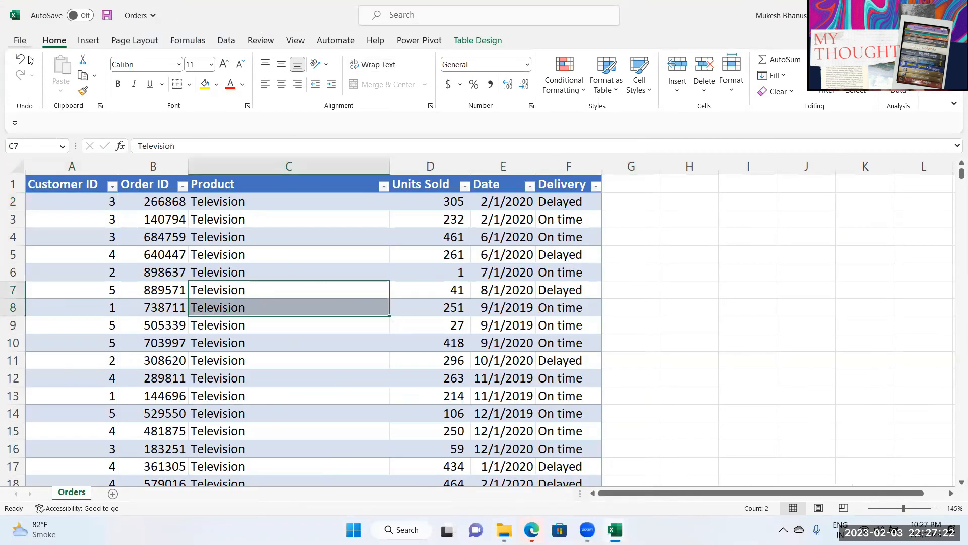
{"action": "left_click", "coordinate": [20, 40]}
{"action": "left_click", "coordinate": [28, 329]}
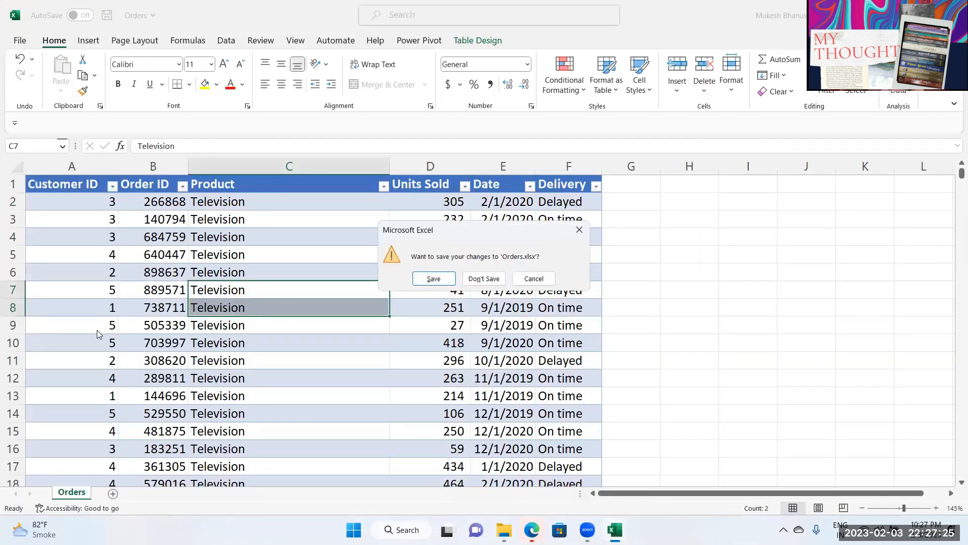
{"action": "left_click", "coordinate": [441, 279]}
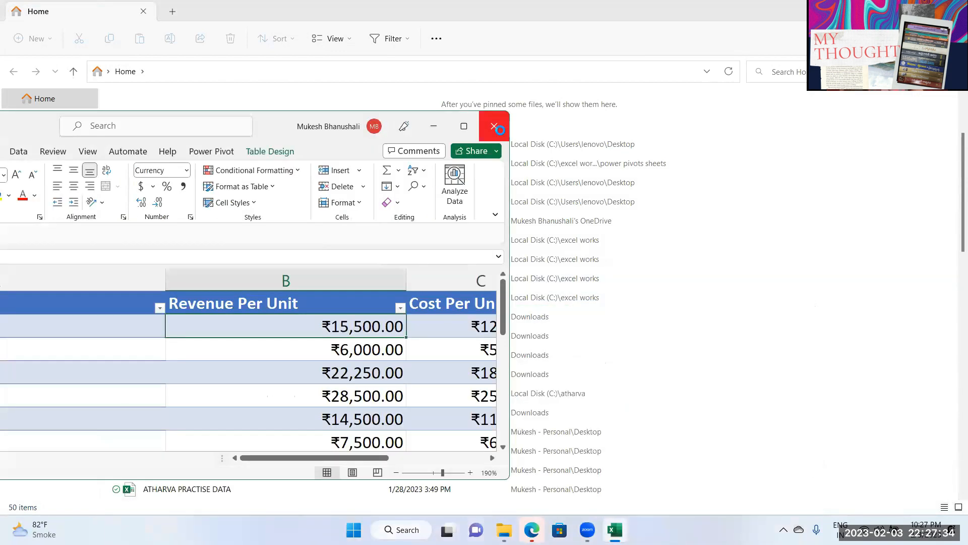
Step: Close the products workbook, leaving only File Explorer's recent files showing
{"action": "left_click", "coordinate": [494, 125]}
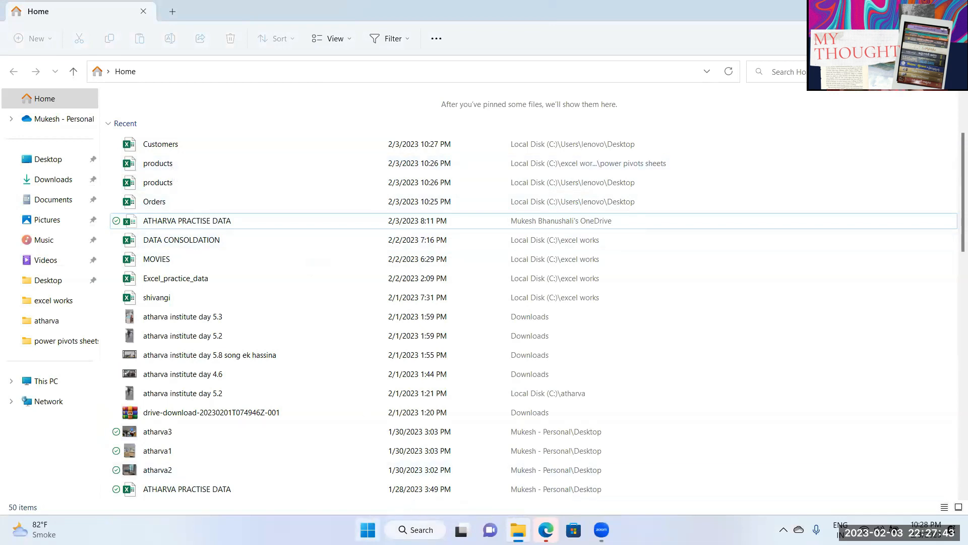
{"action": "left_click", "coordinate": [368, 531]}
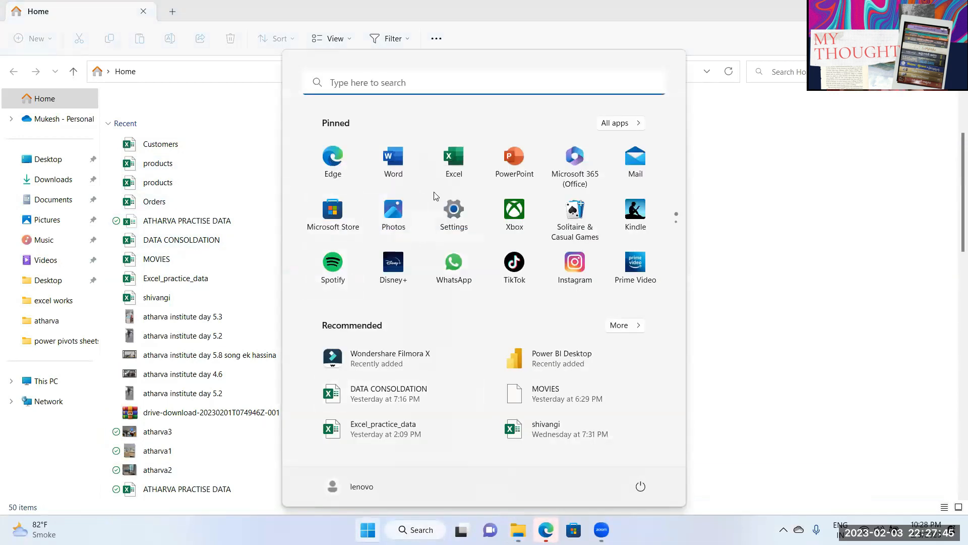
{"action": "key", "text": "Escape"}
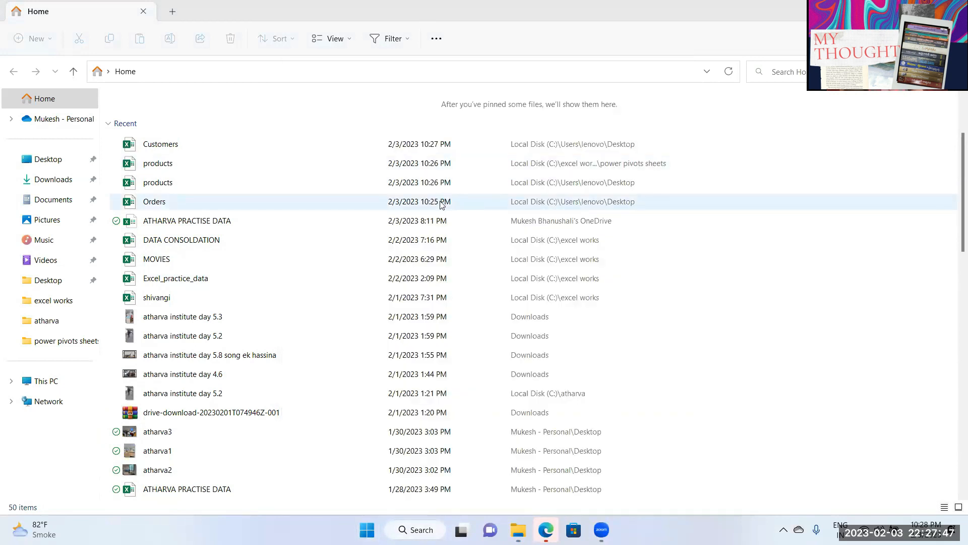
Step: Create a new blank workbook, Book1, and maximize its window
{"action": "left_click", "coordinate": [193, 250]}
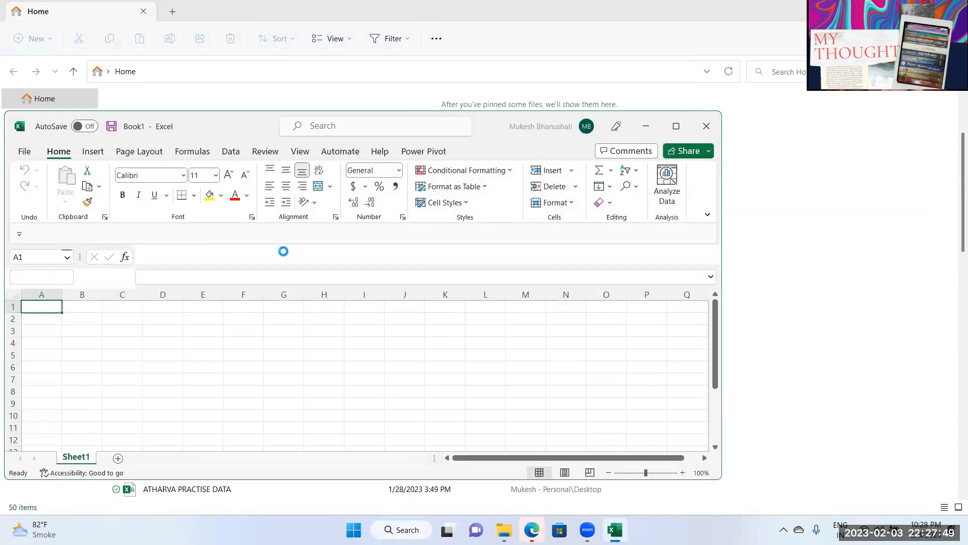
{"action": "left_click", "coordinate": [725, 140]}
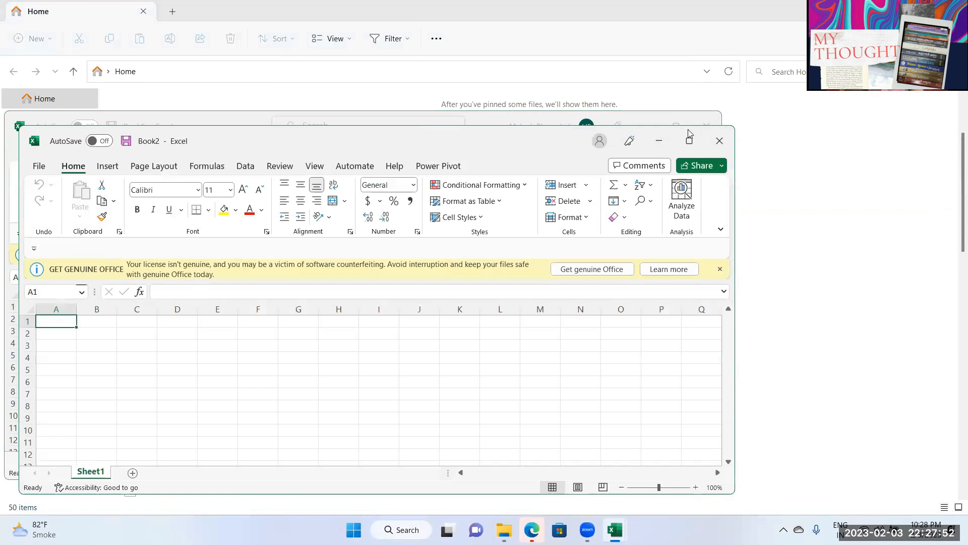
{"action": "left_click", "coordinate": [677, 126]}
{"action": "left_click", "coordinate": [210, 238]}
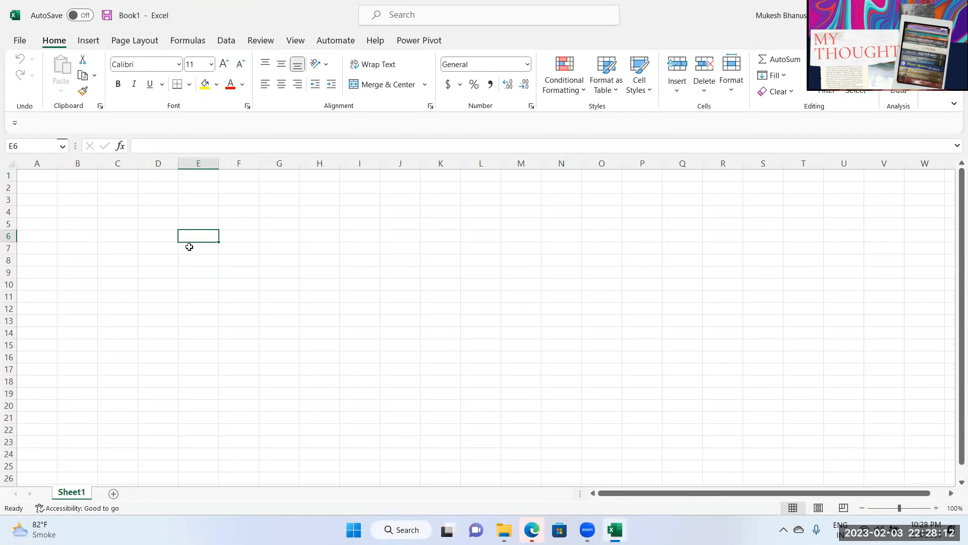
Step: Insert a rectangle shape spanning cells D3 to E10
{"action": "left_click", "coordinate": [88, 44]}
{"action": "left_click", "coordinate": [170, 93]}
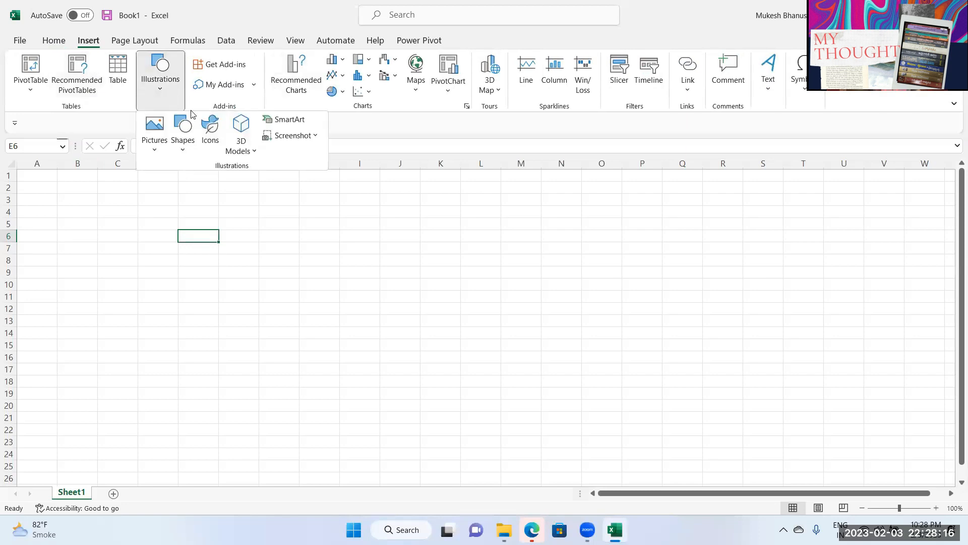
{"action": "left_click", "coordinate": [183, 146]}
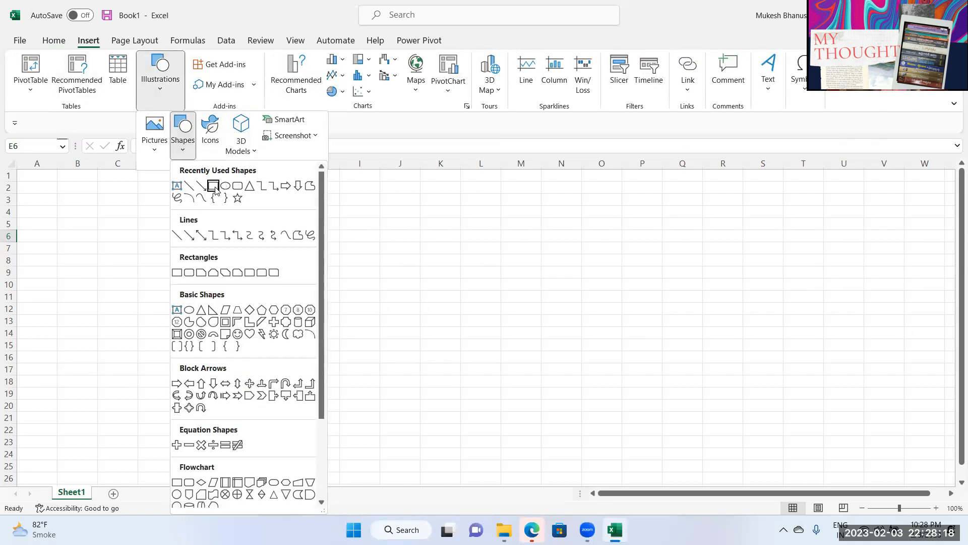
{"action": "left_click", "coordinate": [217, 187]}
{"action": "left_click_drag", "start_coordinate": [139, 196], "coordinate": [176, 450]}
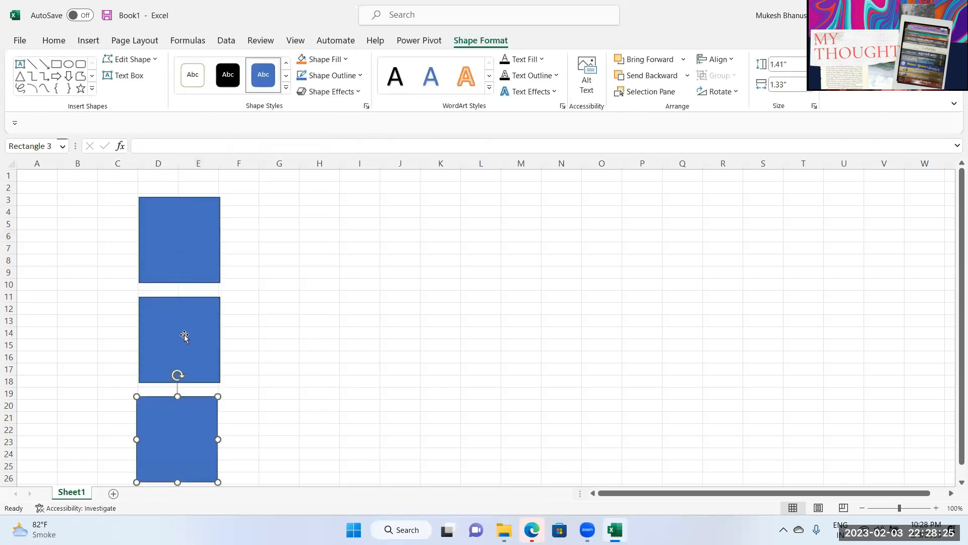
Step: Place the third rectangle copy and label the top box PRODUCTS, centred both ways
{"action": "left_click", "coordinate": [190, 261]}
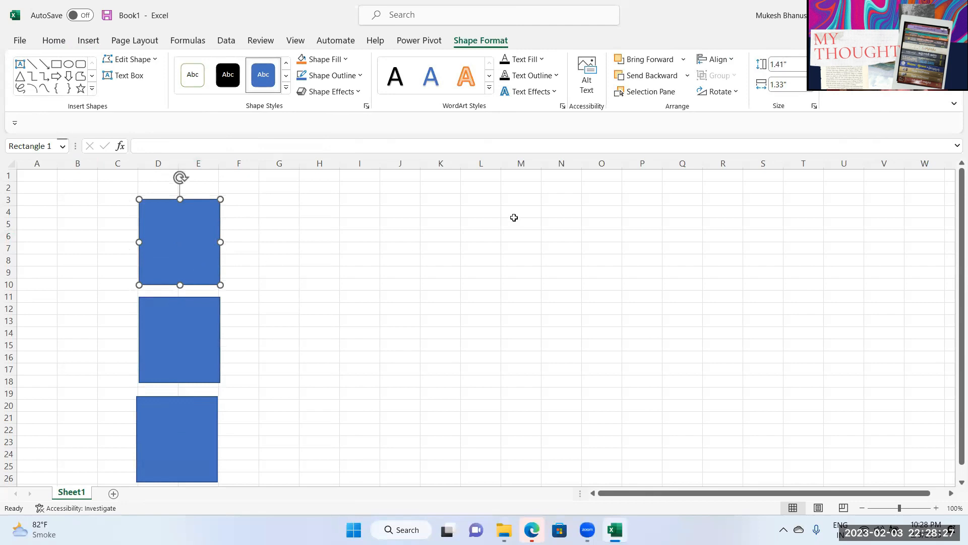
{"action": "type", "text": "PRODUCTS"}
{"action": "left_click", "coordinate": [54, 41]}
{"action": "left_click", "coordinate": [281, 84]}
{"action": "left_click", "coordinate": [281, 64]}
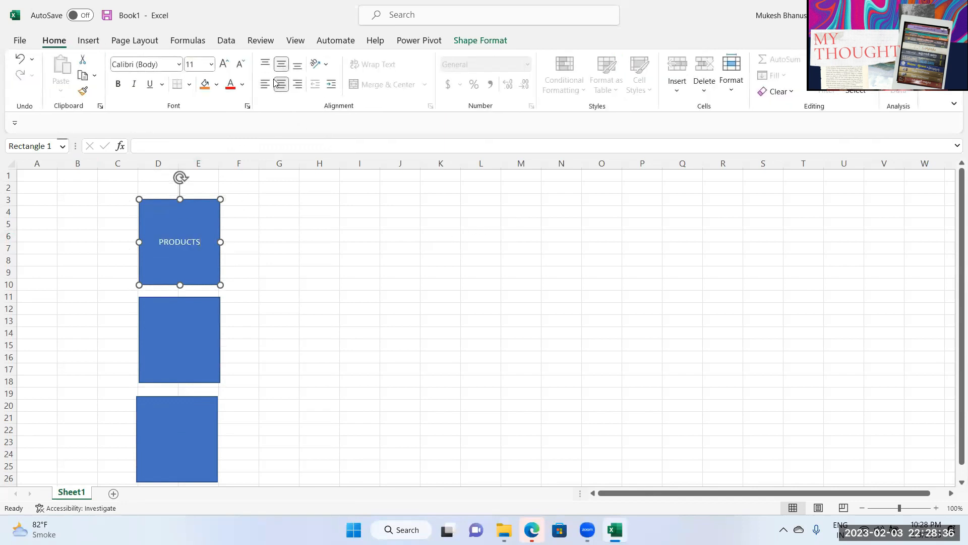
Step: Label the second box CUSTOMER with its text centred horizontally and vertically
{"action": "left_click", "coordinate": [179, 361]}
{"action": "left_click", "coordinate": [282, 84]}
{"action": "left_click", "coordinate": [281, 64]}
{"action": "type", "text": "cUSTOMERS"}
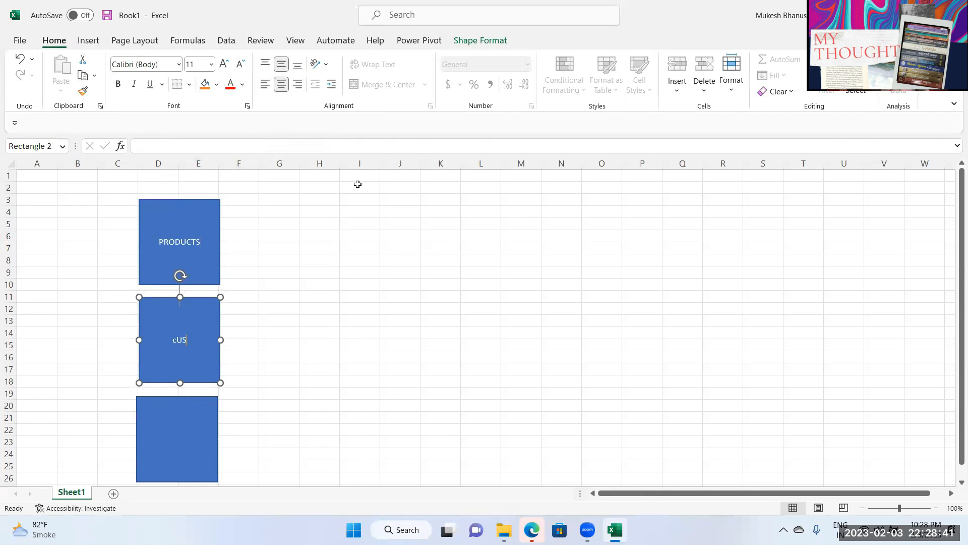
{"action": "key", "text": "BackSpace"}
{"action": "key", "text": "BackSpace"}
{"action": "key", "text": "BackSpace"}
{"action": "key", "text": "BackSpace"}
{"action": "key", "text": "BackSpace"}
{"action": "key", "text": "BackSpace"}
{"action": "key", "text": "BackSpace"}
{"action": "key", "text": "BackSpace"}
{"action": "key", "text": "BackSpace"}
{"action": "type", "text": "CUSTOMER"}
Step: Type ORDERS into the bottom rectangle
{"action": "left_click", "coordinate": [175, 420]}
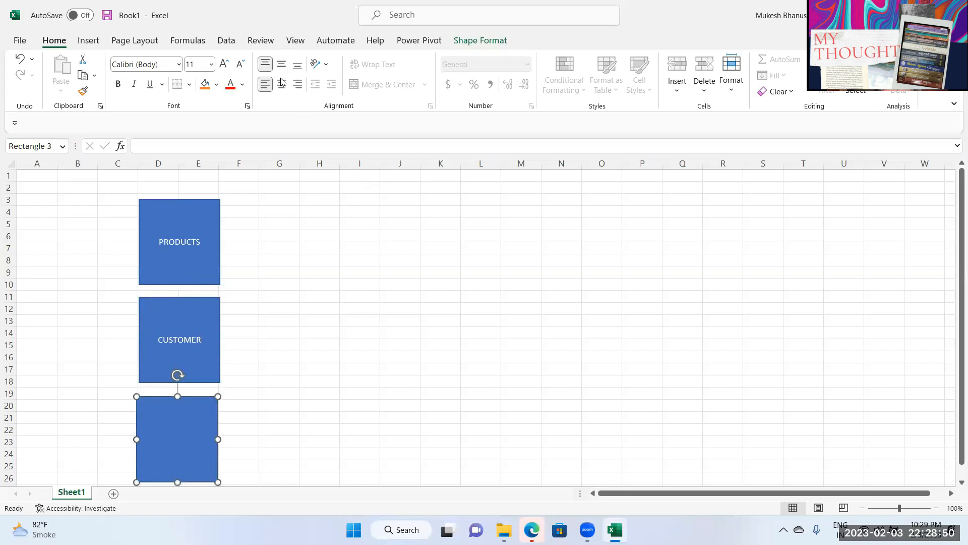
{"action": "type", "text": "ORDERS"}
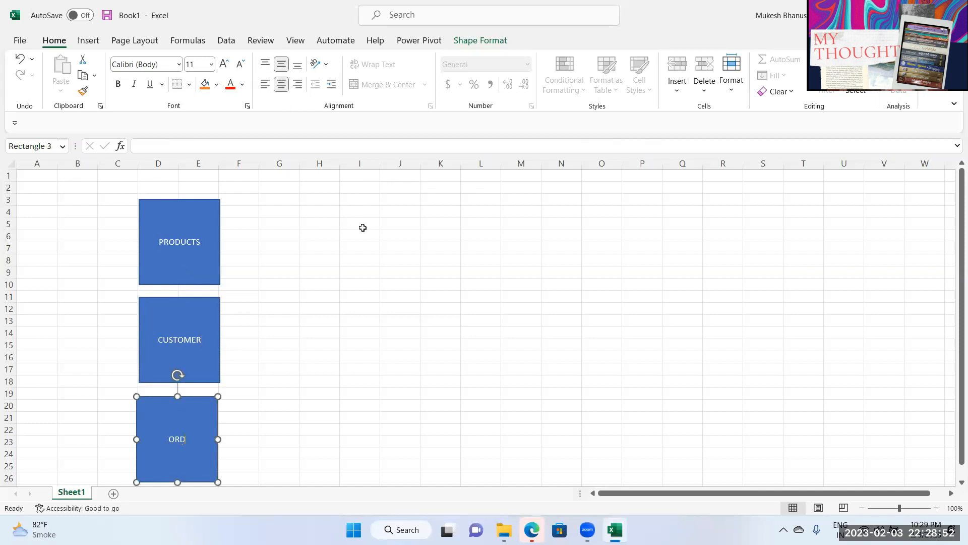
{"action": "left_click", "coordinate": [364, 226]}
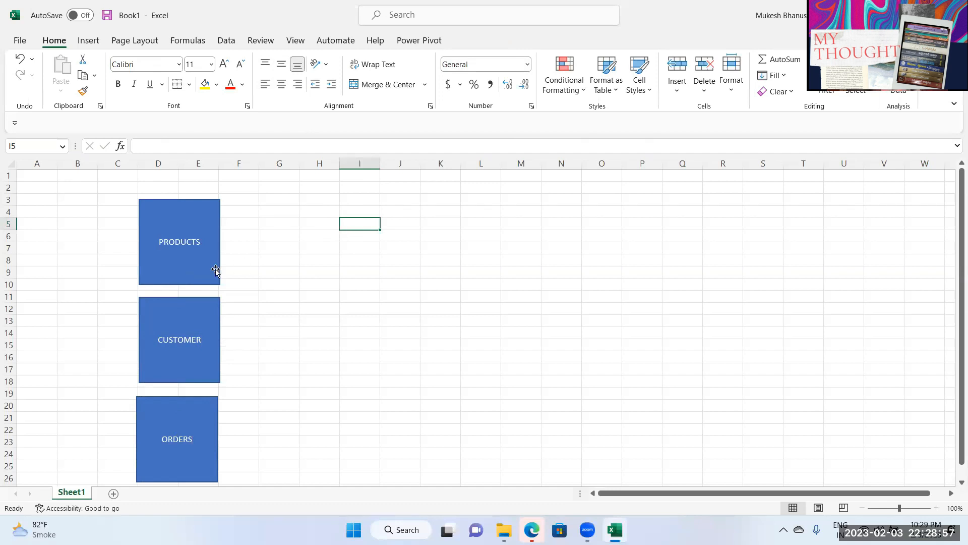
Step: Nudge the CUSTOMER box left so it lines up with PRODUCTS and ORDERS
{"action": "left_click", "coordinate": [194, 267]}
{"action": "left_click_drag", "start_coordinate": [212, 329], "coordinate": [210, 329]}
{"action": "left_click", "coordinate": [182, 411]}
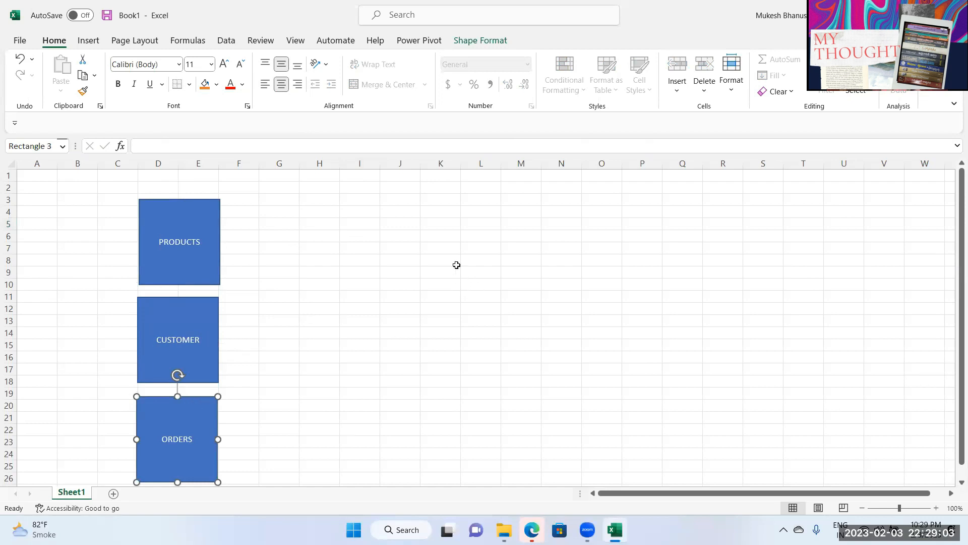
{"action": "left_click_drag", "start_coordinate": [428, 200], "coordinate": [590, 244]}
{"action": "left_click", "coordinate": [543, 257]}
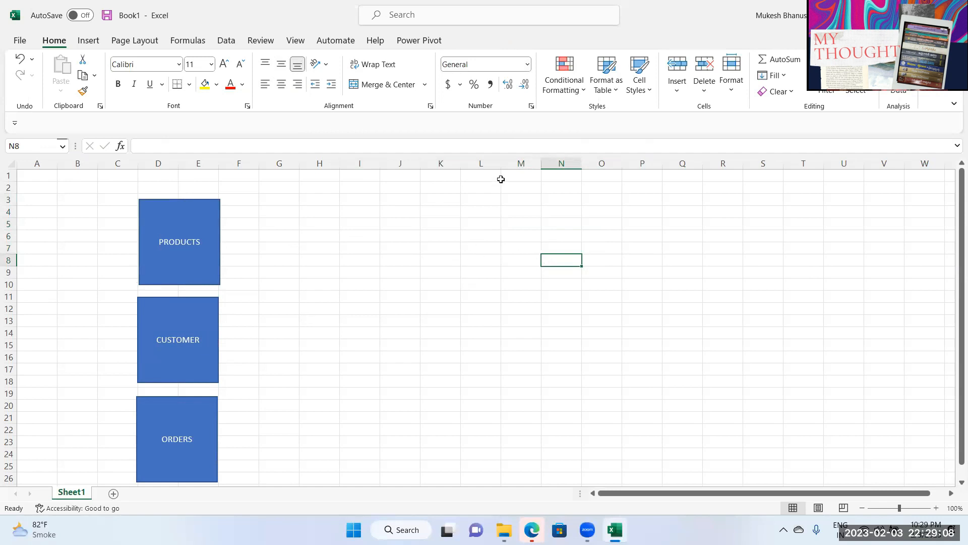
{"action": "left_click", "coordinate": [157, 263]}
{"action": "left_click_drag", "start_coordinate": [184, 330], "coordinate": [182, 330]}
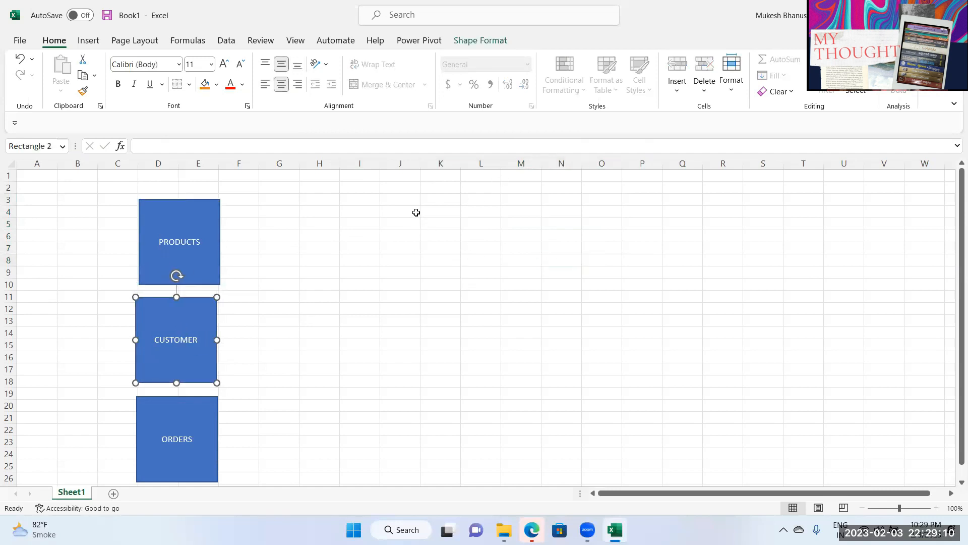
{"action": "left_click", "coordinate": [439, 211]}
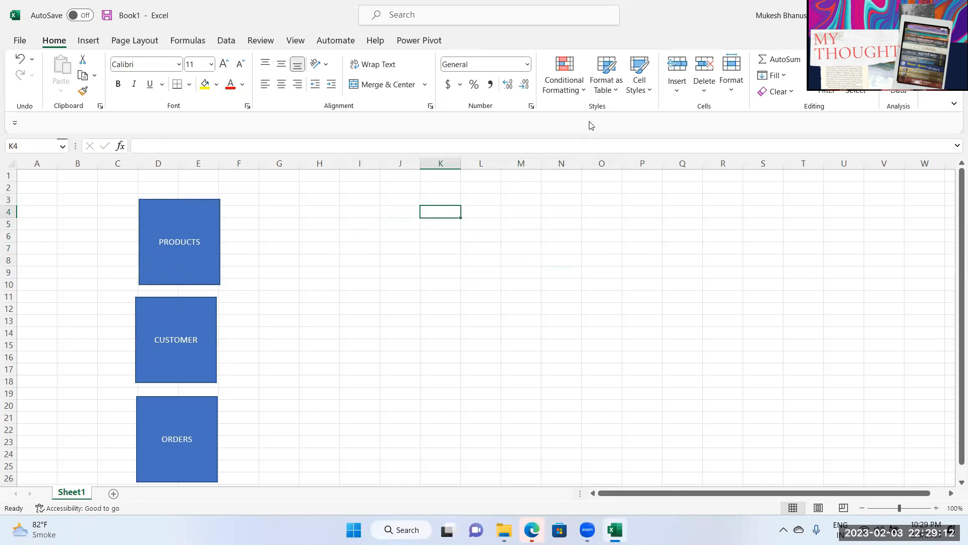
Step: Add the headings CUTOMERS NAME in K4 and TOTAL SALES in M4
{"action": "type", "text": "CUTOMERS NAME"}
{"action": "key", "text": "Tab"}
{"action": "key", "text": "Tab"}
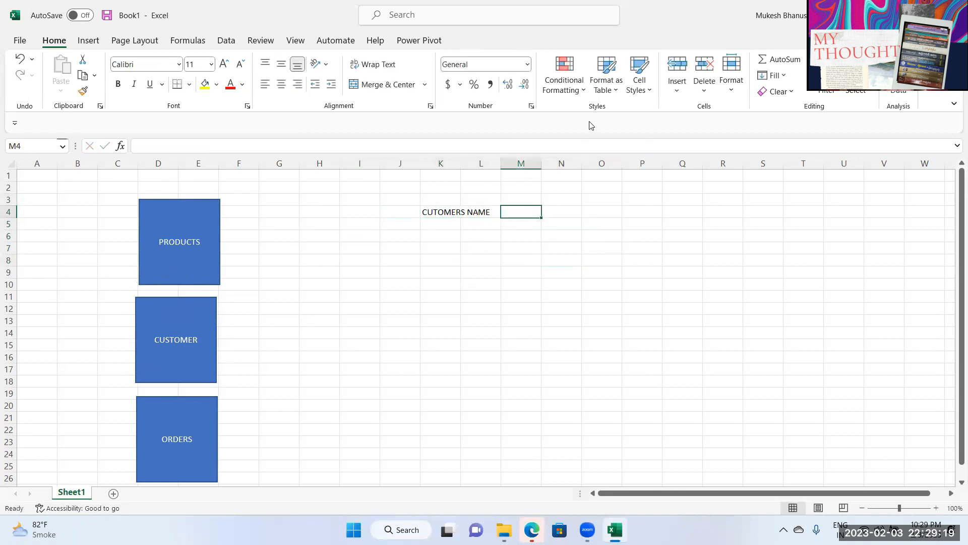
{"action": "type", "text": "toTAL"}
{"action": "key", "text": "BackSpace"}
{"action": "key", "text": "BackSpace"}
{"action": "key", "text": "BackSpace"}
{"action": "key", "text": "BackSpace"}
{"action": "type", "text": "TOTAL"}
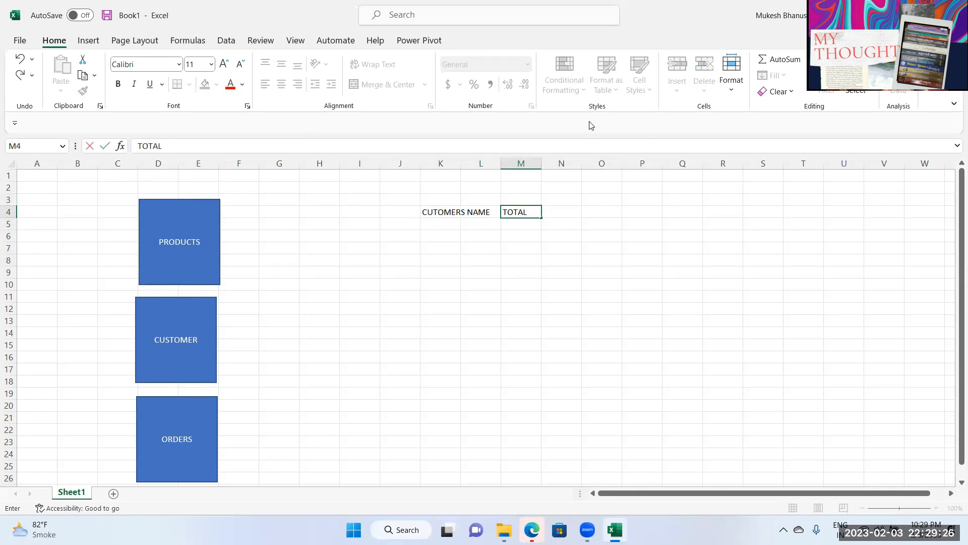
{"action": "type", "text": " SALES"}
{"action": "key", "text": "Return"}
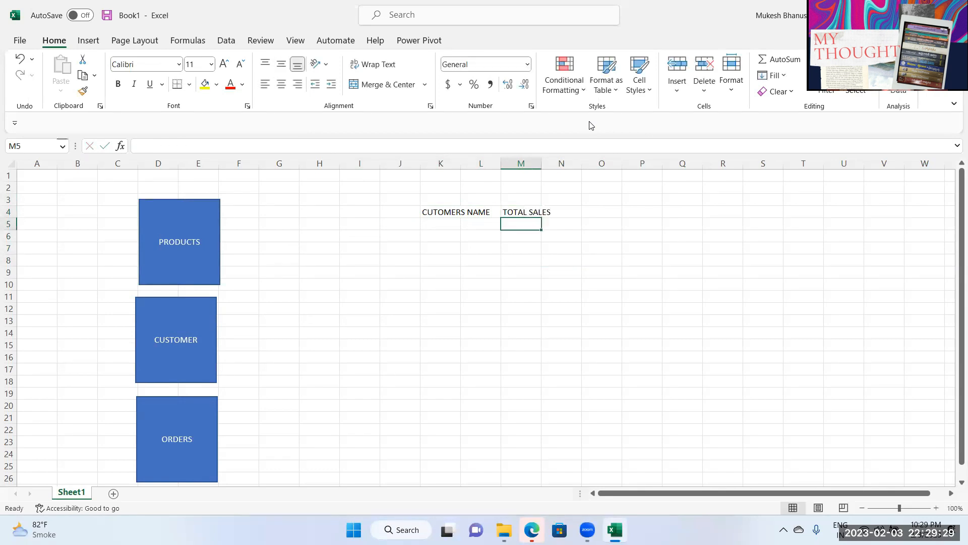
Step: AutoFit columns K and M to fit their headings
{"action": "double_click", "coordinate": [459, 168]}
{"action": "double_click", "coordinate": [574, 164]}
{"action": "left_click", "coordinate": [563, 211]}
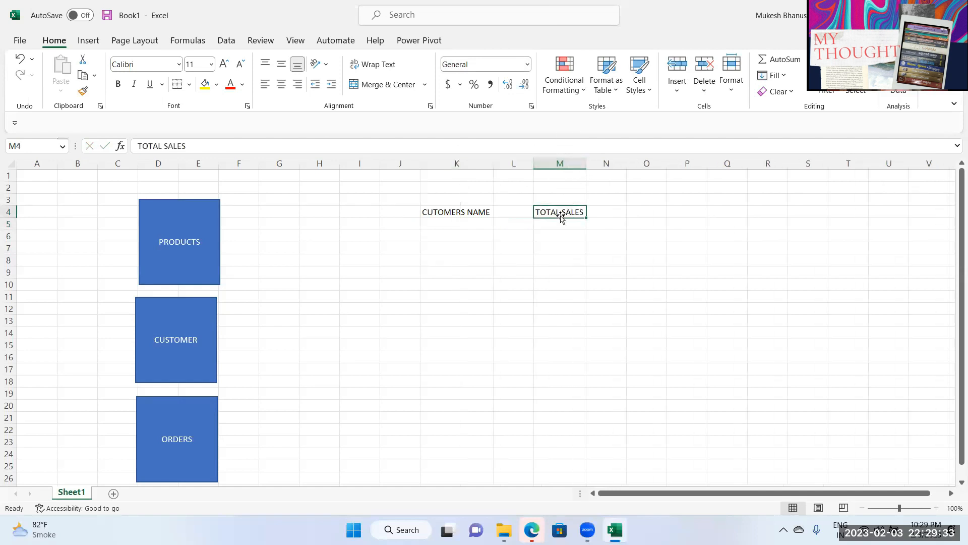
{"action": "left_click", "coordinate": [466, 225]}
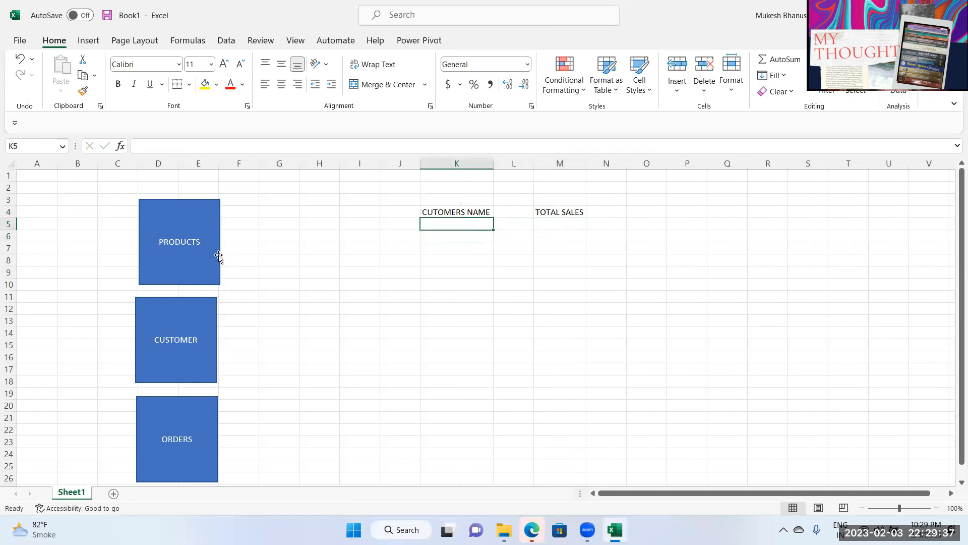
Step: Label the ORDERS box fields CUST_ID, PROD and UNITS SOLD in G22:I22
{"action": "left_click", "coordinate": [174, 438]}
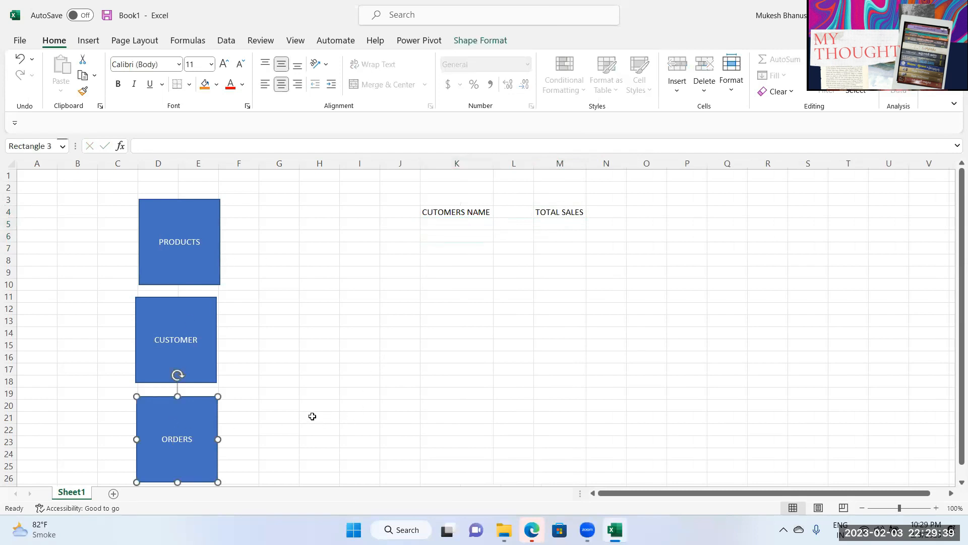
{"action": "left_click", "coordinate": [273, 429]}
{"action": "type", "text": "CUS"}
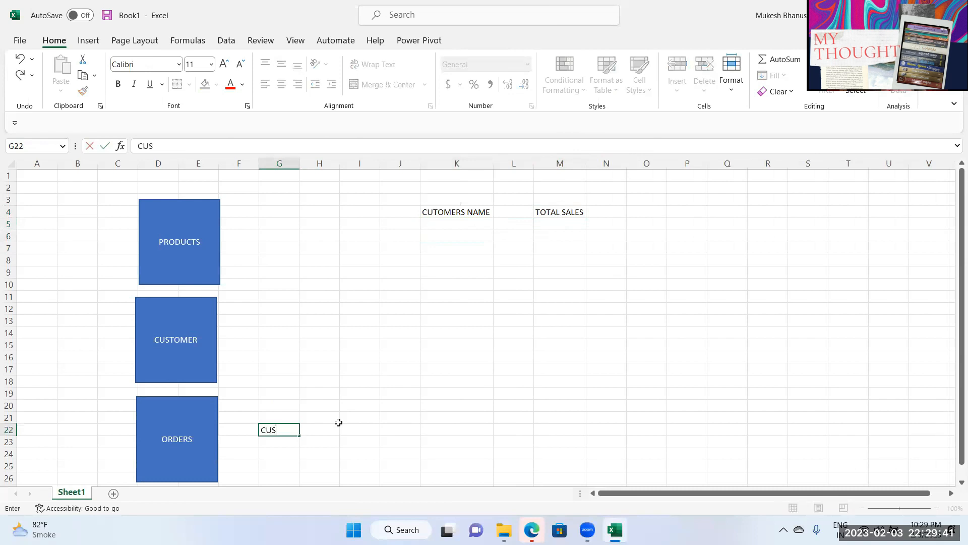
{"action": "type", "text": "T_ID"}
{"action": "key", "text": "Tab"}
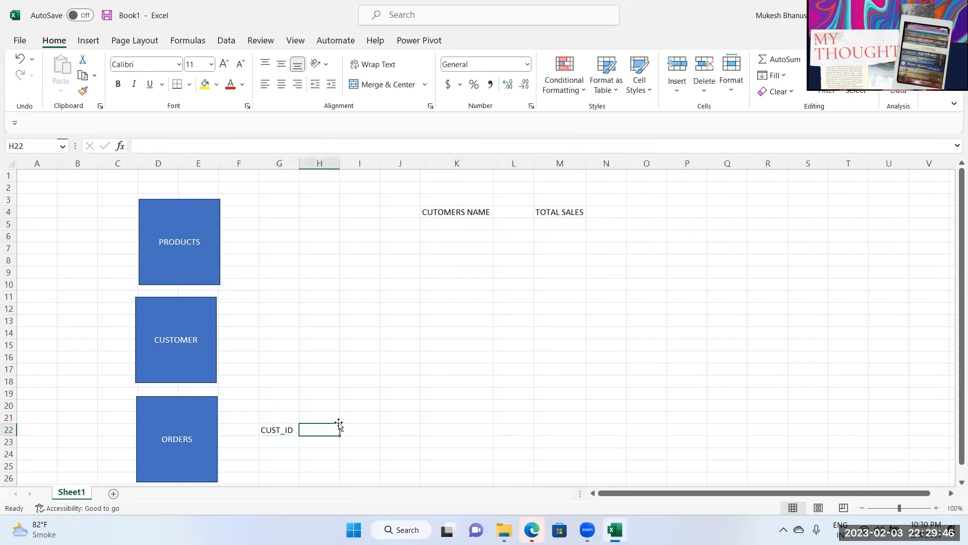
{"action": "type", "text": "prODUCT"}
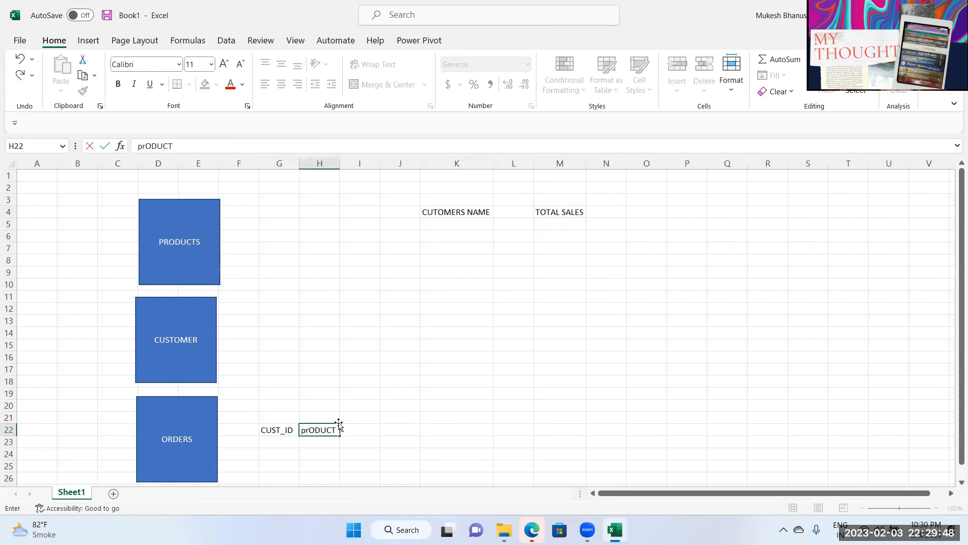
{"action": "key", "text": "Escape"}
{"action": "type", "text": "PROD"}
{"action": "key", "text": "Tab"}
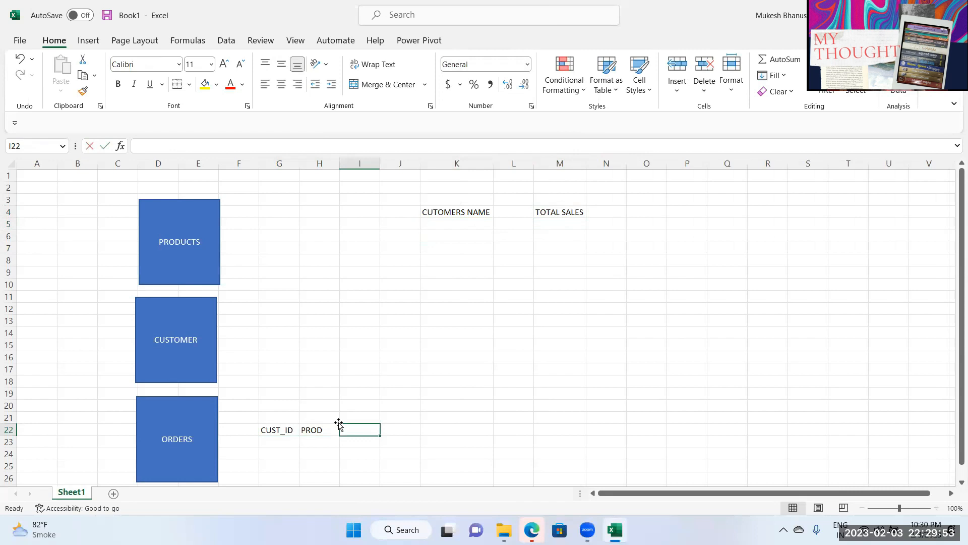
{"action": "type", "text": "UNITS SOL"}
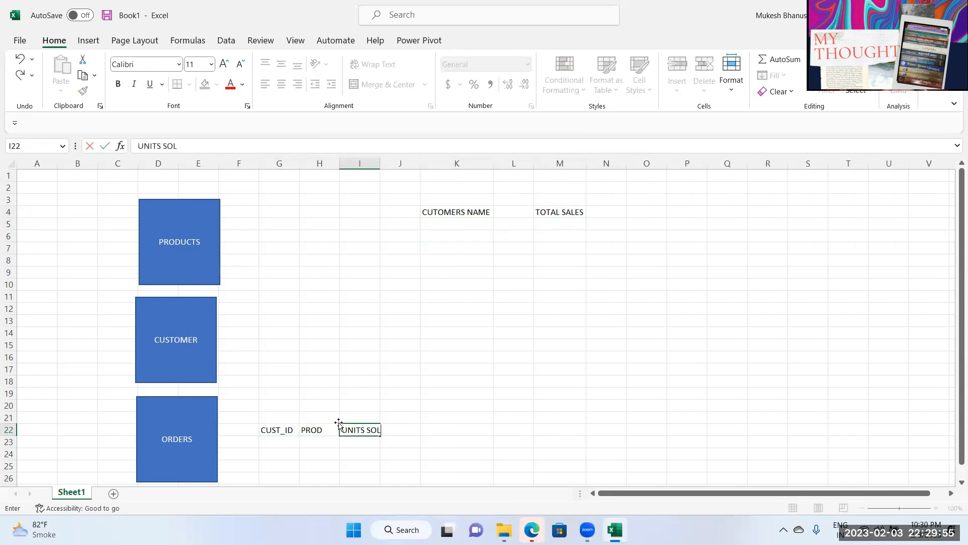
{"action": "type", "text": "D"}
{"action": "key", "text": "Return"}
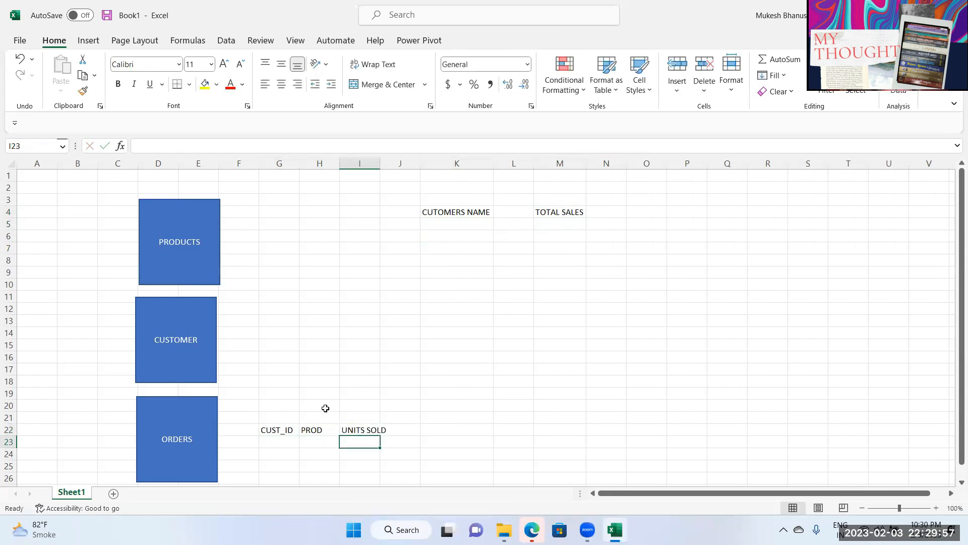
Step: Enter CUSTID and NAME beside the CUSTOMER box in G14:H14
{"action": "left_click", "coordinate": [282, 331]}
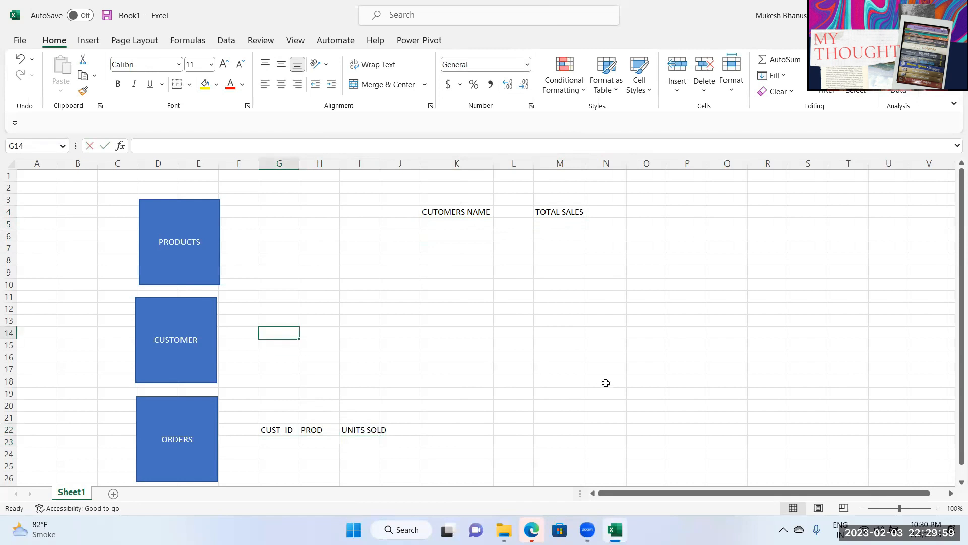
{"action": "type", "text": "CUSTID"}
{"action": "key", "text": "Right"}
{"action": "type", "text": "NAME"}
{"action": "key", "text": "Return"}
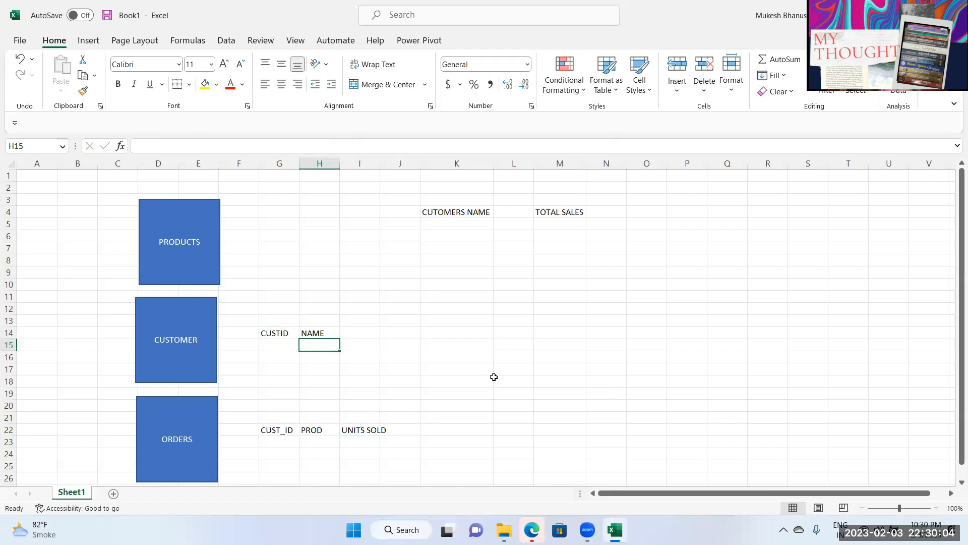
Step: Add the PROD and COST PRICE labels beside the PRODUCTS box at G6:H6
{"action": "left_click", "coordinate": [287, 237]}
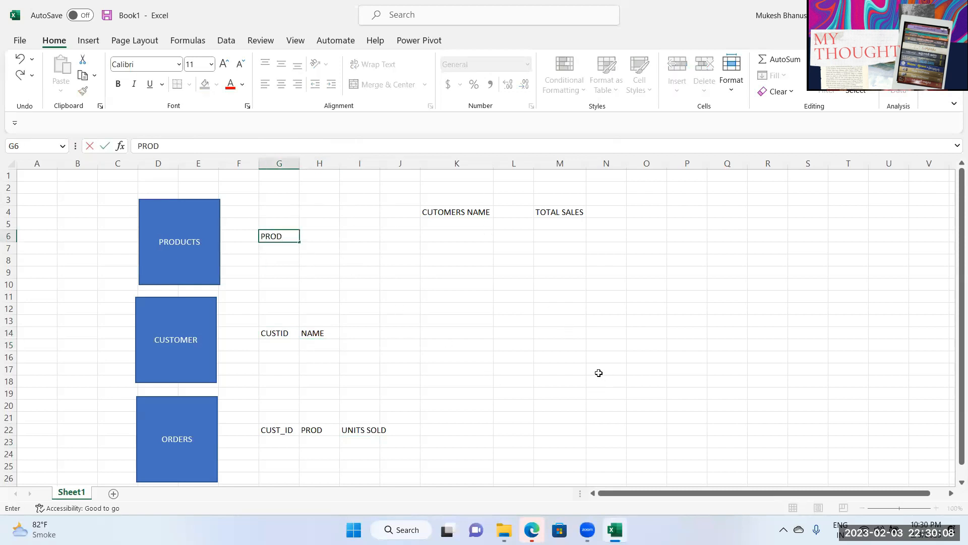
{"action": "key", "text": "Tab"}
{"action": "type", "text": "COS"}
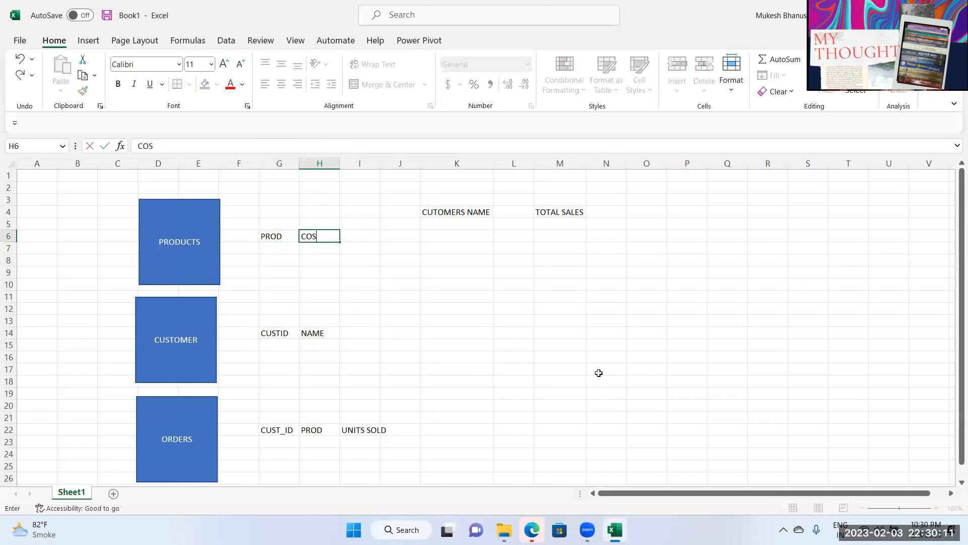
{"action": "type", "text": "T PRIOCE"}
{"action": "key", "text": "Return"}
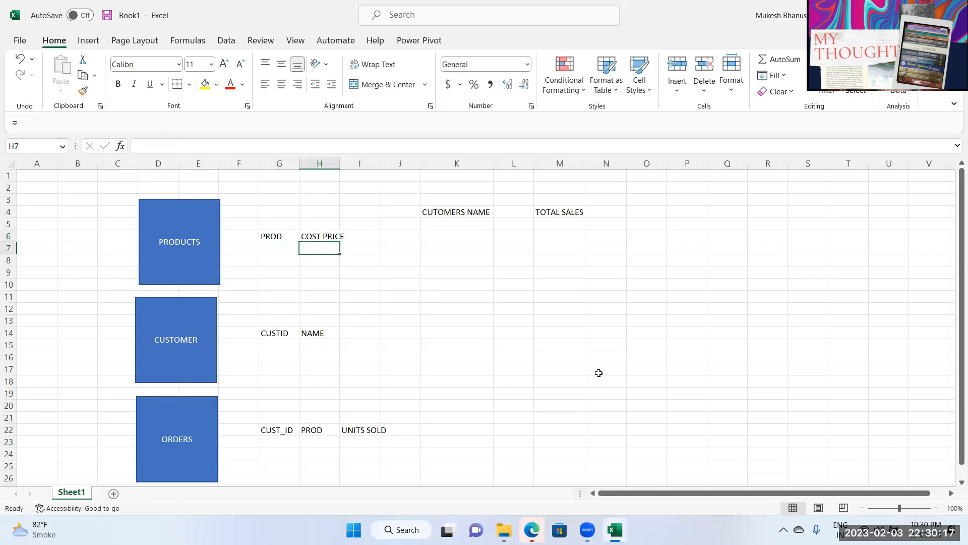
Step: Nudge the ORDERS box slightly and check the boxes and heading cells
{"action": "left_click", "coordinate": [562, 224]}
{"action": "left_click", "coordinate": [454, 221]}
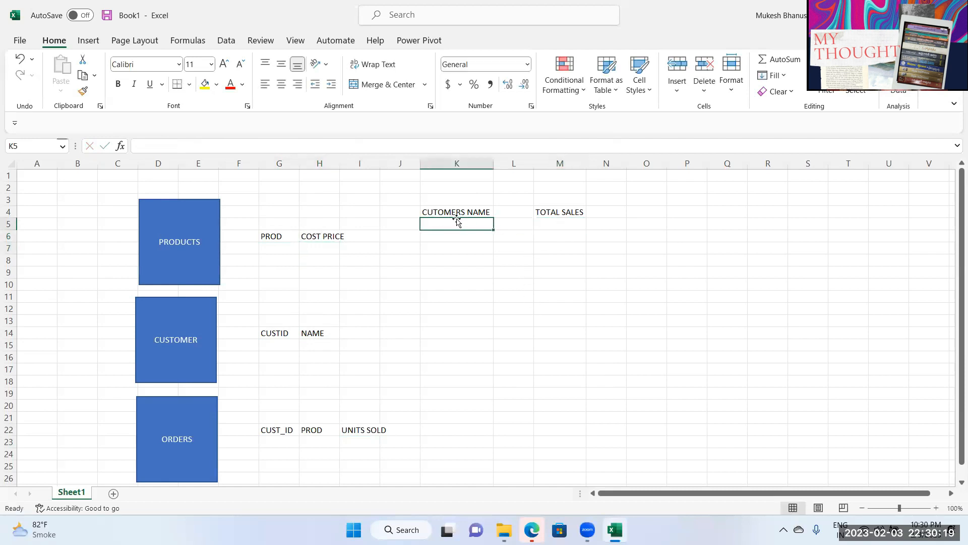
{"action": "left_click", "coordinate": [558, 222]}
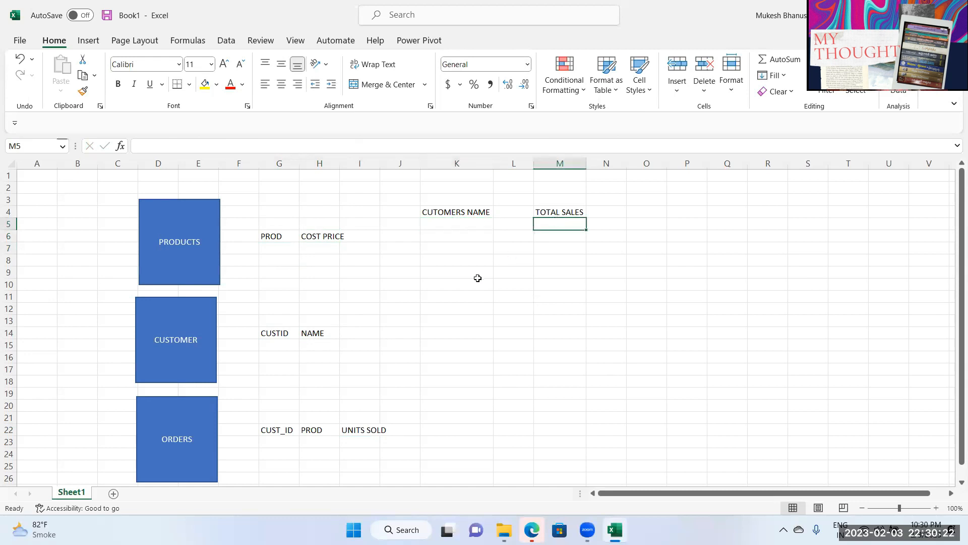
{"action": "left_click_drag", "start_coordinate": [178, 450], "coordinate": [179, 452]}
{"action": "left_click", "coordinate": [456, 222]}
{"action": "left_click", "coordinate": [167, 319]}
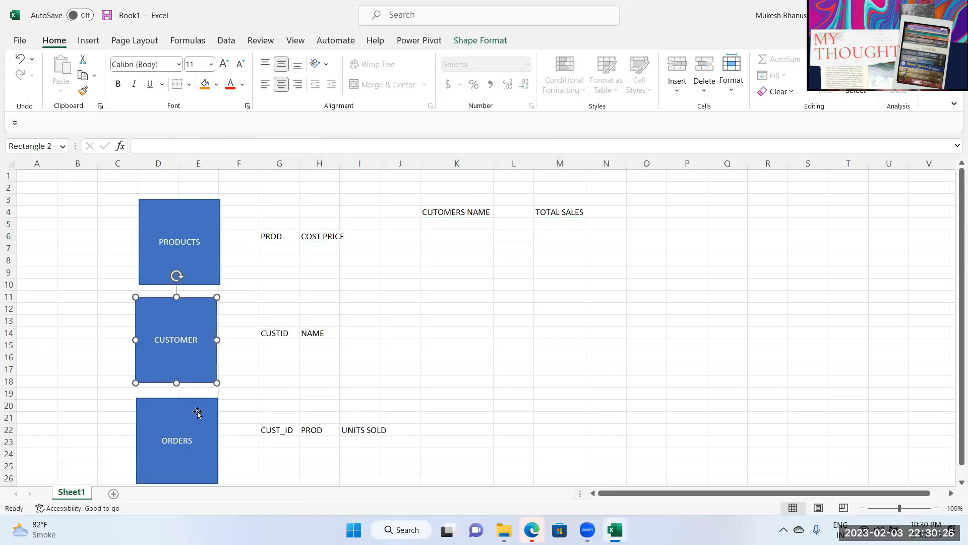
{"action": "left_click", "coordinate": [355, 433]}
{"action": "left_click", "coordinate": [196, 257]}
{"action": "left_click", "coordinate": [313, 237]}
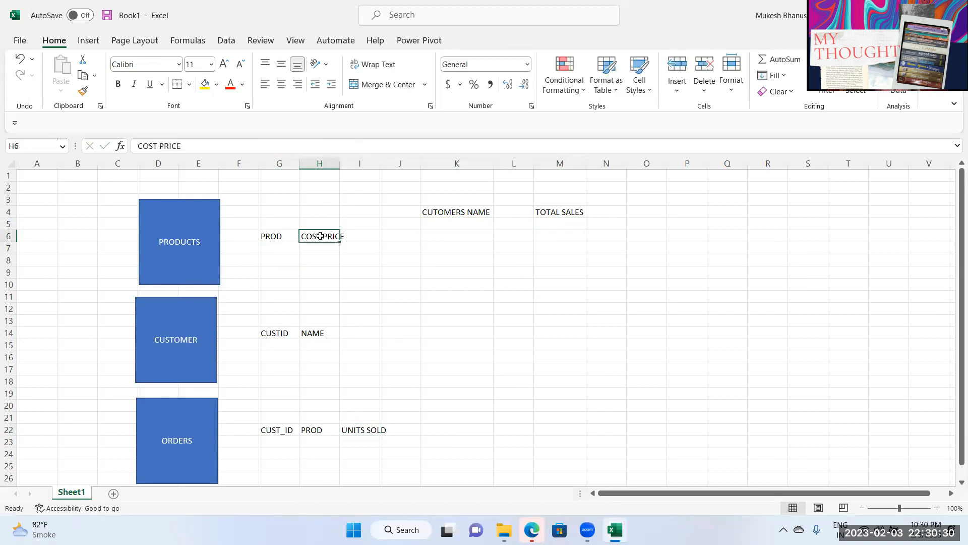
{"action": "left_click", "coordinate": [557, 223]}
{"action": "left_click", "coordinate": [330, 237]}
Step: Drag the PRODUCTS, CUSTOMER and ORDERS boxes slightly left into one even column
{"action": "left_click_drag", "start_coordinate": [188, 274], "coordinate": [182, 270]}
{"action": "left_click_drag", "start_coordinate": [184, 321], "coordinate": [181, 324]}
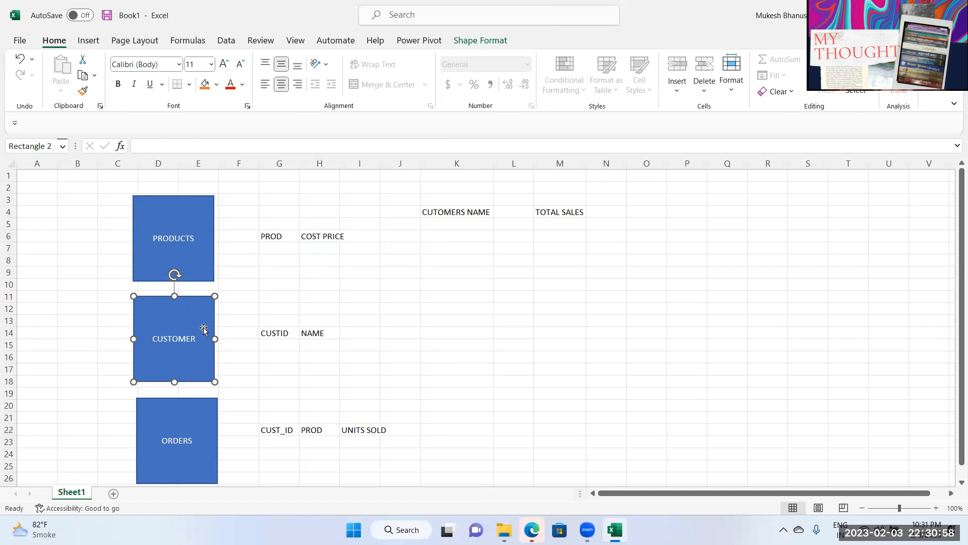
{"action": "mouse_move", "coordinate": [200, 417]}
{"action": "left_mouse_down"}
{"action": "mouse_move", "coordinate": [195, 412]}
{"action": "mouse_move", "coordinate": [197, 419]}
{"action": "left_mouse_up"}
{"action": "key", "text": "Tab"}
{"action": "key", "text": "Tab"}
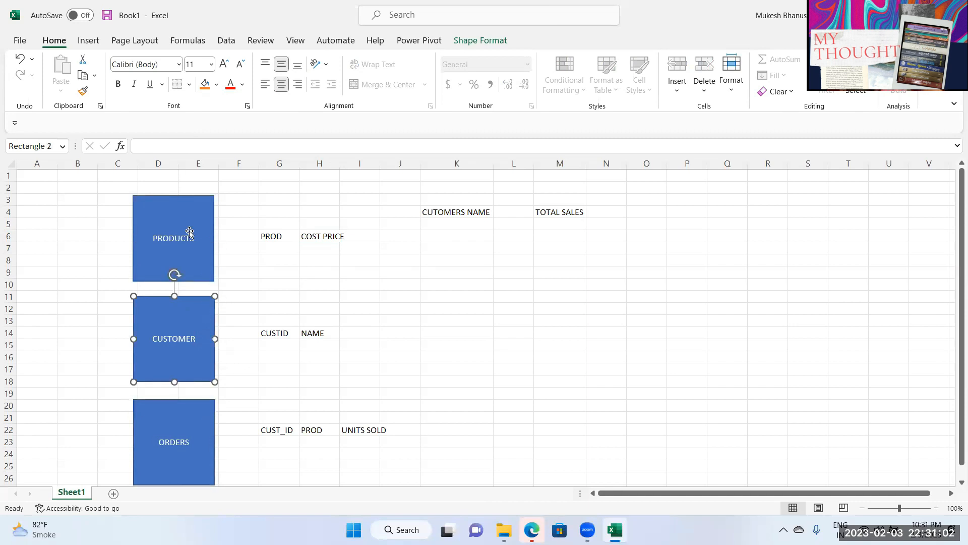
{"action": "left_click", "coordinate": [88, 41]}
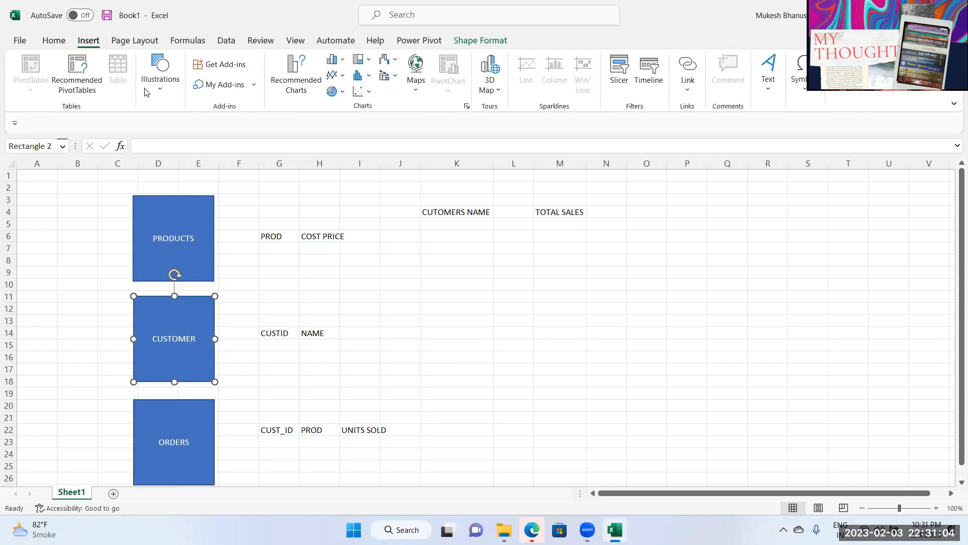
Step: Draw arrows from the PRODUCTS, CUSTOMER and ORDERS boxes converging near column K
{"action": "left_click", "coordinate": [161, 97]}
{"action": "left_click", "coordinate": [182, 129]}
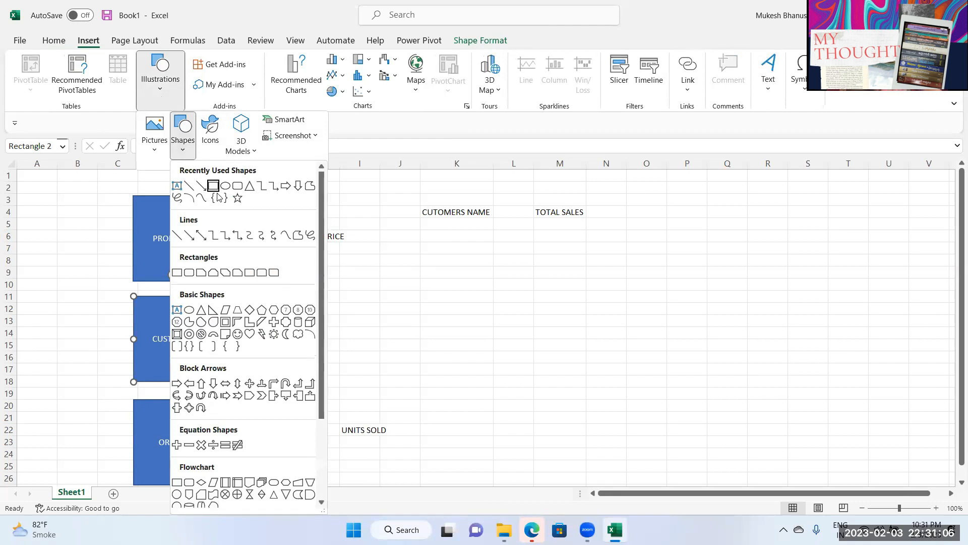
{"action": "left_click", "coordinate": [204, 186]}
{"action": "mouse_move", "coordinate": [195, 255]}
{"action": "left_mouse_down"}
{"action": "mouse_move", "coordinate": [443, 296]}
{"action": "mouse_move", "coordinate": [467, 287]}
{"action": "left_mouse_up"}
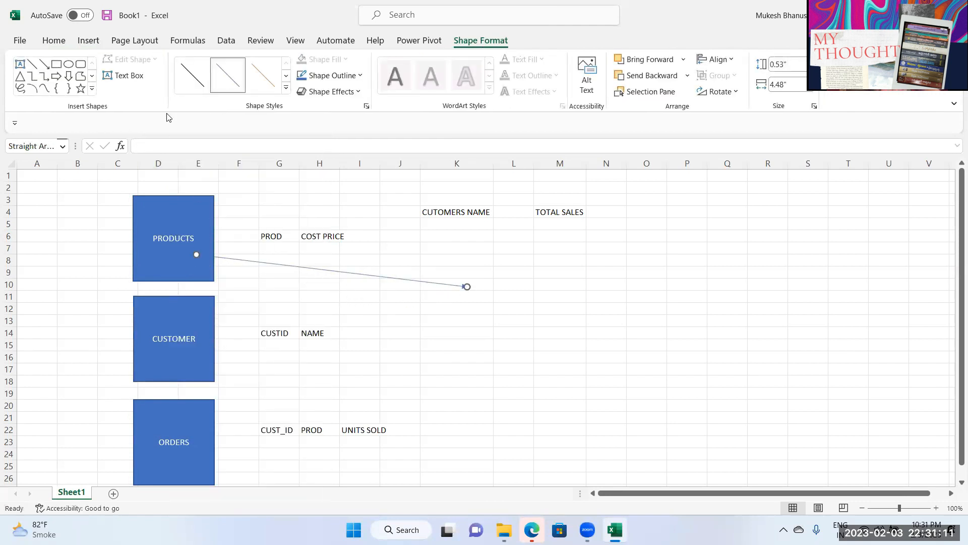
{"action": "left_click", "coordinate": [44, 64]}
{"action": "left_click_drag", "start_coordinate": [177, 352], "coordinate": [474, 303]}
{"action": "left_click", "coordinate": [44, 64]}
{"action": "mouse_move", "coordinate": [214, 422]}
{"action": "left_mouse_down"}
{"action": "mouse_move", "coordinate": [343, 371]}
{"action": "mouse_move", "coordinate": [458, 309]}
{"action": "mouse_move", "coordinate": [477, 315]}
{"action": "left_mouse_up"}
Step: Insert an oval shape over the point where the three arrows meet
{"action": "left_click", "coordinate": [89, 40]}
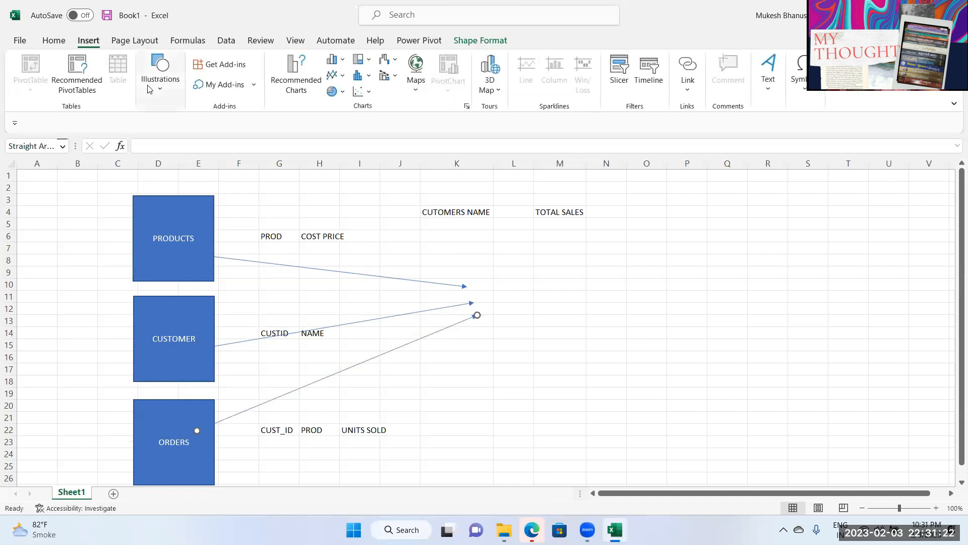
{"action": "left_click", "coordinate": [161, 76]}
{"action": "left_click", "coordinate": [184, 154]}
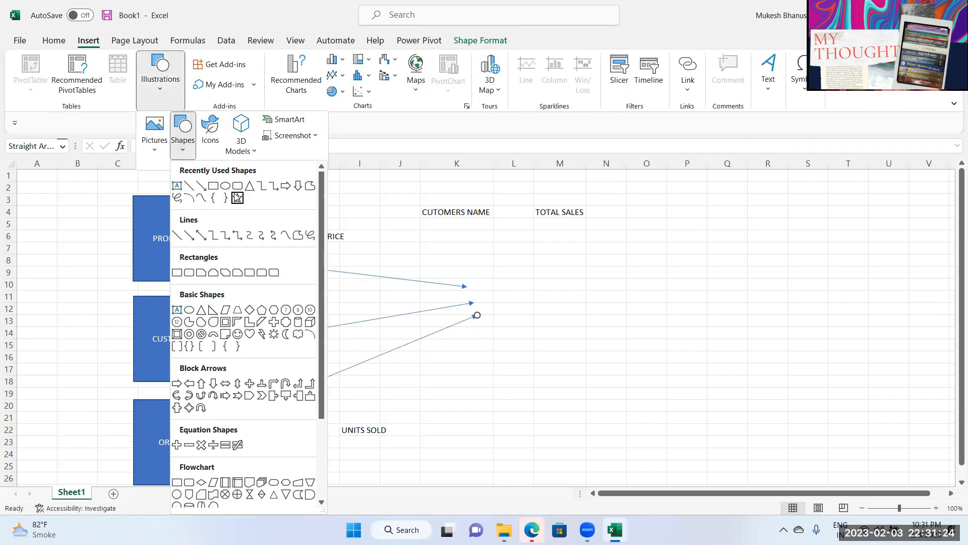
{"action": "left_click", "coordinate": [226, 187]}
{"action": "mouse_move", "coordinate": [461, 265]}
{"action": "left_mouse_down"}
{"action": "mouse_move", "coordinate": [521, 328]}
{"action": "mouse_move", "coordinate": [572, 363]}
{"action": "left_mouse_up"}
{"action": "left_click_drag", "start_coordinate": [528, 322], "coordinate": [522, 309]}
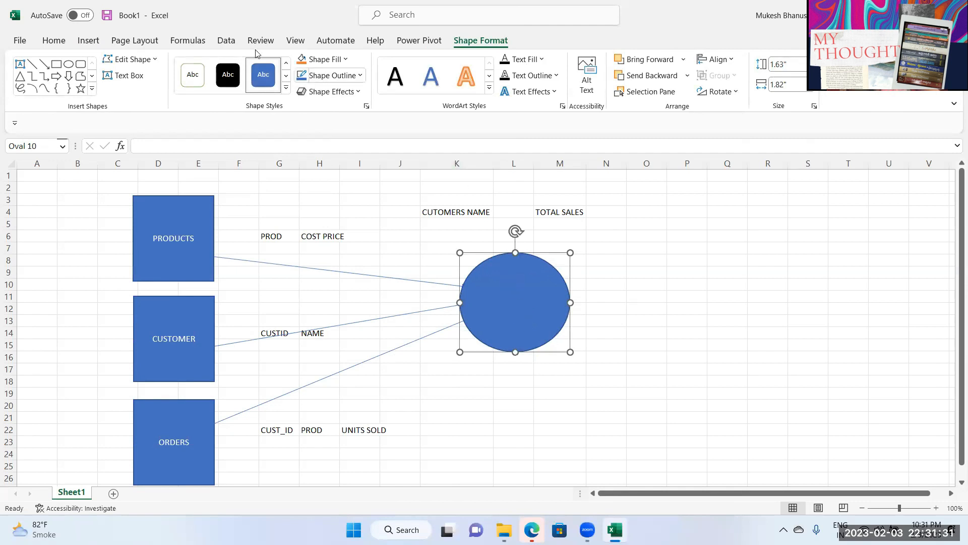
Step: Center the oval's text both ways and label it DATA MODEL
{"action": "left_click", "coordinate": [54, 42]}
{"action": "left_click", "coordinate": [281, 85]}
{"action": "left_click", "coordinate": [281, 64]}
{"action": "type", "text": "DATA MODEL"}
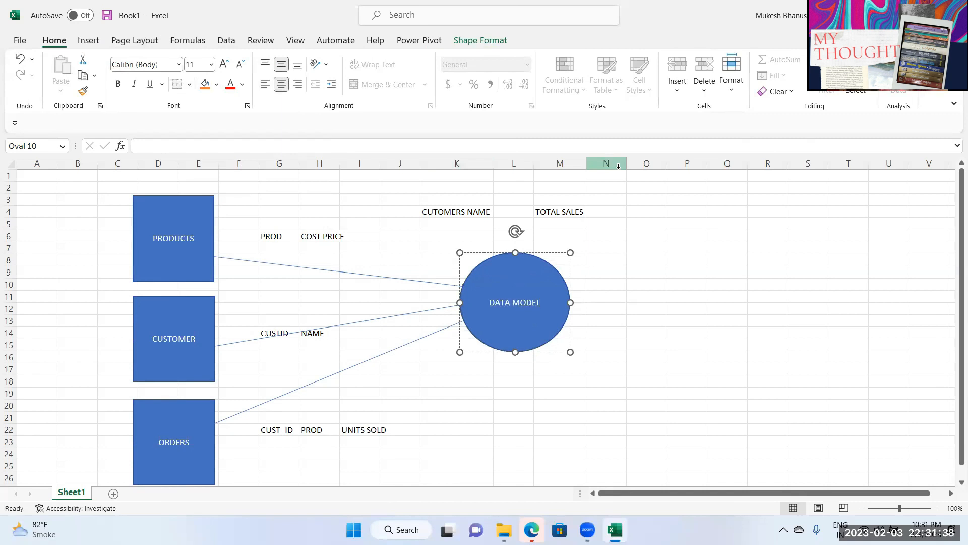
{"action": "left_click", "coordinate": [551, 406]}
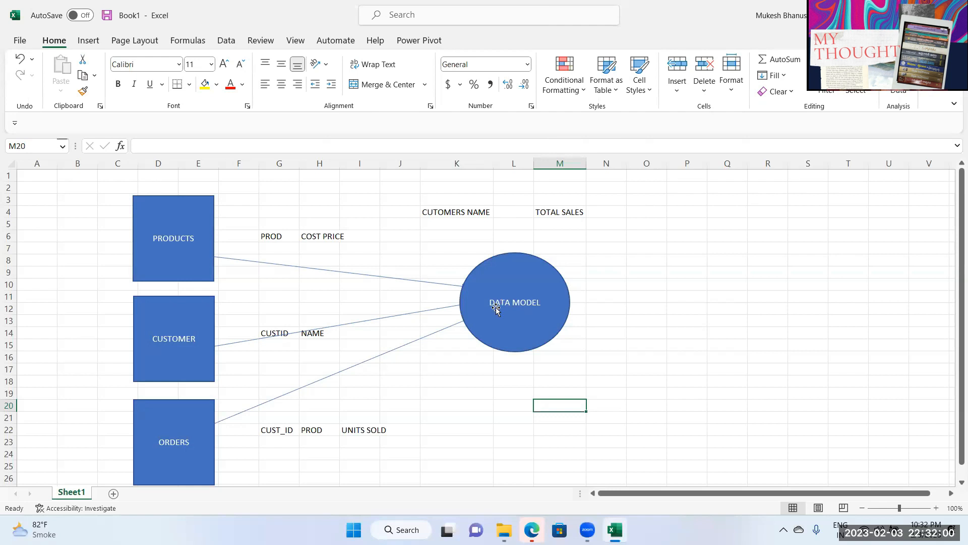
Step: Nudge the DATA MODEL oval slightly up and right and check the diagram boxes
{"action": "left_click", "coordinate": [277, 239]}
{"action": "left_click", "coordinate": [365, 259]}
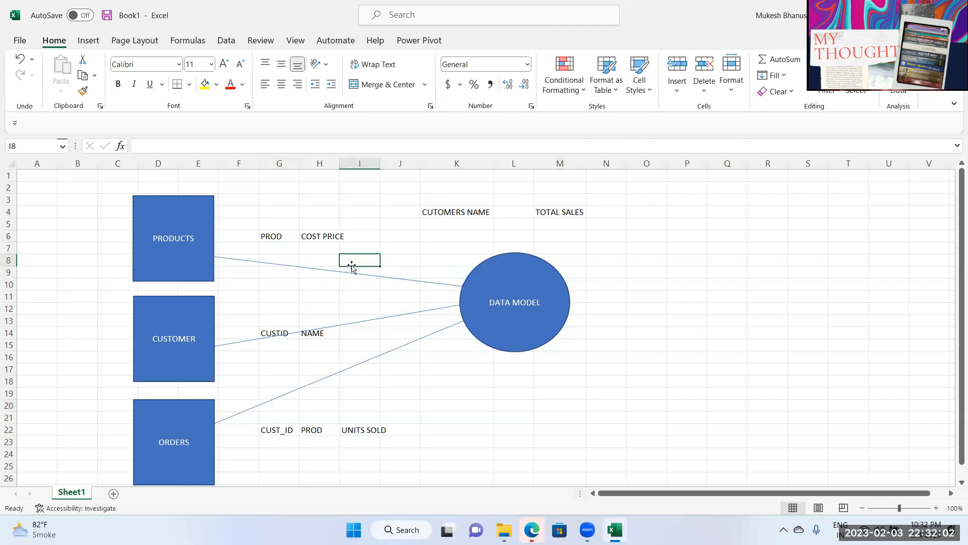
{"action": "left_click_drag", "start_coordinate": [528, 335], "coordinate": [529, 334]}
{"action": "left_click", "coordinate": [529, 333]}
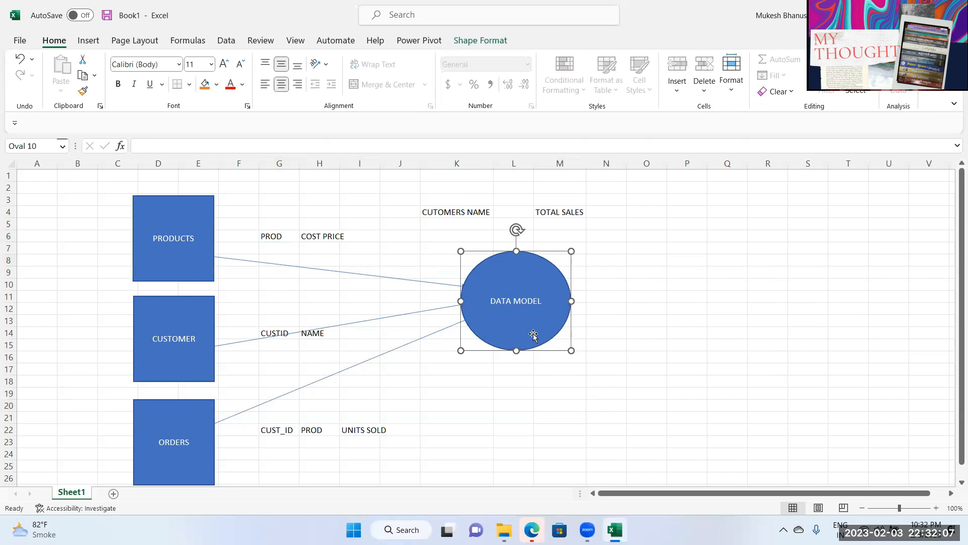
{"action": "left_click", "coordinate": [328, 240]}
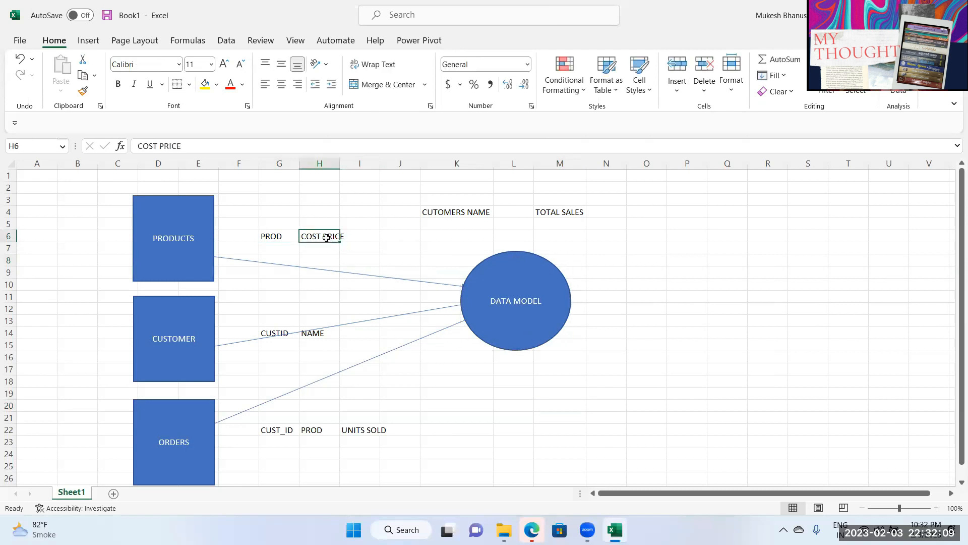
{"action": "left_click", "coordinate": [203, 240]}
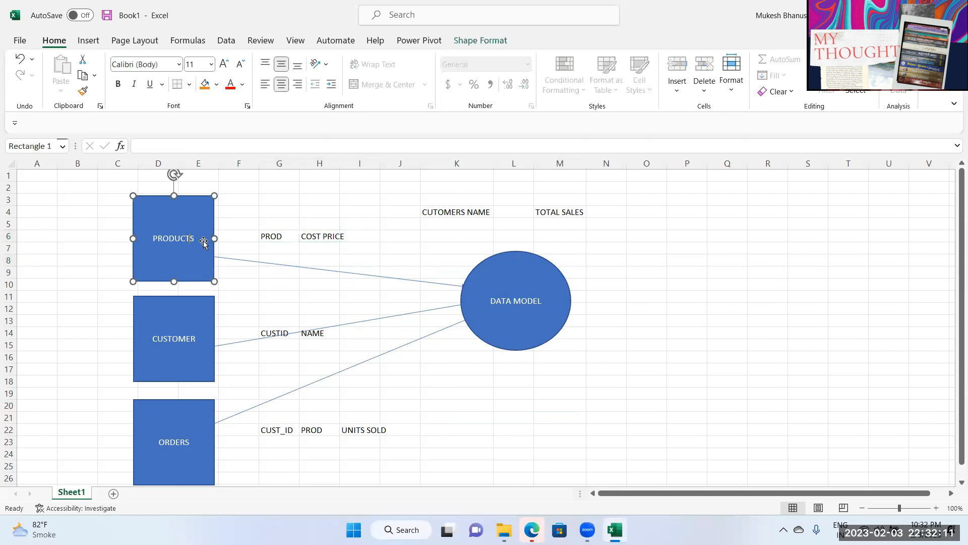
{"action": "left_click", "coordinate": [312, 236]}
{"action": "left_click", "coordinate": [318, 252]}
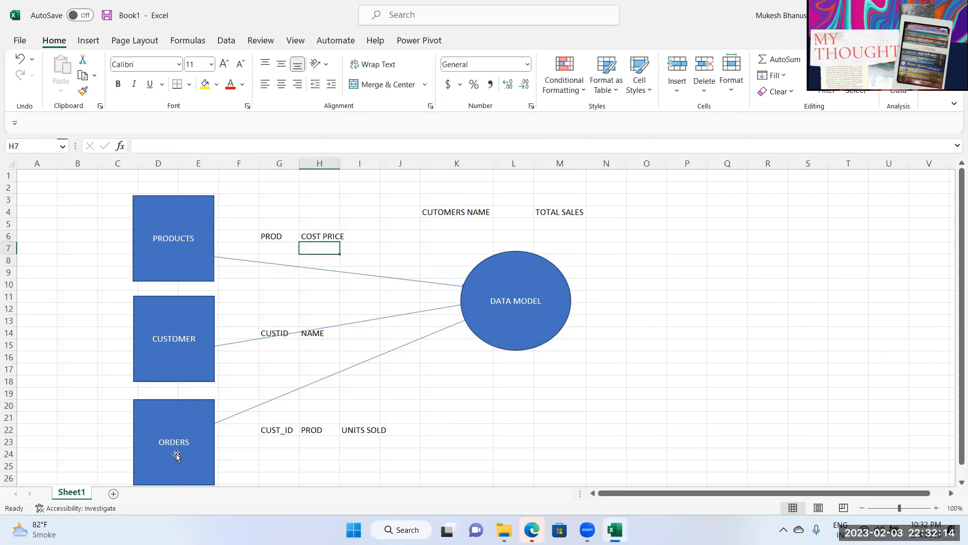
{"action": "left_click", "coordinate": [311, 430]}
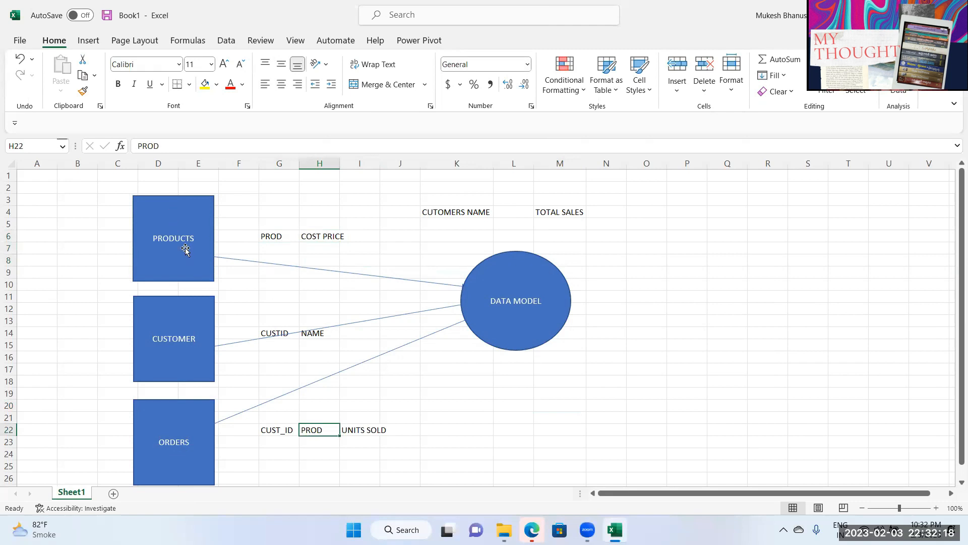
Step: Draw a freehand Scribble curve from the ORDERS box around to PRODUCTS
{"action": "left_click", "coordinate": [88, 40]}
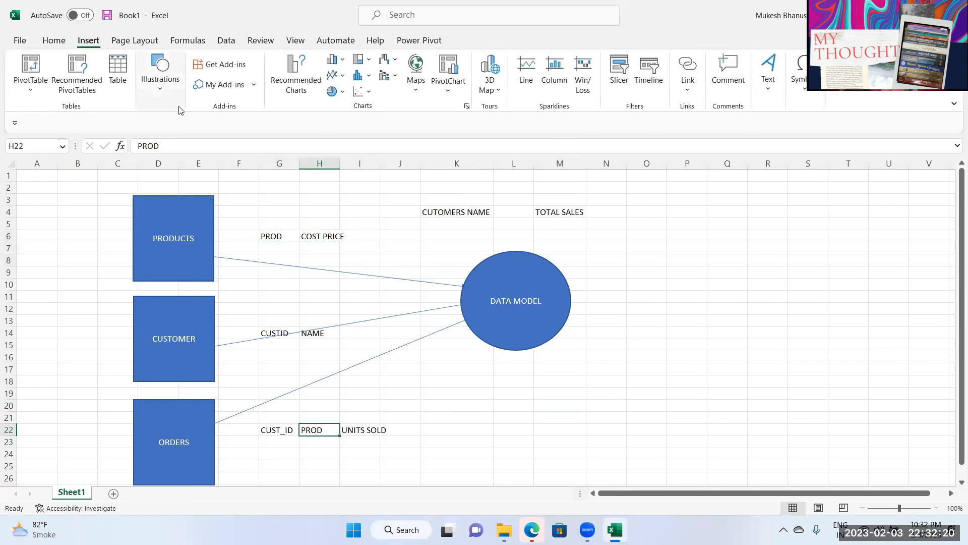
{"action": "left_click", "coordinate": [164, 96]}
{"action": "left_click", "coordinate": [183, 132]}
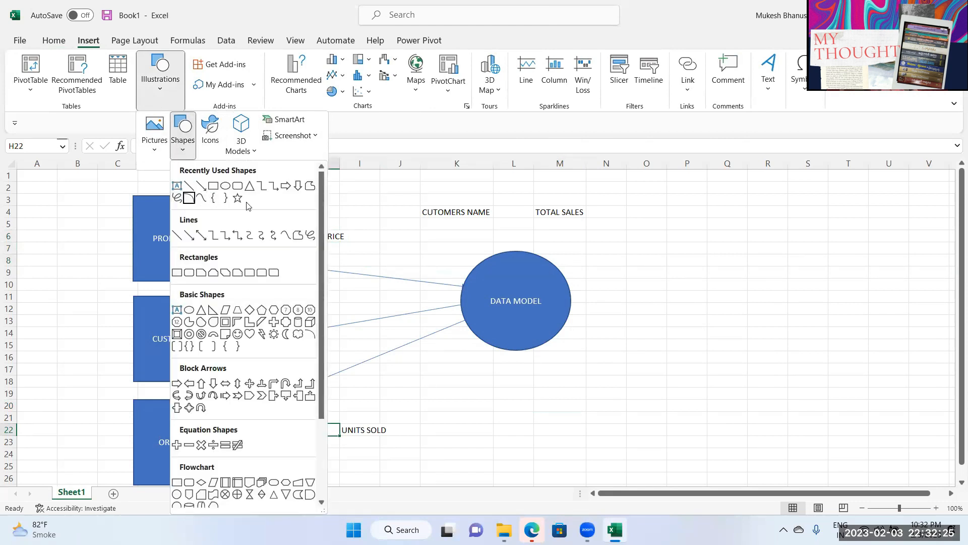
{"action": "left_click", "coordinate": [310, 187]}
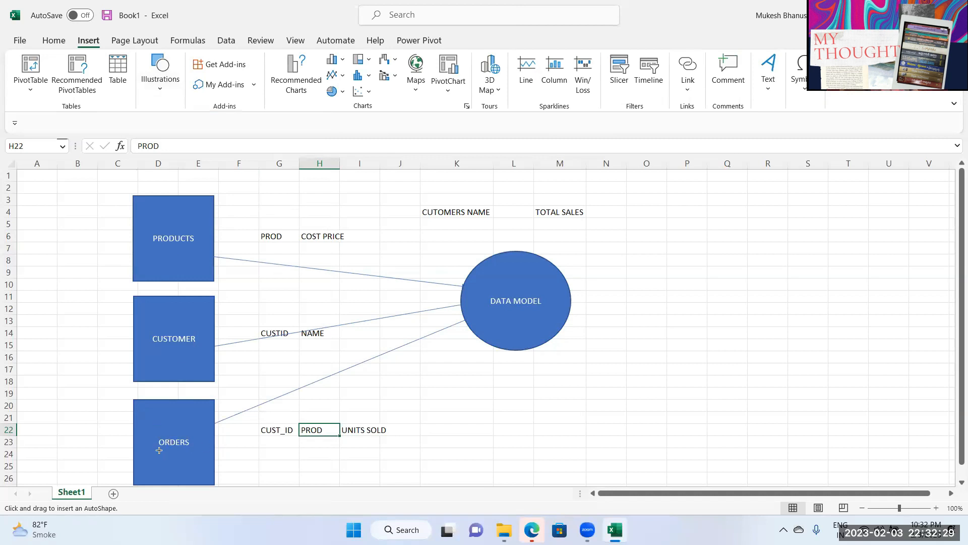
{"action": "mouse_move", "coordinate": [134, 445]}
{"action": "left_mouse_down"}
{"action": "mouse_move", "coordinate": [102, 433]}
{"action": "mouse_move", "coordinate": [106, 281]}
{"action": "mouse_move", "coordinate": [135, 253]}
{"action": "mouse_move", "coordinate": [147, 300]}
{"action": "mouse_move", "coordinate": [158, 255]}
{"action": "left_mouse_up"}
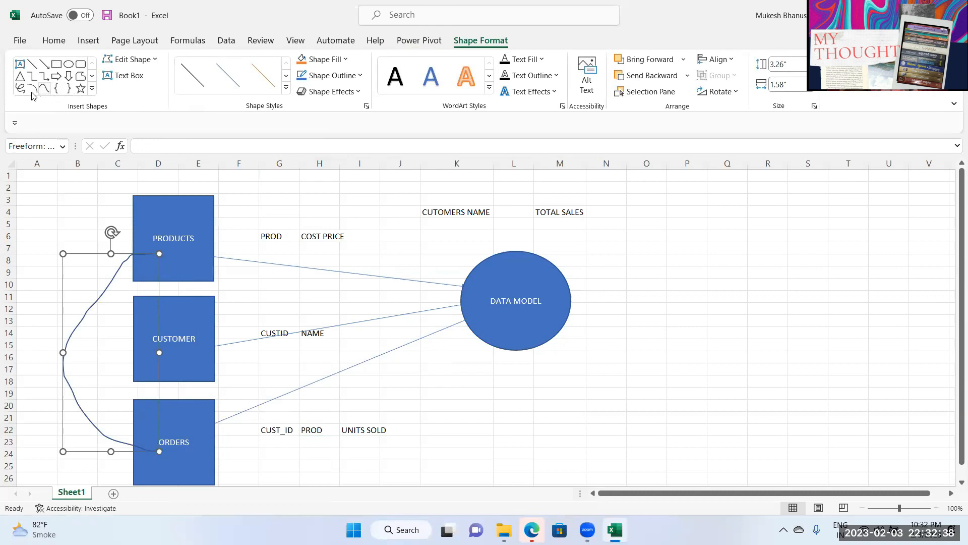
Step: Draw a second Scribble curve linking ORDERS to CUSTOMER
{"action": "left_click", "coordinate": [21, 89]}
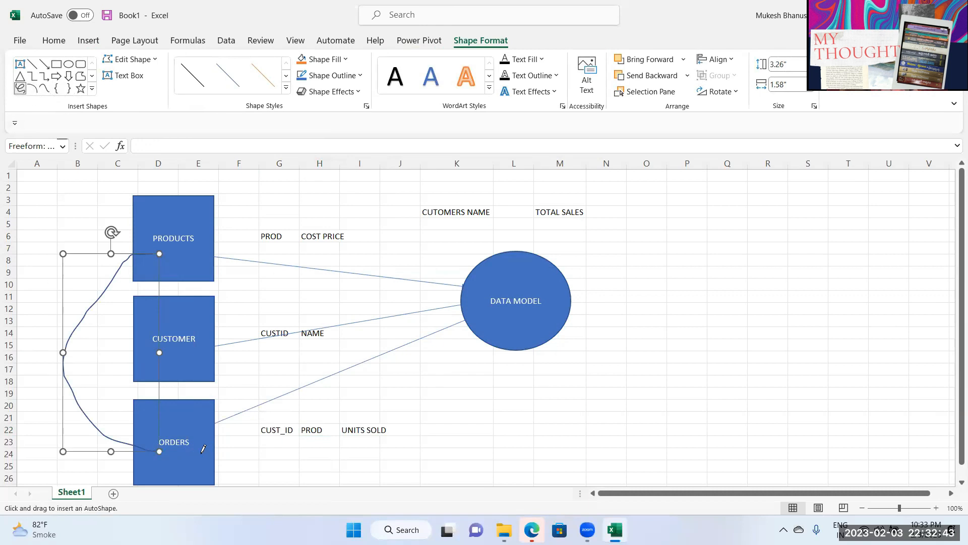
{"action": "mouse_move", "coordinate": [203, 436]}
{"action": "left_mouse_down"}
{"action": "mouse_move", "coordinate": [248, 353]}
{"action": "mouse_move", "coordinate": [196, 329]}
{"action": "left_mouse_up"}
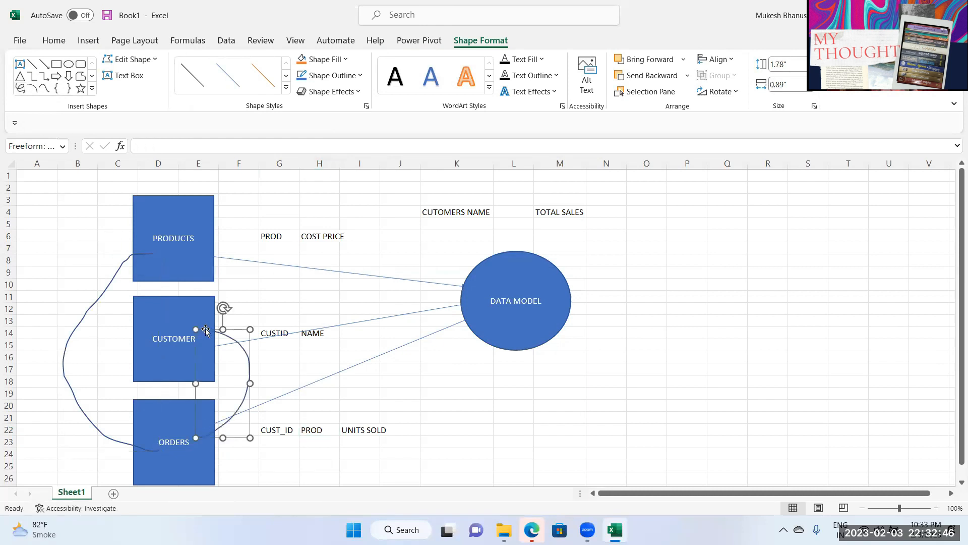
{"action": "left_click", "coordinate": [366, 406]}
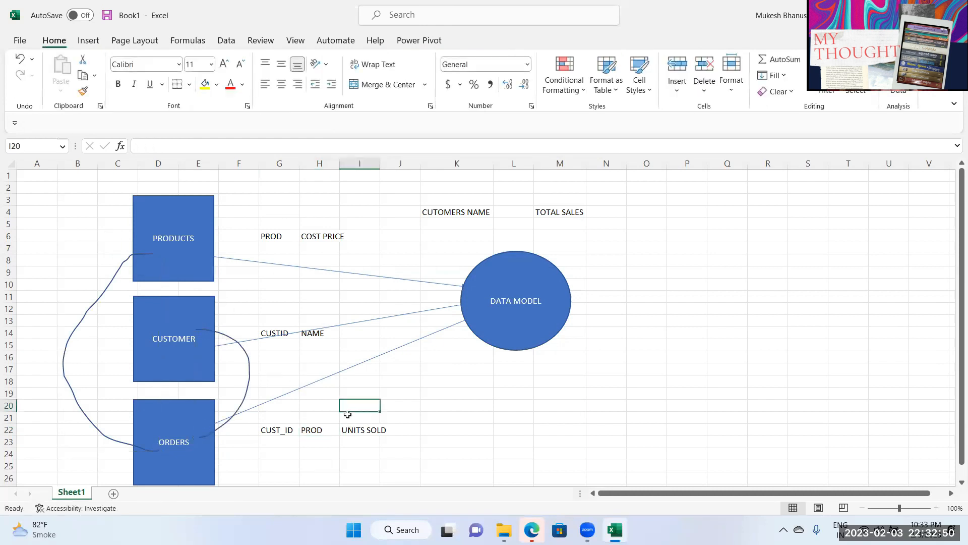
{"action": "left_click", "coordinate": [172, 436]}
{"action": "left_click", "coordinate": [178, 263]}
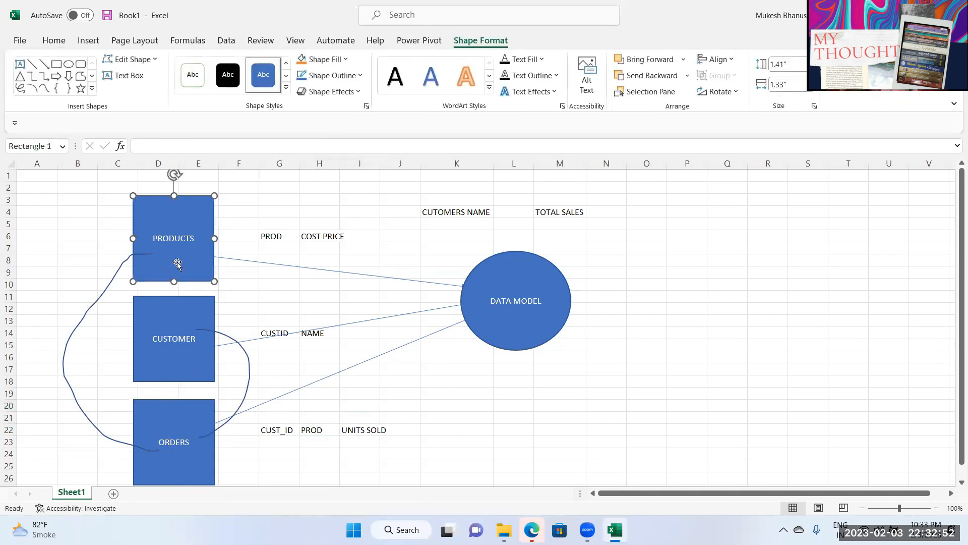
{"action": "left_click", "coordinate": [186, 427]}
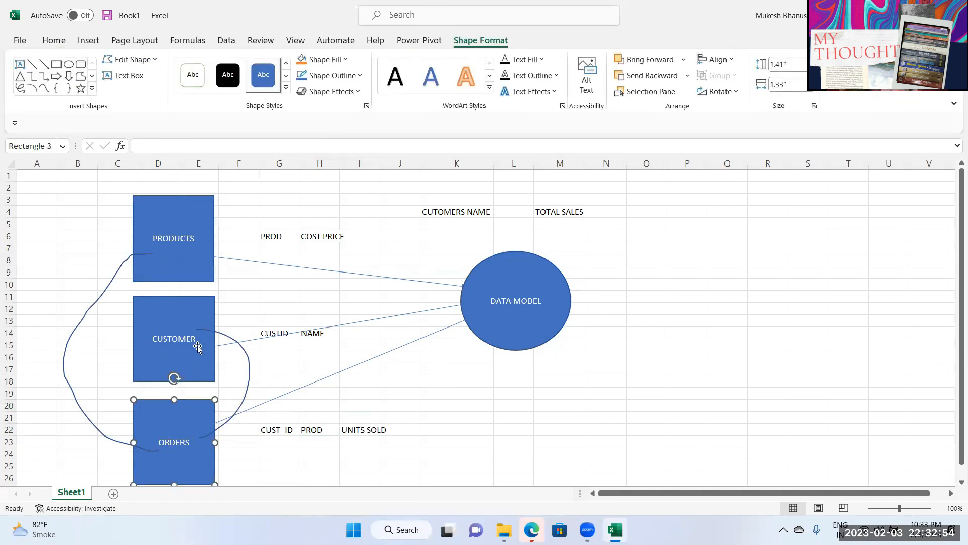
{"action": "left_click", "coordinate": [222, 345]}
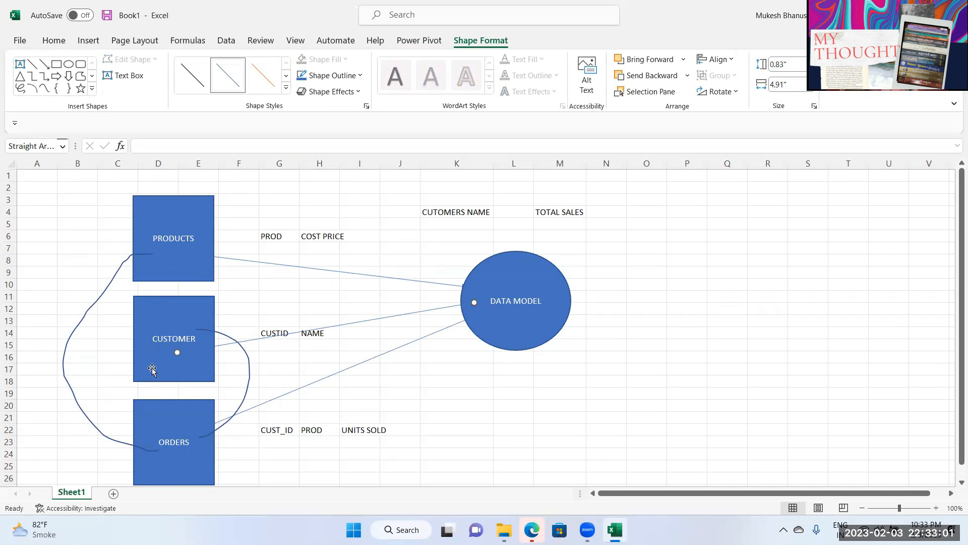
Step: Draw an arrow out from the right side of the DATA MODEL oval
{"action": "left_click", "coordinate": [527, 281]}
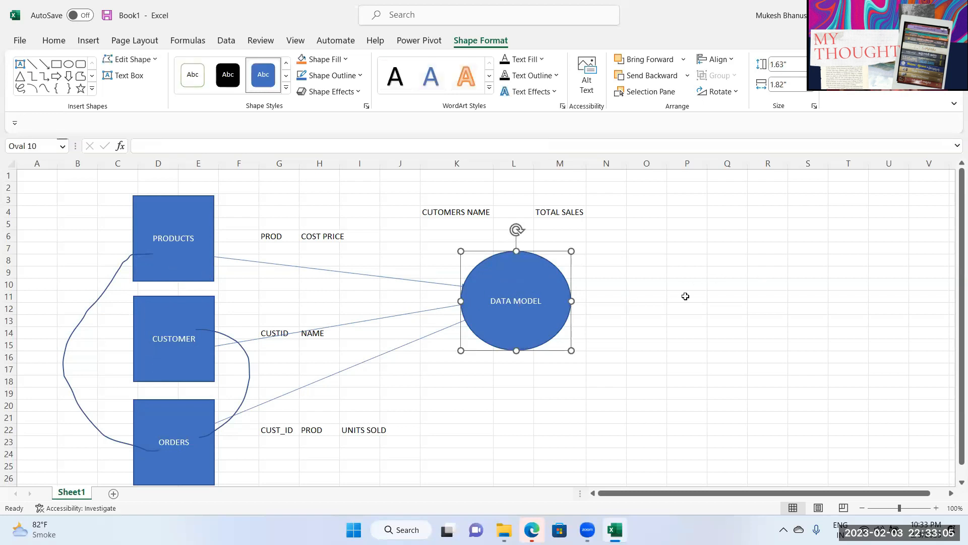
{"action": "left_click", "coordinate": [44, 64]}
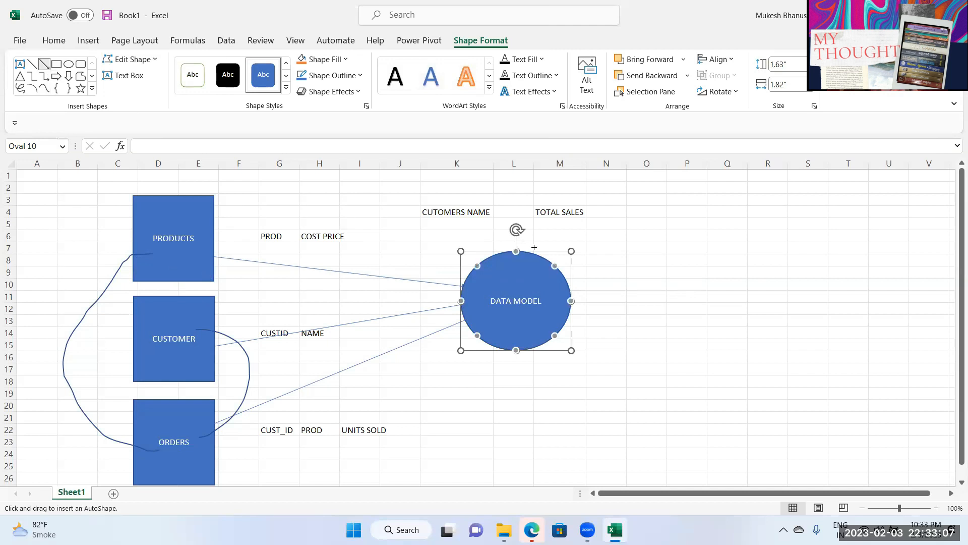
{"action": "left_click_drag", "start_coordinate": [554, 288], "coordinate": [681, 285]}
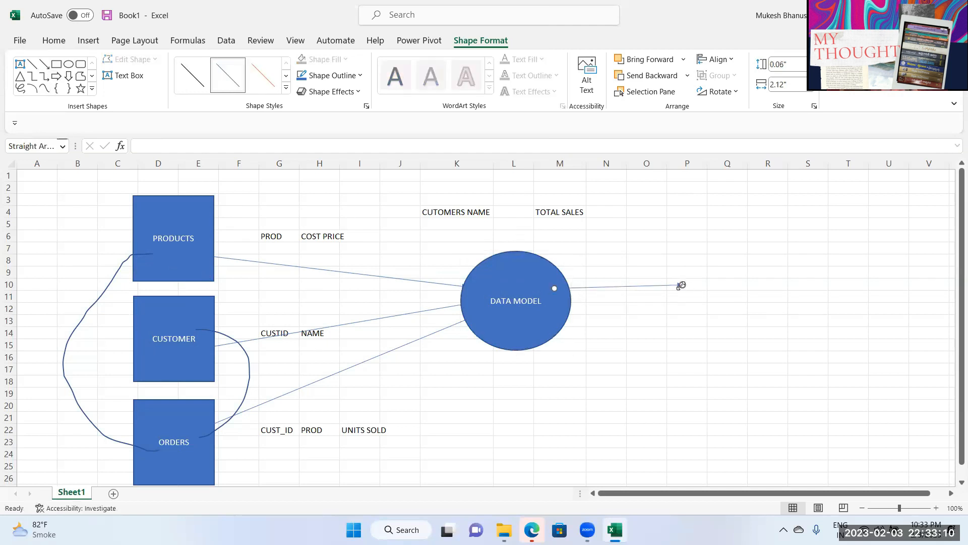
Step: Add an isosceles triangle at the arrow's end with centered text PIVOT REPORT
{"action": "left_click", "coordinate": [20, 75]}
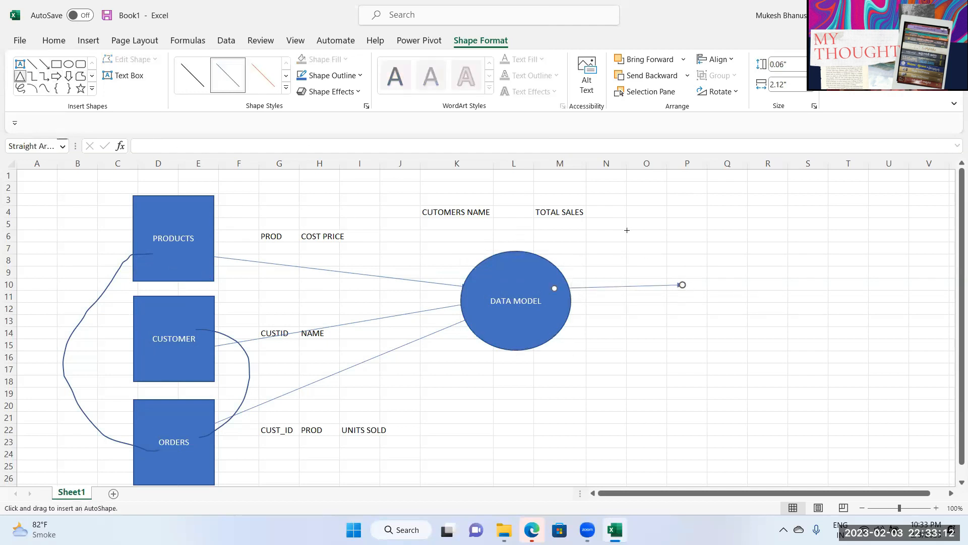
{"action": "left_click_drag", "start_coordinate": [702, 235], "coordinate": [779, 351]}
{"action": "left_click_drag", "start_coordinate": [747, 319], "coordinate": [711, 301]}
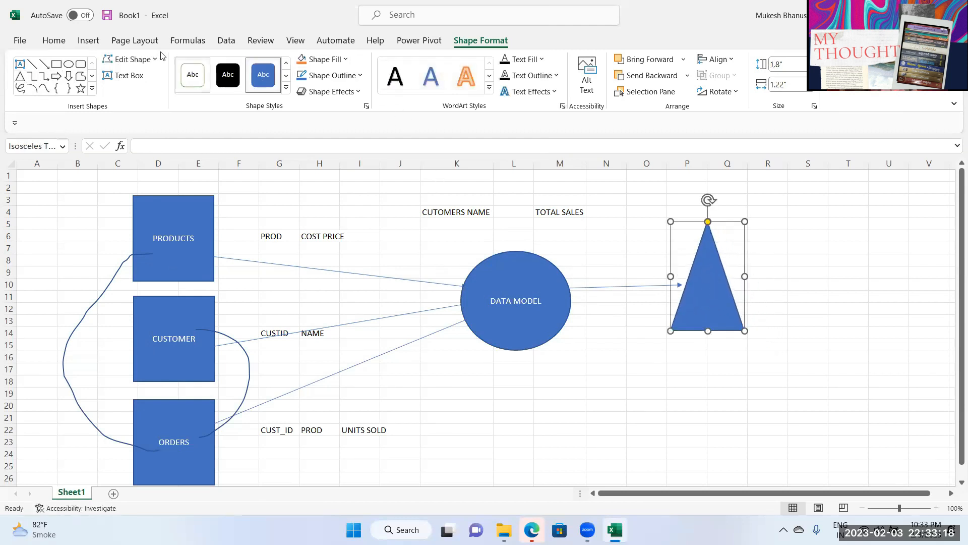
{"action": "left_click", "coordinate": [54, 40]}
{"action": "left_click", "coordinate": [281, 84]}
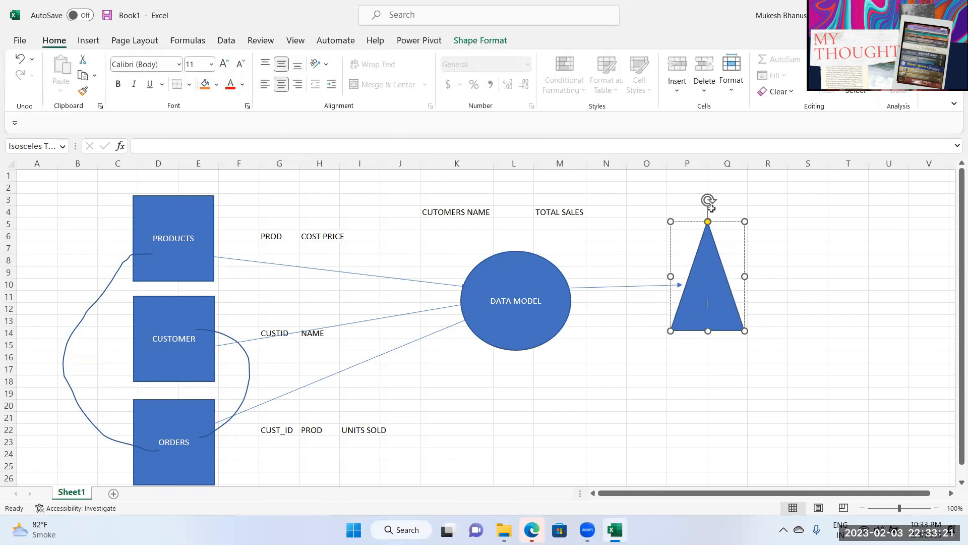
{"action": "type", "text": "PIVOT REPORT"}
Step: Widen the PIVOT REPORT triangle and nudge the CUSTOMER box slightly left
{"action": "left_click_drag", "start_coordinate": [745, 276], "coordinate": [730, 293]}
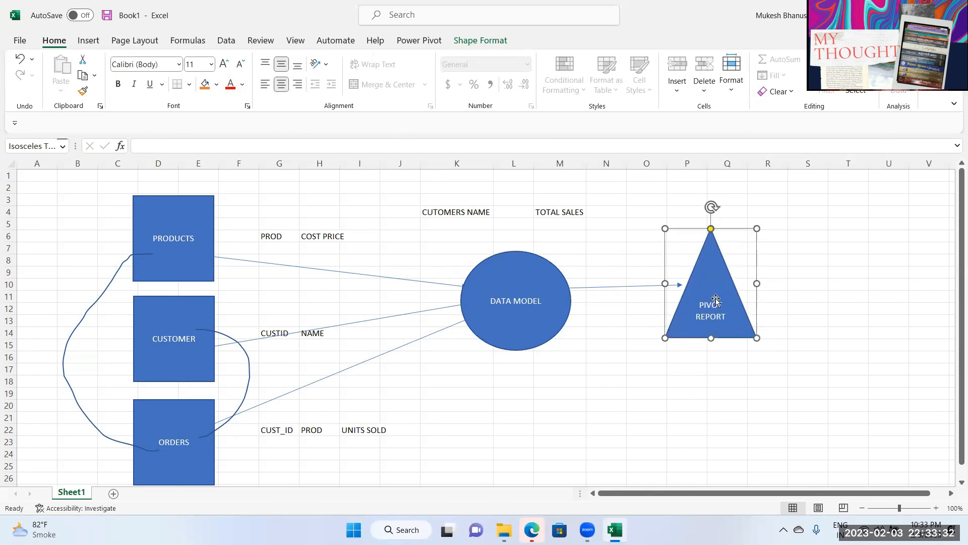
{"action": "left_click", "coordinate": [194, 265]}
{"action": "left_click_drag", "start_coordinate": [193, 340], "coordinate": [192, 340]}
{"action": "left_click", "coordinate": [174, 402]}
{"action": "left_click", "coordinate": [500, 327]}
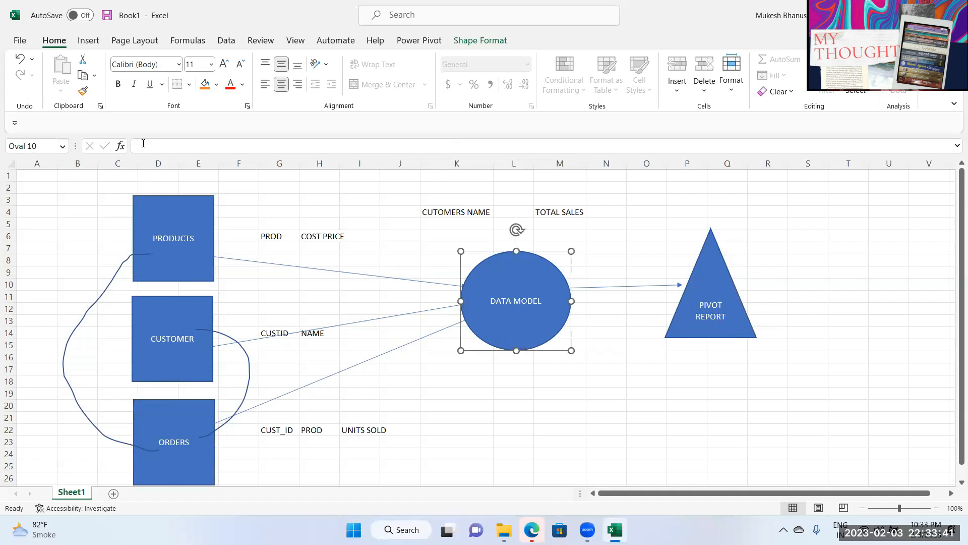
{"action": "left_click", "coordinate": [88, 41]}
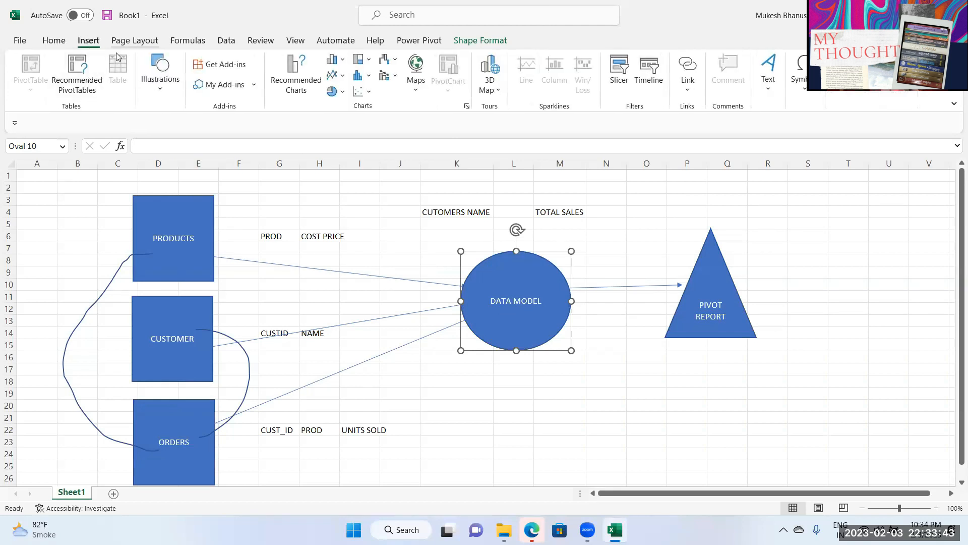
{"action": "left_click", "coordinate": [157, 103]}
{"action": "left_click", "coordinate": [182, 142]}
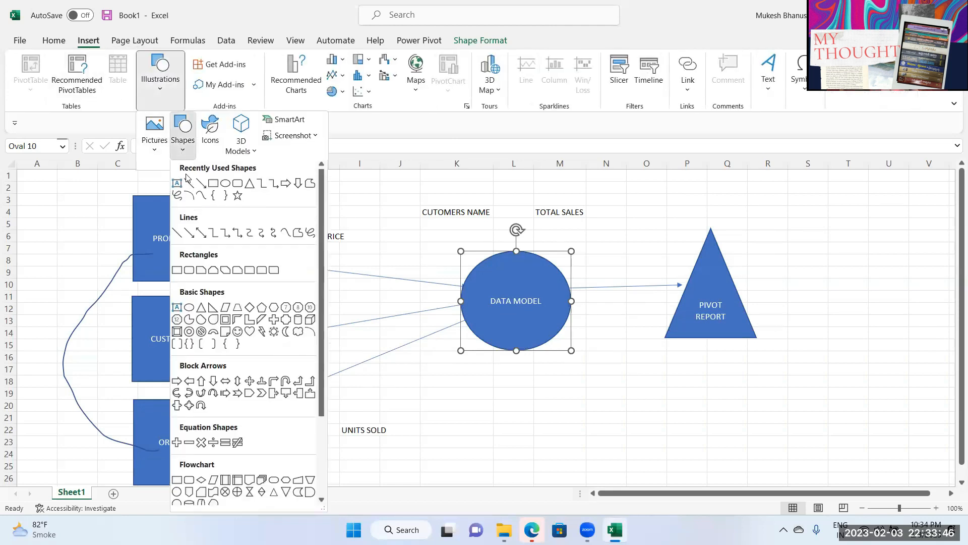
{"action": "left_click", "coordinate": [202, 187]}
{"action": "mouse_move", "coordinate": [738, 293]}
{"action": "left_mouse_down"}
{"action": "mouse_move", "coordinate": [795, 280]}
{"action": "mouse_move", "coordinate": [833, 289]}
{"action": "left_mouse_up"}
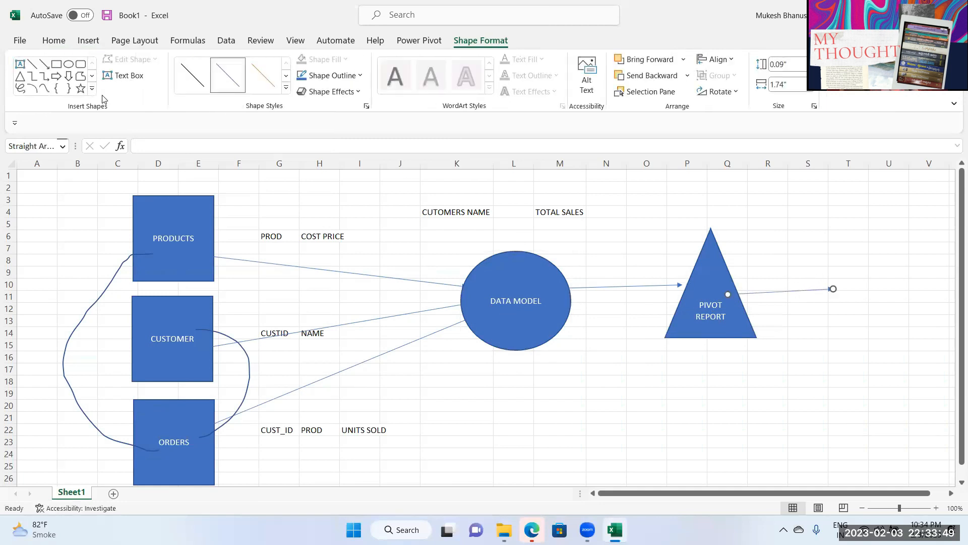
{"action": "left_click", "coordinate": [81, 65]}
{"action": "left_click_drag", "start_coordinate": [836, 268], "coordinate": [932, 330]}
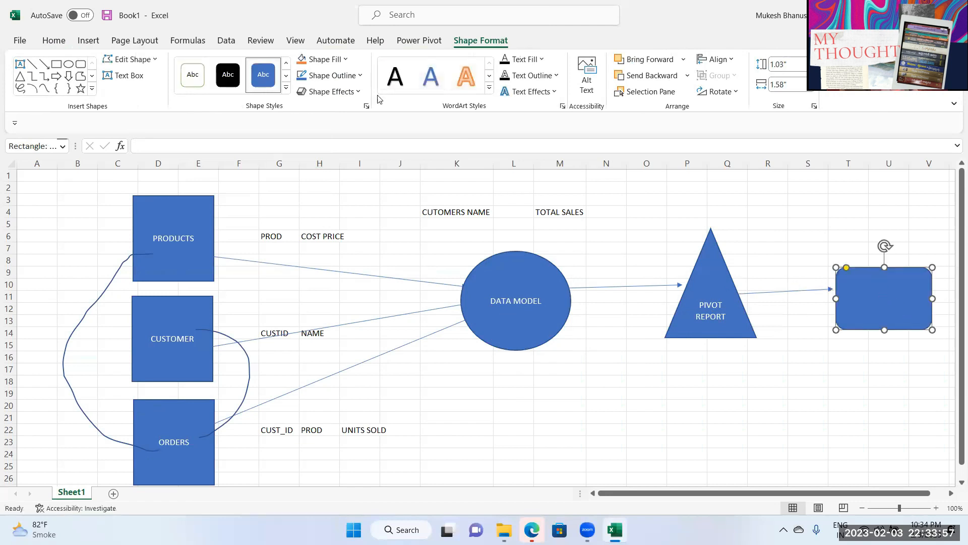
{"action": "left_click", "coordinate": [88, 41]}
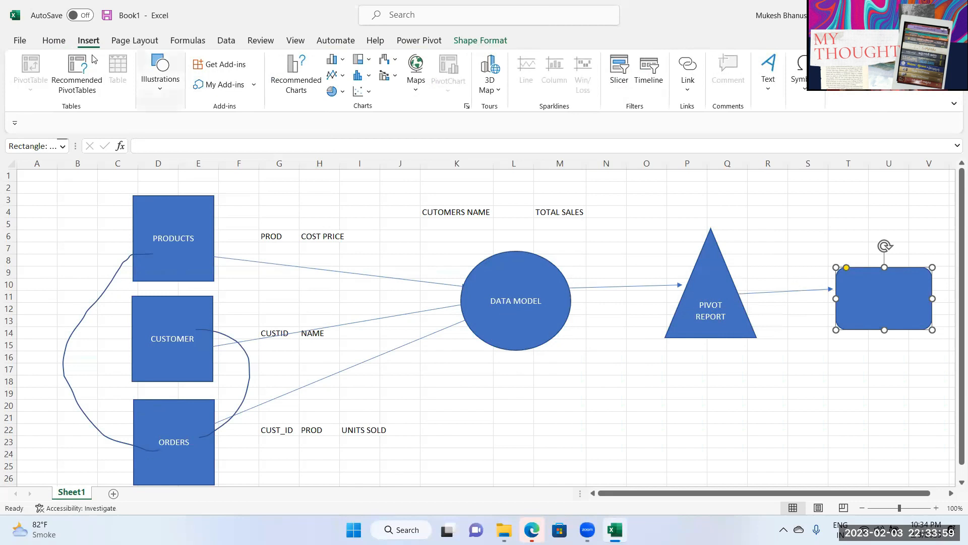
{"action": "left_click", "coordinate": [54, 41]}
{"action": "left_click", "coordinate": [281, 84]}
{"action": "left_click", "coordinate": [282, 64]}
{"action": "type", "text": "PIVOT CHARTS"}
{"action": "left_click", "coordinate": [669, 393]}
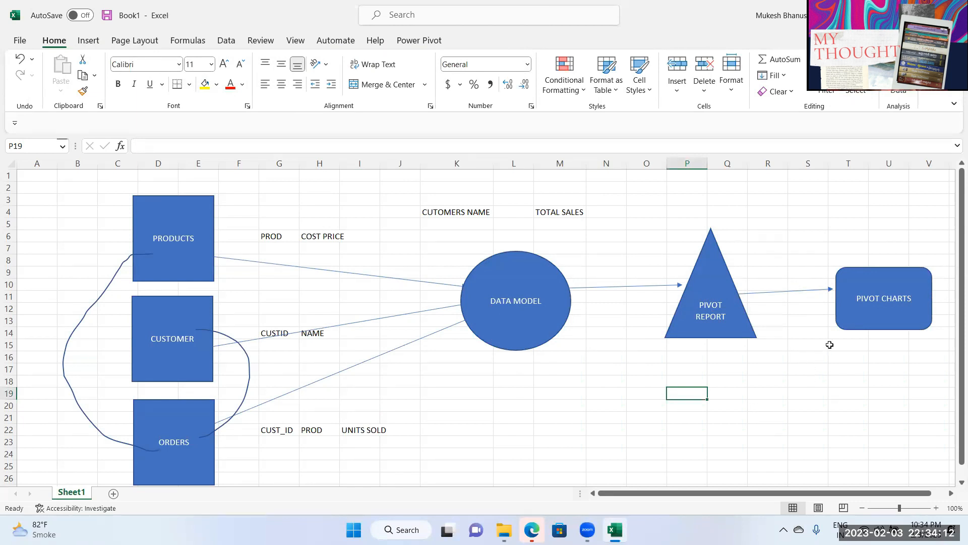
{"action": "left_click", "coordinate": [854, 322]}
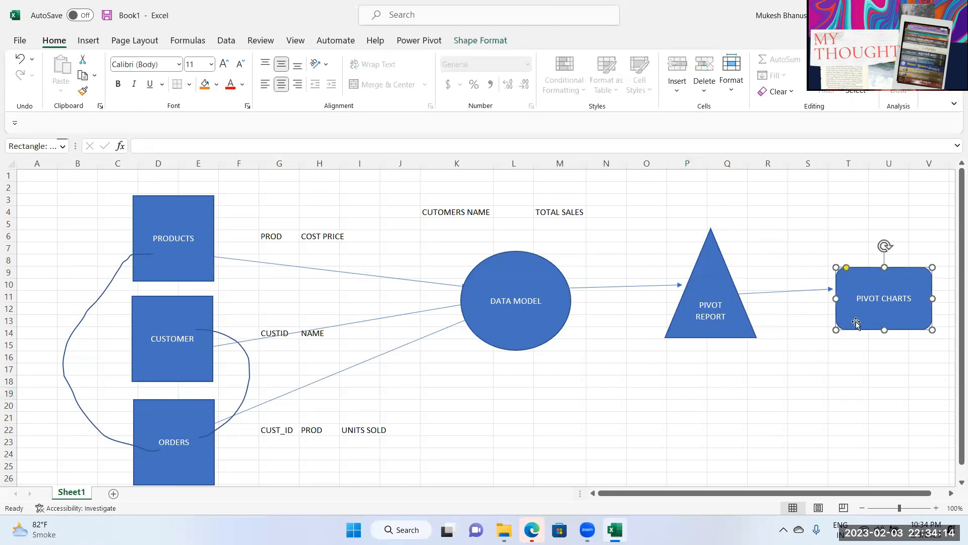
{"action": "left_click", "coordinate": [731, 322]}
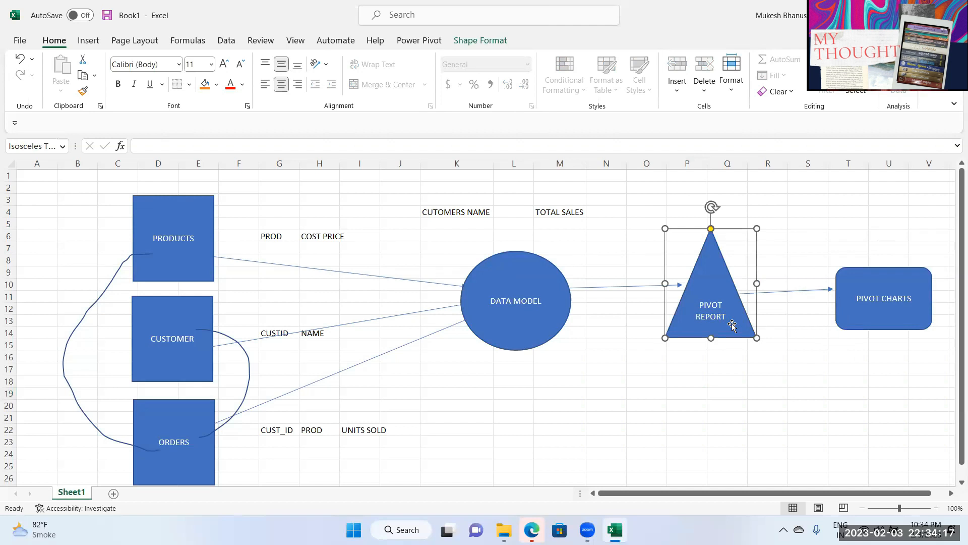
{"action": "left_click", "coordinate": [870, 331]}
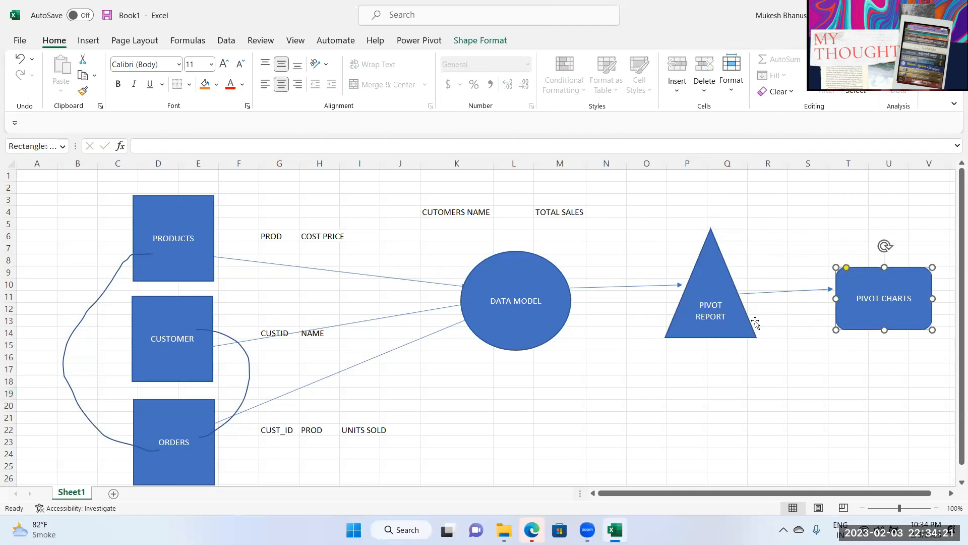
{"action": "left_click", "coordinate": [738, 323]}
{"action": "left_click", "coordinate": [518, 312]}
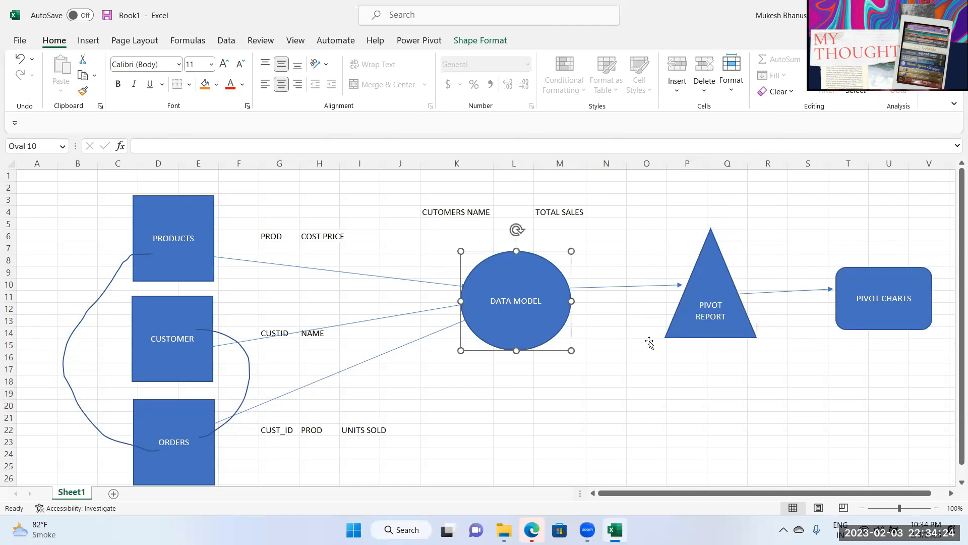
{"action": "left_click", "coordinate": [732, 334]}
{"action": "left_click", "coordinate": [533, 325]}
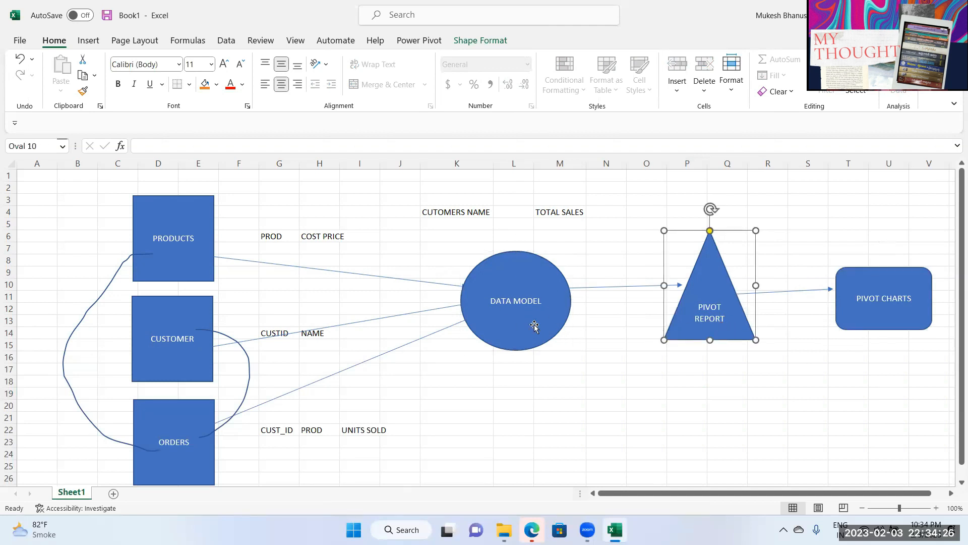
{"action": "left_click", "coordinate": [175, 323]}
{"action": "left_click", "coordinate": [169, 421]}
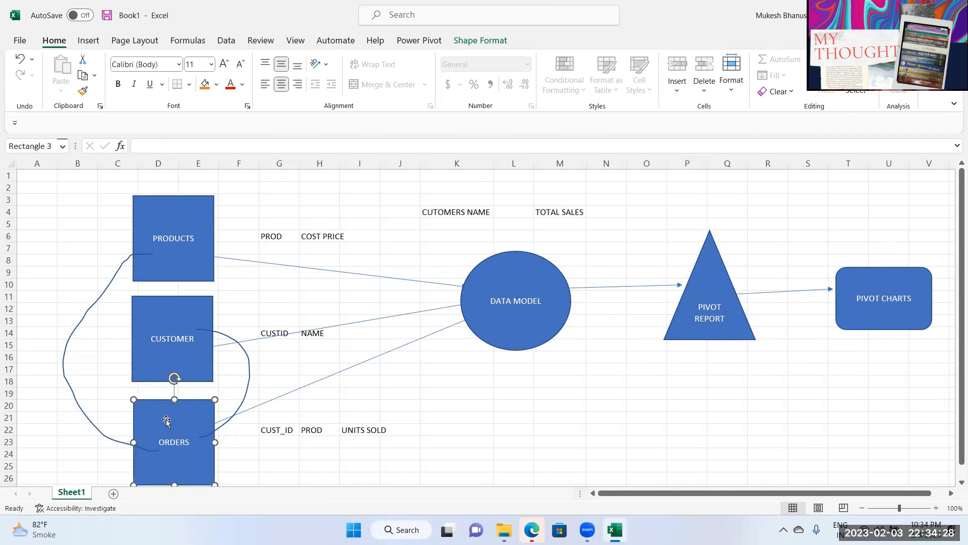
{"action": "left_click", "coordinate": [557, 308]}
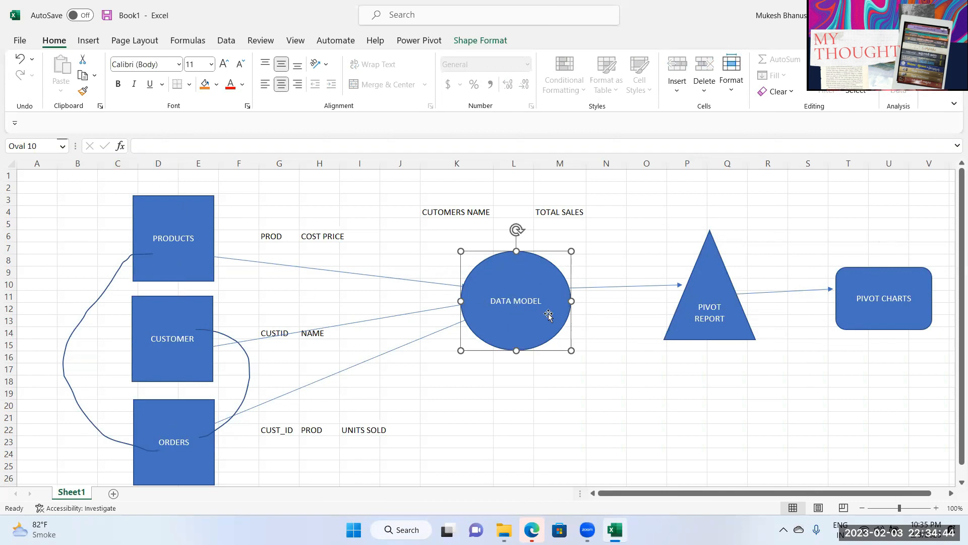
Step: Insert a new blank Sheet2 beside Sheet1
{"action": "left_click", "coordinate": [113, 493]}
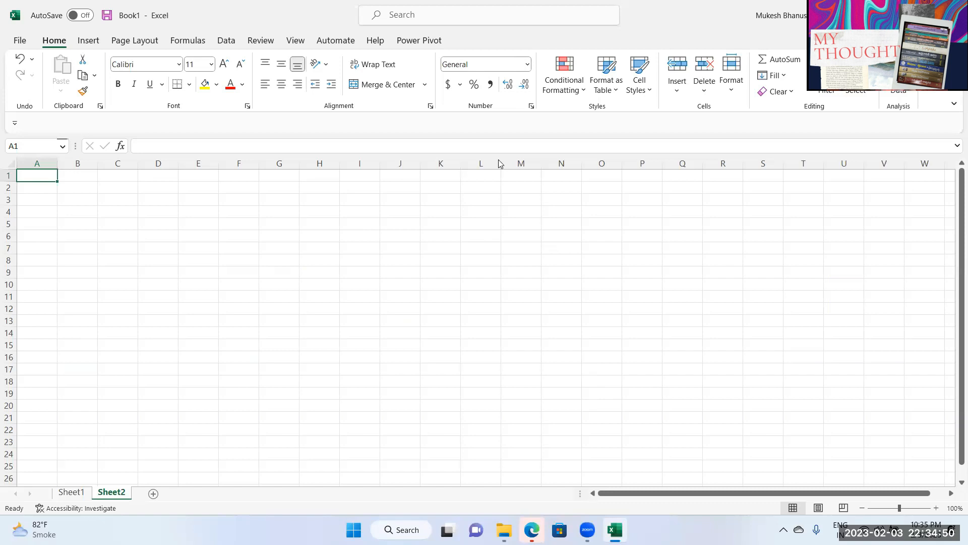
{"action": "key", "text": "ctrl+n"}
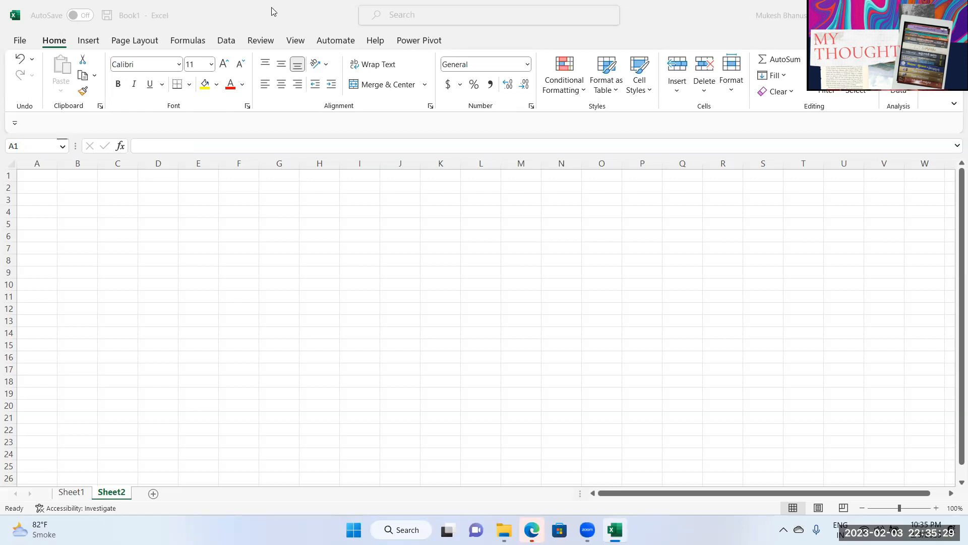
Step: Disable the Power Pivot COM add-in through Excel Options > Add-ins
{"action": "left_click", "coordinate": [19, 42]}
{"action": "left_click", "coordinate": [20, 42]}
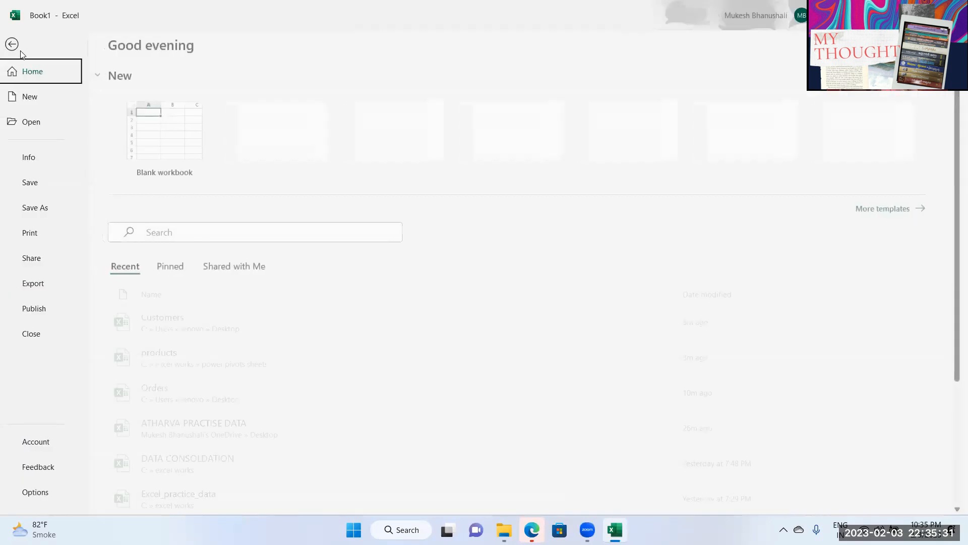
{"action": "left_click", "coordinate": [43, 492]}
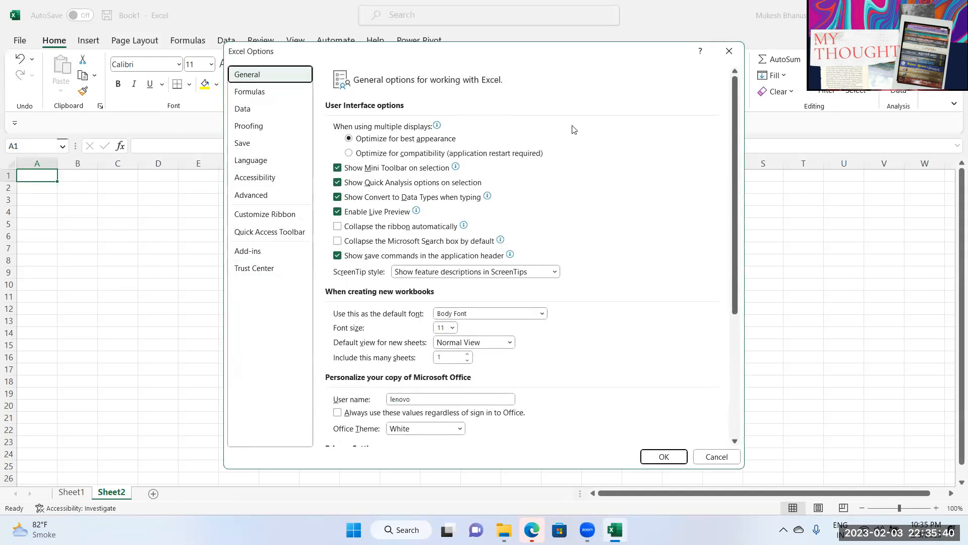
{"action": "left_click", "coordinate": [257, 252]}
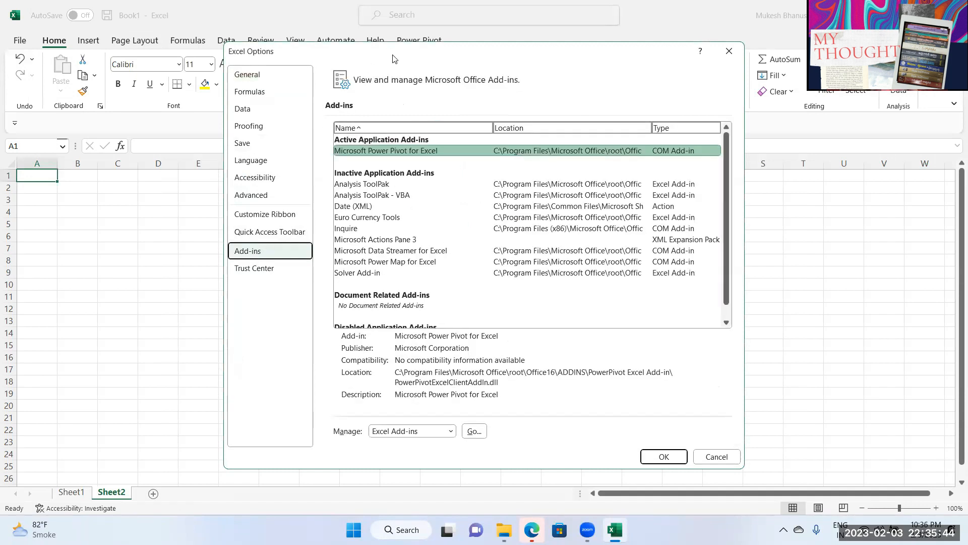
{"action": "left_click_drag", "start_coordinate": [394, 58], "coordinate": [243, 41]}
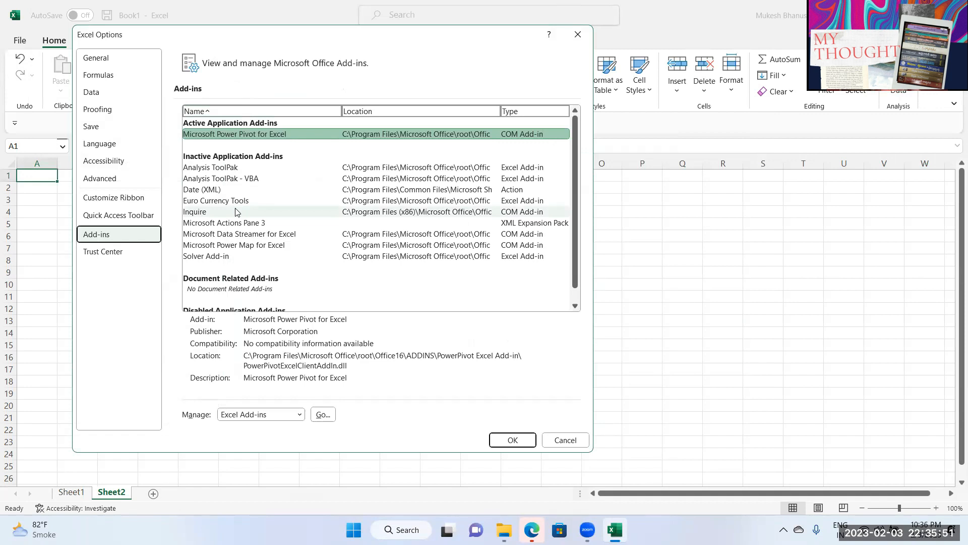
{"action": "left_click", "coordinate": [228, 417]}
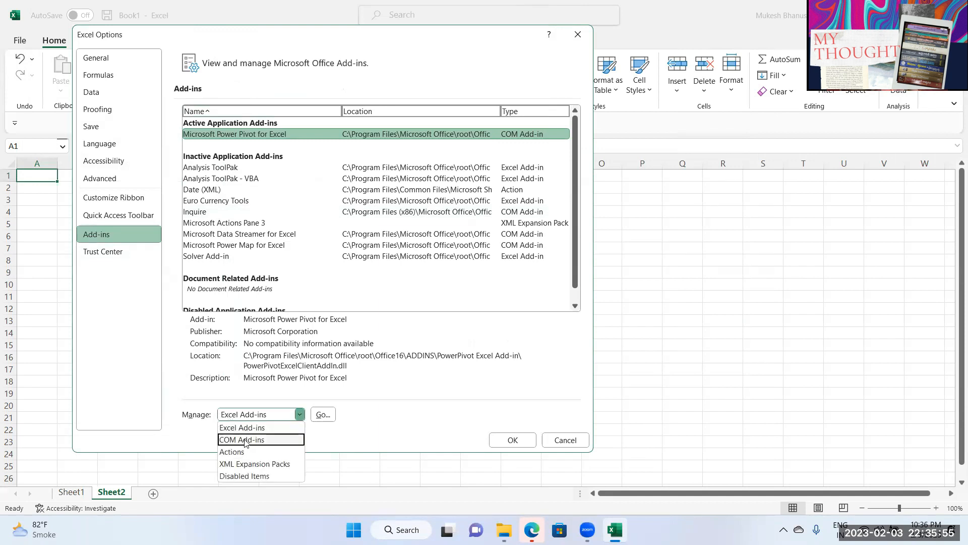
{"action": "left_click", "coordinate": [254, 427]}
{"action": "left_click", "coordinate": [272, 416]}
{"action": "left_click", "coordinate": [268, 435]}
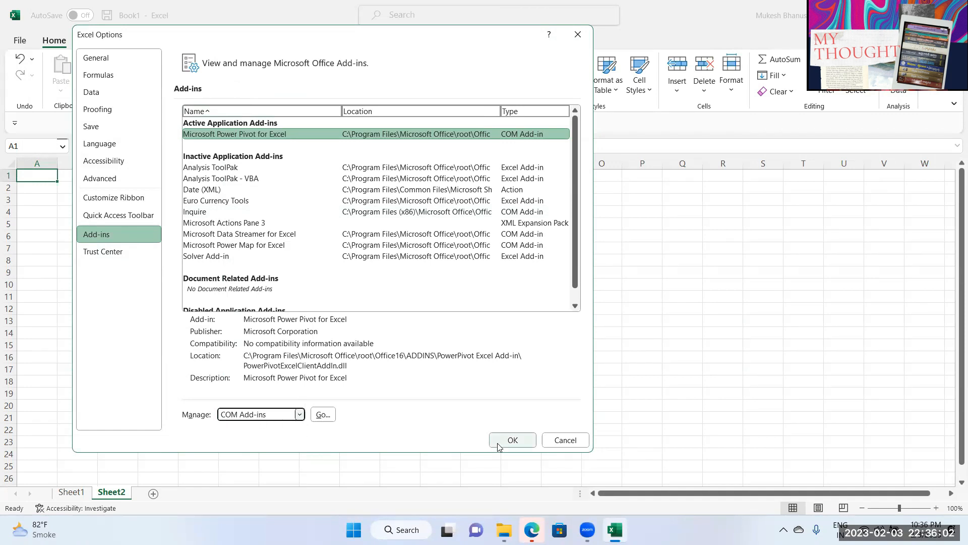
{"action": "left_click", "coordinate": [323, 415]}
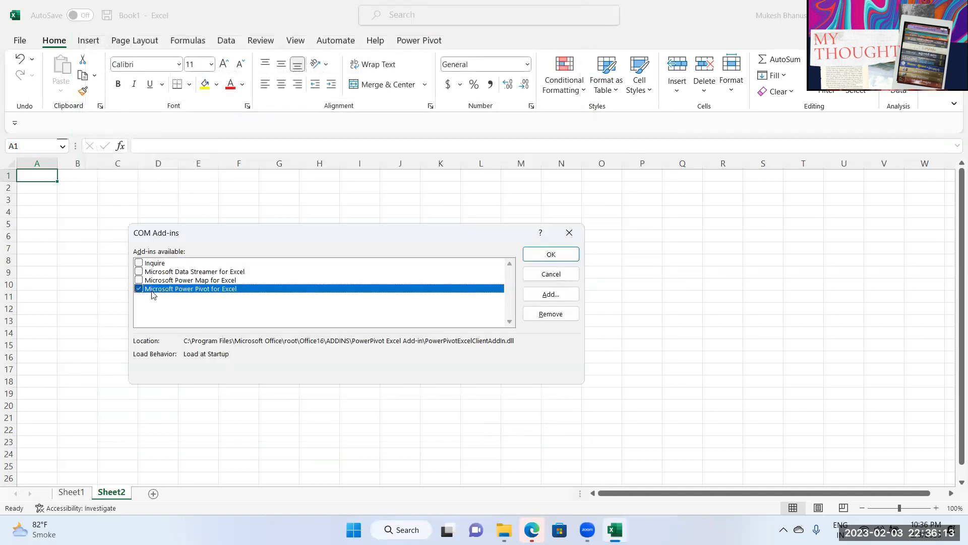
{"action": "left_click", "coordinate": [139, 290]}
{"action": "left_click", "coordinate": [551, 255]}
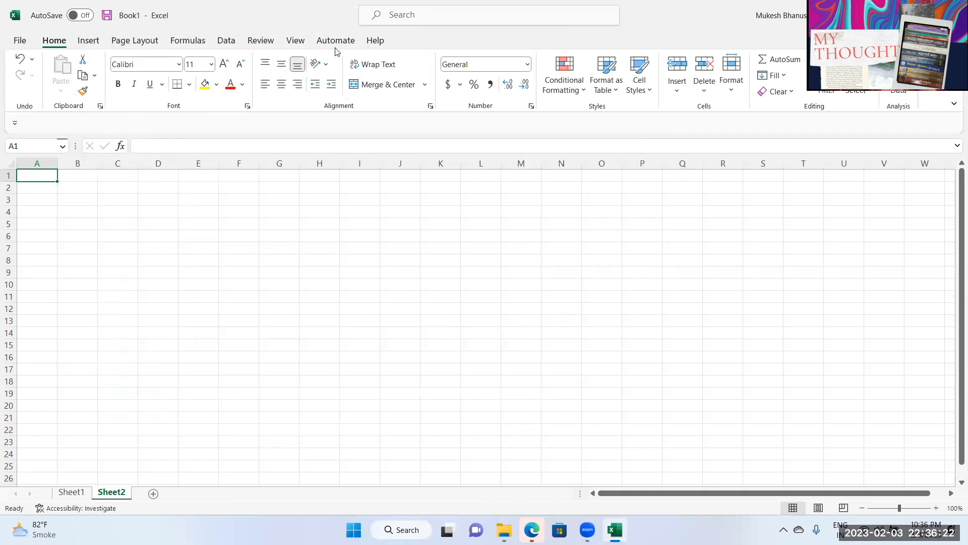
Step: Re-enable the Microsoft Power Pivot for Excel COM add-in
{"action": "left_click", "coordinate": [20, 41]}
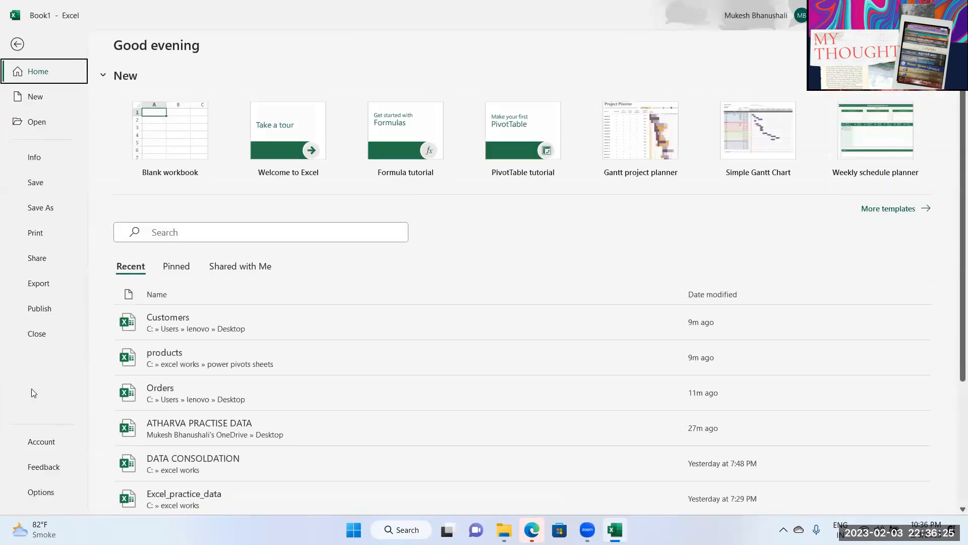
{"action": "key", "text": "Escape"}
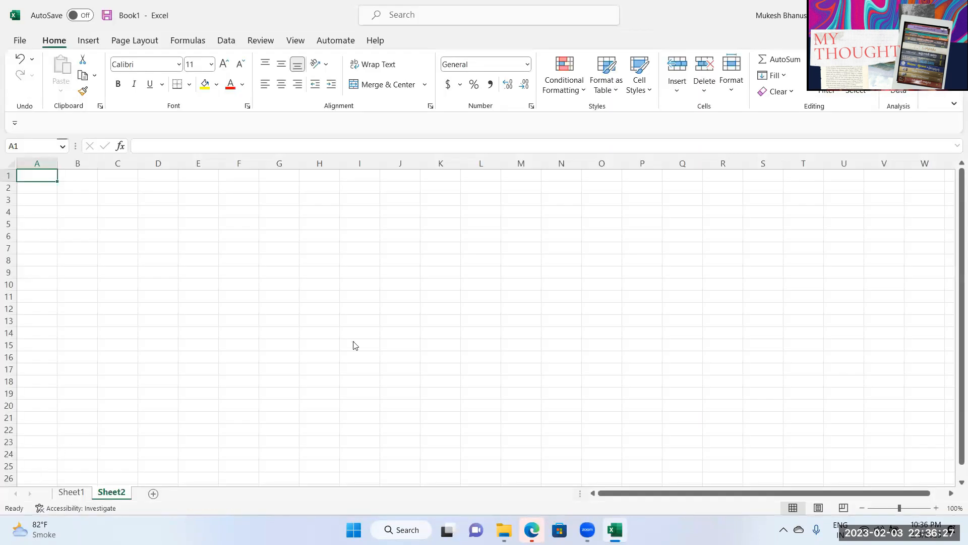
{"action": "left_click", "coordinate": [263, 251]}
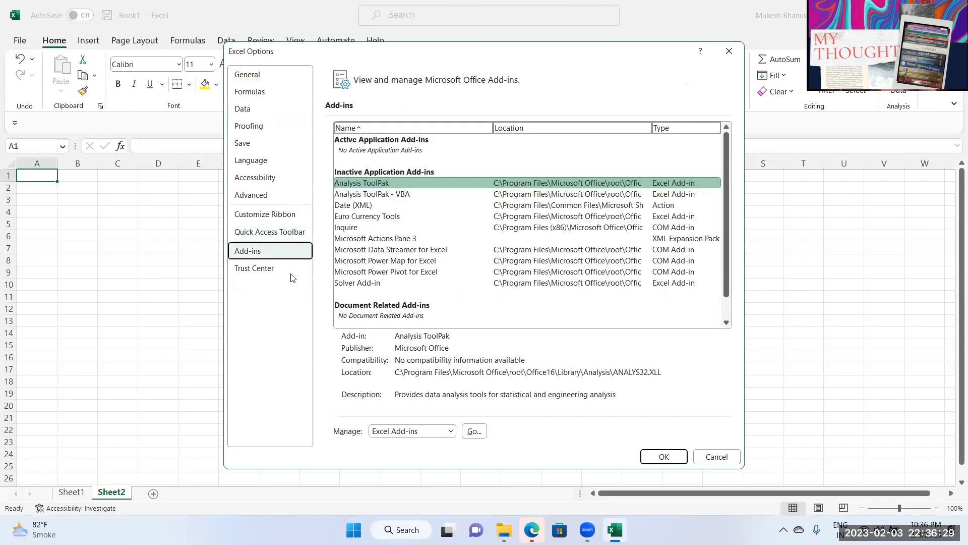
{"action": "left_click", "coordinate": [389, 432]}
{"action": "left_click", "coordinate": [393, 456]}
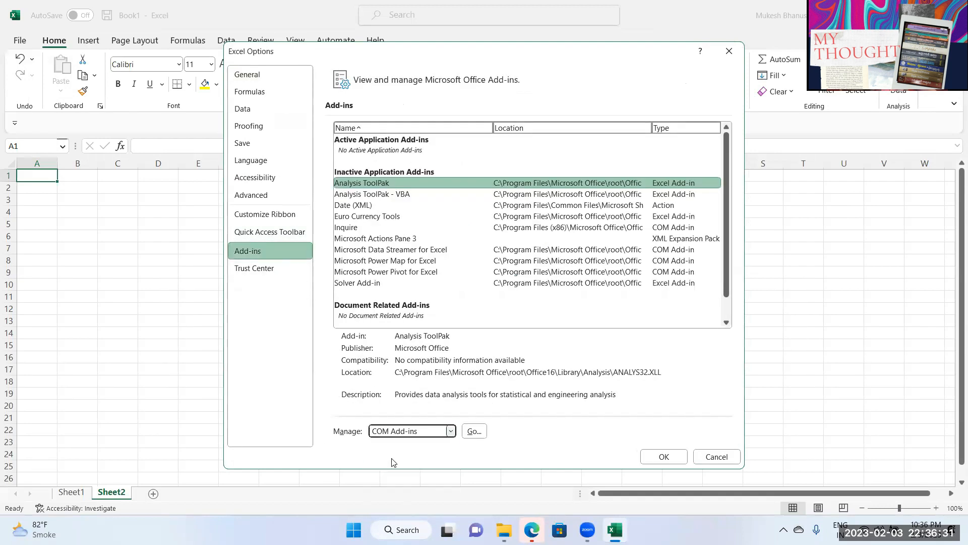
{"action": "left_click", "coordinate": [472, 431]}
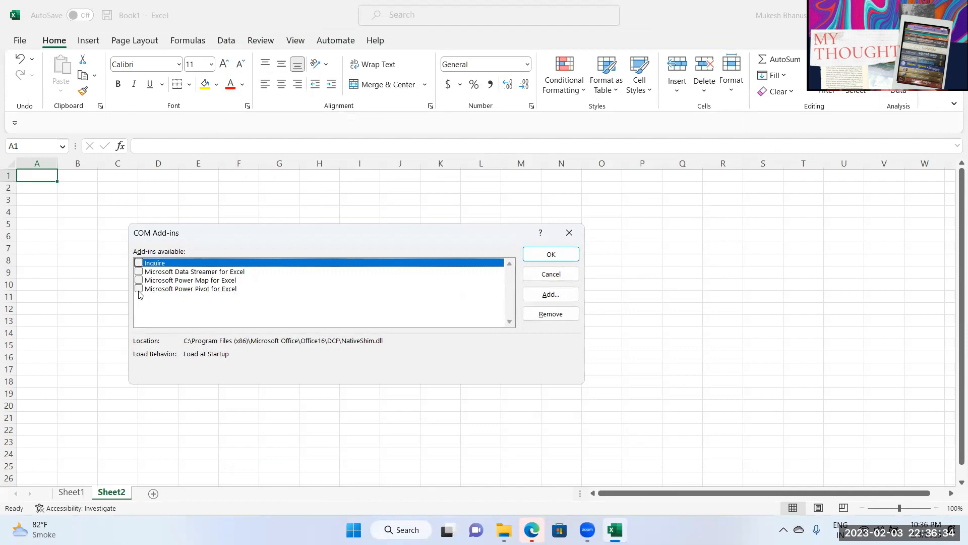
{"action": "left_click", "coordinate": [139, 289]}
{"action": "left_click", "coordinate": [548, 254]}
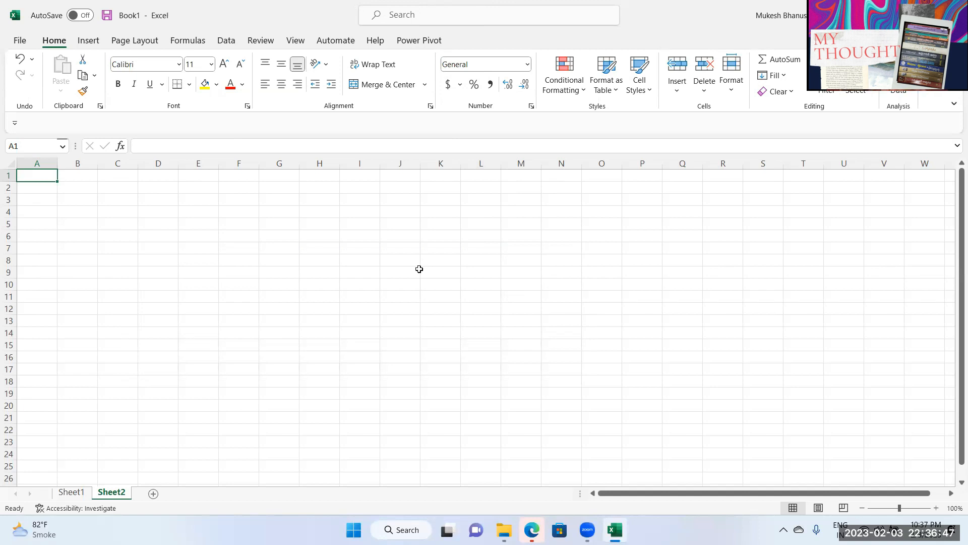
{"action": "left_click_drag", "start_coordinate": [108, 225], "coordinate": [247, 347]}
{"action": "left_click", "coordinate": [117, 199]}
{"action": "left_click", "coordinate": [55, 192]}
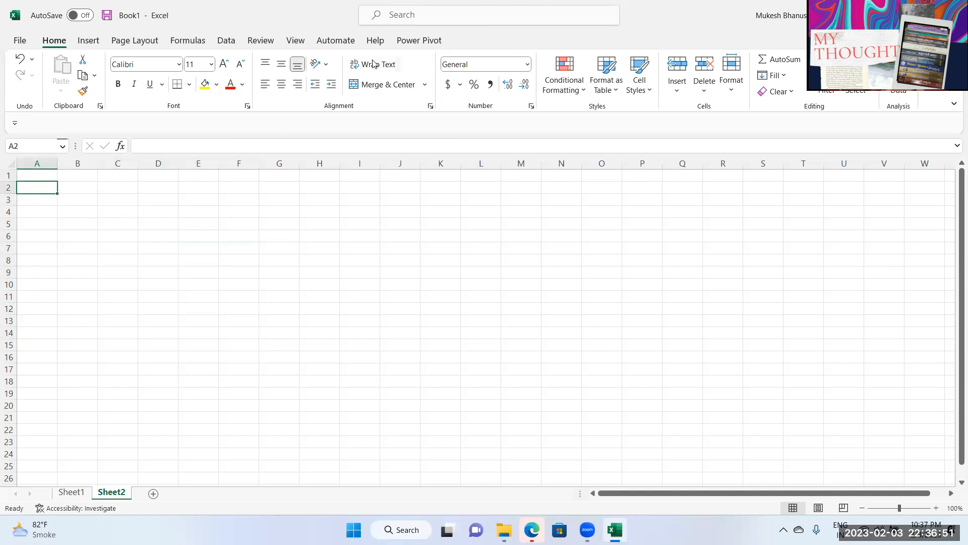
{"action": "left_click", "coordinate": [399, 46]}
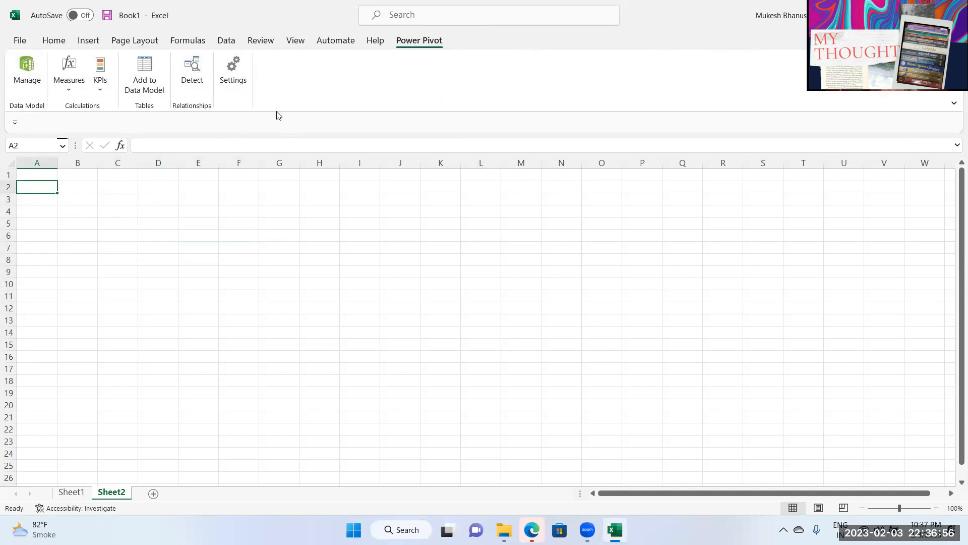
{"action": "left_click", "coordinate": [71, 176]}
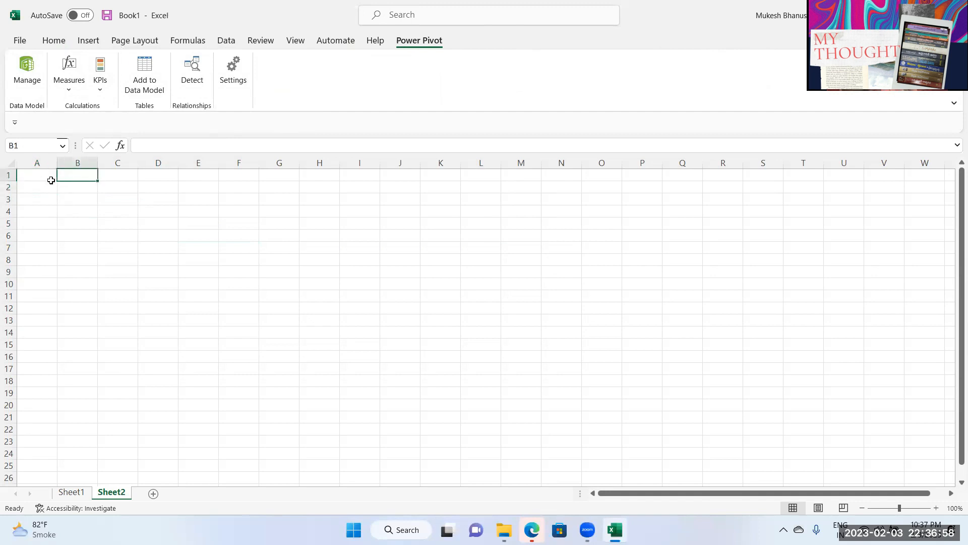
{"action": "left_click_drag", "start_coordinate": [39, 175], "coordinate": [202, 284]}
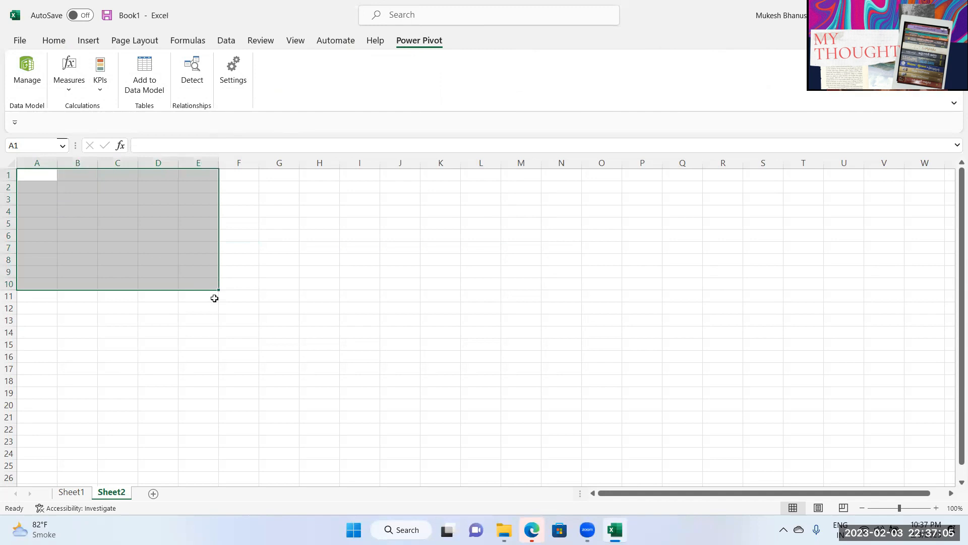
{"action": "left_click", "coordinate": [147, 296]}
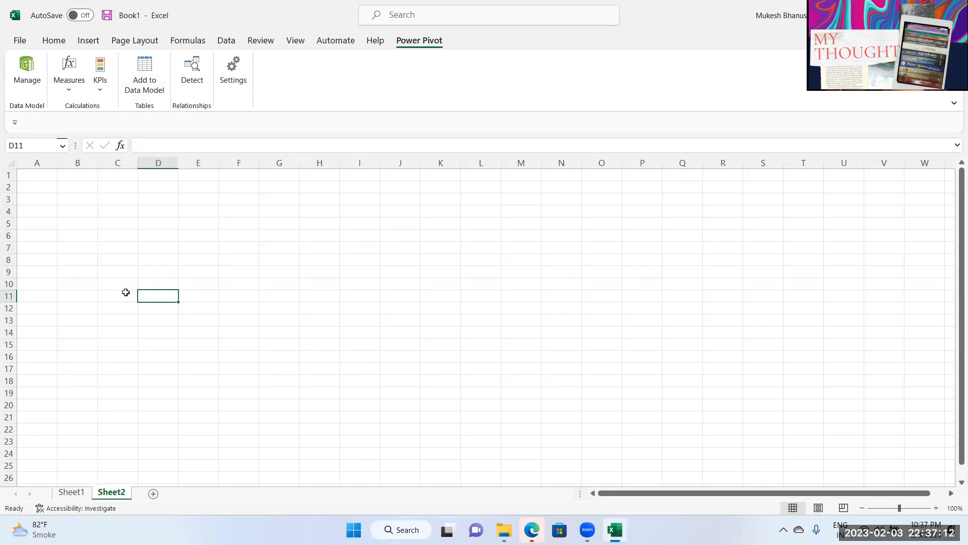
{"action": "left_click_drag", "start_coordinate": [80, 212], "coordinate": [283, 356]}
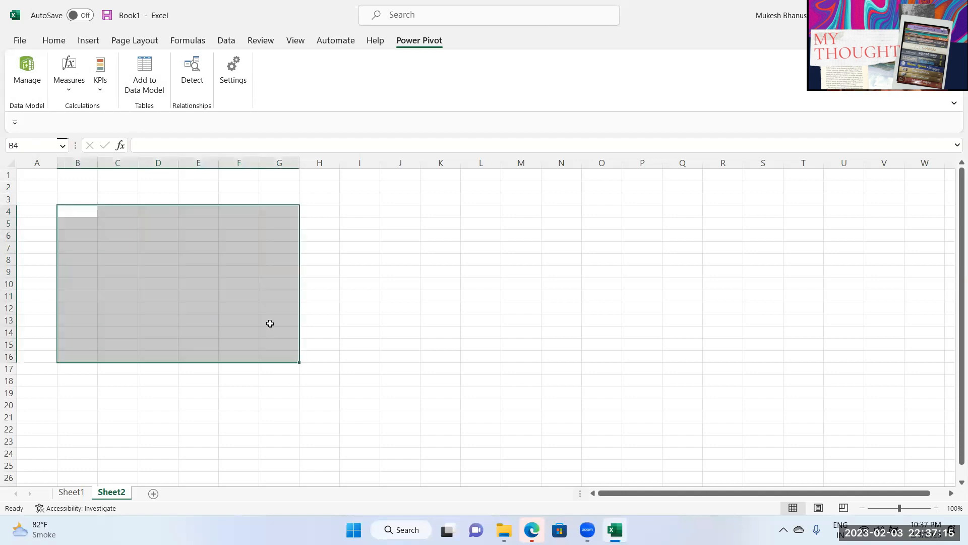
{"action": "left_click", "coordinate": [192, 226]}
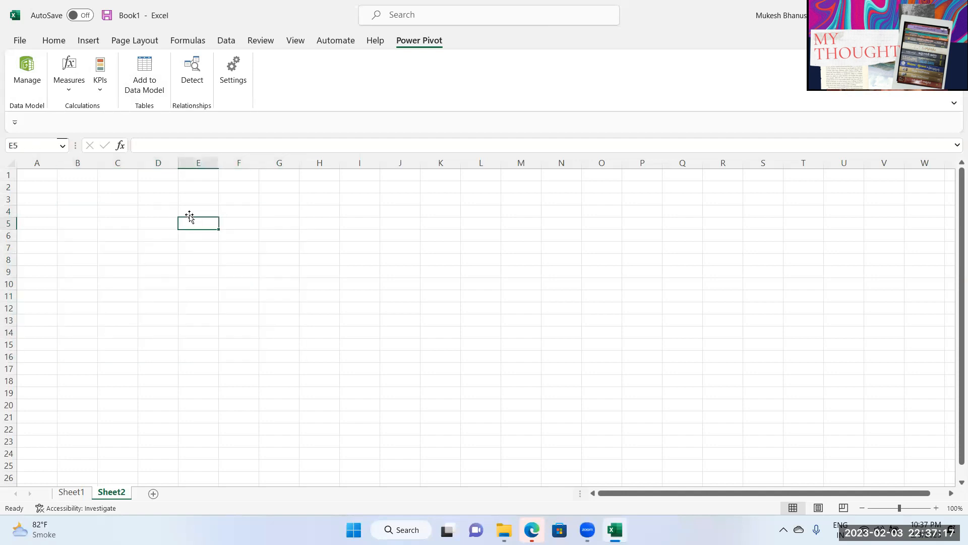
Step: Open the Power Pivot window and choose Excel File as a new data source
{"action": "left_click", "coordinate": [28, 70]}
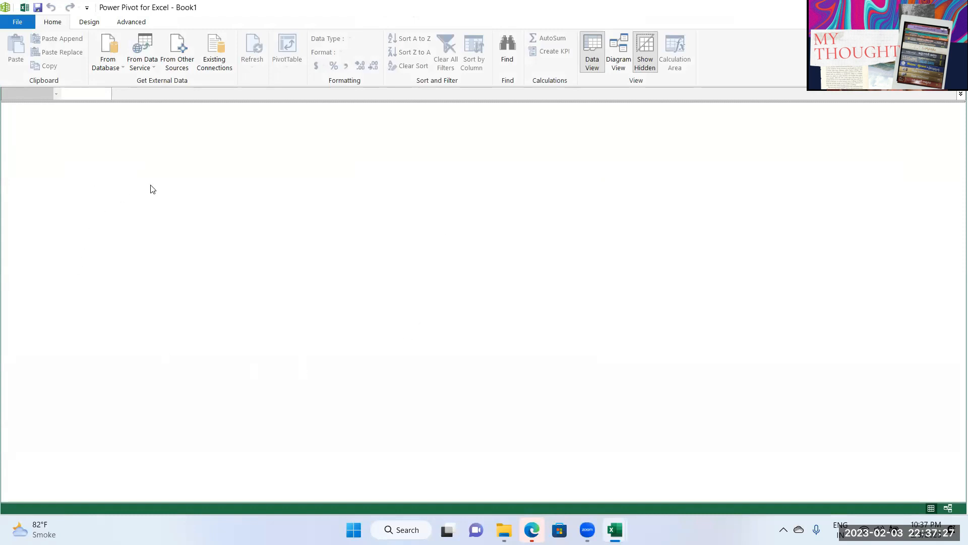
{"action": "left_click", "coordinate": [179, 62]}
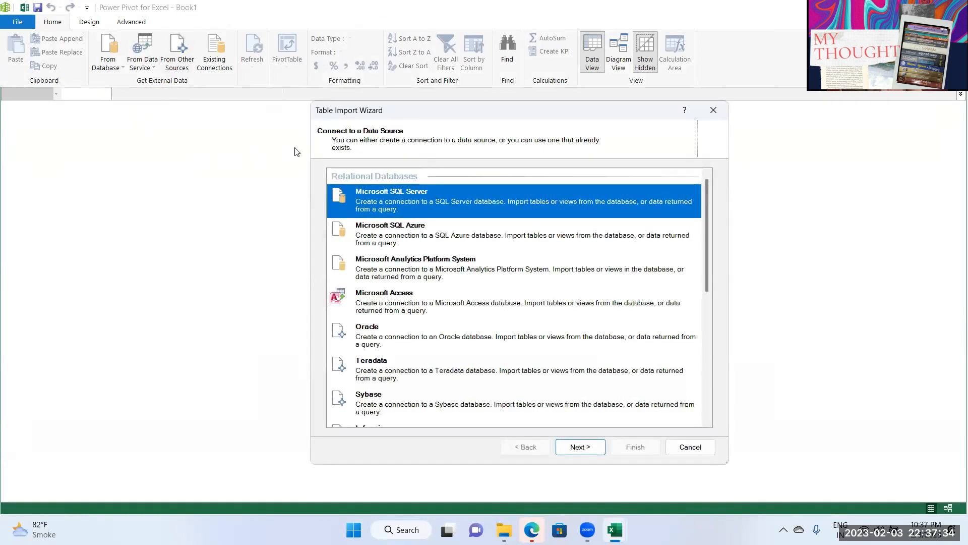
{"action": "scroll", "coordinate": [411, 316], "scroll_direction": "down", "scroll_amount": 10}
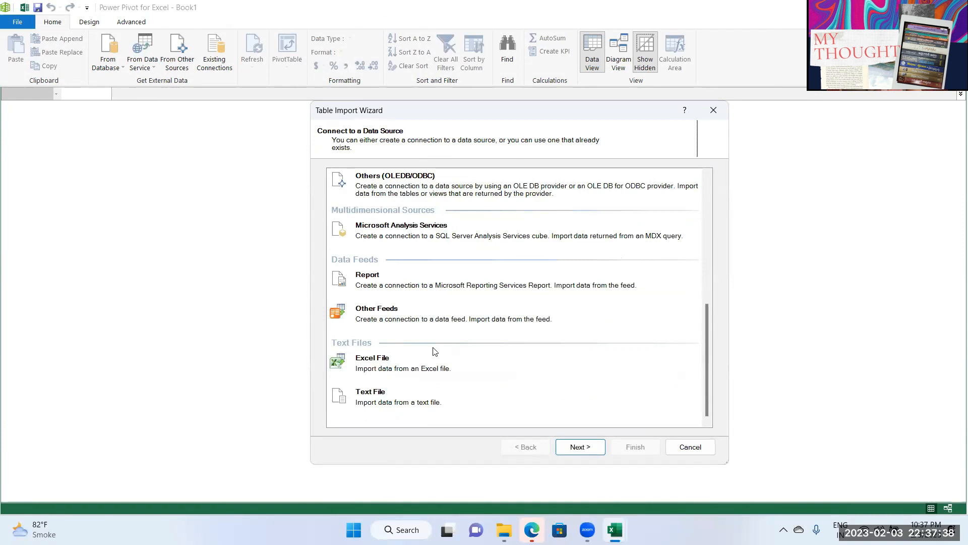
{"action": "left_click", "coordinate": [384, 384]}
{"action": "left_click", "coordinate": [571, 448]}
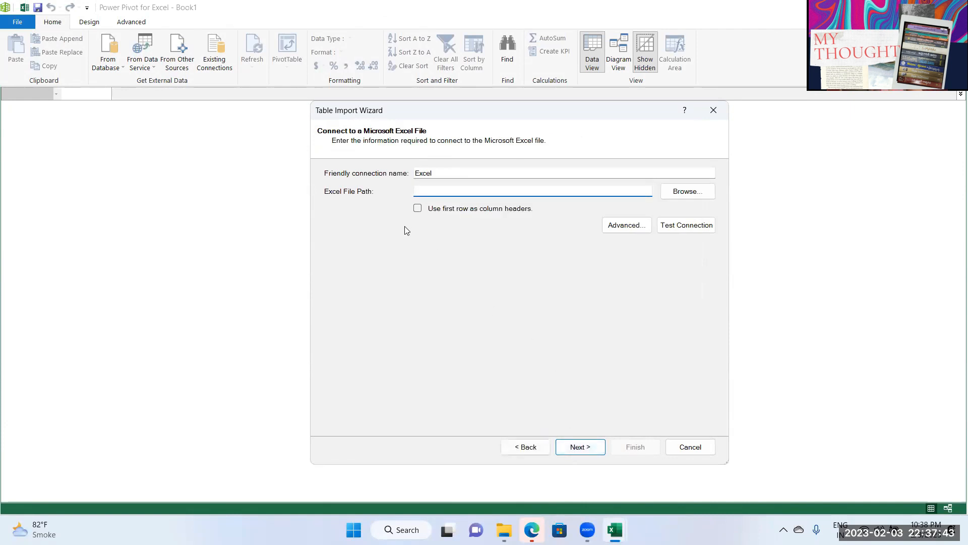
Step: Import the Customers table from Customers.xlsx using the first row as column headers
{"action": "left_click", "coordinate": [686, 191]}
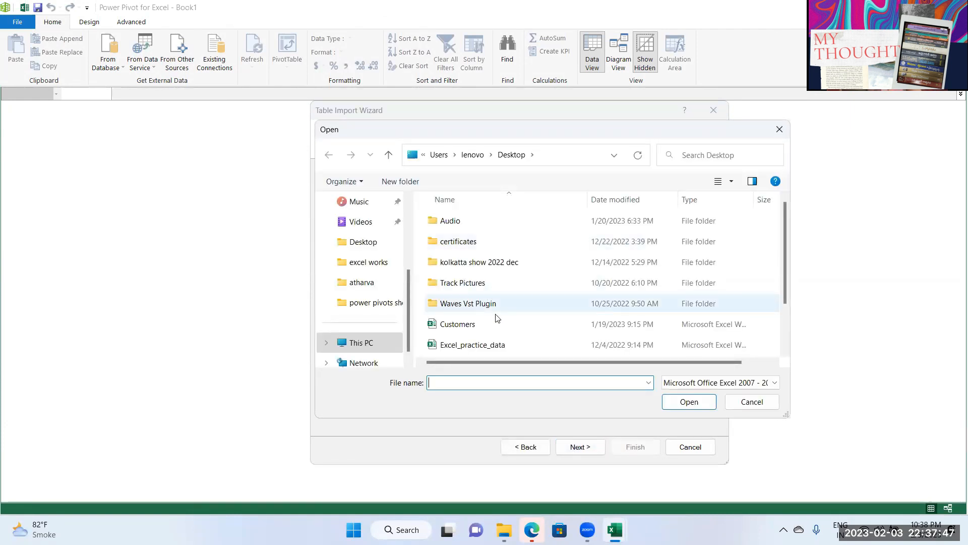
{"action": "scroll", "coordinate": [503, 337], "scroll_direction": "down", "scroll_amount": 1}
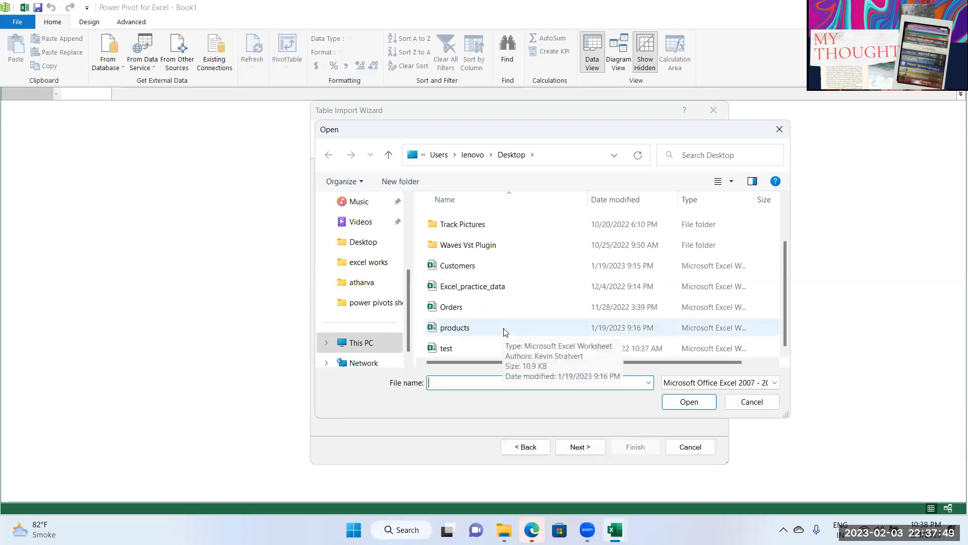
{"action": "left_click", "coordinate": [477, 270]}
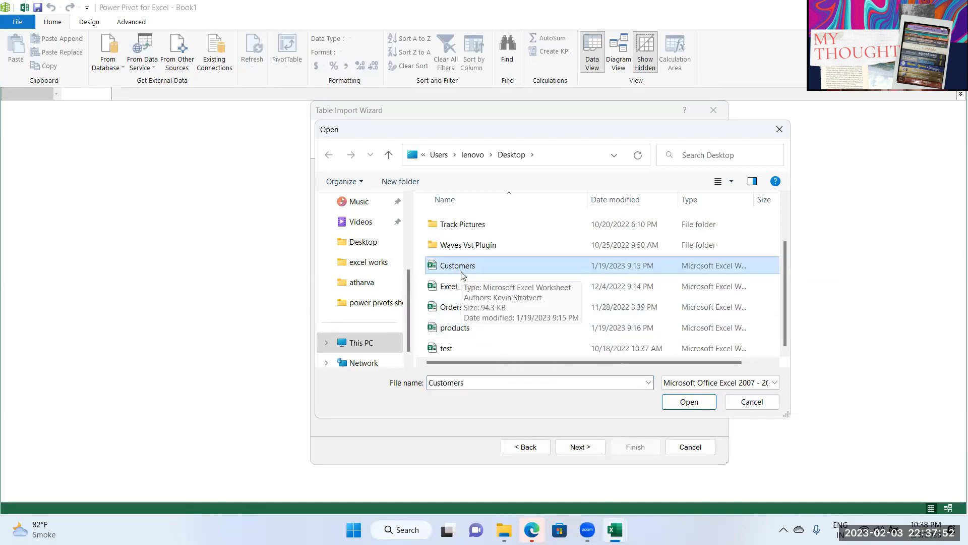
{"action": "left_click", "coordinate": [688, 401]}
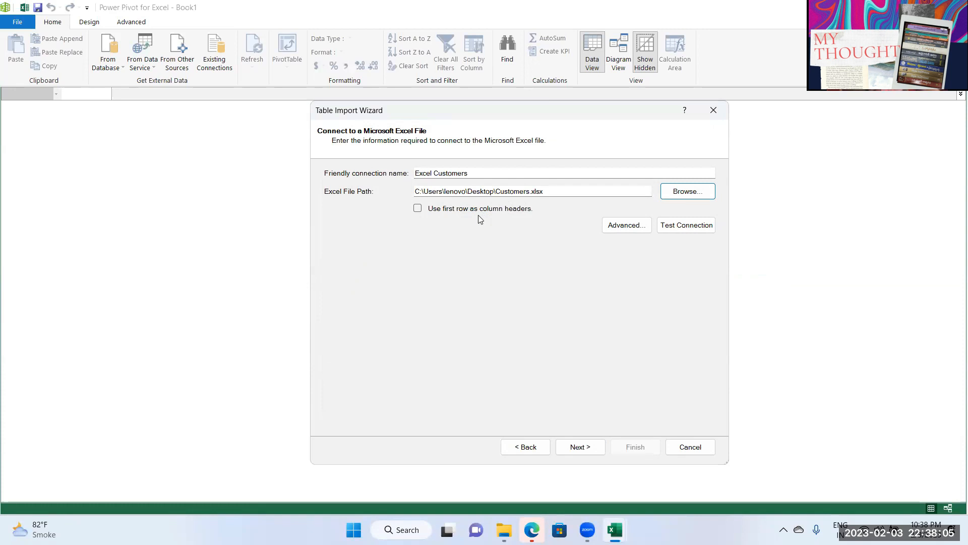
{"action": "left_click", "coordinate": [418, 209]}
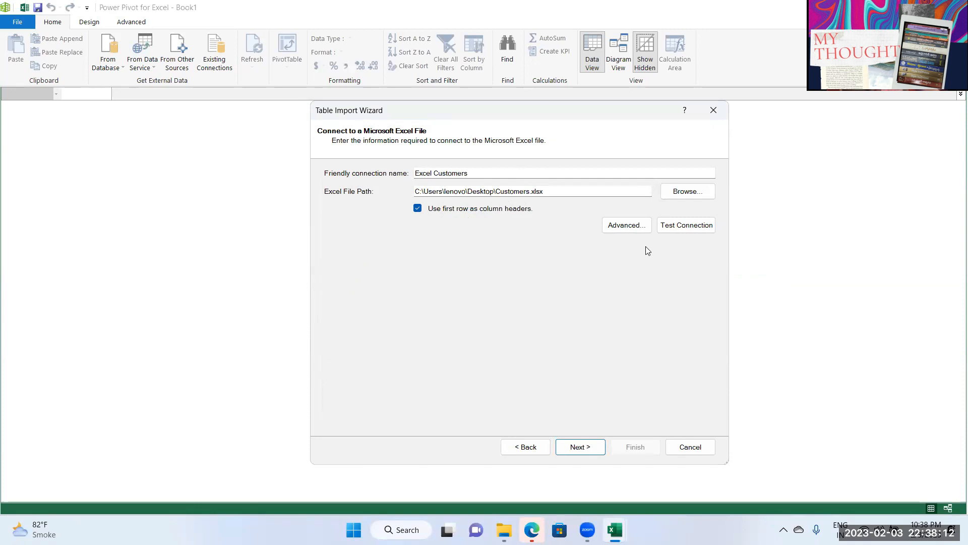
{"action": "left_click", "coordinate": [590, 448]}
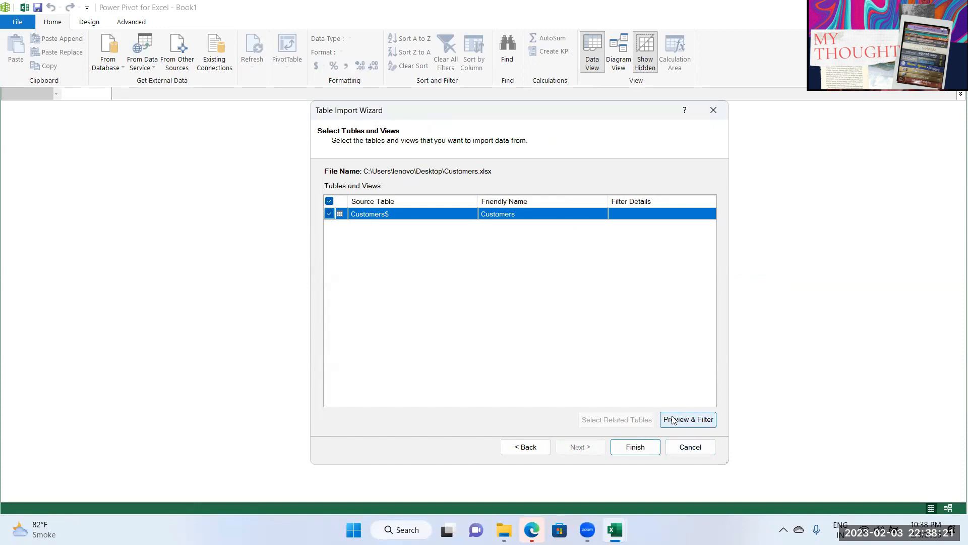
{"action": "left_click", "coordinate": [638, 452]}
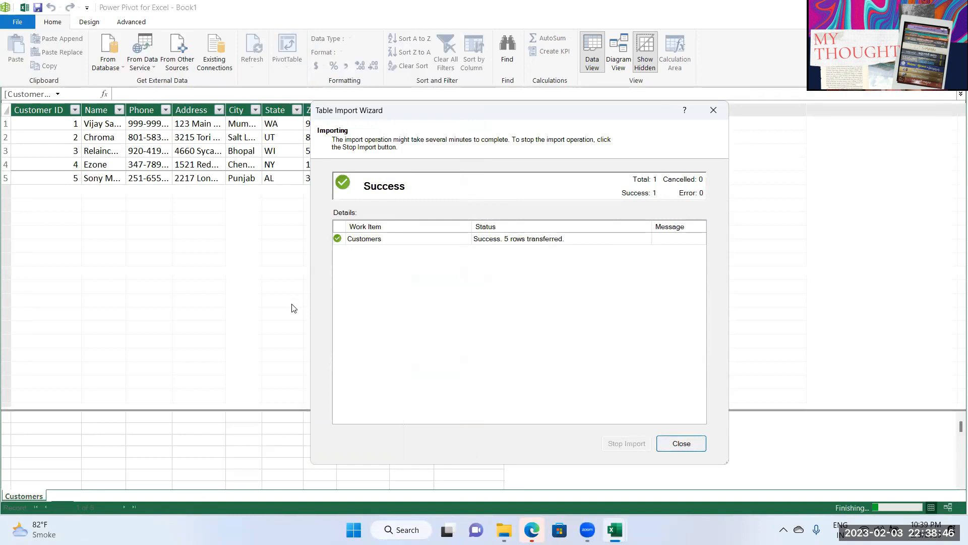
{"action": "left_click", "coordinate": [679, 443]}
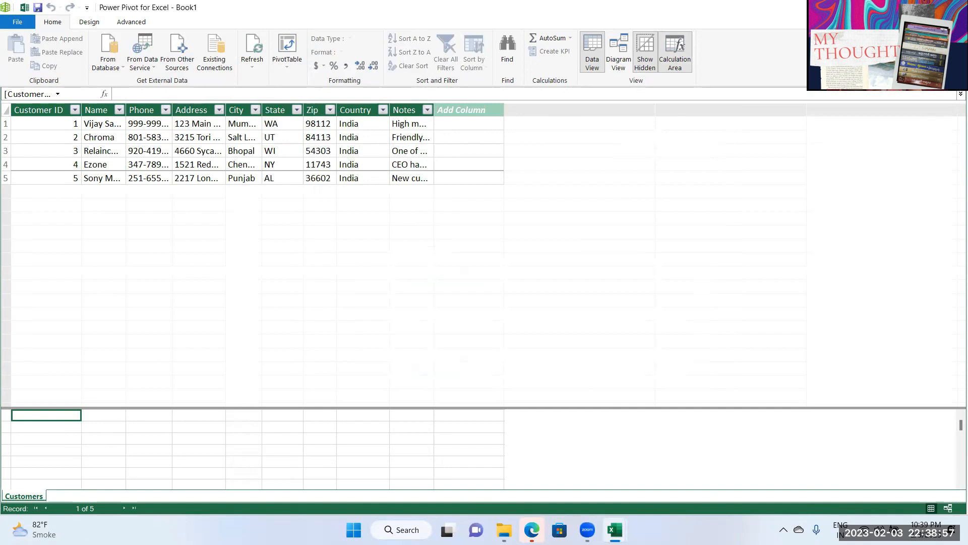
{"action": "left_click", "coordinate": [954, 7]}
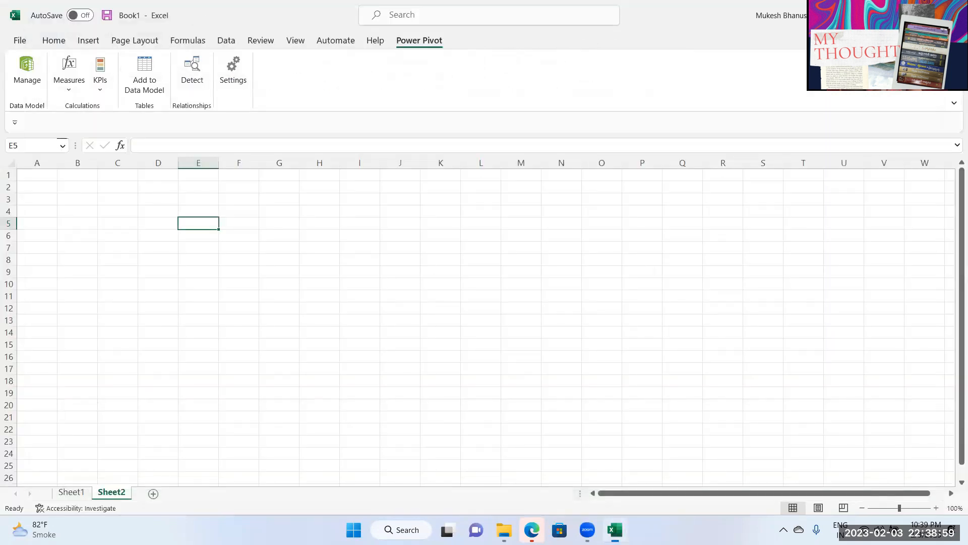
{"action": "left_click", "coordinate": [440, 260]}
{"action": "left_click", "coordinate": [121, 311]}
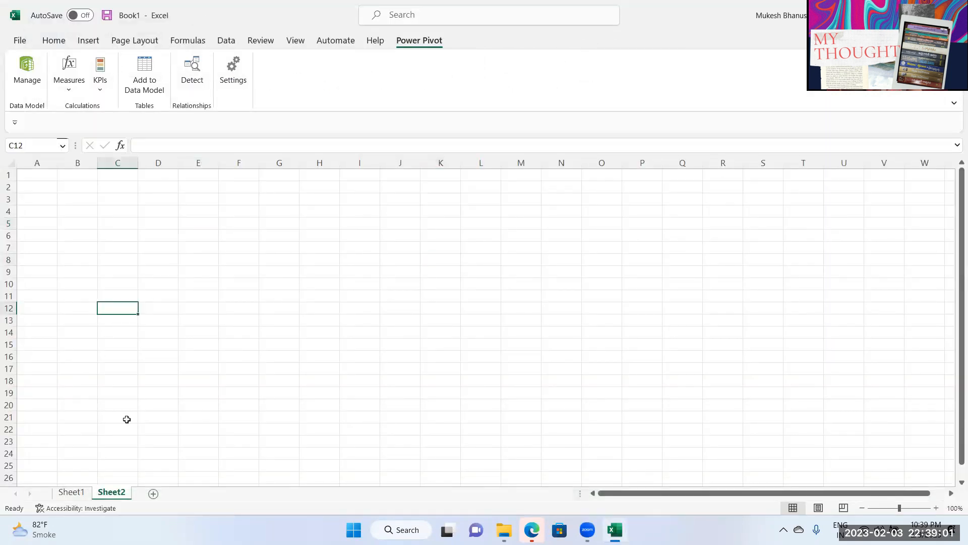
{"action": "left_click", "coordinate": [71, 492]}
{"action": "left_click", "coordinate": [111, 492]}
{"action": "left_click", "coordinate": [234, 300]}
{"action": "left_click_drag", "start_coordinate": [152, 201], "coordinate": [480, 381]}
{"action": "left_click_drag", "start_coordinate": [357, 258], "coordinate": [358, 250]}
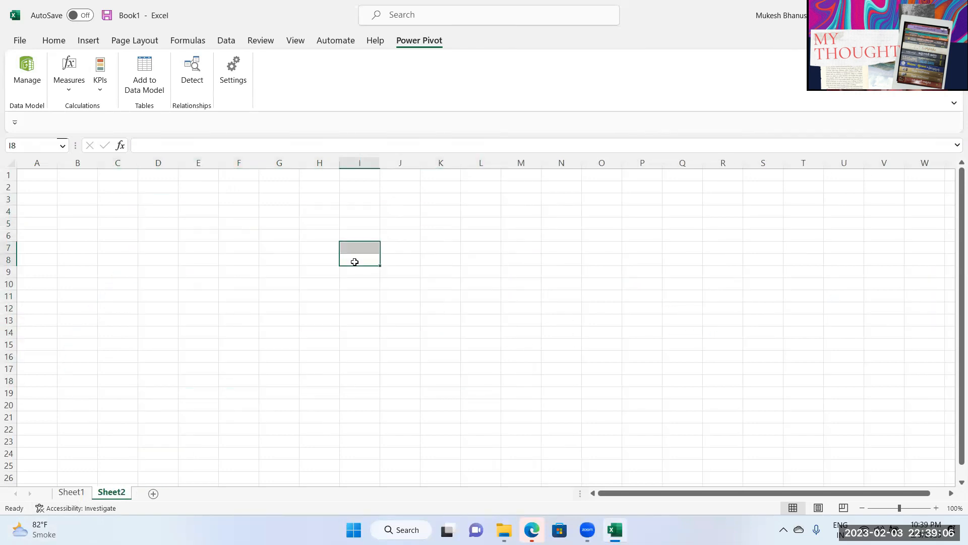
{"action": "left_click", "coordinate": [143, 210]}
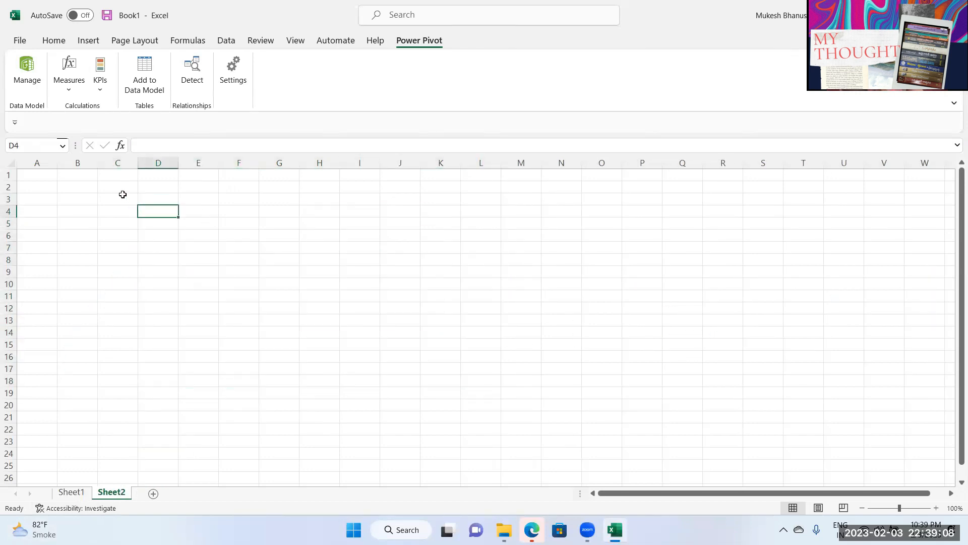
{"action": "left_click", "coordinate": [63, 174]}
{"action": "left_click", "coordinate": [75, 198]}
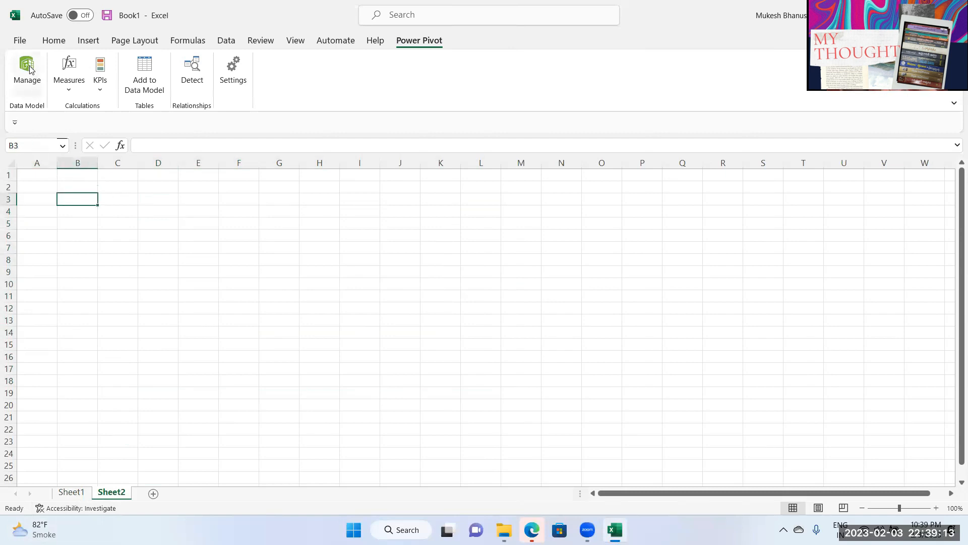
{"action": "left_click", "coordinate": [153, 295]}
{"action": "left_click", "coordinate": [40, 92]}
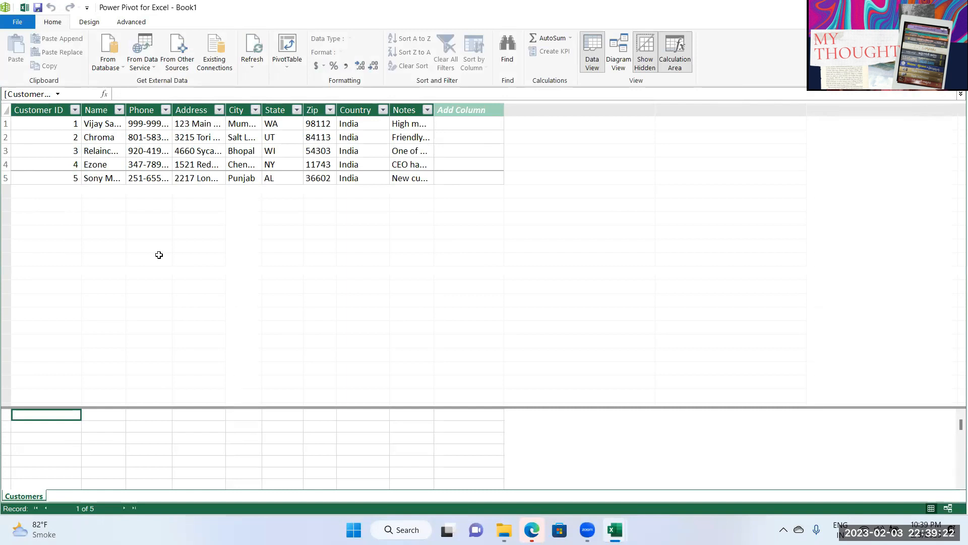
Step: Import the Product Types table from products.xlsx with first-row column headers
{"action": "left_click", "coordinate": [177, 60]}
{"action": "scroll", "coordinate": [442, 355], "scroll_direction": "down", "scroll_amount": 10}
{"action": "left_click", "coordinate": [384, 367]}
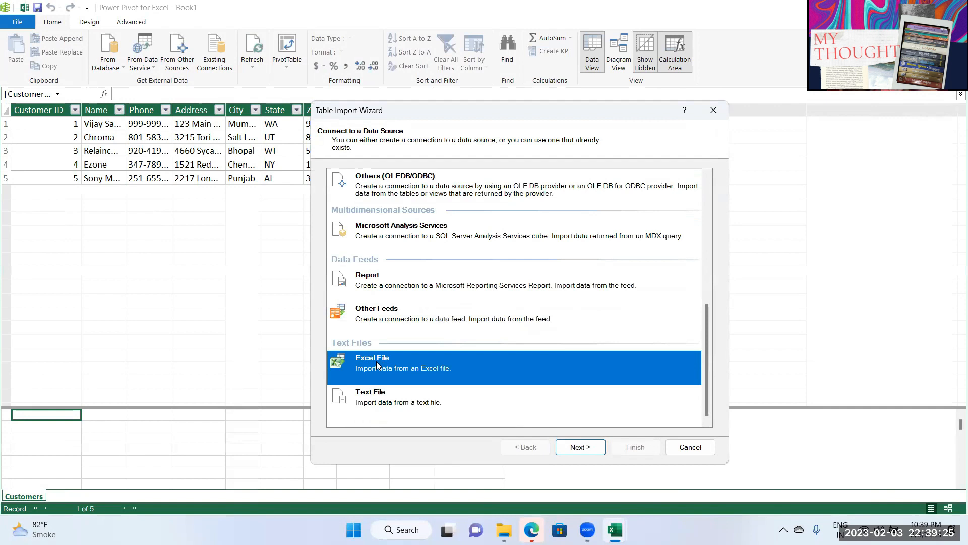
{"action": "left_click", "coordinate": [581, 446]}
{"action": "left_click", "coordinate": [421, 209]}
{"action": "left_click", "coordinate": [687, 193]}
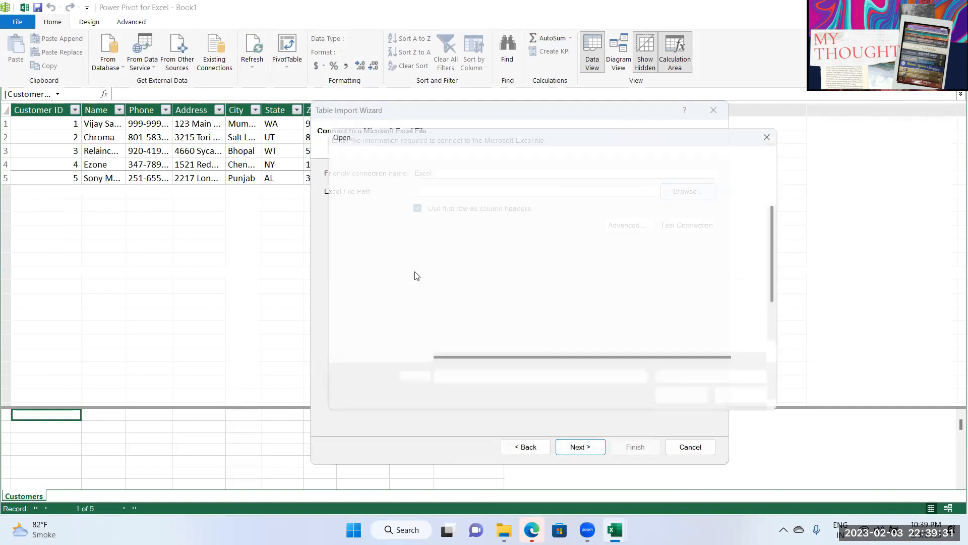
{"action": "scroll", "coordinate": [499, 343], "scroll_direction": "down", "scroll_amount": 2}
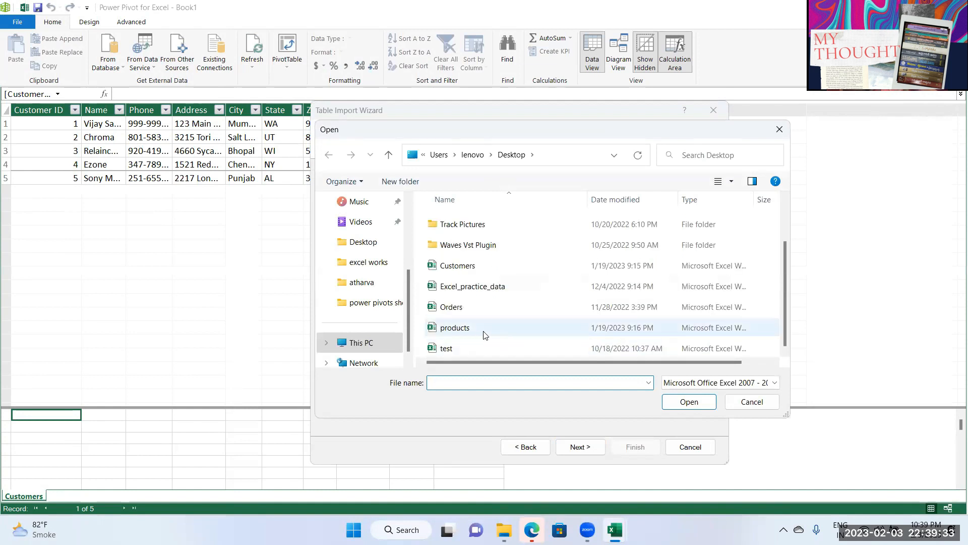
{"action": "left_click", "coordinate": [469, 330]}
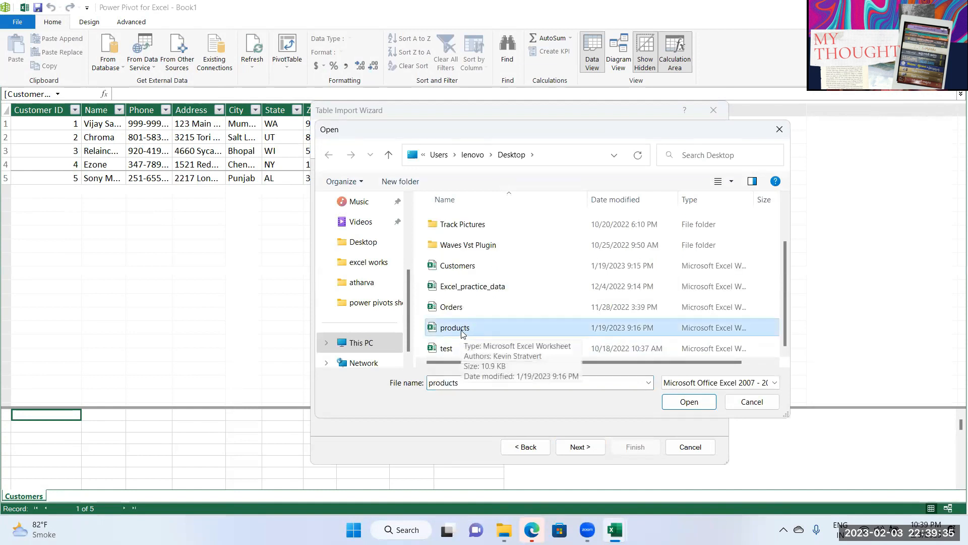
{"action": "left_click", "coordinate": [666, 403]}
{"action": "left_click", "coordinate": [580, 447]}
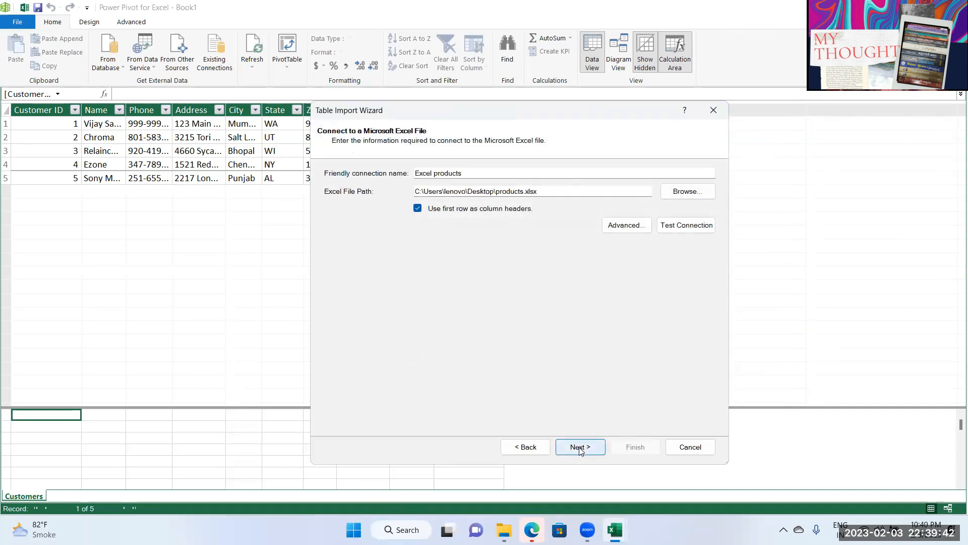
{"action": "left_click", "coordinate": [636, 449]}
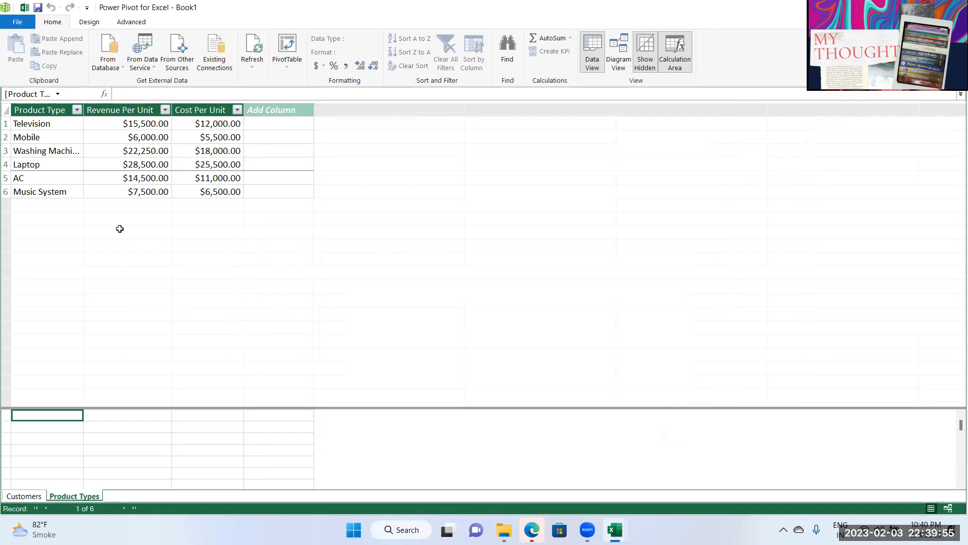
Step: Import the Orders table from Orders.xlsx with the first row as column headers
{"action": "left_click", "coordinate": [186, 64]}
{"action": "scroll", "coordinate": [387, 358], "scroll_direction": "down", "scroll_amount": 10}
{"action": "left_click", "coordinate": [387, 363]}
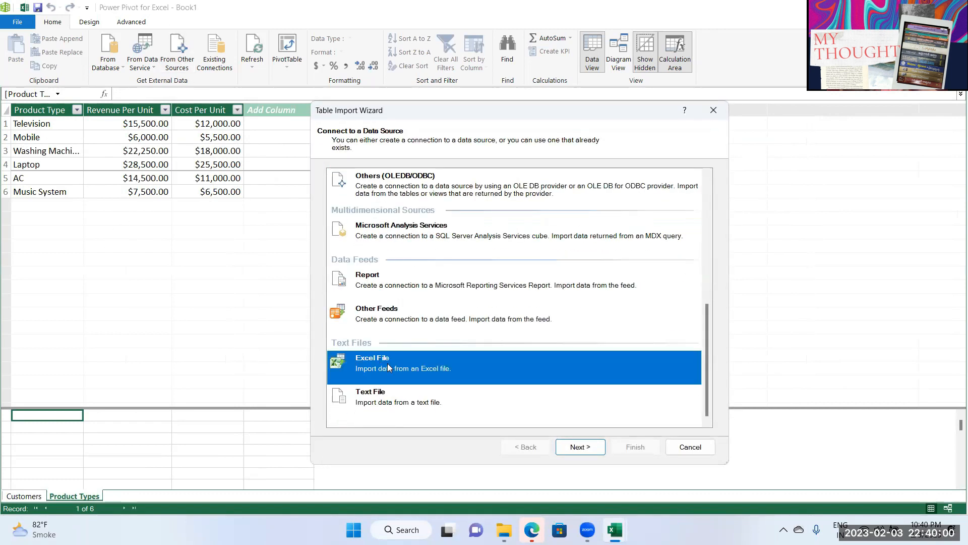
{"action": "left_click", "coordinate": [579, 446]}
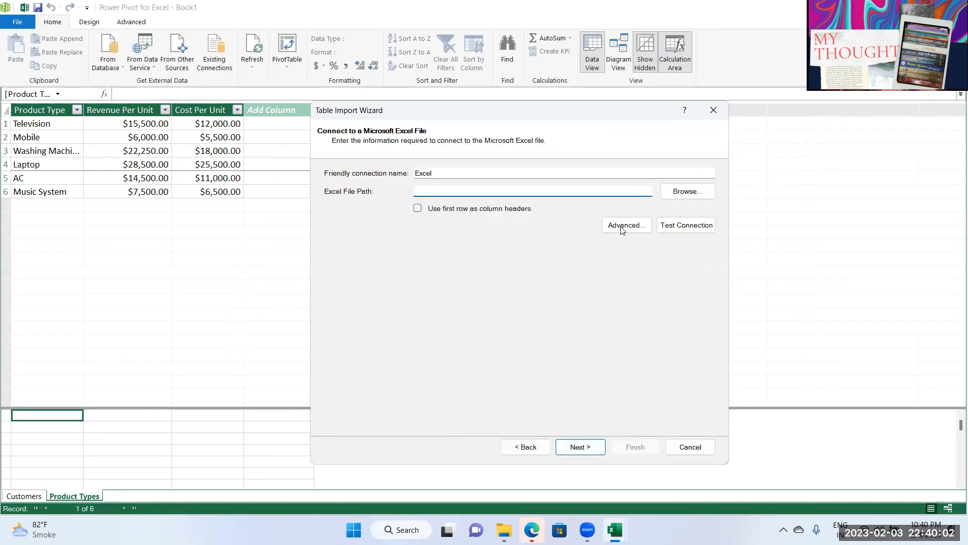
{"action": "left_click", "coordinate": [692, 196]}
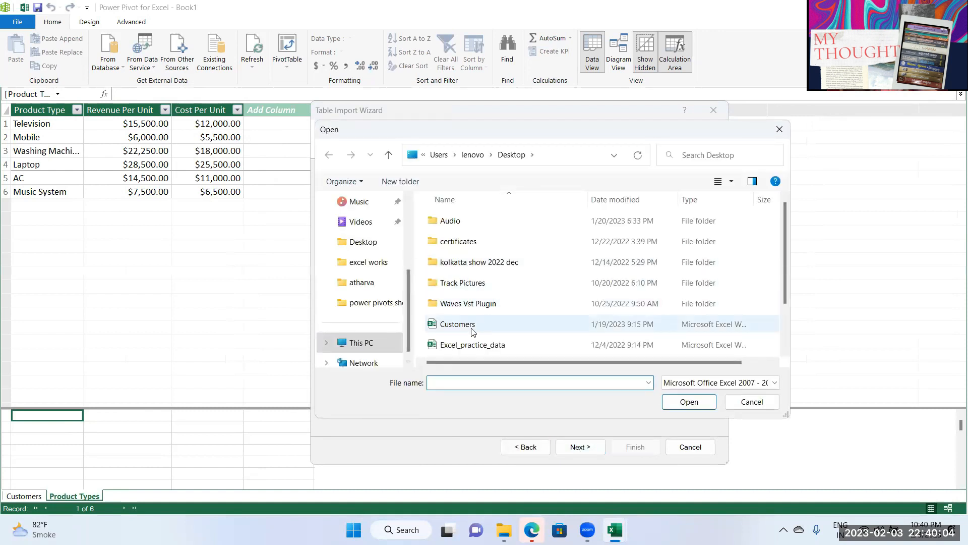
{"action": "scroll", "coordinate": [463, 317], "scroll_direction": "down", "scroll_amount": 1}
{"action": "left_click", "coordinate": [462, 312]}
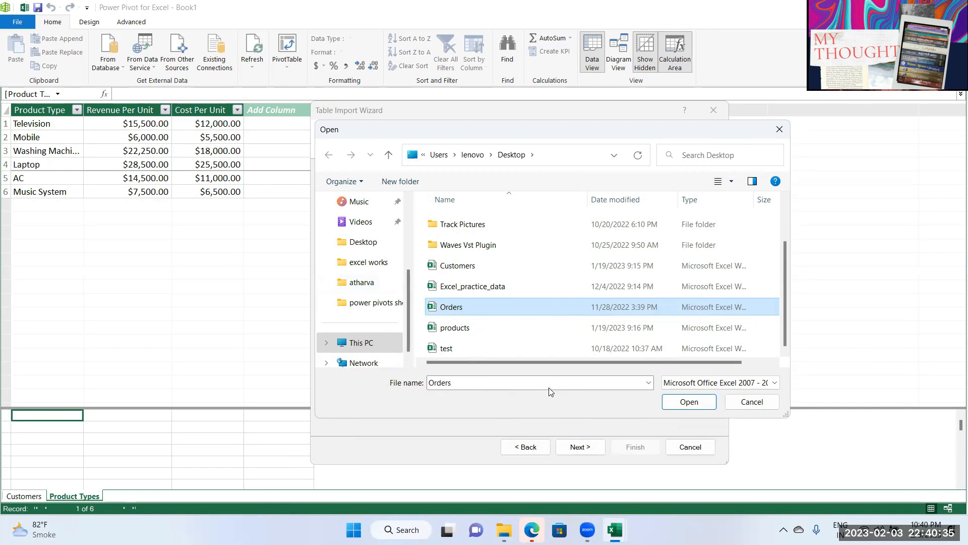
{"action": "left_click", "coordinate": [675, 404]}
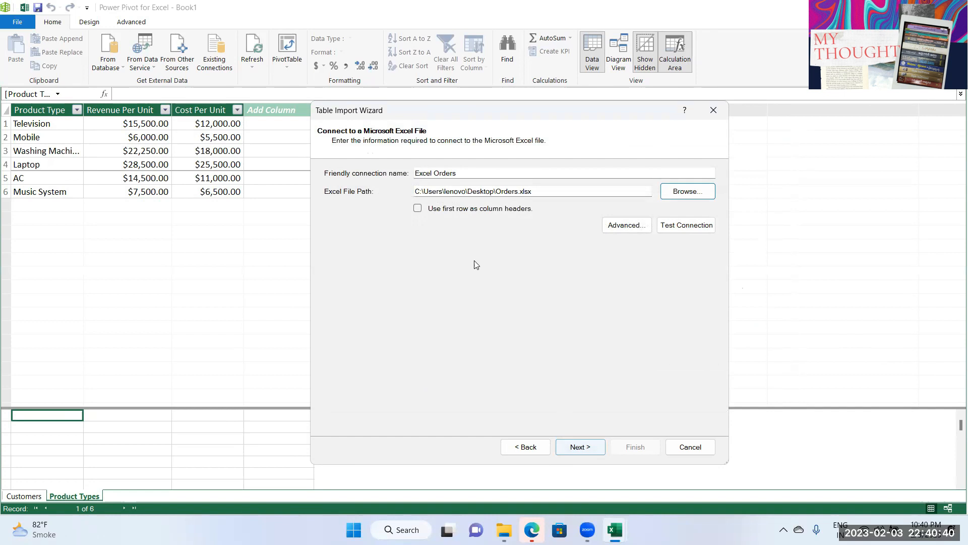
{"action": "left_click", "coordinate": [419, 209]}
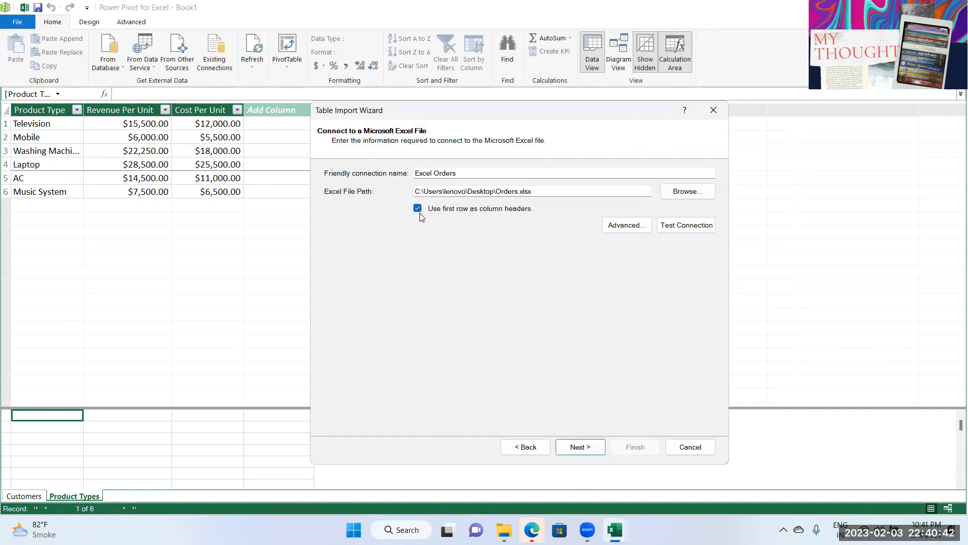
{"action": "left_click", "coordinate": [580, 447]}
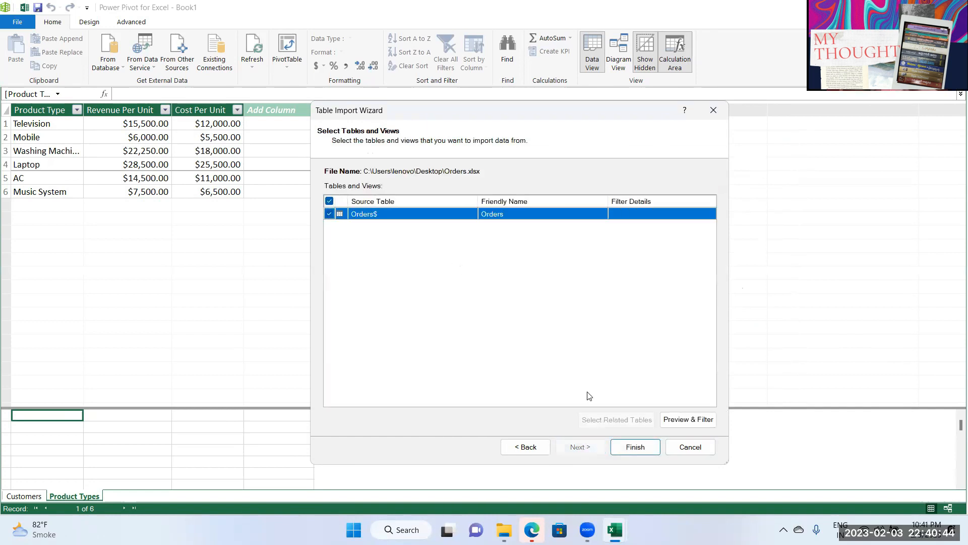
{"action": "left_click", "coordinate": [635, 449]}
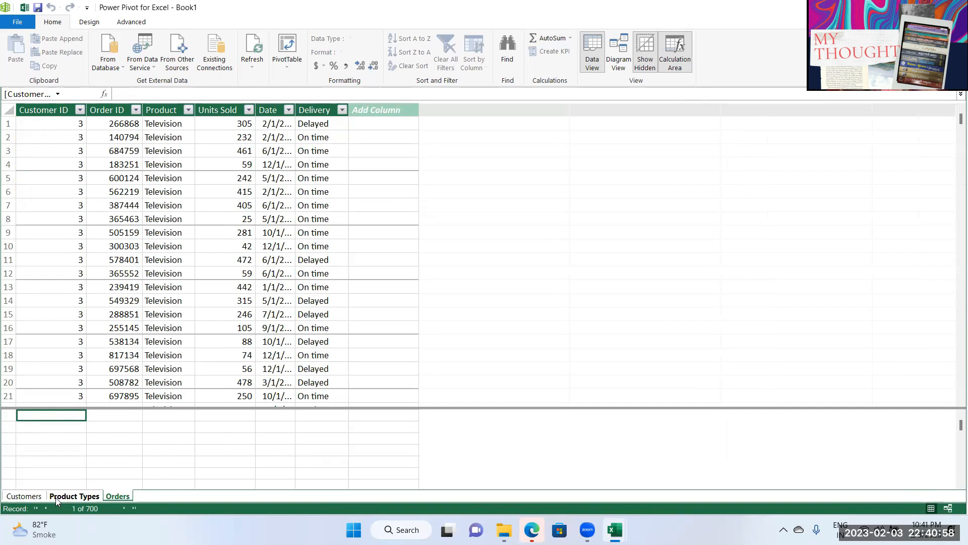
Step: Compare data types of Customer ID in Customers and Orders and Product in Orders
{"action": "left_click", "coordinate": [57, 498]}
{"action": "left_click", "coordinate": [34, 497]}
{"action": "left_click", "coordinate": [63, 497]}
{"action": "left_click", "coordinate": [110, 499]}
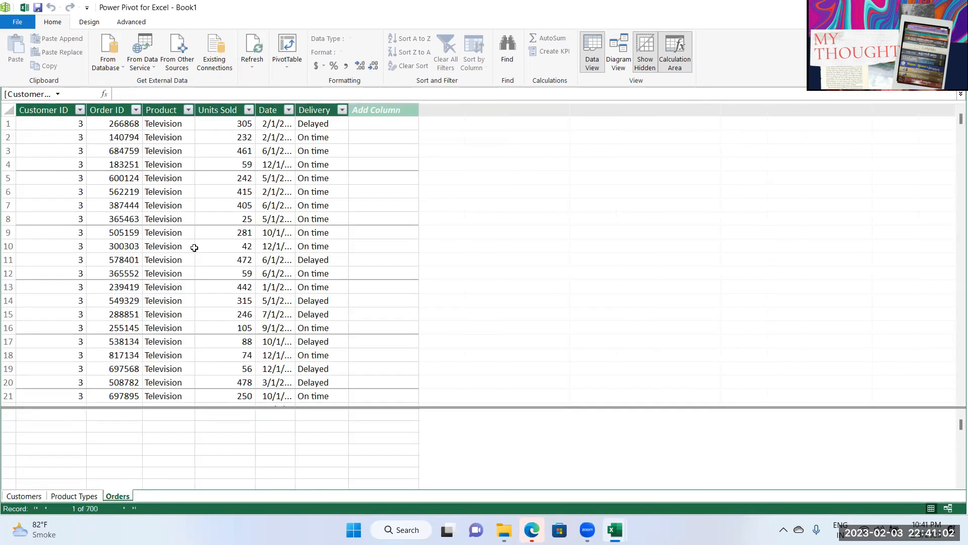
{"action": "left_click", "coordinate": [184, 236]}
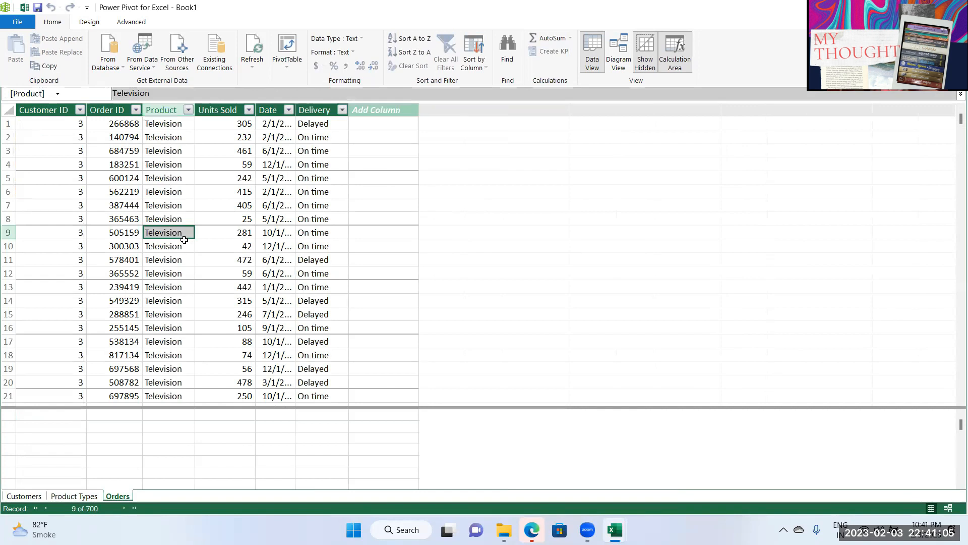
{"action": "left_click", "coordinate": [26, 496]}
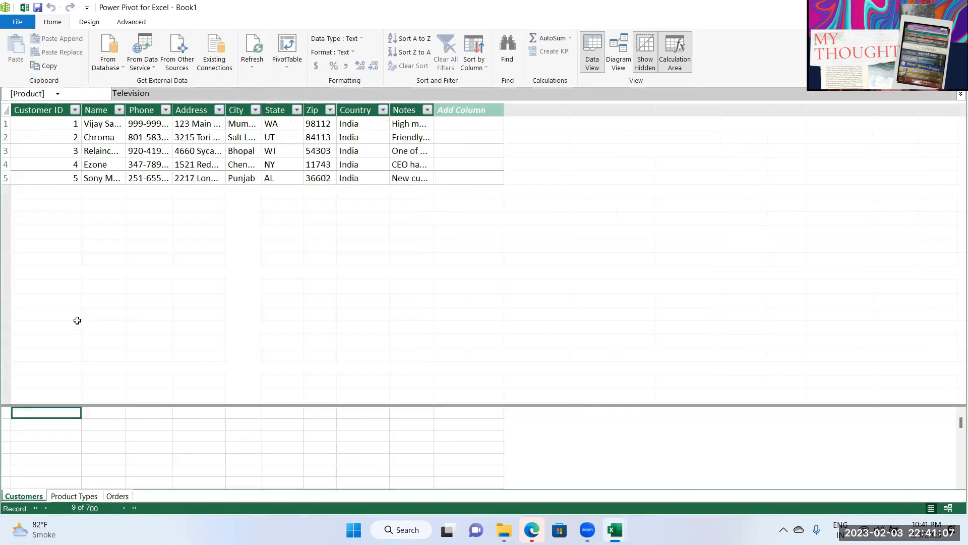
{"action": "left_click", "coordinate": [67, 129]}
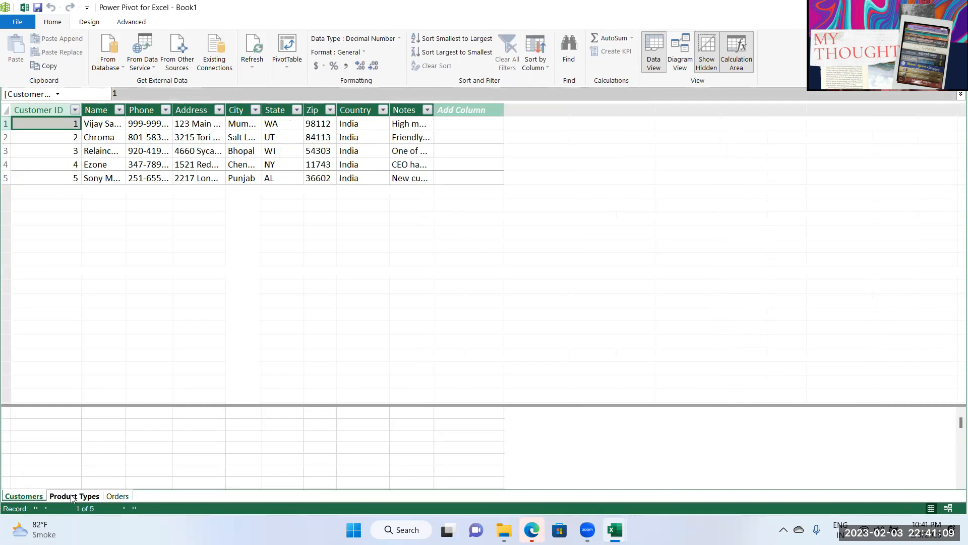
{"action": "left_click", "coordinate": [110, 496]}
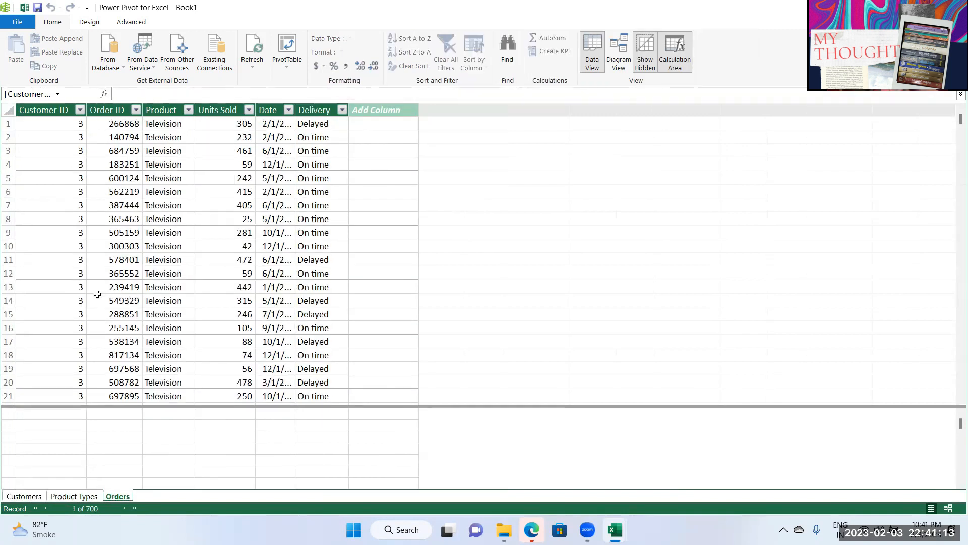
{"action": "left_click", "coordinate": [76, 260]}
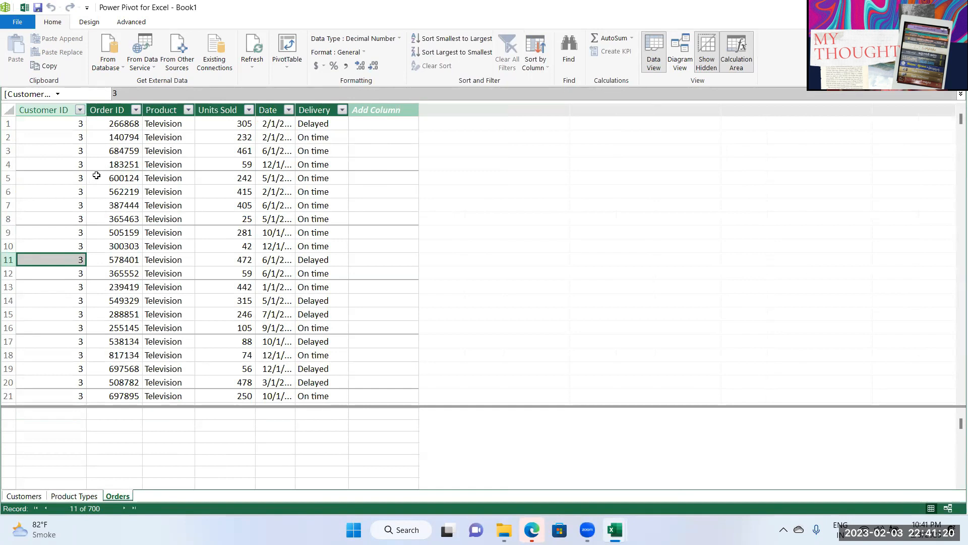
{"action": "left_click", "coordinate": [683, 61]}
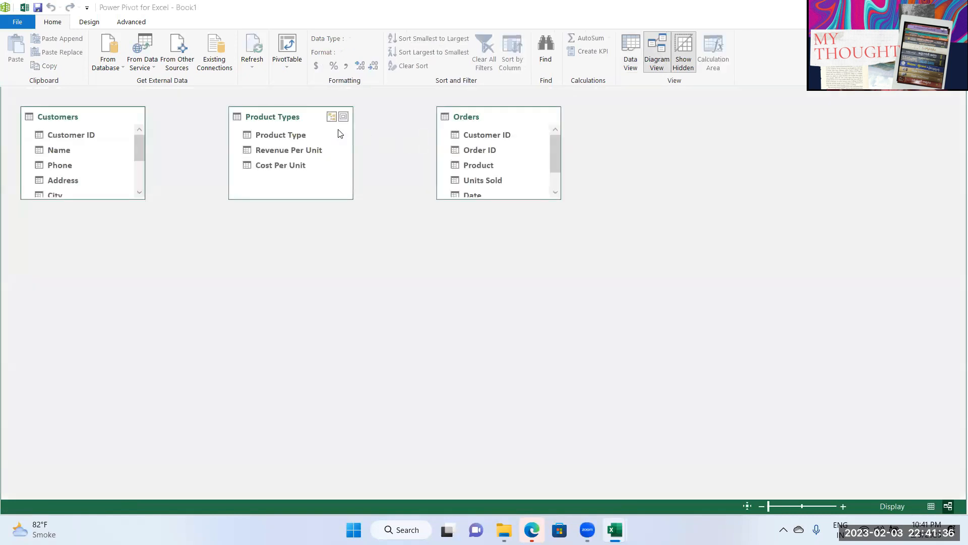
Step: Arrange the Customers, Orders and Product Types boxes, enlarging them to show all columns
{"action": "left_click_drag", "start_coordinate": [310, 119], "coordinate": [413, 311]}
{"action": "left_click_drag", "start_coordinate": [486, 122], "coordinate": [243, 241]}
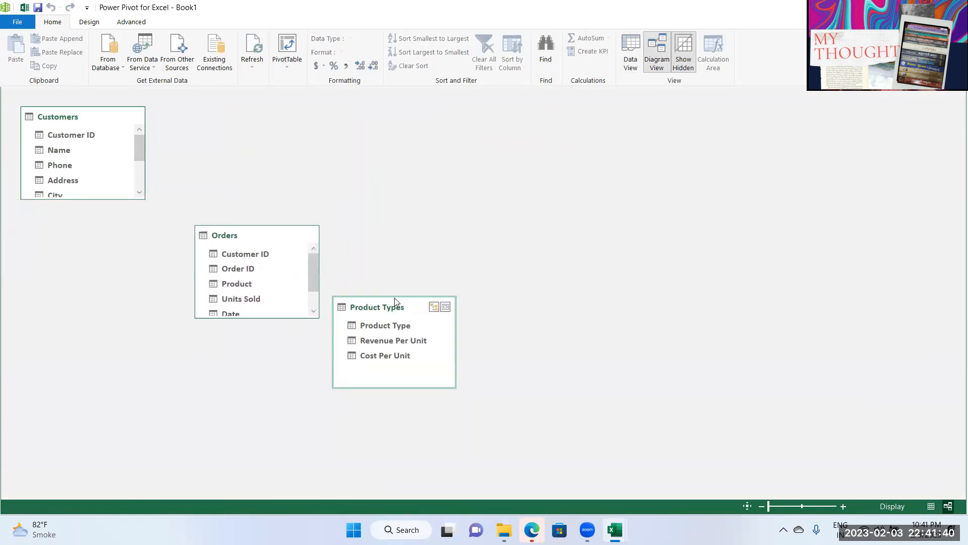
{"action": "left_click_drag", "start_coordinate": [388, 306], "coordinate": [499, 138]}
{"action": "left_click_drag", "start_coordinate": [250, 247], "coordinate": [268, 297]}
{"action": "left_click_drag", "start_coordinate": [268, 365], "coordinate": [264, 440]}
{"action": "left_click_drag", "start_coordinate": [280, 290], "coordinate": [295, 255]}
{"action": "left_click_drag", "start_coordinate": [98, 117], "coordinate": [137, 118]}
{"action": "left_click_drag", "start_coordinate": [117, 198], "coordinate": [117, 305]}
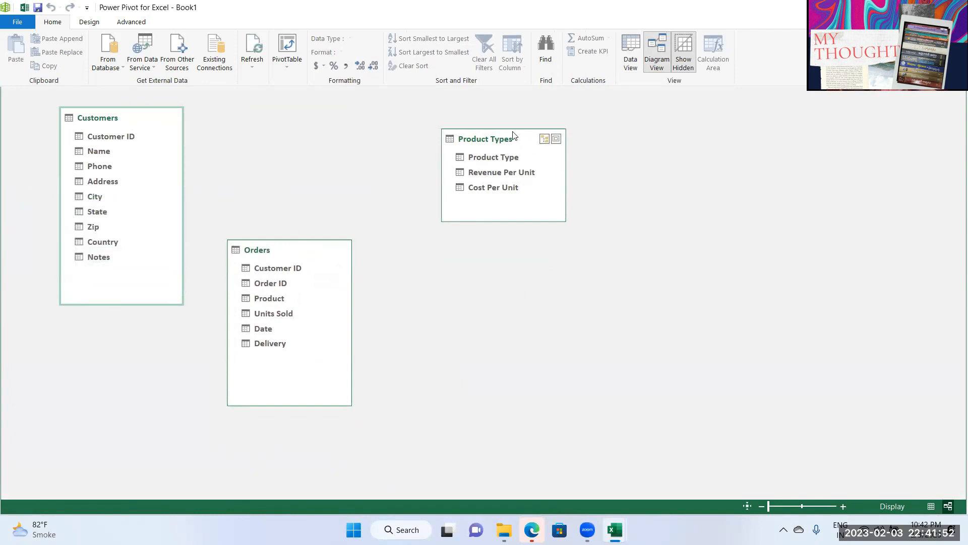
{"action": "left_click_drag", "start_coordinate": [513, 136], "coordinate": [510, 124]}
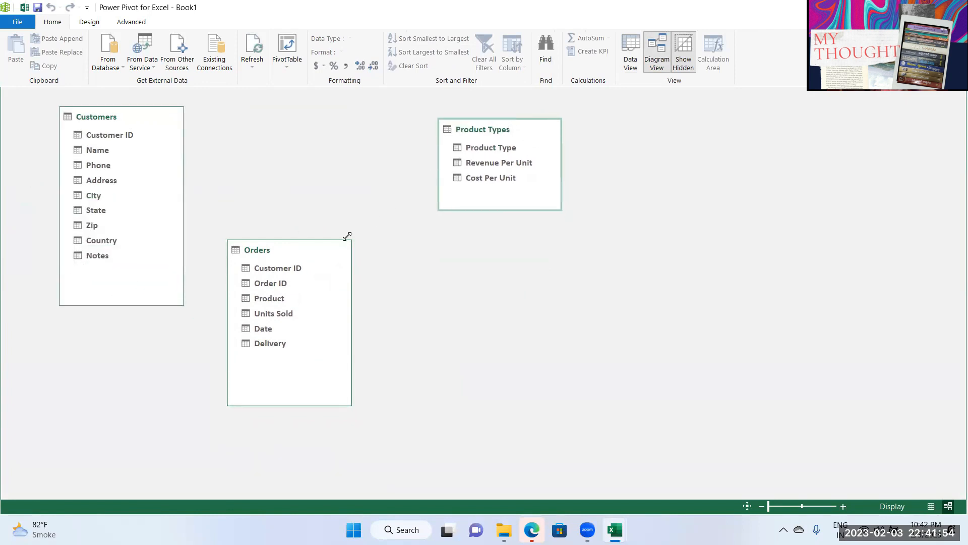
Step: Relate Orders' Customer ID to Customers' Customer ID
{"action": "left_click", "coordinate": [281, 273]}
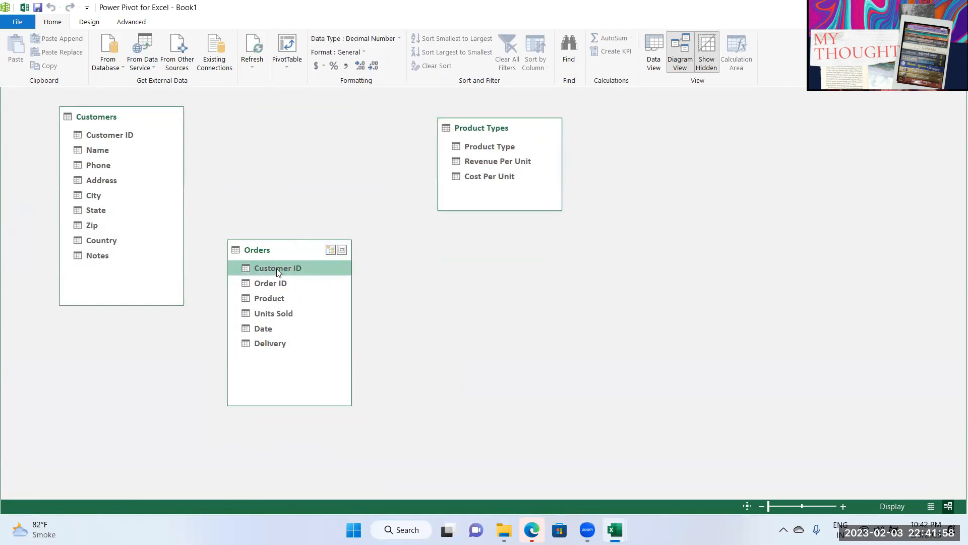
{"action": "left_click", "coordinate": [112, 137]}
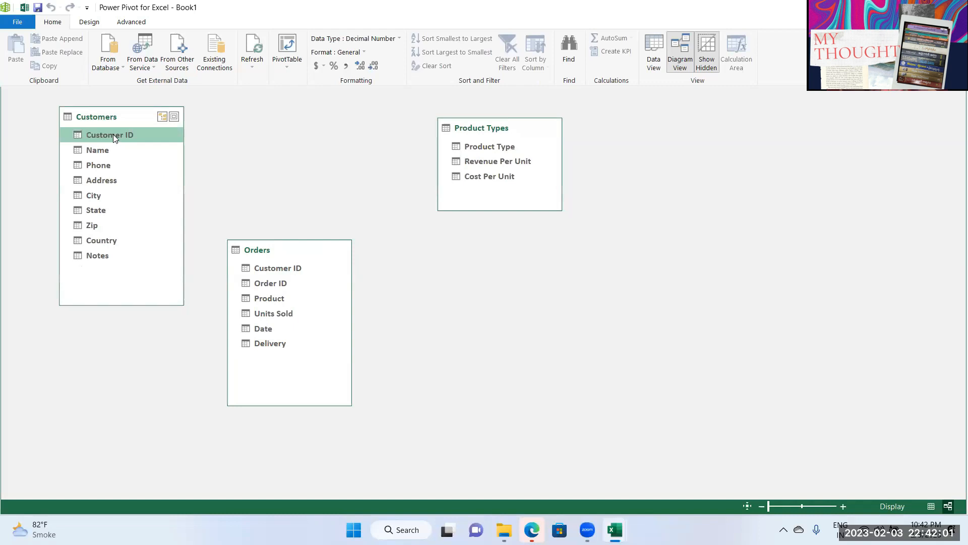
{"action": "left_click_drag", "start_coordinate": [289, 267], "coordinate": [125, 134]}
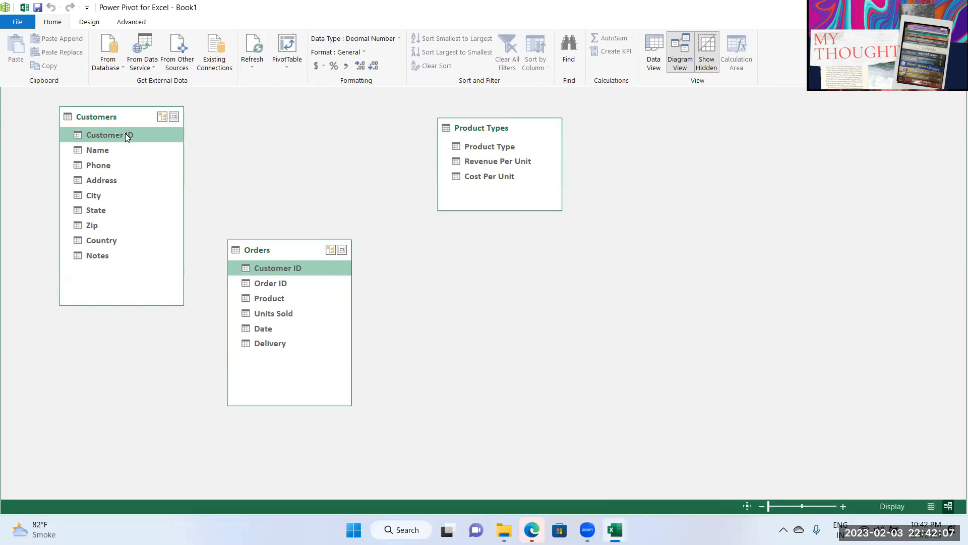
{"action": "left_click_drag", "start_coordinate": [283, 258], "coordinate": [277, 298]}
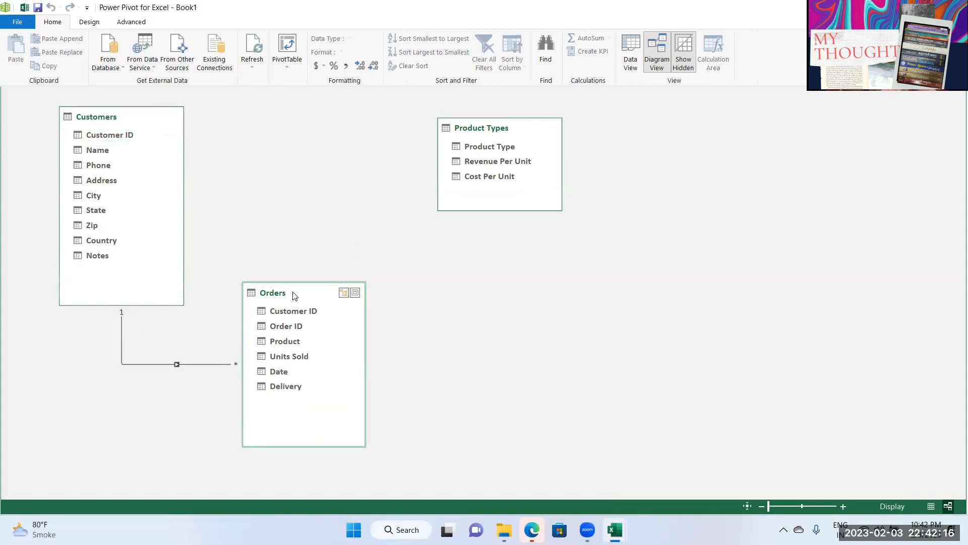
{"action": "left_click", "coordinate": [113, 137]}
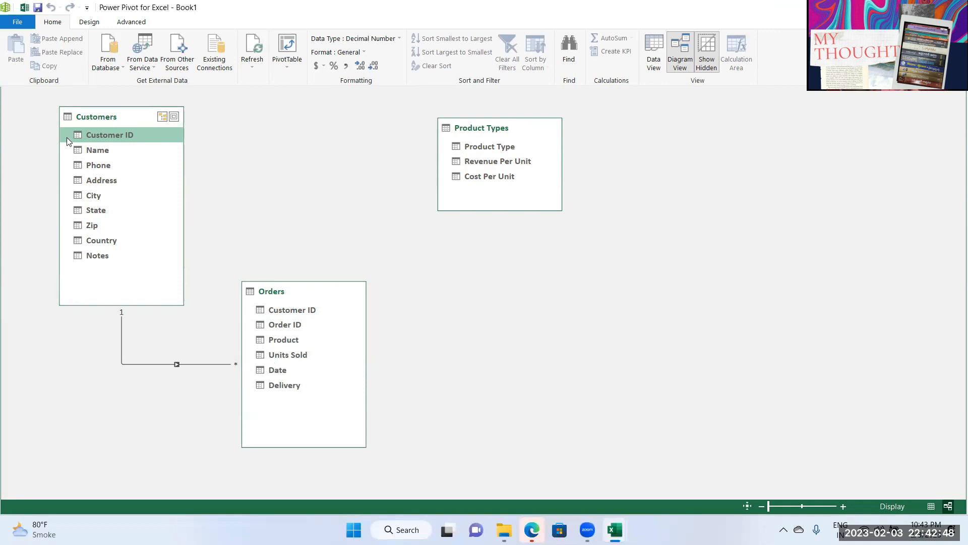
Step: Link Orders' Product to Product Types' Product Type and rearrange the table boxes
{"action": "left_click", "coordinate": [281, 341]}
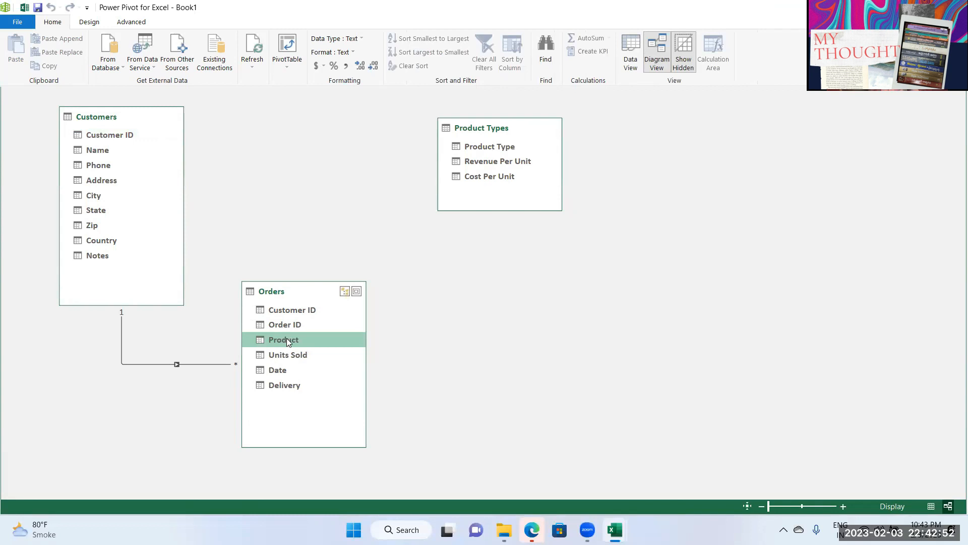
{"action": "left_click_drag", "start_coordinate": [292, 340], "coordinate": [476, 146]}
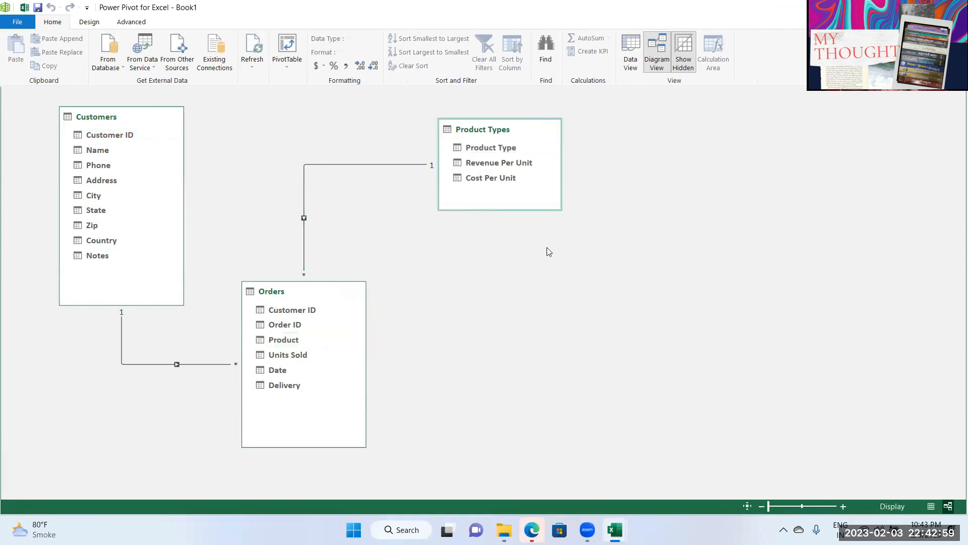
{"action": "left_click_drag", "start_coordinate": [495, 129], "coordinate": [558, 326]}
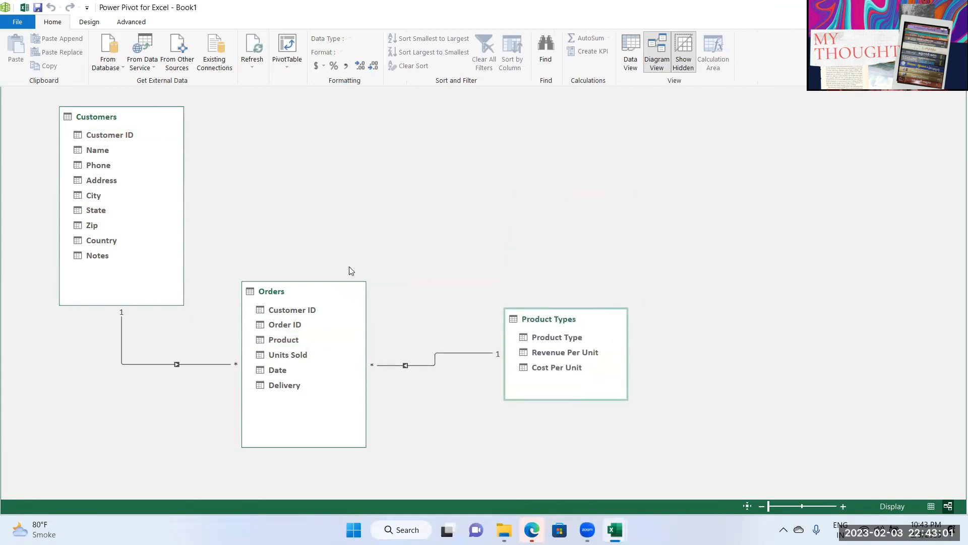
{"action": "left_click_drag", "start_coordinate": [323, 289], "coordinate": [372, 236]}
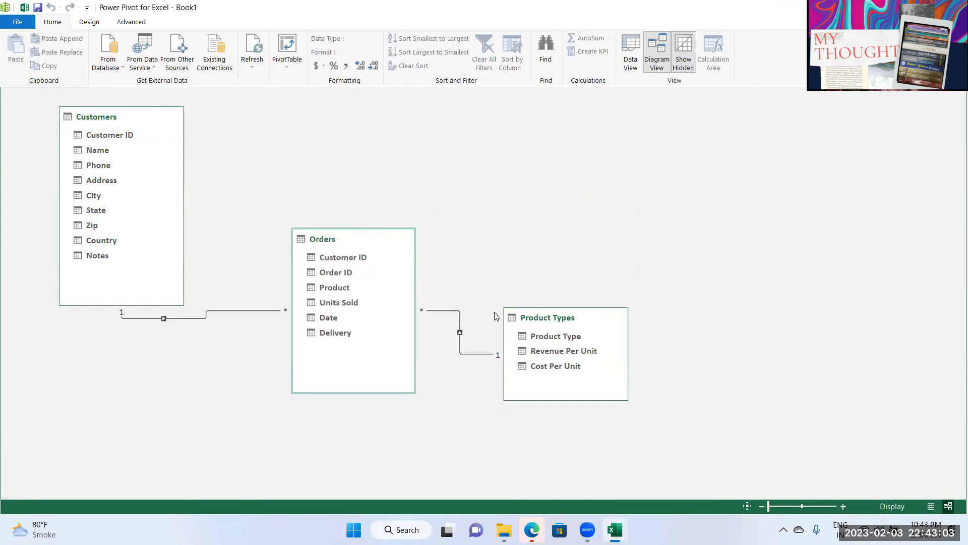
{"action": "left_click_drag", "start_coordinate": [575, 324], "coordinate": [599, 128]}
{"action": "left_click", "coordinate": [178, 171]}
{"action": "left_click_drag", "start_coordinate": [353, 242], "coordinate": [628, 310]}
{"action": "left_click_drag", "start_coordinate": [585, 174], "coordinate": [463, 266]}
{"action": "left_click", "coordinate": [320, 258]}
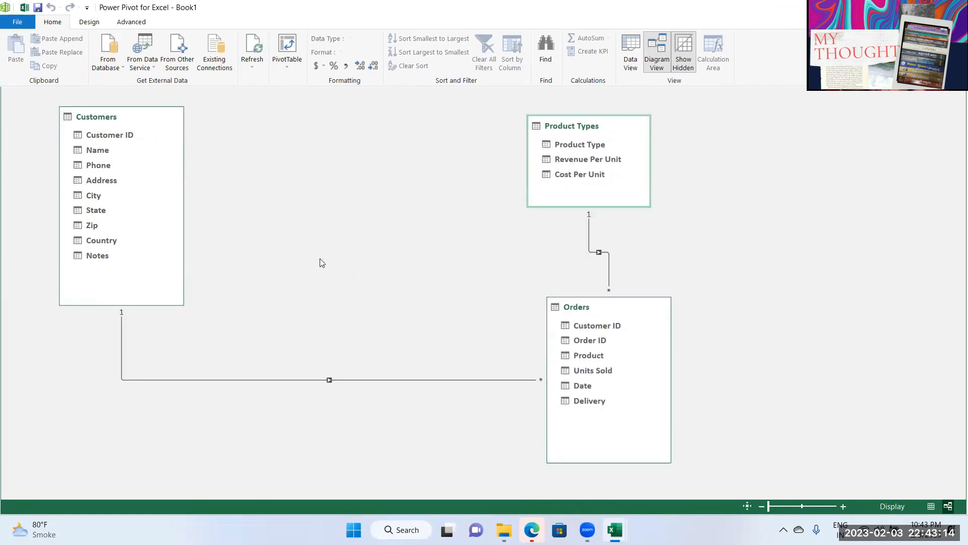
{"action": "left_click_drag", "start_coordinate": [581, 126], "coordinate": [636, 146]}
{"action": "left_click_drag", "start_coordinate": [598, 307], "coordinate": [388, 227]}
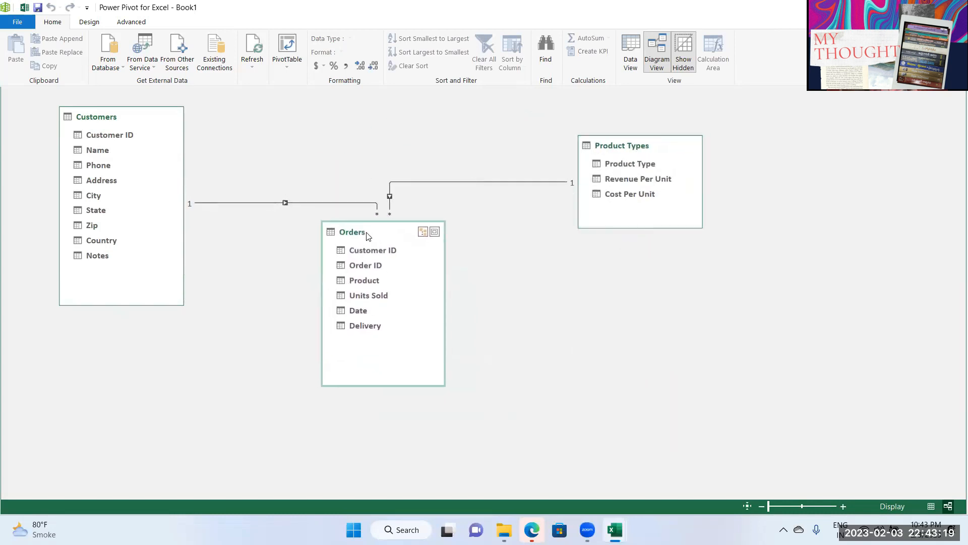
Step: Delete the Orders–Product Types relationship and redraw Product to Product Type
{"action": "left_click", "coordinate": [499, 182]}
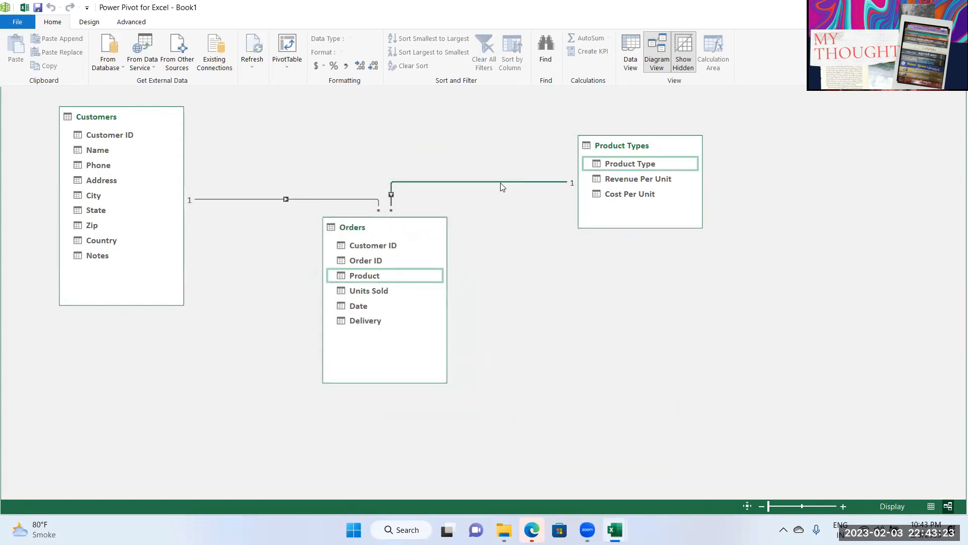
{"action": "key", "text": "Delete"}
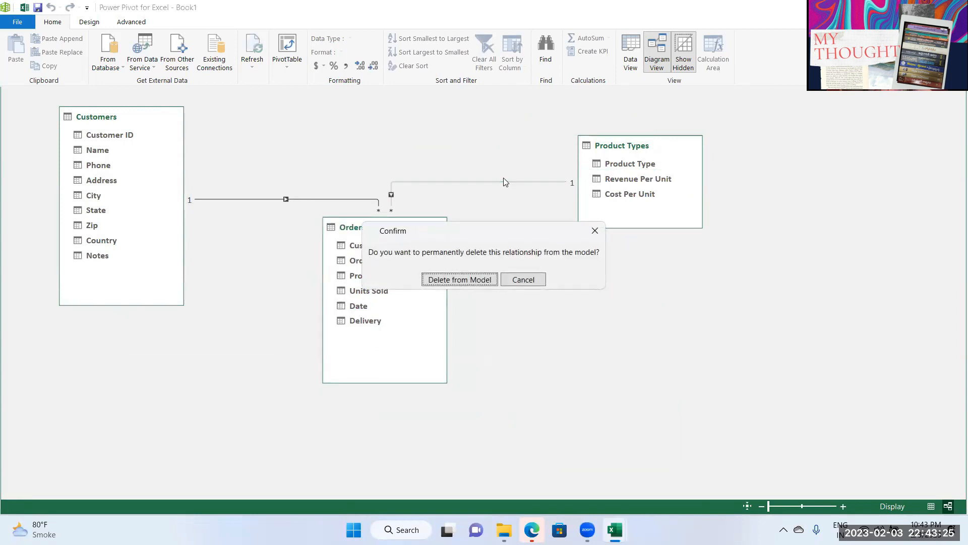
{"action": "left_click", "coordinate": [471, 281]}
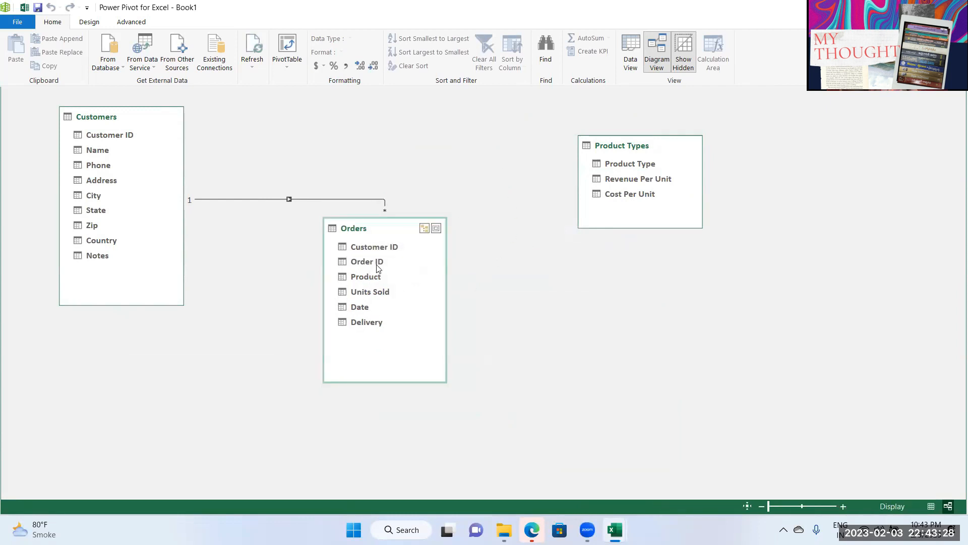
{"action": "left_click_drag", "start_coordinate": [369, 277], "coordinate": [614, 163]}
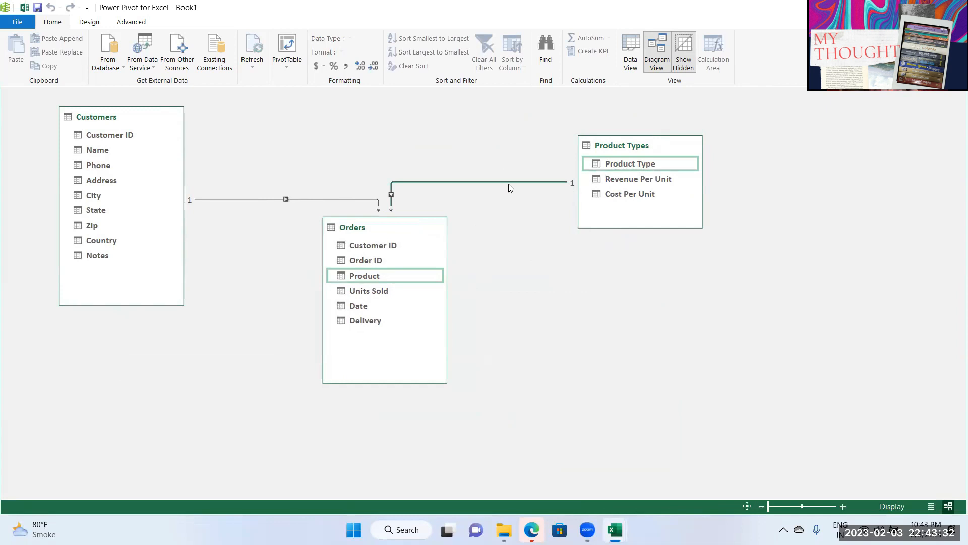
{"action": "left_click", "coordinate": [640, 223]}
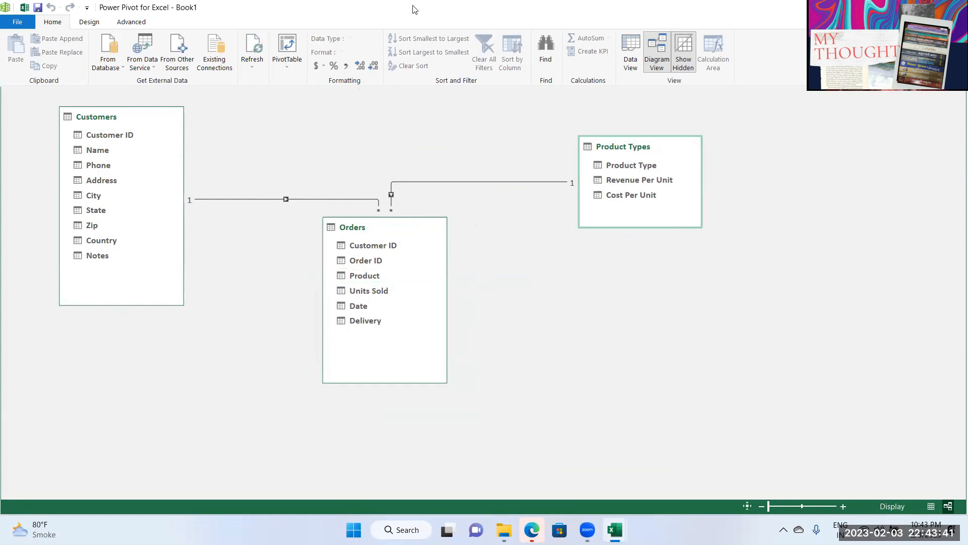
Step: Close the Power Pivot window and return to the empty Sheet2
{"action": "left_click", "coordinate": [622, 80]}
{"action": "left_click", "coordinate": [898, 7]}
{"action": "left_click", "coordinate": [954, 7]}
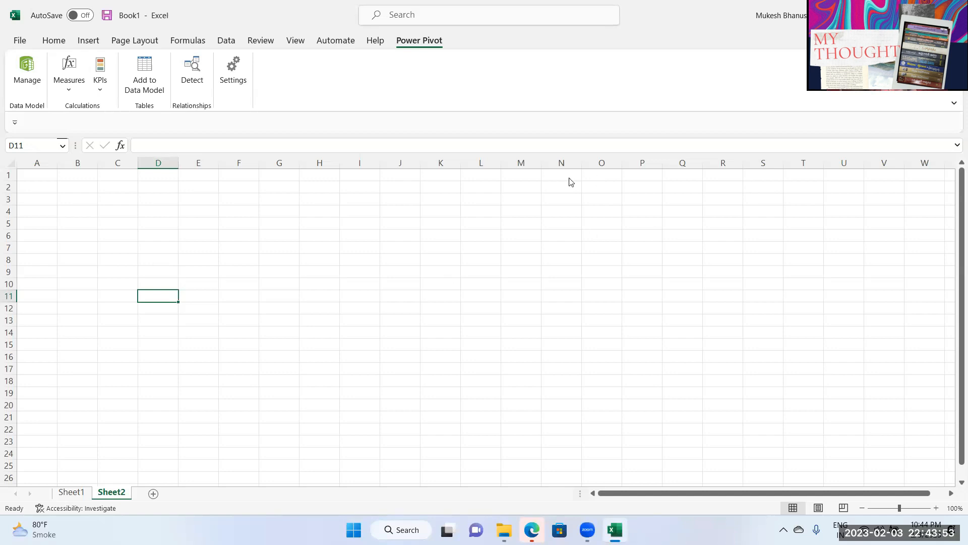
{"action": "key", "text": "Up"}
{"action": "key", "text": "Up"}
{"action": "key", "text": "Up"}
{"action": "key", "text": "Up"}
{"action": "key", "text": "Up"}
{"action": "key", "text": "Up"}
{"action": "key", "text": "Up"}
{"action": "key", "text": "Up"}
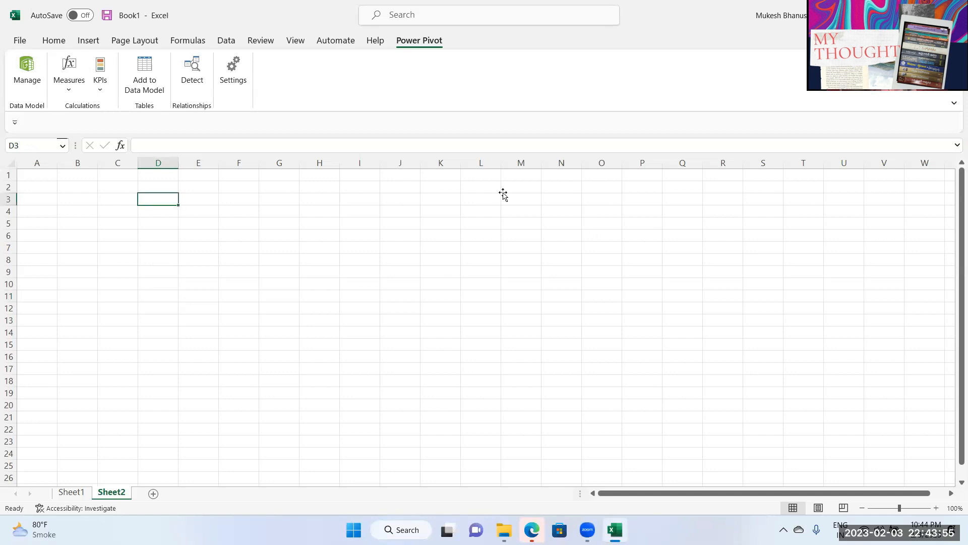
{"action": "left_click", "coordinate": [76, 466]}
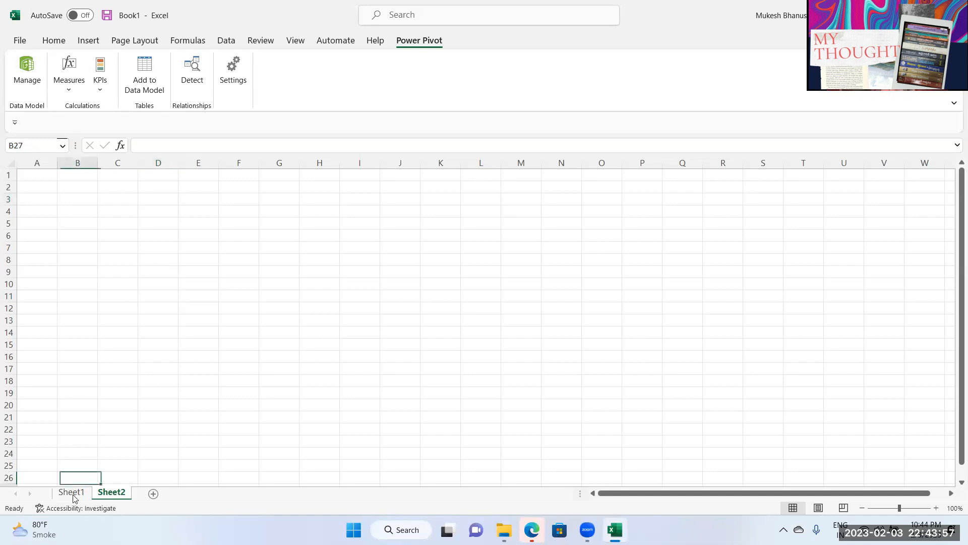
{"action": "left_click", "coordinate": [71, 491]}
{"action": "left_click", "coordinate": [111, 494]}
Step: Select cell A2 on Sheet2 and bring up the Insert > PivotTable data source choices
{"action": "left_click", "coordinate": [114, 210]}
{"action": "left_click_drag", "start_coordinate": [72, 210], "coordinate": [292, 320]}
{"action": "left_click", "coordinate": [116, 208]}
{"action": "left_click", "coordinate": [65, 177]}
{"action": "left_click", "coordinate": [44, 179]}
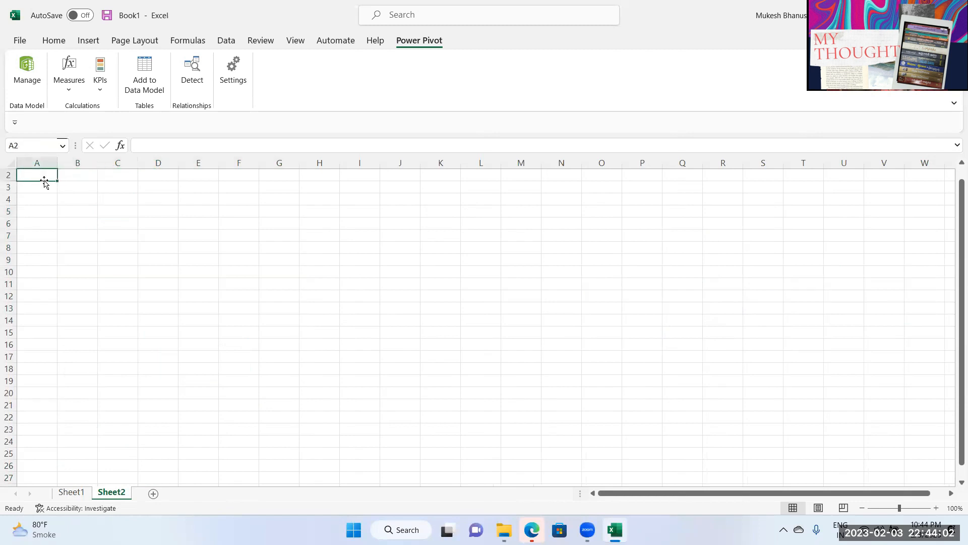
{"action": "left_click", "coordinate": [95, 40]}
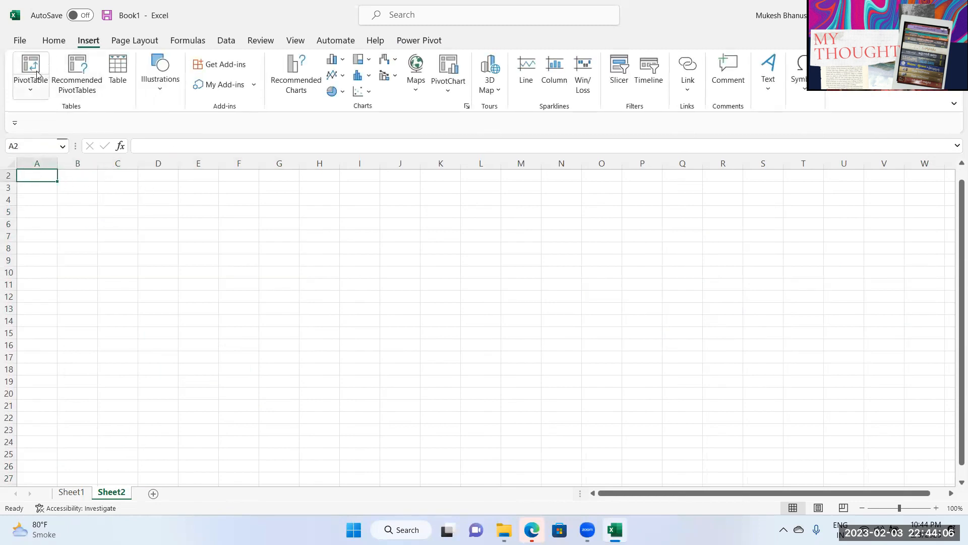
{"action": "left_click", "coordinate": [30, 90]}
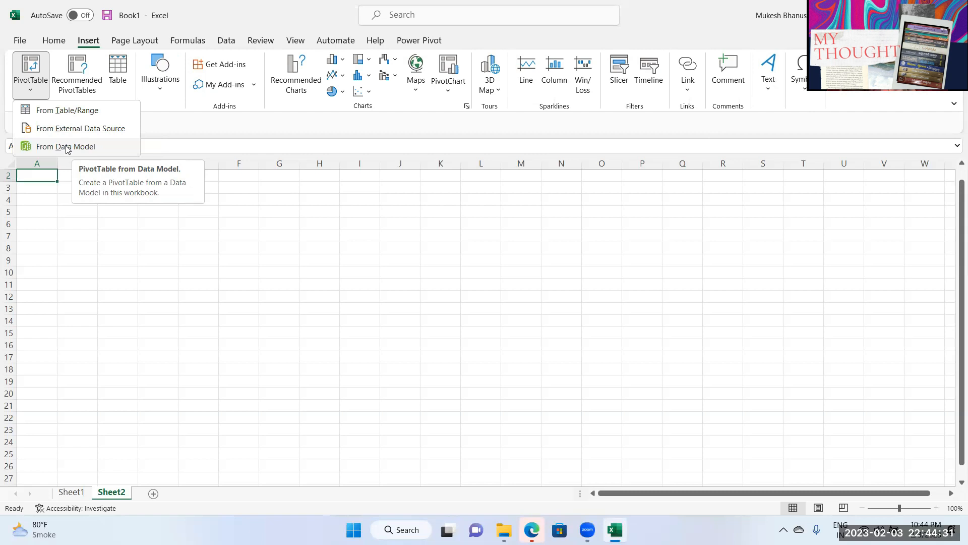
Step: Create a PivotTable from the Data Model on the existing worksheet at Sheet2!$A$2
{"action": "left_click", "coordinate": [77, 146]}
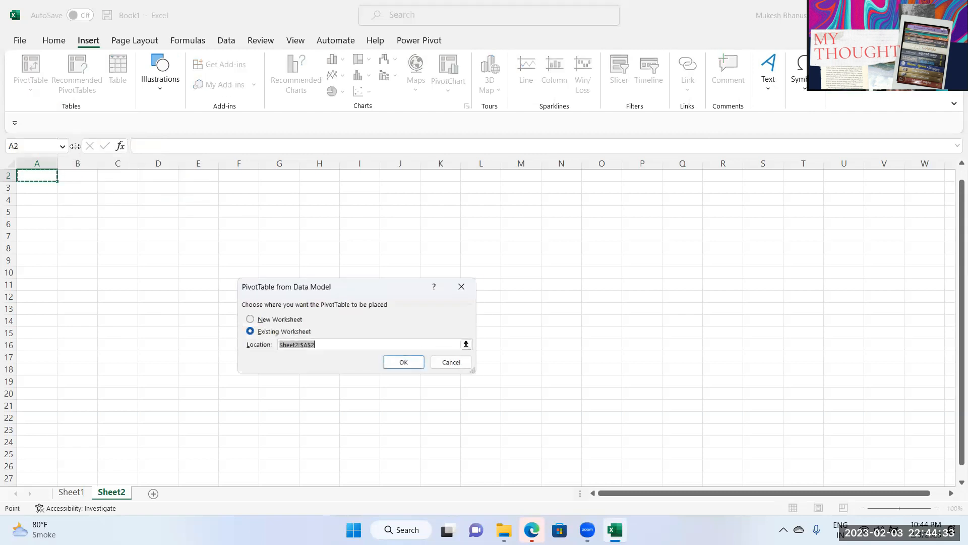
{"action": "left_click_drag", "start_coordinate": [298, 284], "coordinate": [270, 236]}
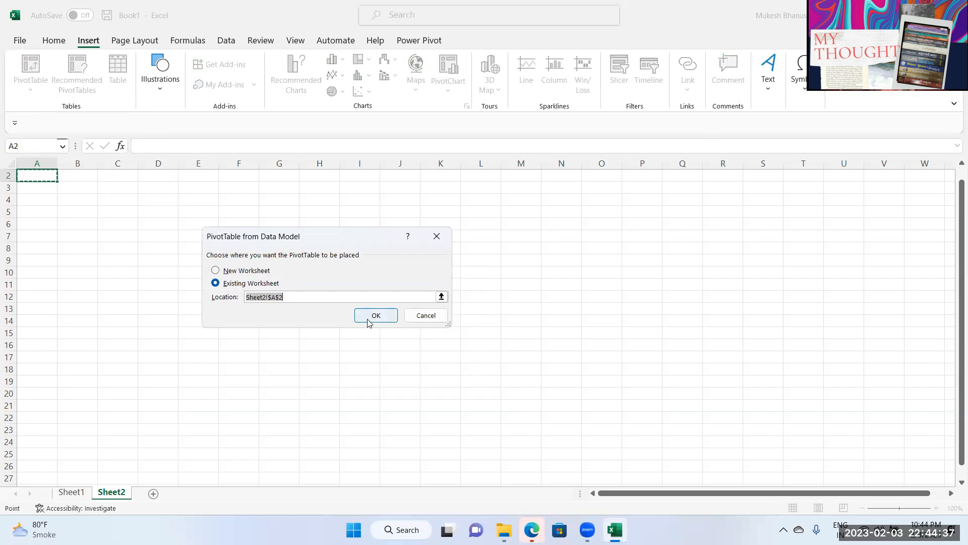
{"action": "left_click", "coordinate": [384, 316]}
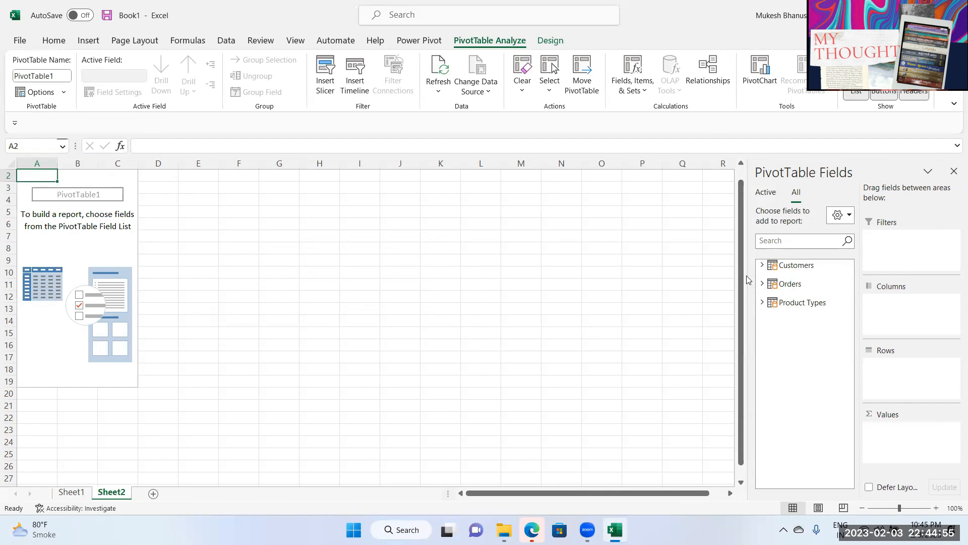
Step: Add Customers Name to Rows and Sum of Units Sold to Values
{"action": "left_click", "coordinate": [762, 265]}
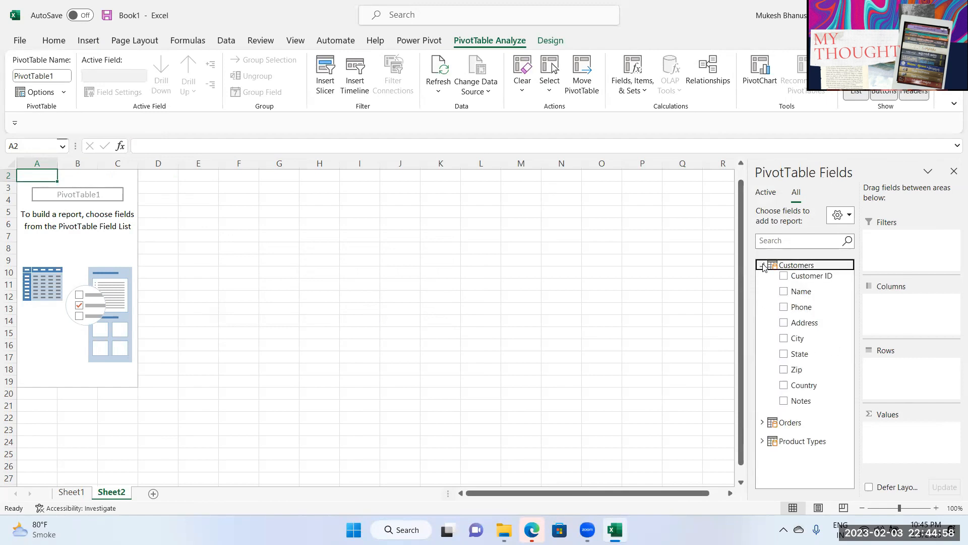
{"action": "left_click_drag", "start_coordinate": [809, 292], "coordinate": [902, 382]}
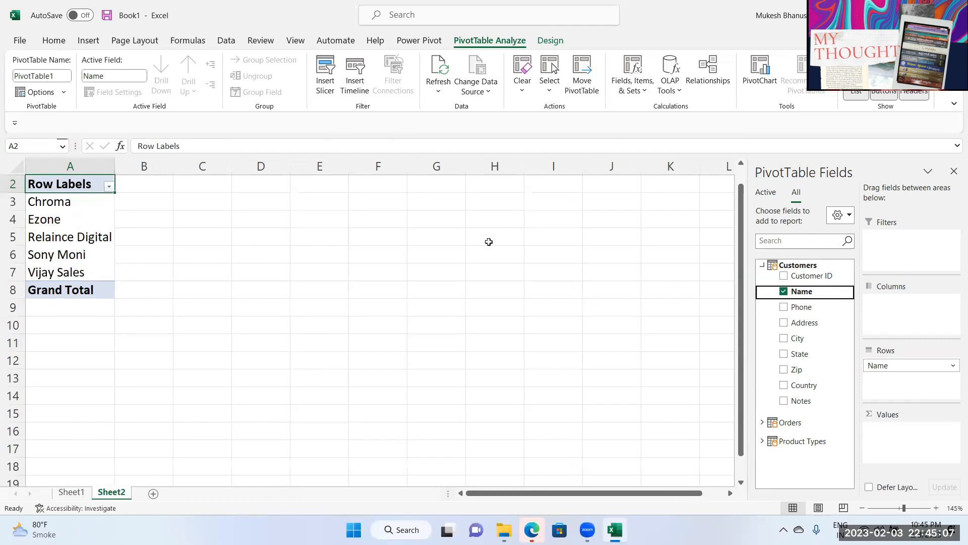
{"action": "left_click", "coordinate": [762, 265]}
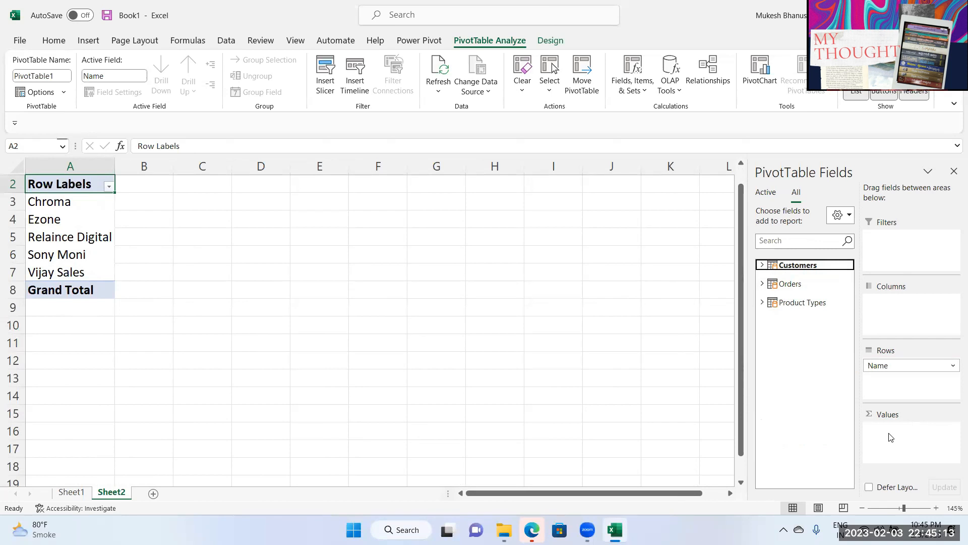
{"action": "left_click", "coordinate": [762, 283]}
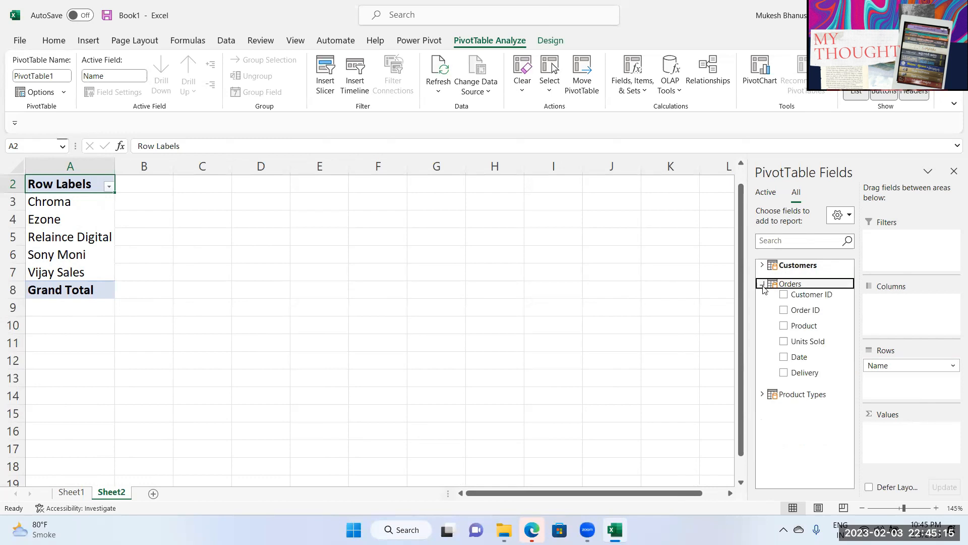
{"action": "left_click", "coordinate": [801, 342]}
{"action": "left_click_drag", "start_coordinate": [800, 341], "coordinate": [907, 446]}
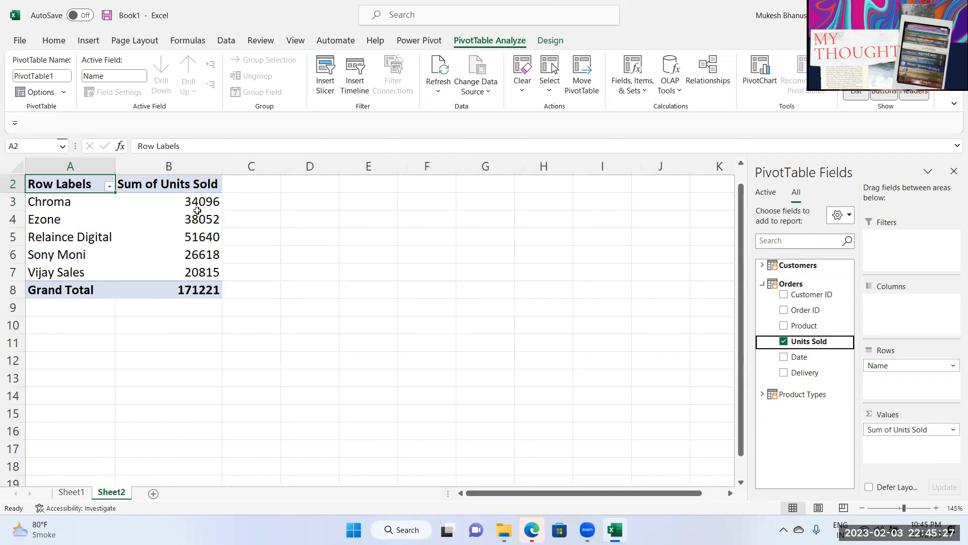
Step: Break each store's units down by adding Orders Product under Name in Rows
{"action": "mouse_move", "coordinate": [207, 213]}
{"action": "left_click", "coordinate": [56, 197]}
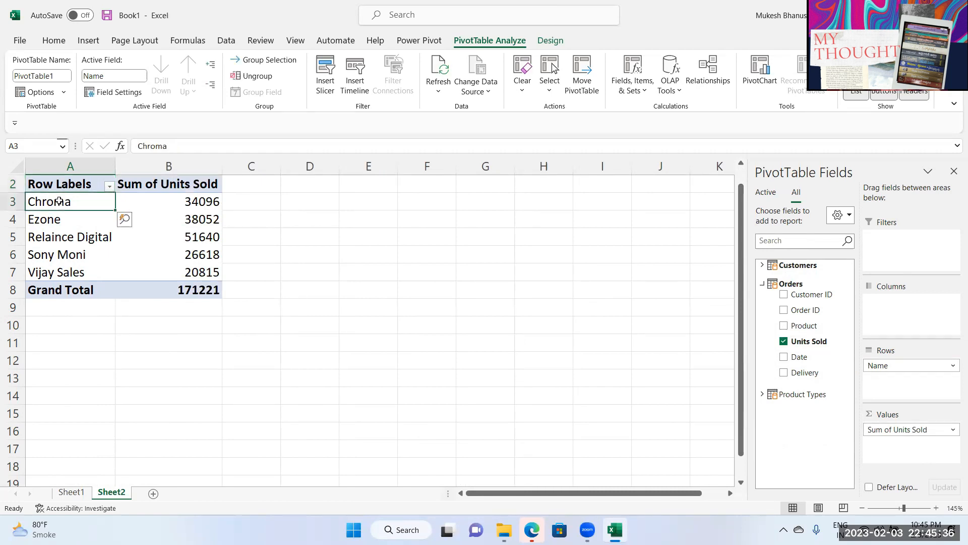
{"action": "left_click", "coordinate": [207, 201]}
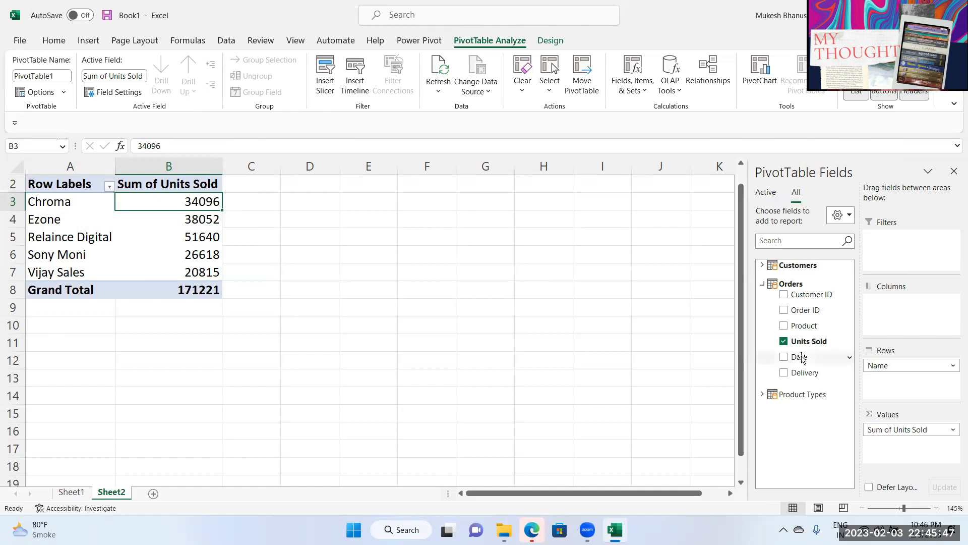
{"action": "left_click_drag", "start_coordinate": [806, 326], "coordinate": [905, 379]}
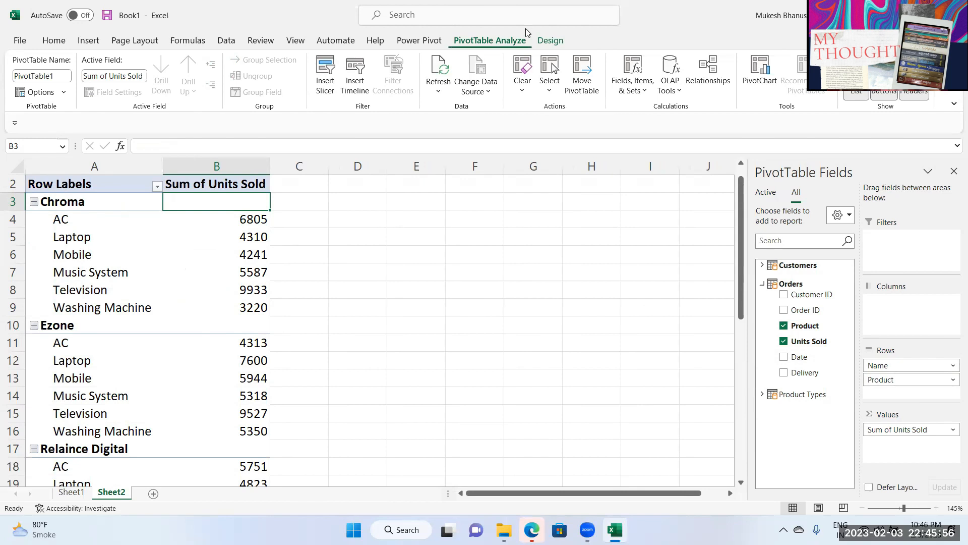
Step: Set the PivotTable's Grand Totals to on for rows only
{"action": "left_click", "coordinate": [549, 41]}
{"action": "left_click", "coordinate": [62, 87]}
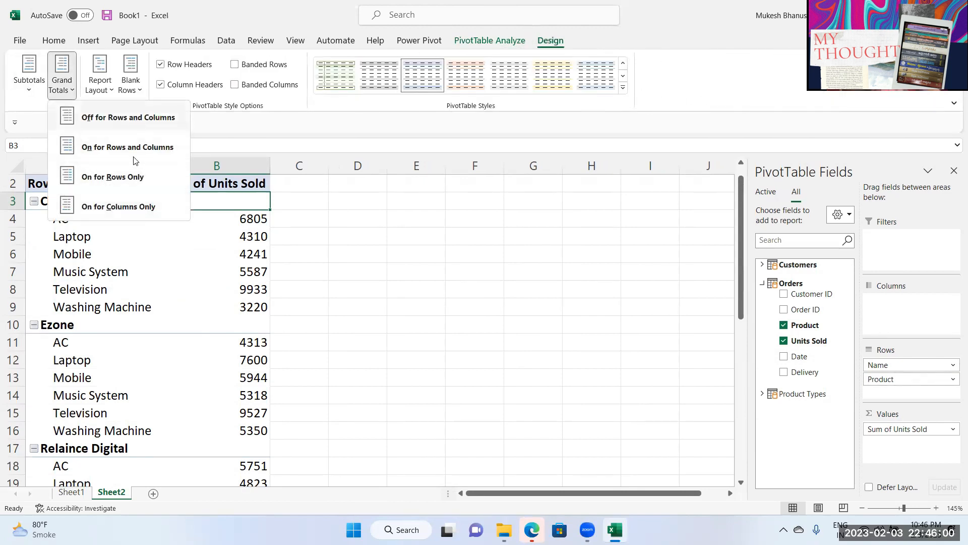
{"action": "left_click", "coordinate": [134, 207]}
{"action": "left_click", "coordinate": [113, 92]}
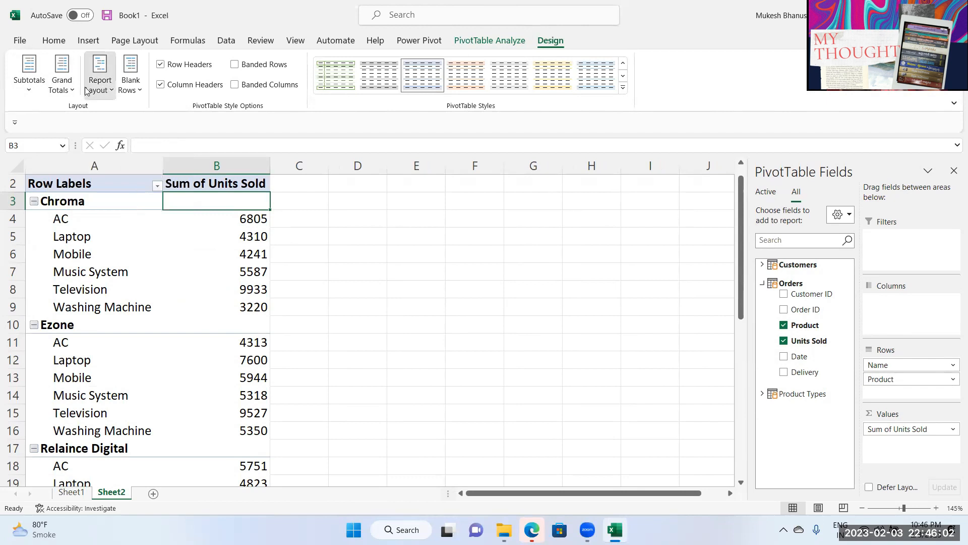
{"action": "left_click", "coordinate": [62, 86]}
{"action": "left_click", "coordinate": [96, 182]}
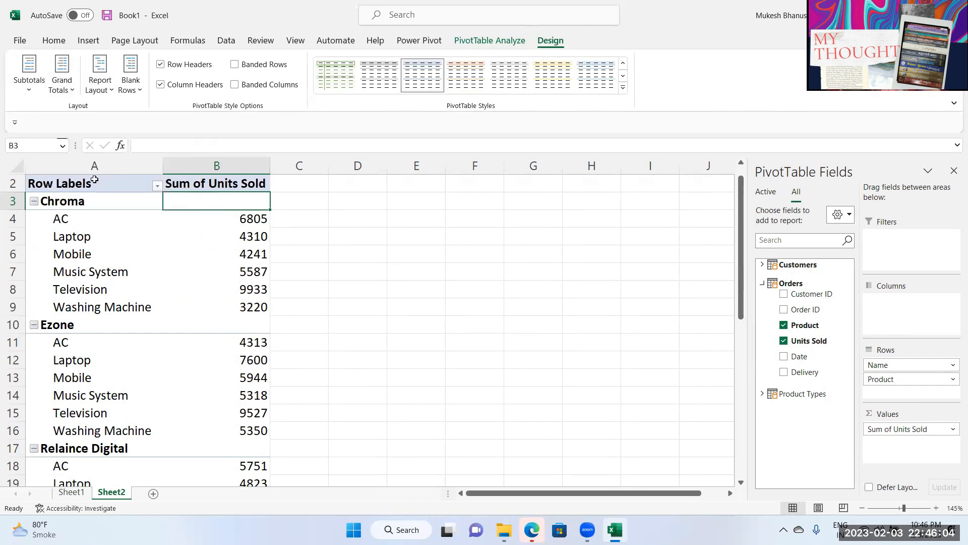
{"action": "left_click", "coordinate": [305, 265]}
{"action": "left_click", "coordinate": [237, 273]}
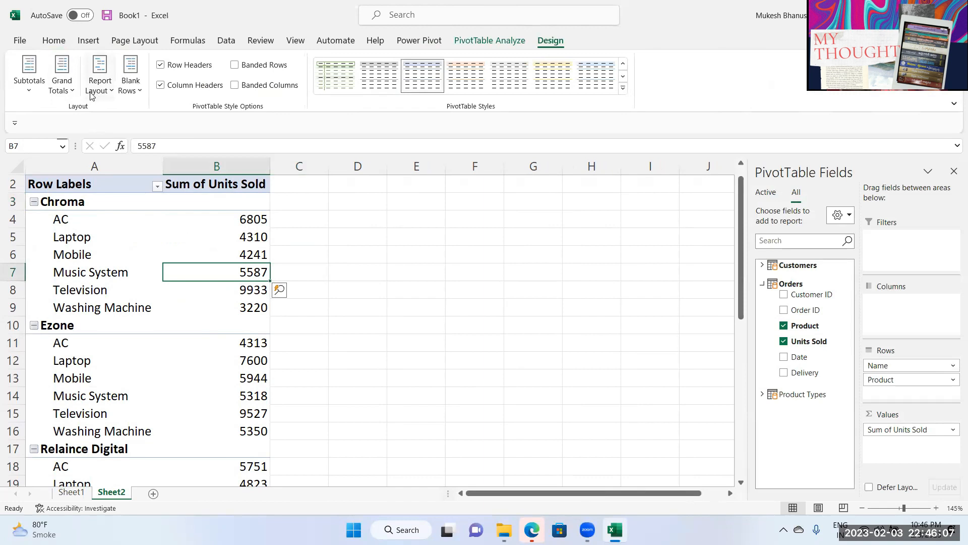
Step: Try showing the store subtotals at the bottom of each group
{"action": "left_click", "coordinate": [64, 89]}
{"action": "left_click", "coordinate": [23, 85]}
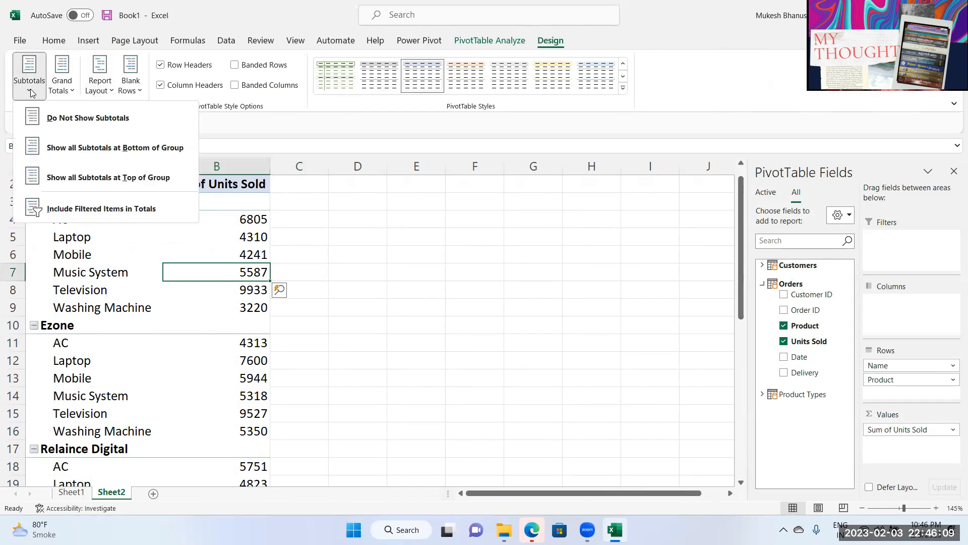
{"action": "left_click", "coordinate": [96, 147]}
{"action": "left_click", "coordinate": [334, 222]}
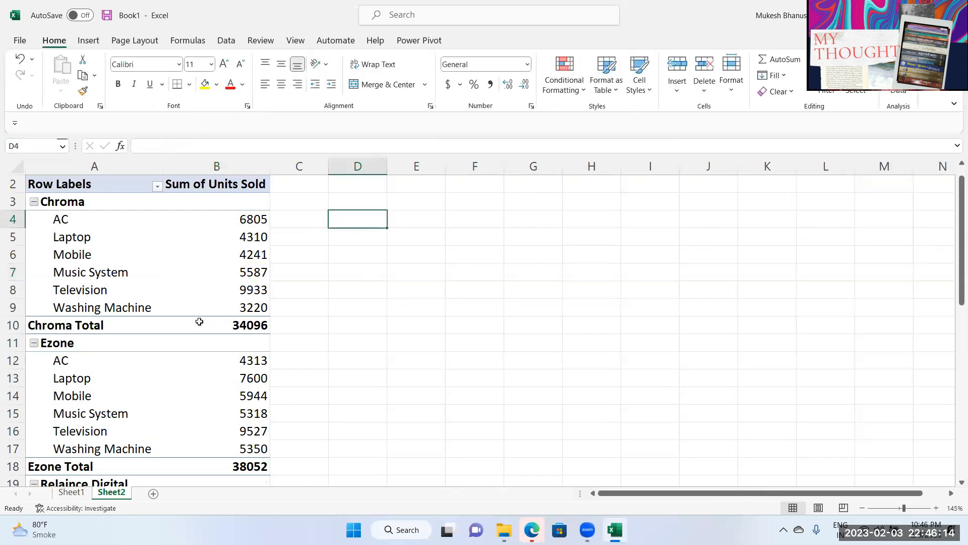
{"action": "left_click", "coordinate": [98, 277]}
{"action": "left_click", "coordinate": [257, 332]}
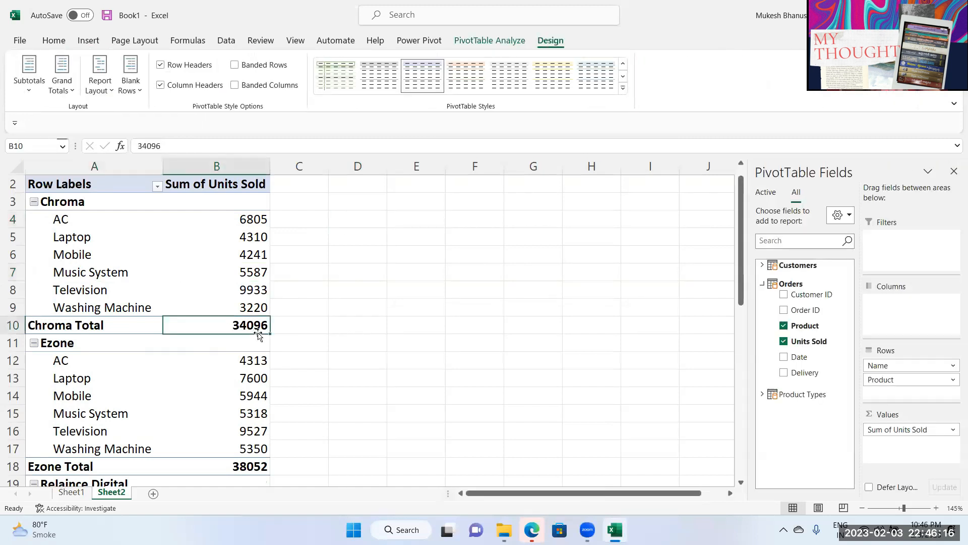
Step: Show all subtotals at the top of each group, e.g. Chroma 34096
{"action": "left_click", "coordinate": [38, 95]}
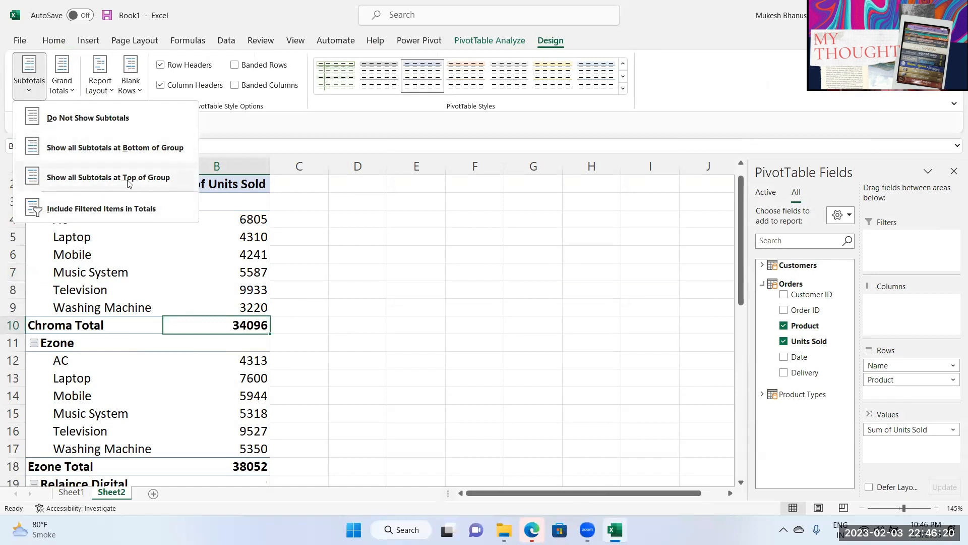
{"action": "left_click", "coordinate": [107, 121]}
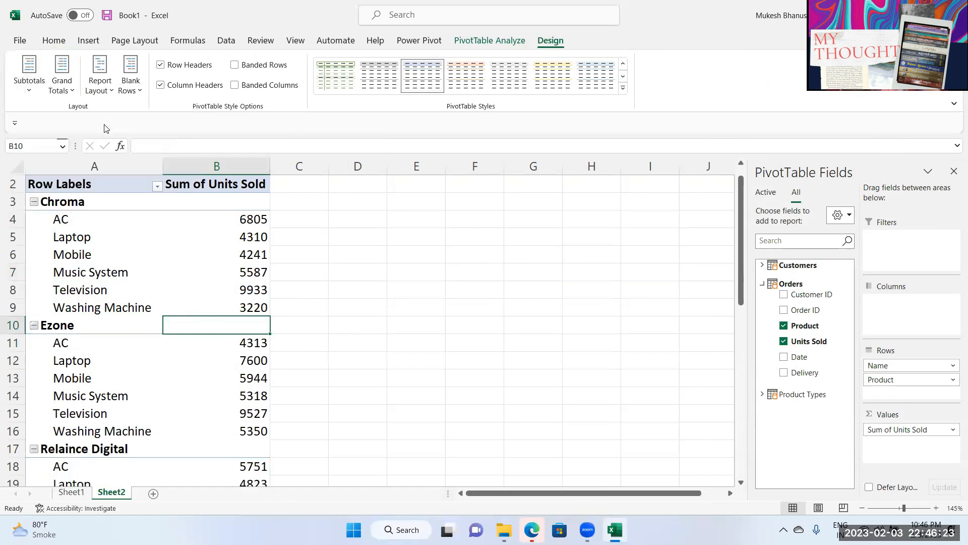
{"action": "left_click", "coordinate": [30, 83]}
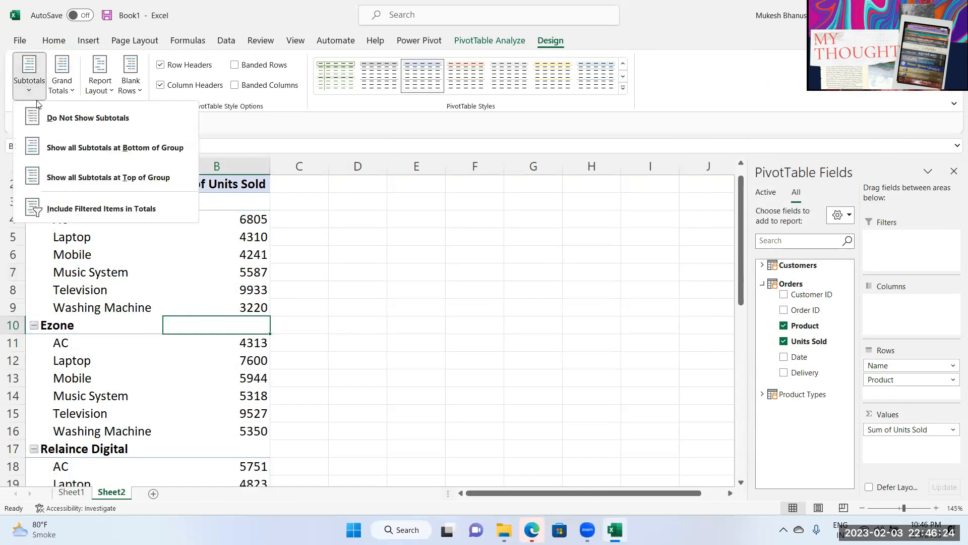
{"action": "left_click", "coordinate": [139, 179]}
{"action": "left_click", "coordinate": [109, 206]}
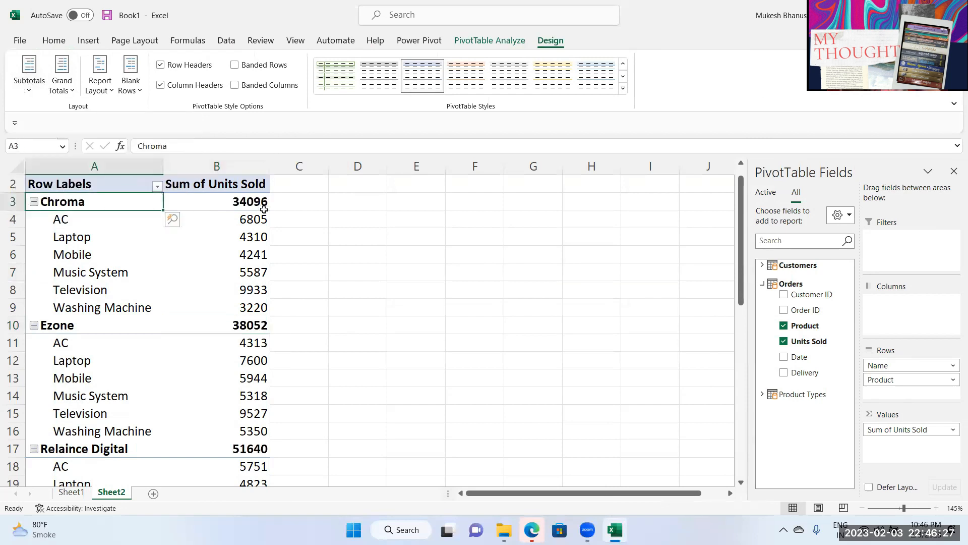
{"action": "left_click", "coordinate": [259, 205]}
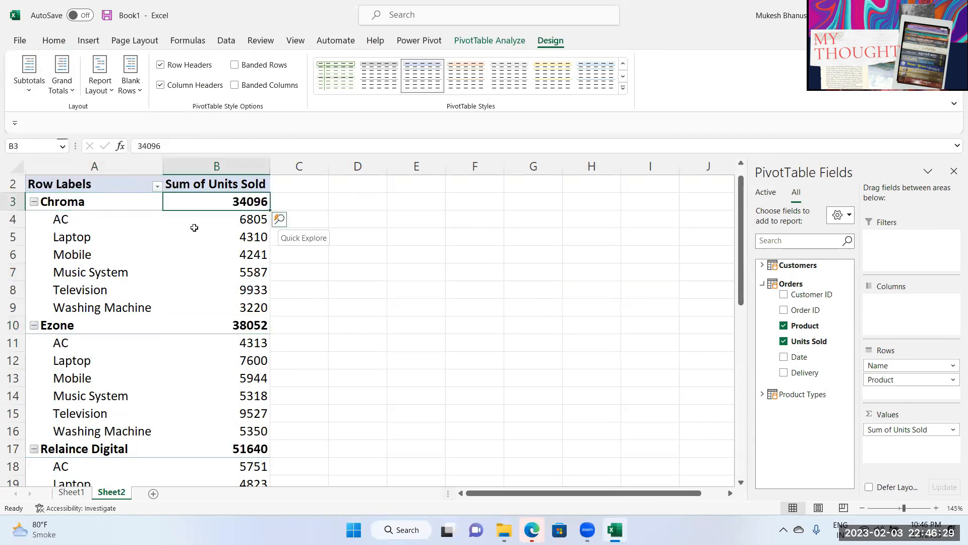
{"action": "left_click_drag", "start_coordinate": [238, 227], "coordinate": [250, 378]}
{"action": "scroll", "coordinate": [249, 336], "scroll_direction": "down", "scroll_amount": 1}
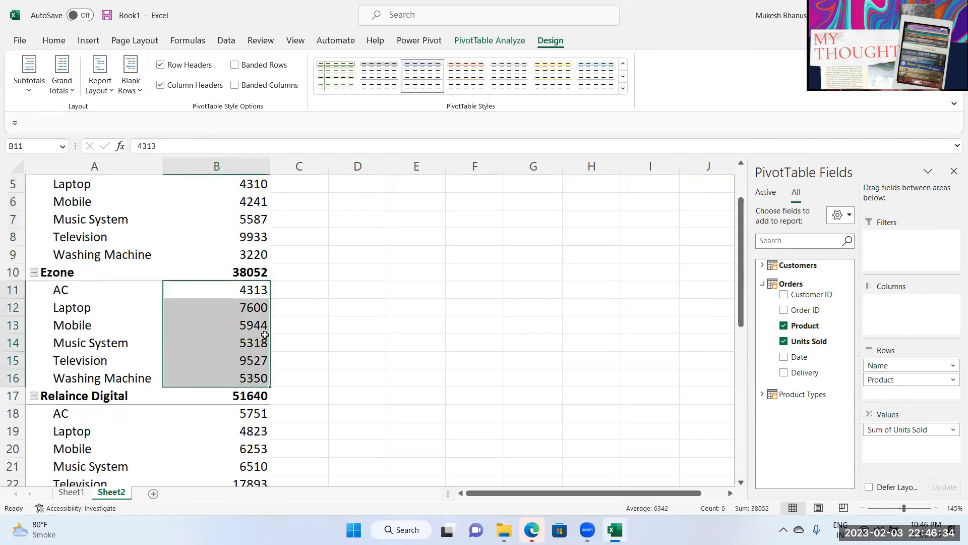
{"action": "scroll", "coordinate": [261, 316], "scroll_direction": "up", "scroll_amount": 2}
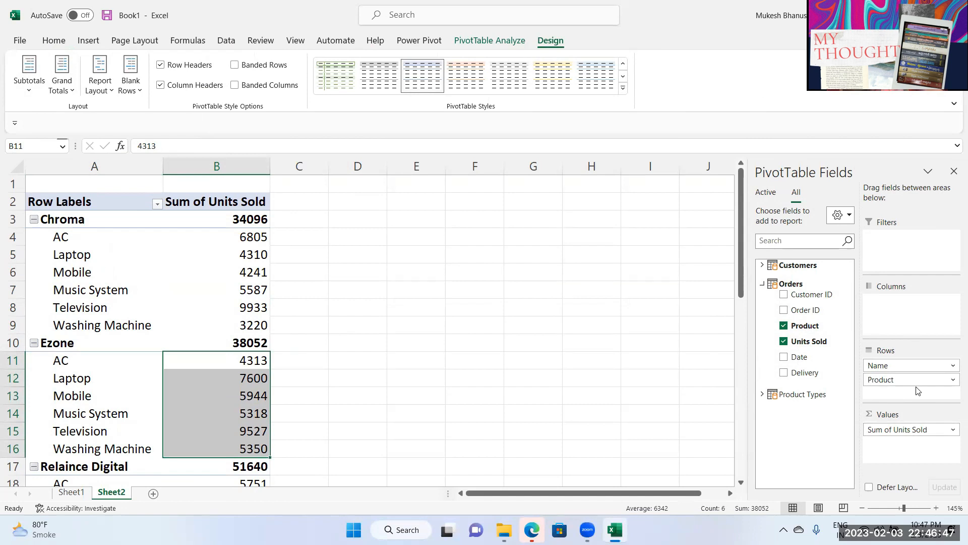
Step: Uncheck Units Sold and drag Product out of Rows, leaving only the five store names
{"action": "left_click", "coordinate": [762, 394]}
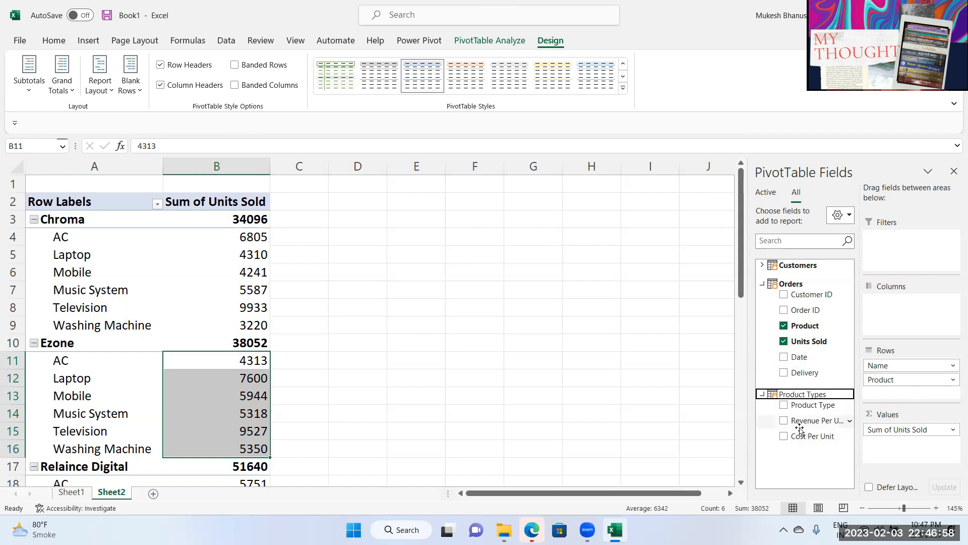
{"action": "left_click", "coordinate": [784, 342]}
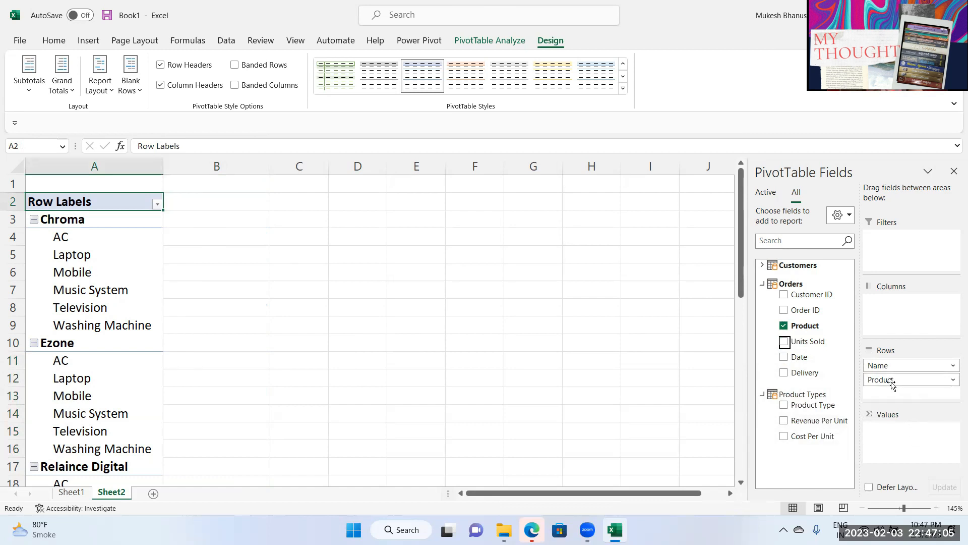
{"action": "left_click_drag", "start_coordinate": [893, 380], "coordinate": [652, 275]}
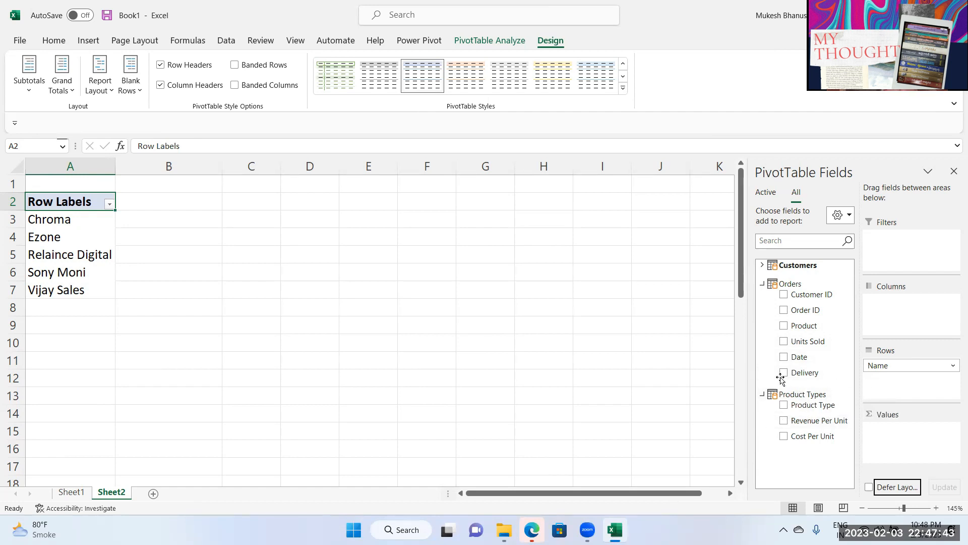
{"action": "left_click", "coordinate": [423, 46]}
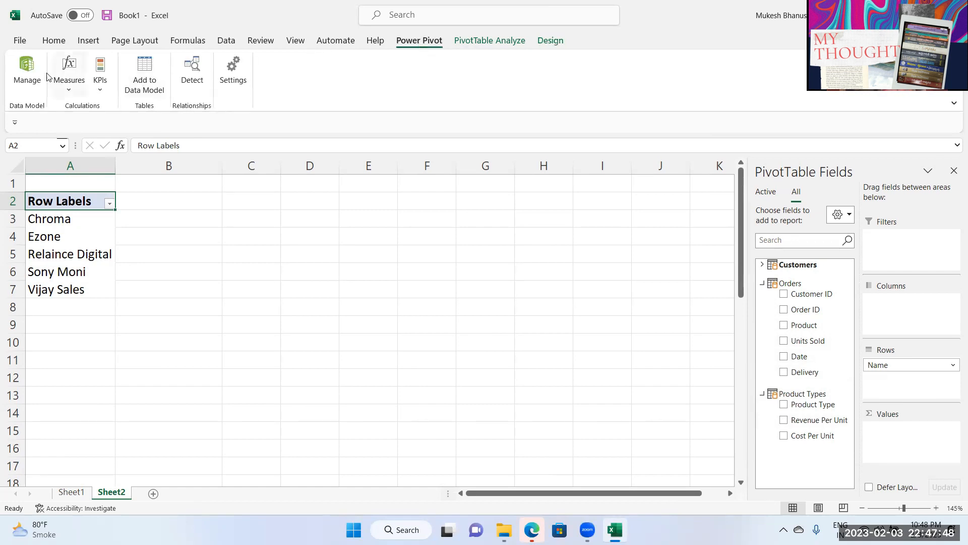
Step: Open Power Pivot Manage, show the Orders table, and select the empty column after Delivery
{"action": "left_click", "coordinate": [27, 71]}
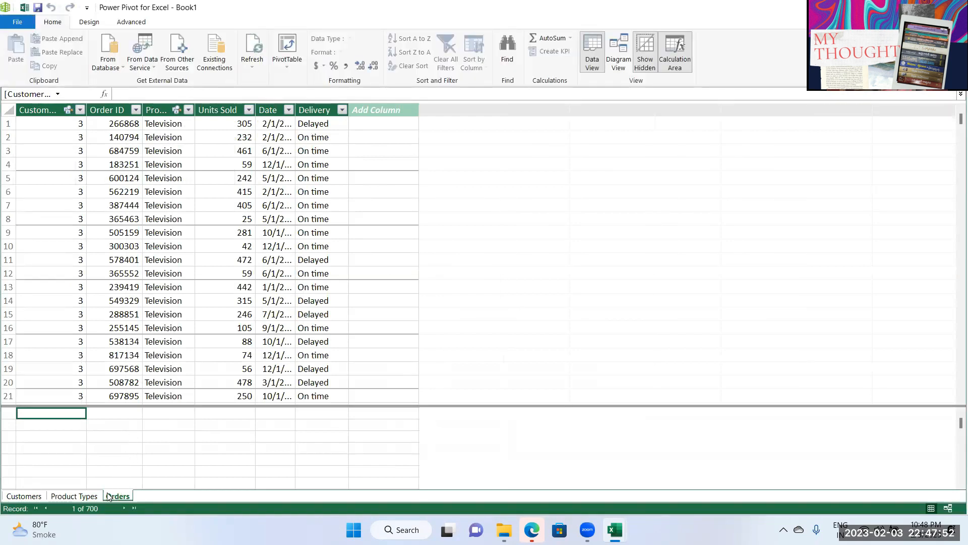
{"action": "left_click", "coordinate": [30, 496]}
{"action": "left_click", "coordinate": [74, 497]}
{"action": "left_click", "coordinate": [117, 496]}
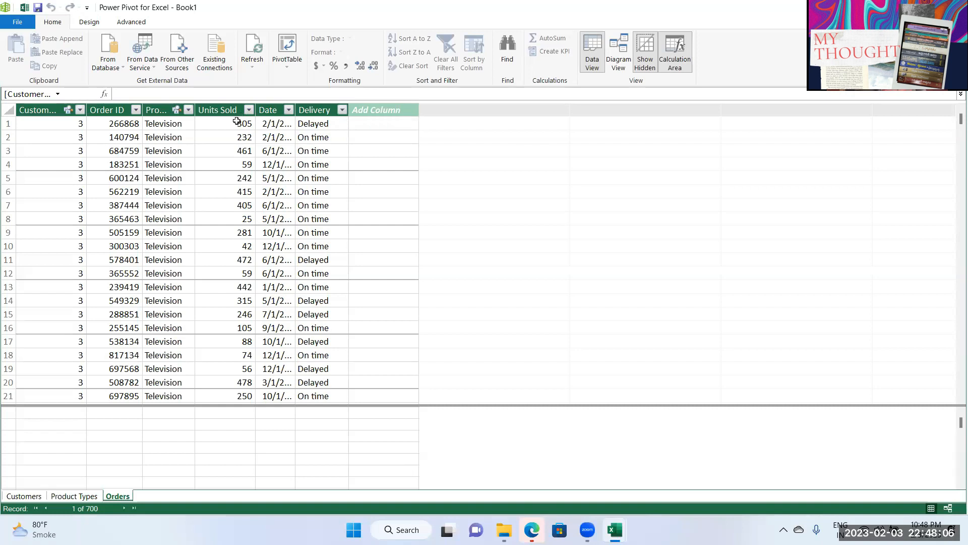
{"action": "left_click", "coordinate": [342, 121]}
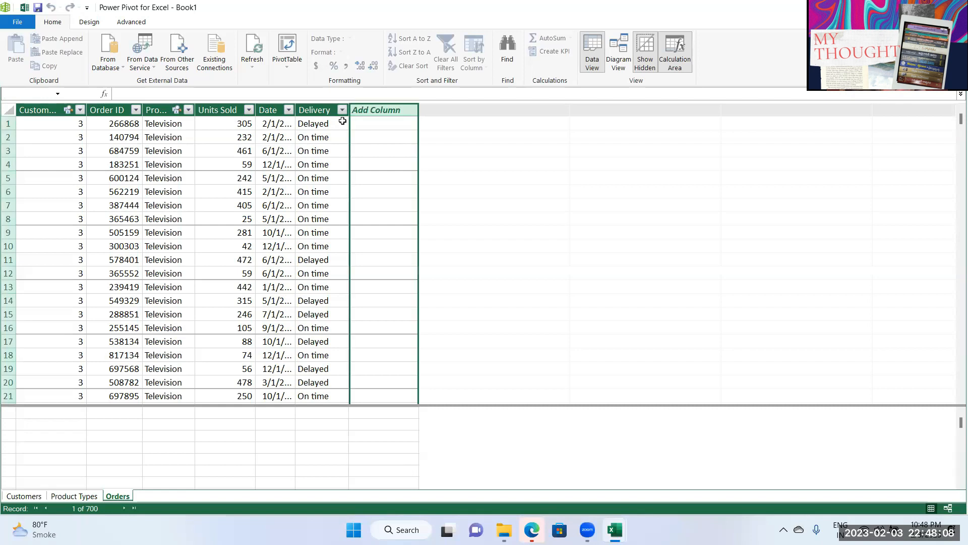
Step: Name the new column 'Total Revenue'
{"action": "right_click", "coordinate": [375, 121]}
{"action": "left_click", "coordinate": [375, 122]}
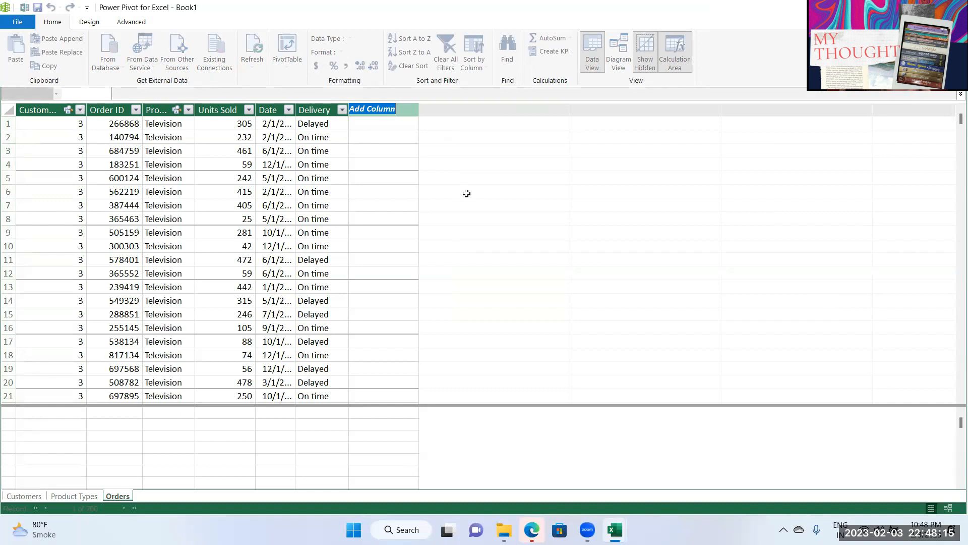
{"action": "type", "text": "rEVEN"}
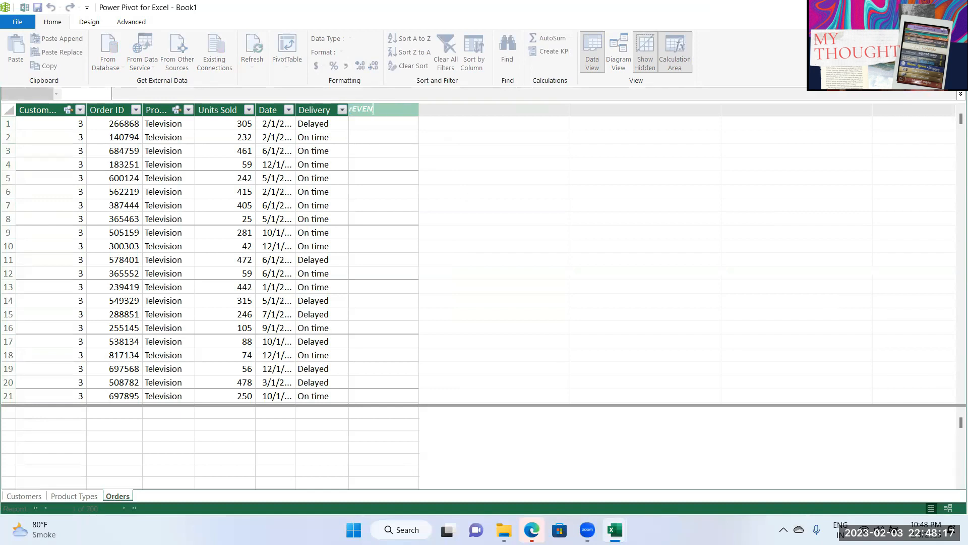
{"action": "type", "text": "U"}
{"action": "key", "text": "BackSpace"}
{"action": "key", "text": "BackSpace"}
{"action": "key", "text": "BackSpace"}
{"action": "key", "text": "BackSpace"}
{"action": "key", "text": "BackSpace"}
{"action": "type", "text": "Revenue"}
{"action": "key", "text": "Home"}
{"action": "type", "text": "Total"}
{"action": "key", "text": "Return"}
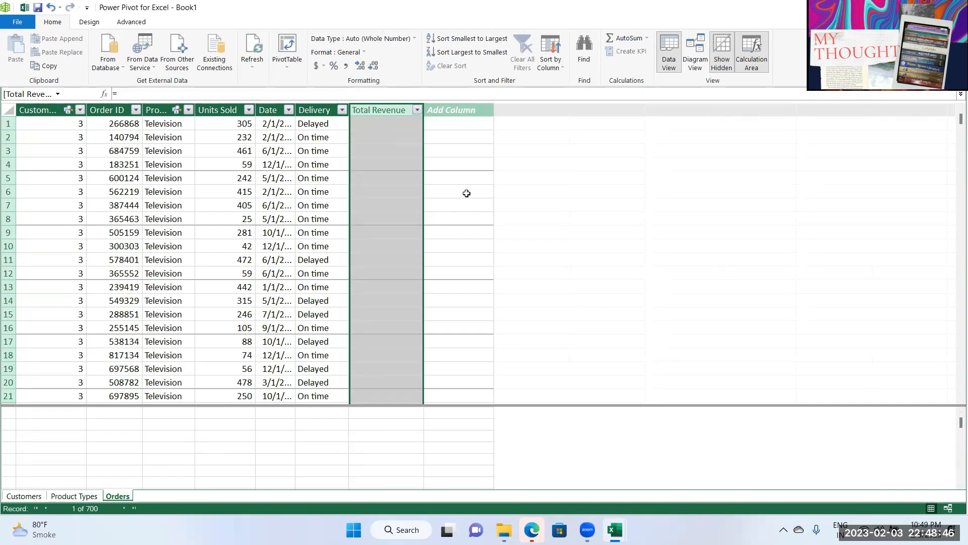
Step: Check row 1's Product and Units Sold values beside the first Total Revenue cell
{"action": "left_click", "coordinate": [392, 126]}
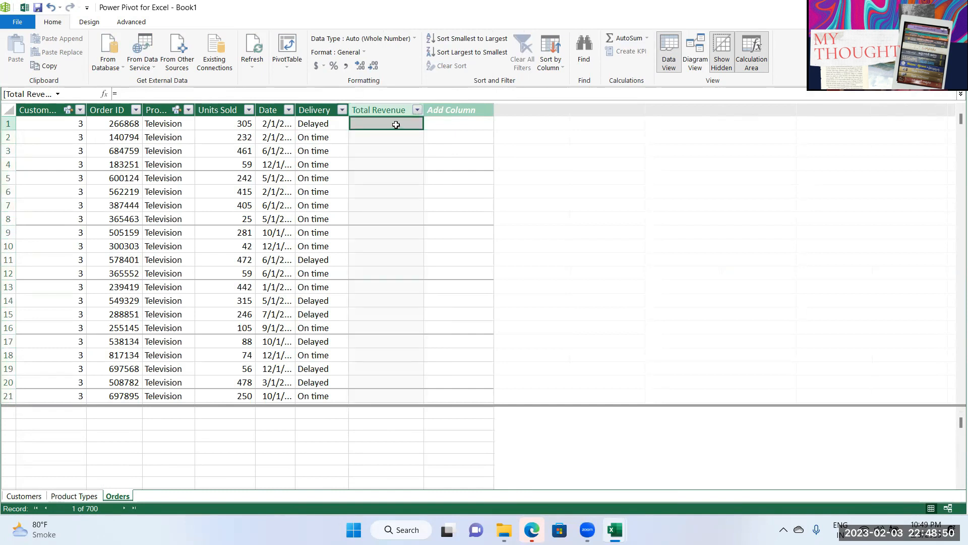
{"action": "left_click", "coordinate": [241, 124]}
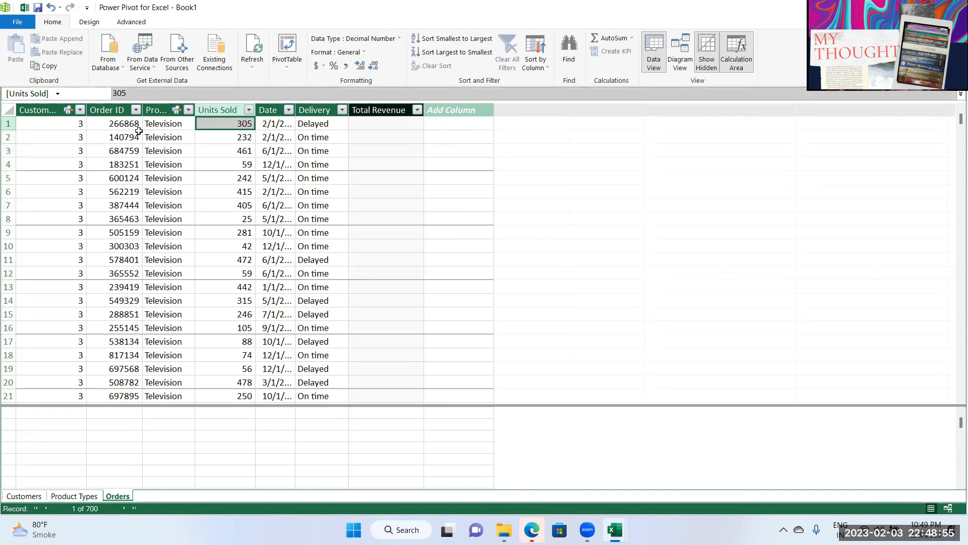
{"action": "left_click", "coordinate": [166, 124]}
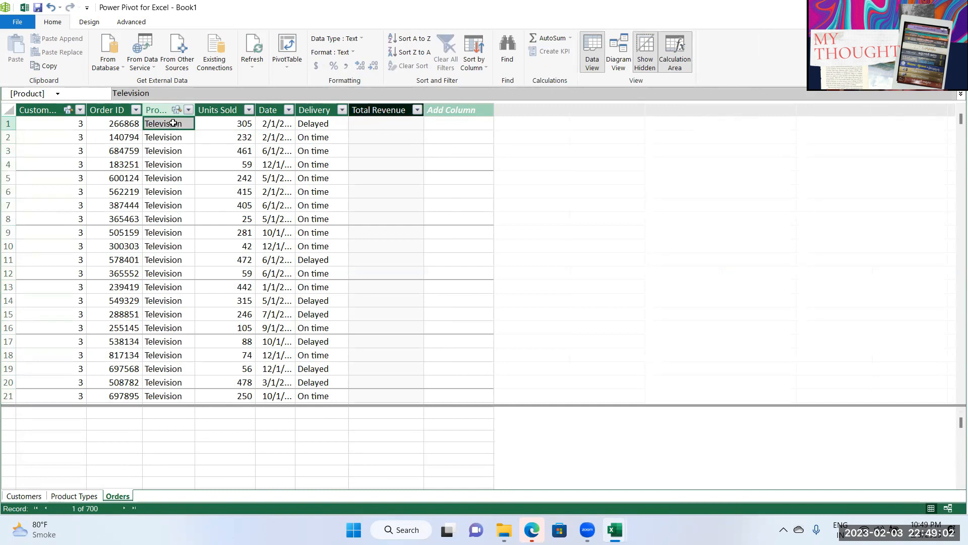
{"action": "left_click", "coordinate": [237, 123]}
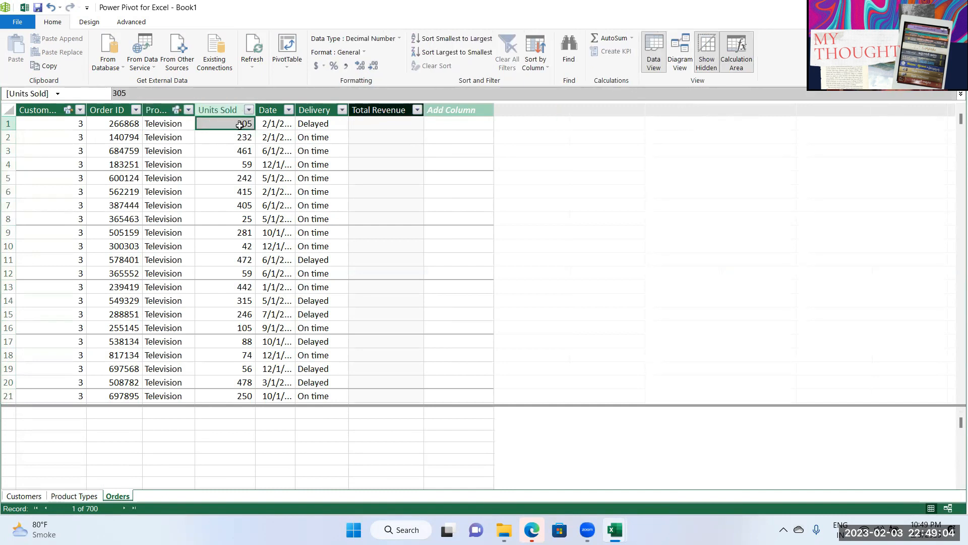
{"action": "left_click", "coordinate": [174, 127]}
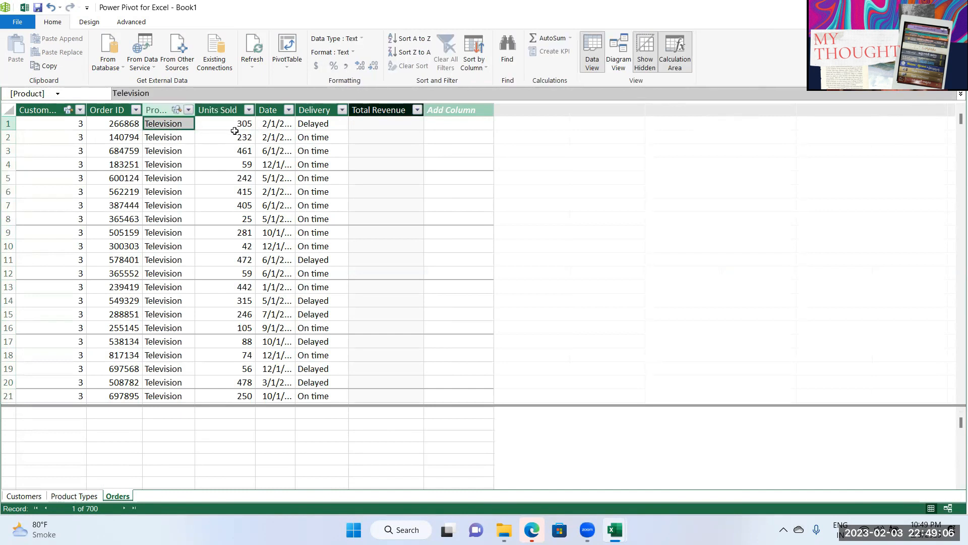
{"action": "left_click", "coordinate": [380, 123]}
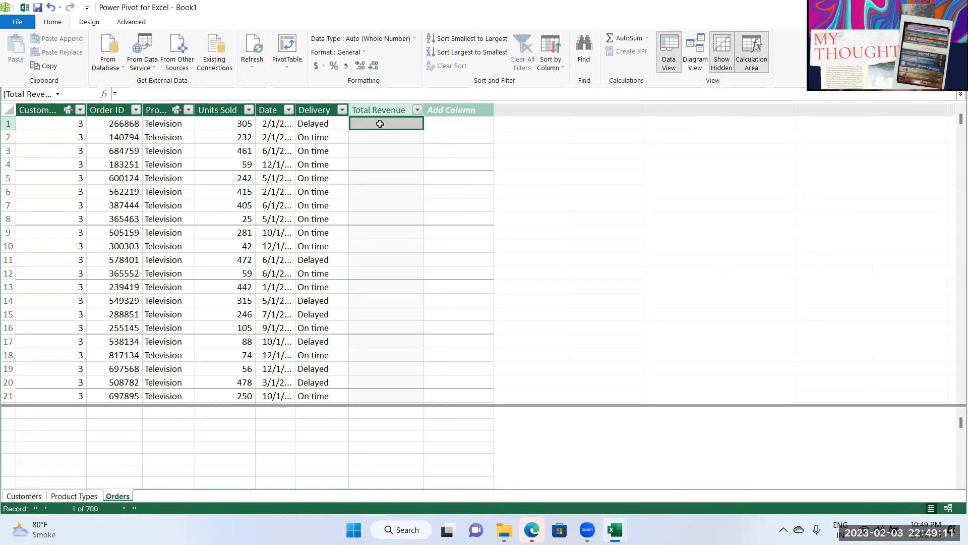
Step: Enter =RELATED('Product Types'[Revenue Per Unit])*Orders[Units Sold] for Total Revenue
{"action": "left_click", "coordinate": [133, 95]}
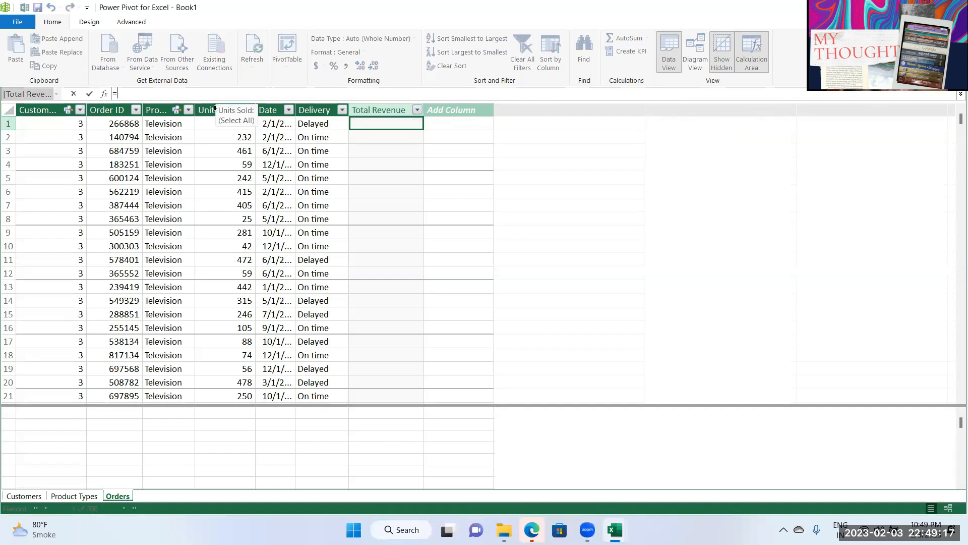
{"action": "type", "text": "="}
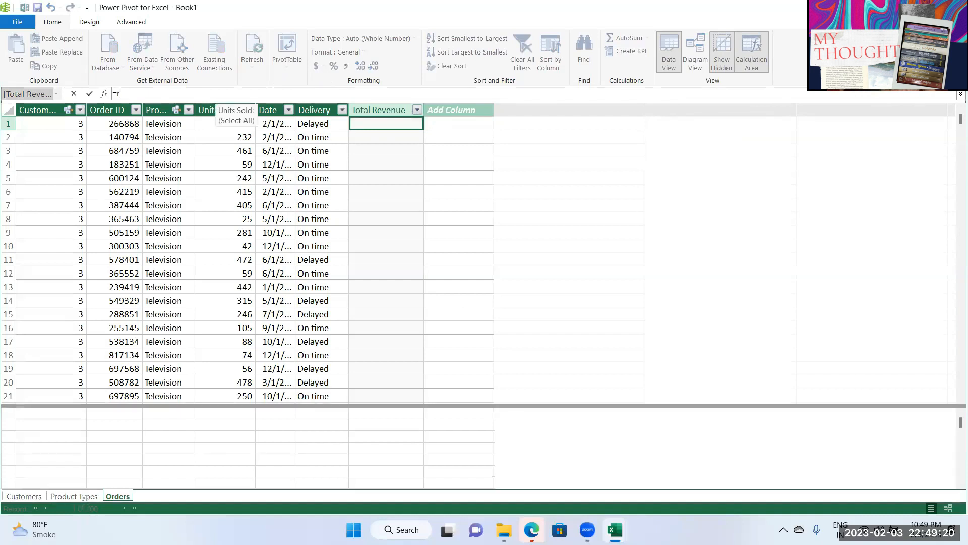
{"action": "type", "text": "rel"}
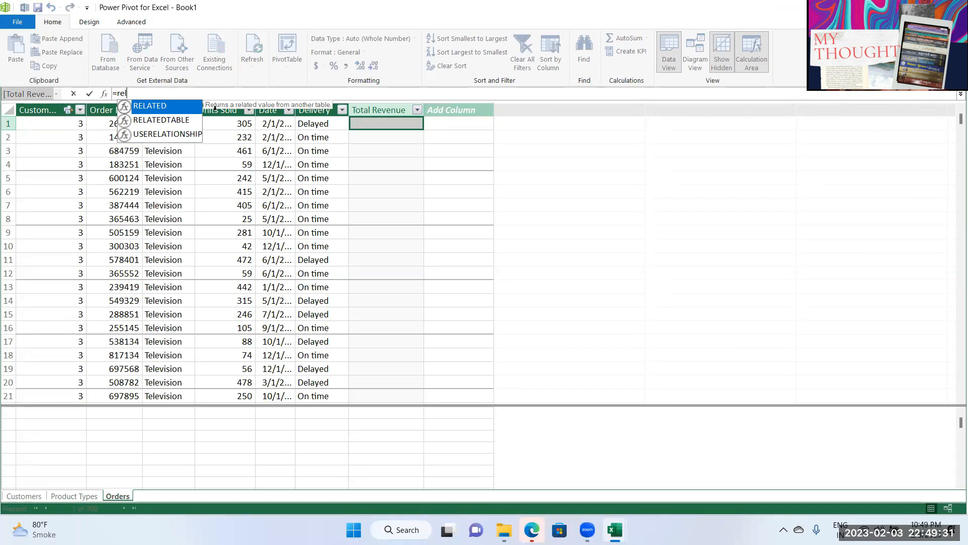
{"action": "key", "text": "Tab"}
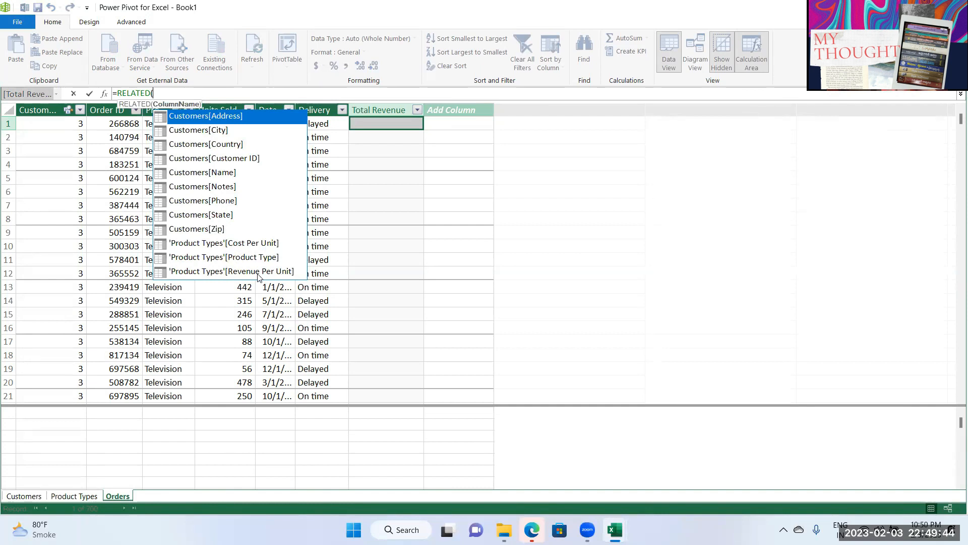
{"action": "double_click", "coordinate": [228, 272]}
{"action": "type", "text": ")*"}
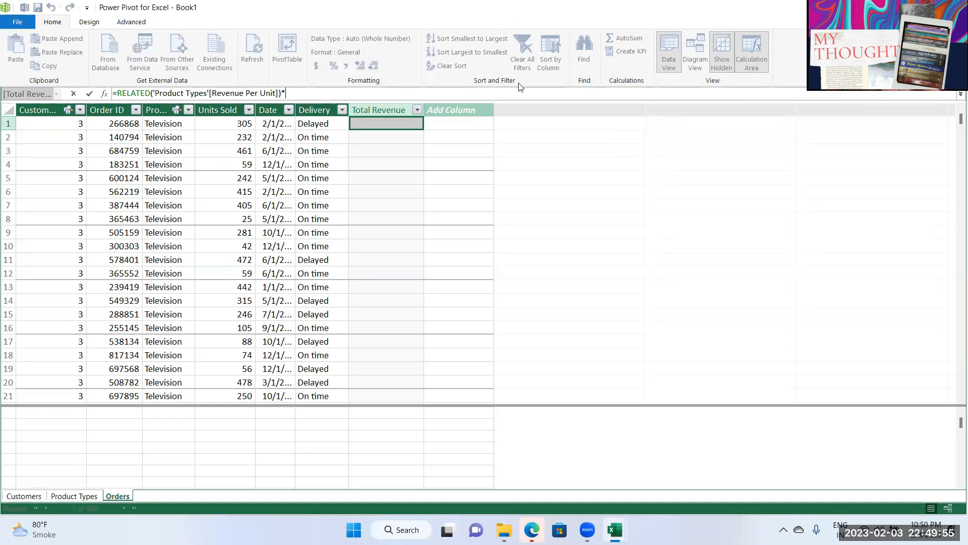
{"action": "type", "text": "un"}
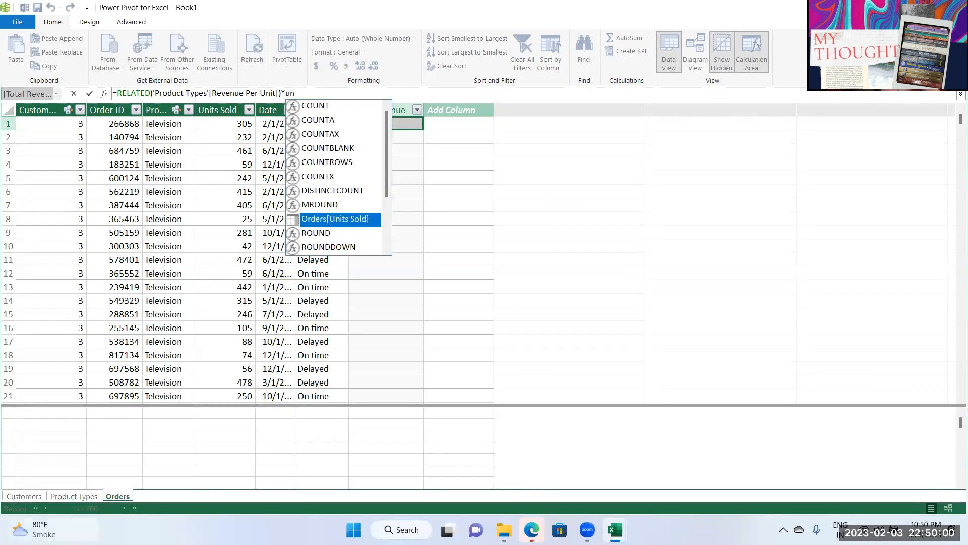
{"action": "double_click", "coordinate": [343, 220]}
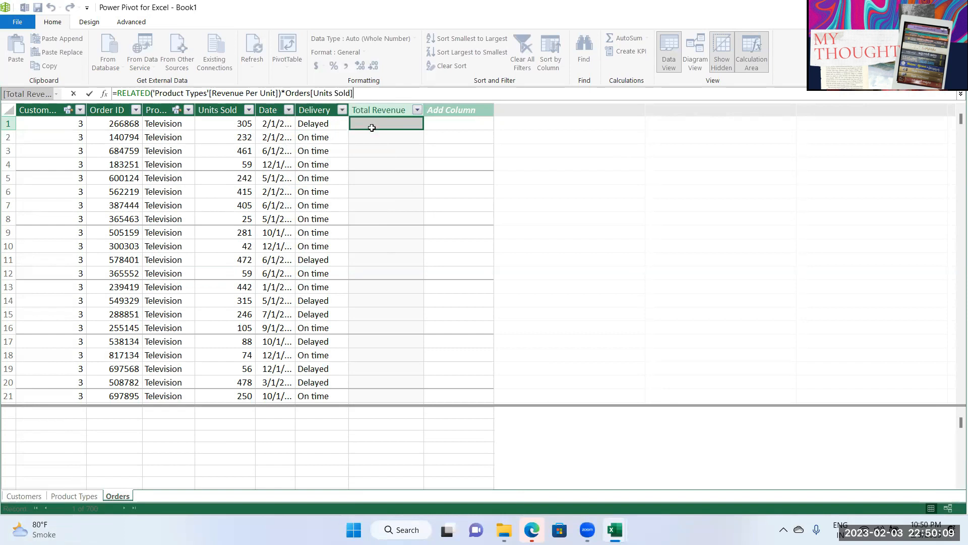
{"action": "key", "text": "Return"}
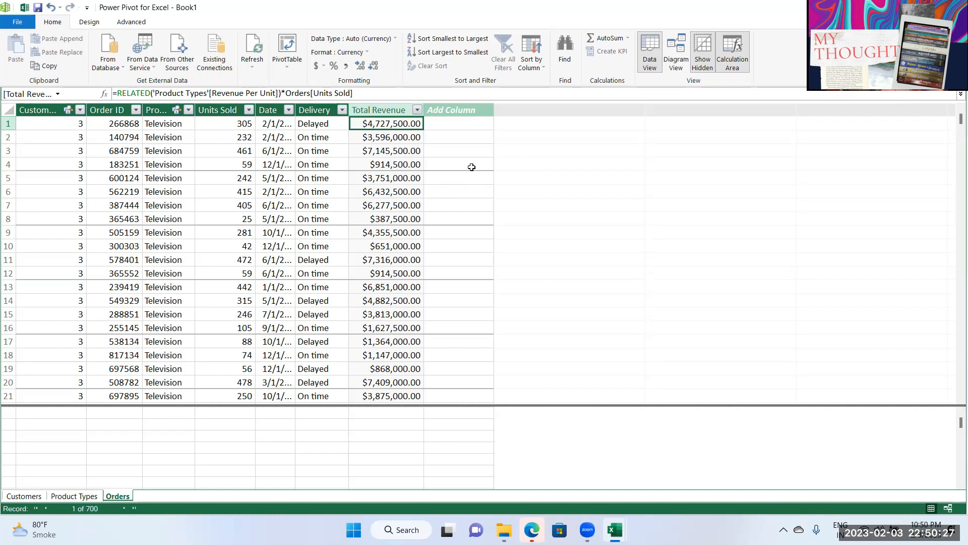
Step: Add a new column named 'Total Cost' after Total Revenue
{"action": "left_click", "coordinate": [462, 109]}
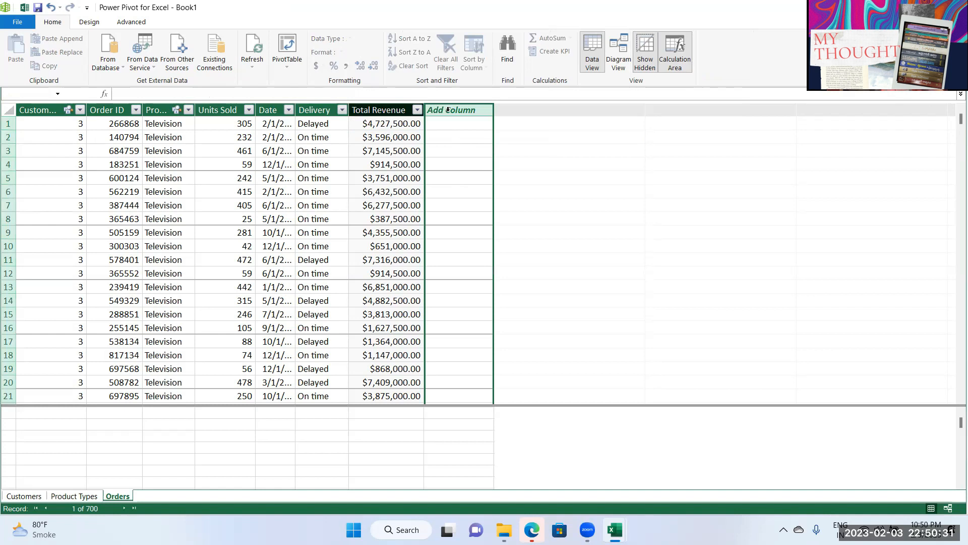
{"action": "double_click", "coordinate": [458, 110]}
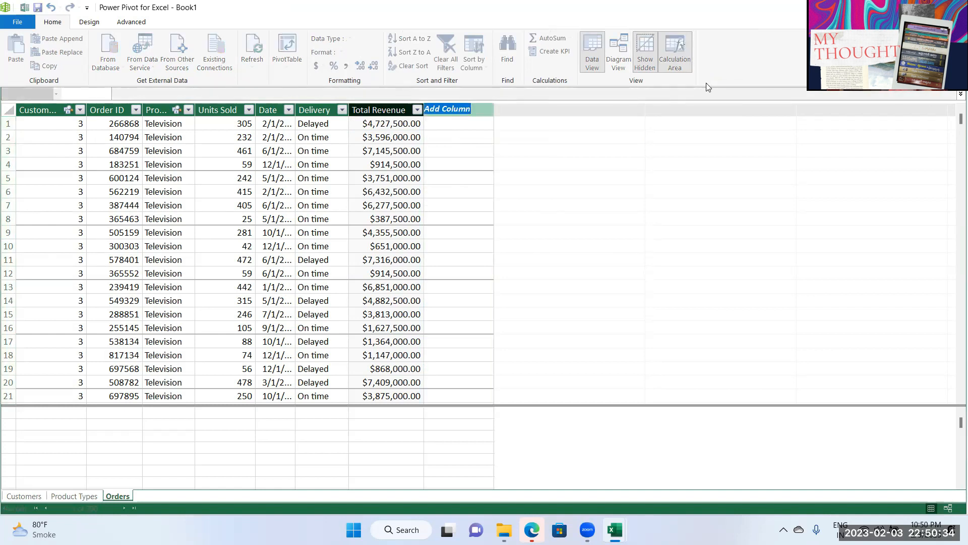
{"action": "type", "text": "Total Cost"}
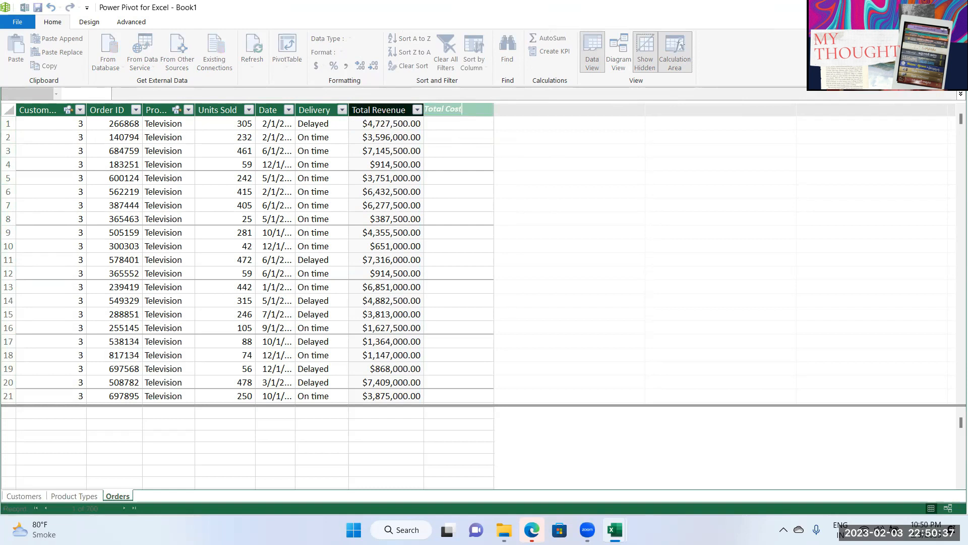
{"action": "key", "text": "Return"}
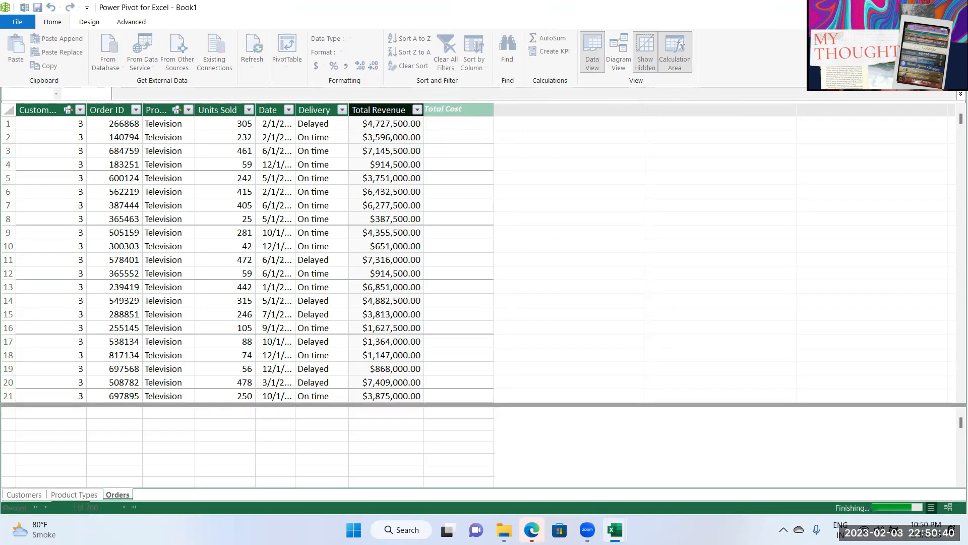
Step: Enter =RELATED('Product Types'[Cost Per Unit])*Orders[Units Sold] for Total Cost
{"action": "left_click", "coordinate": [440, 124]}
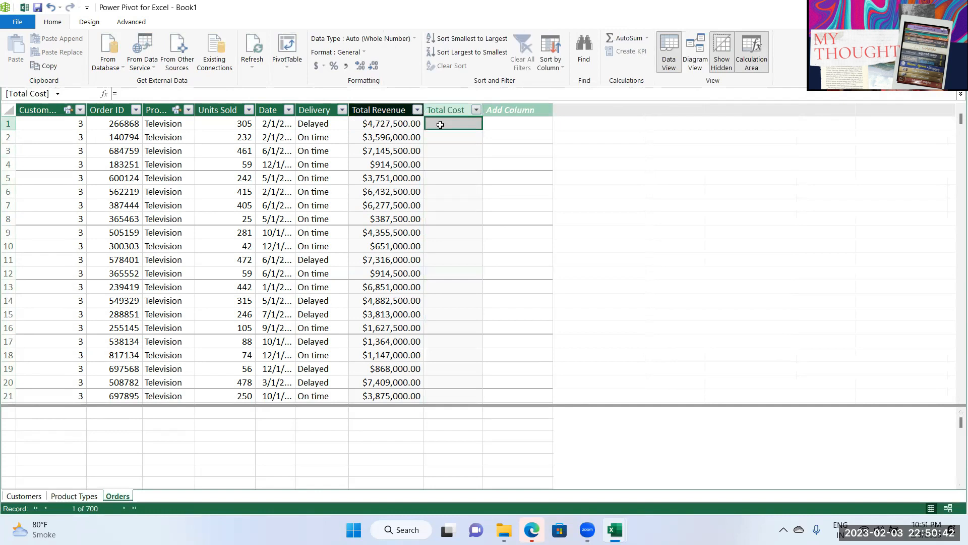
{"action": "type", "text": "=r"}
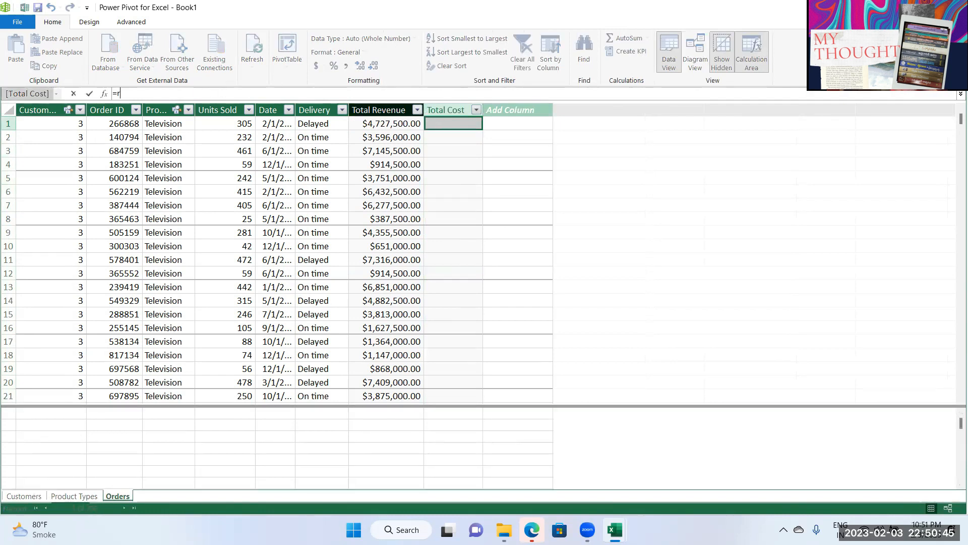
{"action": "type", "text": "elated"}
{"action": "key", "text": "Tab"}
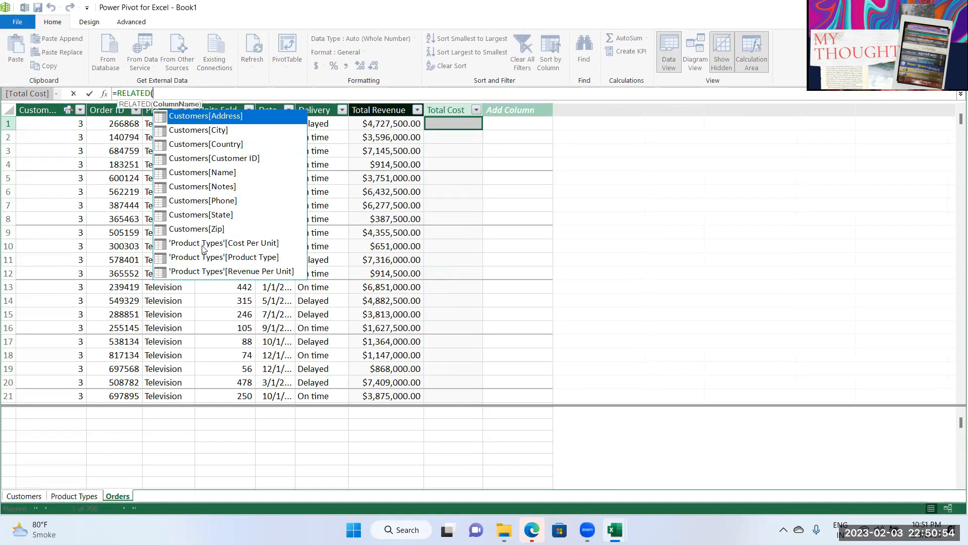
{"action": "left_click", "coordinate": [241, 247]}
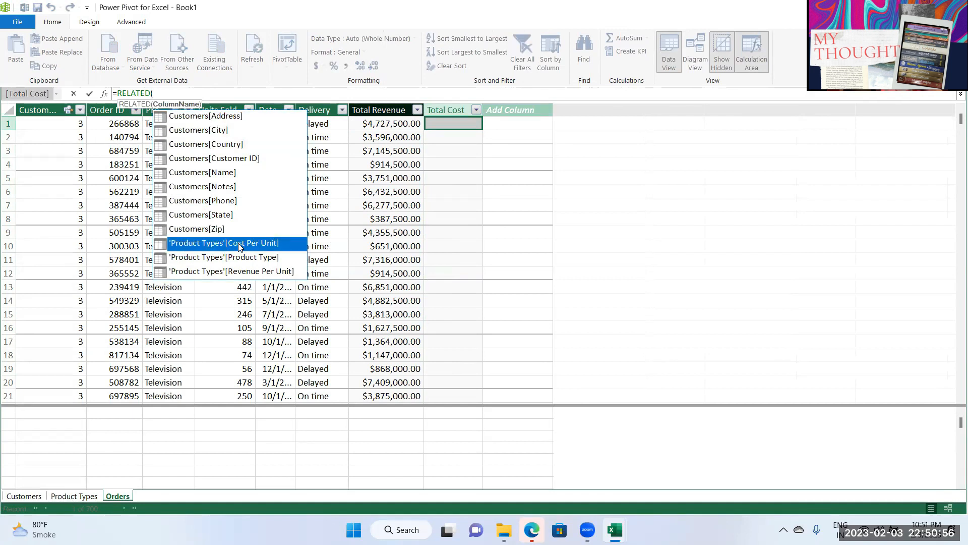
{"action": "double_click", "coordinate": [239, 246]}
{"action": "type", "text": ")*"}
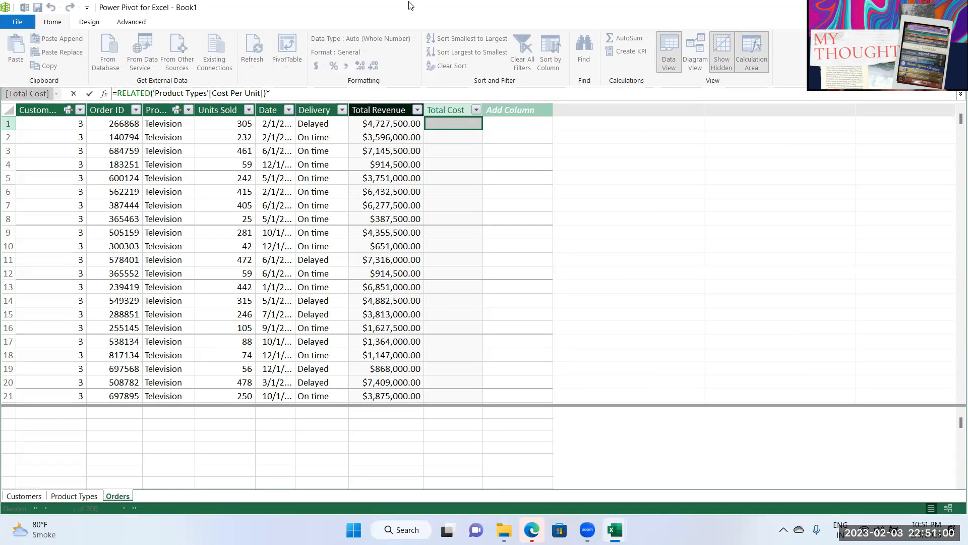
{"action": "type", "text": "unit"}
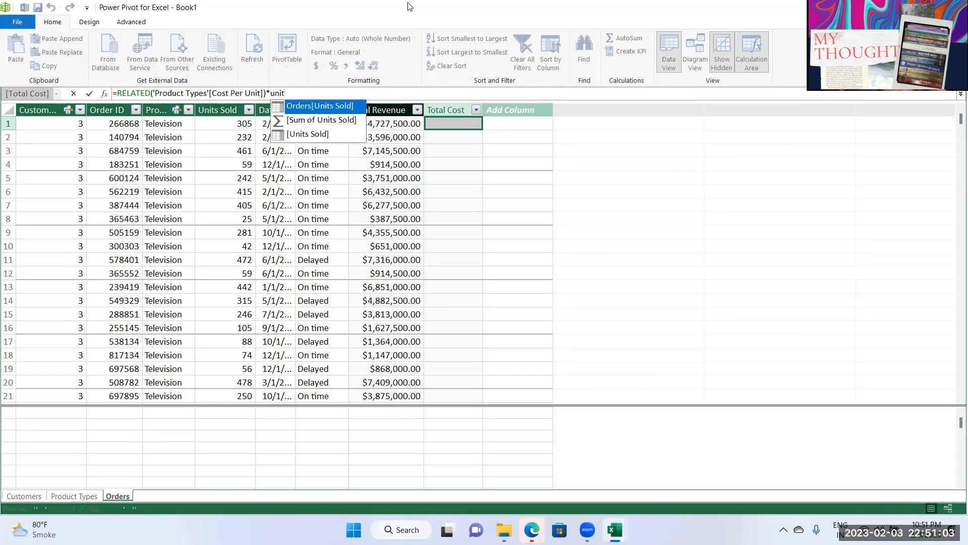
{"action": "double_click", "coordinate": [326, 106]}
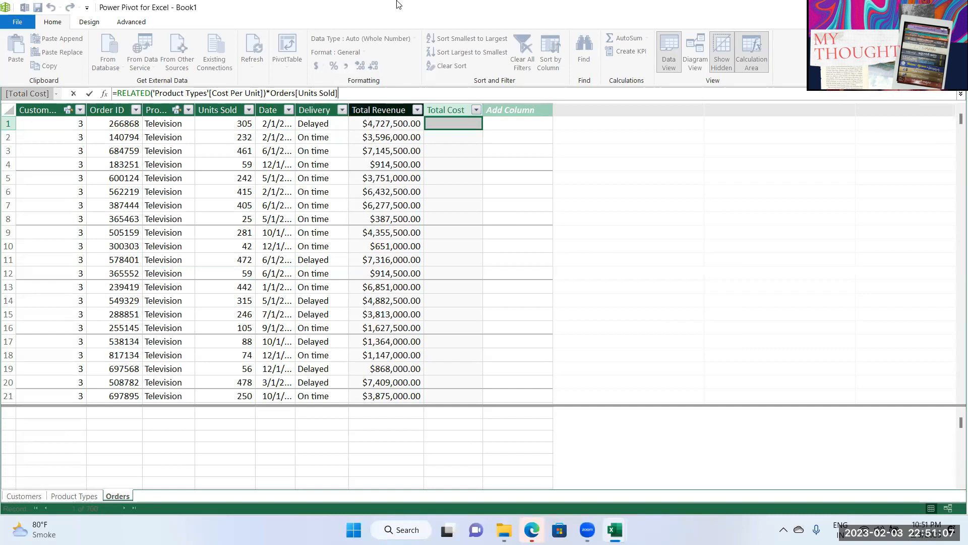
{"action": "key", "text": "Return"}
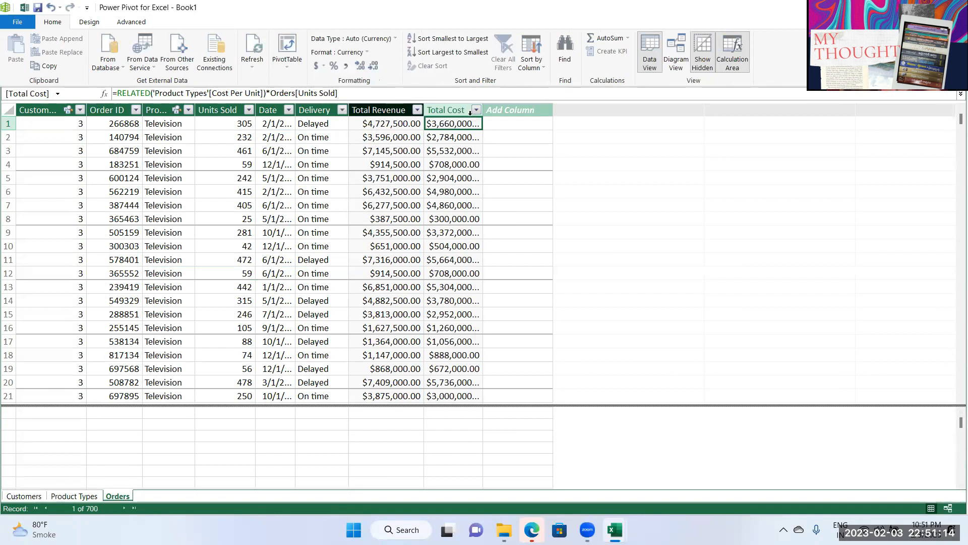
Step: Add a new column named 'Profit' after Total Cost
{"action": "left_click", "coordinate": [500, 123]}
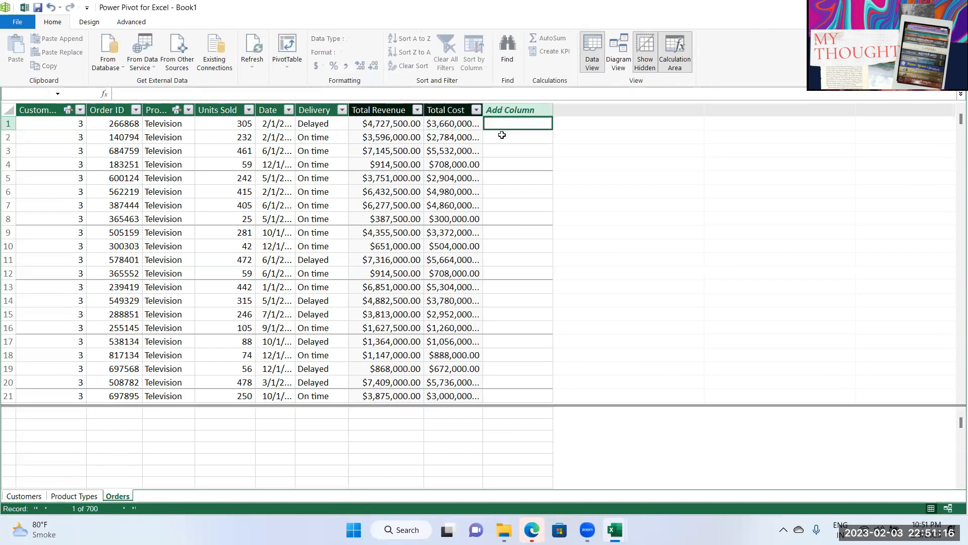
{"action": "double_click", "coordinate": [506, 110]}
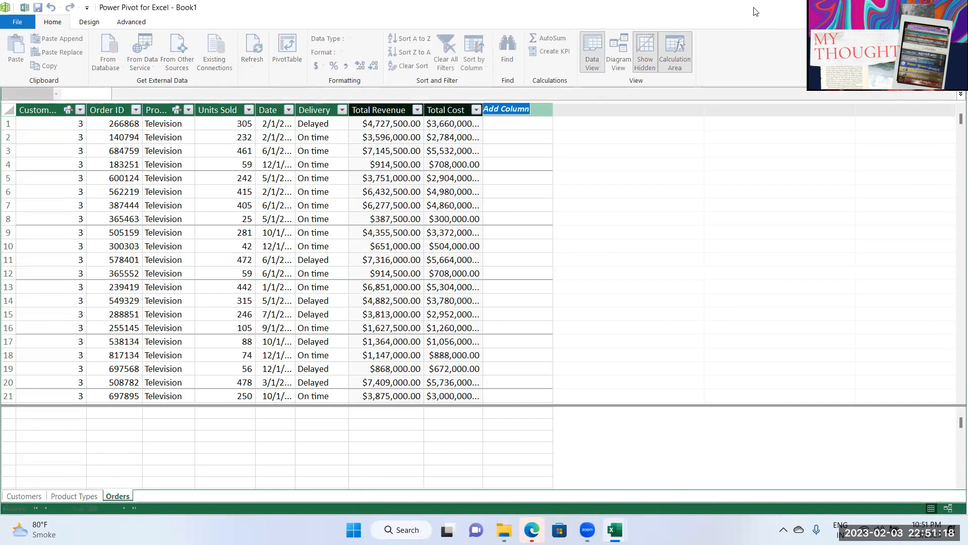
{"action": "type", "text": "Profit"}
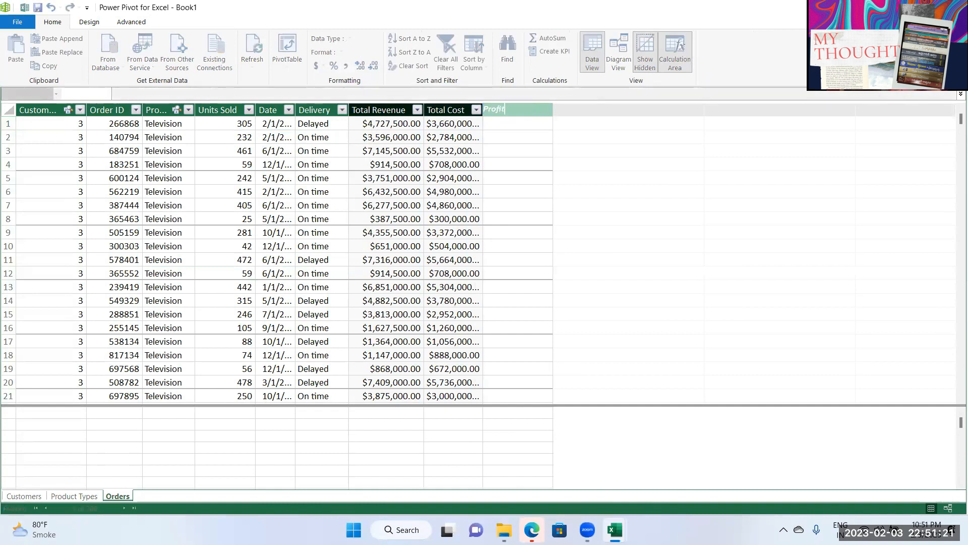
{"action": "key", "text": "Return"}
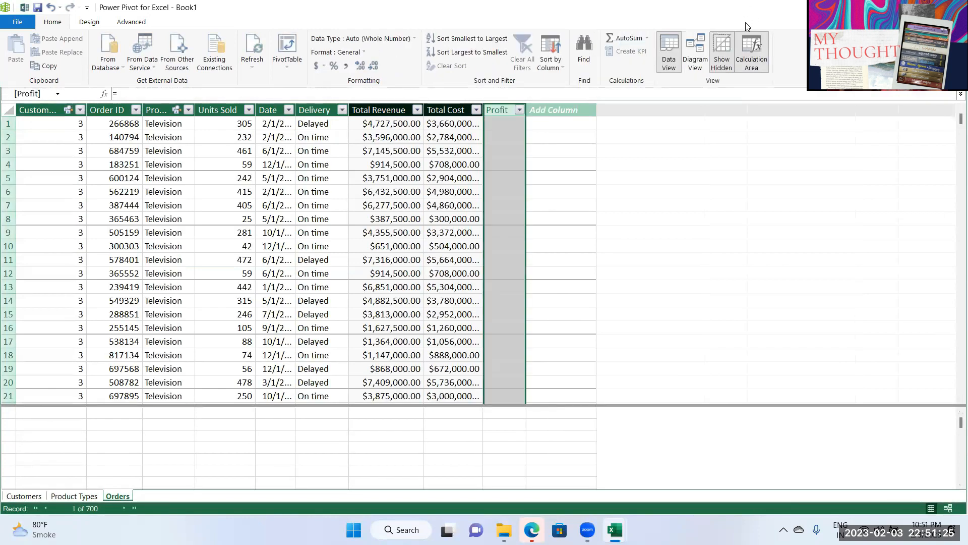
Step: Fill Profit with =[Total Revenue]-[Total Cost], widen the column, and return to Excel
{"action": "left_click", "coordinate": [507, 126]}
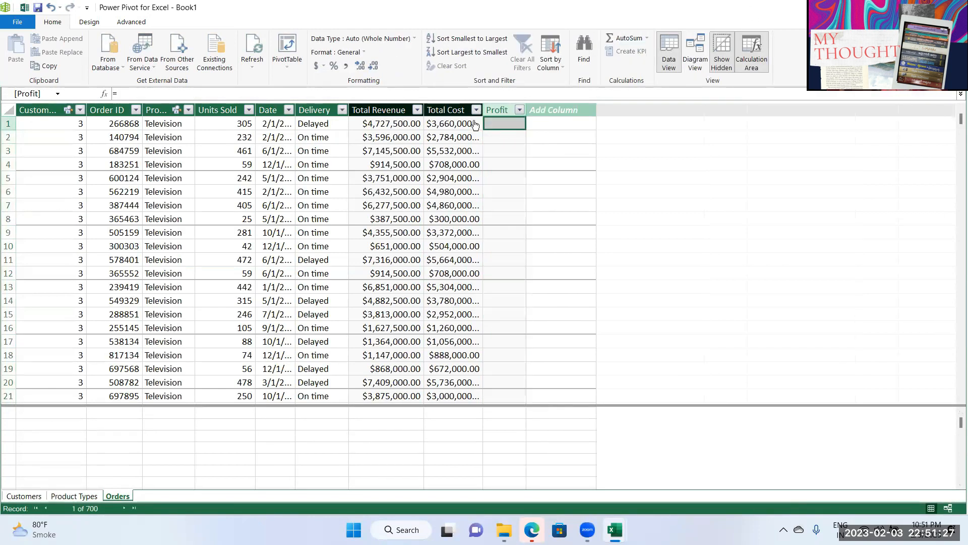
{"action": "left_click", "coordinate": [205, 92]}
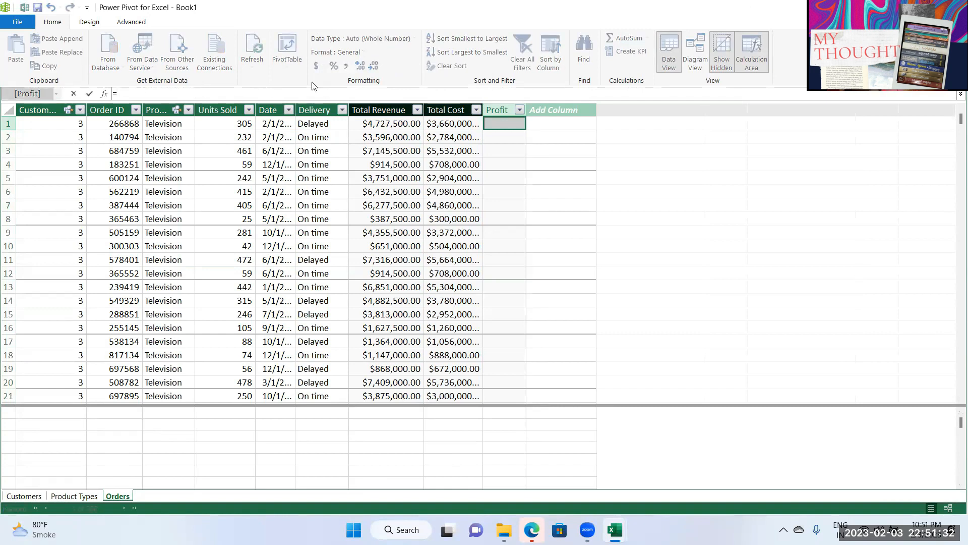
{"action": "type", "text": "=tot"}
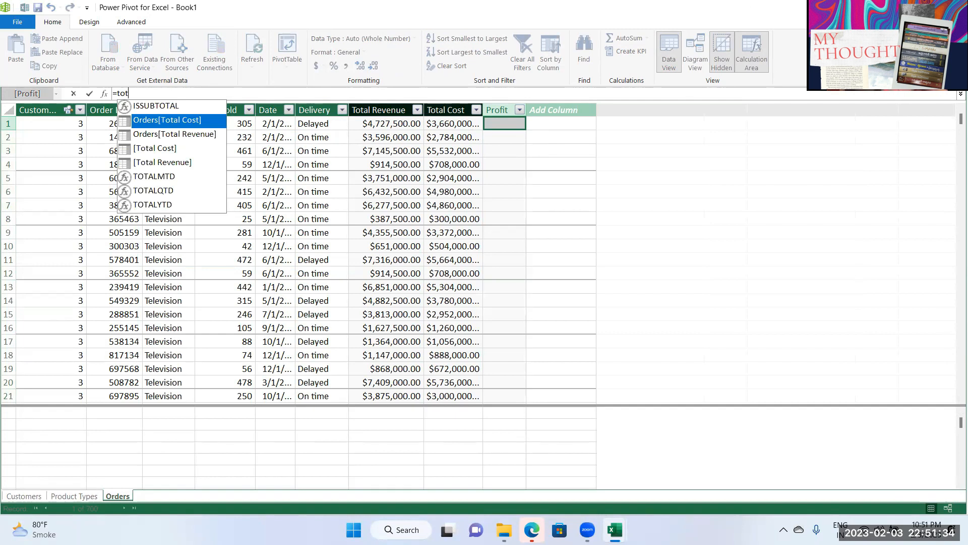
{"action": "double_click", "coordinate": [159, 163]}
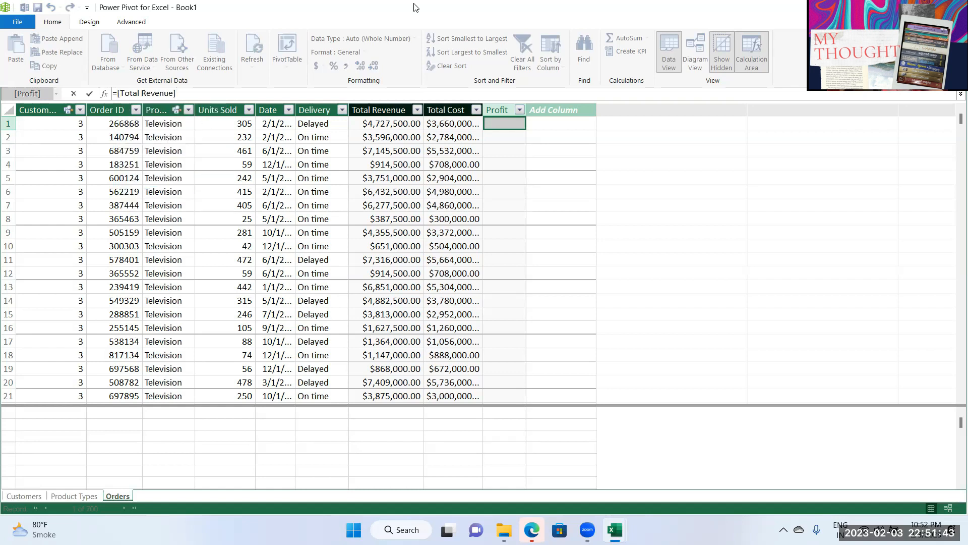
{"action": "type", "text": "-tot"}
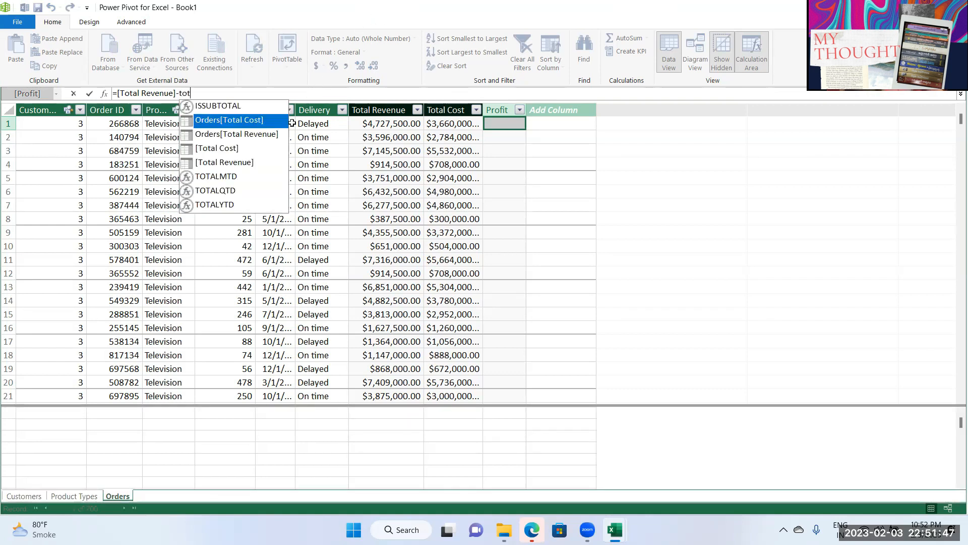
{"action": "double_click", "coordinate": [212, 151]}
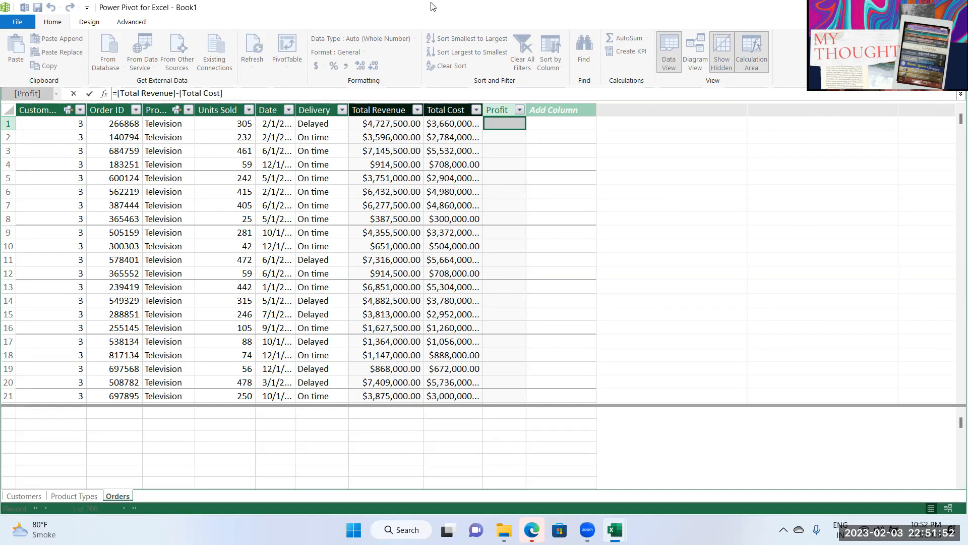
{"action": "key", "text": "Return"}
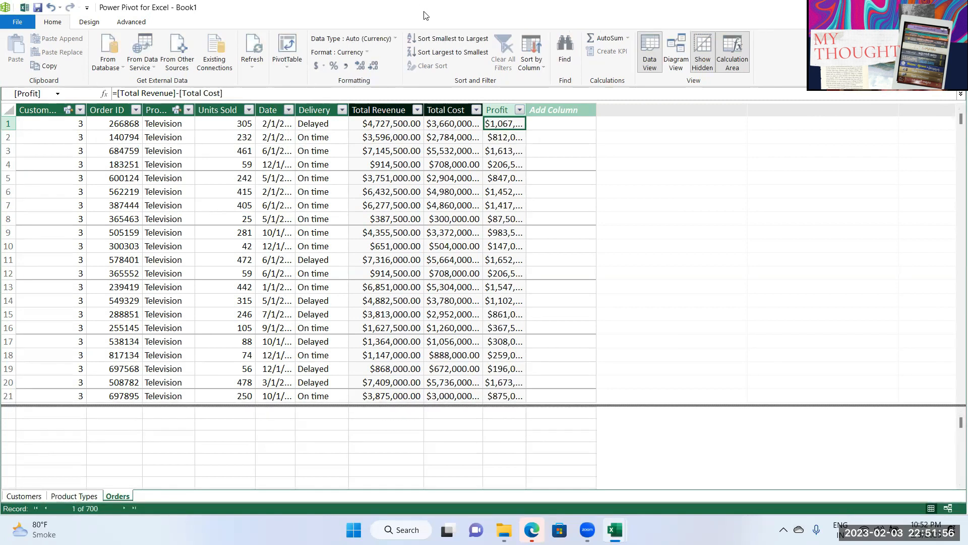
{"action": "left_click_drag", "start_coordinate": [526, 110], "coordinate": [558, 110]}
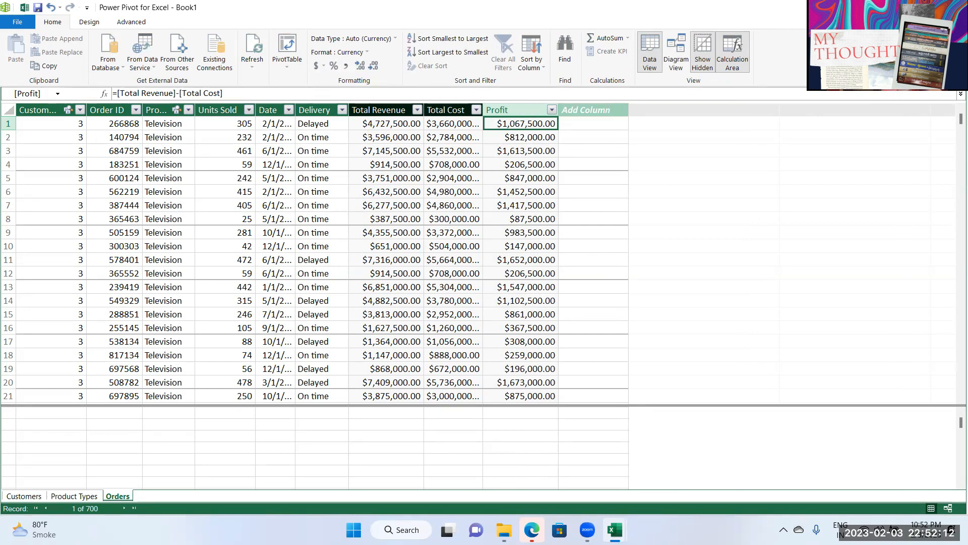
{"action": "left_click", "coordinate": [954, 8]}
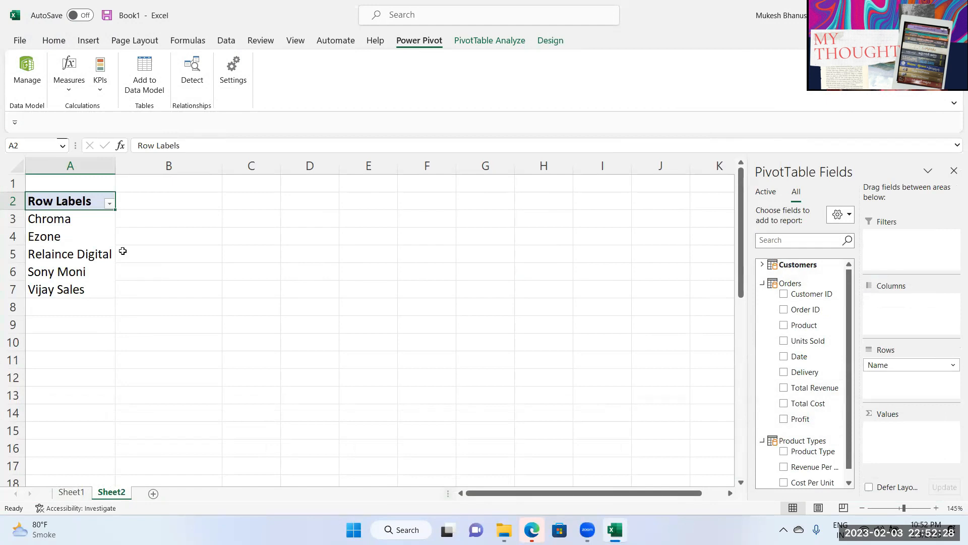
Step: Add Sum of Profit to Values and format B3:B7 as Currency with the ₹ Hindi symbol
{"action": "left_click_drag", "start_coordinate": [801, 419], "coordinate": [896, 437]}
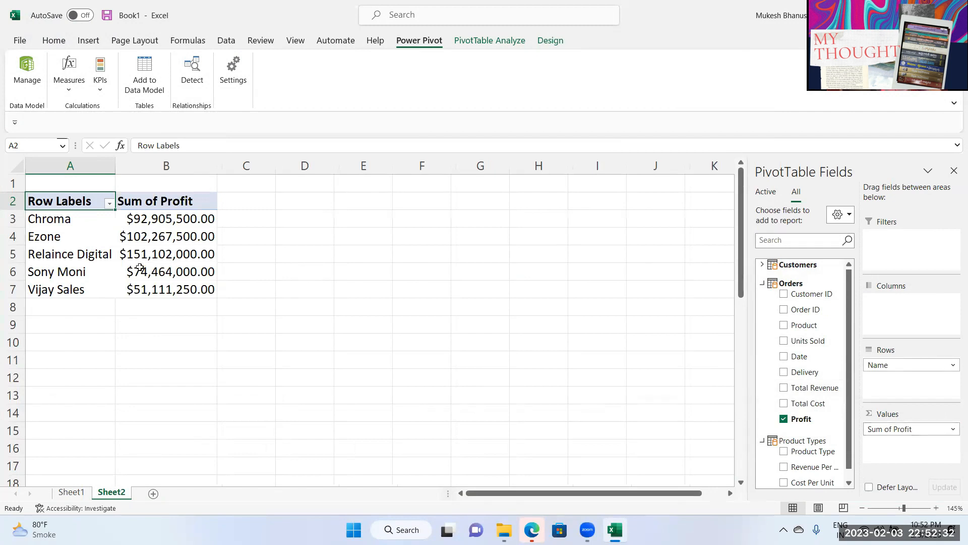
{"action": "left_click_drag", "start_coordinate": [151, 219], "coordinate": [154, 286]}
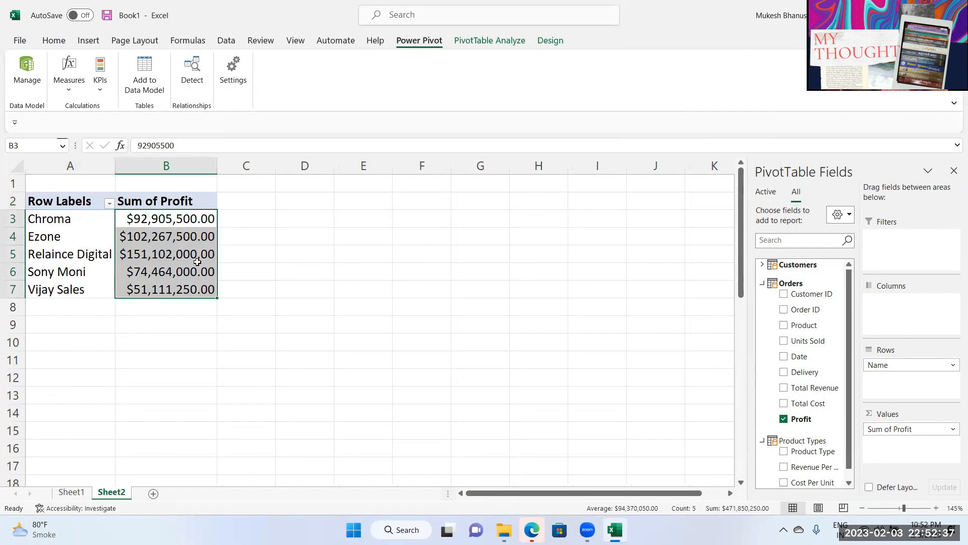
{"action": "key", "text": "ctrl+1"}
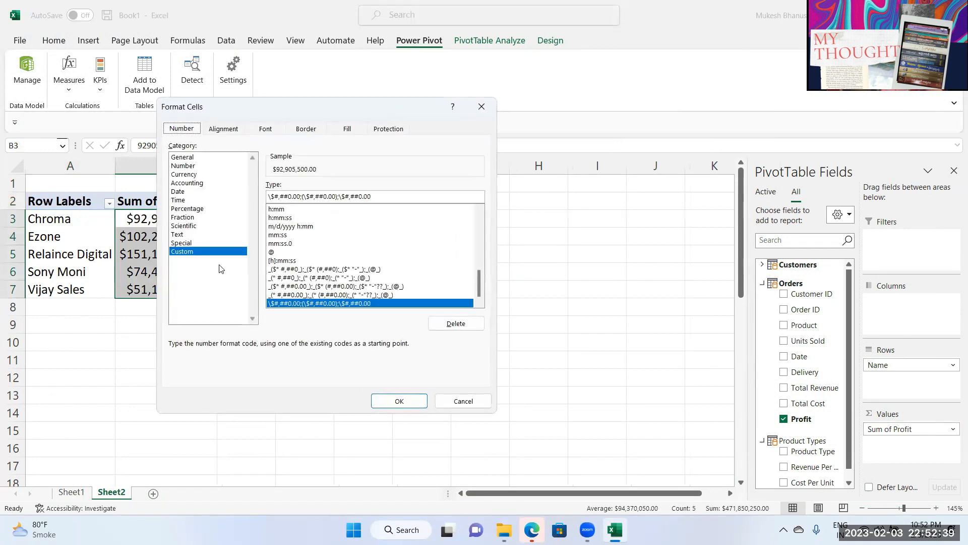
{"action": "left_click", "coordinate": [190, 175]}
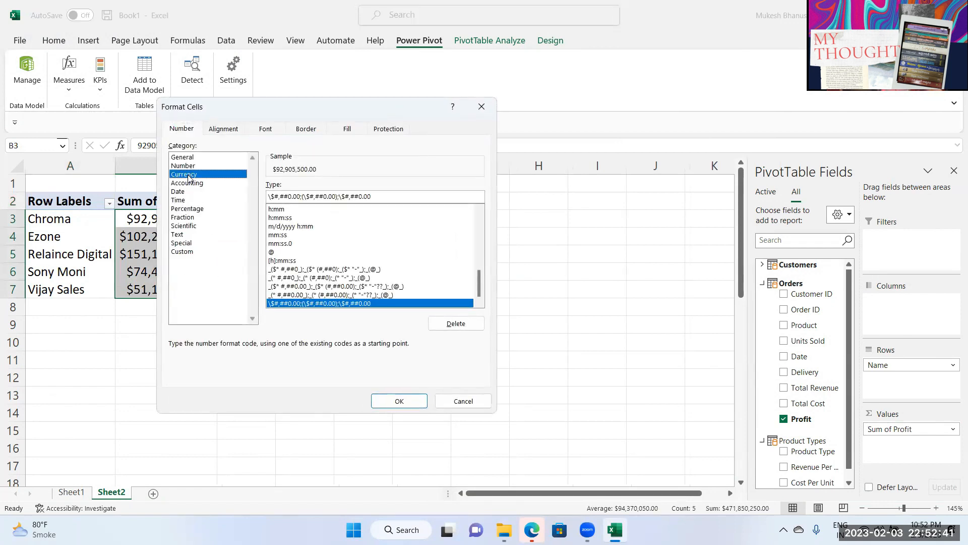
{"action": "left_click", "coordinate": [353, 202]}
{"action": "scroll", "coordinate": [380, 303], "scroll_direction": "down", "scroll_amount": 10}
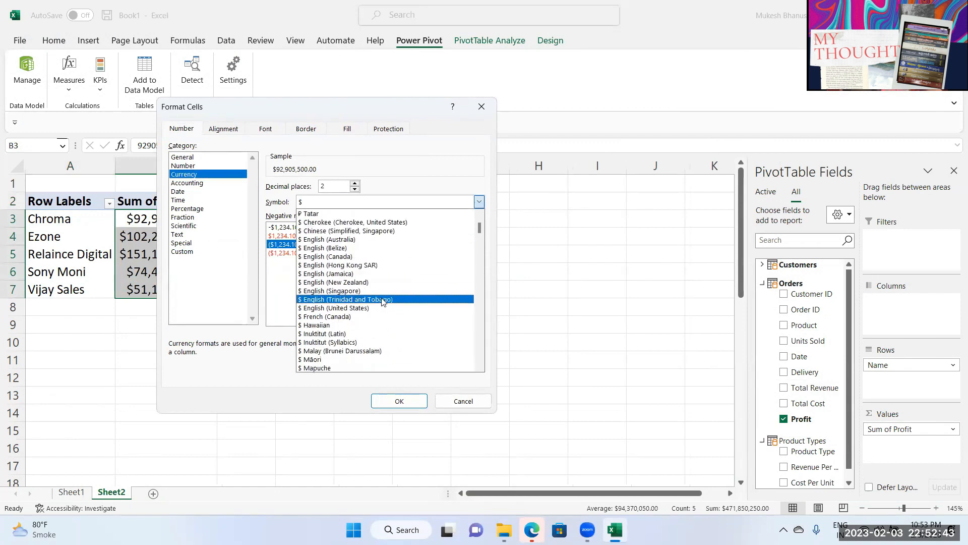
{"action": "scroll", "coordinate": [380, 302], "scroll_direction": "down", "scroll_amount": 20}
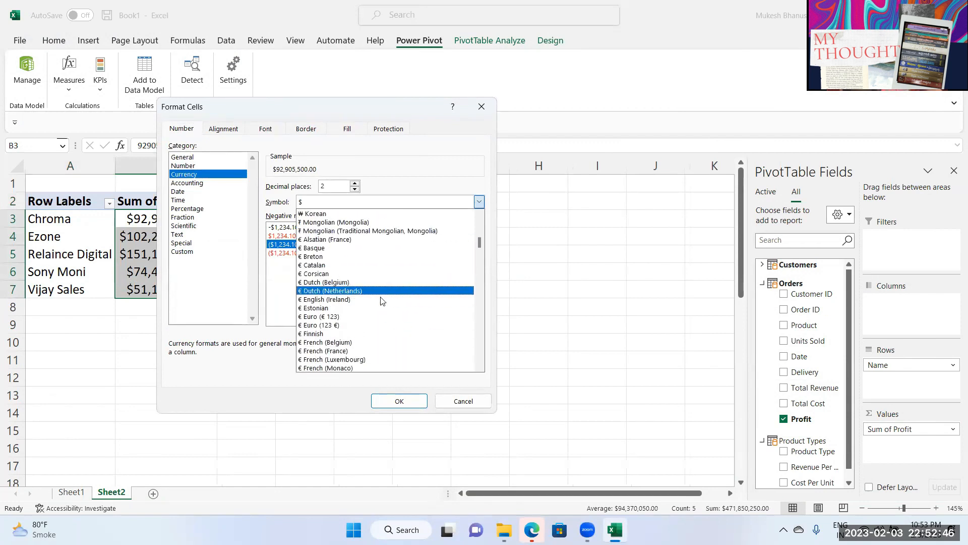
{"action": "scroll", "coordinate": [378, 299], "scroll_direction": "down", "scroll_amount": 10}
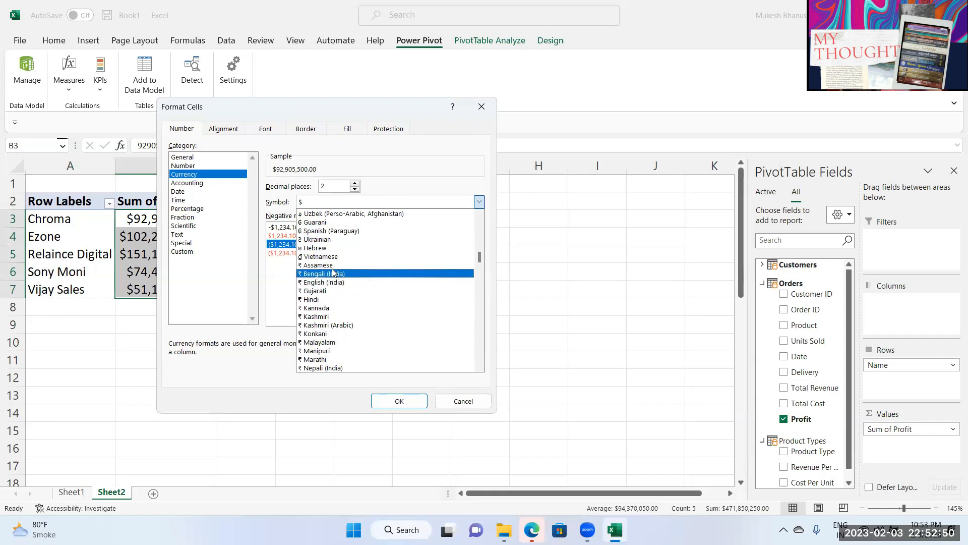
{"action": "left_click", "coordinate": [335, 301]}
{"action": "key", "text": "Return"}
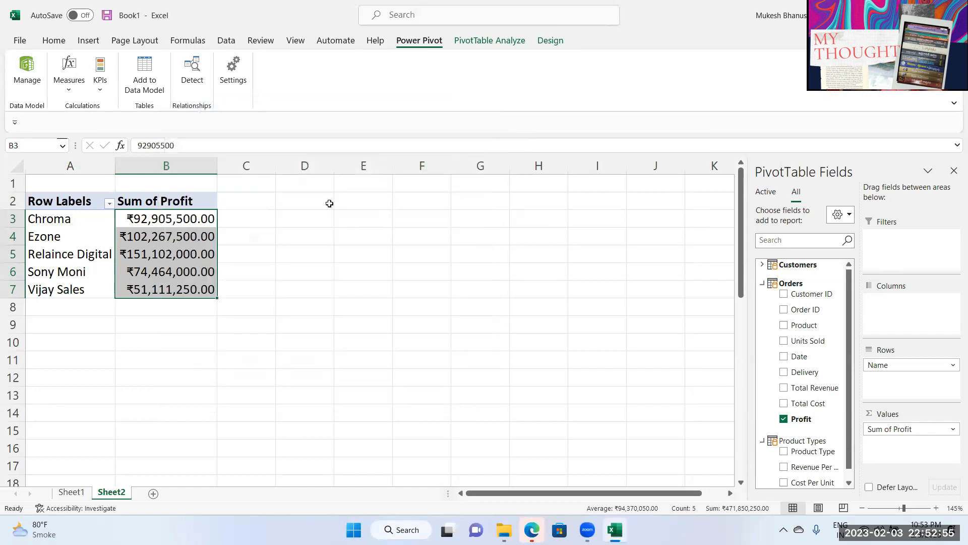
Step: Sort stores by Sum of Profit, largest to smallest, putting Relaince Digital at the top
{"action": "right_click", "coordinate": [188, 219]}
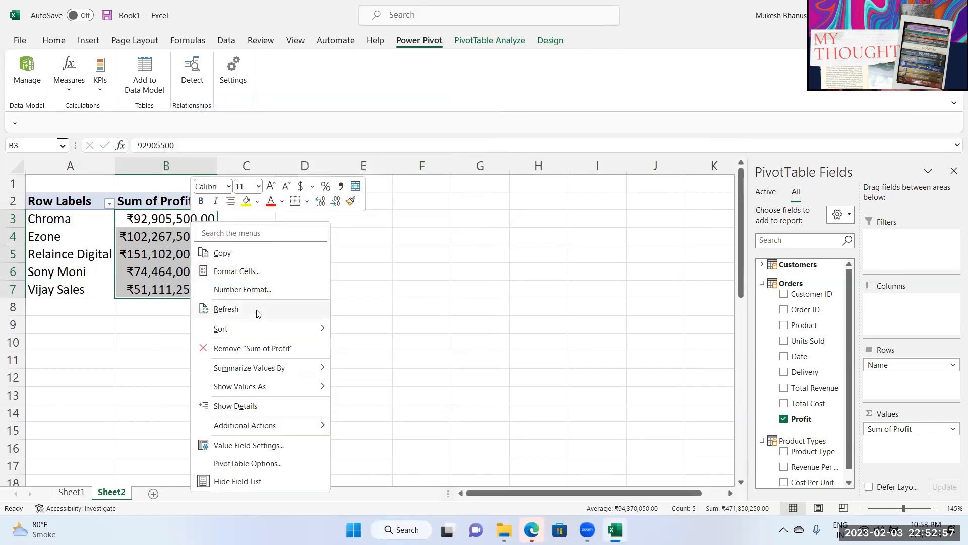
{"action": "mouse_move", "coordinate": [251, 331]}
{"action": "left_click", "coordinate": [110, 274]}
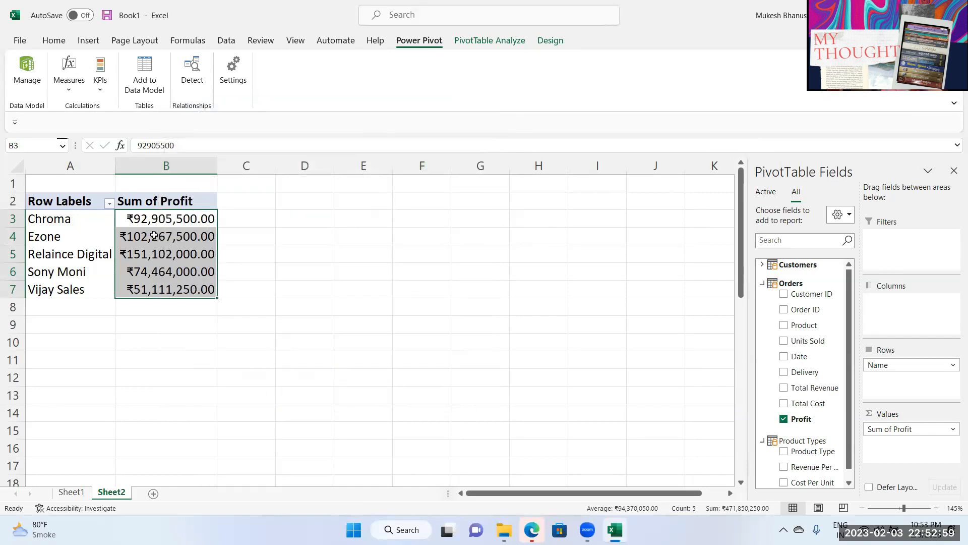
{"action": "left_click", "coordinate": [156, 251]}
{"action": "right_click", "coordinate": [159, 223]}
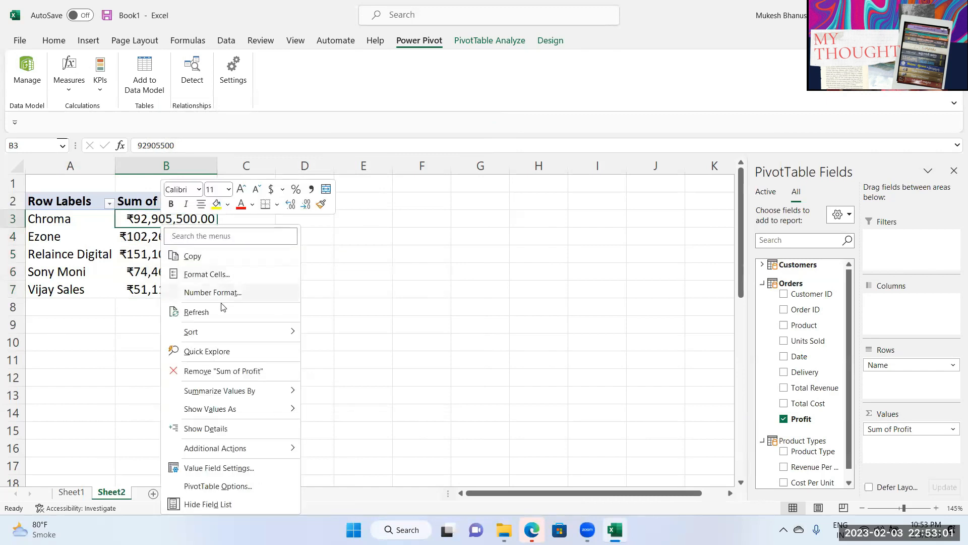
{"action": "mouse_move", "coordinate": [237, 332]}
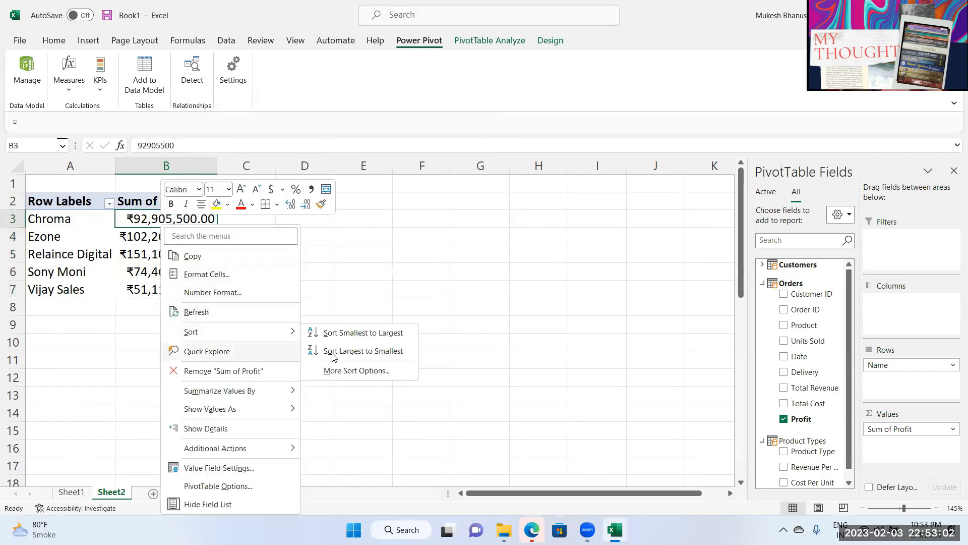
{"action": "left_click", "coordinate": [363, 350]}
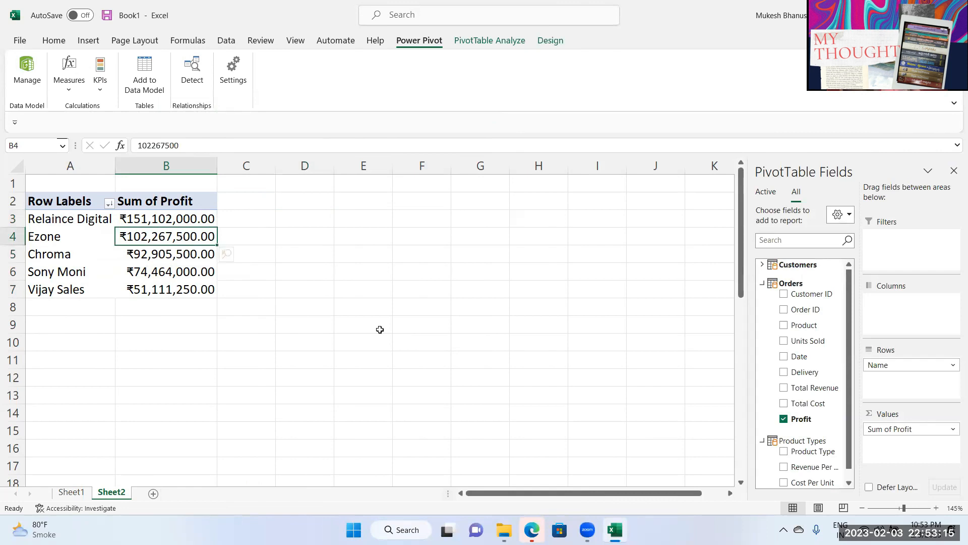
{"action": "left_click_drag", "start_coordinate": [49, 218], "coordinate": [64, 284]}
{"action": "left_click", "coordinate": [176, 271]}
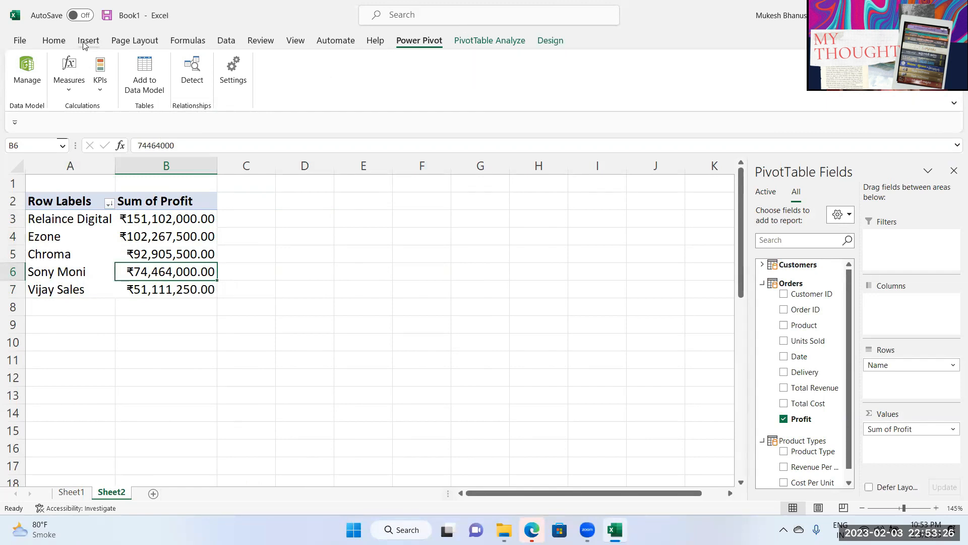
Step: Insert a clustered column PivotChart from the profit PivotTable
{"action": "left_click", "coordinate": [491, 41]}
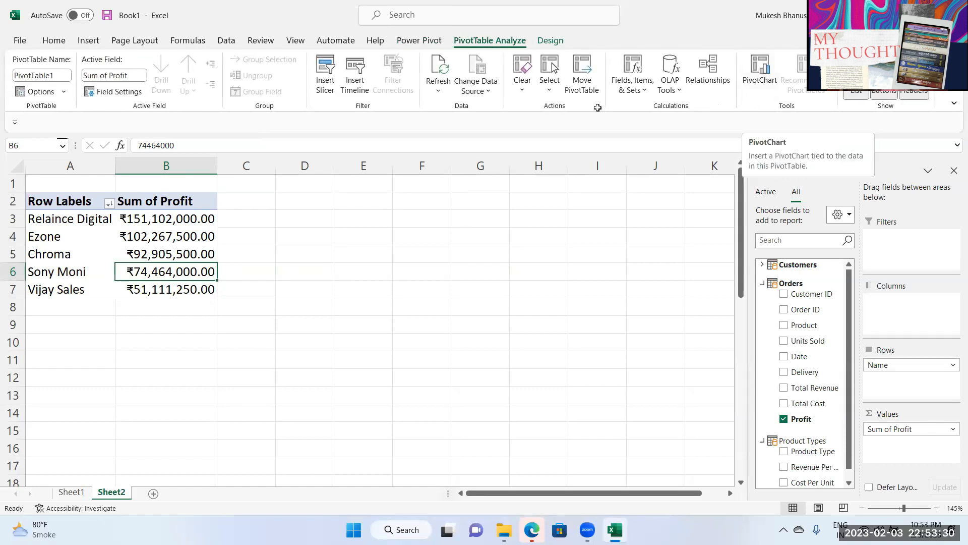
{"action": "left_click", "coordinate": [759, 74]}
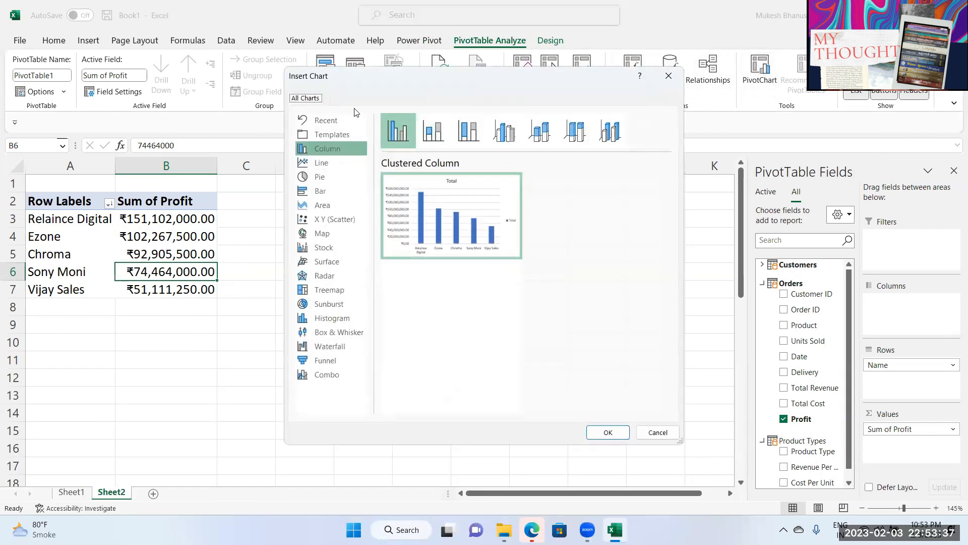
{"action": "left_click_drag", "start_coordinate": [381, 82], "coordinate": [186, 32]}
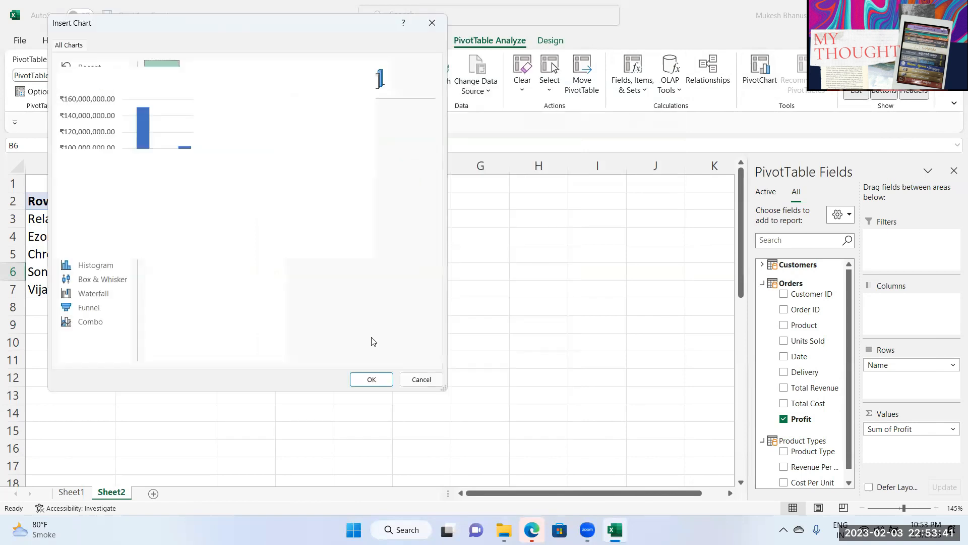
{"action": "left_click", "coordinate": [371, 379]}
{"action": "left_click", "coordinate": [217, 303]}
Step: Delete the chart's vertical value axis and its legend
{"action": "key", "text": "Delete"}
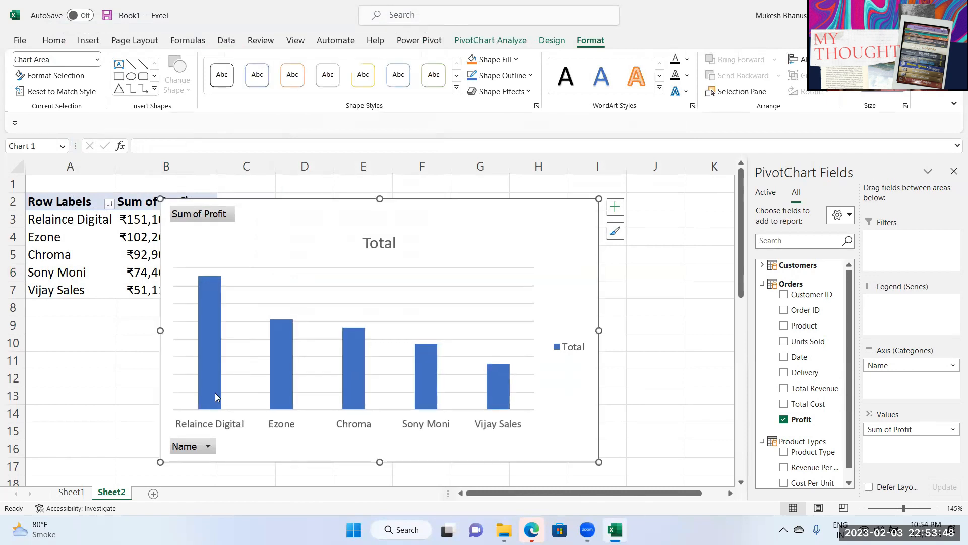
{"action": "left_click", "coordinate": [189, 447]}
{"action": "left_click", "coordinate": [233, 446]}
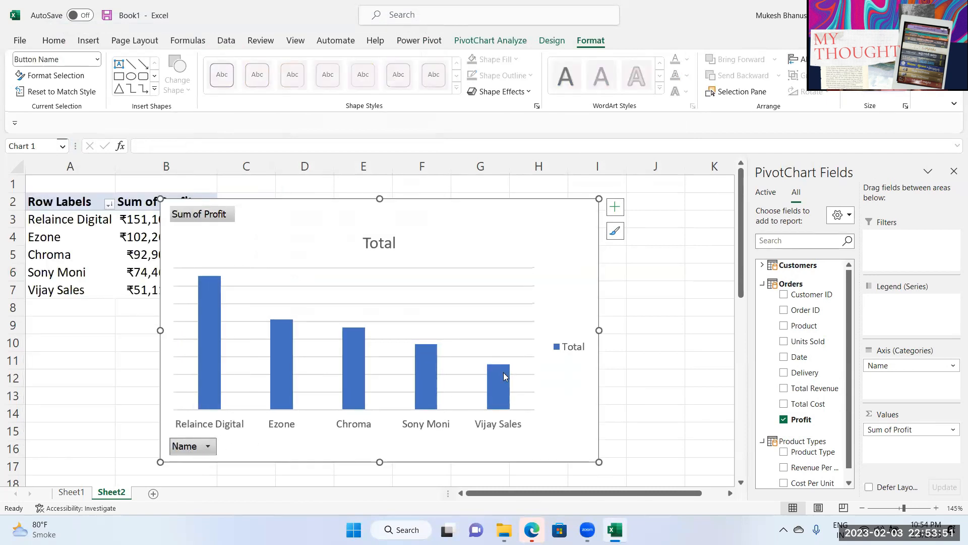
{"action": "left_click", "coordinate": [567, 348]}
{"action": "key", "text": "Delete"}
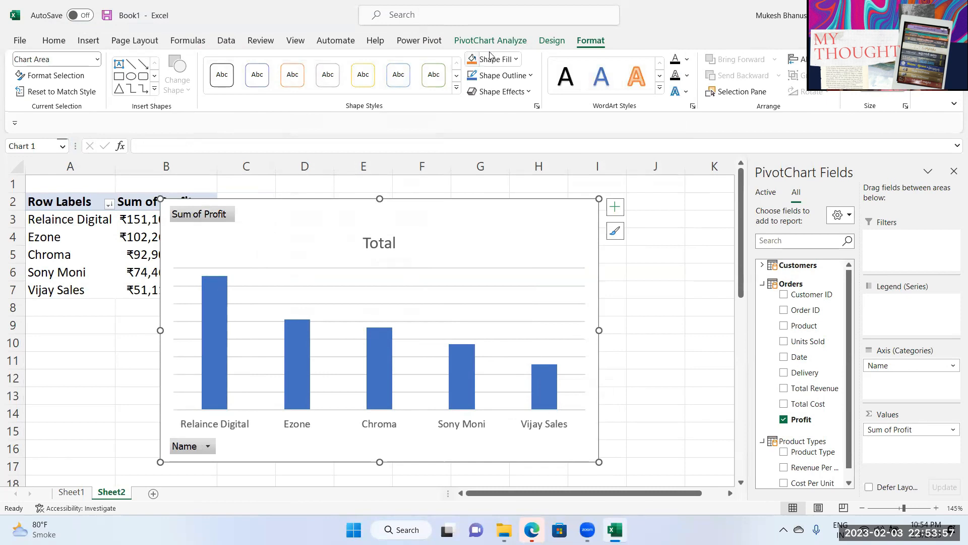
Step: Hide all field buttons on the PivotChart
{"action": "left_click", "coordinate": [501, 40]}
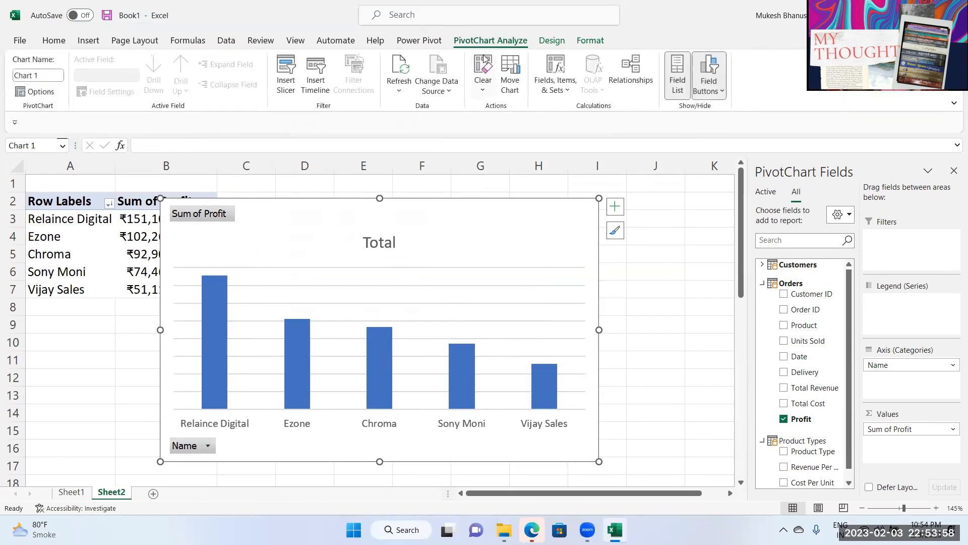
{"action": "left_click", "coordinate": [713, 93]}
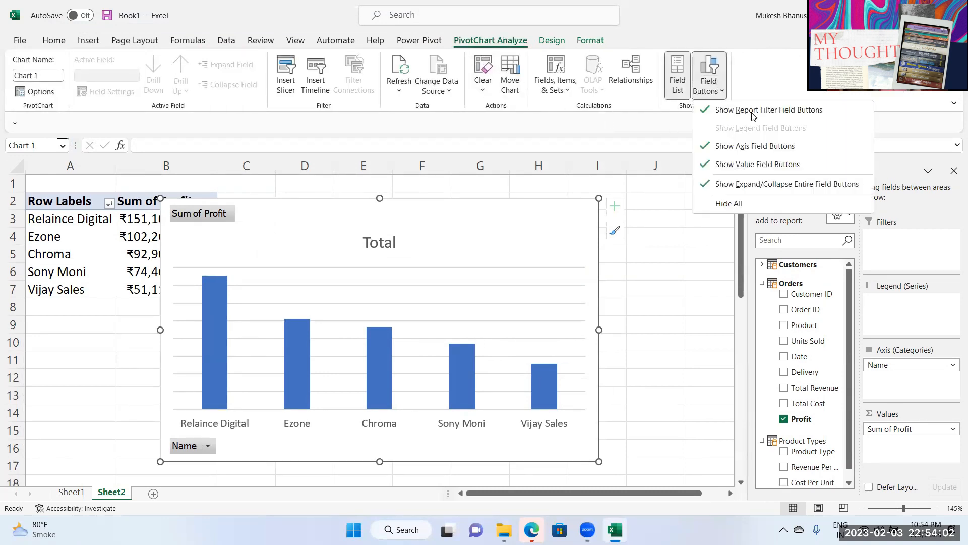
{"action": "left_click", "coordinate": [785, 110]}
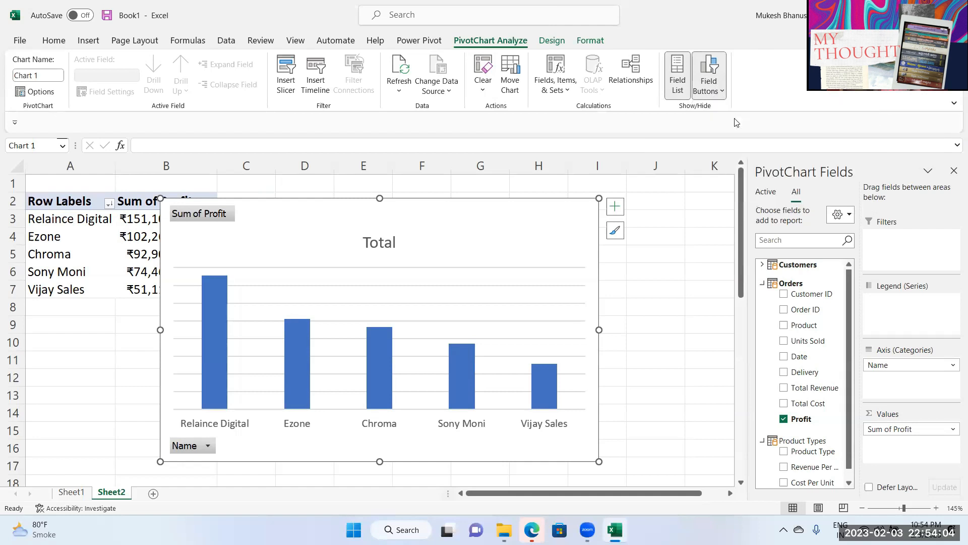
{"action": "left_click", "coordinate": [725, 72]}
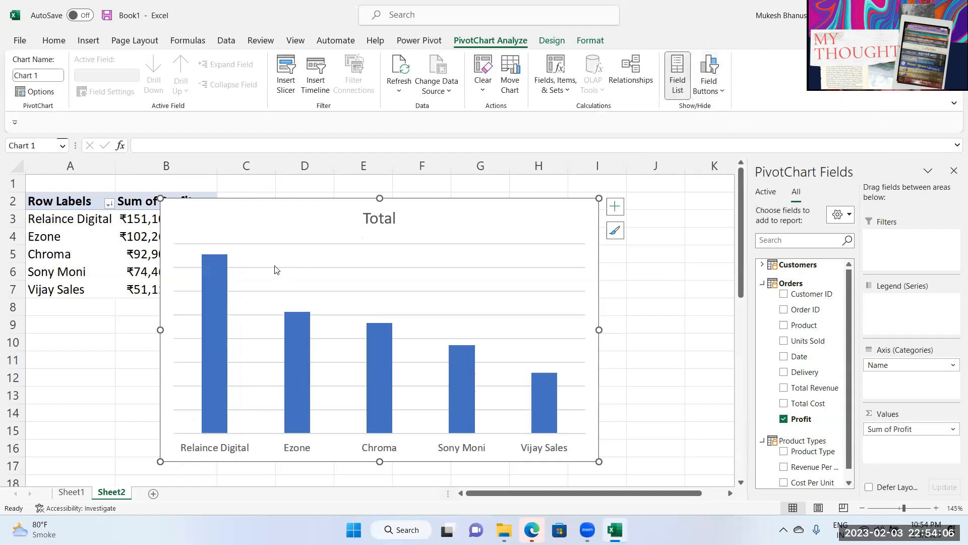
Step: Title the chart 'Total Profit By Customers' and place it beside the table
{"action": "double_click", "coordinate": [388, 222]}
{"action": "type", "text": "Profit"}
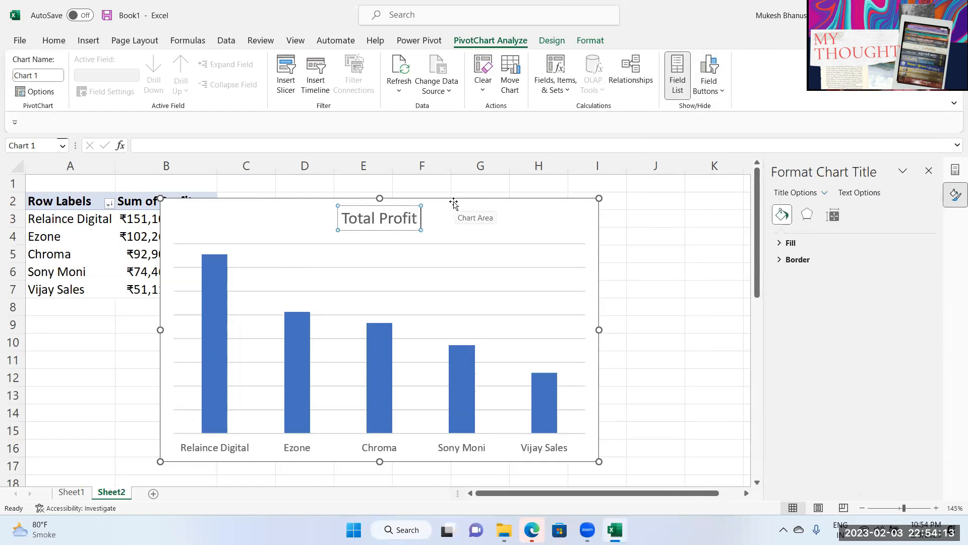
{"action": "type", "text": " By Cus"}
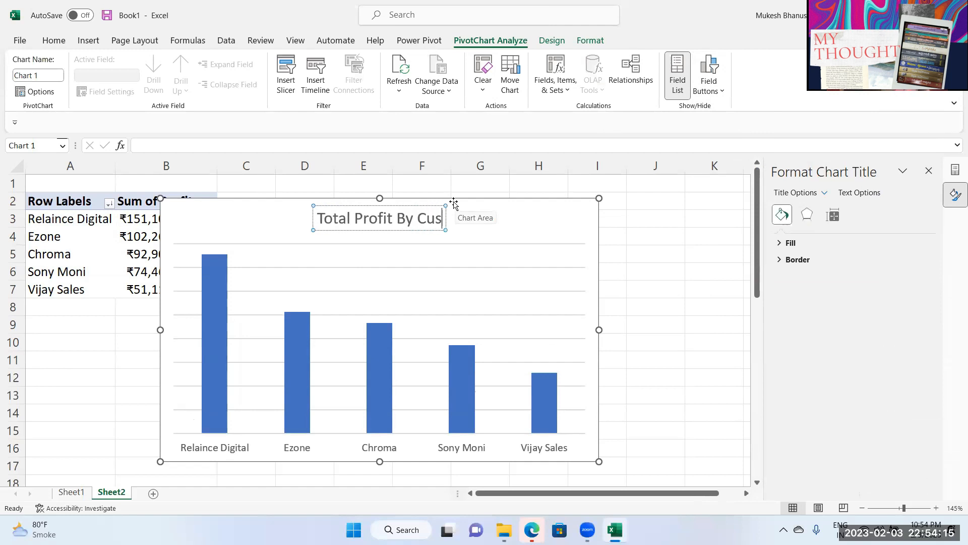
{"action": "type", "text": "tomers"}
{"action": "left_click", "coordinate": [656, 218]}
{"action": "left_click_drag", "start_coordinate": [522, 235], "coordinate": [555, 225]}
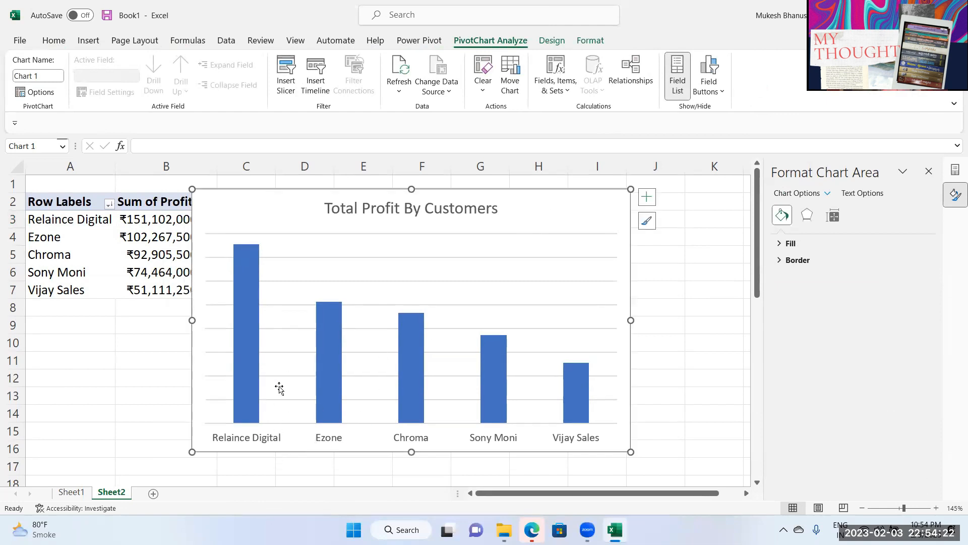
Step: Add a new worksheet named Dashboard
{"action": "left_click", "coordinate": [153, 493]}
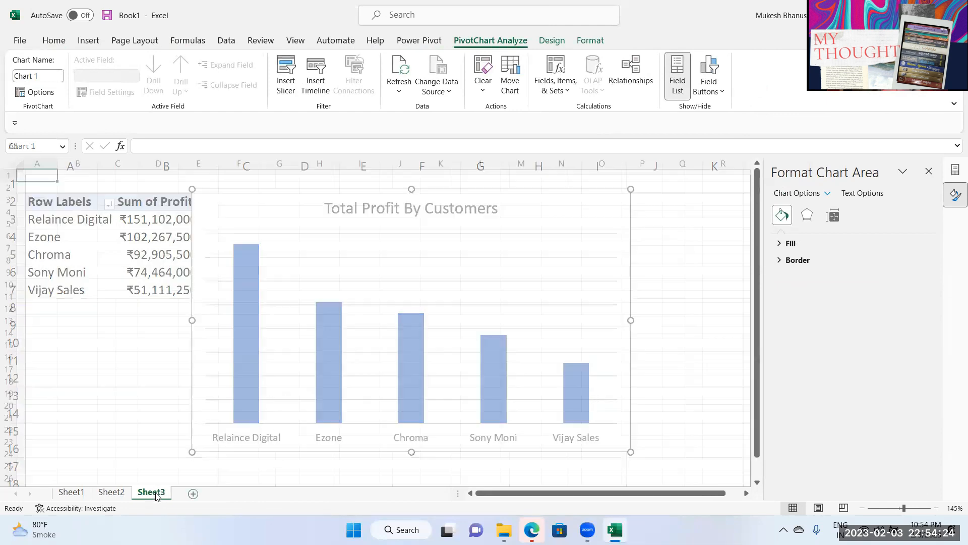
{"action": "type", "text": "D"}
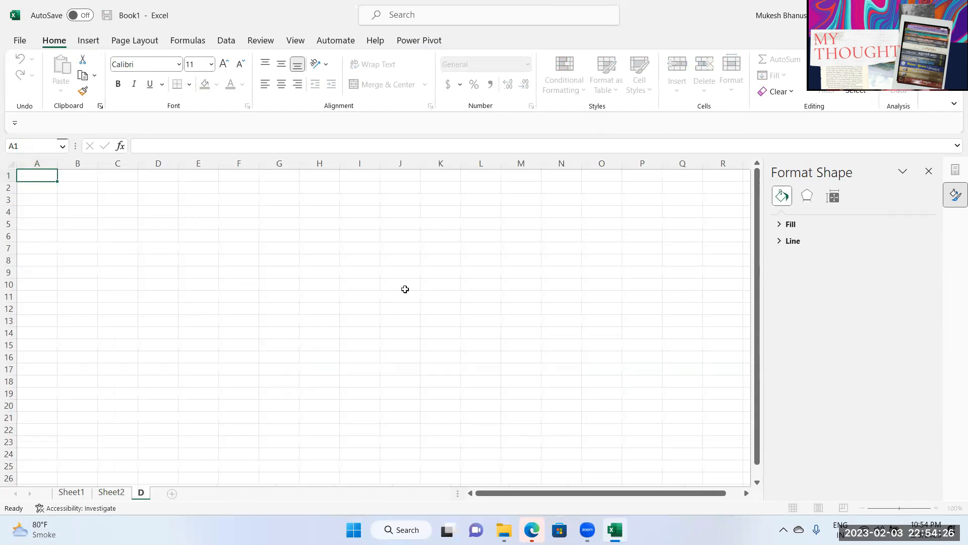
{"action": "type", "text": "ashboard"}
{"action": "key", "text": "Return"}
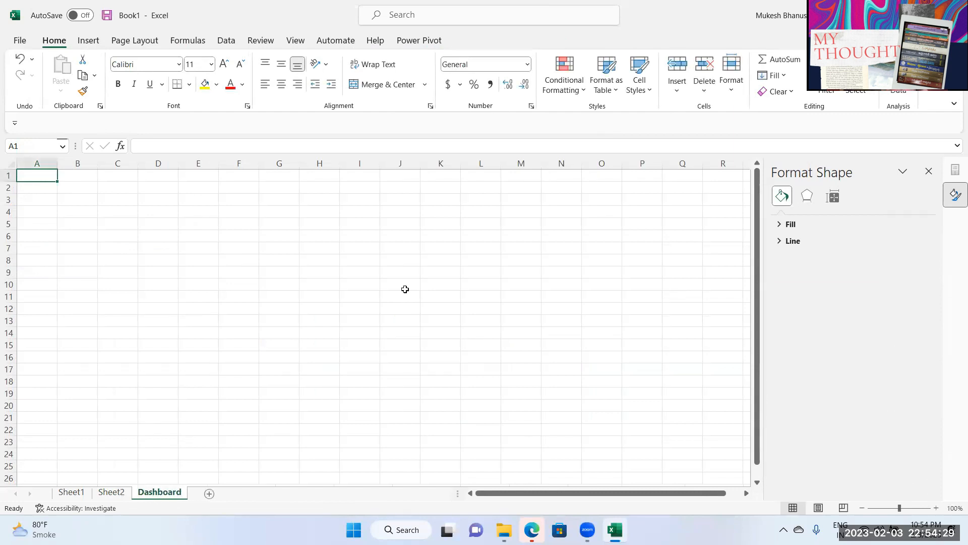
Step: Cut the chart from Sheet2 and paste it near E4 on the Dashboard sheet
{"action": "left_click", "coordinate": [111, 492]}
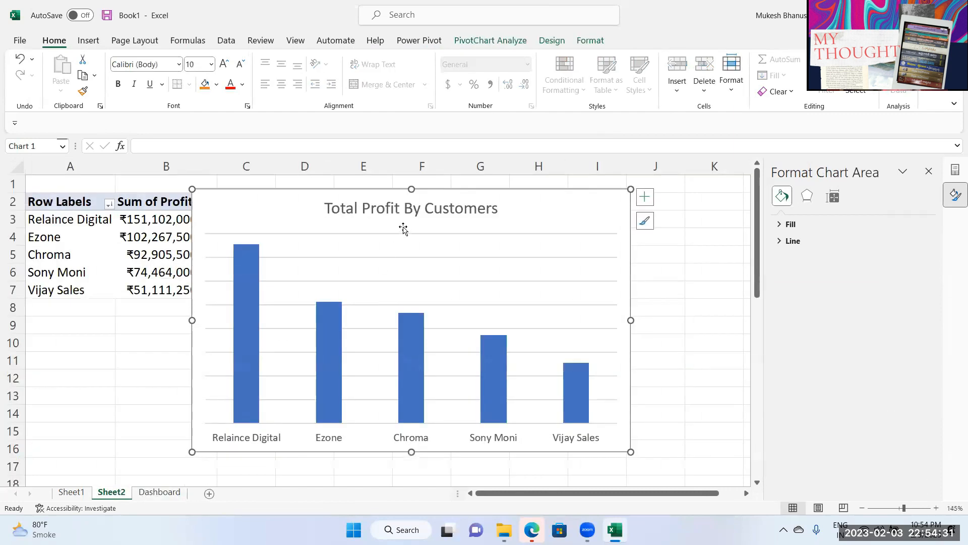
{"action": "key", "text": "ctrl+x"}
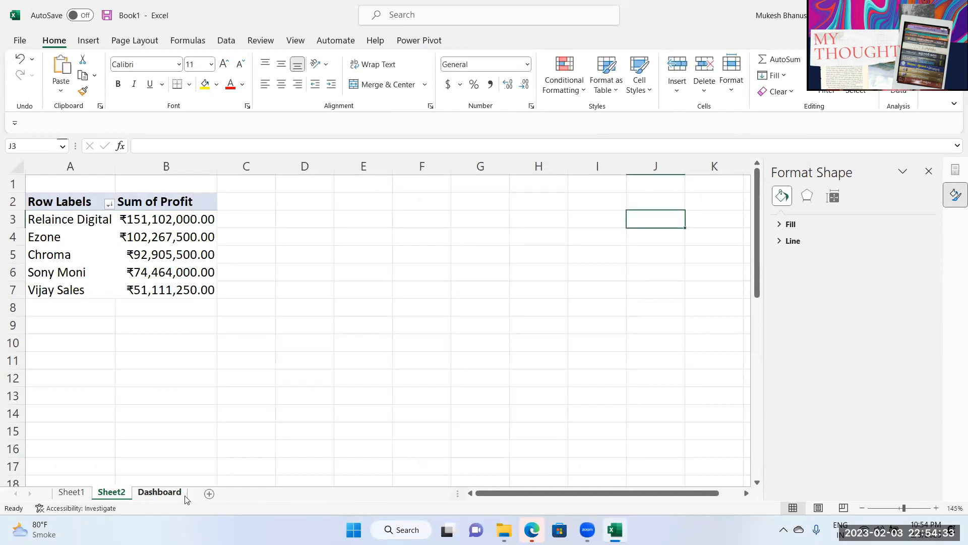
{"action": "left_click", "coordinate": [160, 492]}
{"action": "left_click", "coordinate": [110, 201]}
{"action": "left_click", "coordinate": [193, 214]}
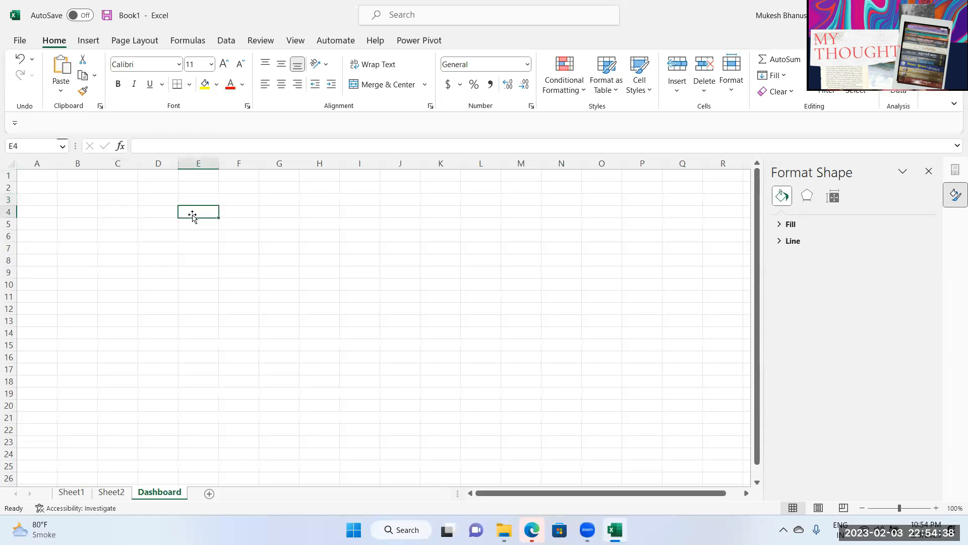
{"action": "key", "text": "ctrl+v"}
{"action": "left_click_drag", "start_coordinate": [248, 220], "coordinate": [225, 208]}
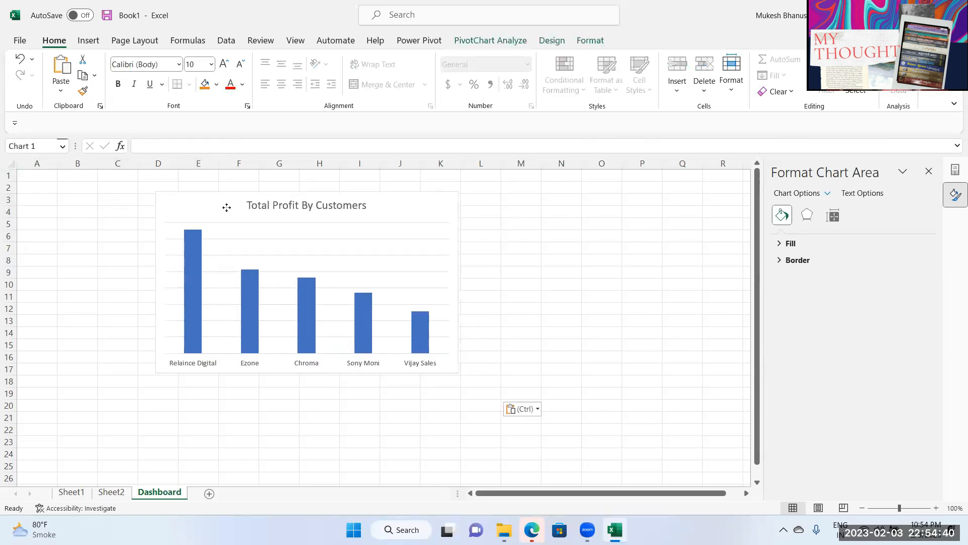
Step: Return to Sheet2 and select cell A9 below the PivotTable
{"action": "left_click", "coordinate": [111, 492]}
{"action": "left_click", "coordinate": [71, 491]}
{"action": "left_click", "coordinate": [111, 492]}
{"action": "left_click", "coordinate": [88, 332]}
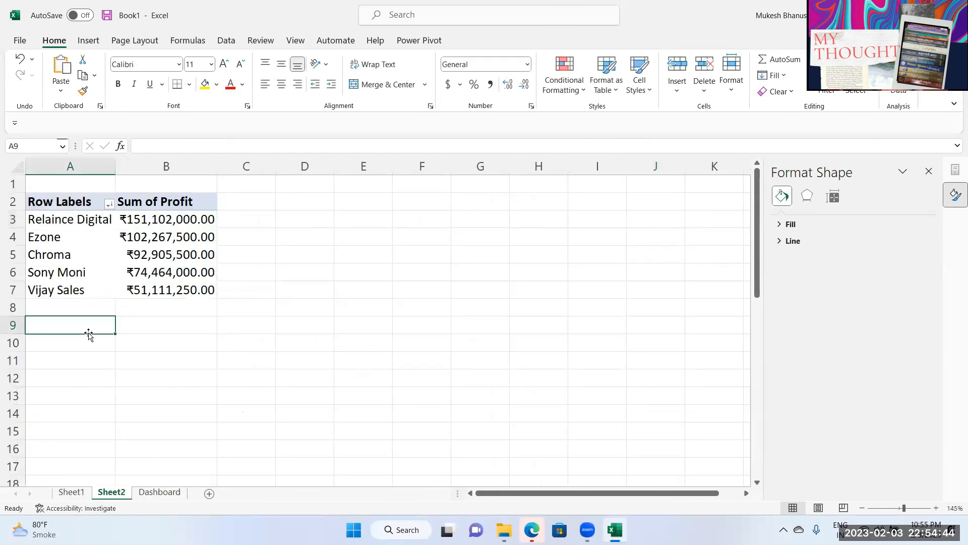
Step: Insert a PivotTable from the Data Model at Sheet2!$A$9 on the existing worksheet
{"action": "left_click", "coordinate": [88, 40]}
{"action": "left_click", "coordinate": [35, 82]}
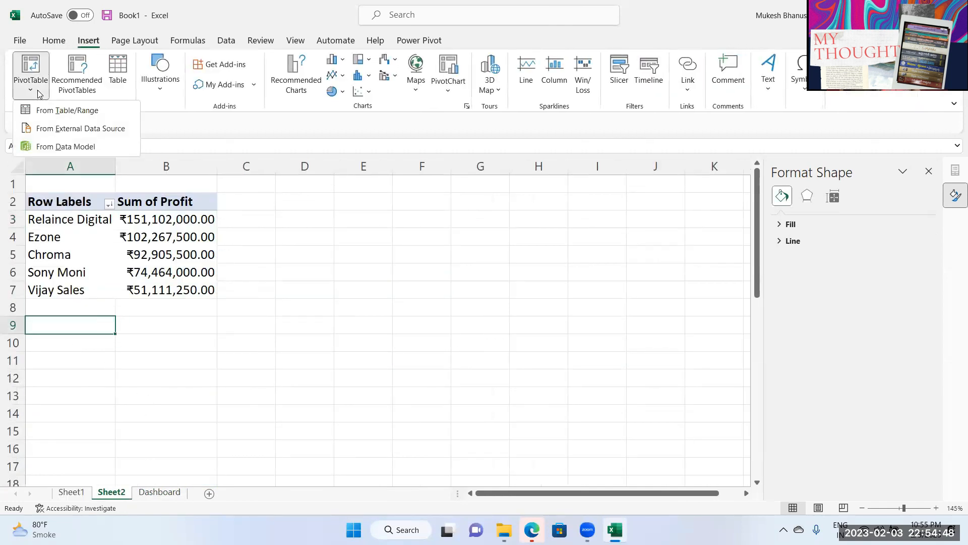
{"action": "left_click", "coordinate": [66, 145]}
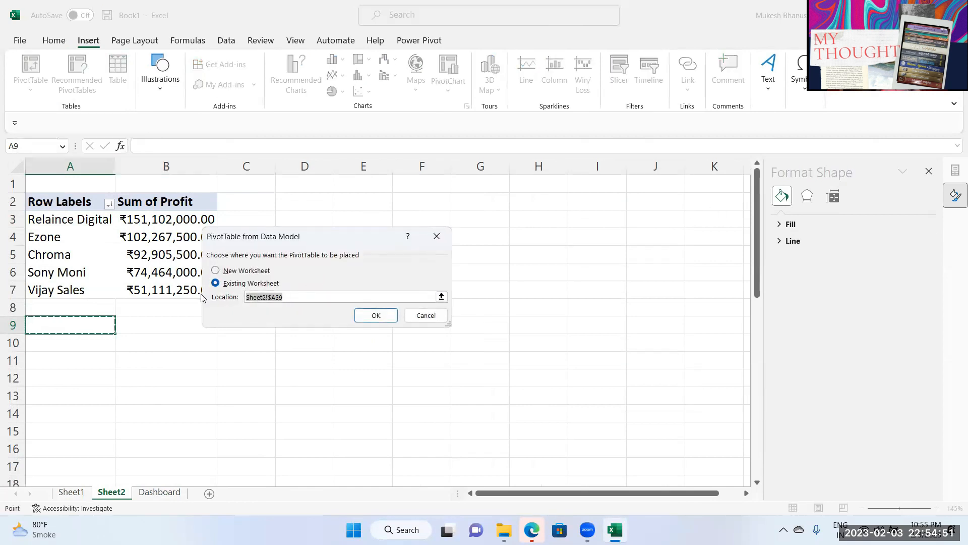
{"action": "left_click", "coordinate": [386, 322]}
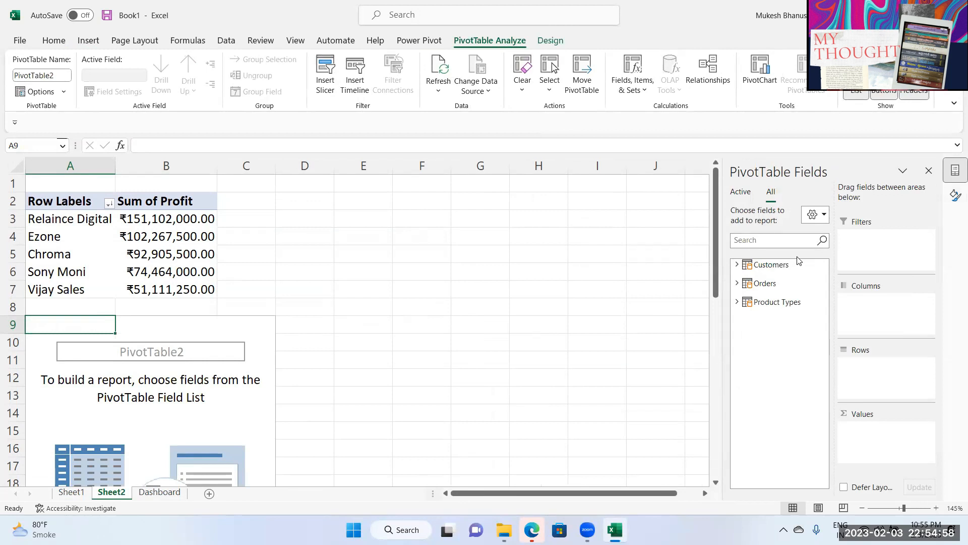
Step: Build the second PivotTable with Product Type in Rows and Sum of Profit in Values
{"action": "left_click", "coordinate": [737, 303]}
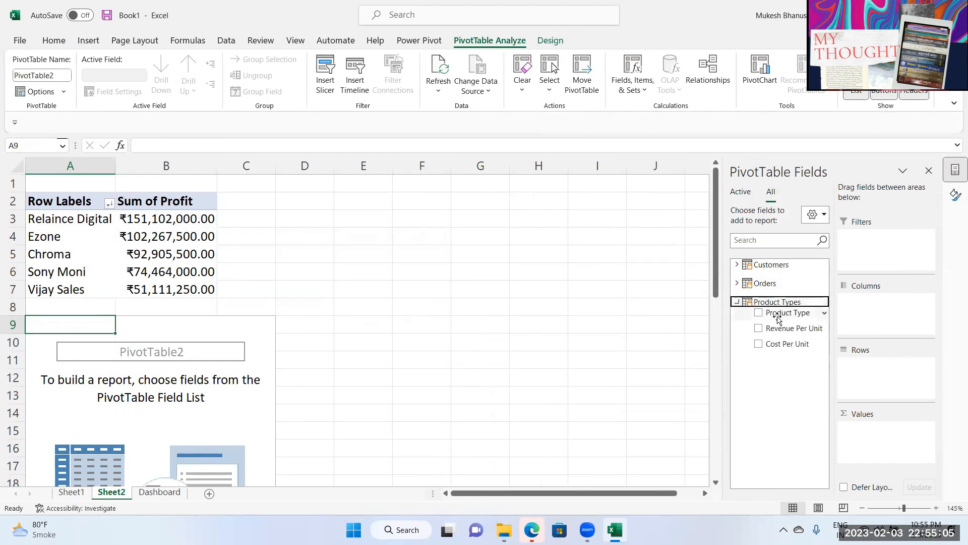
{"action": "left_click_drag", "start_coordinate": [778, 319], "coordinate": [869, 379]}
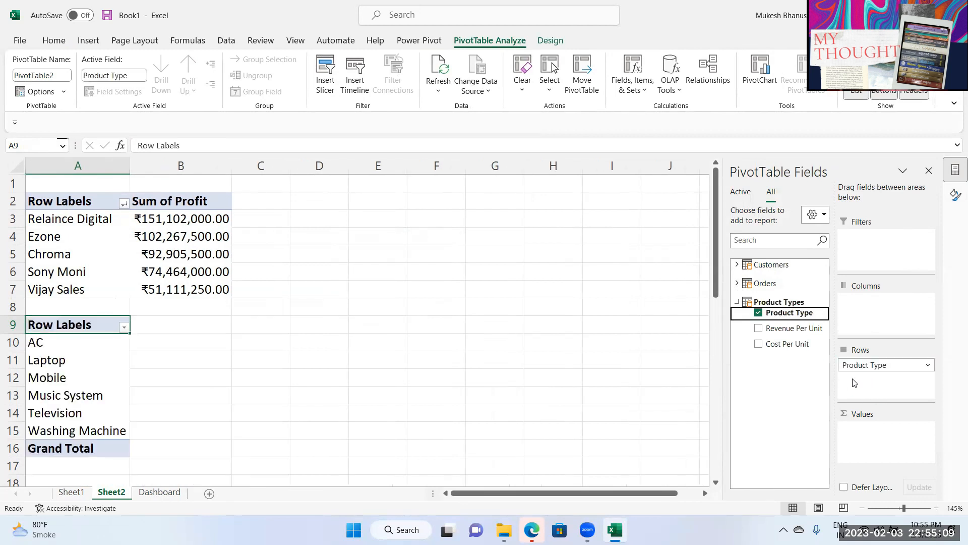
{"action": "left_click", "coordinate": [737, 302]}
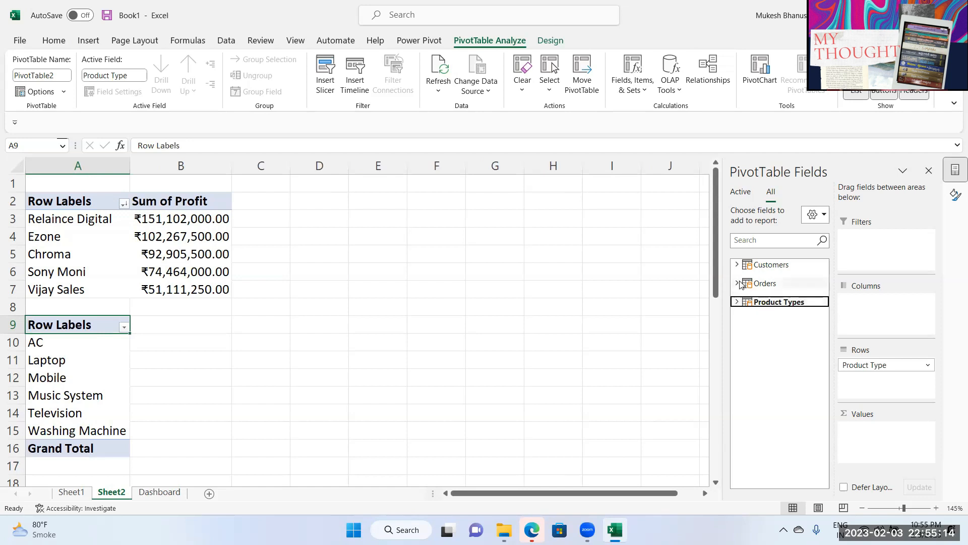
{"action": "left_click", "coordinate": [737, 283]}
{"action": "left_click_drag", "start_coordinate": [772, 425], "coordinate": [874, 448]}
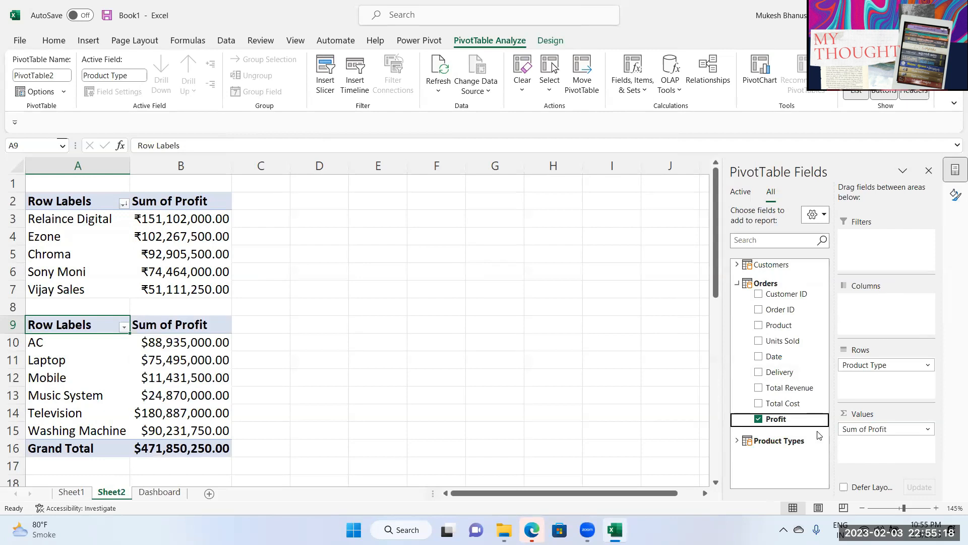
Step: Sort the product types by profit from largest to smallest
{"action": "right_click", "coordinate": [214, 342]}
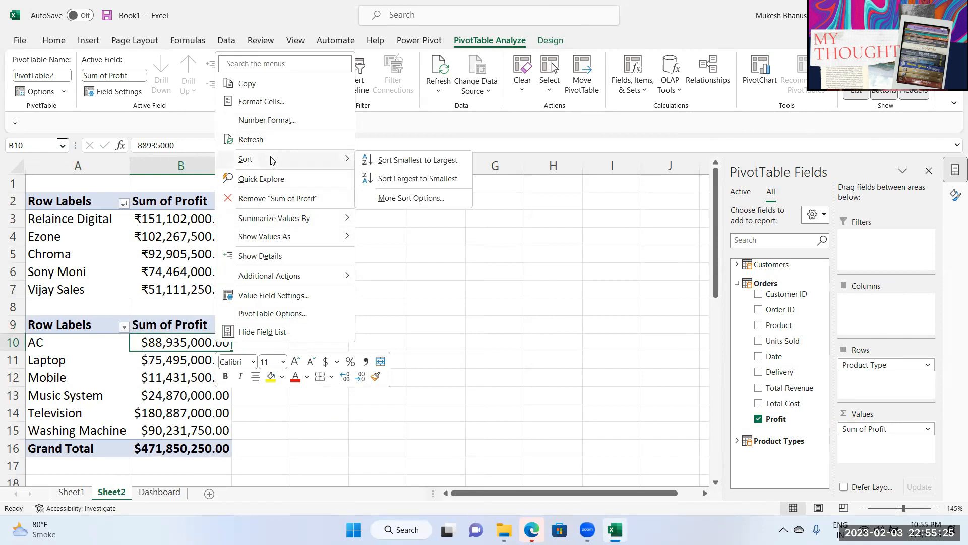
{"action": "left_click", "coordinate": [426, 179]}
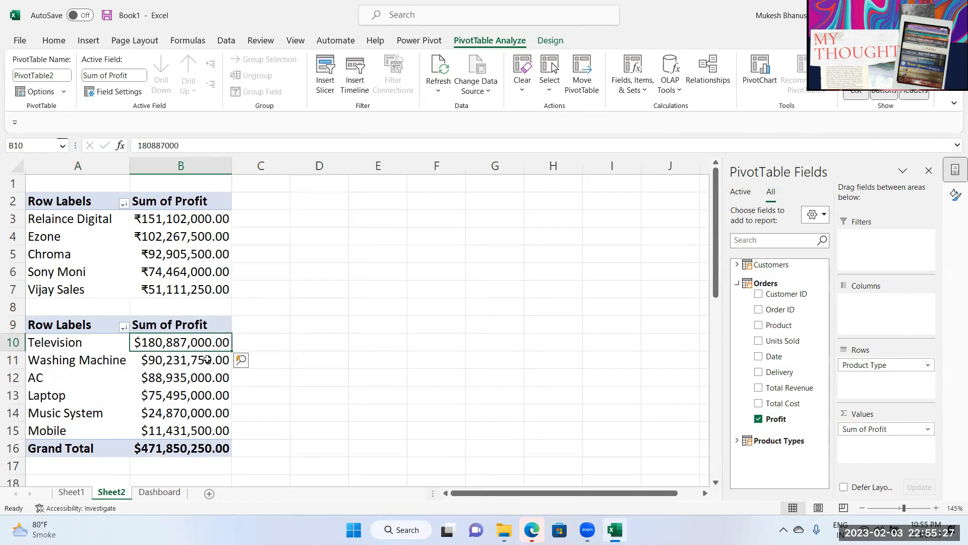
{"action": "mouse_move", "coordinate": [165, 364]}
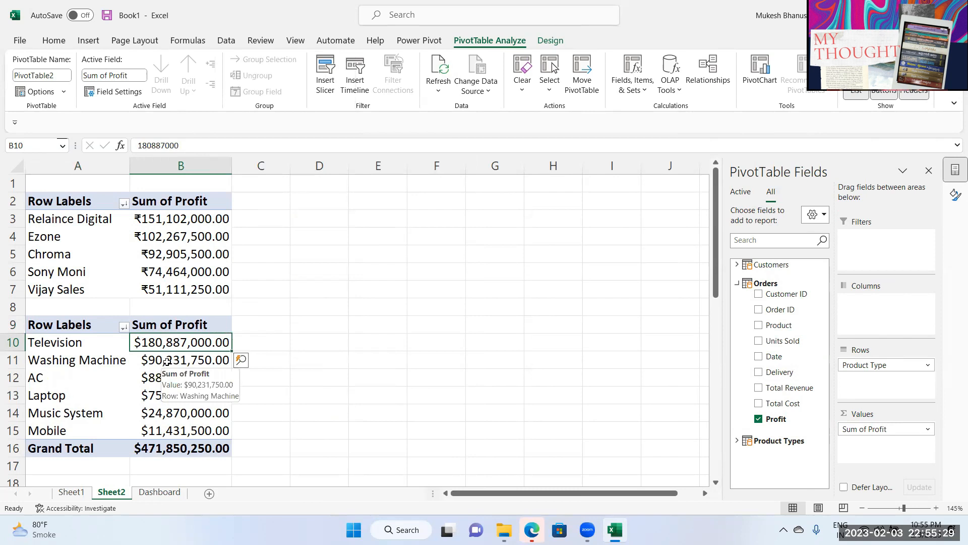
{"action": "right_click", "coordinate": [174, 347]}
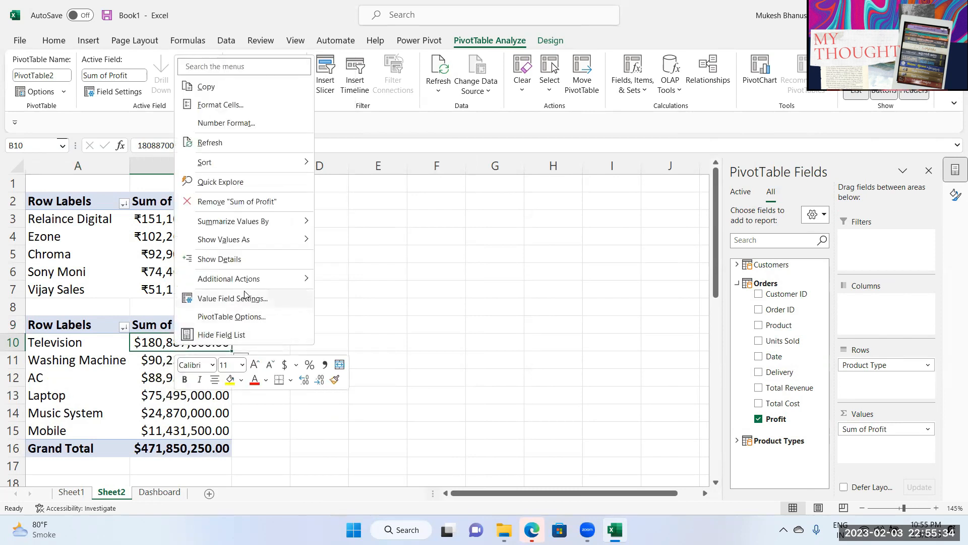
{"action": "left_click", "coordinate": [170, 389]}
Step: Give the first profit cell the custom number format "Rs."#
{"action": "key", "text": "ctrl+1"}
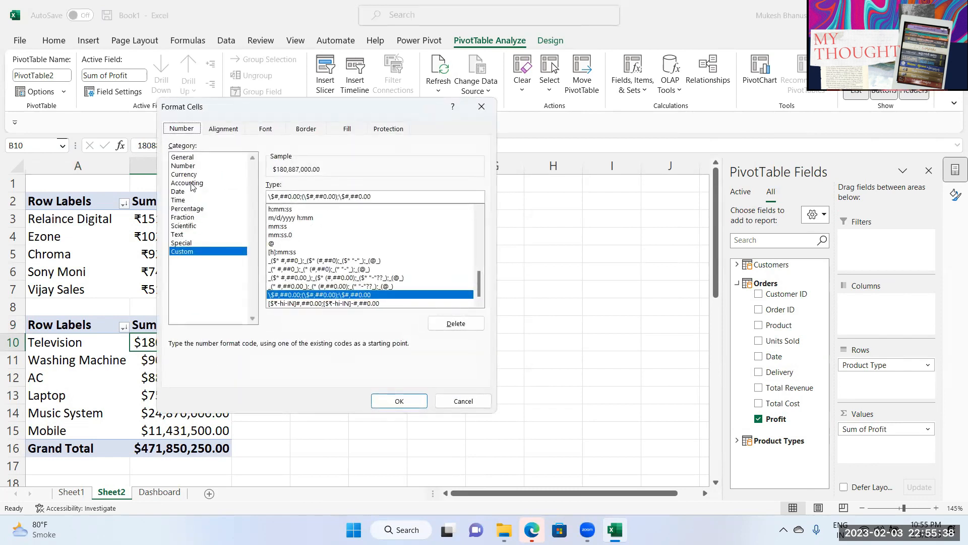
{"action": "left_click", "coordinate": [190, 174]}
{"action": "left_click", "coordinate": [352, 202]}
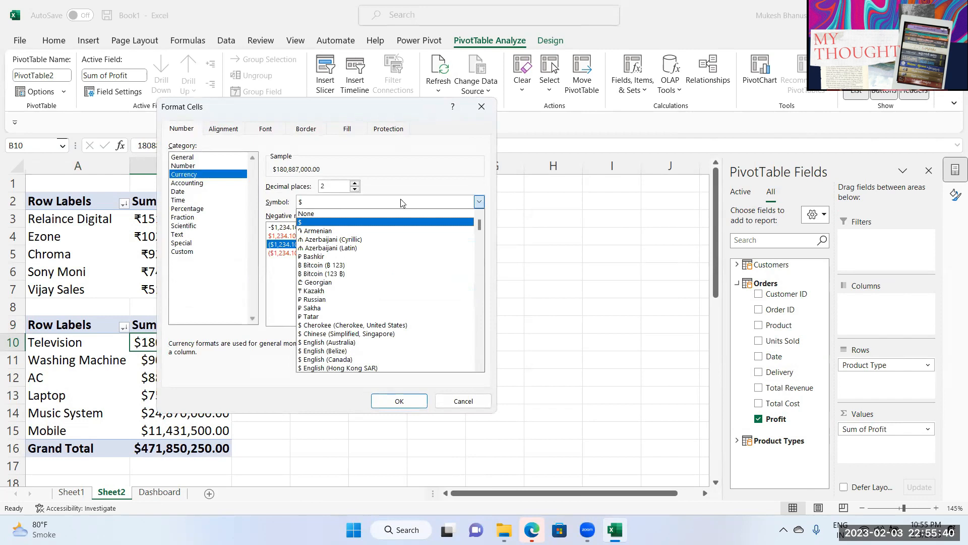
{"action": "left_click", "coordinate": [191, 251]}
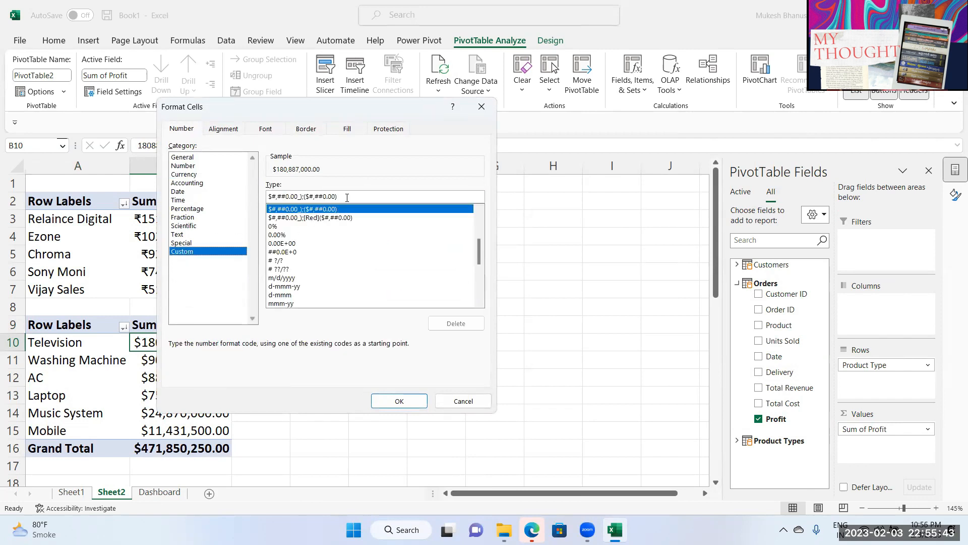
{"action": "left_click_drag", "start_coordinate": [347, 197], "coordinate": [188, 167]}
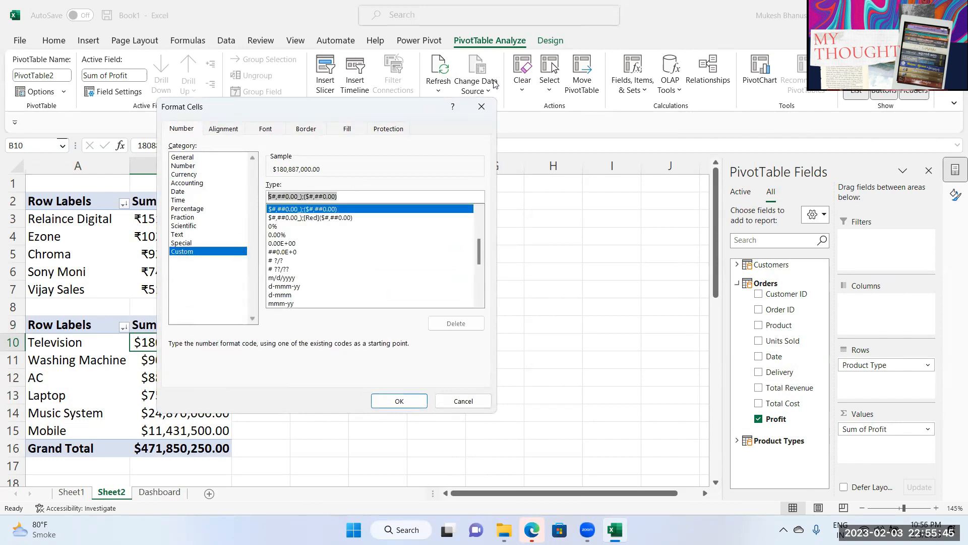
{"action": "type", "text": "\"Rs."}
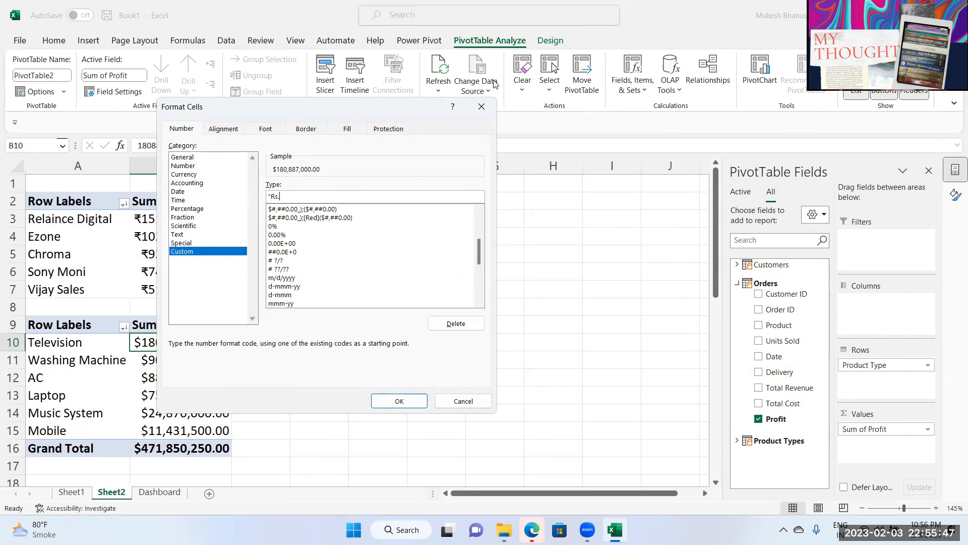
{"action": "type", "text": "\"#"}
{"action": "left_click", "coordinate": [399, 401]}
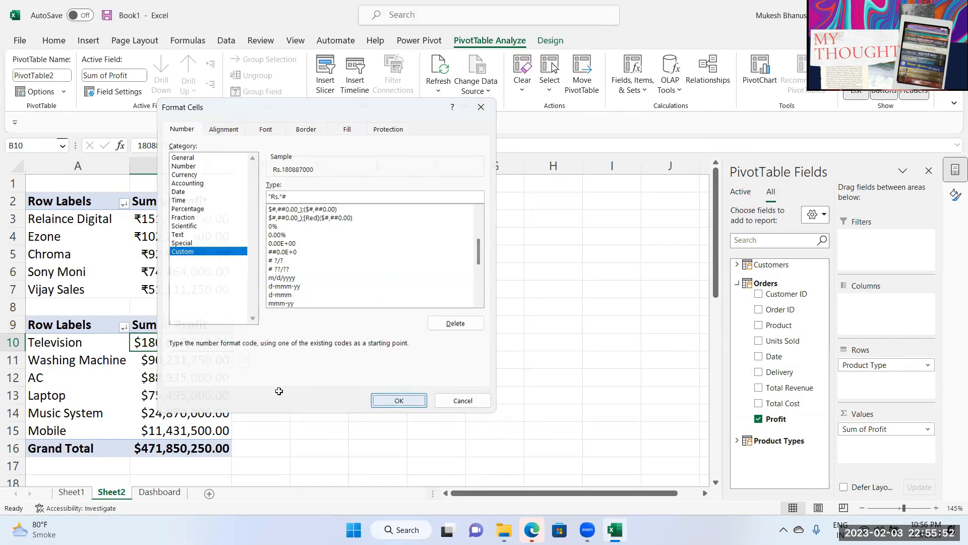
Step: Apply the "Rs."# custom format to all the product-type profit values B10:B15
{"action": "left_click", "coordinate": [176, 396]}
{"action": "left_click_drag", "start_coordinate": [172, 342], "coordinate": [158, 425]}
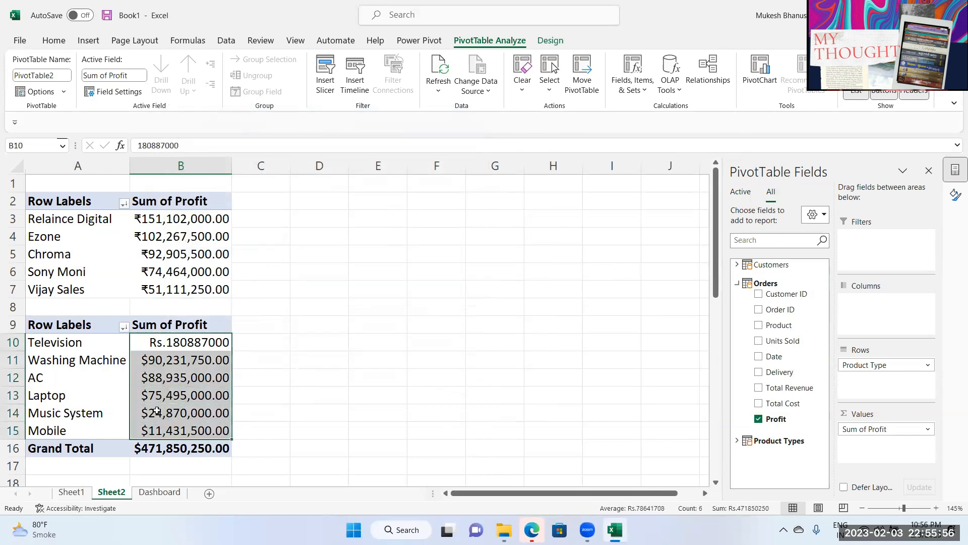
{"action": "key", "text": "ctrl+1"}
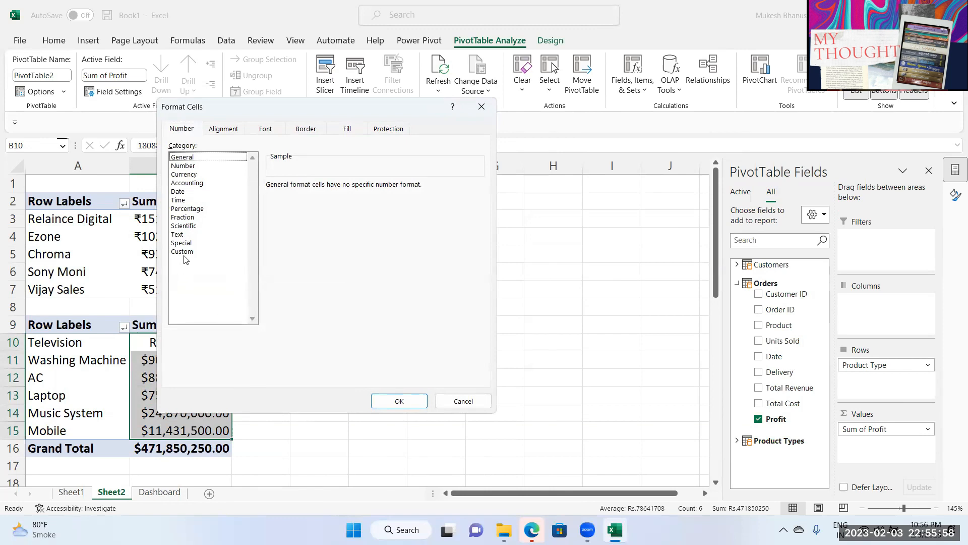
{"action": "left_click", "coordinate": [183, 252]}
{"action": "double_click", "coordinate": [311, 196]}
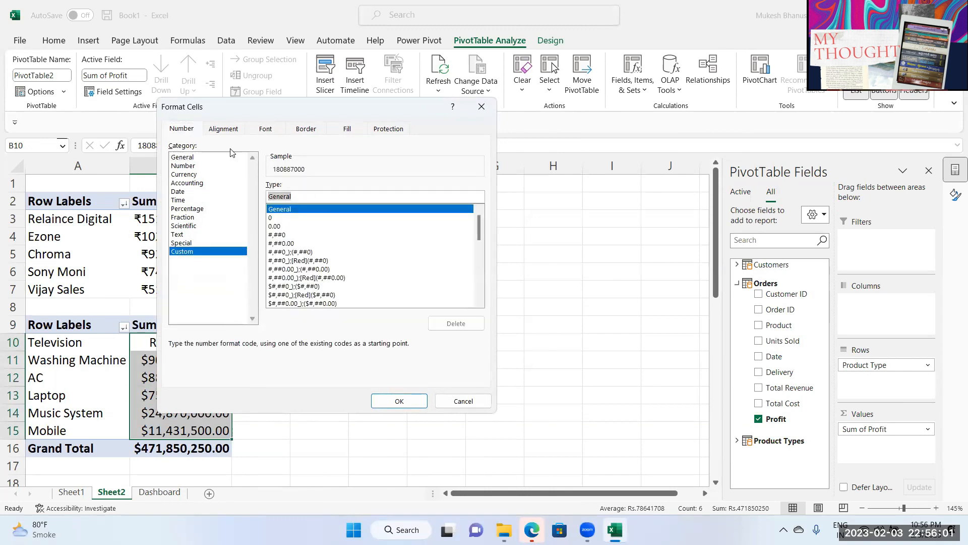
{"action": "type", "text": "\"Rs.\"#"}
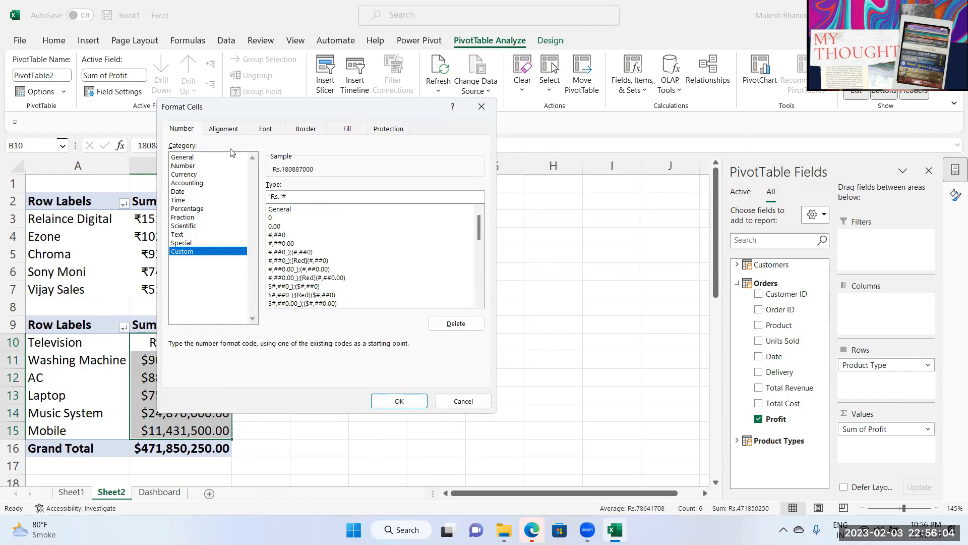
{"action": "left_click", "coordinate": [398, 402]}
{"action": "left_click", "coordinate": [396, 408]}
{"action": "left_click", "coordinate": [192, 416]}
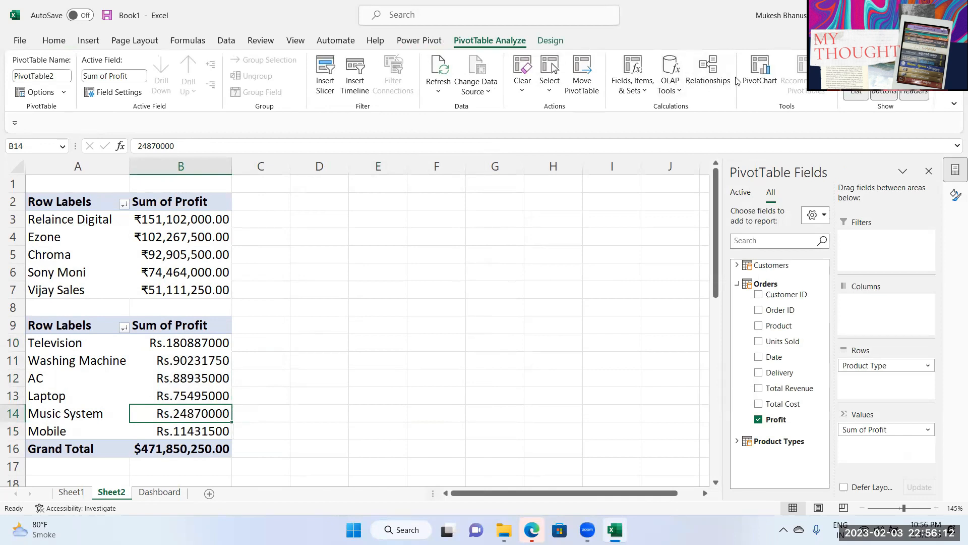
Step: Insert a pie PivotChart of the product-type profits with its field buttons hidden
{"action": "left_click", "coordinate": [745, 89]}
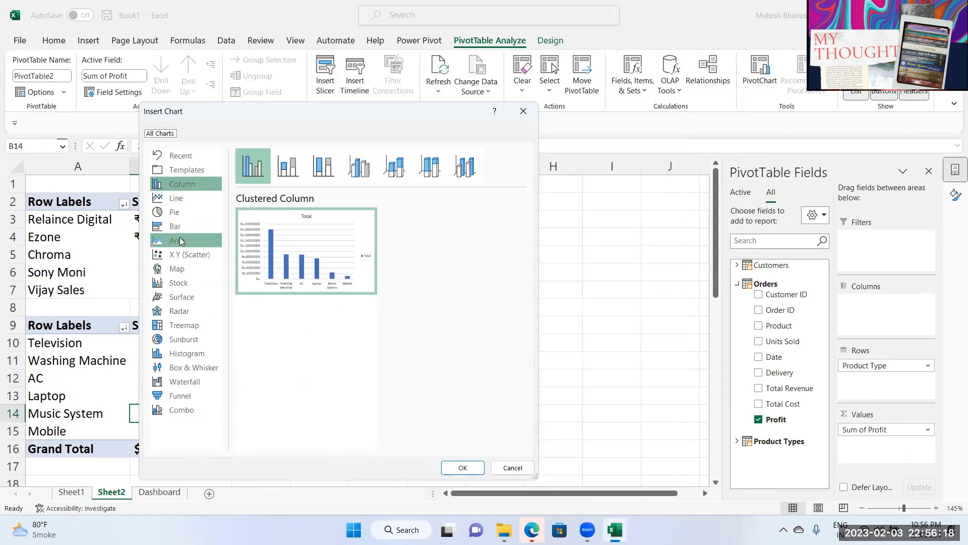
{"action": "left_click", "coordinate": [177, 213]}
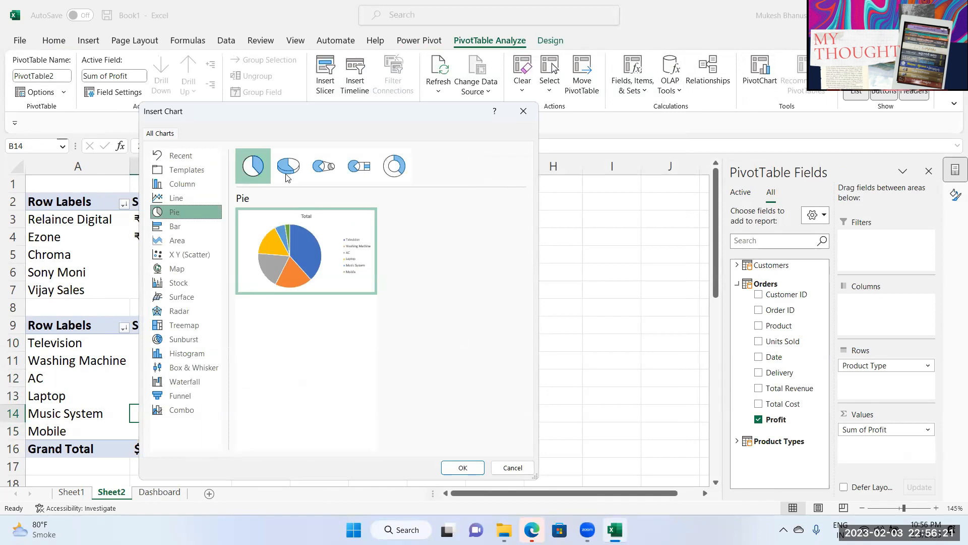
{"action": "left_click_drag", "start_coordinate": [287, 124], "coordinate": [238, 110]}
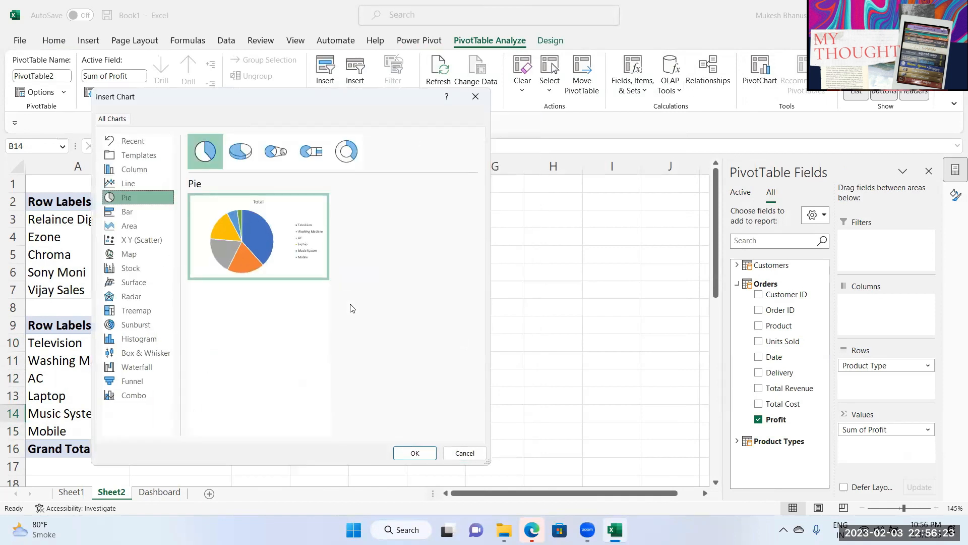
{"action": "left_click", "coordinate": [414, 453]}
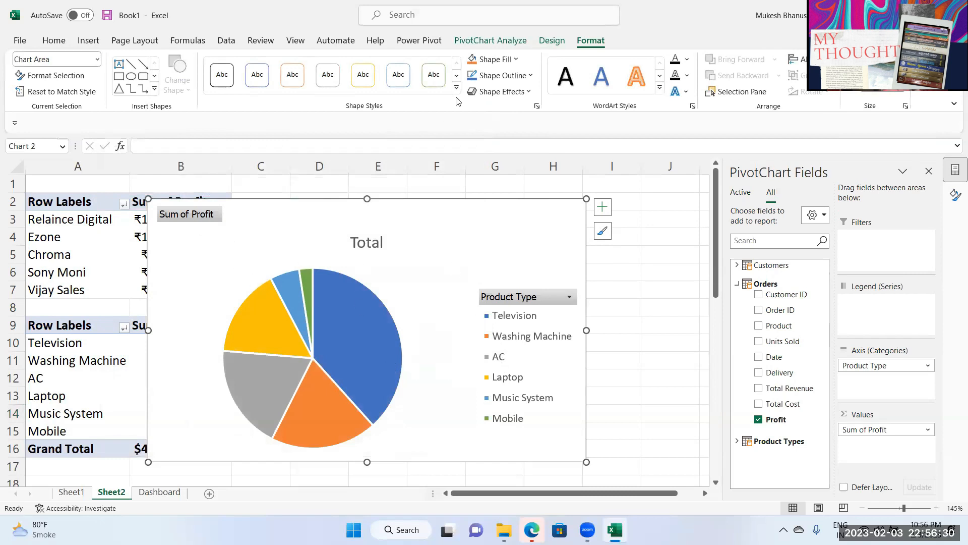
{"action": "left_click", "coordinate": [490, 40]}
{"action": "left_click", "coordinate": [708, 68]}
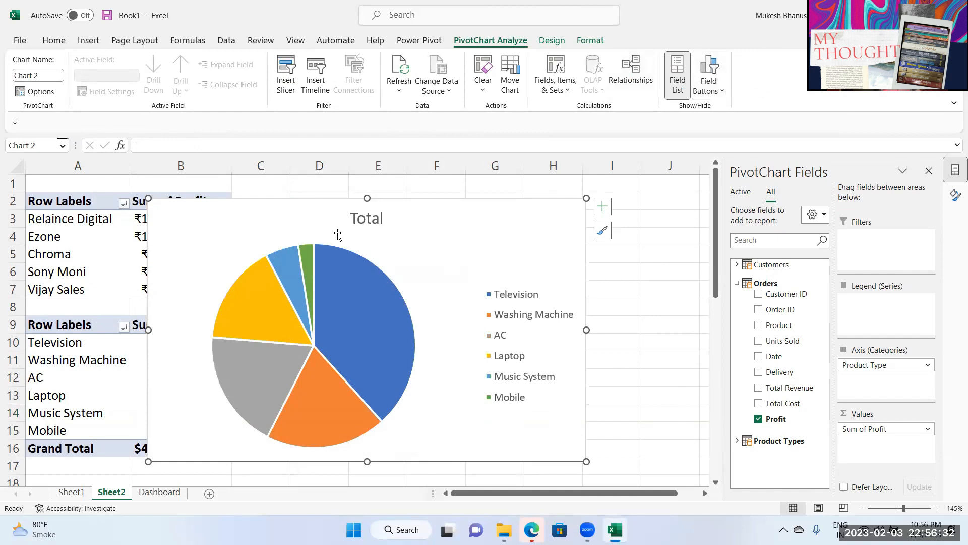
Step: Title the pie chart 'Total Profit By Products' and shift it to the right
{"action": "double_click", "coordinate": [366, 218]}
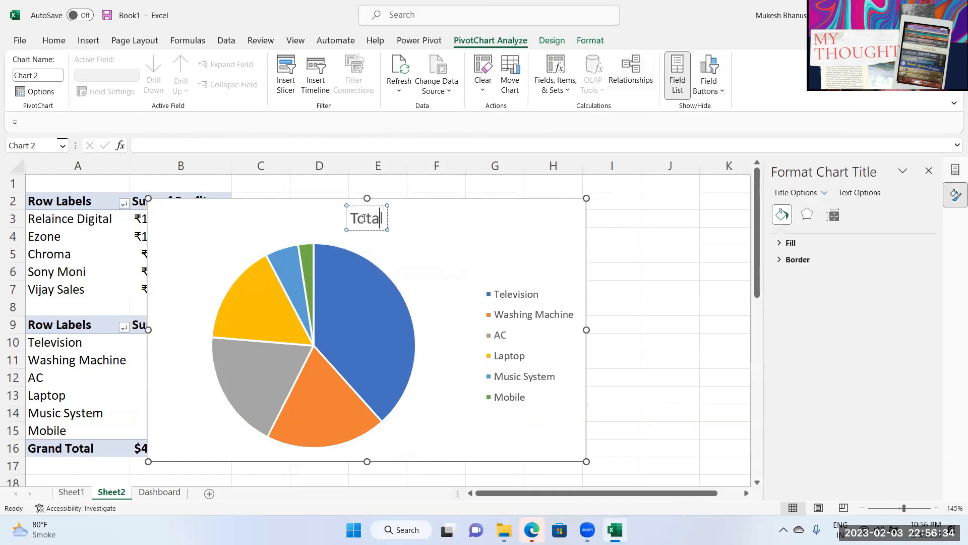
{"action": "double_click", "coordinate": [364, 218]}
{"action": "type", "text": "To"}
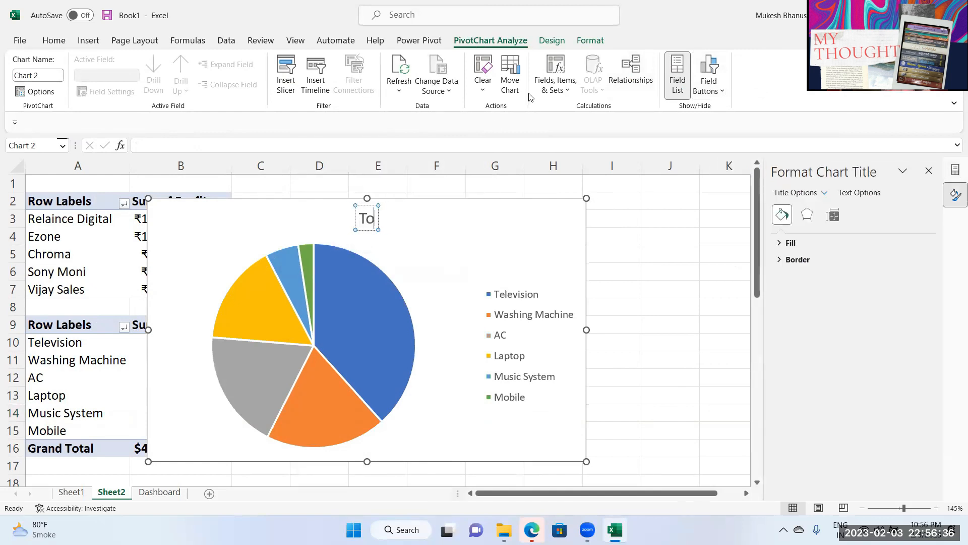
{"action": "type", "text": "tal P"}
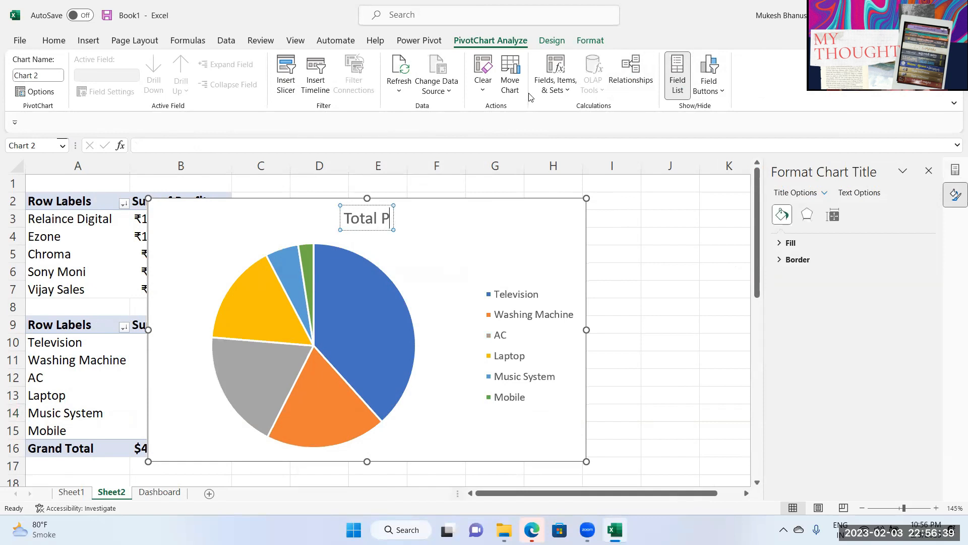
{"action": "type", "text": "rofit By"}
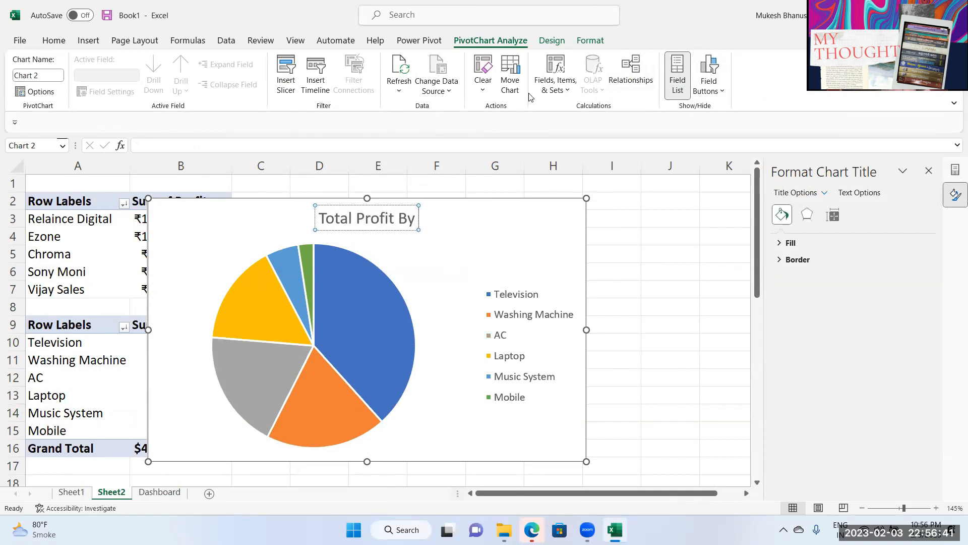
{"action": "type", "text": " Products"}
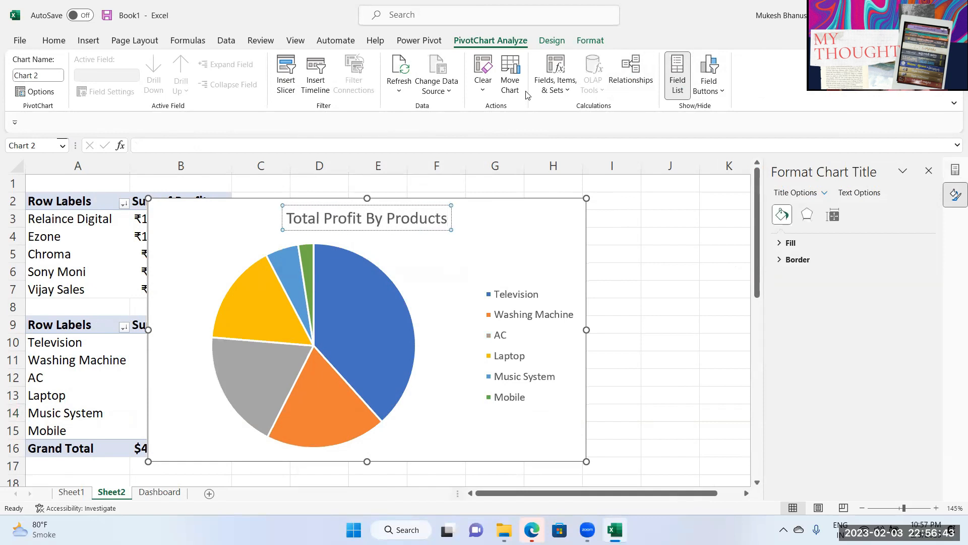
{"action": "left_click_drag", "start_coordinate": [480, 250], "coordinate": [532, 248]}
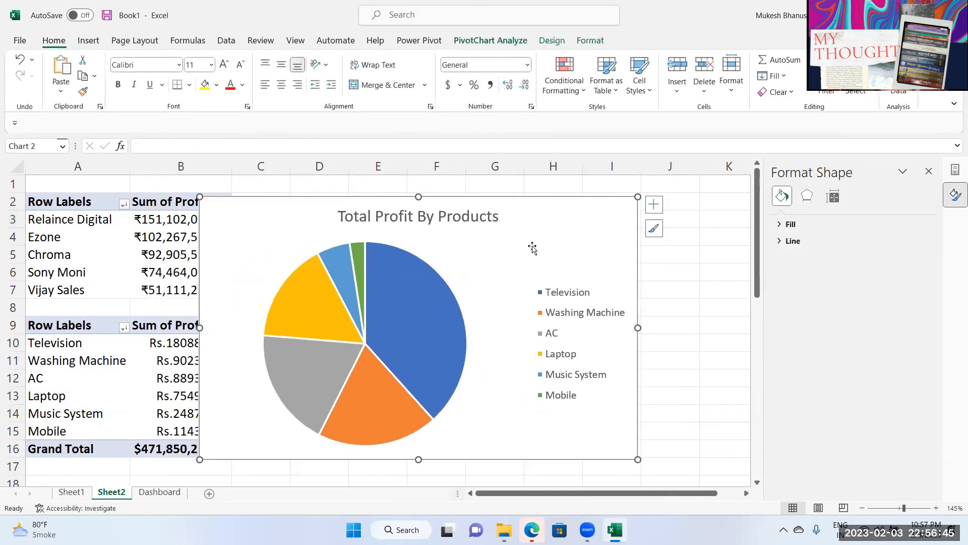
Step: Move the pie chart to the Dashboard, aligned beside the Total Profit By Customers chart
{"action": "key", "text": "ctrl+x"}
{"action": "left_click", "coordinate": [173, 492]}
{"action": "left_click_drag", "start_coordinate": [424, 212], "coordinate": [389, 206]}
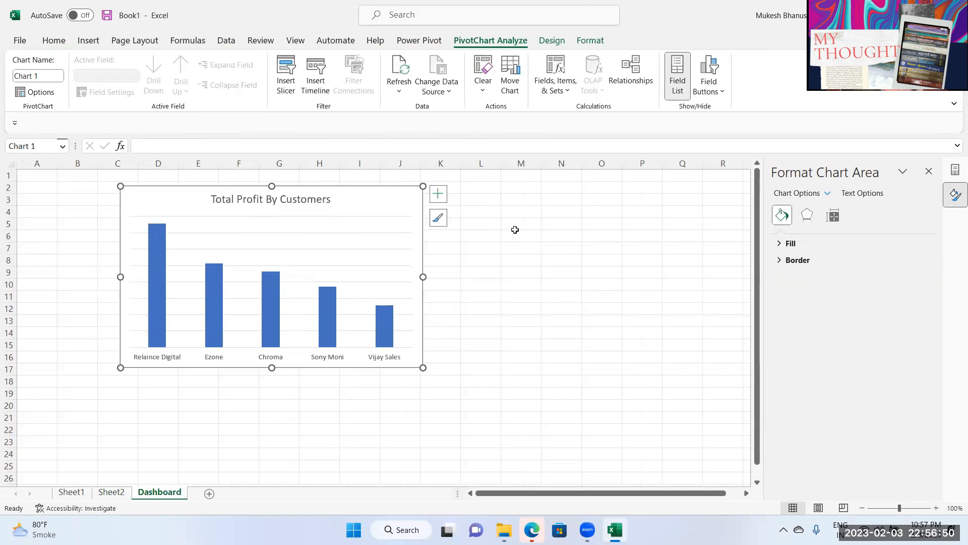
{"action": "left_click", "coordinate": [483, 202]}
{"action": "key", "text": "ctrl+v"}
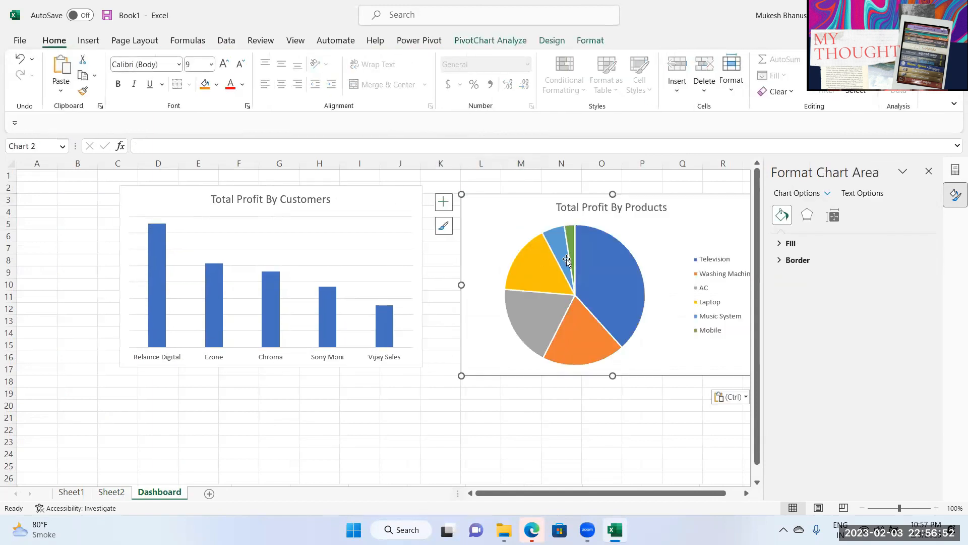
{"action": "left_click_drag", "start_coordinate": [715, 210], "coordinate": [693, 195]}
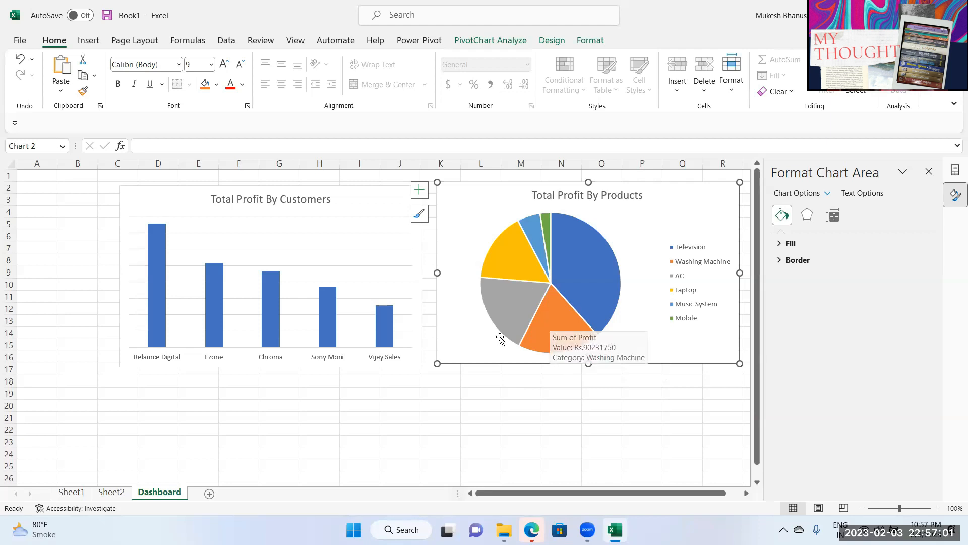
{"action": "left_click_drag", "start_coordinate": [281, 193], "coordinate": [293, 188]}
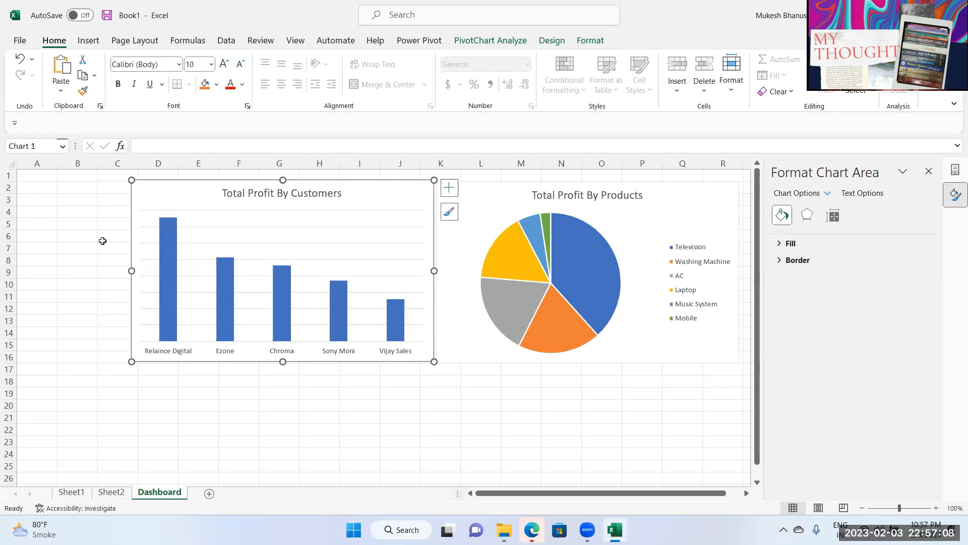
{"action": "left_click", "coordinate": [506, 42]}
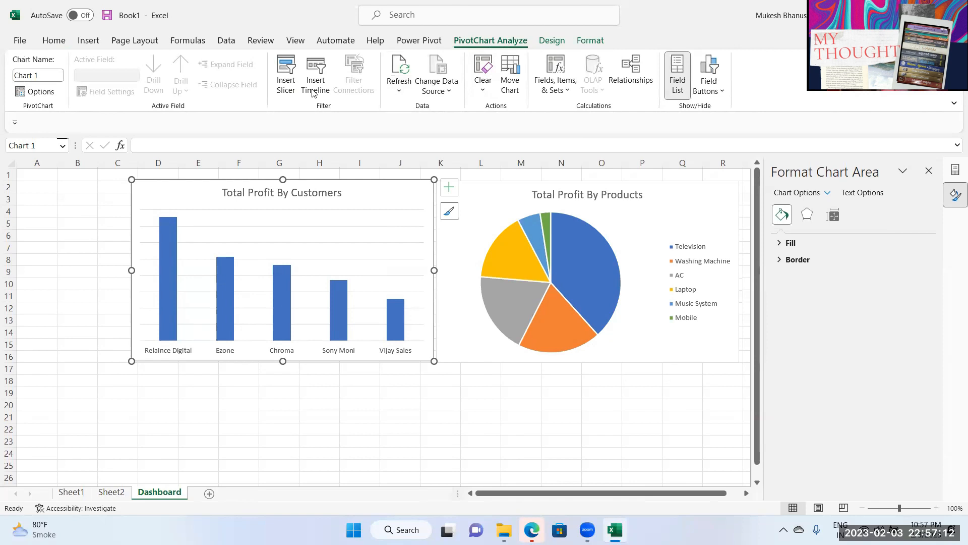
Step: Start a new slicer and pick City from all data-model tables
{"action": "left_click", "coordinate": [287, 68]}
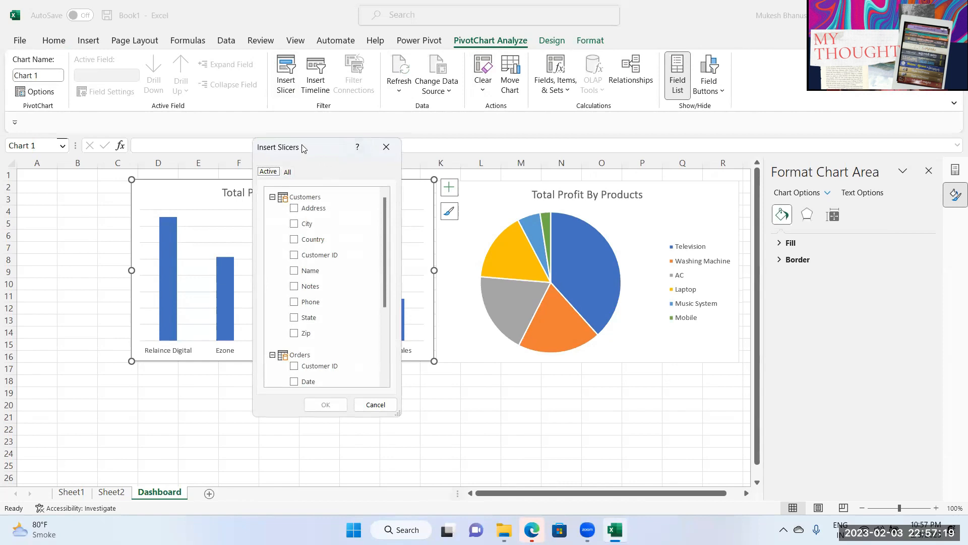
{"action": "left_click_drag", "start_coordinate": [304, 148], "coordinate": [617, 101]}
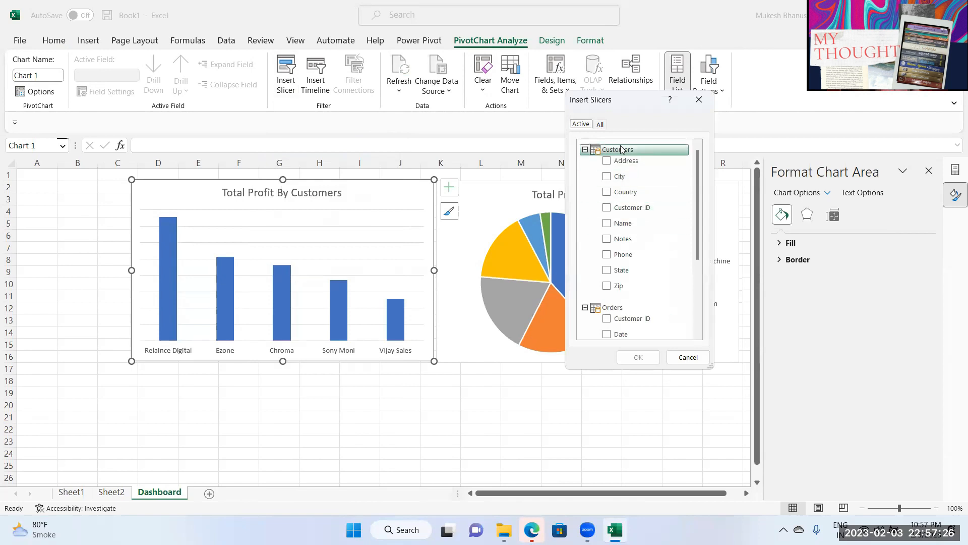
{"action": "scroll", "coordinate": [666, 253], "scroll_direction": "down", "scroll_amount": 2}
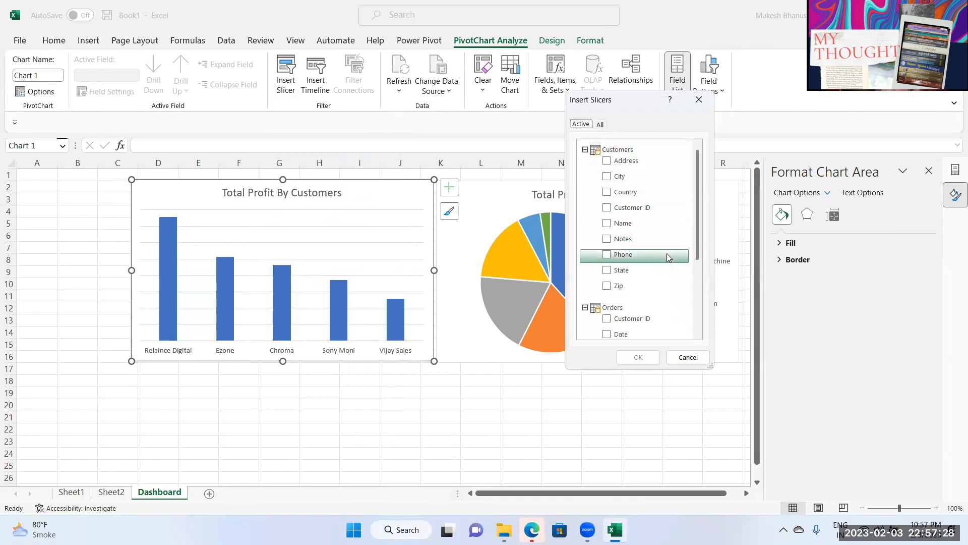
{"action": "scroll", "coordinate": [670, 256], "scroll_direction": "down", "scroll_amount": 1}
{"action": "scroll", "coordinate": [671, 255], "scroll_direction": "down", "scroll_amount": 1}
{"action": "scroll", "coordinate": [673, 253], "scroll_direction": "up", "scroll_amount": 3}
{"action": "scroll", "coordinate": [675, 253], "scroll_direction": "up", "scroll_amount": 2}
{"action": "left_click", "coordinate": [601, 126]}
{"action": "scroll", "coordinate": [668, 230], "scroll_direction": "down", "scroll_amount": 2}
{"action": "scroll", "coordinate": [668, 230], "scroll_direction": "down", "scroll_amount": 3}
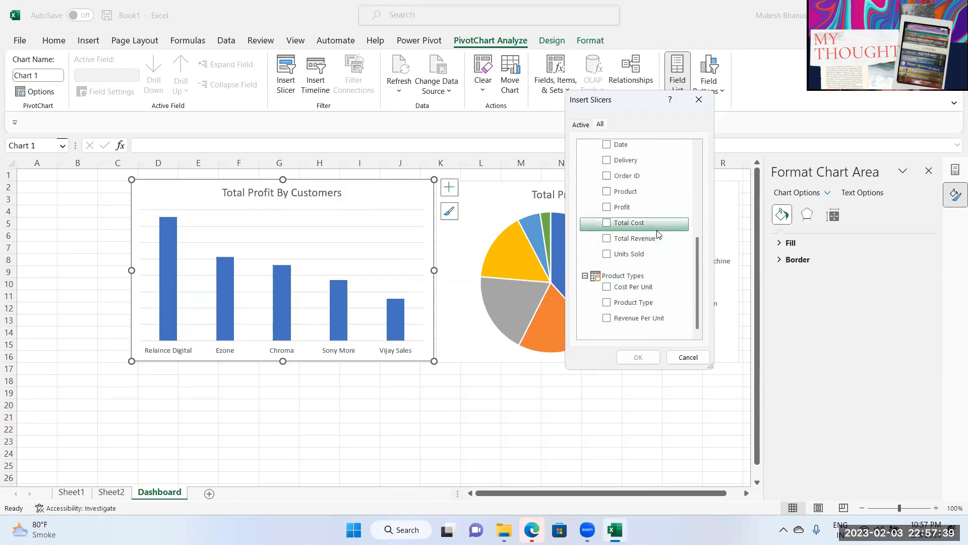
{"action": "scroll", "coordinate": [646, 214], "scroll_direction": "up", "scroll_amount": 1}
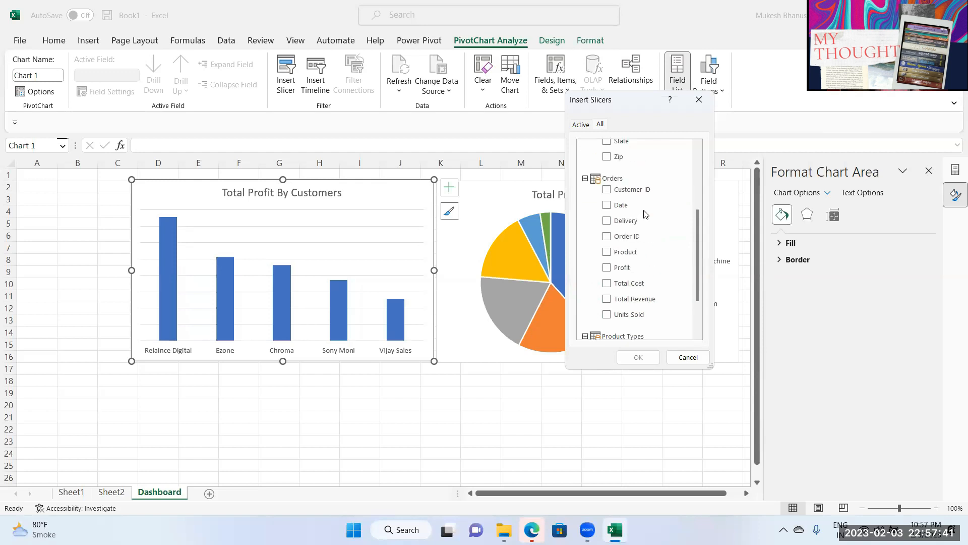
{"action": "scroll", "coordinate": [655, 263], "scroll_direction": "up", "scroll_amount": 1}
{"action": "scroll", "coordinate": [655, 259], "scroll_direction": "up", "scroll_amount": 1}
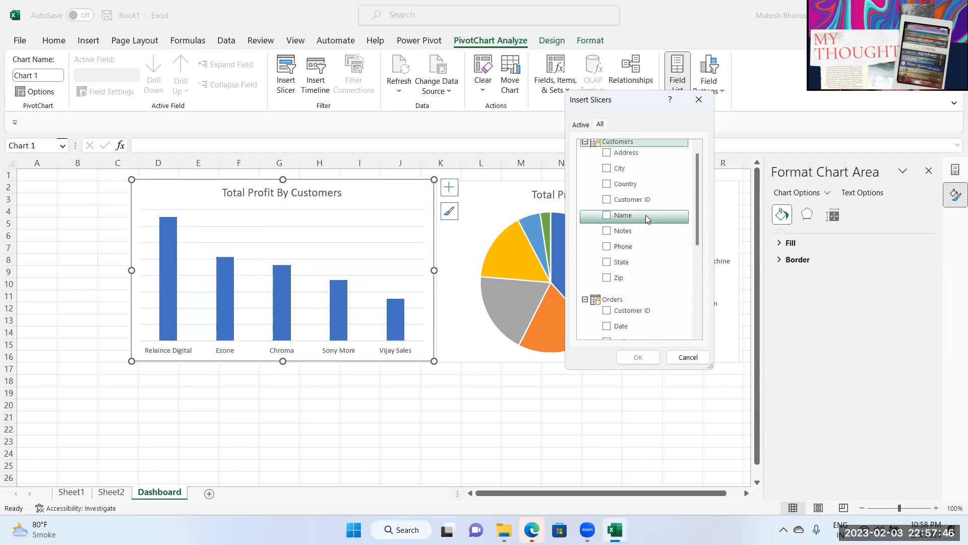
{"action": "left_click", "coordinate": [608, 172]}
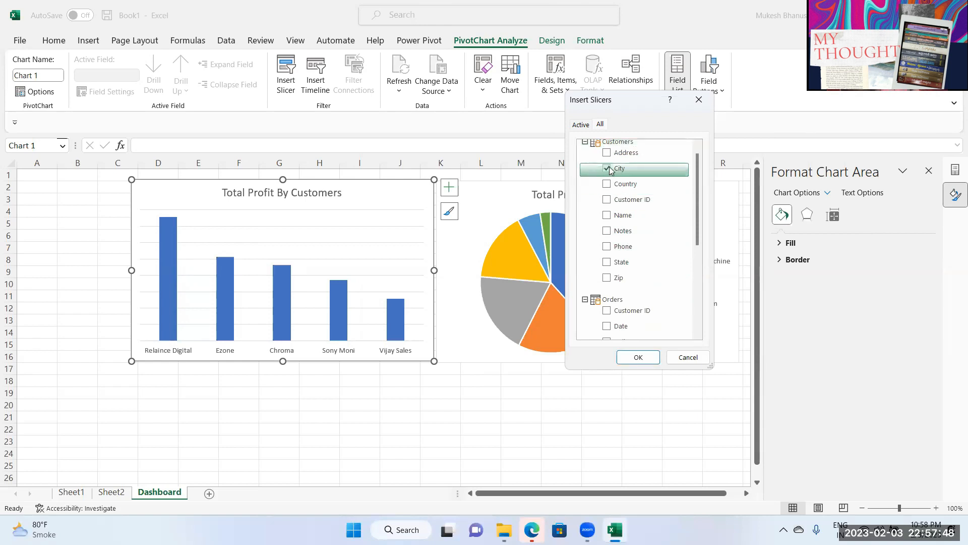
Step: Create the City slicer at the Dashboard's top-left, shortened to fit five cities
{"action": "left_click", "coordinate": [645, 356]}
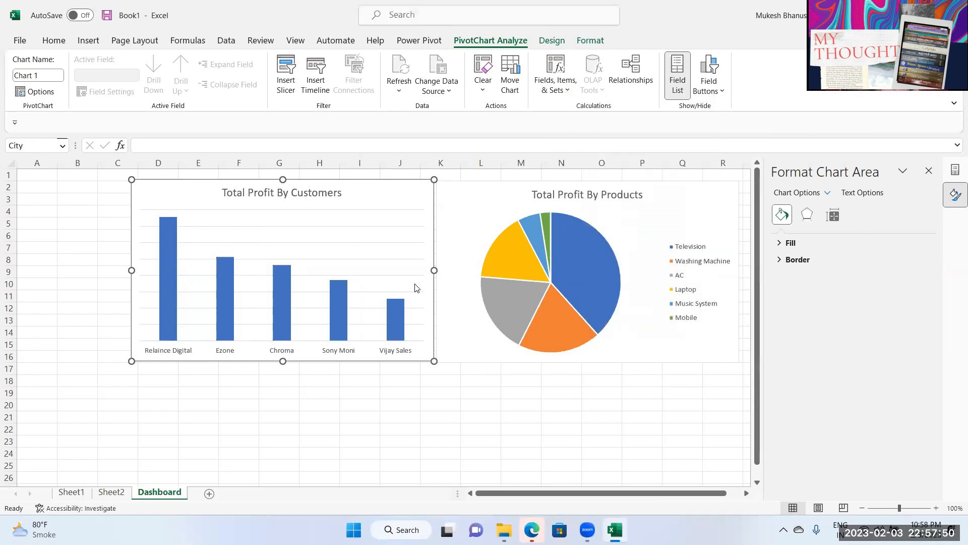
{"action": "left_click_drag", "start_coordinate": [378, 254], "coordinate": [76, 193]}
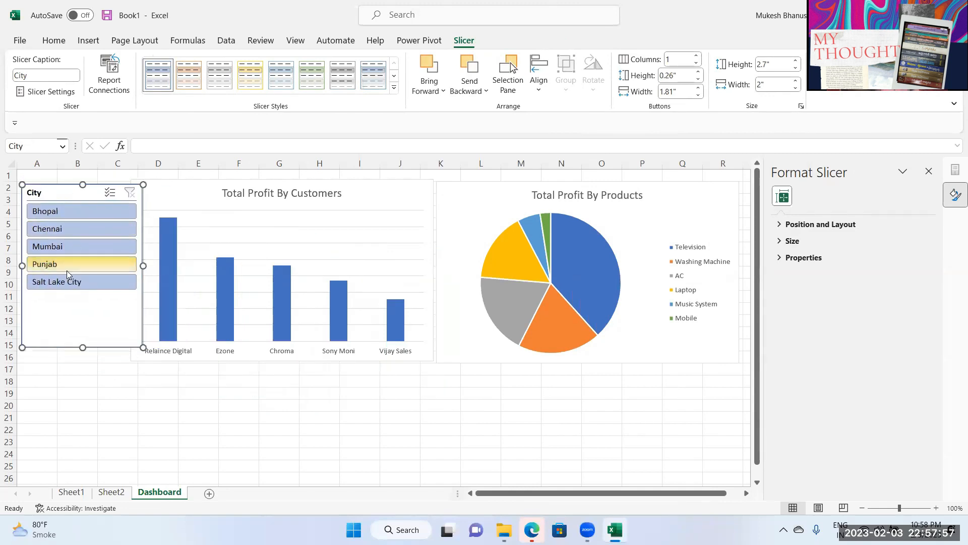
{"action": "left_click_drag", "start_coordinate": [83, 347], "coordinate": [83, 304]}
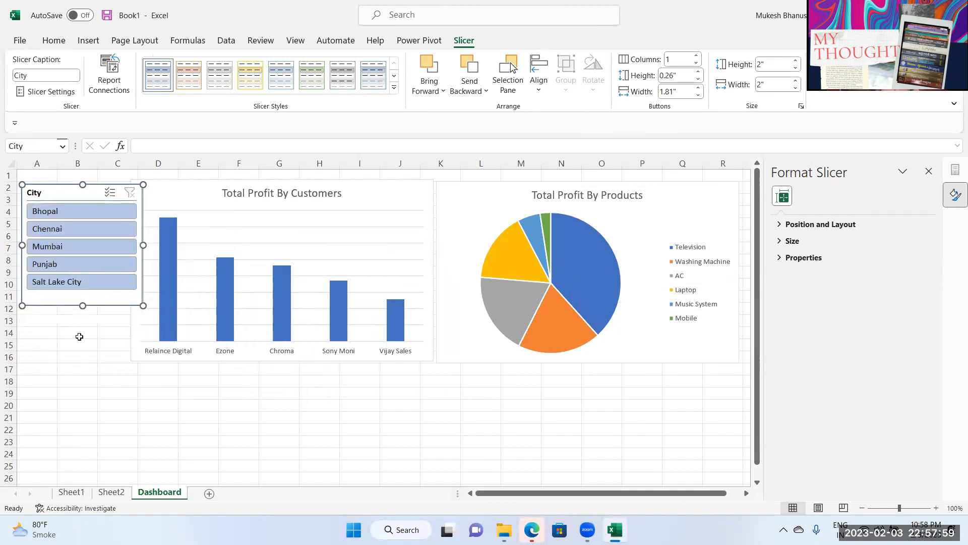
Step: Try each city in the City slicer, ending with Punjab and Chennai selected
{"action": "left_click", "coordinate": [79, 334]}
{"action": "left_click", "coordinate": [59, 208]}
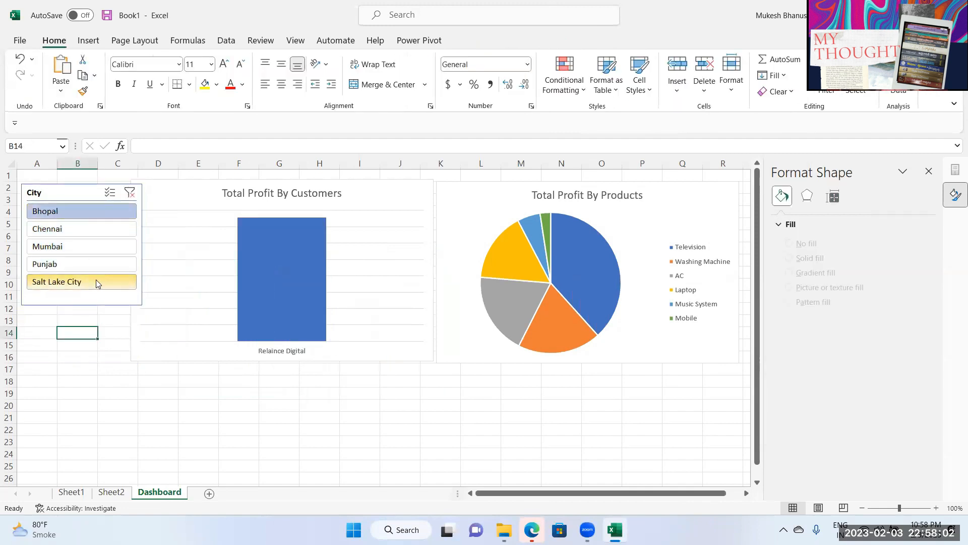
{"action": "left_click", "coordinate": [73, 232]}
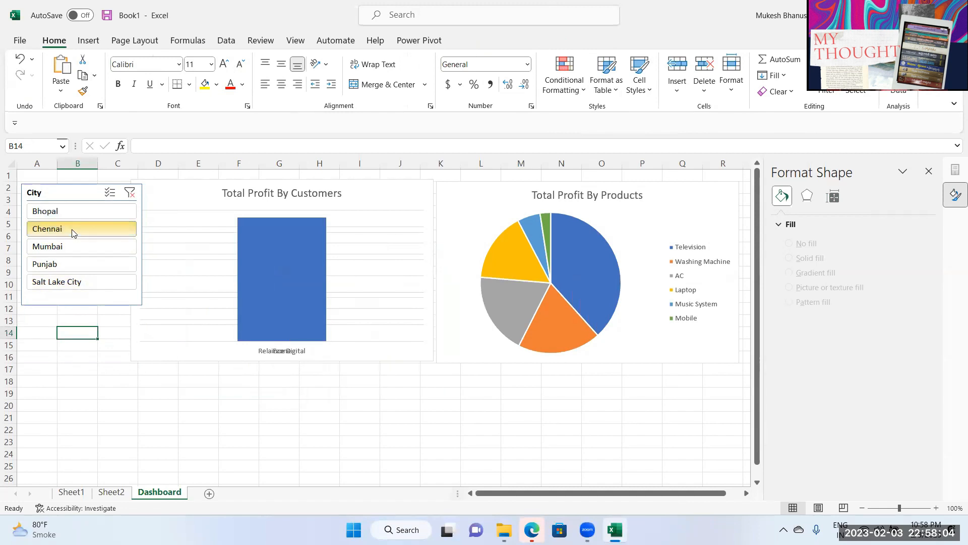
{"action": "left_click", "coordinate": [62, 248]}
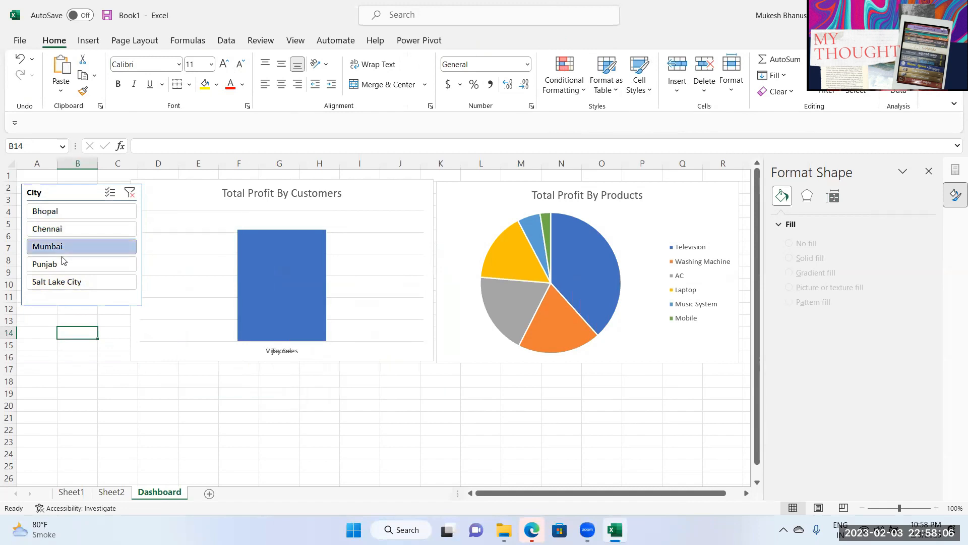
{"action": "left_click", "coordinate": [62, 288]}
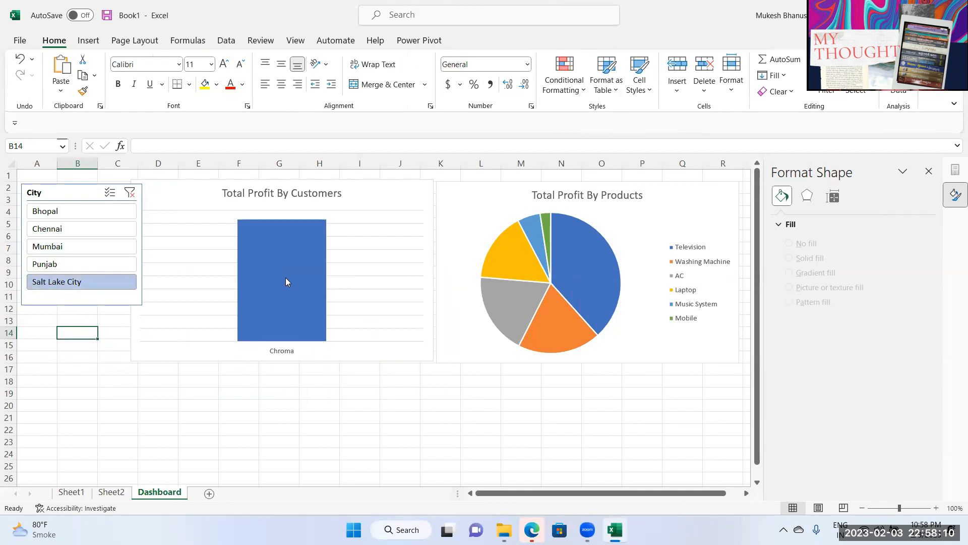
{"action": "left_click", "coordinate": [55, 264]}
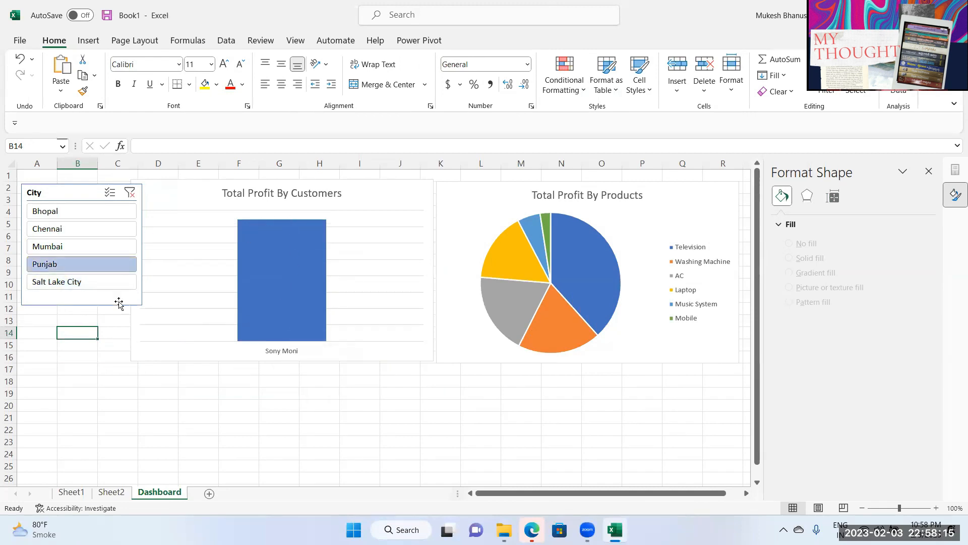
{"action": "left_click", "coordinate": [55, 228], "text": "ctrl"}
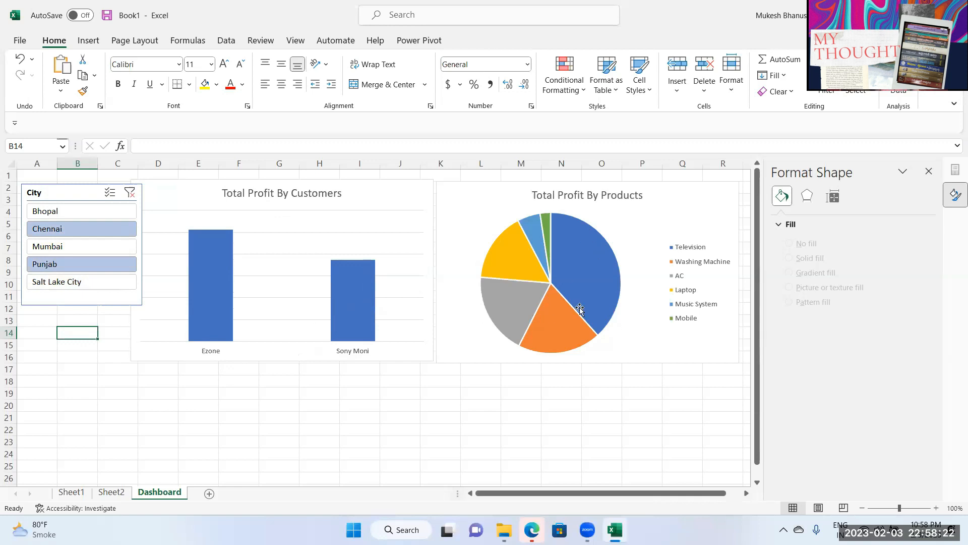
{"action": "mouse_move", "coordinate": [484, 292]}
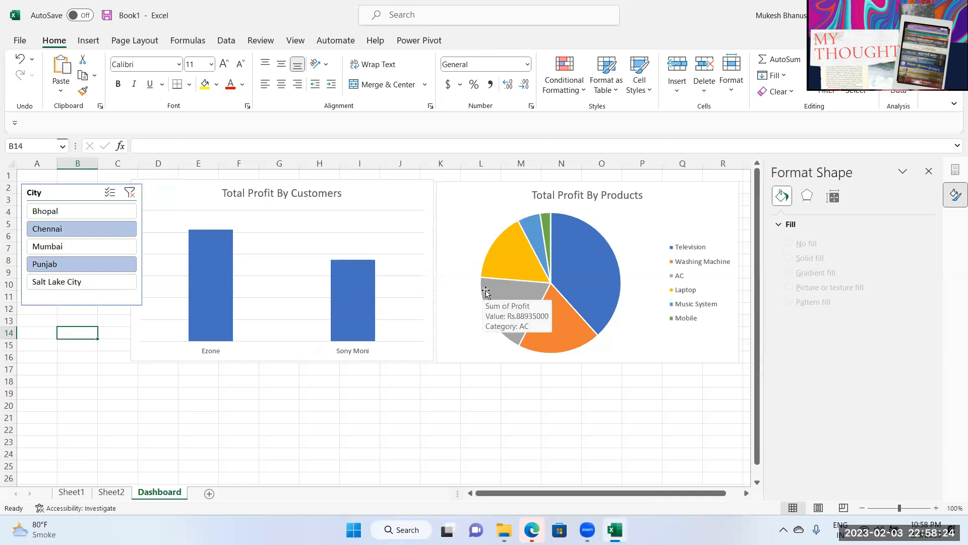
Step: Add Bhopal to the city filter and verify the filtered customer rows on Sheet2
{"action": "left_click", "coordinate": [66, 198]}
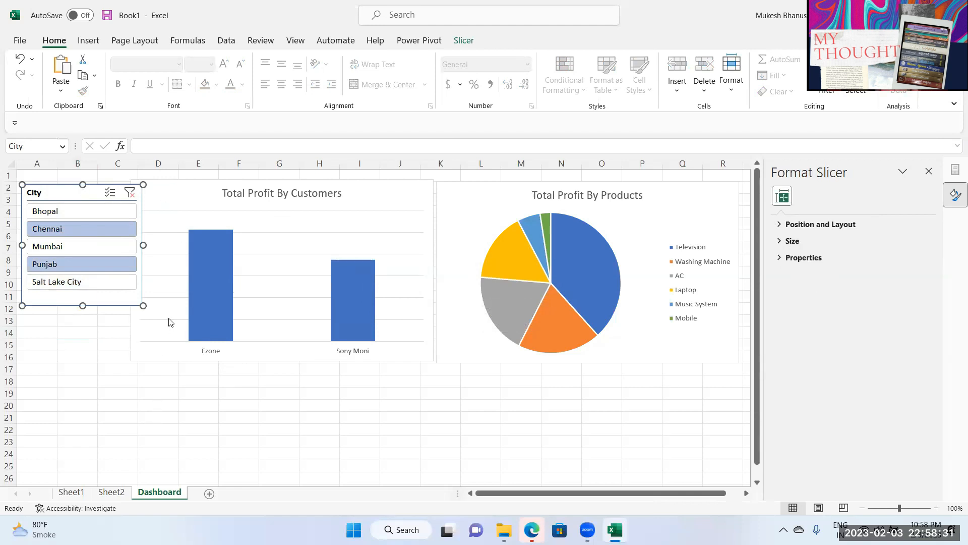
{"action": "left_click", "coordinate": [111, 493]}
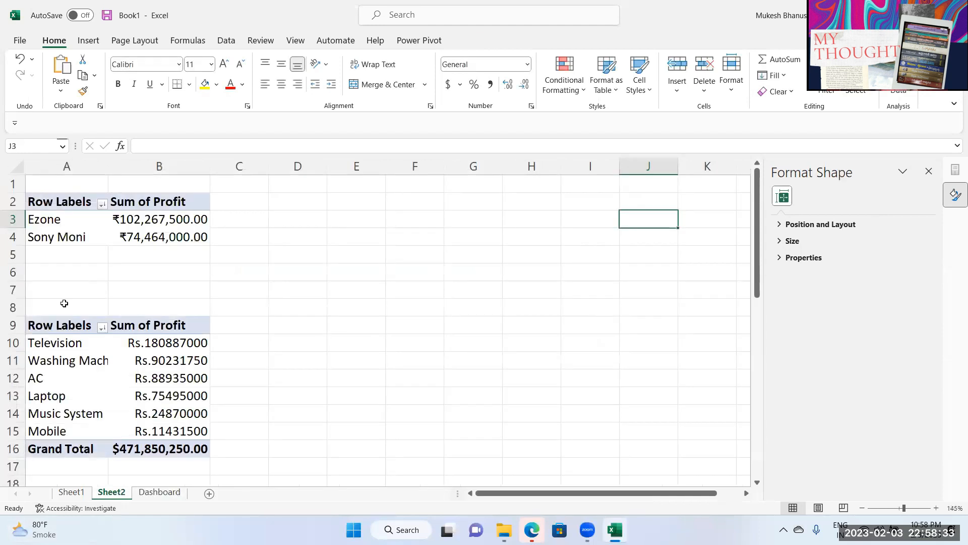
{"action": "left_click", "coordinate": [79, 234]}
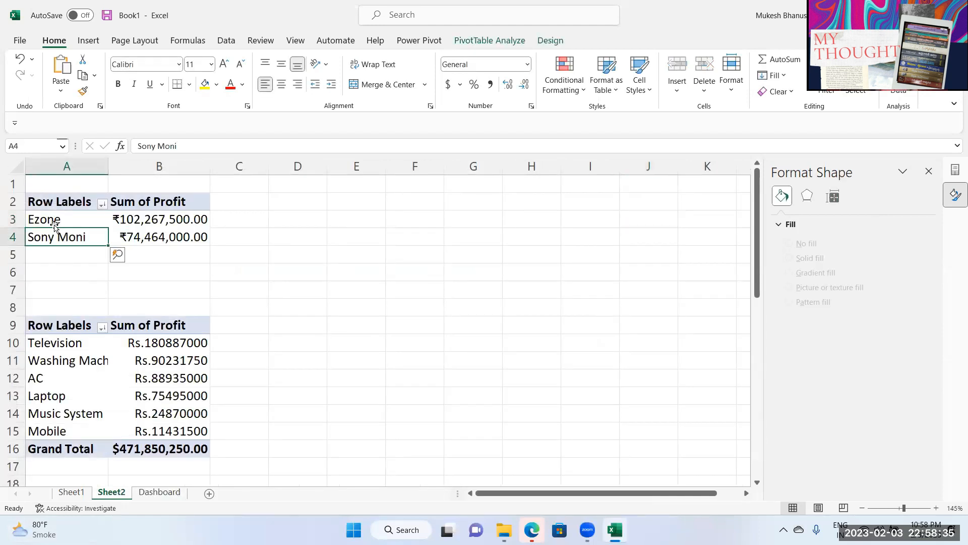
{"action": "left_click", "coordinate": [157, 493]}
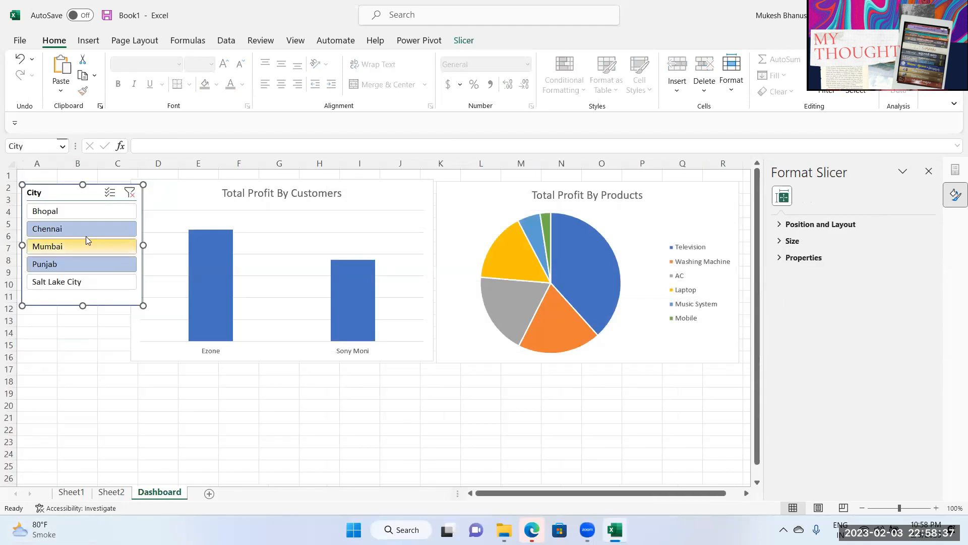
{"action": "left_click", "coordinate": [59, 214]}
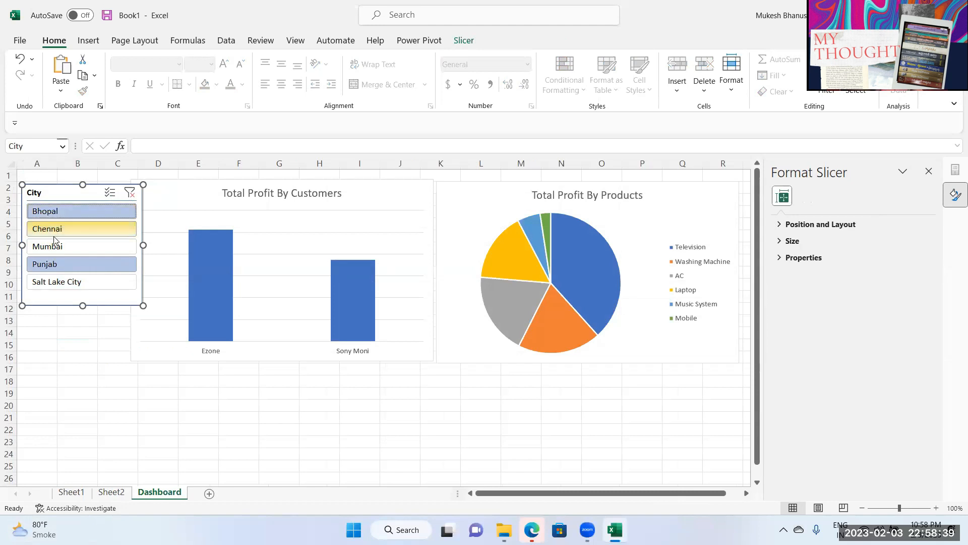
{"action": "left_click", "coordinate": [112, 493]}
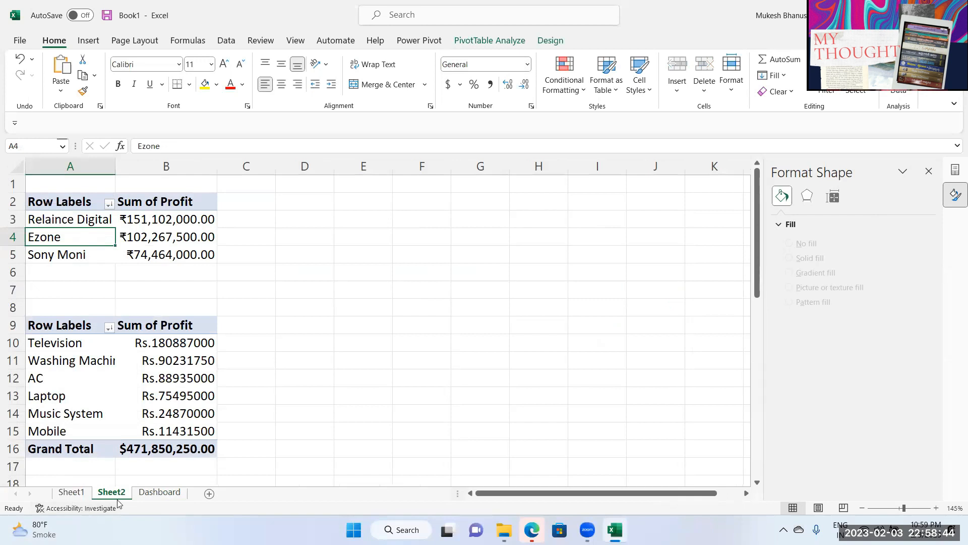
{"action": "left_click", "coordinate": [157, 493]}
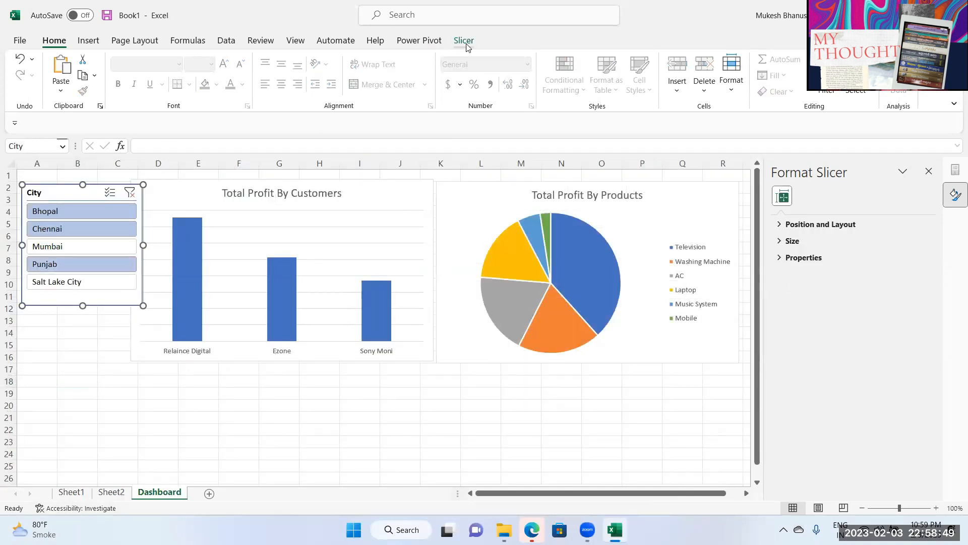
Step: Connect the City slicer to PivotTable2 so it also filters the products pie chart
{"action": "left_click", "coordinate": [463, 40]}
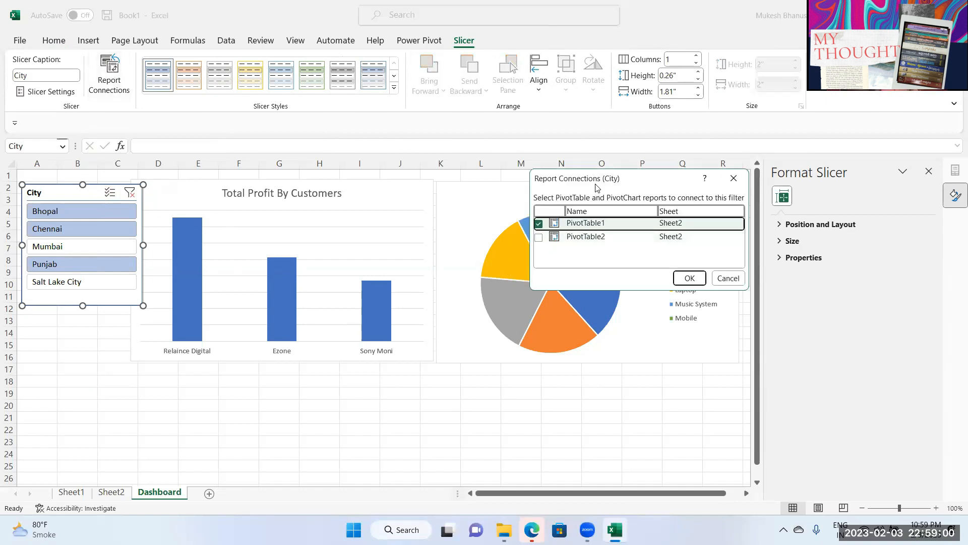
{"action": "left_click_drag", "start_coordinate": [591, 188], "coordinate": [356, 192]}
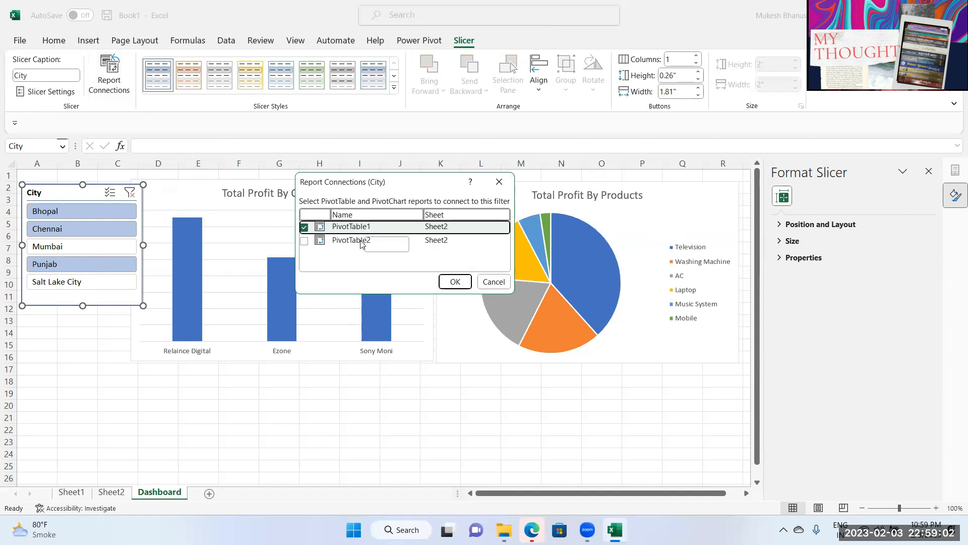
{"action": "left_click", "coordinate": [304, 241]}
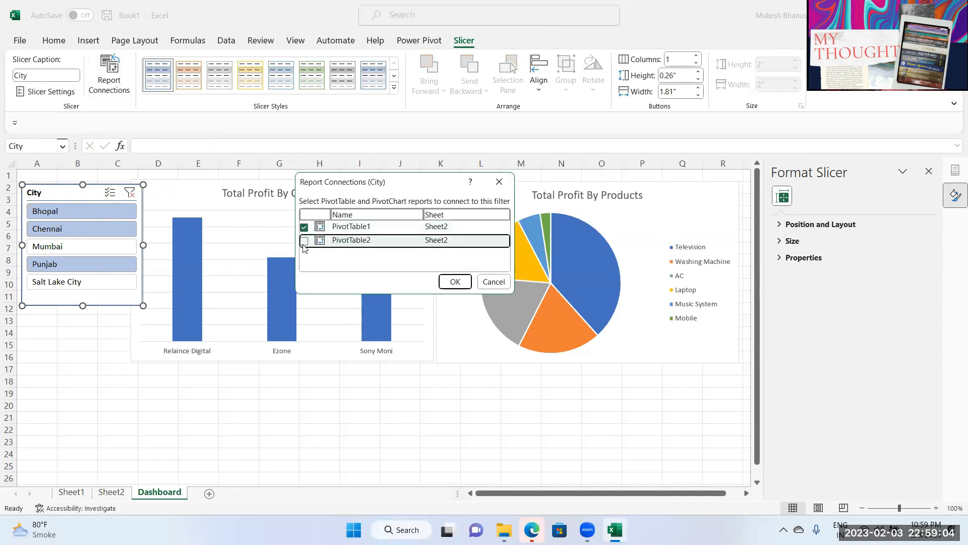
{"action": "left_click", "coordinate": [451, 284]}
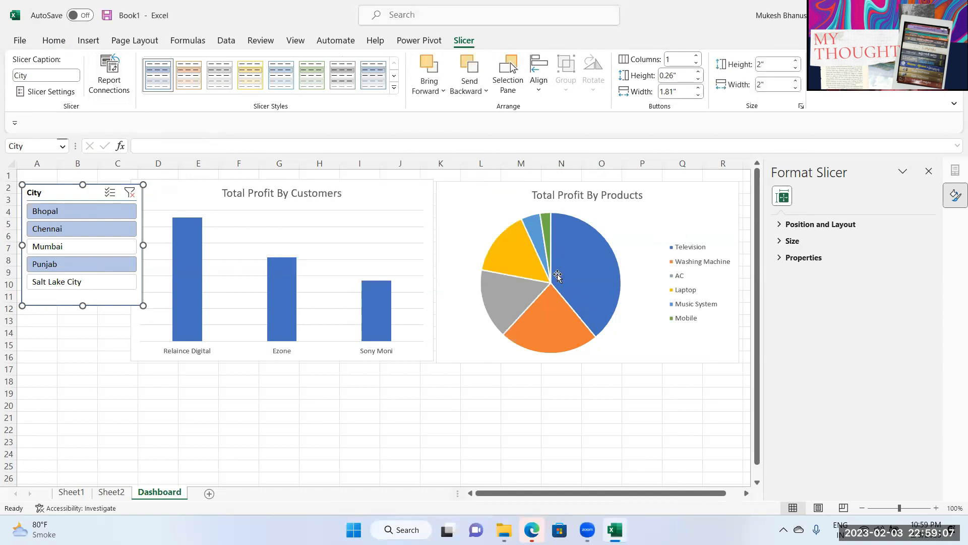
Step: Step the City filter through Salt Lake City, Punjab and Mumbai, ending on Chennai
{"action": "left_click", "coordinate": [73, 284]}
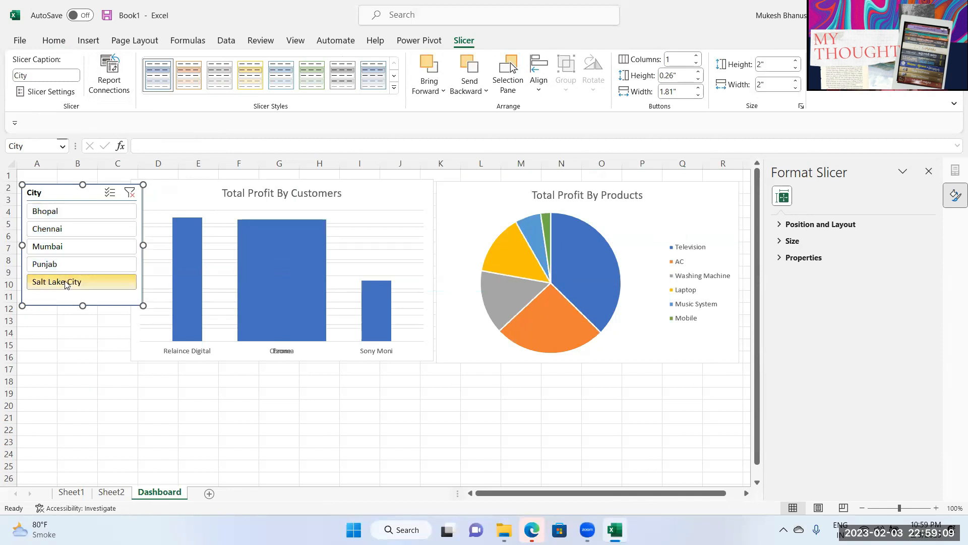
{"action": "left_click", "coordinate": [67, 264]}
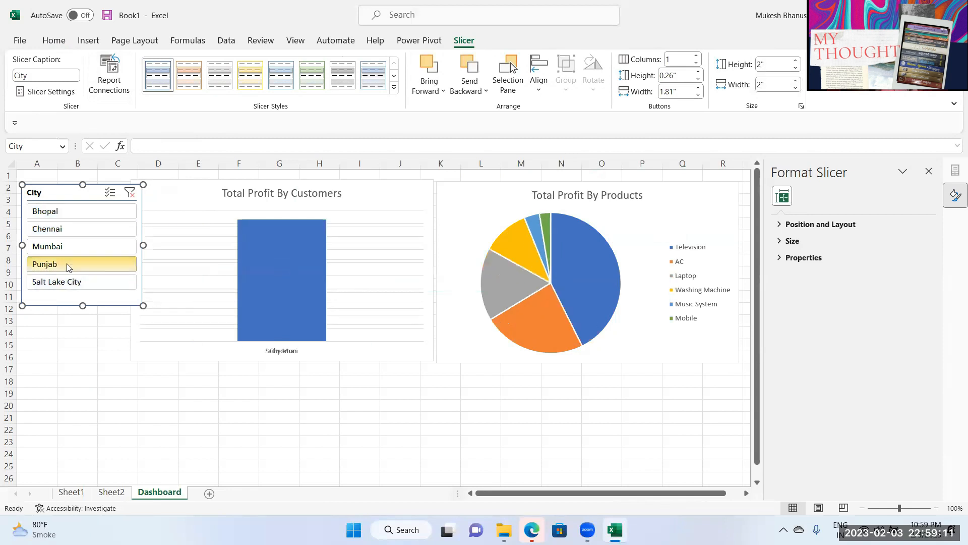
{"action": "left_click", "coordinate": [70, 248]}
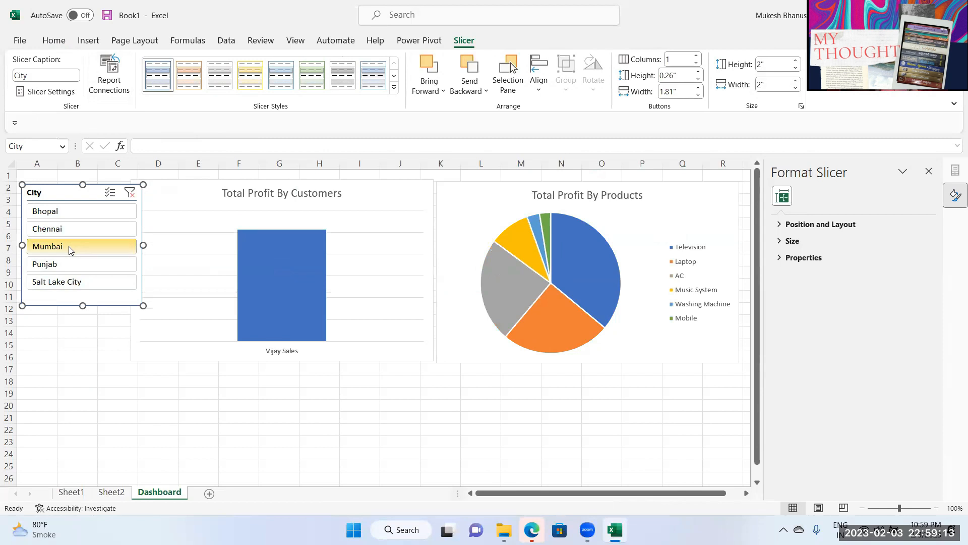
{"action": "left_click", "coordinate": [64, 229]}
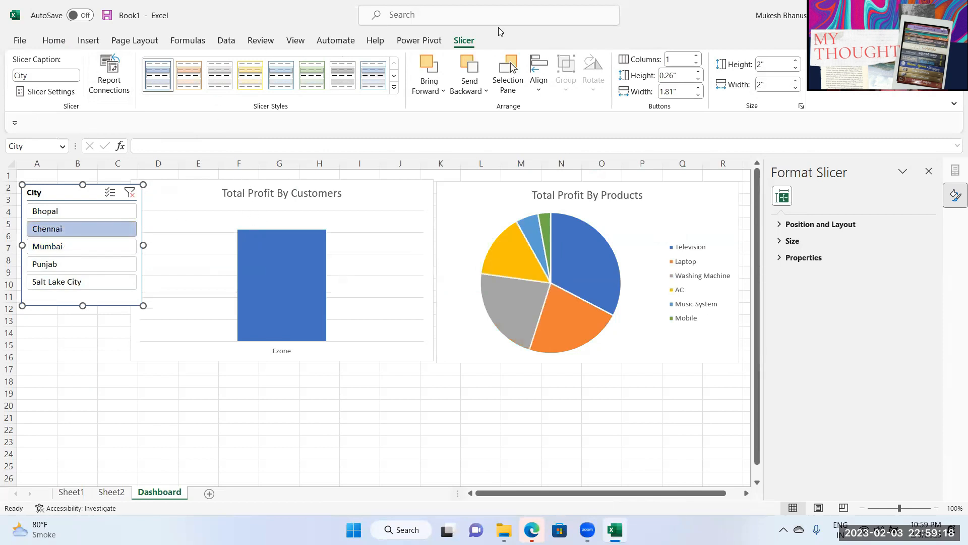
{"action": "left_click", "coordinate": [262, 232]}
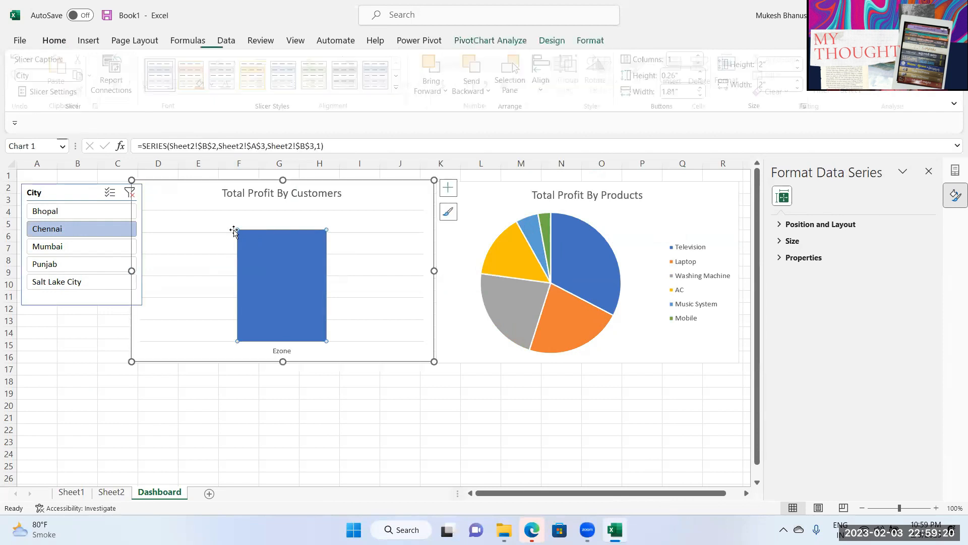
Step: Insert a Product slicer on the customers chart and filter it to AC
{"action": "left_click", "coordinate": [507, 41]}
{"action": "left_click", "coordinate": [281, 76]}
{"action": "left_click_drag", "start_coordinate": [464, 219], "coordinate": [460, 260]}
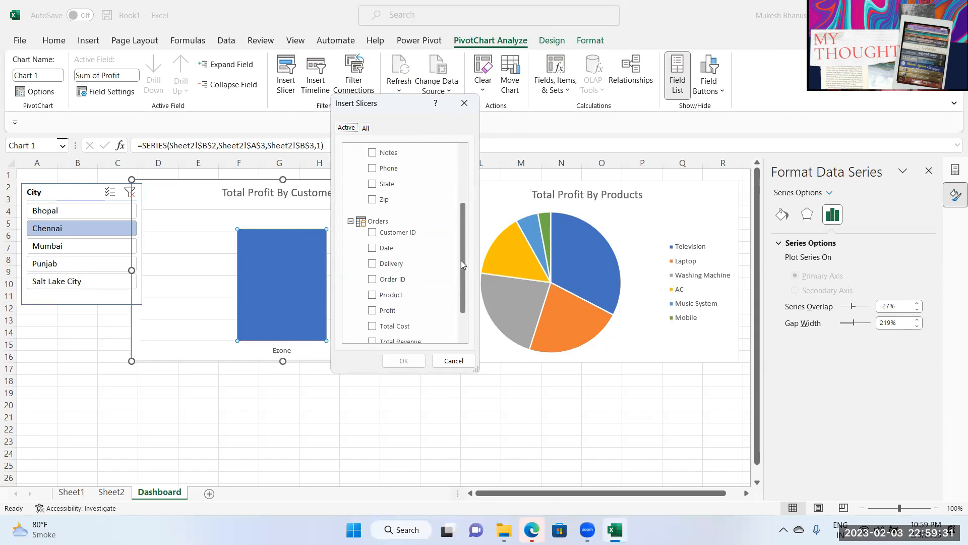
{"action": "left_click", "coordinate": [384, 303]}
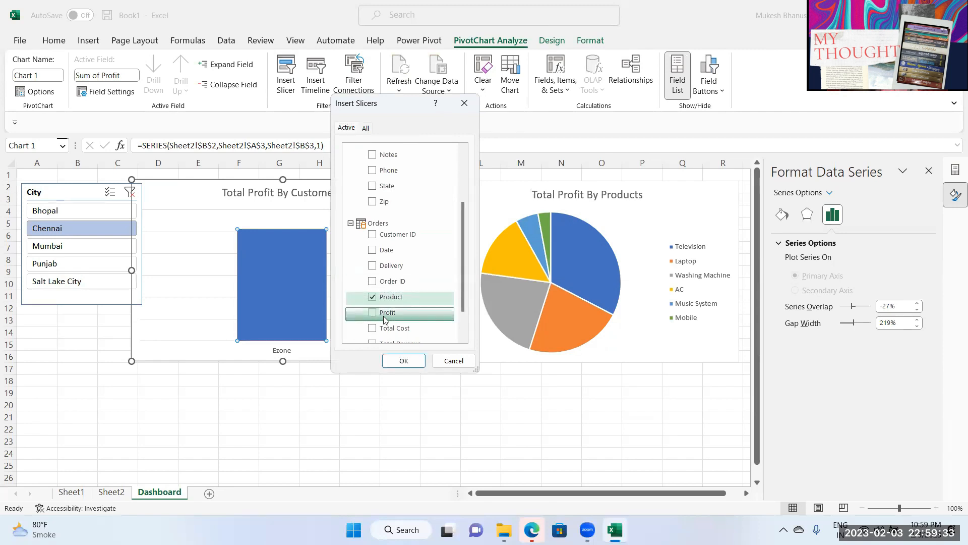
{"action": "left_click", "coordinate": [404, 360]}
{"action": "left_click_drag", "start_coordinate": [367, 320], "coordinate": [81, 328]}
{"action": "left_click", "coordinate": [76, 342]}
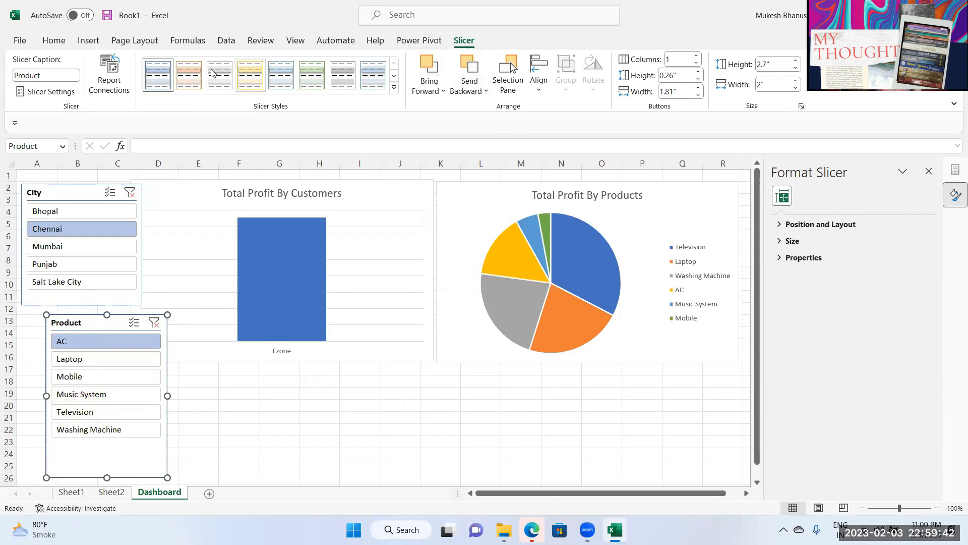
Step: Link the Product slicer to PivotTable2, add Television and Washing Machine, clear City, place it below
{"action": "left_click", "coordinate": [121, 90]}
{"action": "left_click", "coordinate": [304, 241]}
{"action": "left_click", "coordinate": [447, 283]}
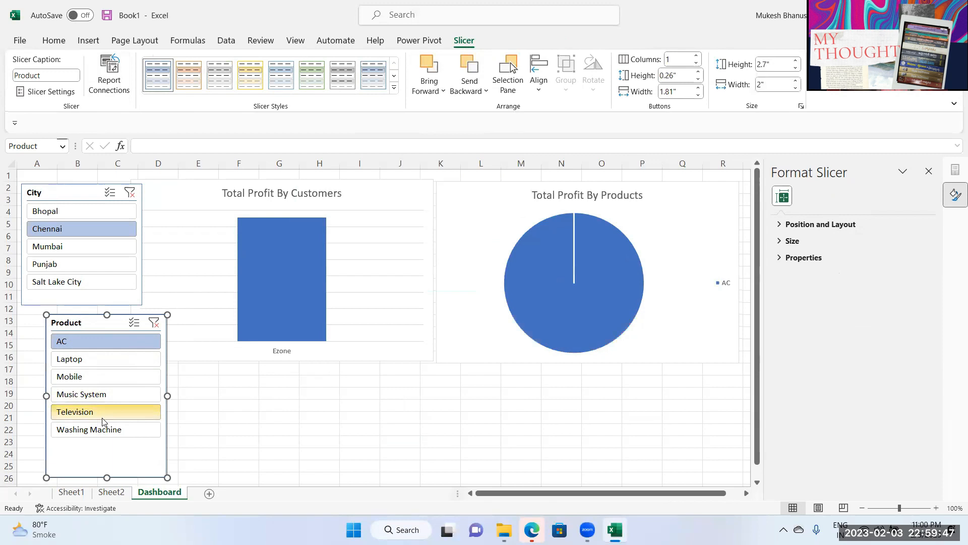
{"action": "left_click", "coordinate": [90, 415], "text": "ctrl"}
{"action": "left_click", "coordinate": [75, 431], "text": "ctrl"}
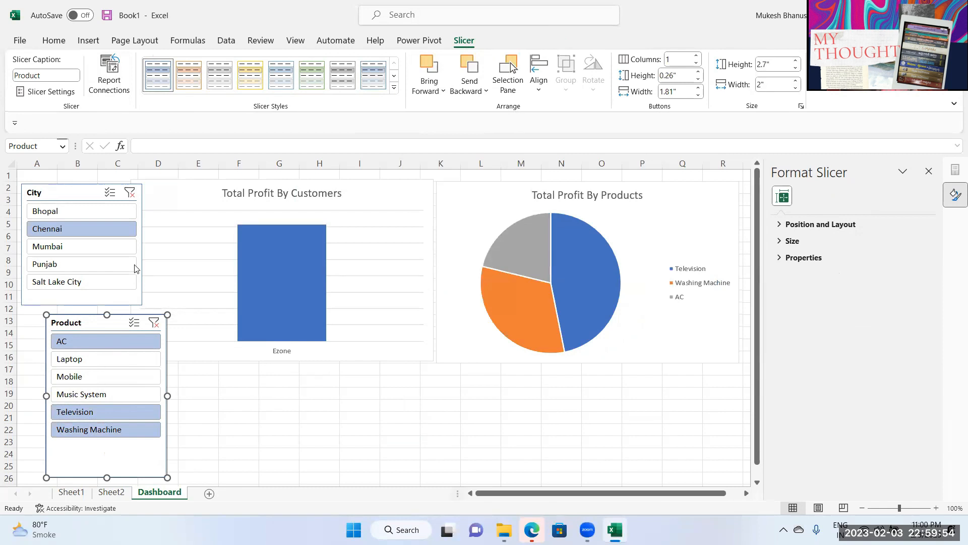
{"action": "left_click", "coordinate": [130, 192]}
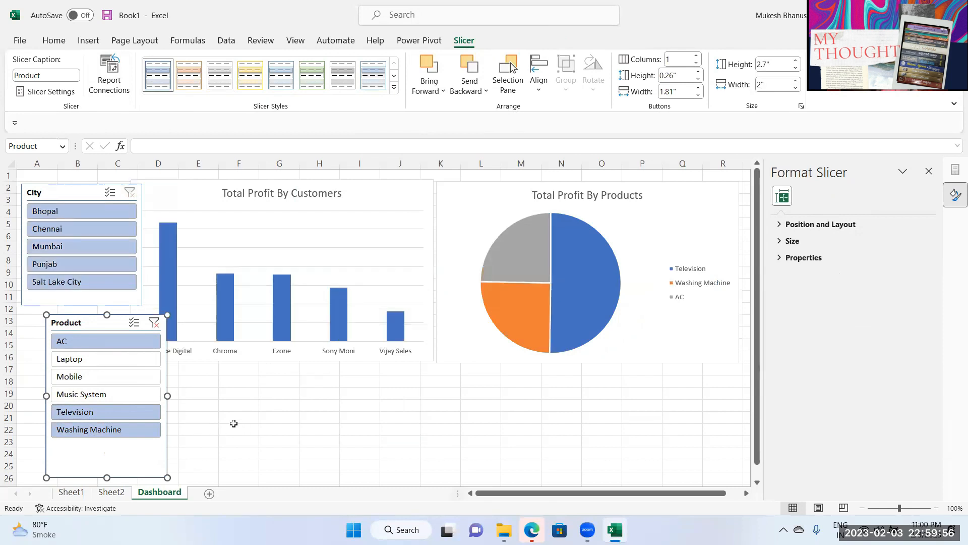
{"action": "left_click_drag", "start_coordinate": [76, 323], "coordinate": [54, 305]}
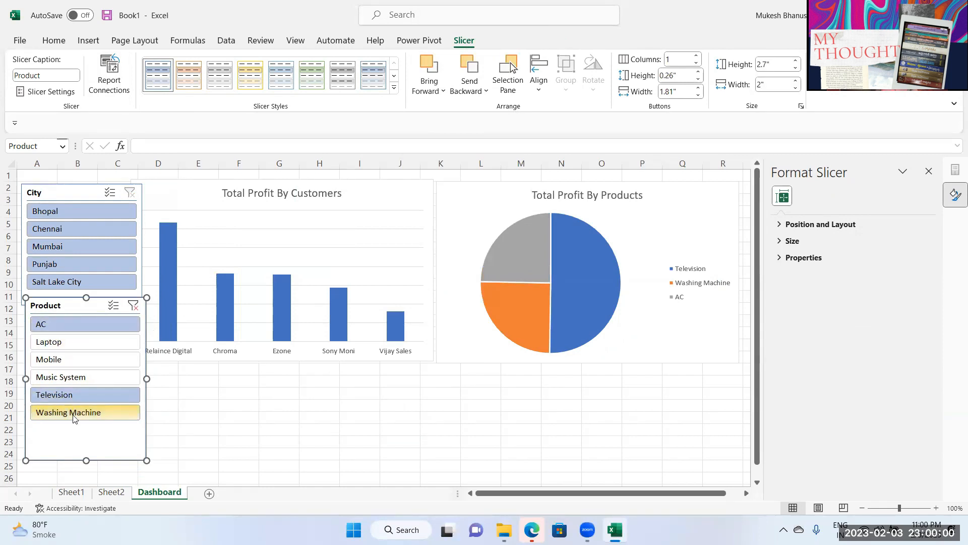
Step: Add data labels to the customer profit bars and the product pie slices
{"action": "right_click", "coordinate": [168, 254]}
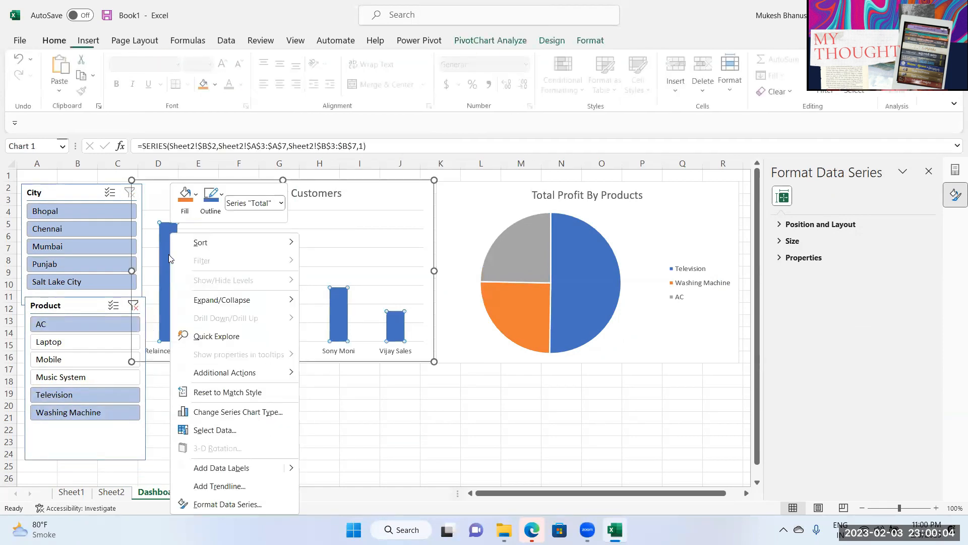
{"action": "left_click", "coordinate": [223, 469]}
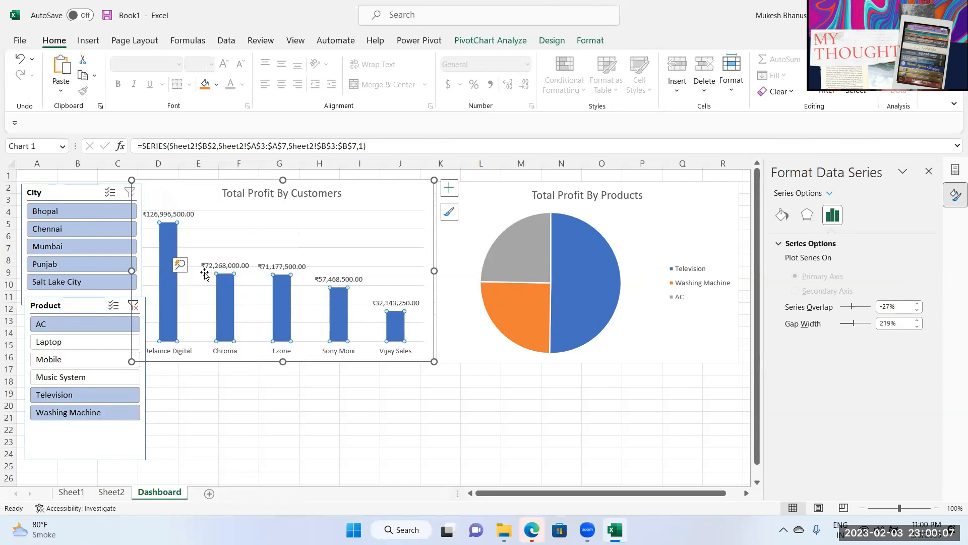
{"action": "right_click", "coordinate": [579, 290]}
{"action": "left_click", "coordinate": [630, 246]}
{"action": "left_click", "coordinate": [611, 406]}
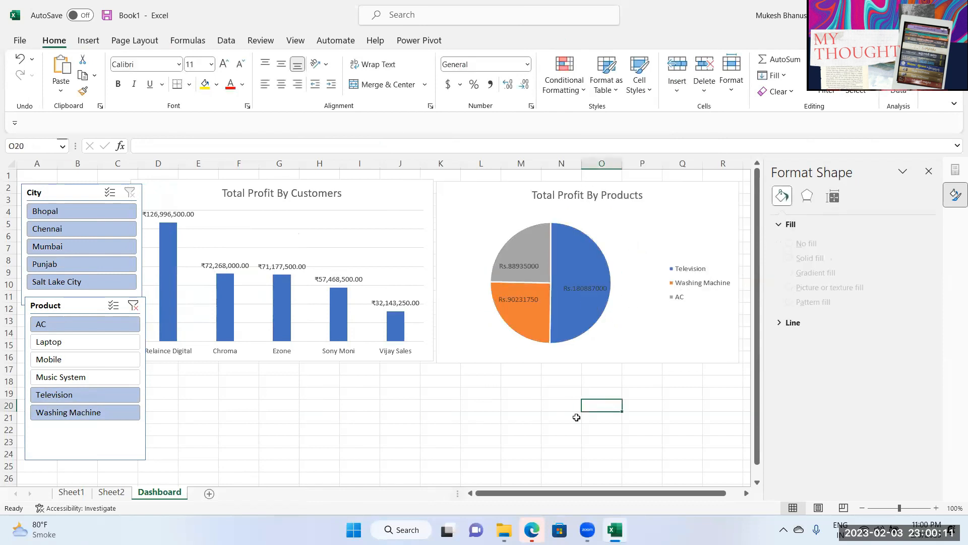
Step: Swap Television for Mobile in the Product slicer filter
{"action": "left_click", "coordinate": [78, 395]}
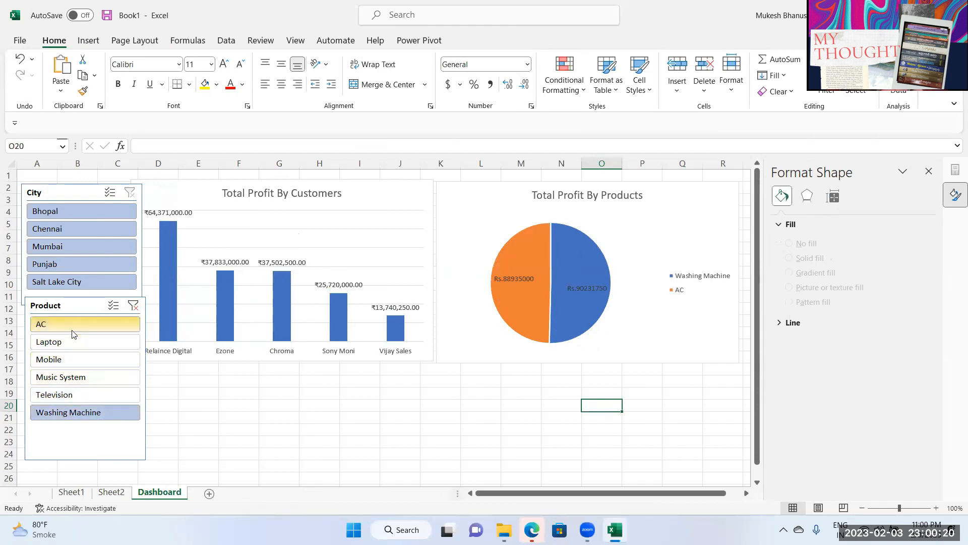
{"action": "left_click", "coordinate": [71, 362], "text": "ctrl"}
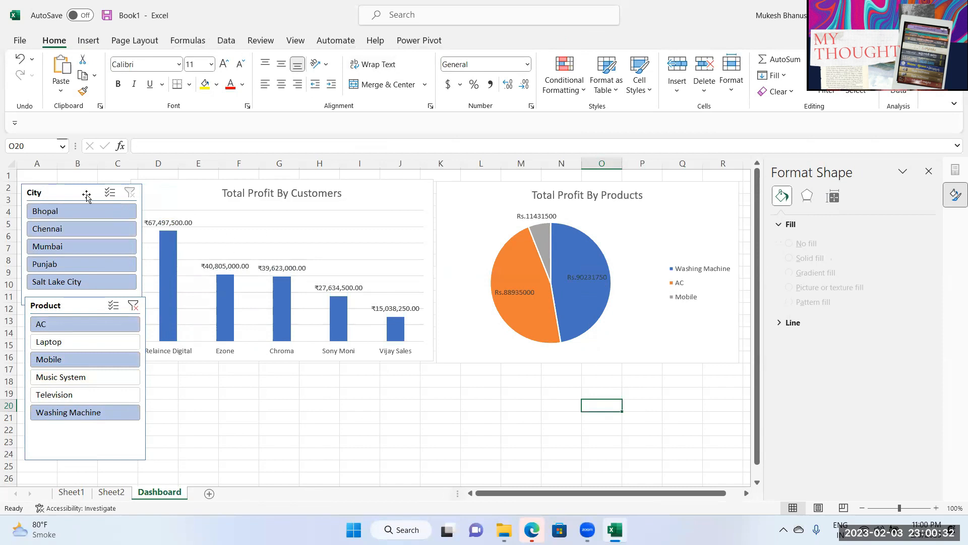
{"action": "left_click", "coordinate": [245, 217]}
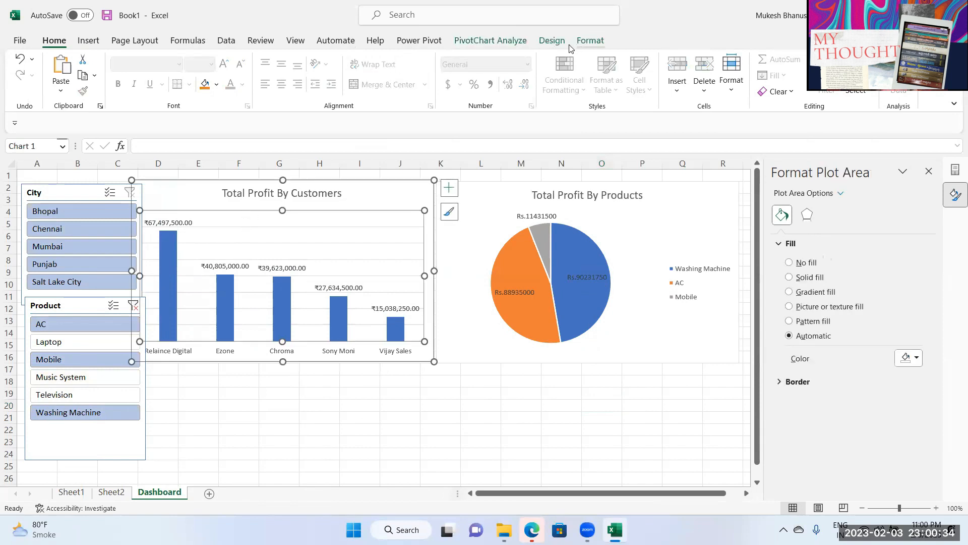
Step: Insert a Date slicer for the customers chart, then delete it
{"action": "left_click", "coordinate": [488, 44]}
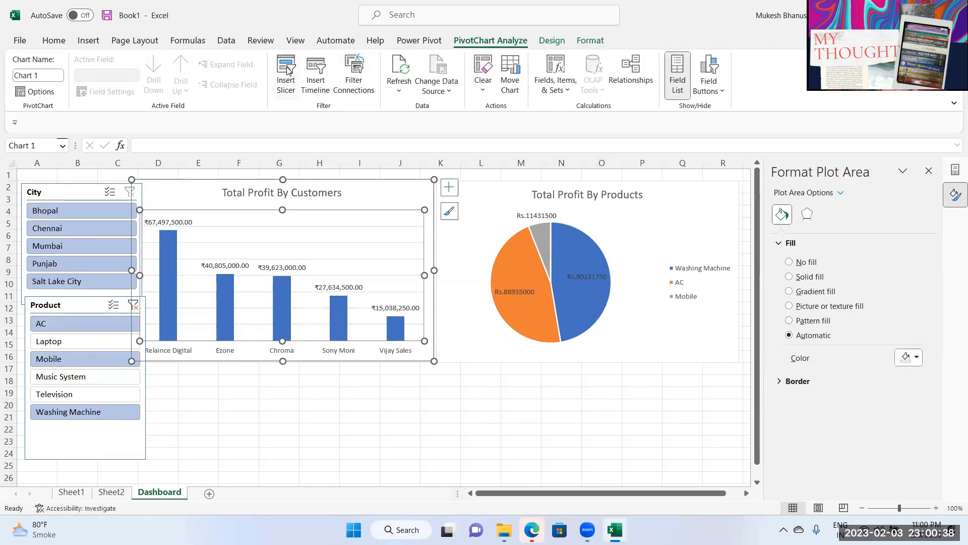
{"action": "left_click_drag", "start_coordinate": [463, 164], "coordinate": [465, 214]}
{"action": "left_click", "coordinate": [377, 250]}
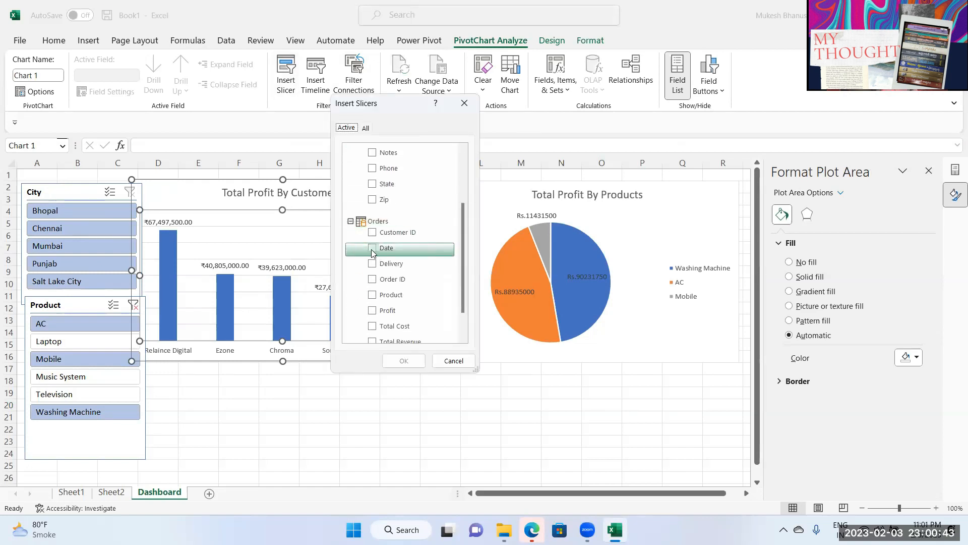
{"action": "left_click", "coordinate": [403, 360]}
{"action": "left_click_drag", "start_coordinate": [352, 277], "coordinate": [316, 315]}
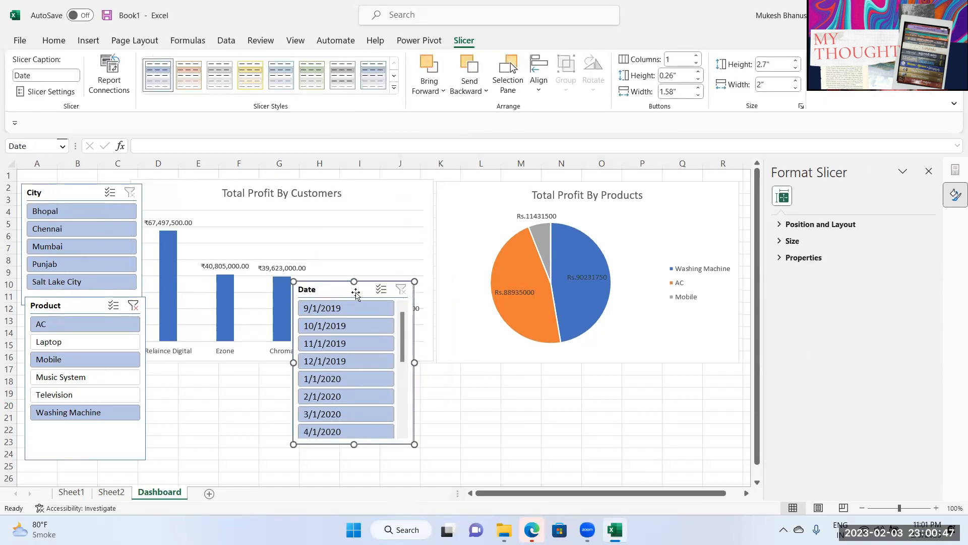
{"action": "key", "text": "Delete"}
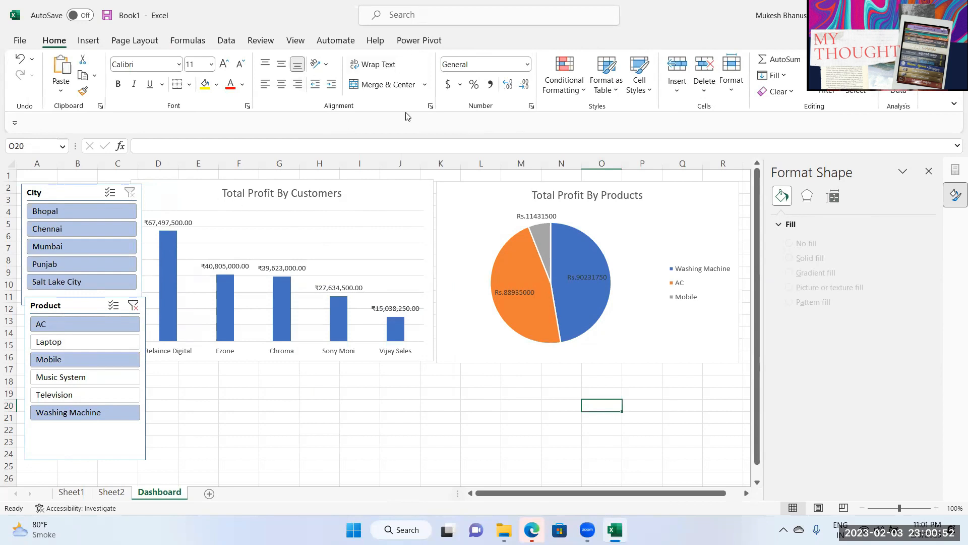
Step: Insert a Date timeline for the customers chart and place it below the chart
{"action": "left_click", "coordinate": [183, 202]}
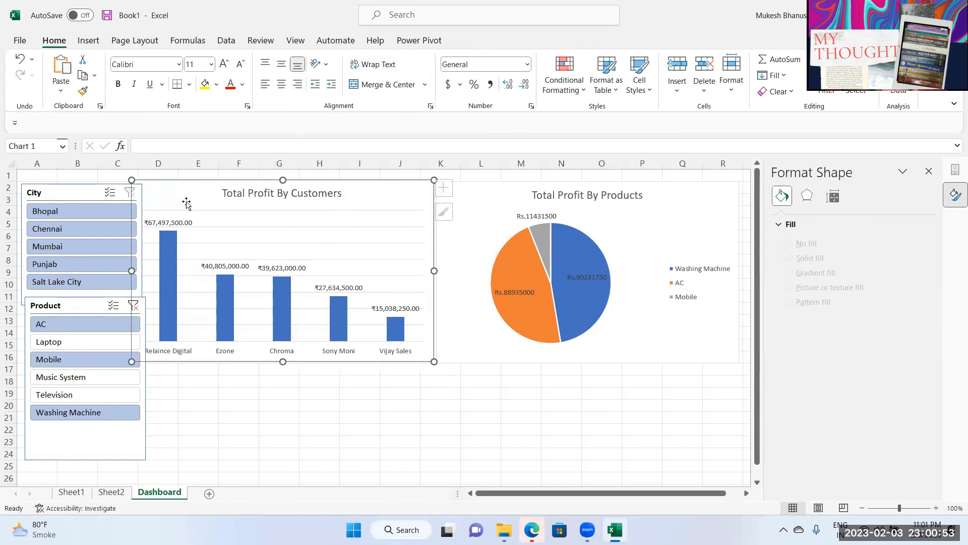
{"action": "left_click", "coordinate": [427, 44]}
{"action": "left_click", "coordinate": [472, 44]}
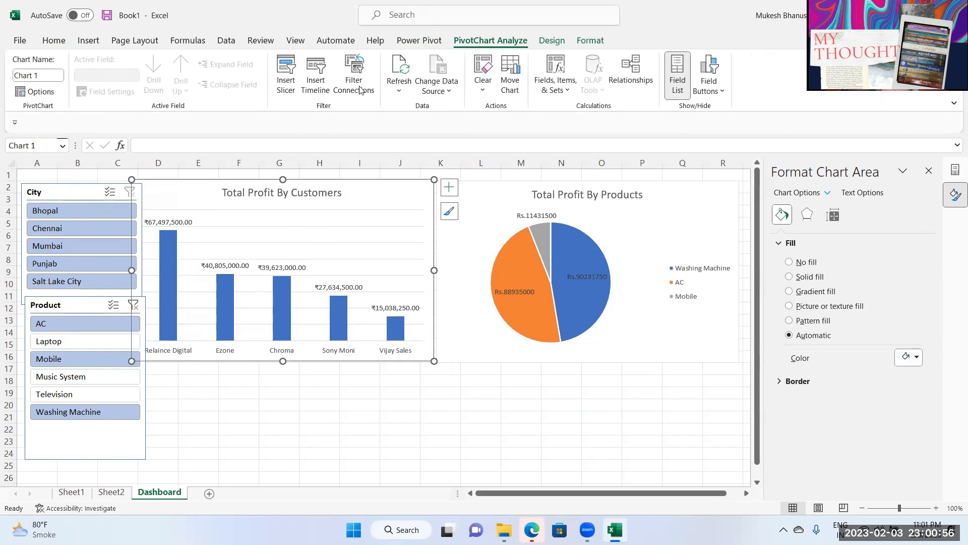
{"action": "left_click", "coordinate": [313, 81]}
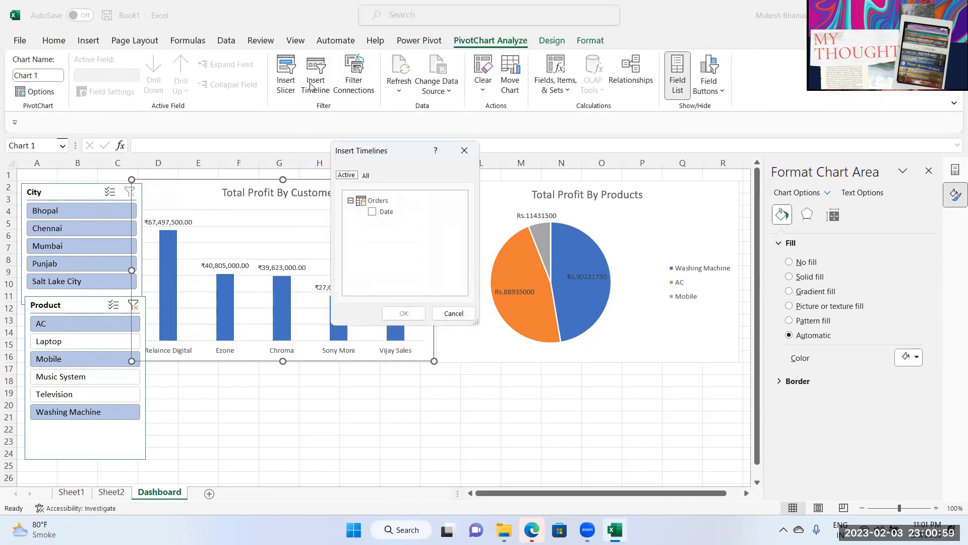
{"action": "left_click", "coordinate": [374, 214]}
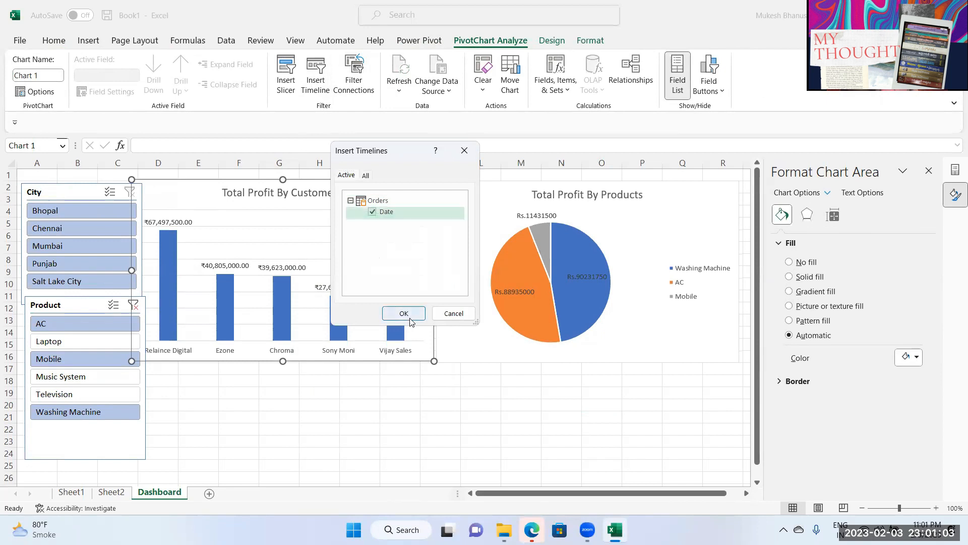
{"action": "left_click", "coordinate": [403, 313]}
{"action": "left_click_drag", "start_coordinate": [347, 307], "coordinate": [211, 389]}
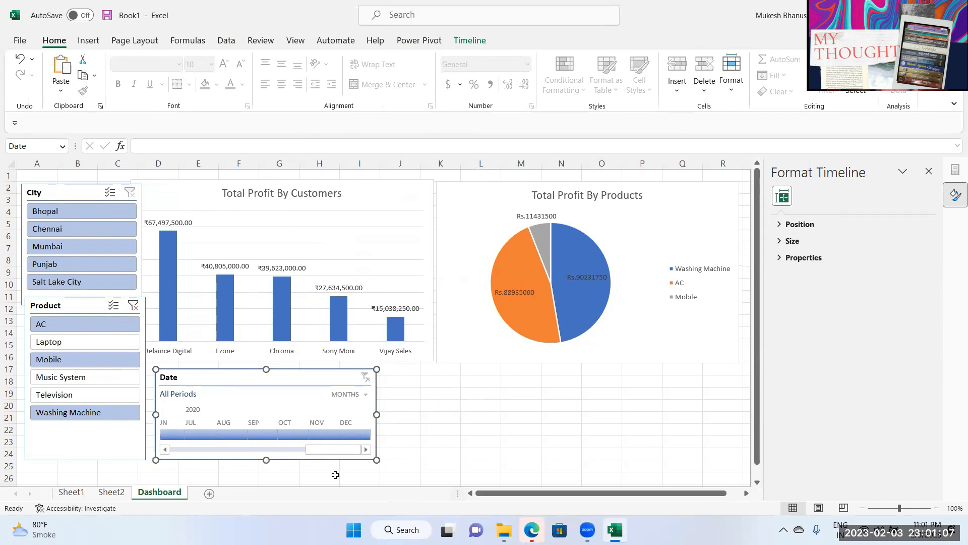
Step: Filter the Date timeline to Q4 2020 and connect it to PivotTable2 as well
{"action": "left_click_drag", "start_coordinate": [300, 401], "coordinate": [326, 403]}
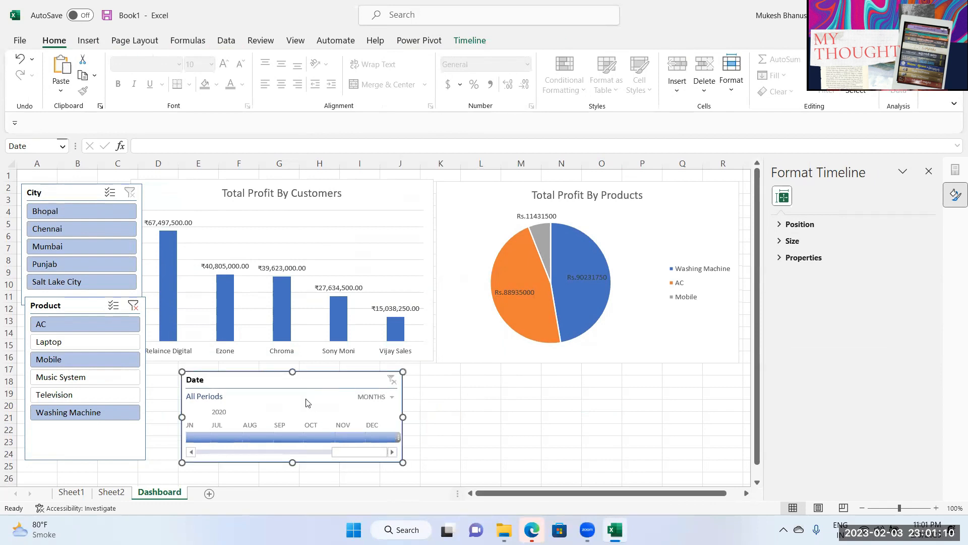
{"action": "left_click_drag", "start_coordinate": [321, 438], "coordinate": [379, 442]}
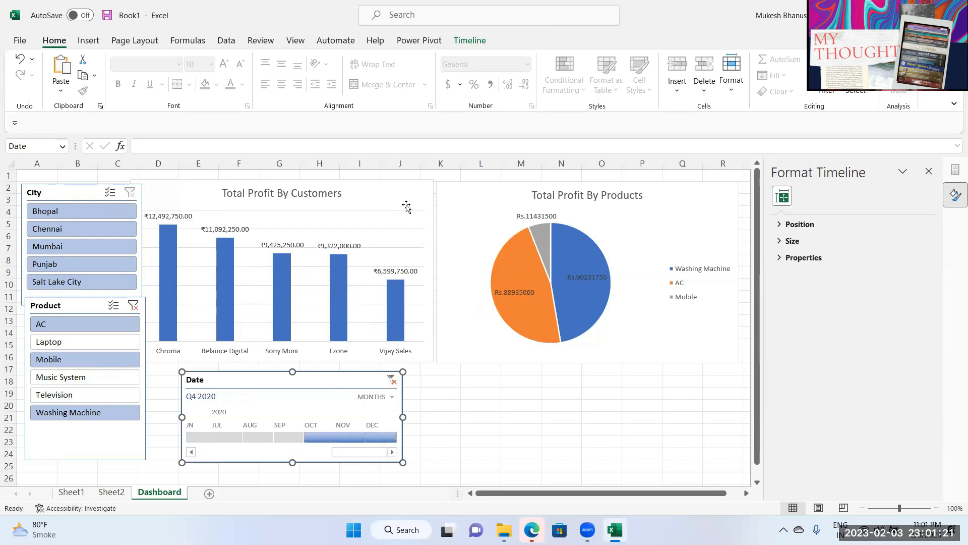
{"action": "left_click", "coordinate": [469, 44]}
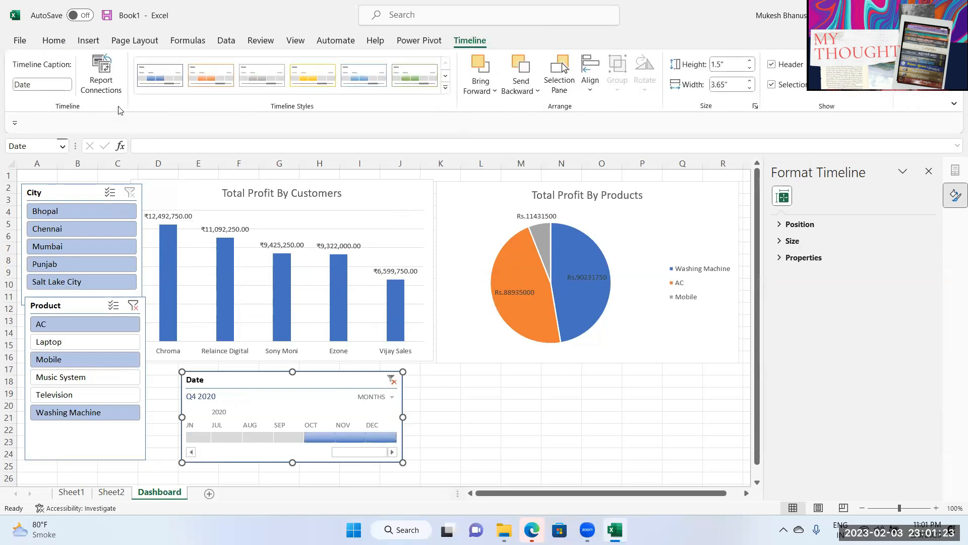
{"action": "left_click", "coordinate": [101, 73]}
{"action": "left_click", "coordinate": [304, 241]}
{"action": "left_click", "coordinate": [455, 281]}
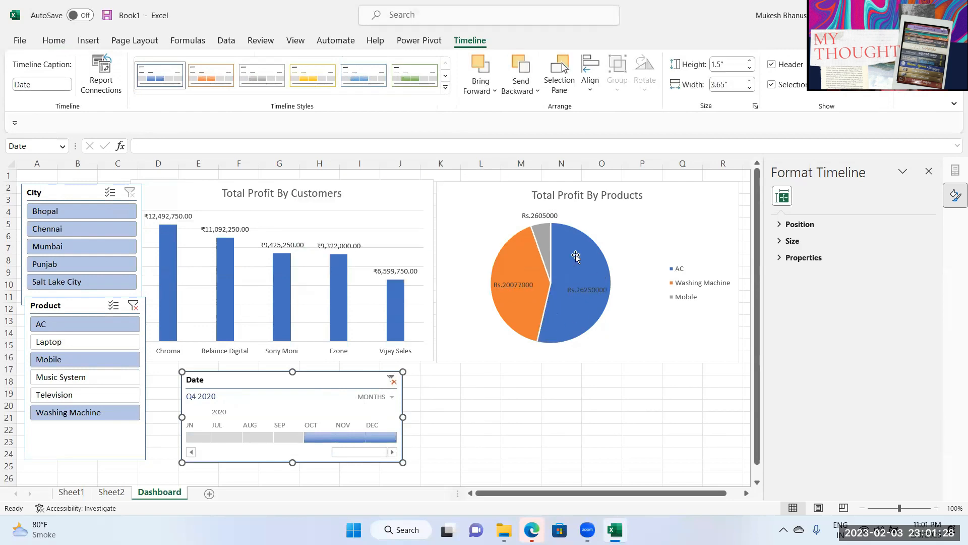
Step: Narrow the Date timeline to Sep 2020 and select the City slicer
{"action": "left_click_drag", "start_coordinate": [251, 437], "coordinate": [325, 437]}
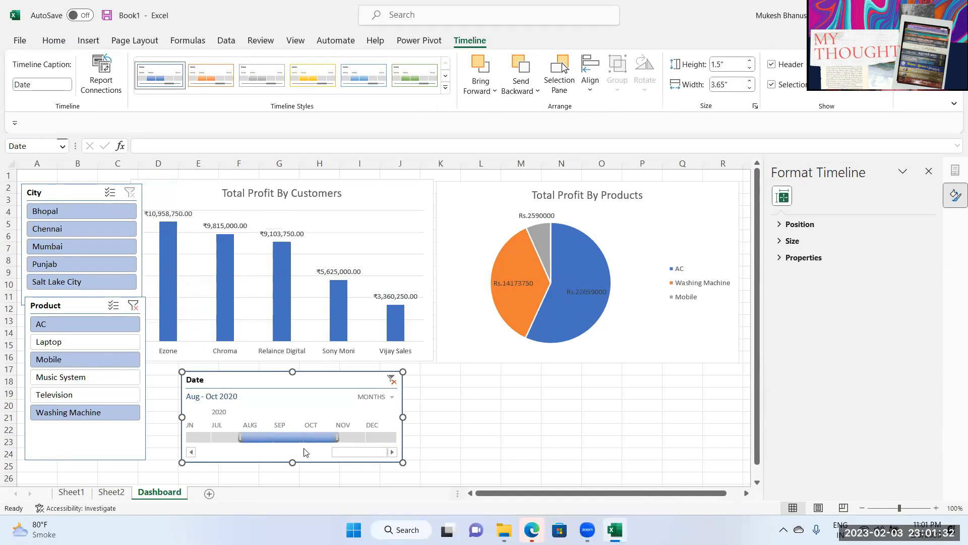
{"action": "left_click", "coordinate": [235, 438]}
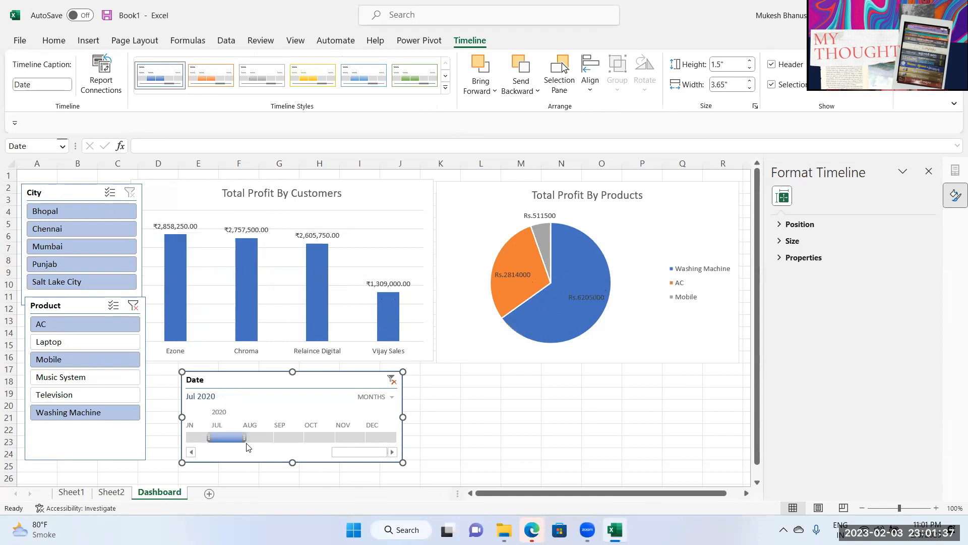
{"action": "left_click", "coordinate": [288, 437]}
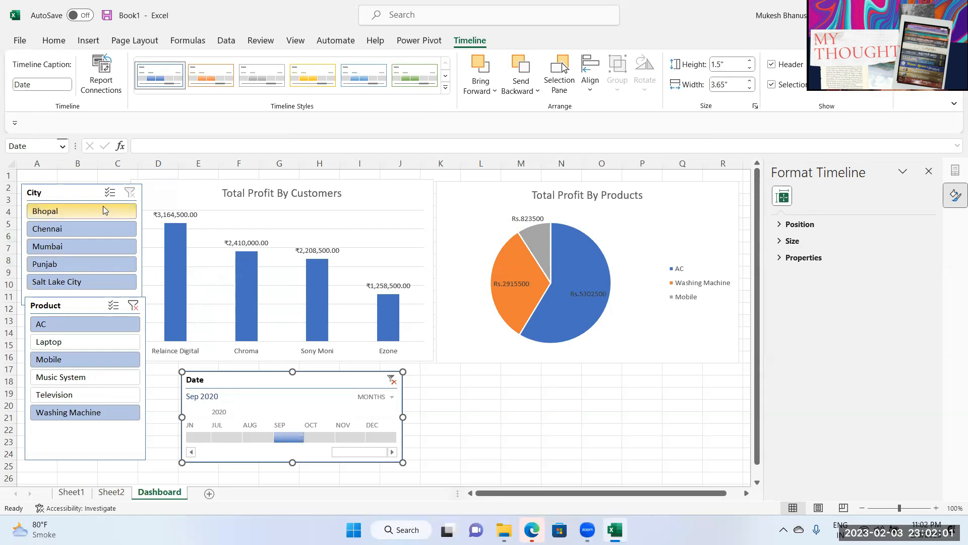
{"action": "left_click", "coordinate": [84, 194]}
Step: Glance over Sheet1 and Sheet2, then open Excel_practice_data from recent workbooks
{"action": "left_click", "coordinate": [110, 492]}
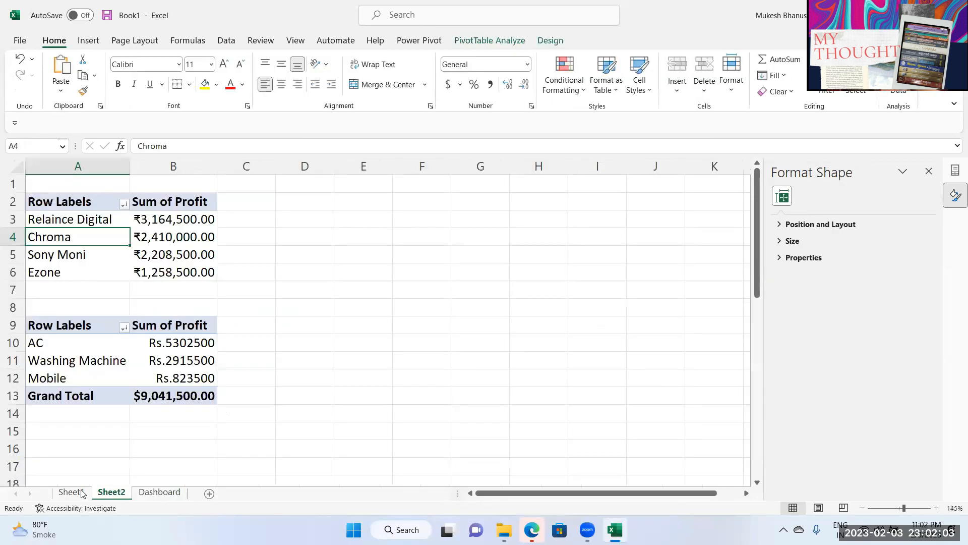
{"action": "left_click", "coordinate": [75, 492]}
{"action": "left_click", "coordinate": [111, 492]}
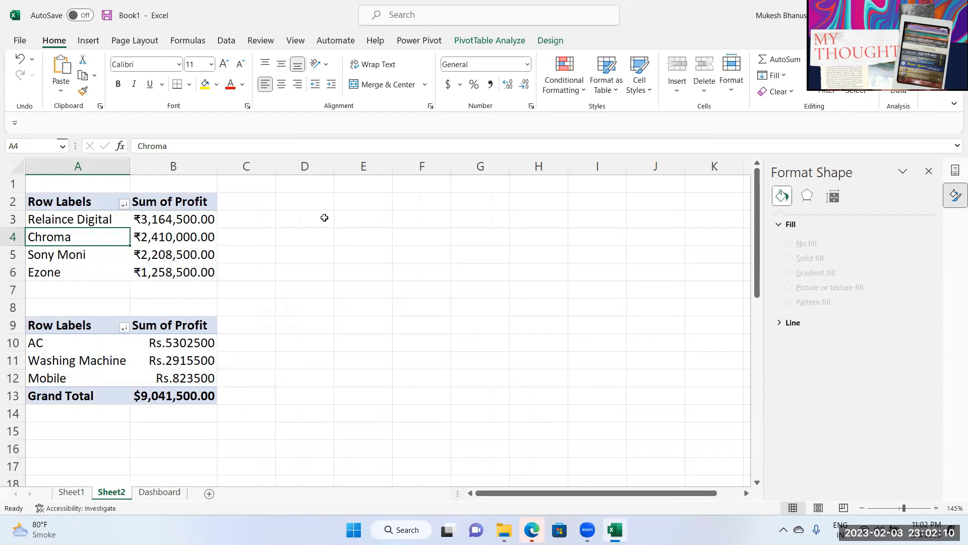
{"action": "left_click", "coordinate": [20, 40]}
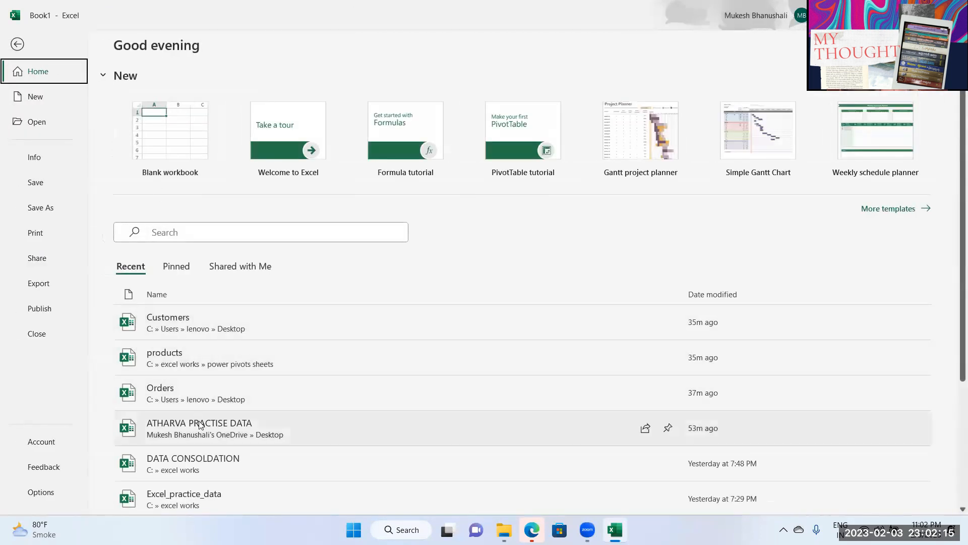
{"action": "left_click", "coordinate": [194, 496]}
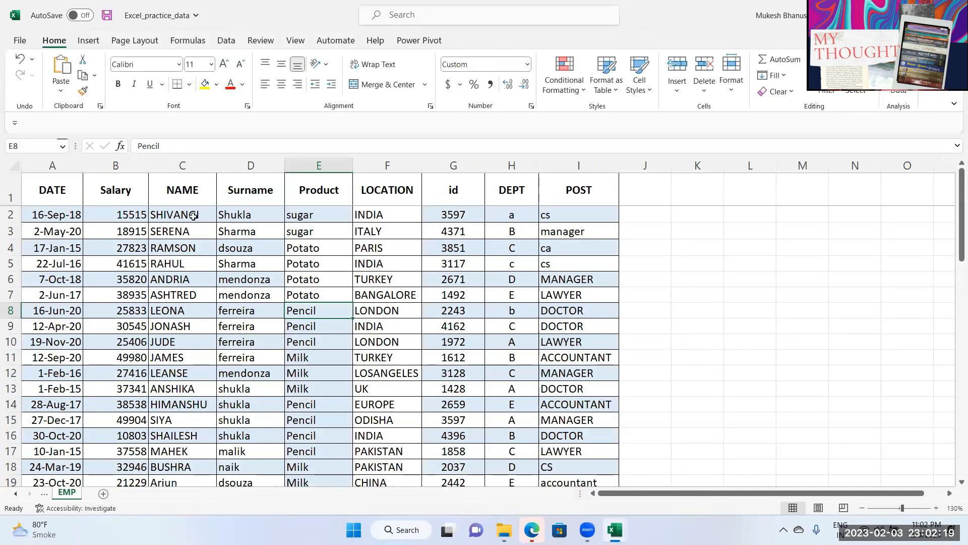
Step: Convert the EMP employee records range into a table with Ctrl+T
{"action": "left_click", "coordinate": [223, 249]}
{"action": "left_click", "coordinate": [220, 280]}
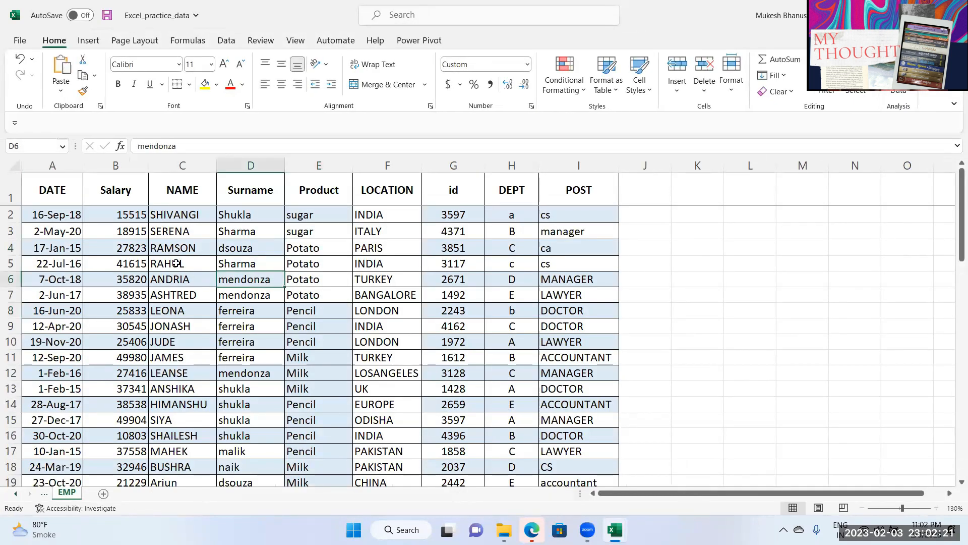
{"action": "key", "text": "ctrl+t"}
{"action": "key", "text": "Return"}
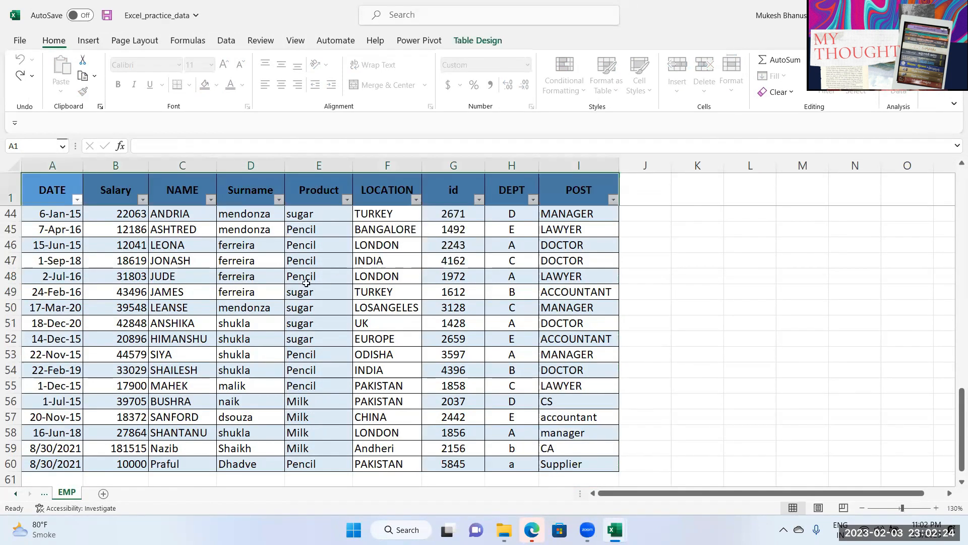
{"action": "left_click", "coordinate": [250, 267]}
{"action": "scroll", "coordinate": [383, 275], "scroll_direction": "up", "scroll_amount": 6}
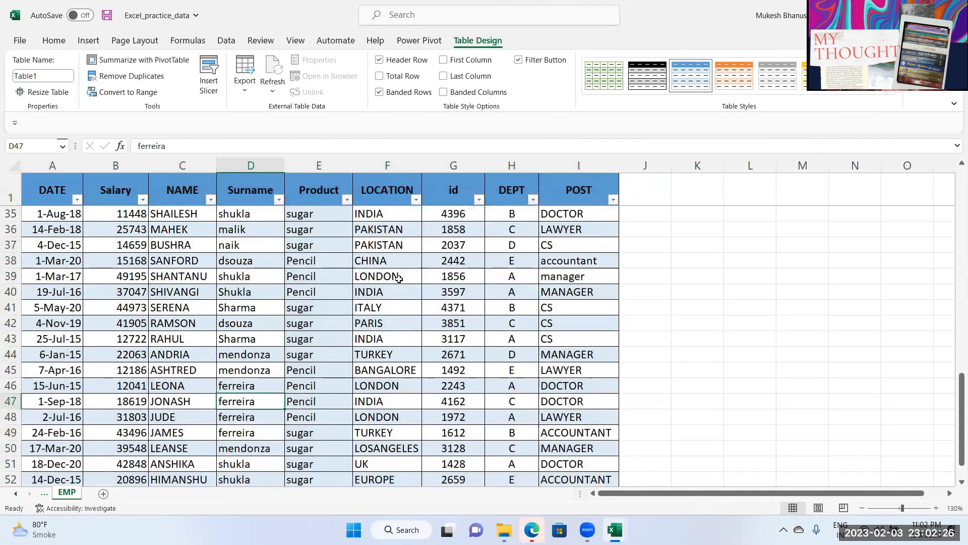
{"action": "scroll", "coordinate": [414, 226], "scroll_direction": "up", "scroll_amount": 8}
{"action": "left_click", "coordinate": [412, 261]}
{"action": "left_click", "coordinate": [454, 247]}
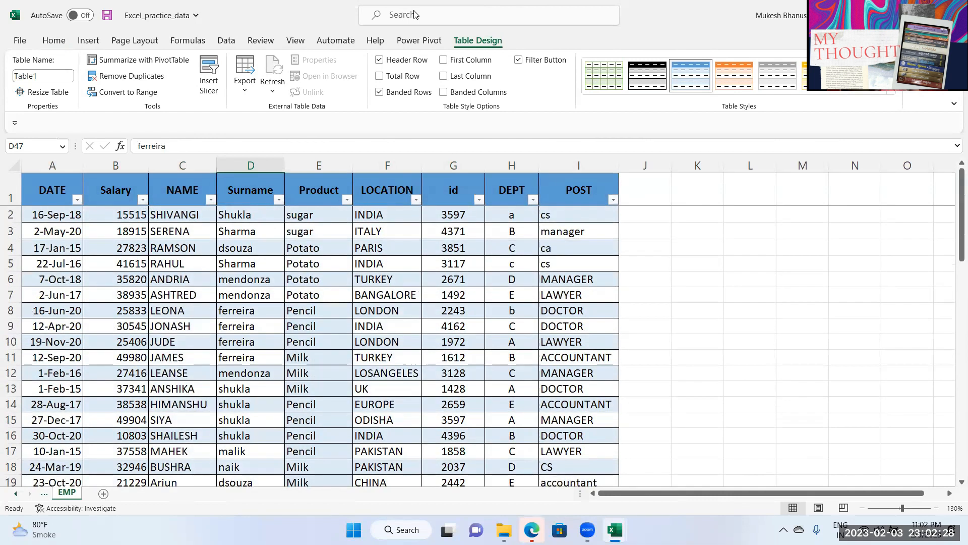
{"action": "left_click", "coordinate": [227, 42]}
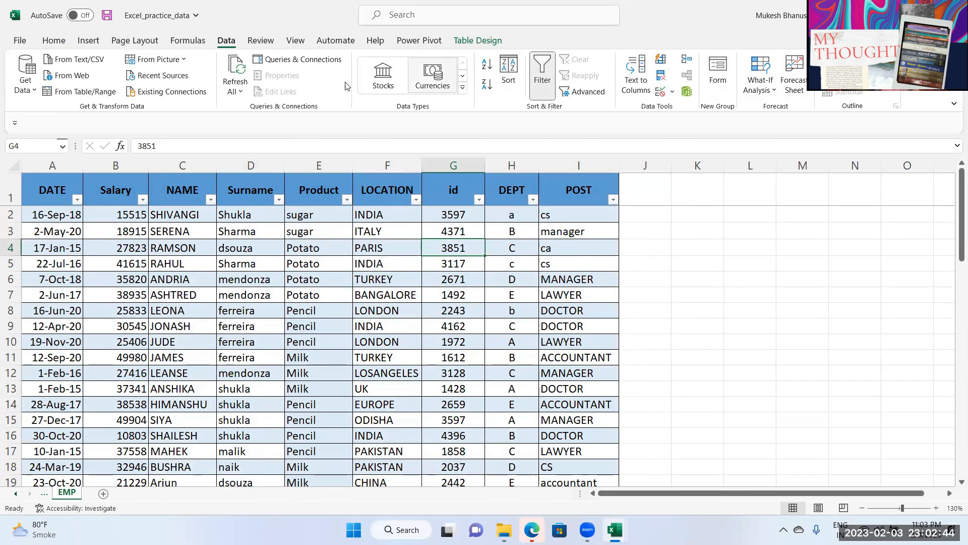
{"action": "left_click", "coordinate": [89, 43]}
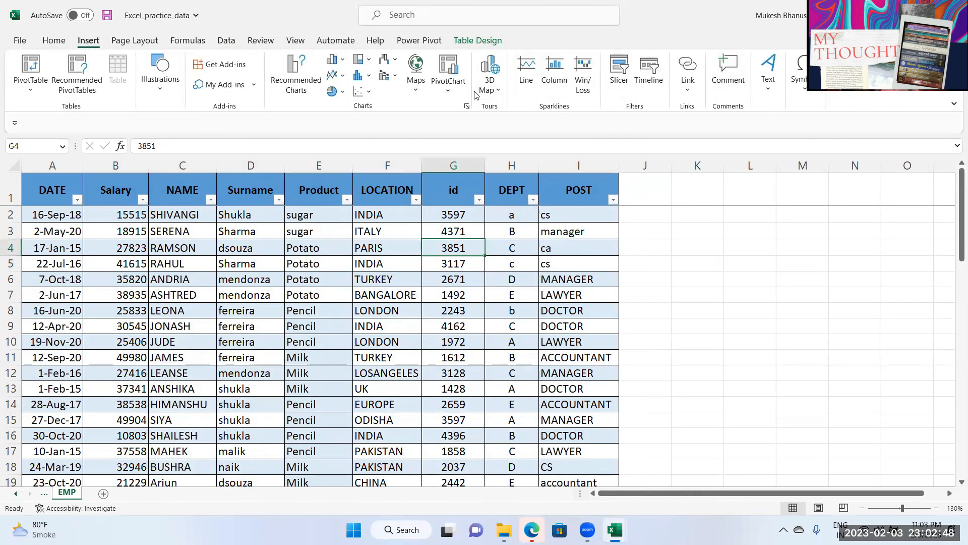
Step: Insert slicers for the LOCATION, Product and DEPT columns
{"action": "left_click", "coordinate": [620, 68]}
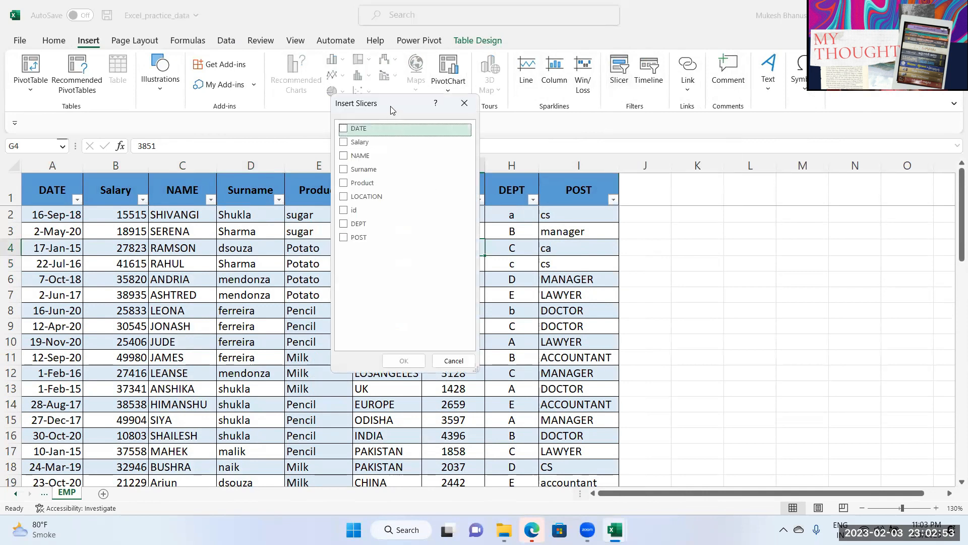
{"action": "left_click_drag", "start_coordinate": [383, 105], "coordinate": [191, 86]}
{"action": "left_click", "coordinate": [152, 178]}
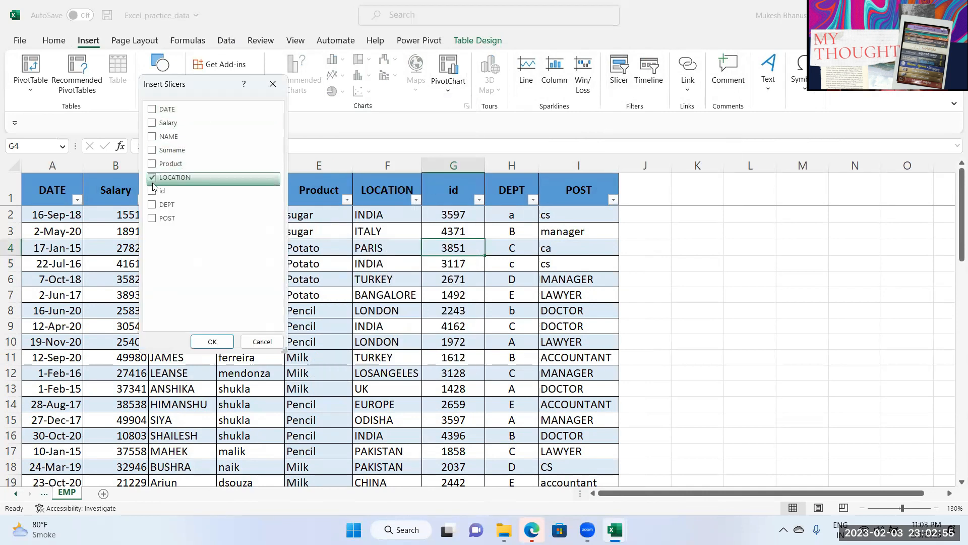
{"action": "left_click", "coordinate": [151, 167]}
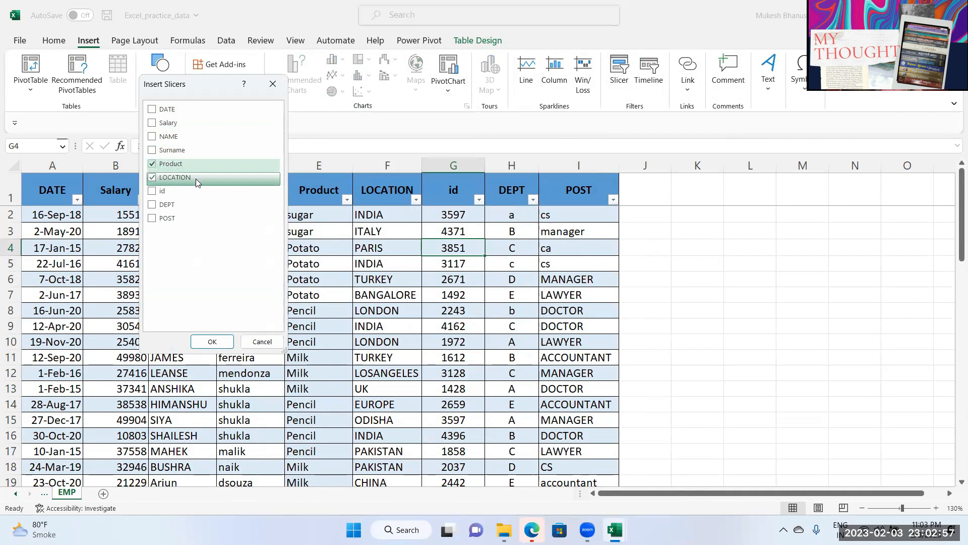
{"action": "left_click", "coordinate": [167, 204]}
{"action": "left_click", "coordinate": [212, 342]}
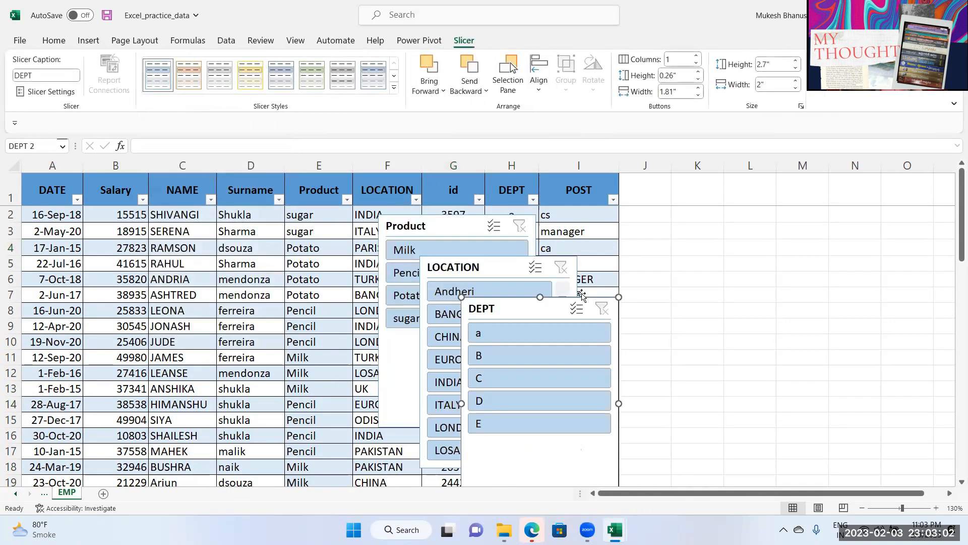
Step: Move the DEPT slicer to columns J–L, size it about 2.2 inches, with 2 button columns
{"action": "left_click_drag", "start_coordinate": [622, 423], "coordinate": [777, 307]}
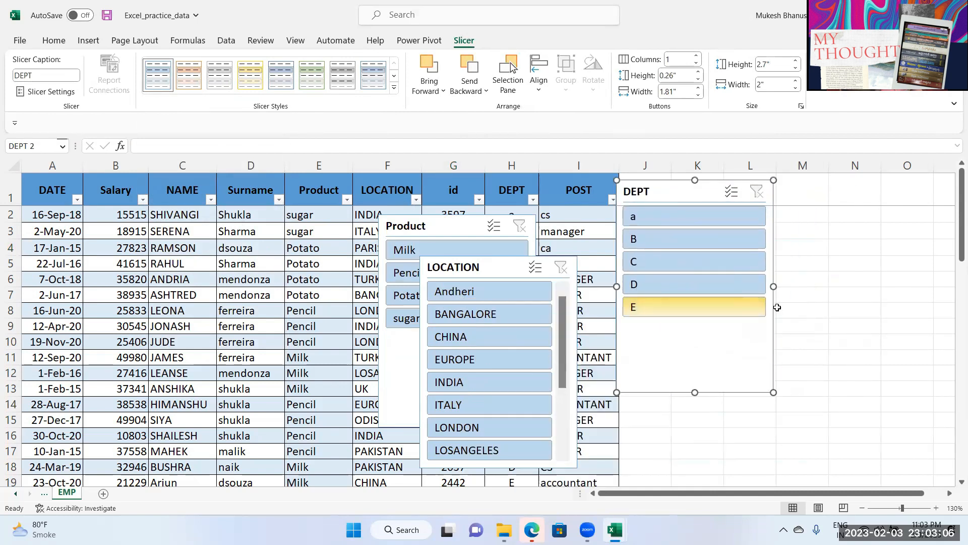
{"action": "left_click", "coordinate": [796, 81]}
{"action": "left_click", "coordinate": [795, 81]}
{"action": "left_click", "coordinate": [796, 81]}
{"action": "left_click", "coordinate": [796, 88]}
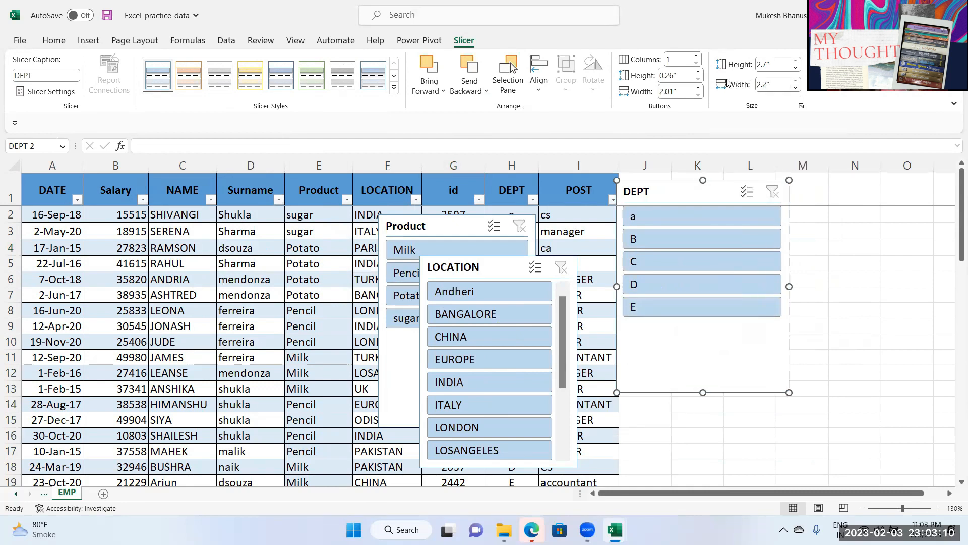
{"action": "left_click", "coordinate": [687, 57]}
{"action": "type", "text": "2"}
{"action": "key", "text": "Tab"}
{"action": "left_click_drag", "start_coordinate": [706, 381], "coordinate": [709, 273]}
{"action": "left_click_drag", "start_coordinate": [790, 226], "coordinate": [834, 225]}
{"action": "left_click_drag", "start_coordinate": [758, 195], "coordinate": [775, 213]}
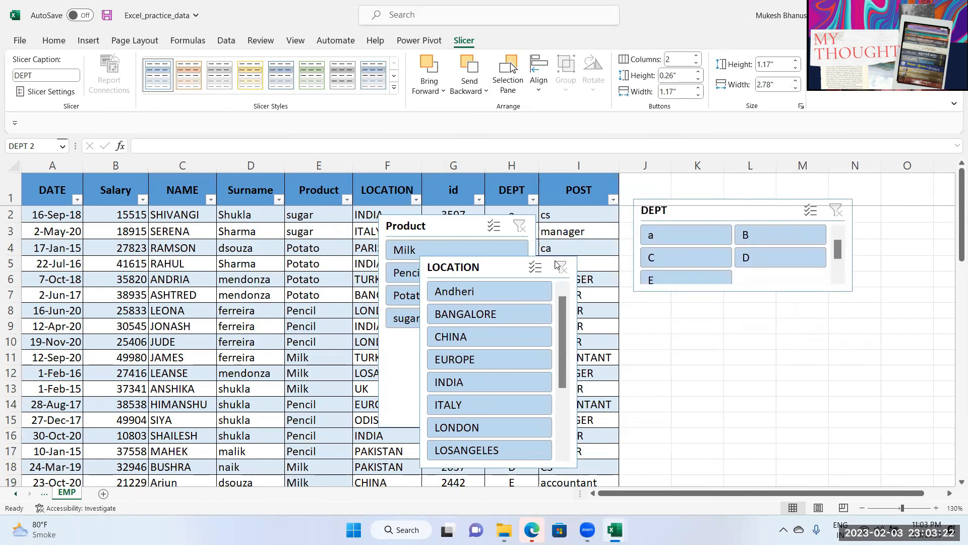
Step: Place LOCATION below DEPT with 4 button columns, 2.81 inches wide; move Product far right
{"action": "left_click_drag", "start_coordinate": [455, 268], "coordinate": [661, 297]}
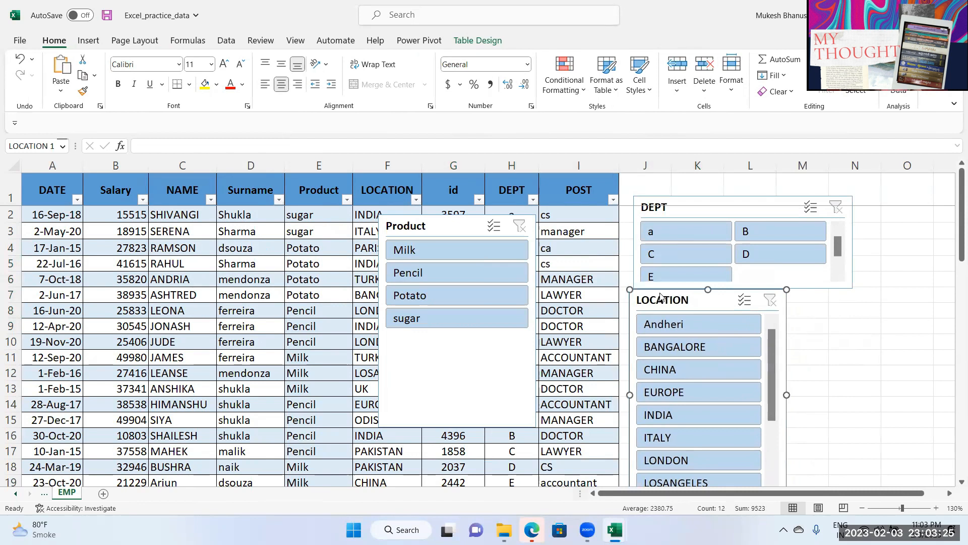
{"action": "left_click", "coordinate": [696, 57]}
{"action": "left_click", "coordinate": [697, 56]}
{"action": "left_click", "coordinate": [696, 56]}
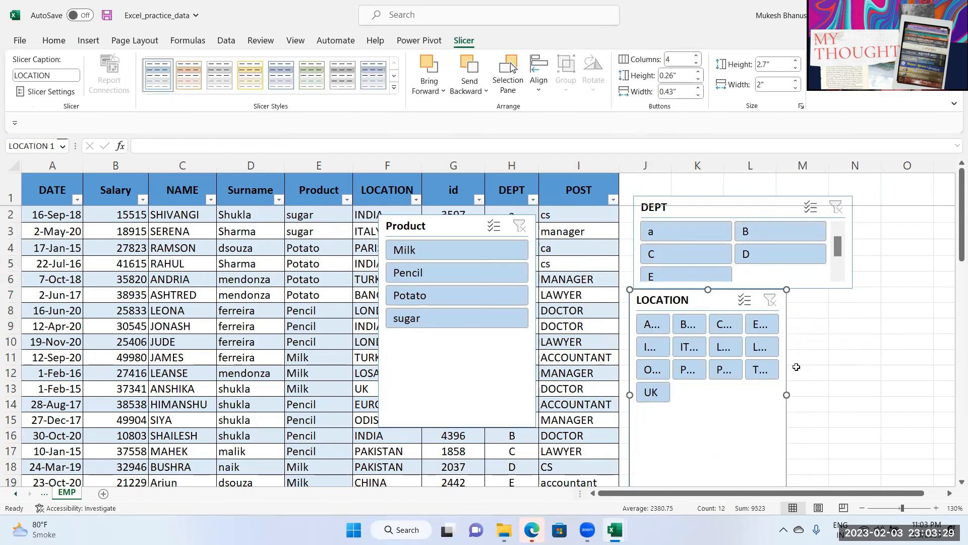
{"action": "left_click", "coordinate": [697, 57]}
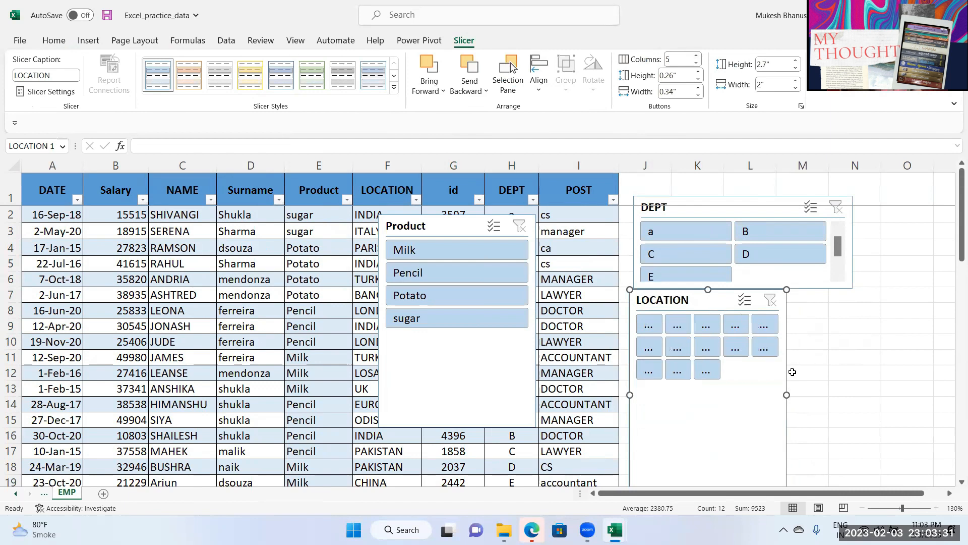
{"action": "left_click_drag", "start_coordinate": [788, 393], "coordinate": [847, 395]}
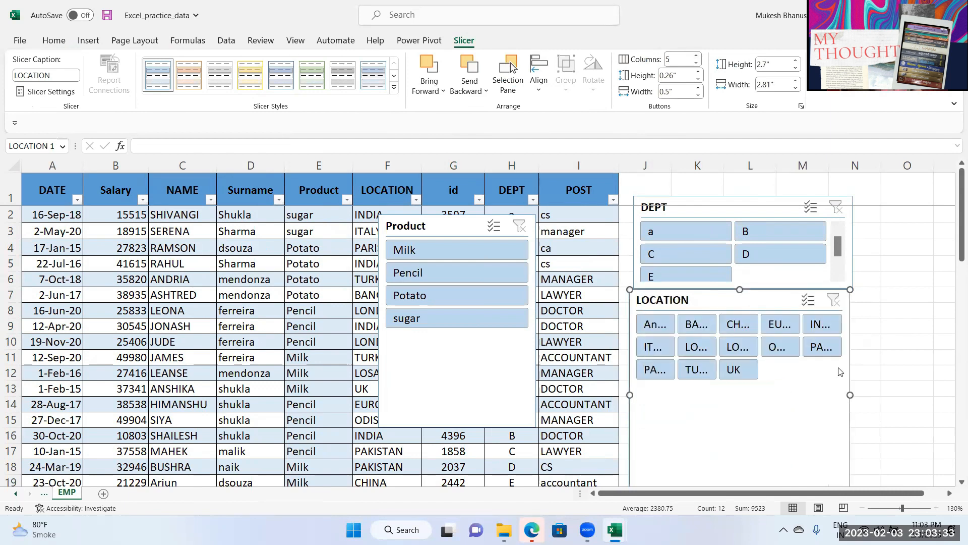
{"action": "left_click", "coordinate": [696, 64]}
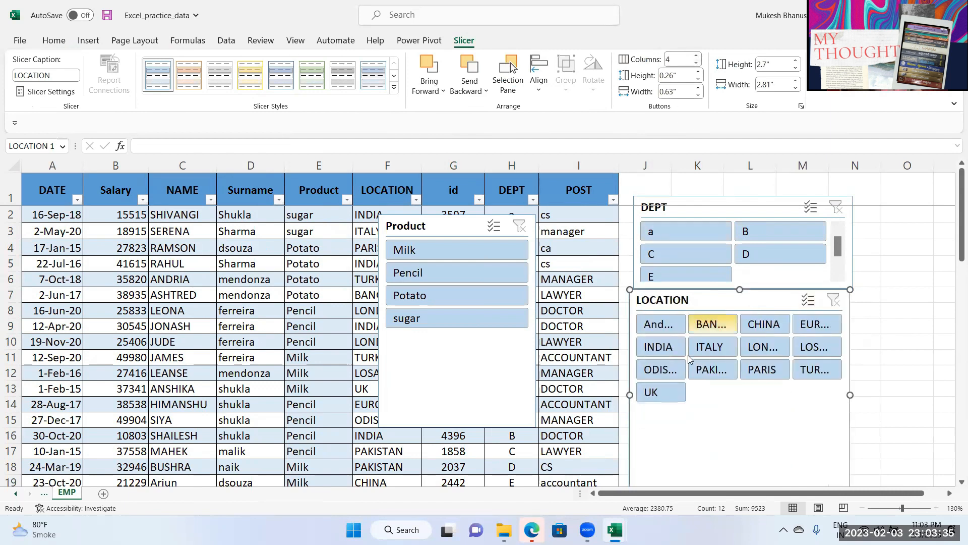
{"action": "left_click_drag", "start_coordinate": [432, 228], "coordinate": [802, 232]}
{"action": "left_click_drag", "start_coordinate": [446, 227], "coordinate": [922, 211]}
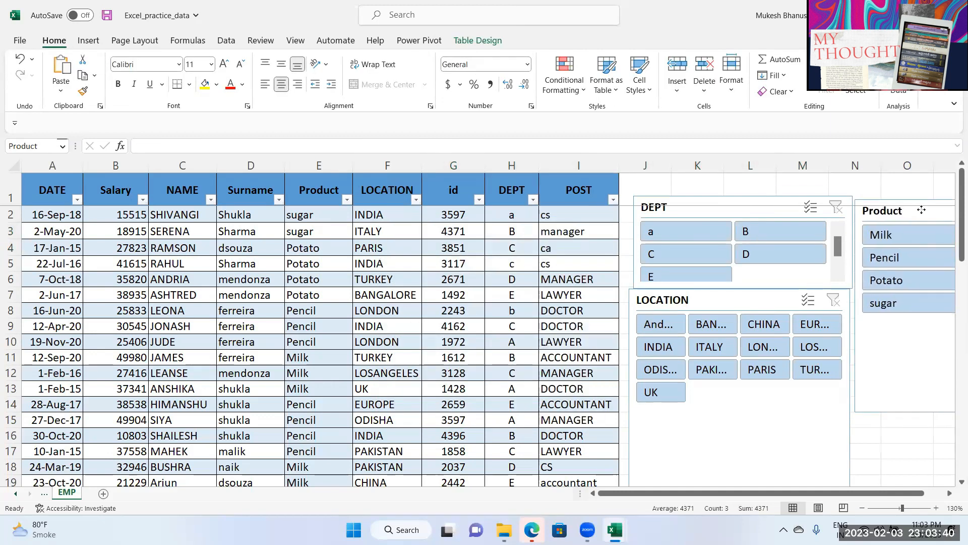
Step: Filter the table to Pencil rows in CHINA and PAKISTAN, department E
{"action": "left_click", "coordinate": [902, 240]}
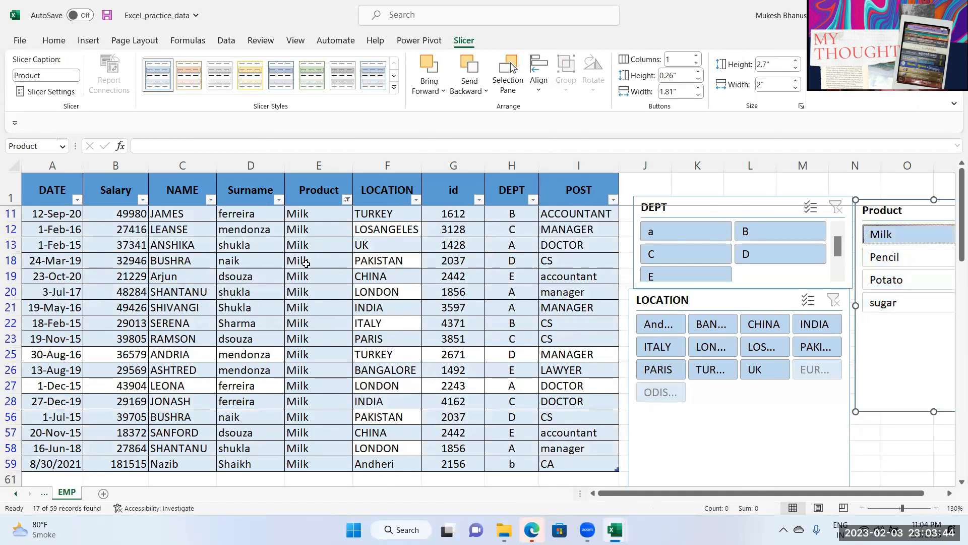
{"action": "left_click", "coordinate": [918, 282]}
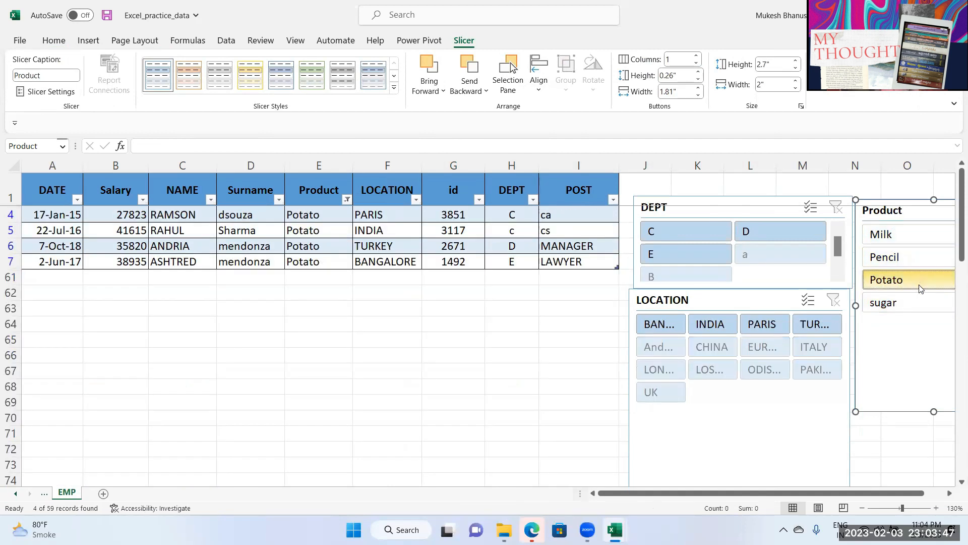
{"action": "left_click", "coordinate": [915, 305]}
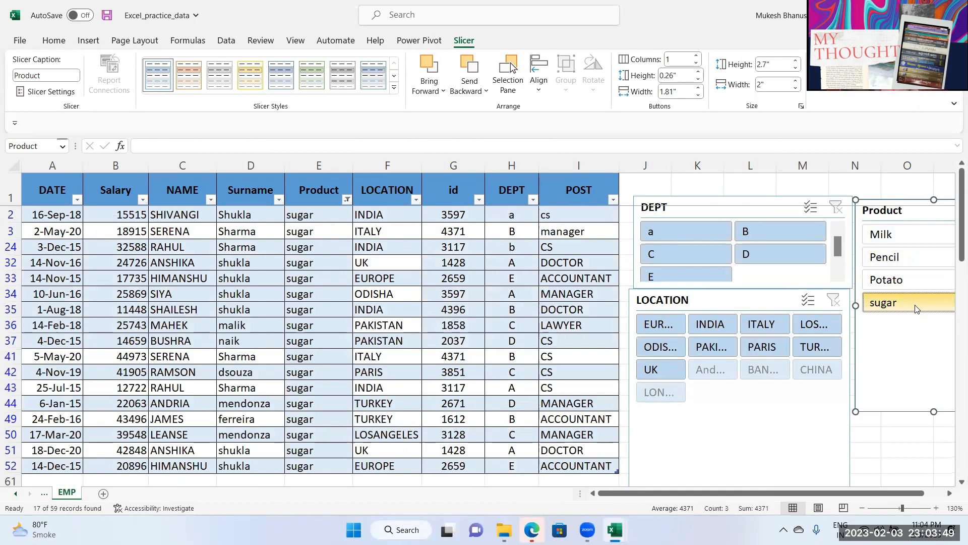
{"action": "left_click", "coordinate": [913, 260]}
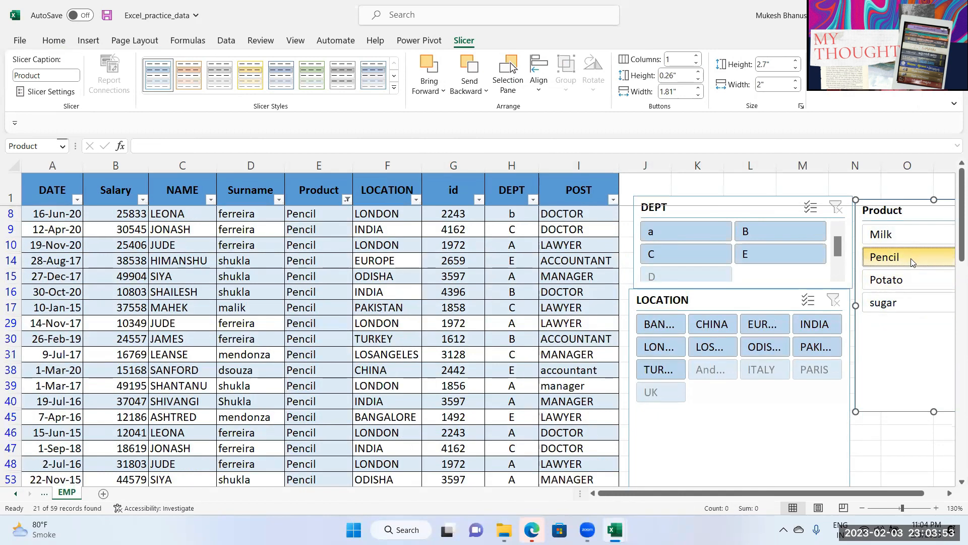
{"action": "left_click", "coordinate": [725, 329]}
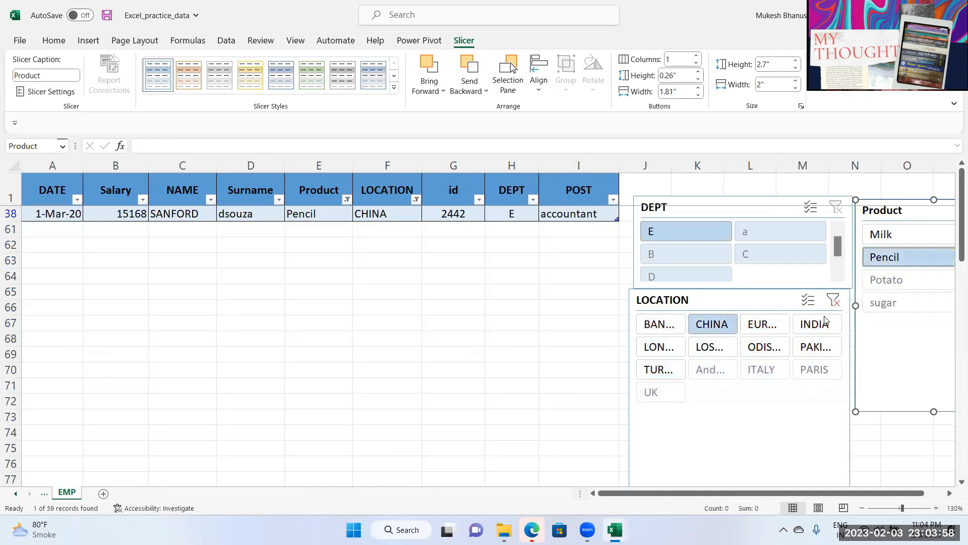
{"action": "left_click", "coordinate": [810, 355], "text": "ctrl"}
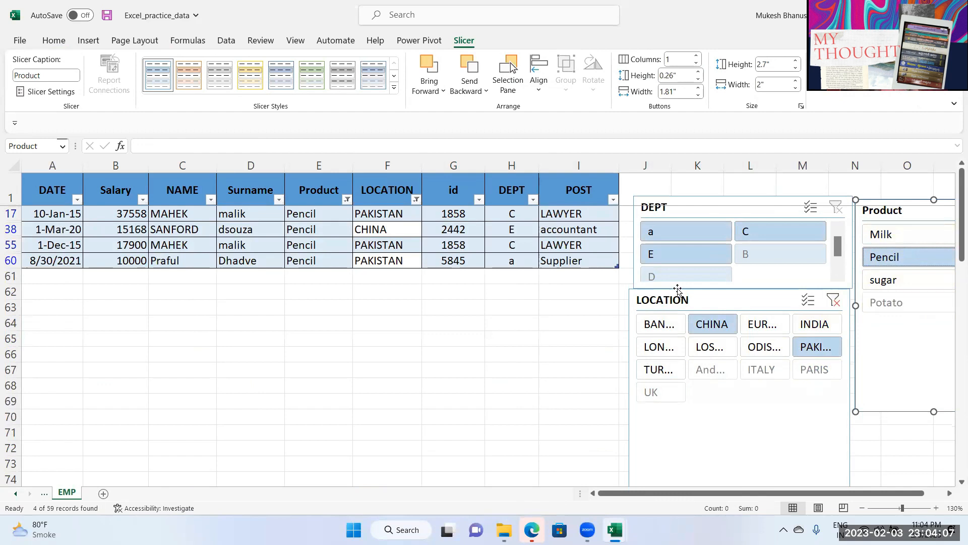
{"action": "left_click", "coordinate": [676, 259]}
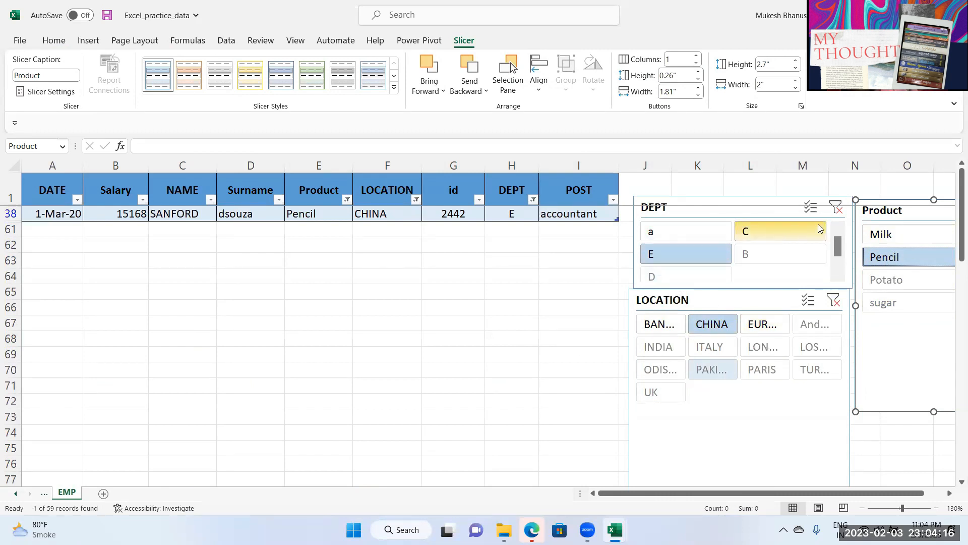
Step: Clear the DEPT, LOCATION and Product slicer filters
{"action": "left_click", "coordinate": [835, 207]}
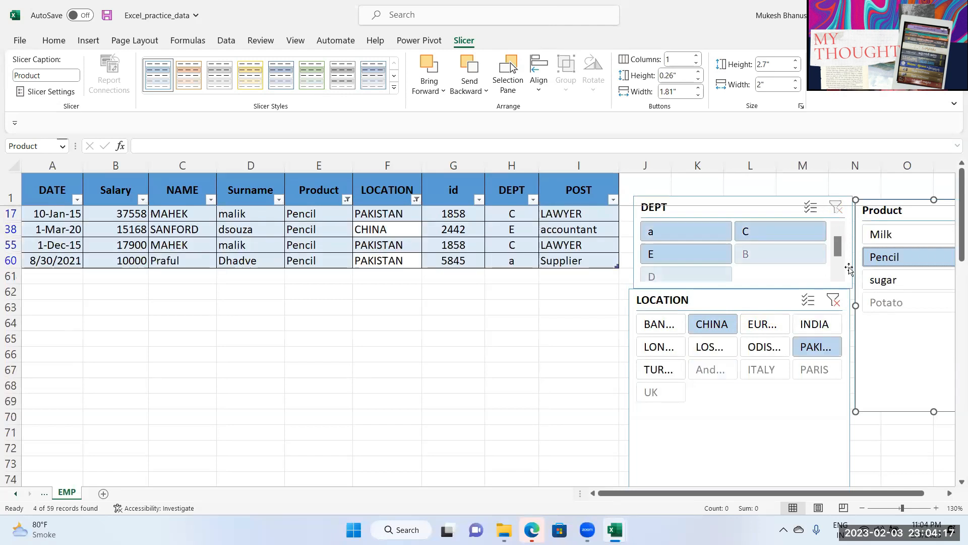
{"action": "left_click", "coordinate": [833, 300]}
{"action": "left_click_drag", "start_coordinate": [898, 218], "coordinate": [780, 211]}
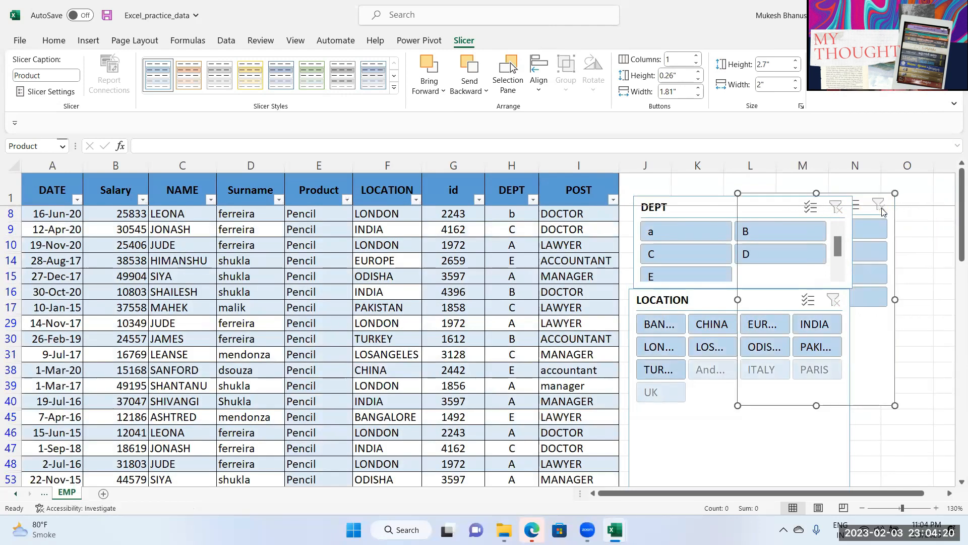
{"action": "left_click", "coordinate": [878, 205]}
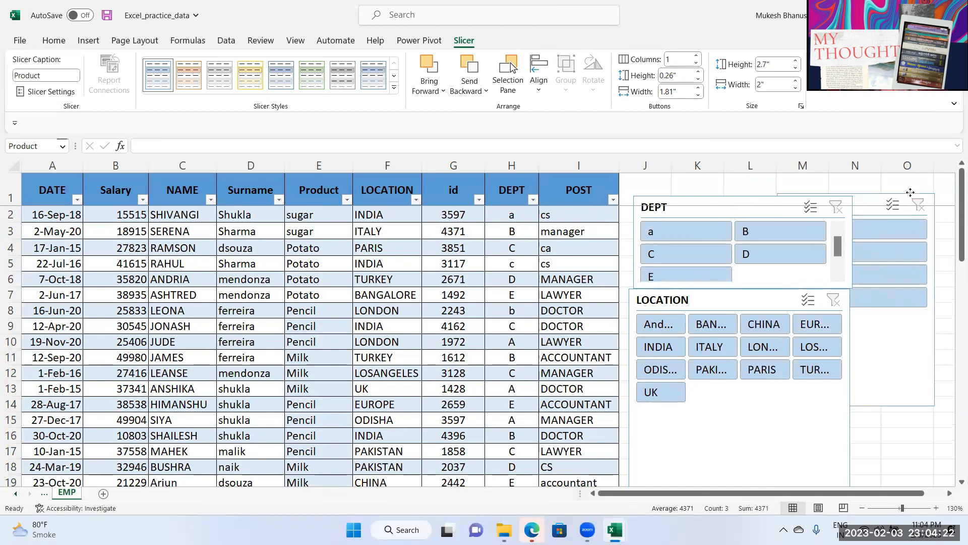
Step: Move the LOCATION slicer over the table, apply the green Light style, widen buttons to 0.9"
{"action": "left_click_drag", "start_coordinate": [729, 195], "coordinate": [688, 200]}
{"action": "left_click_drag", "start_coordinate": [701, 416], "coordinate": [467, 349]}
{"action": "left_click_drag", "start_coordinate": [616, 432], "coordinate": [623, 398]}
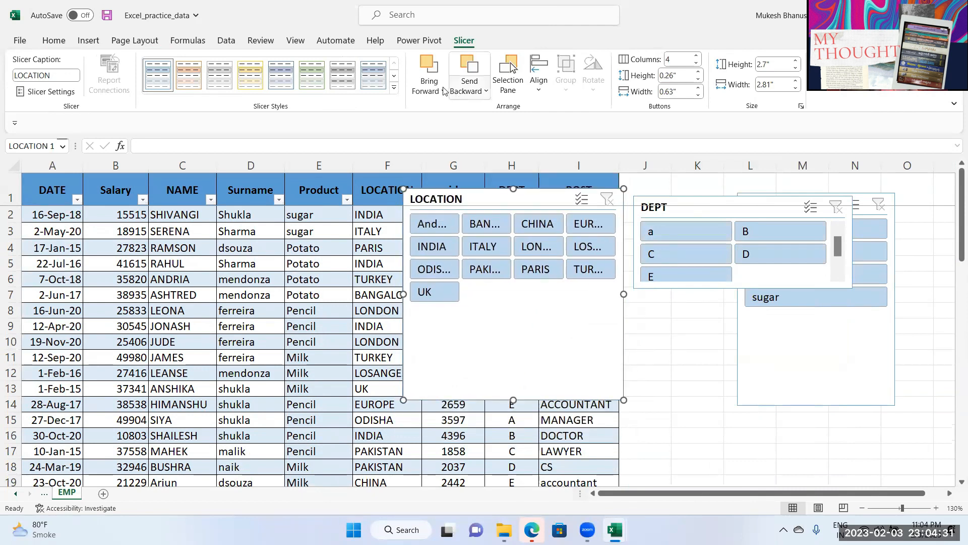
{"action": "left_click", "coordinate": [394, 89]}
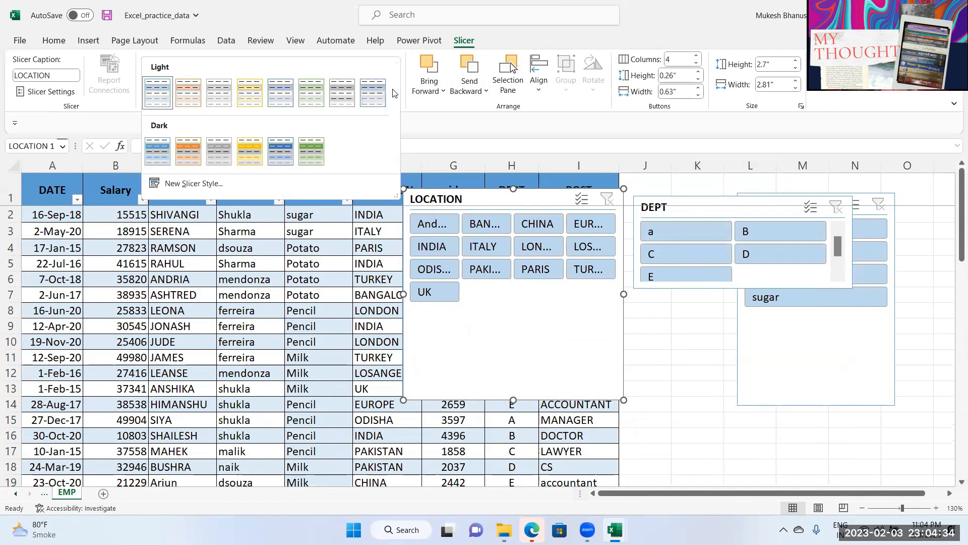
{"action": "left_click", "coordinate": [309, 150]}
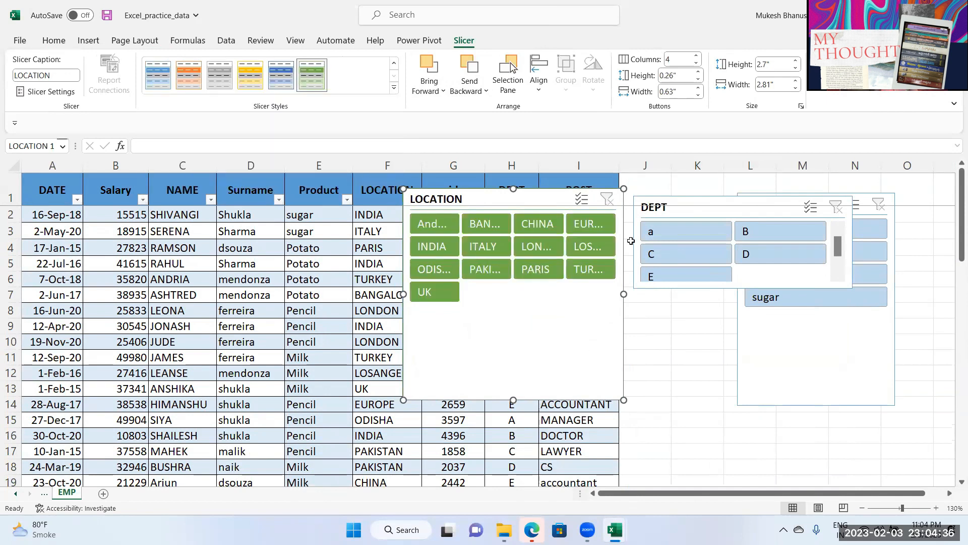
{"action": "left_click", "coordinate": [698, 88]}
{"action": "left_click", "coordinate": [698, 89]}
{"action": "left_click", "coordinate": [698, 88]}
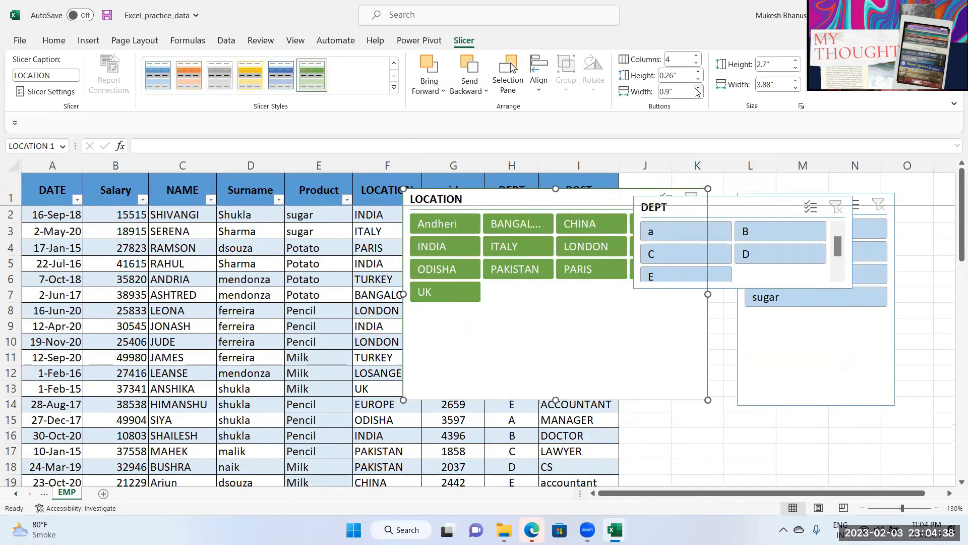
Step: Shorten the LOCATION slicer, remove its caption, and reposition it over the table
{"action": "left_click_drag", "start_coordinate": [602, 196], "coordinate": [534, 232]}
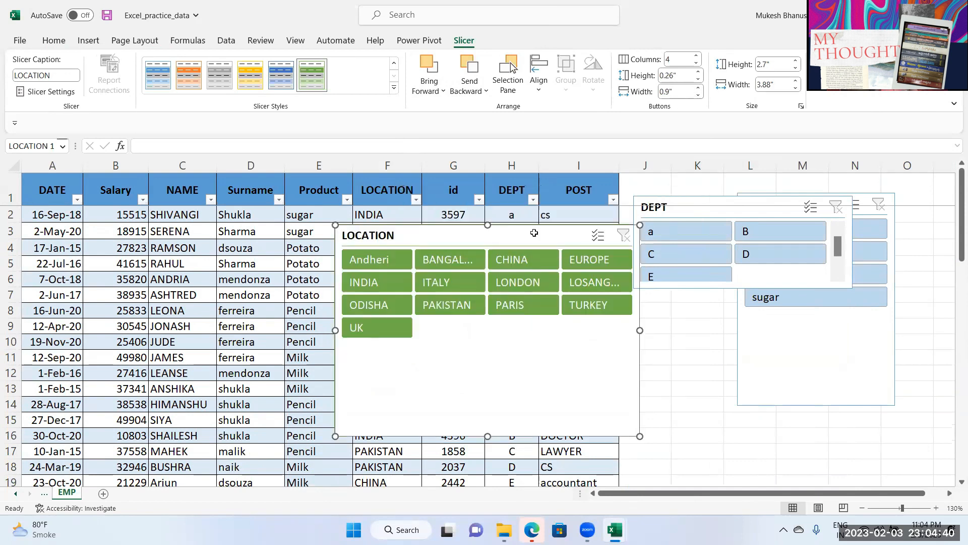
{"action": "left_click_drag", "start_coordinate": [495, 409], "coordinate": [495, 346]}
{"action": "left_click_drag", "start_coordinate": [468, 236], "coordinate": [514, 326]}
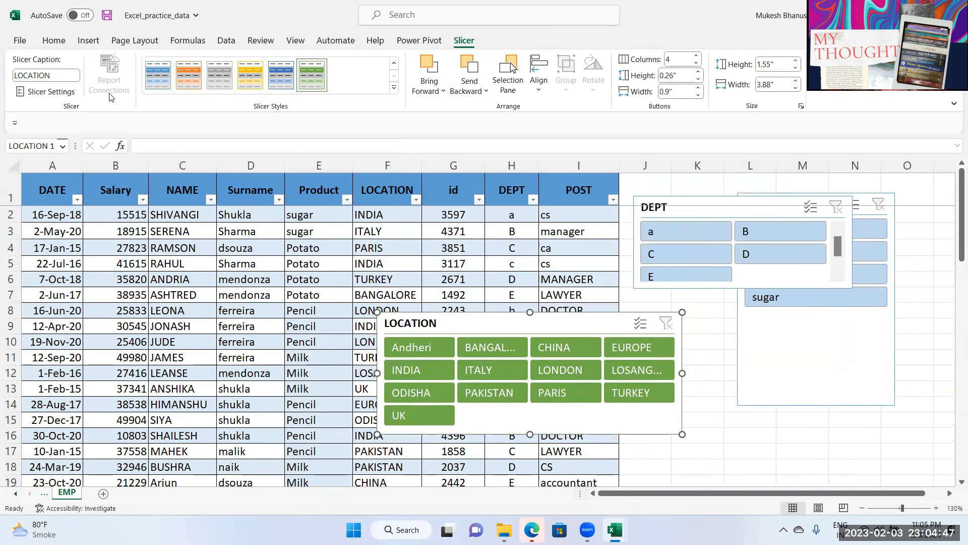
{"action": "left_click", "coordinate": [57, 79]}
{"action": "key", "text": "ctrl+a"}
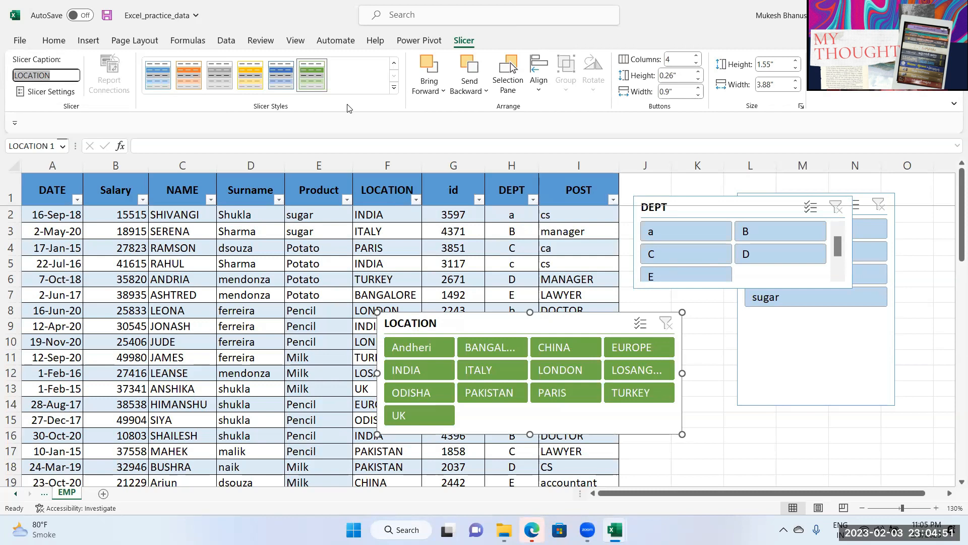
{"action": "key", "text": "BackSpace"}
{"action": "key", "text": "Return"}
{"action": "left_click_drag", "start_coordinate": [435, 322], "coordinate": [465, 321]}
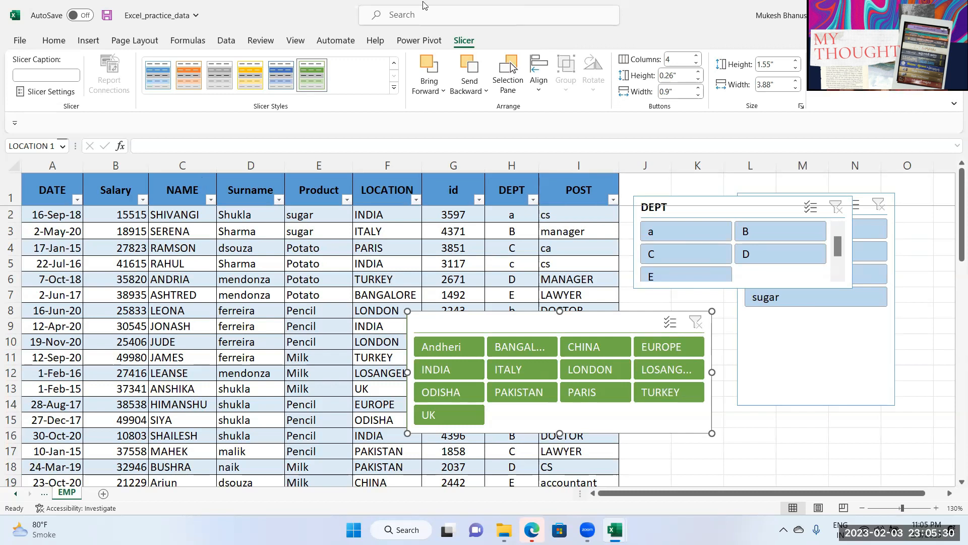
Step: Convert the employee table to a normal range, confirming Yes
{"action": "left_click", "coordinate": [182, 310]}
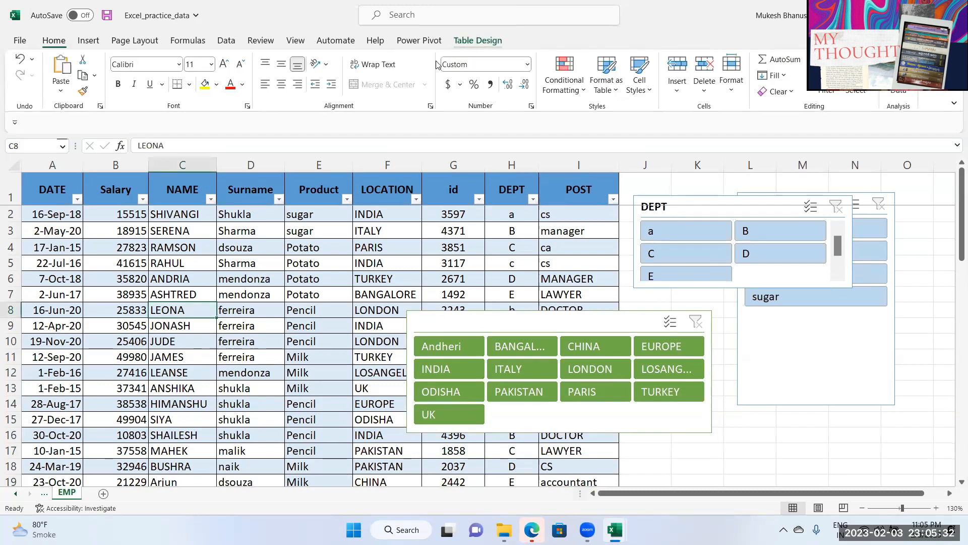
{"action": "left_click", "coordinate": [478, 40]}
{"action": "left_click", "coordinate": [129, 92]}
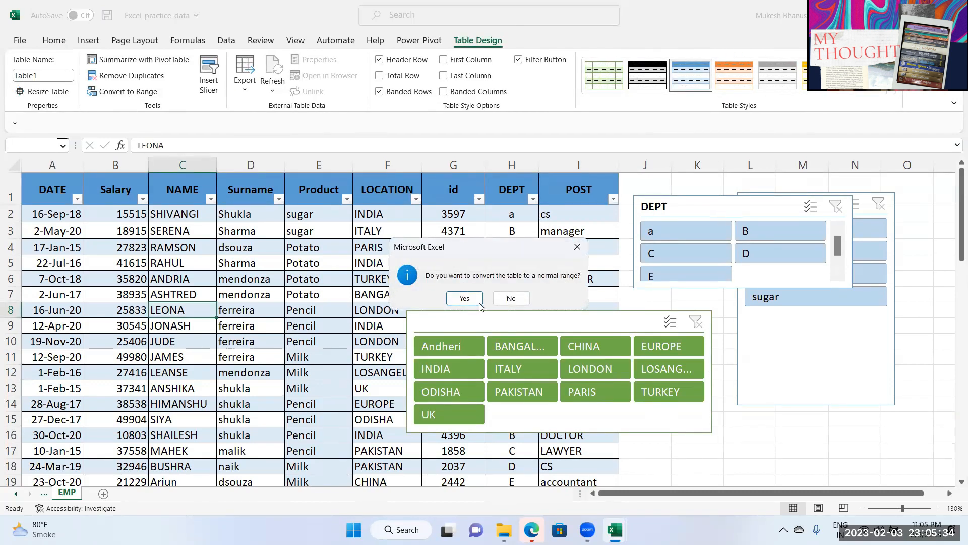
{"action": "left_click", "coordinate": [480, 293]}
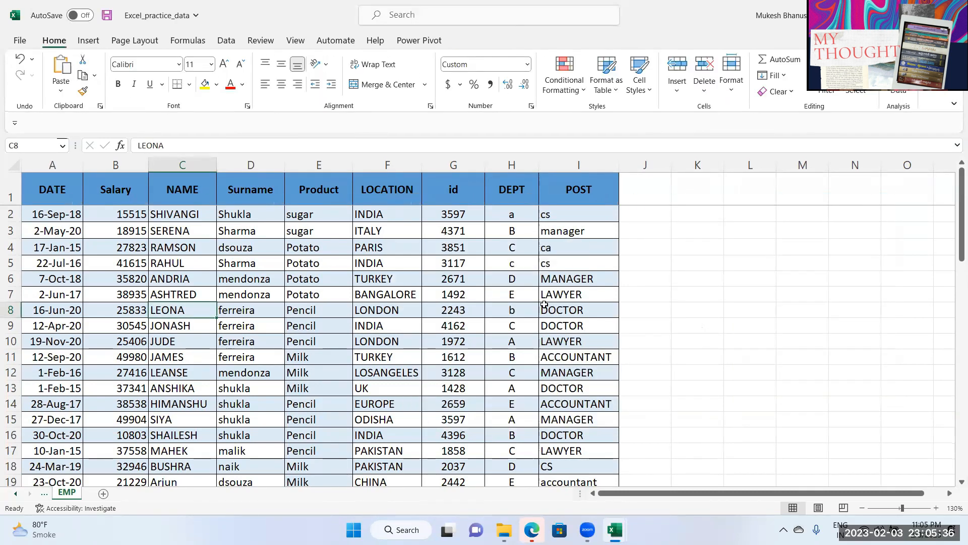
{"action": "left_click", "coordinate": [378, 267]}
{"action": "left_click", "coordinate": [251, 263]}
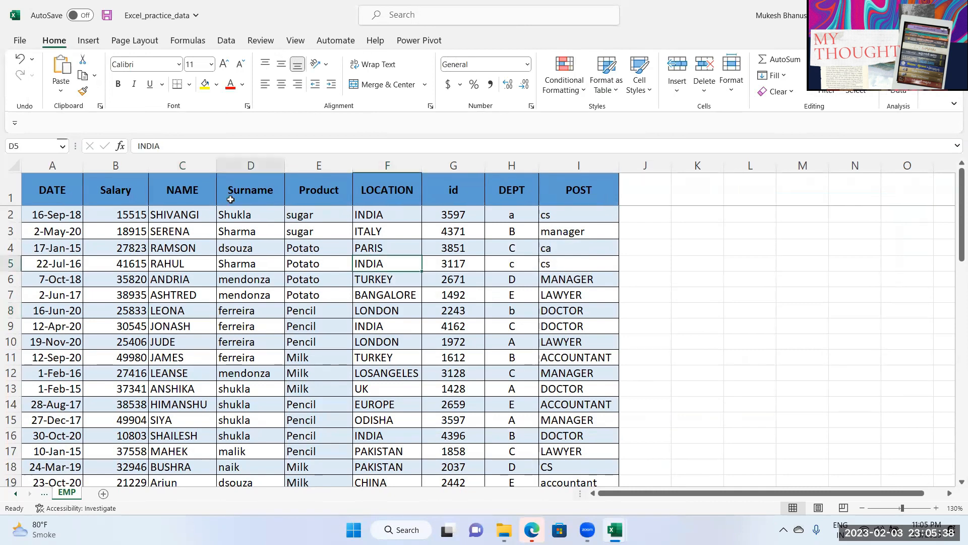
Step: Open the Existing Connections list and close it without choosing a connection
{"action": "left_click", "coordinate": [88, 42]}
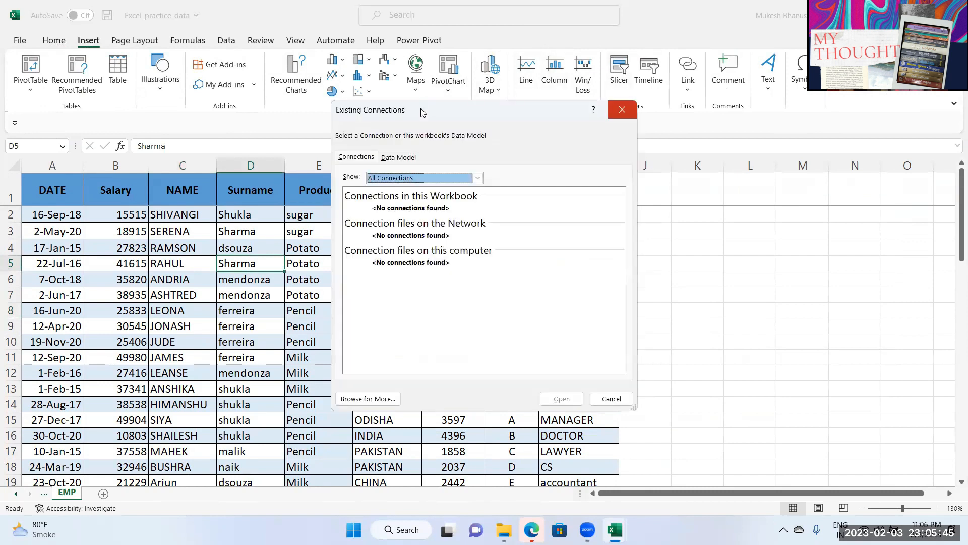
{"action": "left_click", "coordinate": [488, 430]}
{"action": "left_click", "coordinate": [318, 295]}
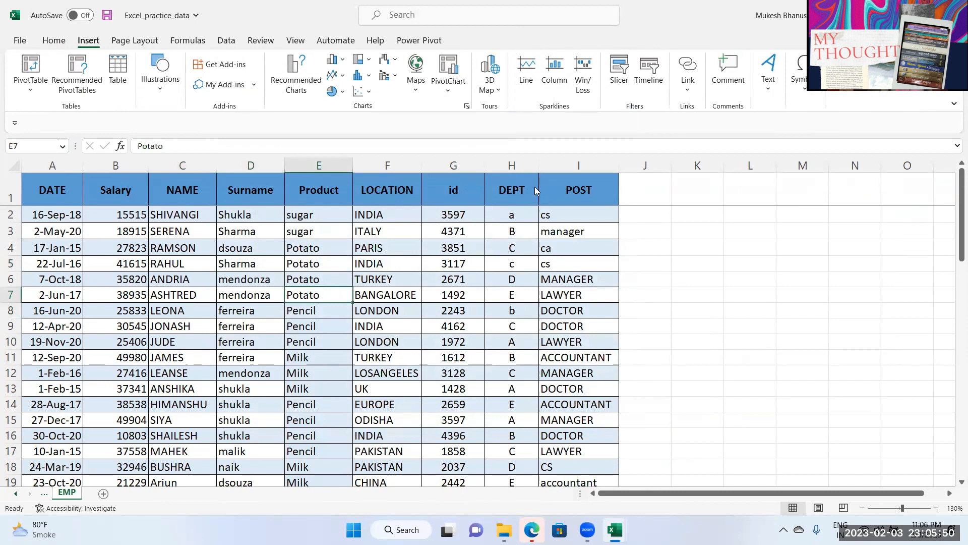
{"action": "left_click", "coordinate": [619, 70]}
{"action": "left_click_drag", "start_coordinate": [390, 121], "coordinate": [235, 170]}
{"action": "left_click", "coordinate": [449, 449]}
{"action": "left_click", "coordinate": [183, 263]}
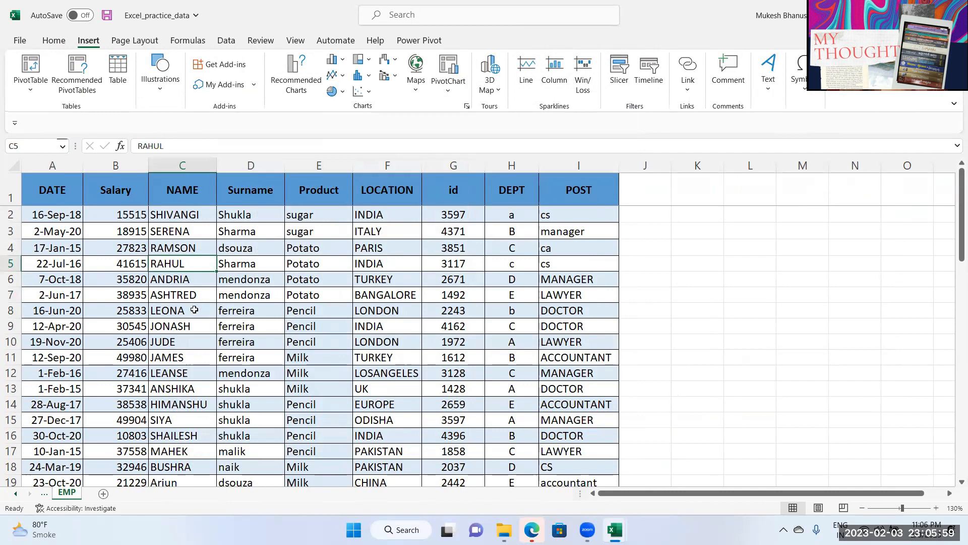
{"action": "key", "text": "Down"}
{"action": "key", "text": "Down"}
{"action": "key", "text": "Down"}
{"action": "key", "text": "Left"}
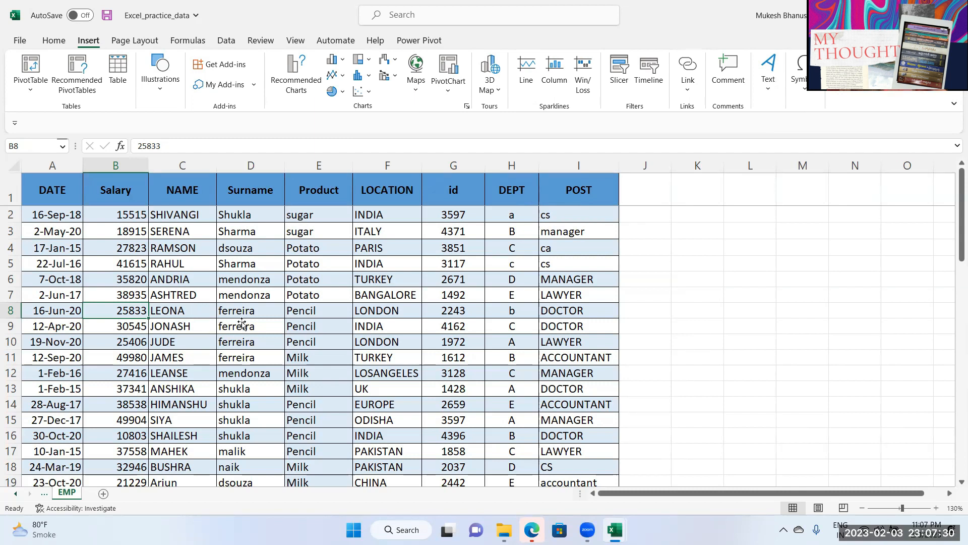
Step: Open the Customers workbook and add a new blank Sheet1
{"action": "left_click", "coordinate": [250, 166]}
{"action": "left_click", "coordinate": [20, 40]}
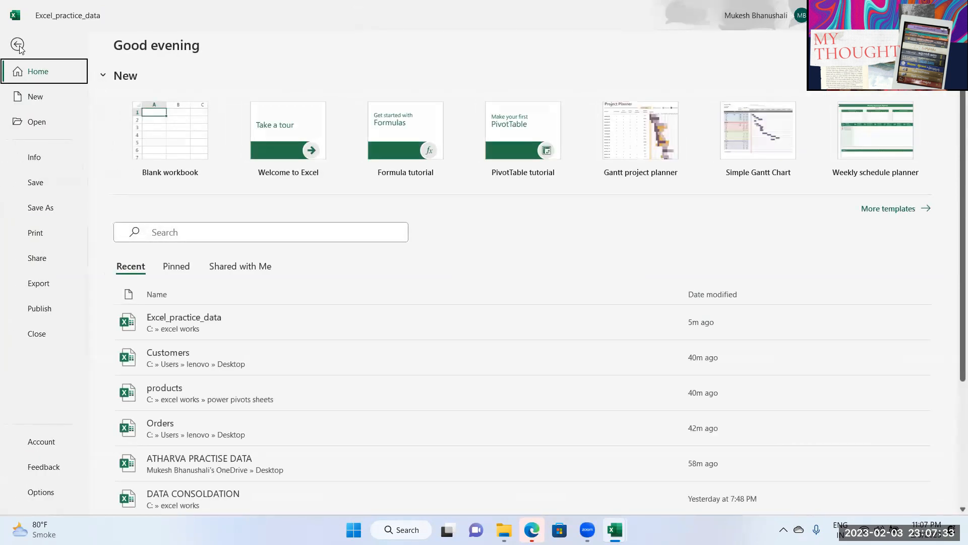
{"action": "left_click", "coordinate": [154, 134]}
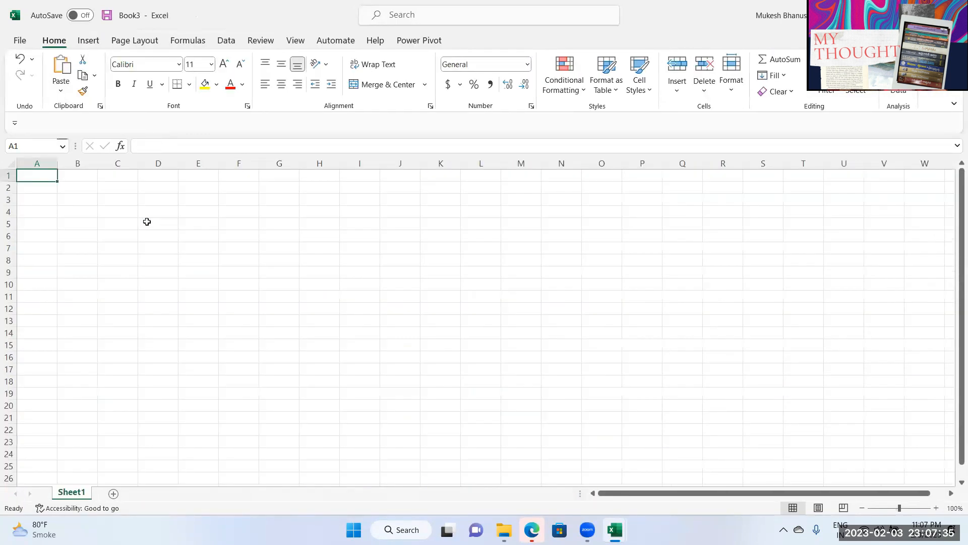
{"action": "left_click", "coordinate": [19, 40]}
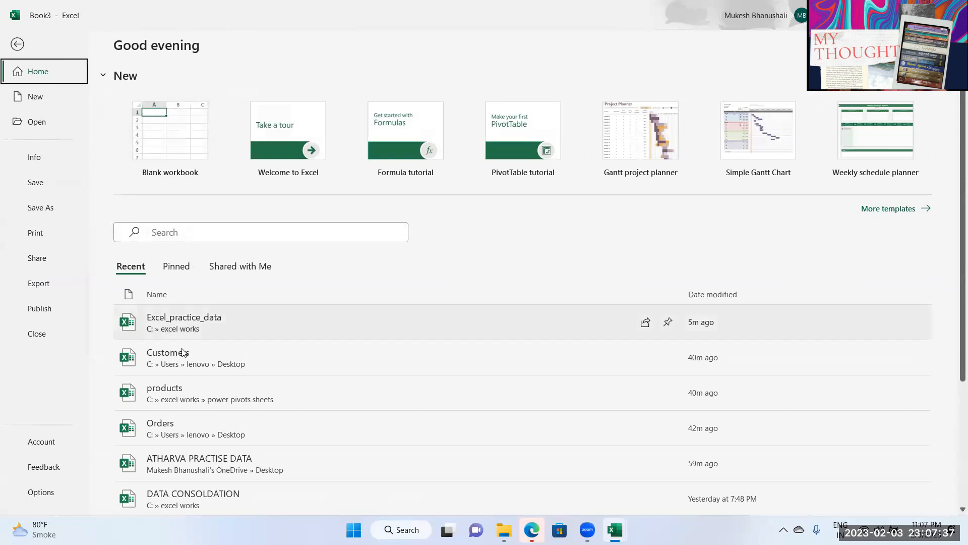
{"action": "left_click", "coordinate": [182, 351]}
{"action": "left_click_drag", "start_coordinate": [48, 163], "coordinate": [802, 162]}
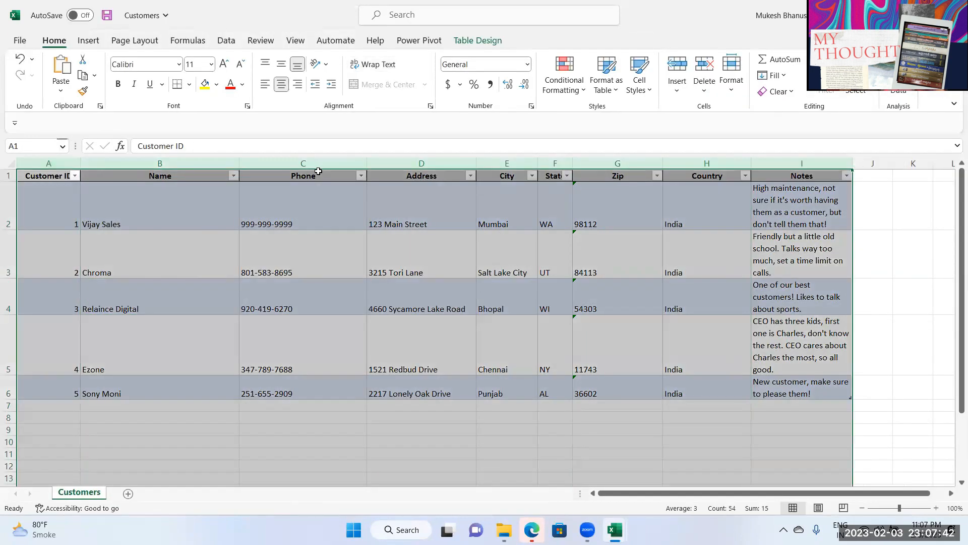
{"action": "left_click", "coordinate": [211, 418]}
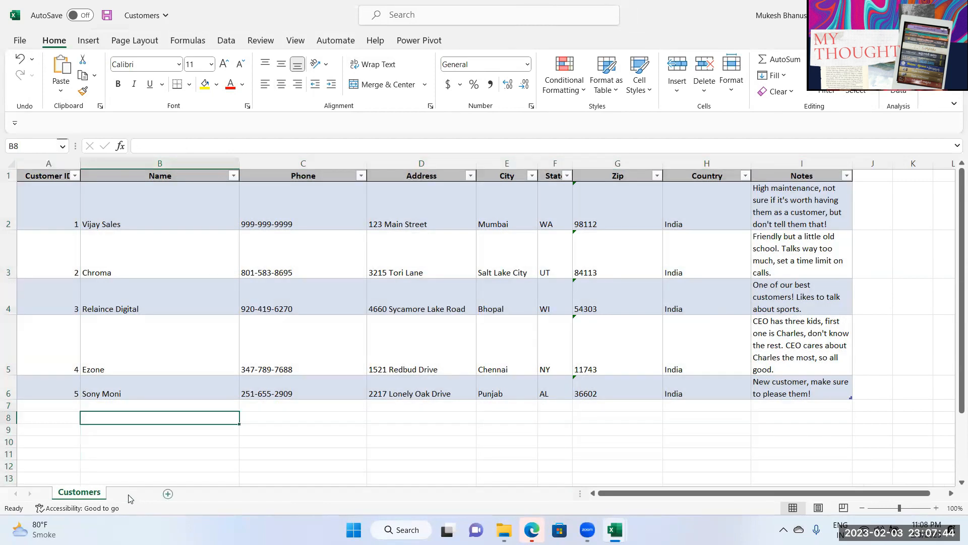
{"action": "left_click", "coordinate": [168, 494]}
Step: Copy the Product Types table from products and paste it at Customers cell A1
{"action": "left_click", "coordinate": [20, 41]}
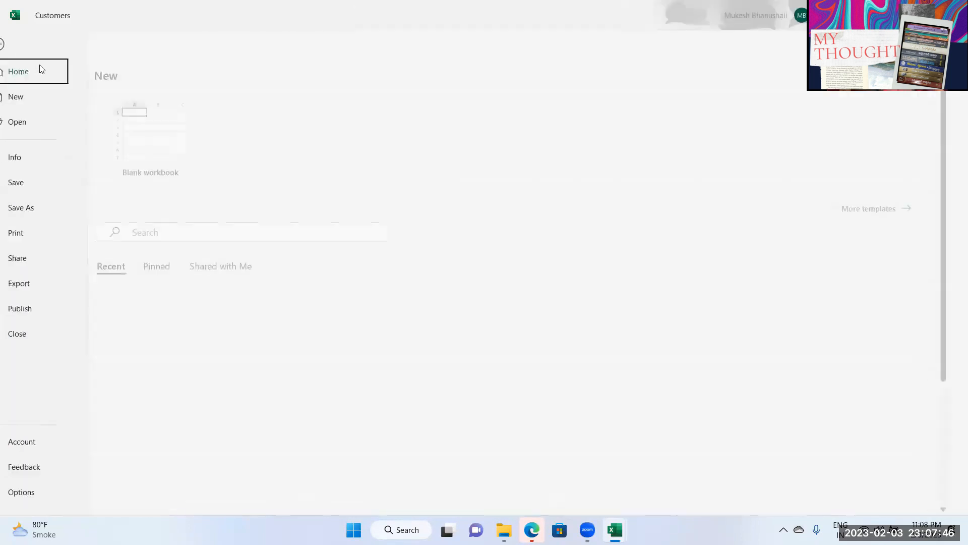
{"action": "left_click", "coordinate": [207, 396]}
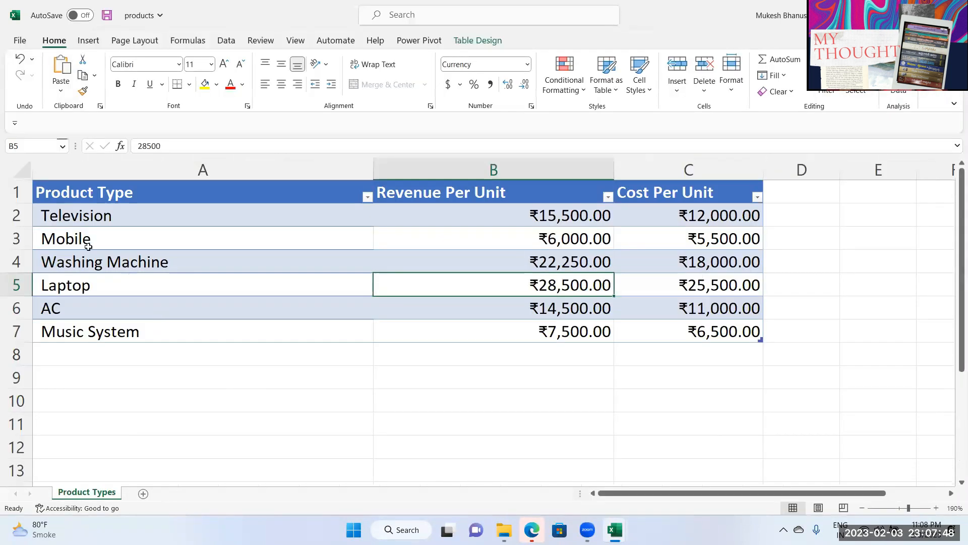
{"action": "left_click_drag", "start_coordinate": [58, 196], "coordinate": [582, 275]}
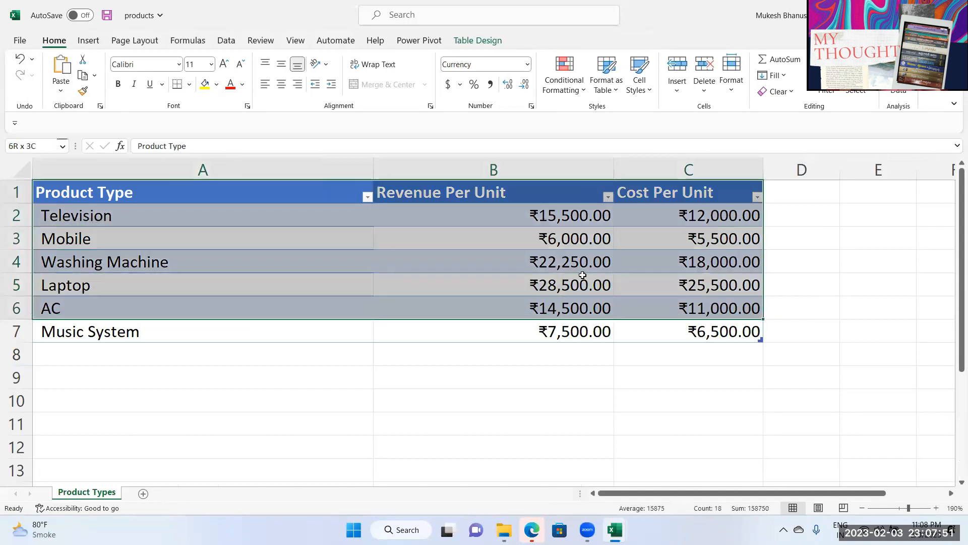
{"action": "key", "text": "shift+Down"}
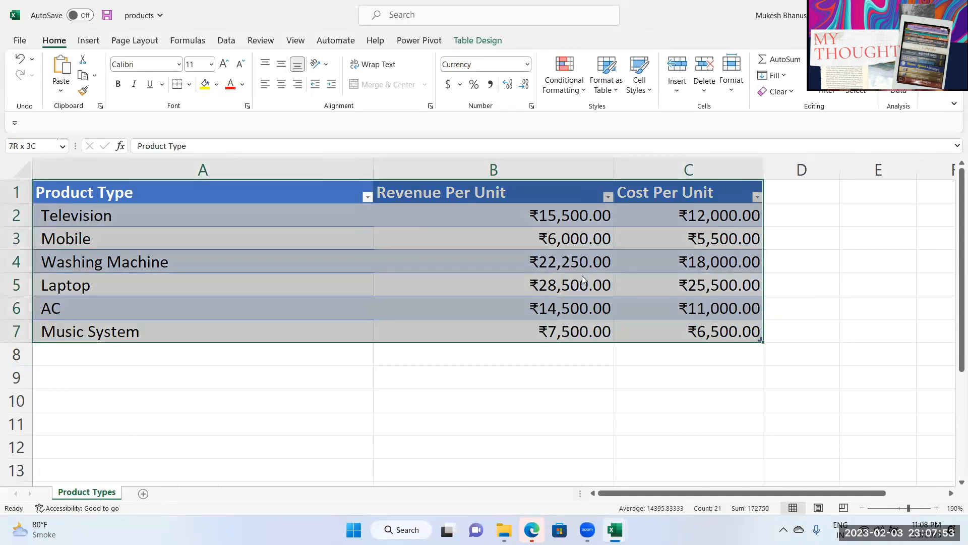
{"action": "key", "text": "ctrl+c"}
{"action": "left_click_drag", "start_coordinate": [192, 11], "coordinate": [716, 115]}
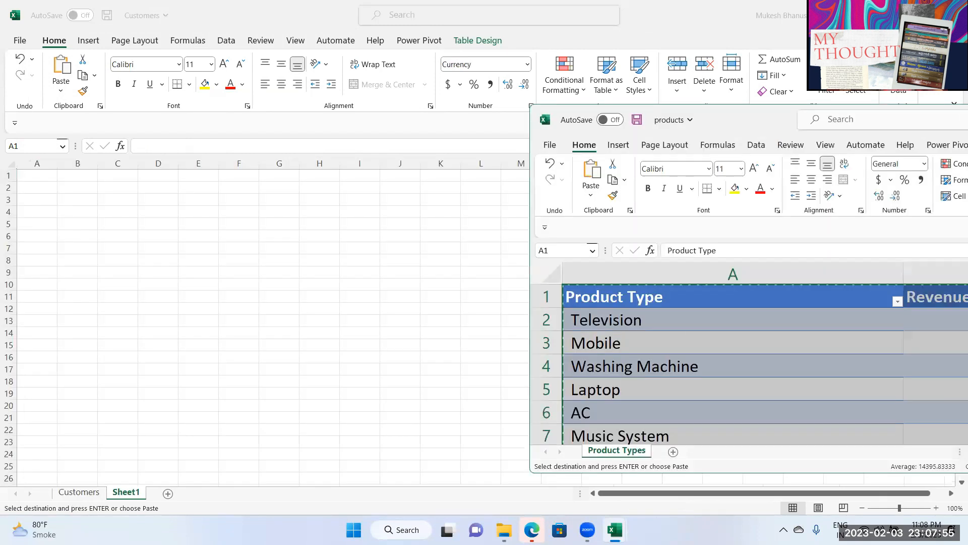
{"action": "left_click", "coordinate": [39, 176]}
{"action": "key", "text": "ctrl+v"}
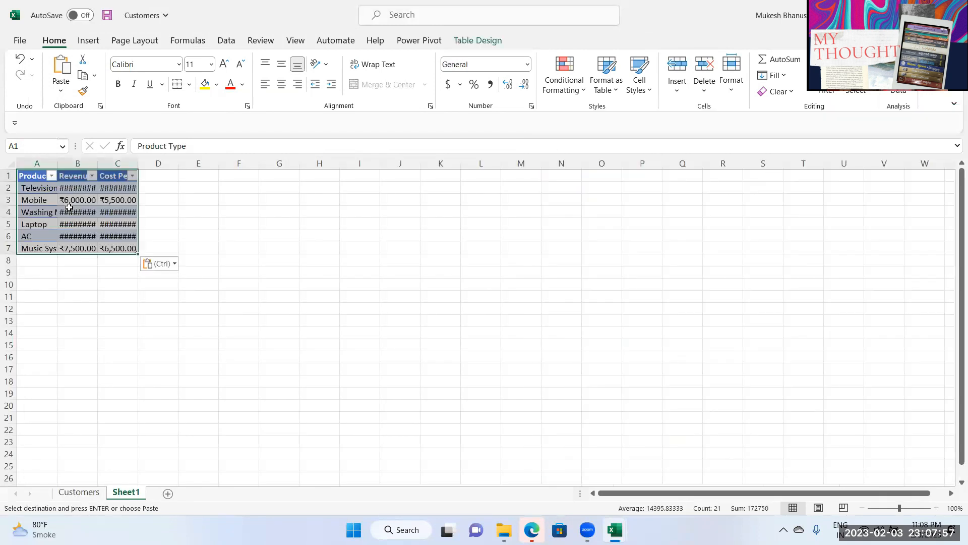
Step: Add a blank Sheet2 to Customers and open the Orders workbook
{"action": "left_click", "coordinate": [168, 494]}
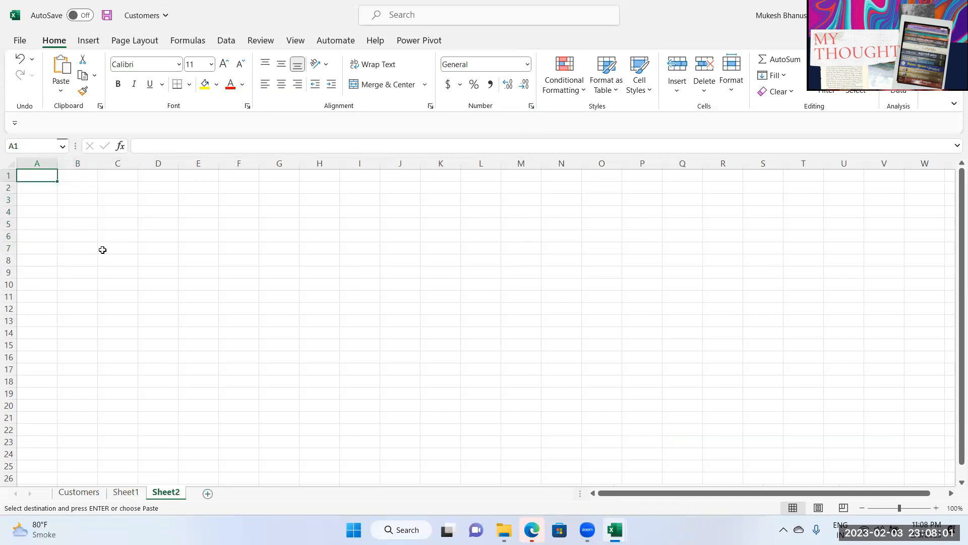
{"action": "left_click", "coordinate": [20, 40]}
{"action": "left_click", "coordinate": [186, 427]}
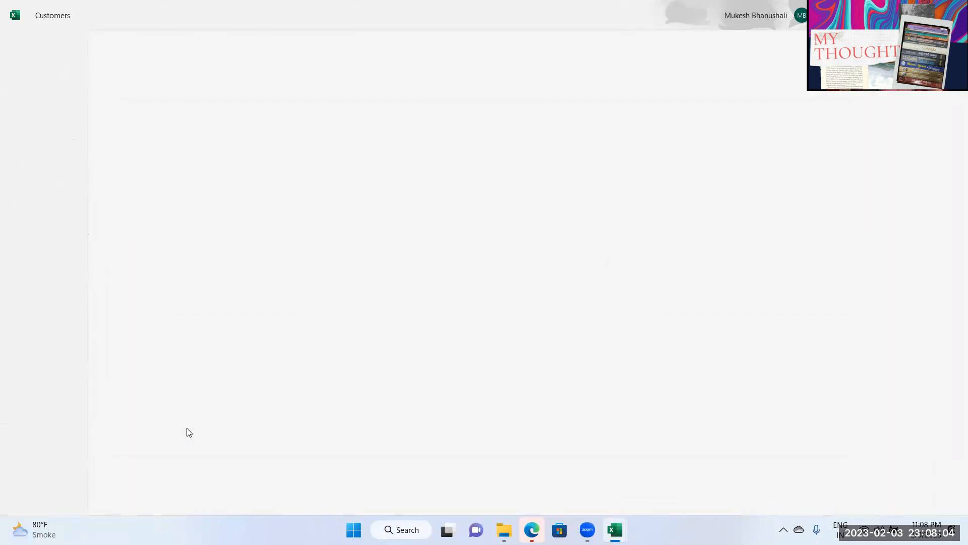
Step: Copy Orders columns A–E and paste them into Sheet2 of Customers
{"action": "left_click_drag", "start_coordinate": [52, 164], "coordinate": [388, 176]}
{"action": "key", "text": "ctrl+c"}
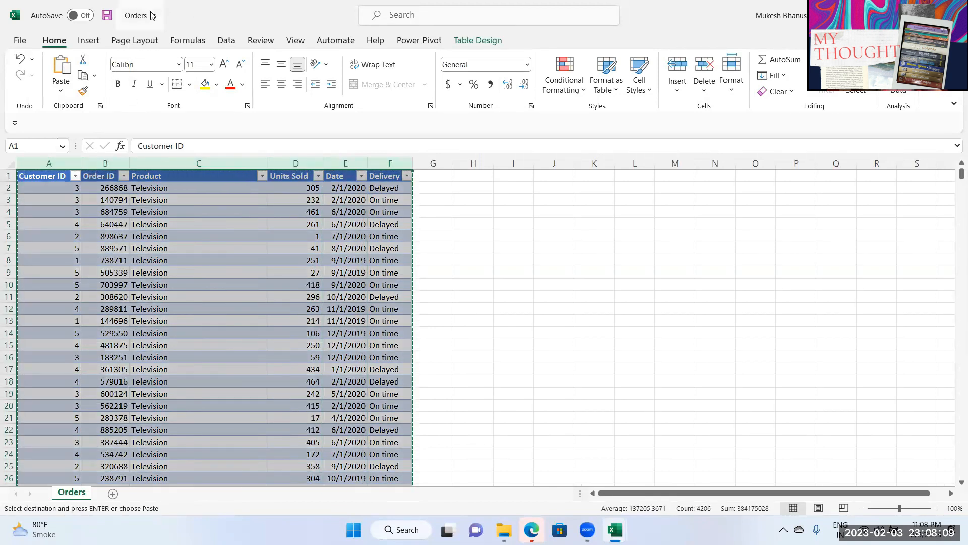
{"action": "double_click", "coordinate": [209, 9]}
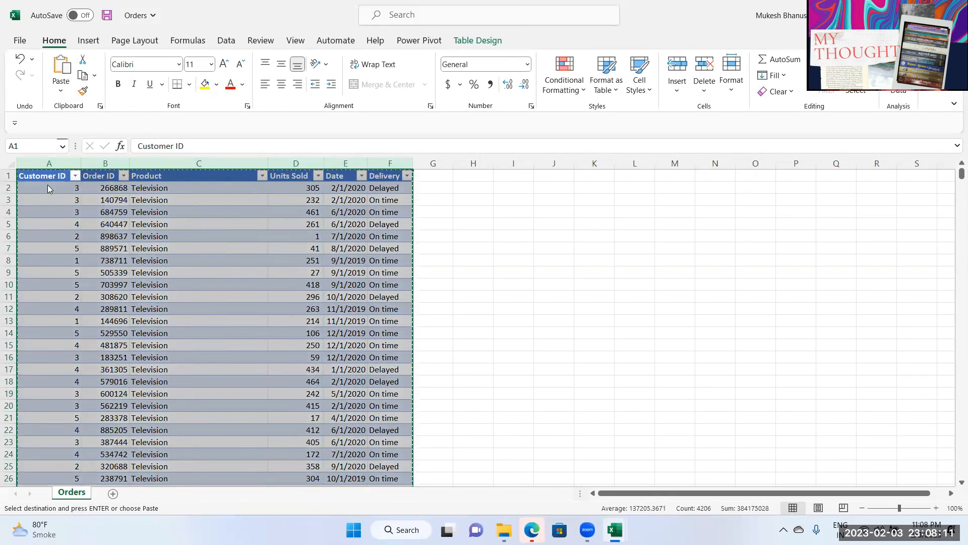
{"action": "left_click", "coordinate": [41, 177]}
{"action": "key", "text": "ctrl+v"}
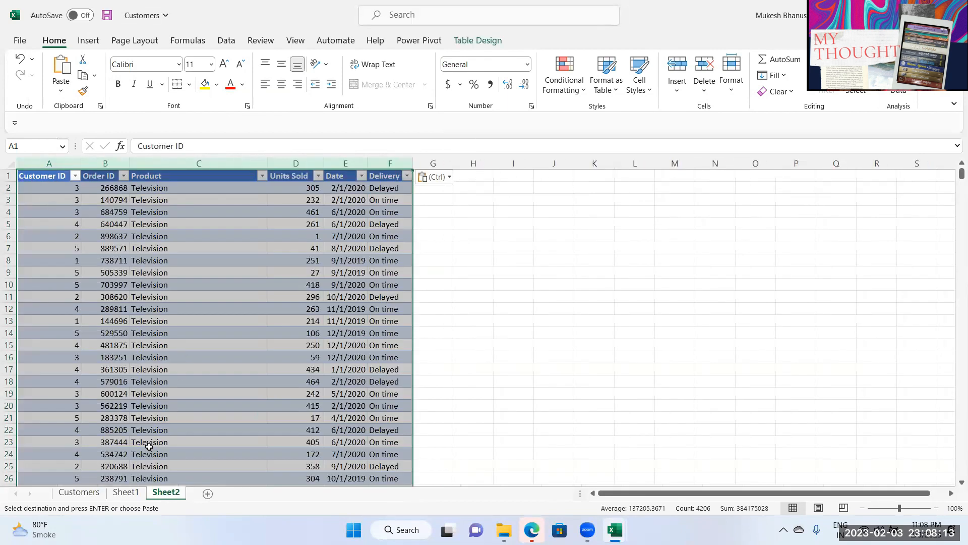
{"action": "left_click", "coordinate": [185, 352]}
Step: Rename Sheet1 to 'products' and Sheet2 to 'orders'
{"action": "left_click", "coordinate": [121, 493]}
{"action": "left_click", "coordinate": [80, 492]}
{"action": "left_click", "coordinate": [124, 493]}
{"action": "left_click", "coordinate": [79, 493]}
{"action": "left_click", "coordinate": [123, 494]}
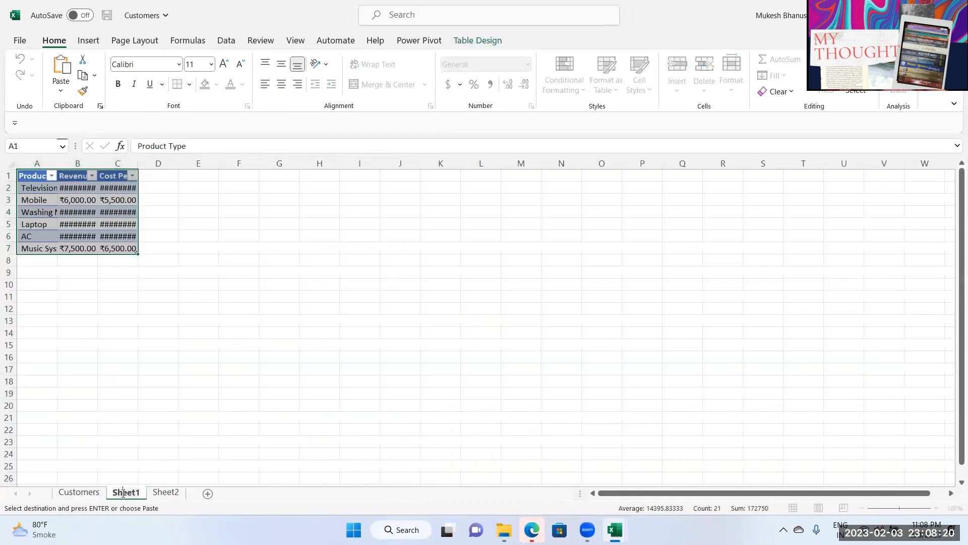
{"action": "type", "text": "products"}
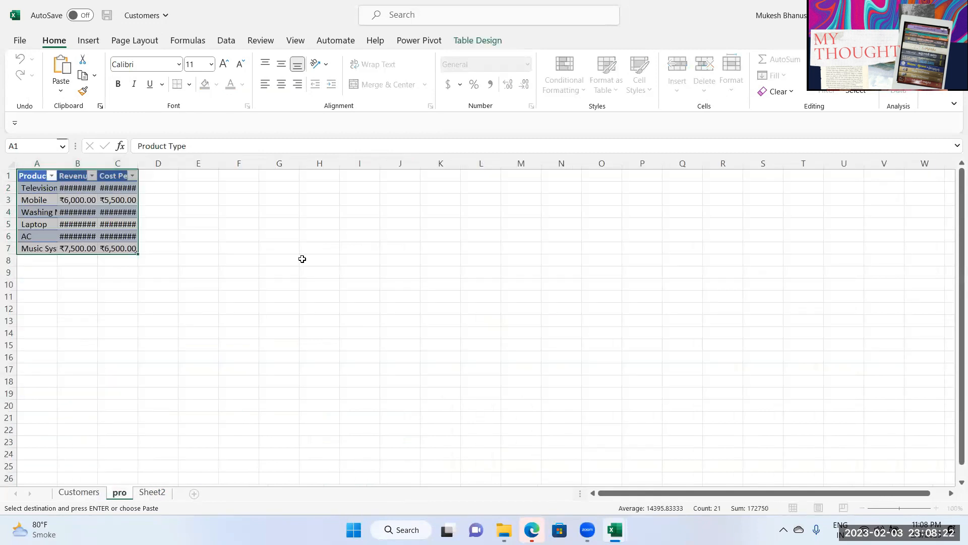
{"action": "key", "text": "Return"}
{"action": "left_click", "coordinate": [174, 493]}
{"action": "type", "text": "orders"}
{"action": "key", "text": "Return"}
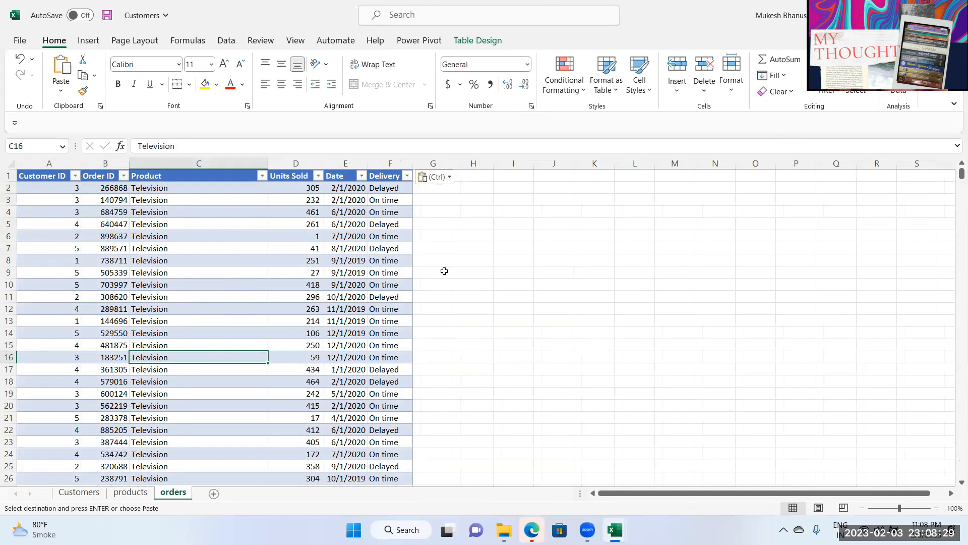
Step: Review the orders, products and Customers sheets alongside the Data ribbon
{"action": "left_click", "coordinate": [252, 285]}
{"action": "left_click", "coordinate": [227, 42]}
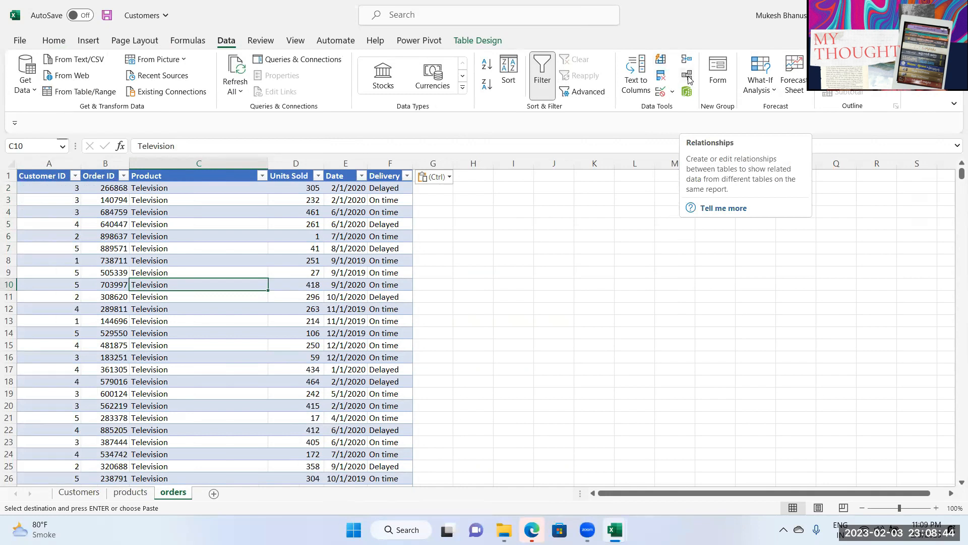
{"action": "left_click", "coordinate": [199, 322]}
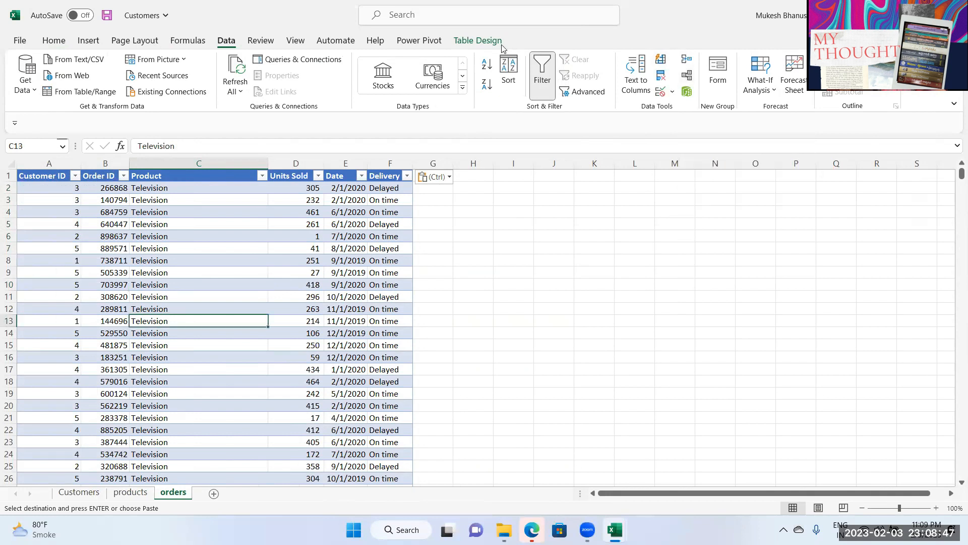
{"action": "left_click", "coordinate": [127, 495]}
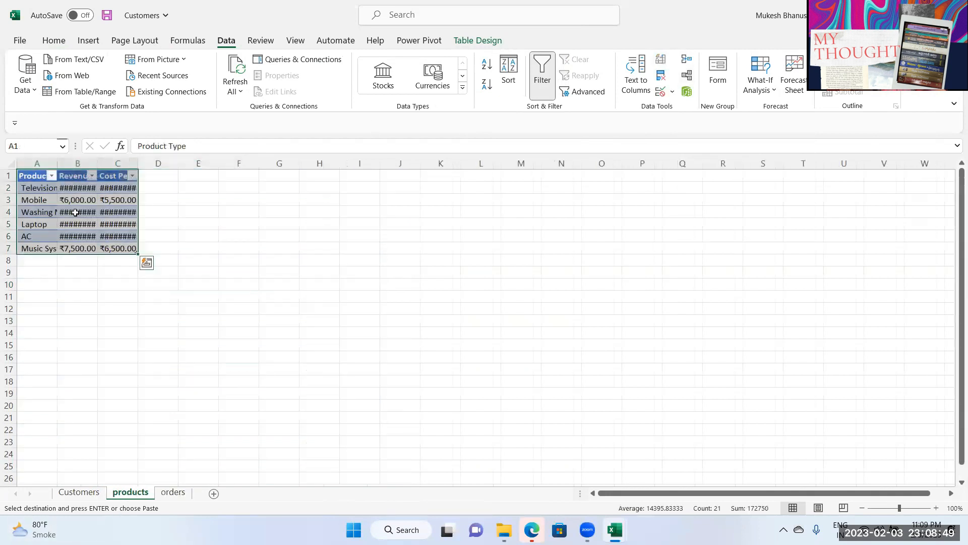
{"action": "left_click", "coordinate": [77, 496]}
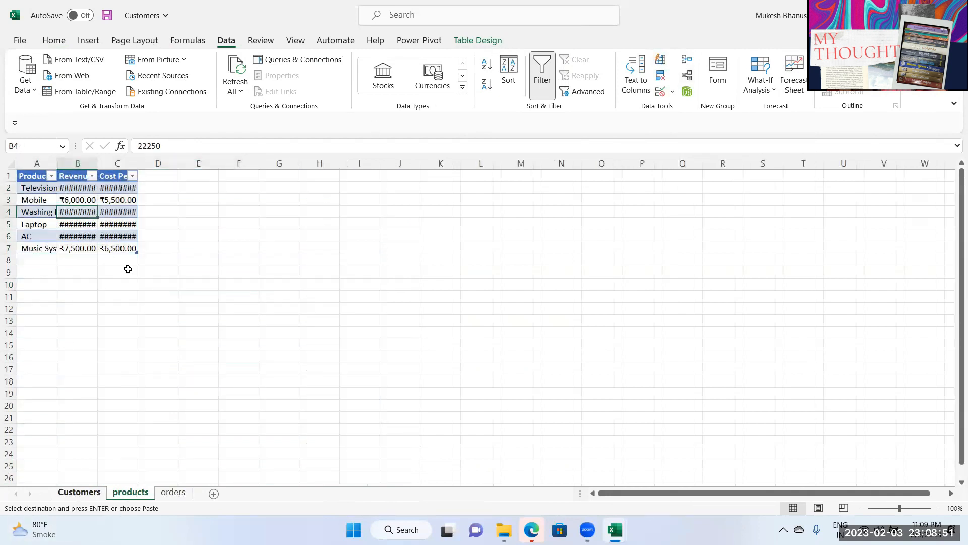
{"action": "left_click", "coordinate": [122, 269]}
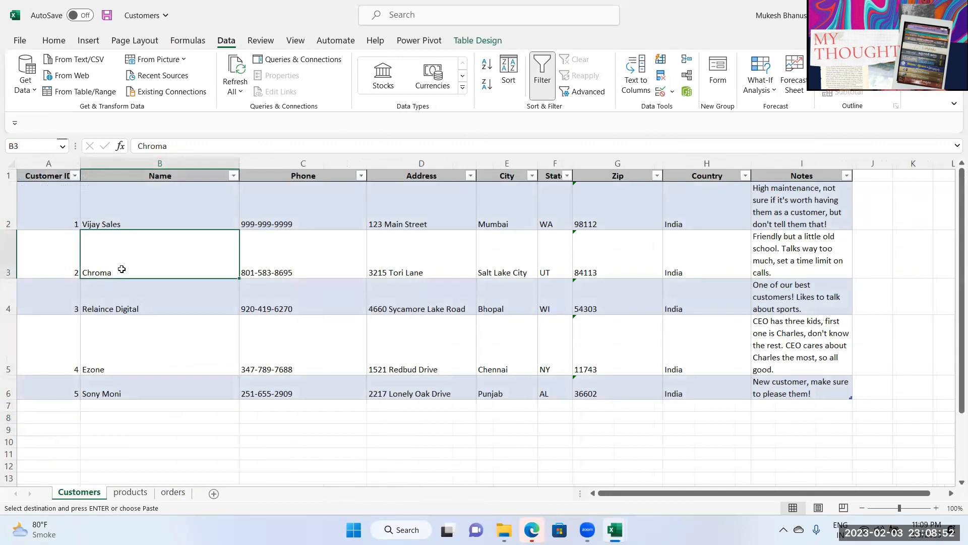
{"action": "left_click", "coordinate": [174, 493]}
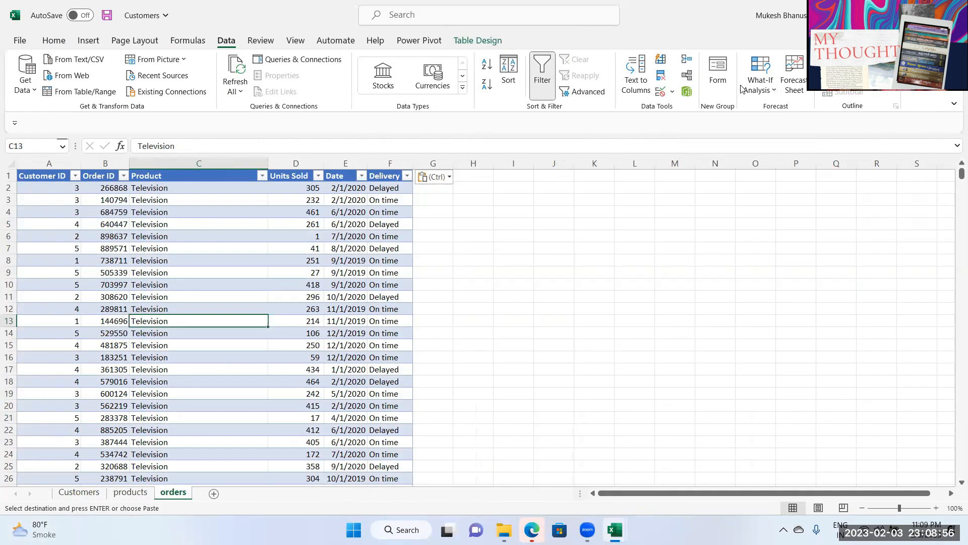
Step: Create a relationship linking Customer_table's Customer ID to Table3's Customer ID
{"action": "left_click", "coordinate": [686, 76]}
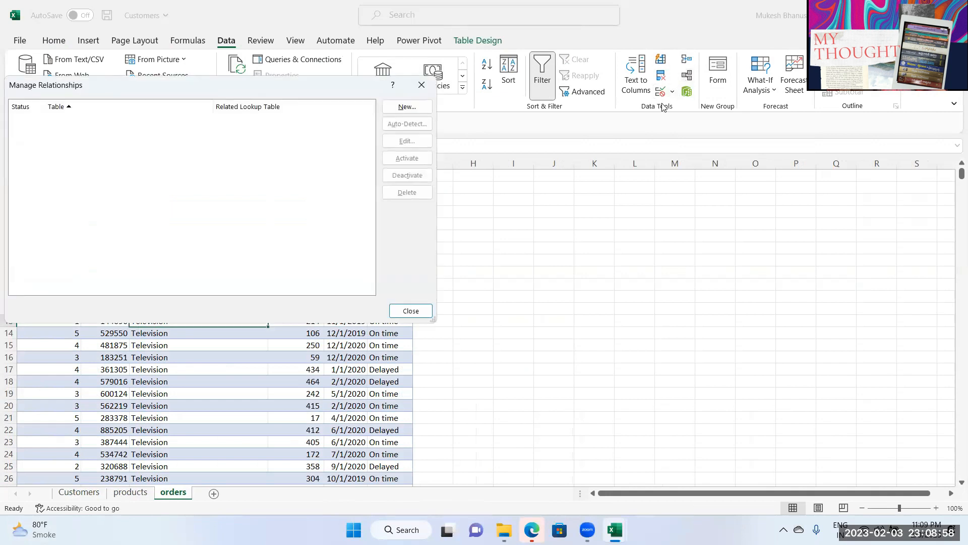
{"action": "left_click_drag", "start_coordinate": [177, 92], "coordinate": [248, 249]}
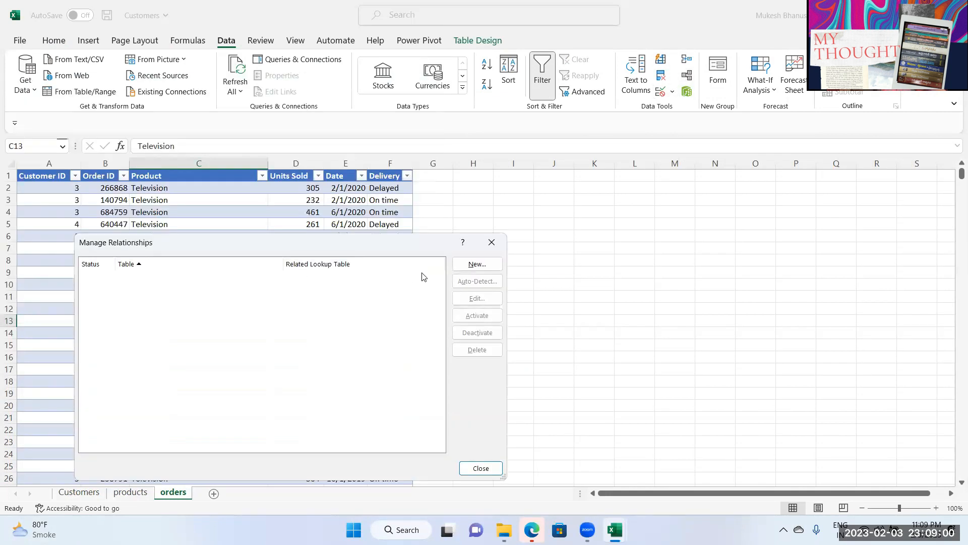
{"action": "left_click", "coordinate": [474, 264]}
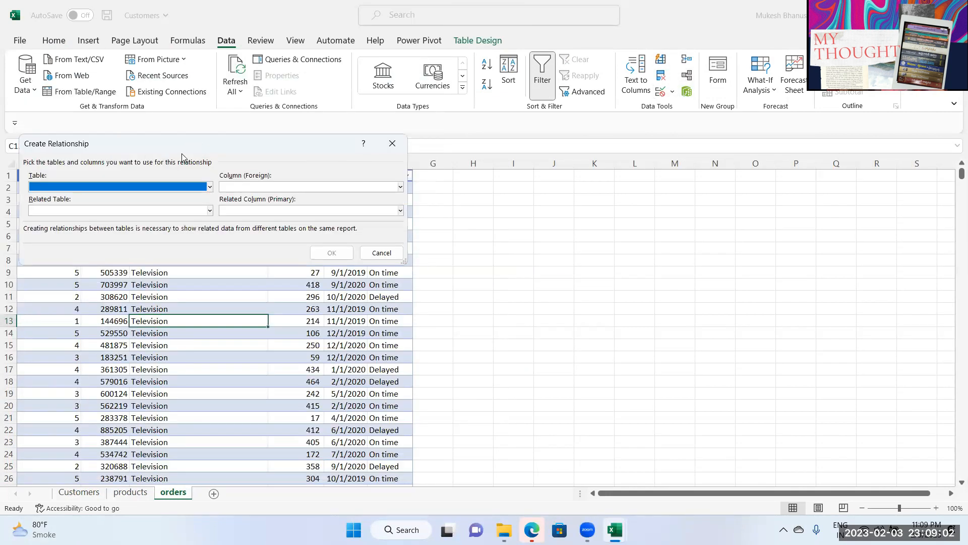
{"action": "left_click_drag", "start_coordinate": [182, 154], "coordinate": [305, 243]}
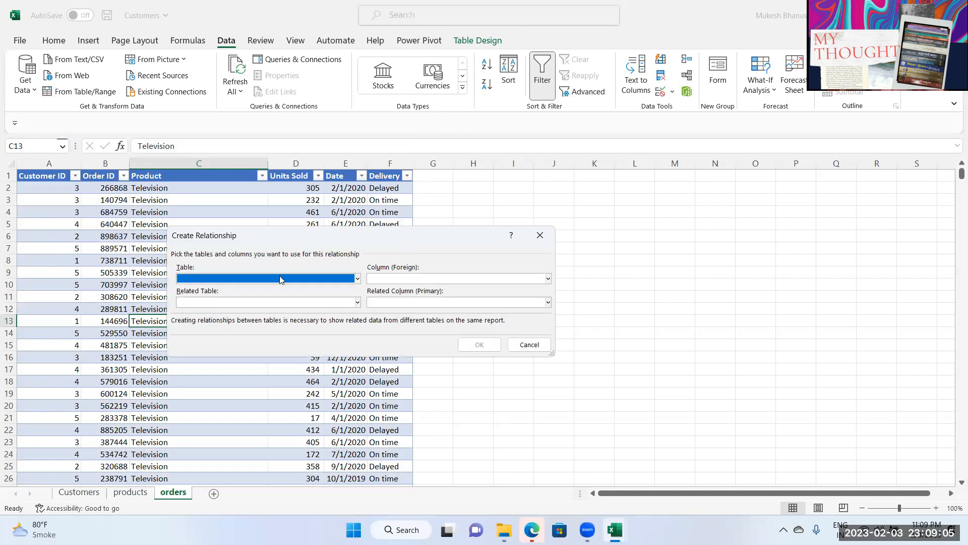
{"action": "left_click", "coordinate": [243, 279]}
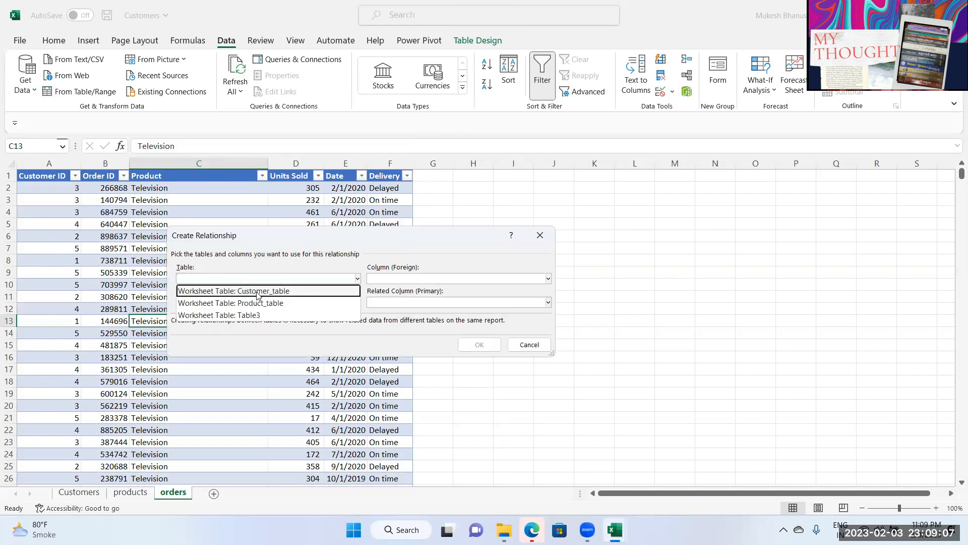
{"action": "left_click", "coordinate": [238, 293]}
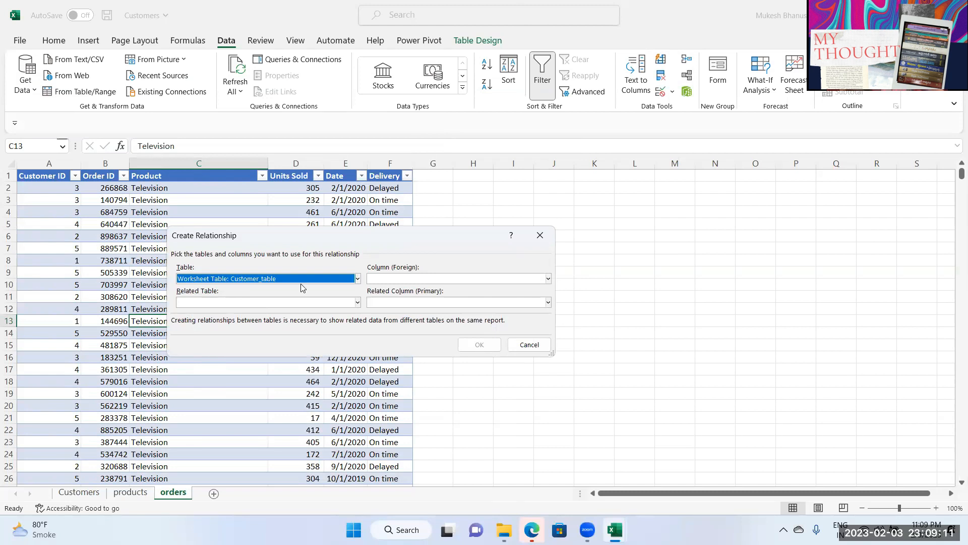
{"action": "left_click", "coordinate": [422, 279]}
{"action": "left_click", "coordinate": [400, 329]}
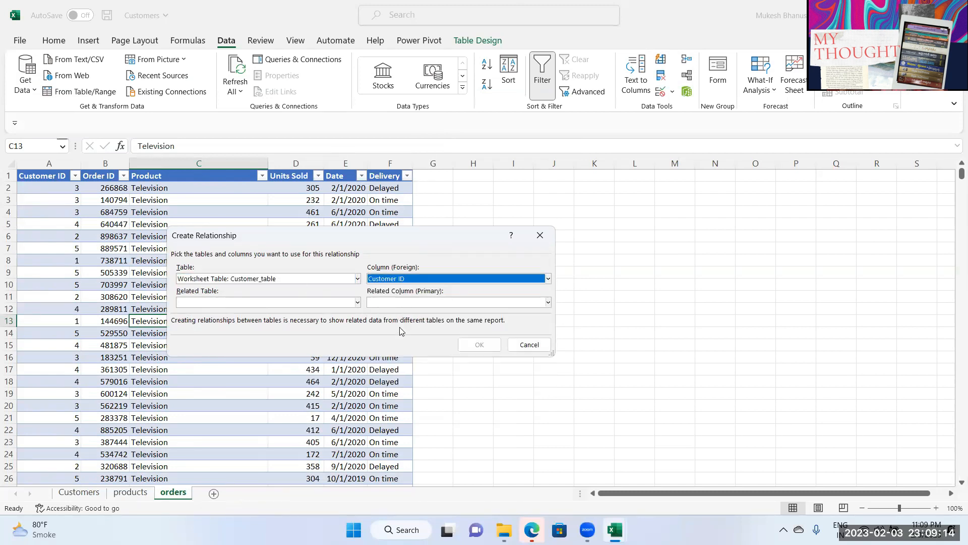
{"action": "left_click", "coordinate": [253, 302]}
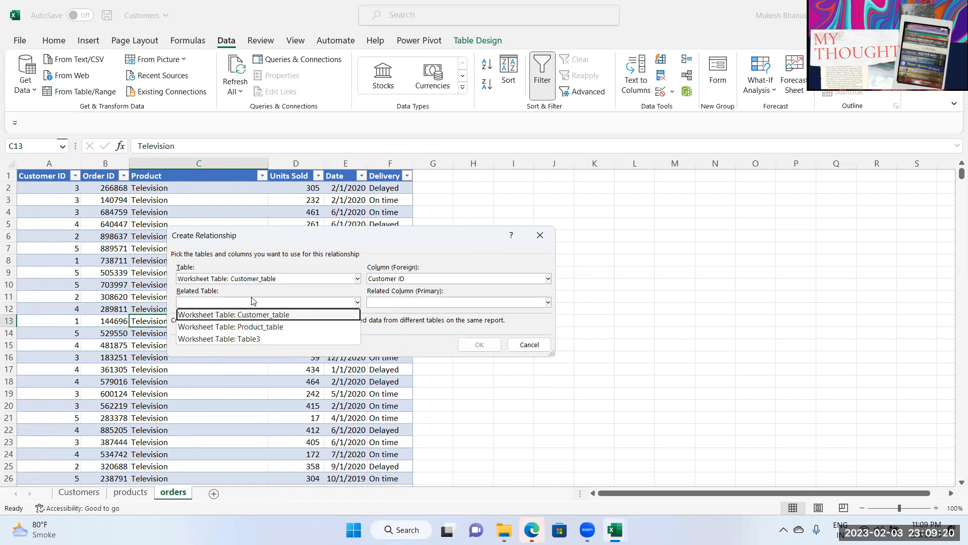
{"action": "left_click", "coordinate": [230, 339]}
{"action": "left_click", "coordinate": [385, 302]}
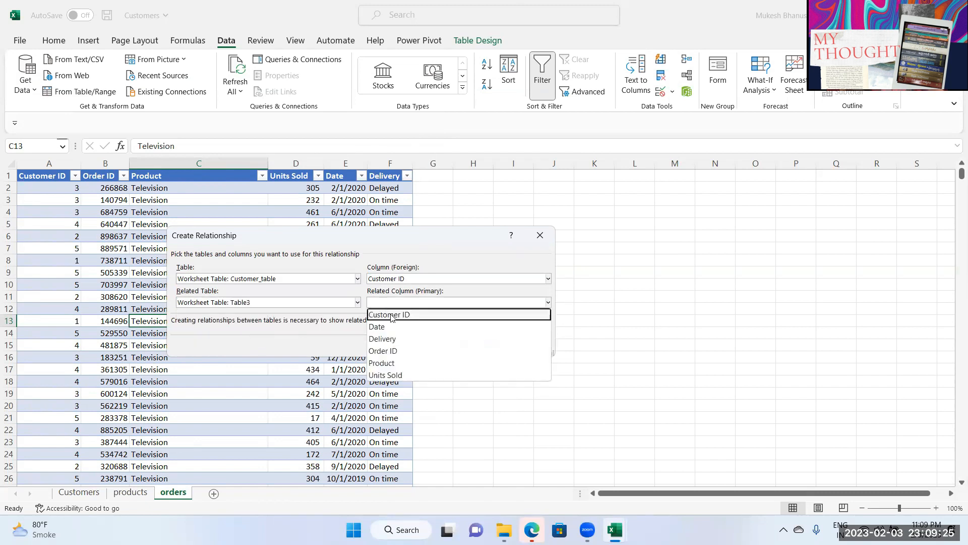
{"action": "left_click", "coordinate": [397, 315]}
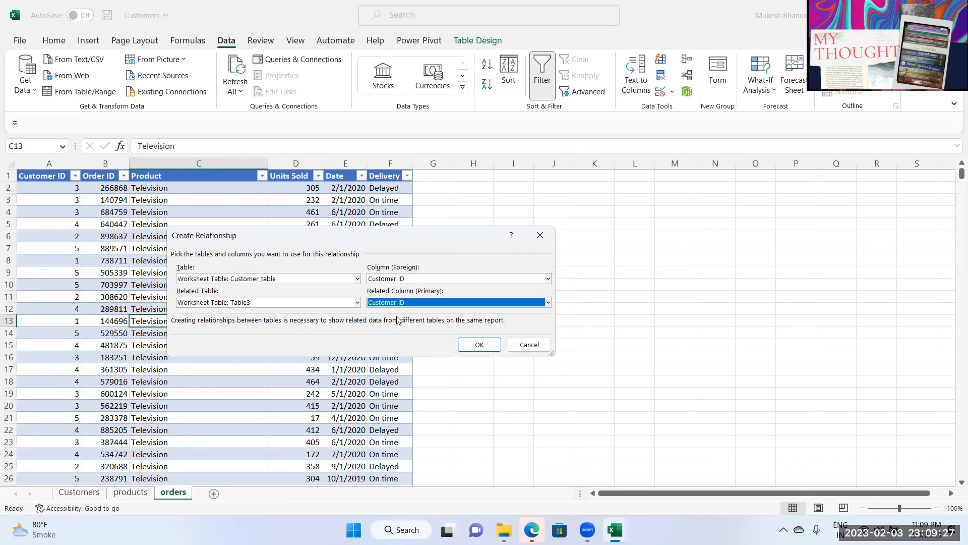
{"action": "left_click", "coordinate": [479, 347]}
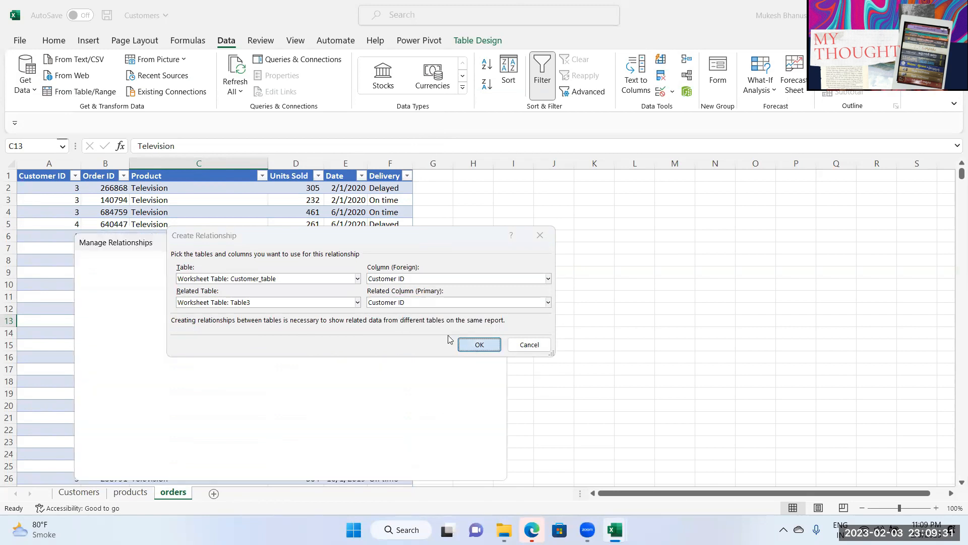
Step: Add a second relationship linking Product_table's Product Type to Table3's Product column
{"action": "left_click", "coordinate": [477, 264]}
{"action": "left_click", "coordinate": [225, 278]}
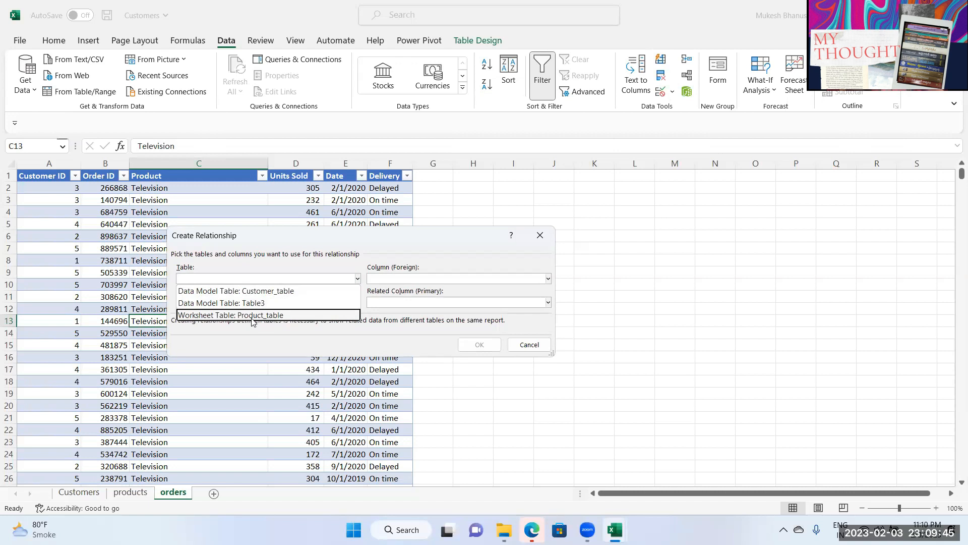
{"action": "left_click", "coordinate": [396, 279]}
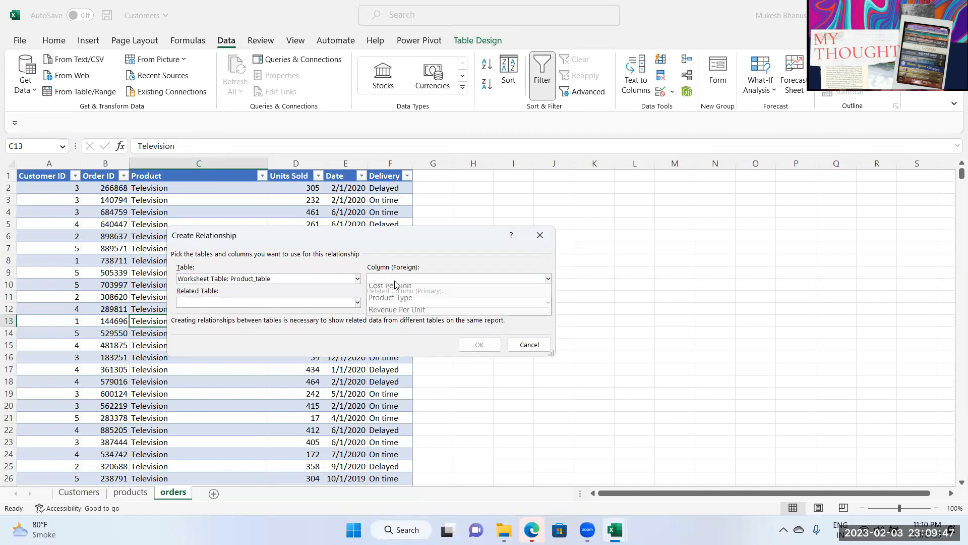
{"action": "left_click", "coordinate": [394, 303]}
{"action": "left_click", "coordinate": [242, 305]}
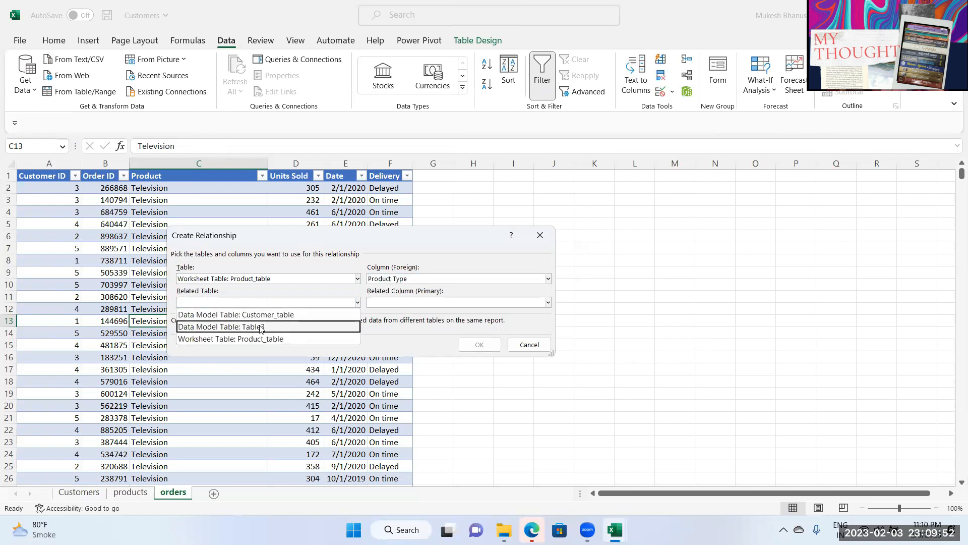
{"action": "left_click", "coordinate": [400, 304]}
{"action": "left_click", "coordinate": [399, 304]}
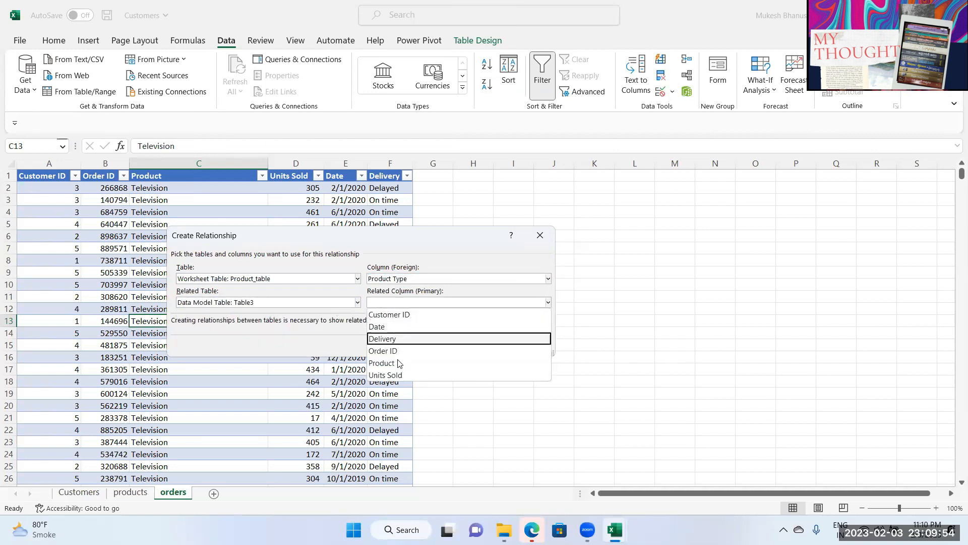
{"action": "left_click", "coordinate": [396, 363]}
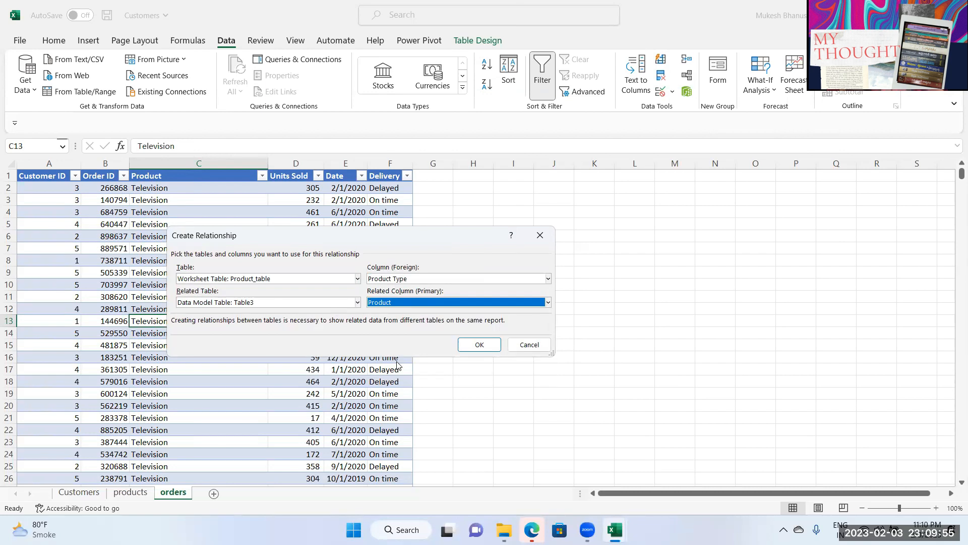
{"action": "left_click", "coordinate": [477, 347]}
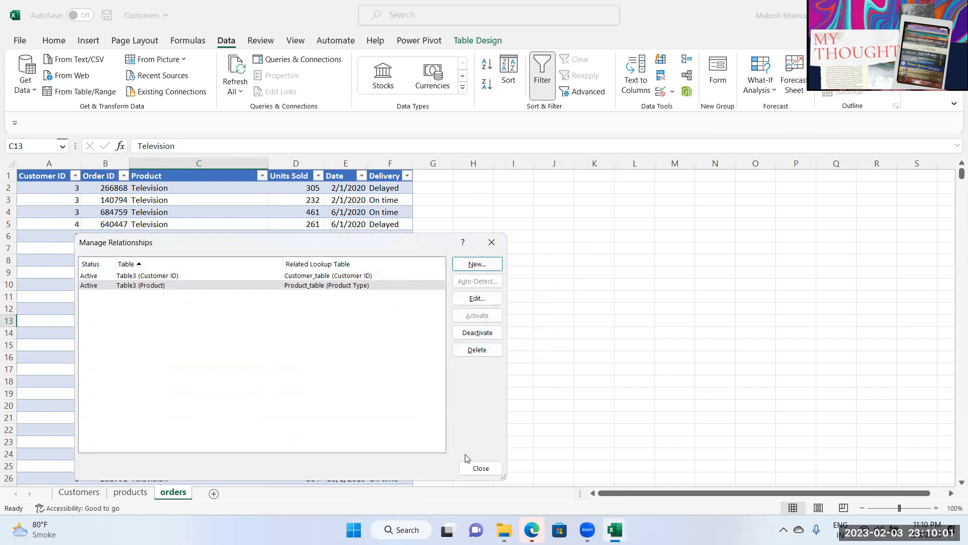
Step: Insert a PivotTable from the data model on a new worksheet
{"action": "left_click", "coordinate": [479, 468]}
{"action": "left_click", "coordinate": [153, 249]}
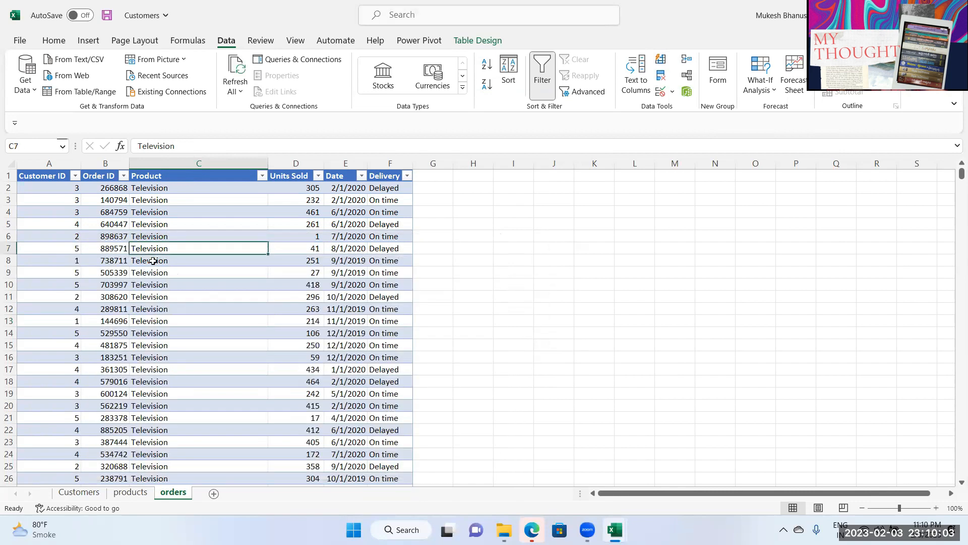
{"action": "left_click", "coordinate": [88, 39]}
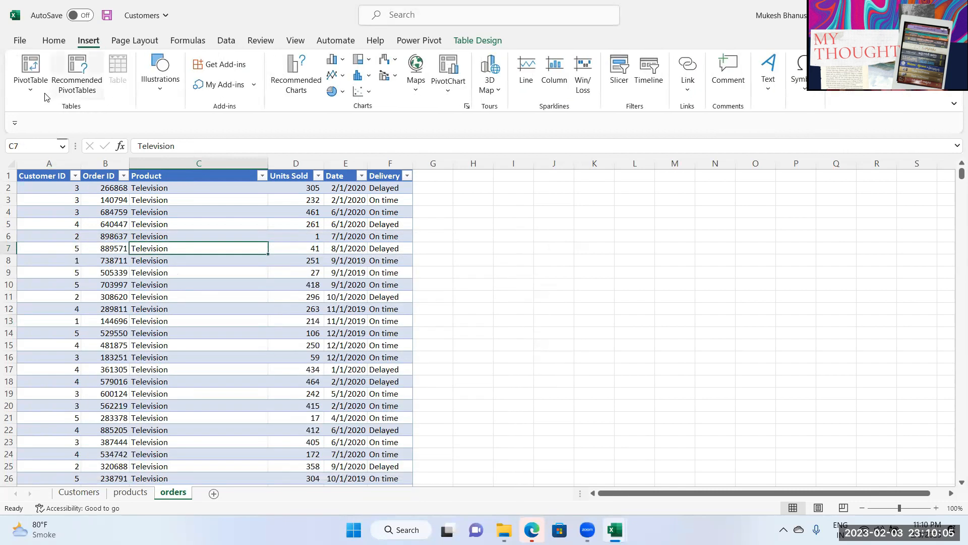
{"action": "left_click", "coordinate": [31, 86]}
{"action": "left_click", "coordinate": [75, 147]}
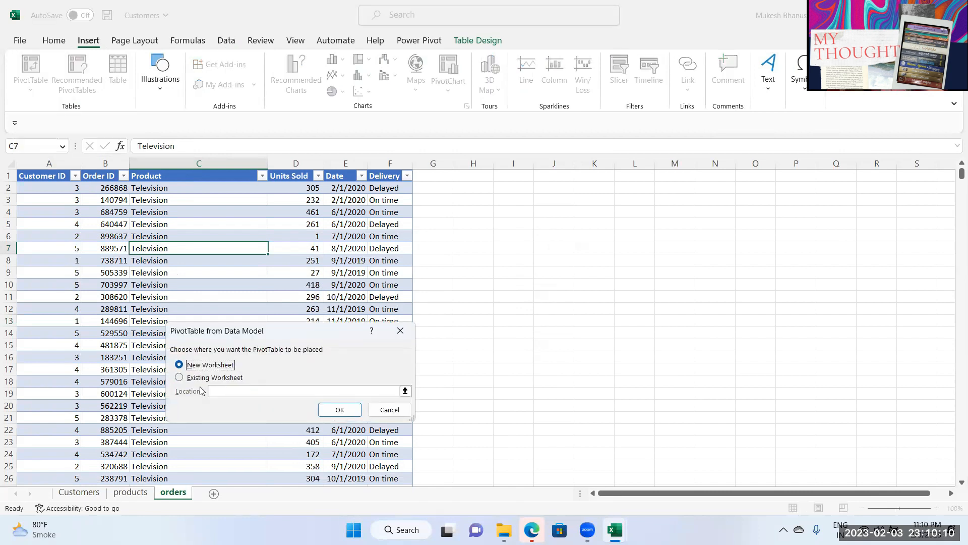
{"action": "left_click", "coordinate": [352, 414]}
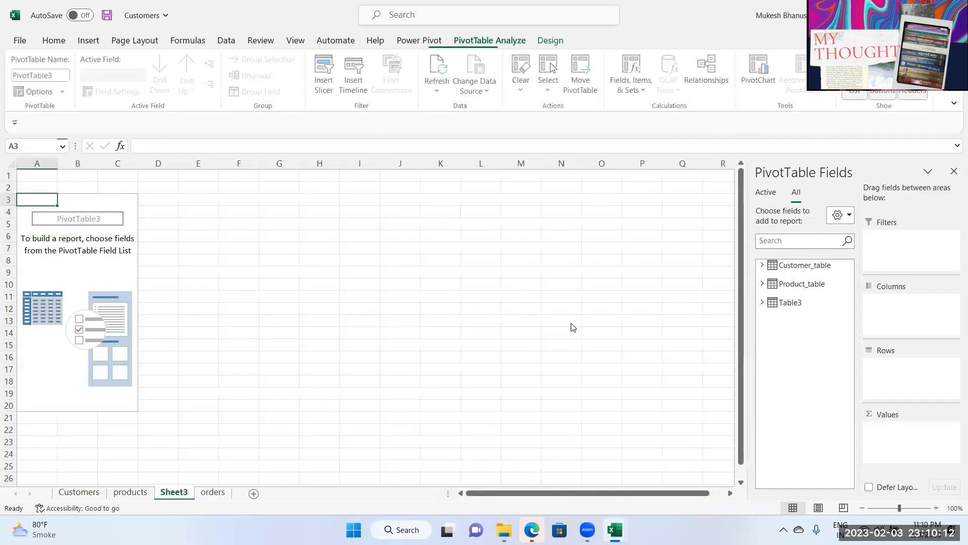
Step: Put Customer_table's Name field in the PivotTable rows
{"action": "left_click", "coordinate": [762, 302]}
{"action": "left_click", "coordinate": [762, 284]}
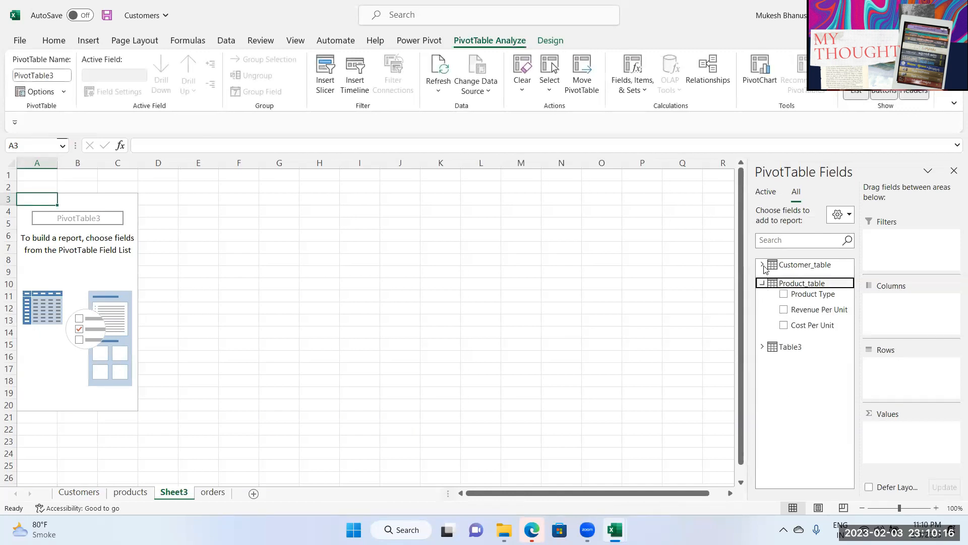
{"action": "left_click", "coordinate": [762, 264]}
{"action": "left_click", "coordinate": [762, 265]}
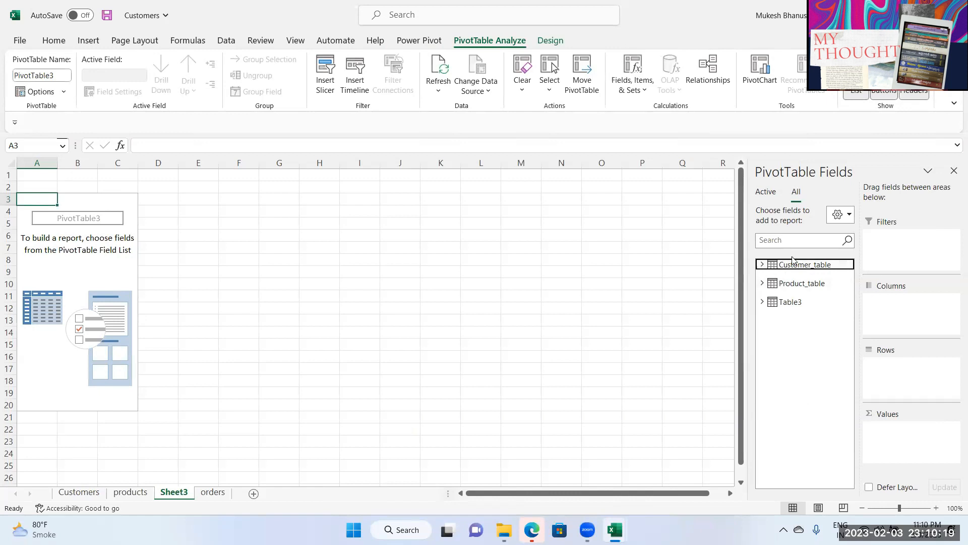
{"action": "left_click", "coordinate": [763, 264]}
{"action": "left_click_drag", "start_coordinate": [802, 292], "coordinate": [908, 373]}
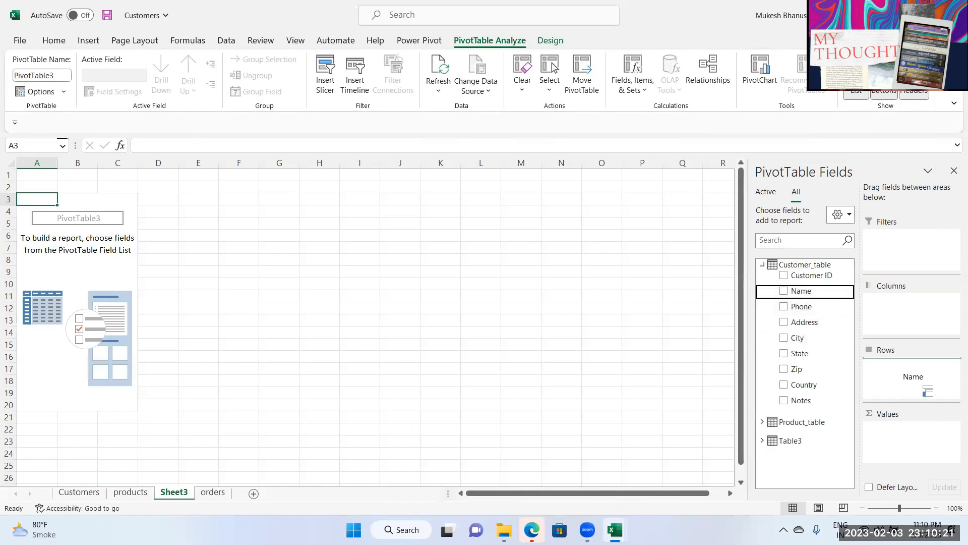
Step: Sum Table3's Units Sold in the values area, then return to the orders sheet
{"action": "left_click", "coordinate": [762, 267]}
{"action": "left_click", "coordinate": [762, 302]}
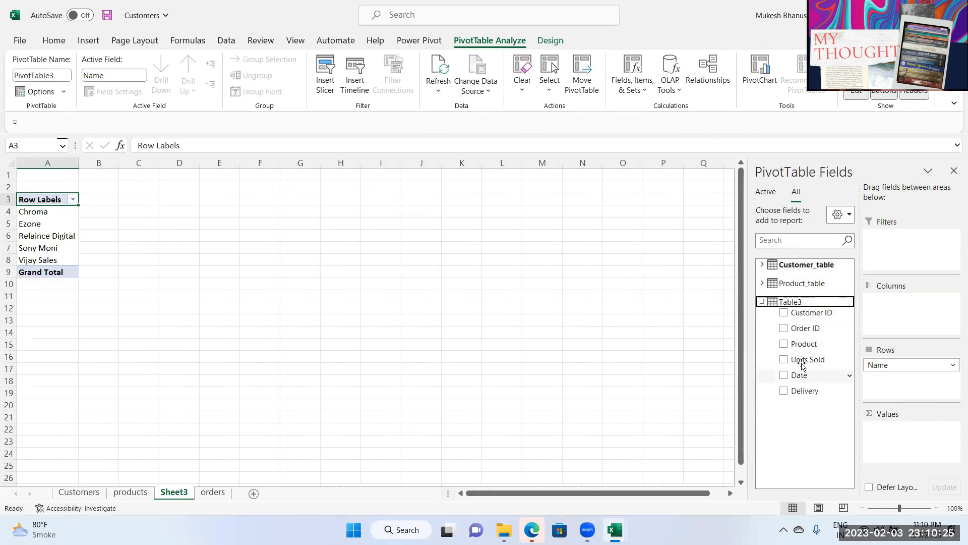
{"action": "left_click_drag", "start_coordinate": [802, 363], "coordinate": [938, 449]}
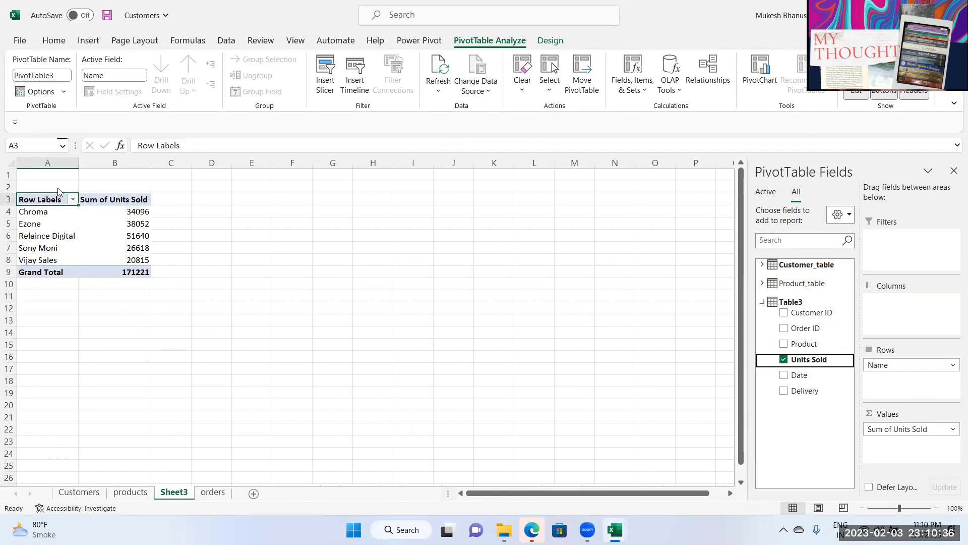
{"action": "left_click", "coordinate": [212, 493]}
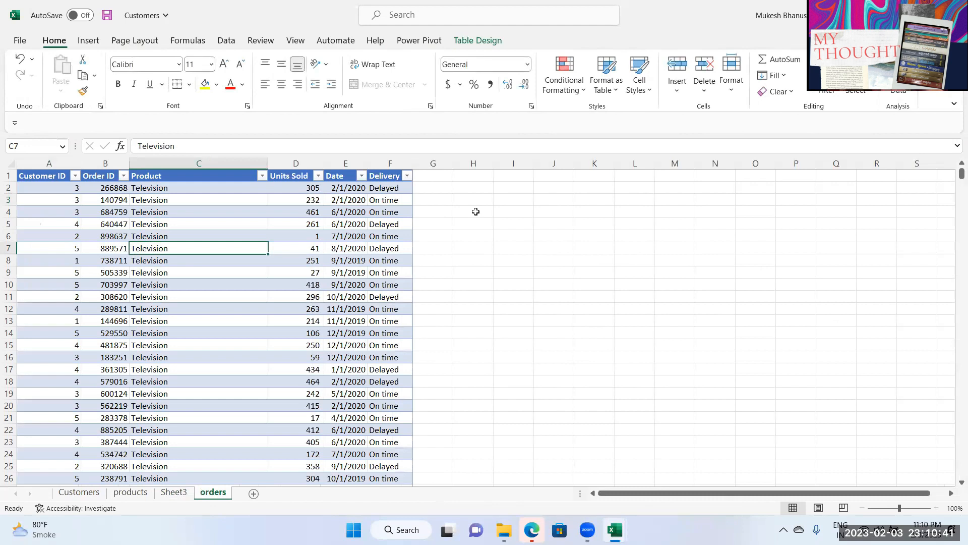
Step: Add a new column headed 'reve' in G1 beside the orders table
{"action": "left_click", "coordinate": [433, 176]}
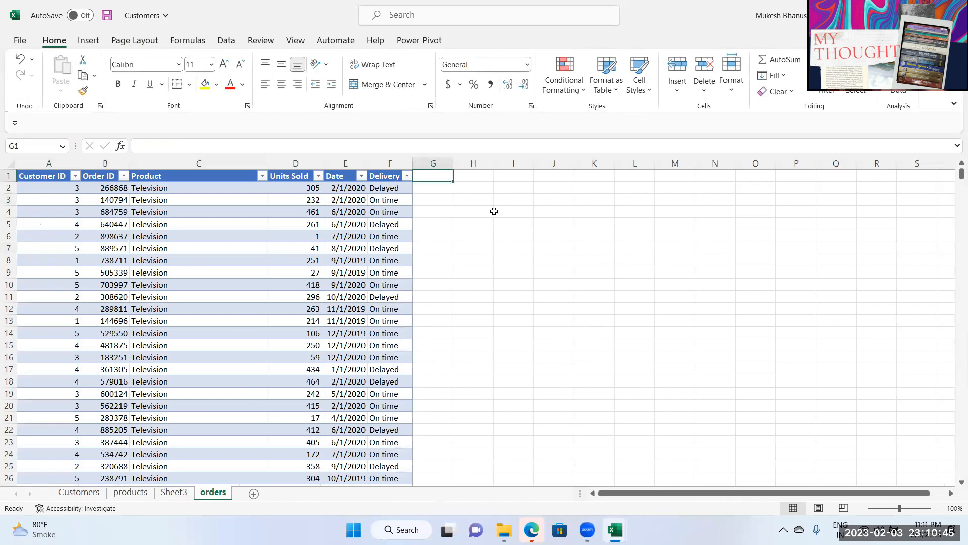
{"action": "type", "text": "reve"}
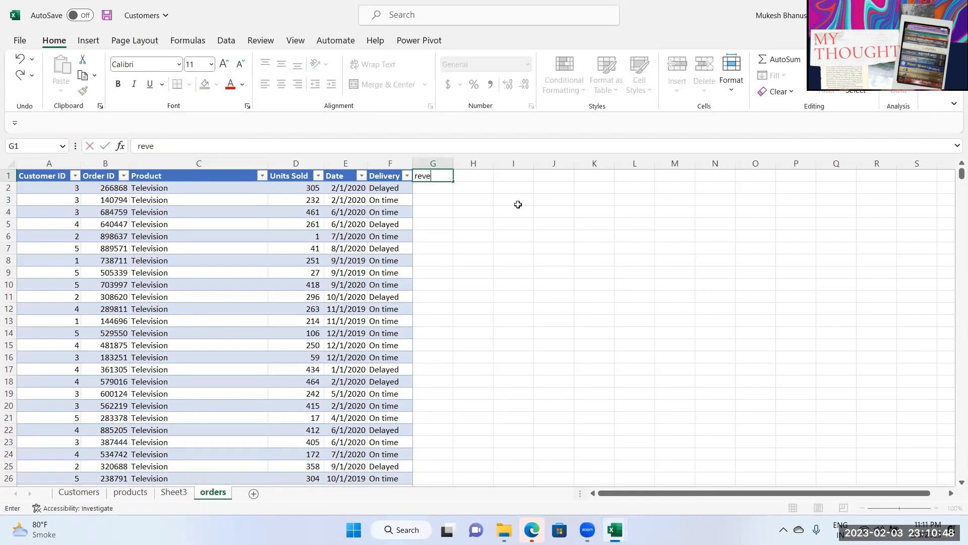
{"action": "key", "text": "Return"}
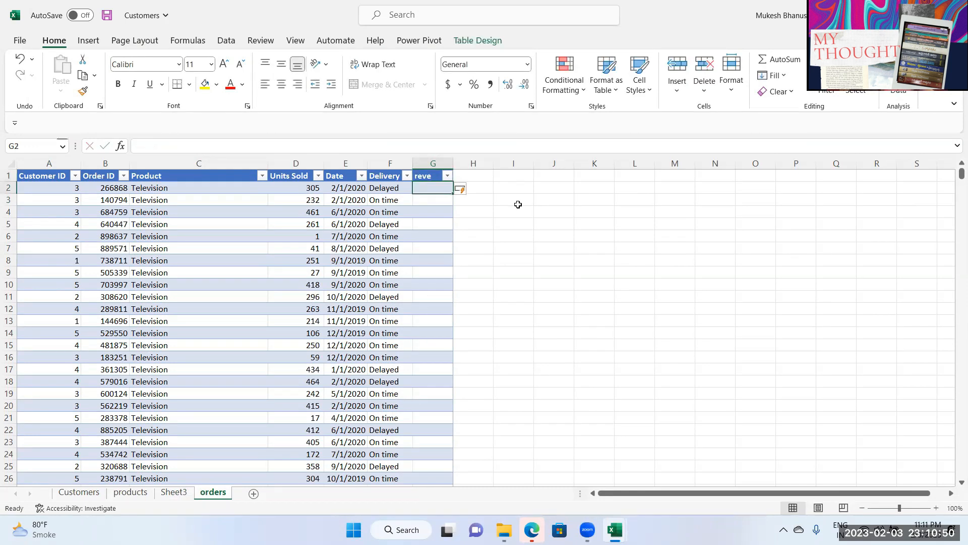
{"action": "type", "text": "="}
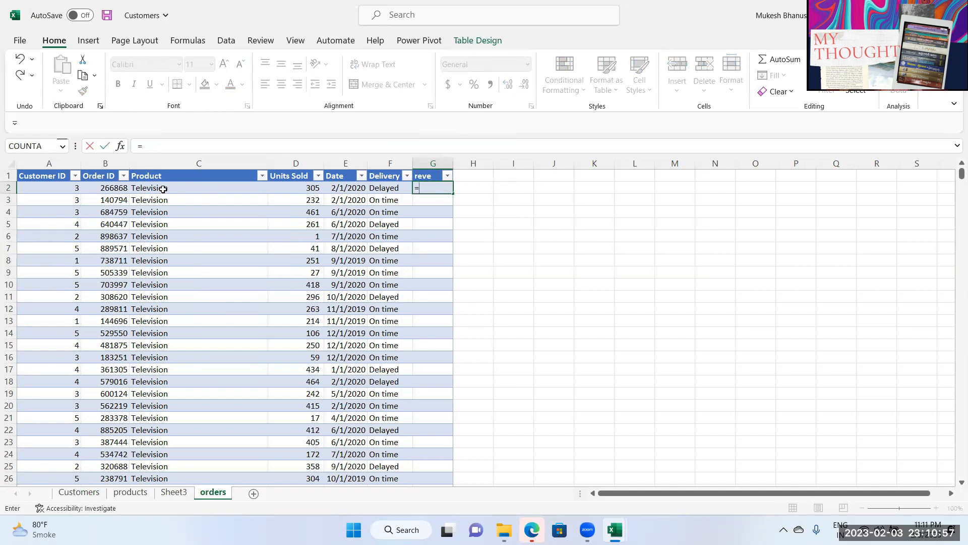
{"action": "type", "text": "vlo"}
{"action": "key", "text": "Tab"}
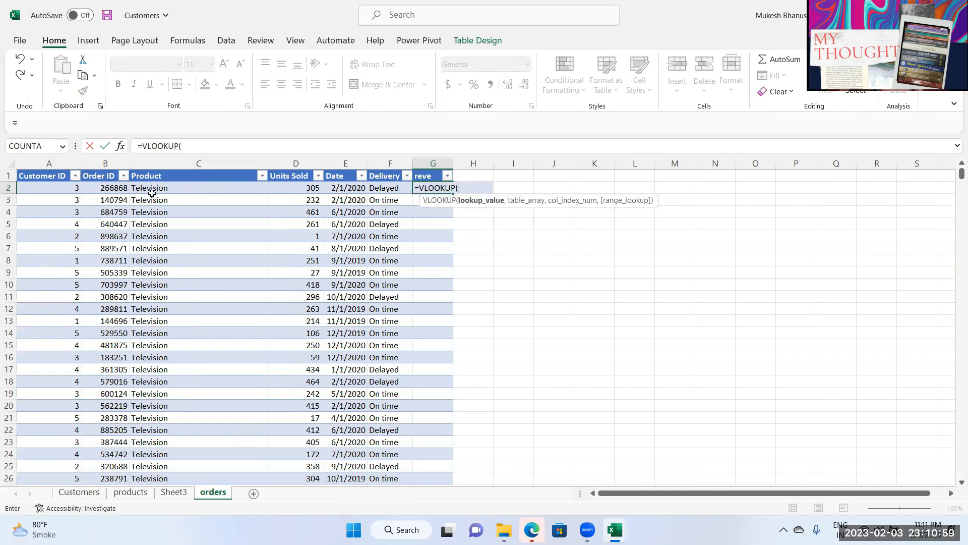
{"action": "left_click", "coordinate": [151, 190]}
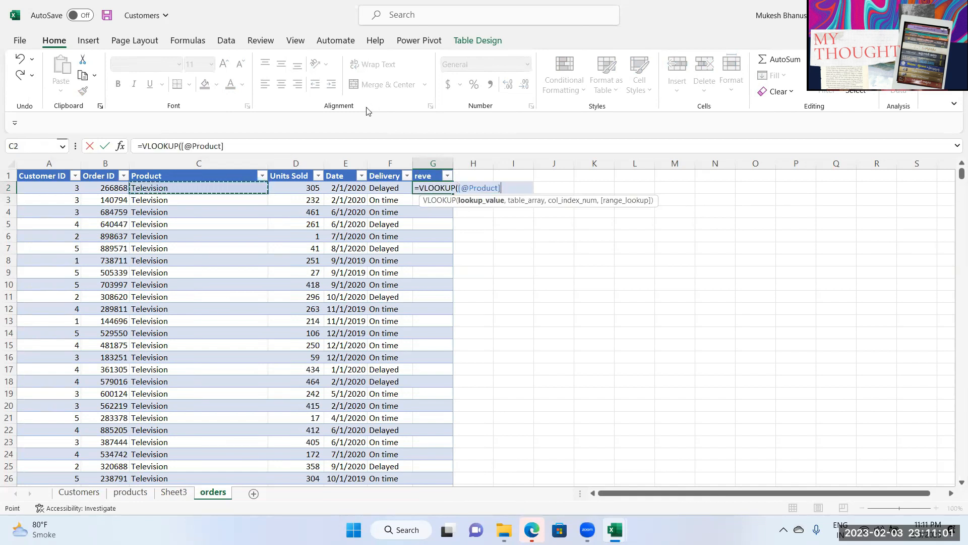
{"action": "type", "text": ","}
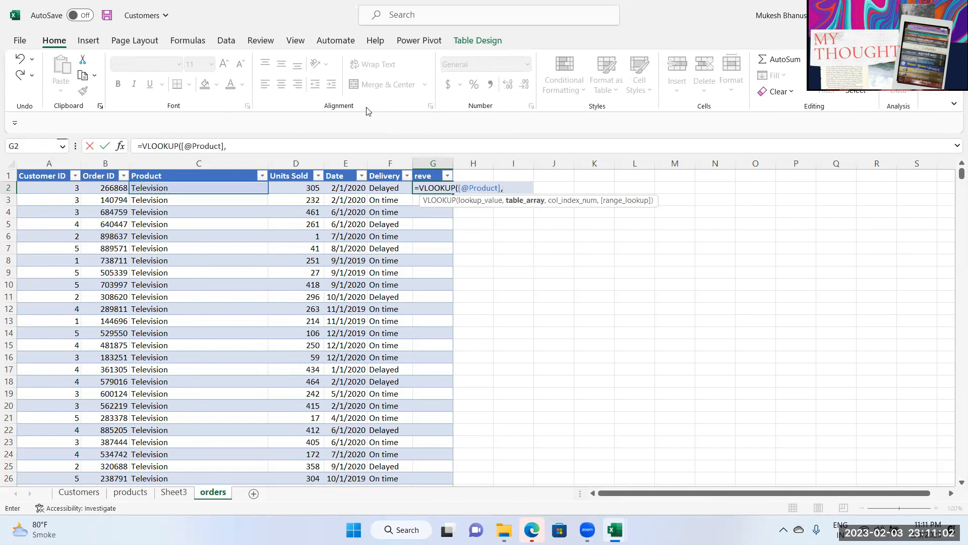
{"action": "left_click", "coordinate": [133, 492]}
{"action": "left_click_drag", "start_coordinate": [33, 160], "coordinate": [125, 170]}
{"action": "type", "text": ",2,0)*"}
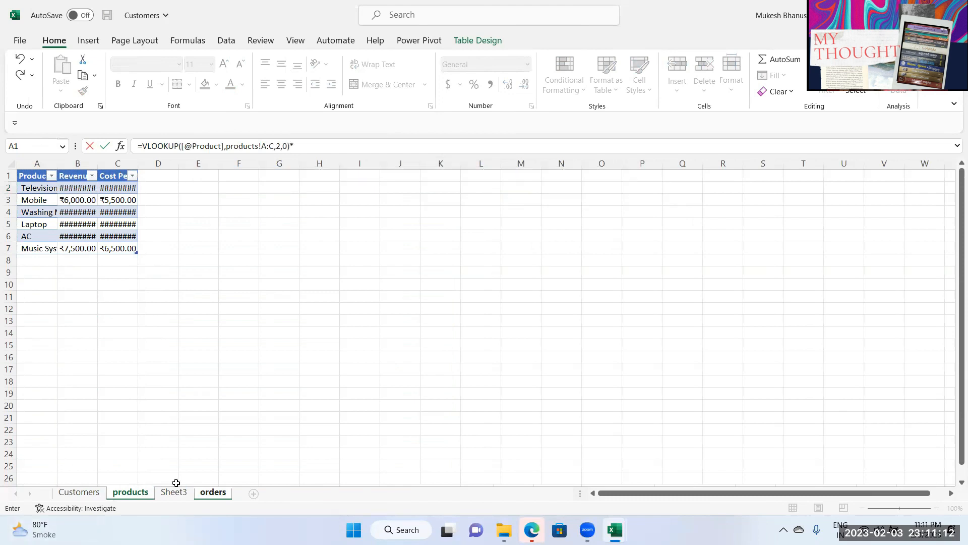
{"action": "left_click", "coordinate": [213, 492]}
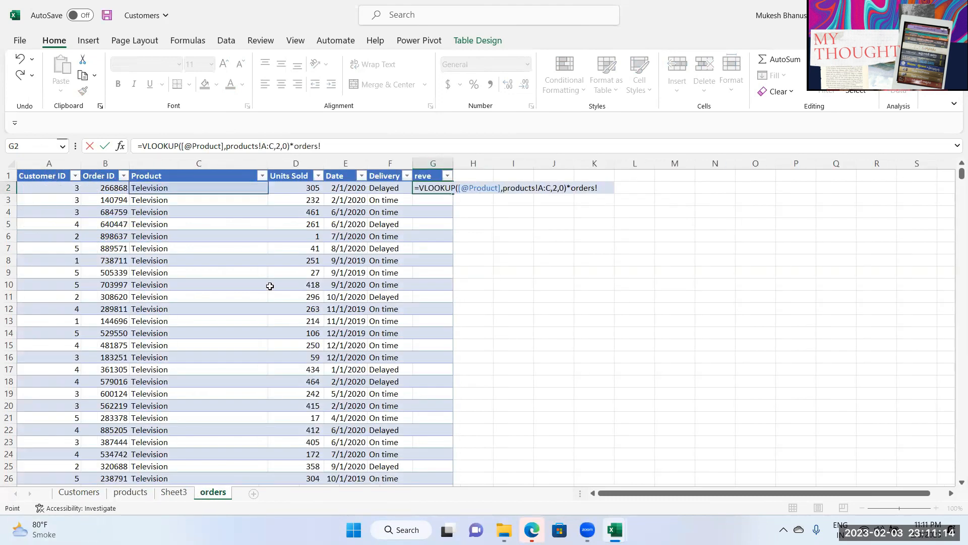
{"action": "left_click", "coordinate": [316, 191]}
{"action": "key", "text": "Return"}
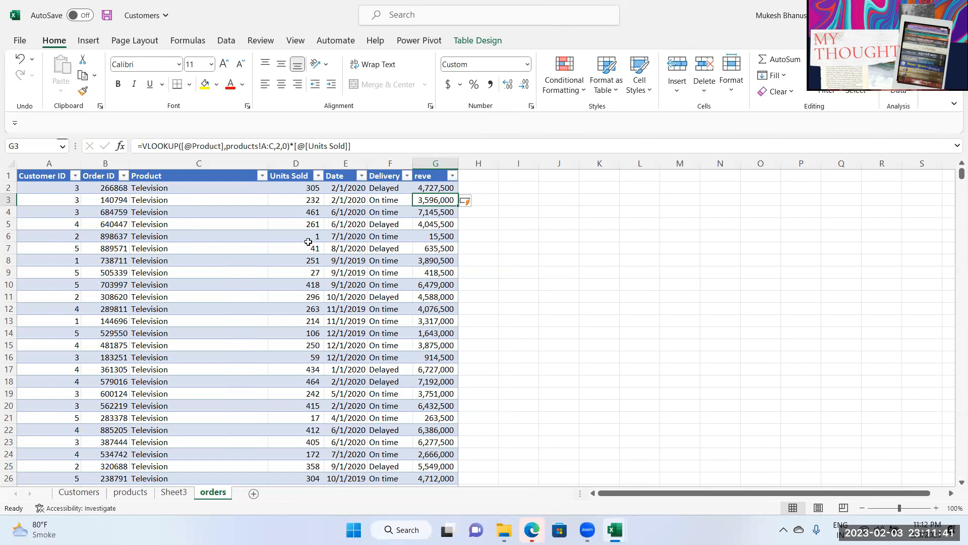
Step: Select the Units Sold, Product and reve columns, then click empty cells outside the table
{"action": "left_click", "coordinate": [322, 165]}
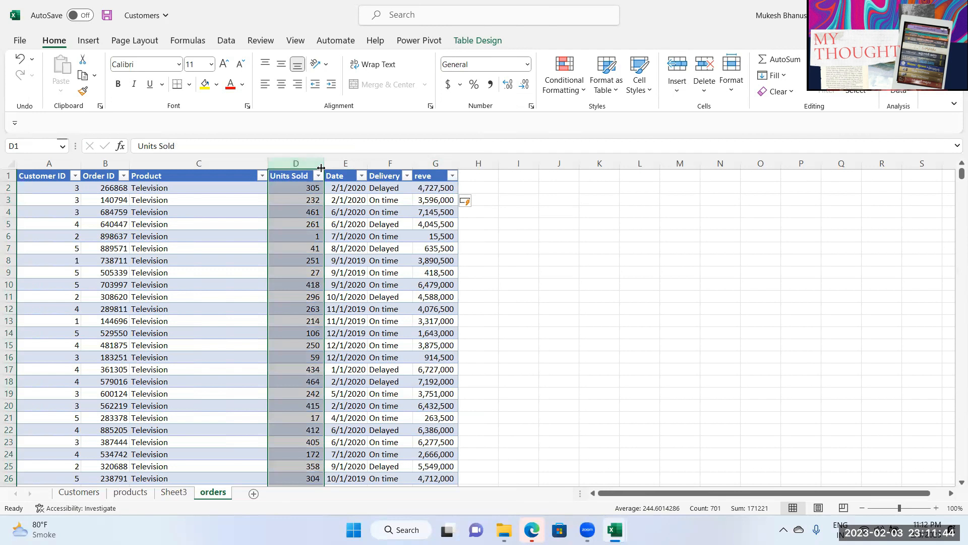
{"action": "left_click", "coordinate": [244, 161]}
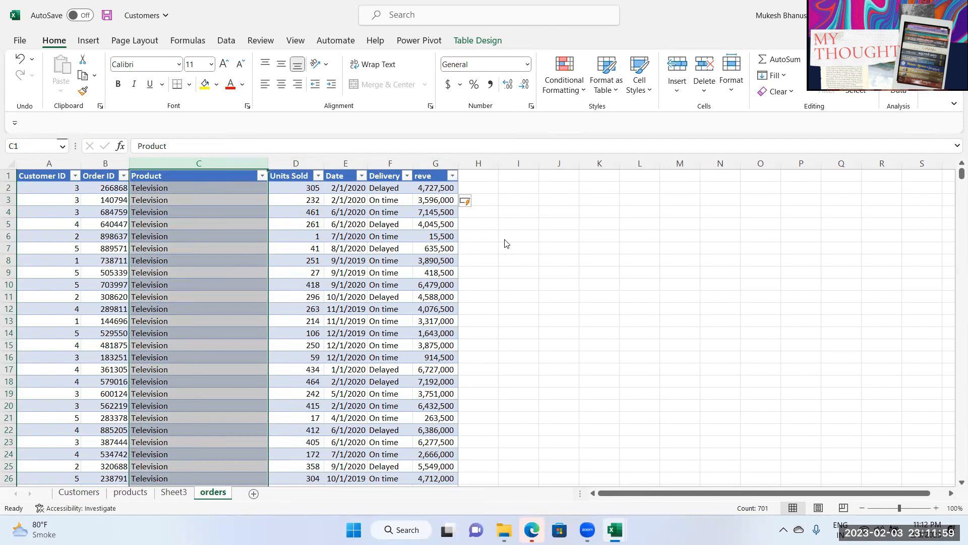
{"action": "left_click", "coordinate": [435, 159]}
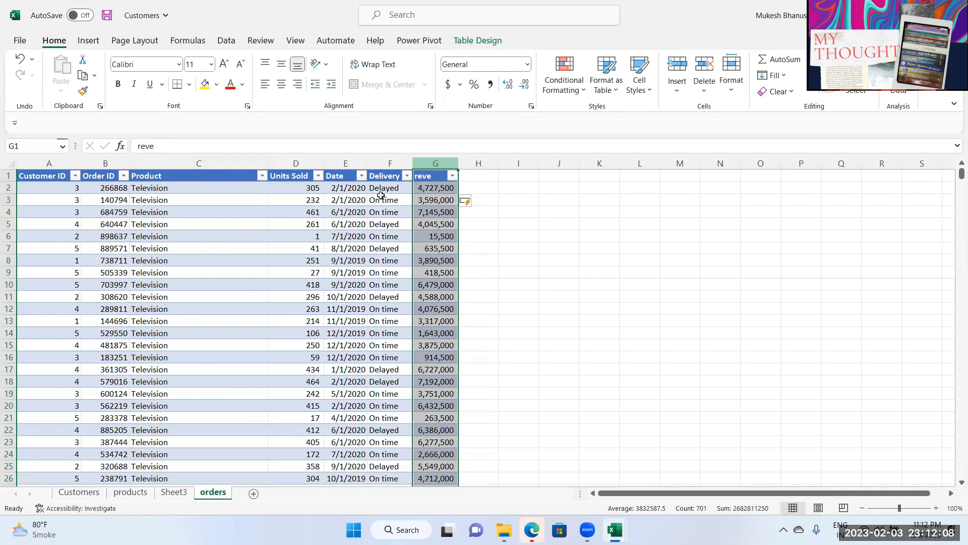
{"action": "left_click", "coordinate": [306, 200]}
{"action": "left_click", "coordinate": [647, 186]}
{"action": "left_click", "coordinate": [556, 198]}
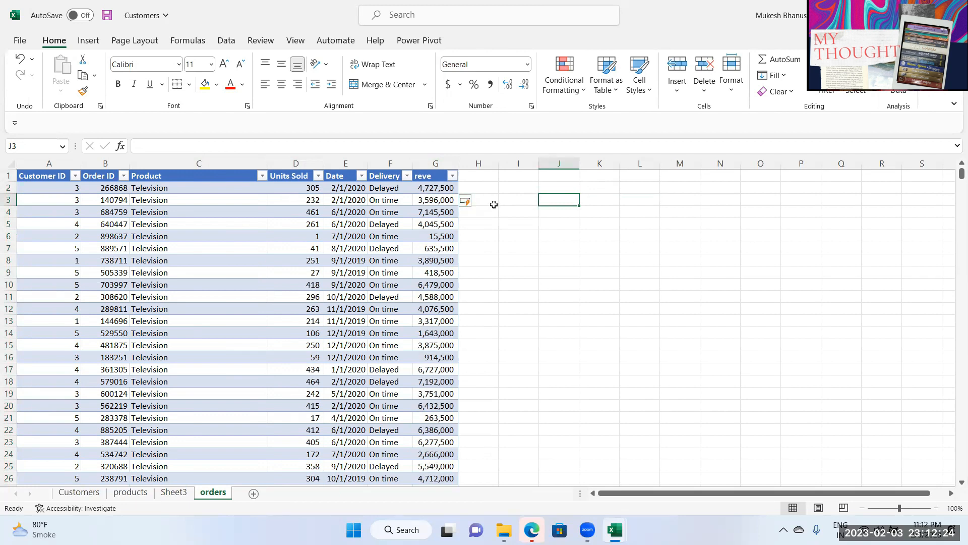
Step: Select column H, cells H1 to M1 and other empty cells beside the table
{"action": "left_click", "coordinate": [477, 164]}
{"action": "left_click", "coordinate": [344, 199]}
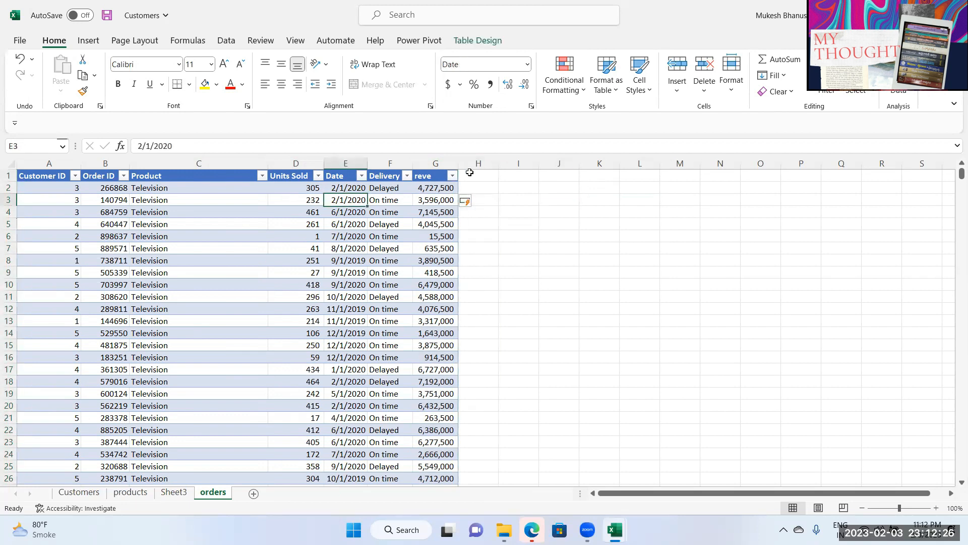
{"action": "left_click_drag", "start_coordinate": [470, 173], "coordinate": [737, 176]}
{"action": "left_click", "coordinate": [653, 215]}
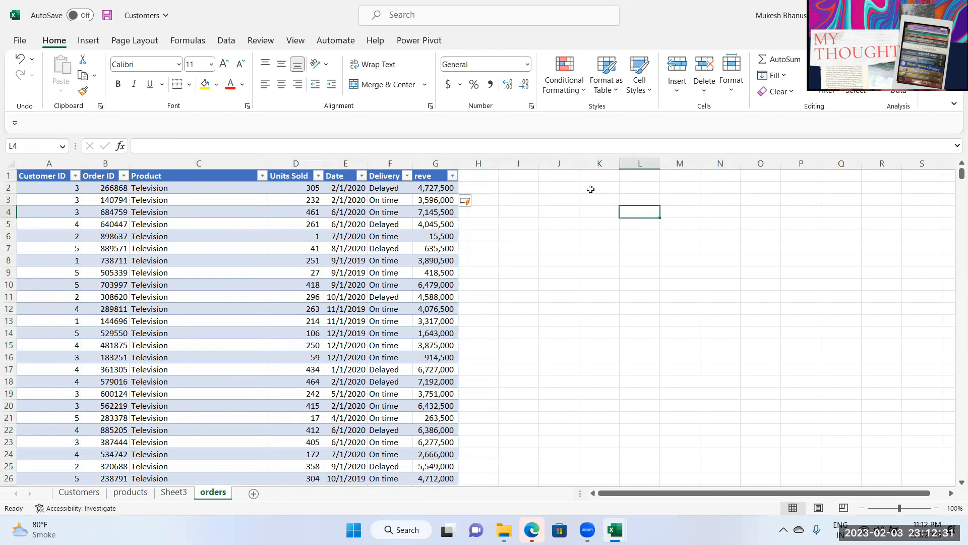
{"action": "left_click", "coordinate": [470, 174]}
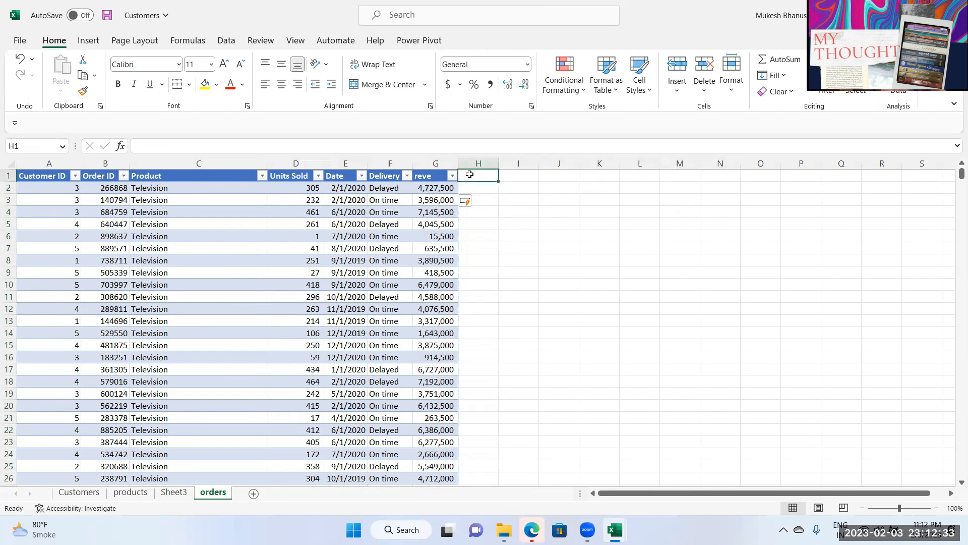
{"action": "left_click", "coordinate": [376, 283]}
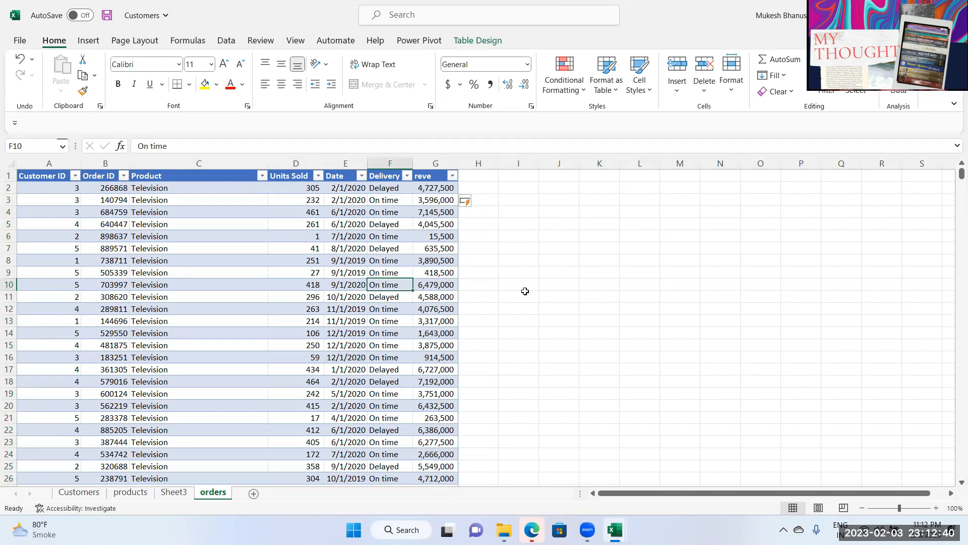
{"action": "left_click", "coordinate": [480, 187]}
{"action": "left_click", "coordinate": [482, 224]}
{"action": "left_click", "coordinate": [482, 245]}
{"action": "left_click", "coordinate": [481, 192]}
{"action": "left_click", "coordinate": [484, 224]}
{"action": "left_click", "coordinate": [477, 275]}
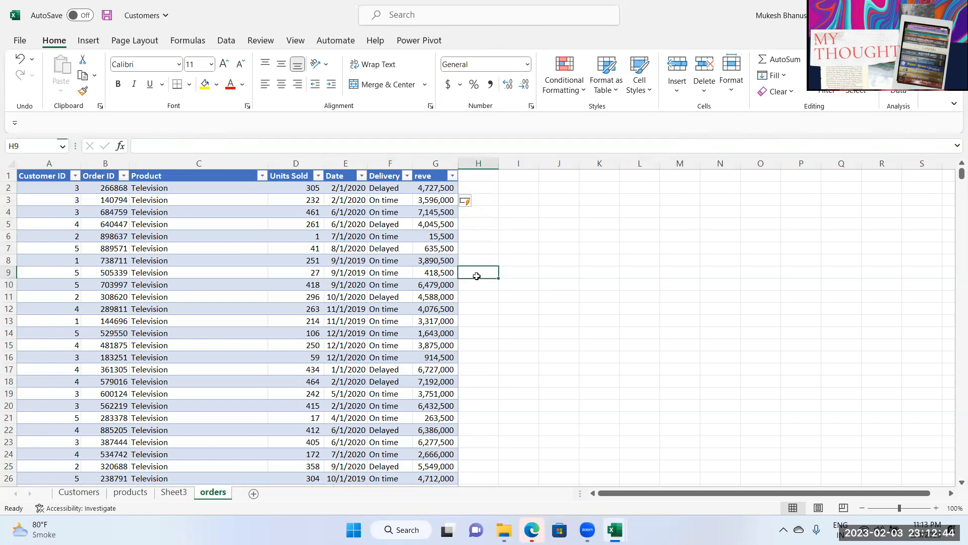
Step: Delete the reve column from the orders table with Ctrl+minus
{"action": "left_click", "coordinate": [433, 160]}
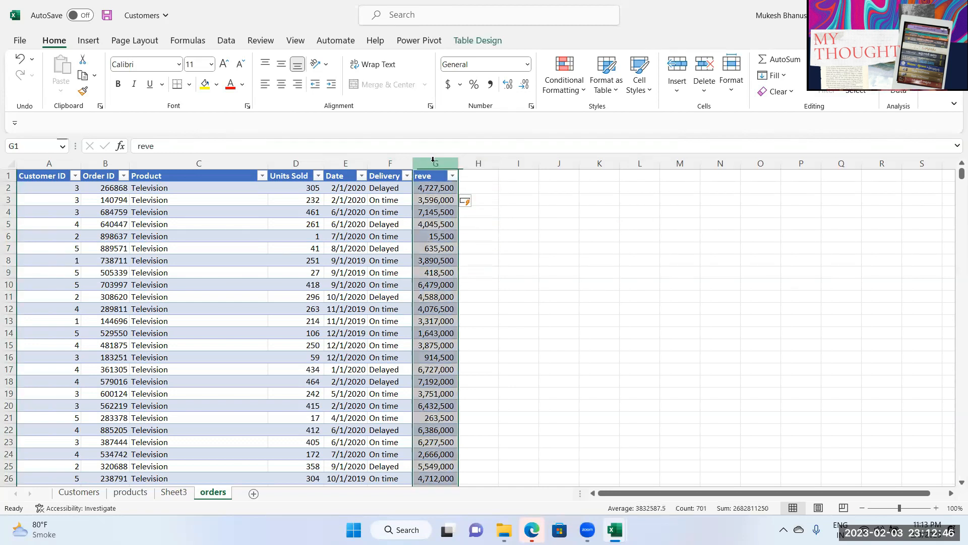
{"action": "key", "text": "ctrl+minus"}
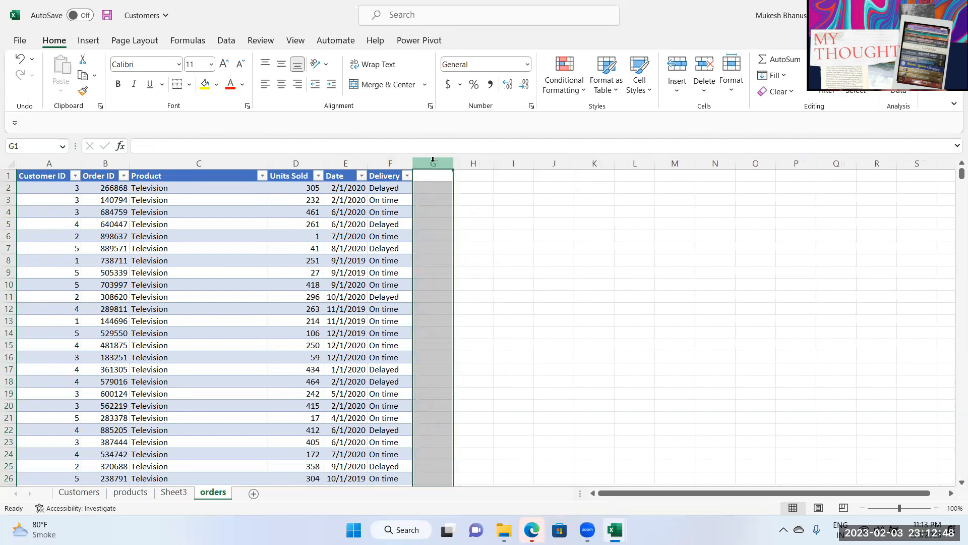
{"action": "left_click", "coordinate": [340, 246]}
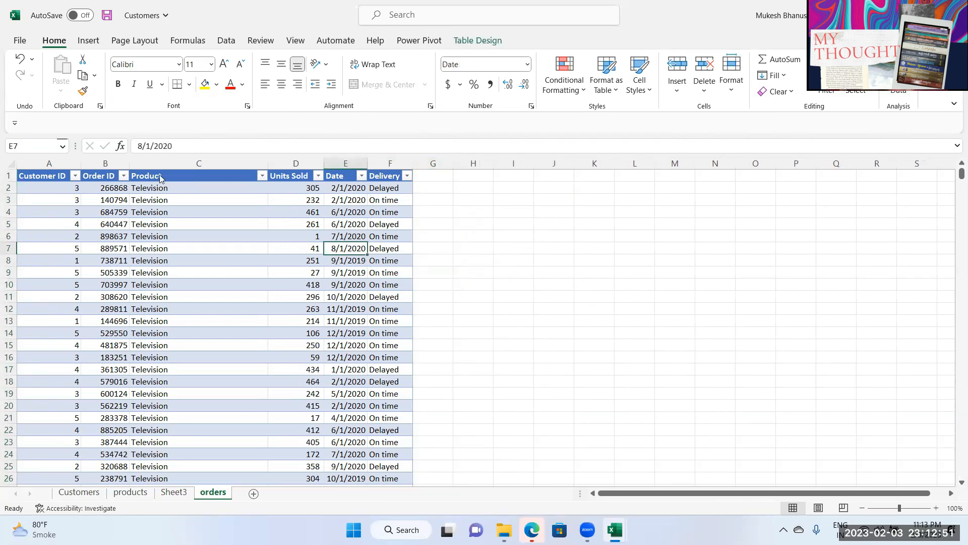